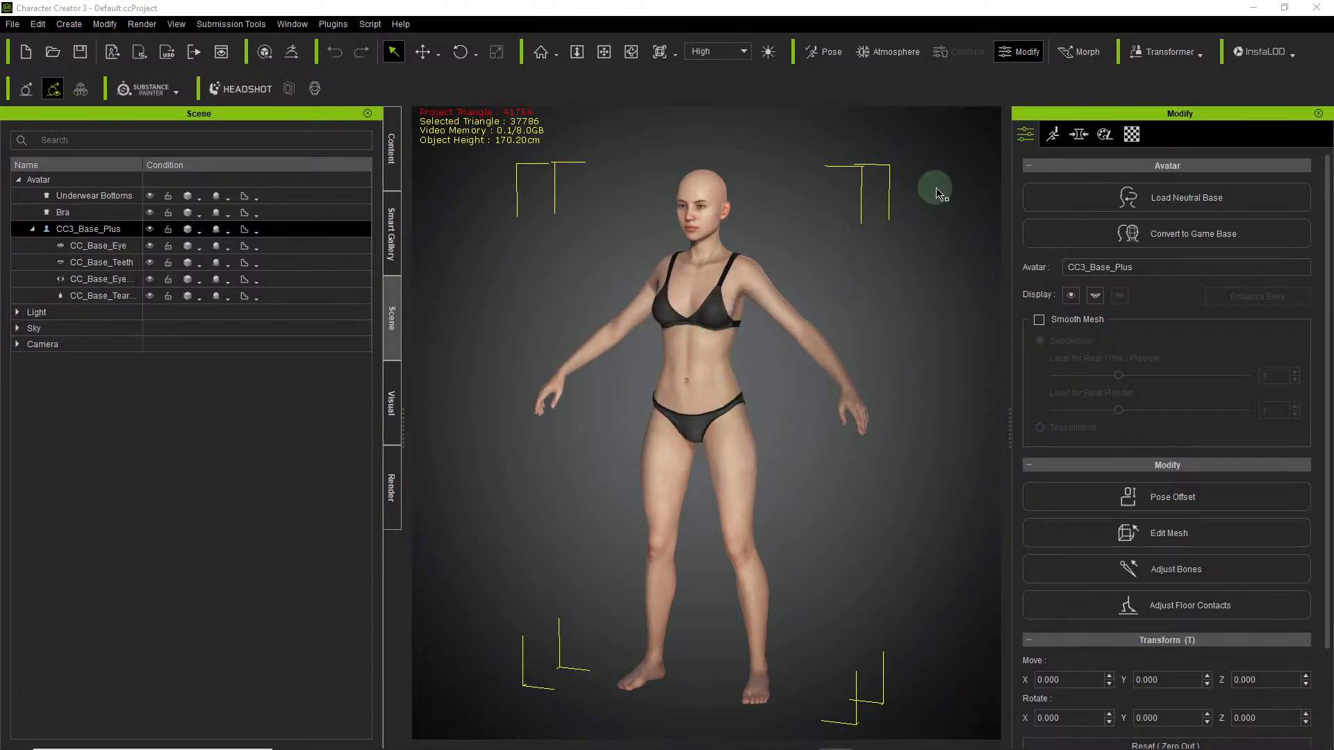
# Examine the full-body avatar from the three-quarter angle and the front.
pyautogui.middleClick(767, 341)
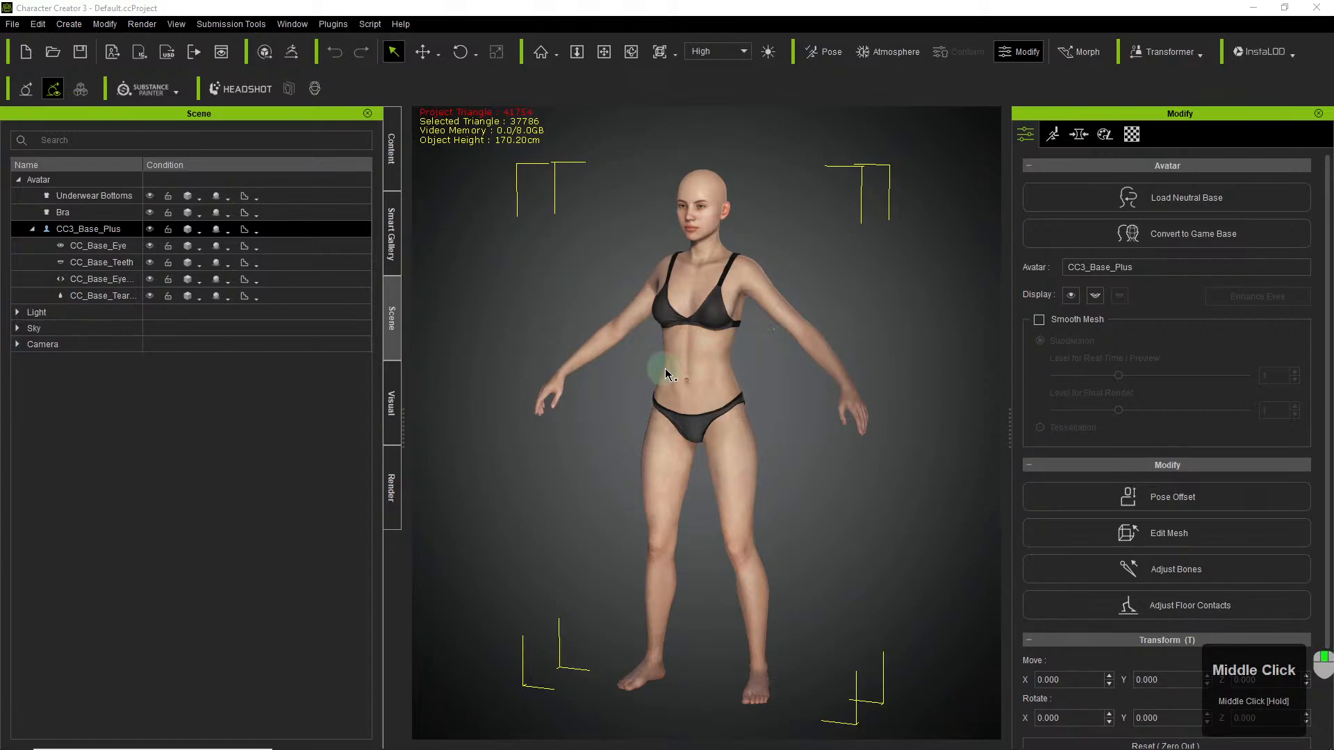
pyautogui.press('x')
pyautogui.middleClick(871, 318)
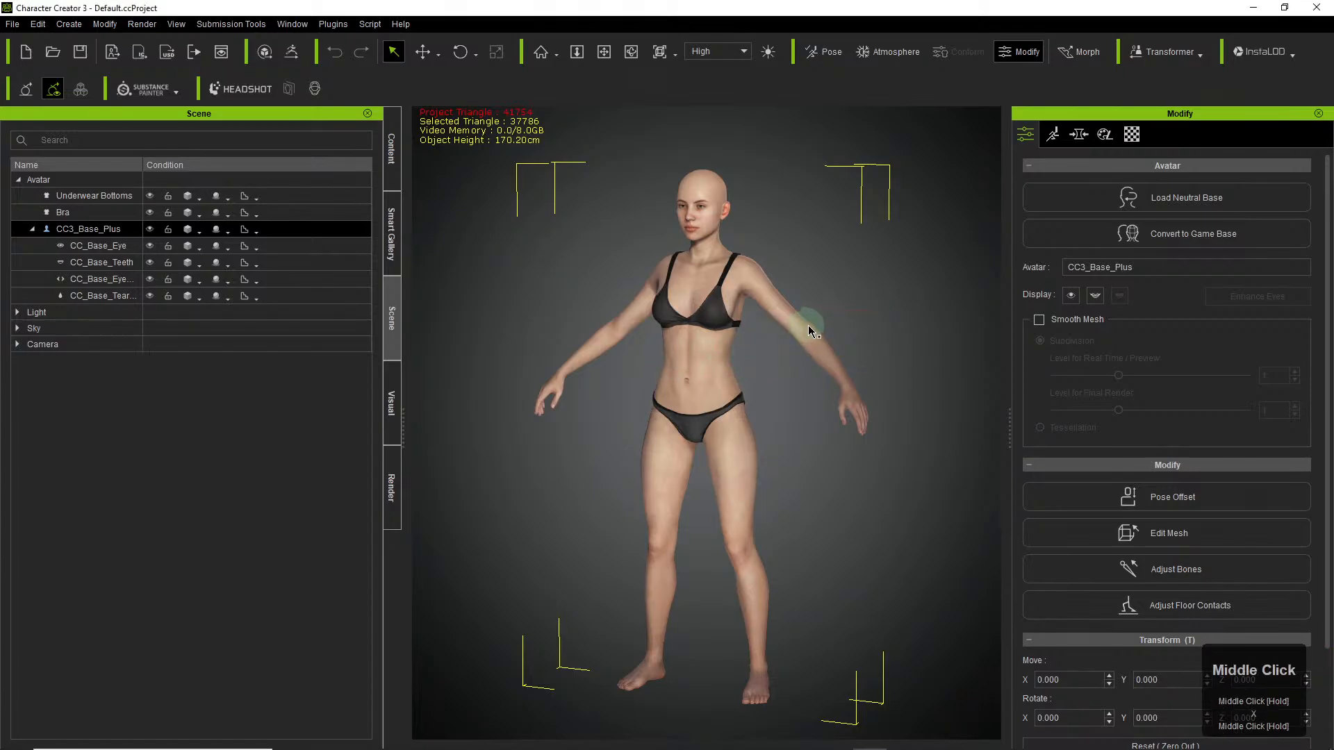
pyautogui.press('x')
pyautogui.press('s')
pyautogui.moveTo(778, 316); pyautogui.dragTo(911, 423, button='right')
pyautogui.moveTo(685, 306); pyautogui.dragTo(840, 318, button='right')
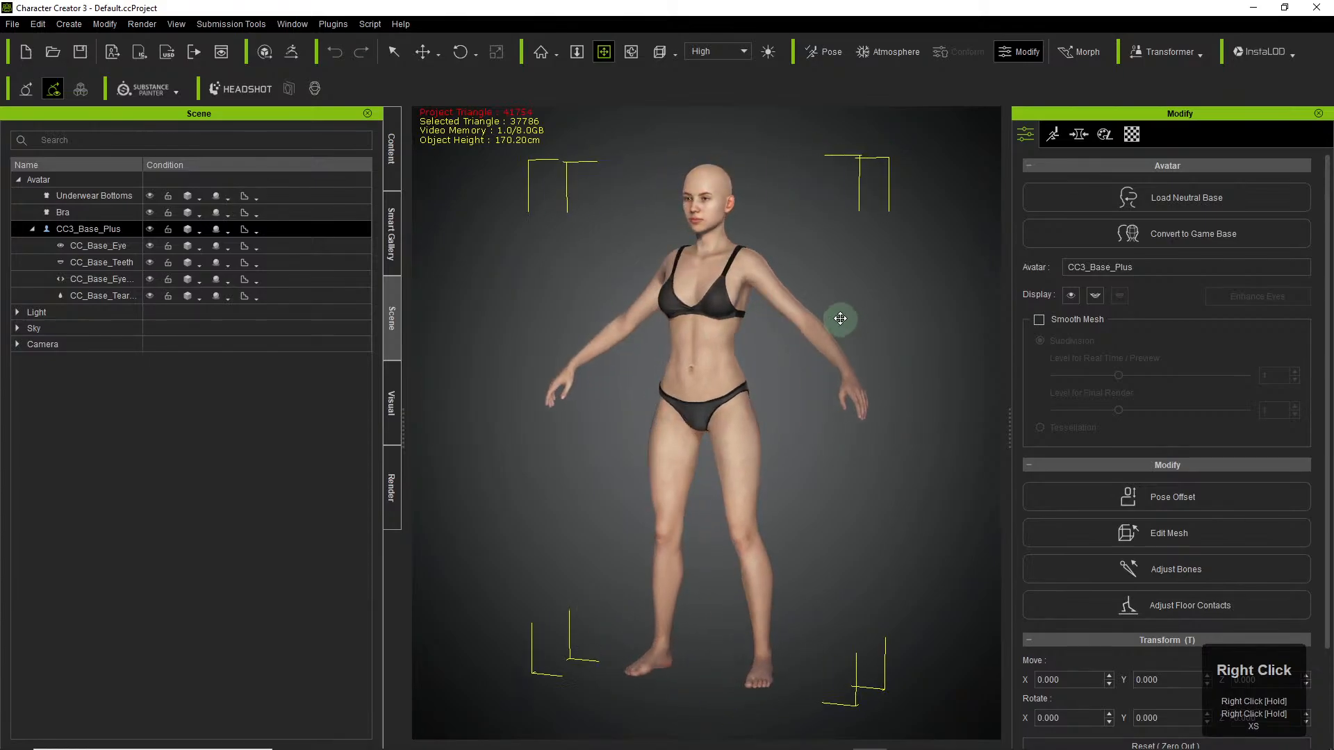
pyautogui.moveTo(816, 247); pyautogui.dragTo(857, 310)
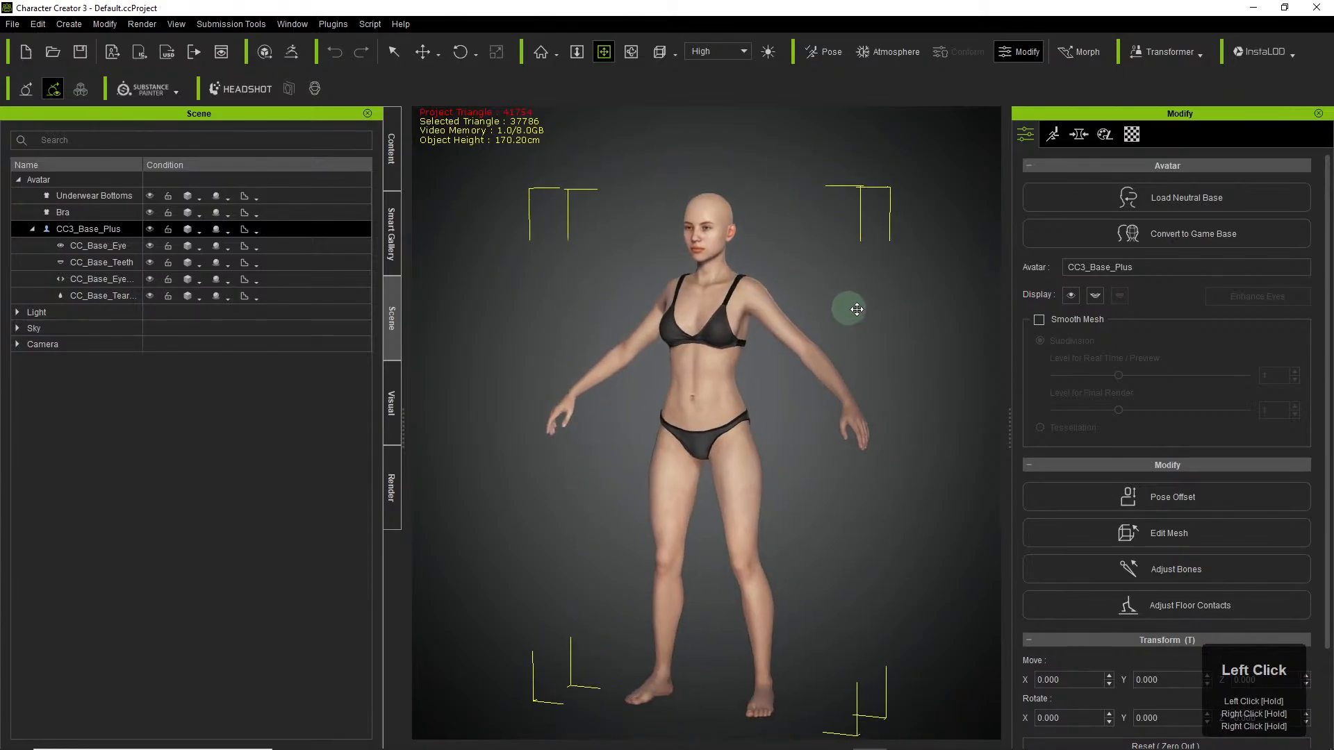
pyautogui.moveTo(856, 309); pyautogui.dragTo(998, 298, button='right')
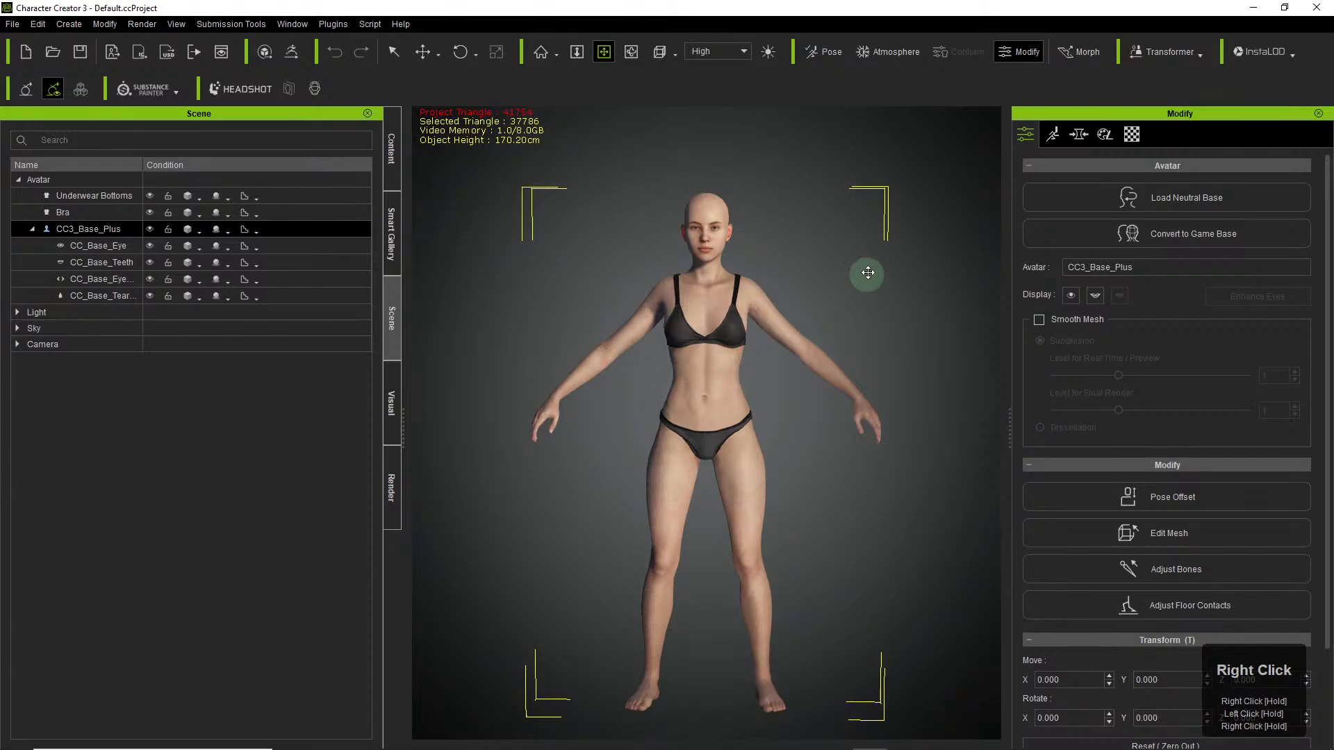
# Turn on Morph editing and open the Headshot plugin in Auto mode.
pyautogui.click(1086, 55)
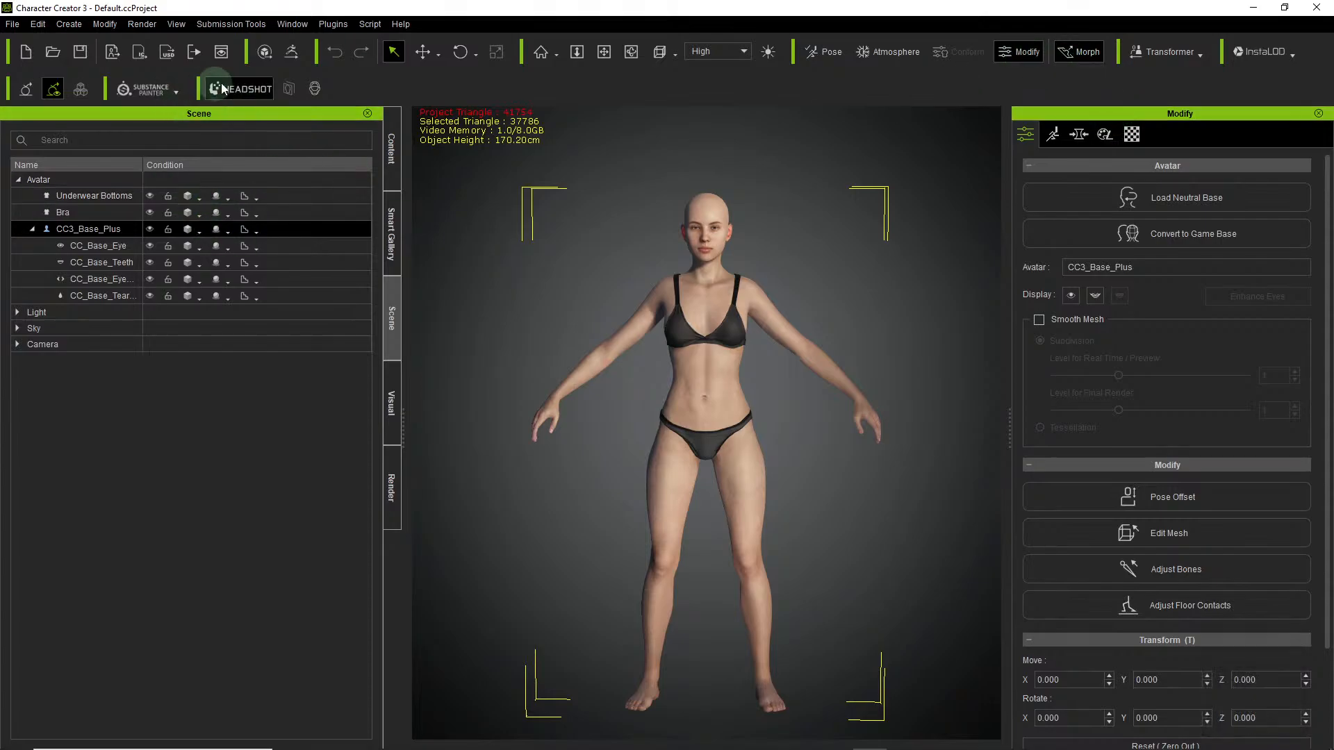
pyautogui.click(242, 96)
pyautogui.click(268, 278)
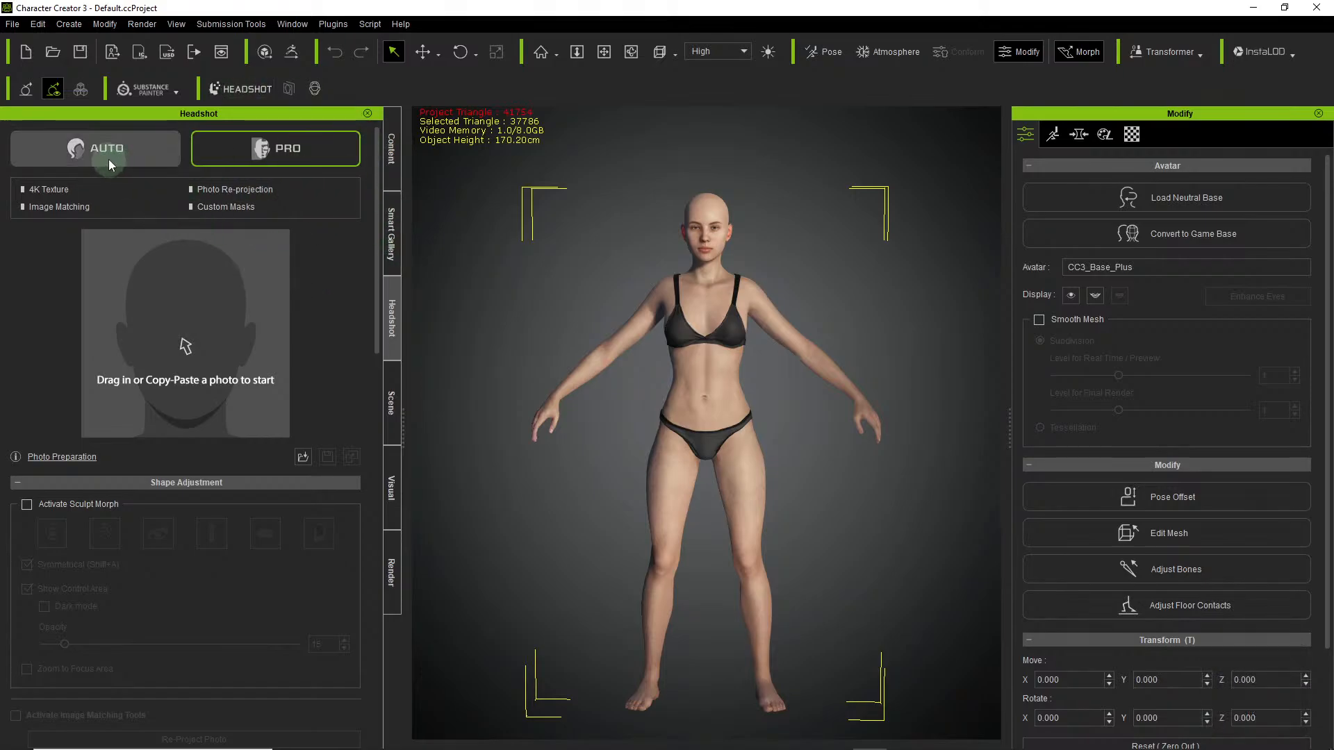
pyautogui.click(116, 154)
pyautogui.click(252, 245)
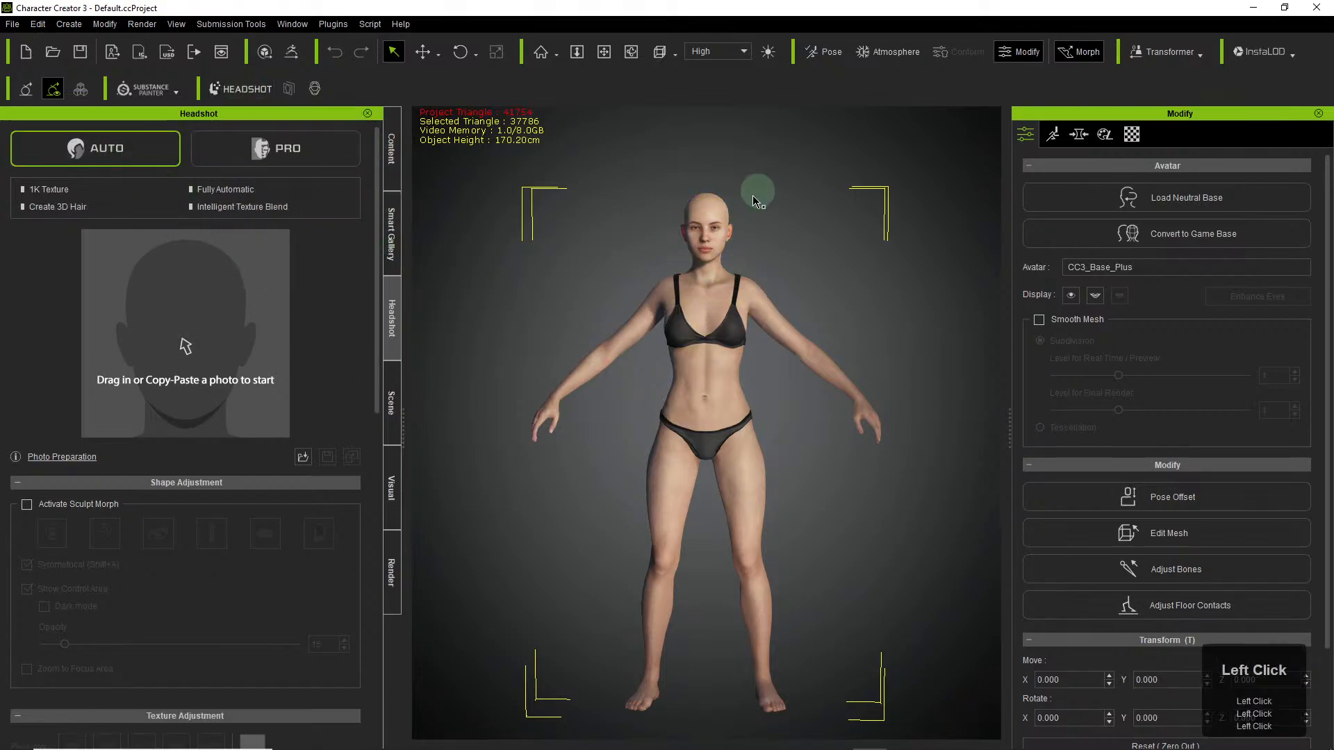
pyautogui.click(286, 144)
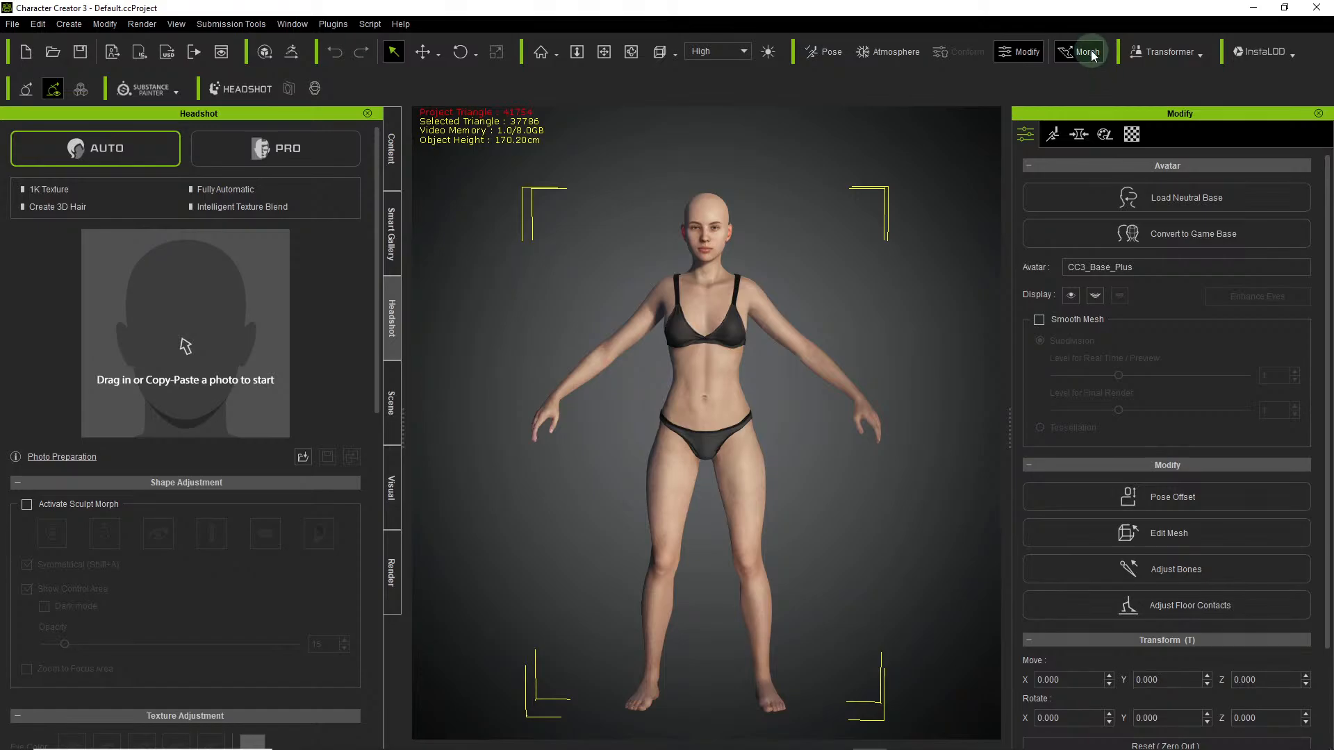
# Display the Project template content and examine the avatar's head up close from several angles.
pyautogui.click(394, 164)
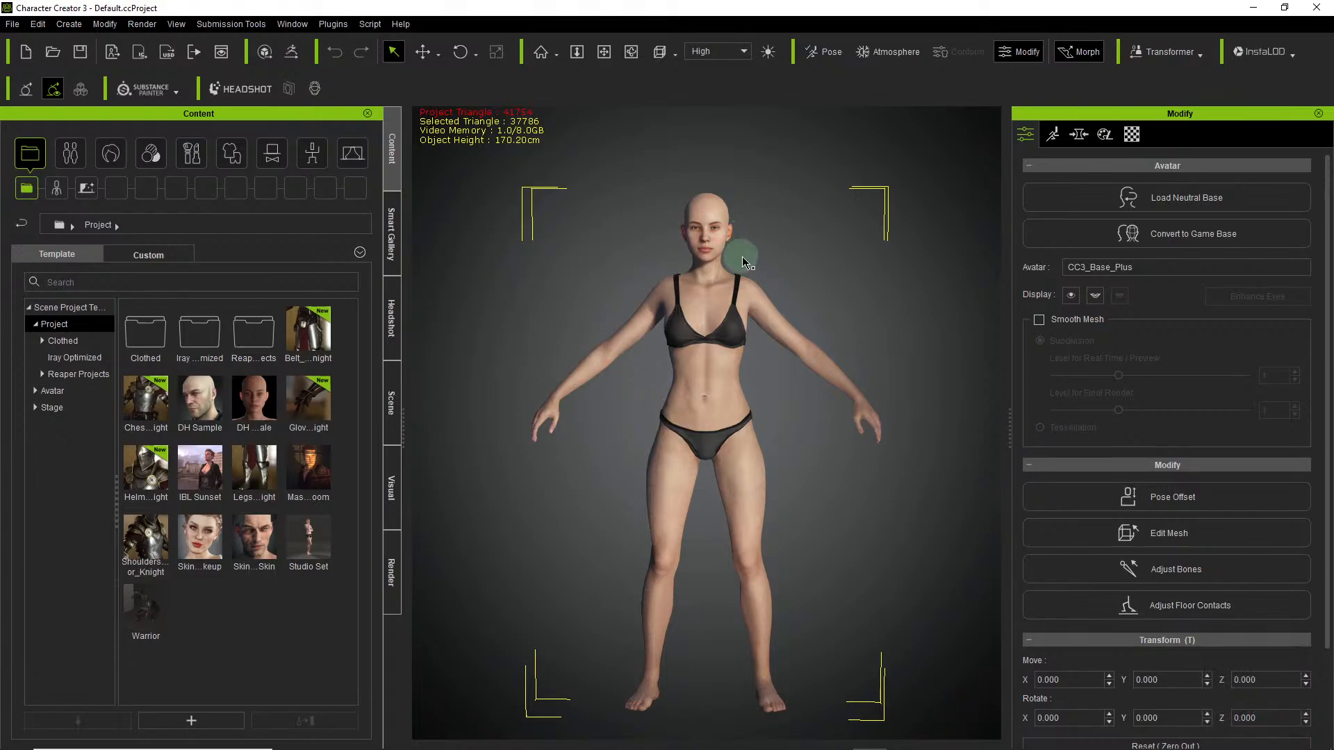
pyautogui.moveTo(717, 251)
pyautogui.mouseDown(button='right')
pyautogui.moveTo(808, 258)
pyautogui.moveTo(736, 250)
pyautogui.mouseUp(button='right')
pyautogui.press('x')
pyautogui.moveTo(736, 249); pyautogui.dragTo(734, 239, button='middle')
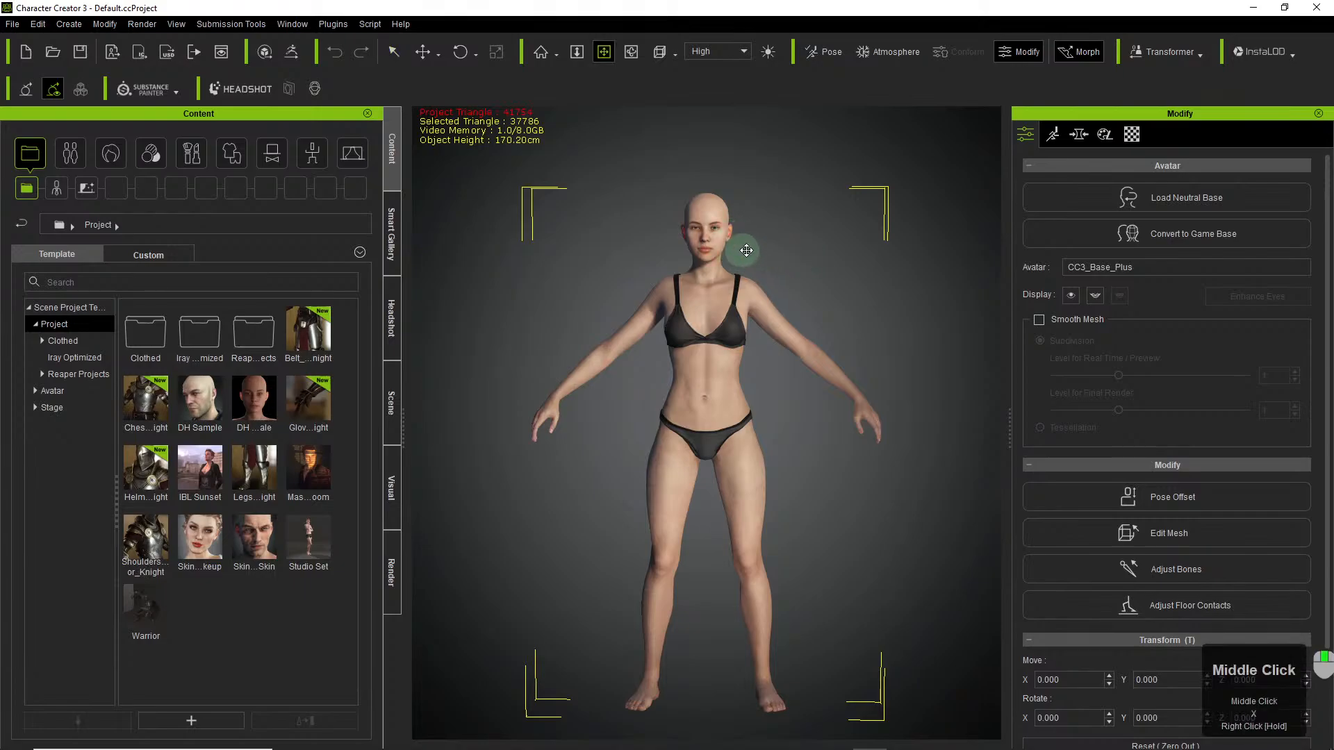
pyautogui.moveTo(734, 239); pyautogui.dragTo(831, 324, button='right')
pyautogui.scroll(4, 749, 249)
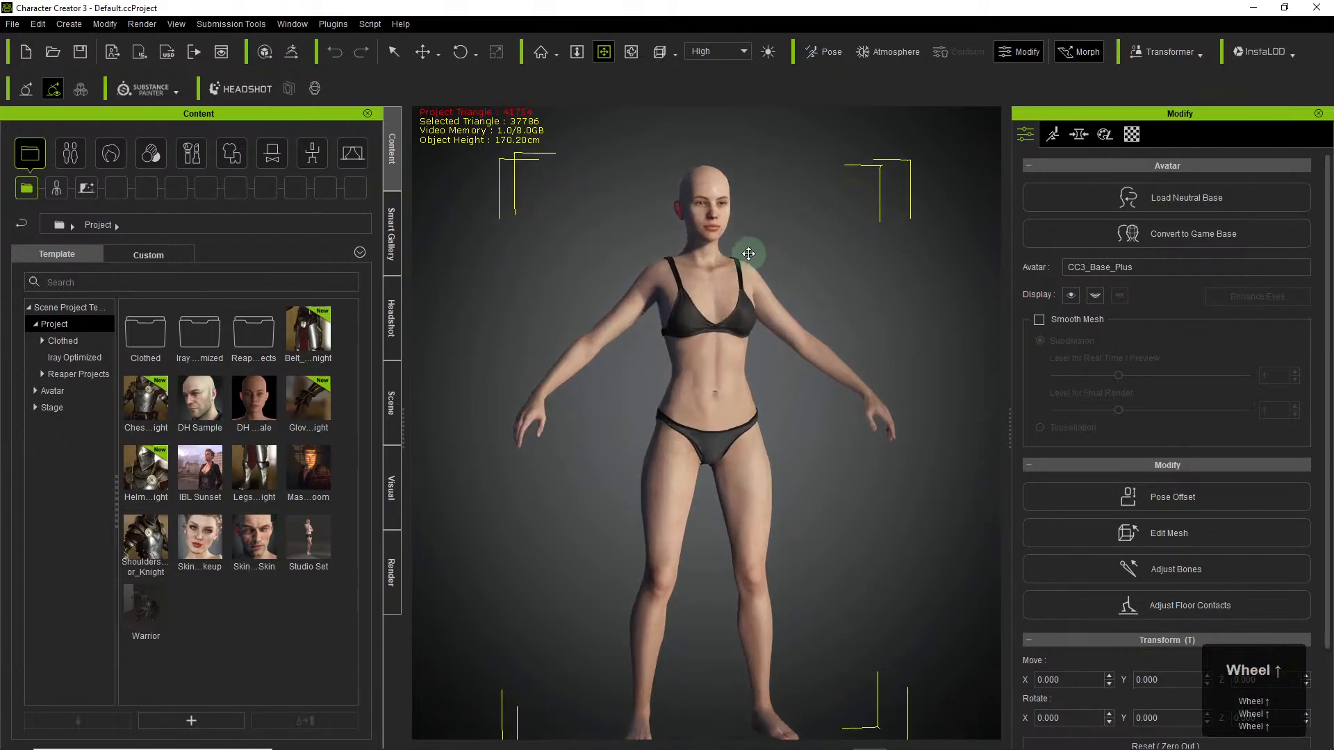
pyautogui.moveTo(744, 196); pyautogui.dragTo(759, 409)
pyautogui.scroll(5, 771, 438)
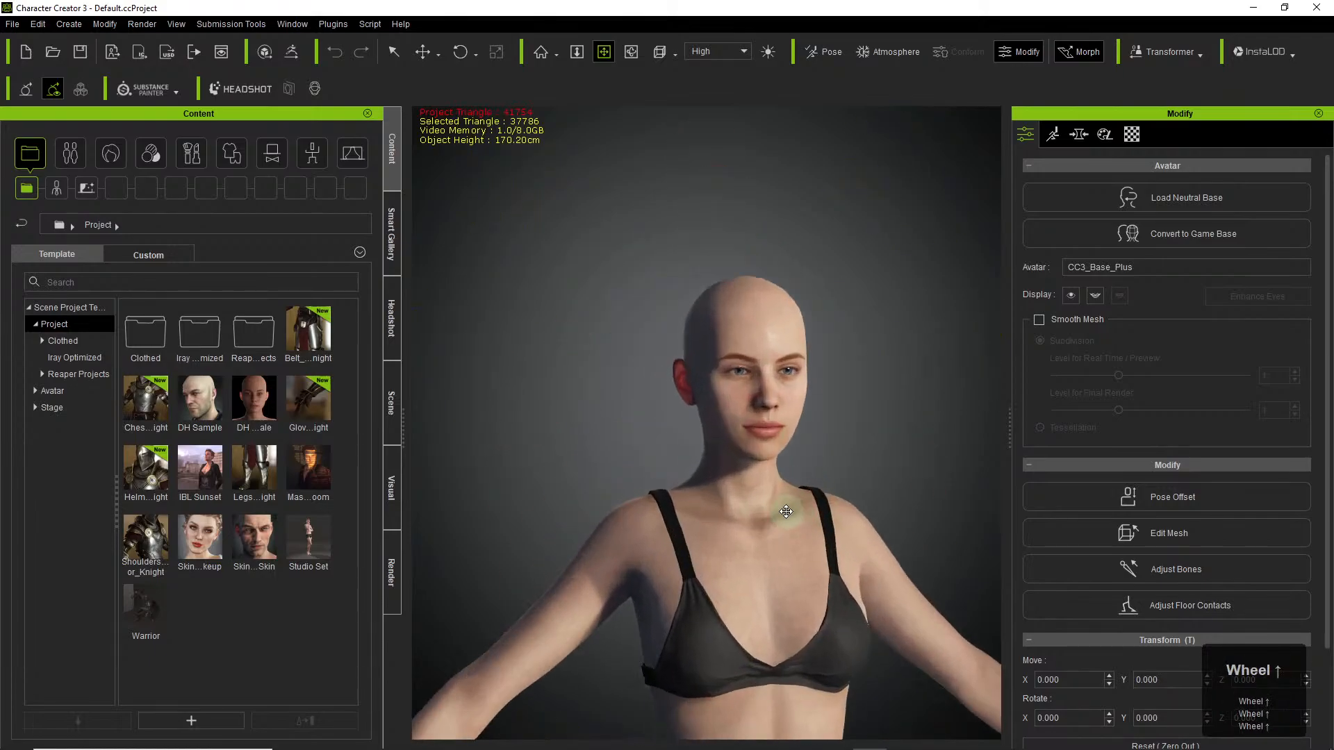
pyautogui.middleClick(803, 457)
pyautogui.moveTo(920, 450); pyautogui.dragTo(798, 435, button='right')
pyautogui.moveTo(797, 455)
pyautogui.mouseDown()
pyautogui.moveTo(718, 453)
pyautogui.moveTo(771, 417)
pyautogui.moveTo(793, 477)
pyautogui.mouseUp()
pyautogui.scroll(3, 773, 418)
pyautogui.moveTo(709, 464); pyautogui.dragTo(903, 521, button='right')
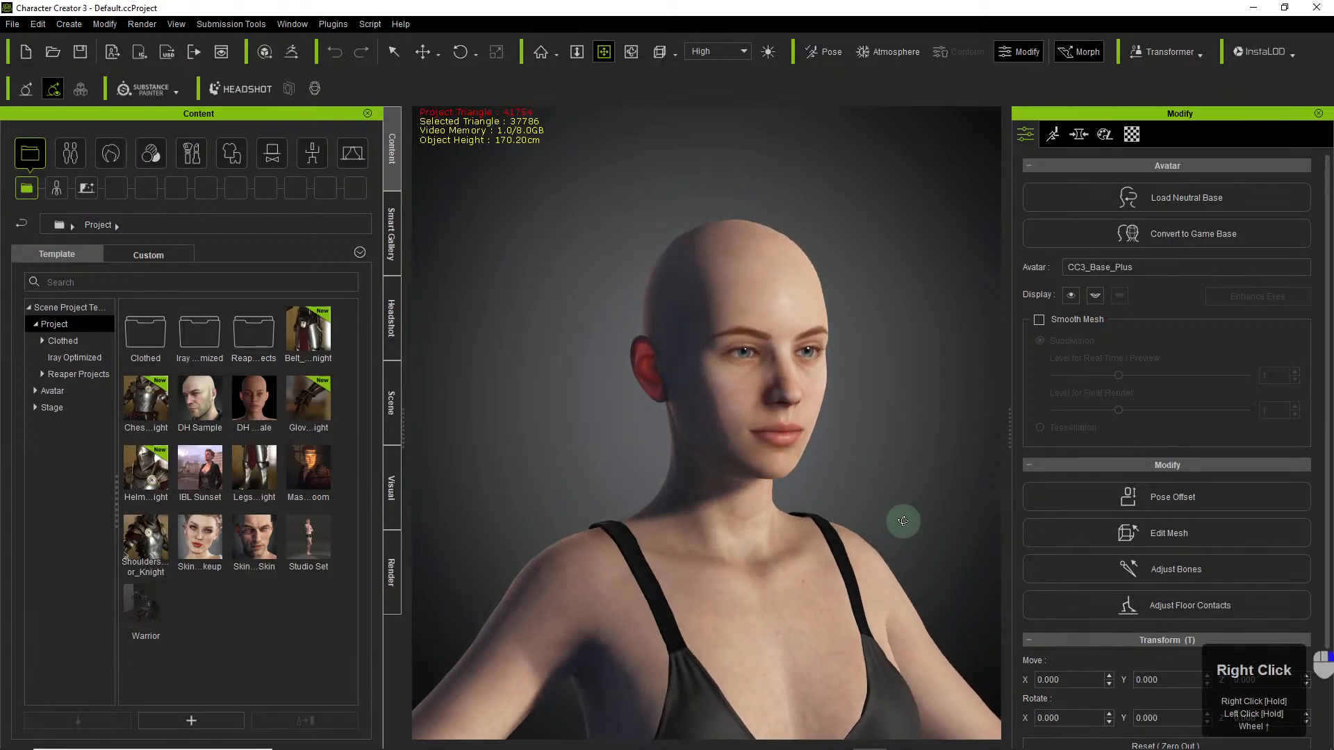
pyautogui.moveTo(829, 455); pyautogui.dragTo(750, 444)
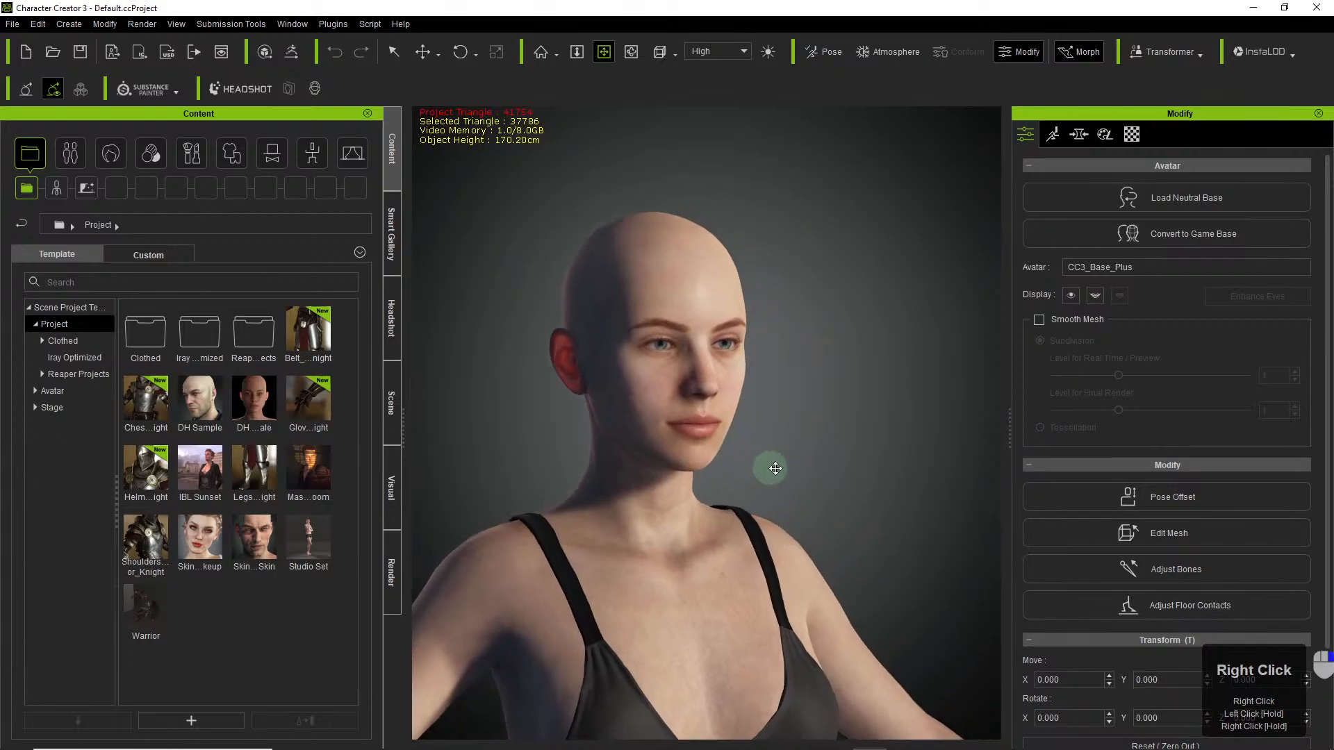
pyautogui.moveTo(769, 468); pyautogui.dragTo(710, 501, button='right')
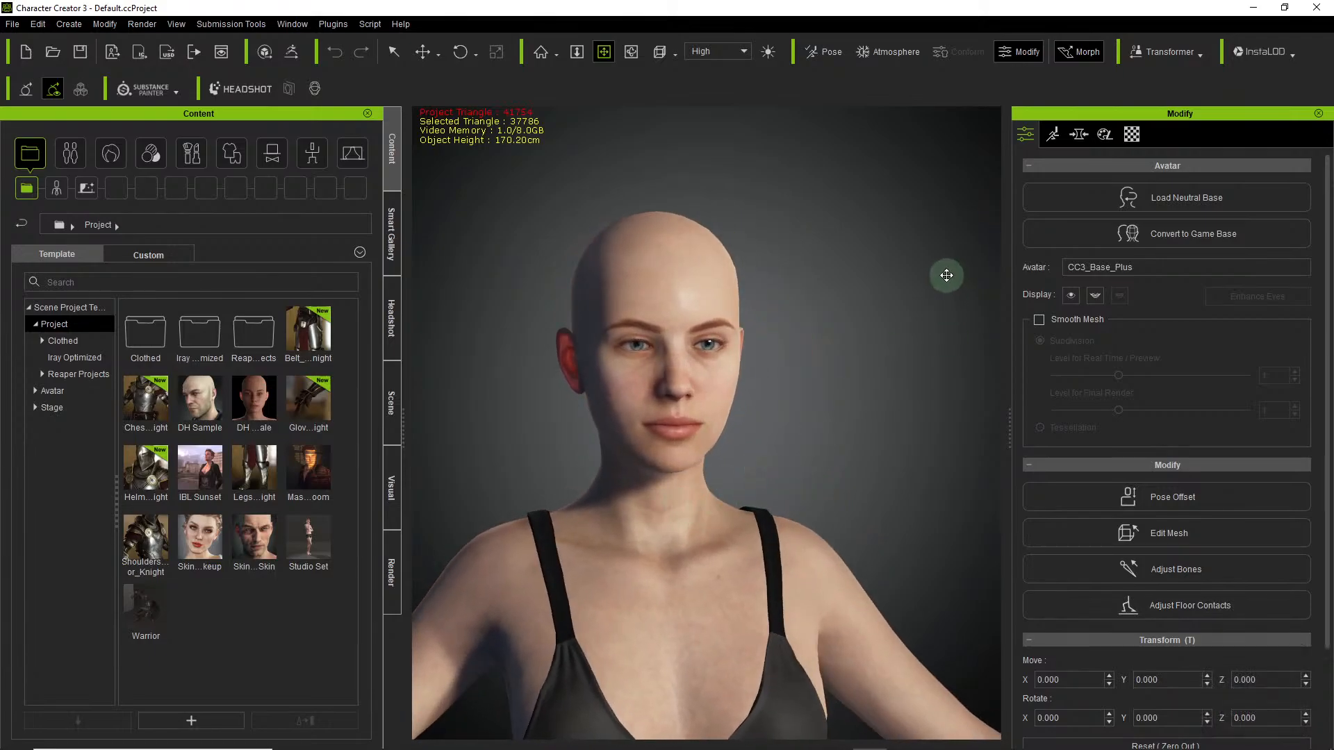
# Reshape the forehead directly on the avatar with Morph editing active.
pyautogui.click(1082, 53)
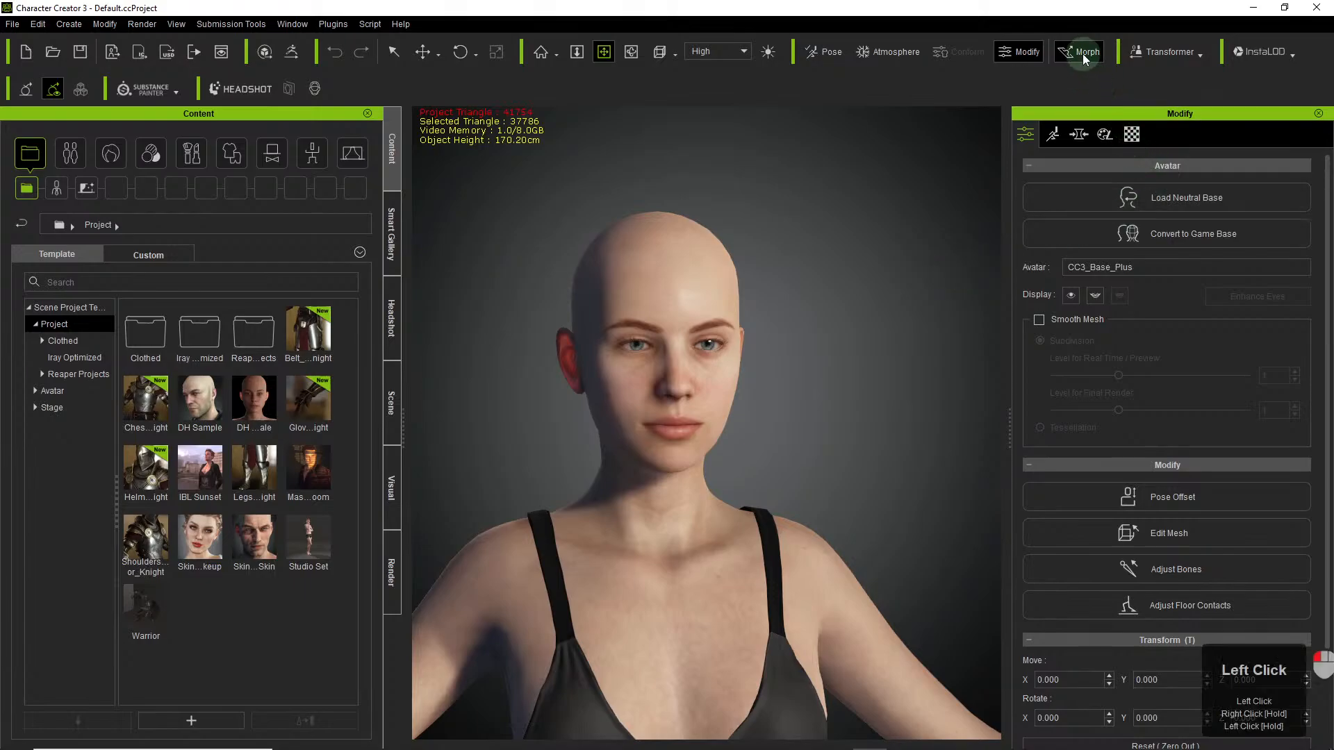
pyautogui.click(1083, 53)
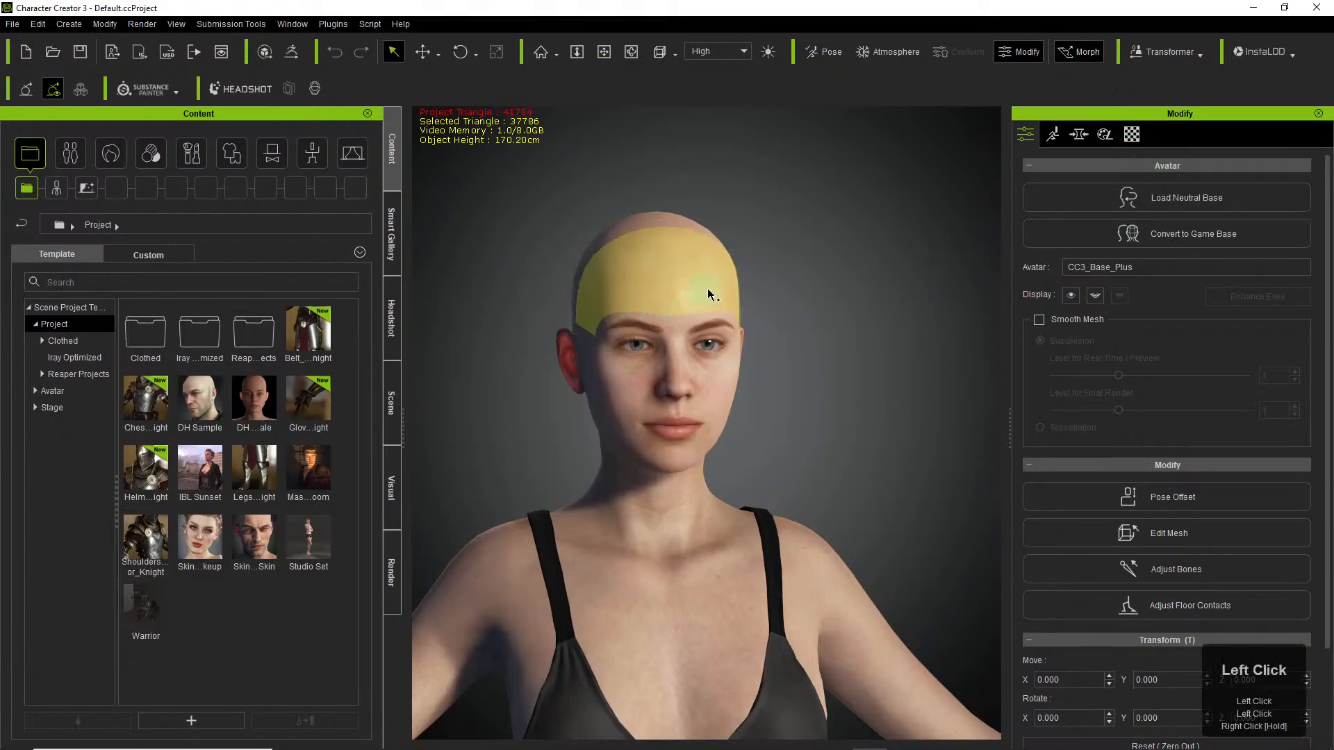
pyautogui.moveTo(699, 287); pyautogui.dragTo(614, 294)
pyautogui.click(609, 295)
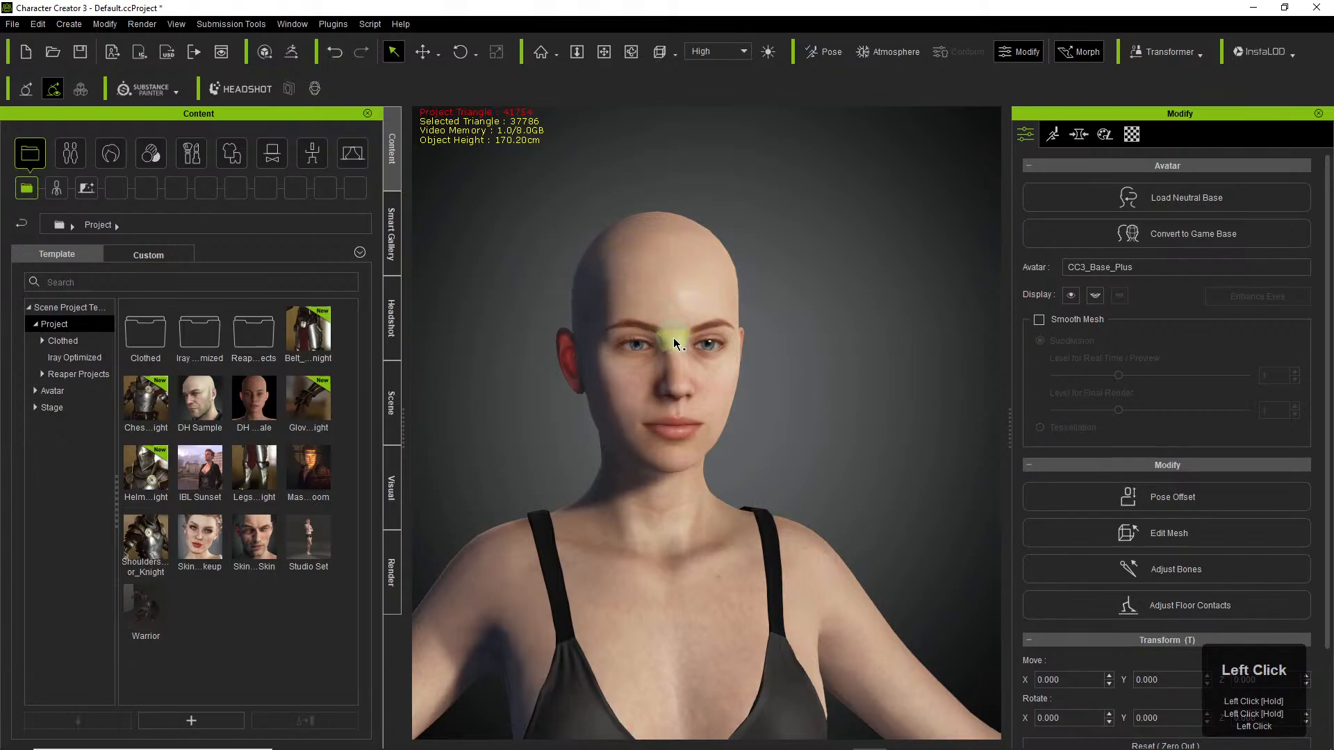
# Morph the nose, cheek and chin on the avatar from a near-profile view of the head.
pyautogui.moveTo(657, 342); pyautogui.dragTo(1033, 340, button='right')
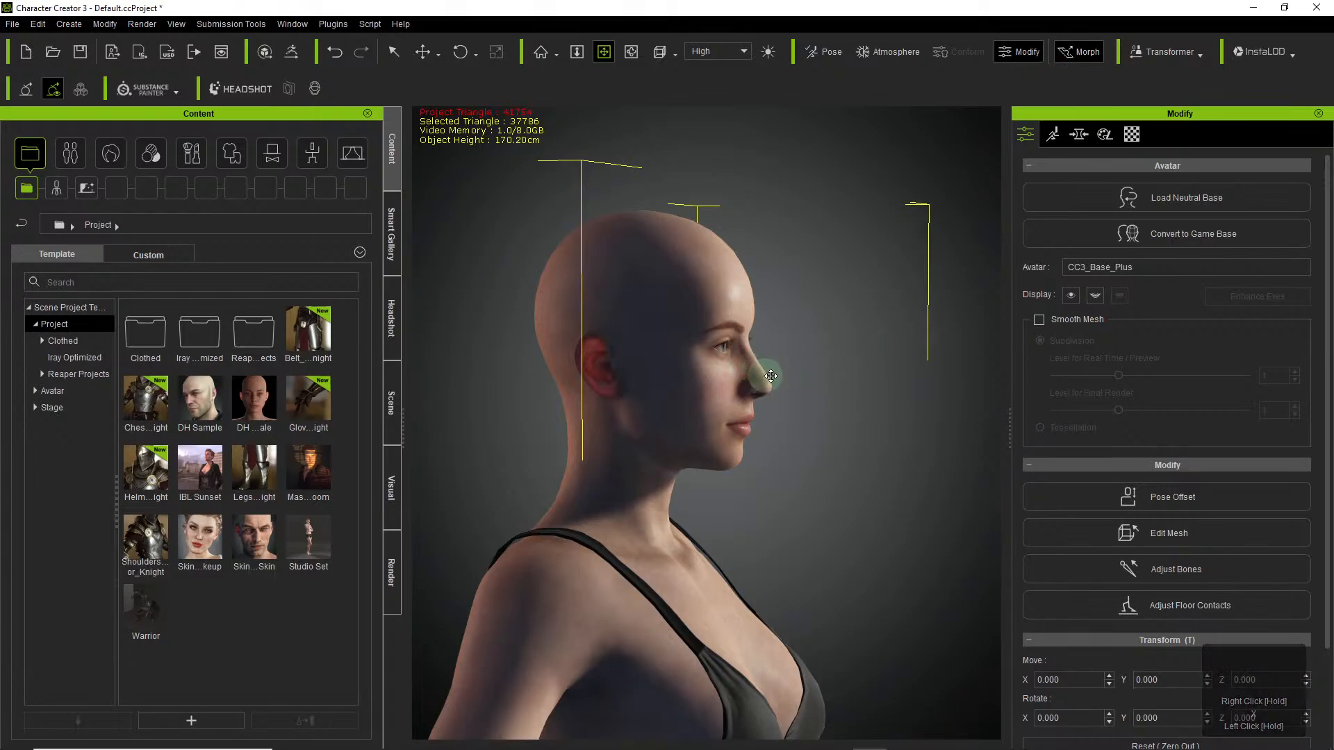
pyautogui.scroll(2, 779, 382)
pyautogui.moveTo(778, 382); pyautogui.dragTo(739, 344, button='right')
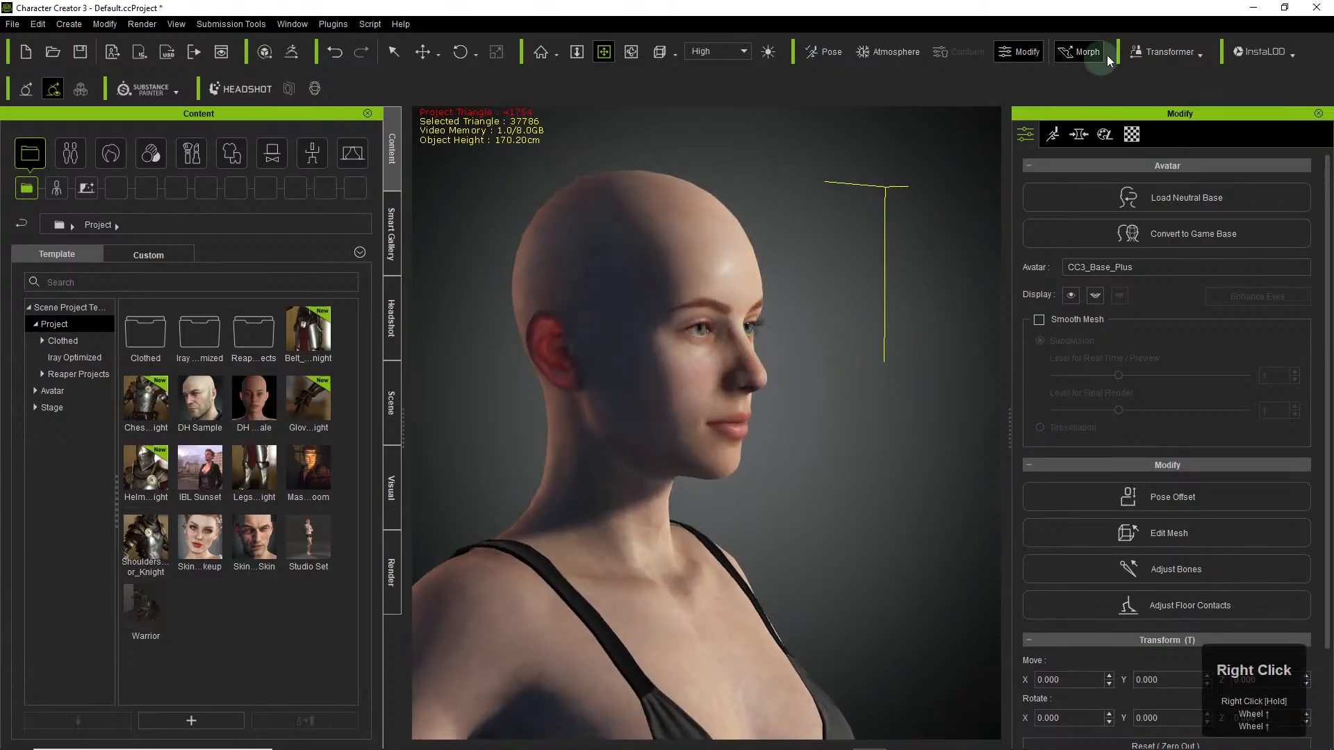
pyautogui.click(713, 247)
pyautogui.press('q')
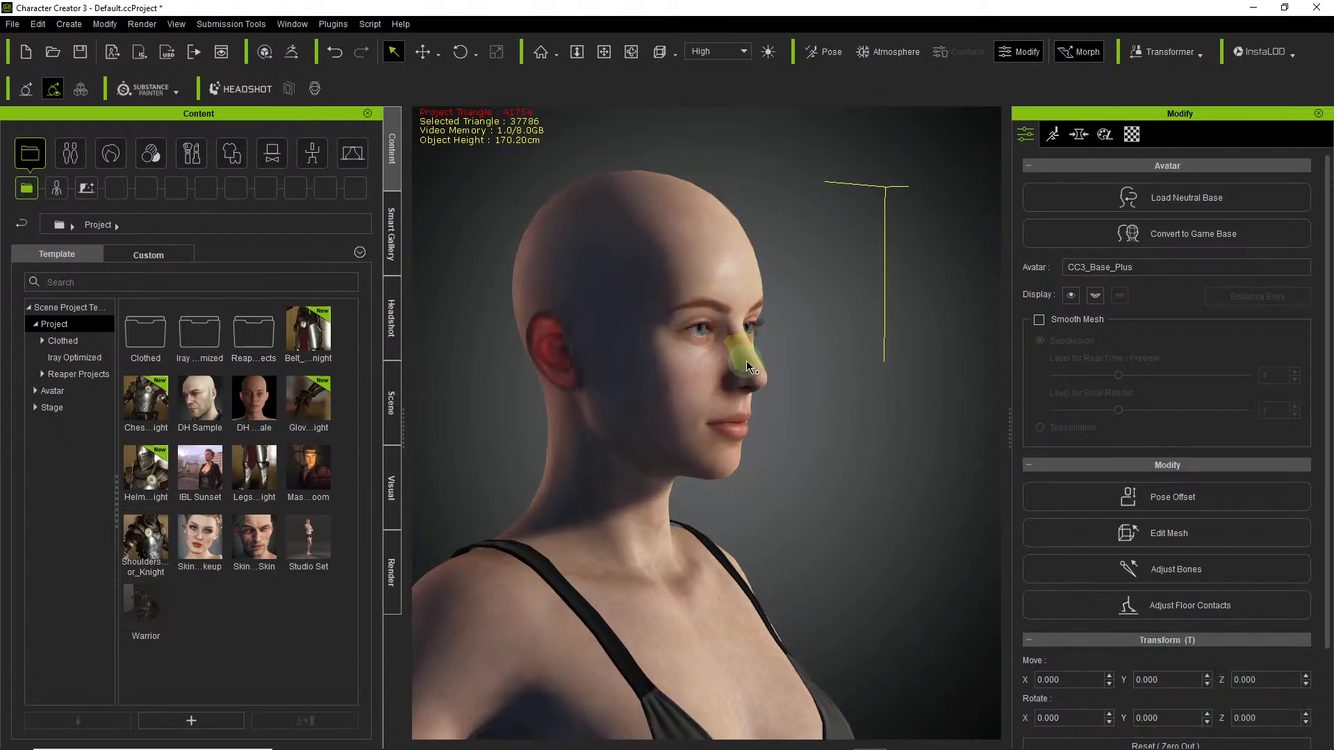
pyautogui.click(816, 366)
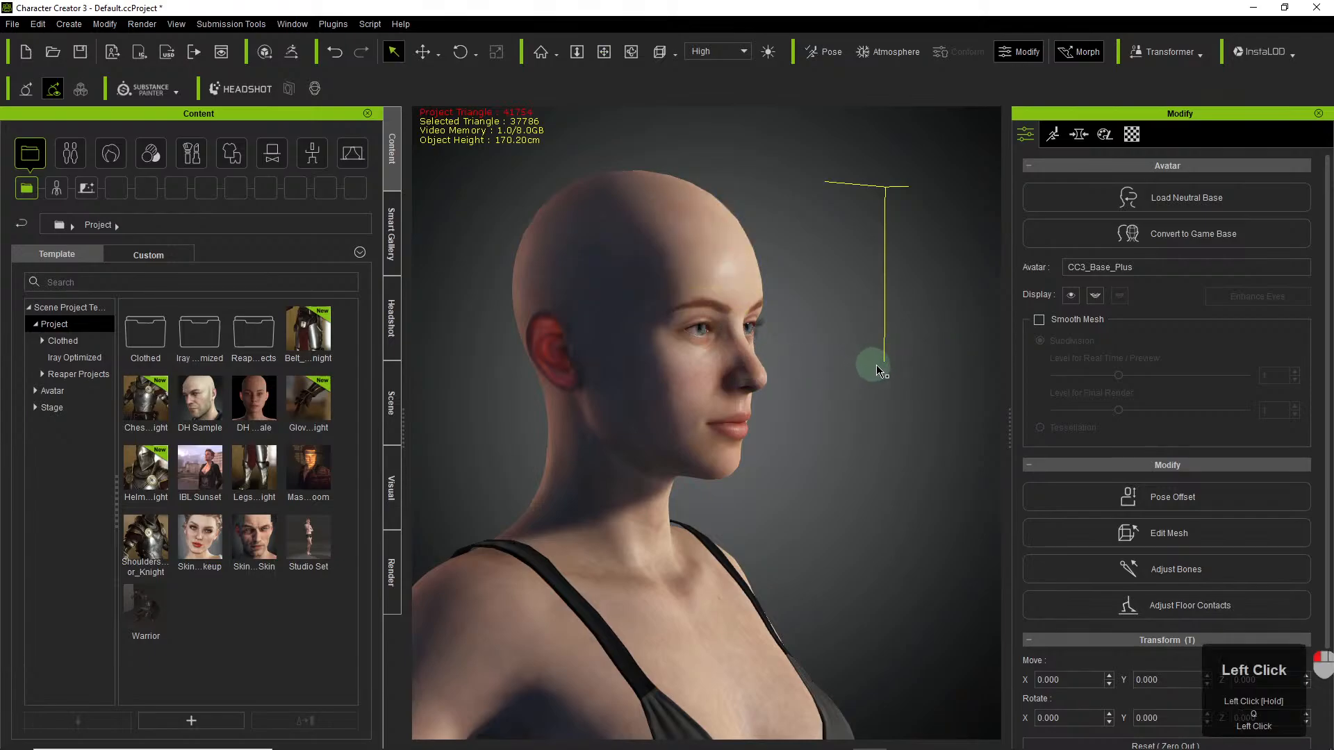
pyautogui.moveTo(876, 366); pyautogui.dragTo(929, 361)
pyautogui.moveTo(678, 372); pyautogui.dragTo(546, 405)
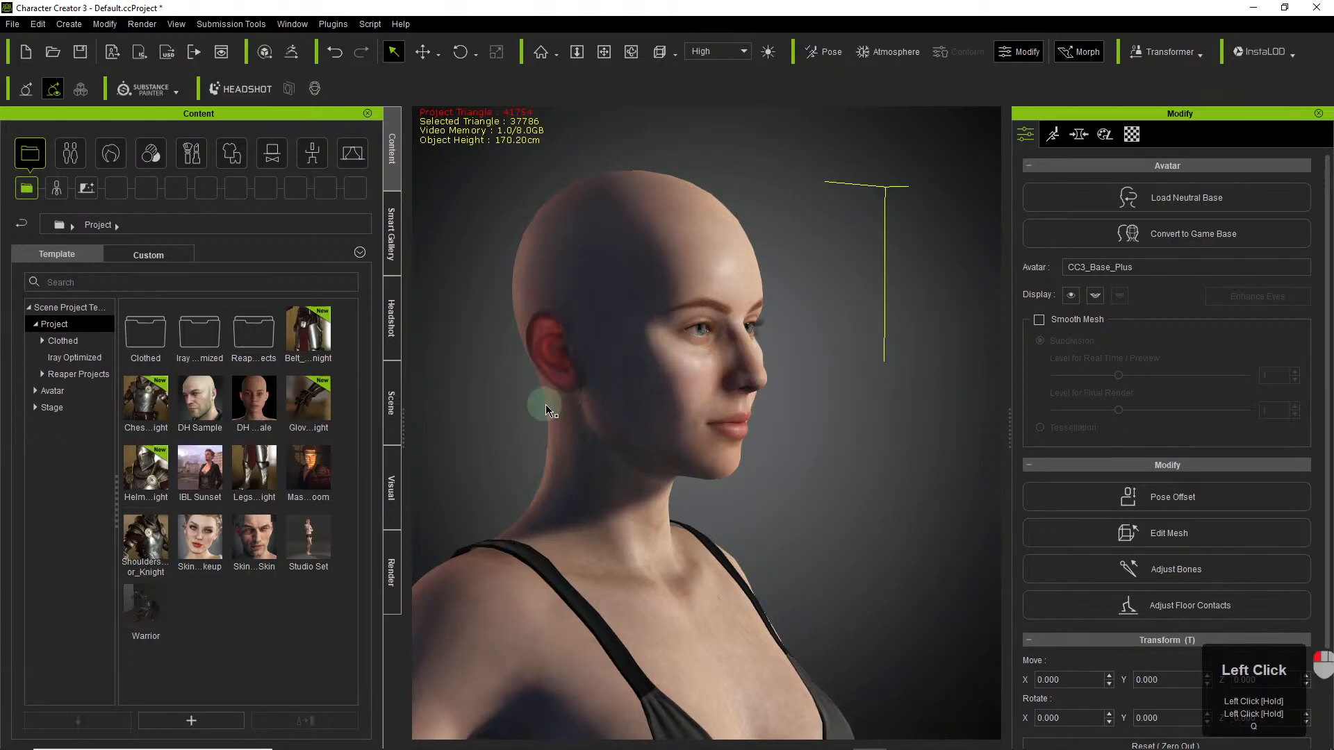
pyautogui.moveTo(733, 461); pyautogui.dragTo(772, 494)
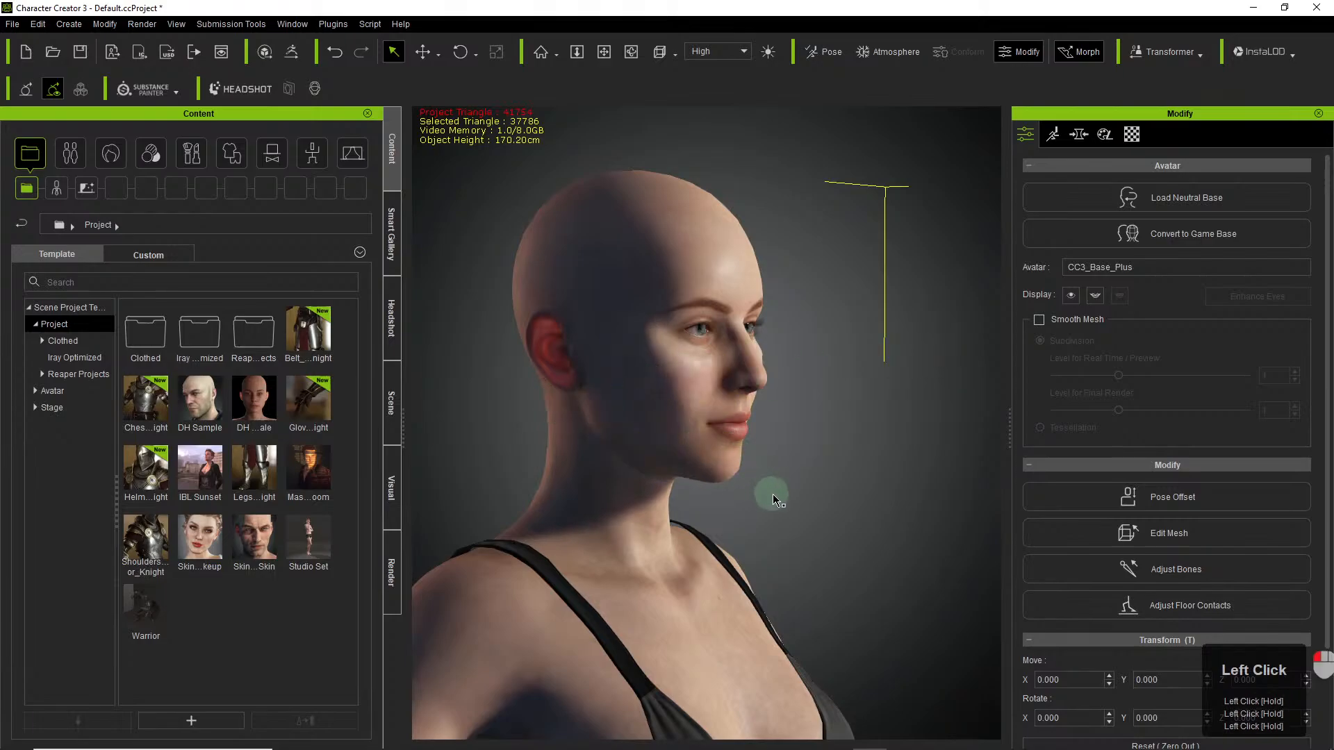
# Inspect the reshaped face from the side, three-quarter and front angles.
pyautogui.moveTo(842, 411); pyautogui.dragTo(762, 419, button='middle')
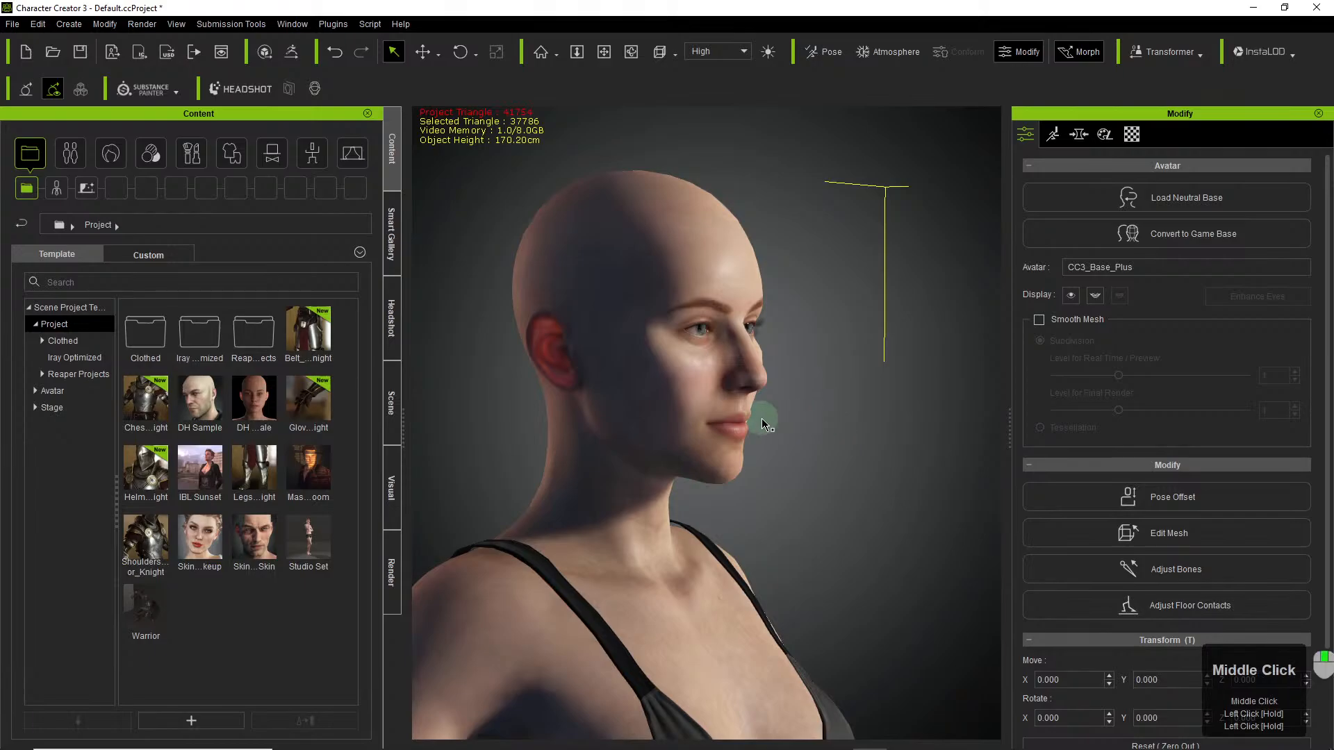
pyautogui.moveTo(785, 415); pyautogui.dragTo(659, 418, button='right')
pyautogui.press('x')
pyautogui.moveTo(903, 348); pyautogui.dragTo(735, 387, button='right')
pyautogui.moveTo(830, 389); pyautogui.dragTo(636, 432, button='right')
pyautogui.click(669, 326)
pyautogui.moveTo(670, 327); pyautogui.dragTo(700, 387)
pyautogui.moveTo(700, 387); pyautogui.dragTo(978, 489, button='right')
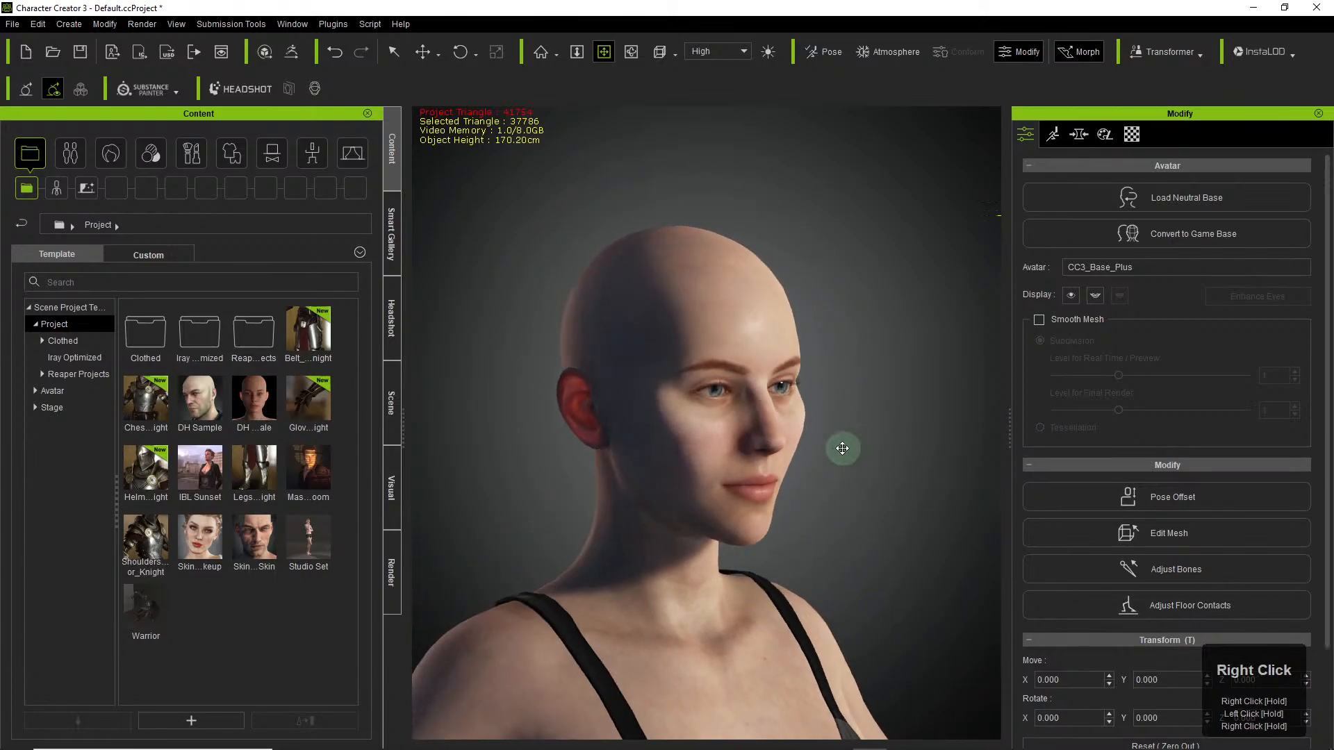
pyautogui.moveTo(843, 446); pyautogui.dragTo(783, 476, button='right')
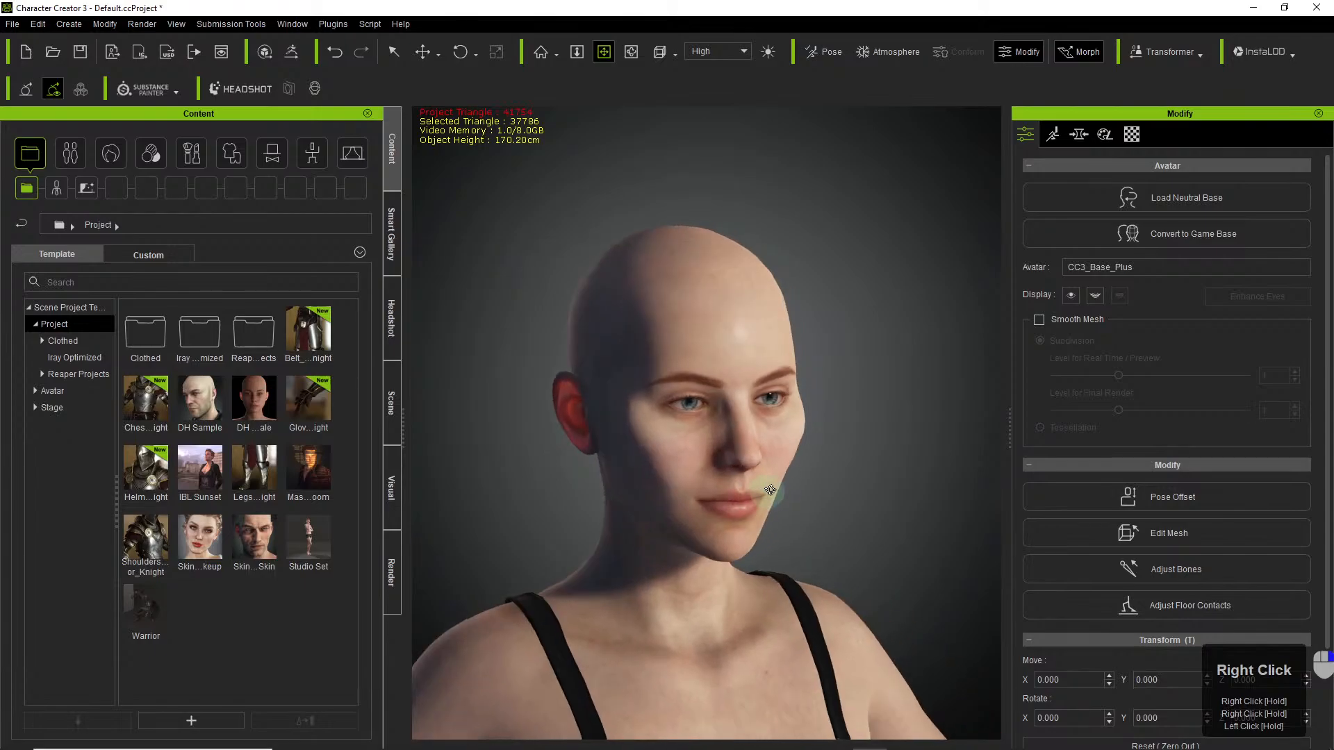
pyautogui.moveTo(780, 372); pyautogui.dragTo(744, 480)
pyautogui.moveTo(743, 480)
pyautogui.mouseDown(button='right')
pyautogui.moveTo(551, 486)
pyautogui.moveTo(899, 482)
pyautogui.moveTo(463, 496)
pyautogui.moveTo(699, 530)
pyautogui.moveTo(738, 477)
pyautogui.mouseUp(button='right')
pyautogui.moveTo(739, 476)
pyautogui.mouseDown()
pyautogui.moveTo(739, 382)
pyautogui.moveTo(748, 453)
pyautogui.moveTo(729, 396)
pyautogui.moveTo(718, 477)
pyautogui.moveTo(720, 425)
pyautogui.moveTo(780, 477)
pyautogui.moveTo(739, 470)
pyautogui.mouseUp()
pyautogui.moveTo(738, 470); pyautogui.dragTo(887, 482, button='right')
pyautogui.scroll(-3, 719, 486)
pyautogui.scroll(-3, 719, 486)
pyautogui.scroll(5, 734, 477)
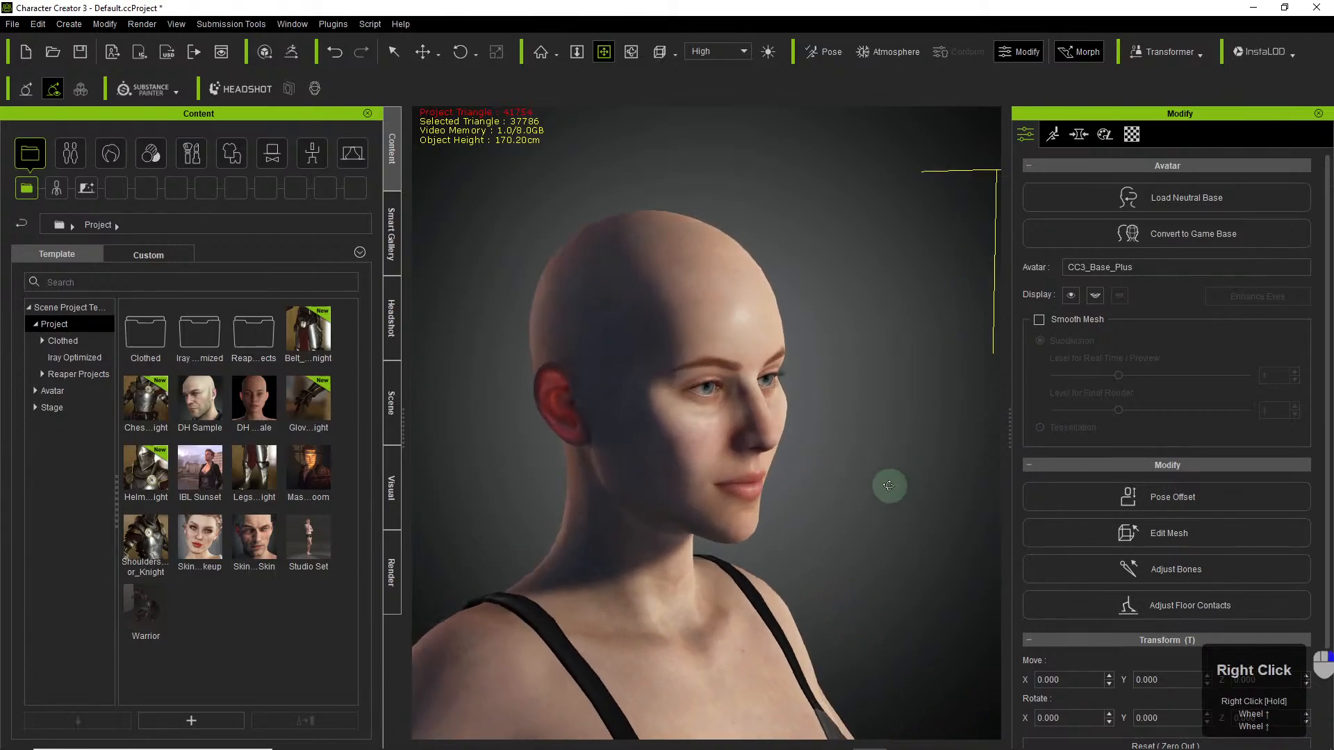
# Try to enlarge the skull by morphing the upper back region of the head upward.
pyautogui.press('q')
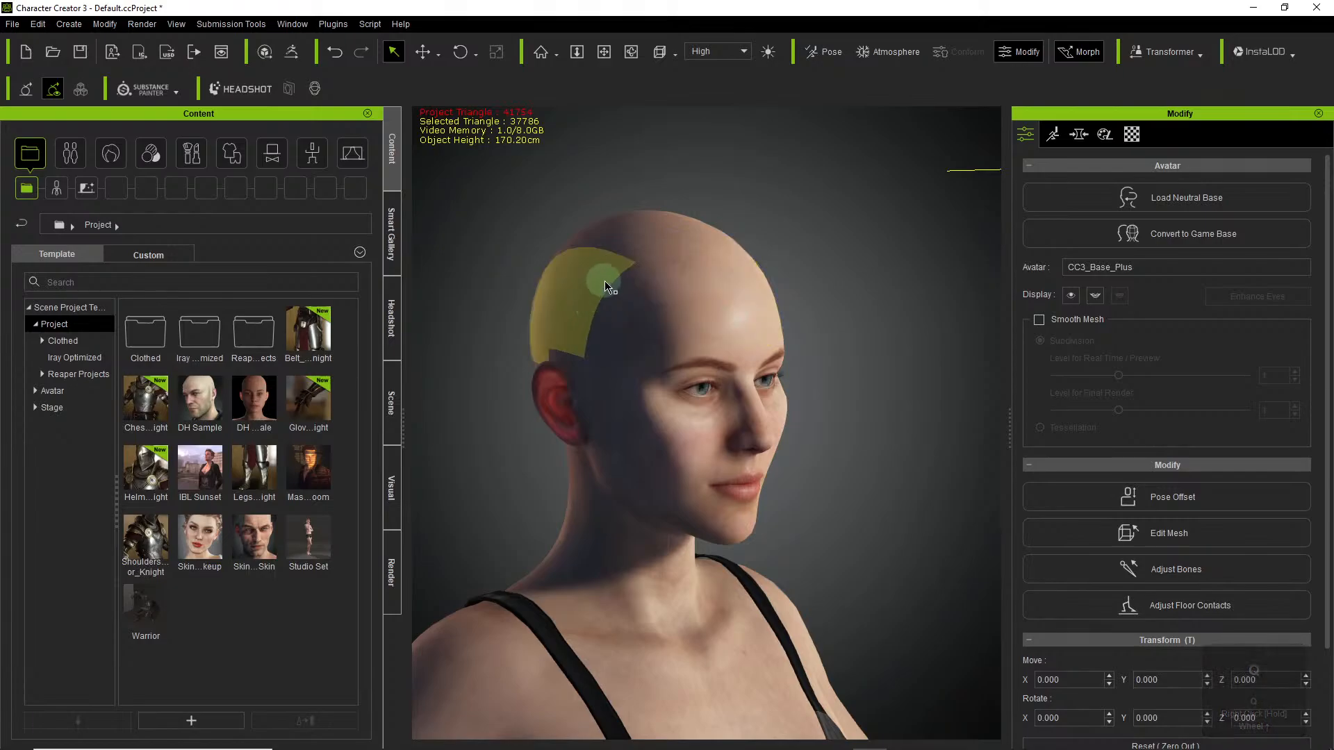
pyautogui.click(588, 296)
pyautogui.moveTo(552, 317); pyautogui.dragTo(566, 207)
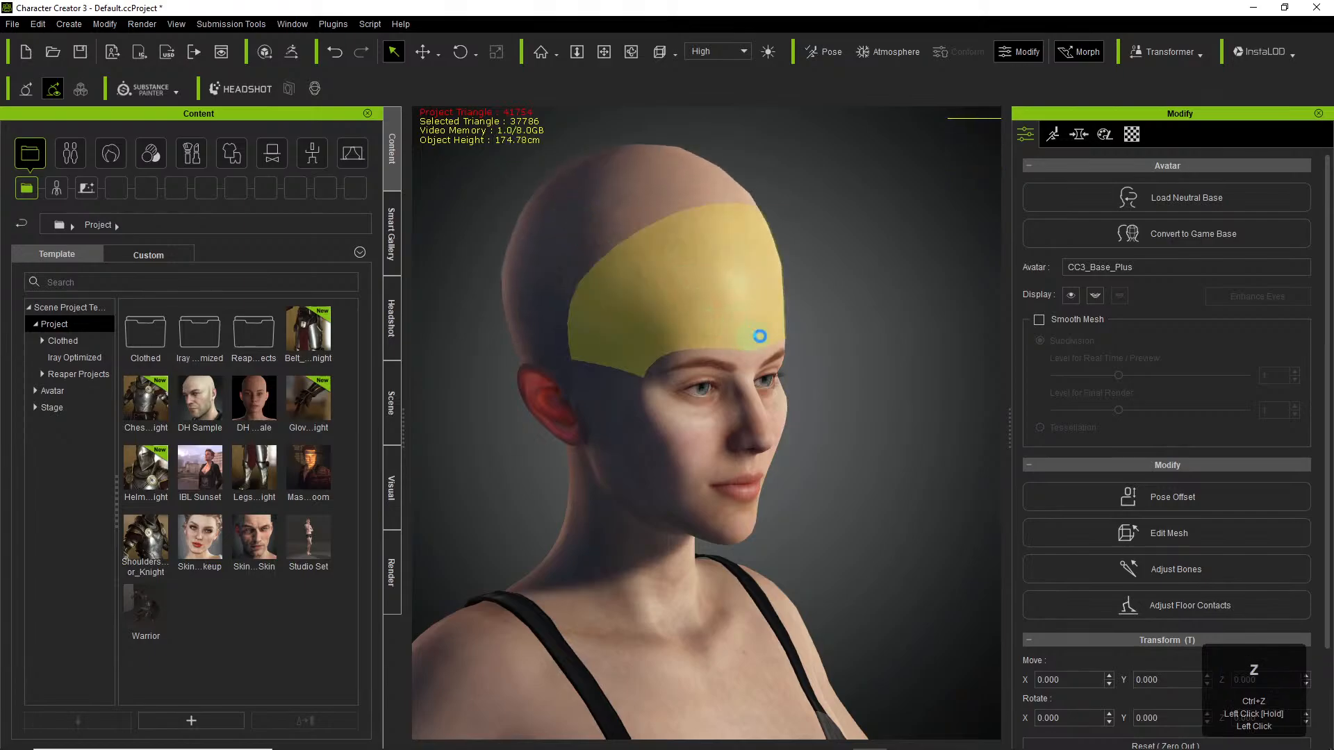
# Morph the abdomen region of the avatar's torso outward.
pyautogui.scroll(-4, 816, 447)
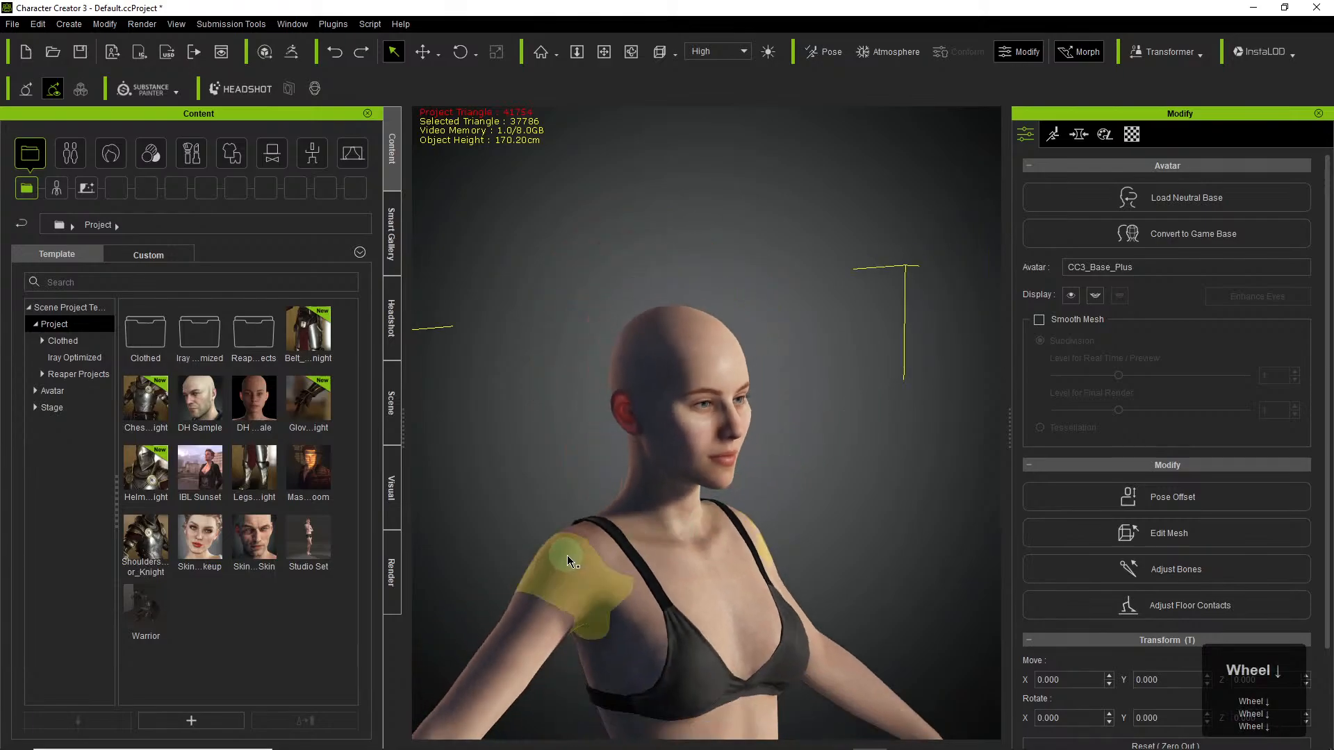
pyautogui.scroll(-3, 556, 626)
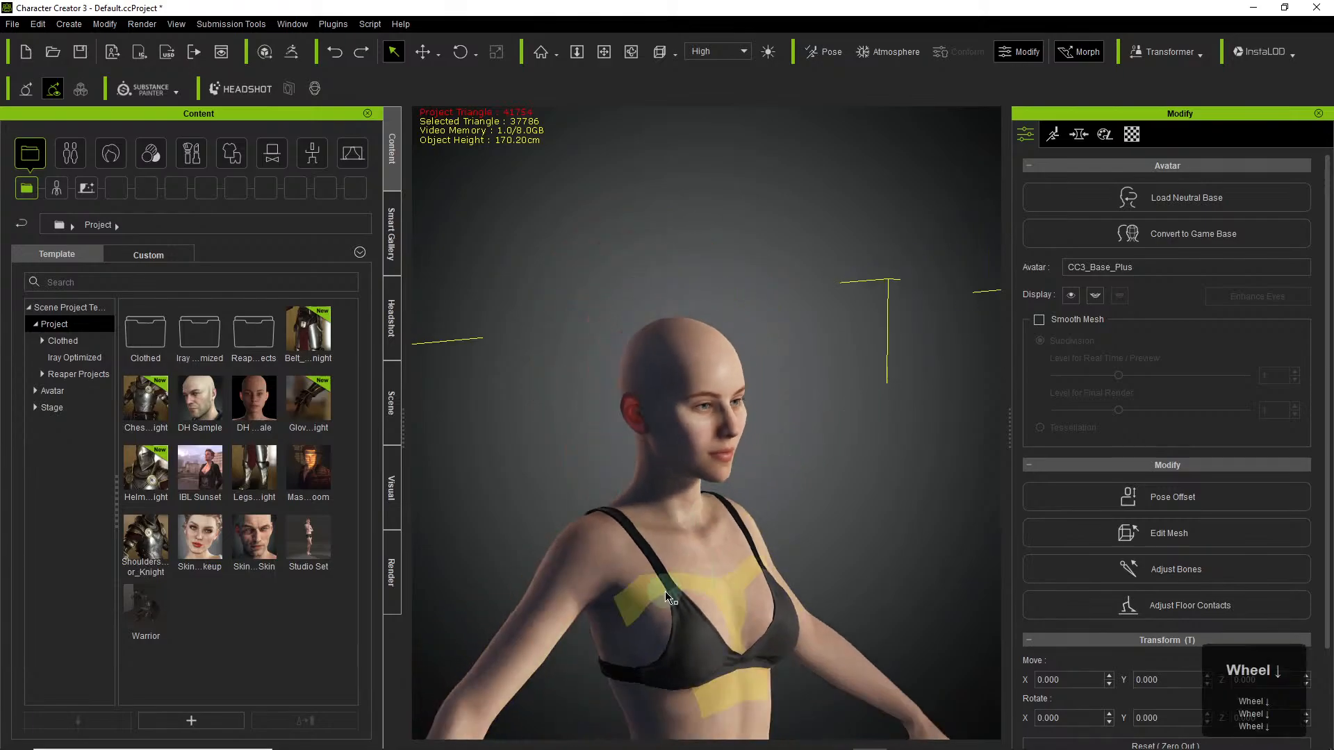
pyautogui.scroll(-2, 725, 618)
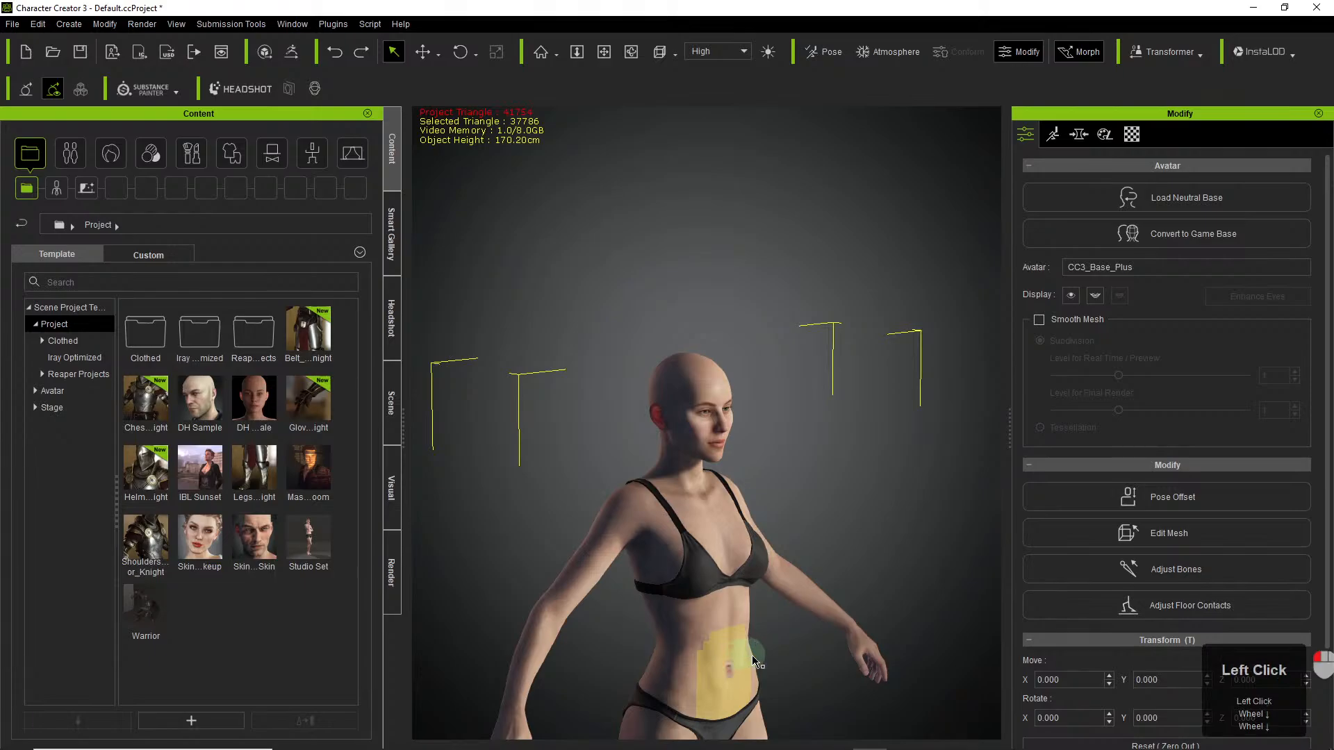
pyautogui.click(917, 656)
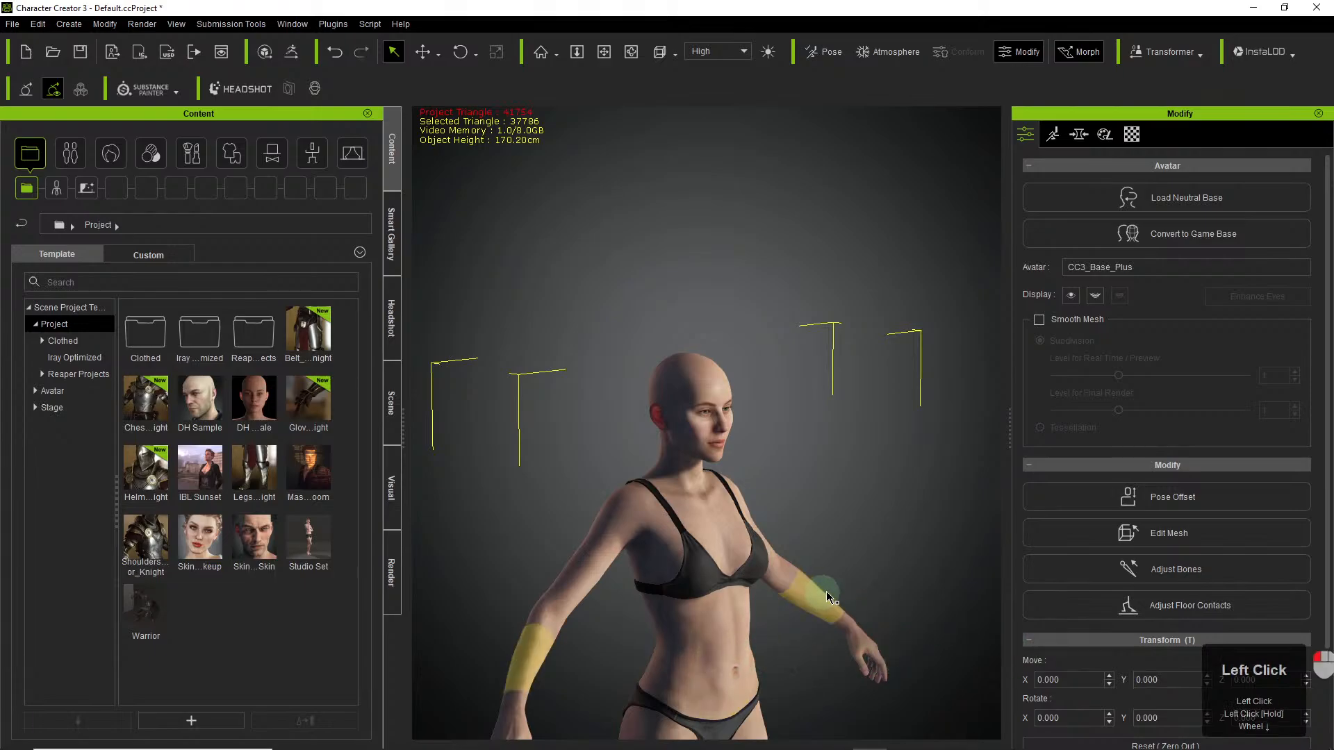
# Morph the forearm and shoulder regions of the avatar's arms from the three-quarter view.
pyautogui.click(931, 555)
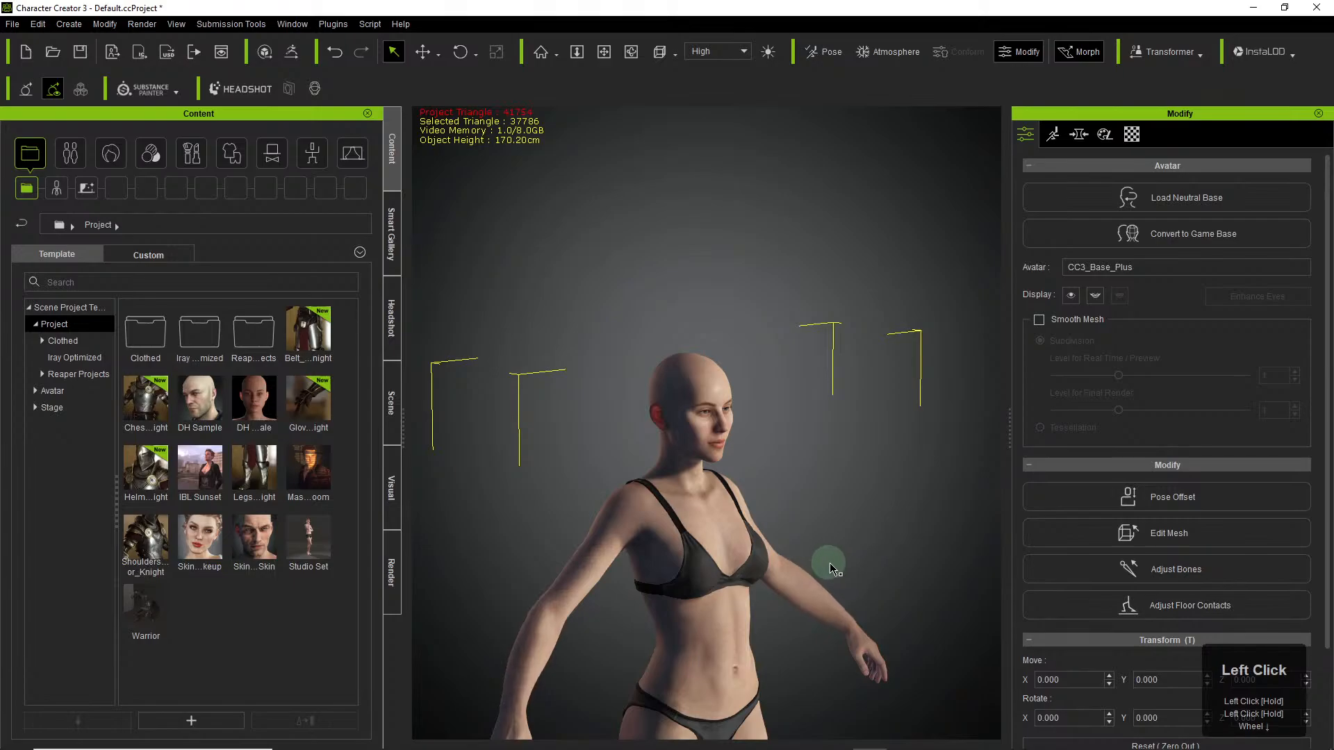
pyautogui.click(598, 507)
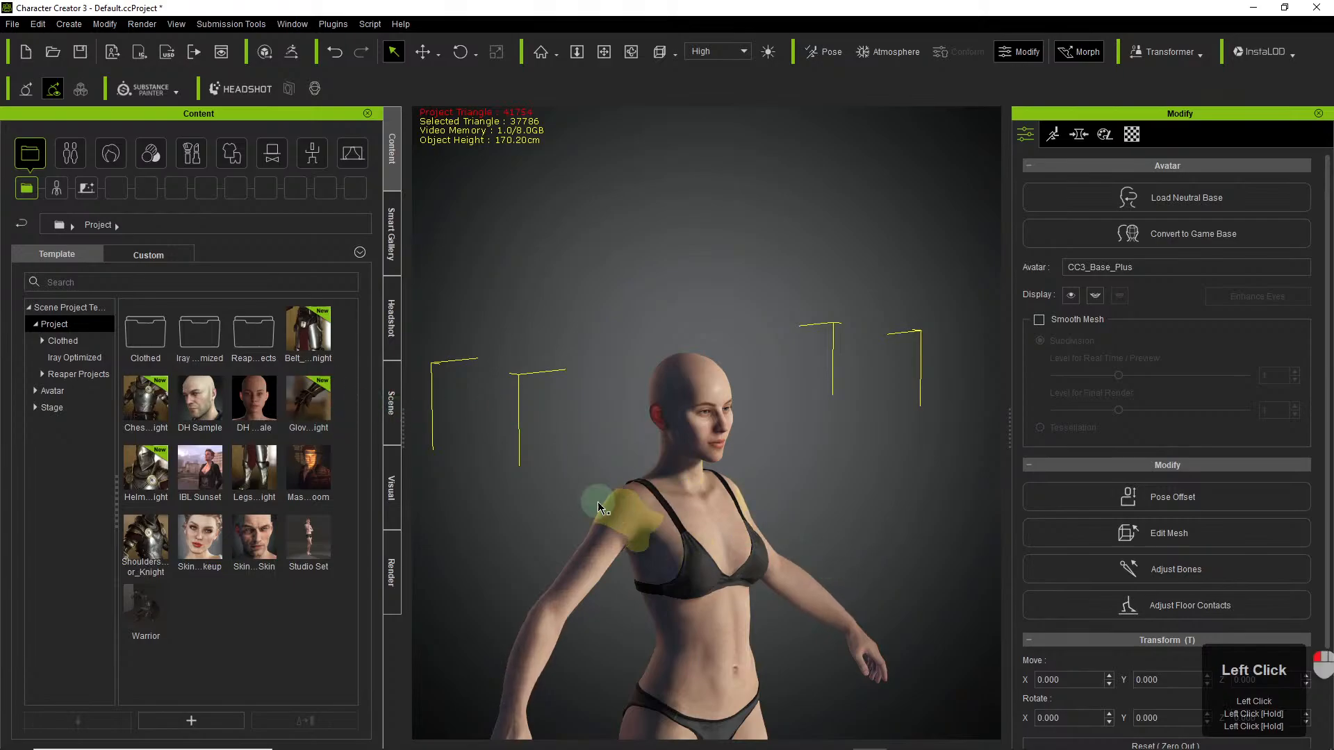
pyautogui.moveTo(597, 501); pyautogui.dragTo(566, 478)
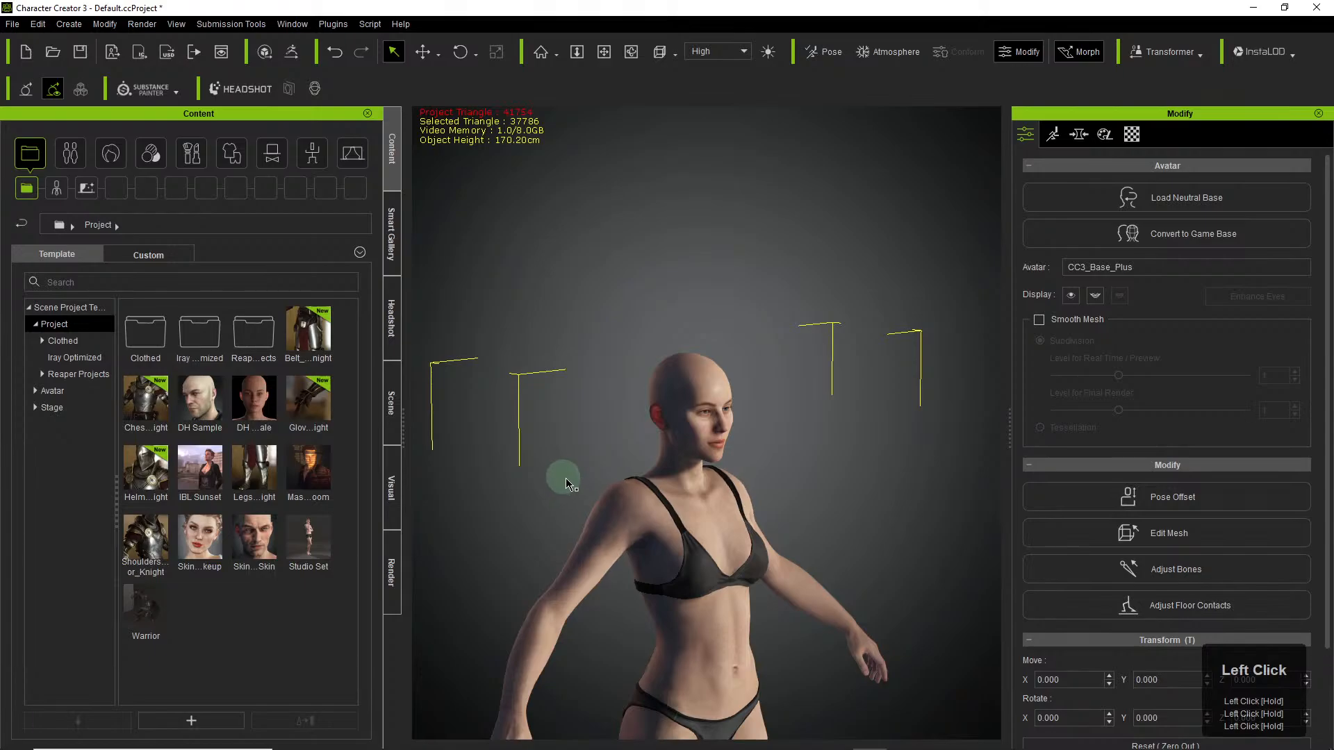
# Morph the area between the nose and mouth from a near-front close-up of the face.
pyautogui.moveTo(738, 590); pyautogui.dragTo(851, 610, button='middle')
pyautogui.moveTo(851, 610); pyautogui.dragTo(557, 490, button='right')
pyautogui.moveTo(744, 494); pyautogui.dragTo(746, 363)
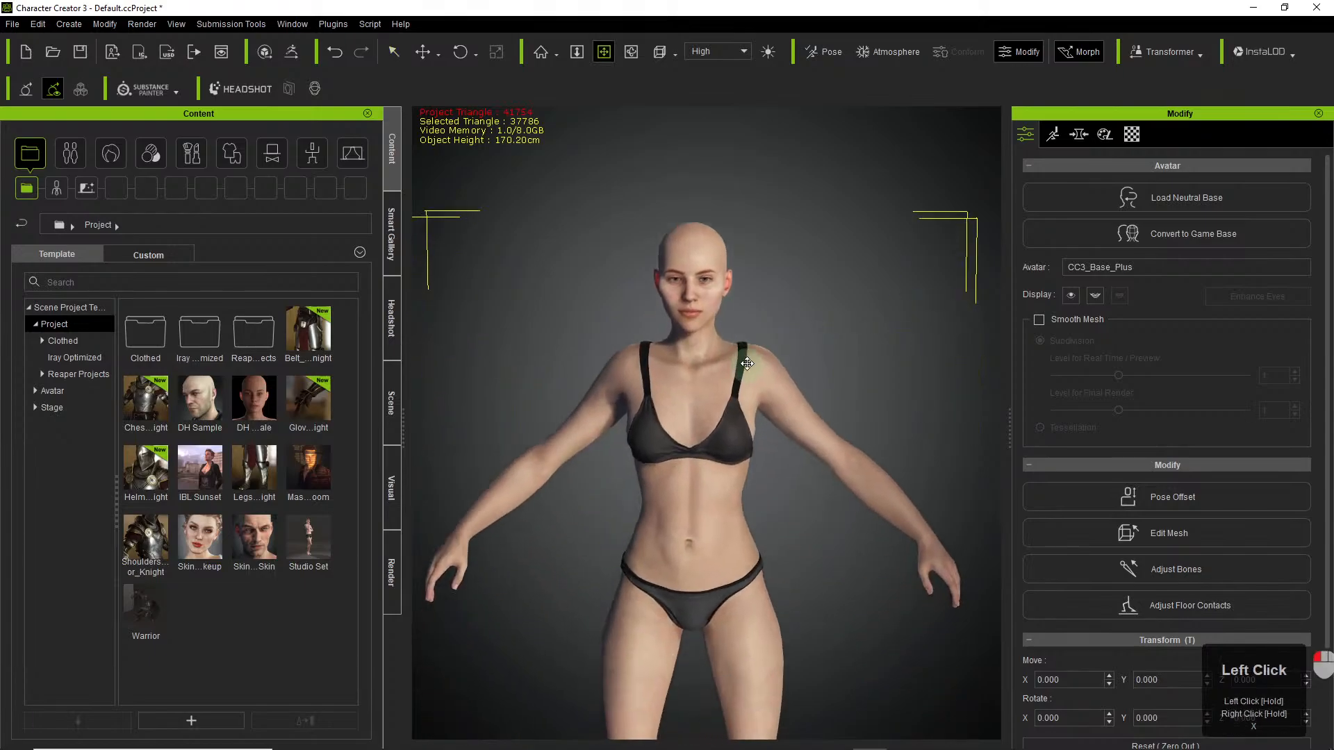
pyautogui.scroll(3, 722, 360)
pyautogui.moveTo(789, 268); pyautogui.dragTo(757, 440)
pyautogui.scroll(4, 730, 447)
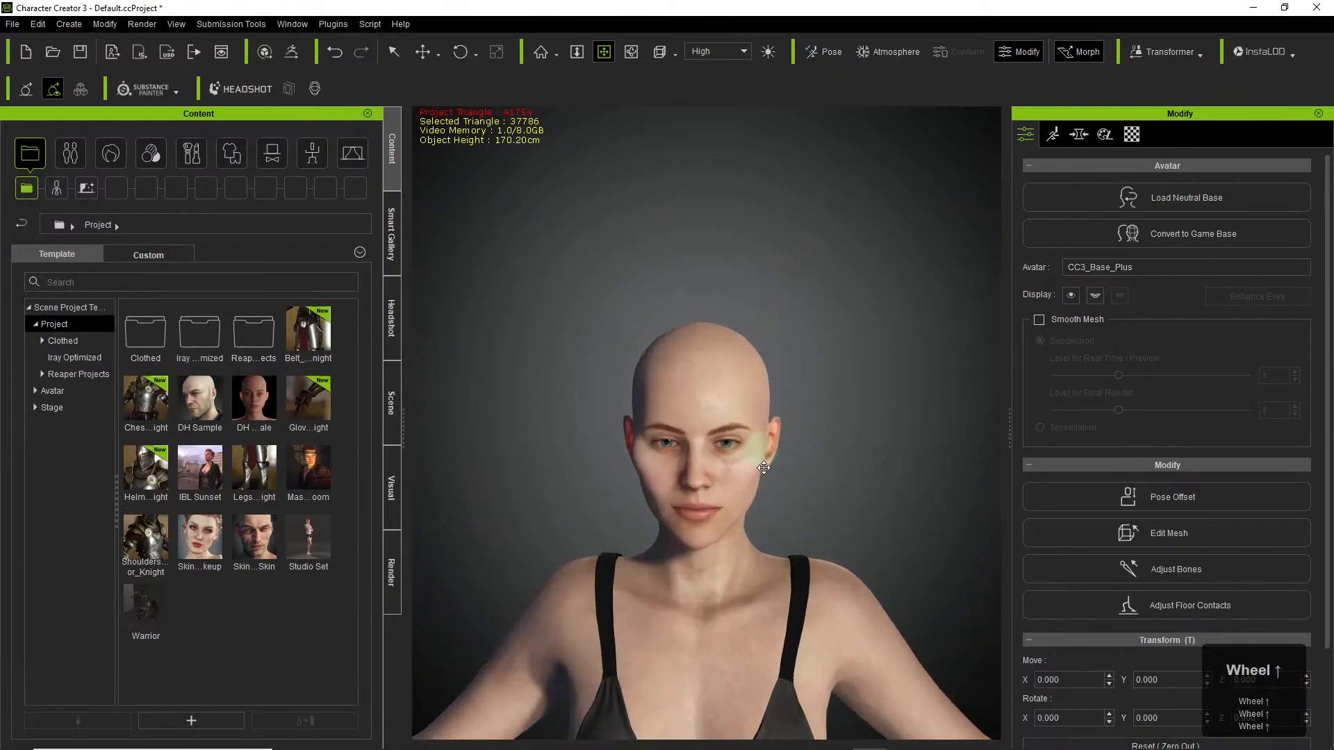
pyautogui.moveTo(756, 441); pyautogui.dragTo(791, 410, button='right')
pyautogui.press('q')
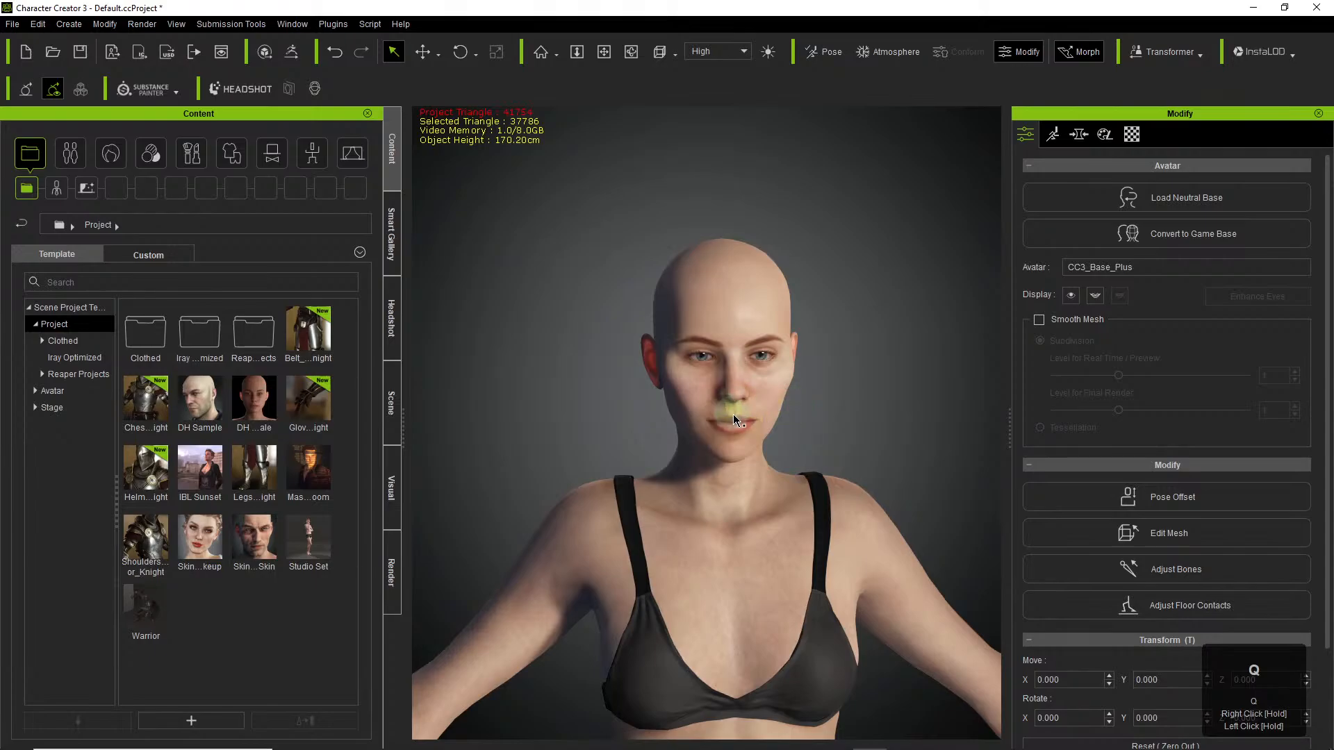
pyautogui.moveTo(732, 420); pyautogui.dragTo(798, 483)
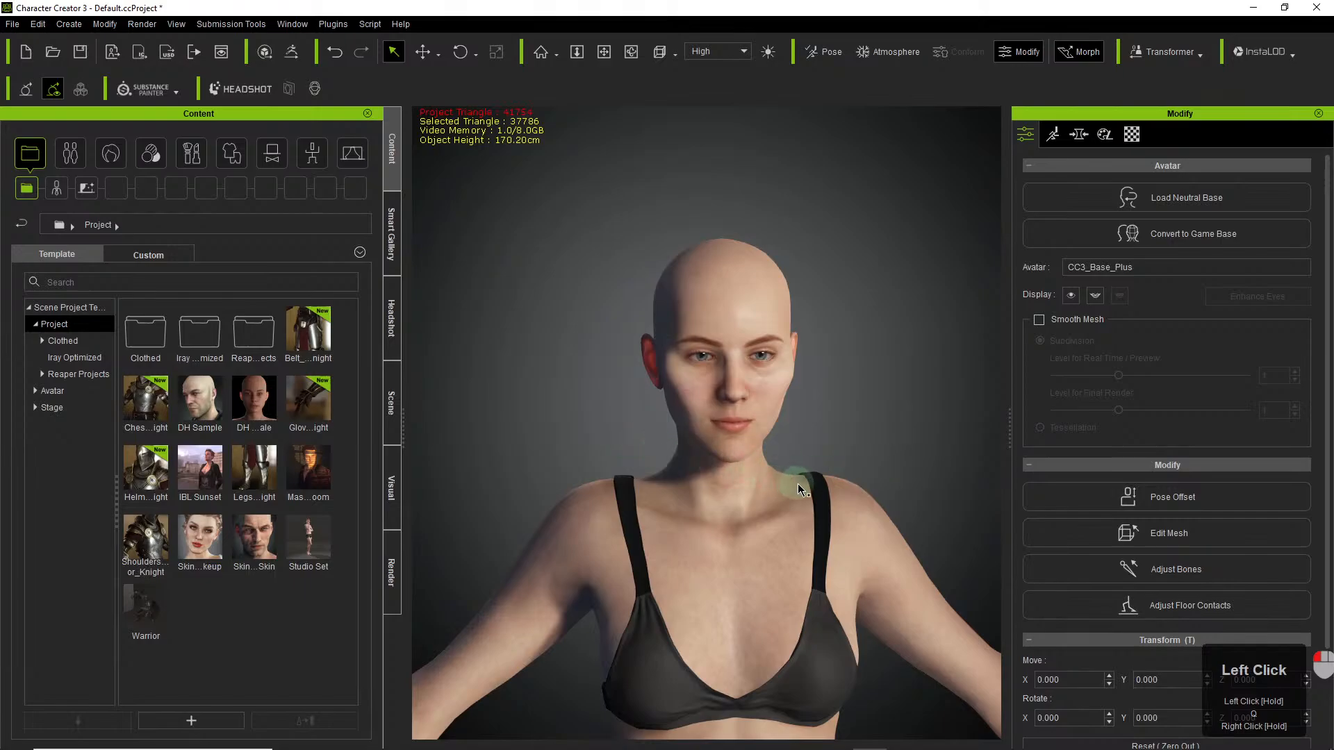
pyautogui.rightClick(786, 415)
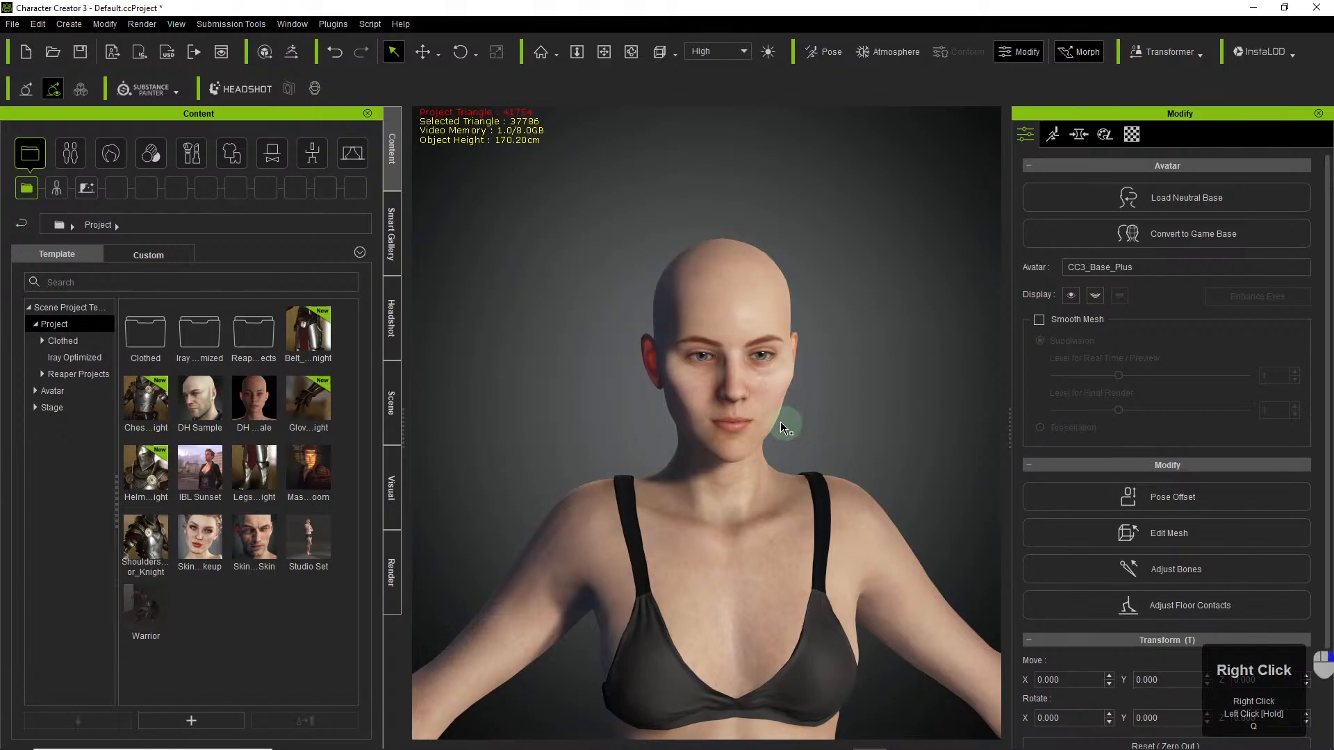
# Morph the avatar's ear upward and outward from a three-quarter view of the head.
pyautogui.scroll(4, 784, 372)
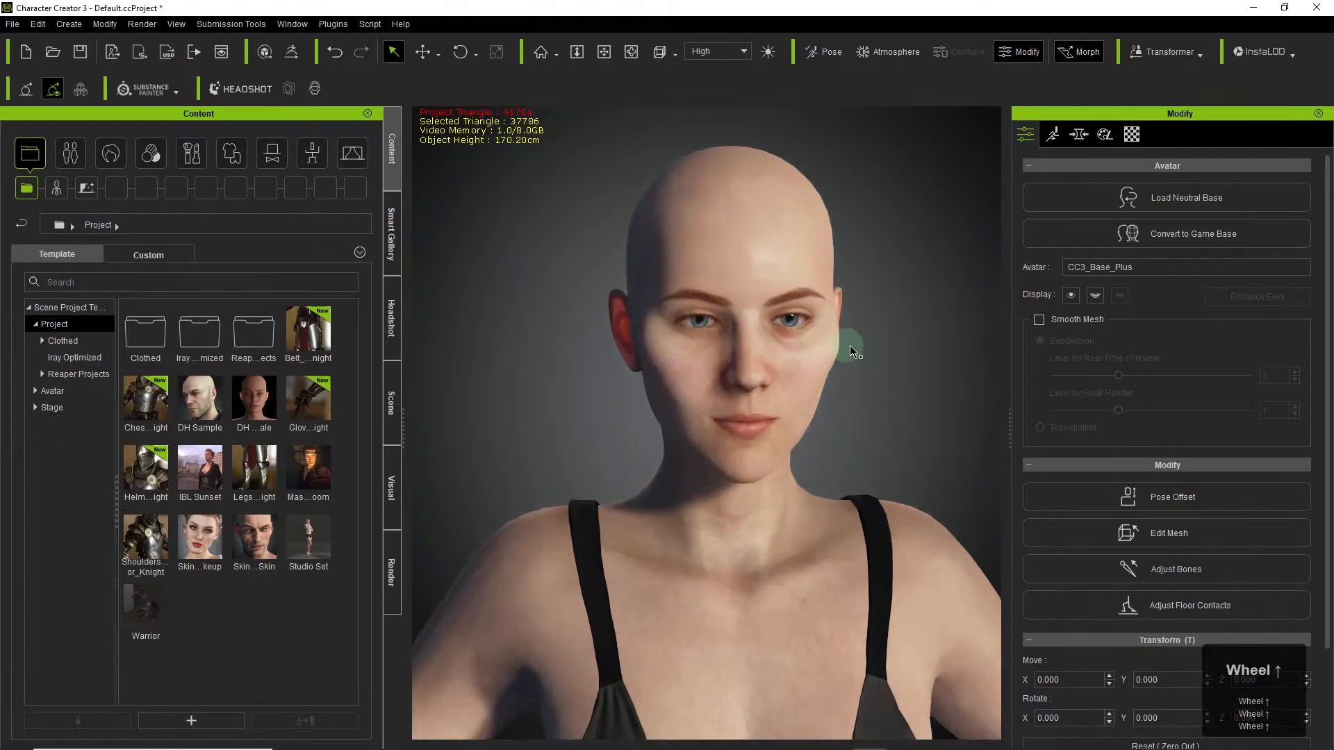
pyautogui.press('x')
pyautogui.moveTo(889, 373); pyautogui.dragTo(840, 352)
pyautogui.moveTo(837, 351); pyautogui.dragTo(611, 347, button='right')
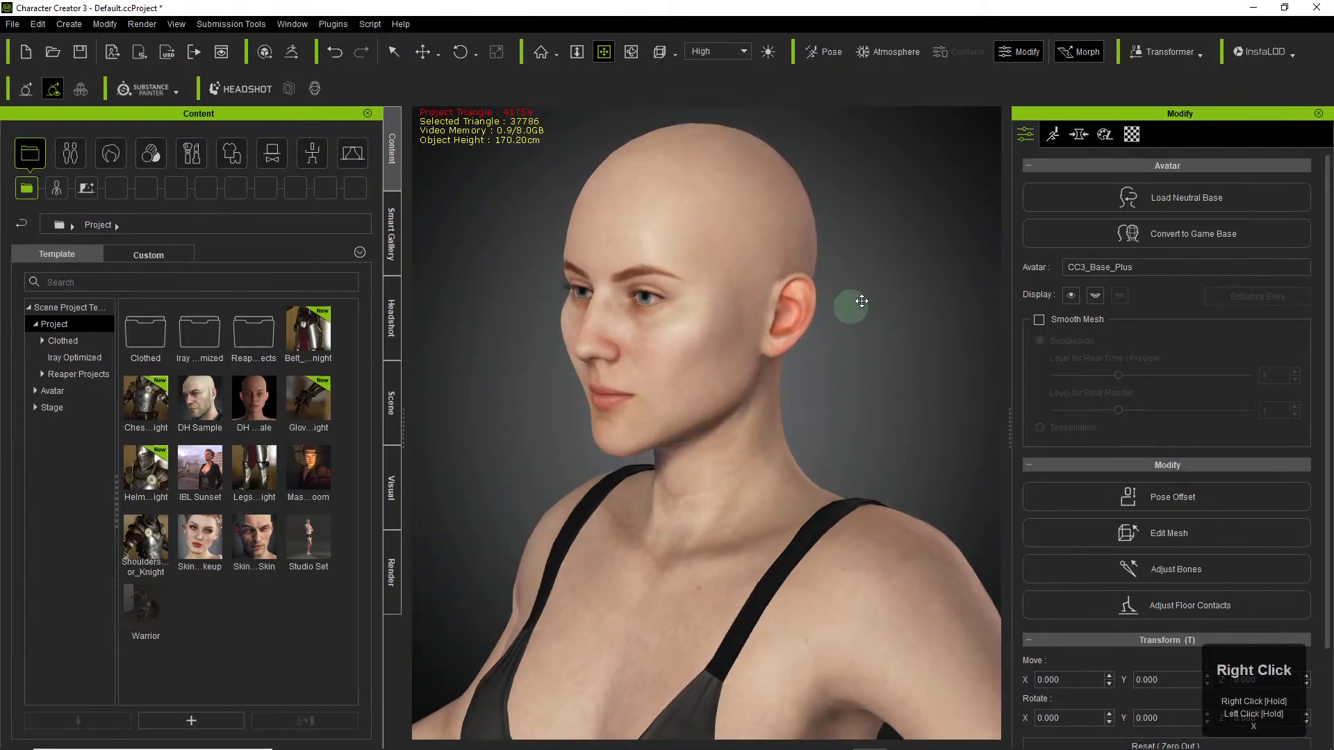
pyautogui.press('q')
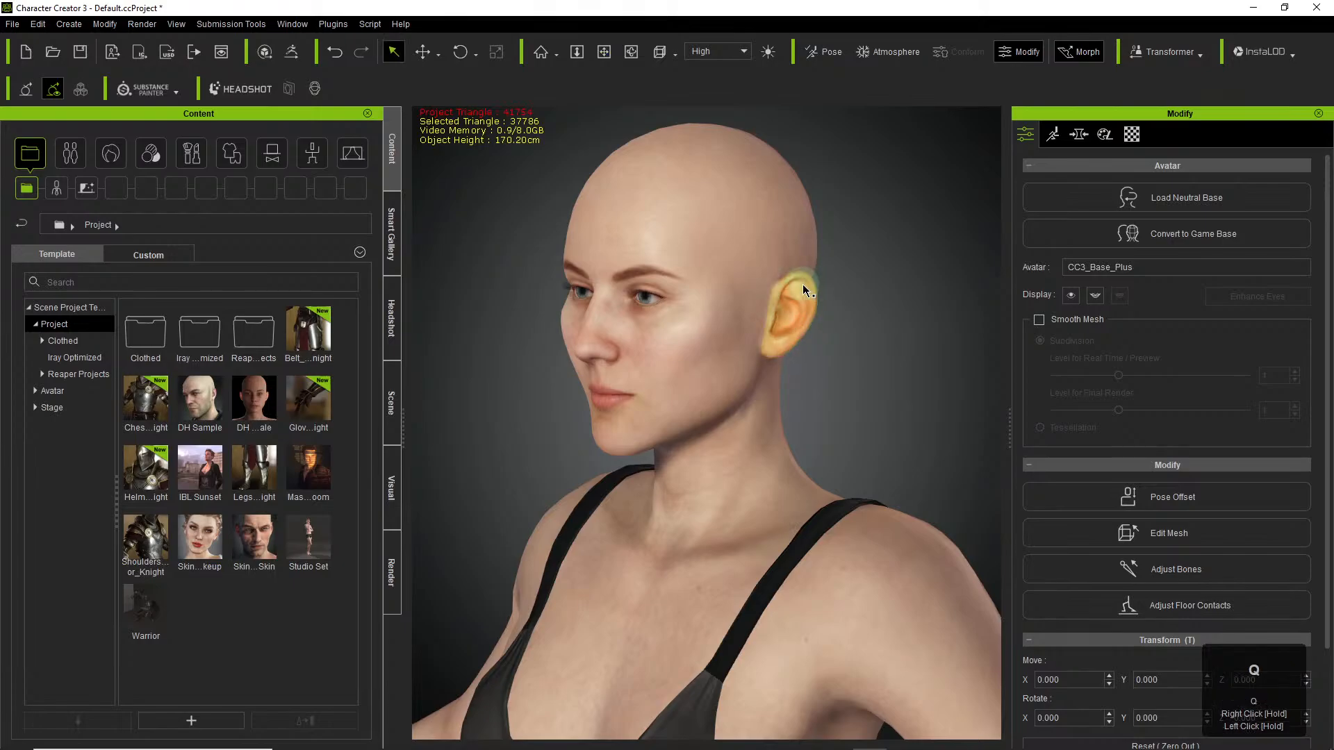
pyautogui.click(824, 272)
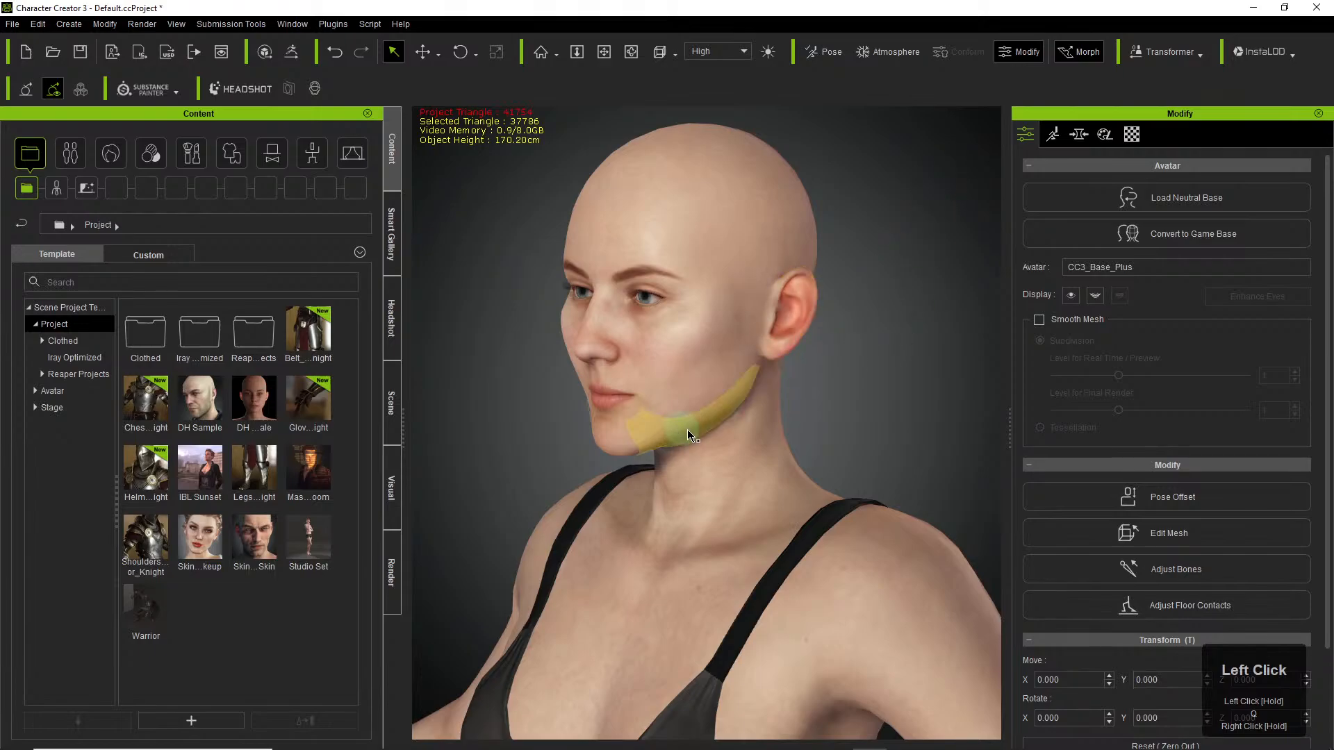
pyautogui.moveTo(688, 430); pyautogui.dragTo(898, 442, button='middle')
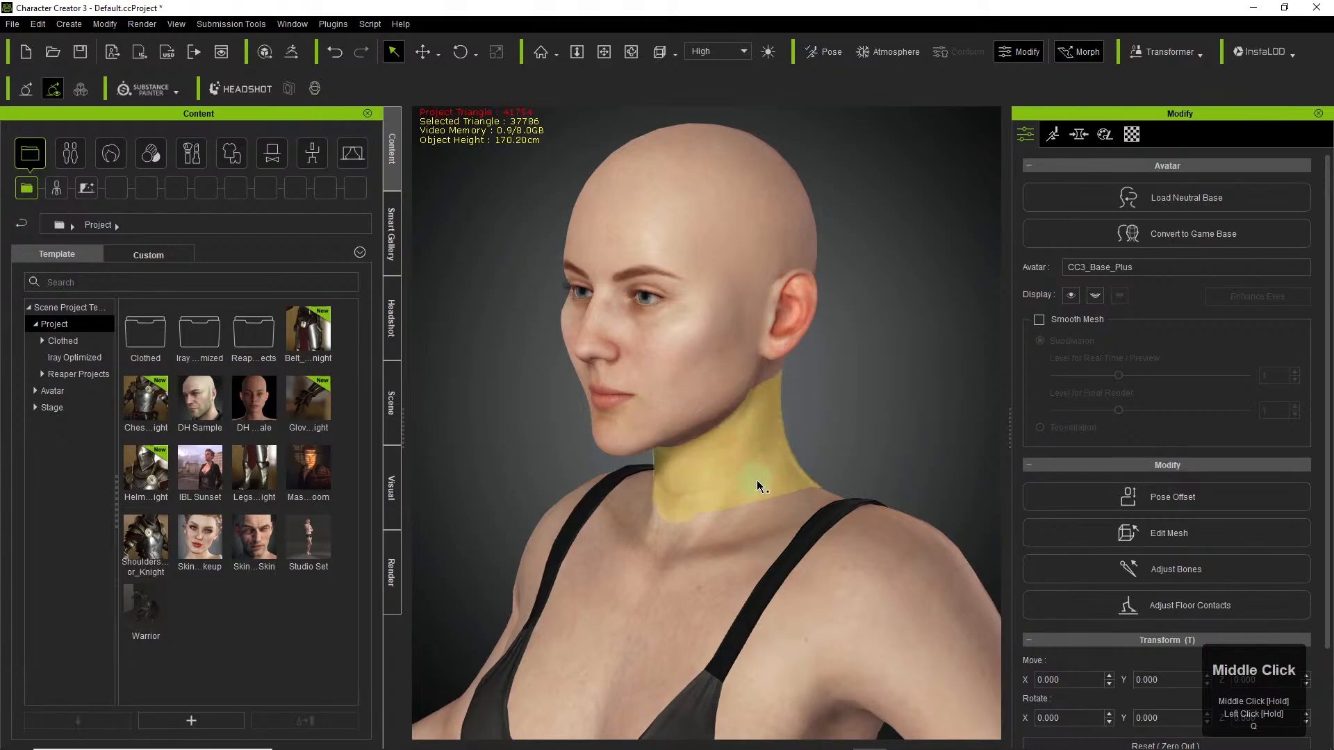
pyautogui.moveTo(757, 485)
pyautogui.mouseDown(button='right')
pyautogui.moveTo(1013, 455)
pyautogui.moveTo(864, 453)
pyautogui.moveTo(759, 473)
pyautogui.mouseUp(button='right')
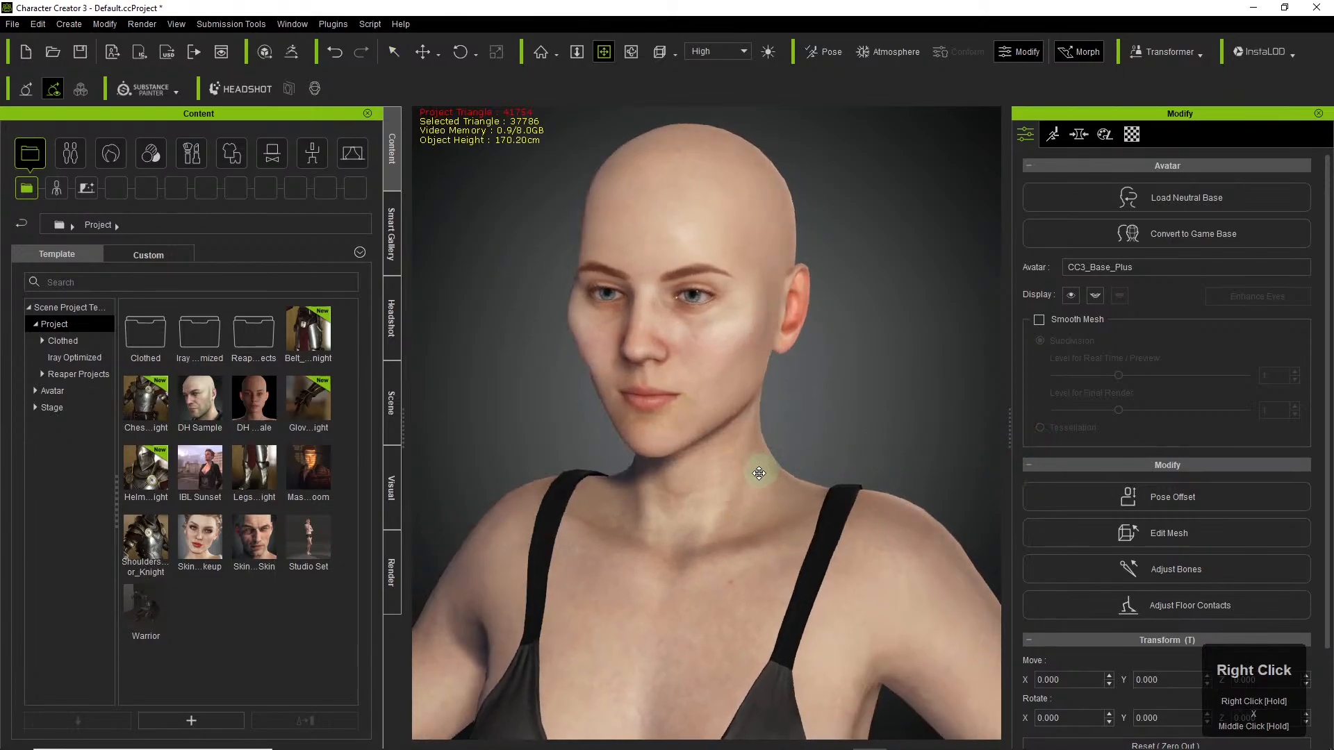
pyautogui.press('w')
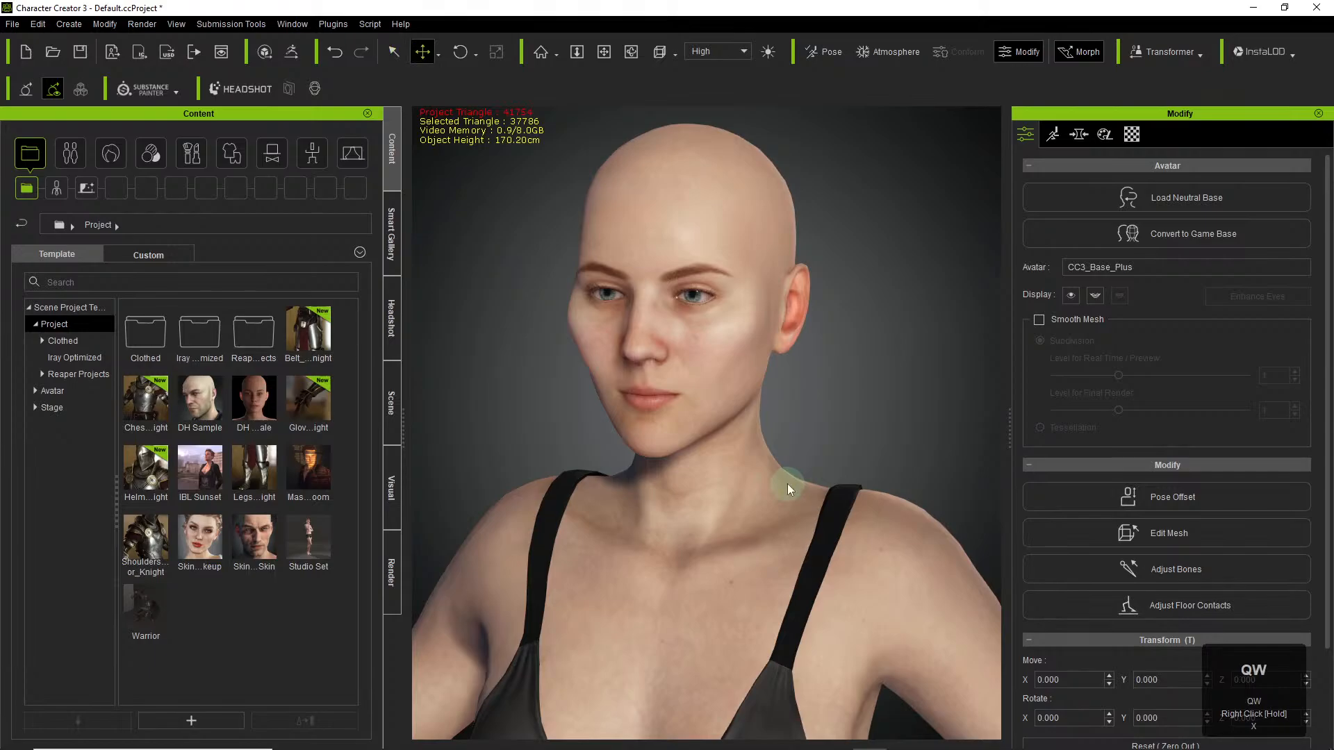
pyautogui.press('q')
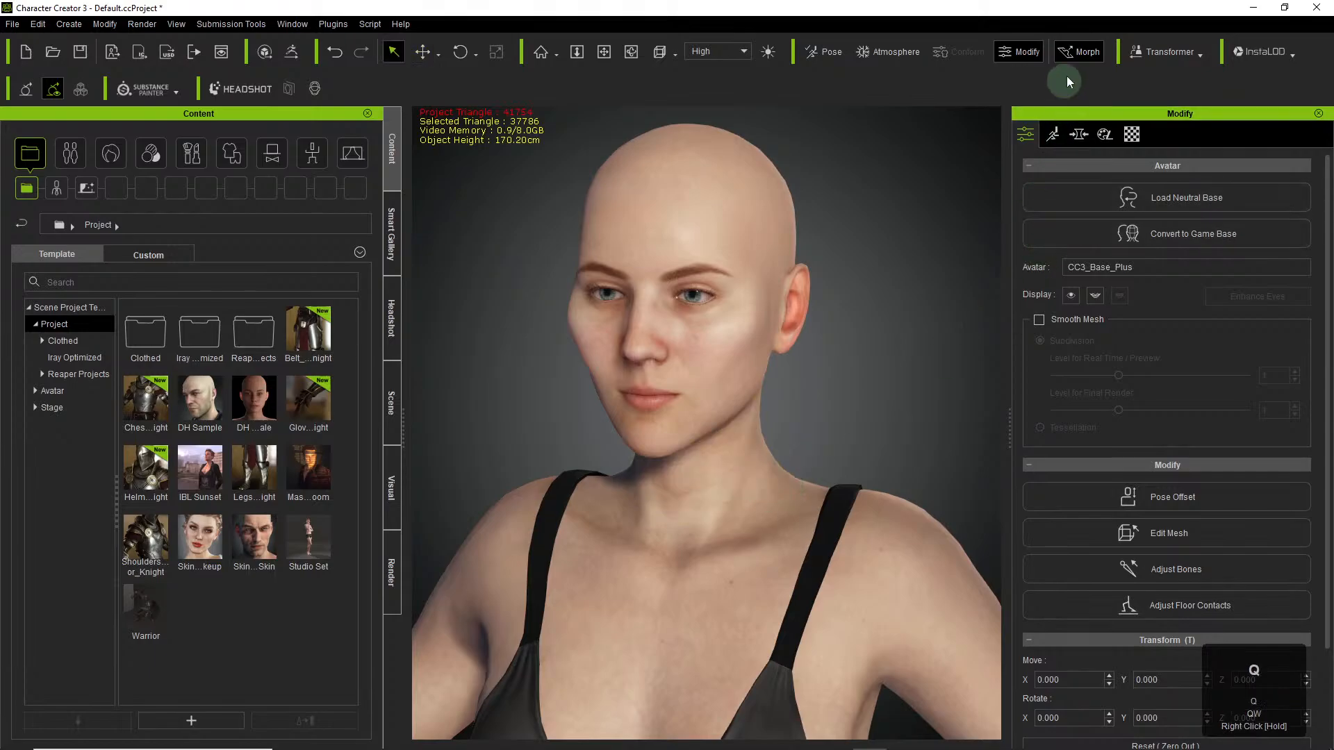
# Turn off Morph mode and try picking a region of the avatar's head.
pyautogui.click(1072, 57)
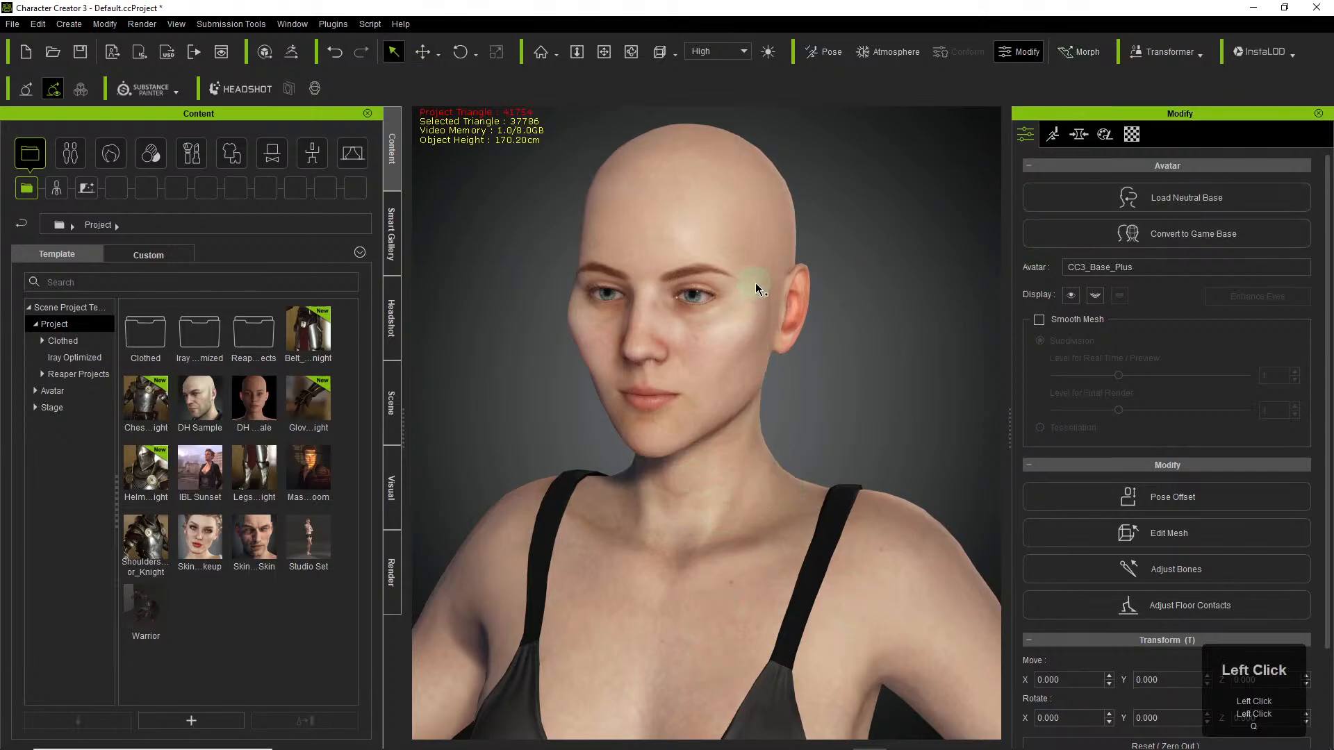
pyautogui.click(764, 240)
pyautogui.press('x')
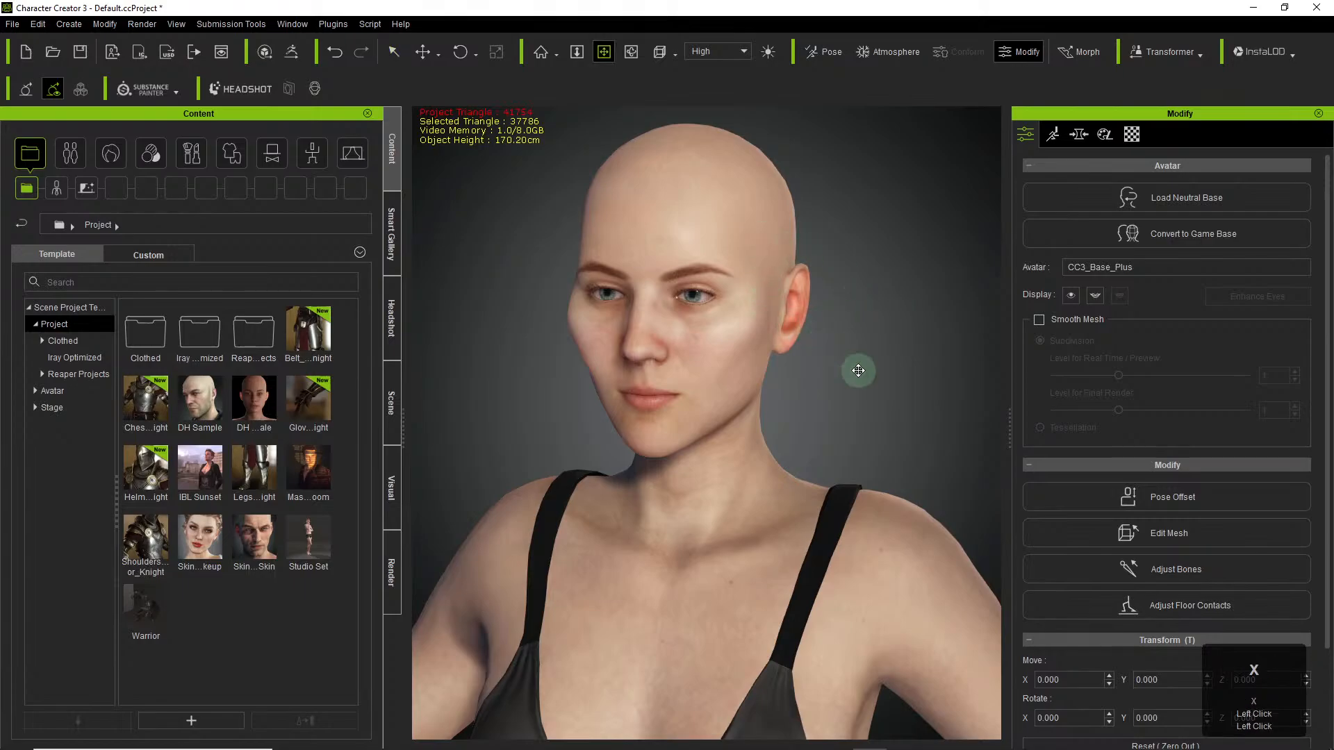
pyautogui.moveTo(858, 370); pyautogui.dragTo(497, 392, button='right')
pyautogui.press('q')
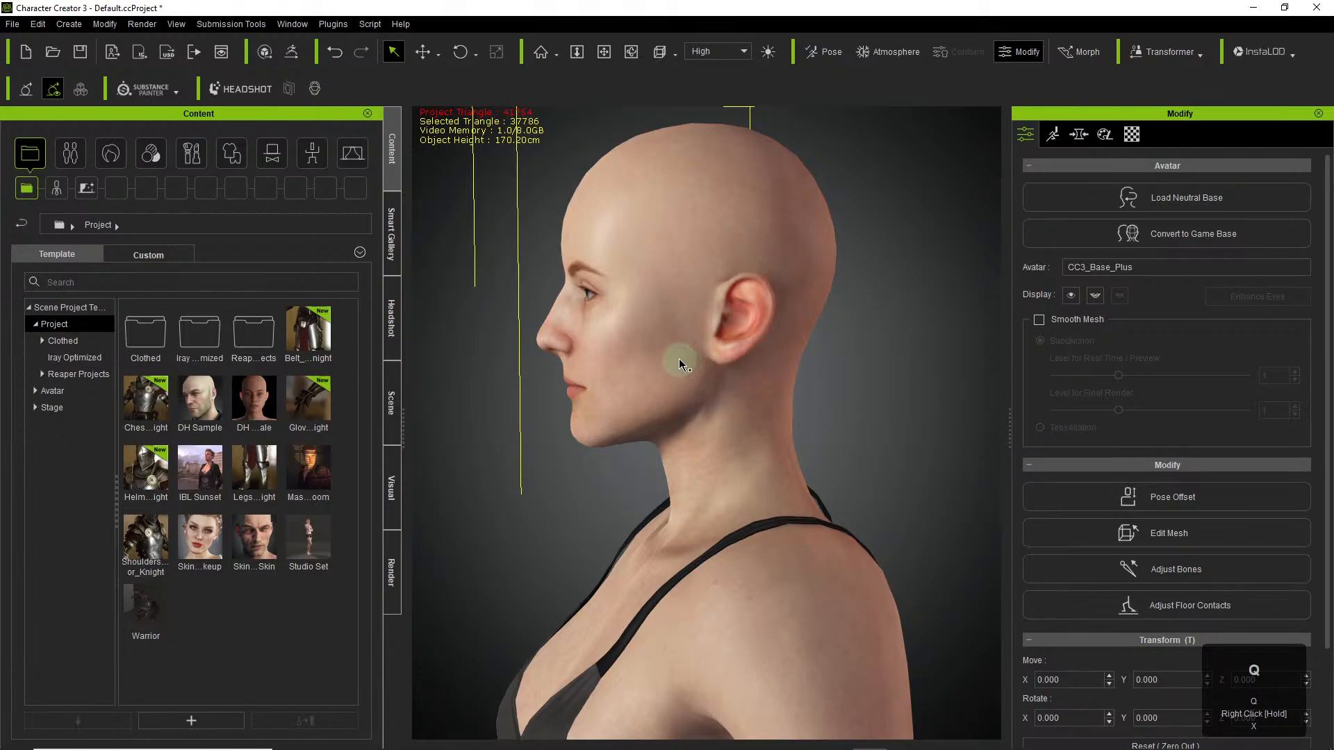
# Turn Morph mode back on and try to morph the ear from the side profile.
pyautogui.click(1081, 51)
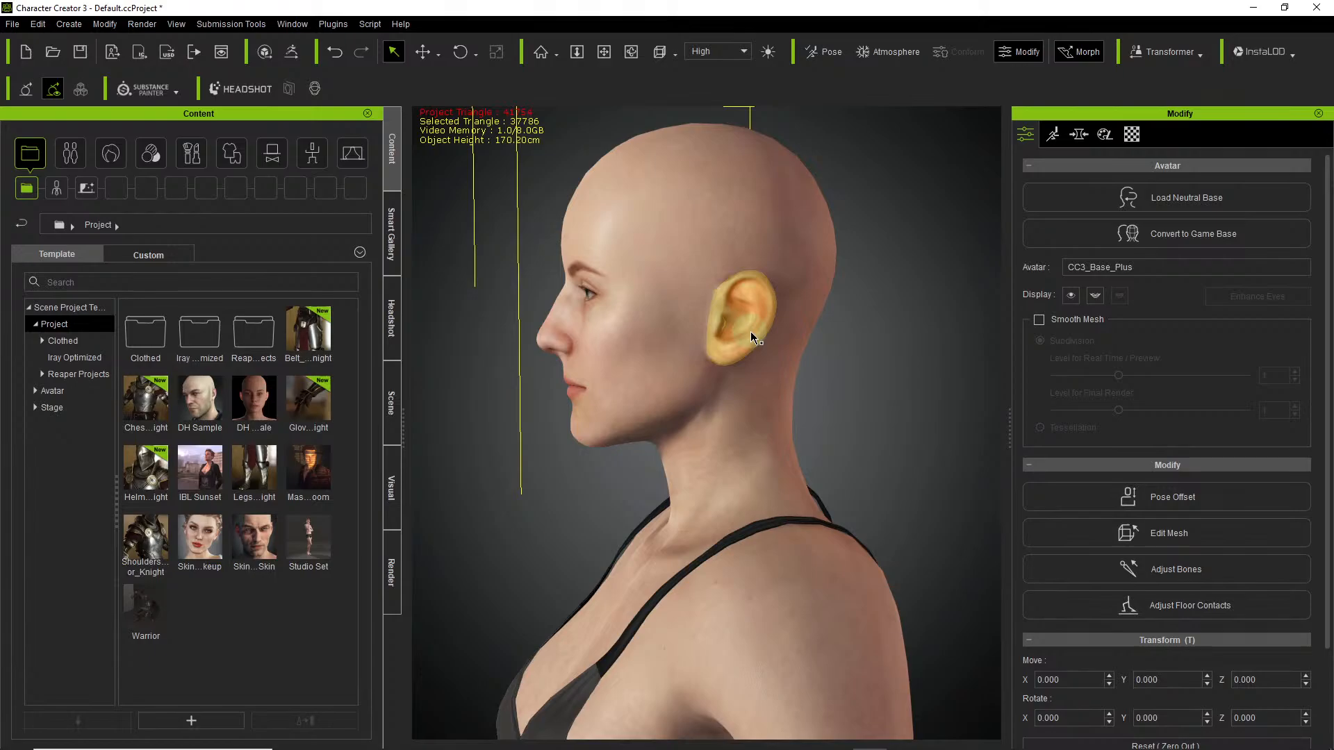
pyautogui.moveTo(751, 331); pyautogui.dragTo(807, 267)
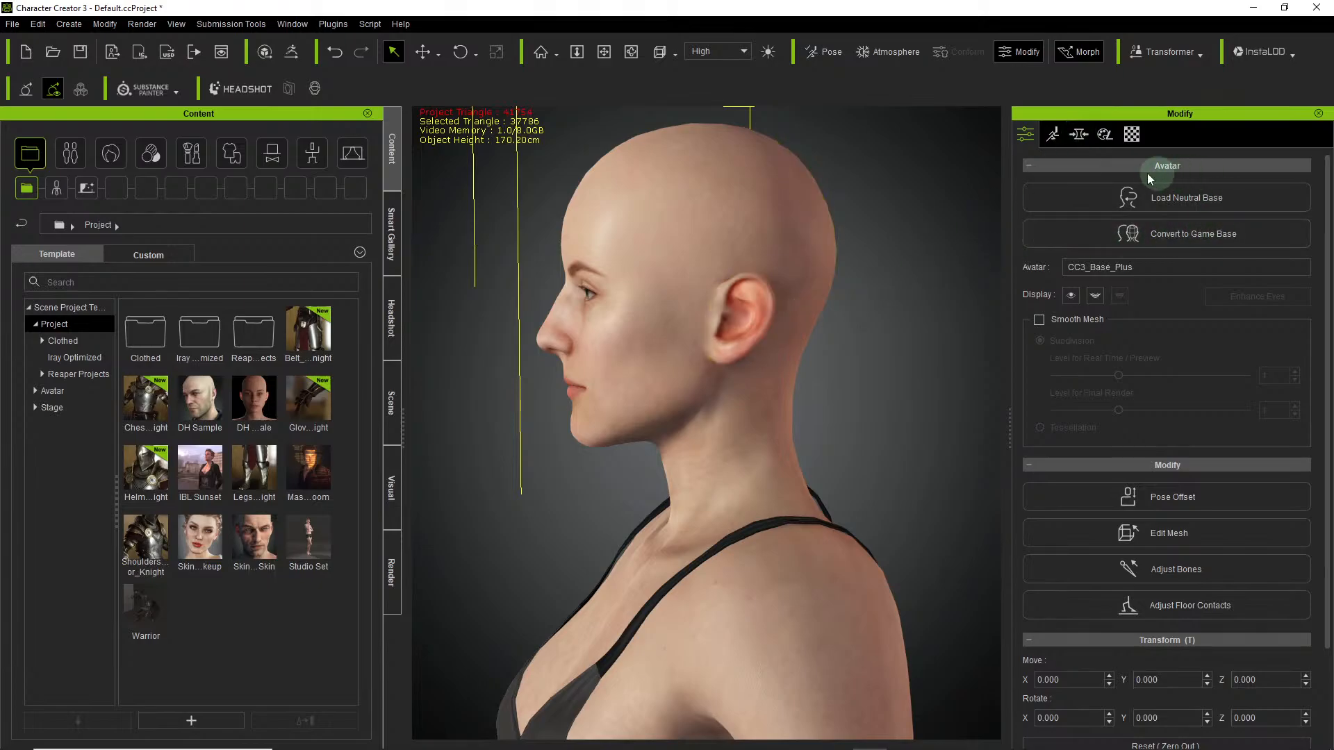
# Enter Edit Mesh to look at the vertices around the head and ear, and leave it again.
pyautogui.scroll(3, 1228, 259)
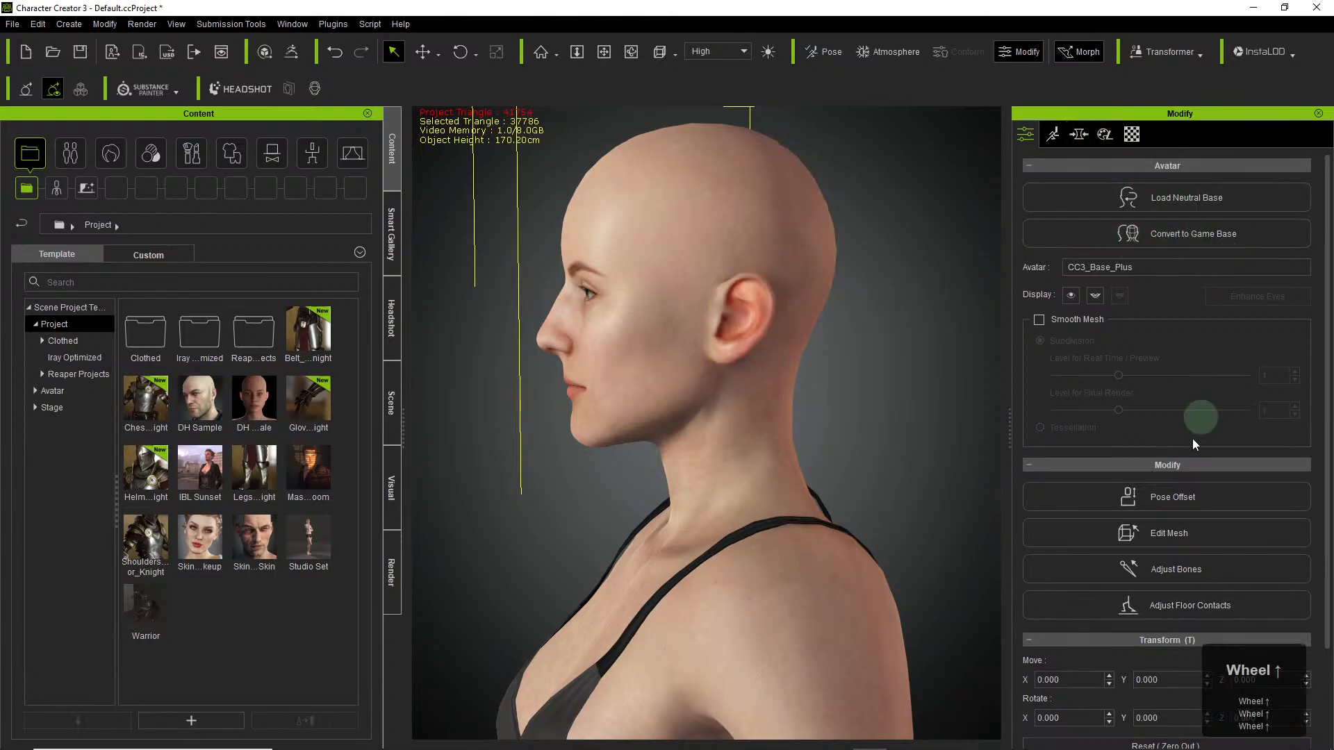
pyautogui.click(1209, 533)
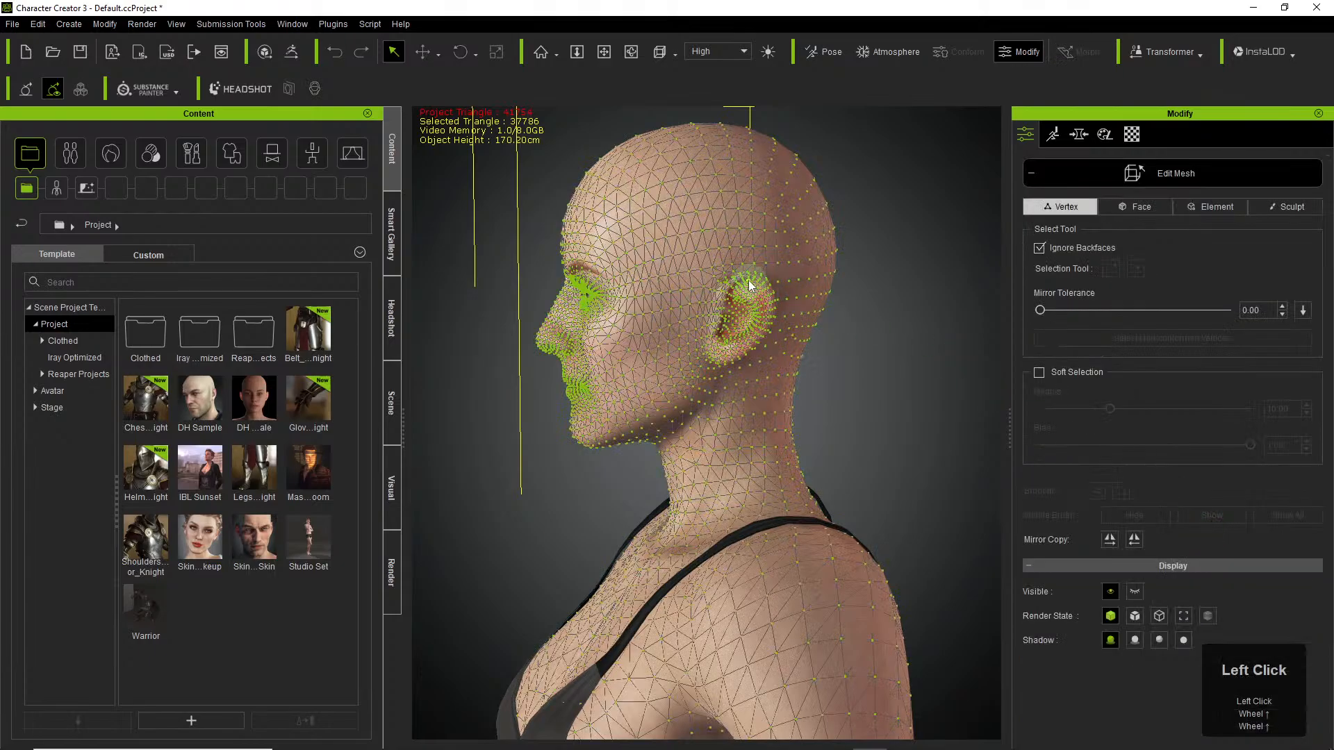
pyautogui.click(1171, 174)
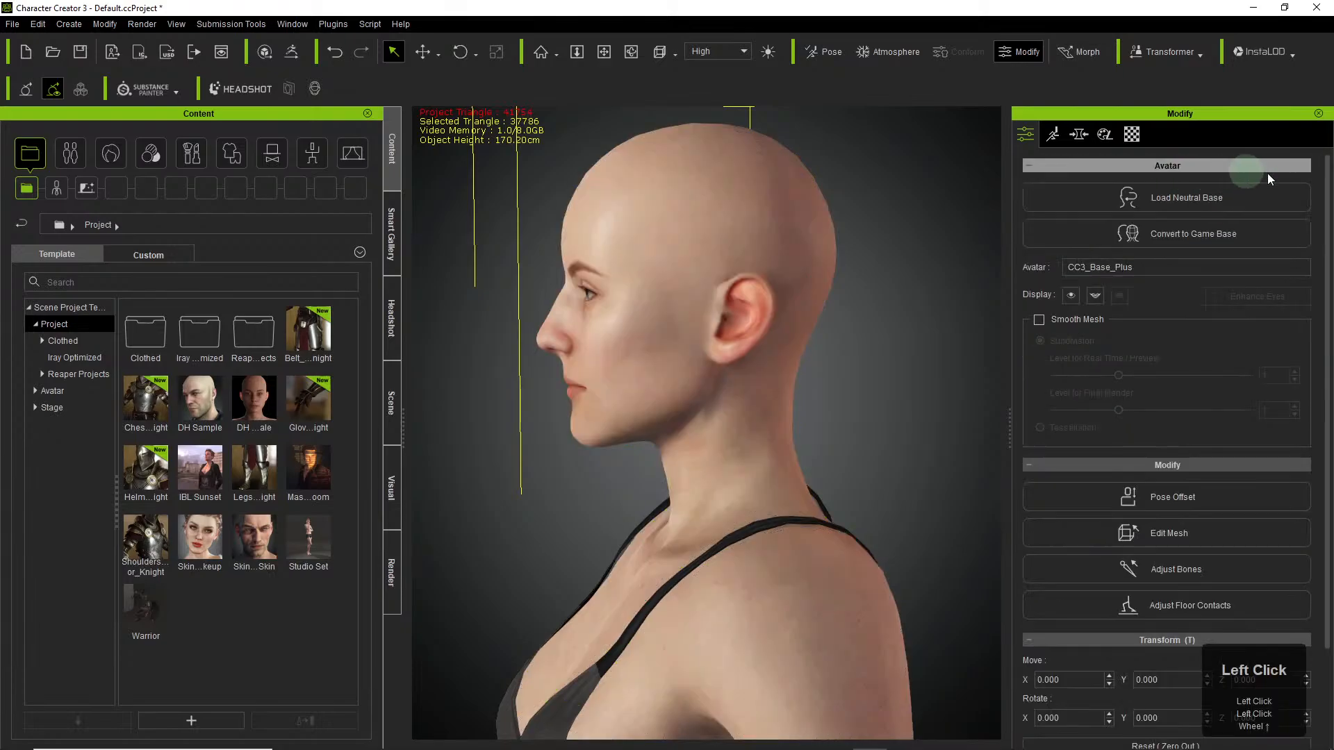
# Open the avatar's morph sliders, search them for "ears" and clear the search.
pyautogui.click(1079, 134)
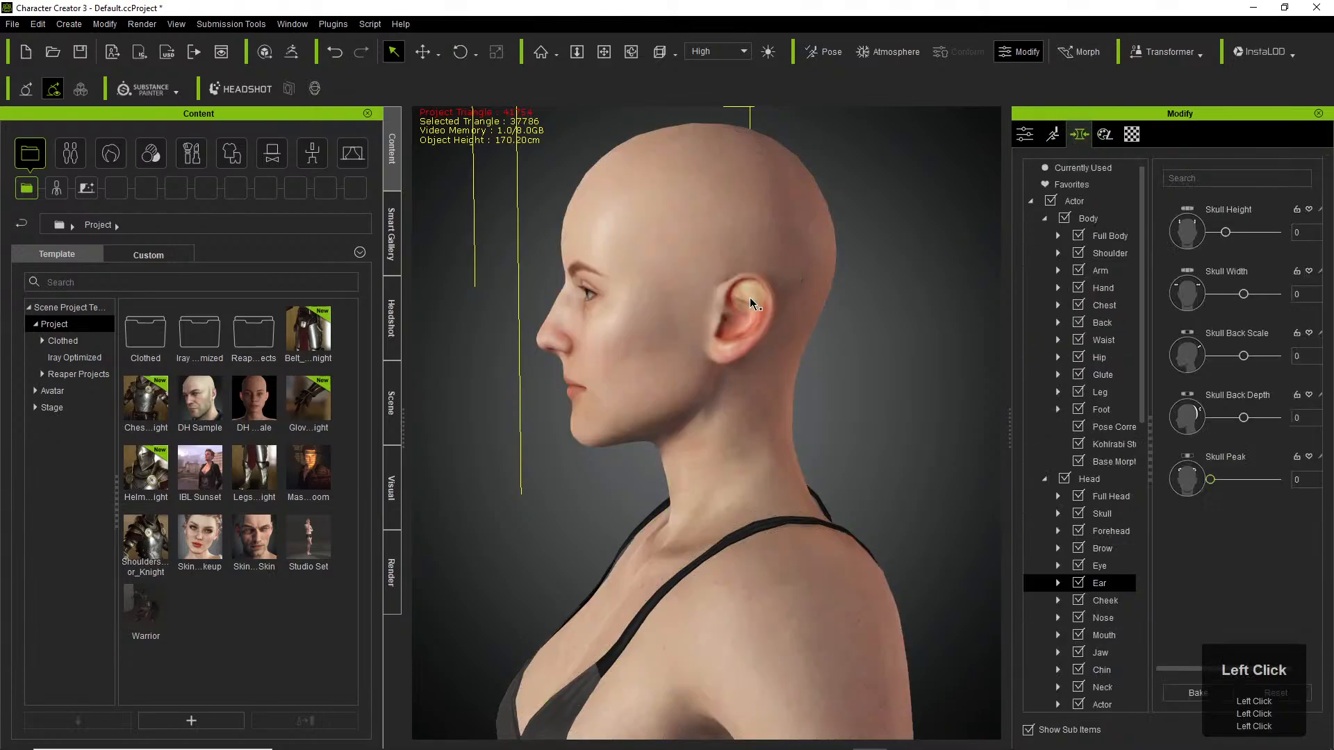
pyautogui.click(1192, 177)
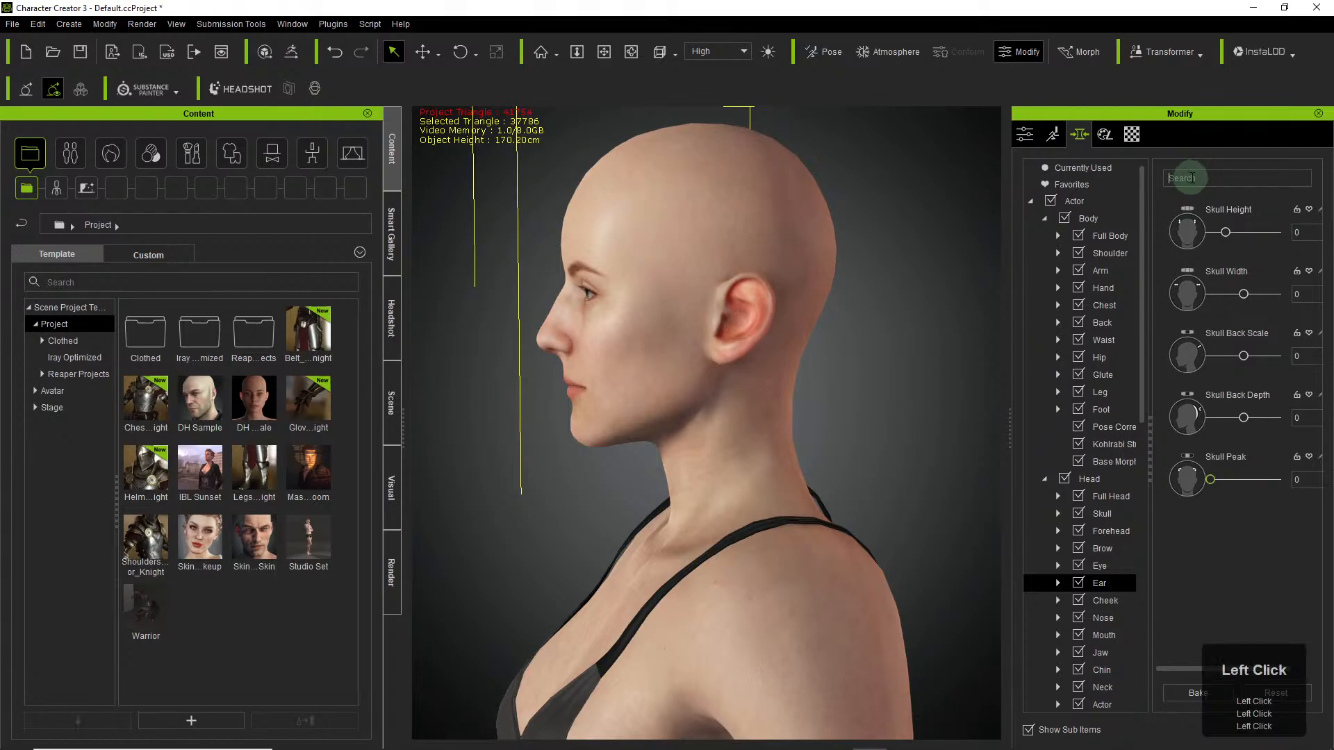
pyautogui.write('ears')
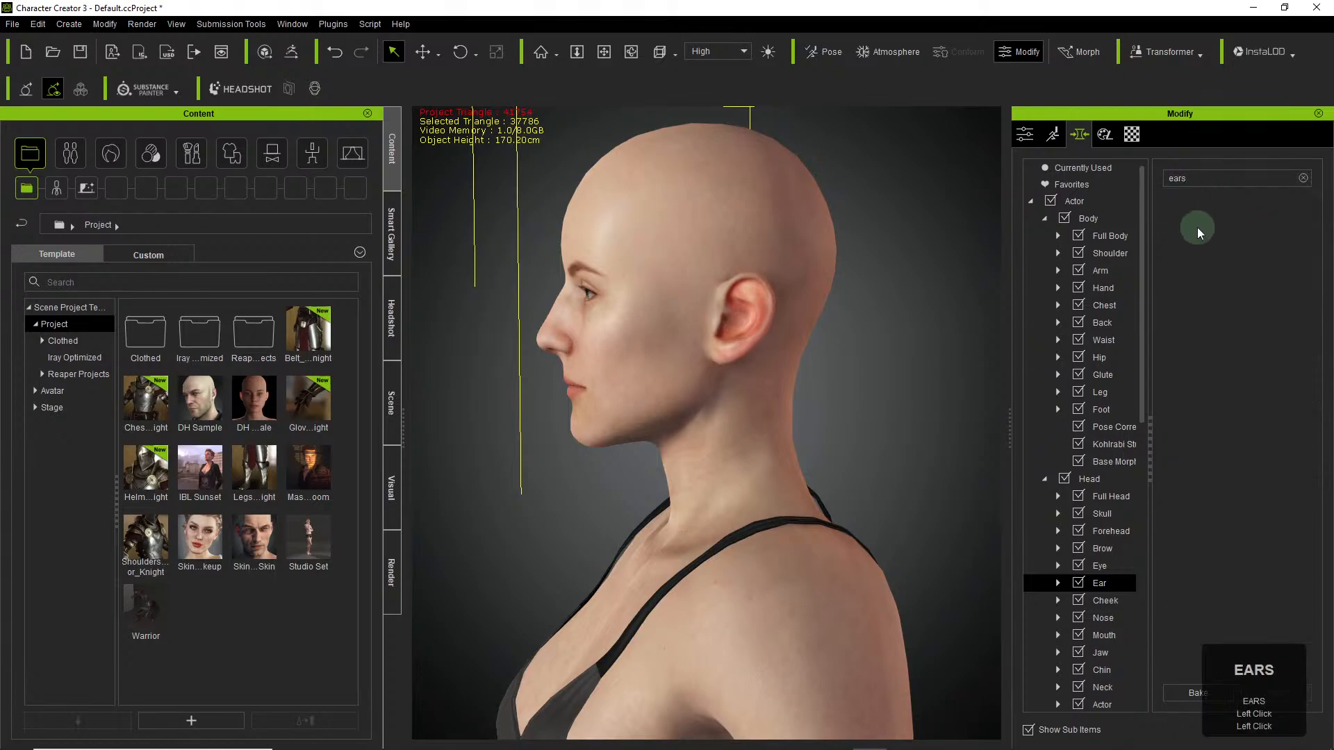
pyautogui.moveTo(1203, 189); pyautogui.dragTo(1151, 178)
pyautogui.click(1297, 181)
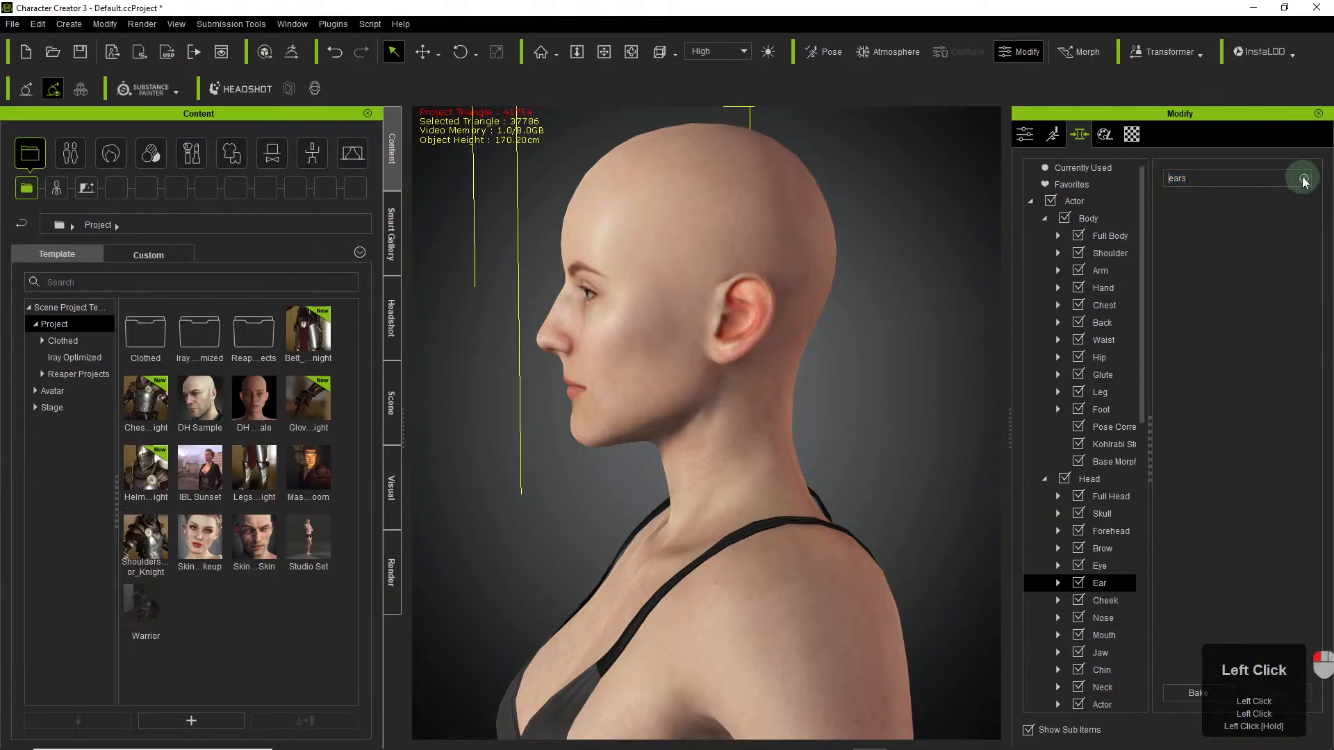
pyautogui.click(1303, 177)
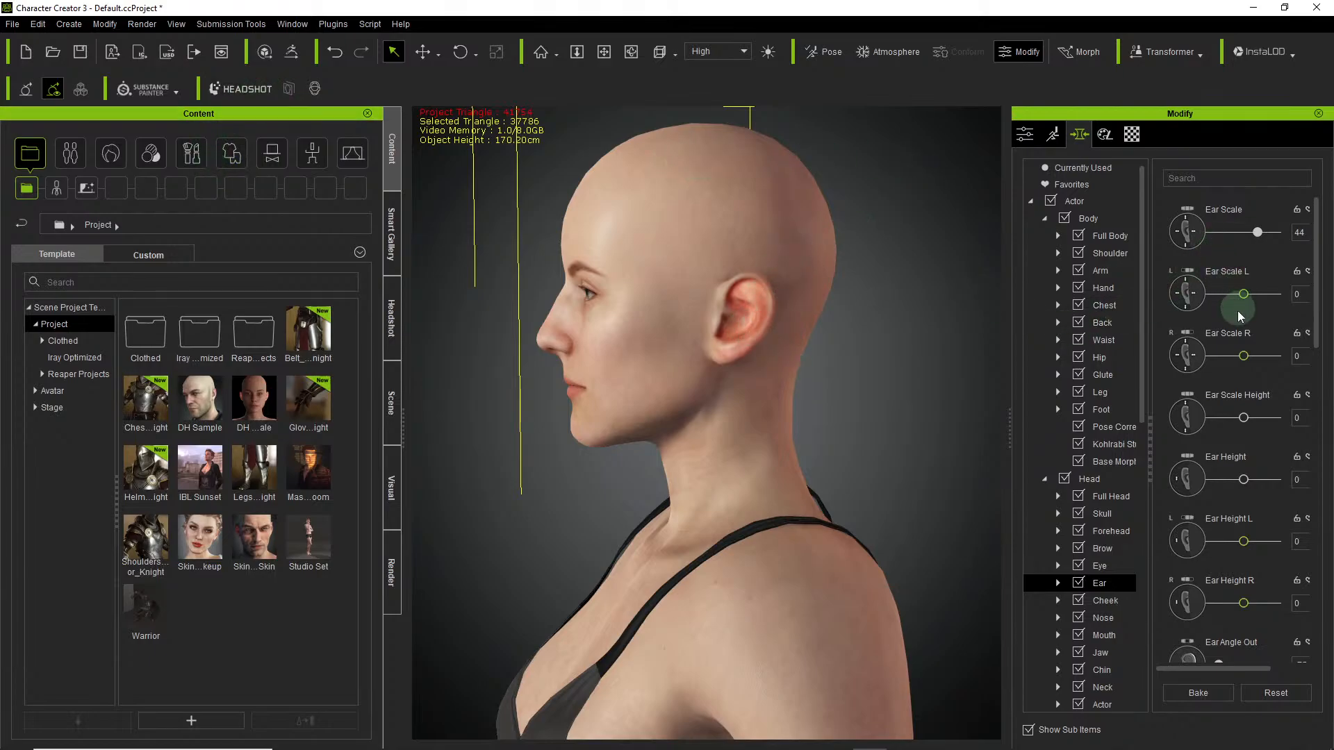
# Give the avatar elf ears by setting Ear Elf to 100 and Ear Elf Long to 39.
pyautogui.scroll(-4, 1233, 396)
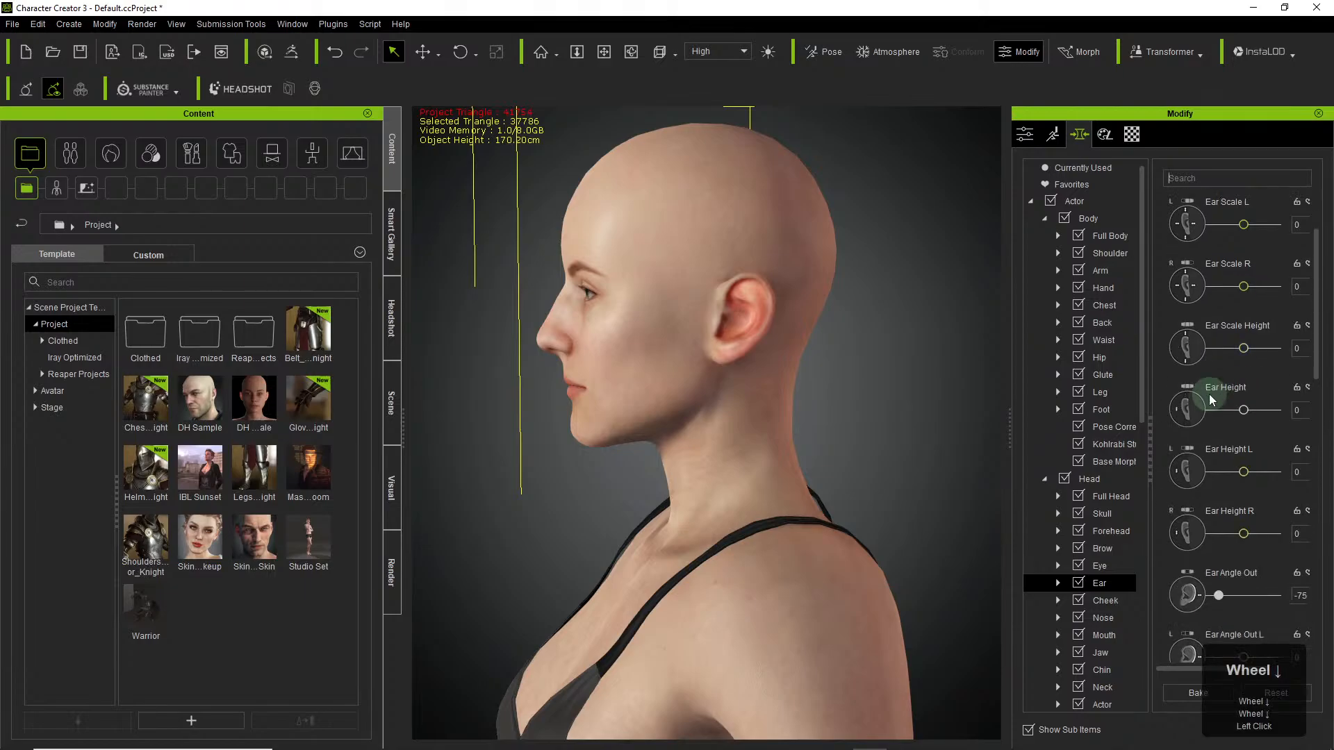
pyautogui.scroll(-10, 1228, 436)
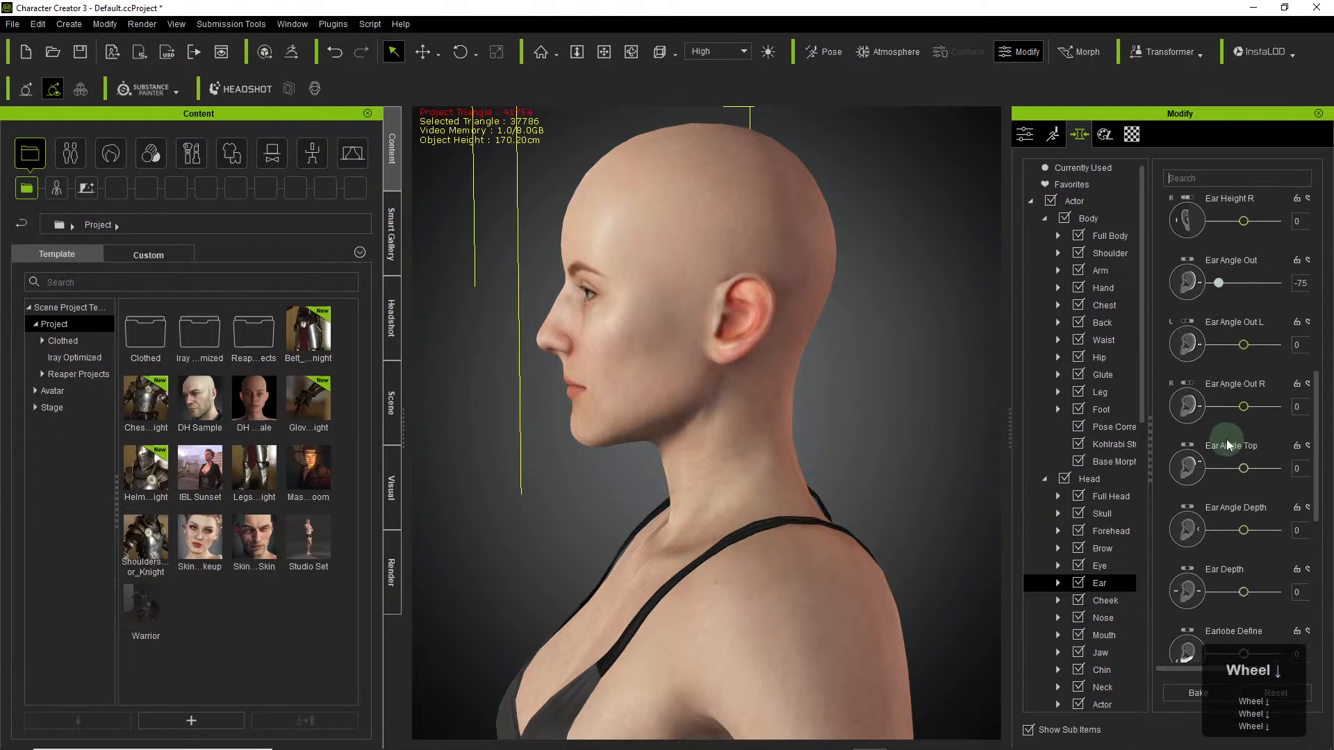
pyautogui.scroll(-6, 1227, 448)
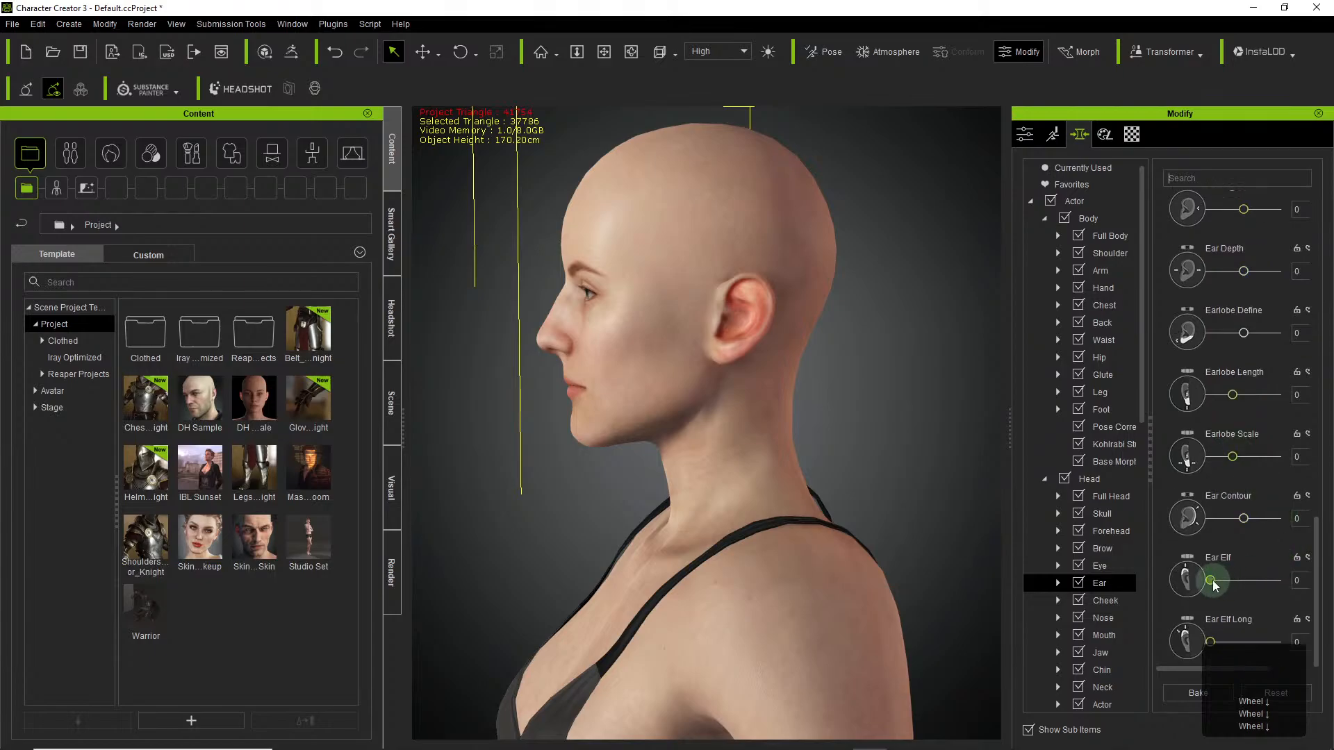
pyautogui.moveTo(1214, 586); pyautogui.dragTo(1326, 581)
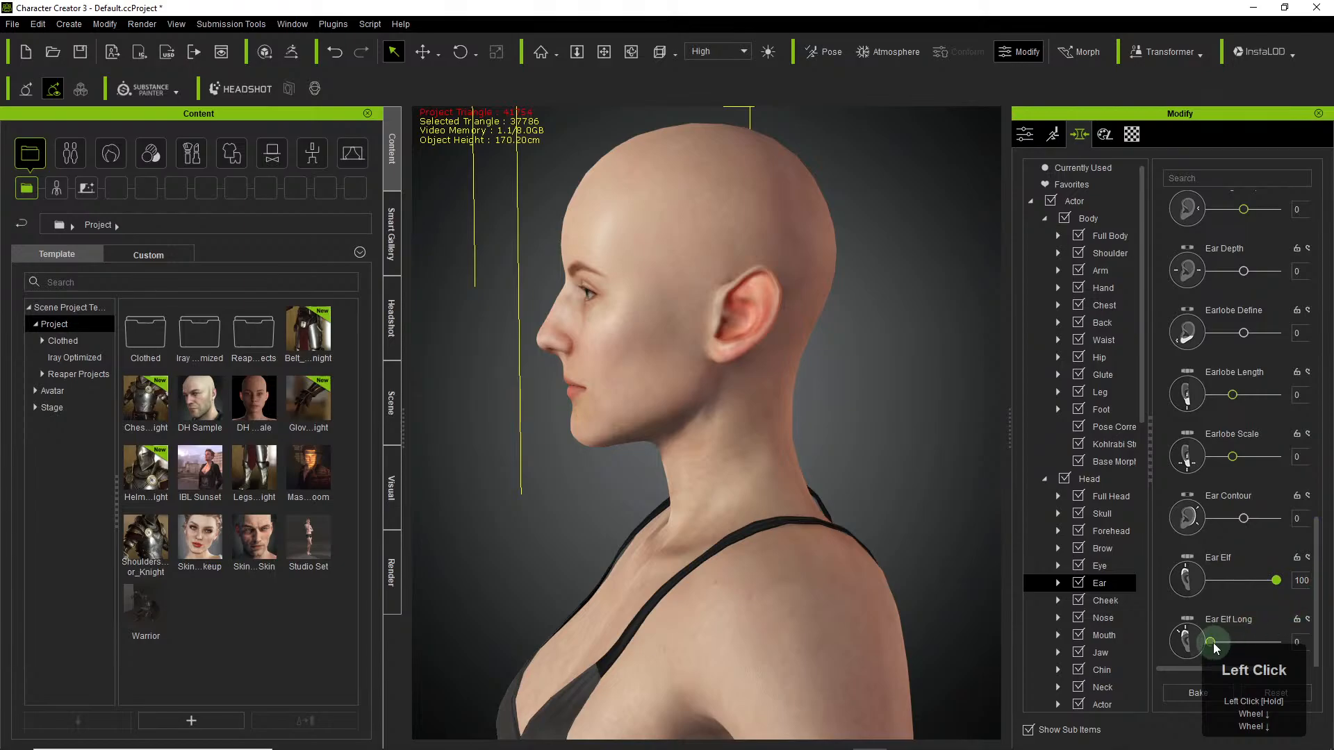
pyautogui.moveTo(1213, 643); pyautogui.dragTo(1238, 642)
# Examine the reshaped pointed ears from the front of the head.
pyautogui.moveTo(706, 394); pyautogui.dragTo(845, 445, button='middle')
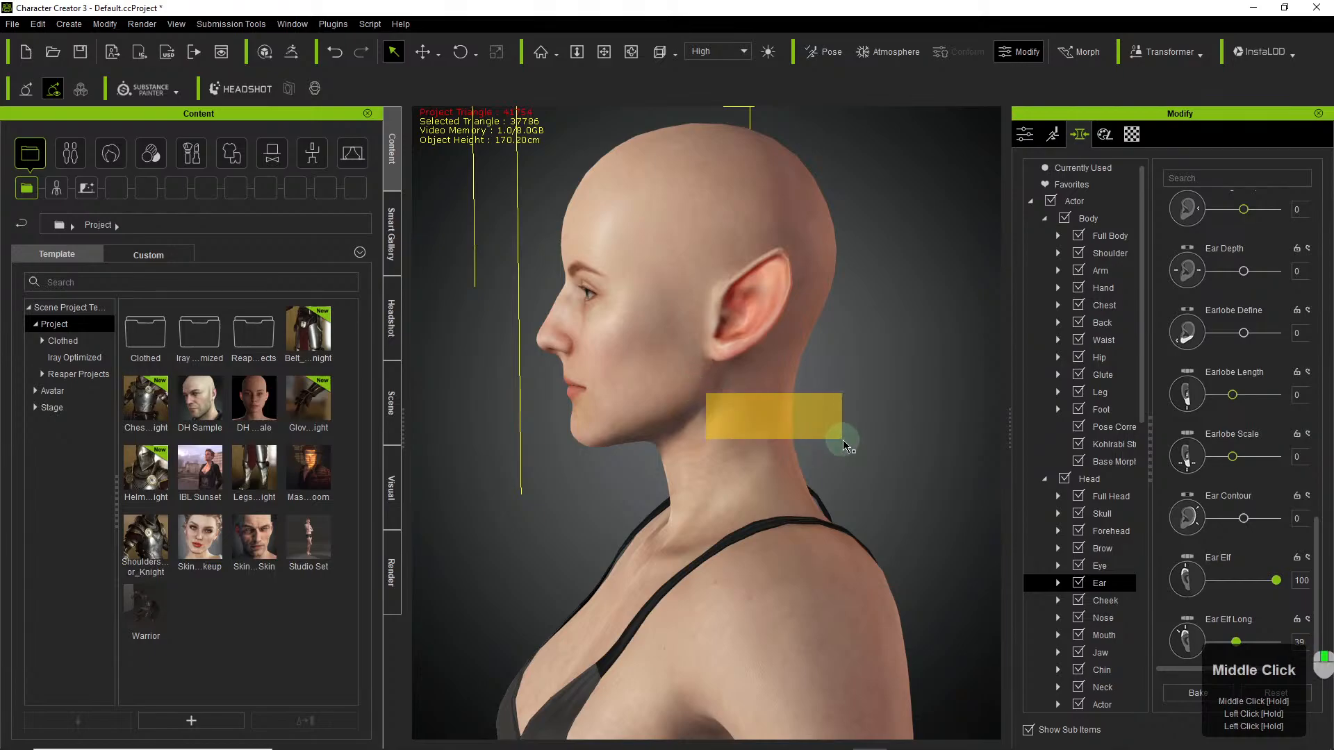
pyautogui.moveTo(798, 367); pyautogui.dragTo(772, 319)
pyautogui.moveTo(771, 319); pyautogui.dragTo(1000, 417, button='right')
pyautogui.moveTo(763, 299); pyautogui.dragTo(780, 409)
pyautogui.moveTo(780, 410); pyautogui.dragTo(952, 306, button='right')
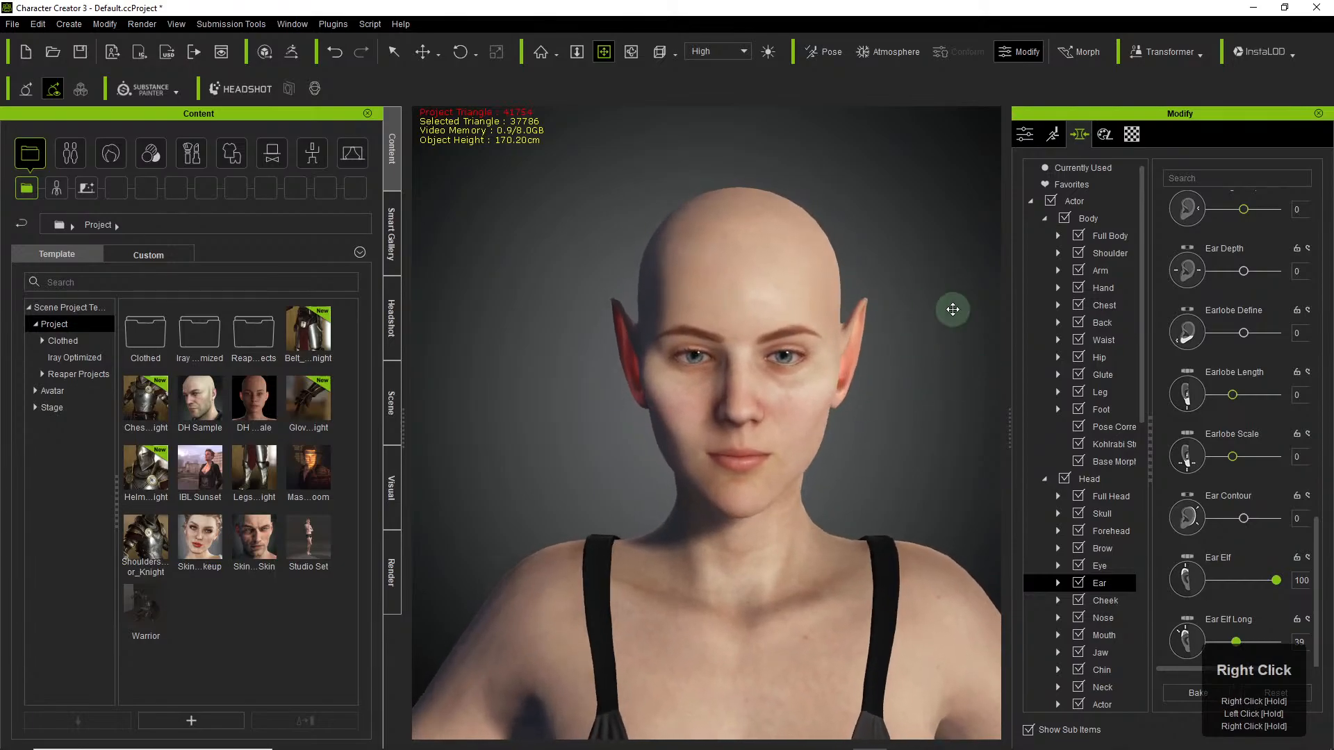
# Search all of the actor's morph sliders for "eyes" and set Upturned Eyes to 44.
pyautogui.click(1190, 178)
pyautogui.write('ey')
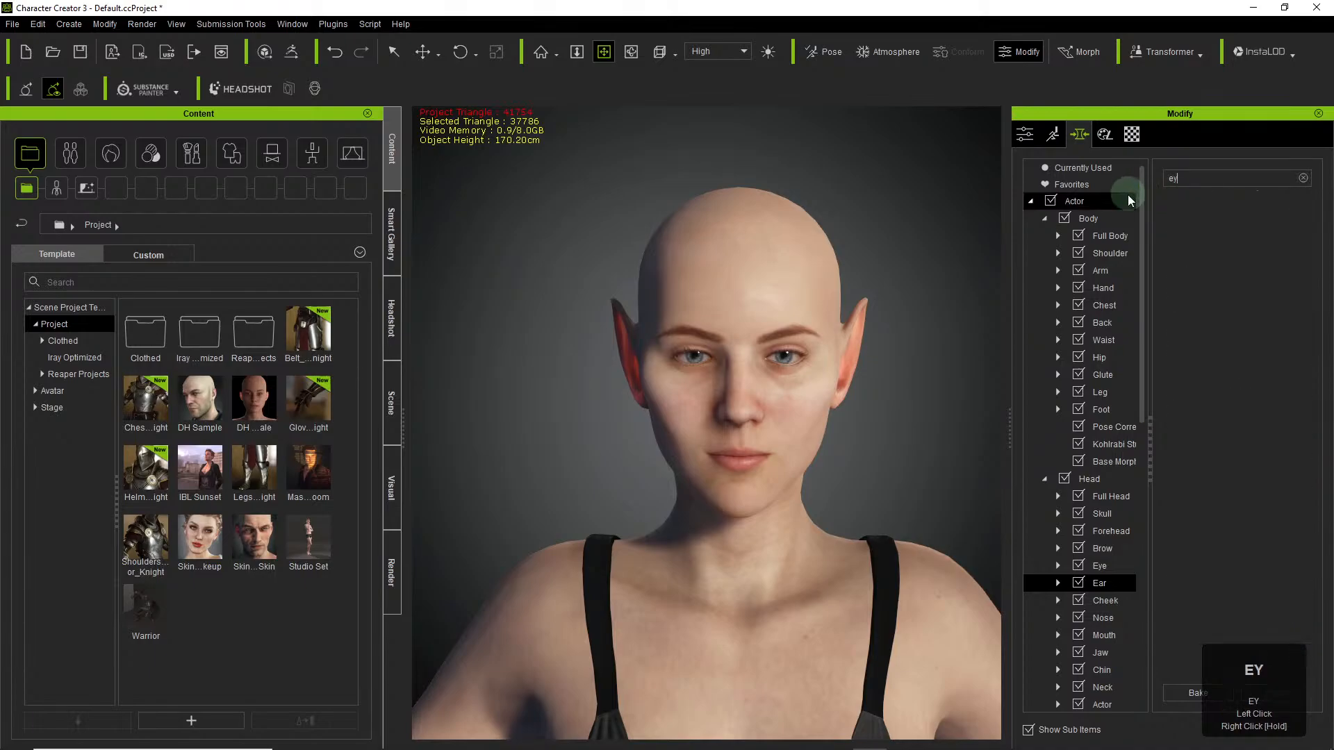
pyautogui.write('es')
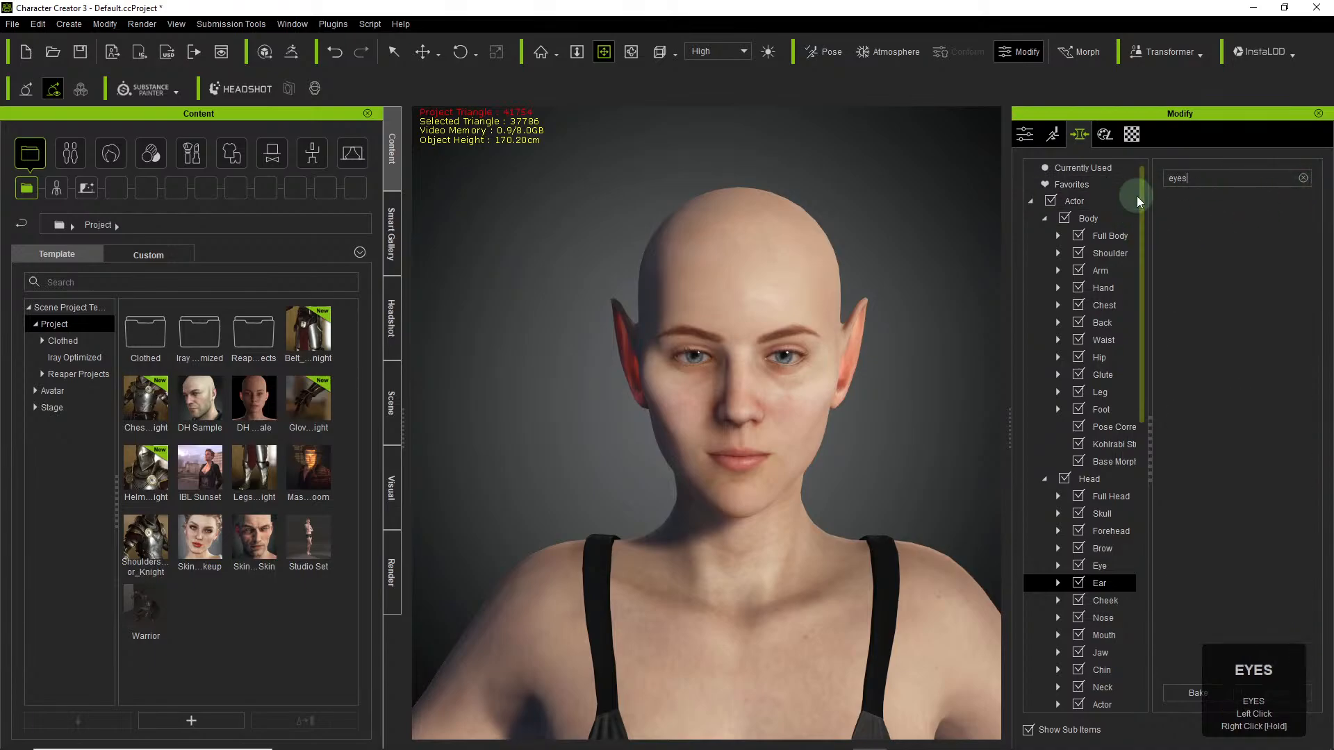
pyautogui.click(1082, 202)
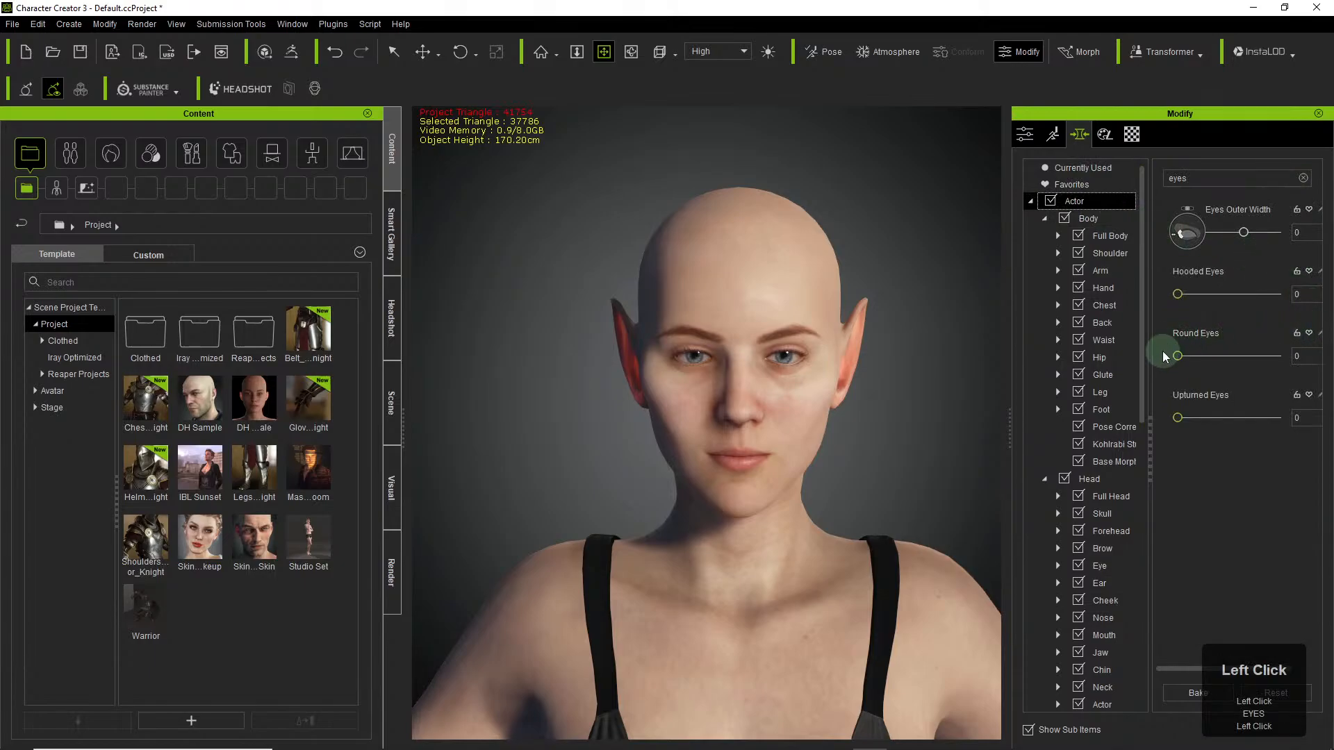
pyautogui.click(1178, 419)
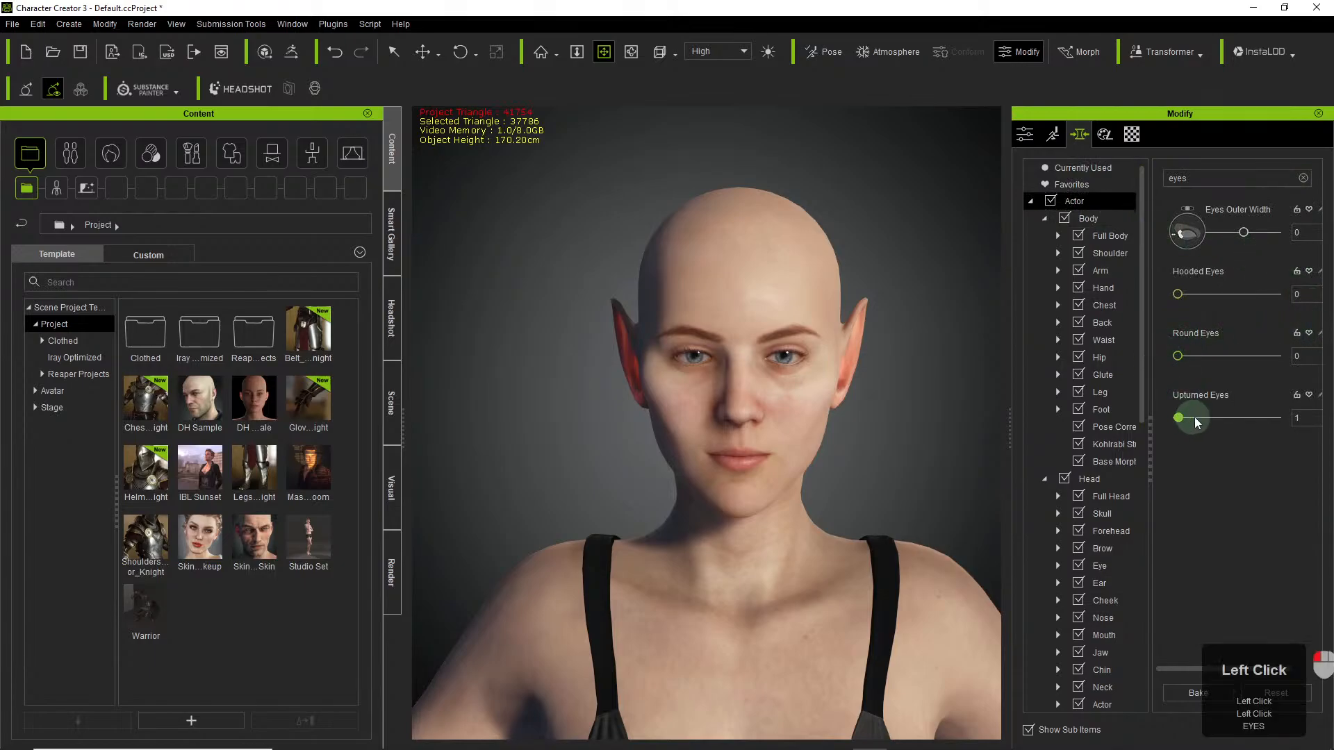
pyautogui.moveTo(1195, 422); pyautogui.dragTo(1224, 422)
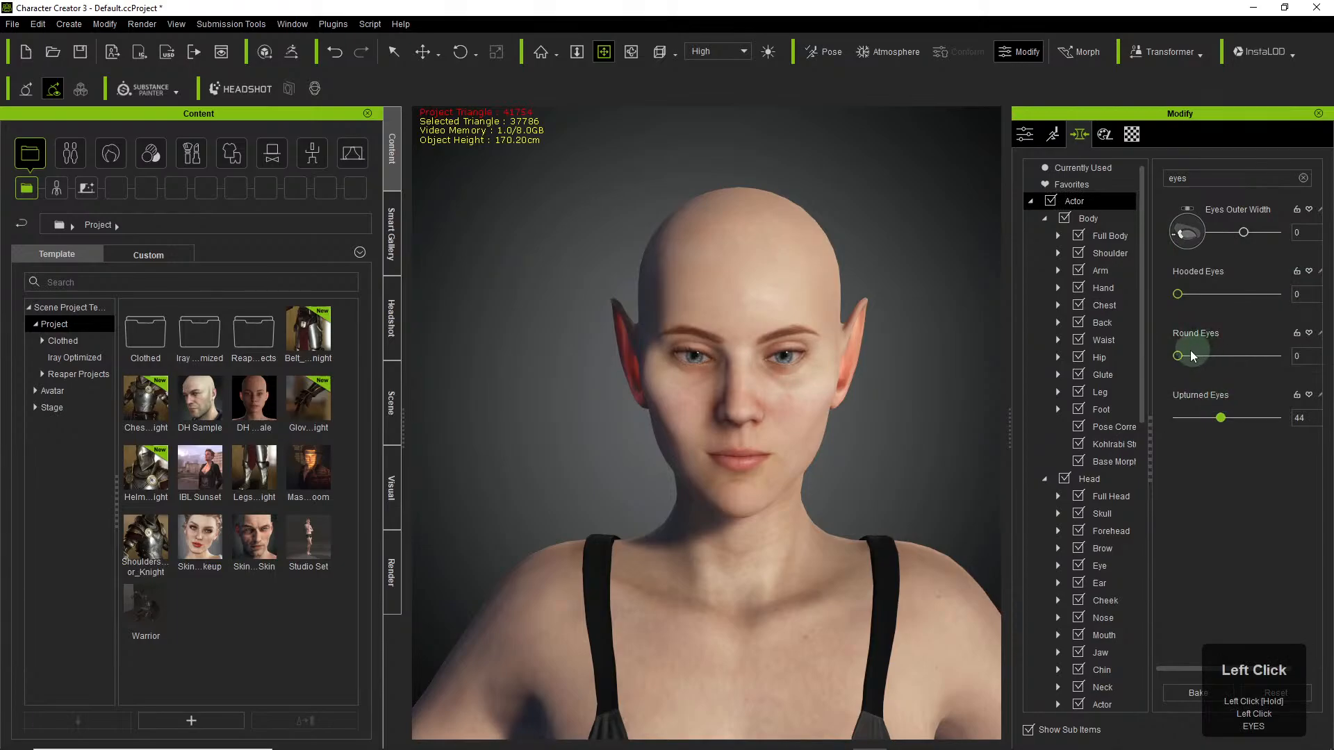
# Try out the Round Eyes, Eyes Outer Width and Hooded Eyes morphs, leaving each at 0.
pyautogui.moveTo(1178, 356)
pyautogui.mouseDown()
pyautogui.moveTo(1291, 357)
pyautogui.moveTo(1179, 357)
pyautogui.mouseUp()
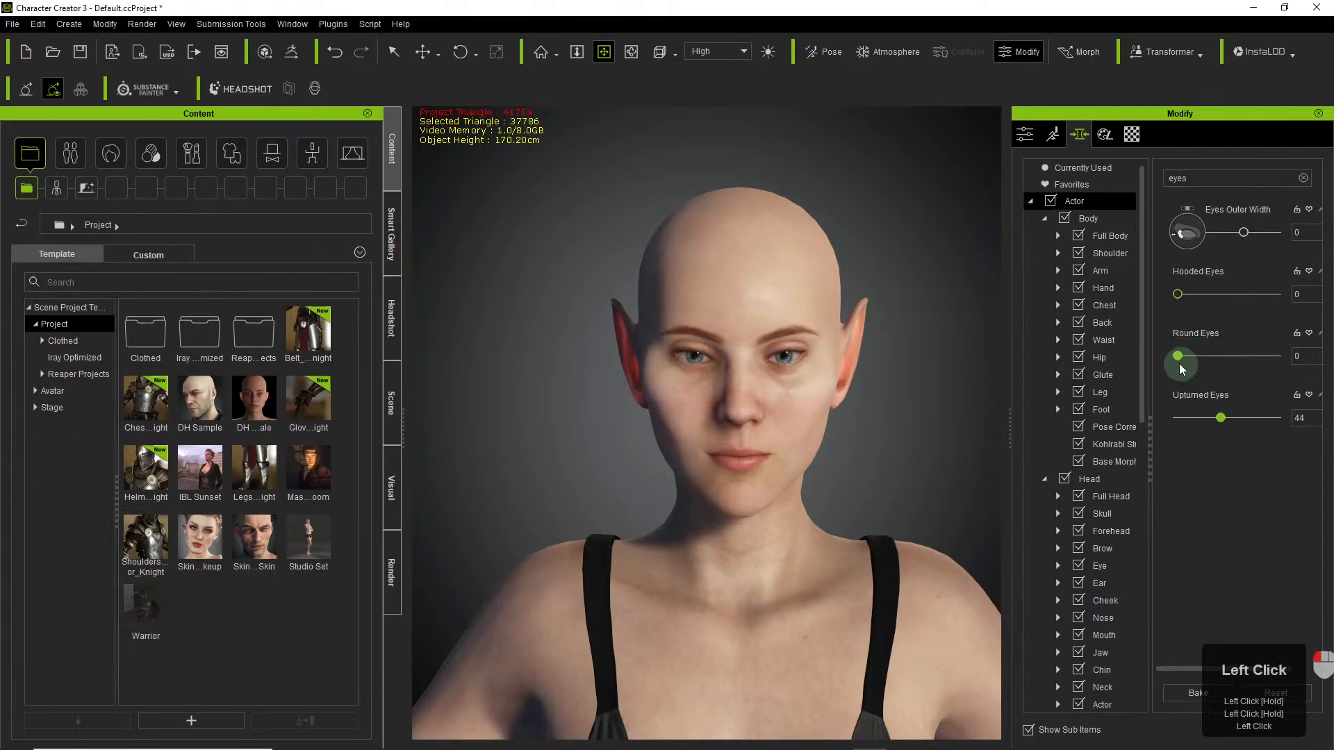
pyautogui.click(1217, 234)
pyautogui.moveTo(1178, 294)
pyautogui.mouseDown()
pyautogui.moveTo(1227, 298)
pyautogui.moveTo(1165, 308)
pyautogui.mouseUp()
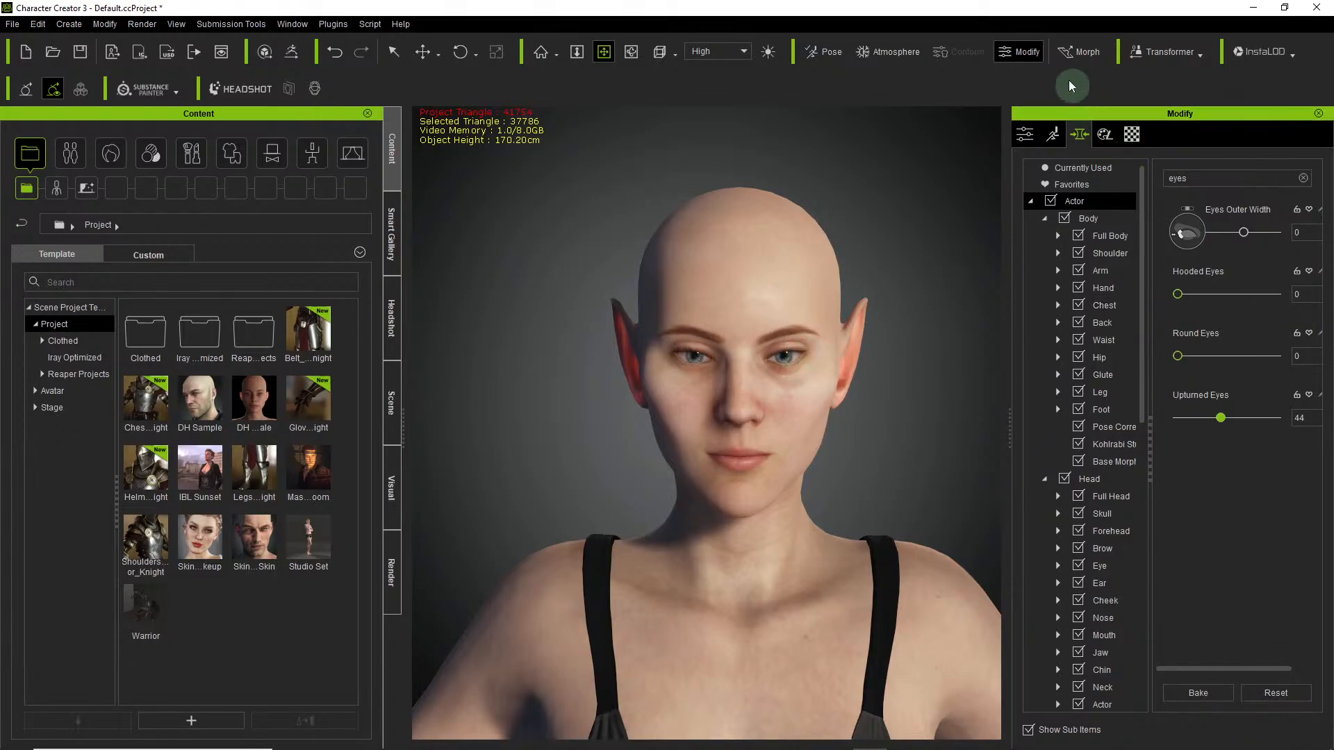
# Reshape both eyes directly on the face with the Morph tool, pulling the eye areas outward so they sit slightly farther apart.
pyautogui.click(1081, 53)
pyautogui.click(781, 352)
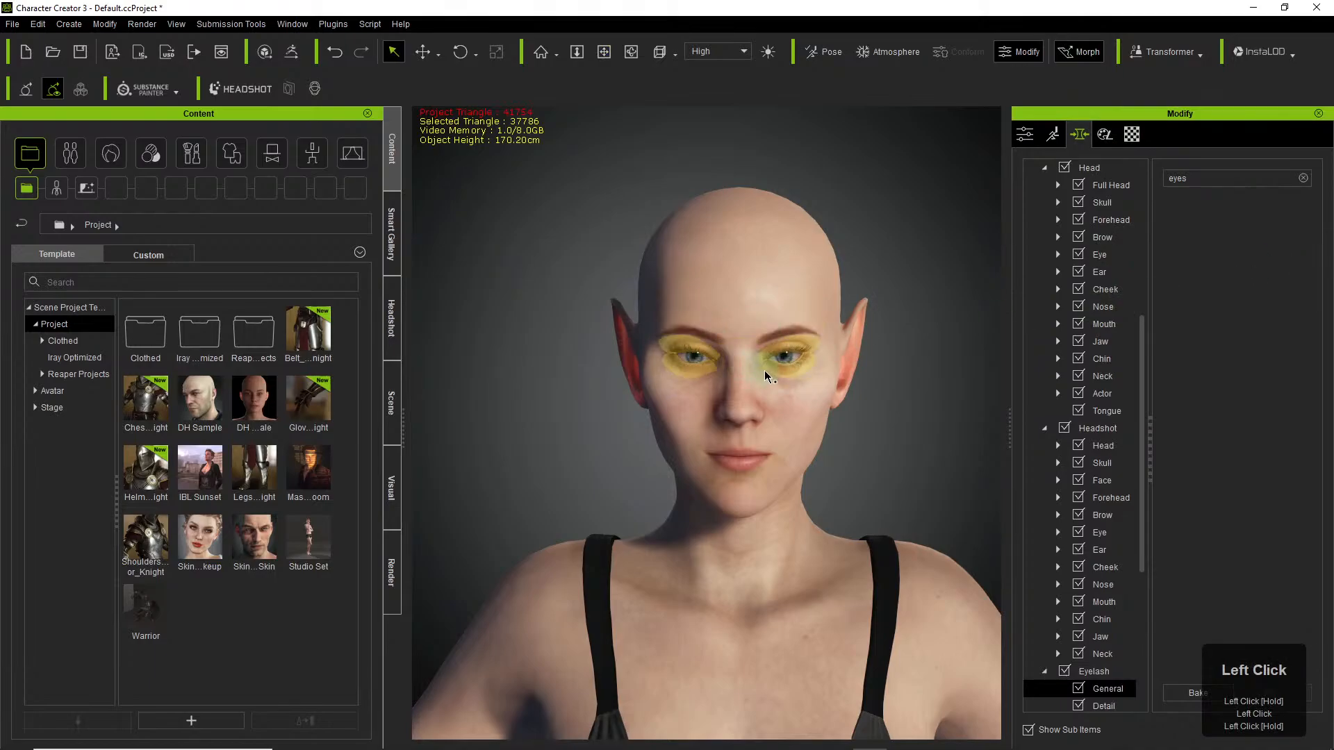
pyautogui.moveTo(764, 370); pyautogui.dragTo(827, 310)
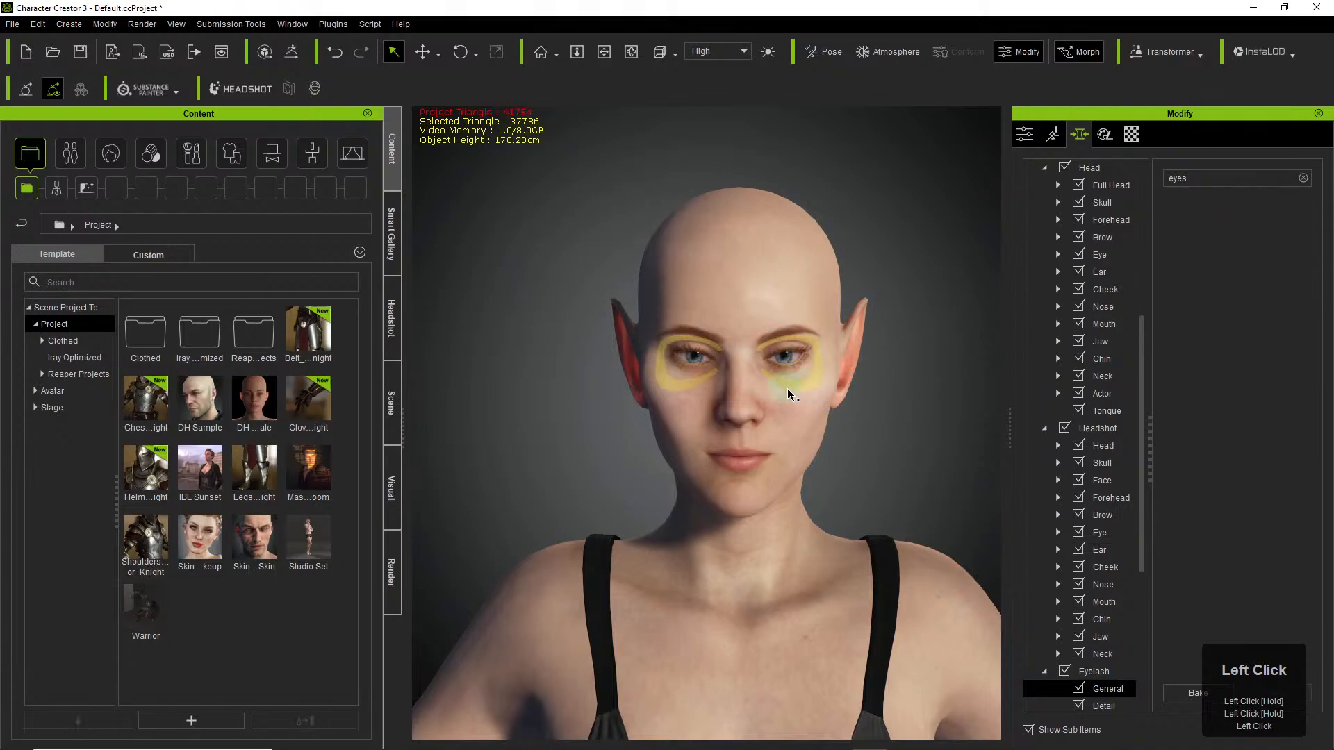
pyautogui.moveTo(794, 386); pyautogui.dragTo(872, 382)
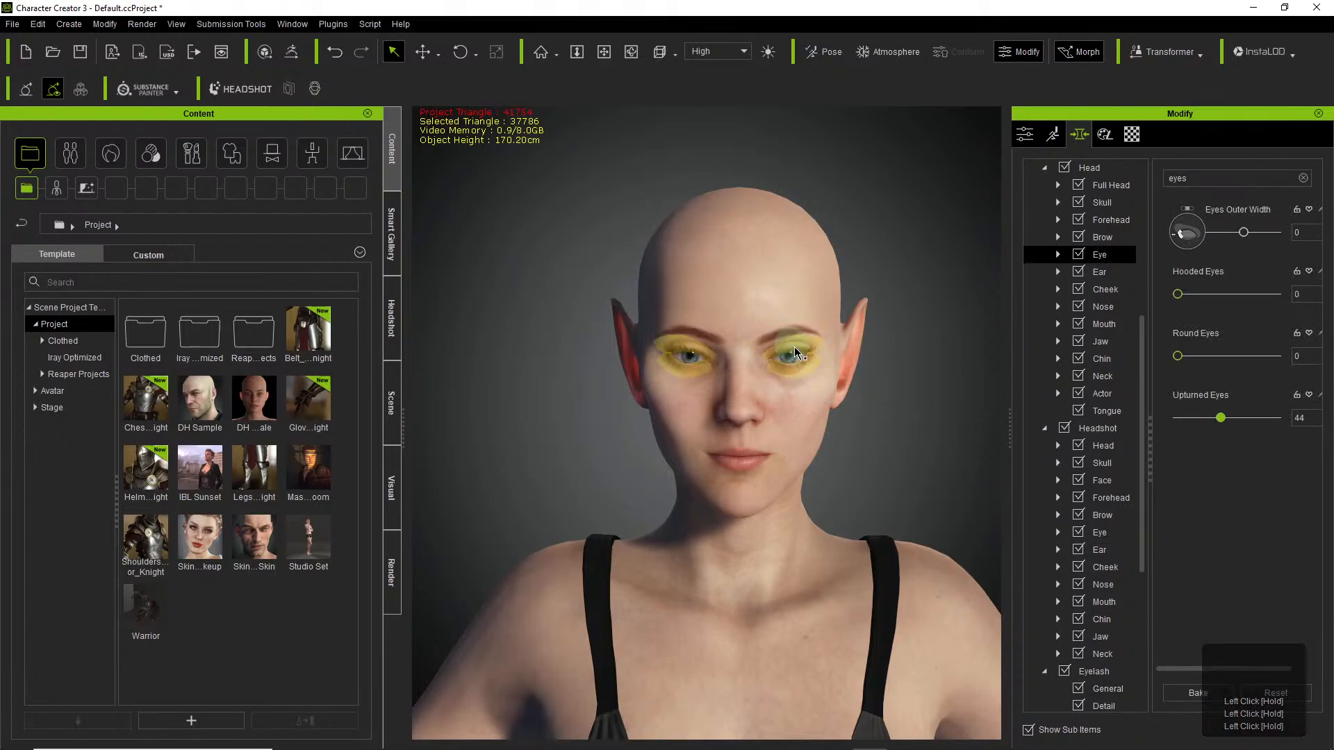
pyautogui.moveTo(798, 362); pyautogui.dragTo(867, 362)
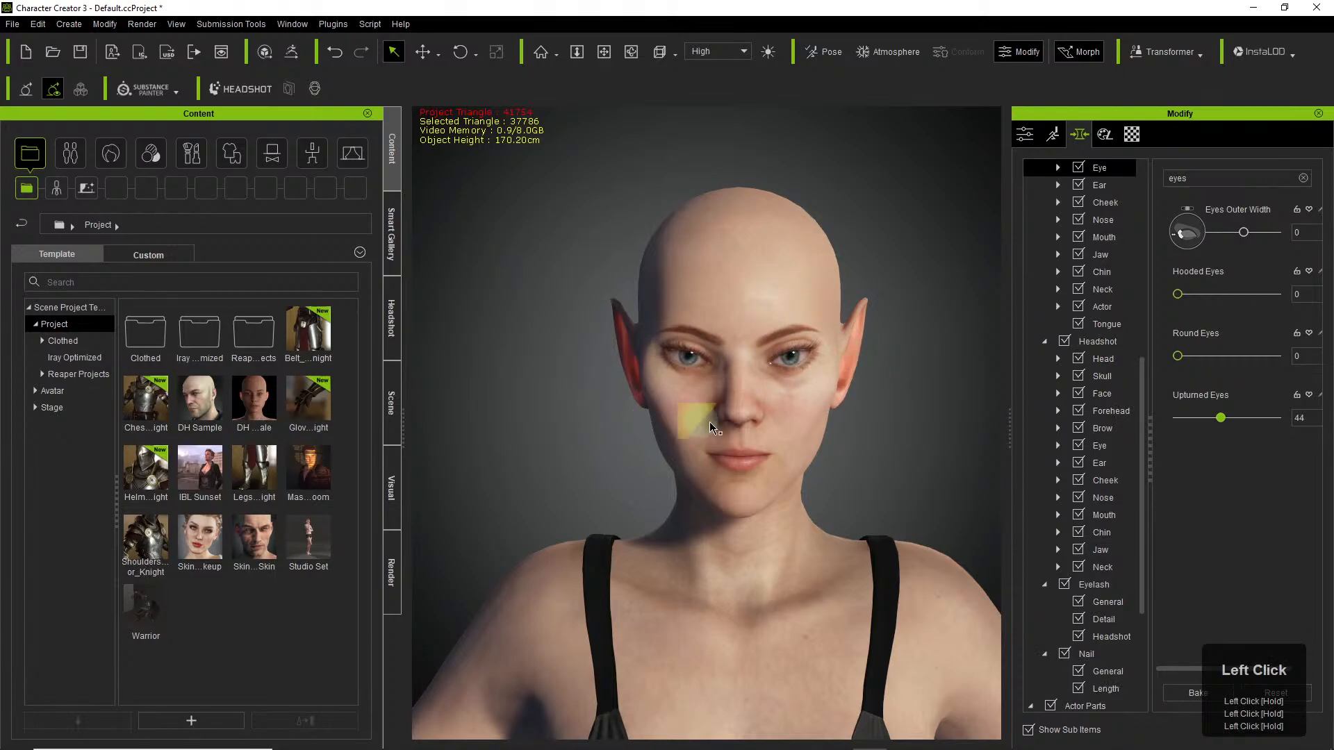
pyautogui.moveTo(875, 461)
pyautogui.mouseDown(button='right')
pyautogui.moveTo(783, 470)
pyautogui.moveTo(342, 424)
pyautogui.moveTo(876, 477)
pyautogui.mouseUp(button='right')
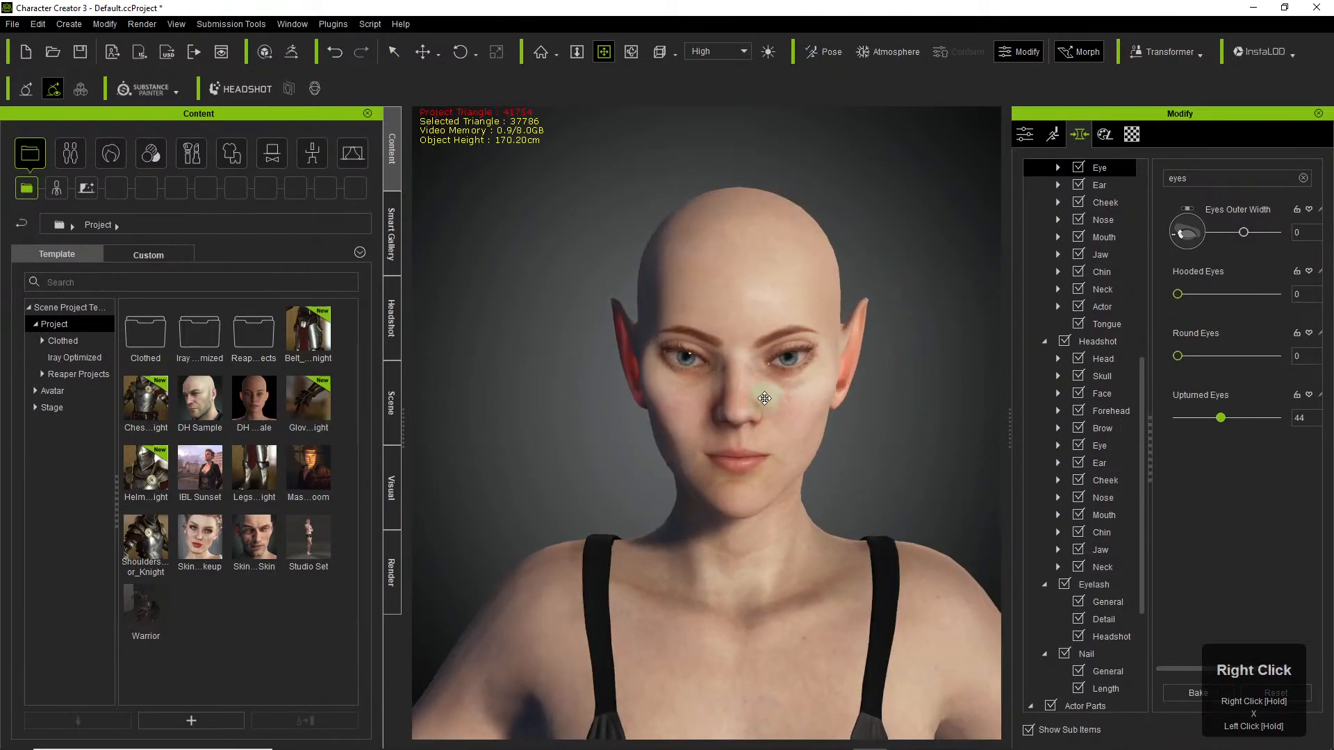
# Open the avatar's general attributes and look over its display, mesh modification and transform options.
pyautogui.click(1030, 134)
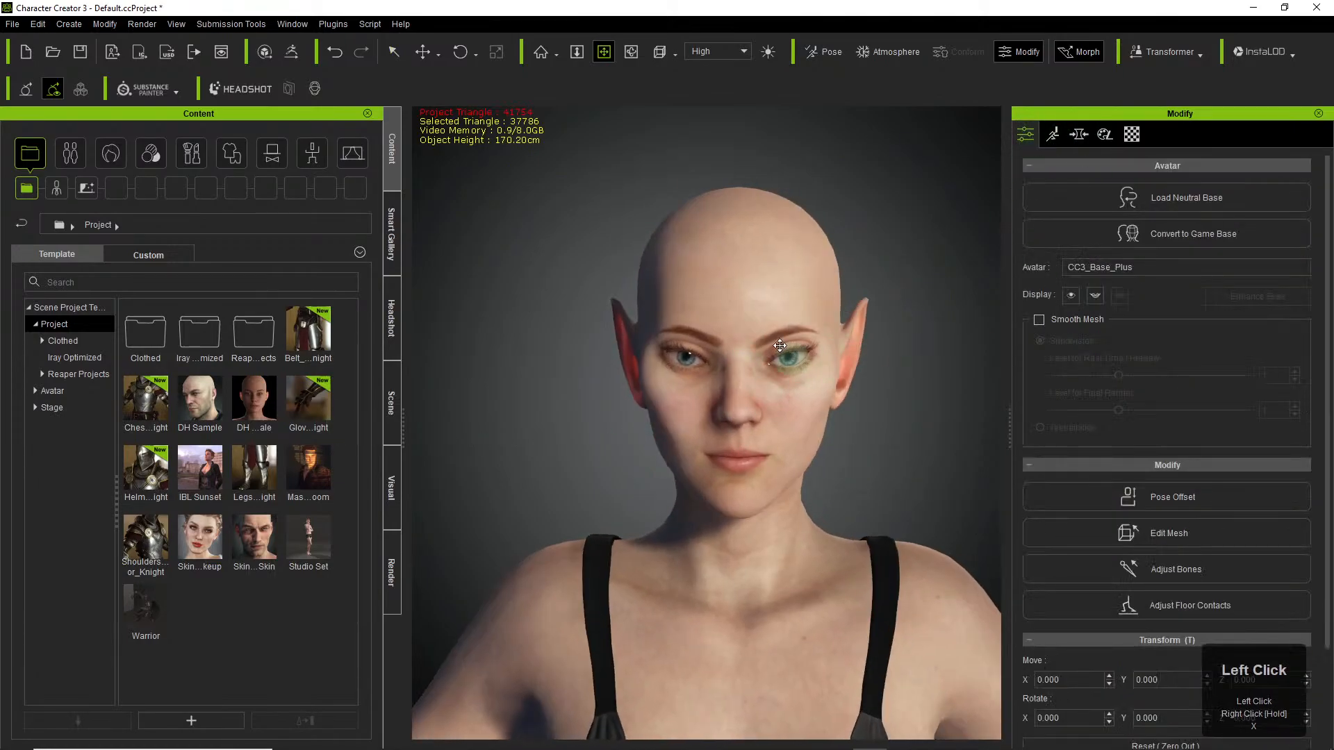
pyautogui.scroll(-3, 1198, 389)
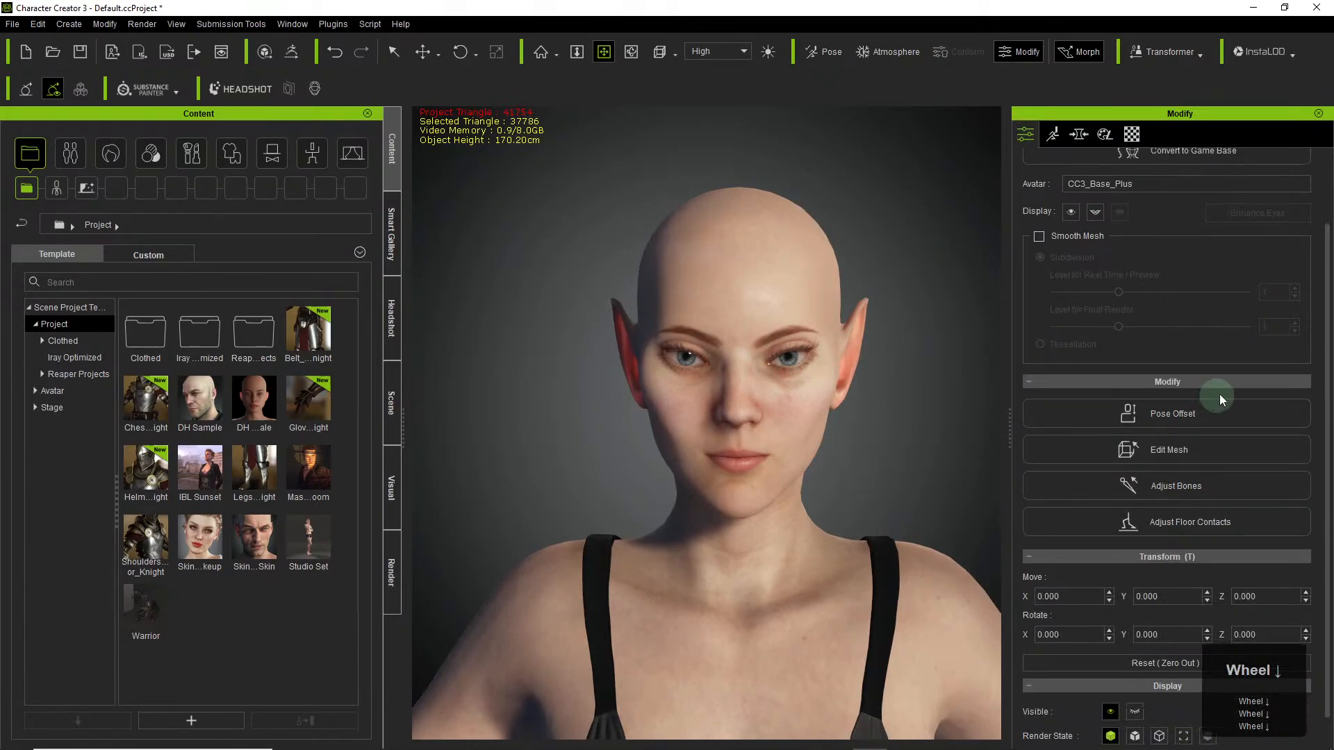
pyautogui.scroll(3, 1255, 407)
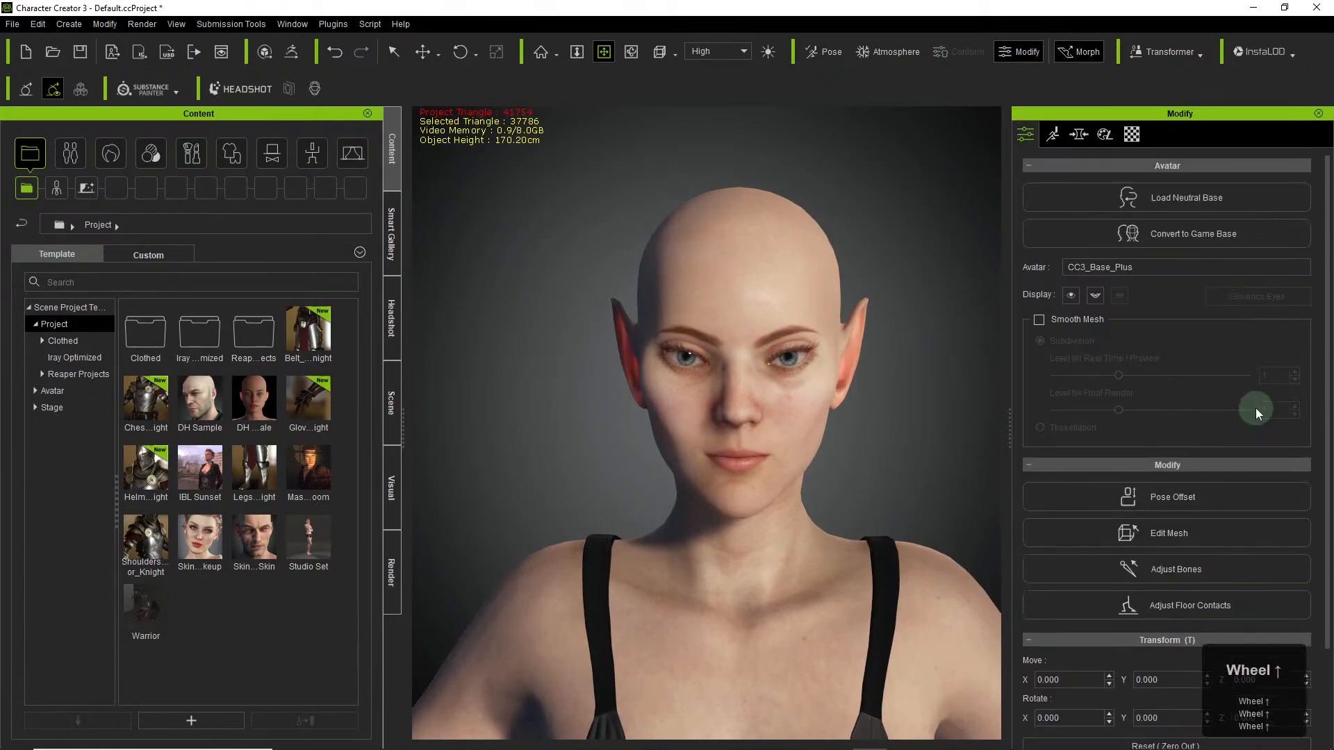
pyautogui.scroll(-3, 1256, 410)
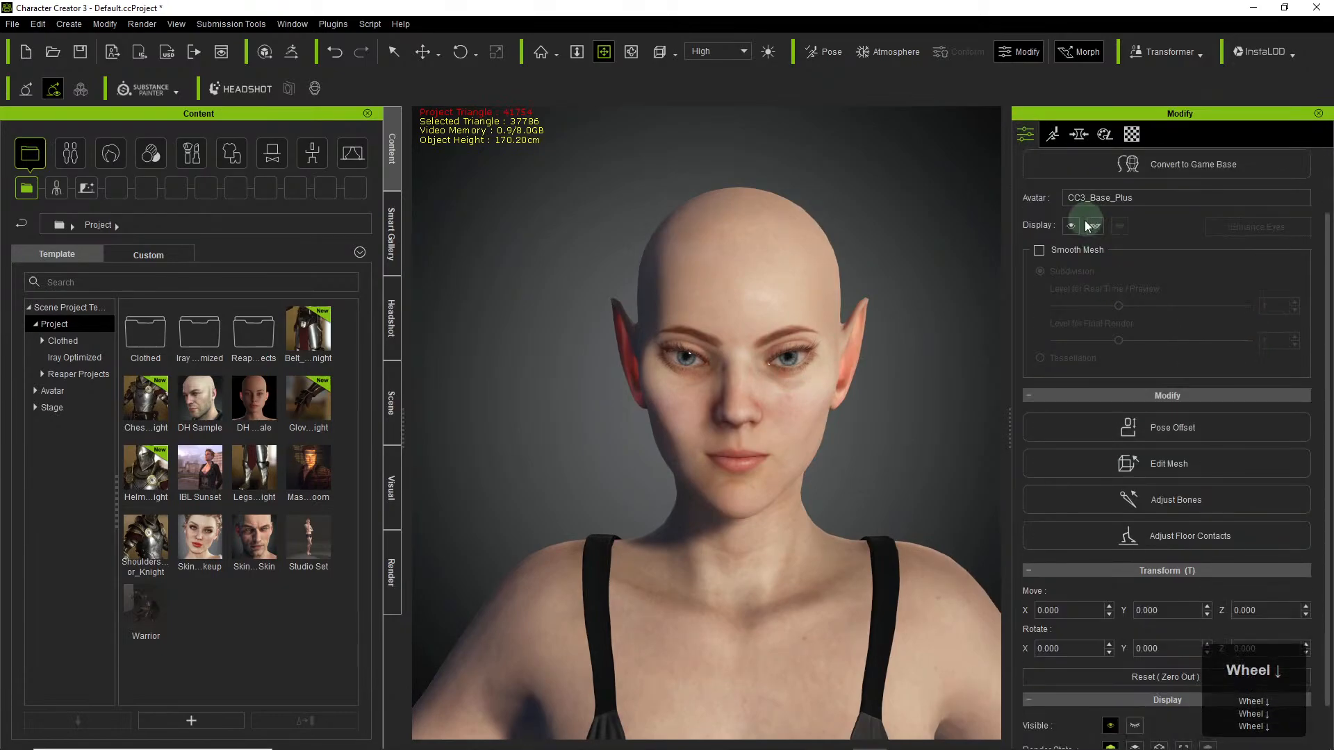
# Close and reopen the avatar's eyes several times to check the eyelids up close, leaving the eyes open.
pyautogui.click(1071, 225)
pyautogui.click(1072, 225)
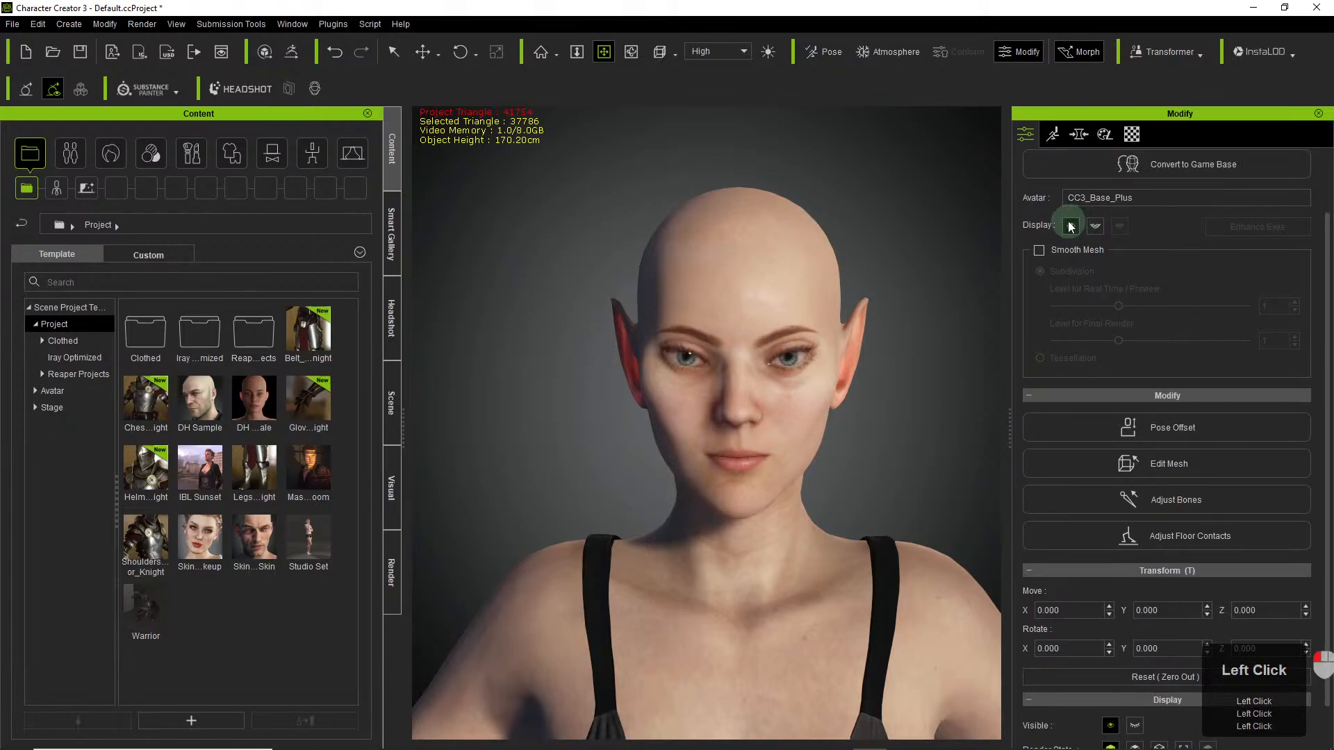
pyautogui.click(1072, 226)
pyautogui.click(1071, 226)
pyautogui.click(1071, 226)
pyautogui.scroll(5, 857, 351)
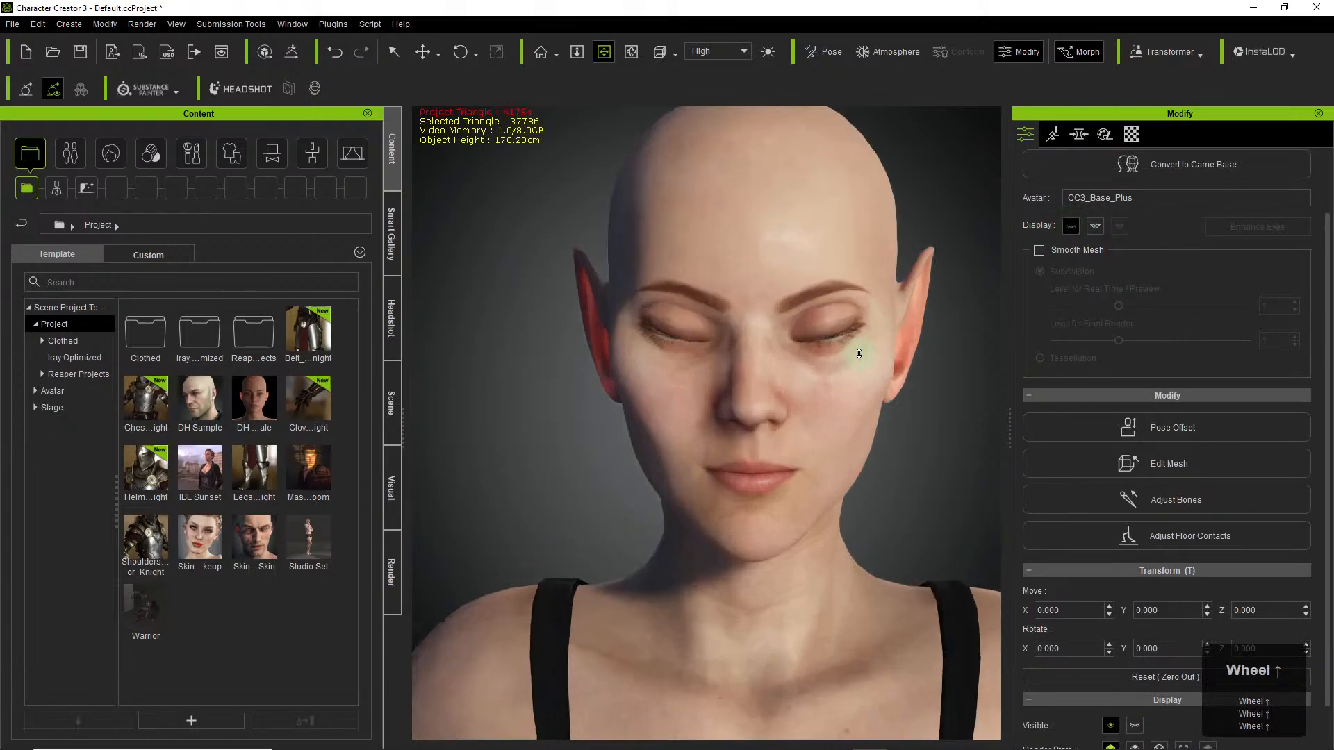
pyautogui.click(1073, 227)
pyautogui.click(1073, 228)
pyautogui.click(1073, 228)
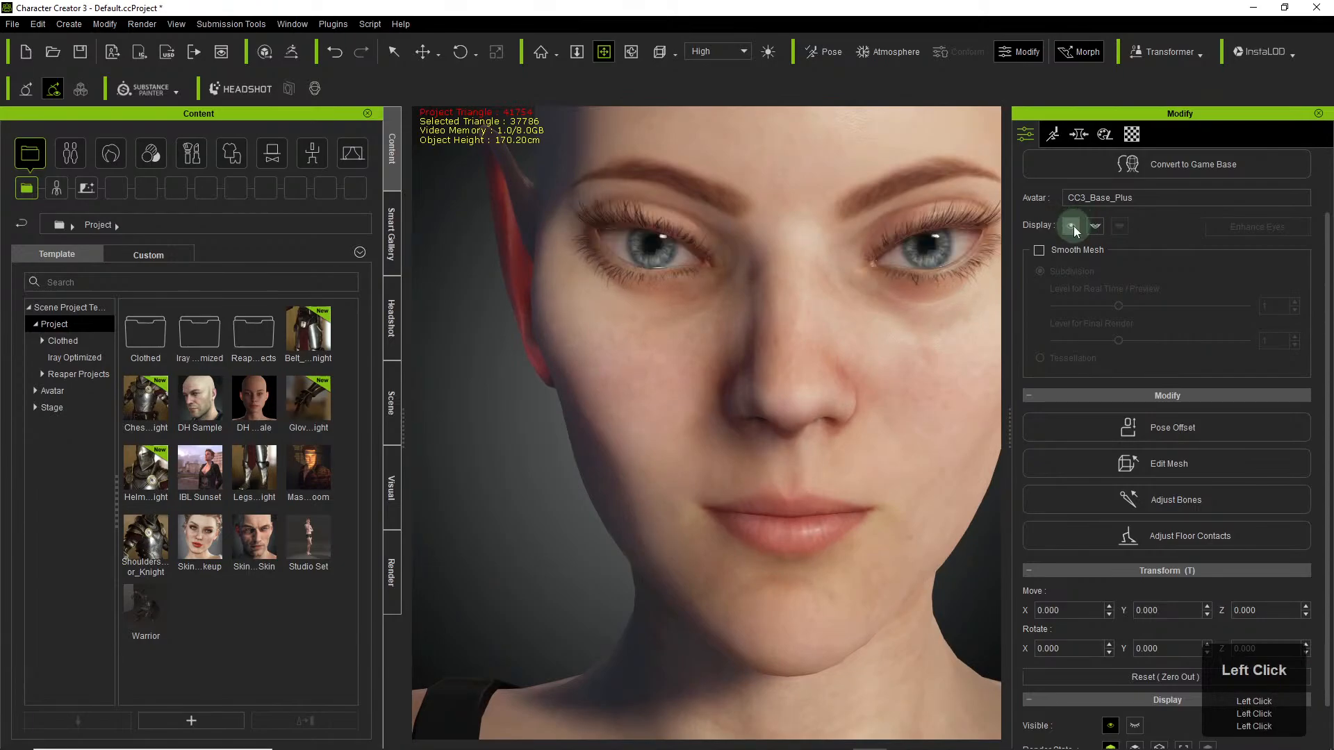
pyautogui.click(1071, 227)
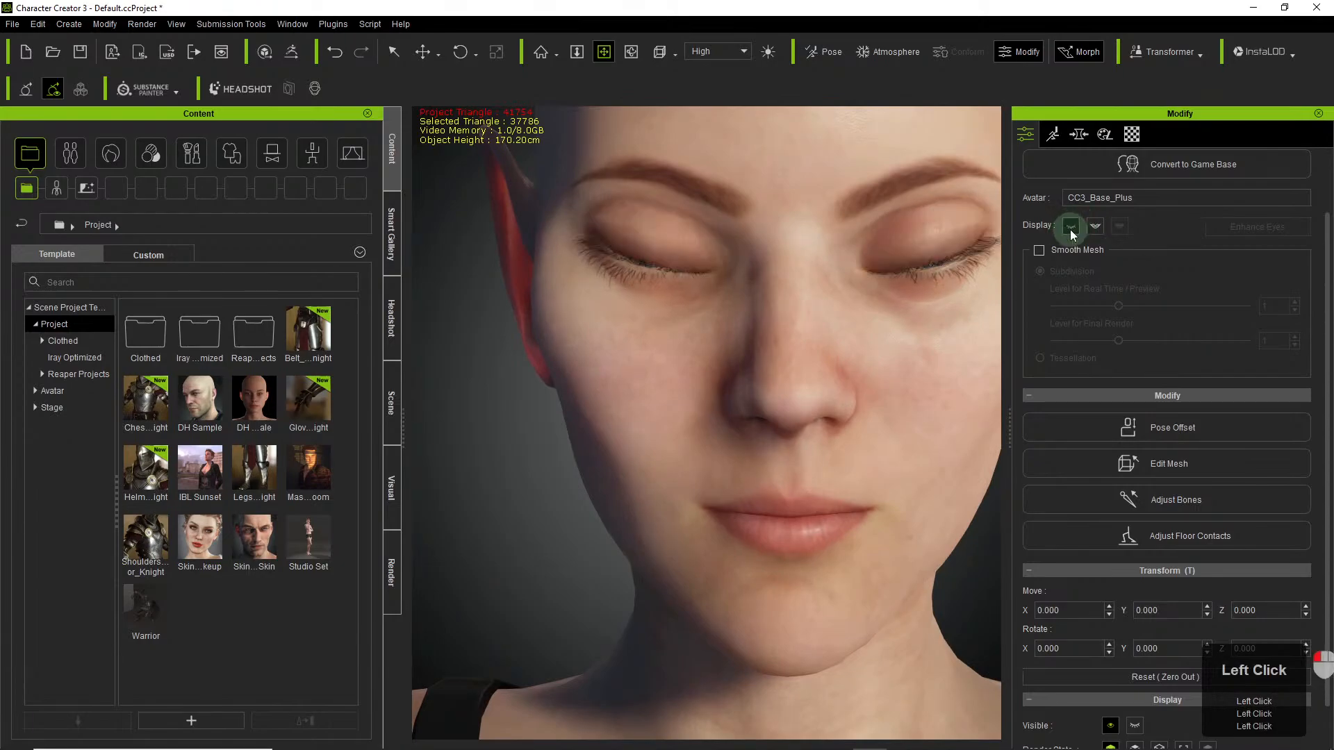
pyautogui.click(1070, 227)
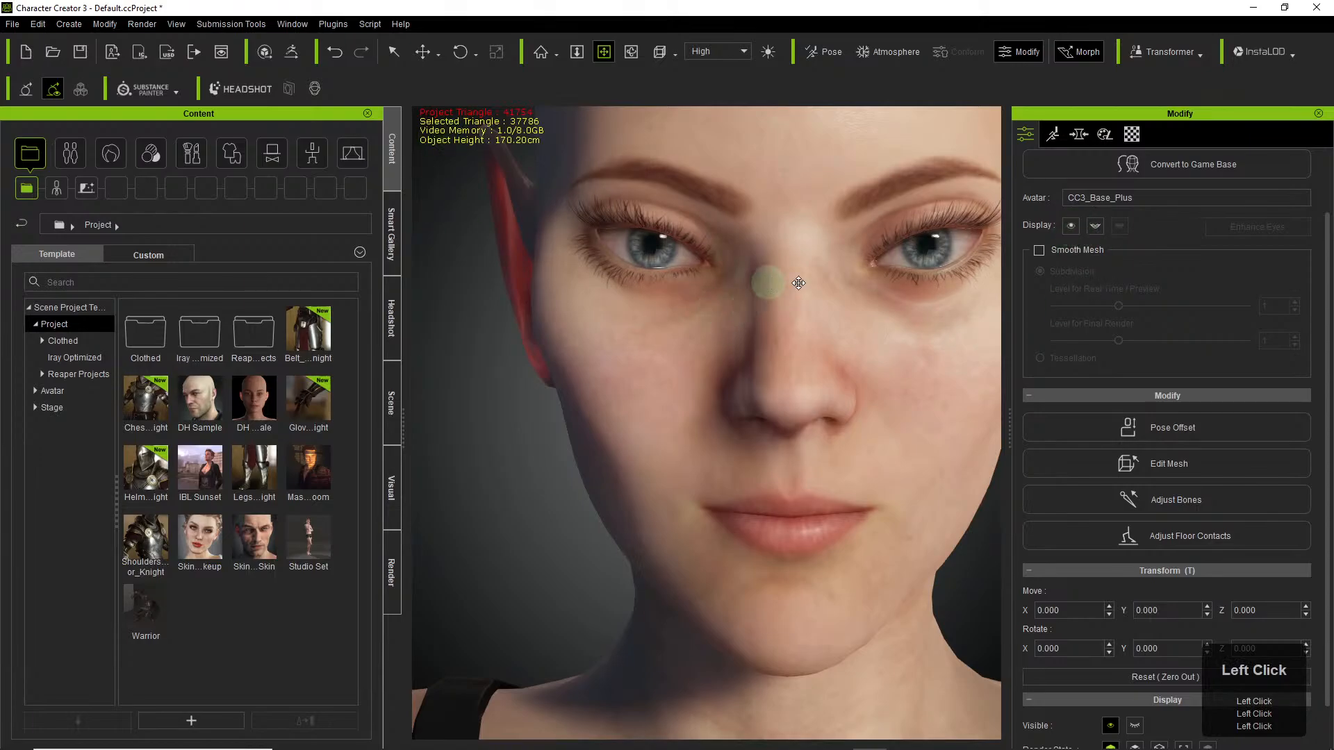
pyautogui.middleClick(843, 307)
pyautogui.moveTo(834, 215); pyautogui.dragTo(764, 355)
pyautogui.scroll(-3, 764, 354)
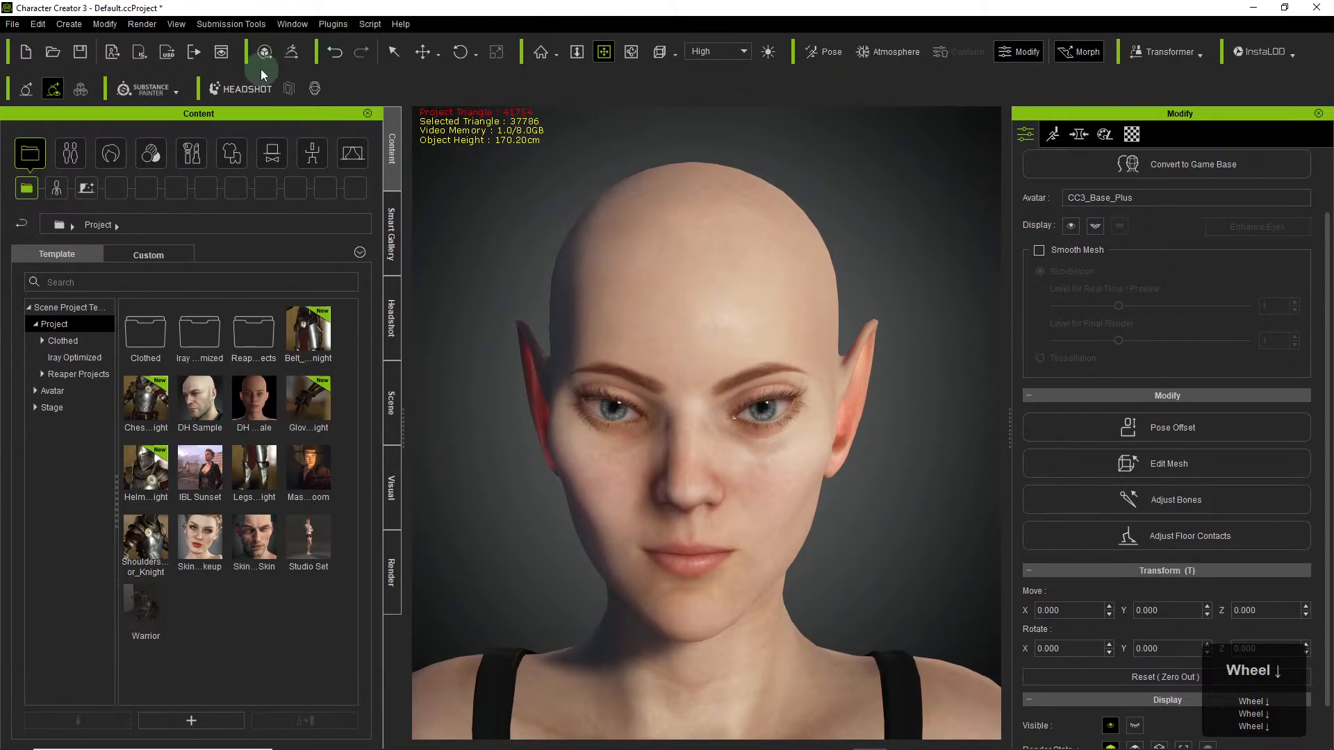
# Close and reopen the avatar's eyes using the Open/Close Eyes command.
pyautogui.click(70, 23)
pyautogui.moveTo(99, 28)
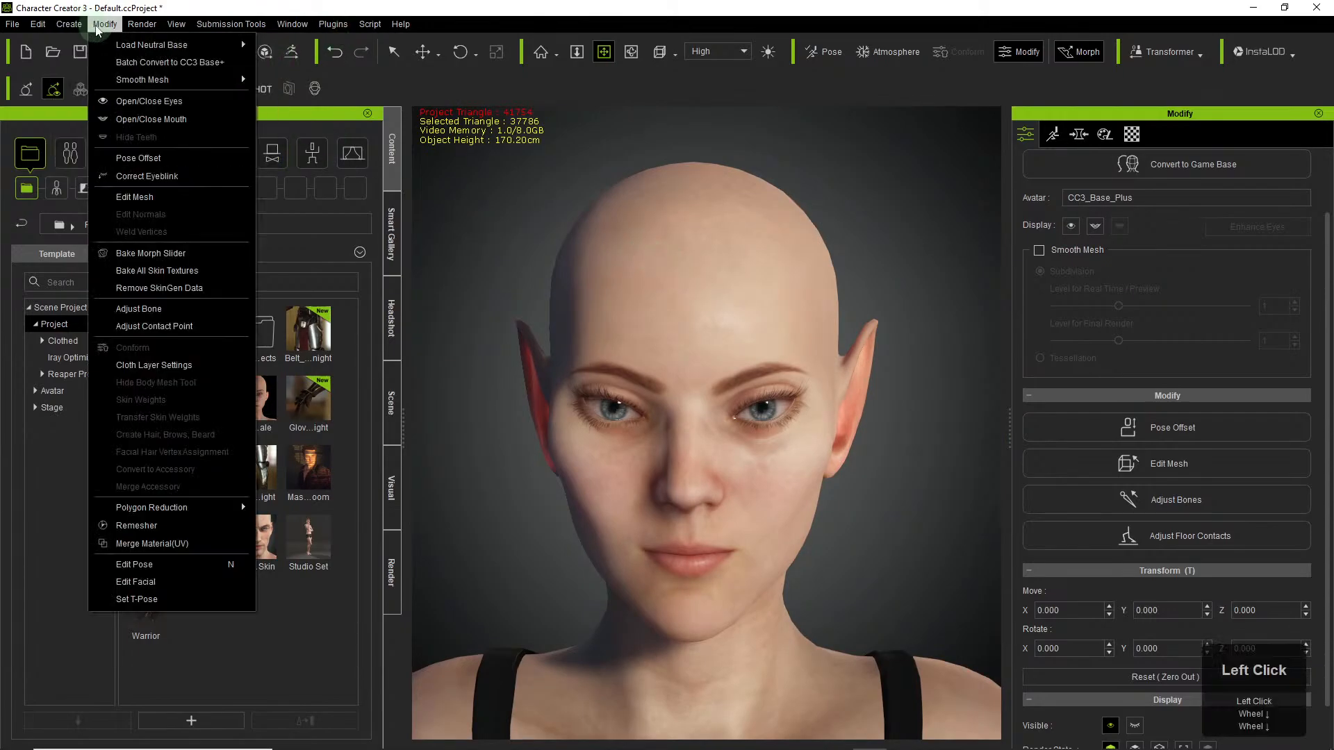
pyautogui.click(139, 101)
pyautogui.click(105, 24)
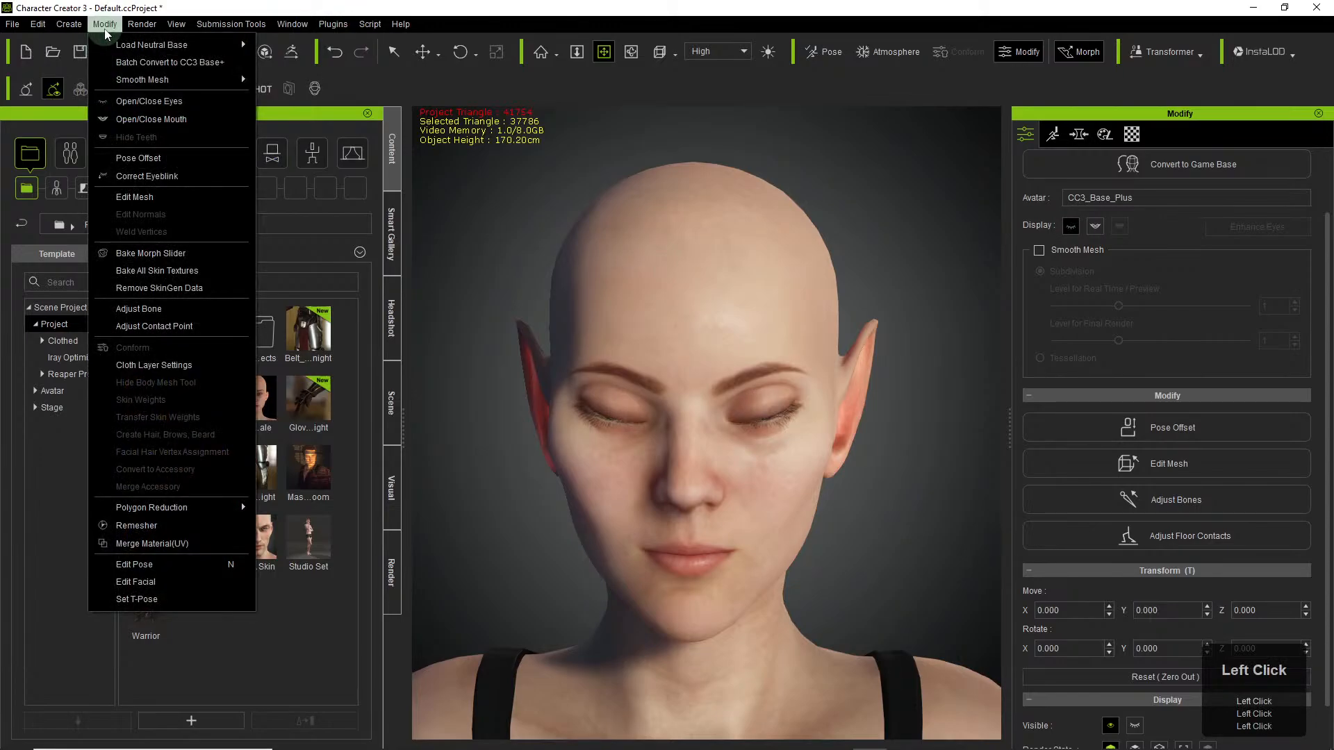
pyautogui.click(139, 101)
# Apply Correct Eyeblink to the avatar, close its eyes and apply Correct Eyeblink again.
pyautogui.click(111, 24)
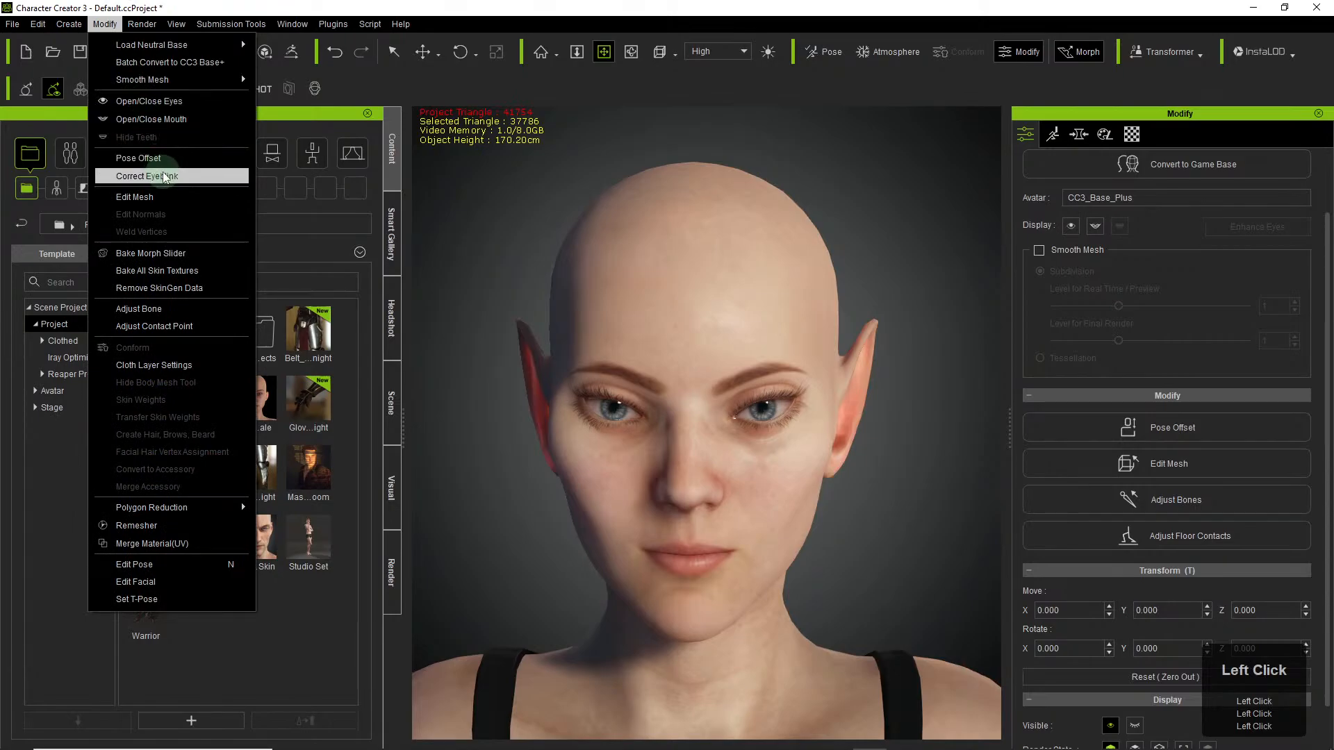
pyautogui.click(148, 121)
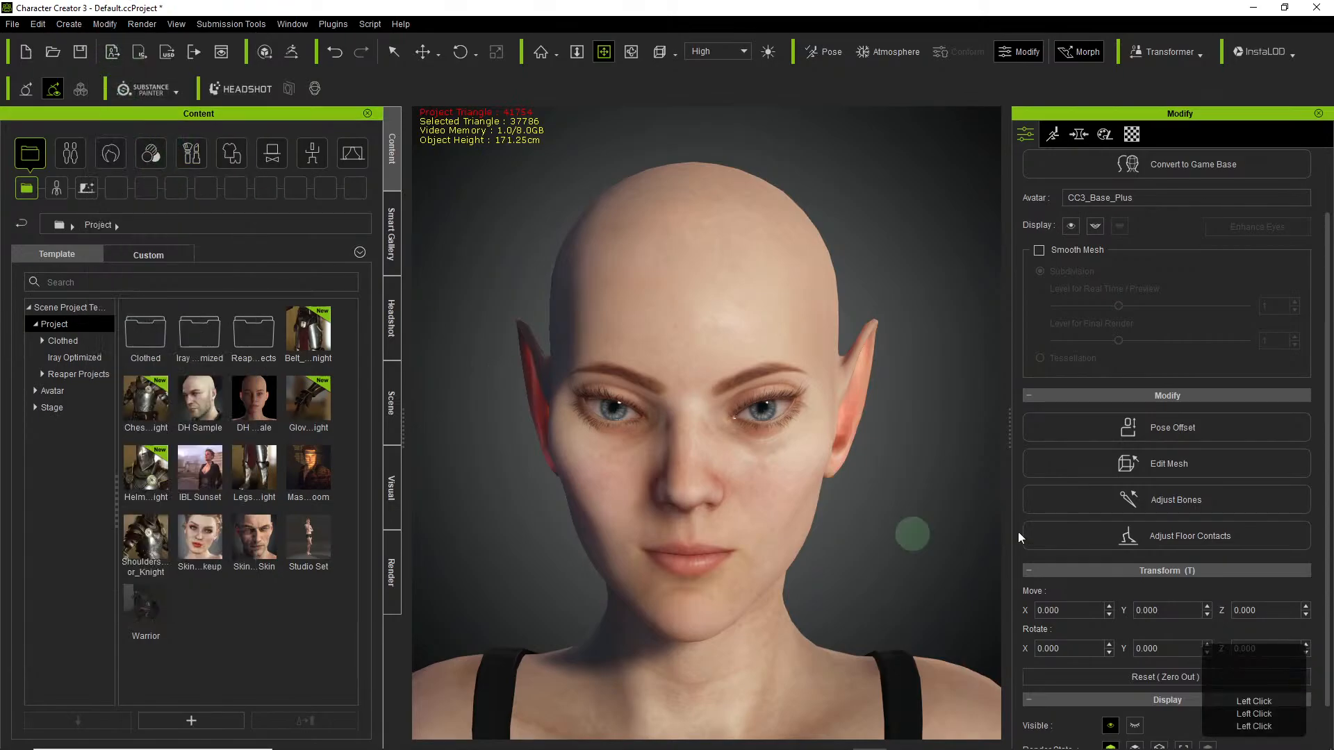
pyautogui.click(104, 24)
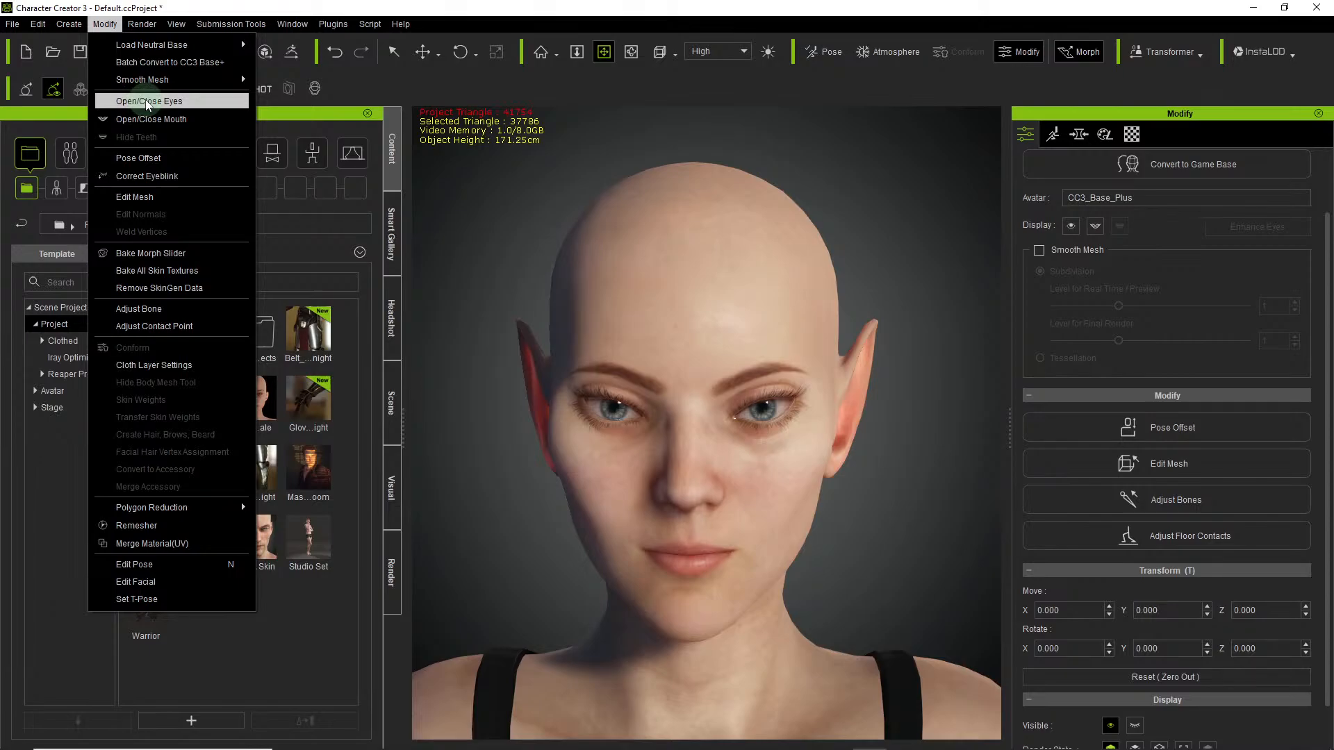
pyautogui.click(146, 103)
pyautogui.click(105, 24)
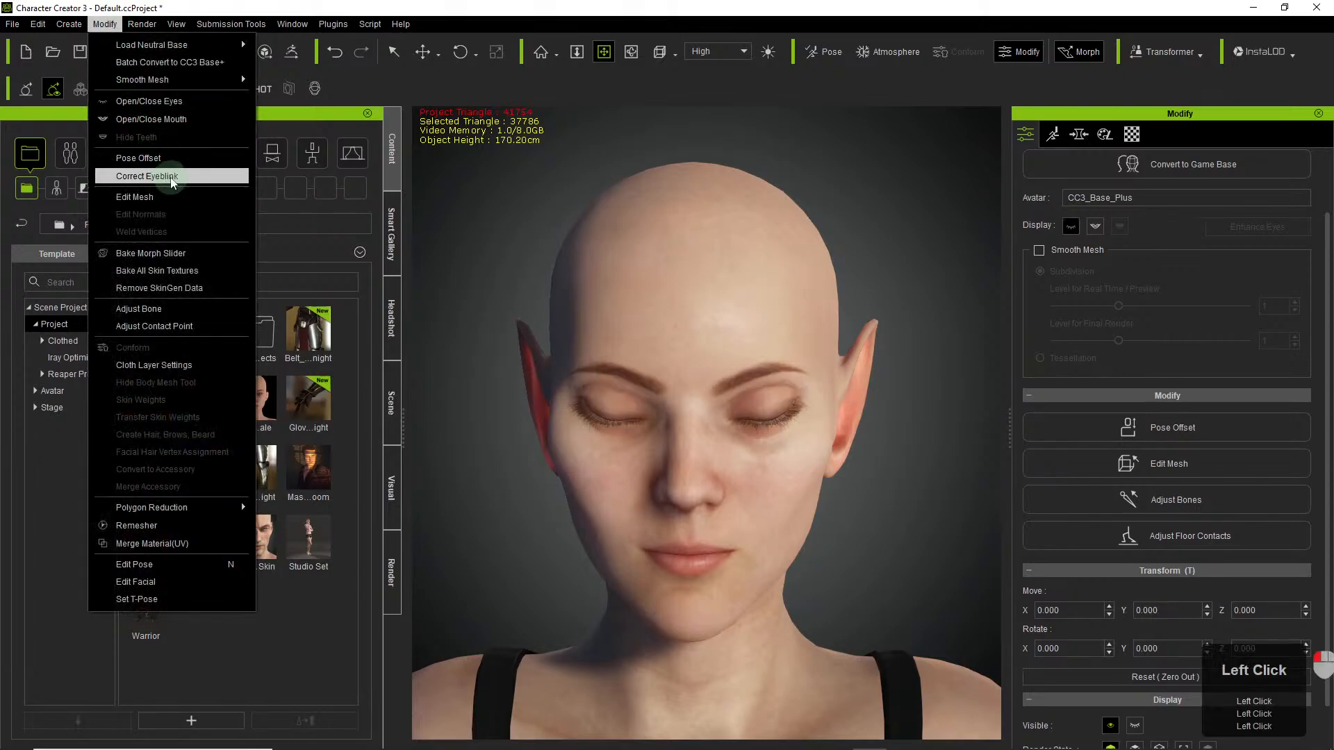
pyautogui.click(164, 176)
# Reopen the avatar's eyes and inspect the reshaped face in profile and from the front.
pyautogui.click(105, 25)
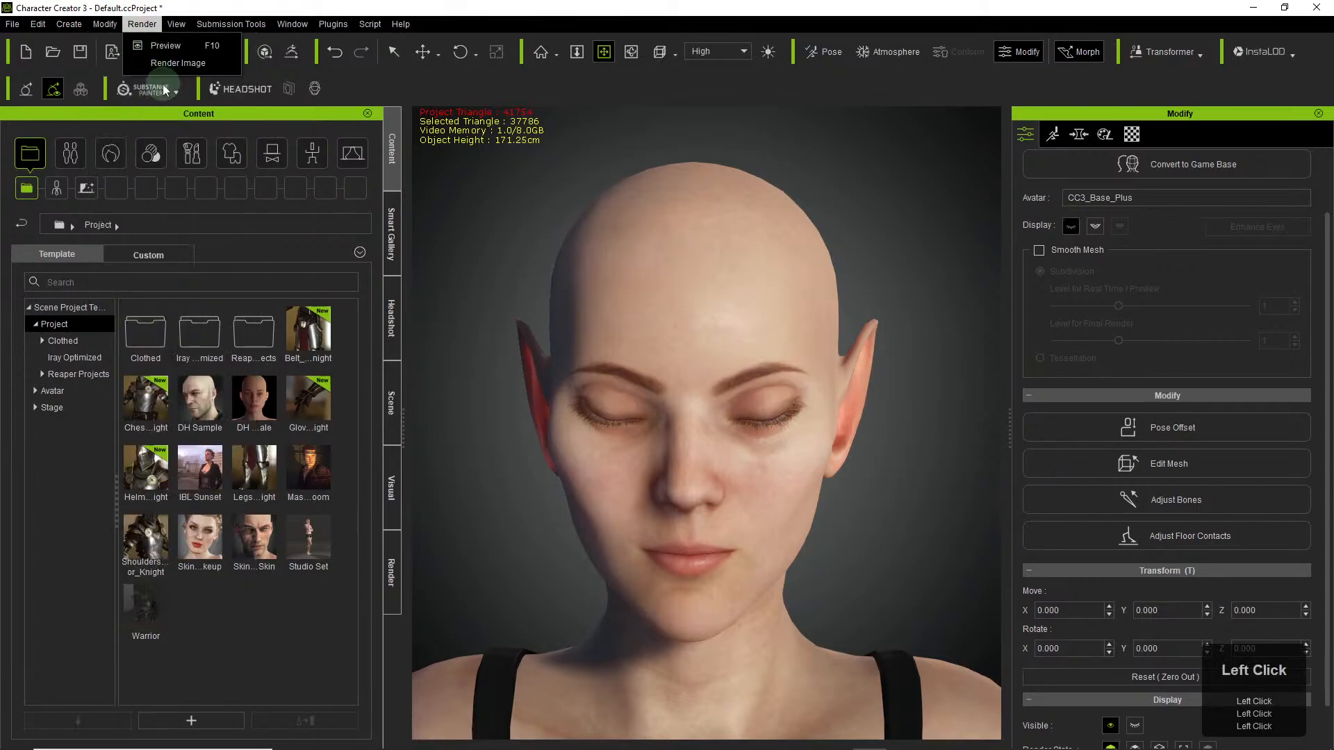
pyautogui.click(105, 24)
pyautogui.click(109, 25)
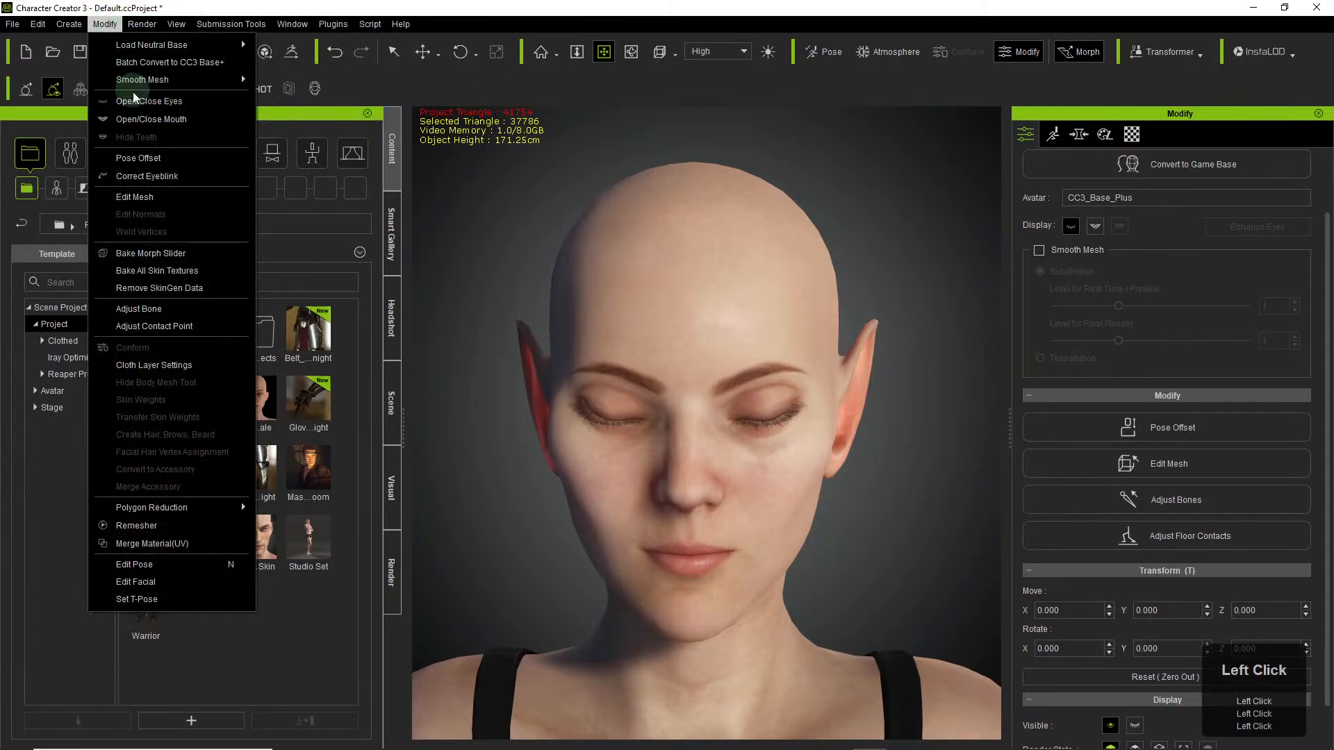
pyautogui.click(169, 101)
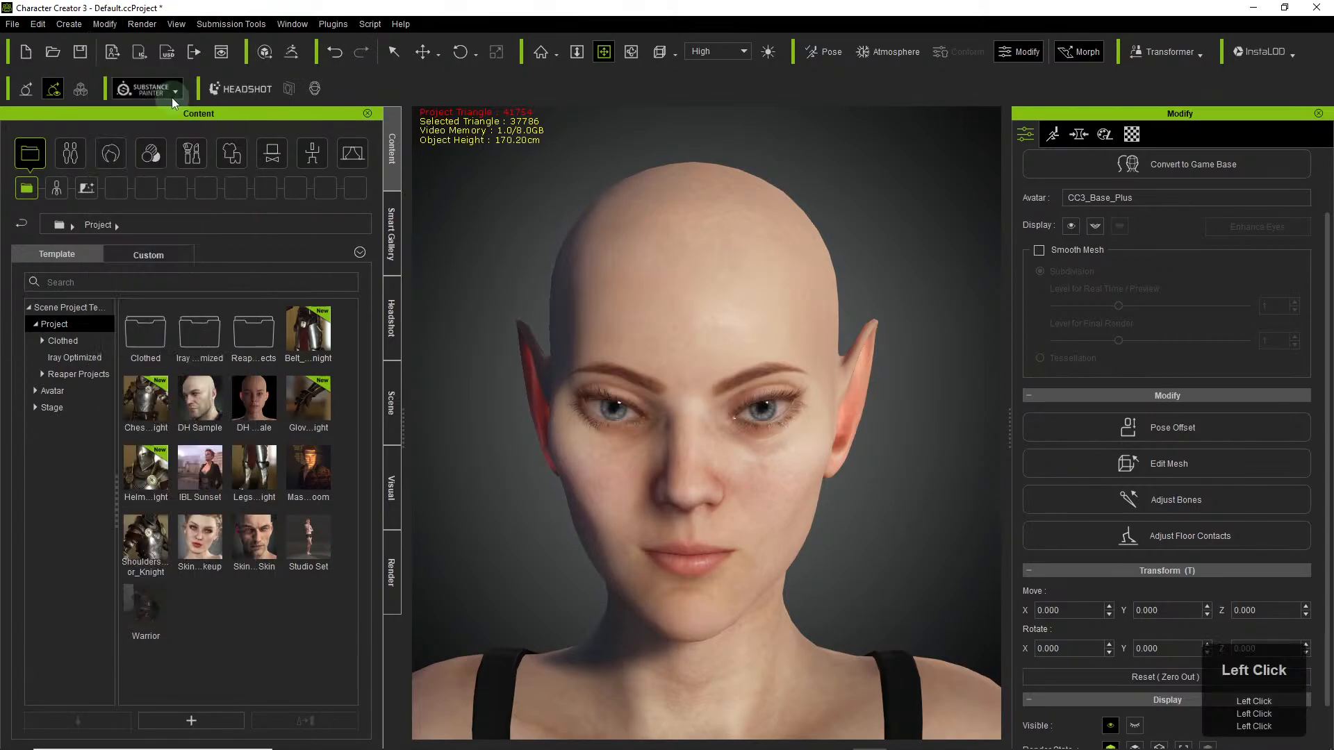
pyautogui.click(105, 24)
pyautogui.click(639, 278)
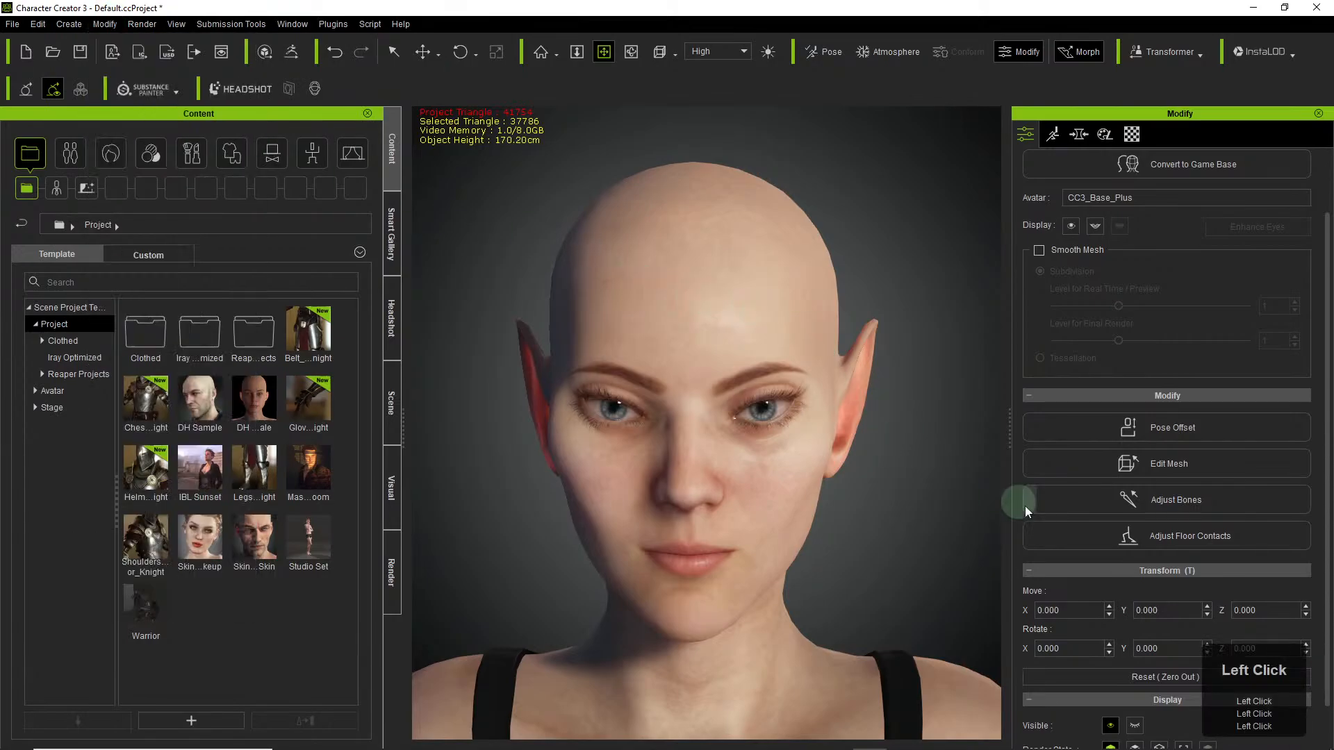
pyautogui.moveTo(873, 448); pyautogui.dragTo(882, 453, button='middle')
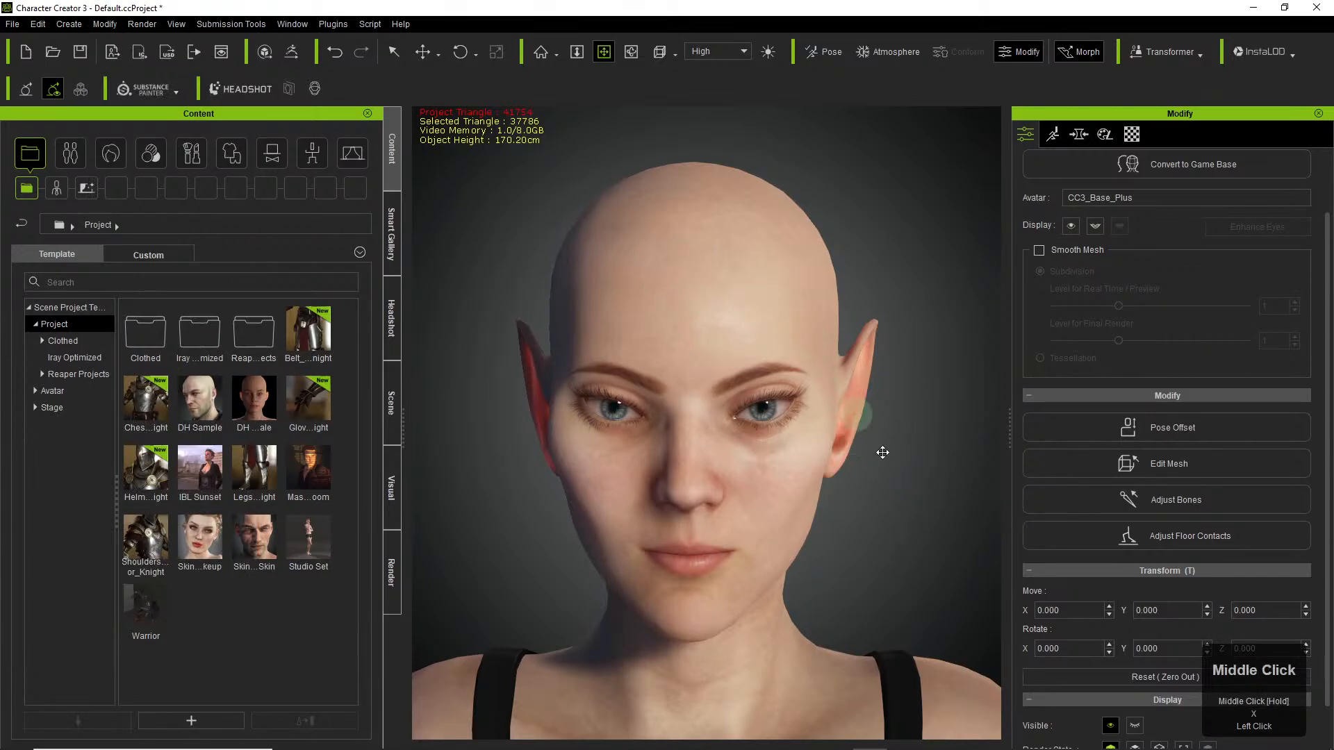
pyautogui.moveTo(884, 478); pyautogui.dragTo(604, 472, button='right')
pyautogui.moveTo(647, 484); pyautogui.dragTo(716, 400)
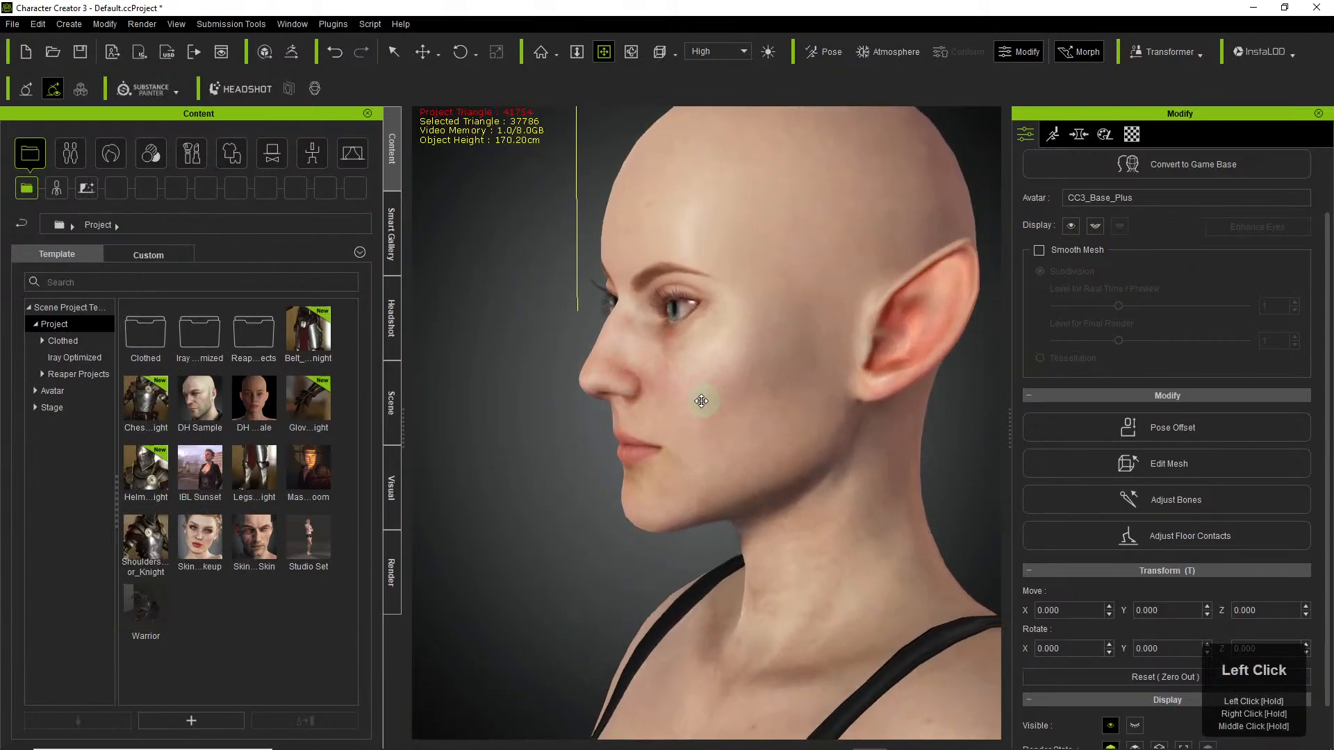
pyautogui.moveTo(701, 401); pyautogui.dragTo(958, 461, button='right')
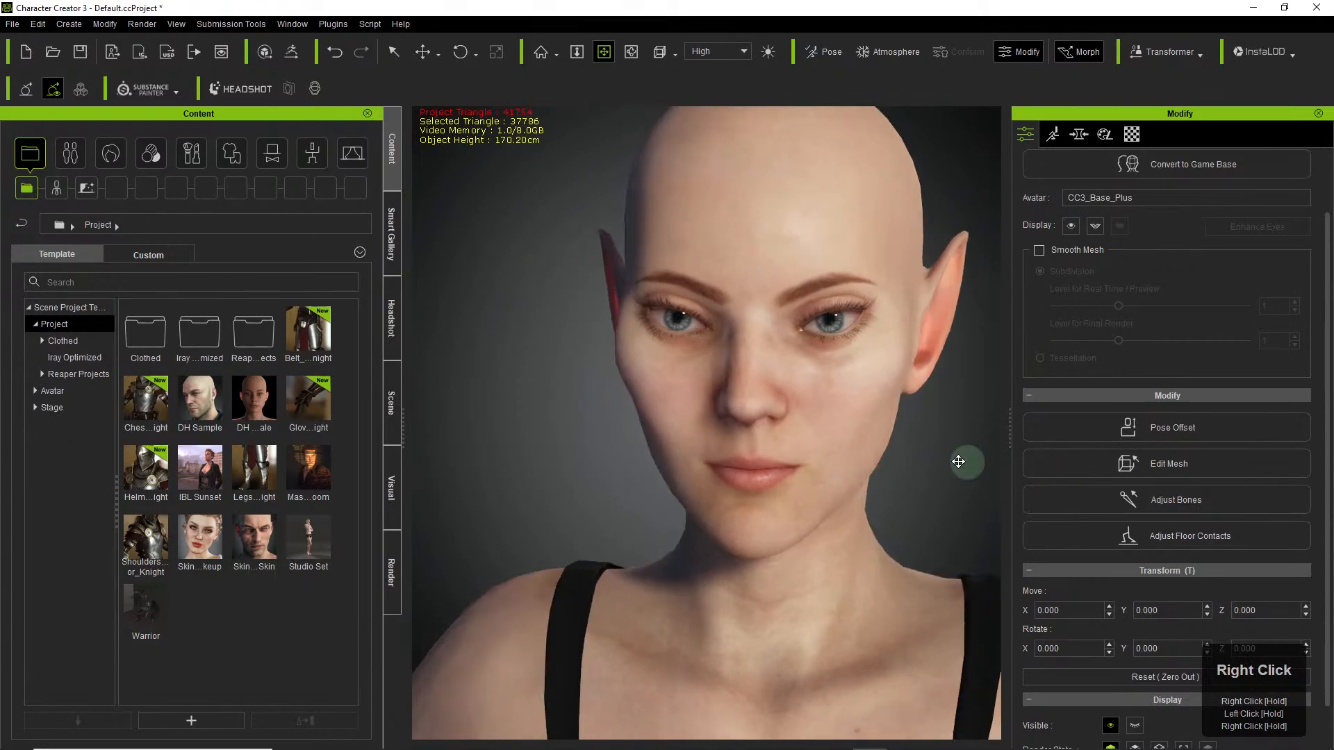
# Frame the avatar's head and shoulders from the front and look through the Full Body avatar presets.
pyautogui.scroll(-2, 817, 410)
pyautogui.moveTo(817, 409); pyautogui.dragTo(756, 424)
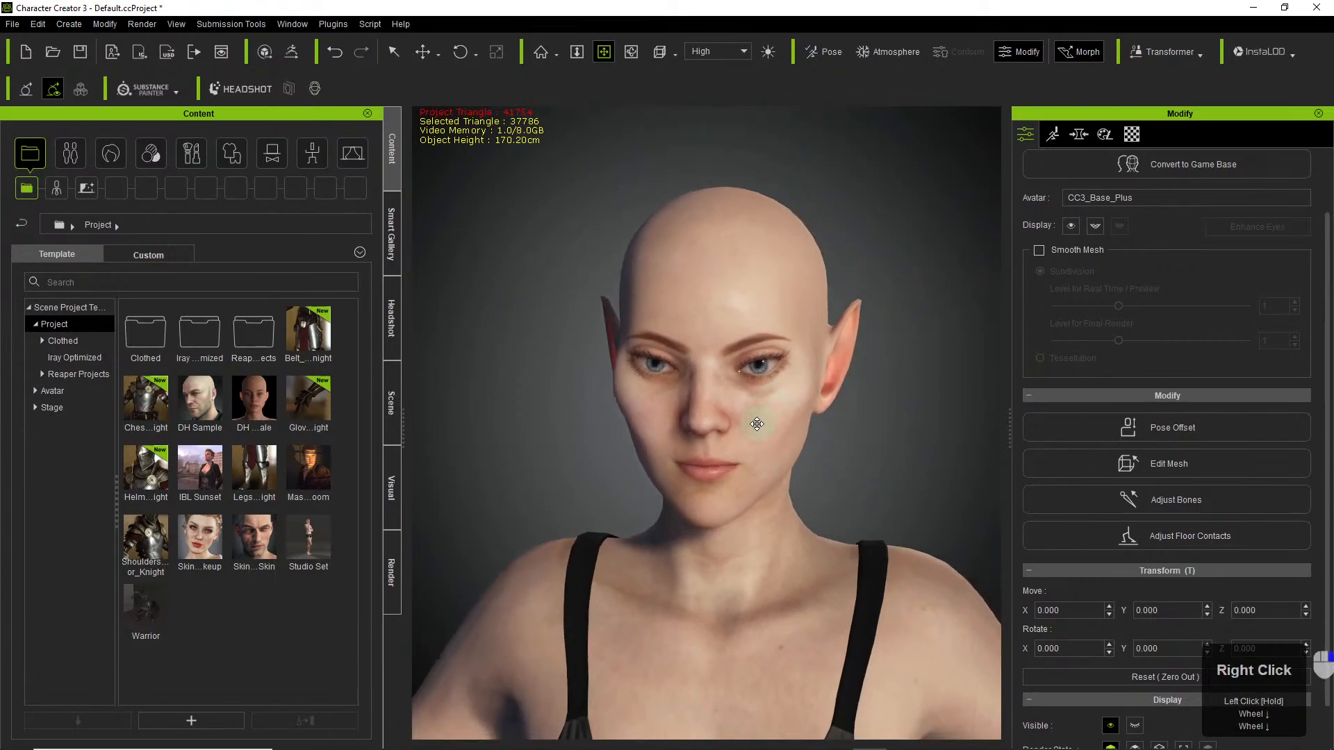
pyautogui.moveTo(756, 424); pyautogui.dragTo(804, 387, button='right')
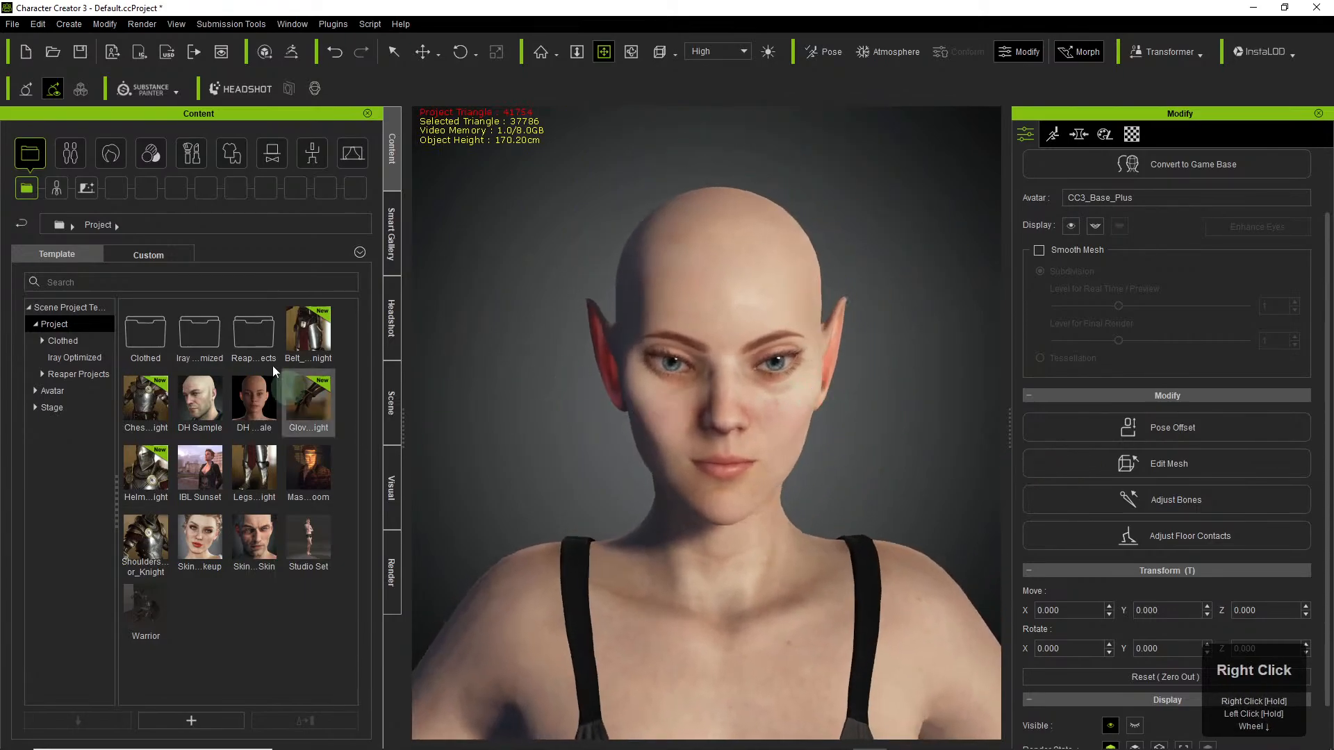
pyautogui.click(72, 153)
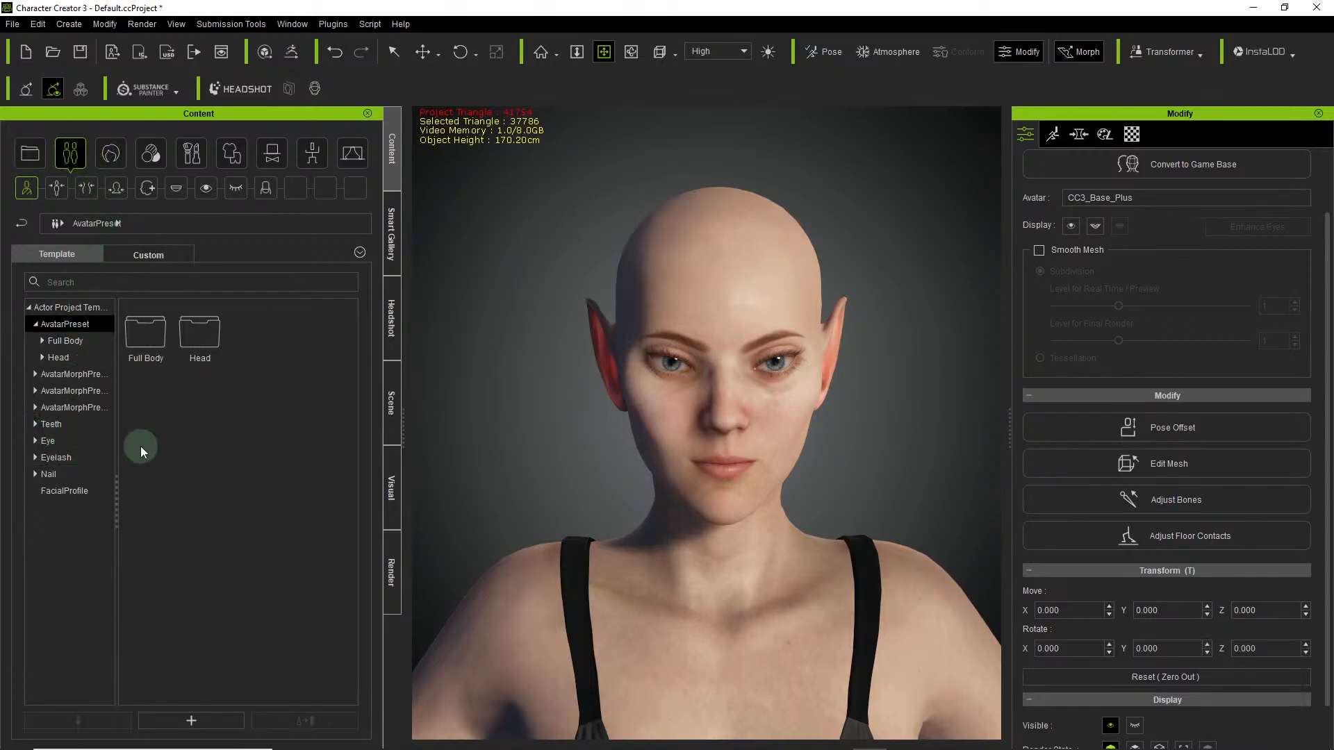
pyautogui.click(39, 341)
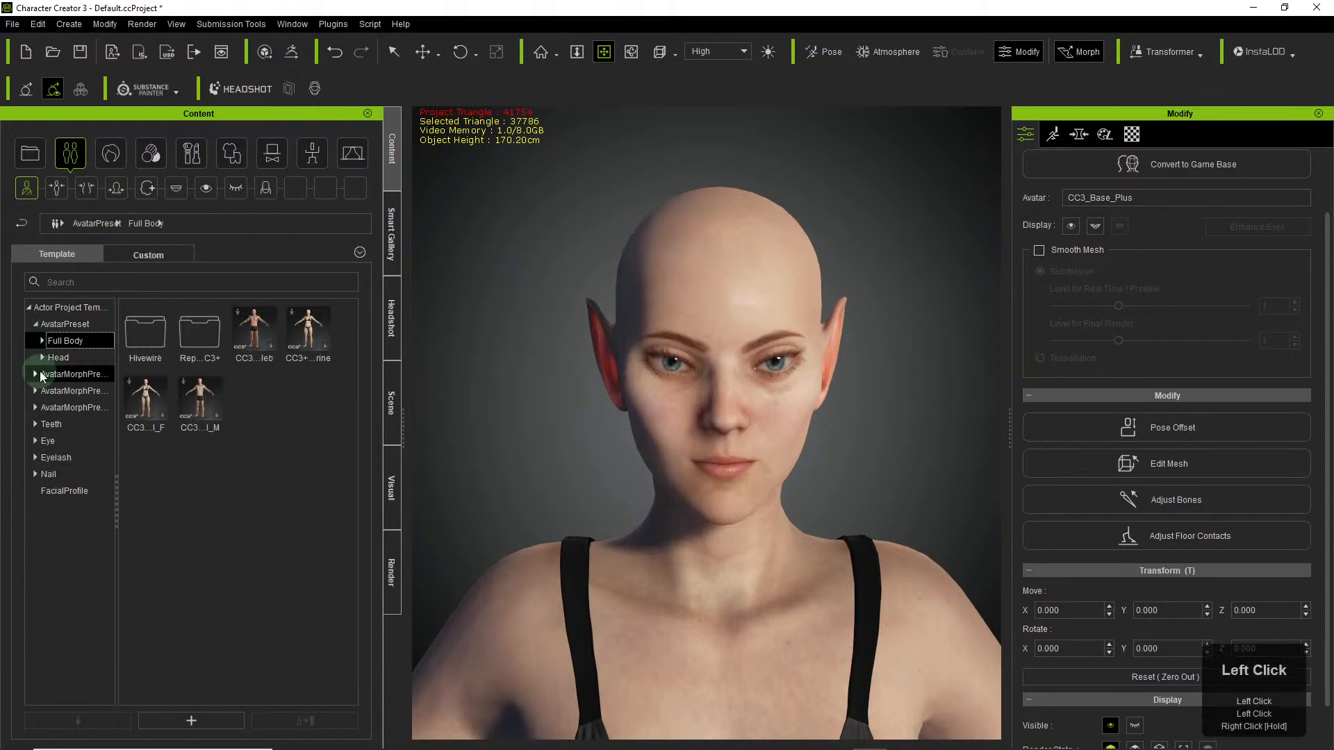
pyautogui.scroll(-3, 62, 403)
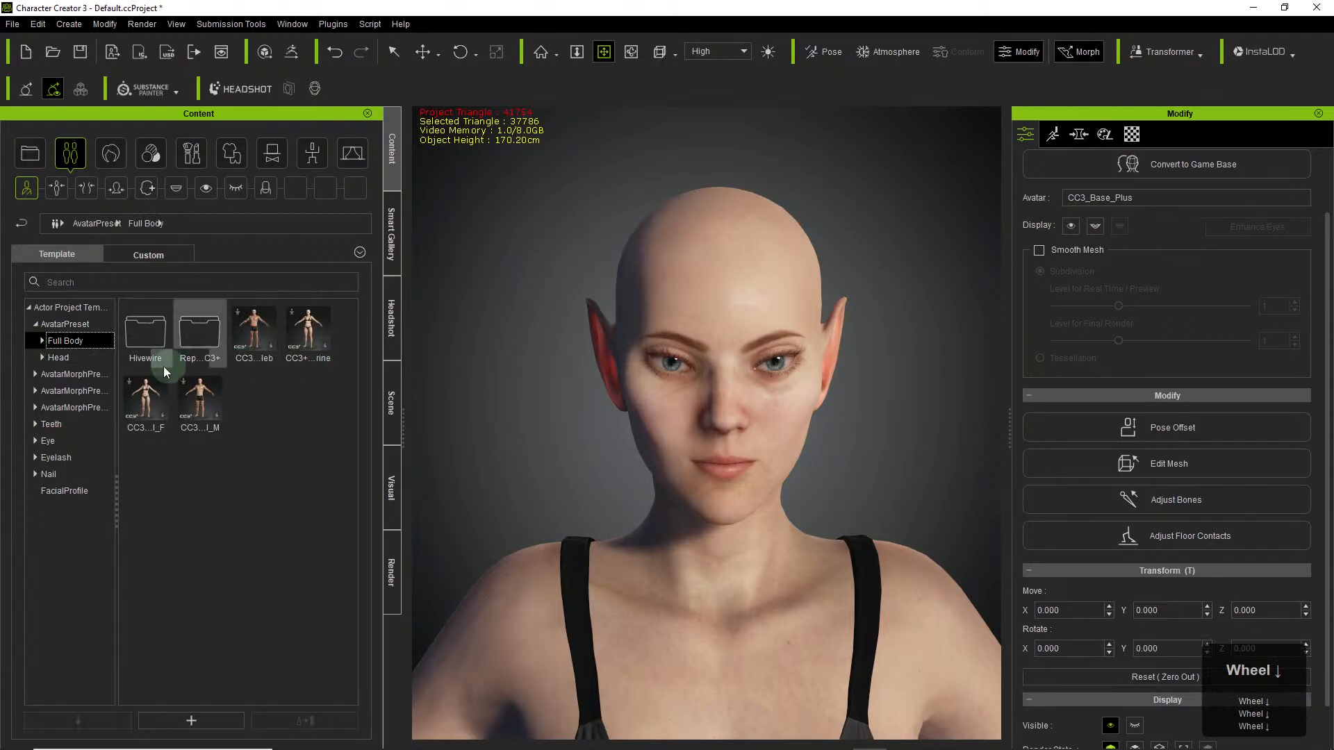
# Try the SkinGen head preset Female Old on the avatar with morphs, materials and head color to body, and undo it.
pyautogui.click(43, 361)
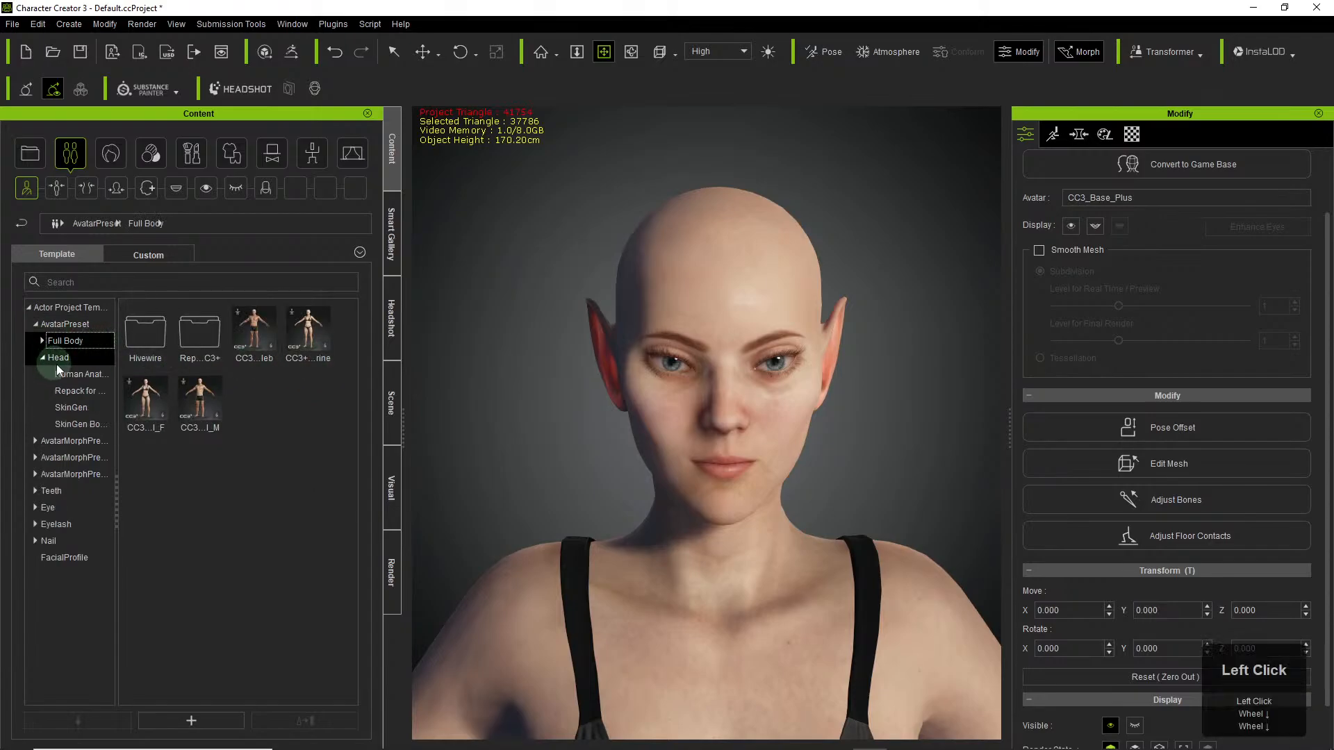
pyautogui.click(73, 377)
pyautogui.click(68, 407)
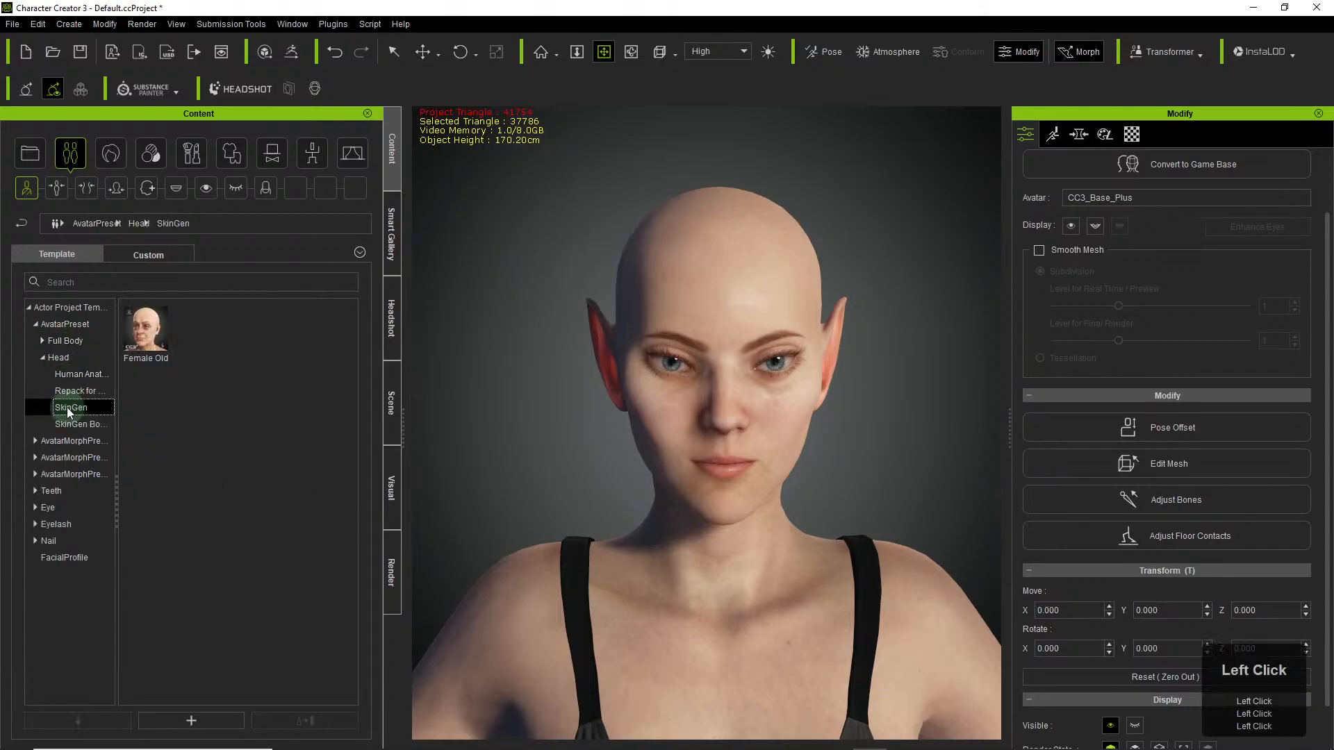
pyautogui.doubleClick(154, 334)
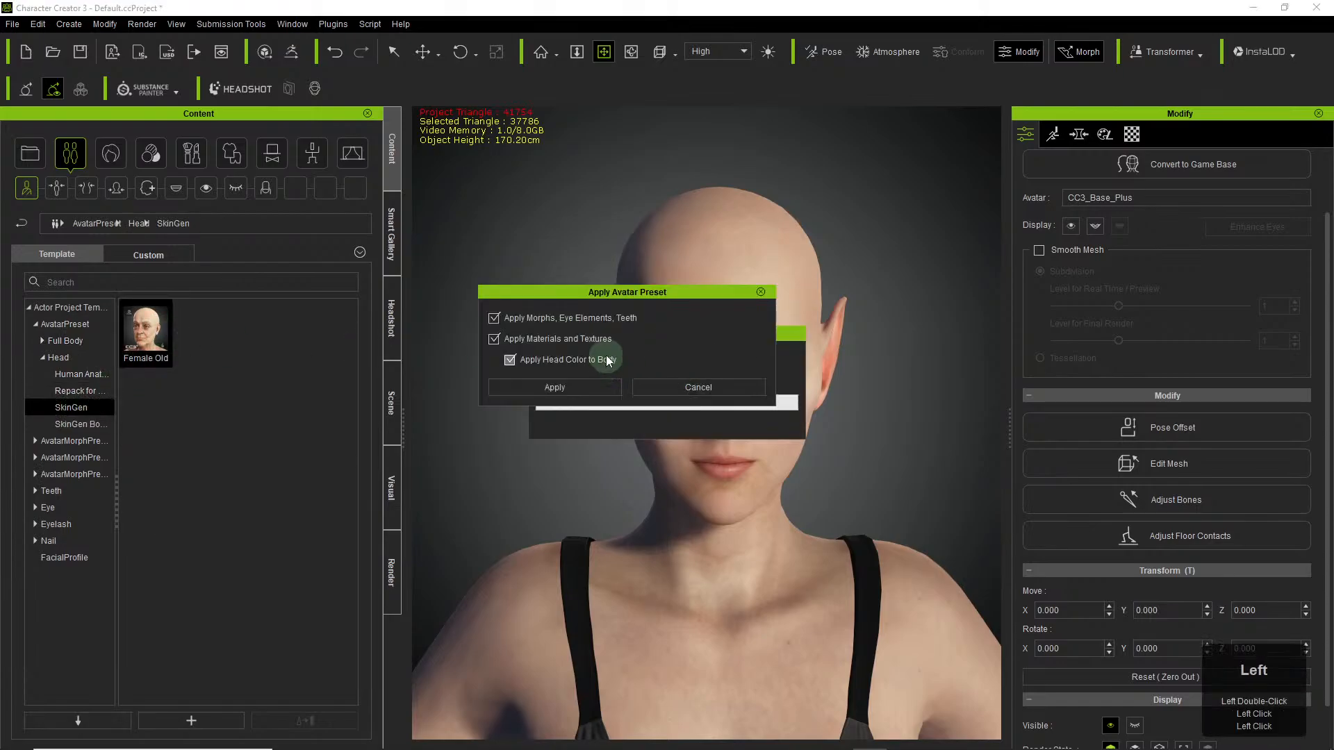
pyautogui.click(586, 390)
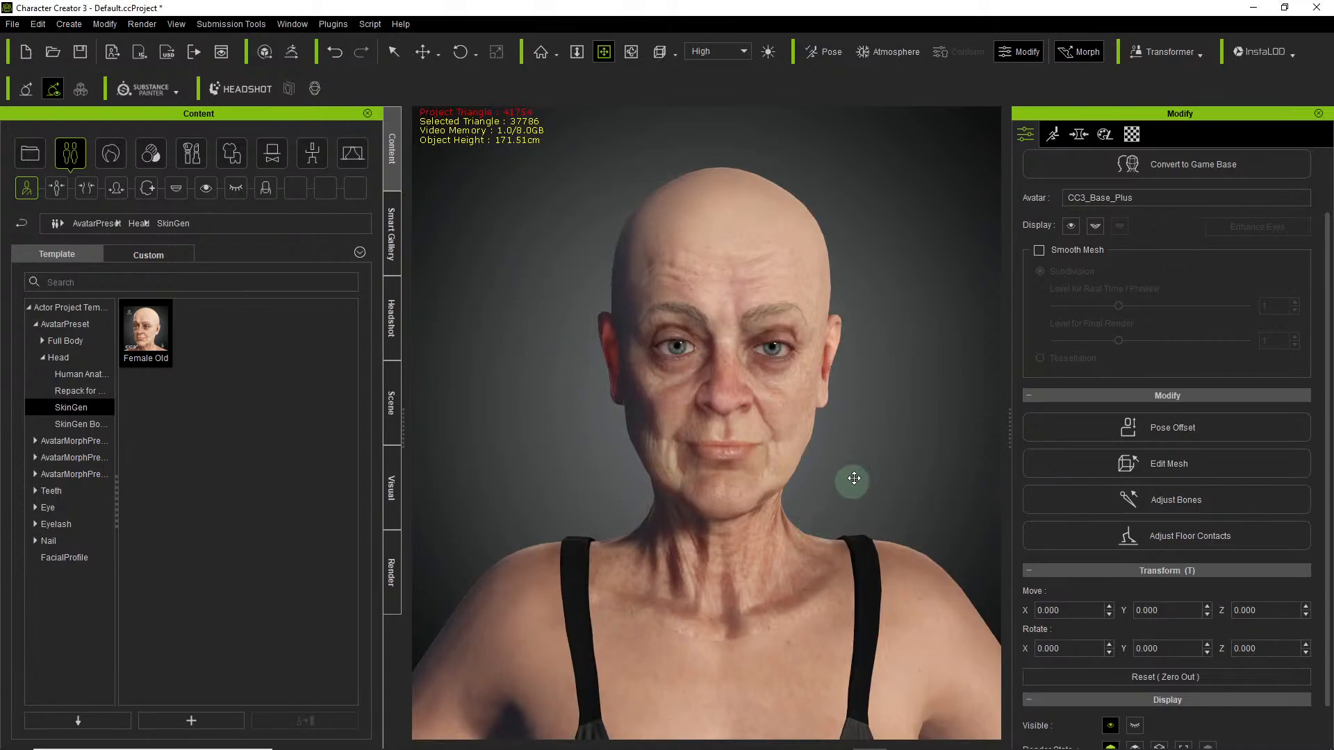
pyautogui.hotkey('ctrl', 'z')
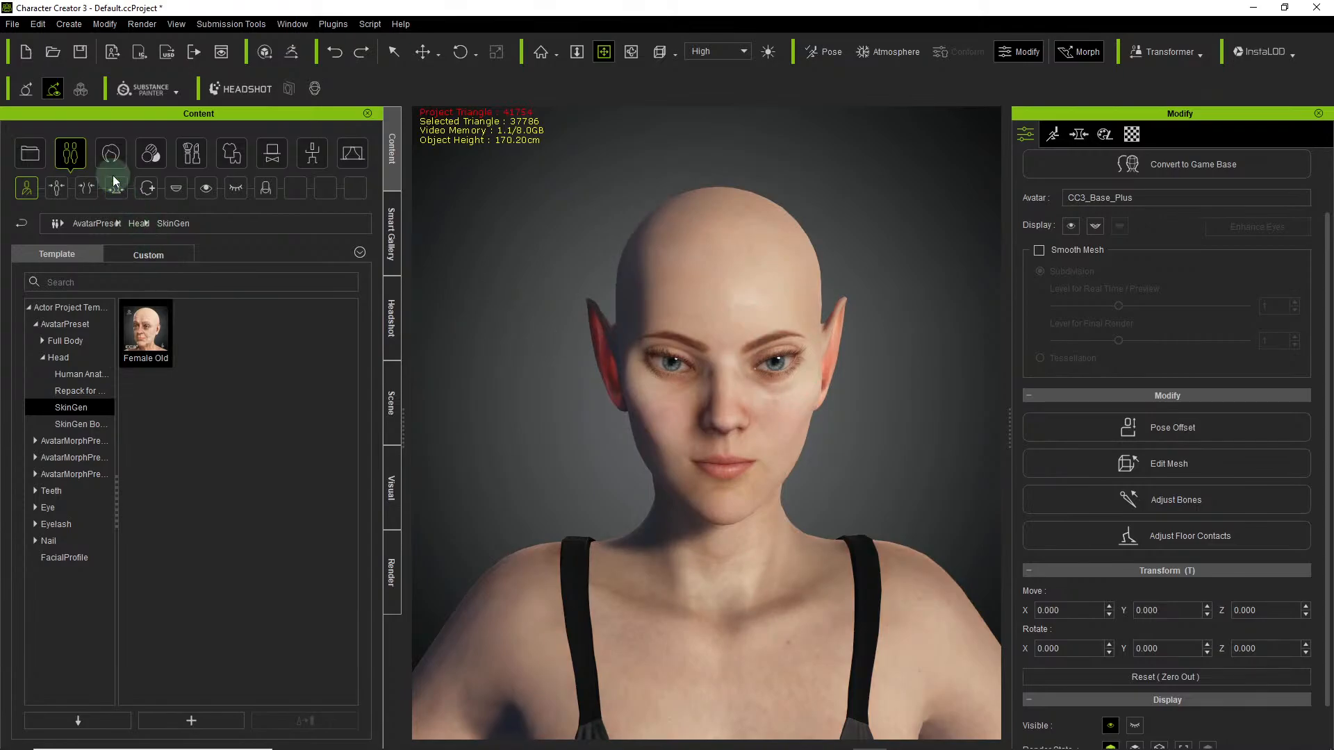
# Apply the Female Old skin base from Realistic Human Skin to the avatar's full body, nails and eyelashes.
pyautogui.click(187, 155)
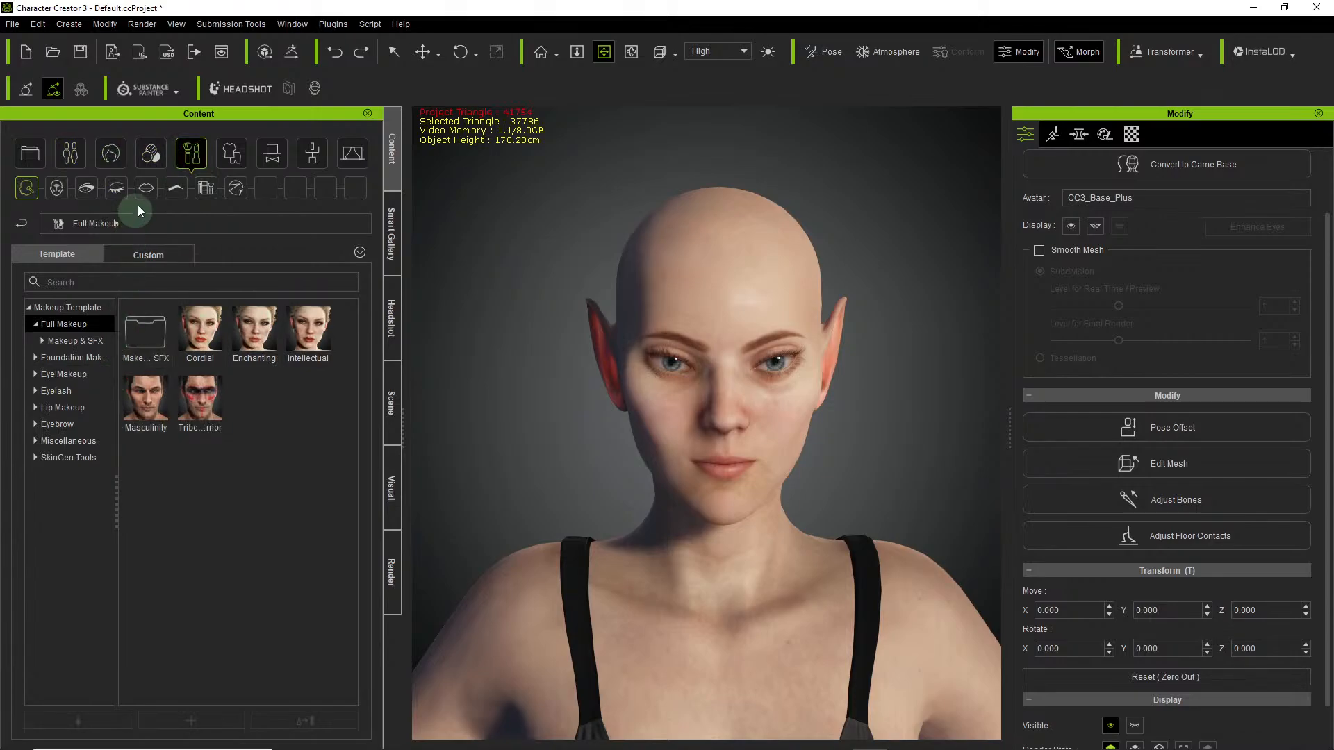
pyautogui.click(146, 155)
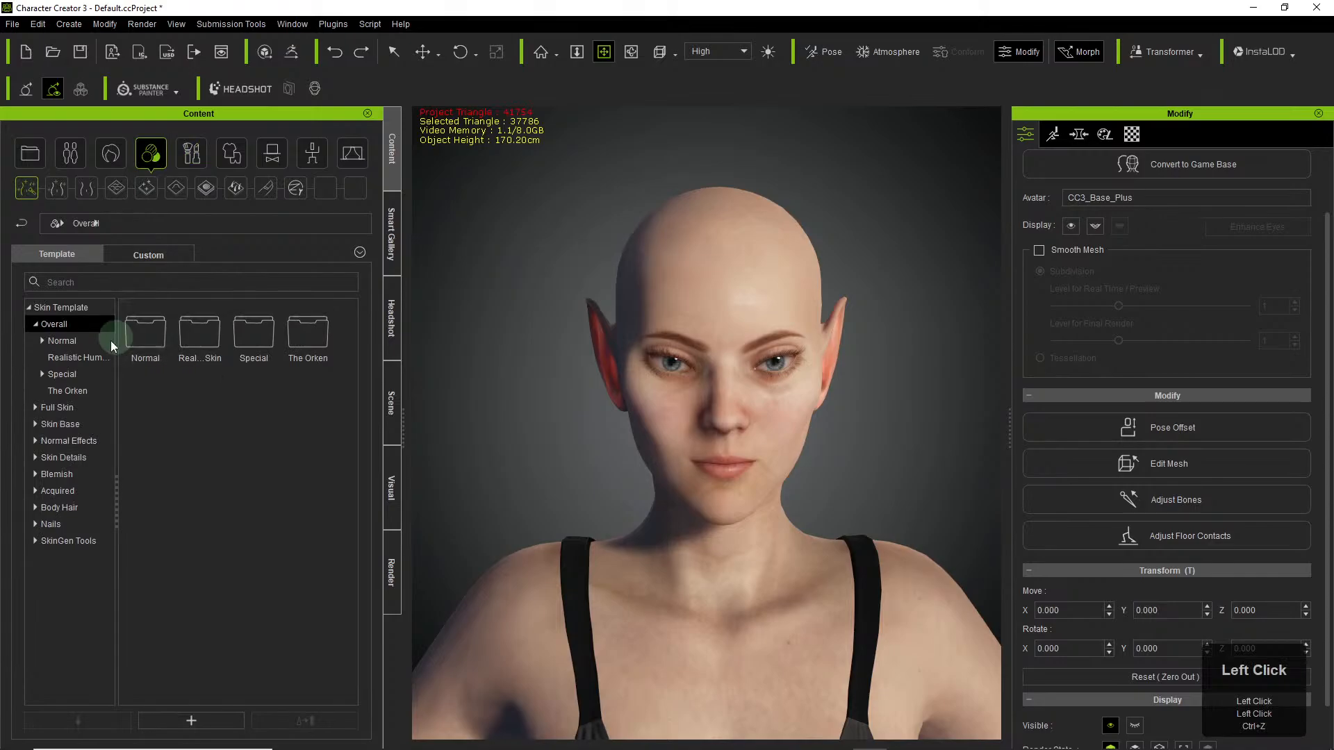
pyautogui.click(36, 424)
pyautogui.click(72, 439)
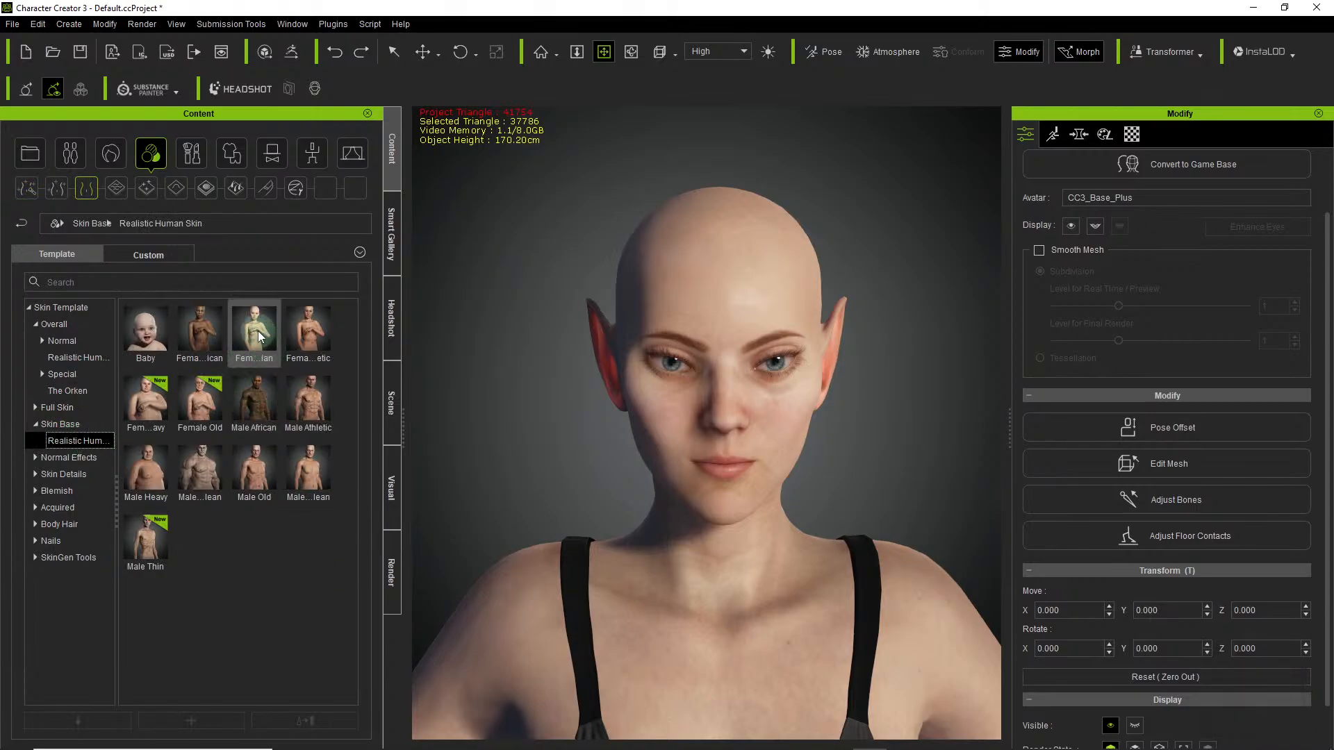
pyautogui.moveTo(268, 342)
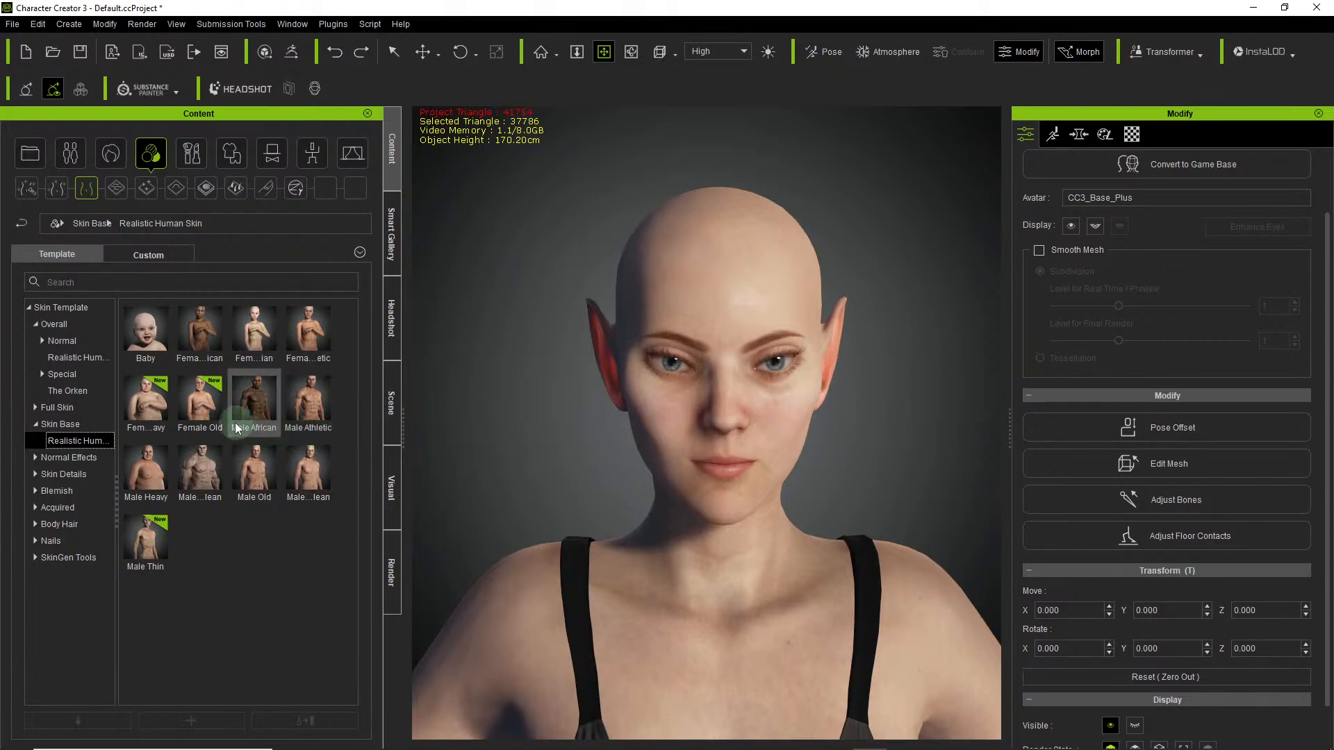
pyautogui.moveTo(287, 424)
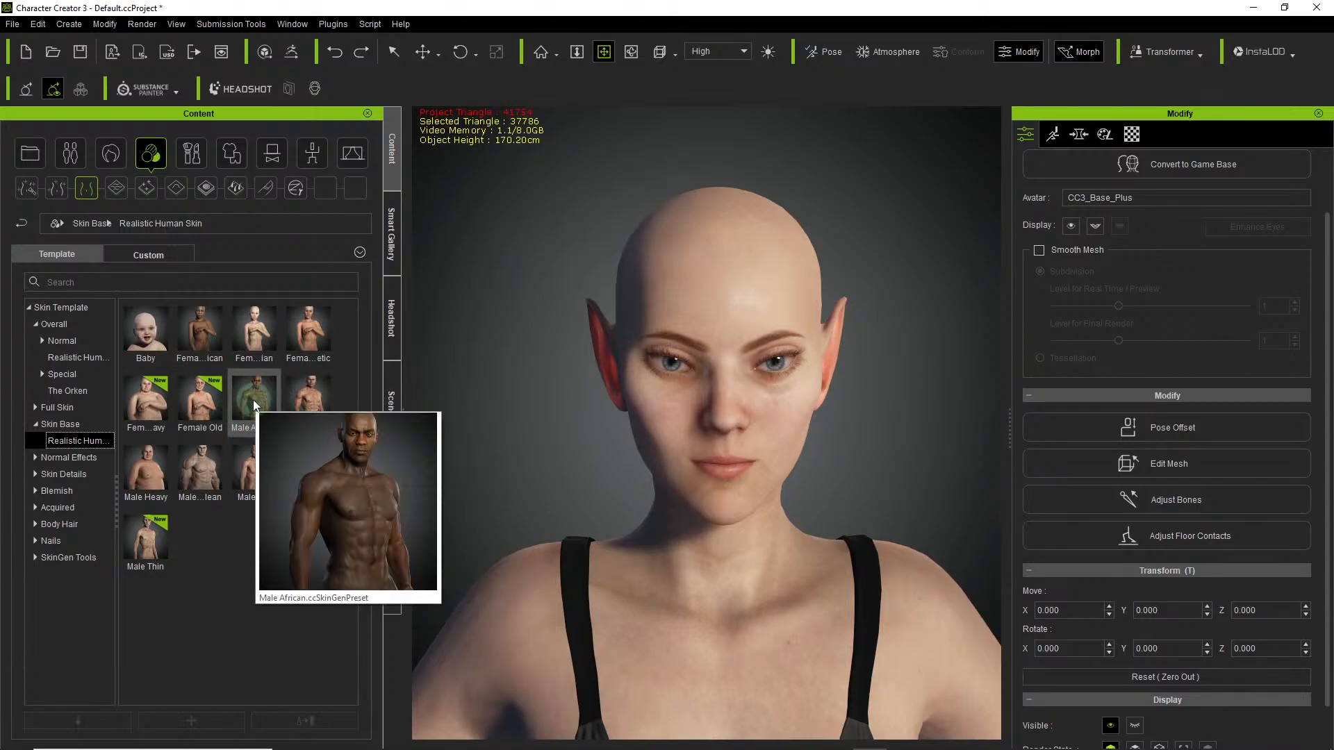
pyautogui.moveTo(227, 399)
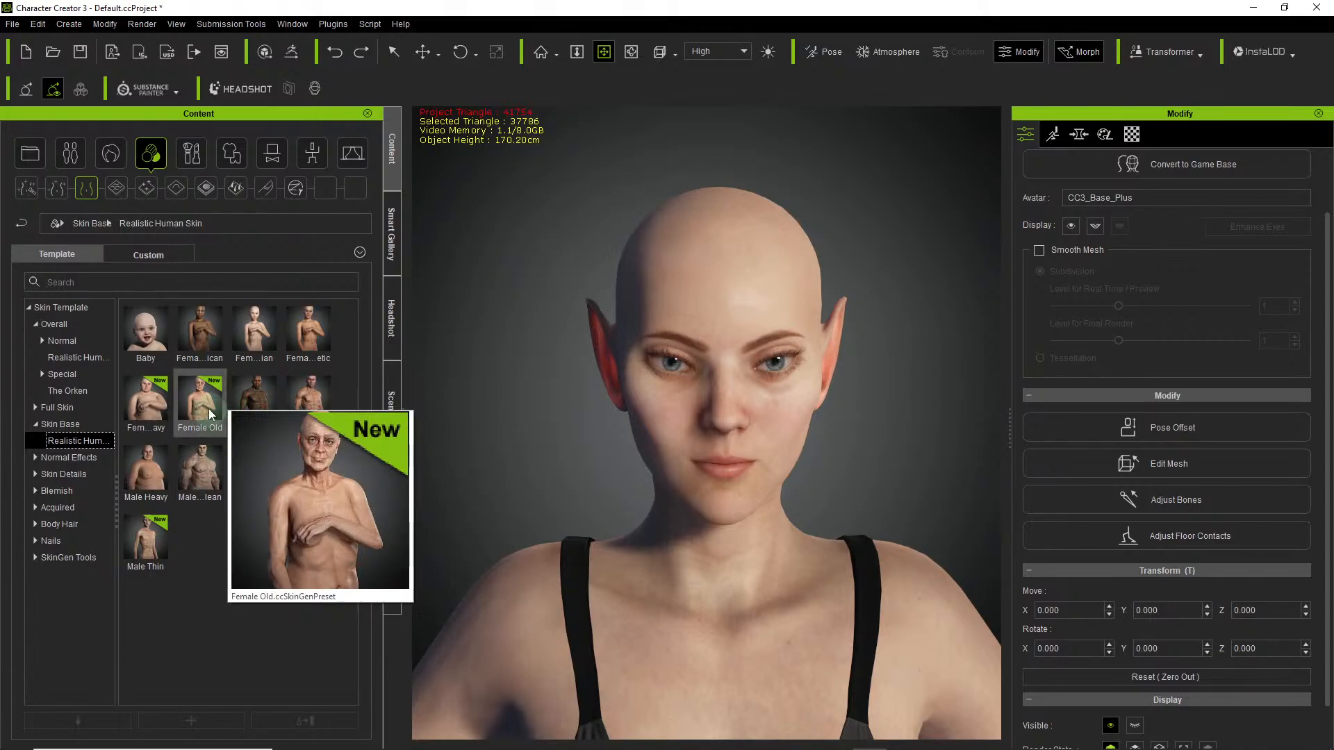
pyautogui.doubleClick(206, 408)
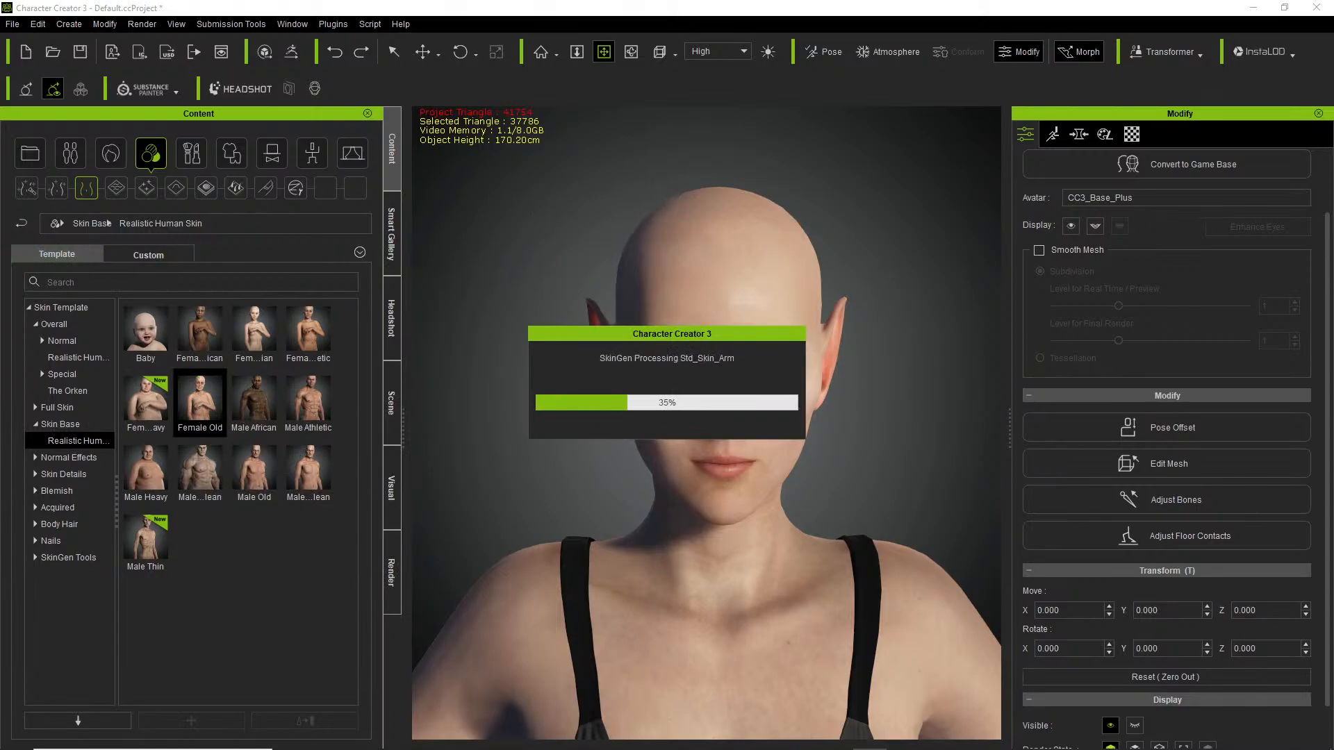
pyautogui.scroll(3, 706, 423)
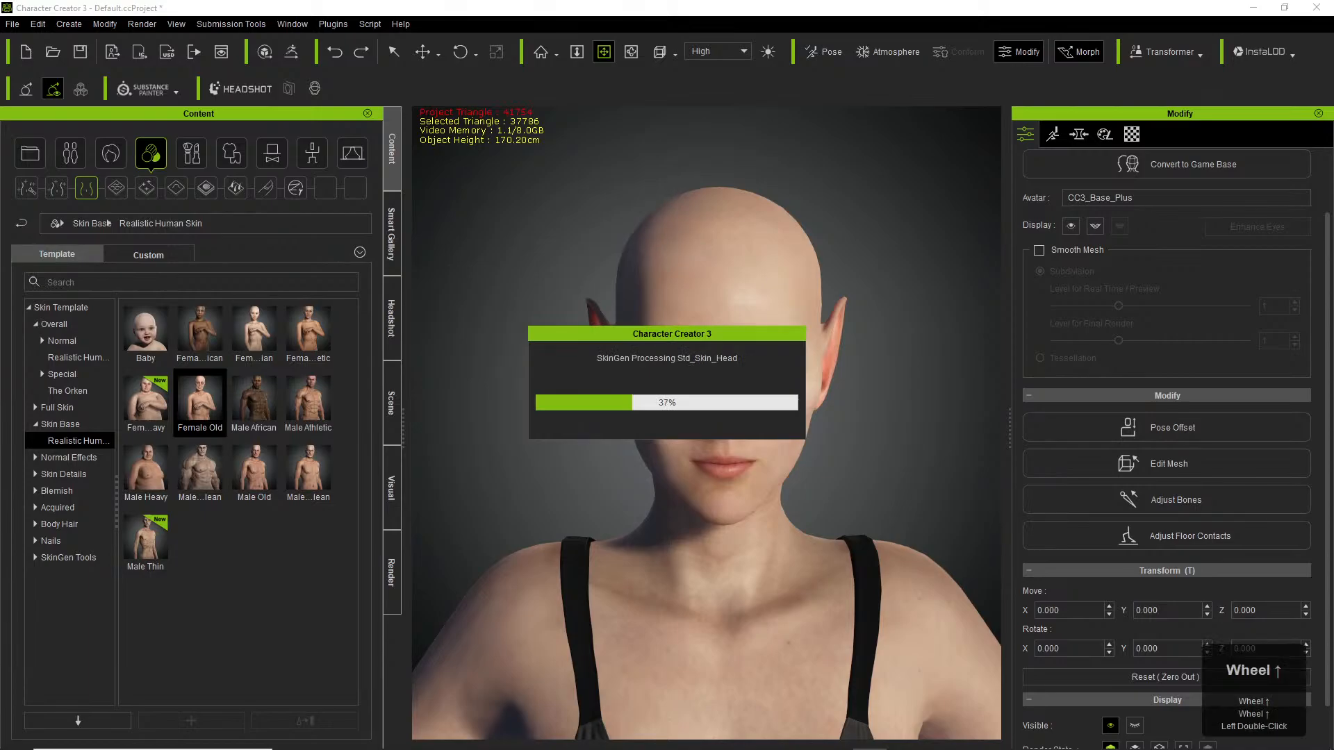
pyautogui.scroll(-2, 707, 422)
pyautogui.scroll(1, 707, 423)
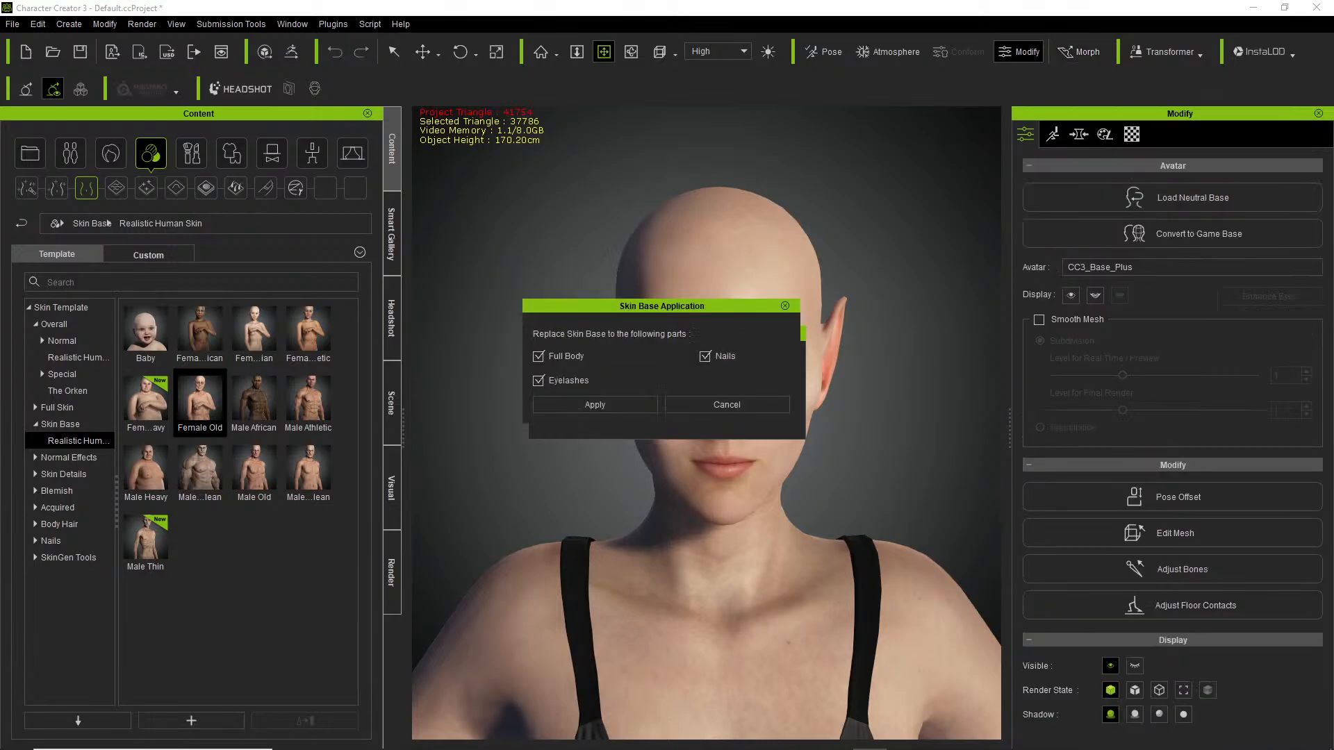
pyautogui.click(595, 405)
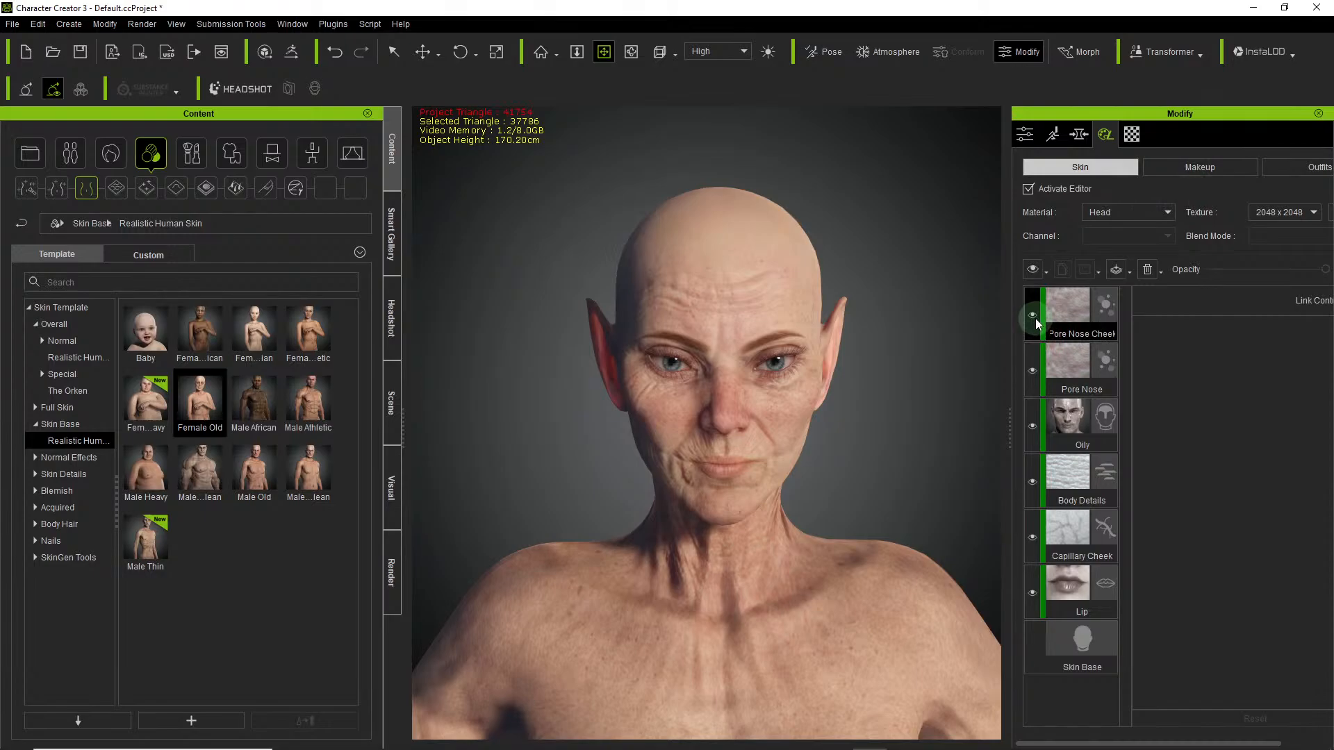
# Look through the content packs in the Smart Gallery, narrowing them to the Skin category.
pyautogui.click(394, 237)
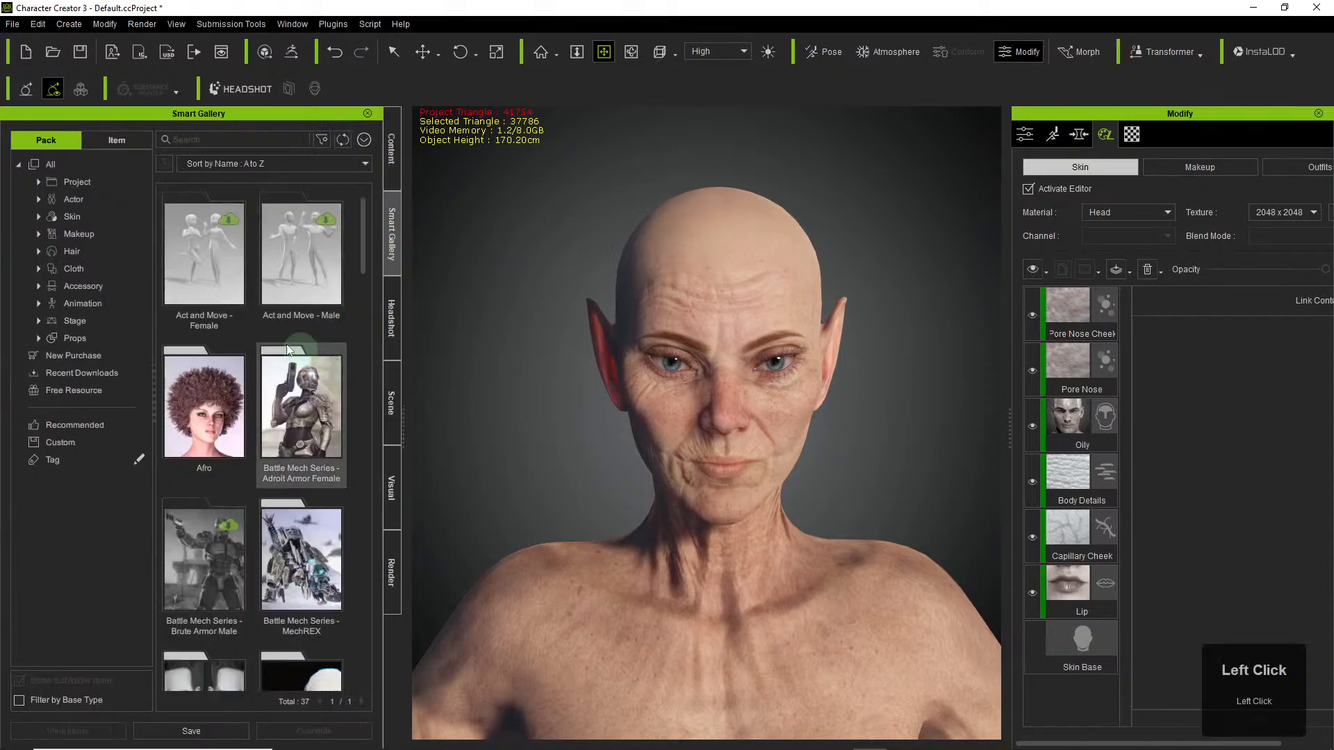
pyautogui.scroll(-3, 278, 337)
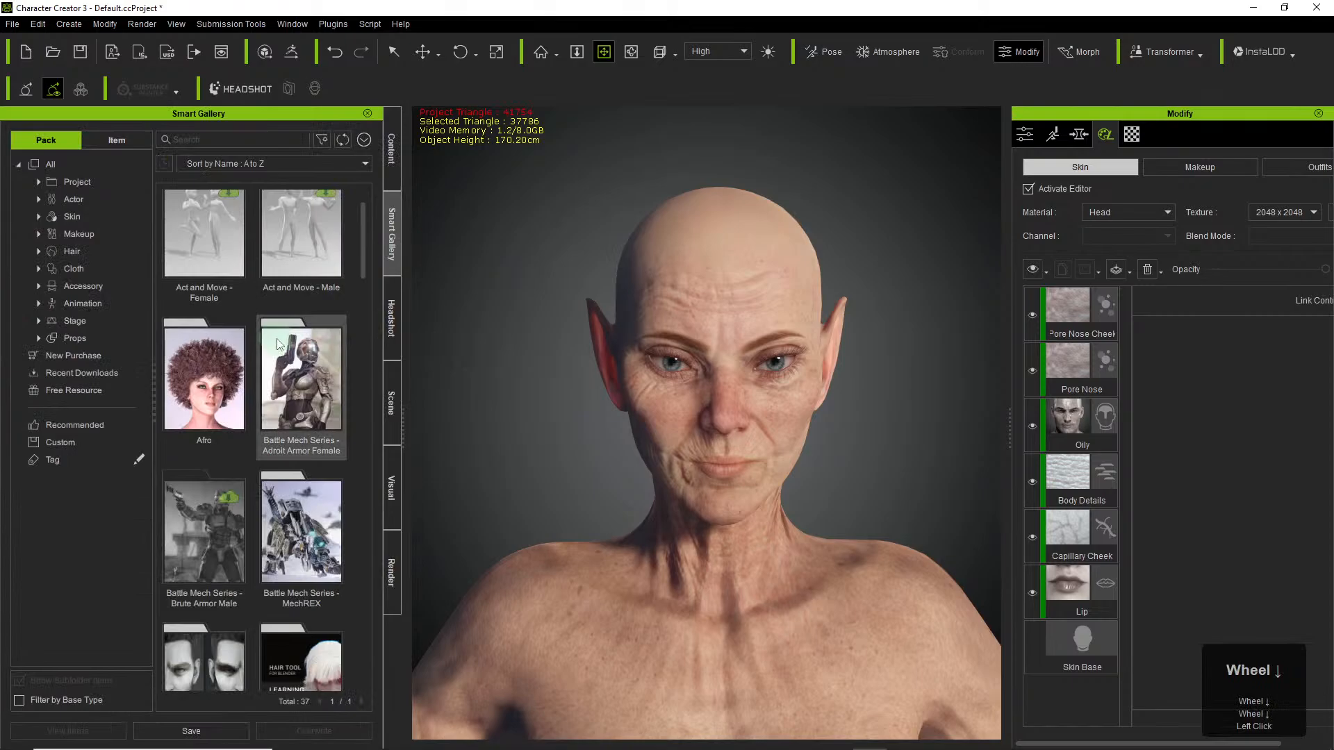
pyautogui.click(72, 217)
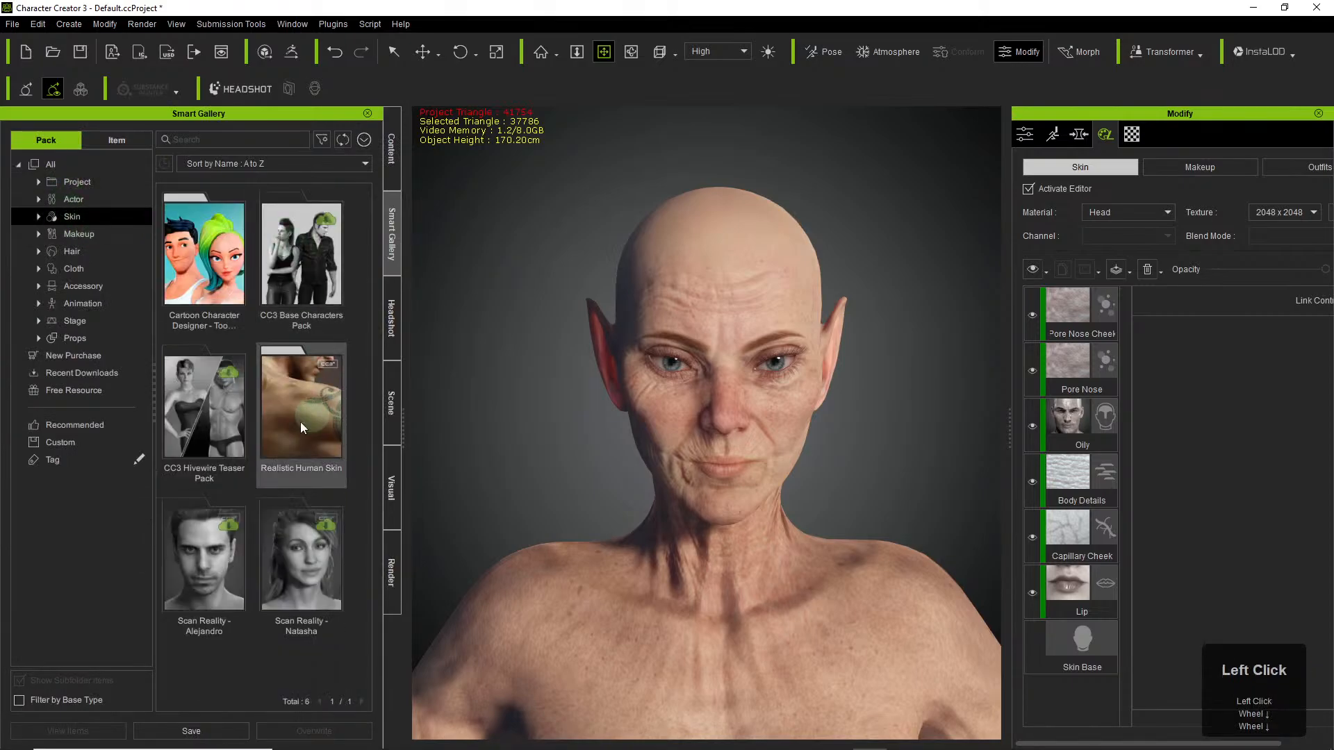
pyautogui.moveTo(285, 415); pyautogui.dragTo(722, 329)
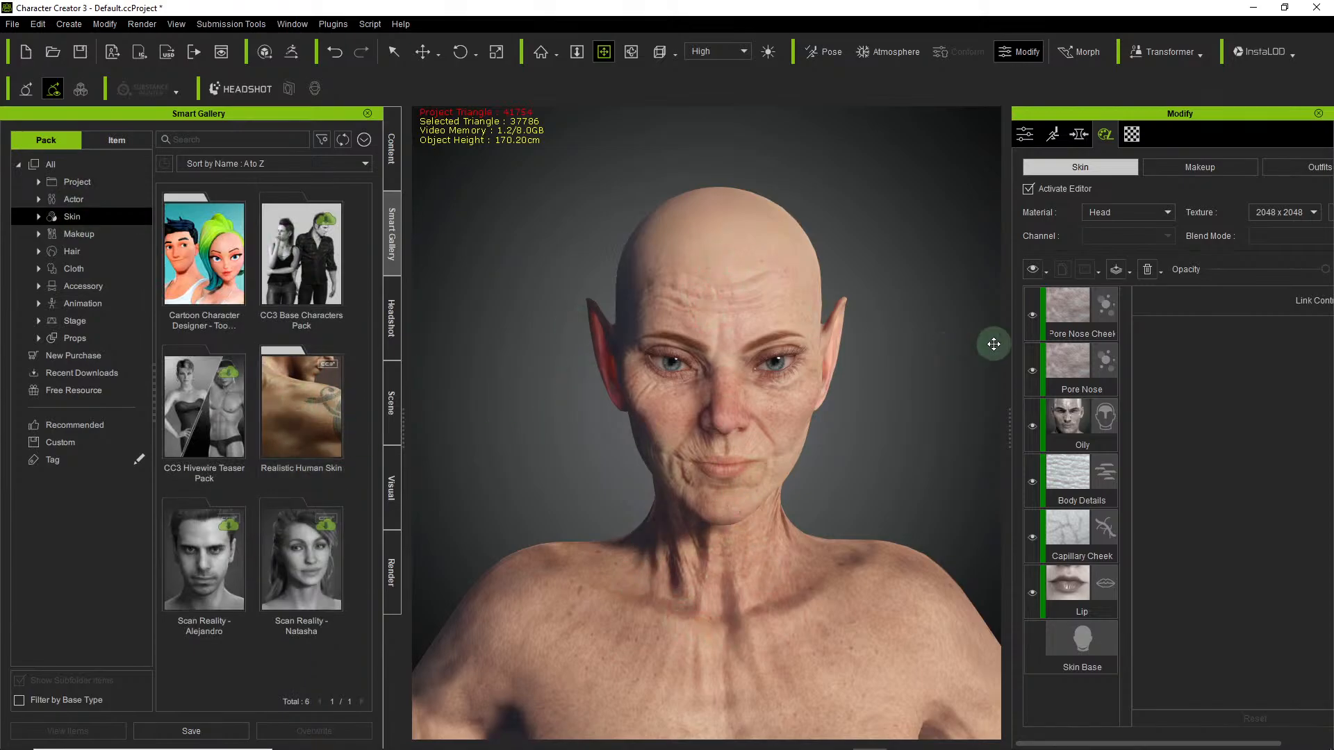
# Hide the head's skin layers one by one: Pore Nose Cheek, Pore Nose, Oily, Body Details, Capillary Cheek and Lip.
pyautogui.click(1041, 320)
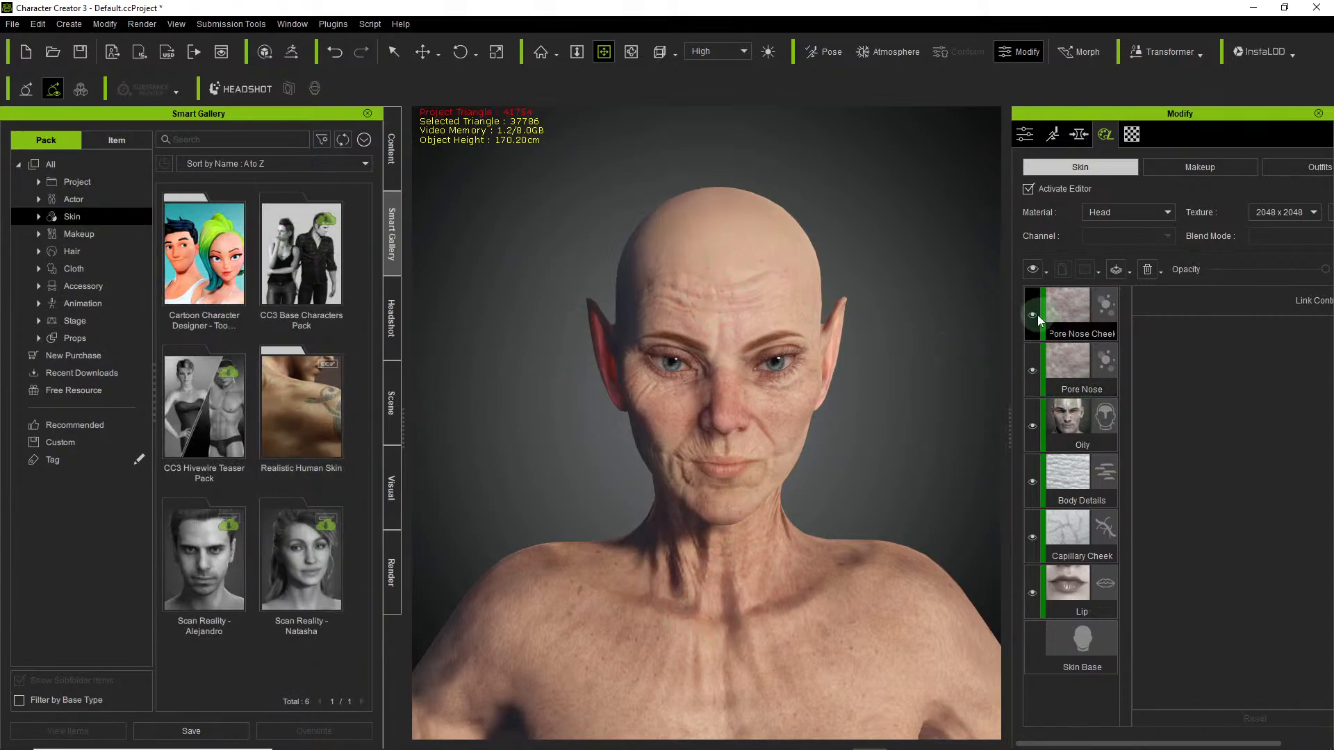
pyautogui.click(1033, 313)
pyautogui.click(1040, 357)
pyautogui.click(1038, 369)
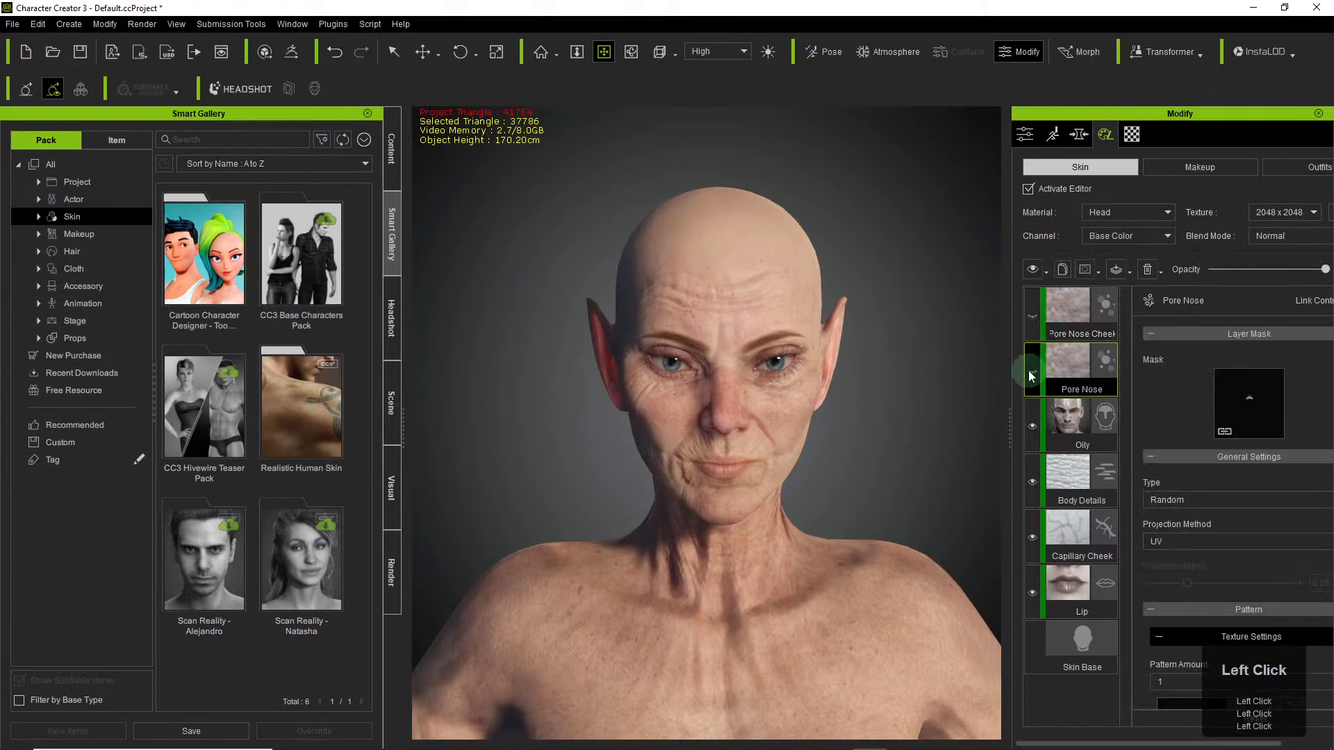
pyautogui.click(1031, 371)
pyautogui.click(1032, 428)
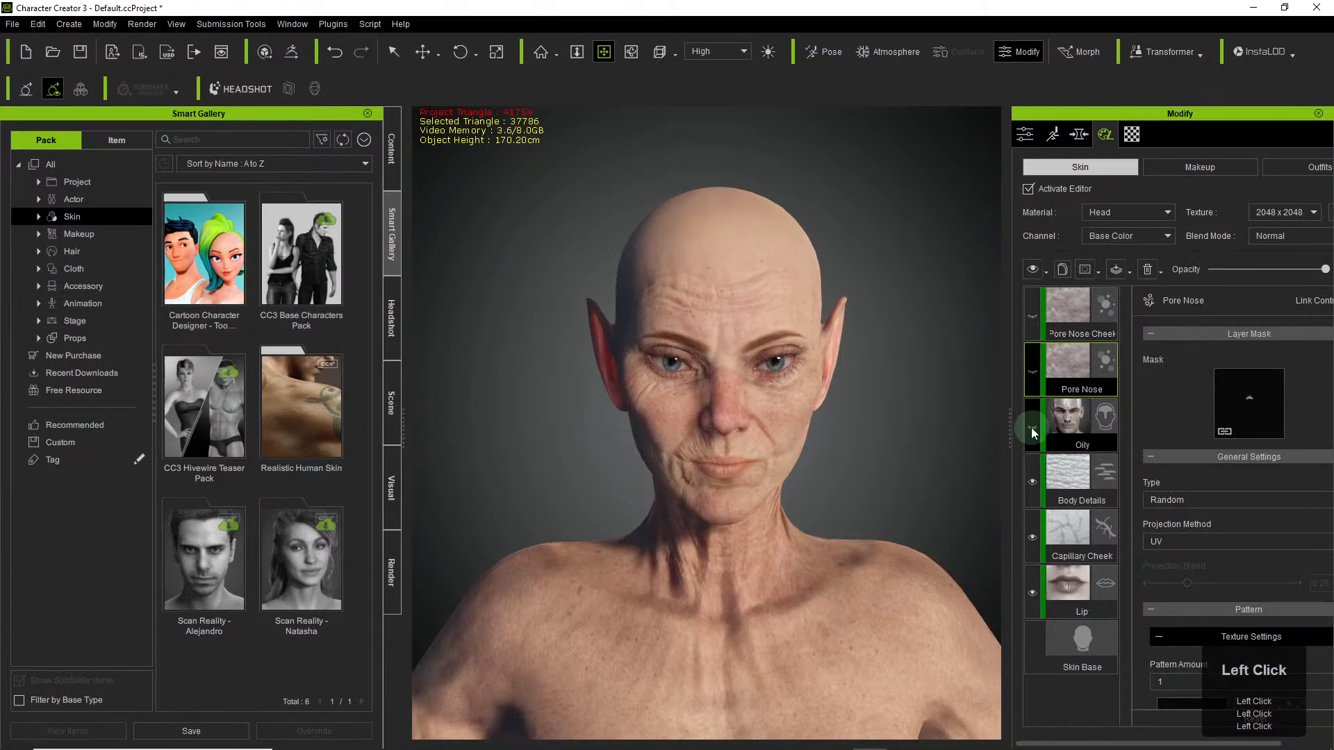
pyautogui.click(1032, 482)
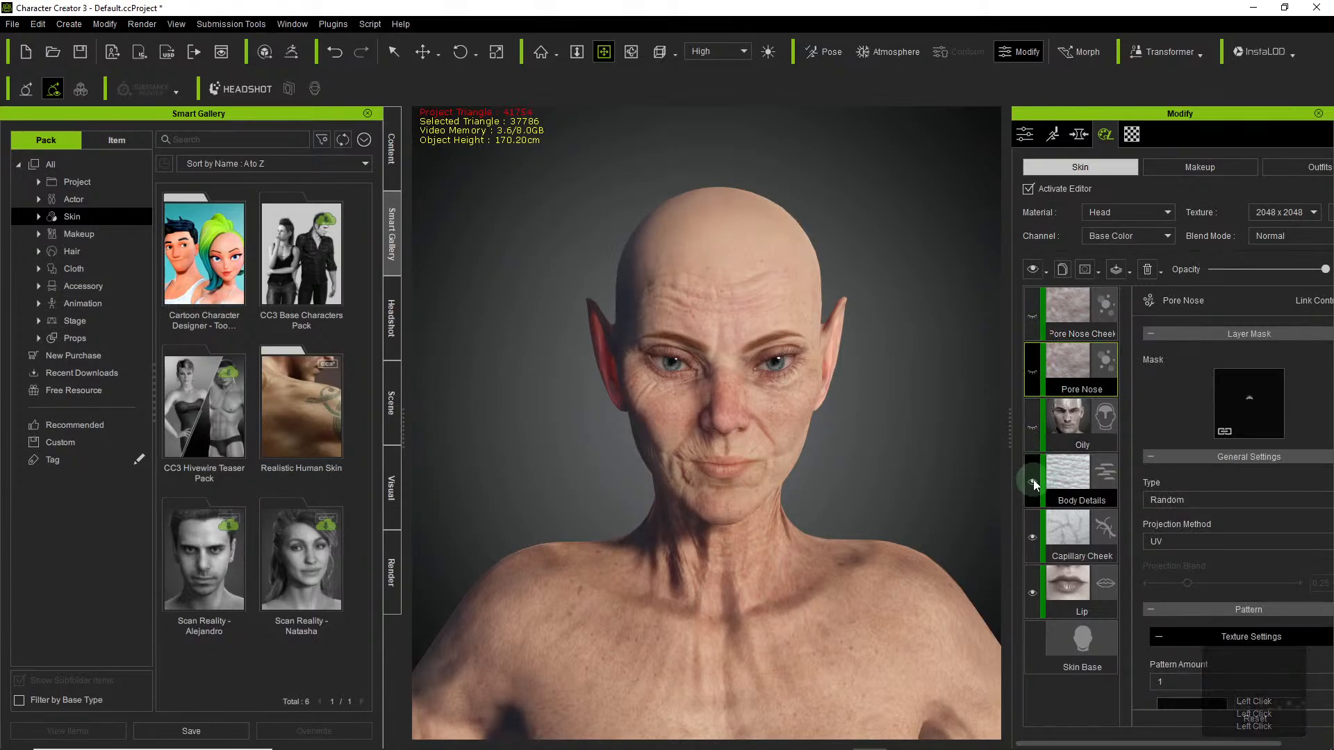
pyautogui.click(1032, 538)
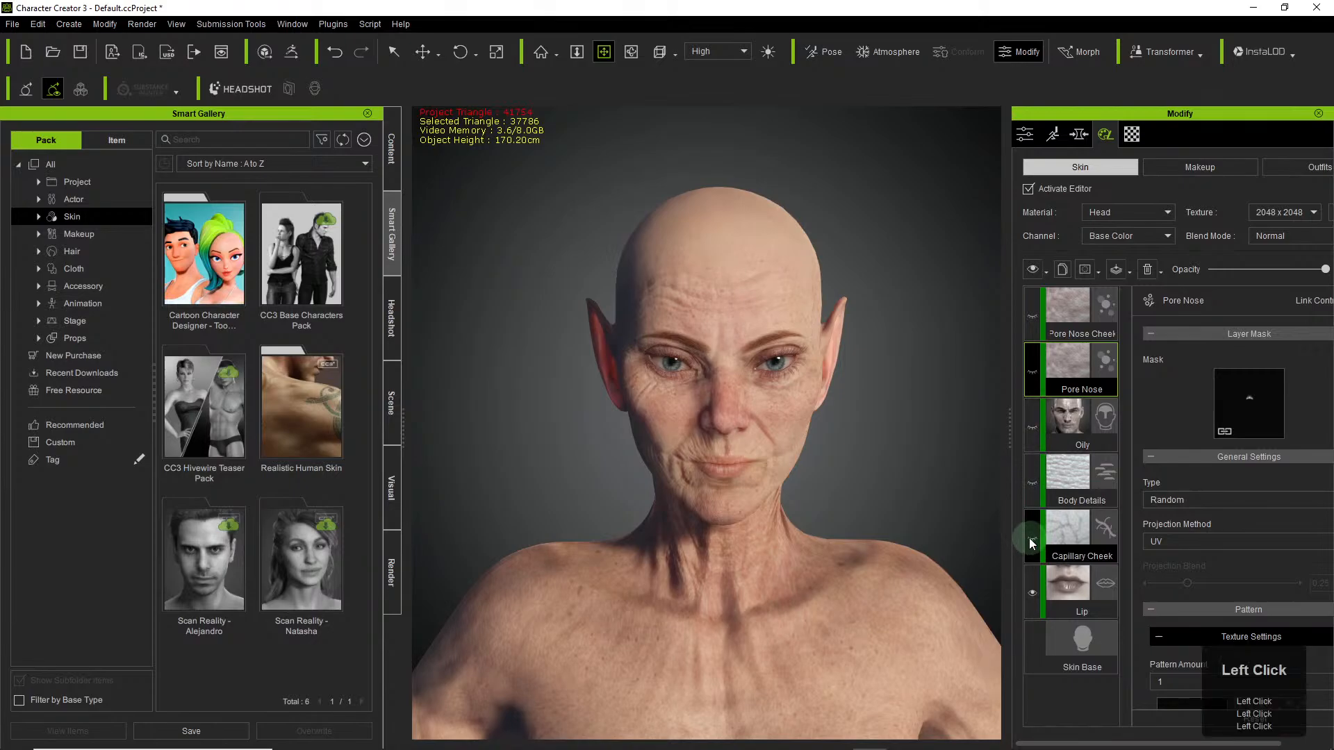
pyautogui.click(1033, 593)
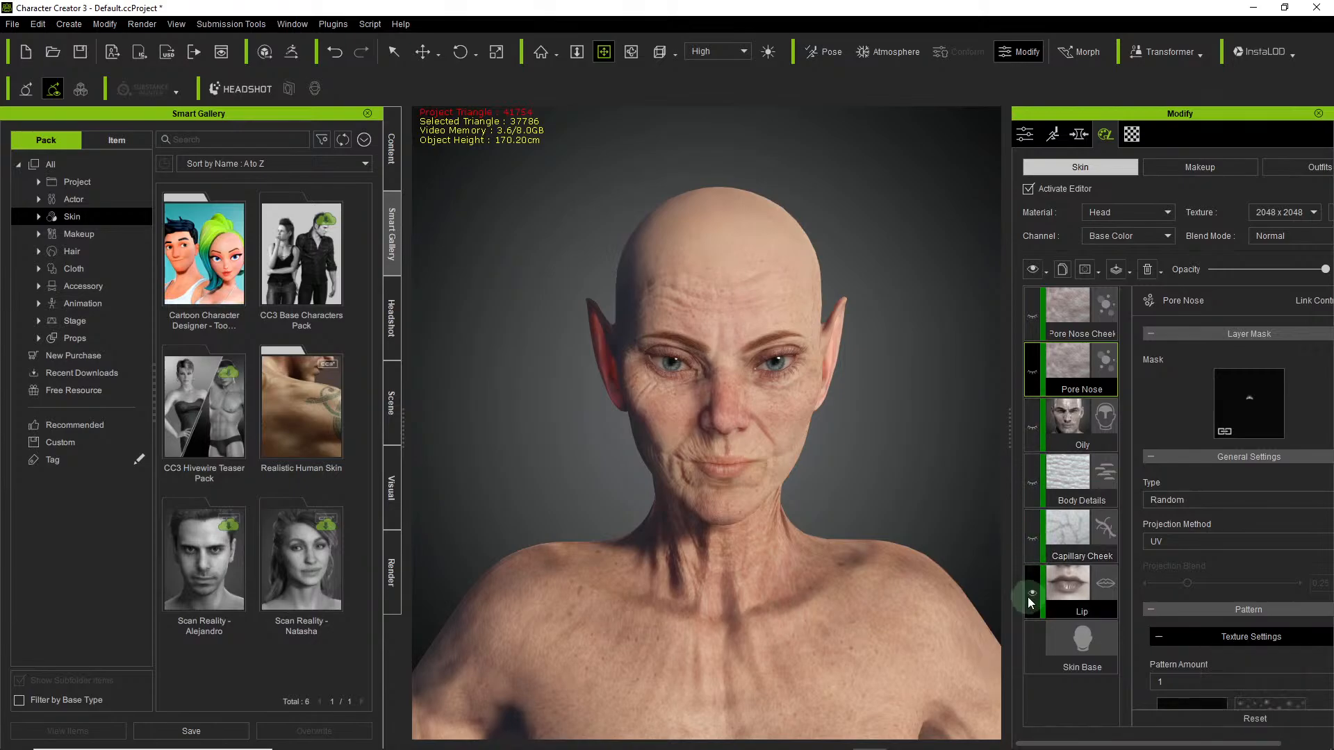
pyautogui.click(1033, 593)
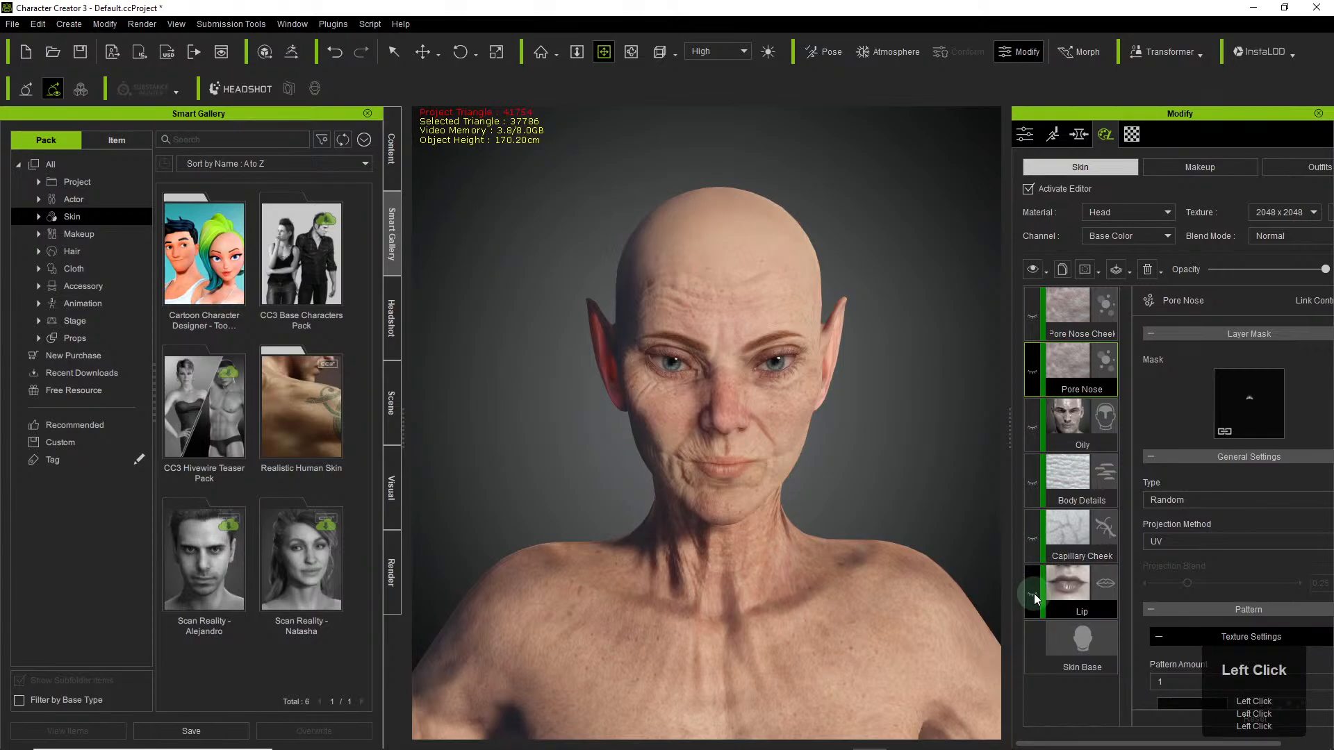
# Show all the hidden head skin layers again, from Lip back up to Pore Nose Cheek.
pyautogui.click(1040, 563)
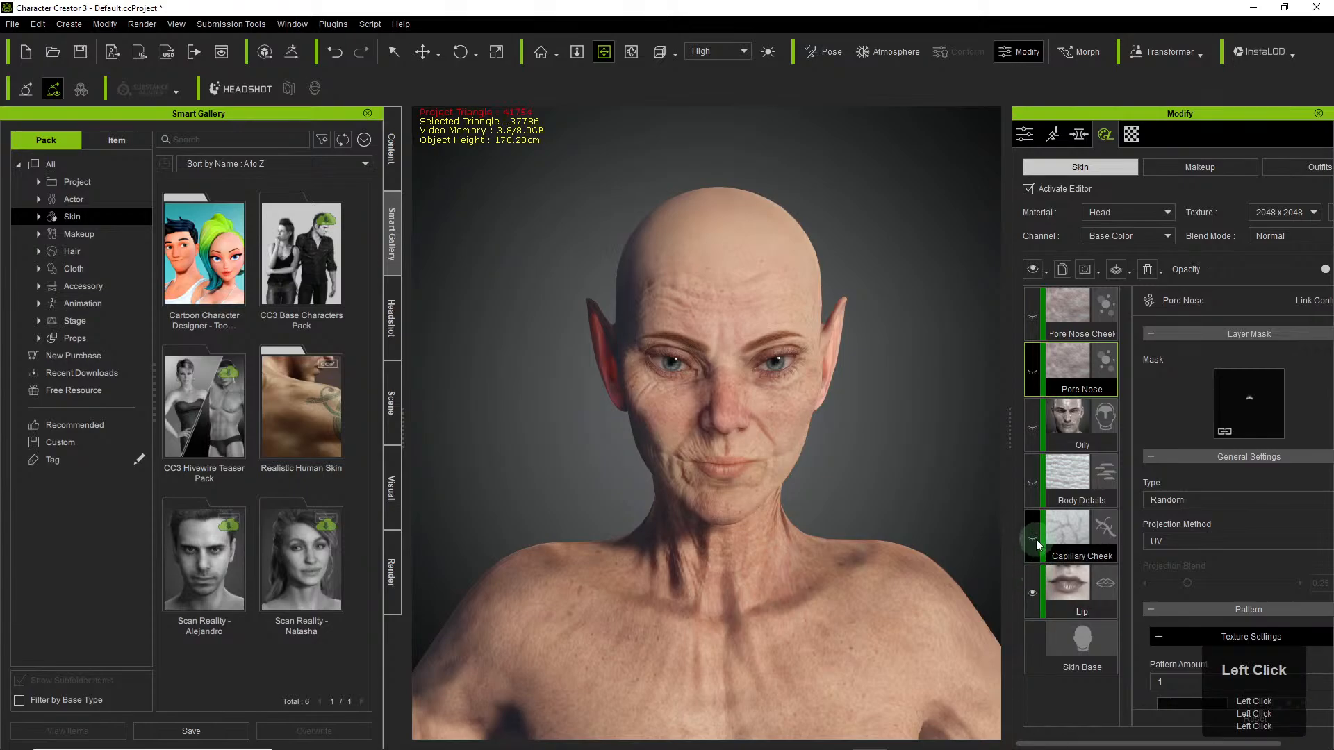
pyautogui.click(1034, 536)
pyautogui.click(1032, 480)
pyautogui.click(1033, 426)
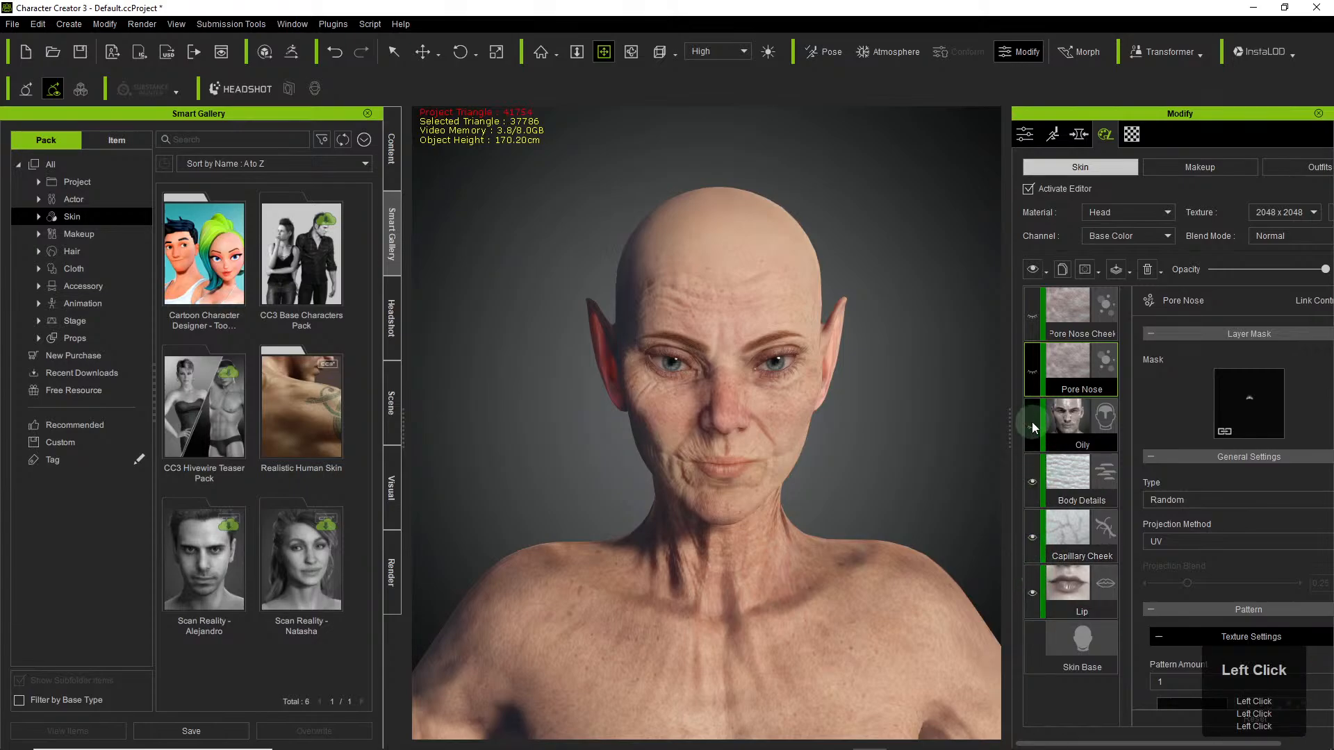
pyautogui.click(1033, 369)
pyautogui.click(1032, 315)
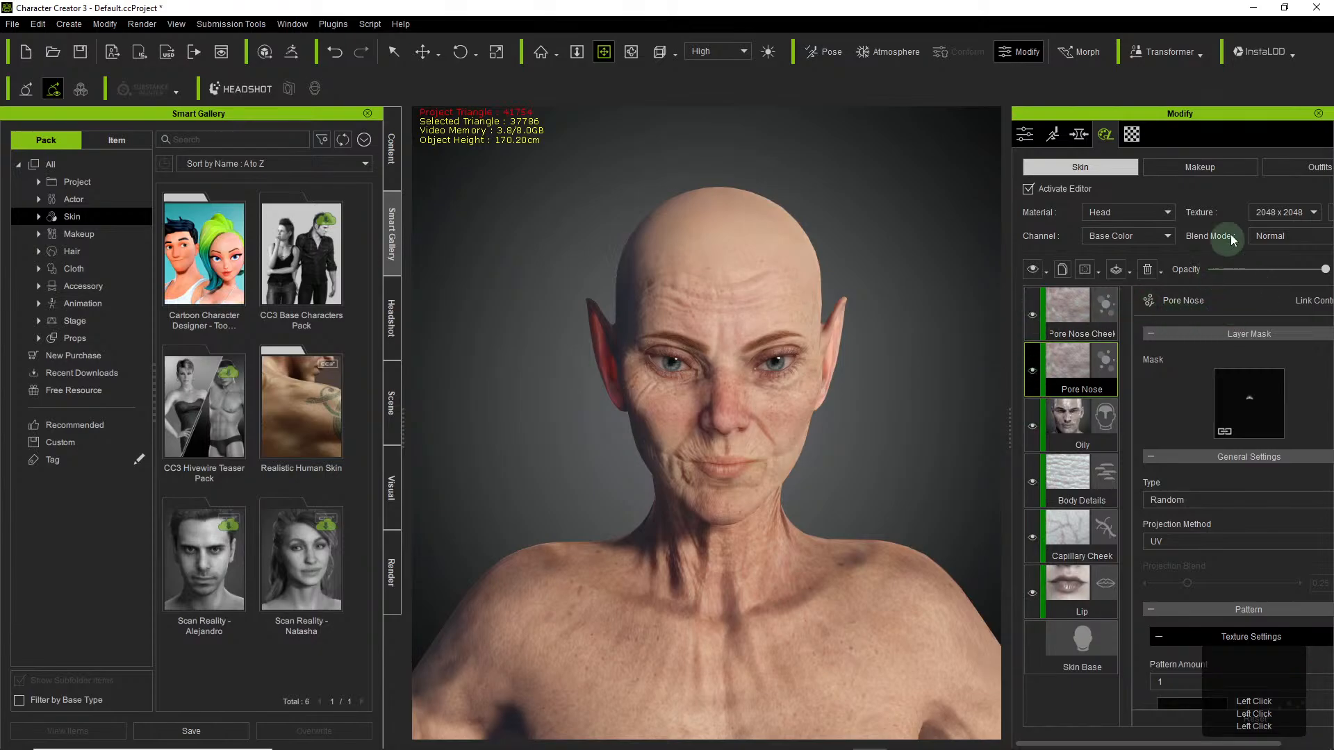
# Look through the Pore Nose layer's settings down to its pattern textures.
pyautogui.scroll(-4, 1169, 609)
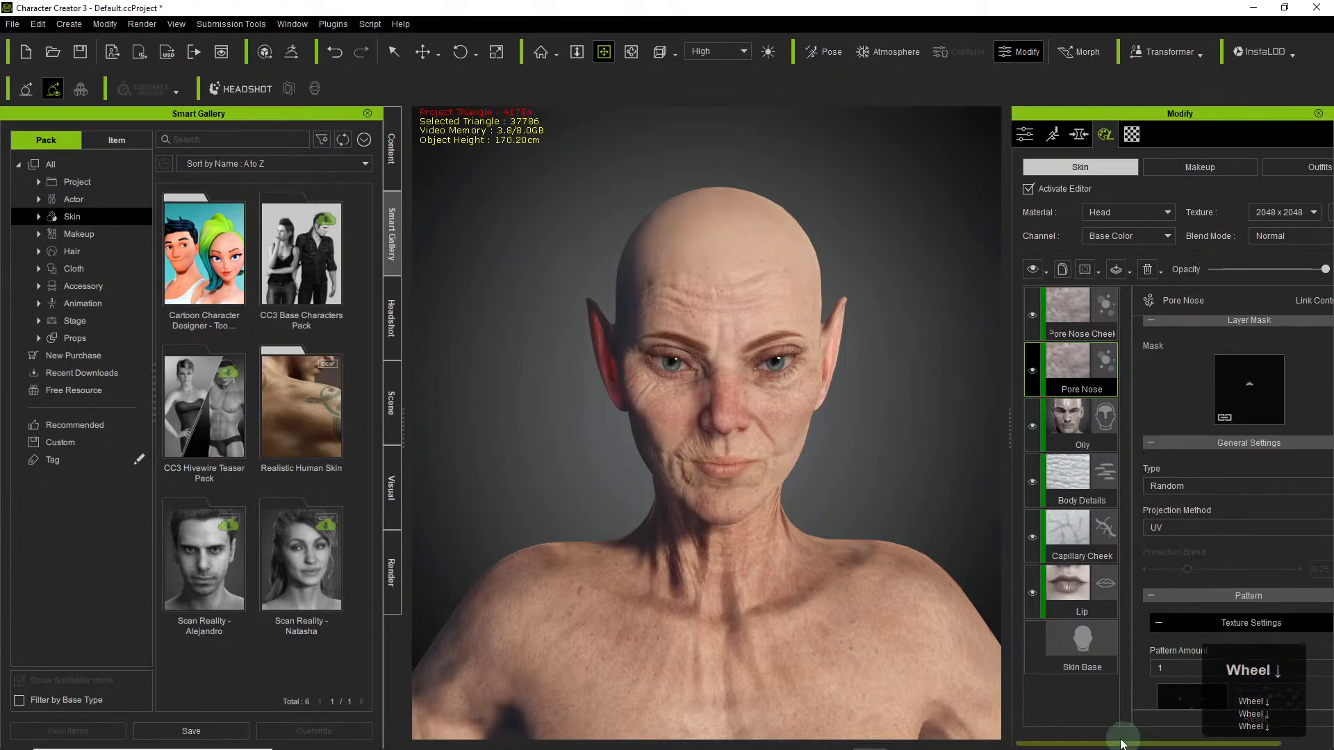
pyautogui.scroll(-5, 1174, 610)
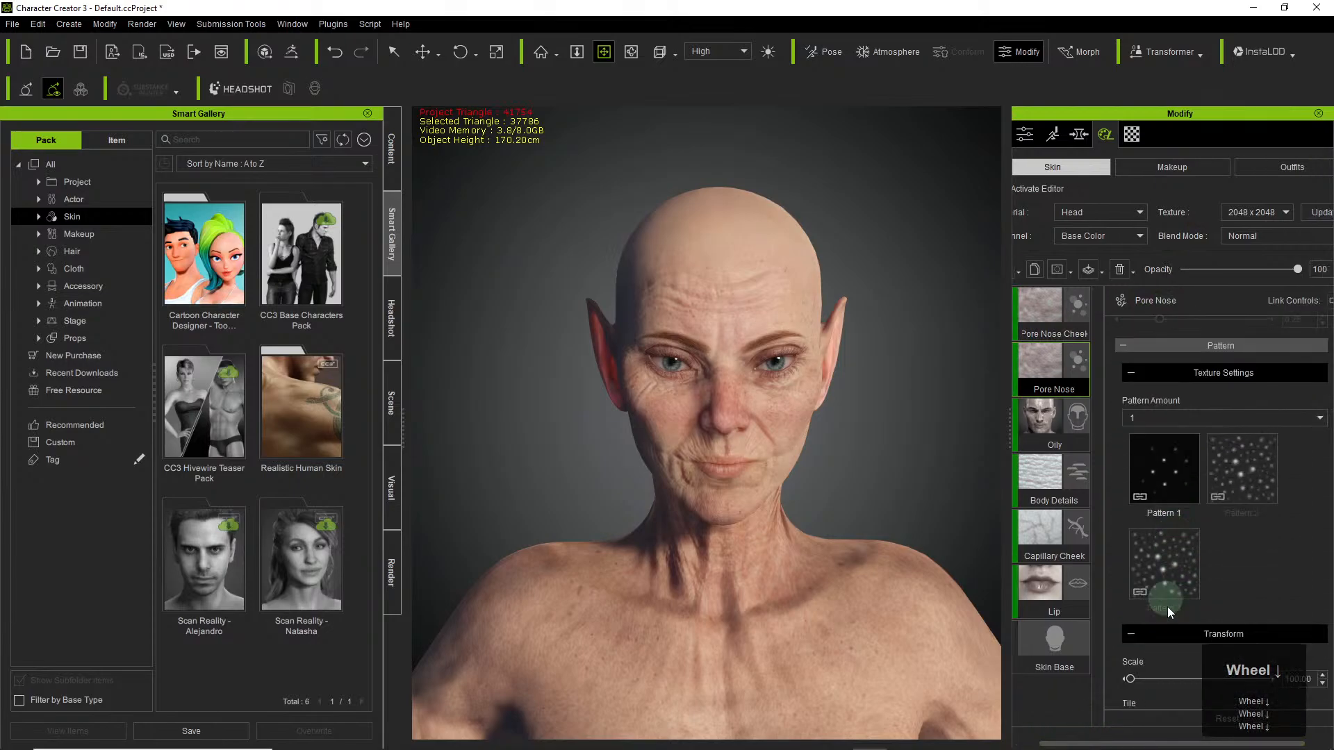
pyautogui.scroll(1, 1167, 606)
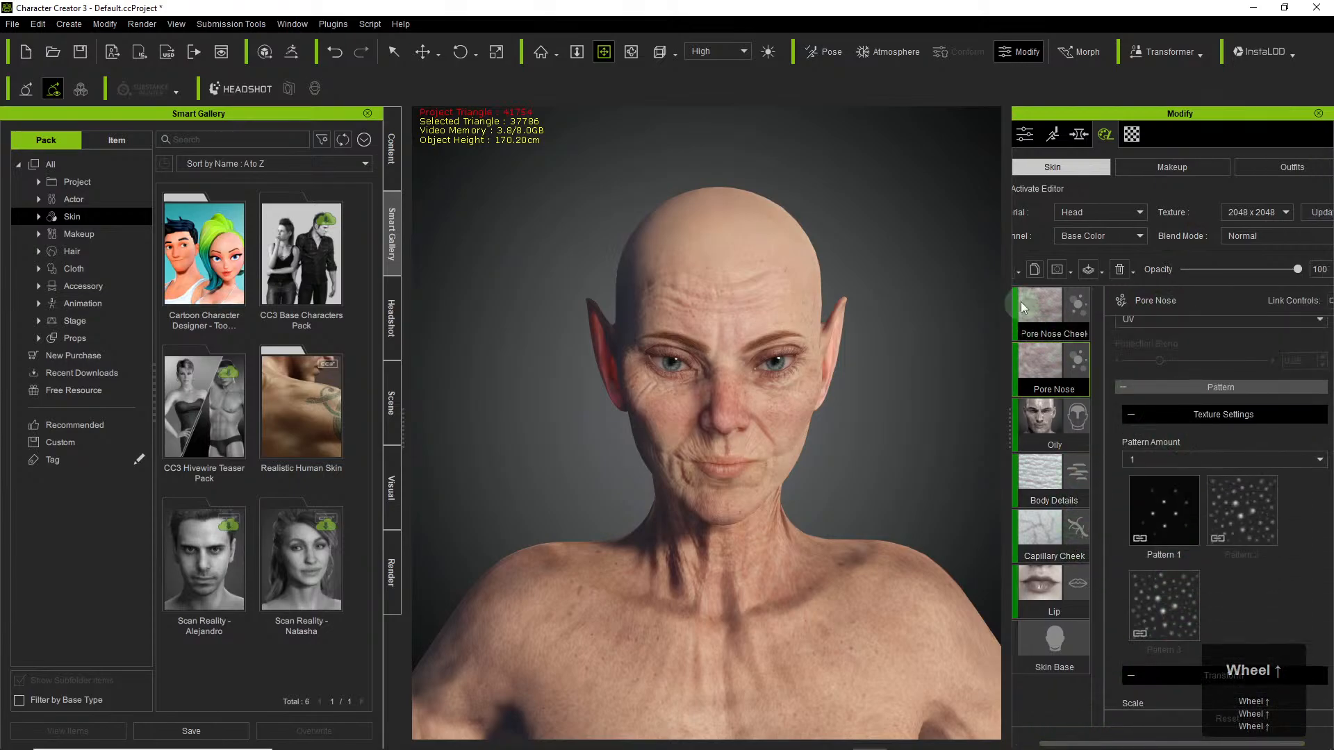
# Set the opacity of the Pore Nose Cheek skin layer to 48, checking the effect up close on the nose.
pyautogui.click(1044, 301)
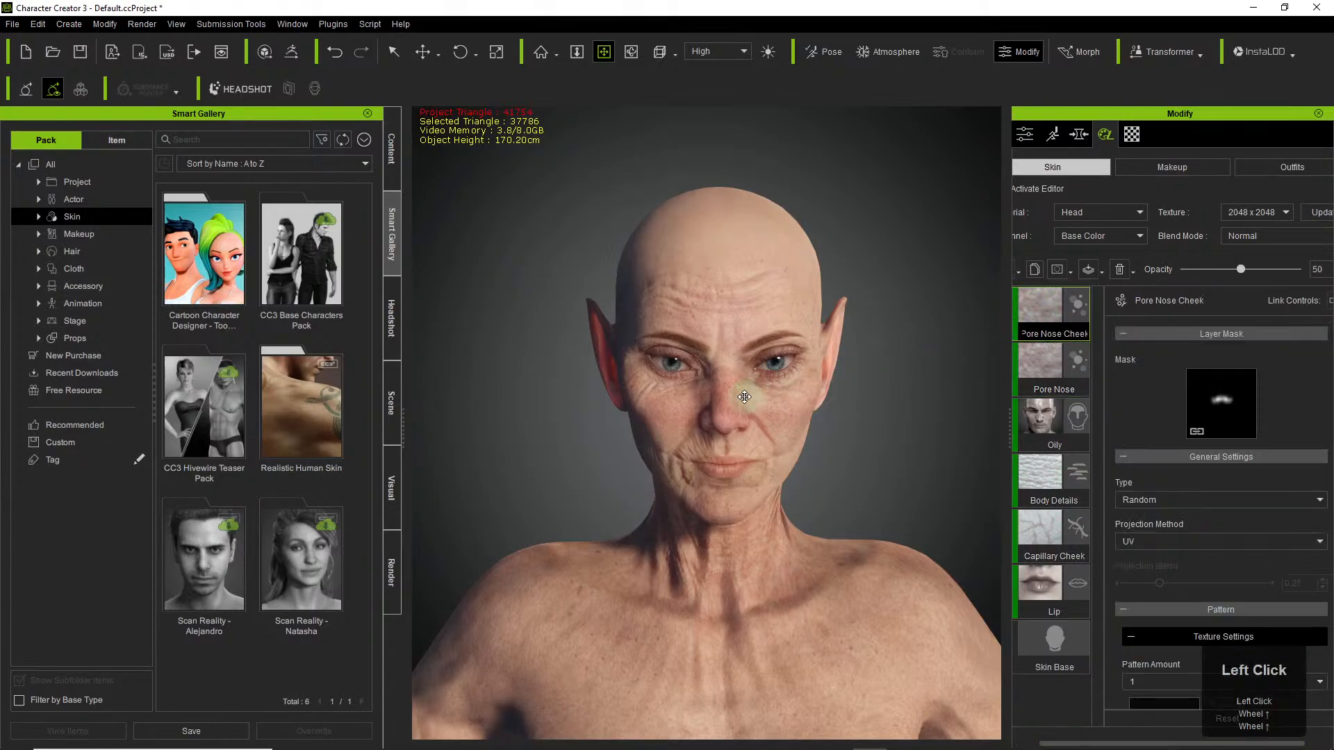
pyautogui.scroll(3, 949, 354)
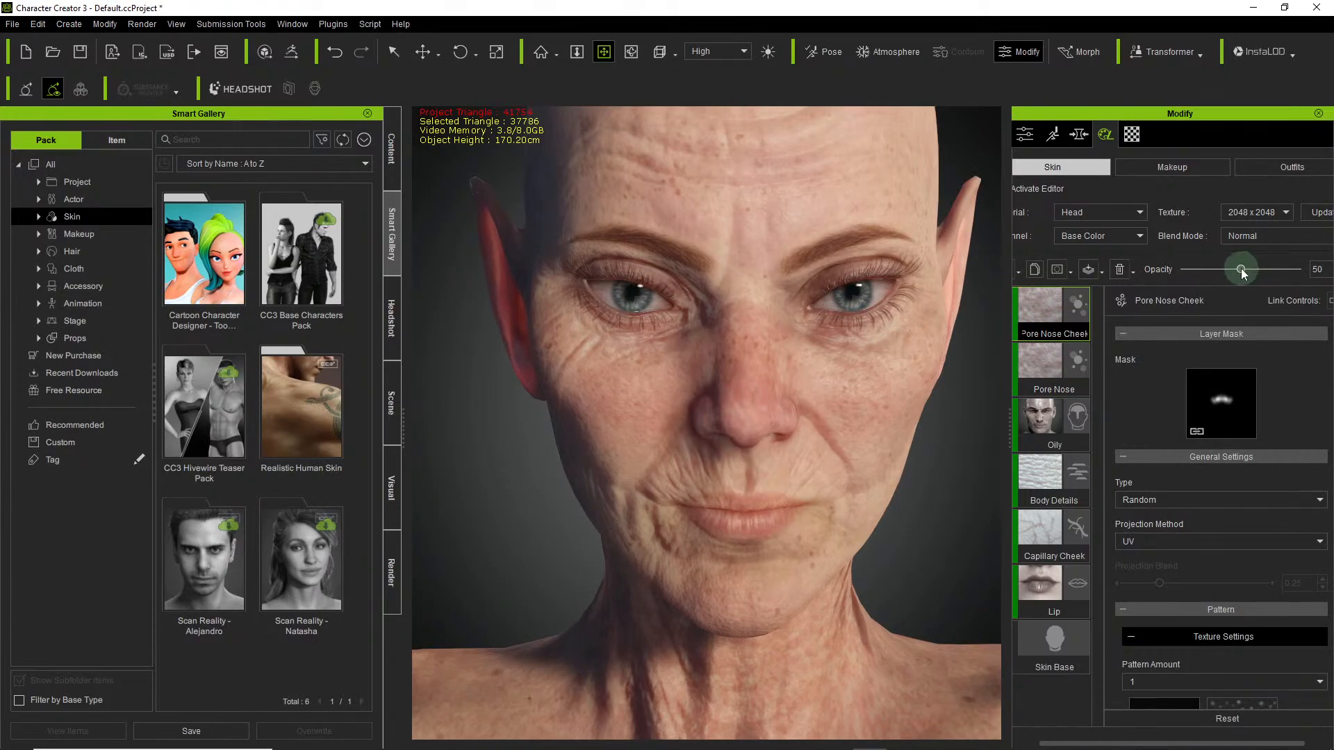
pyautogui.moveTo(1242, 272)
pyautogui.mouseDown()
pyautogui.moveTo(1299, 273)
pyautogui.moveTo(1148, 275)
pyautogui.moveTo(1328, 275)
pyautogui.moveTo(1185, 278)
pyautogui.moveTo(1252, 281)
pyautogui.mouseUp()
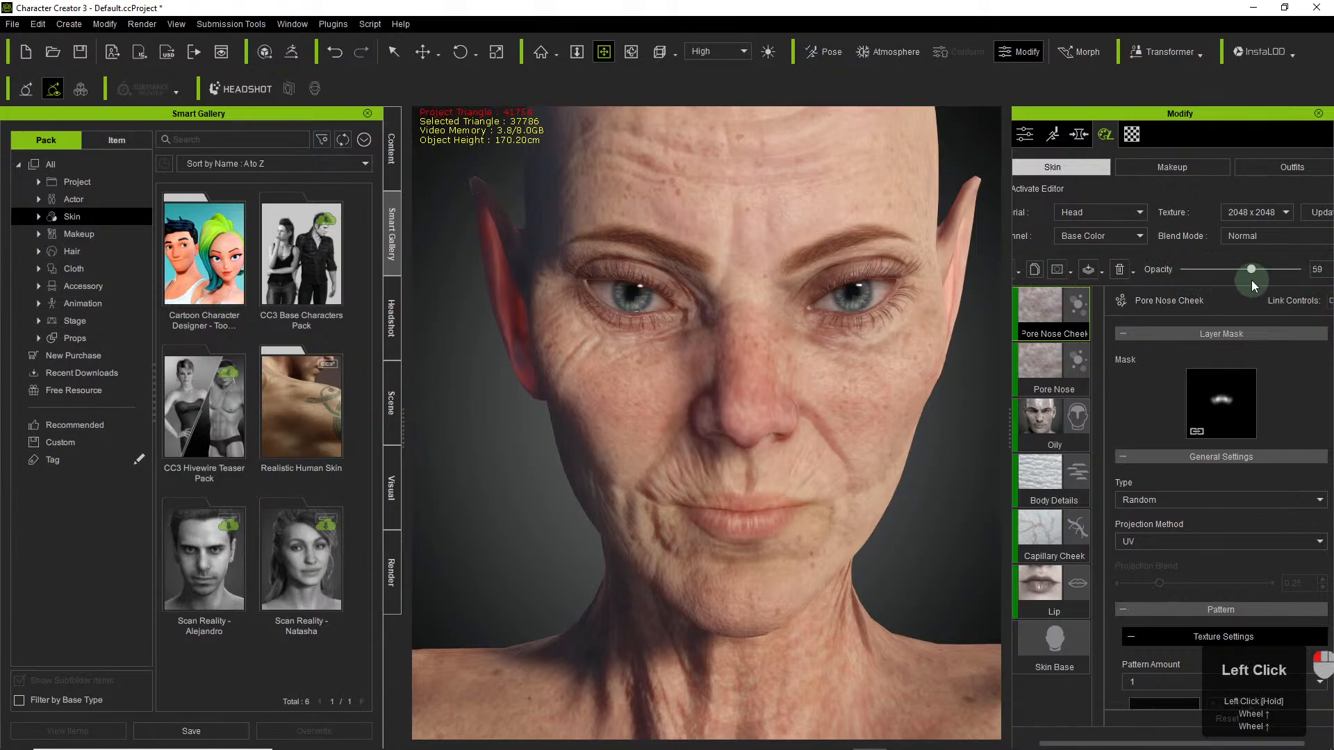
pyautogui.scroll(3, 742, 383)
pyautogui.scroll(-4, 743, 383)
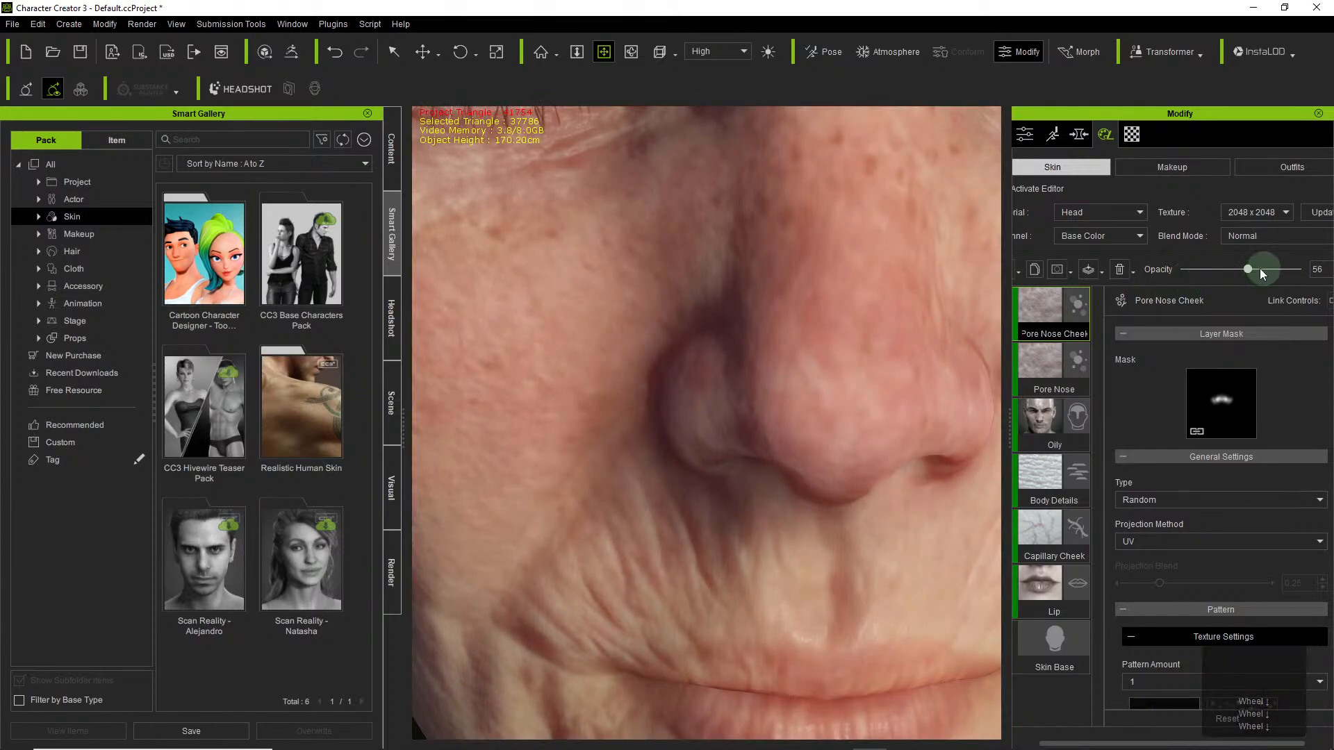
pyautogui.moveTo(1248, 268)
pyautogui.mouseDown()
pyautogui.moveTo(1157, 269)
pyautogui.moveTo(1325, 269)
pyautogui.moveTo(1181, 270)
pyautogui.moveTo(1248, 271)
pyautogui.mouseUp()
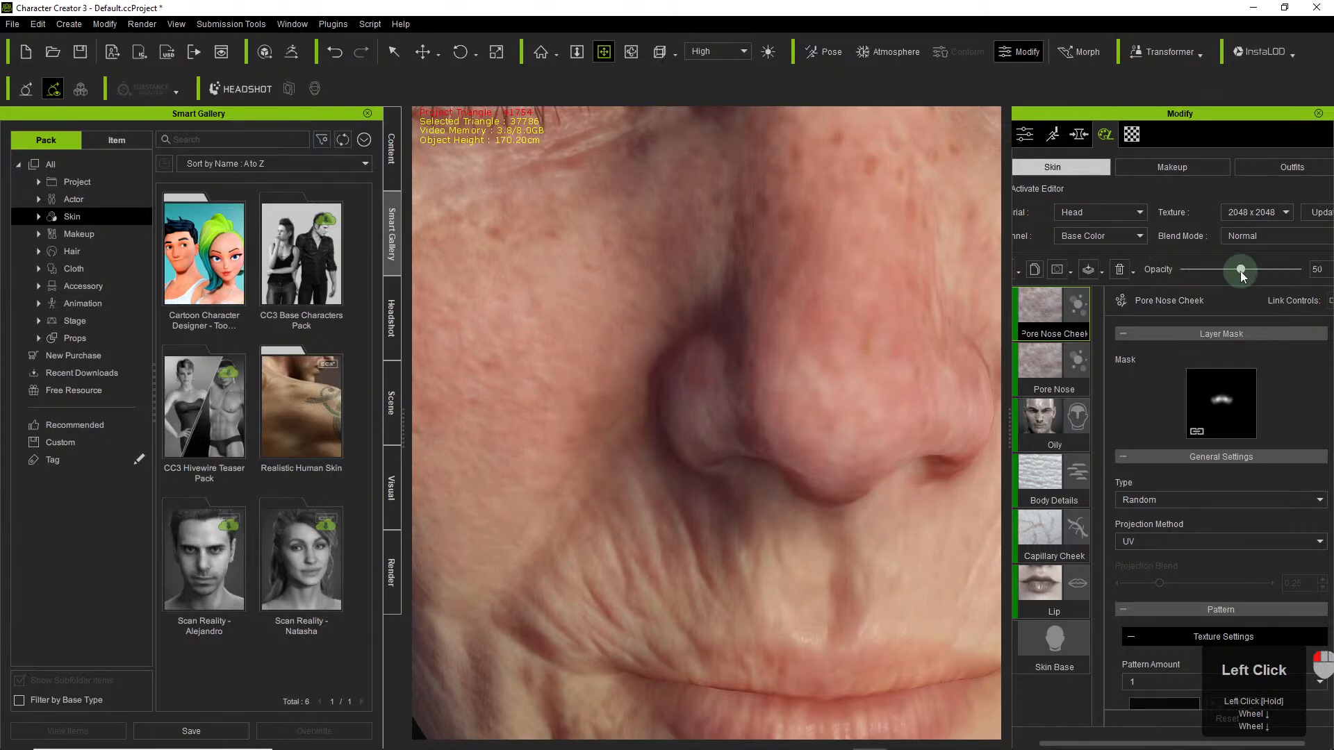
pyautogui.moveTo(1240, 271); pyautogui.dragTo(1238, 271)
pyautogui.scroll(-4, 803, 363)
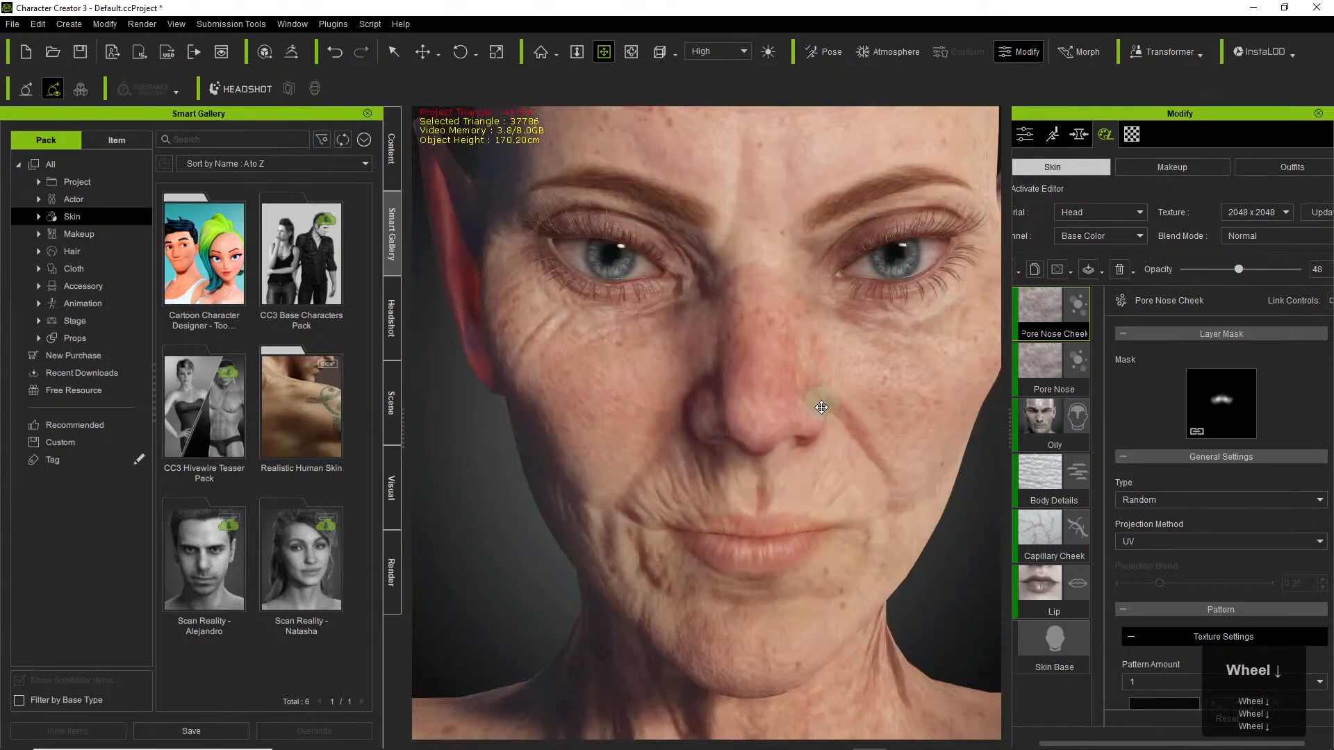
pyautogui.scroll(-3, 822, 407)
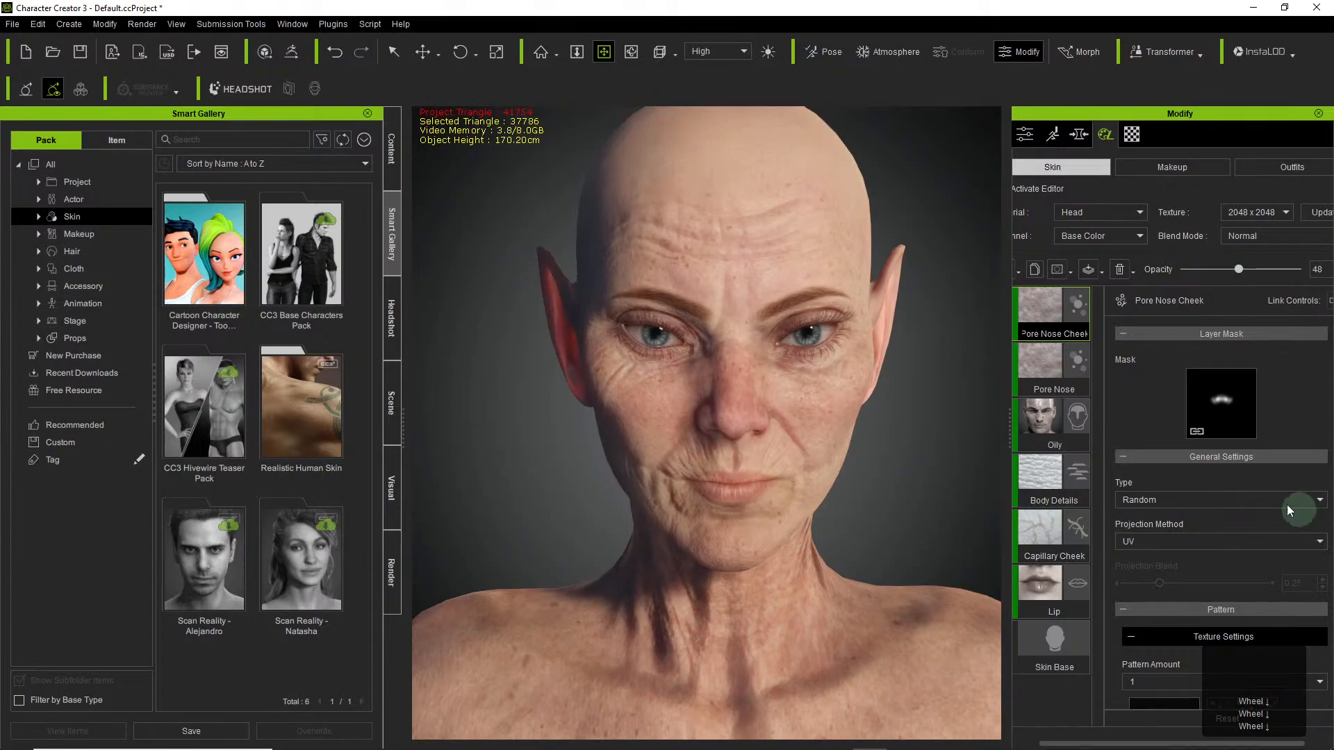
# Widen the skin editor to show its full controls and set the Oily layer's opacity to 80.
pyautogui.click(1032, 423)
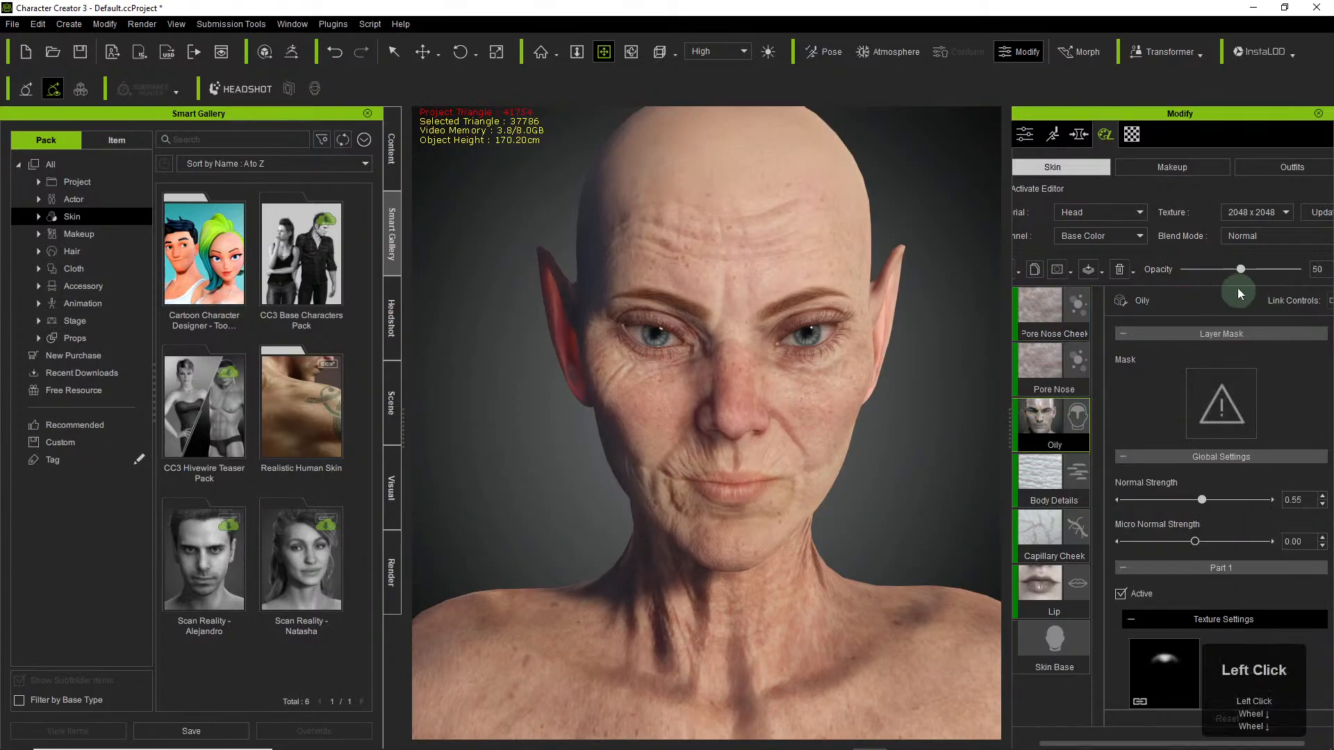
pyautogui.click(1053, 419)
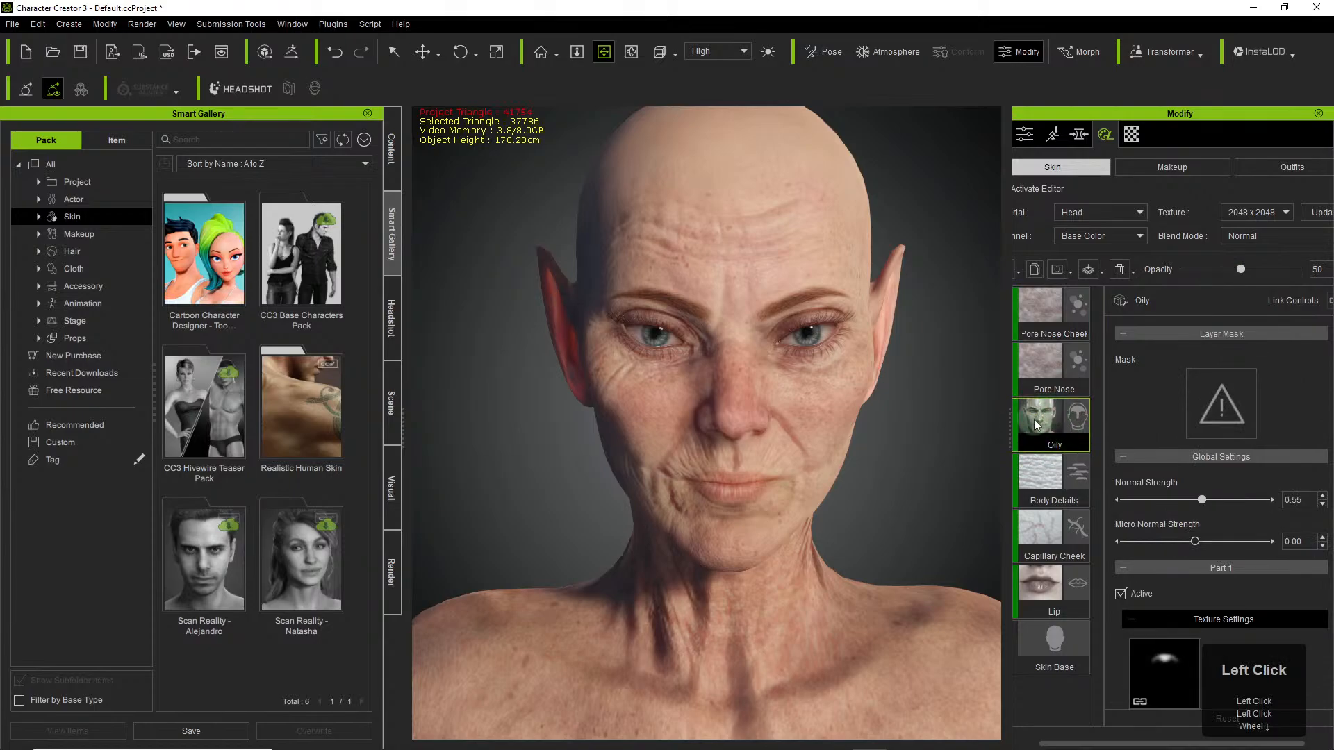
pyautogui.moveTo(1010, 423); pyautogui.dragTo(924, 423)
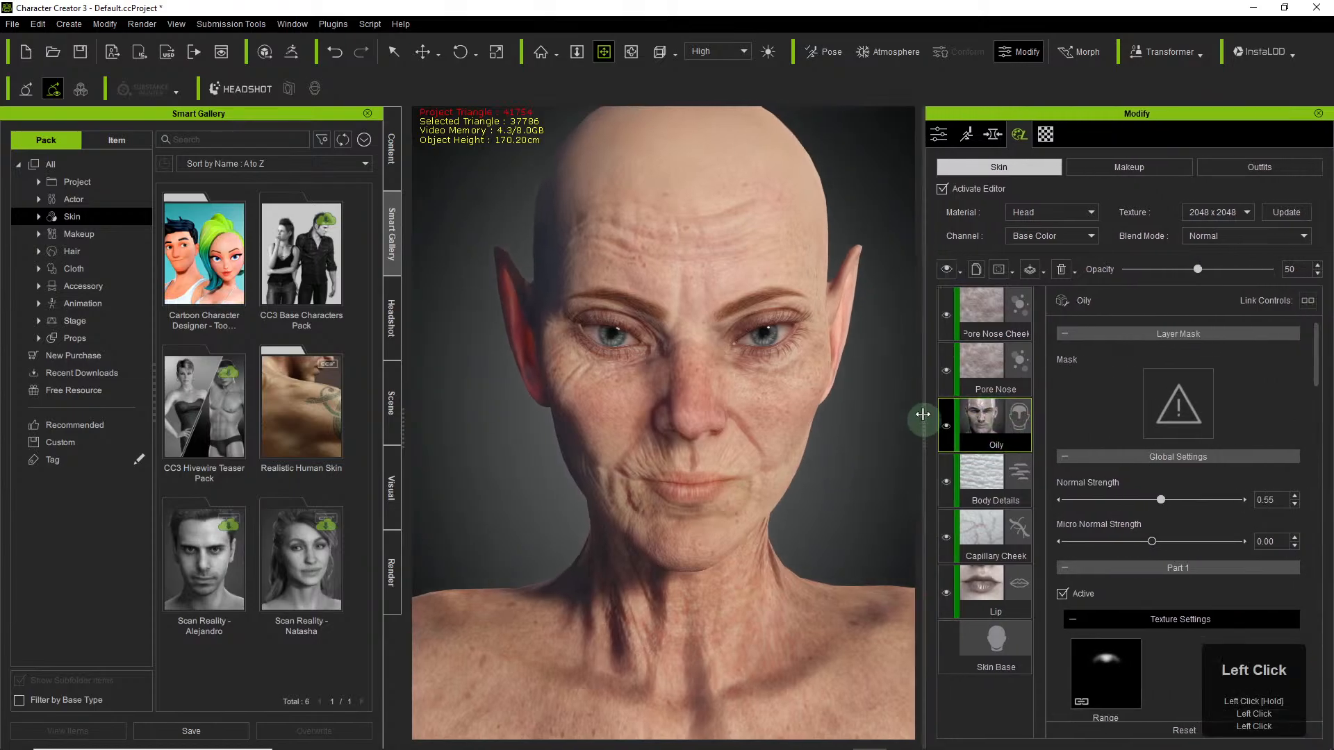
pyautogui.click(945, 422)
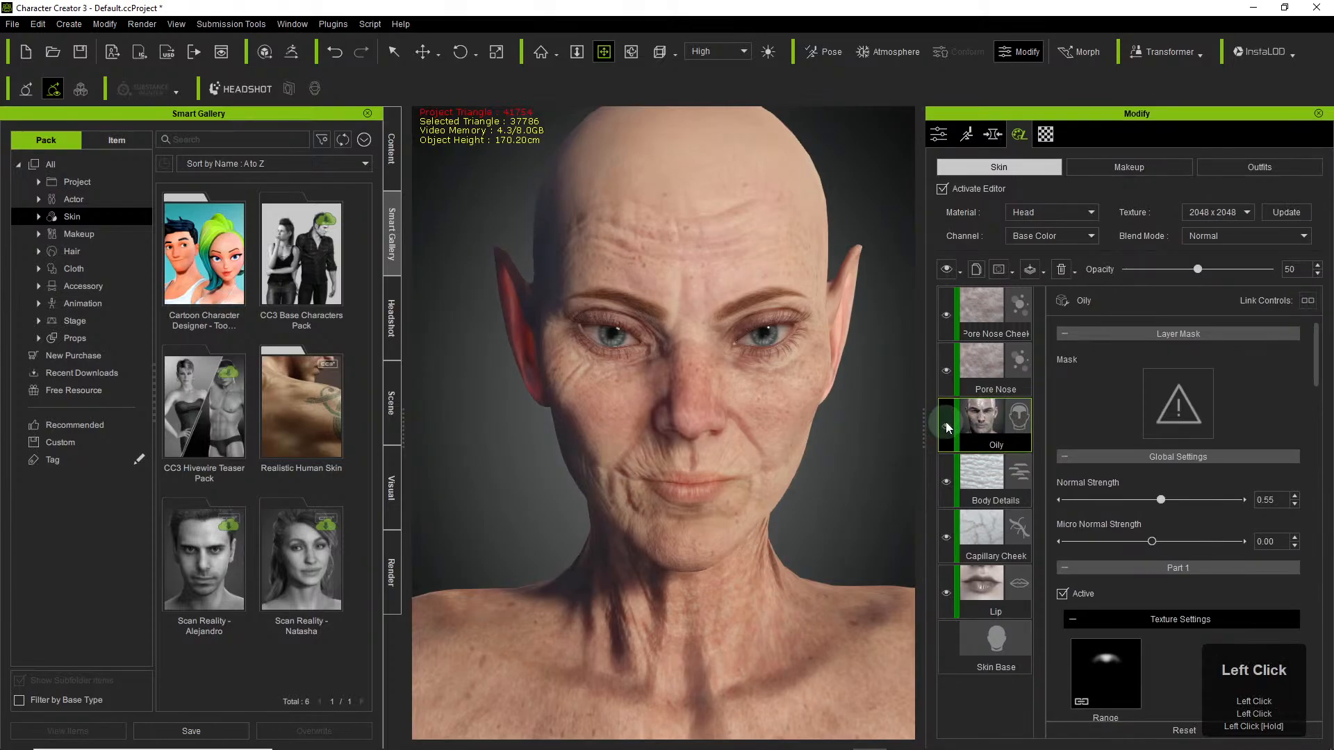
pyautogui.click(999, 436)
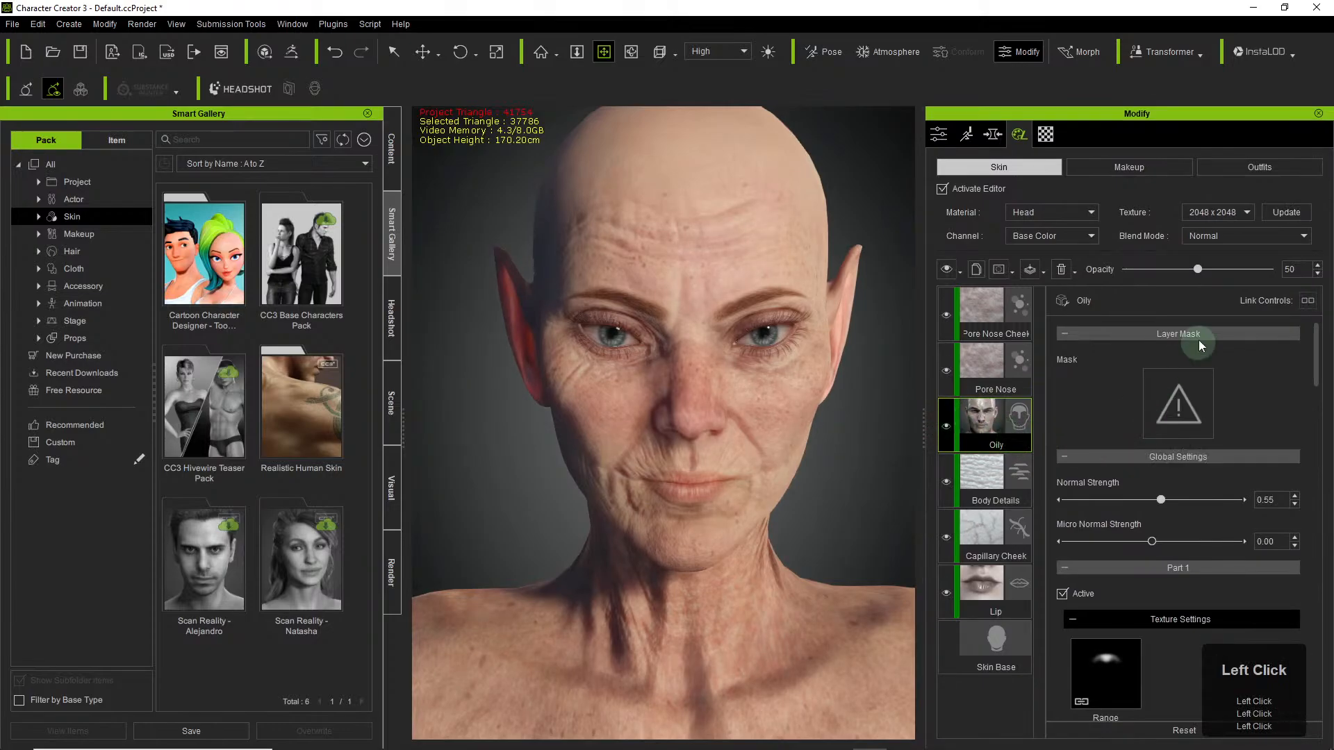
pyautogui.moveTo(1147, 275); pyautogui.dragTo(1328, 274)
pyautogui.moveTo(1150, 275); pyautogui.dragTo(1225, 286)
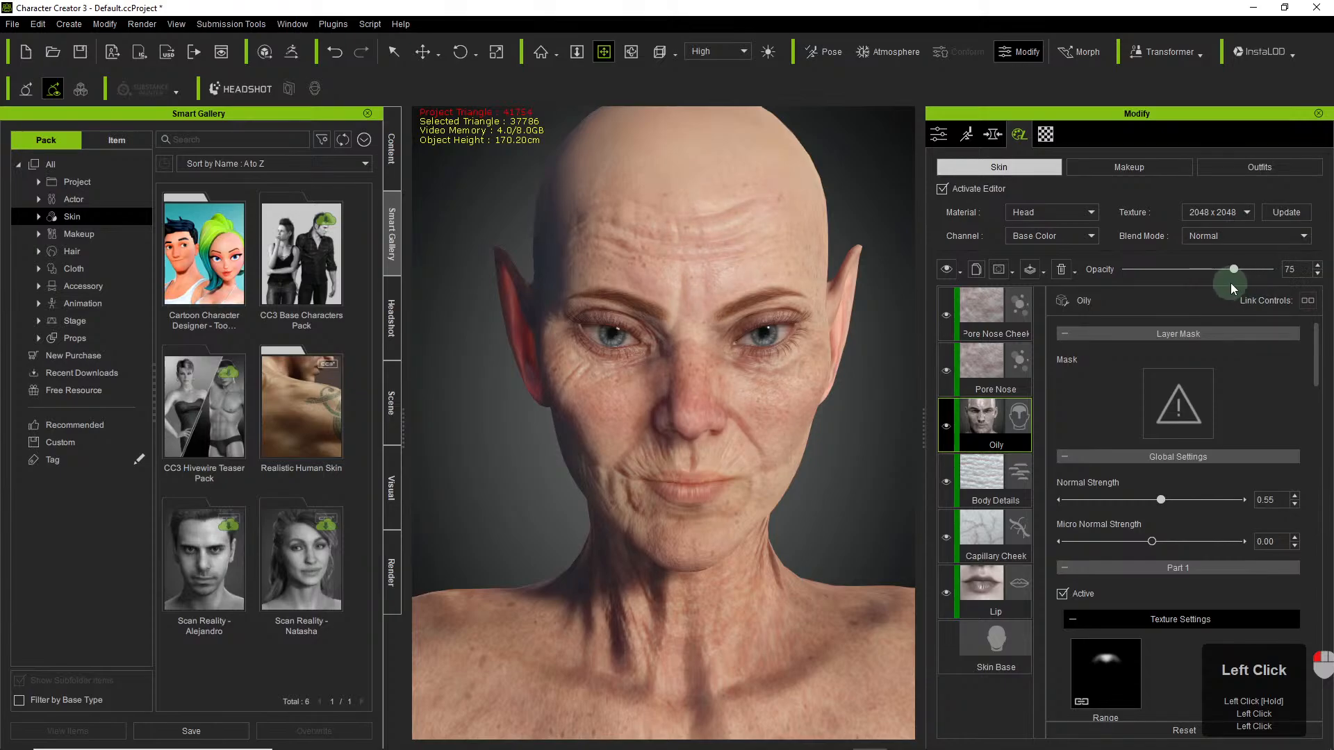
pyautogui.click(944, 485)
pyautogui.click(945, 485)
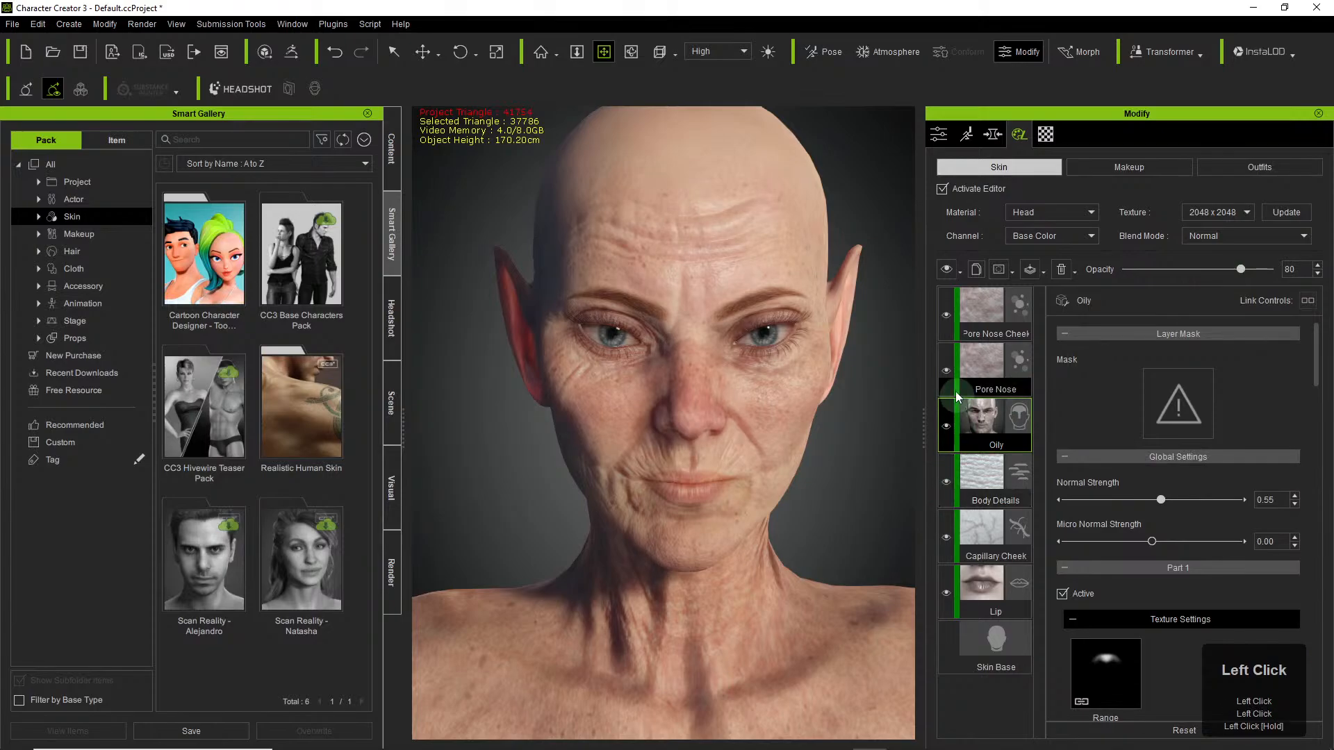
# Load the OldFemale02 head BC image from the texture folder as the Skin Base layer's Base Color map.
pyautogui.click(982, 646)
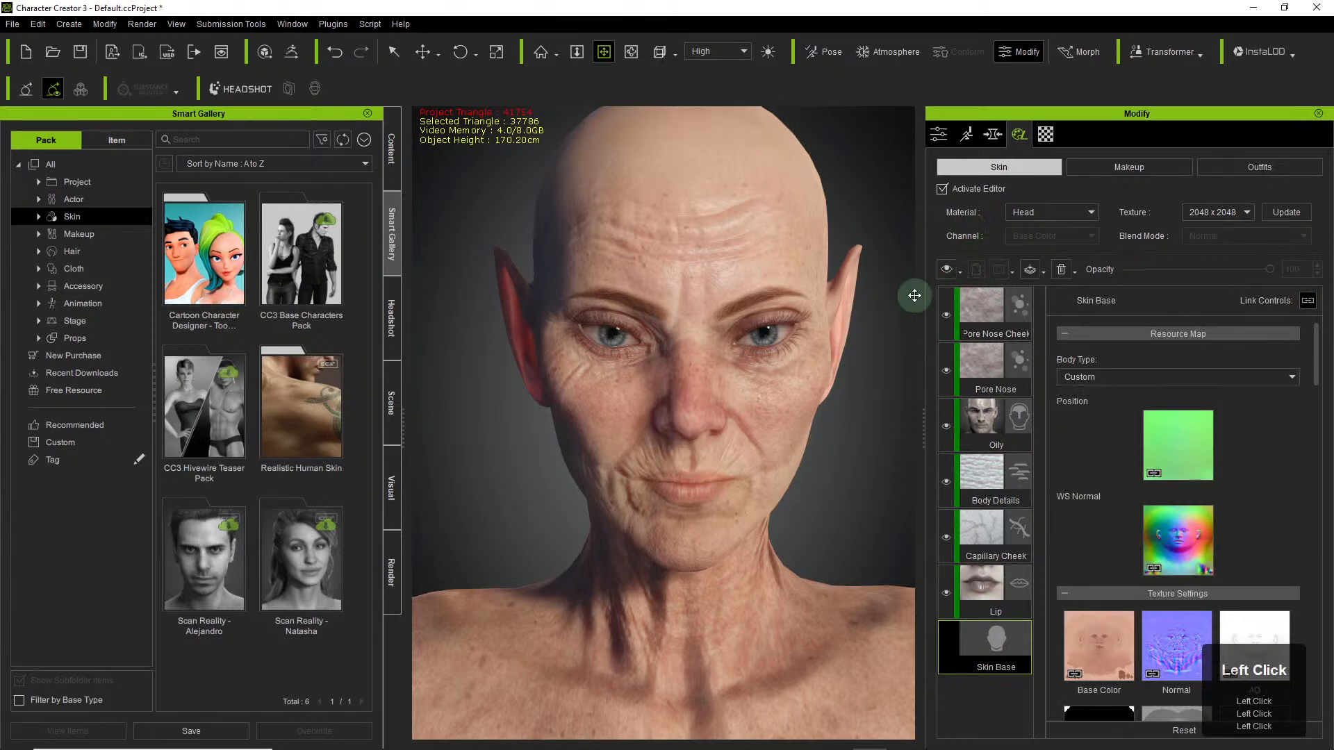
pyautogui.doubleClick(1115, 656)
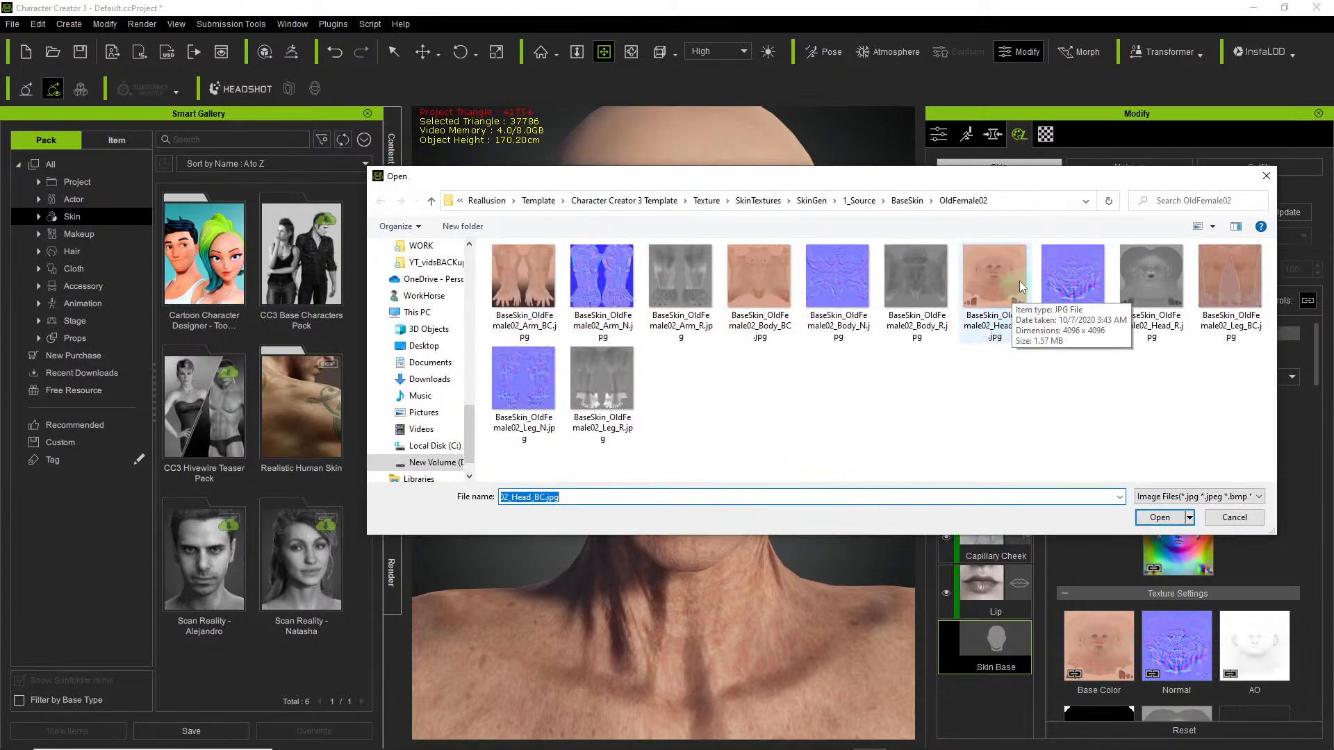
pyautogui.click(1159, 517)
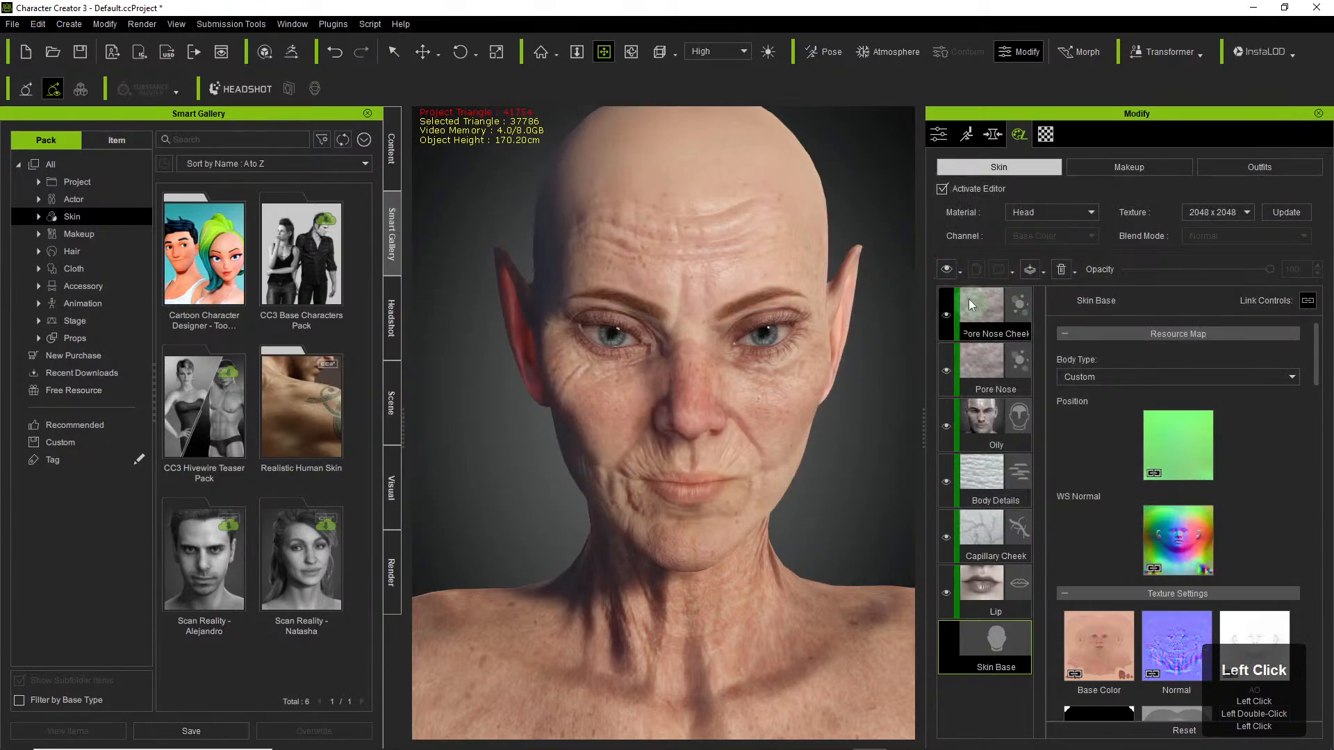
# Hide every head skin layer above Skin Base in order, from Pore Nose Cheek down to Lip.
pyautogui.click(946, 315)
pyautogui.click(947, 370)
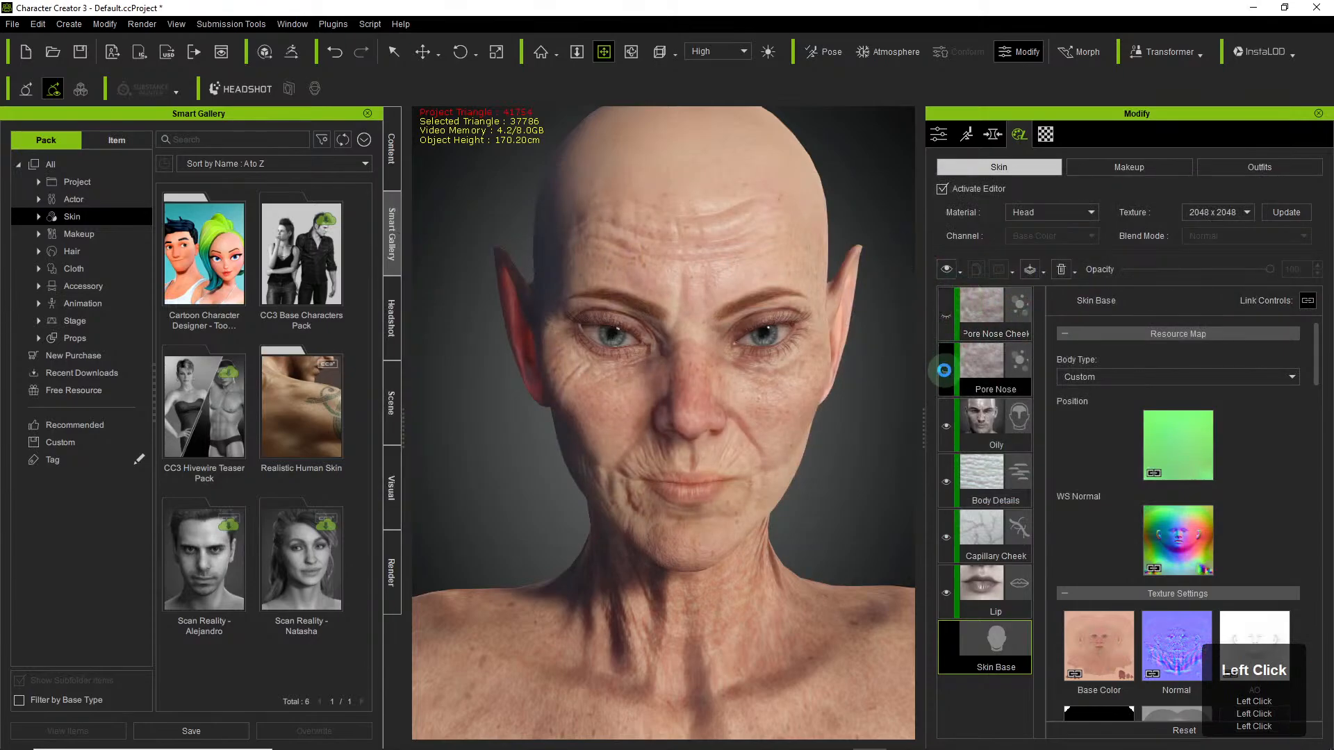
pyautogui.click(947, 426)
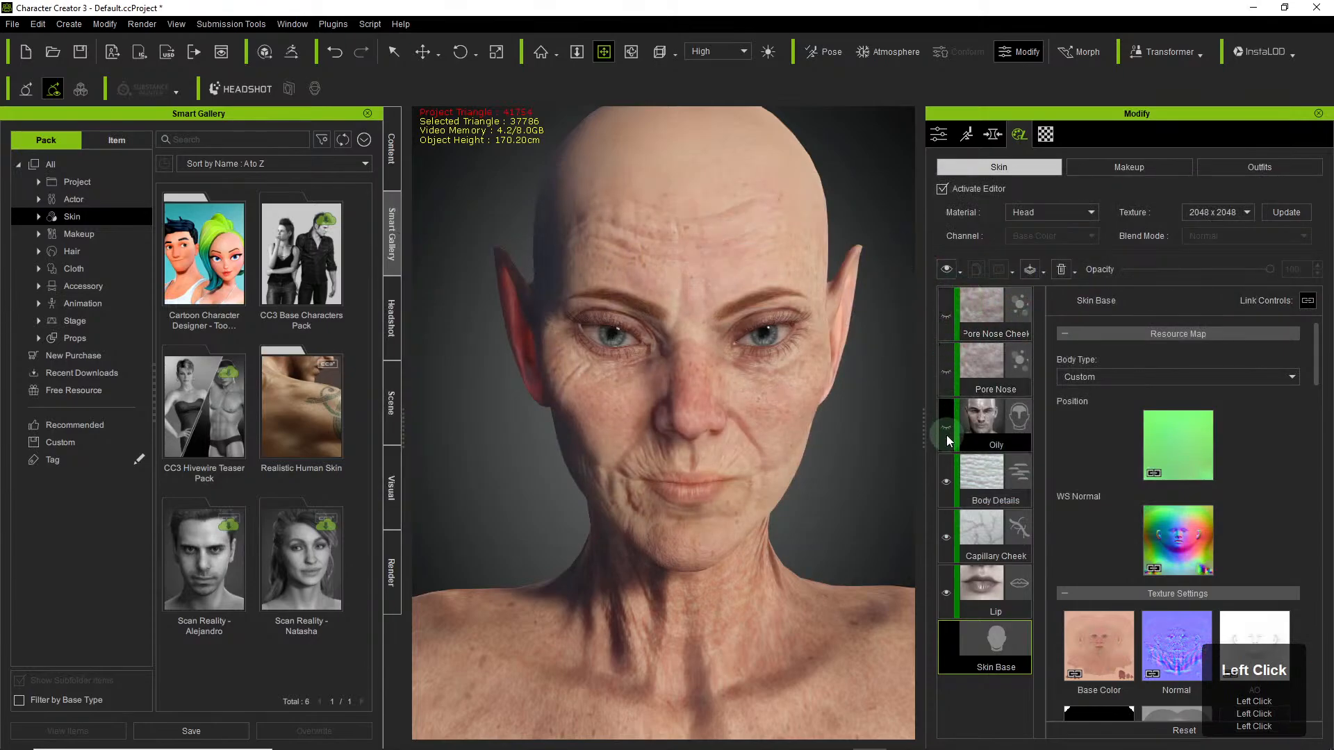
pyautogui.click(948, 484)
pyautogui.click(947, 536)
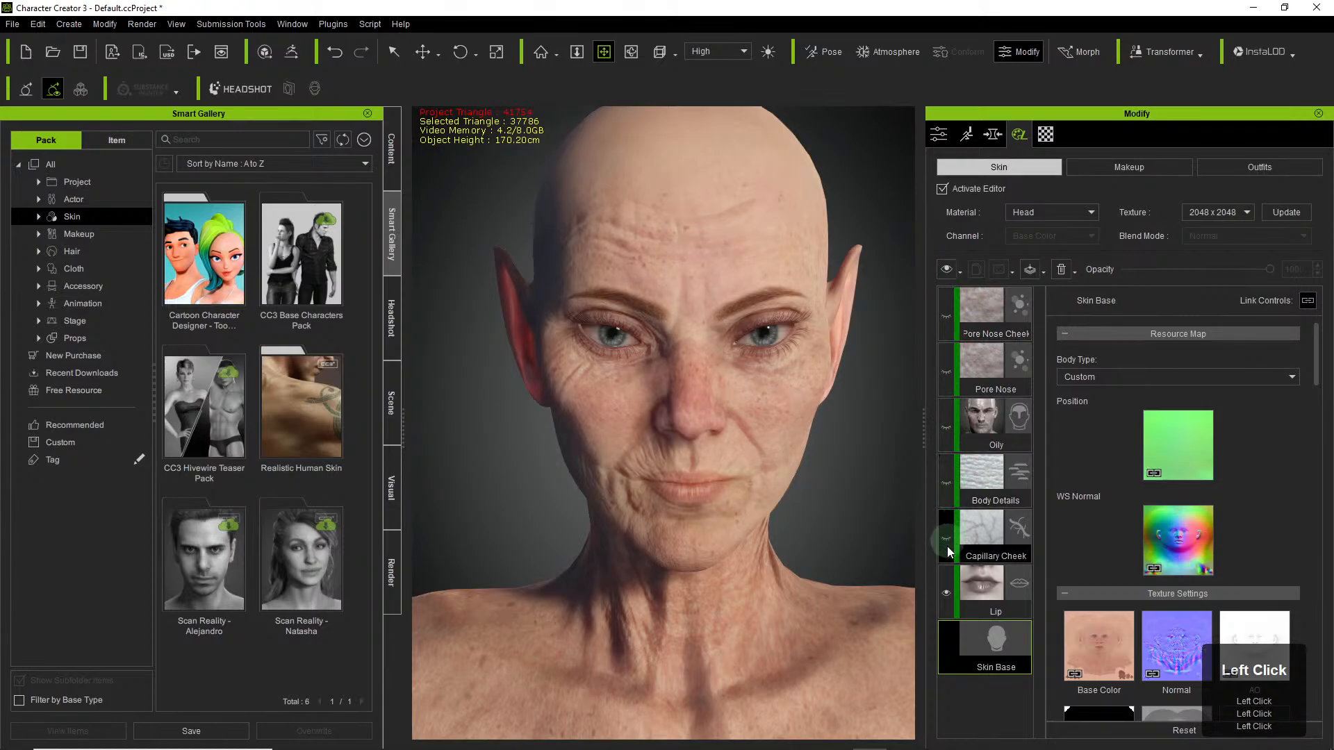
pyautogui.click(945, 594)
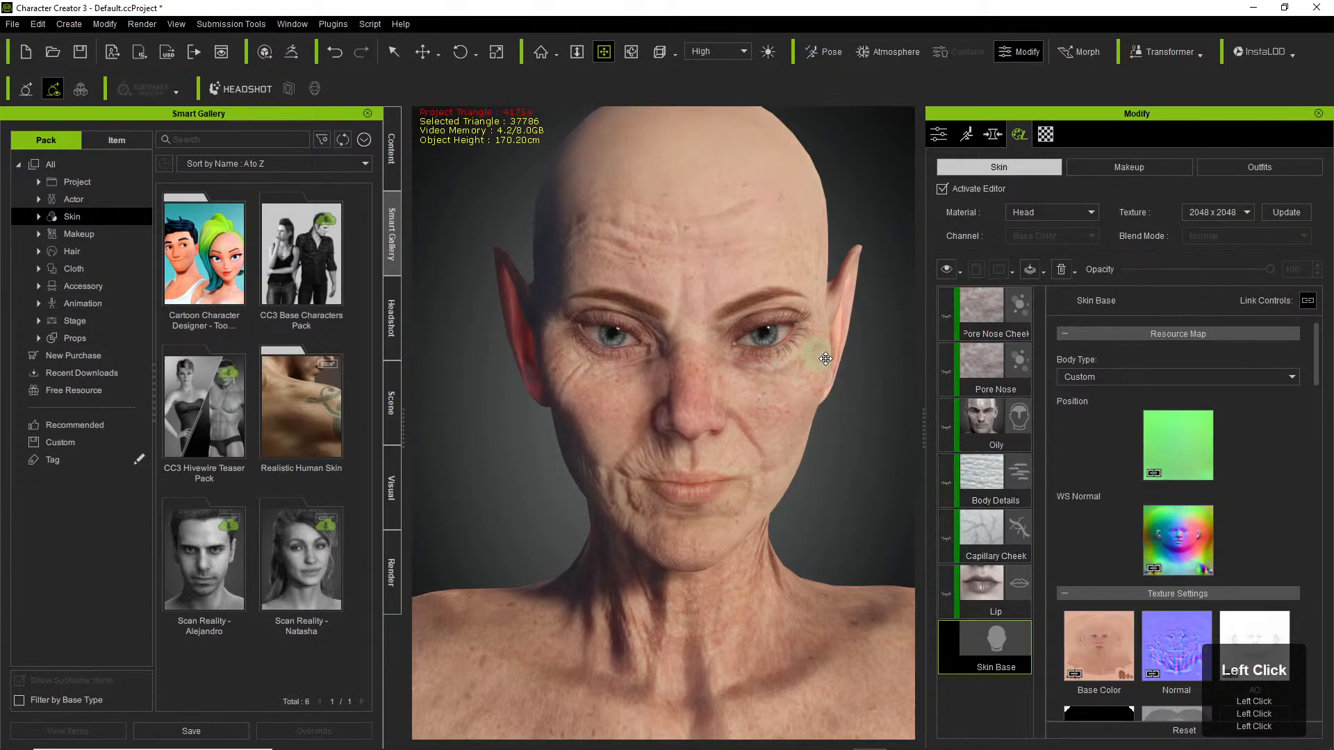
# Make the six hidden head skin layers visible again, from Lip up to Pore Nose Cheek.
pyautogui.click(947, 596)
pyautogui.click(944, 541)
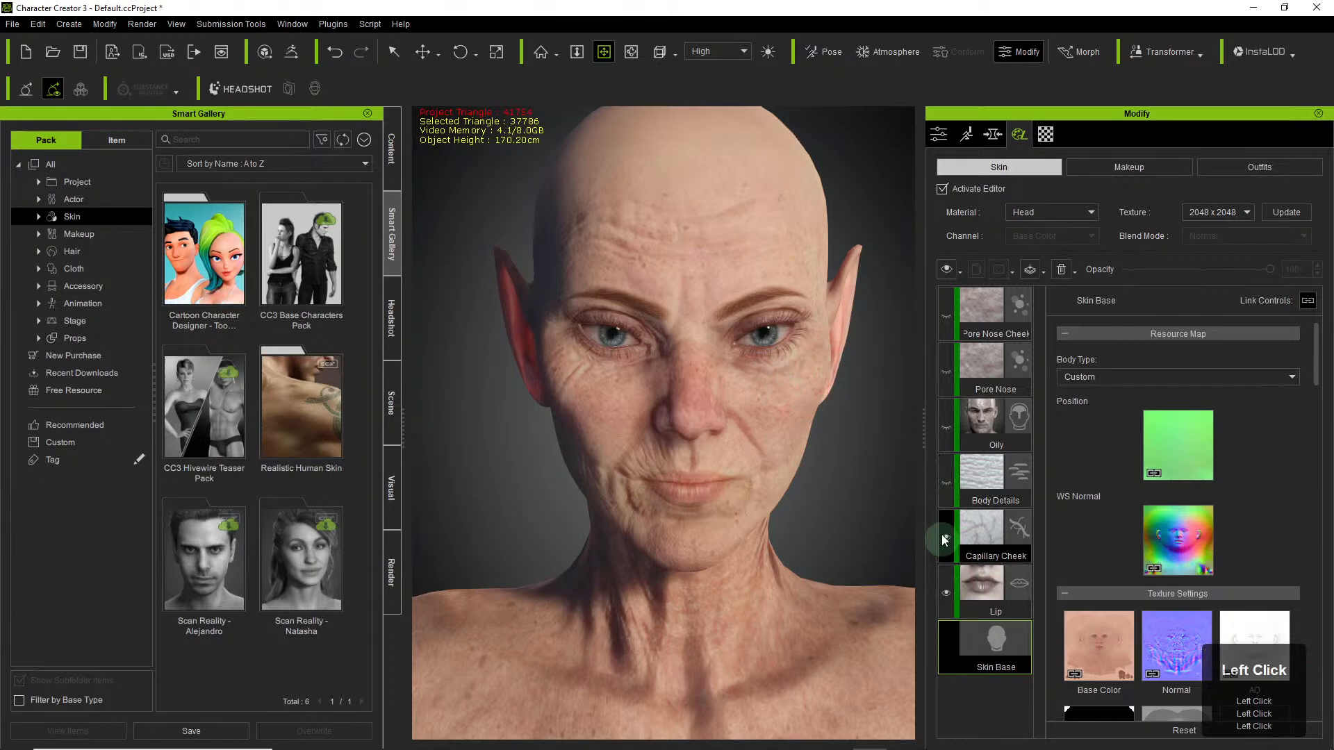
pyautogui.click(945, 479)
pyautogui.click(946, 425)
pyautogui.click(945, 373)
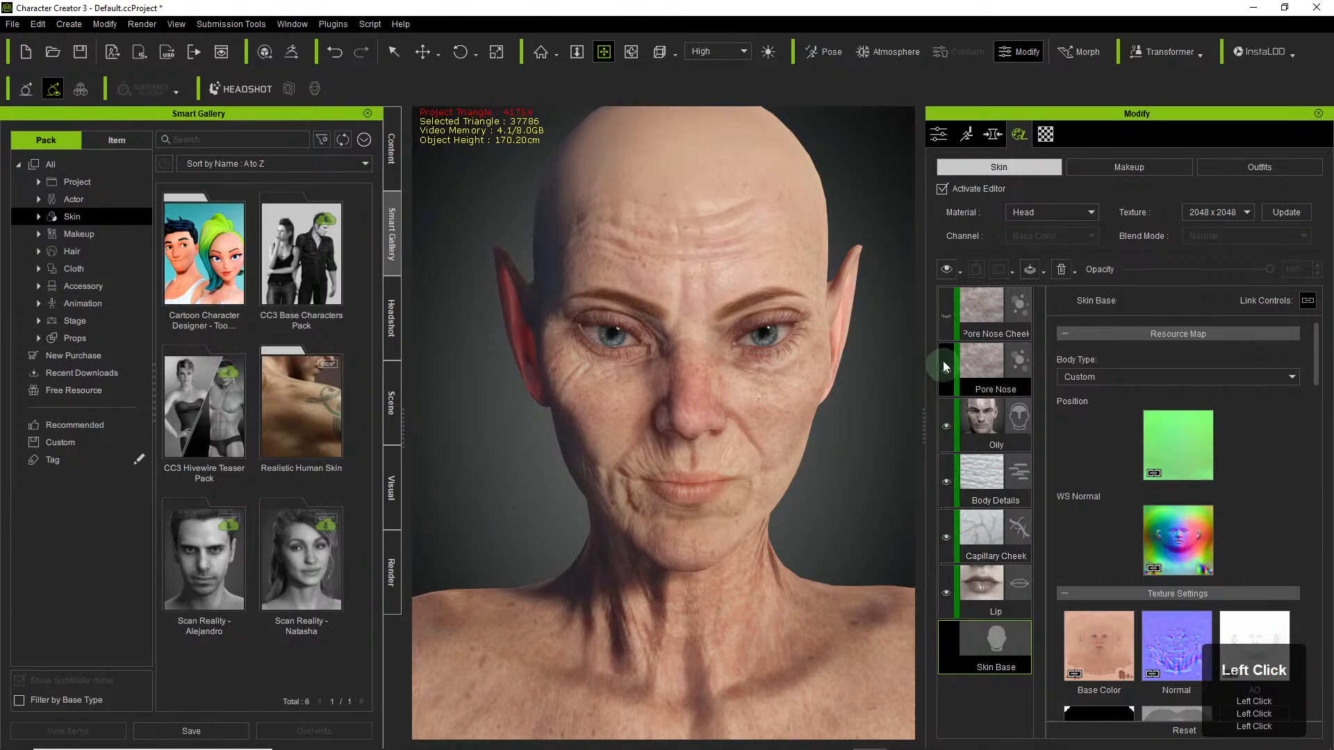
pyautogui.click(945, 317)
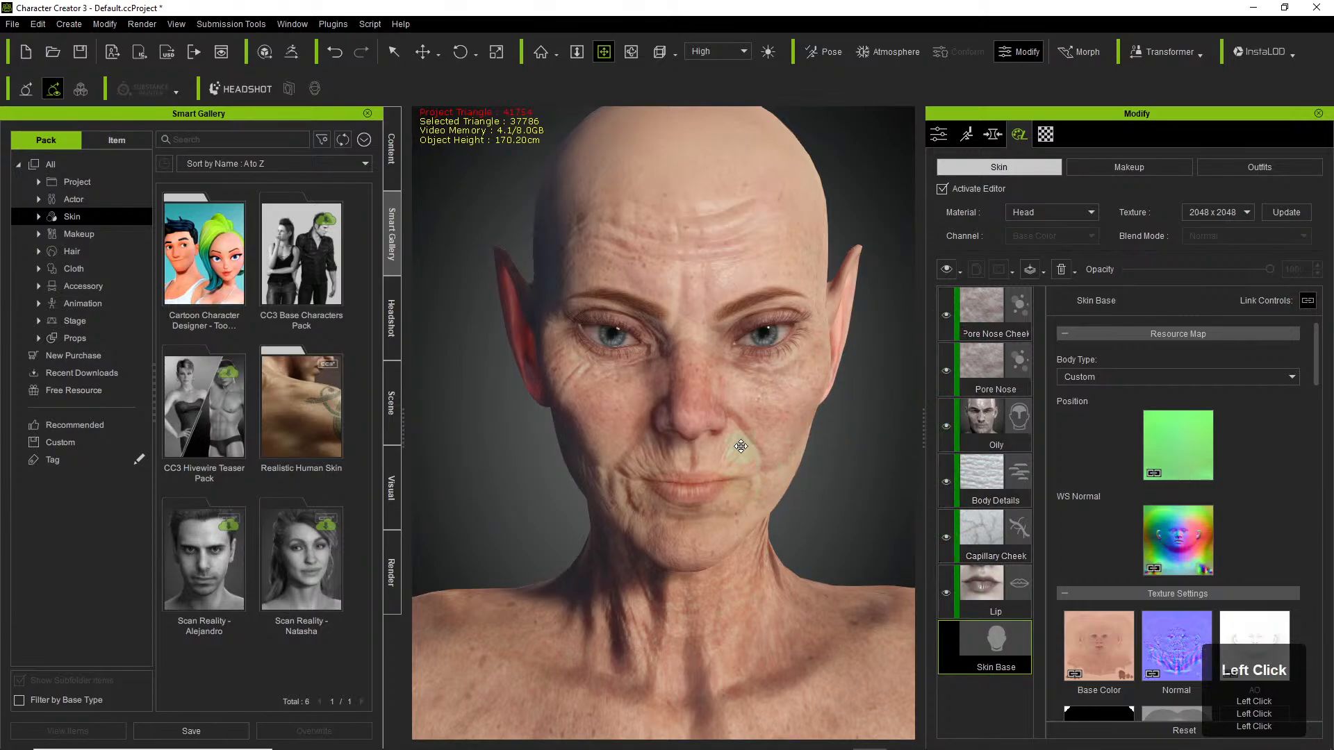
# Deactivate the skin editor and view the avatar's face and shoulders with the finished skin.
pyautogui.scroll(-3, 753, 462)
pyautogui.scroll(2, 750, 496)
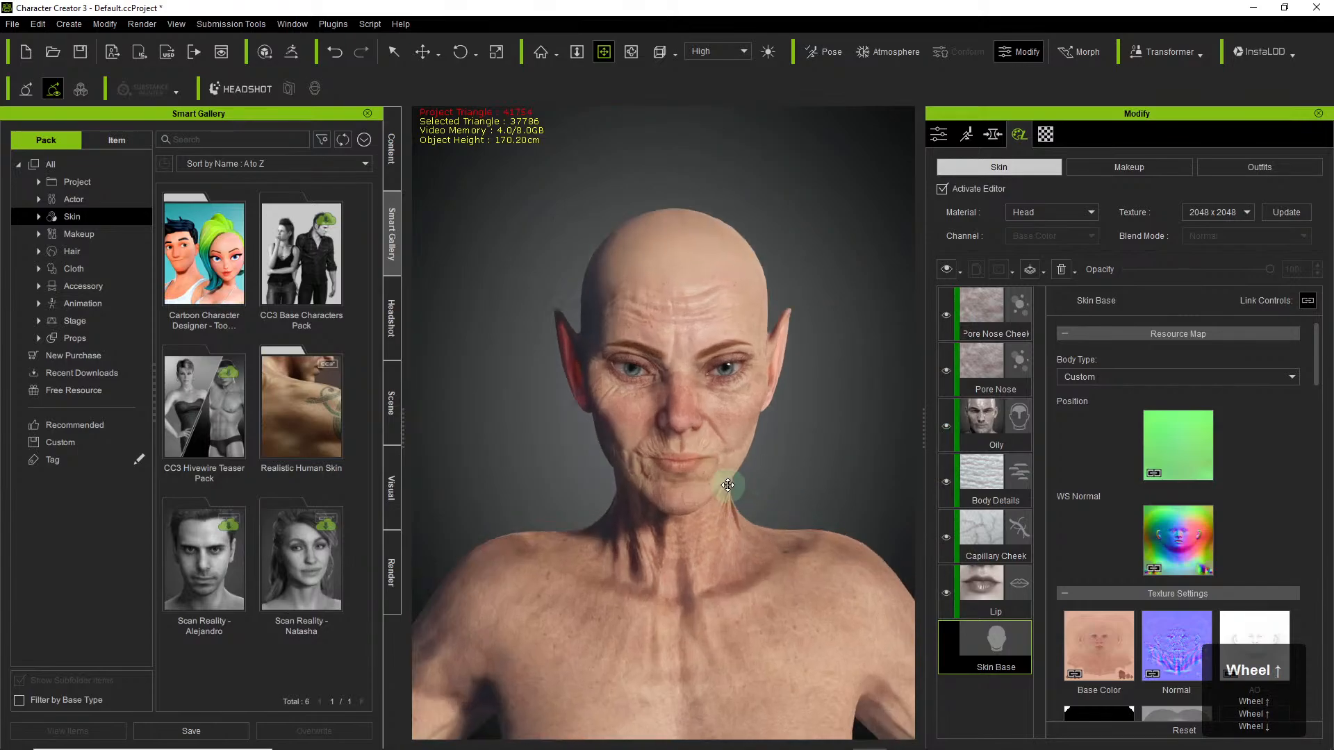
pyautogui.click(942, 190)
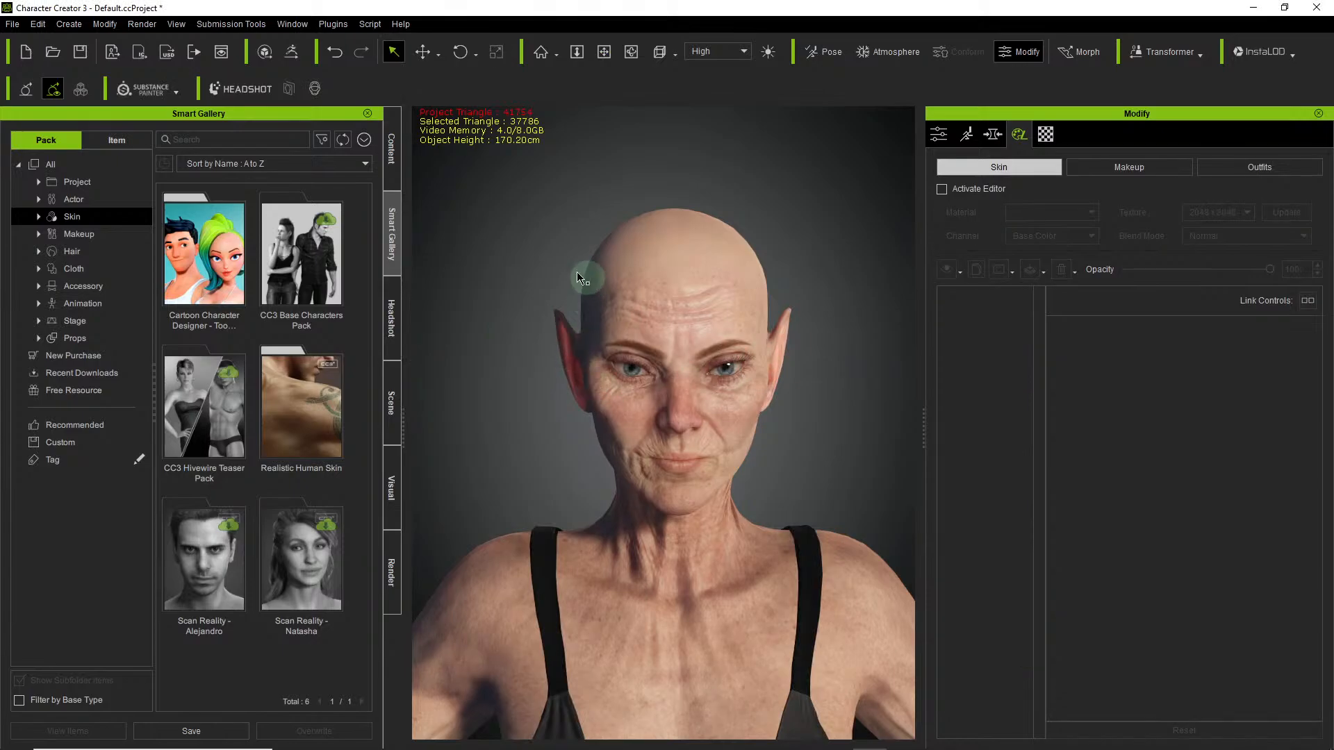
pyautogui.scroll(2, 281, 162)
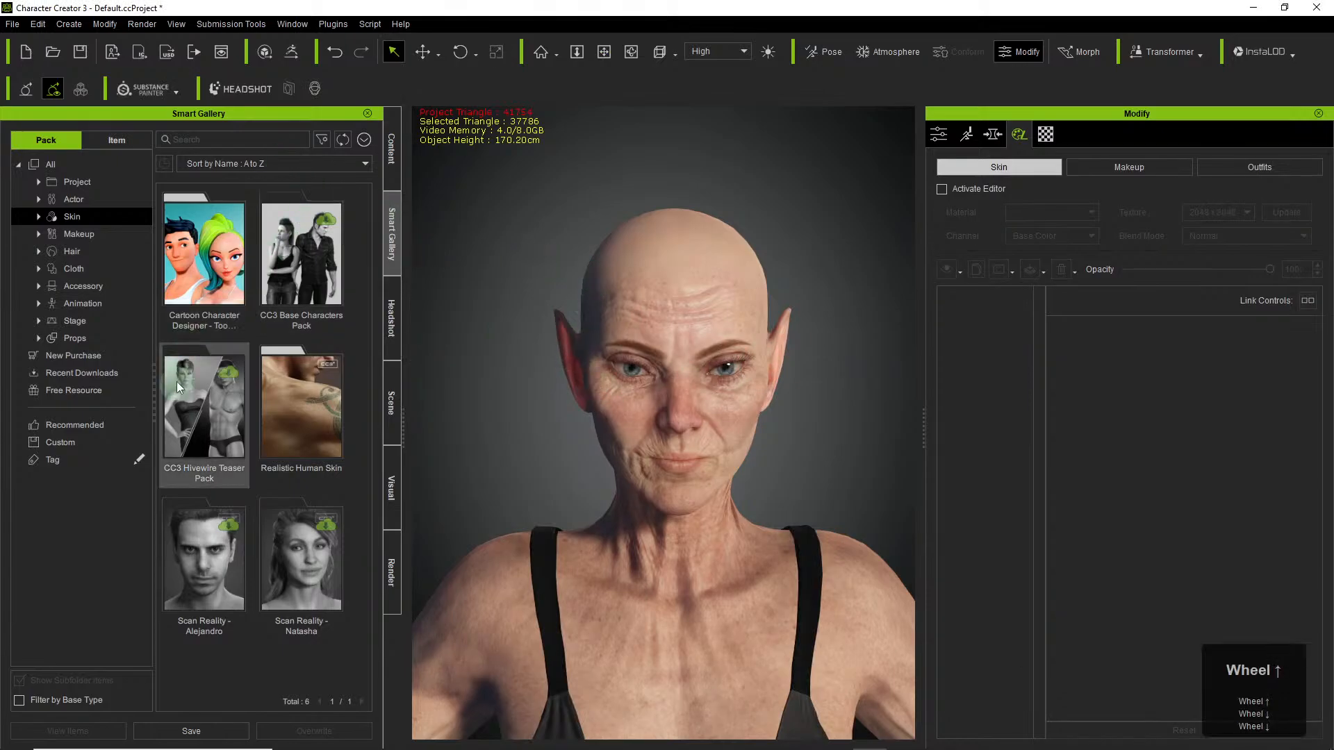
pyautogui.scroll(-2, 718, 323)
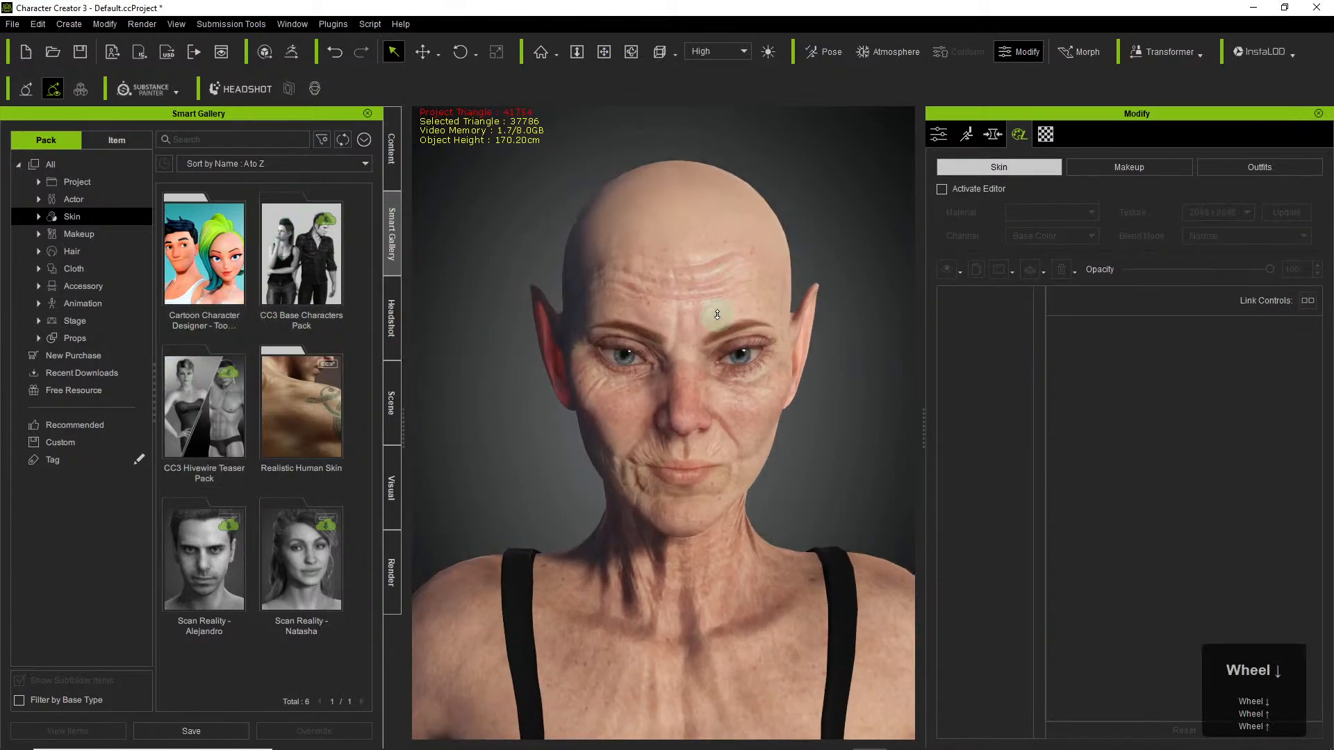
# Browse the Hair template library's Style and Element categories and expand the Group and Element subfolders.
pyautogui.click(391, 154)
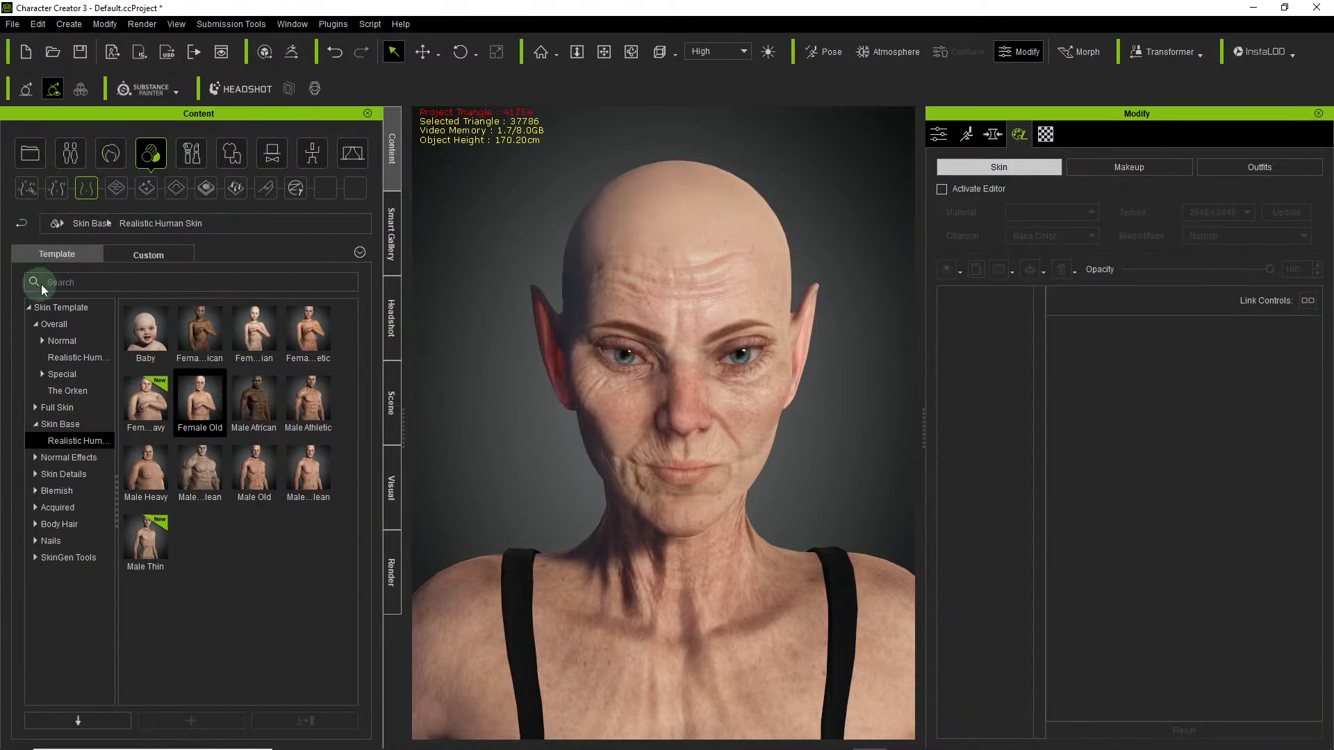
pyautogui.click(109, 156)
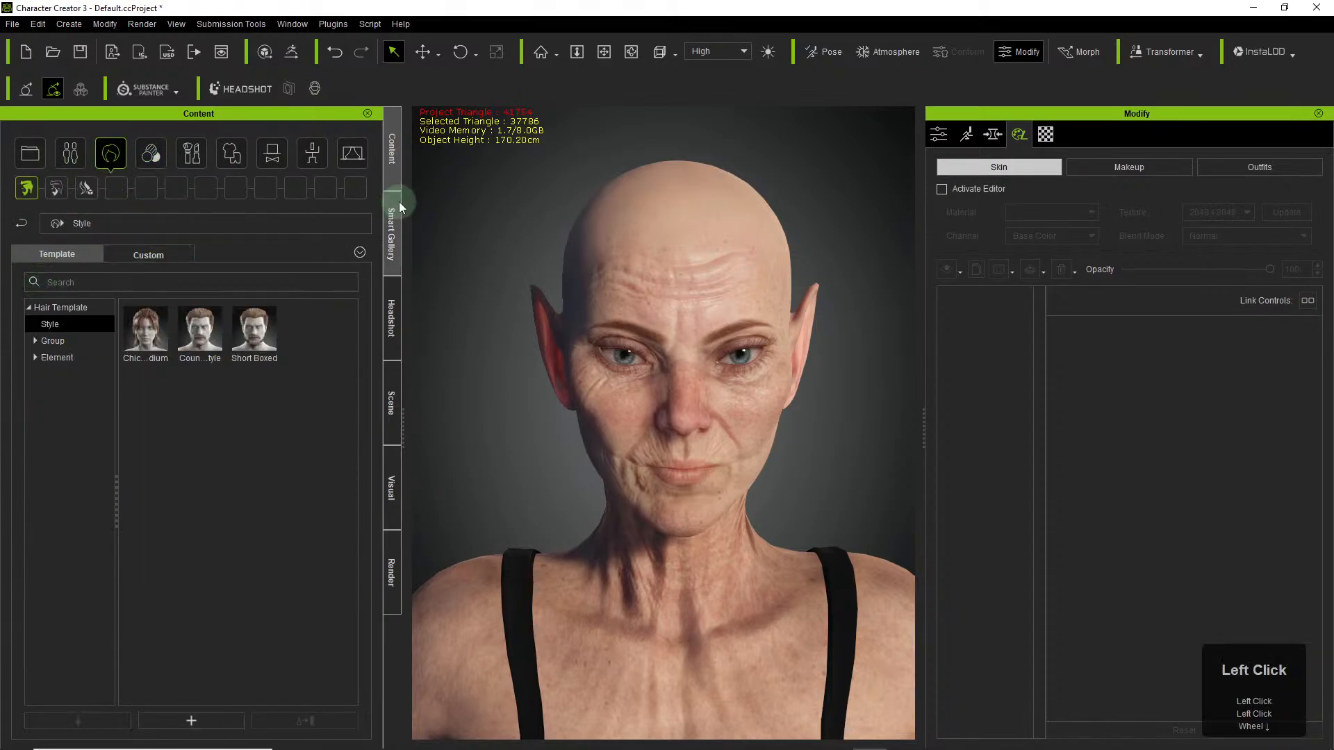
pyautogui.click(55, 311)
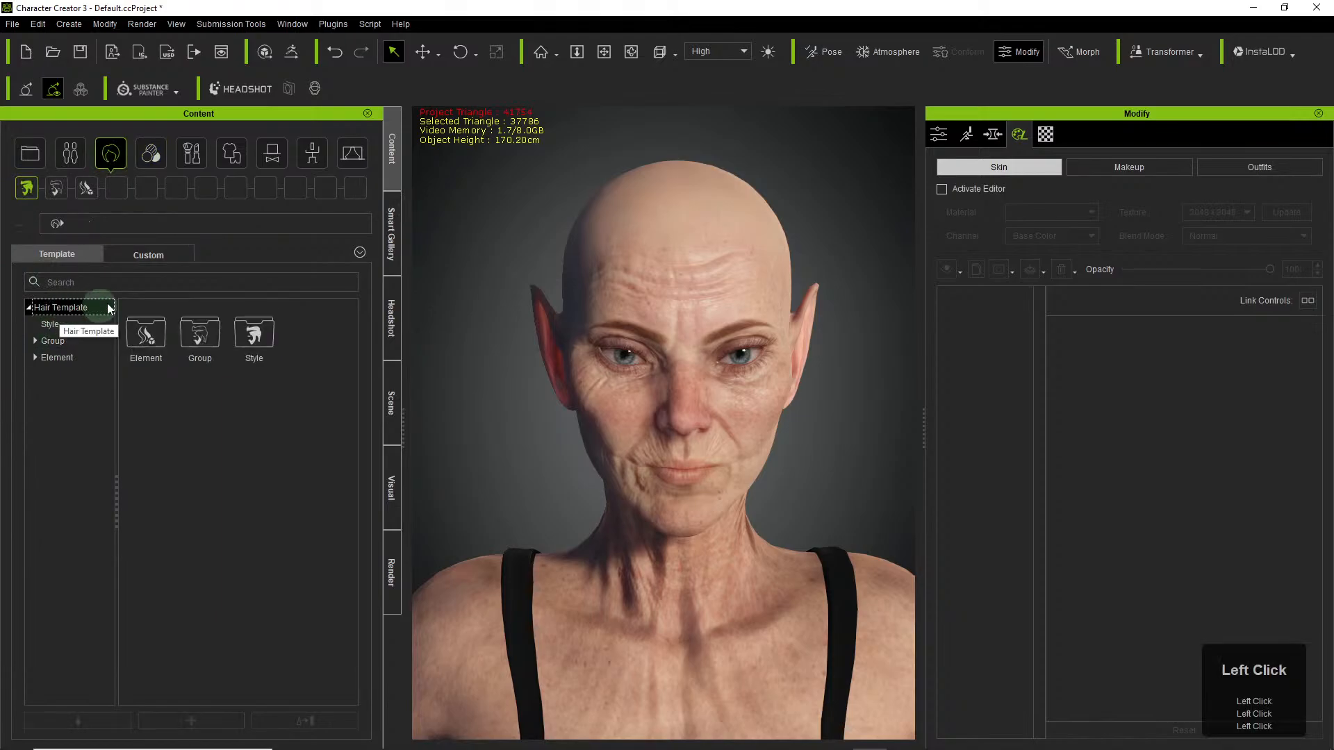
pyautogui.click(50, 324)
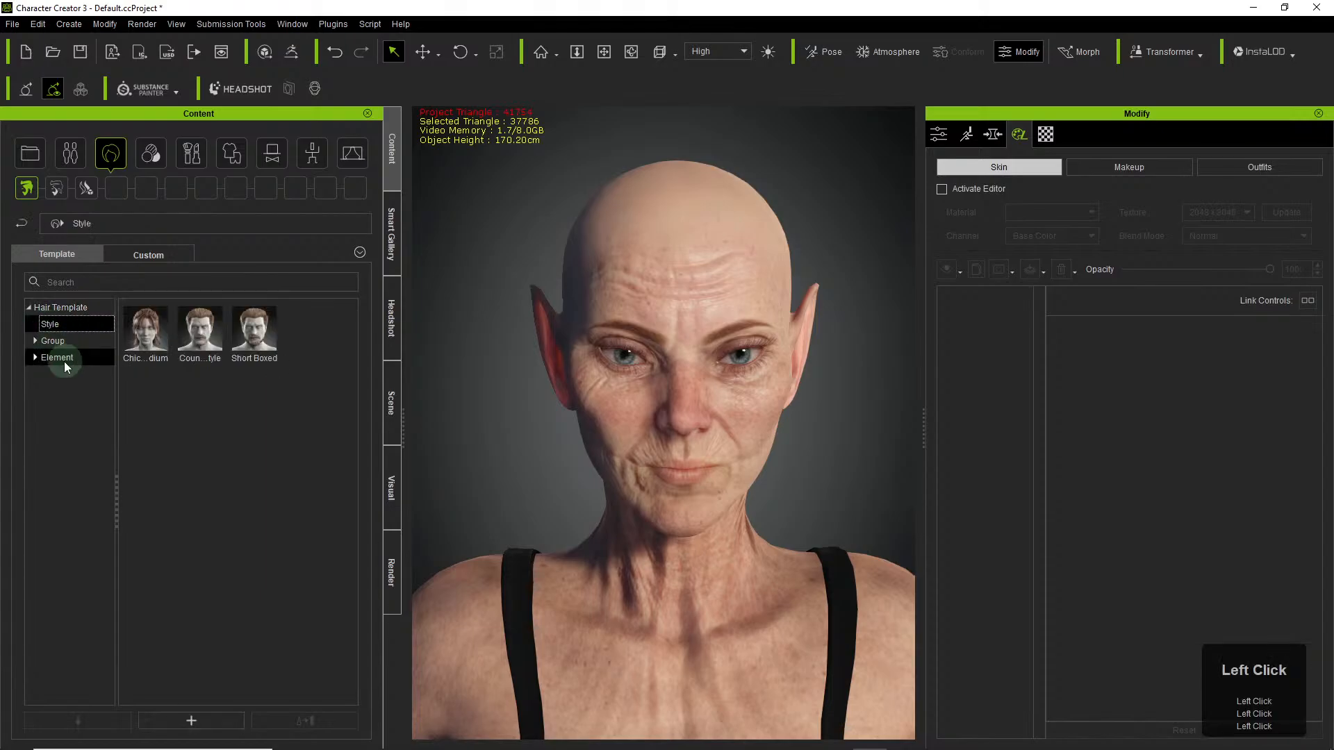
pyautogui.click(53, 352)
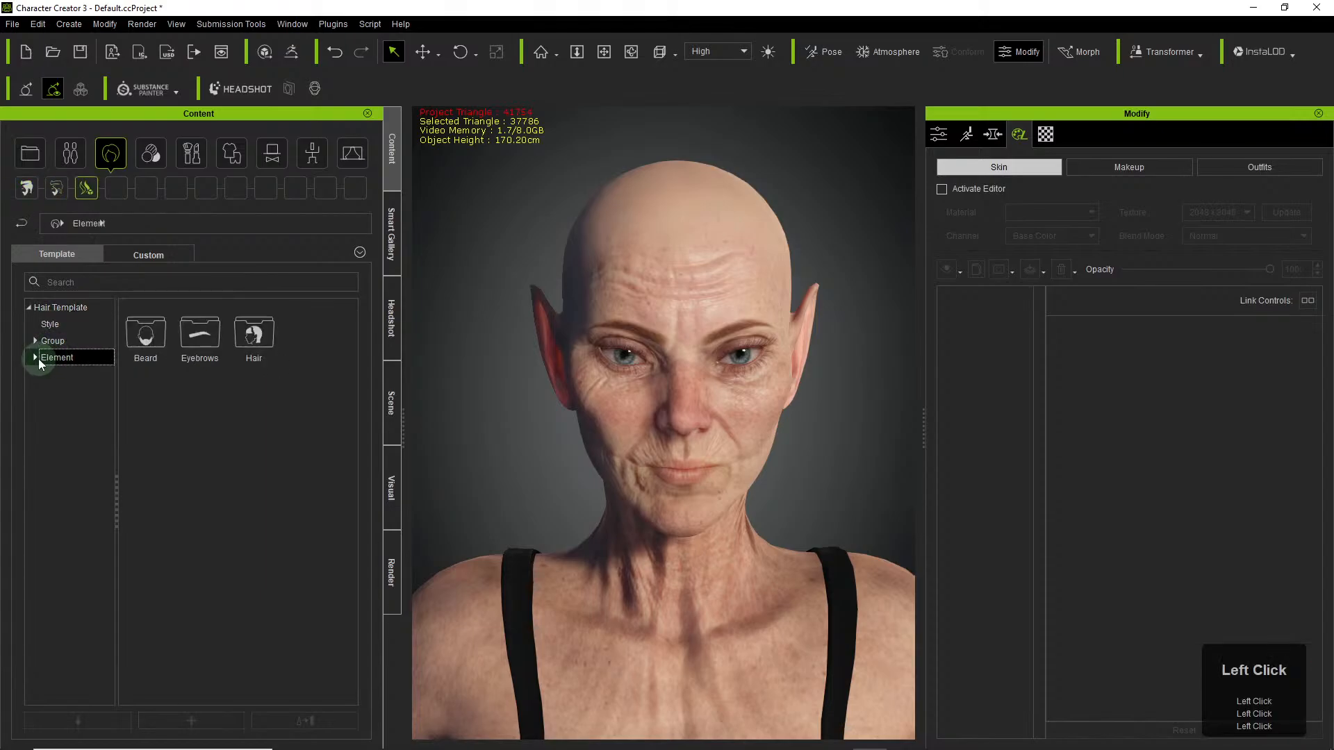
pyautogui.click(36, 357)
pyautogui.click(35, 341)
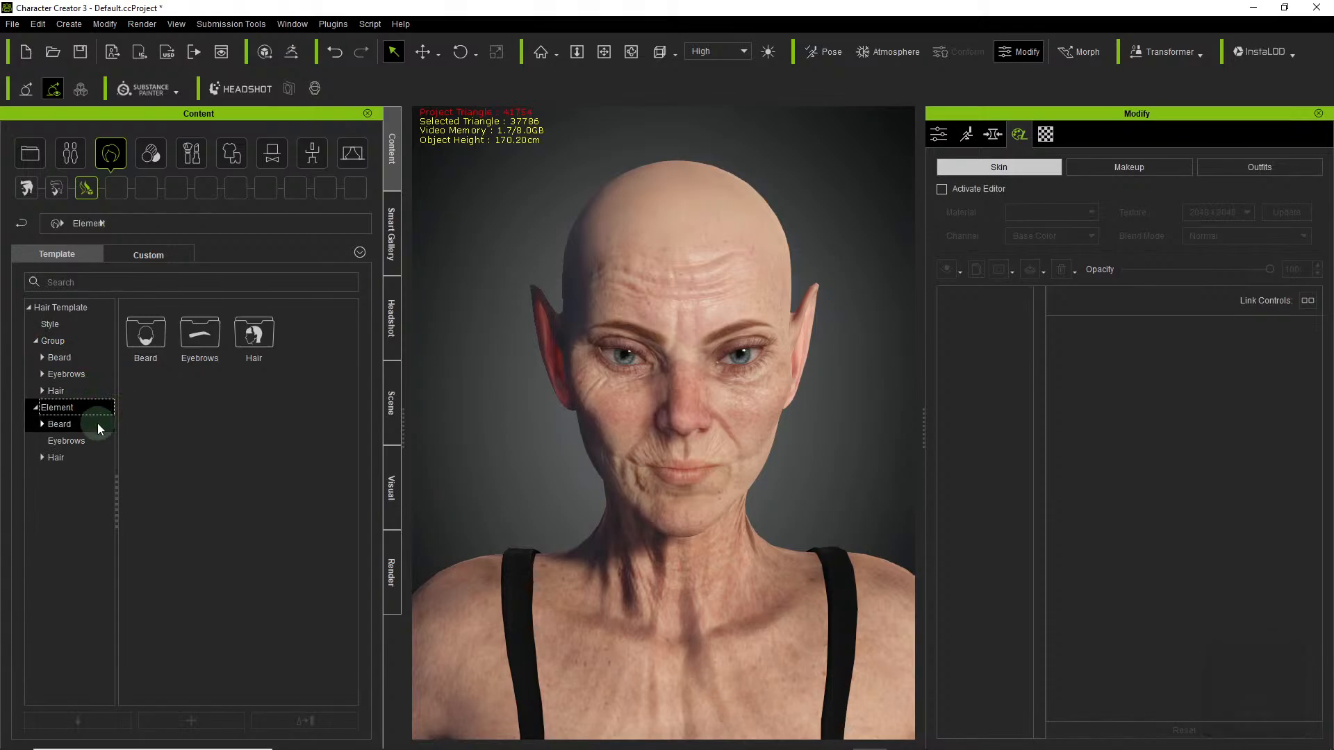
# Look through the Bangs, Base, Rear and Top pieces of the Hair Builder within the hair elements.
pyautogui.click(55, 458)
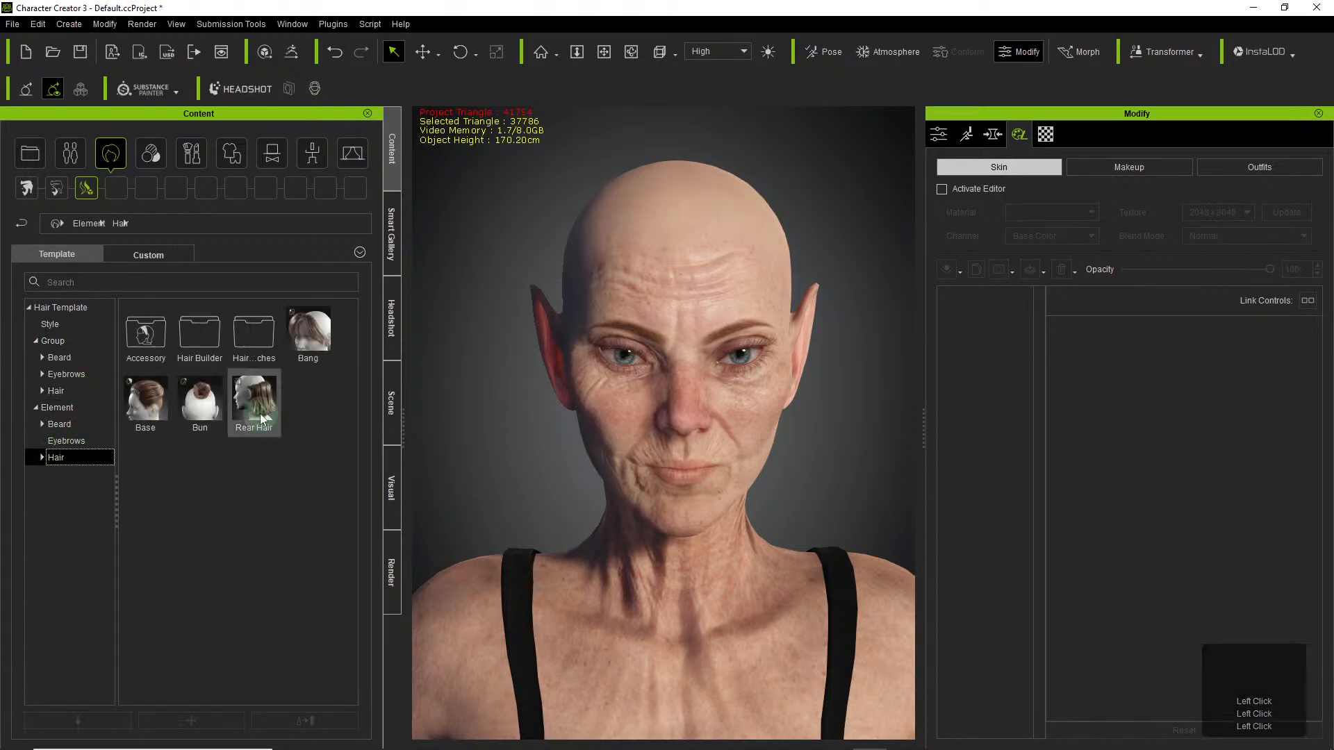
pyautogui.click(186, 435)
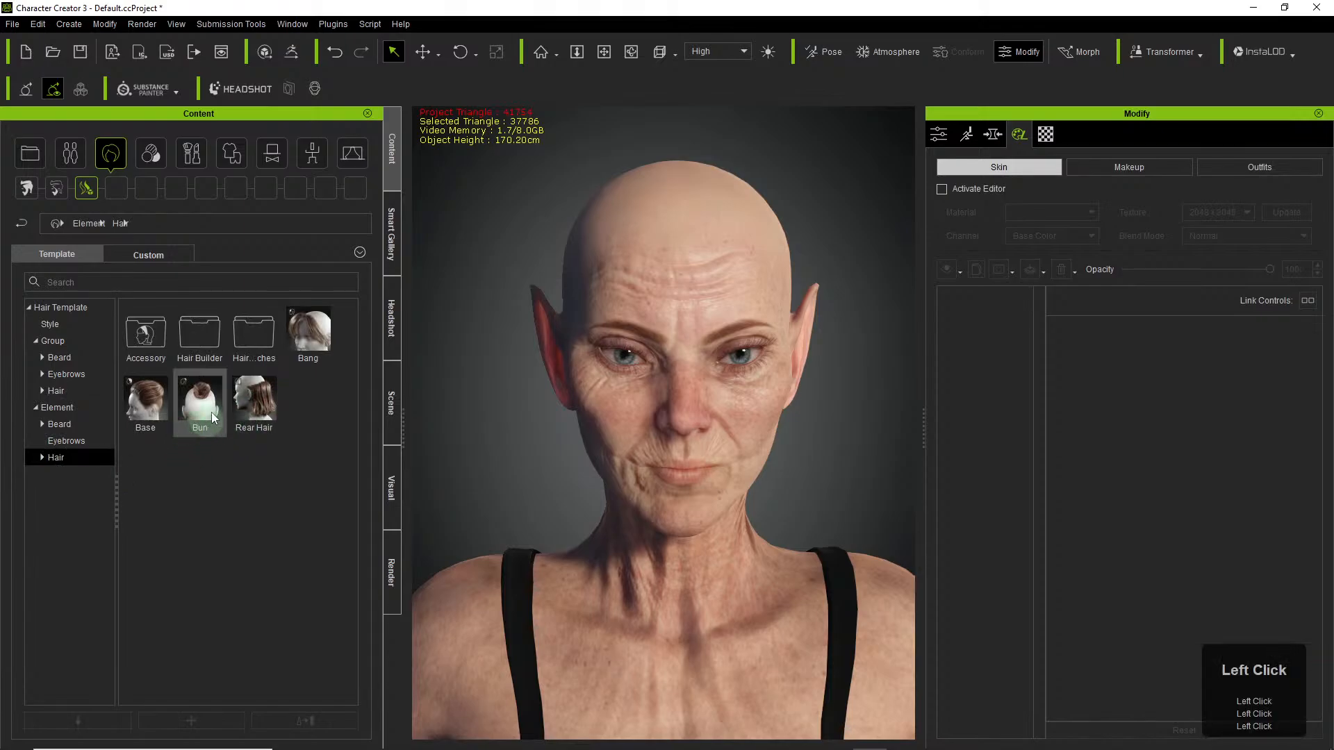
pyautogui.doubleClick(199, 337)
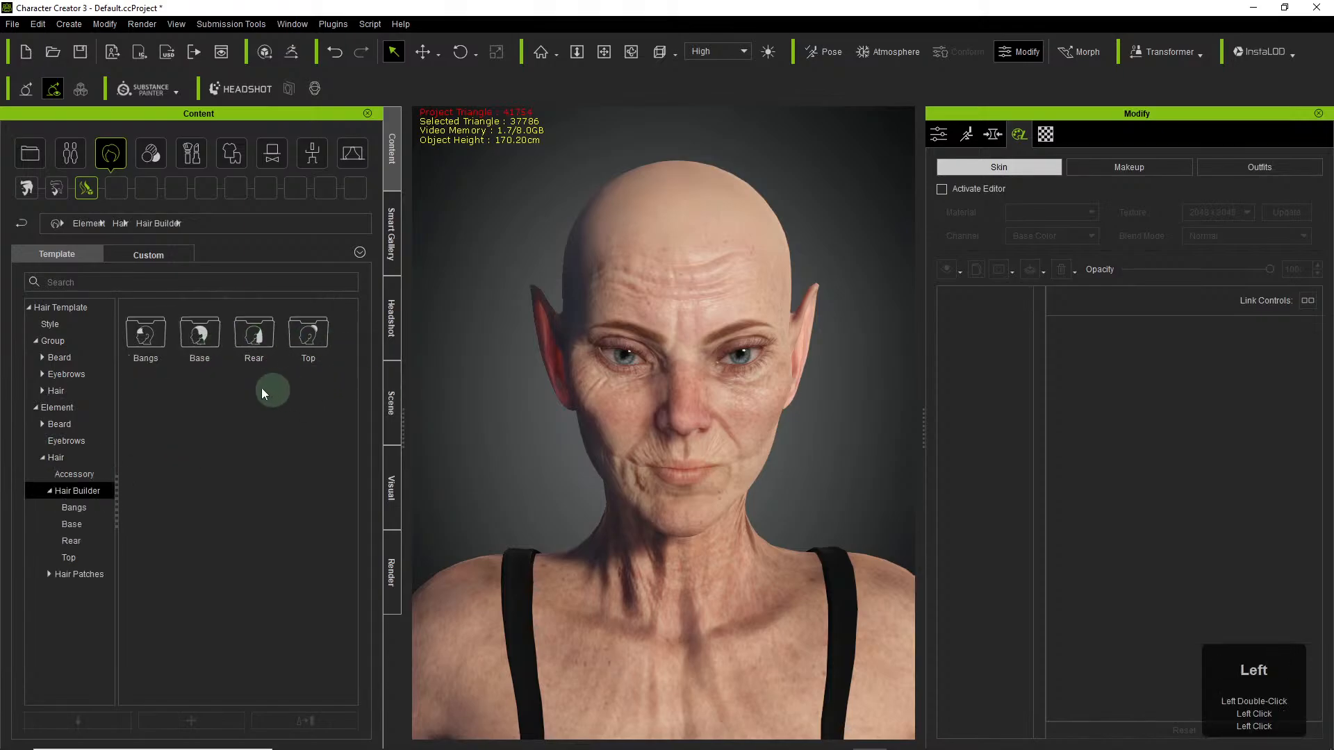
pyautogui.click(86, 513)
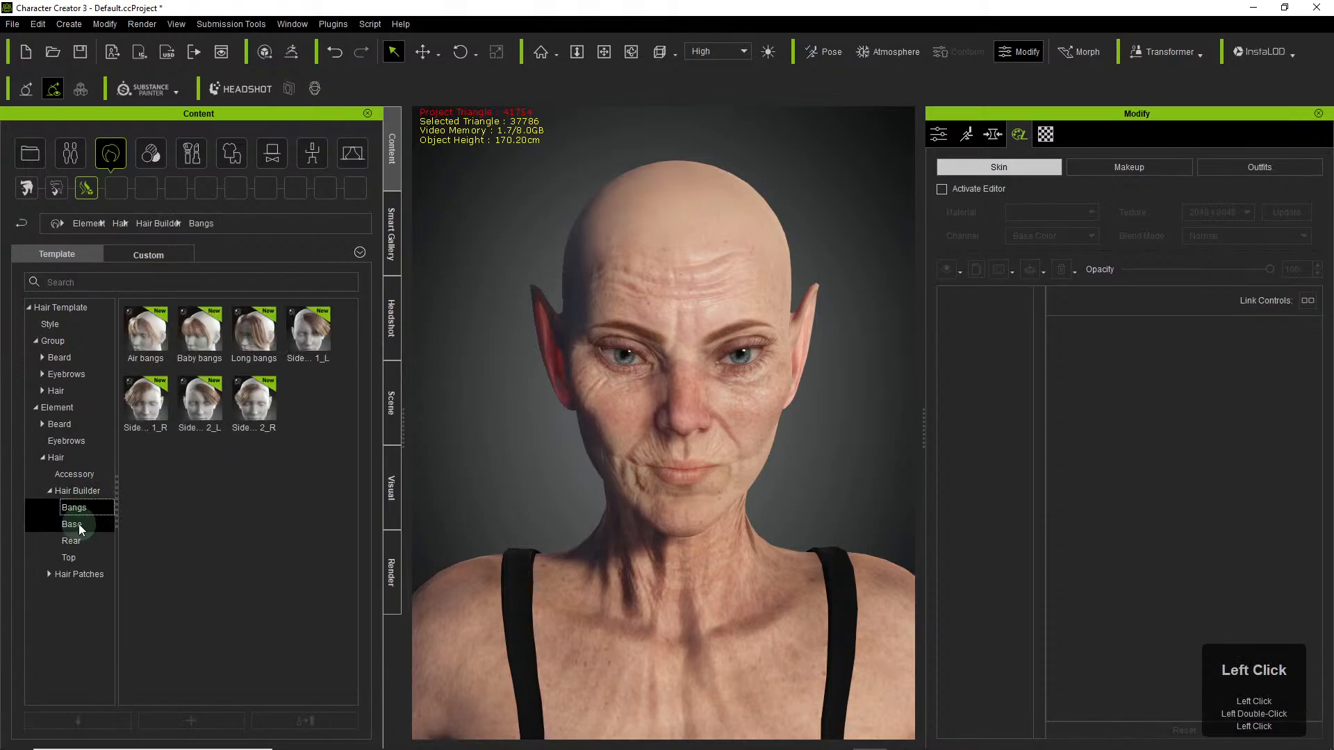
pyautogui.click(78, 524)
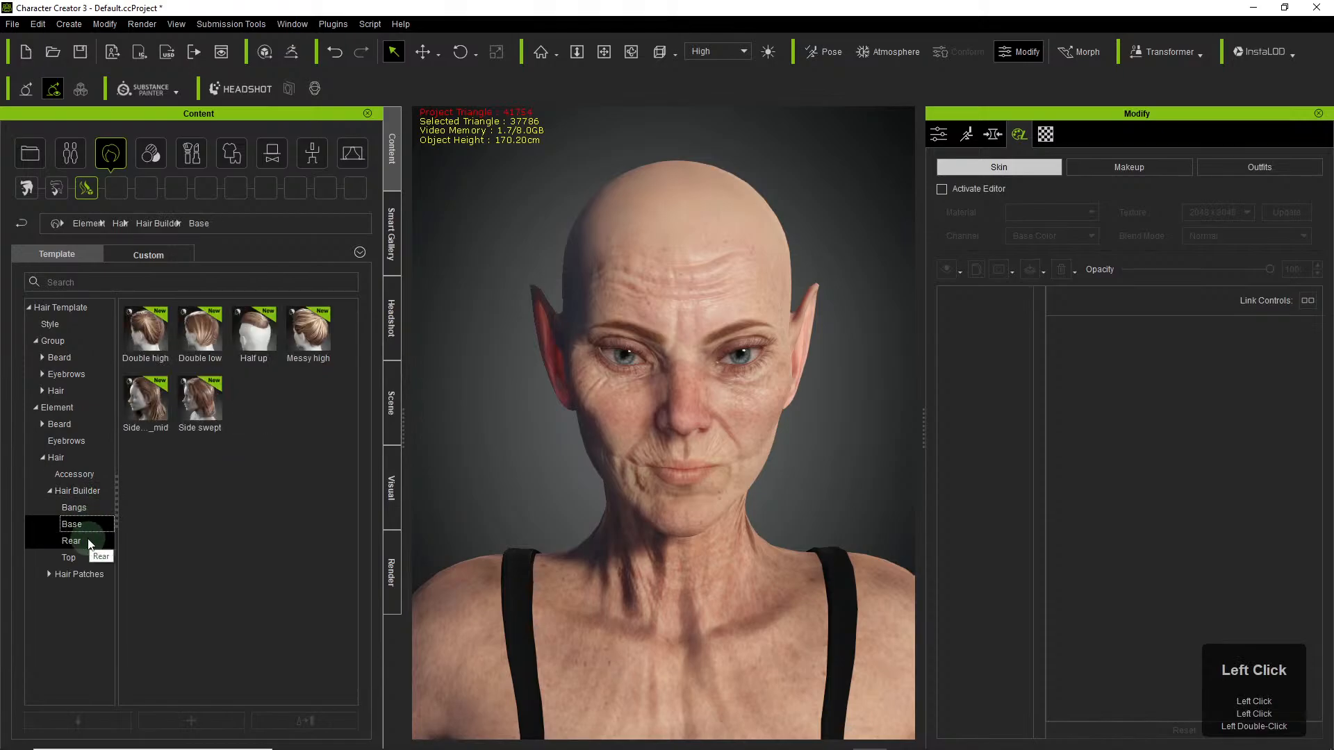
pyautogui.click(114, 528)
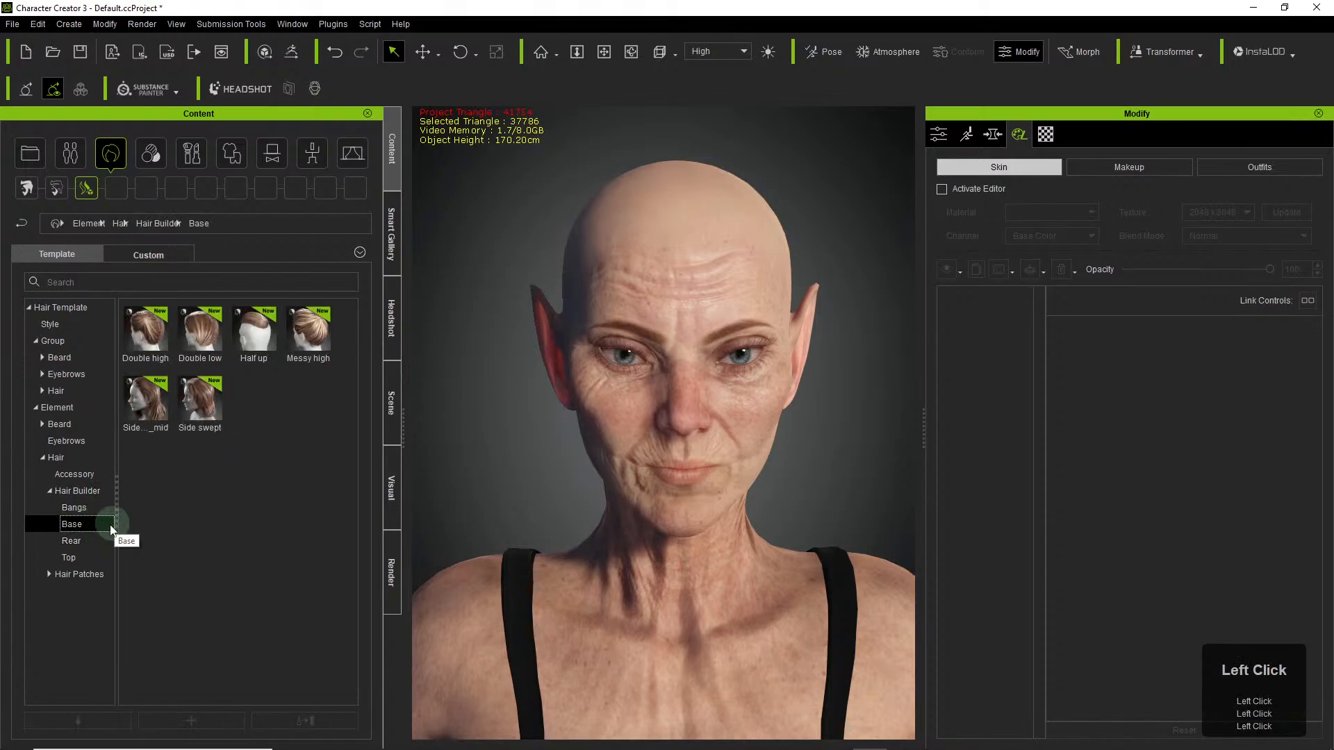
pyautogui.click(81, 541)
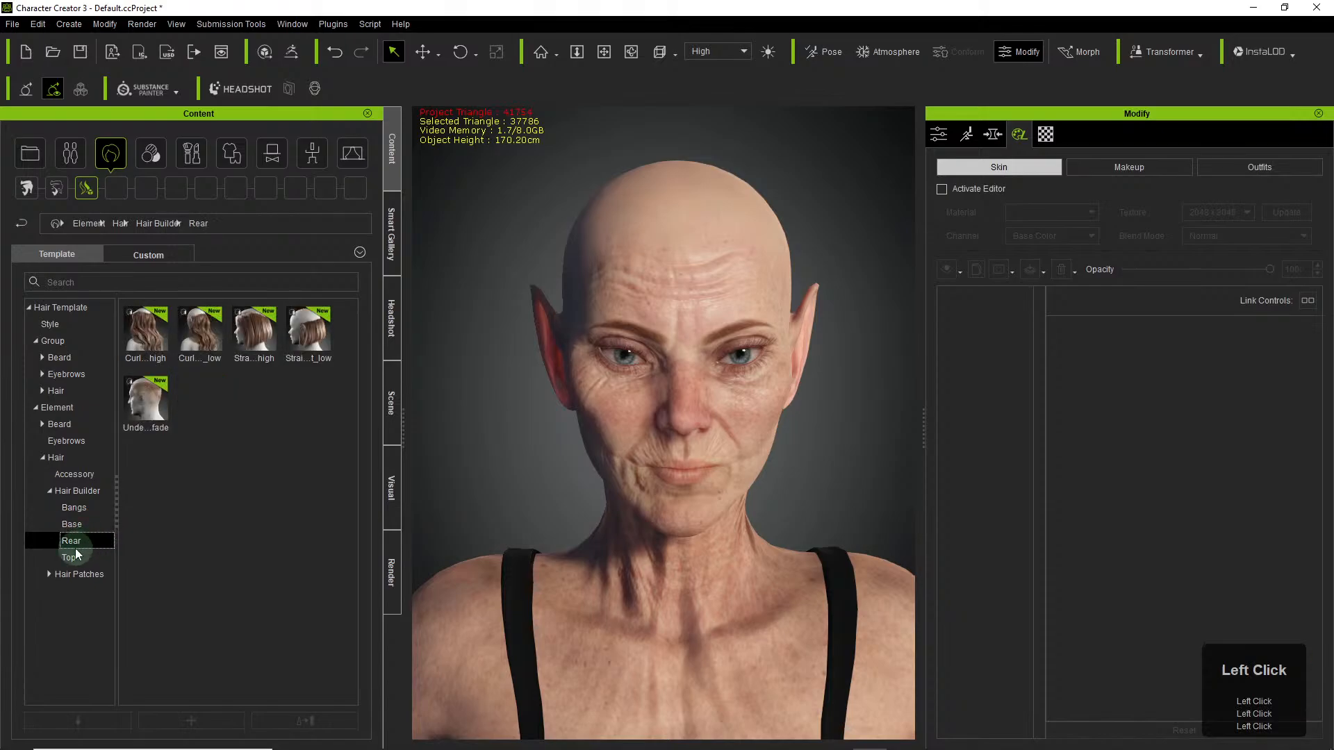
pyautogui.click(70, 557)
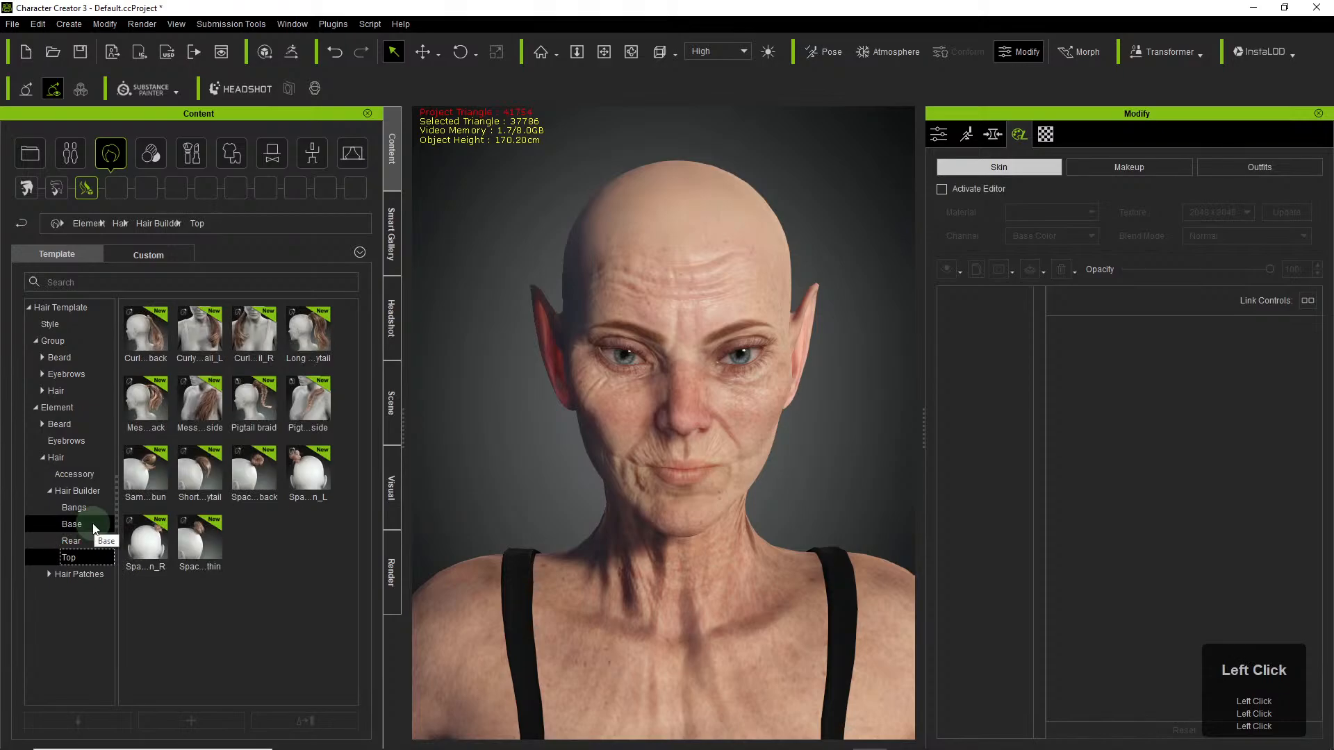
# Try the Pigtail braid hair element on the avatar, inspect it in side profile, and undo it.
pyautogui.doubleClick(252, 403)
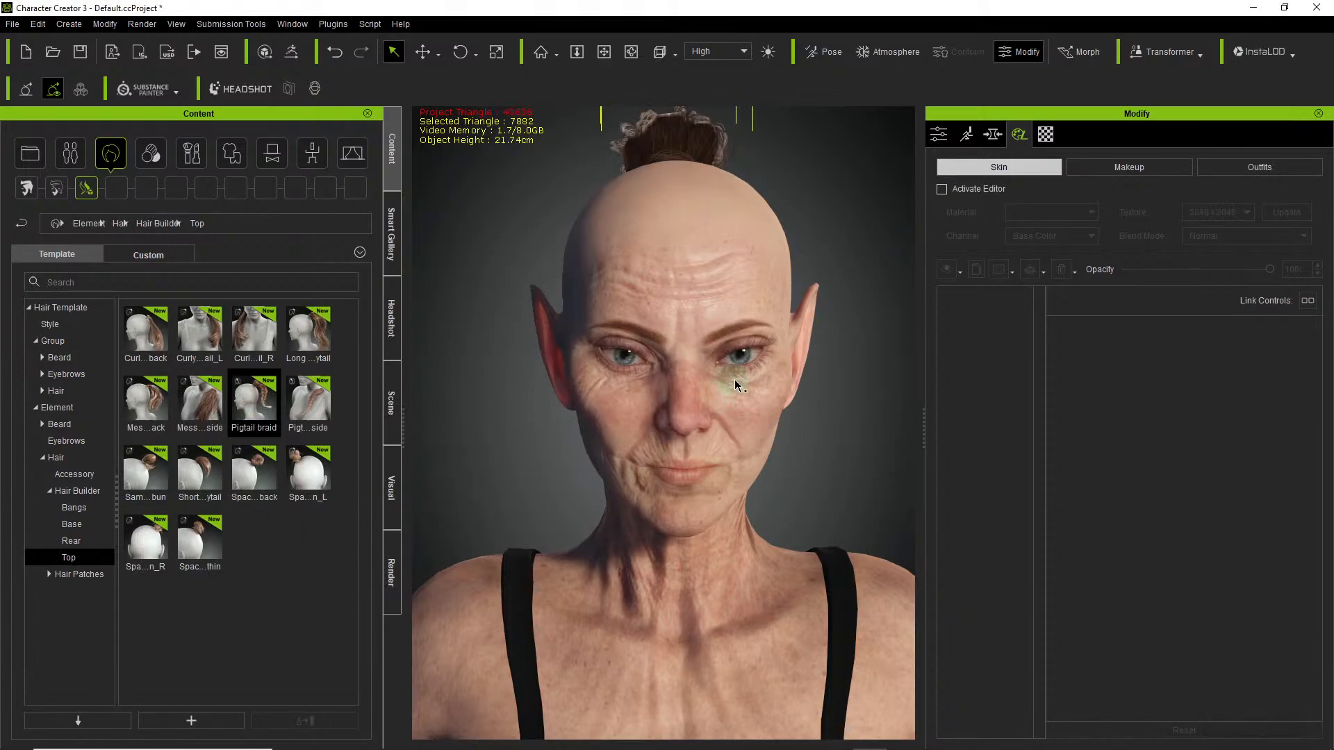
pyautogui.moveTo(821, 378); pyautogui.dragTo(713, 340)
pyautogui.scroll(-2, 713, 340)
pyautogui.moveTo(712, 341); pyautogui.dragTo(296, 342, button='right')
pyautogui.middleClick(546, 341)
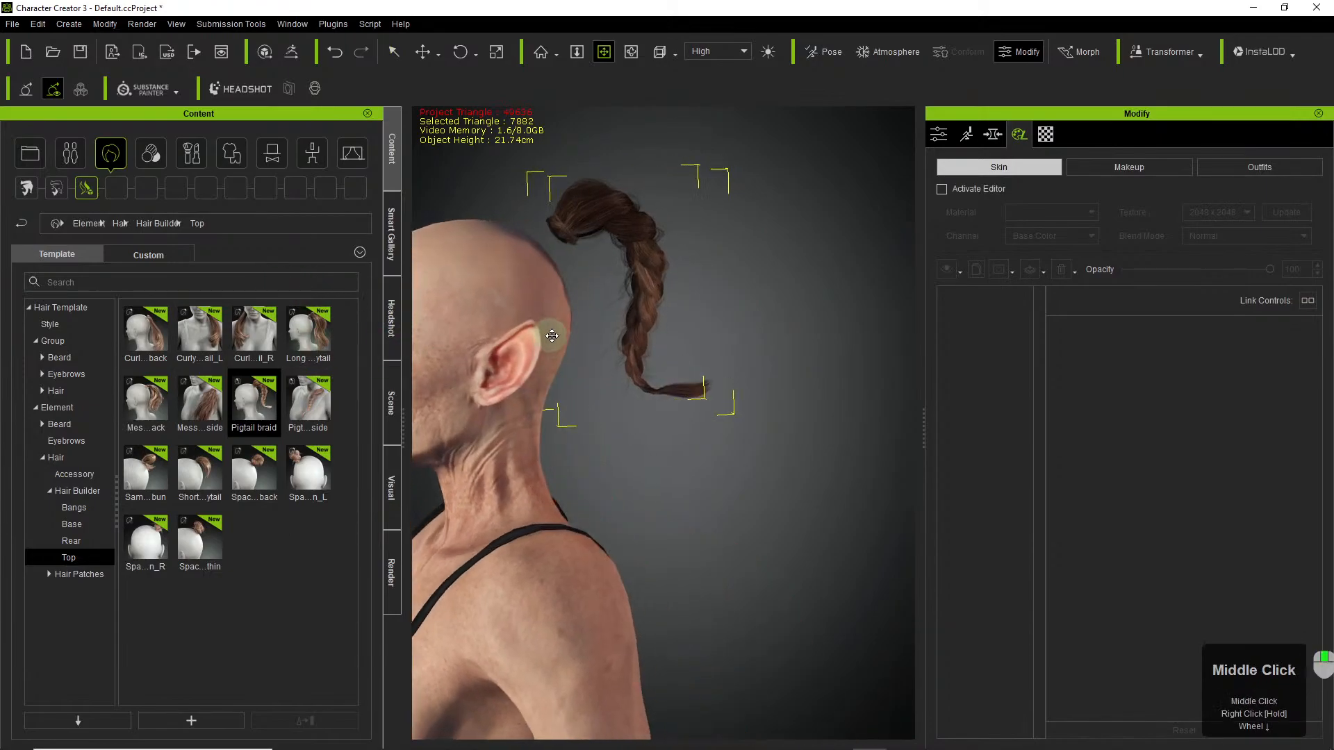
pyautogui.moveTo(555, 323); pyautogui.dragTo(687, 299)
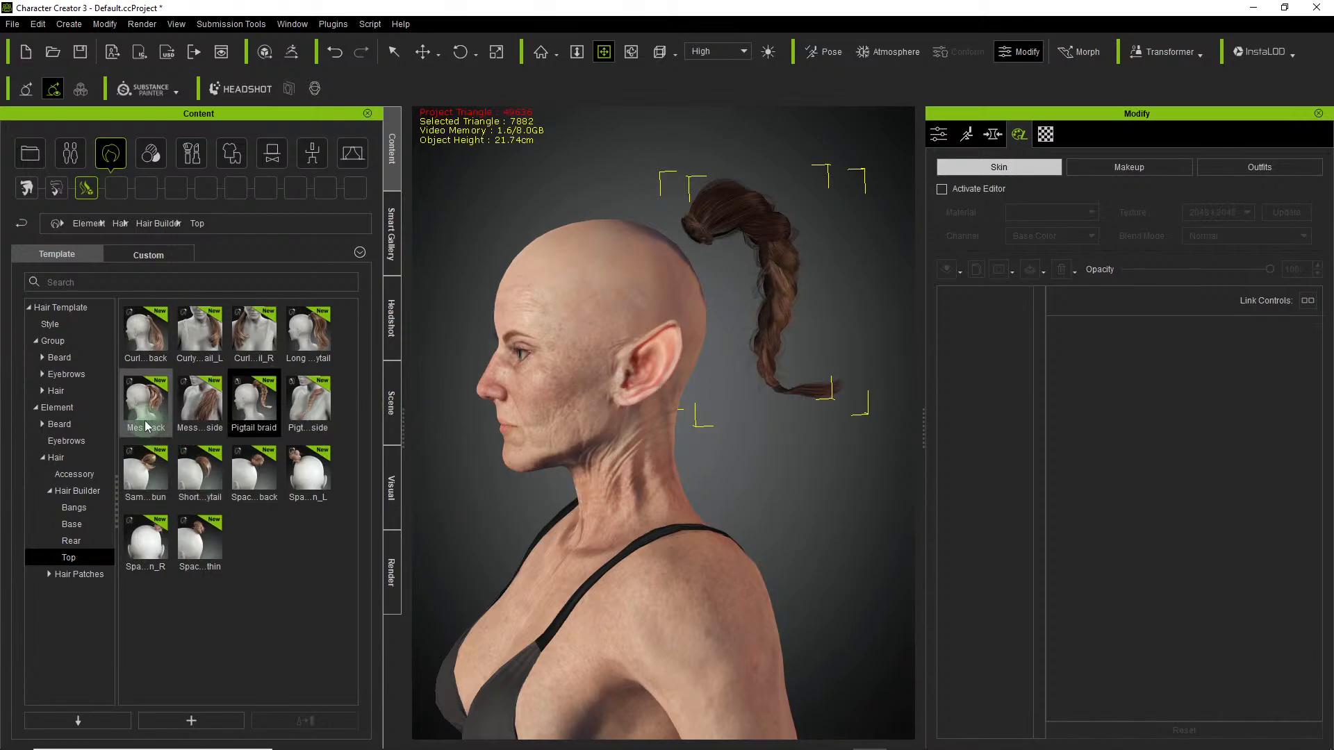
pyautogui.hotkey('ctrl', 'z')
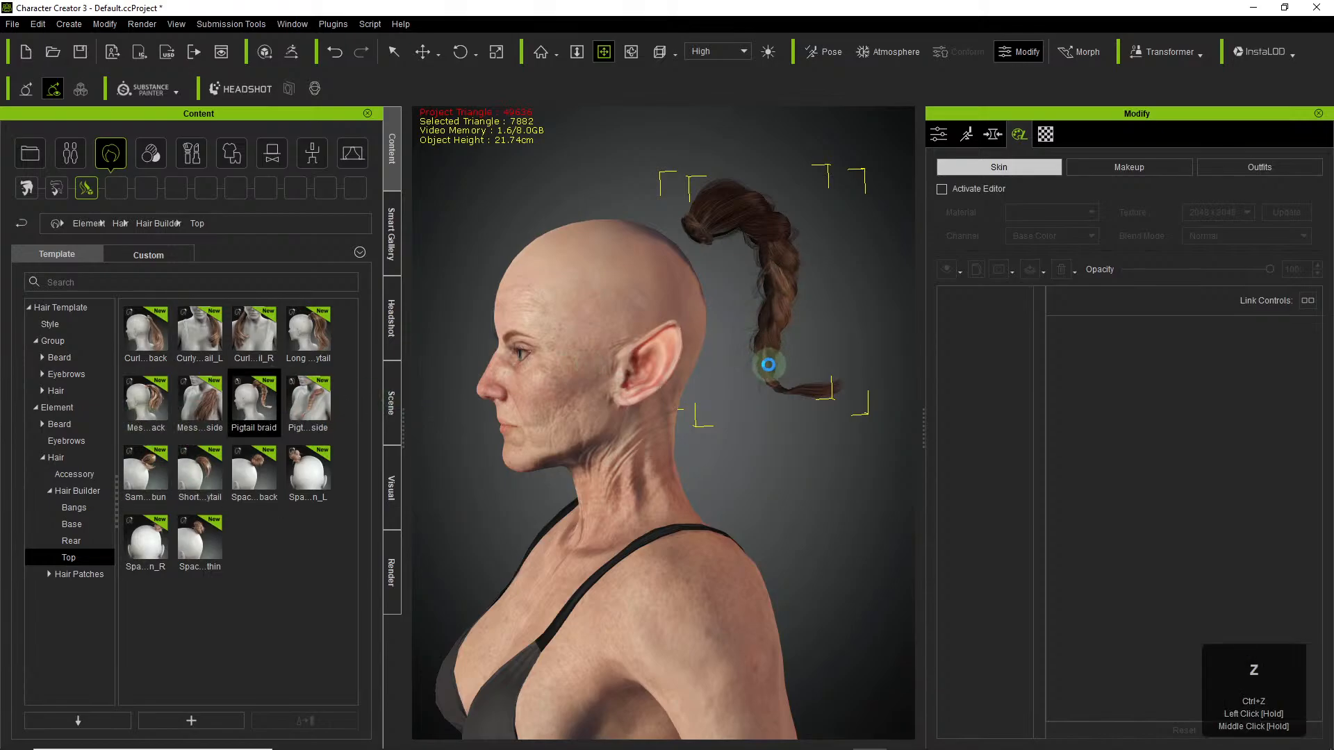
# Add the messy back ponytail from Top and the Side swept hair from Base to the avatar, and view them from behind.
pyautogui.doubleClick(151, 404)
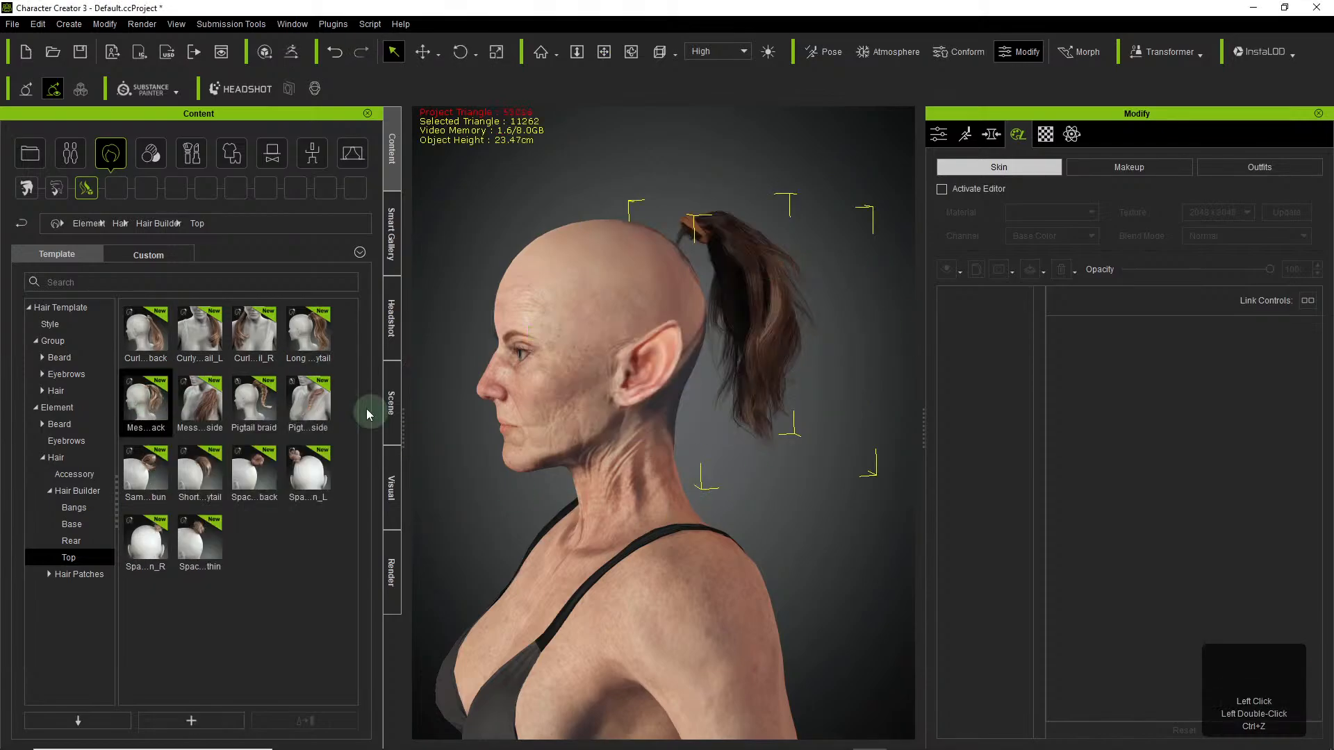
pyautogui.click(95, 539)
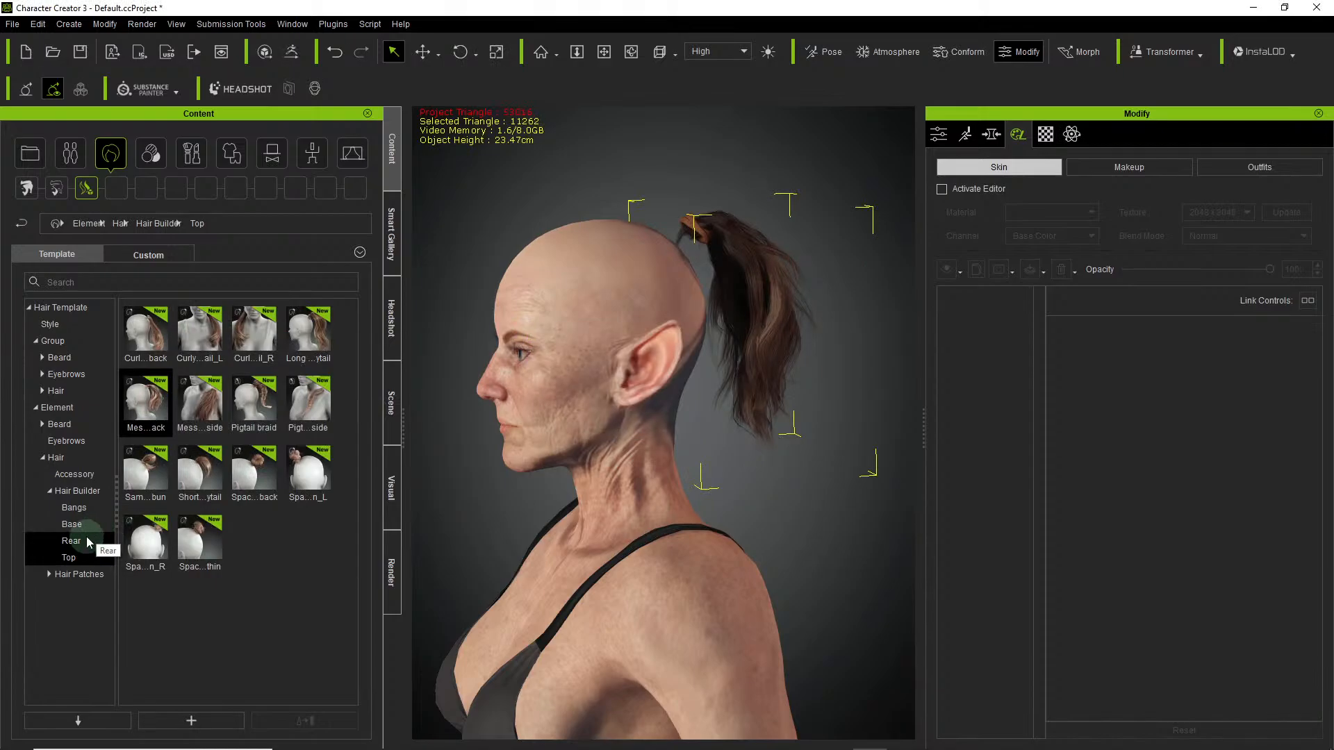
pyautogui.click(88, 541)
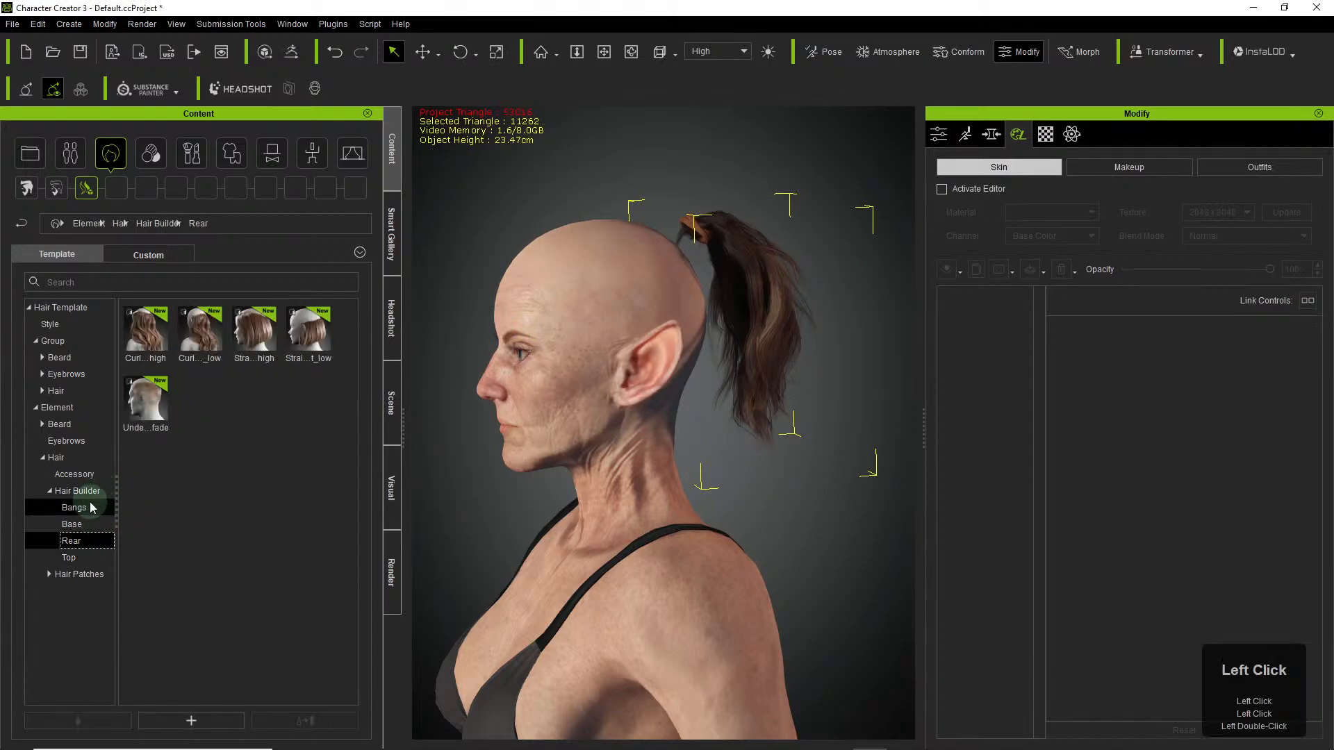
pyautogui.click(80, 524)
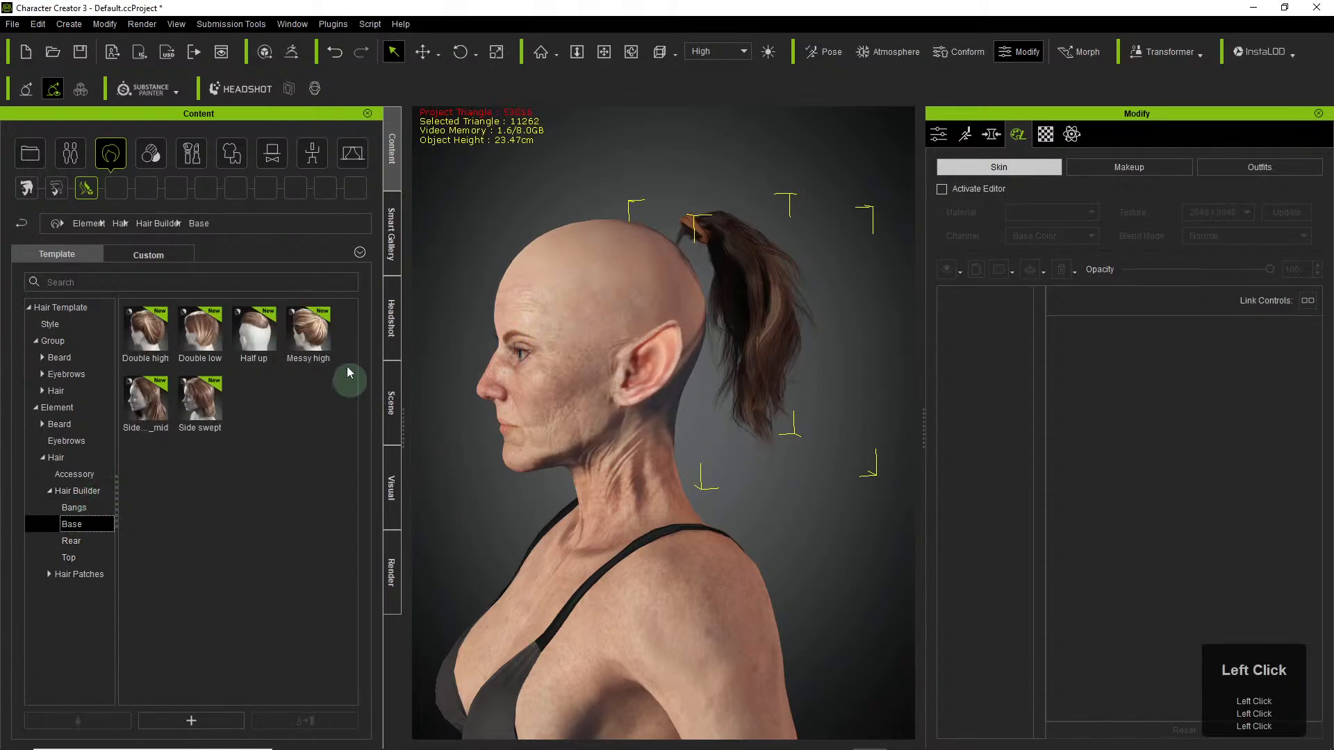
pyautogui.moveTo(319, 340)
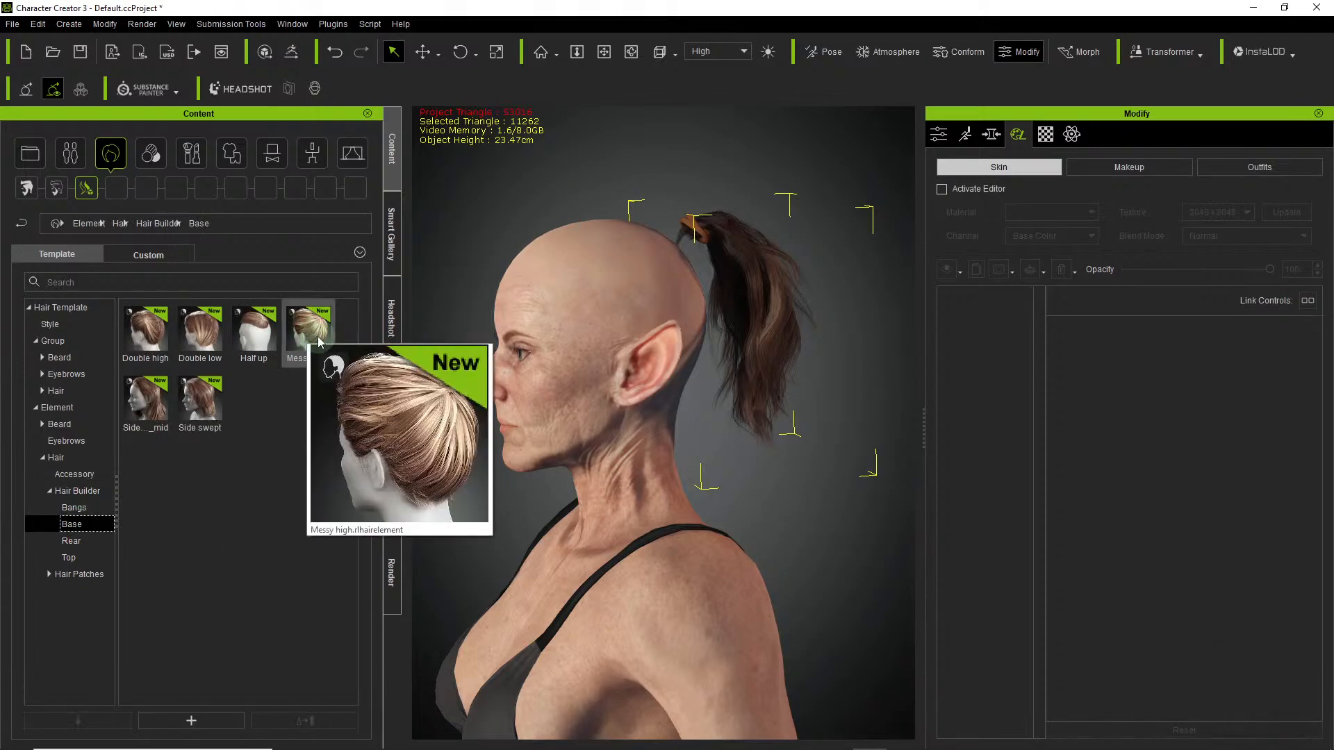
pyautogui.doubleClick(199, 401)
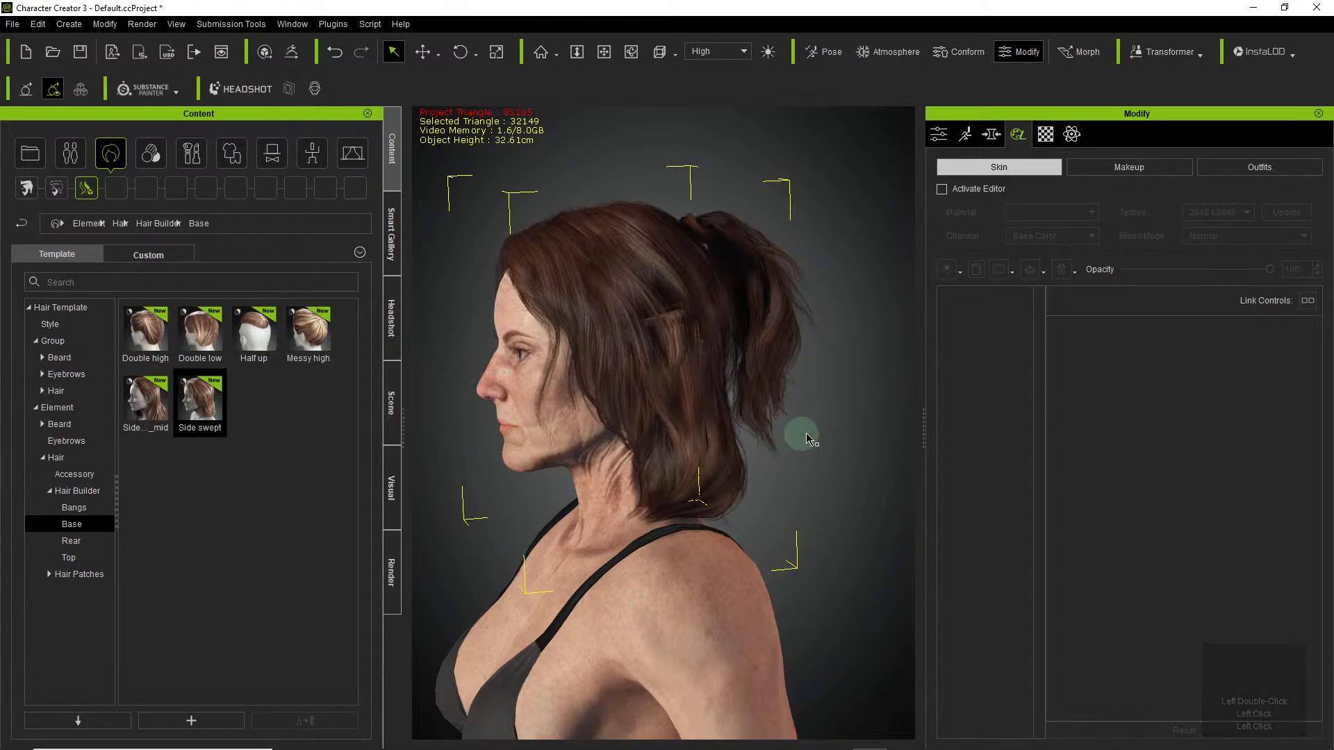
pyautogui.middleClick(694, 431)
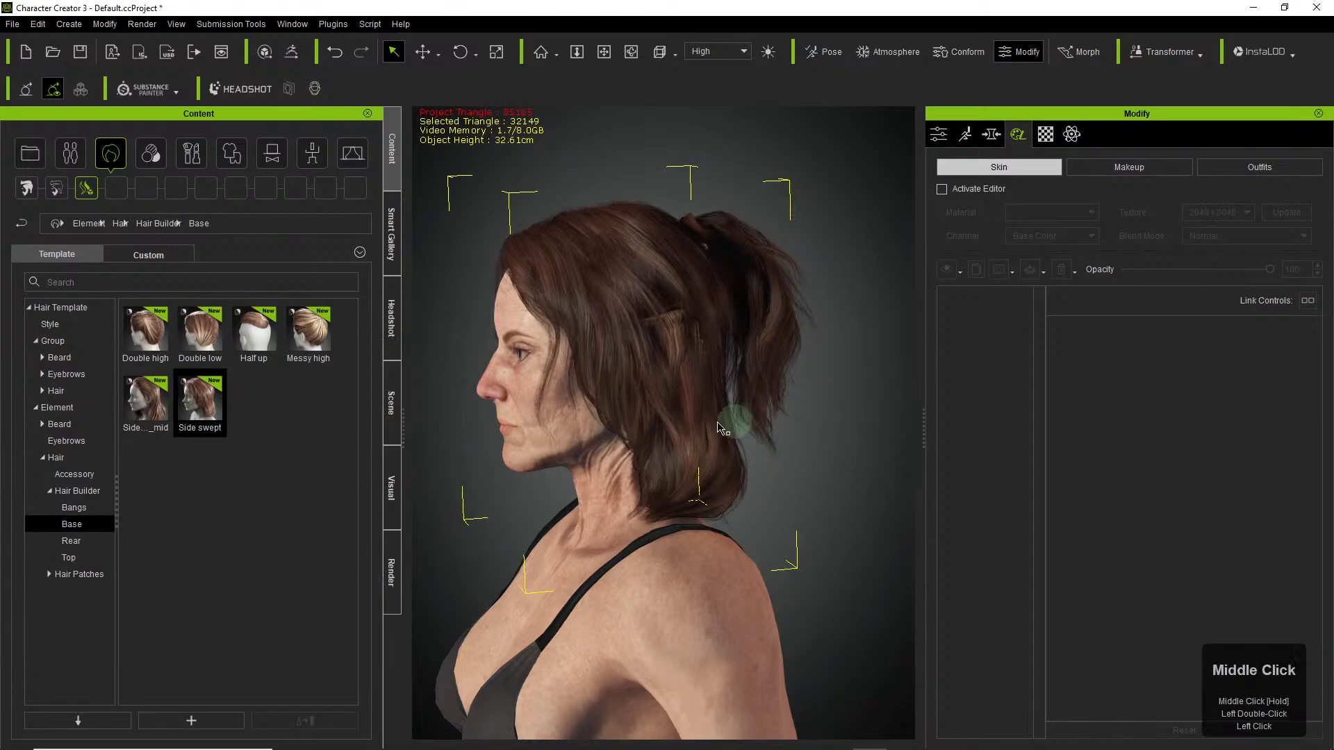
pyautogui.moveTo(699, 419); pyautogui.dragTo(637, 373, button='right')
pyautogui.click(637, 373)
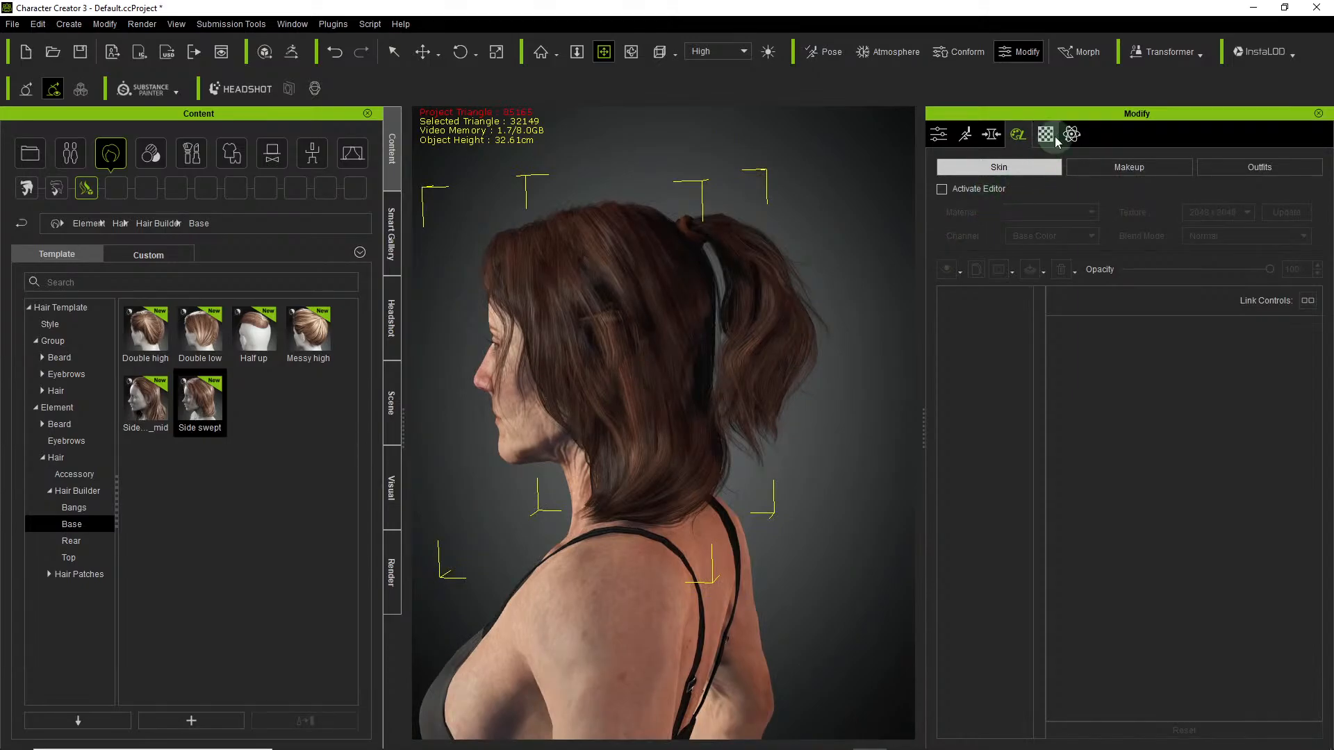
# Show the Side swept hair's materials and open Adjust Color for Hair1's Base Color texture, placed clear of the avatar.
pyautogui.click(1047, 136)
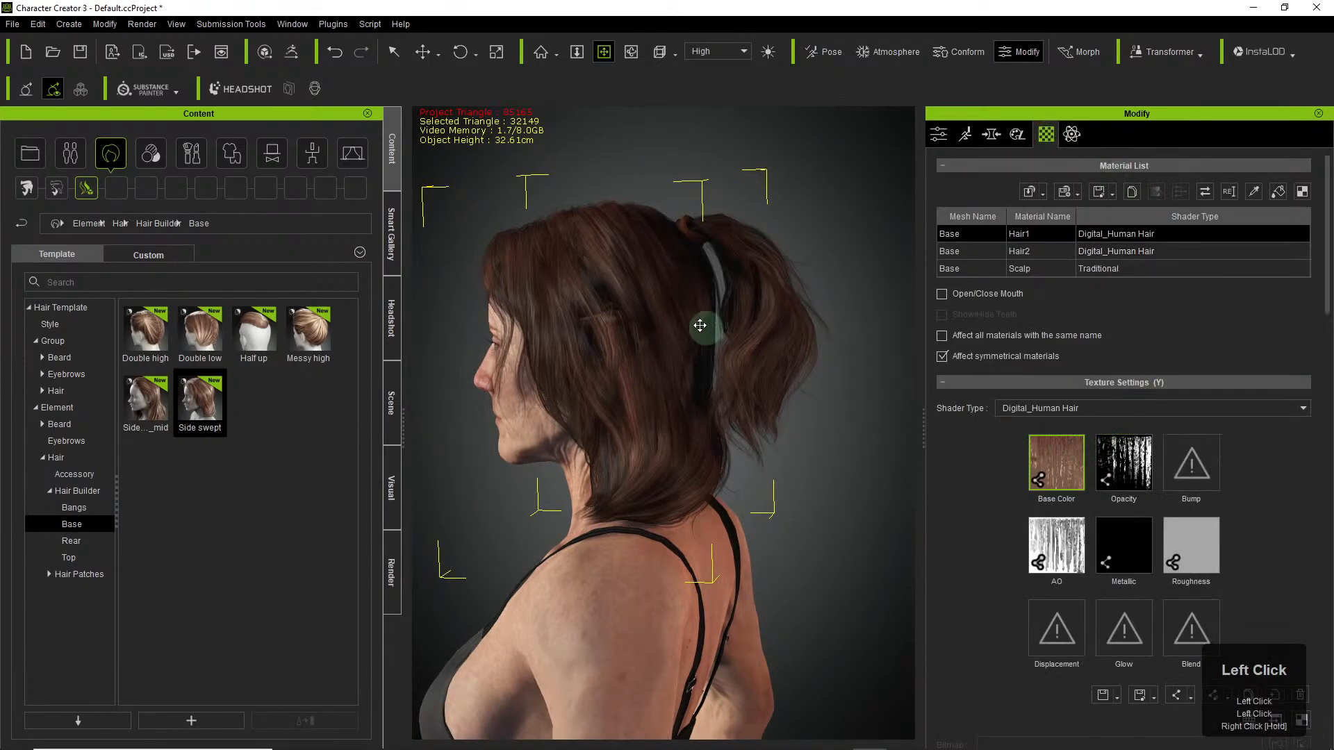
pyautogui.rightClick(1058, 464)
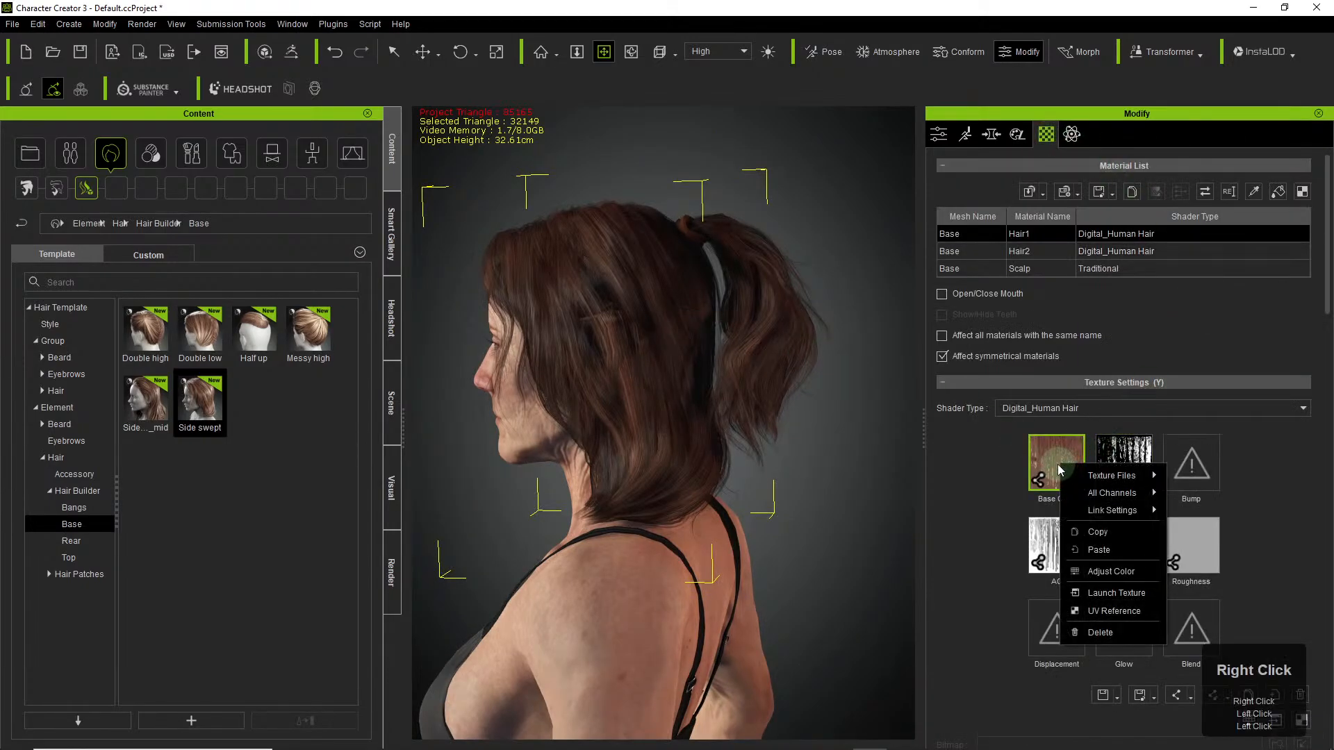
pyautogui.click(1142, 573)
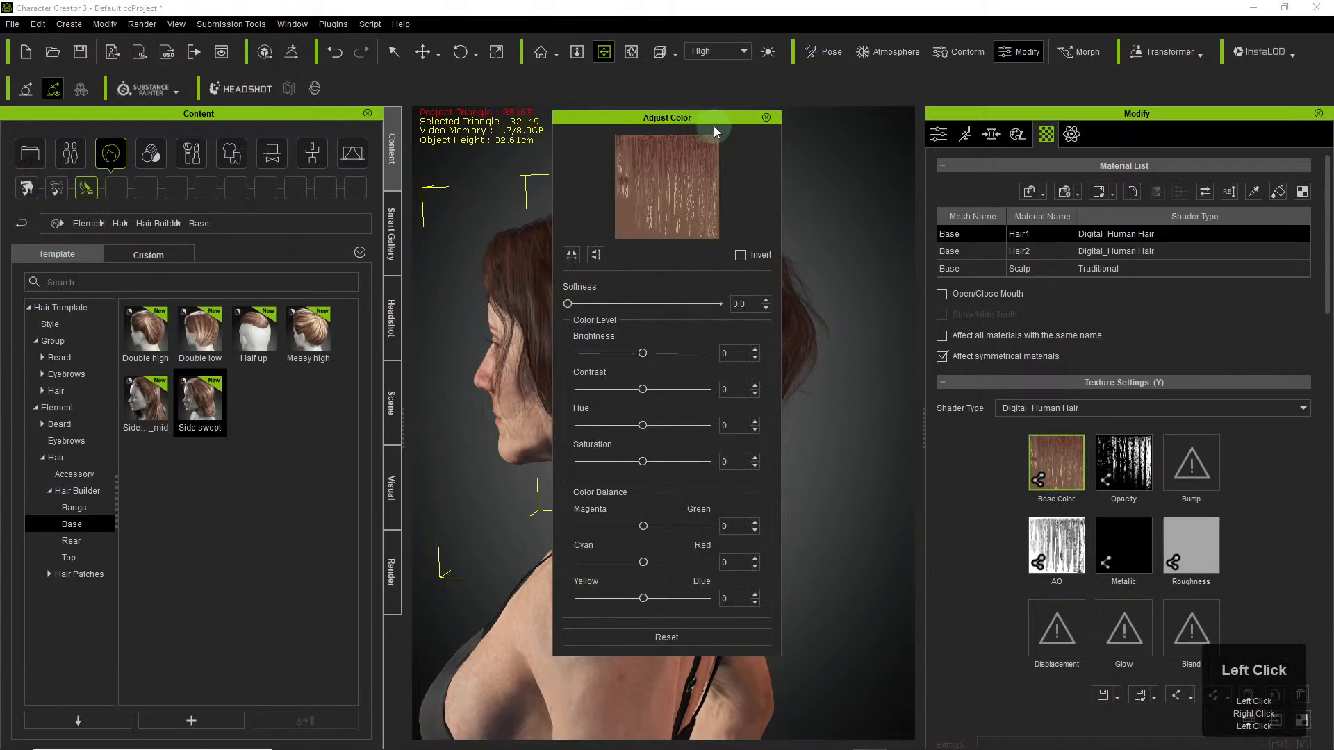
pyautogui.click(820, 117)
pyautogui.moveTo(728, 117); pyautogui.dragTo(1084, 108)
# Try inverting Hair1's Base Color texture and setting its Brightness to 32, and reset the color adjustments.
pyautogui.click(1087, 242)
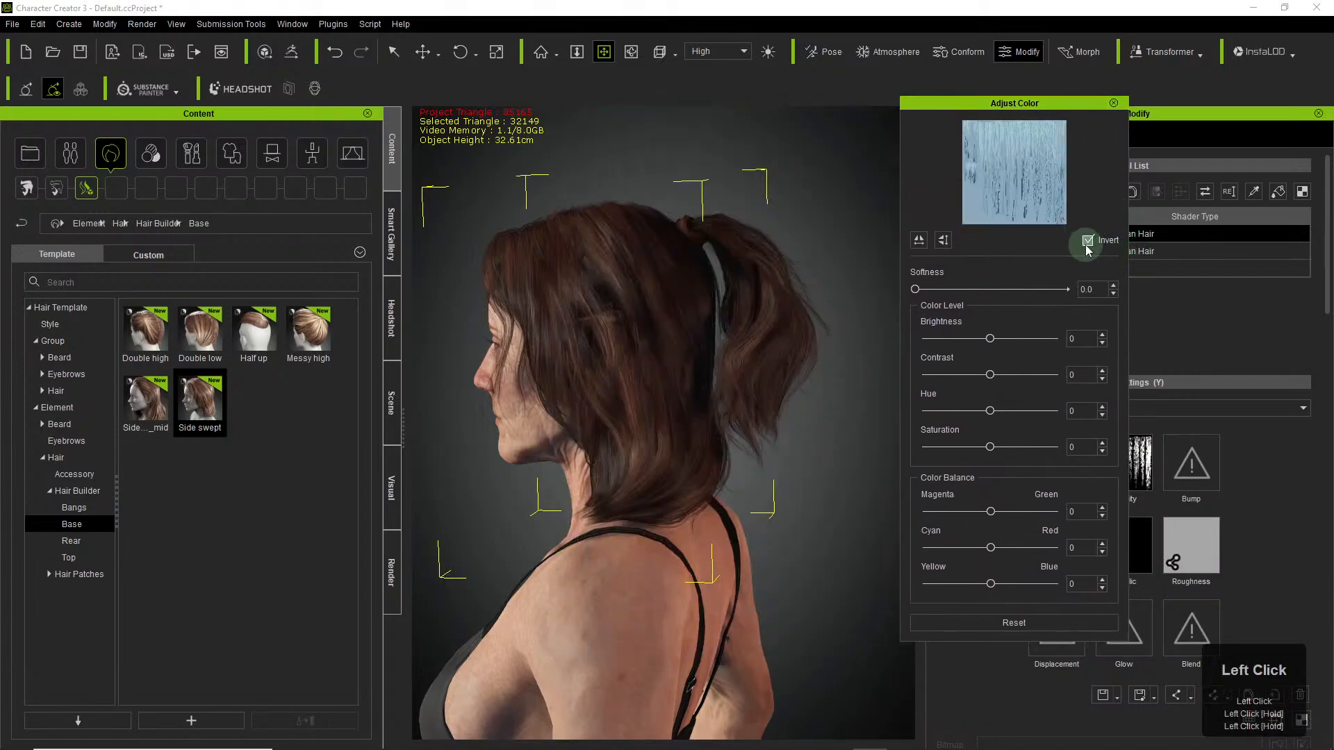
pyautogui.click(1087, 243)
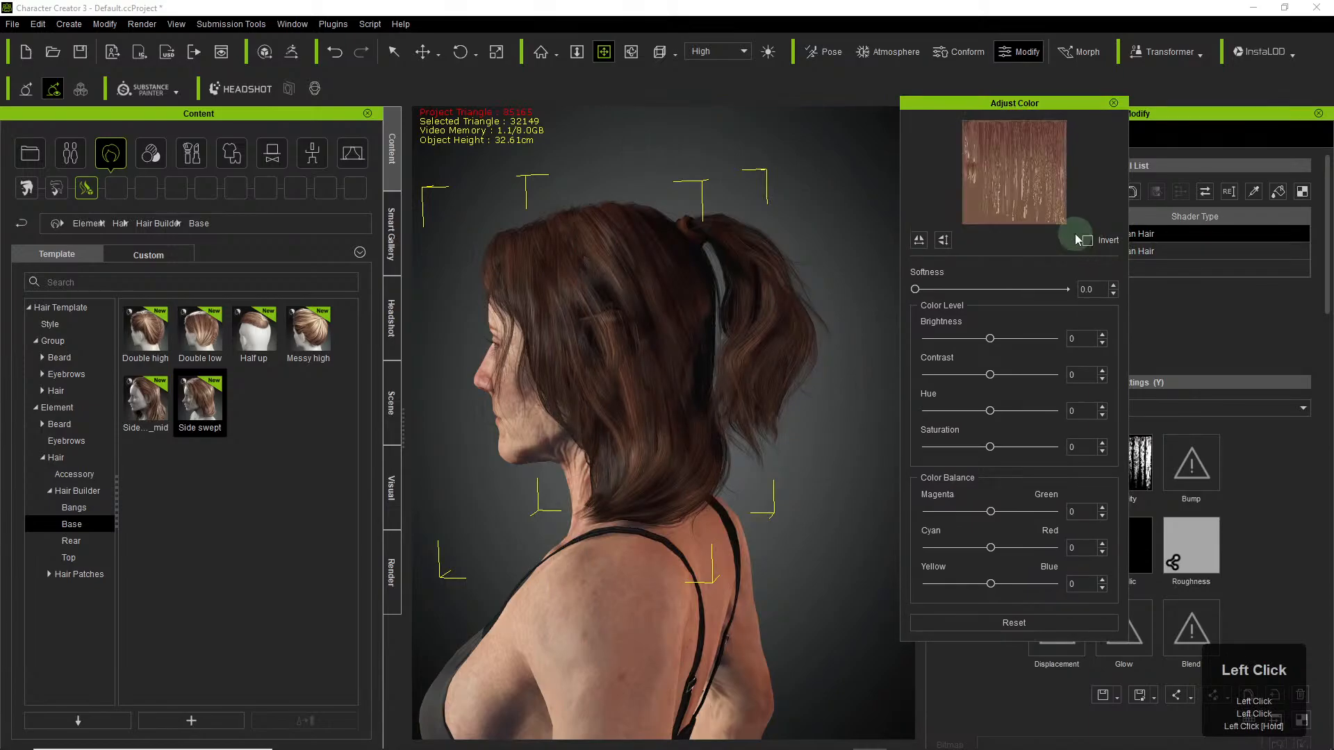
pyautogui.click(1060, 633)
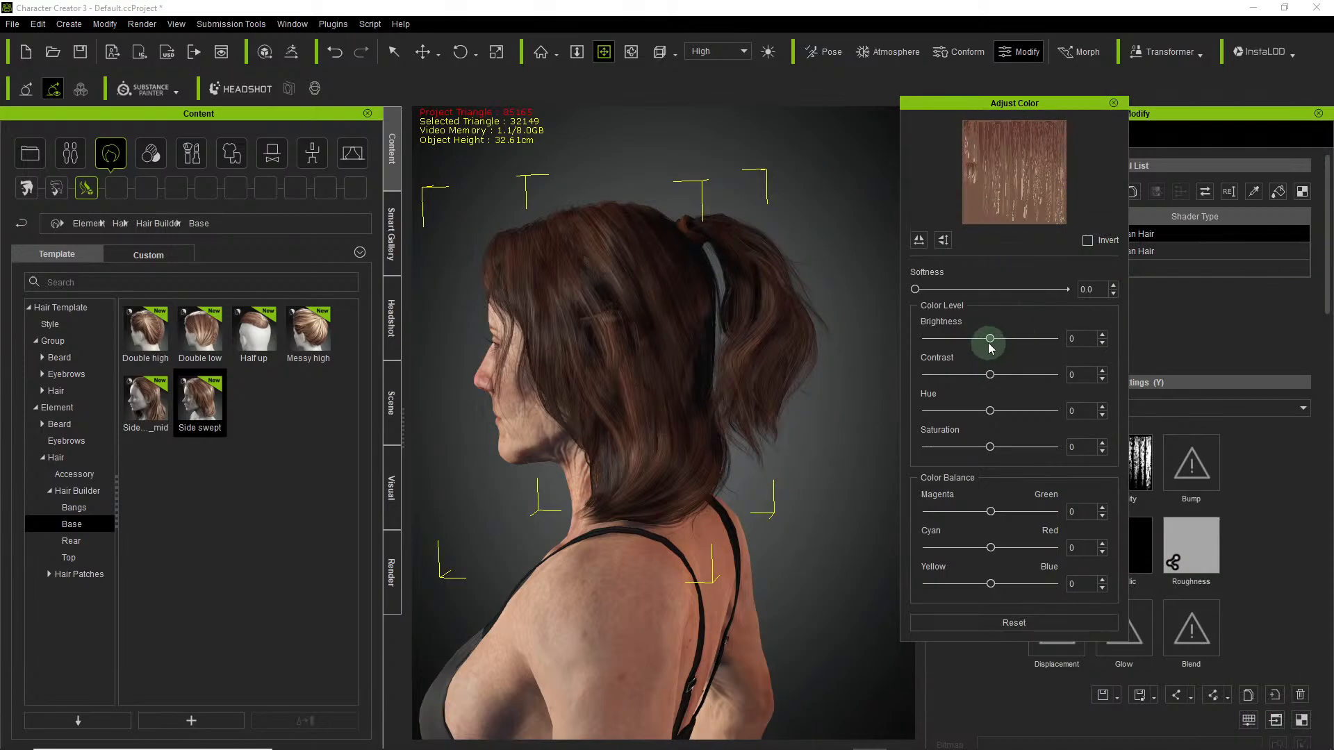
pyautogui.moveTo(990, 341)
pyautogui.mouseDown()
pyautogui.moveTo(960, 340)
pyautogui.moveTo(1058, 340)
pyautogui.moveTo(1010, 340)
pyautogui.mouseUp()
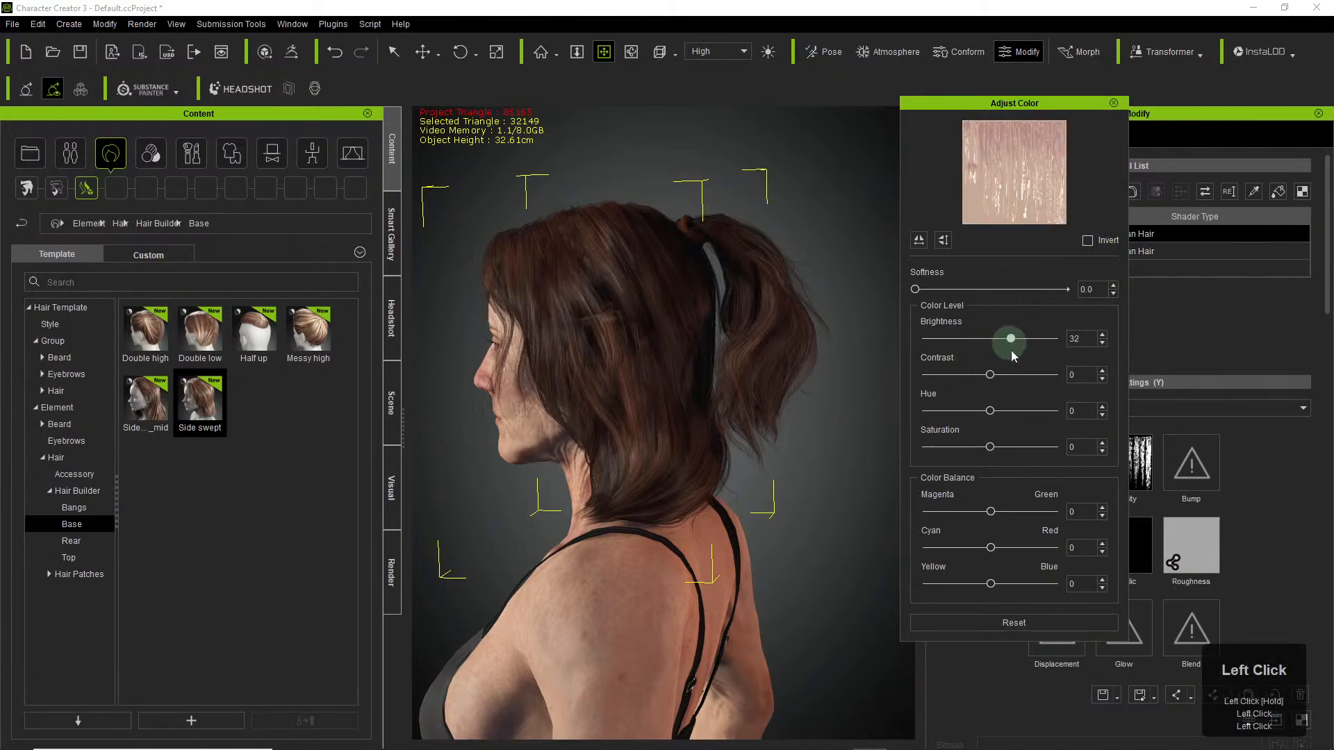
pyautogui.click(1015, 620)
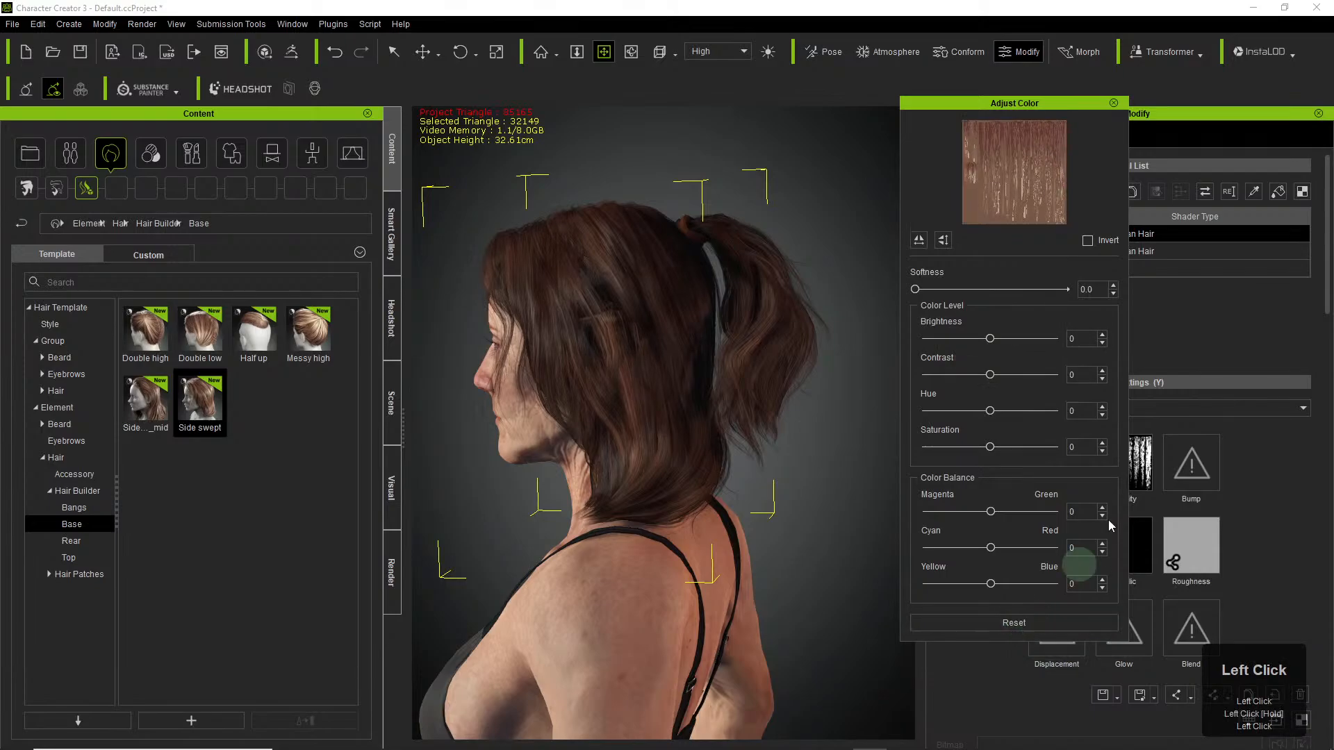
pyautogui.click(1114, 105)
# Toggle Activate Hair Color off and back on in Hair1's Shader Settings.
pyautogui.scroll(-6, 1246, 399)
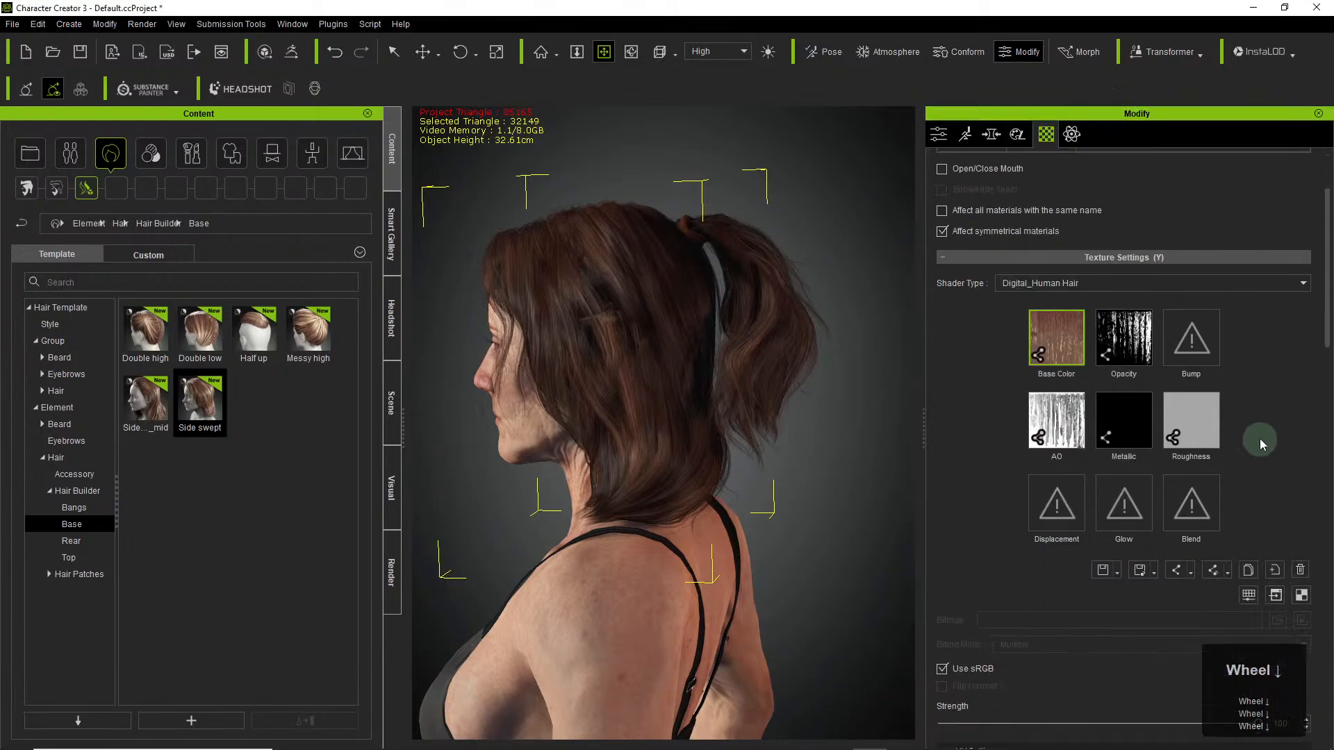
pyautogui.scroll(-3, 1194, 535)
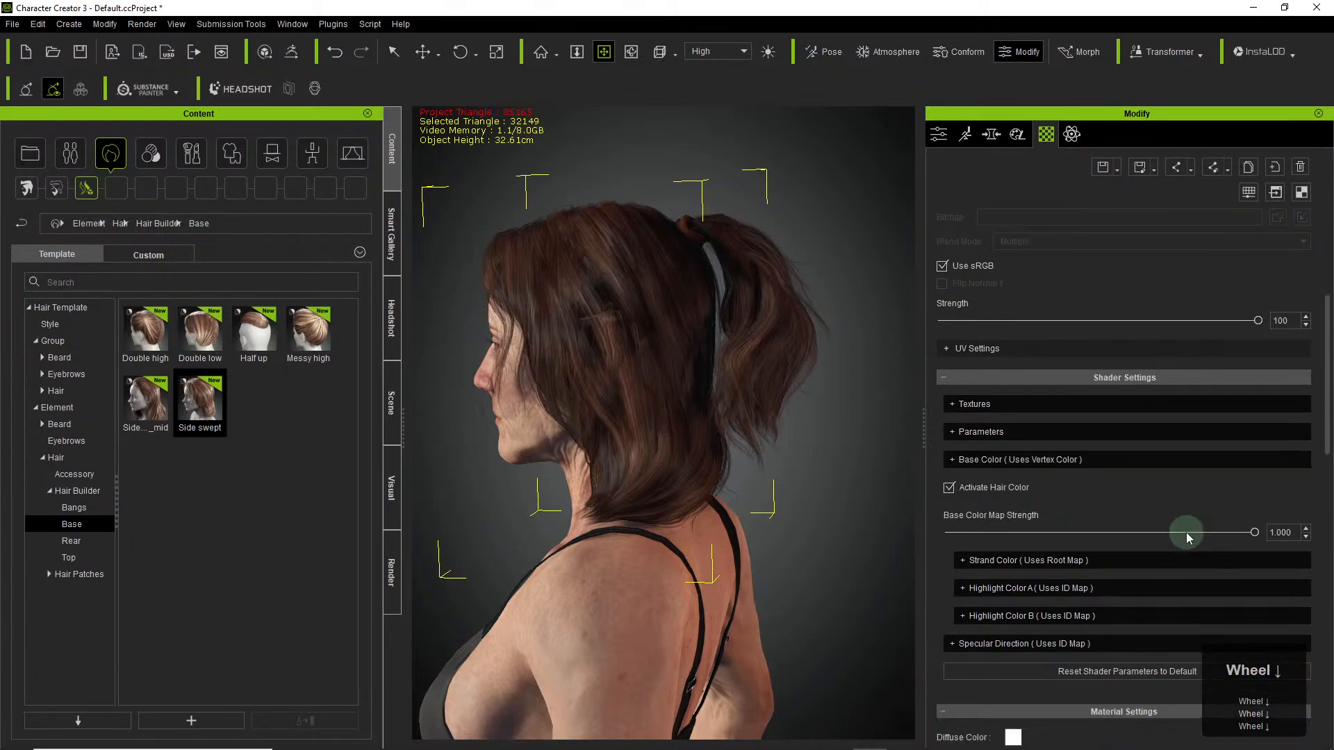
pyautogui.scroll(-1, 1102, 548)
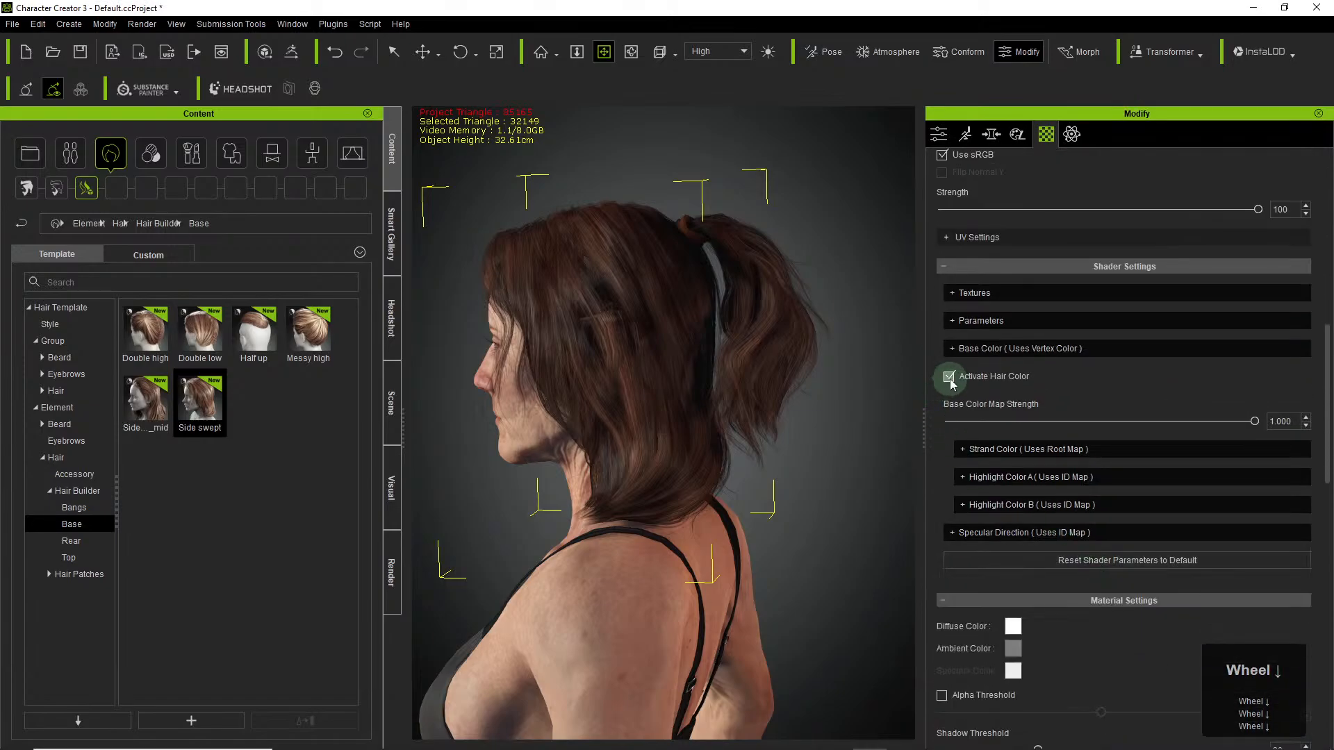
pyautogui.click(951, 382)
pyautogui.click(951, 383)
# Set the Root Color in Hair1's Strand Color settings to a dark teal green.
pyautogui.click(1056, 447)
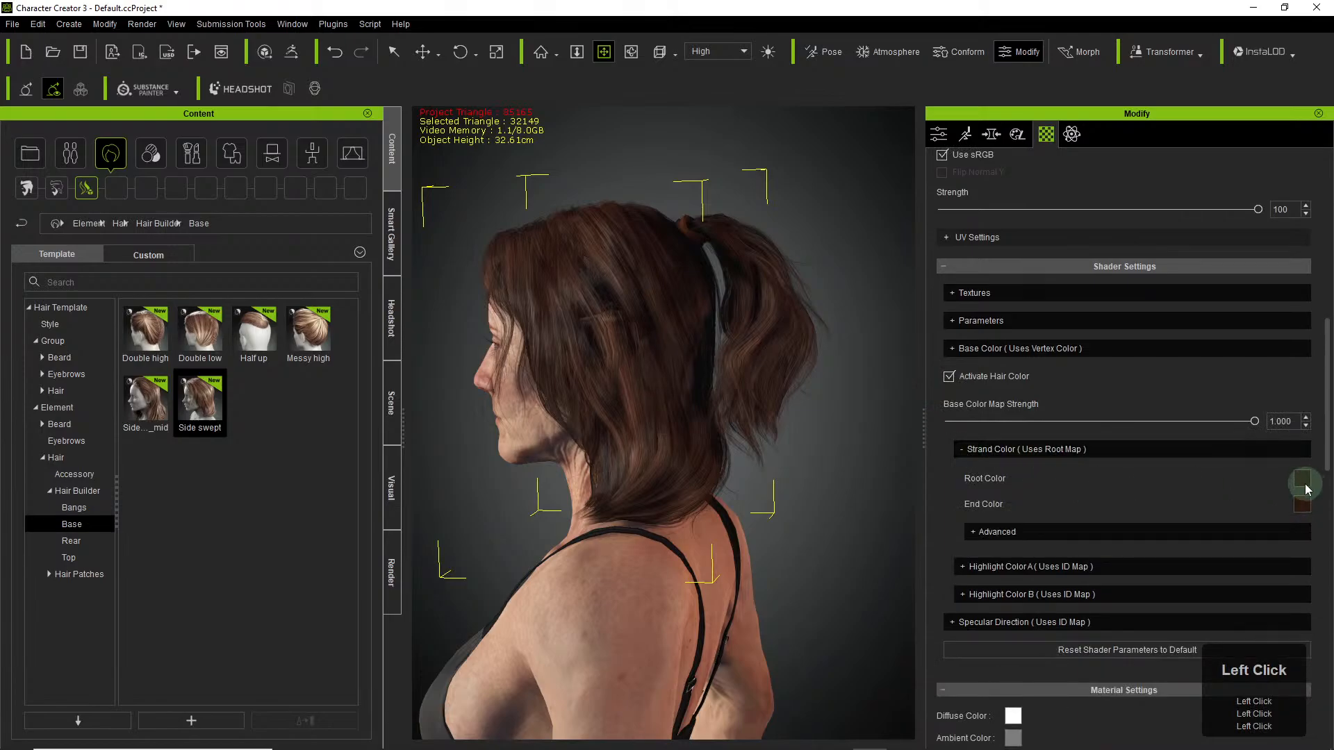
pyautogui.click(1303, 481)
pyautogui.moveTo(704, 229); pyautogui.dragTo(1047, 176)
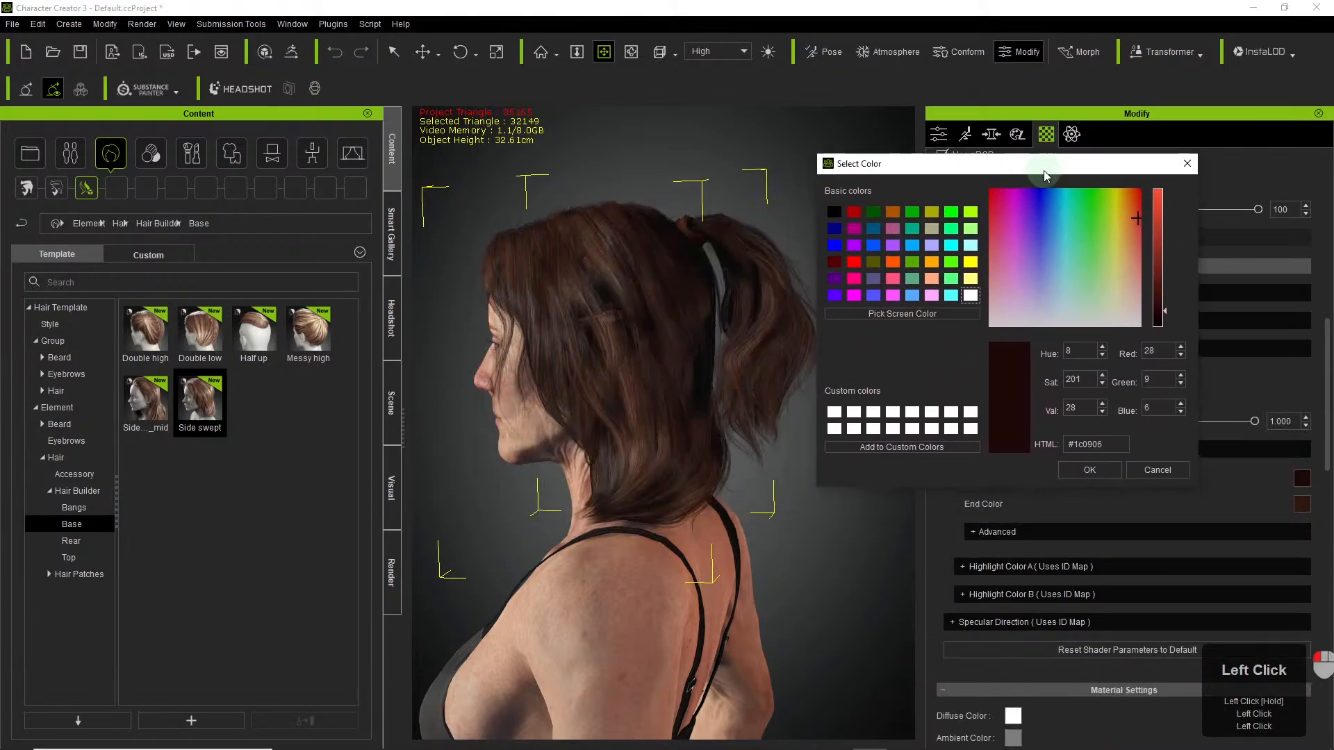
pyautogui.click(1078, 240)
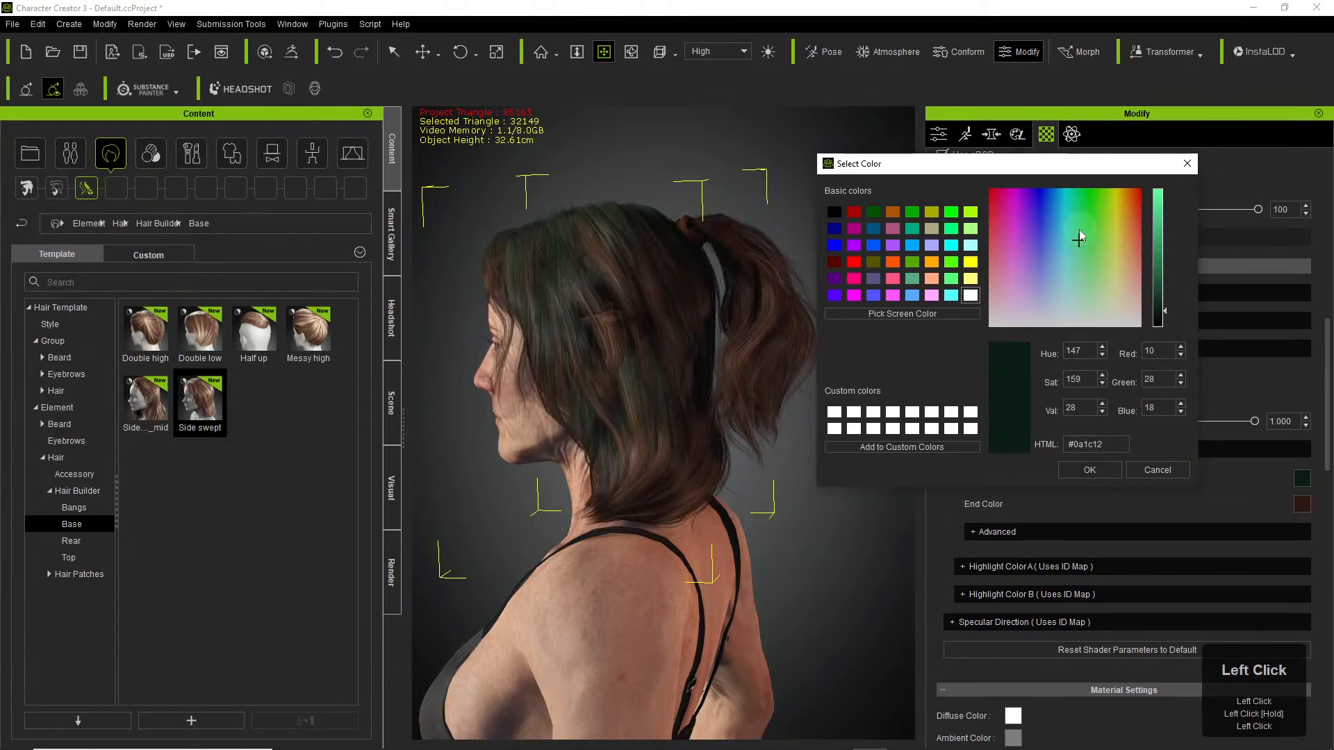
pyautogui.click(1111, 470)
# Set the End Color in Hair1's Strand Color settings to white (#ffffff), after trying a medium teal.
pyautogui.click(1301, 510)
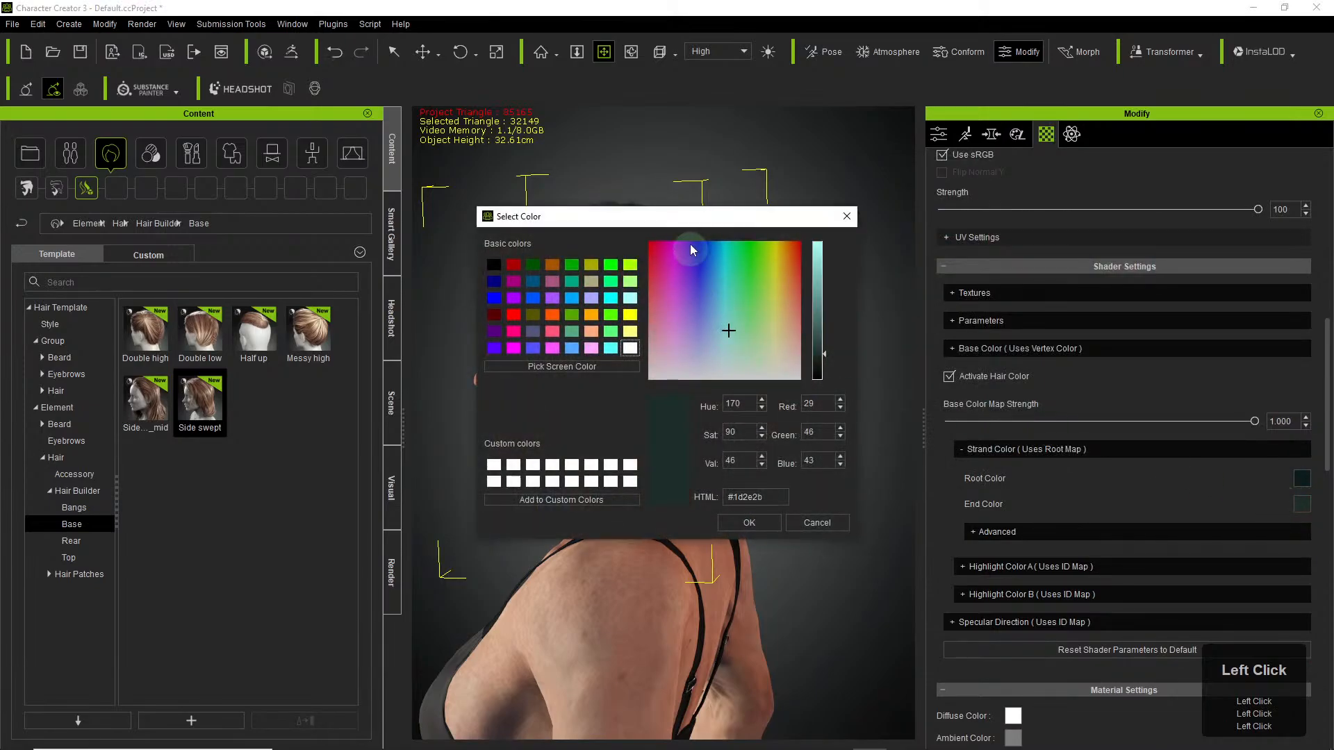
pyautogui.moveTo(691, 223); pyautogui.dragTo(1040, 159)
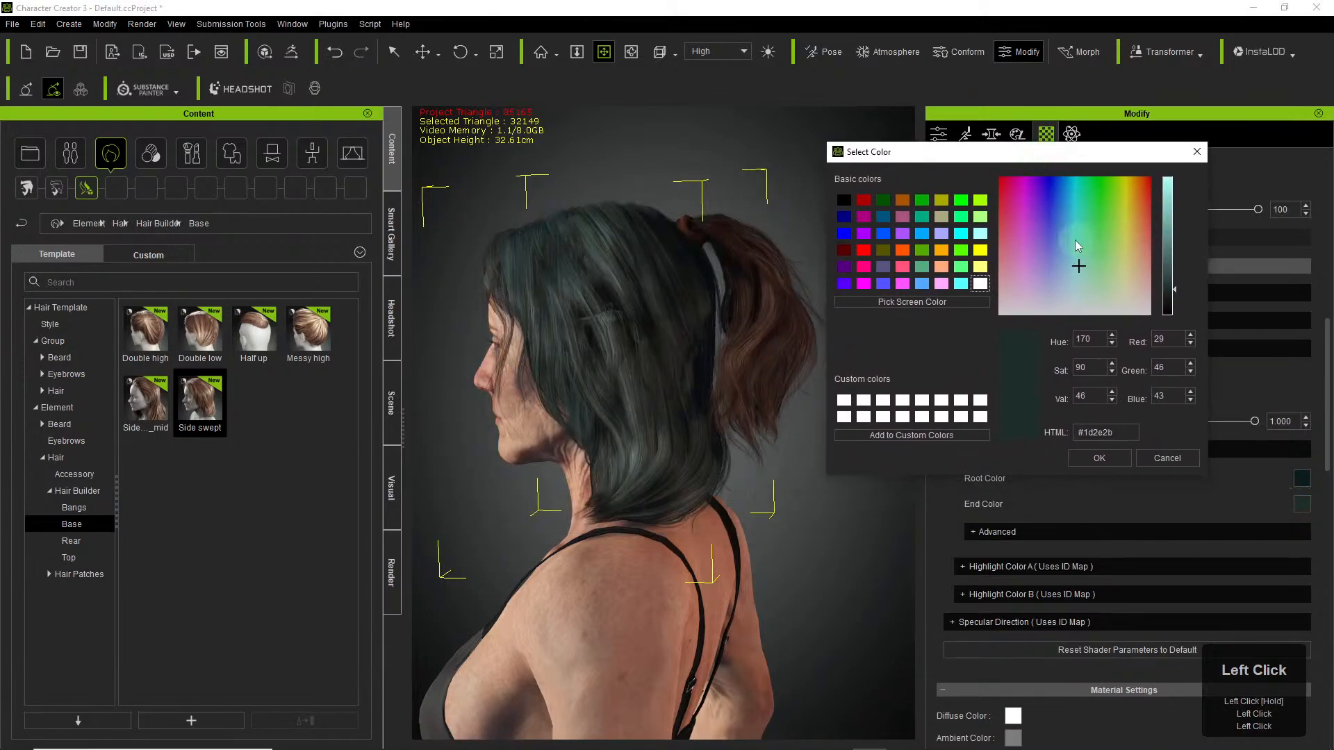
pyautogui.click(1170, 211)
pyautogui.moveTo(1174, 215)
pyautogui.mouseDown()
pyautogui.moveTo(1181, 278)
pyautogui.moveTo(1179, 235)
pyautogui.mouseUp()
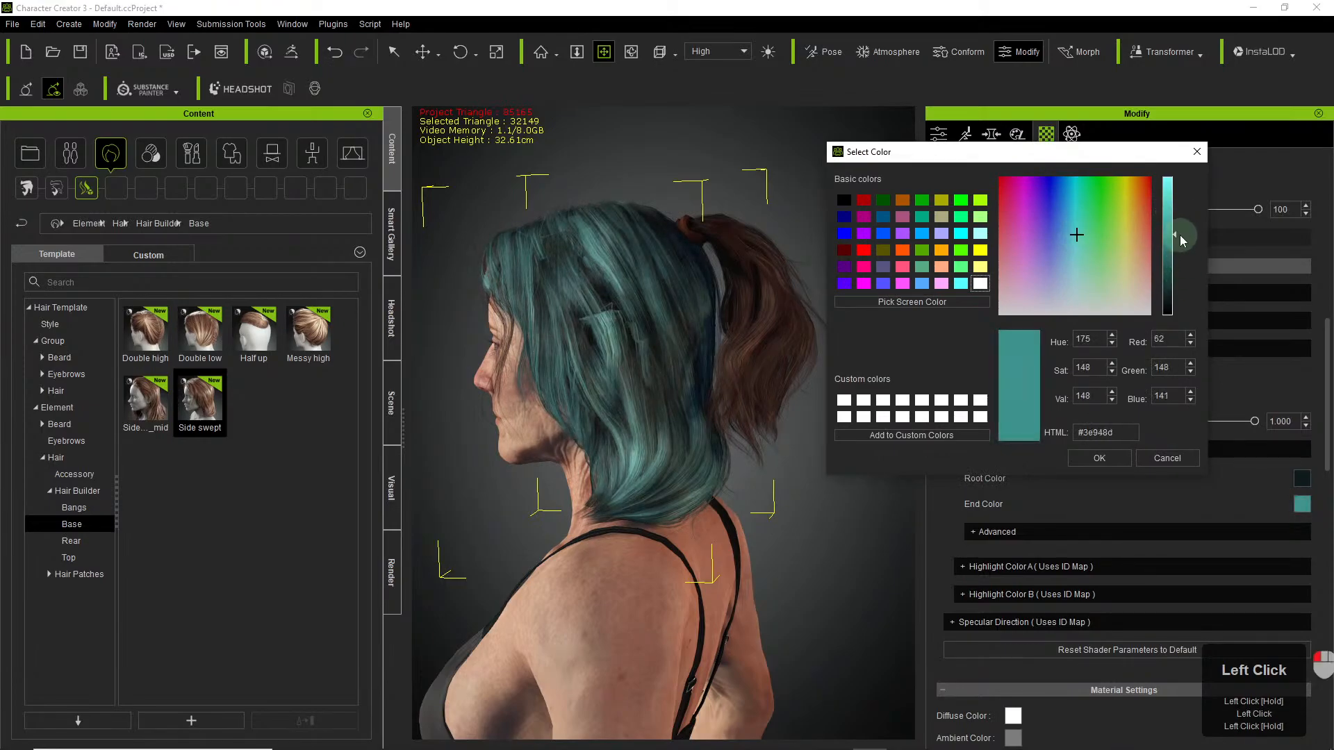
pyautogui.click(979, 283)
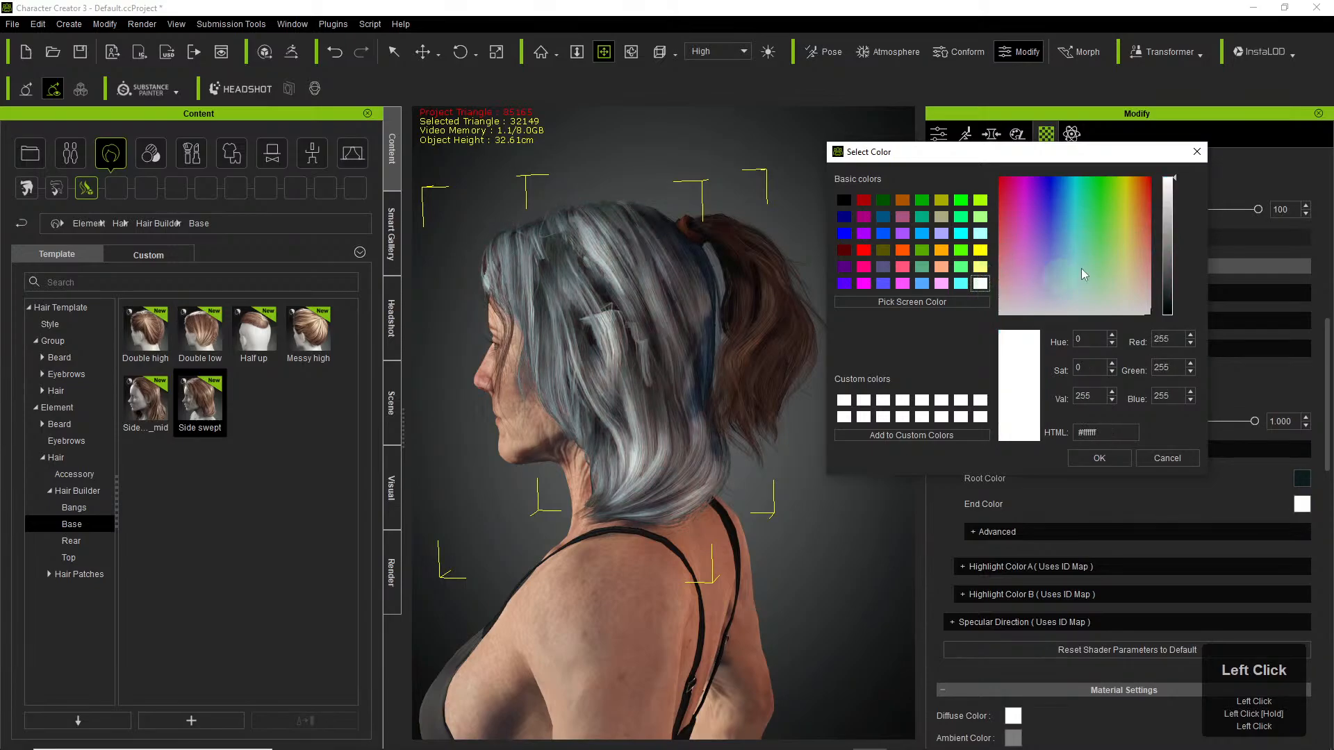
pyautogui.click(1099, 459)
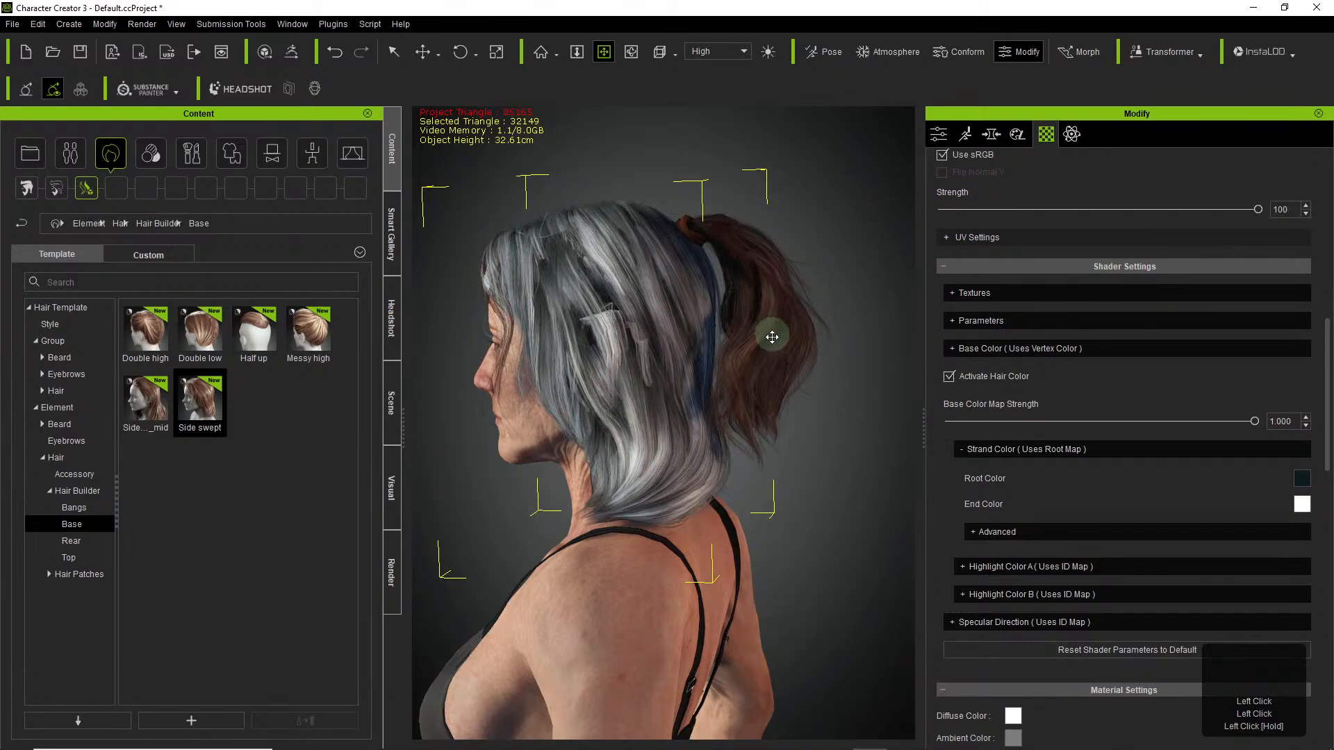
# Try varying Hair1's Base Color Map Strength and return it to 1.000.
pyautogui.rightClick(1026, 448)
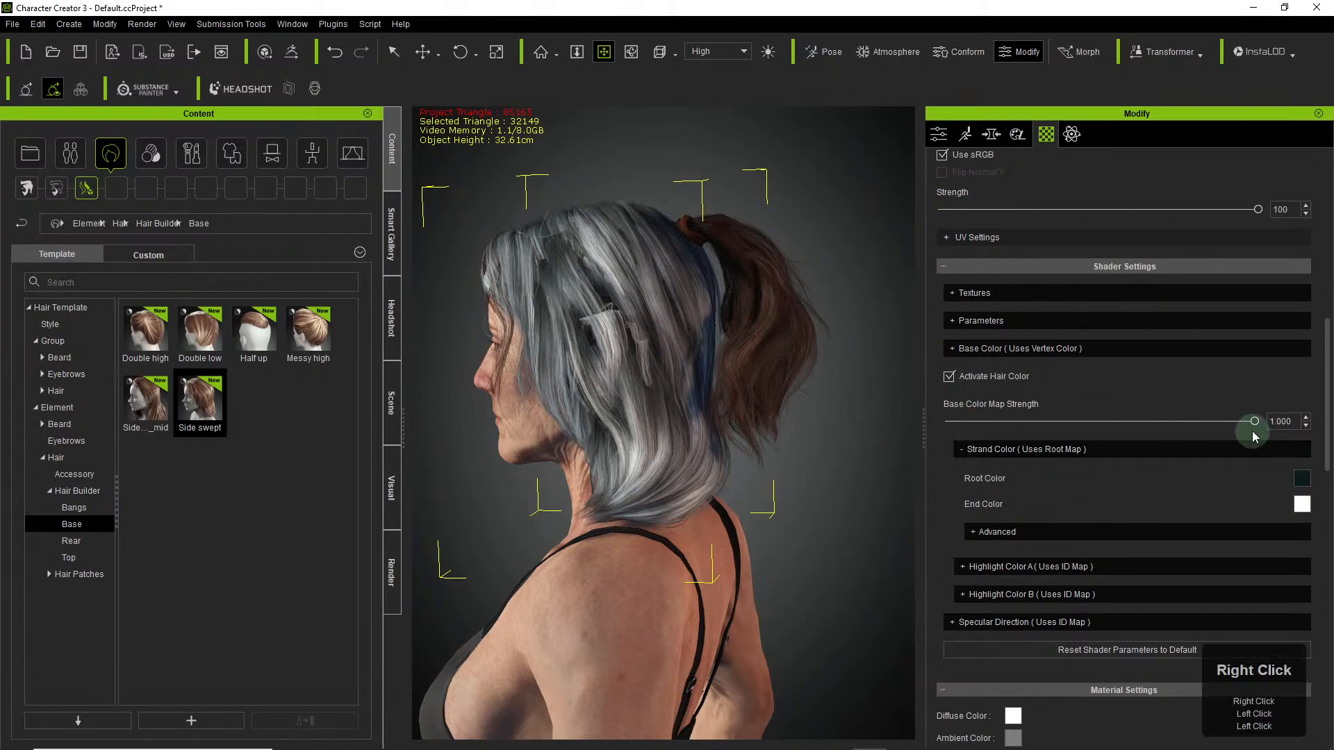
pyautogui.moveTo(1254, 421); pyautogui.dragTo(1328, 426)
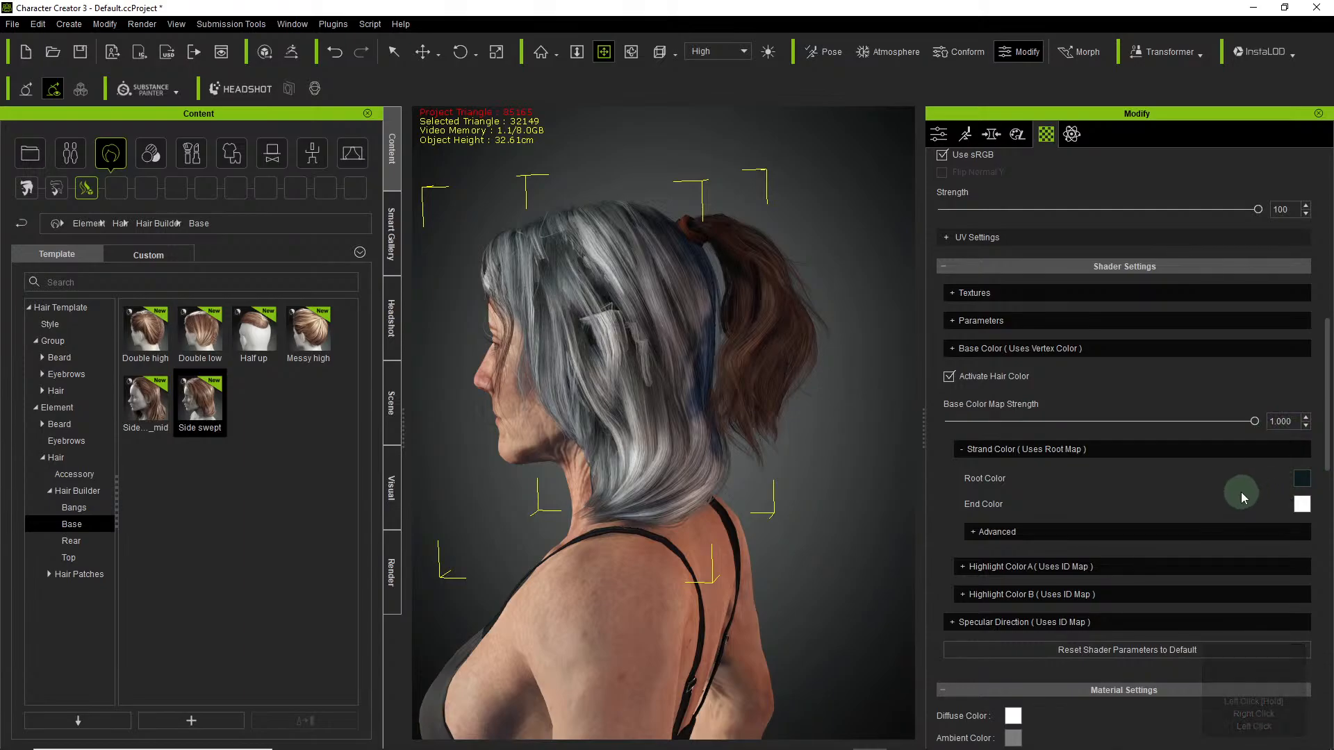
pyautogui.scroll(-3, 1174, 490)
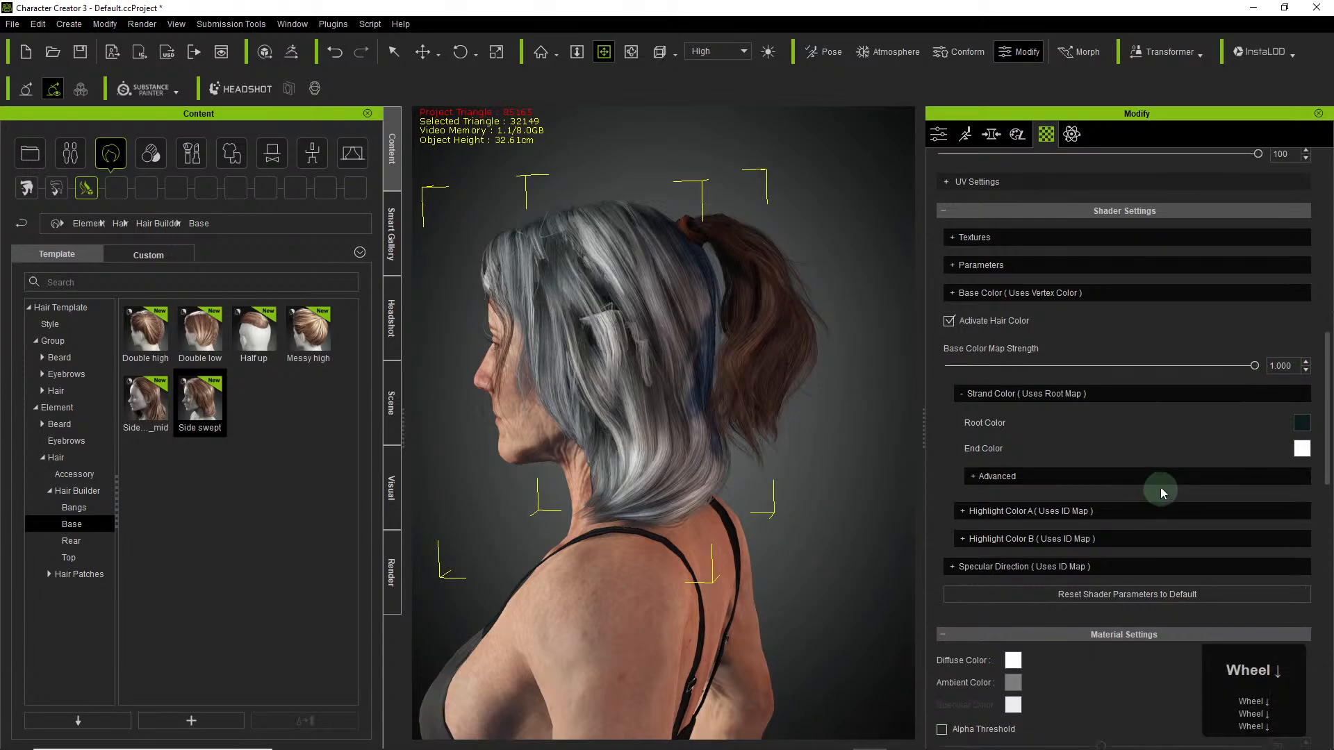
pyautogui.scroll(3, 1195, 480)
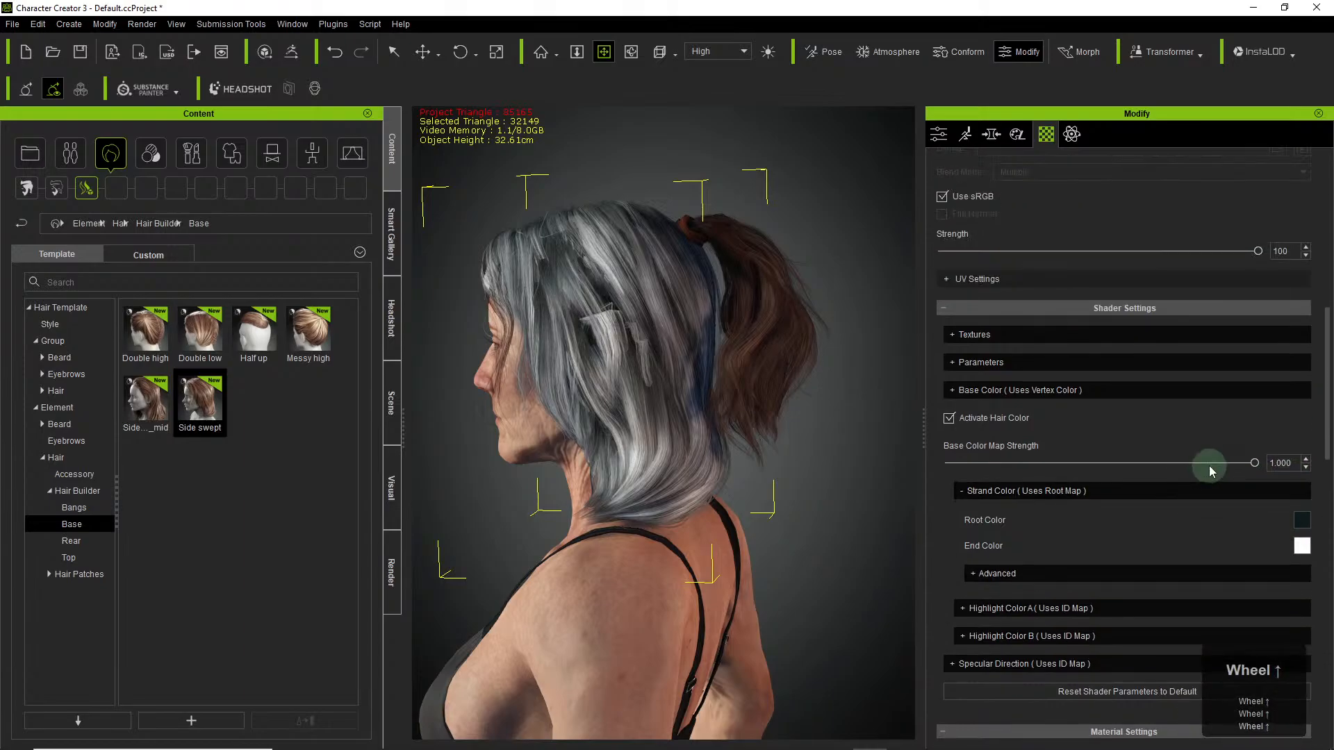
pyautogui.scroll(1, 1167, 549)
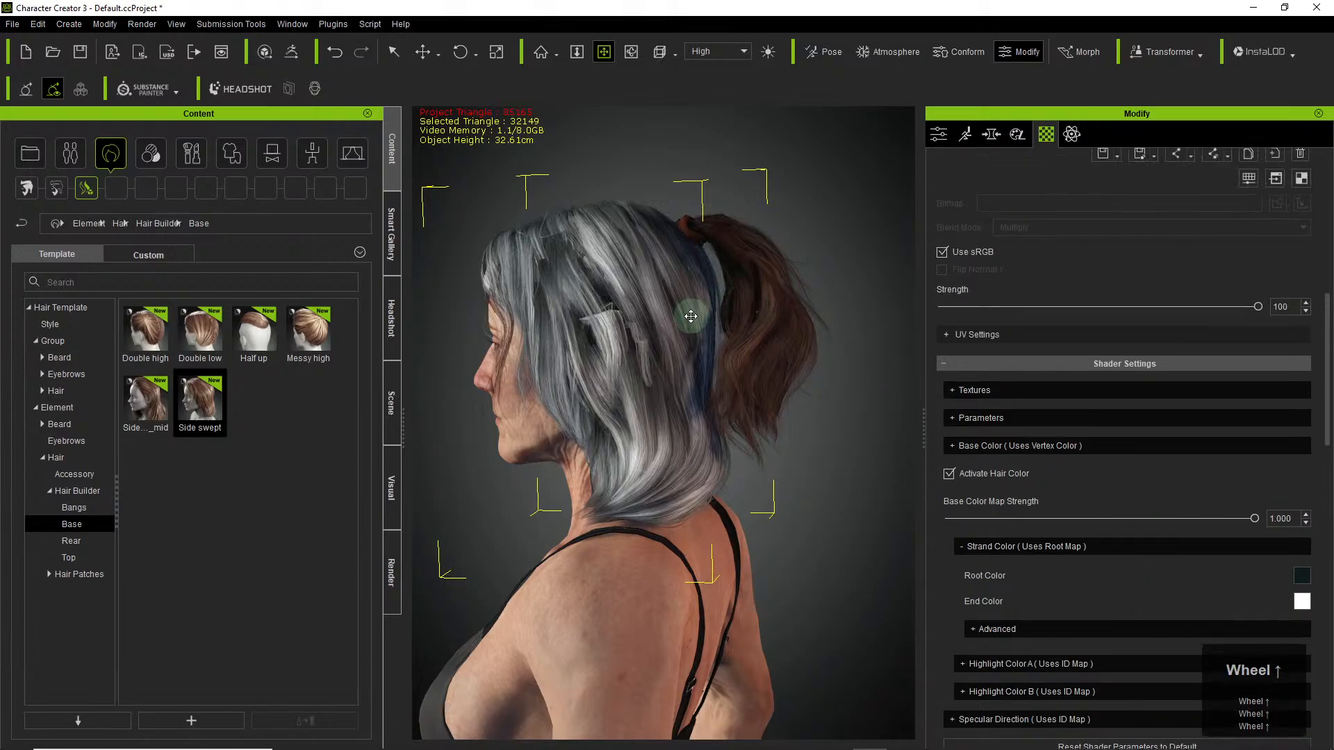
# Set the Strength of Hair1's Base Color (Uses Vertex Color) to 0.265.
pyautogui.rightClick(735, 350)
pyautogui.moveTo(736, 349); pyautogui.dragTo(992, 360, button='right')
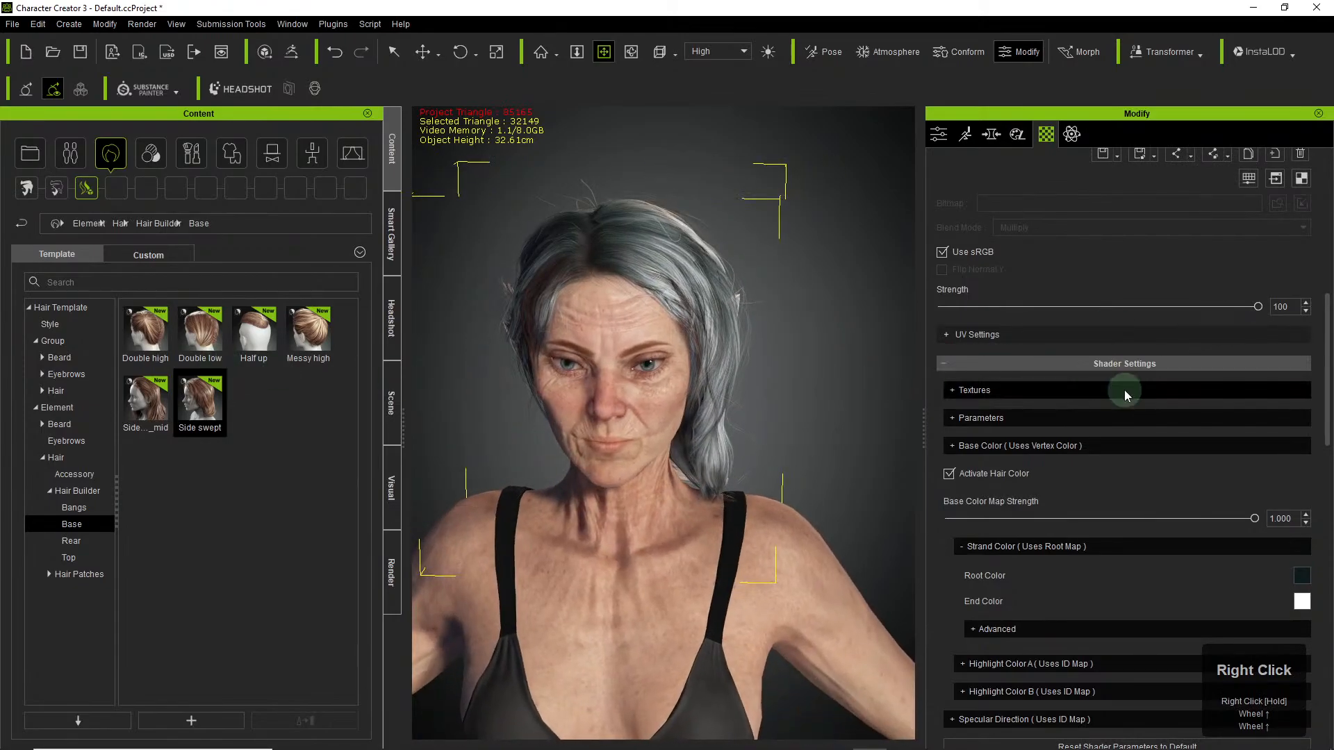
pyautogui.scroll(-2, 1120, 389)
pyautogui.scroll(-1, 1126, 406)
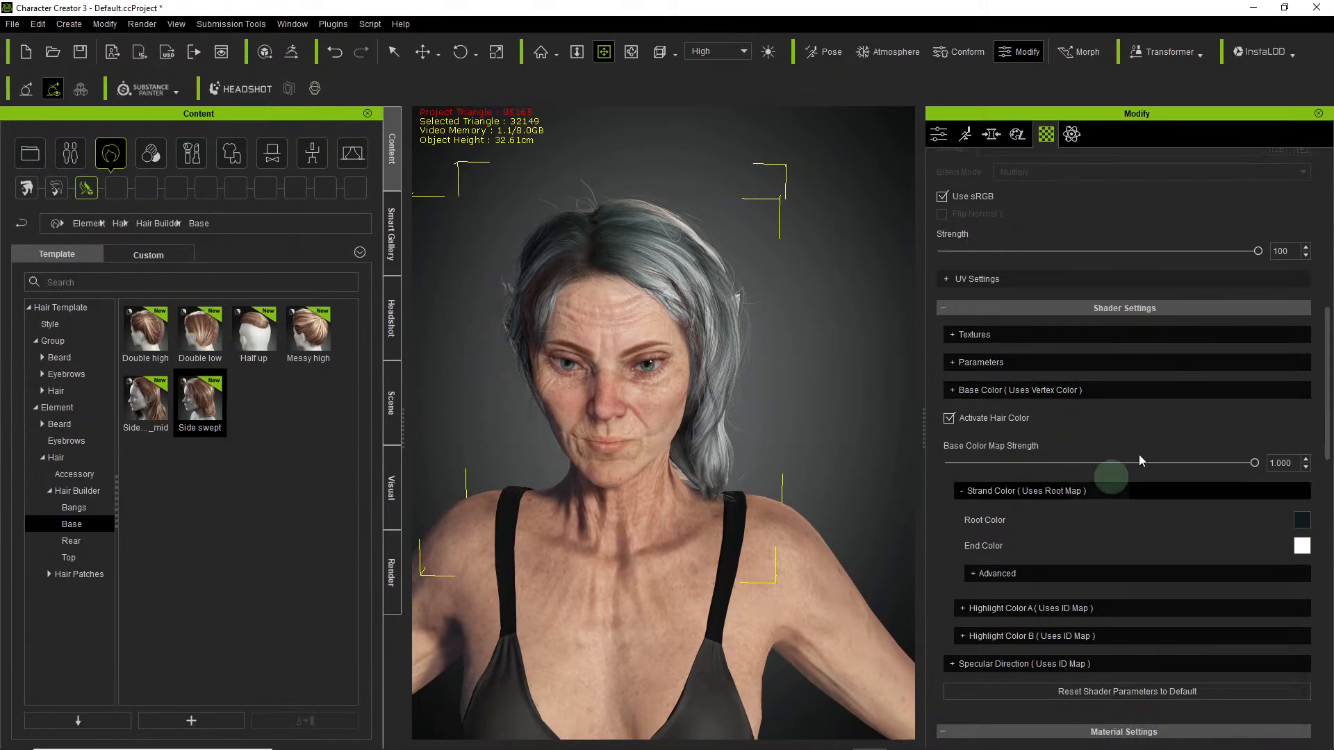
pyautogui.scroll(-1, 1117, 456)
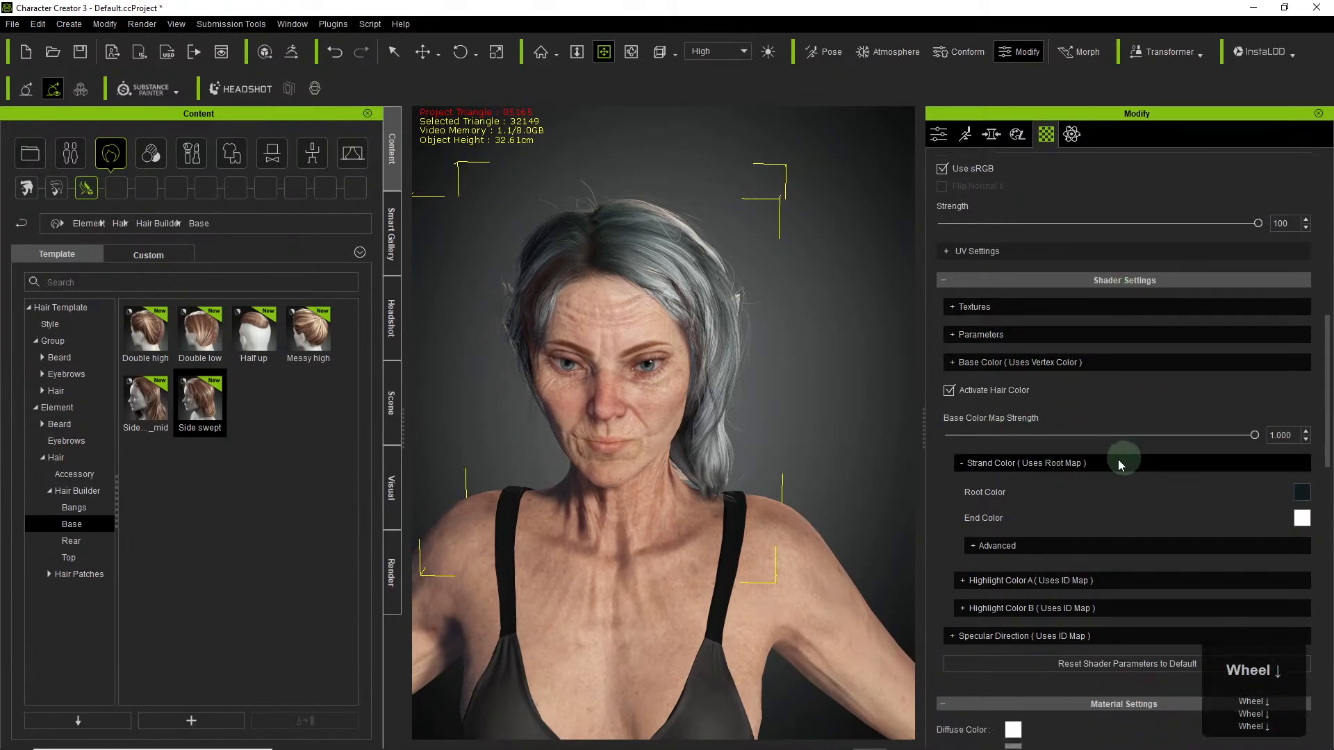
pyautogui.moveTo(712, 411); pyautogui.dragTo(759, 310, button='right')
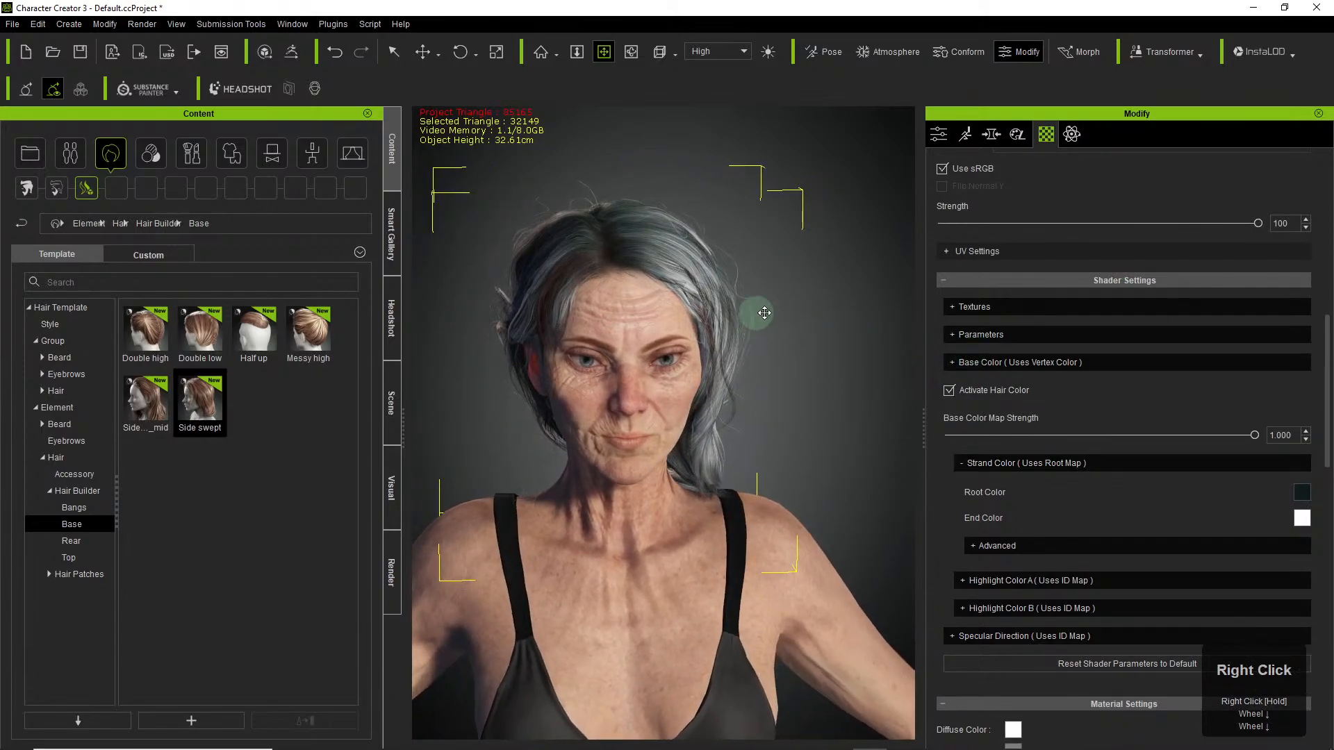
pyautogui.click(953, 362)
pyautogui.moveTo(1209, 427)
pyautogui.mouseDown()
pyautogui.moveTo(1028, 431)
pyautogui.moveTo(949, 449)
pyautogui.moveTo(1090, 464)
pyautogui.moveTo(1036, 461)
pyautogui.mouseUp()
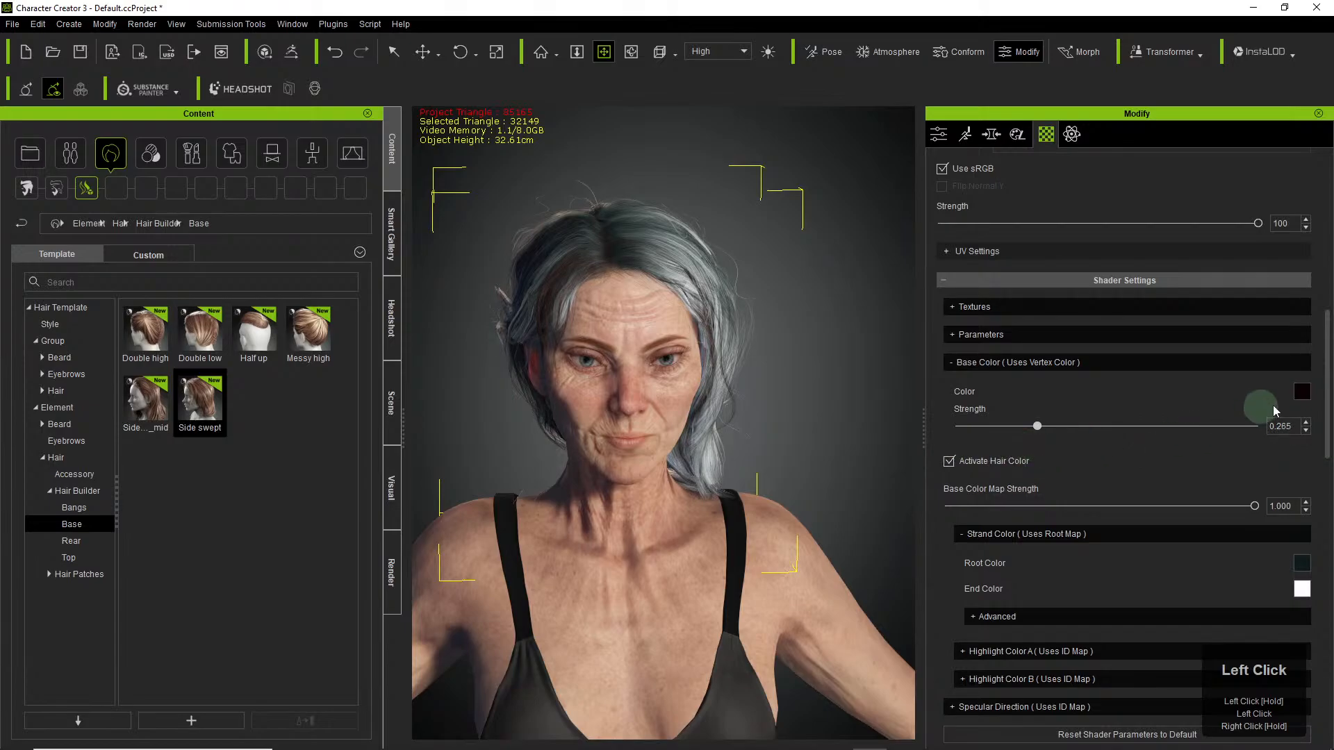
# Set Hair1's Base Color (Uses Vertex Color) to light blue #9fe6f0.
pyautogui.click(1301, 391)
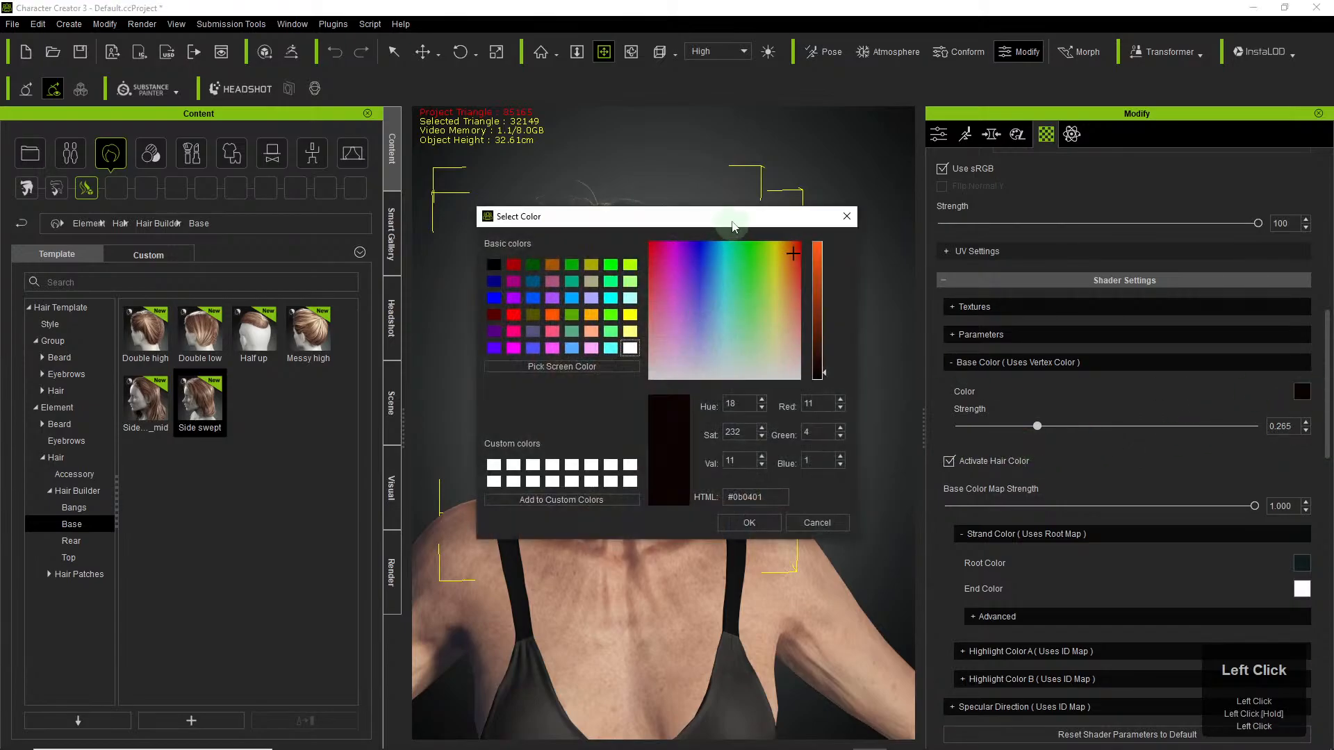
pyautogui.moveTo(733, 225); pyautogui.dragTo(1070, 127)
pyautogui.click(1057, 201)
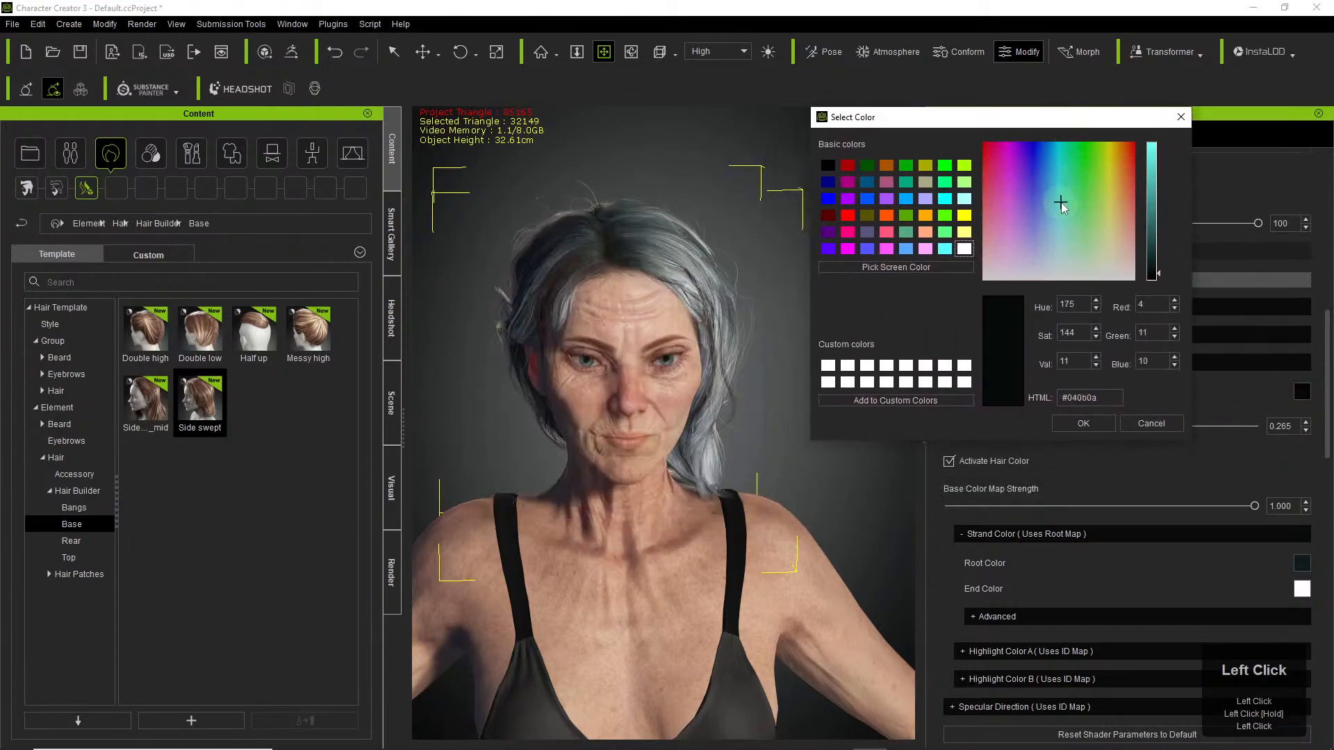
pyautogui.moveTo(1060, 202); pyautogui.dragTo(1059, 235)
pyautogui.moveTo(1147, 238); pyautogui.dragTo(1142, 156)
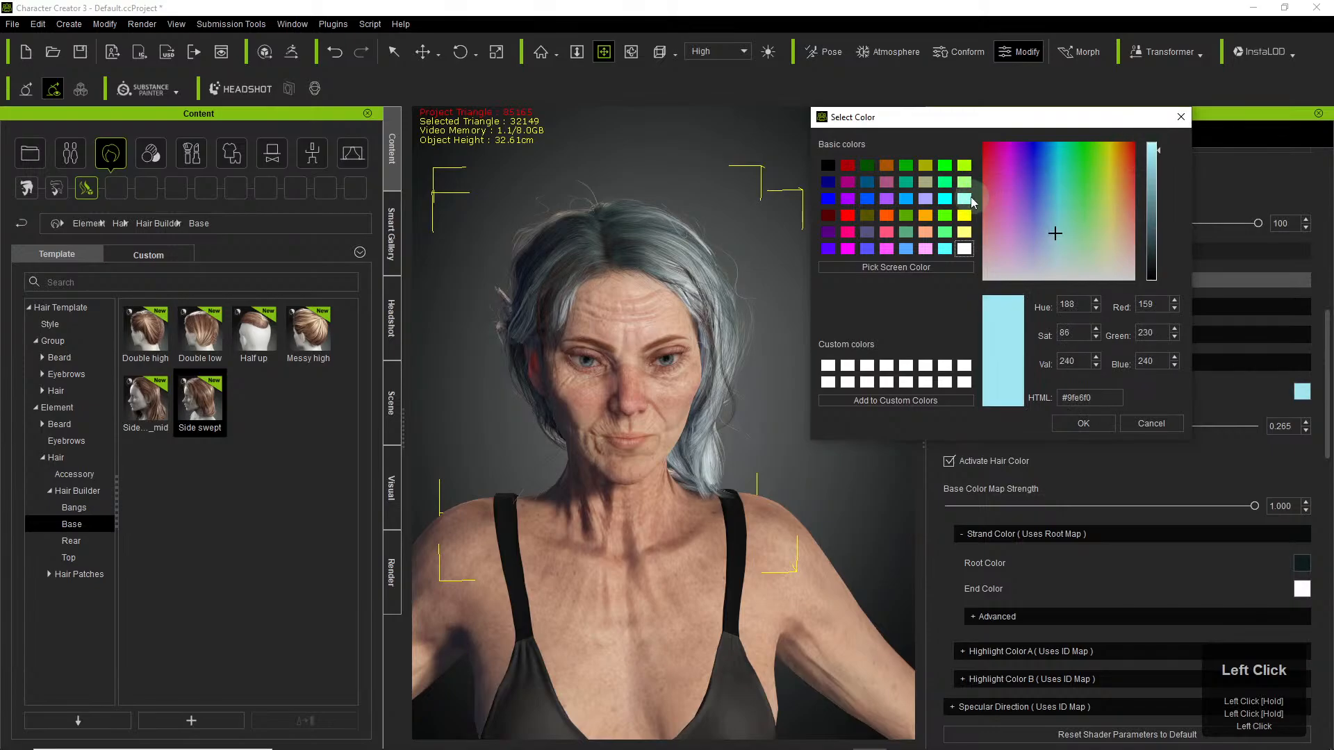
pyautogui.click(1090, 419)
pyautogui.click(1083, 430)
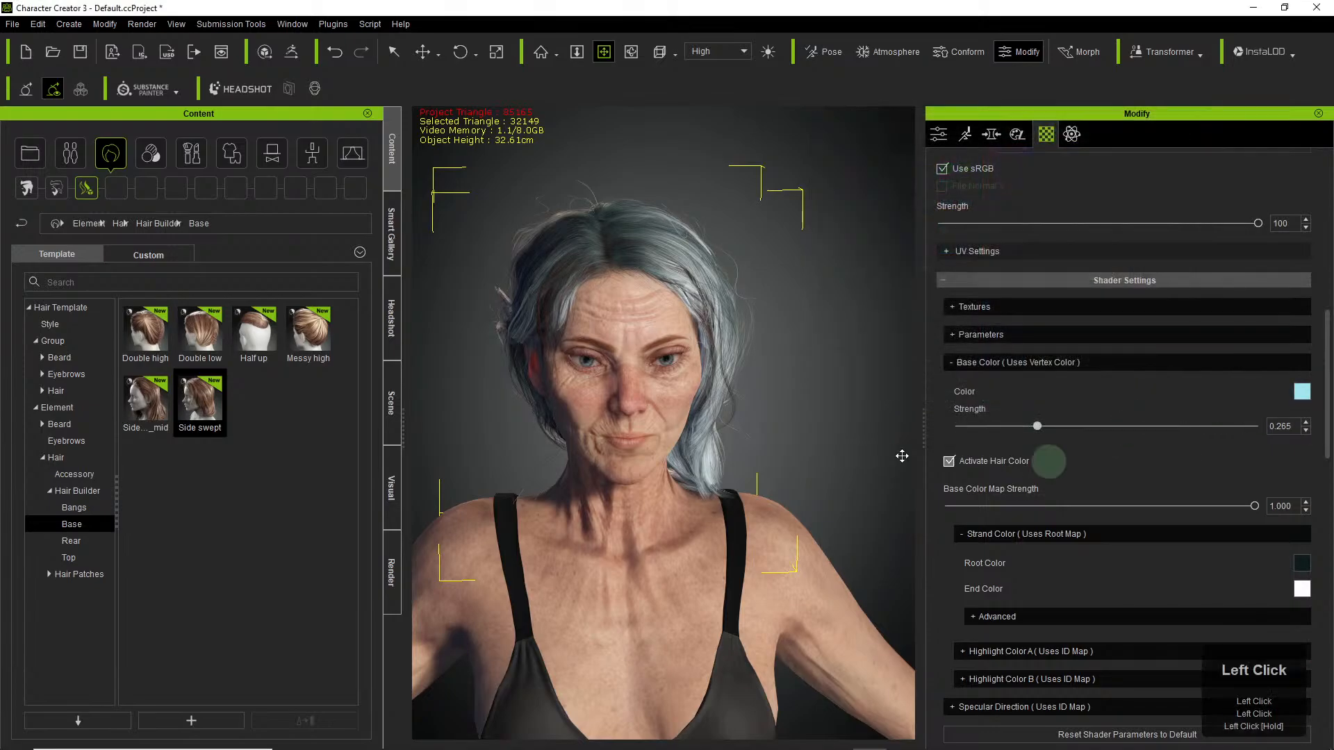
# Select the Side swept hair's Hair2 material and set its Base Color (Uses Vertex Color) Strength to 0.585.
pyautogui.moveTo(774, 415); pyautogui.dragTo(582, 373, button='right')
pyautogui.click(762, 289)
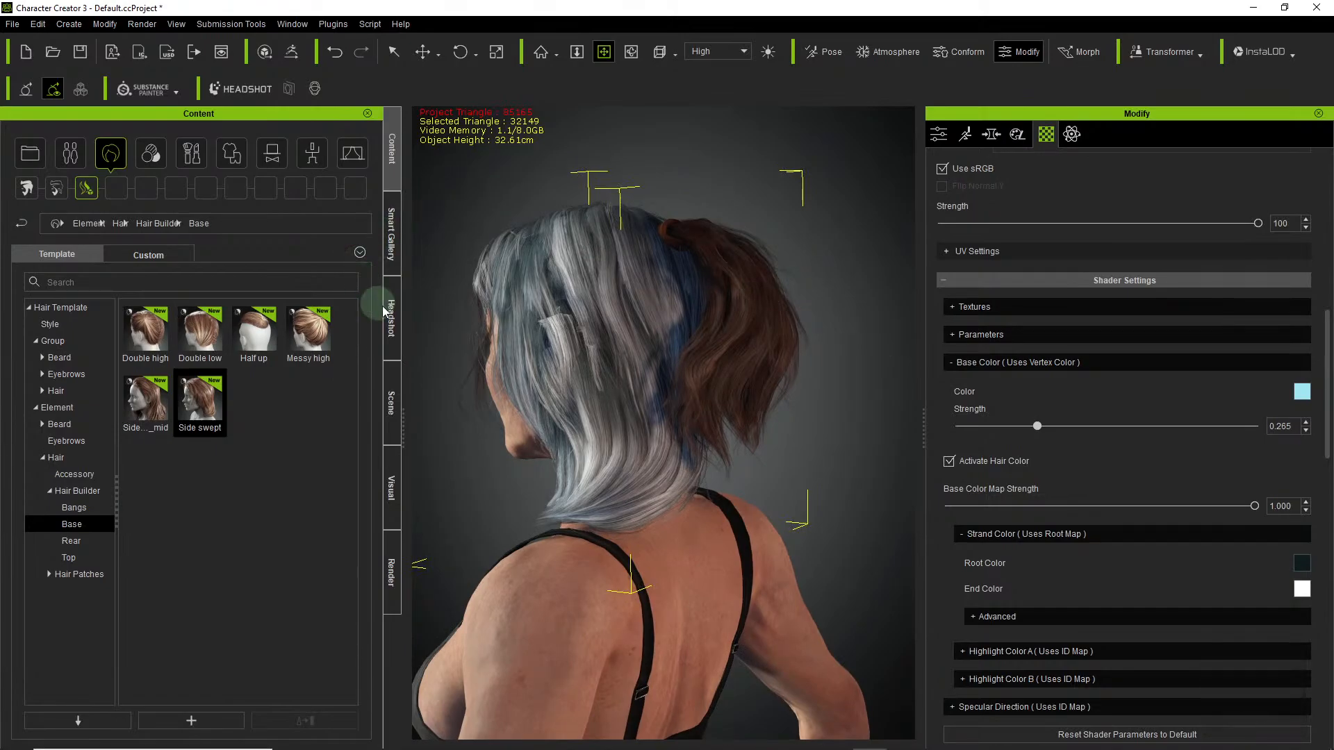
pyautogui.scroll(5, 1160, 218)
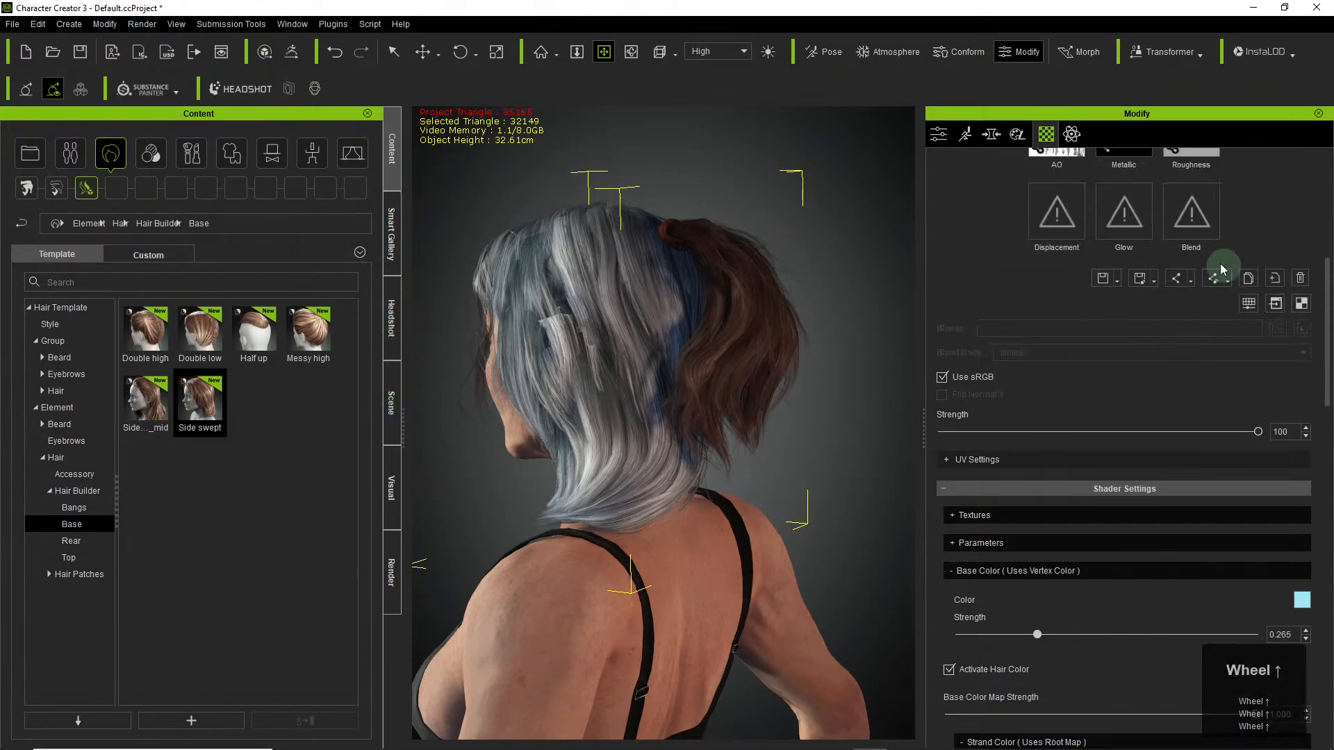
pyautogui.scroll(3, 1171, 240)
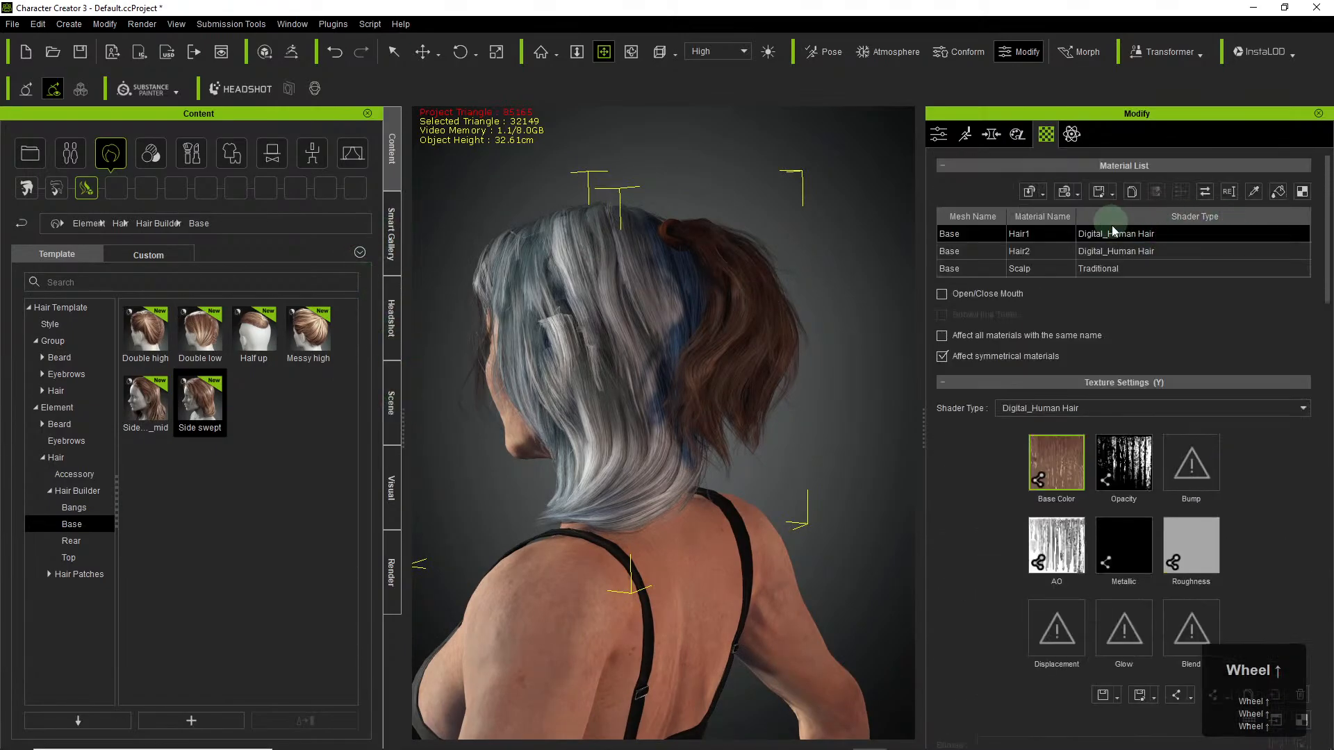
pyautogui.click(1073, 253)
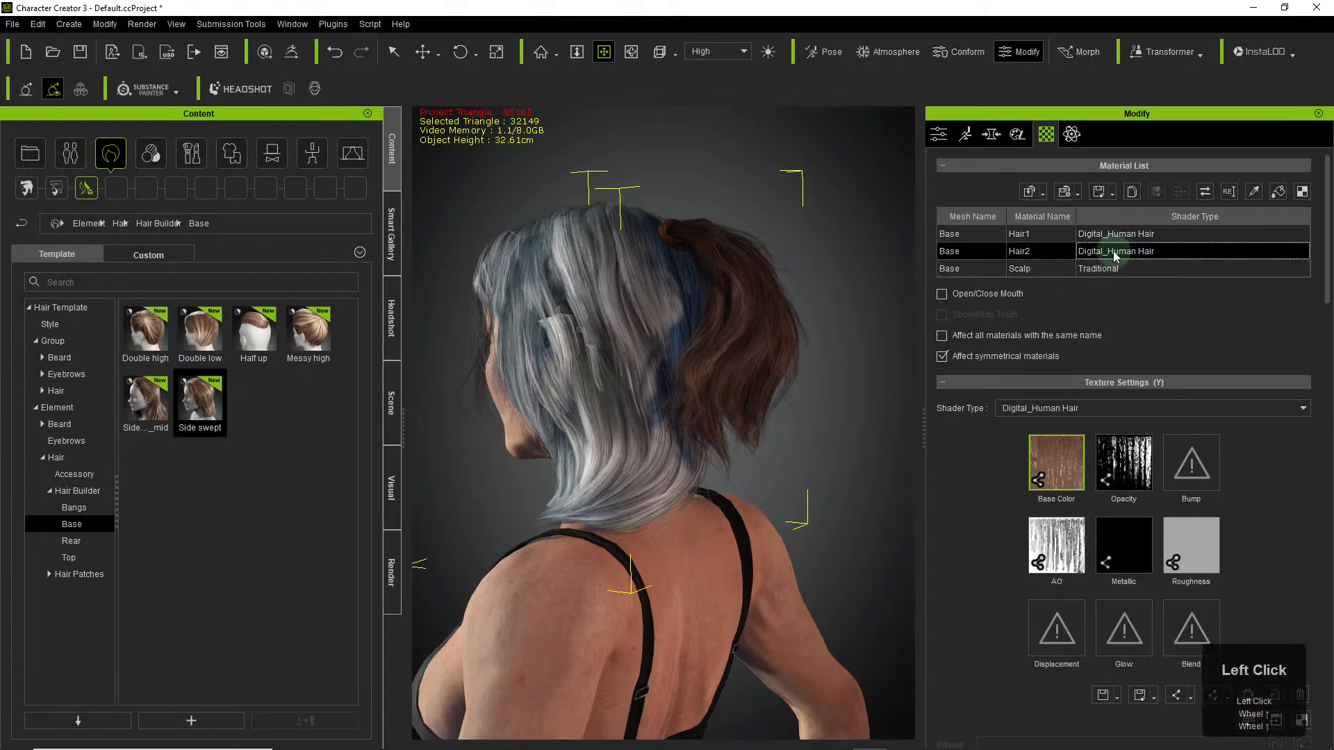
pyautogui.scroll(-8, 1295, 387)
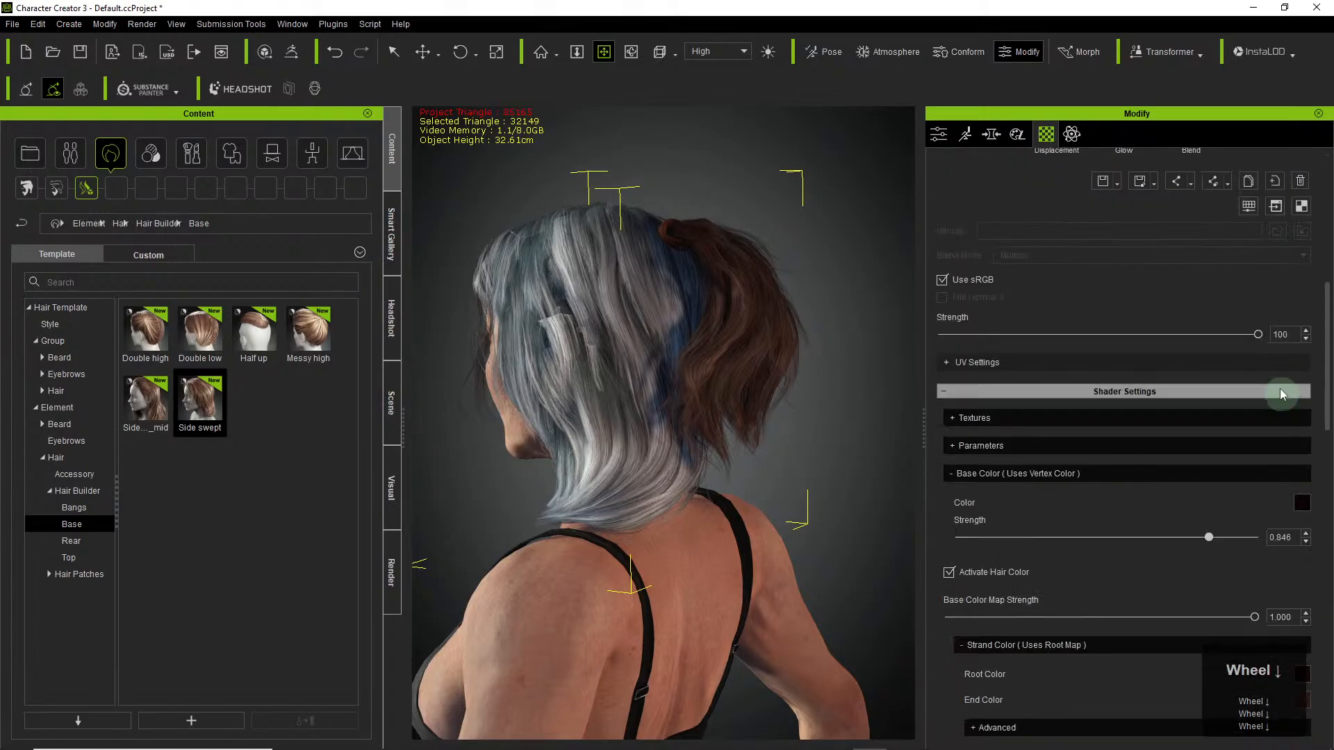
pyautogui.scroll(-3, 1280, 389)
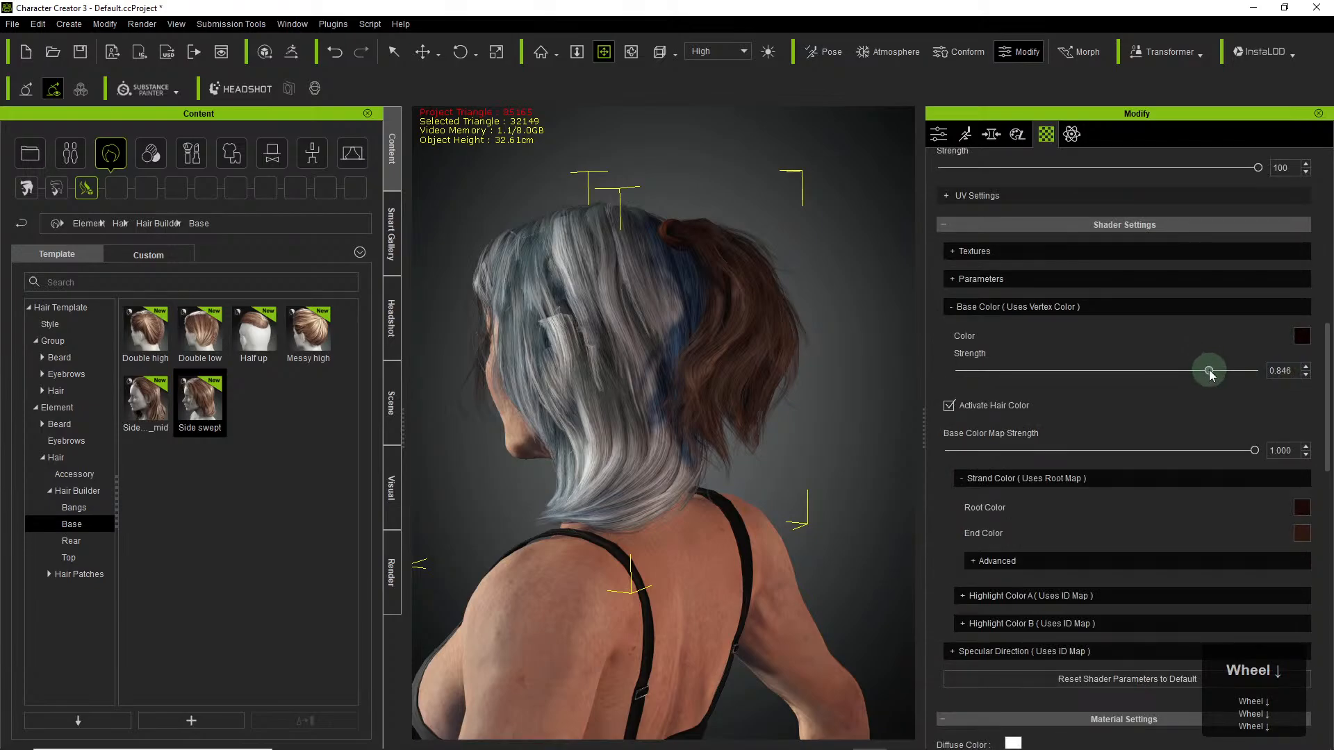
pyautogui.moveTo(1210, 371); pyautogui.dragTo(1132, 364)
# Set the Side swept hair's Hair2 Base Color (Uses Vertex Color) to light gray #b1b1b1.
pyautogui.moveTo(594, 296); pyautogui.dragTo(1126, 331, button='right')
pyautogui.moveTo(760, 364); pyautogui.dragTo(983, 353, button='right')
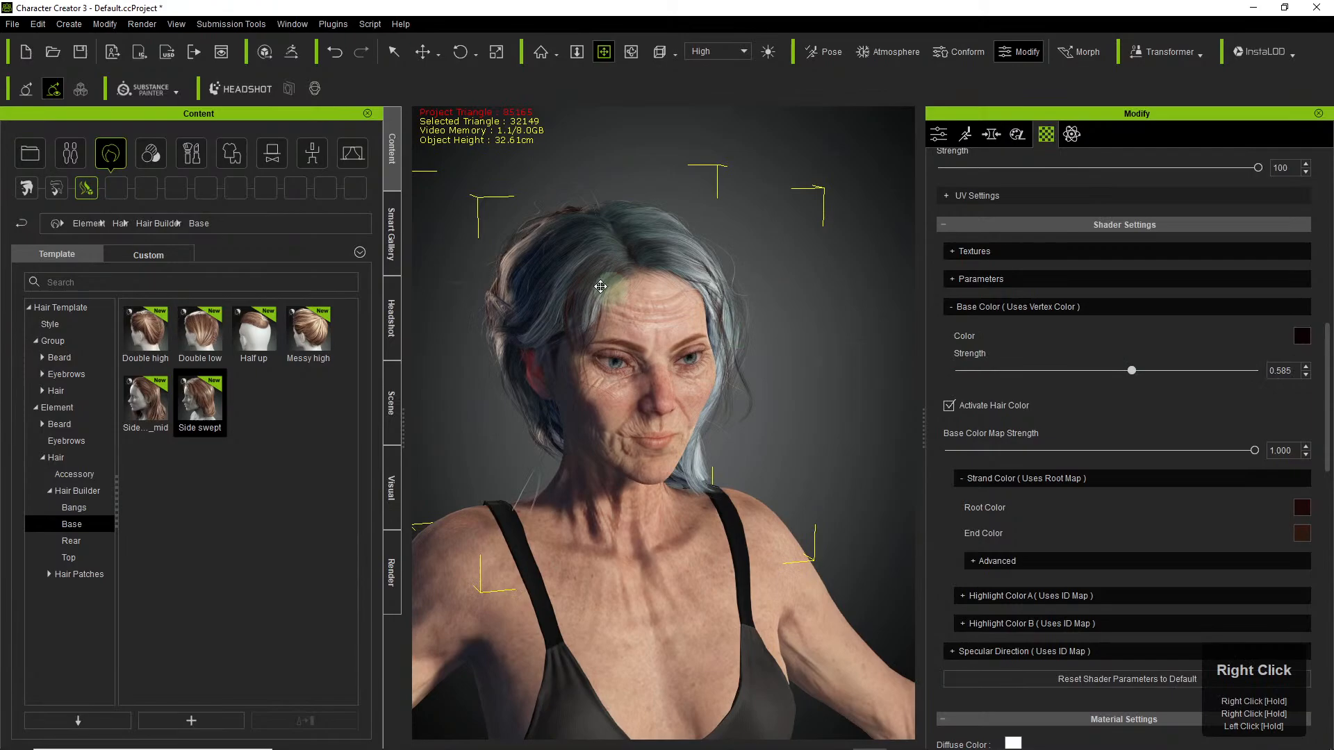
pyautogui.click(1306, 338)
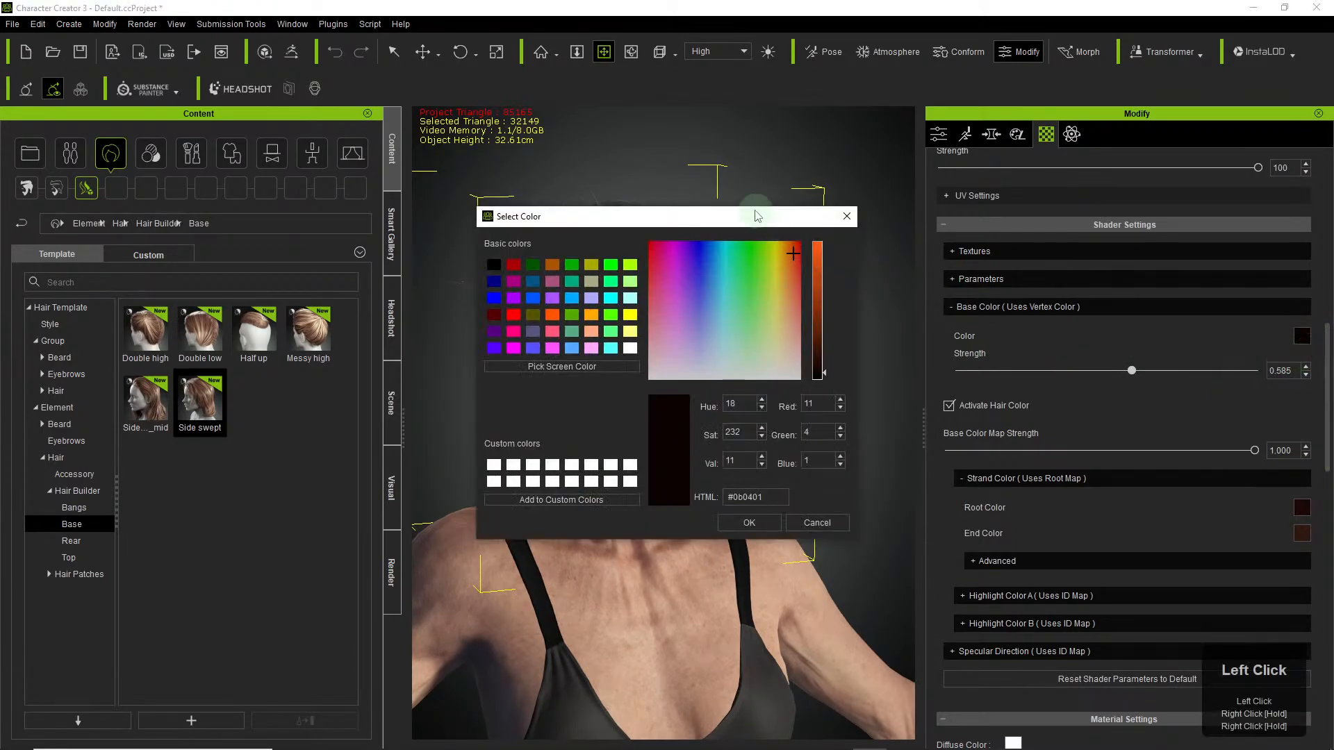
pyautogui.moveTo(767, 221); pyautogui.dragTo(1139, 117)
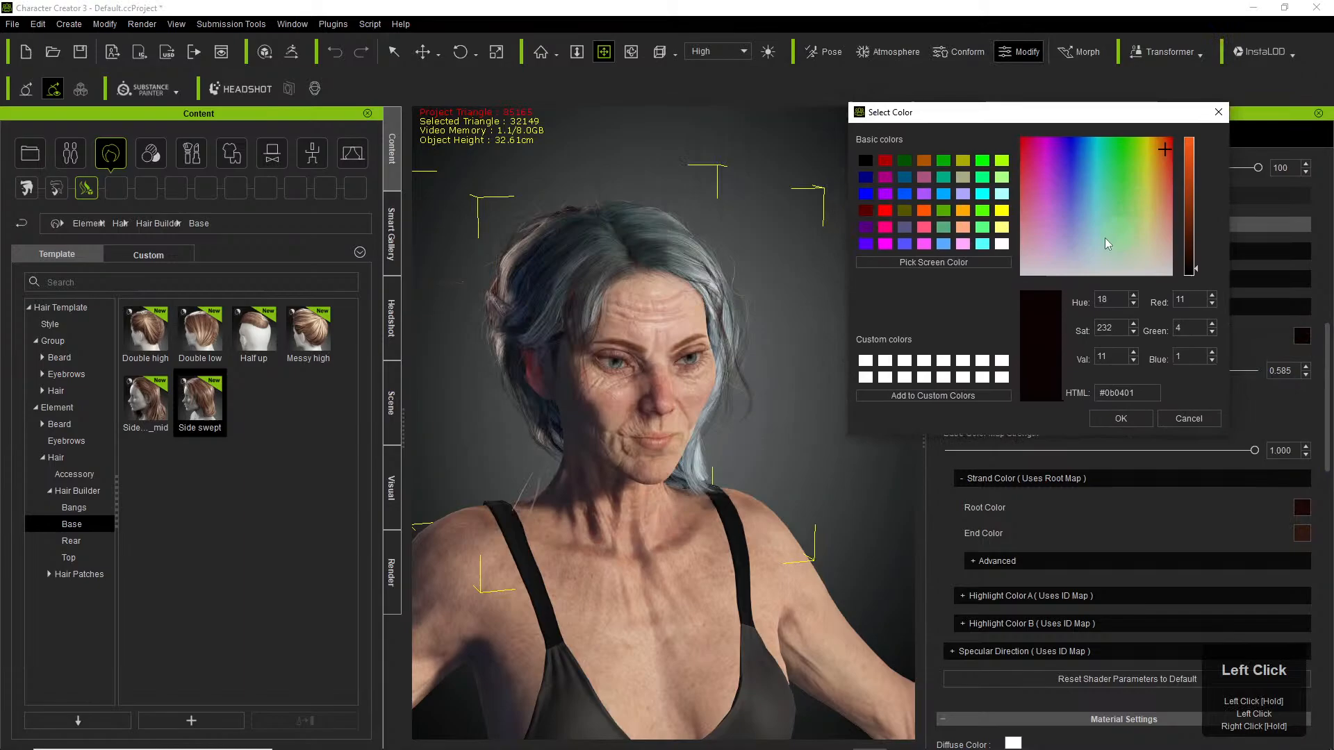
pyautogui.click(1002, 244)
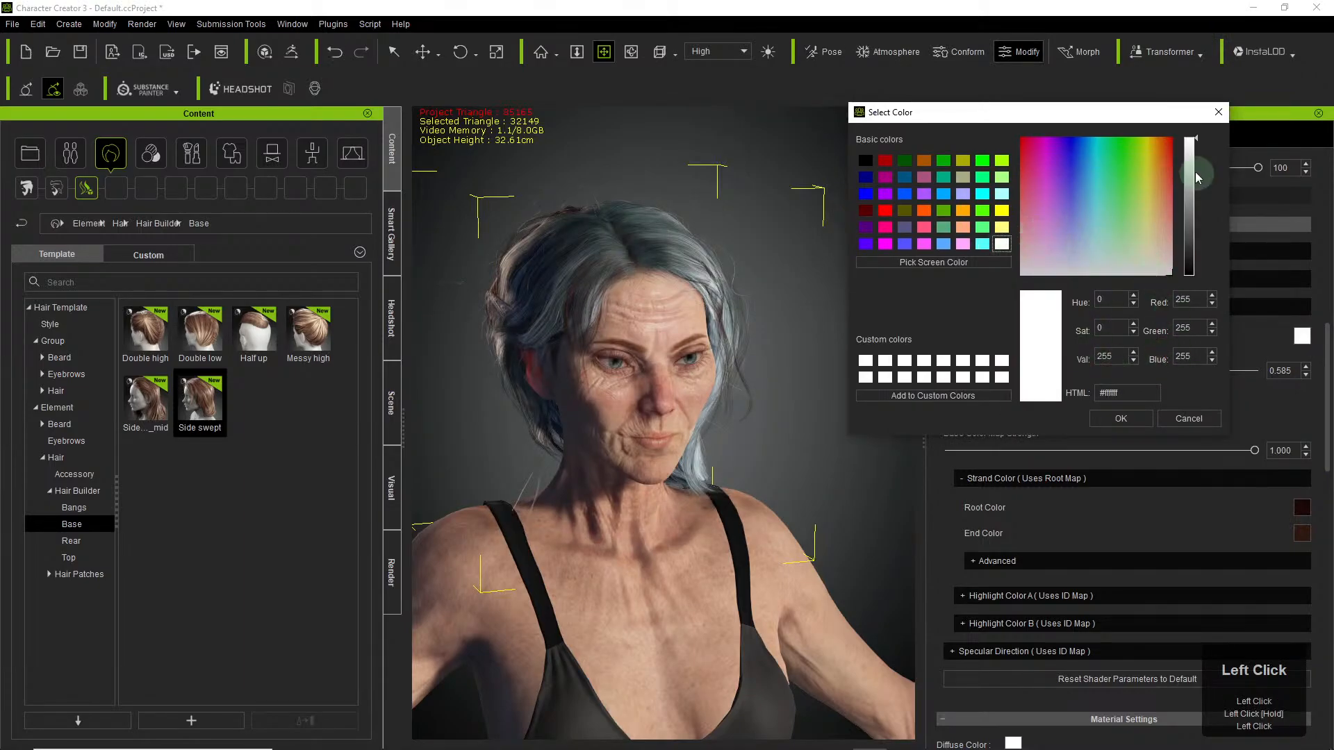
pyautogui.moveTo(1199, 164); pyautogui.dragTo(1191, 201)
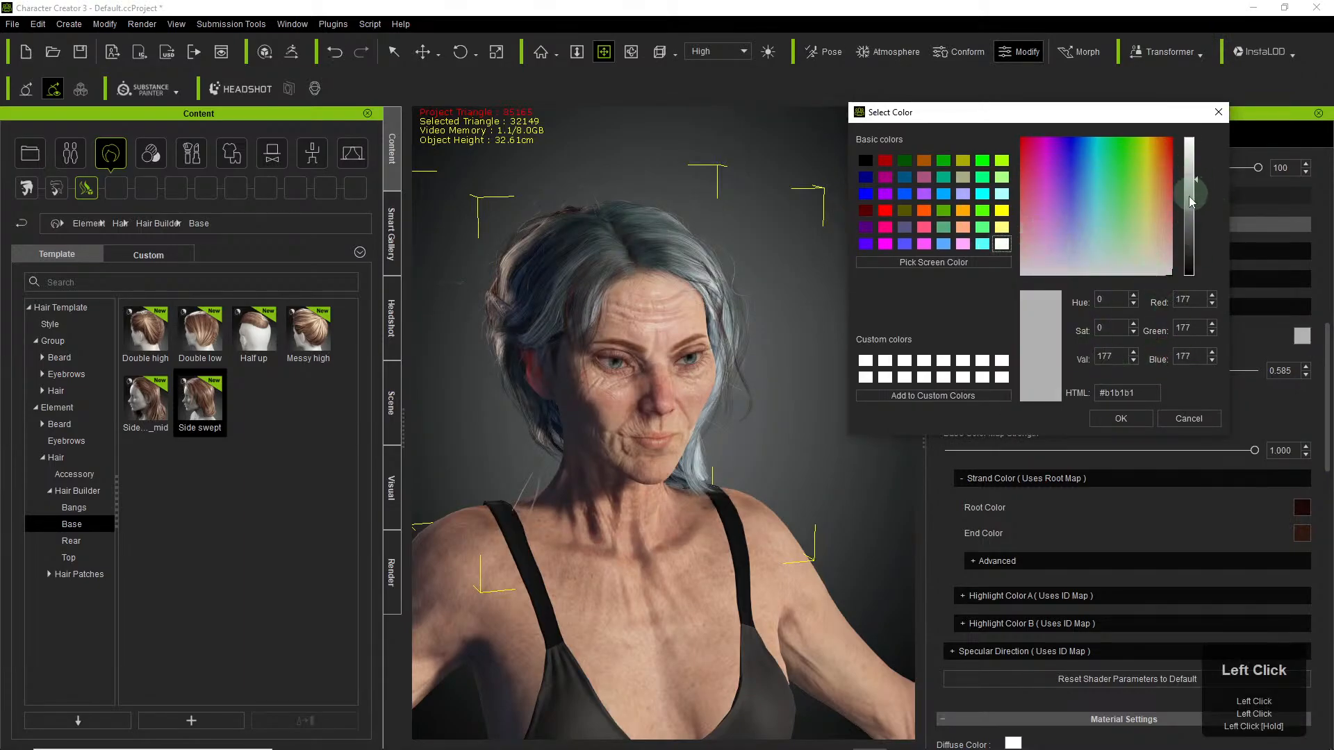
pyautogui.click(1131, 415)
# Try a teal Root Color for Hair2's Strand Color, then set it to neutral gray #8a8a8a.
pyautogui.click(1302, 507)
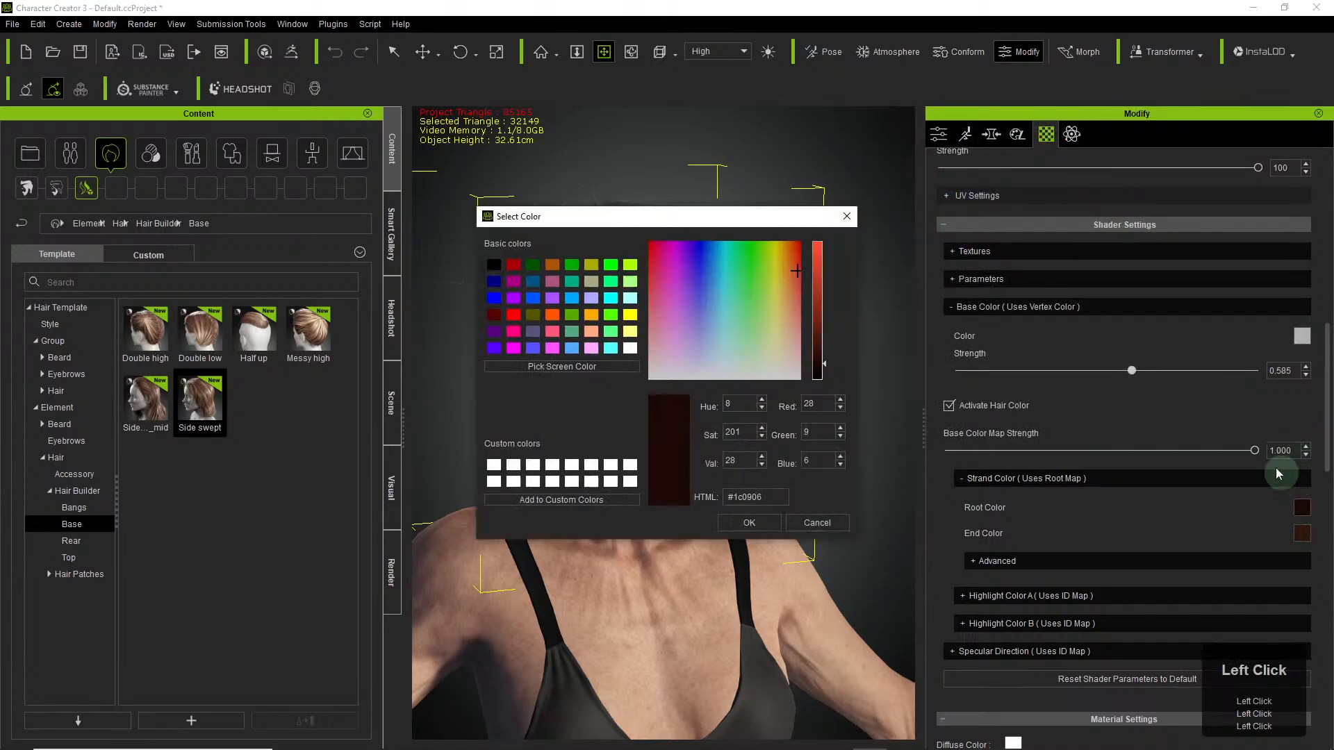
pyautogui.moveTo(722, 214); pyautogui.dragTo(1150, 121)
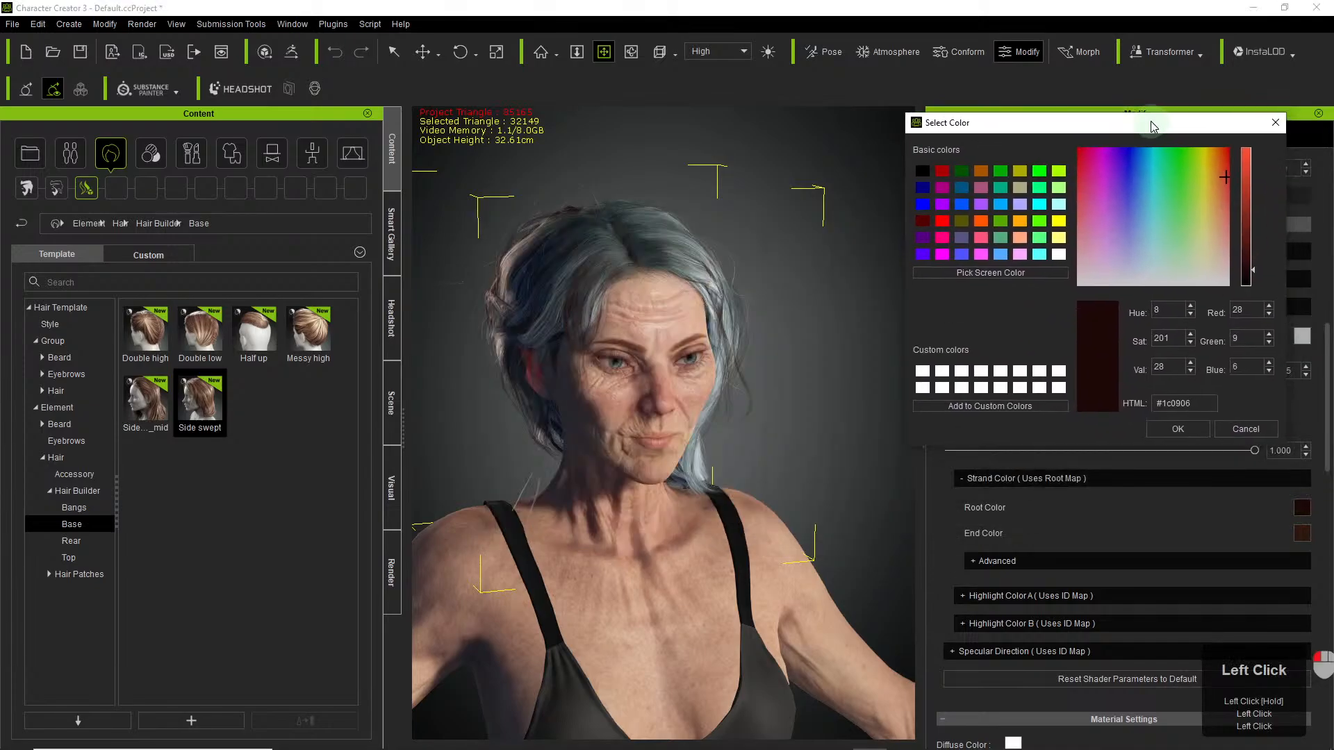
pyautogui.click(1151, 212)
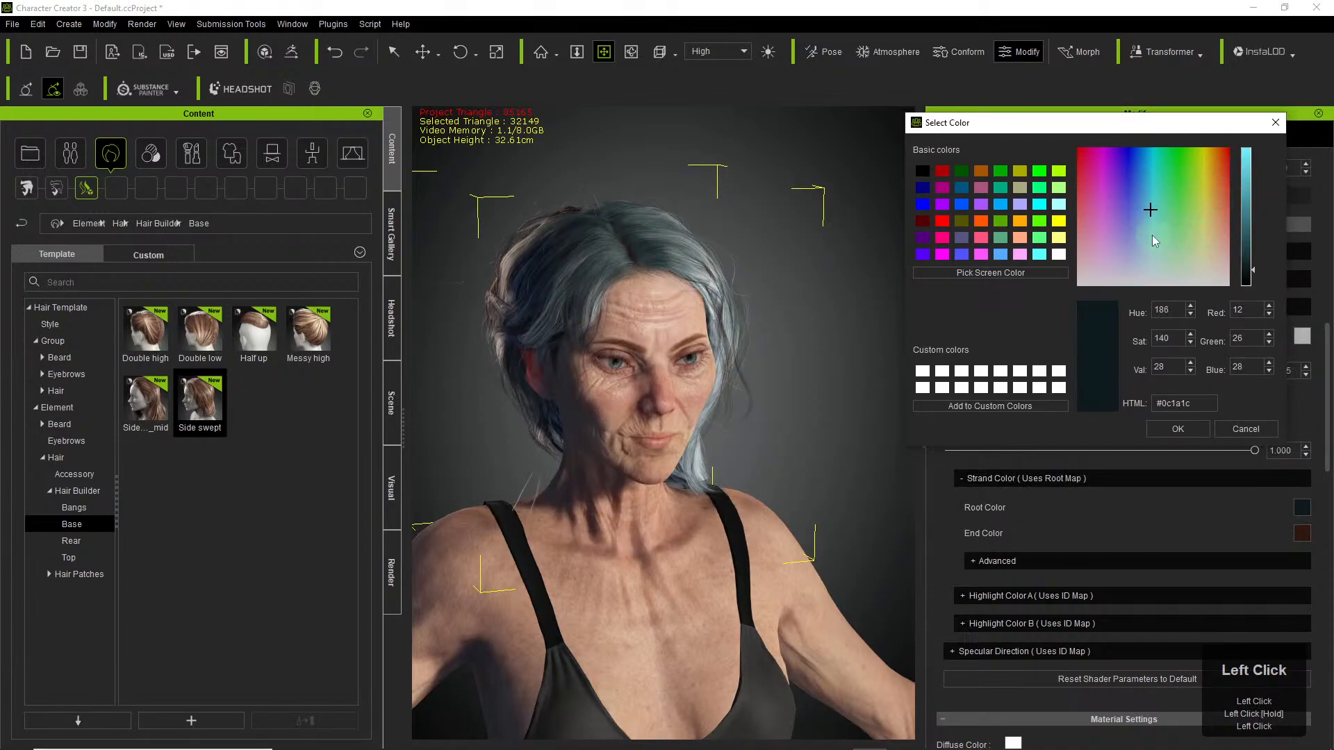
pyautogui.moveTo(1248, 218); pyautogui.dragTo(1253, 240)
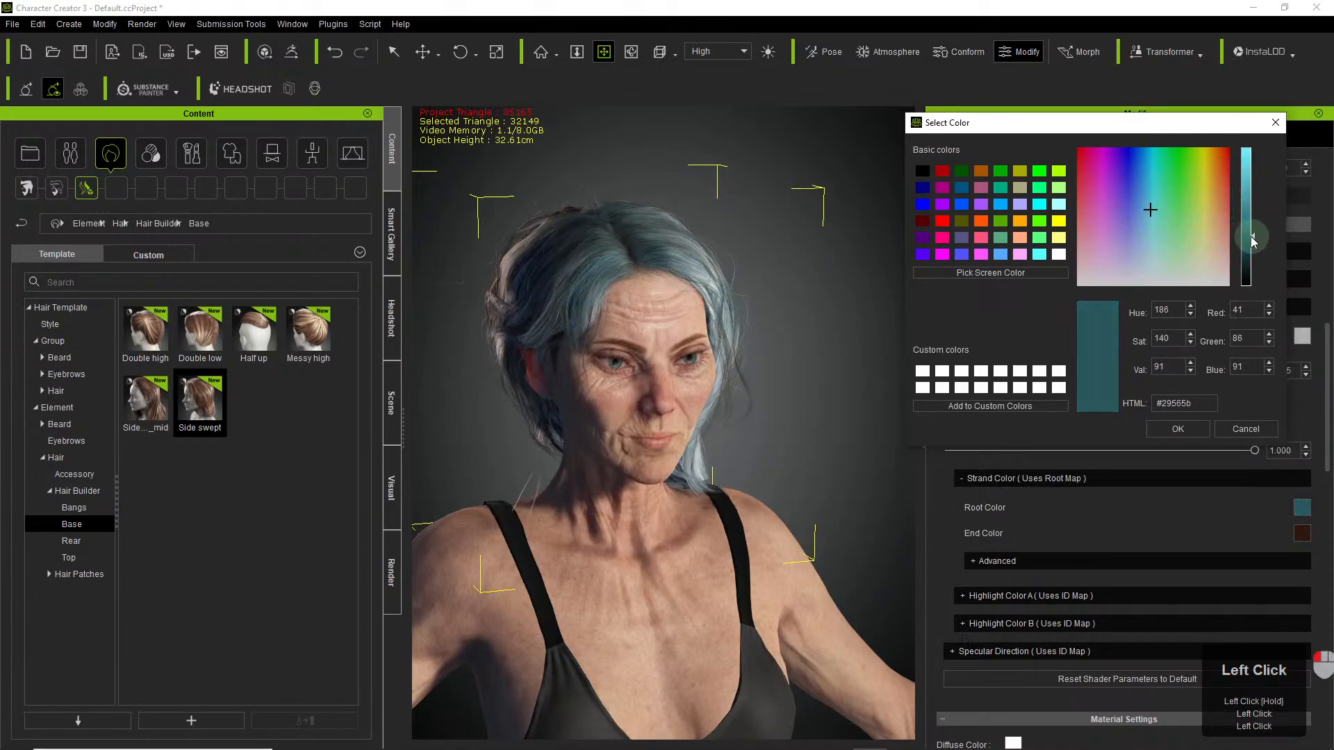
pyautogui.click(1059, 255)
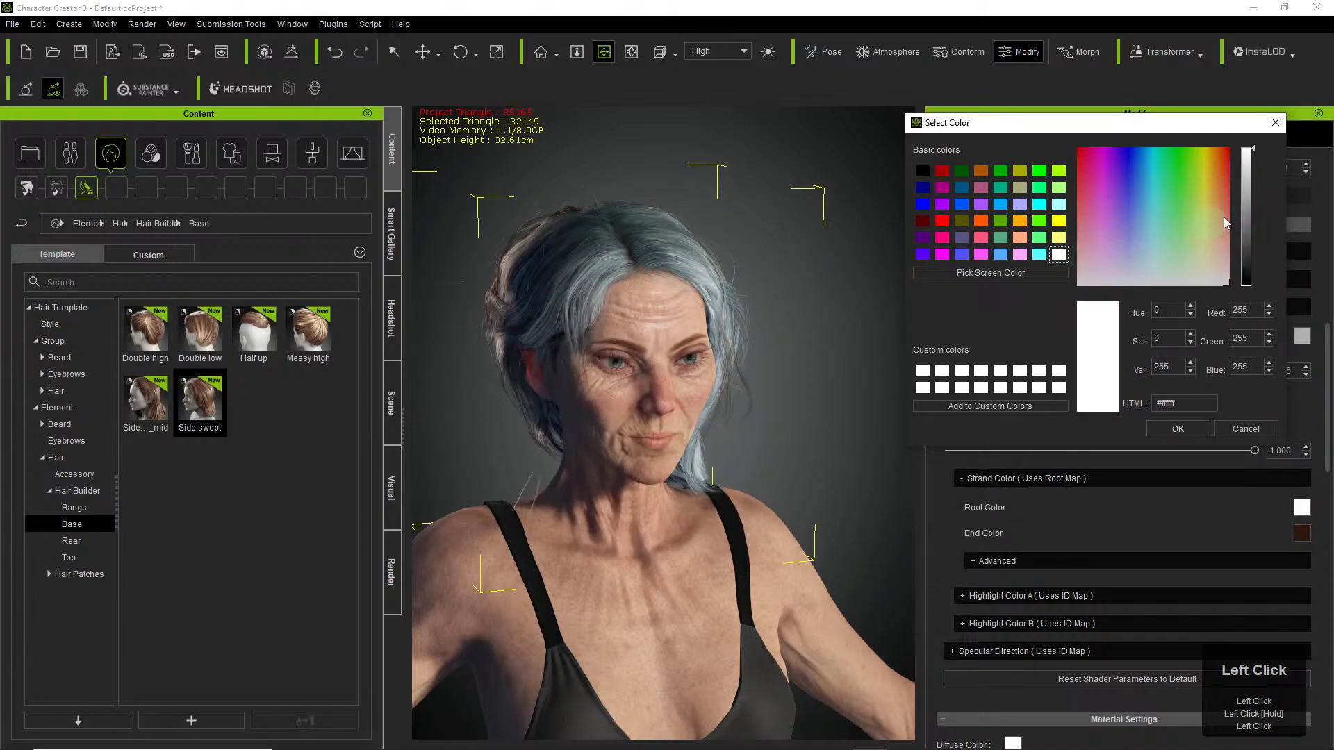
pyautogui.moveTo(1248, 195)
pyautogui.mouseDown()
pyautogui.moveTo(1246, 229)
pyautogui.moveTo(1244, 217)
pyautogui.mouseUp()
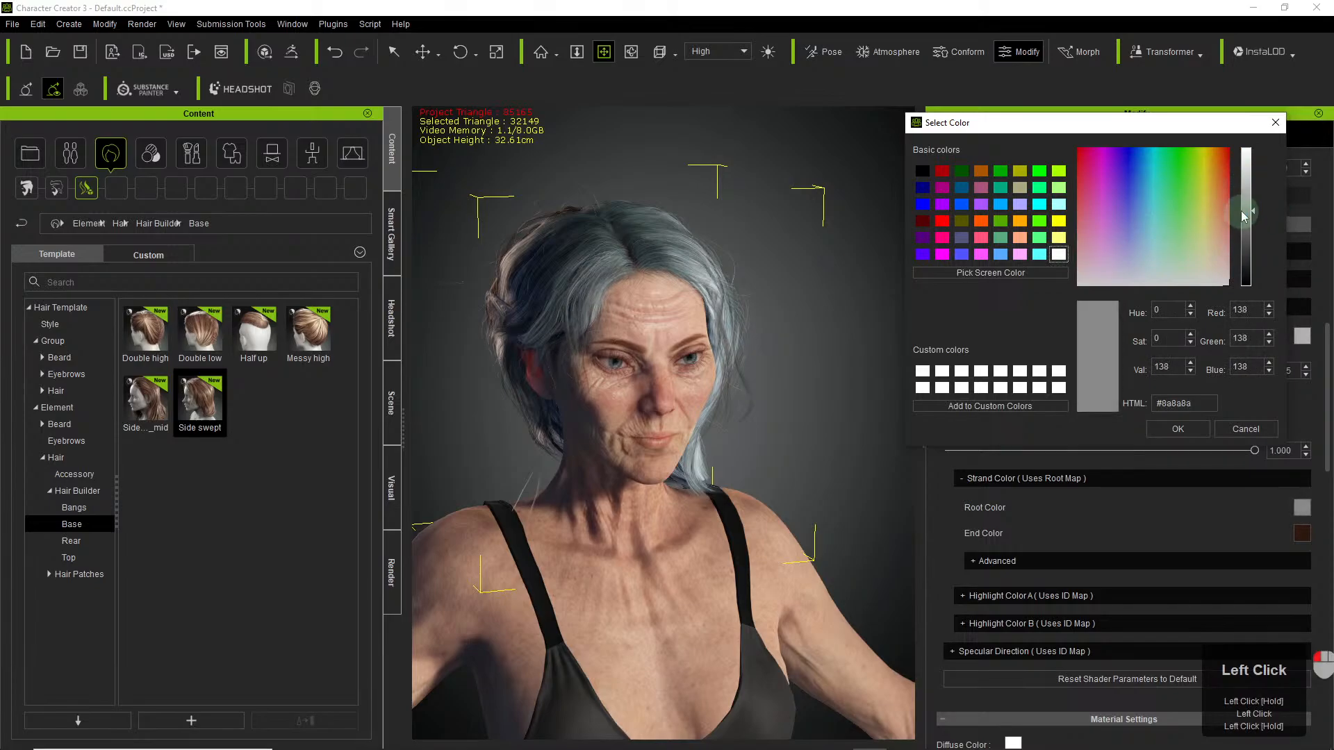
pyautogui.click(1178, 429)
# Set the End Color of Hair2's Strand Color (Uses Root Map) to dark teal #2b5f64.
pyautogui.rightClick(712, 368)
pyautogui.moveTo(712, 368); pyautogui.dragTo(556, 306, button='right')
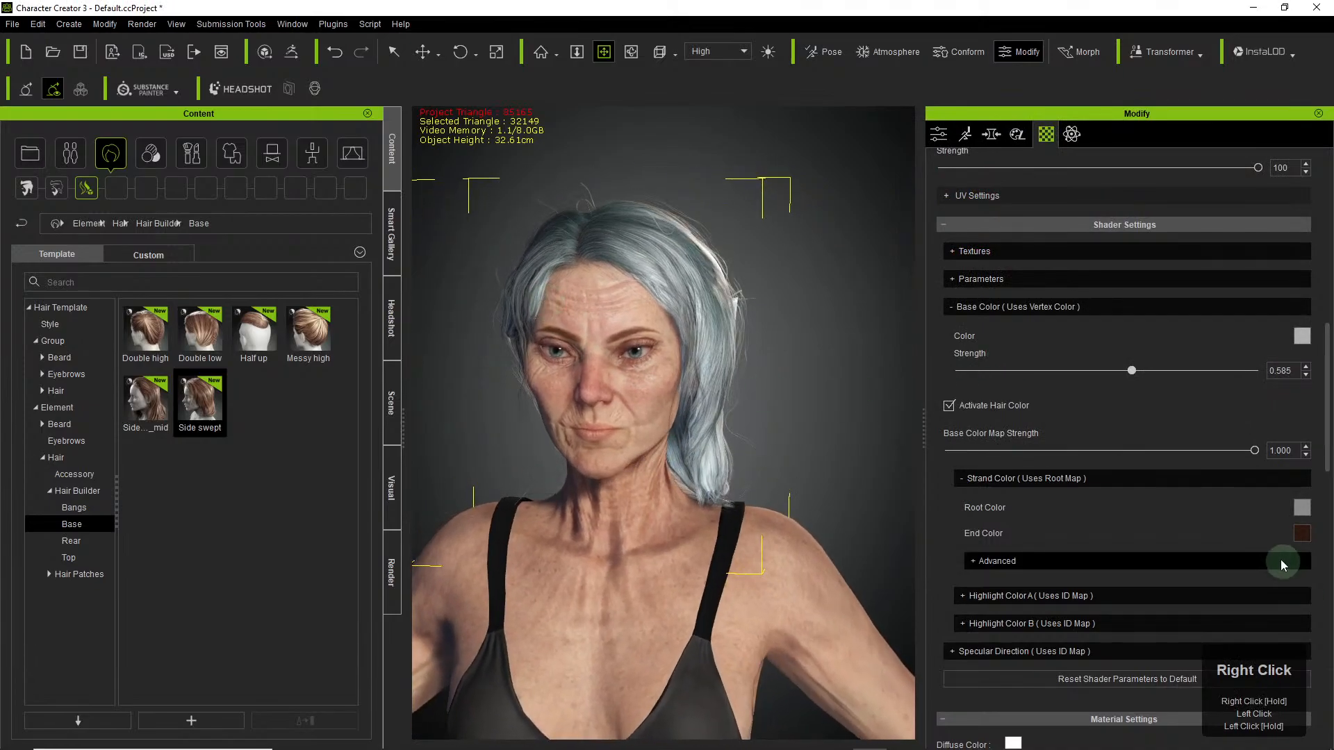
pyautogui.click(1304, 534)
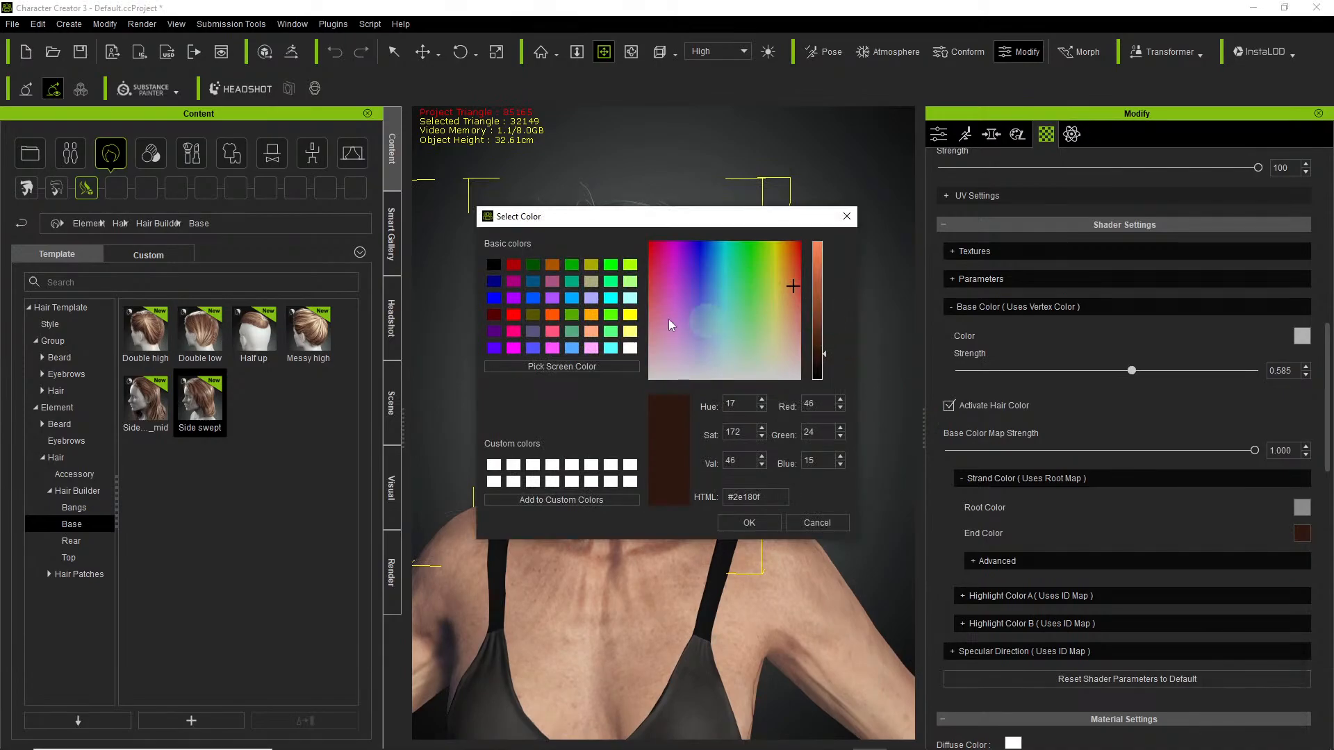
pyautogui.moveTo(546, 220); pyautogui.dragTo(925, 142)
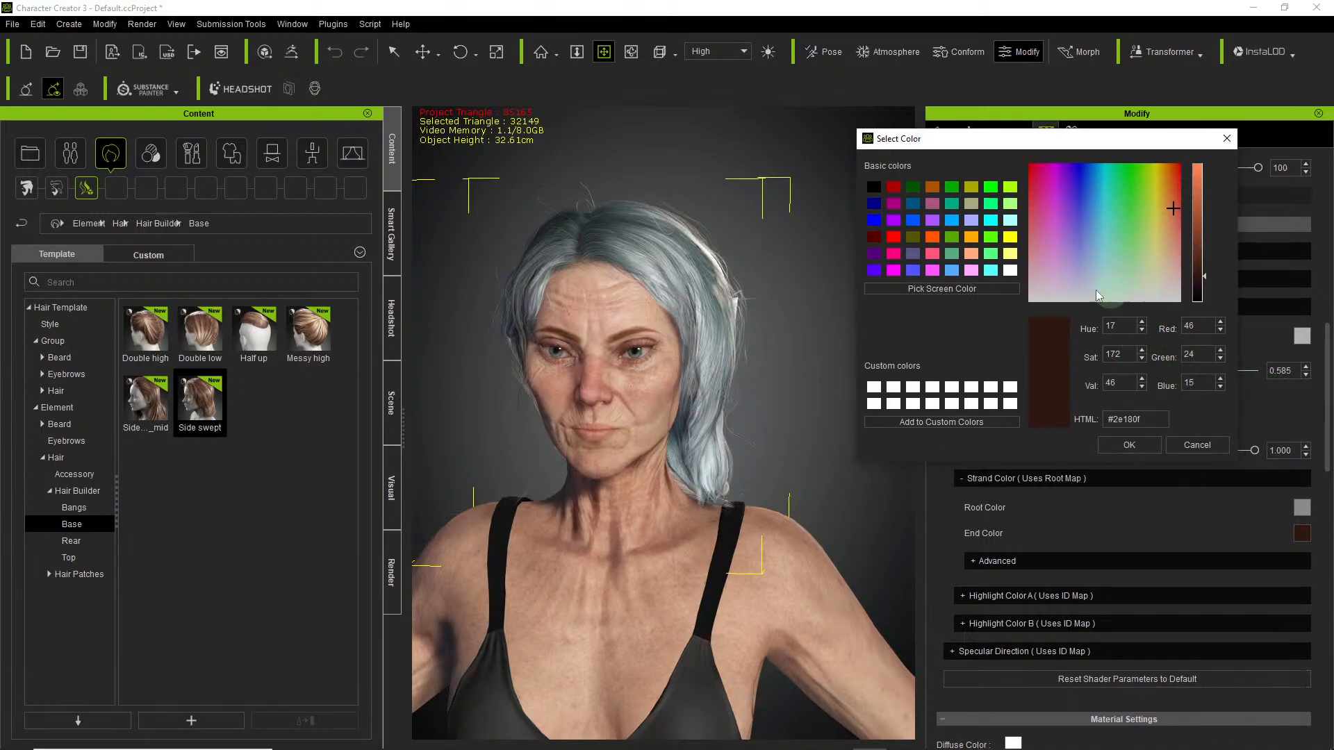
pyautogui.click(1104, 225)
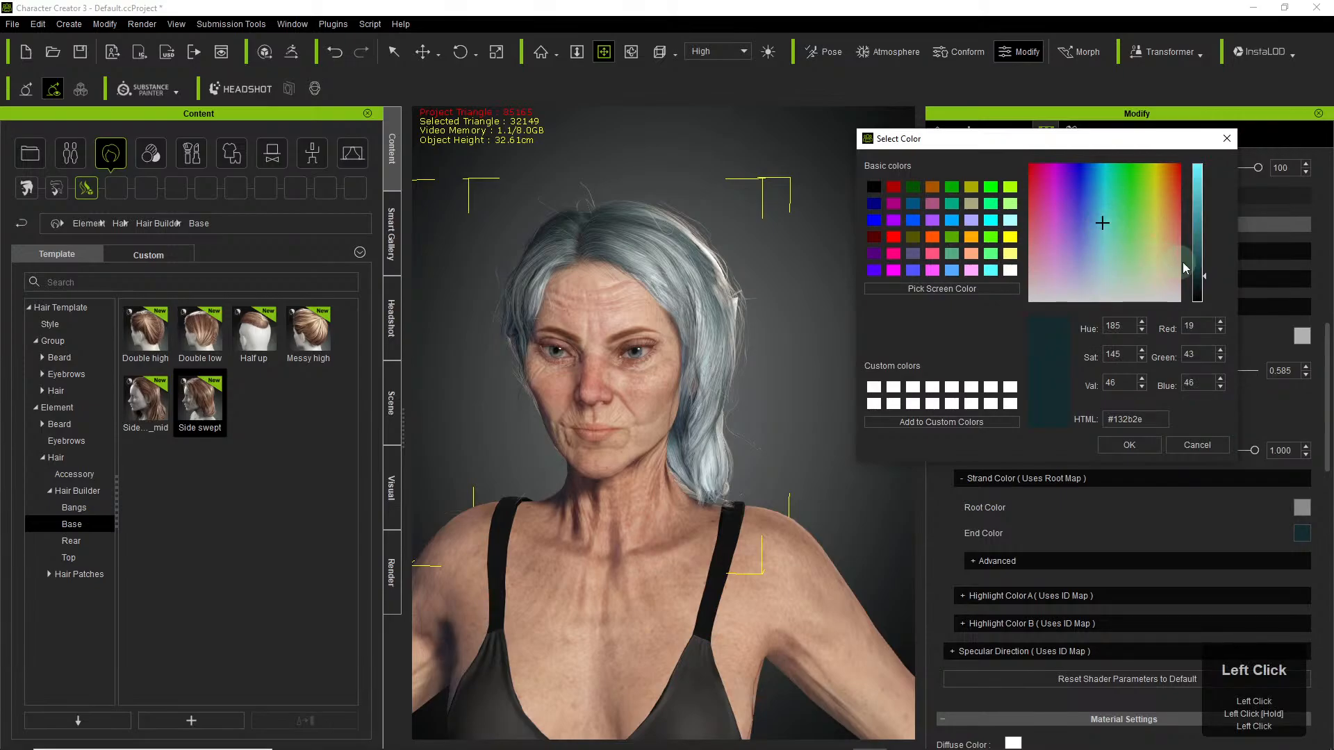
pyautogui.moveTo(1185, 269); pyautogui.dragTo(1203, 247)
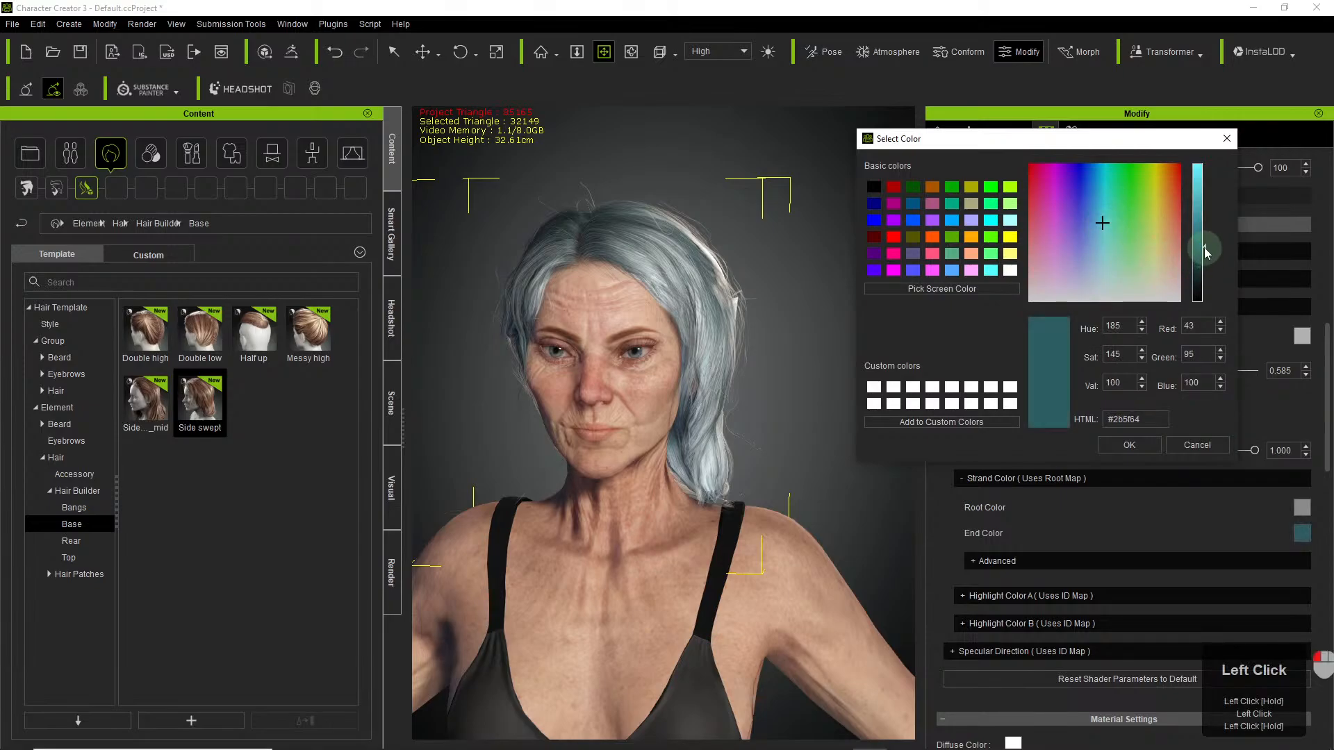
pyautogui.click(1128, 447)
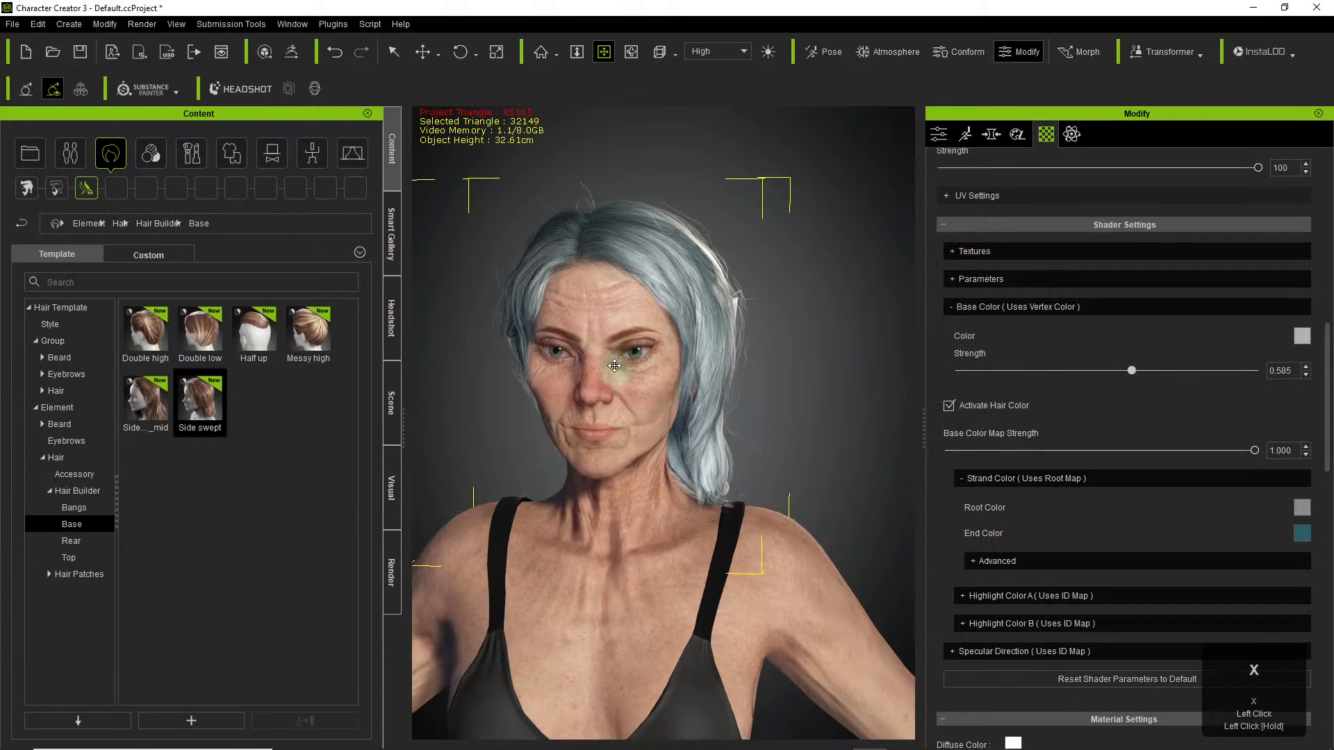
# Select only the Messy ponytail_back hair in the scene and switch its visibility off and back on.
pyautogui.moveTo(625, 353); pyautogui.dragTo(1283, 577, button='right')
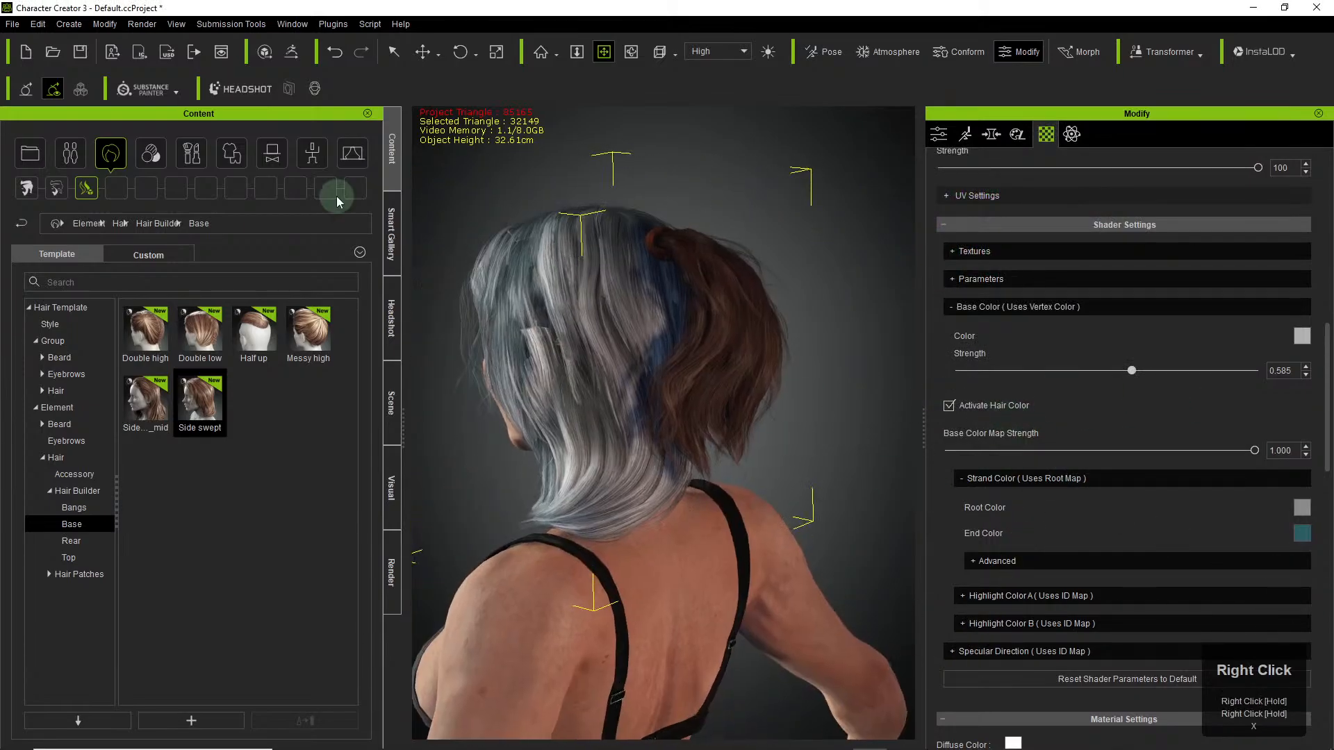
pyautogui.click(391, 401)
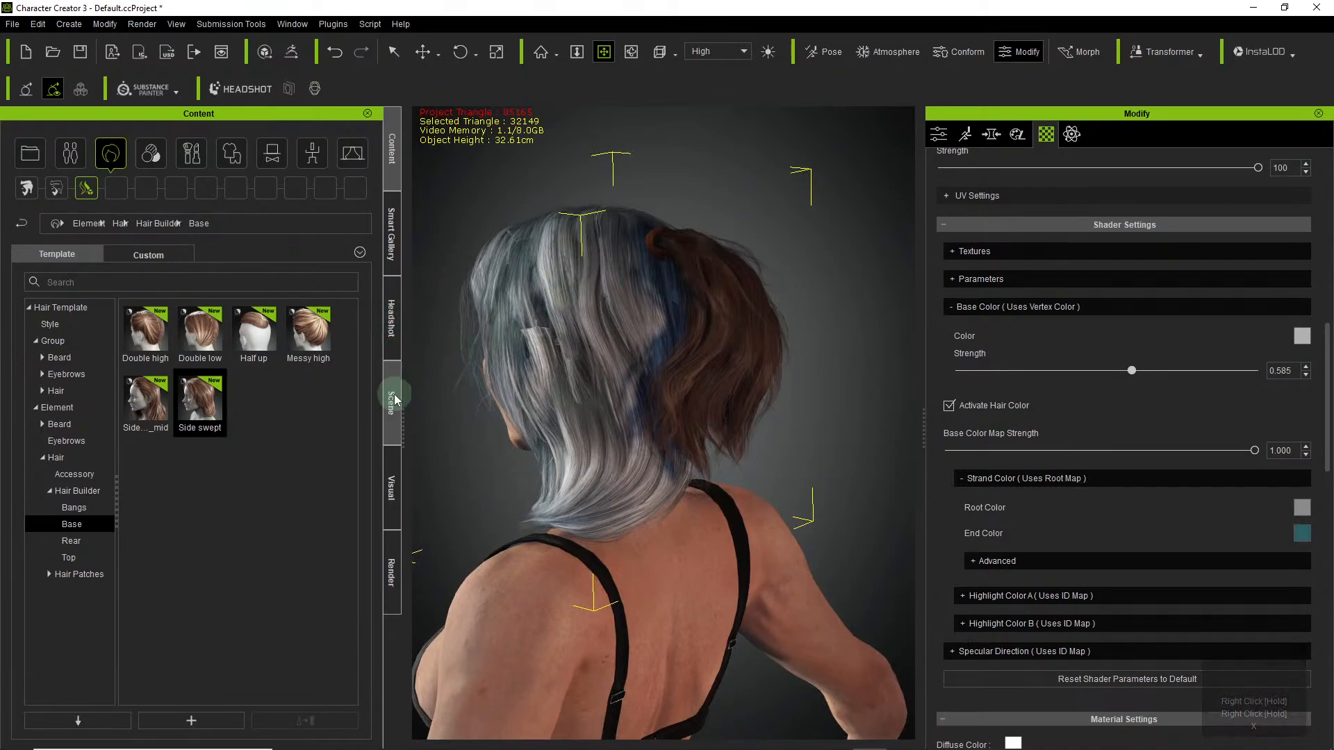
pyautogui.click(108, 228)
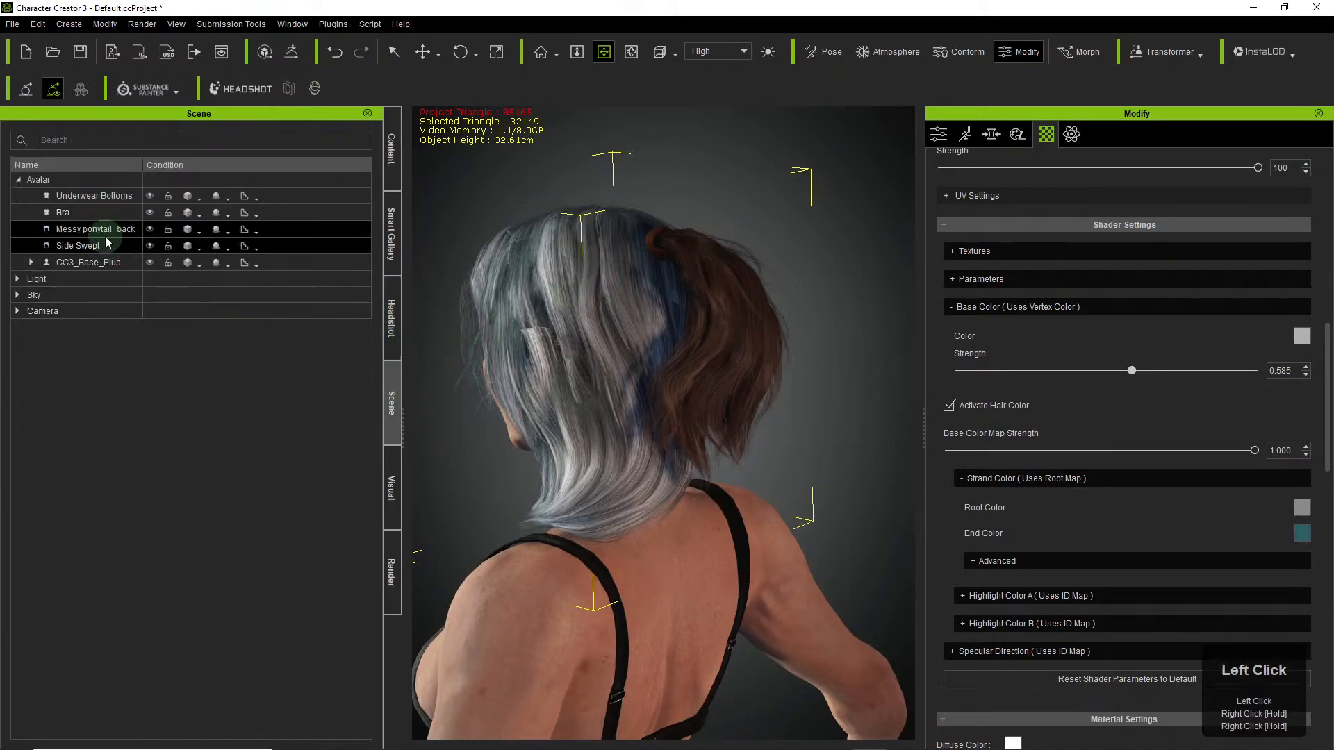
pyautogui.click(150, 229)
pyautogui.click(150, 229)
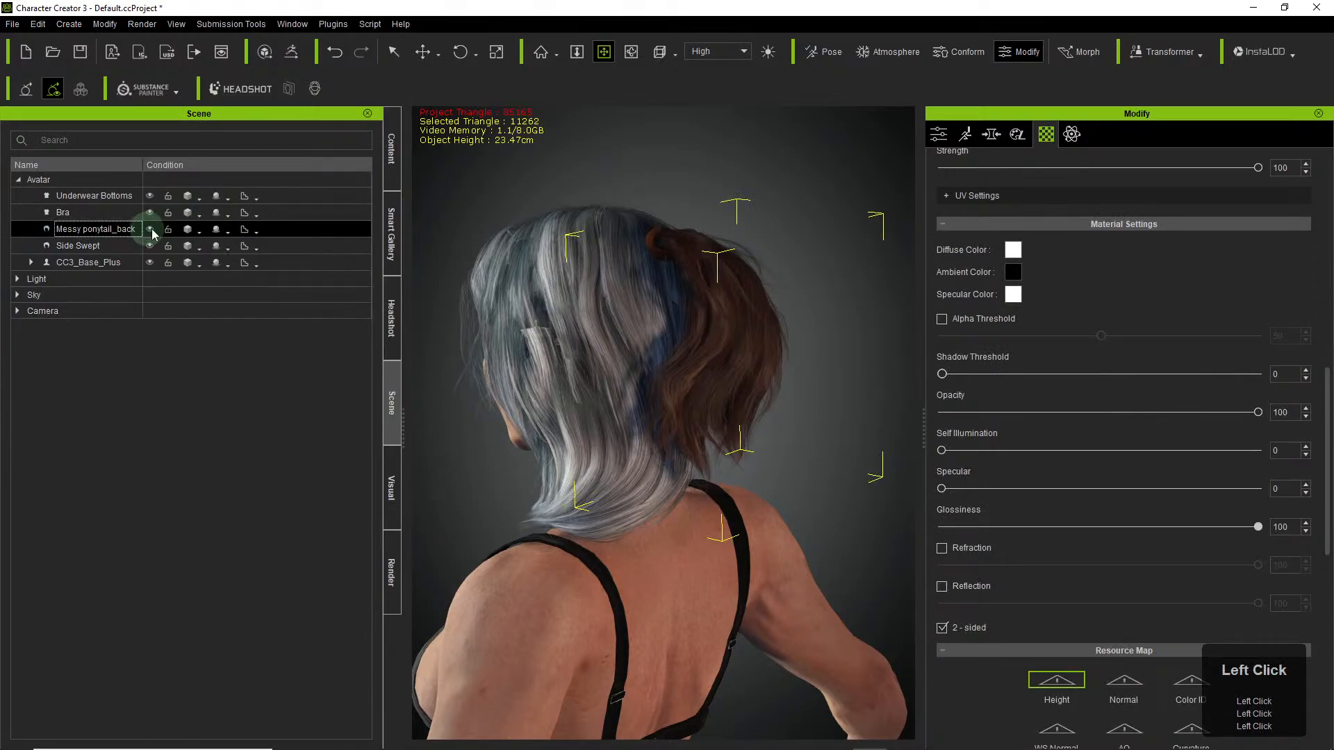
# Move the Messy ponytail_back hair vertically and front-to-back so it sits slightly lower at the back of the head.
pyautogui.moveTo(765, 340); pyautogui.dragTo(866, 334, button='right')
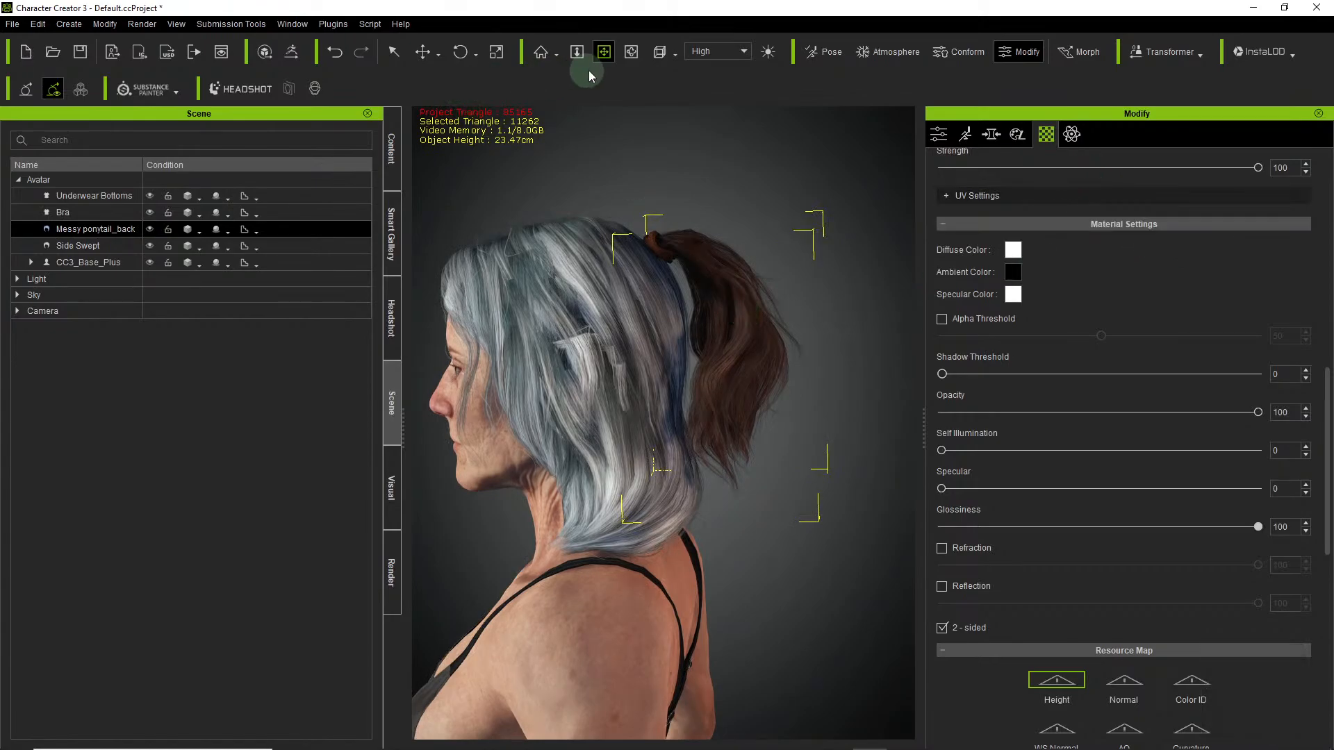
pyautogui.click(423, 51)
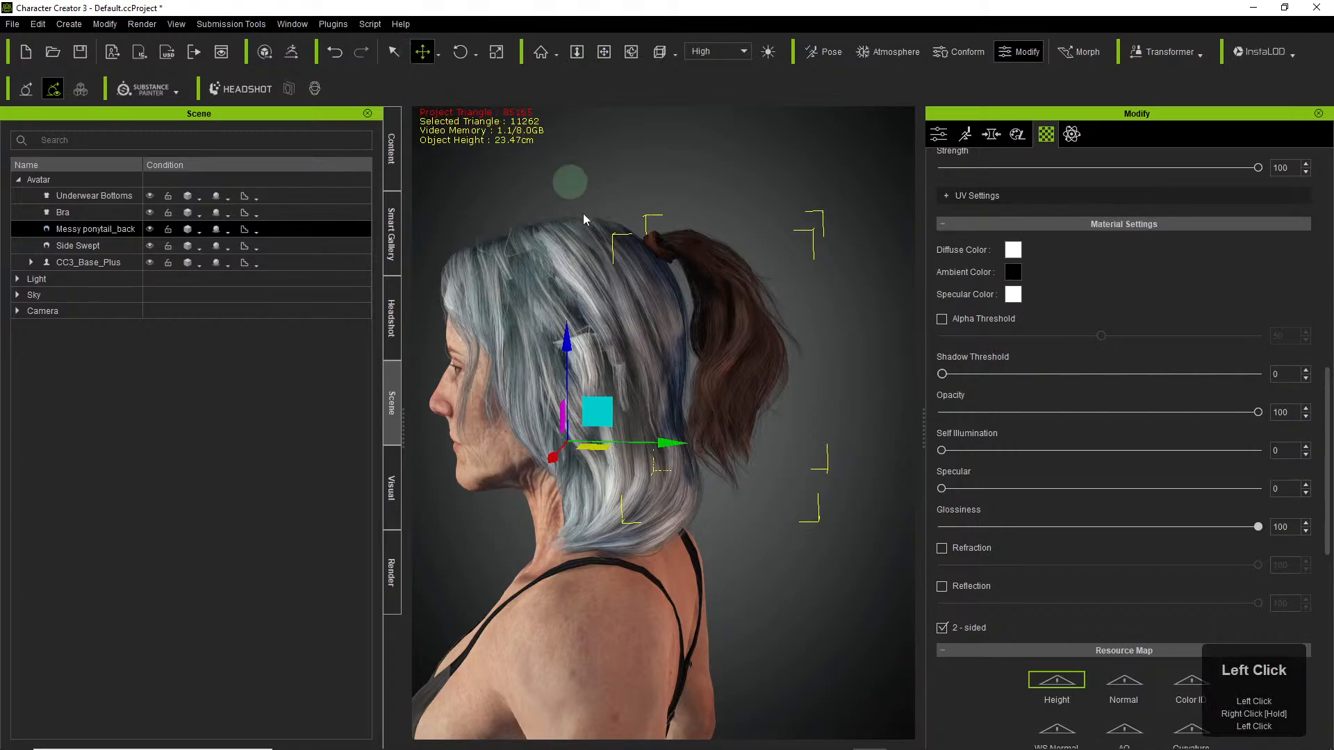
pyautogui.moveTo(564, 341); pyautogui.dragTo(564, 330)
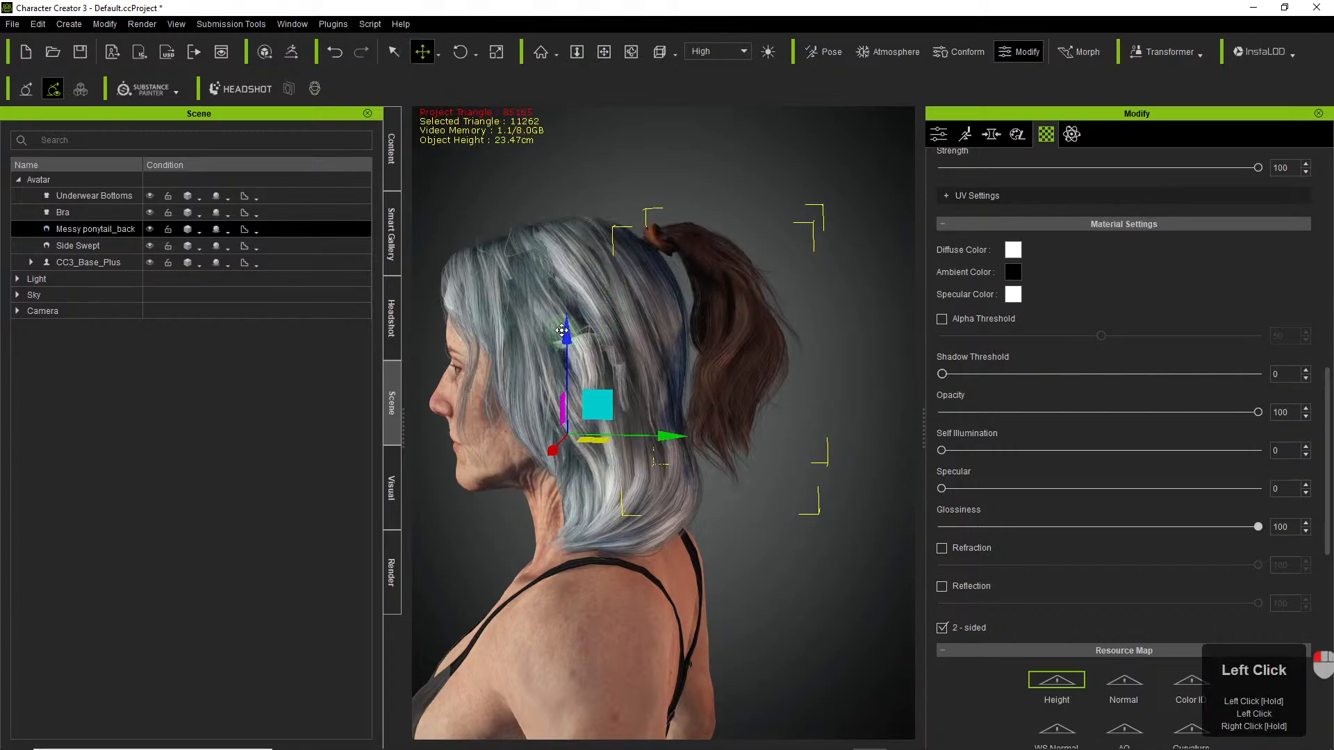
pyautogui.moveTo(672, 433); pyautogui.dragTo(670, 434)
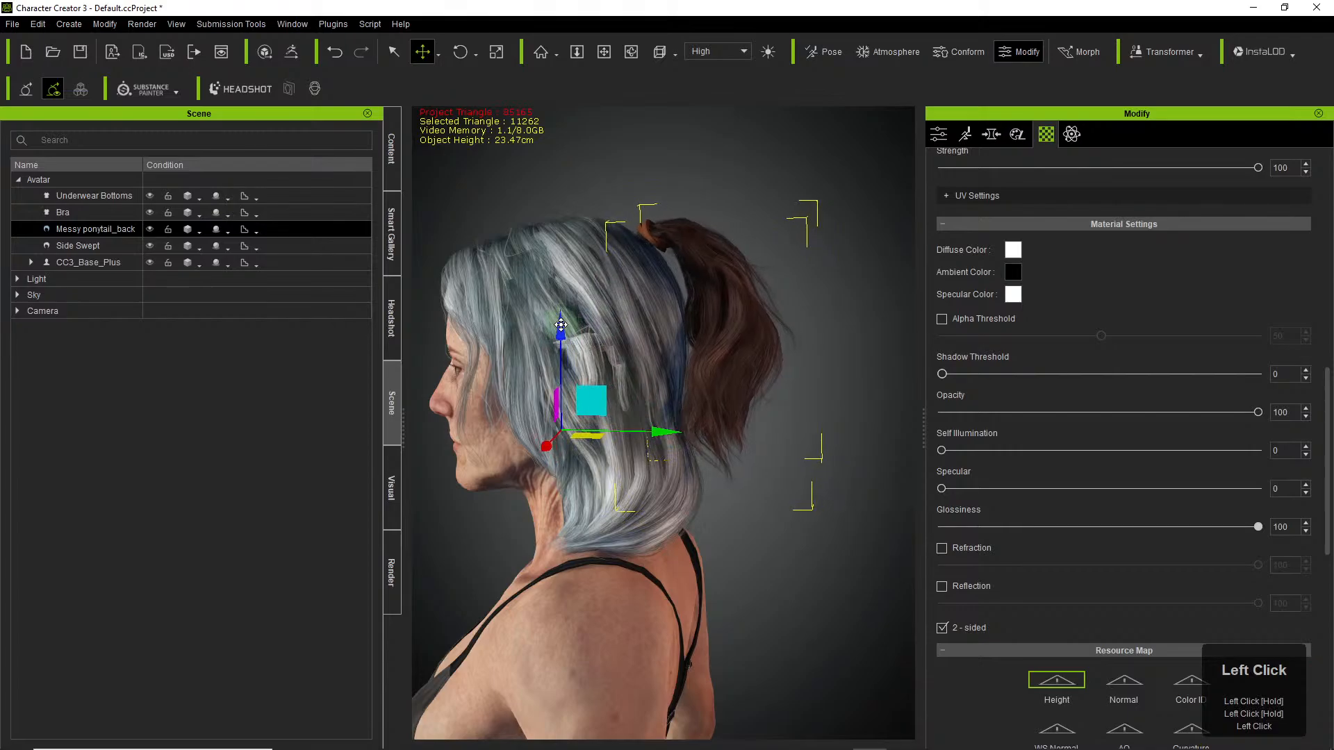
pyautogui.moveTo(564, 332); pyautogui.dragTo(574, 355)
pyautogui.moveTo(665, 454)
pyautogui.mouseDown()
pyautogui.moveTo(685, 457)
pyautogui.moveTo(666, 455)
pyautogui.mouseUp()
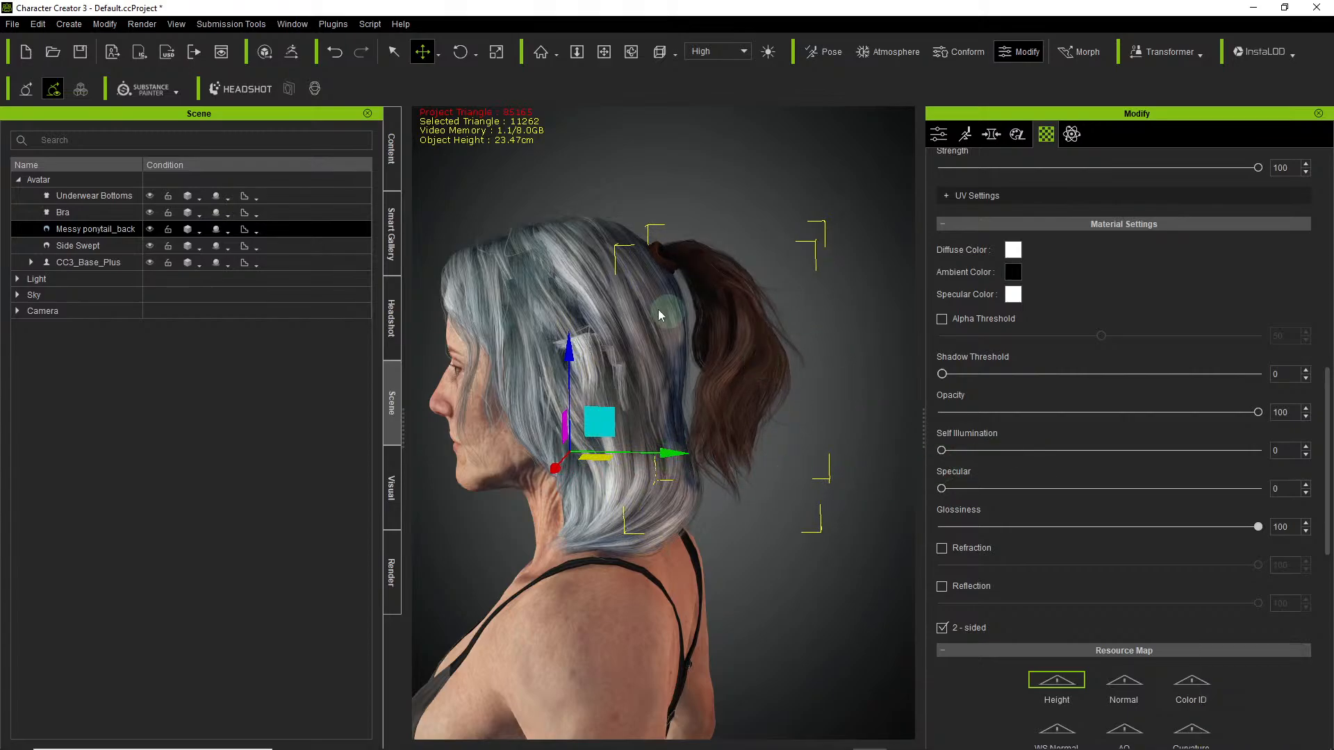
# Examine the Hair and HairRing materials of Messy ponytail_back and their texture maps.
pyautogui.click(294, 184)
pyautogui.click(138, 229)
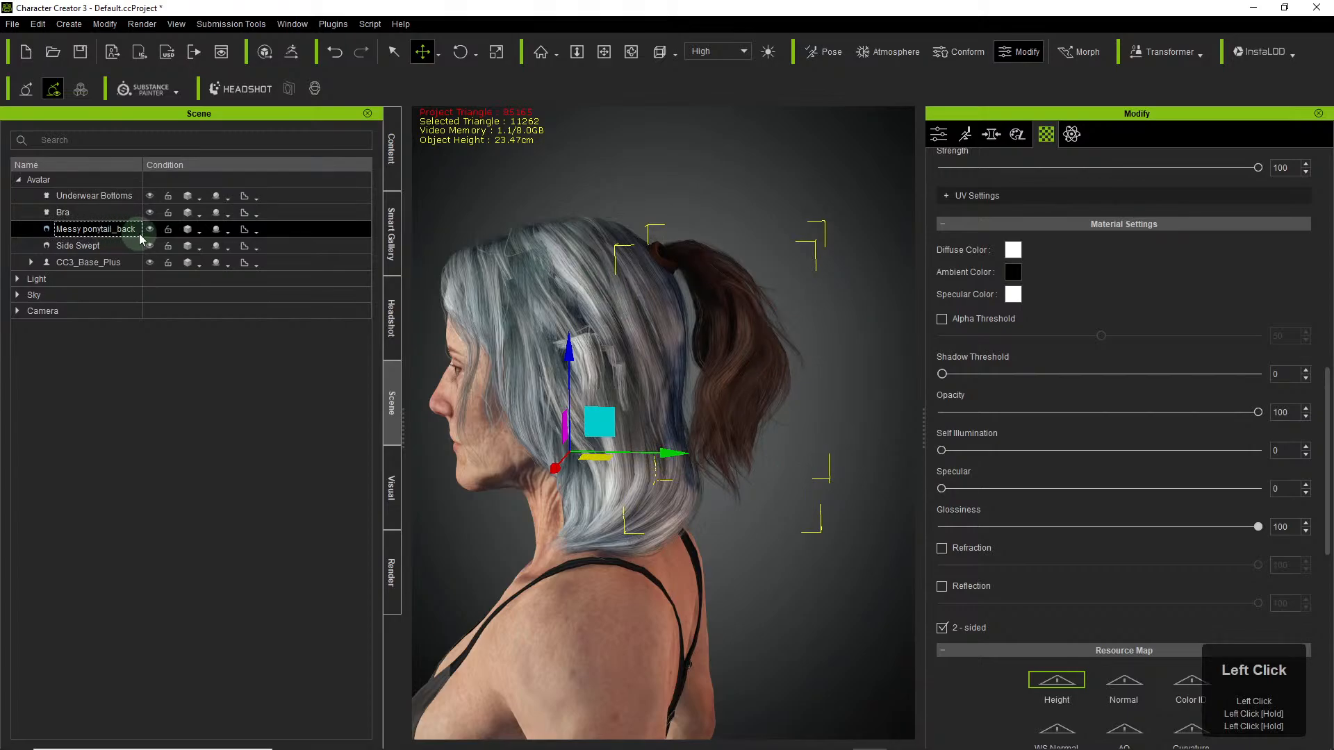
pyautogui.click(1047, 136)
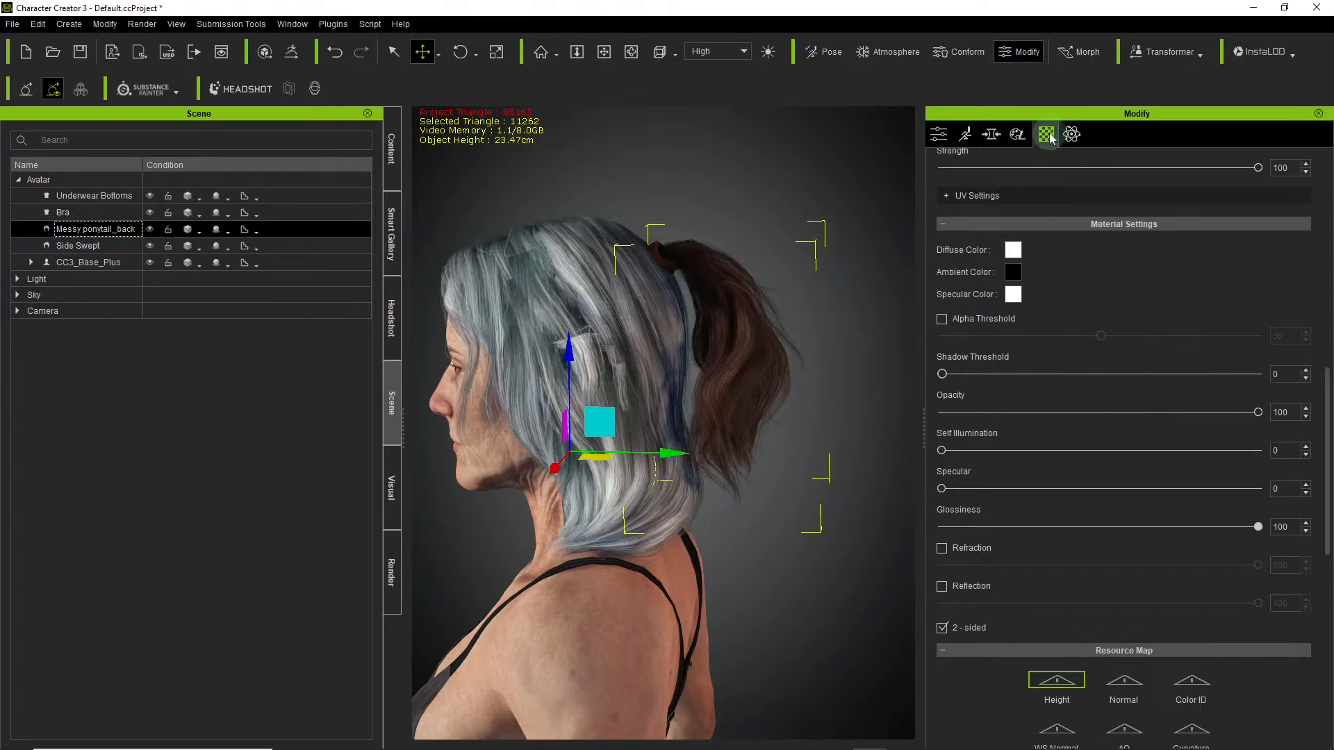
pyautogui.scroll(5, 1209, 346)
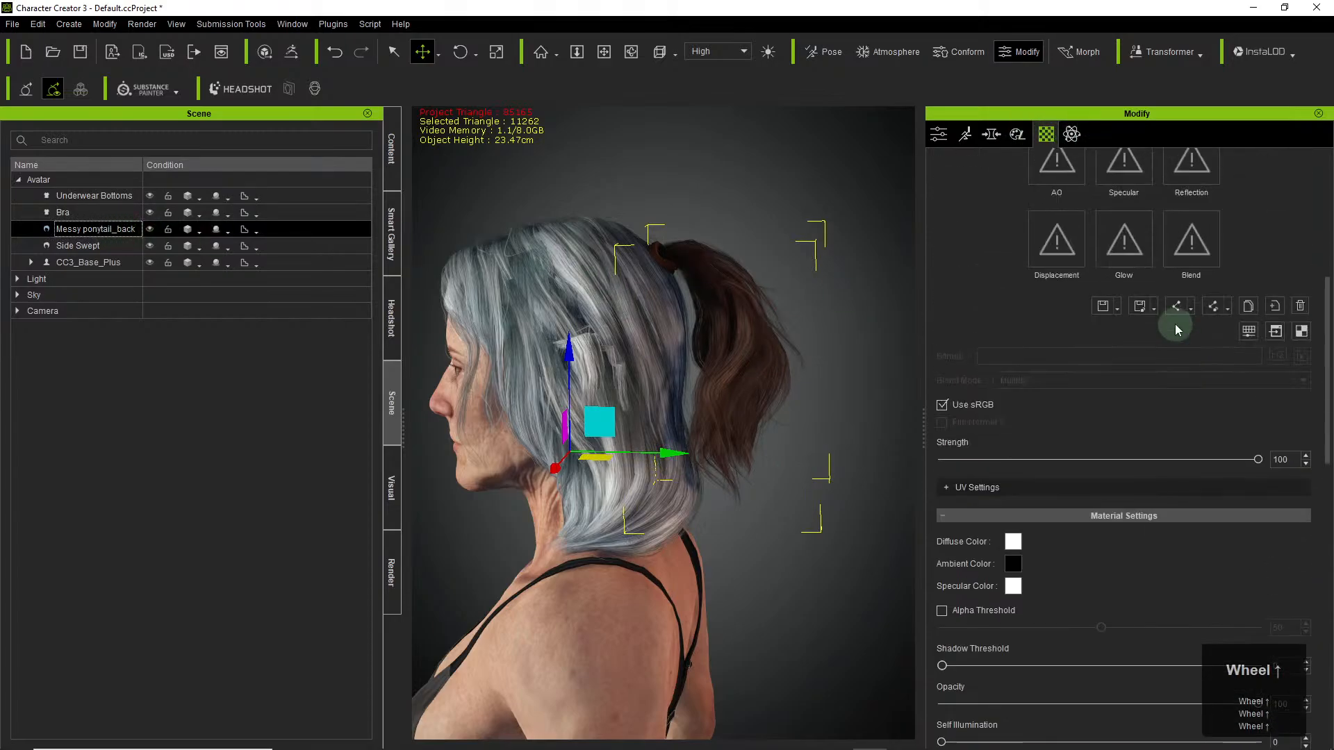
pyautogui.moveTo(1324, 315); pyautogui.dragTo(1324, 233)
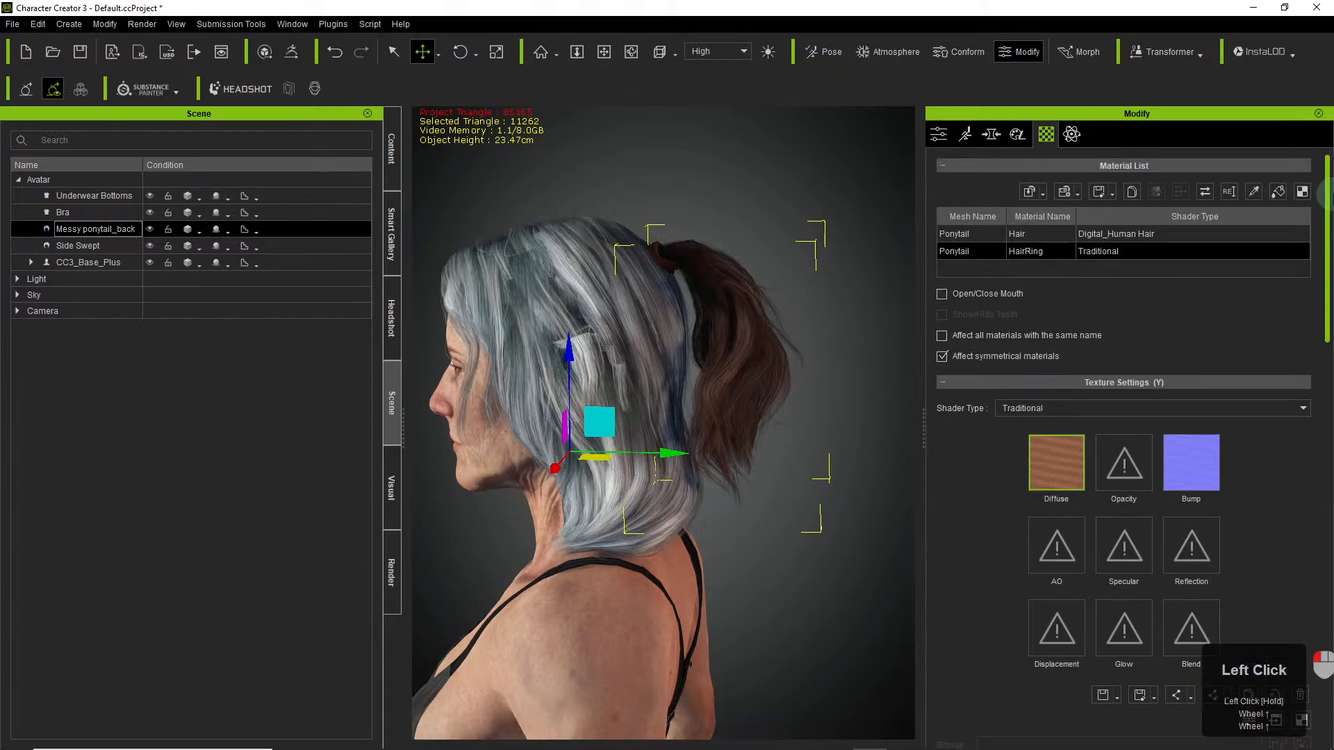
pyautogui.click(1020, 235)
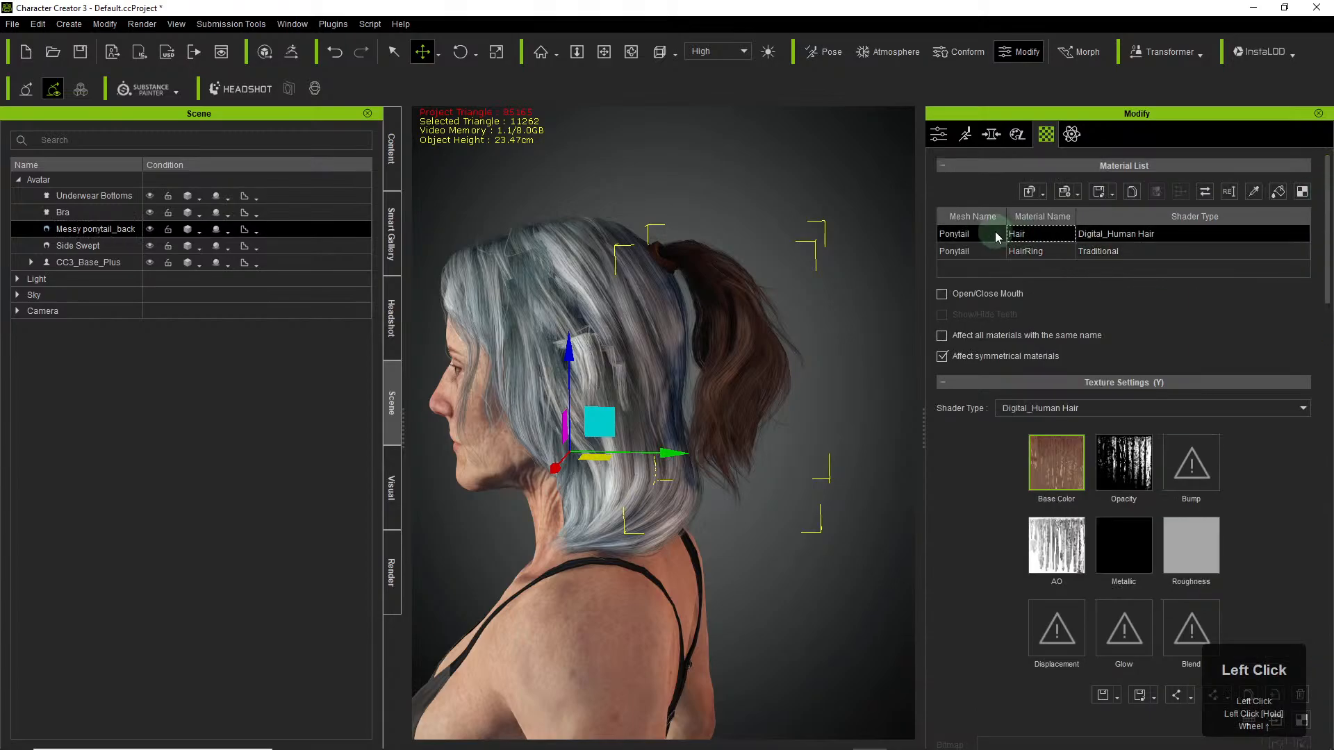
pyautogui.scroll(-3, 1181, 437)
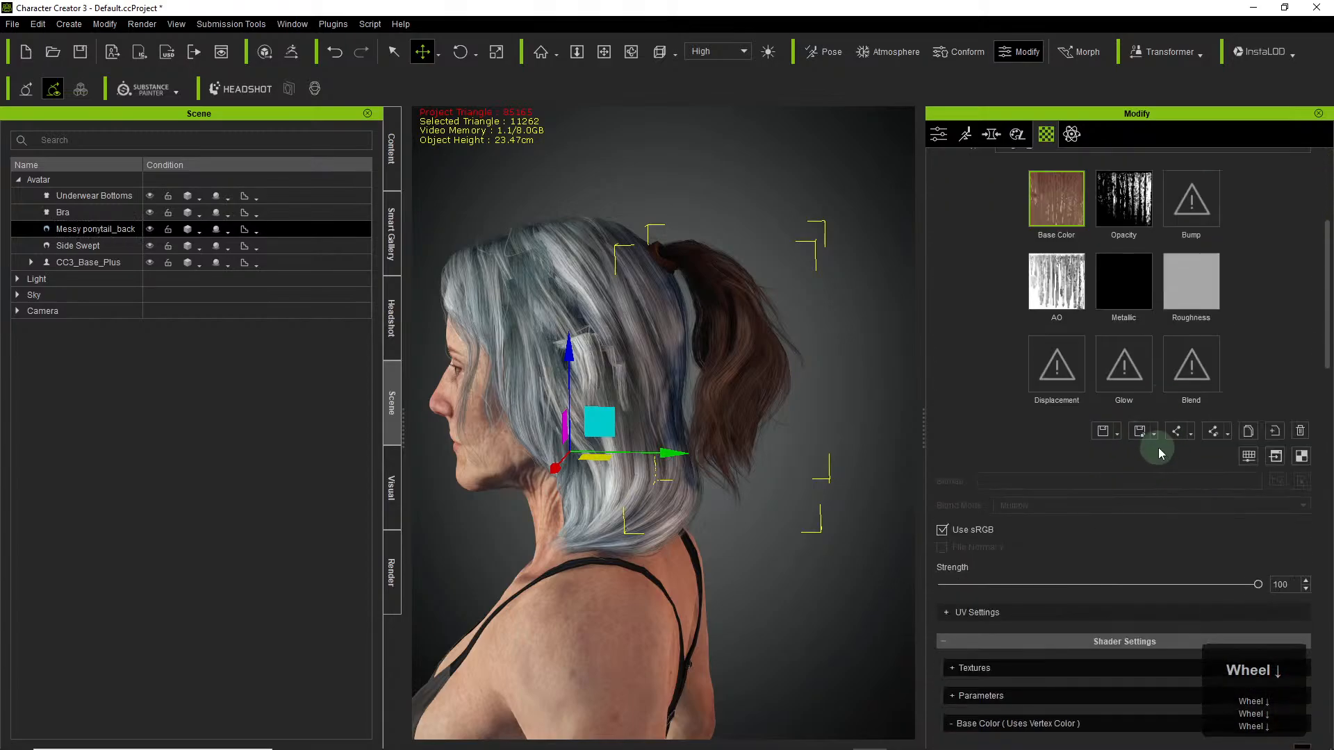
pyautogui.scroll(3, 1140, 417)
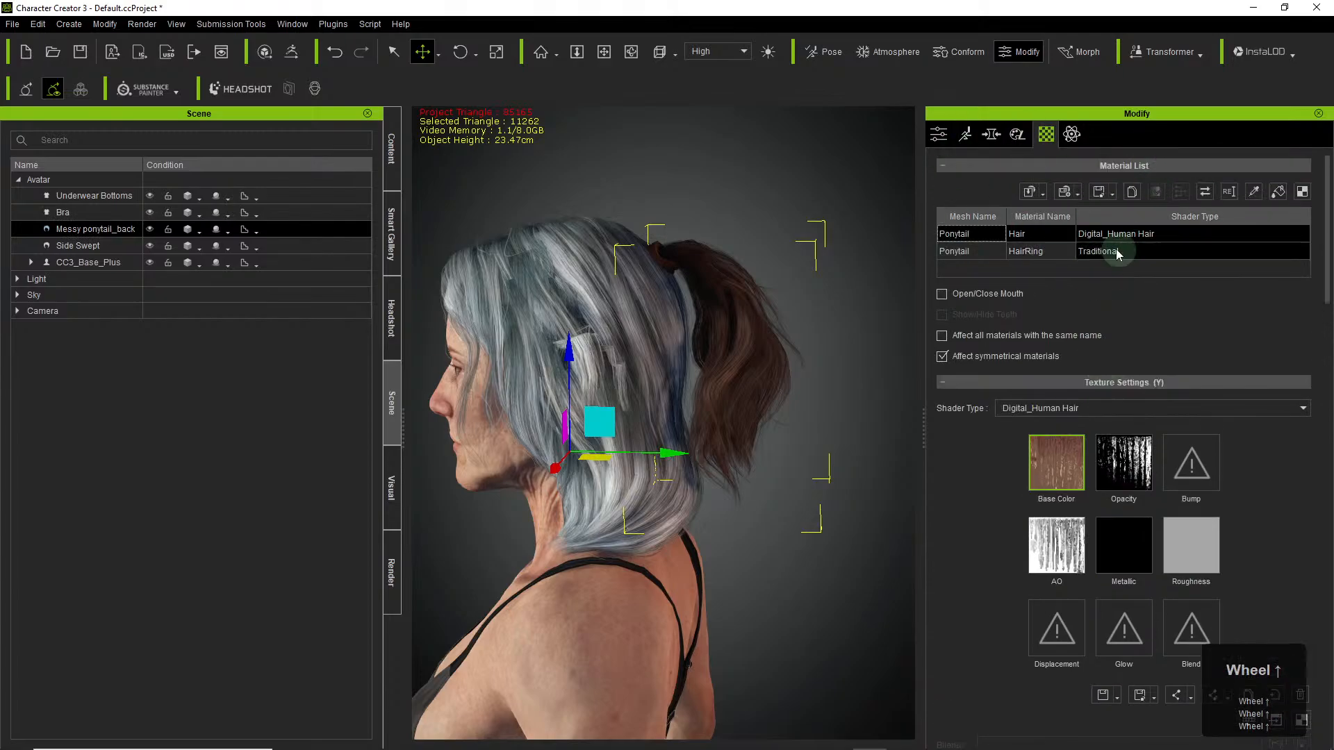
pyautogui.click(972, 252)
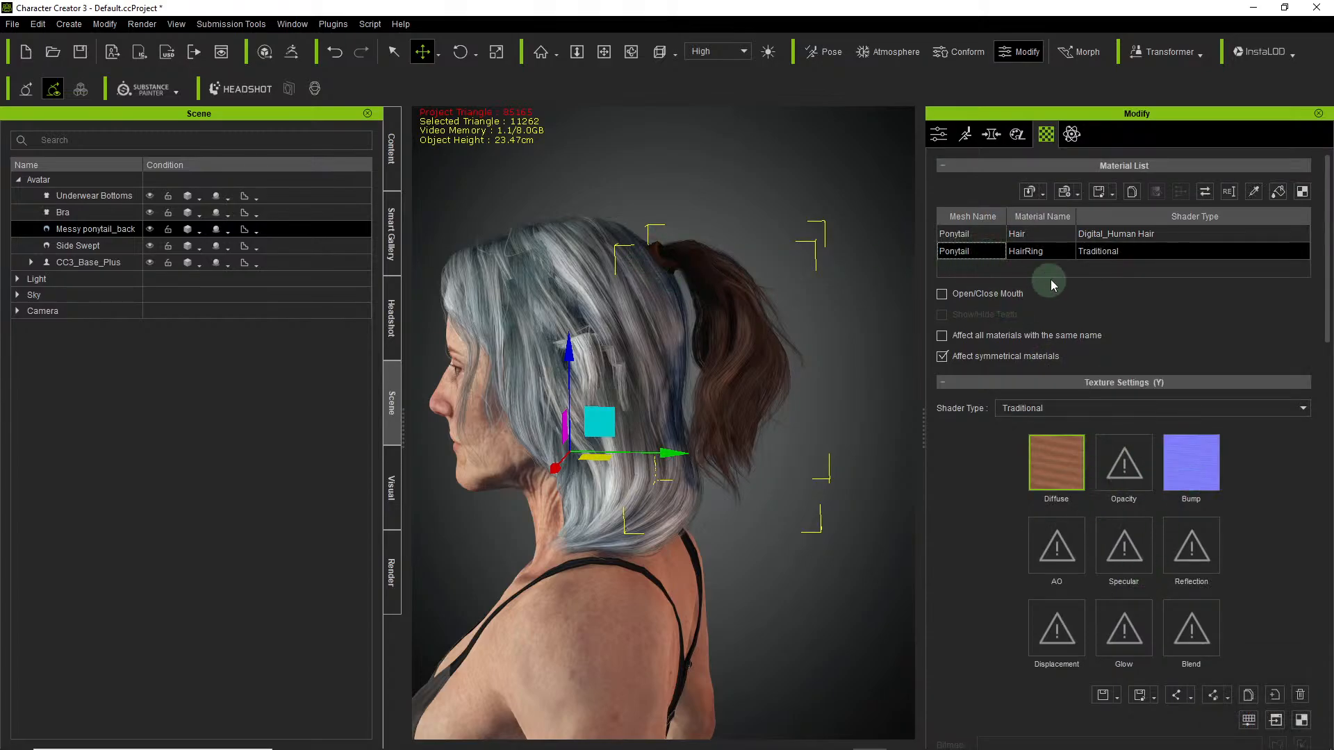
pyautogui.click(1192, 474)
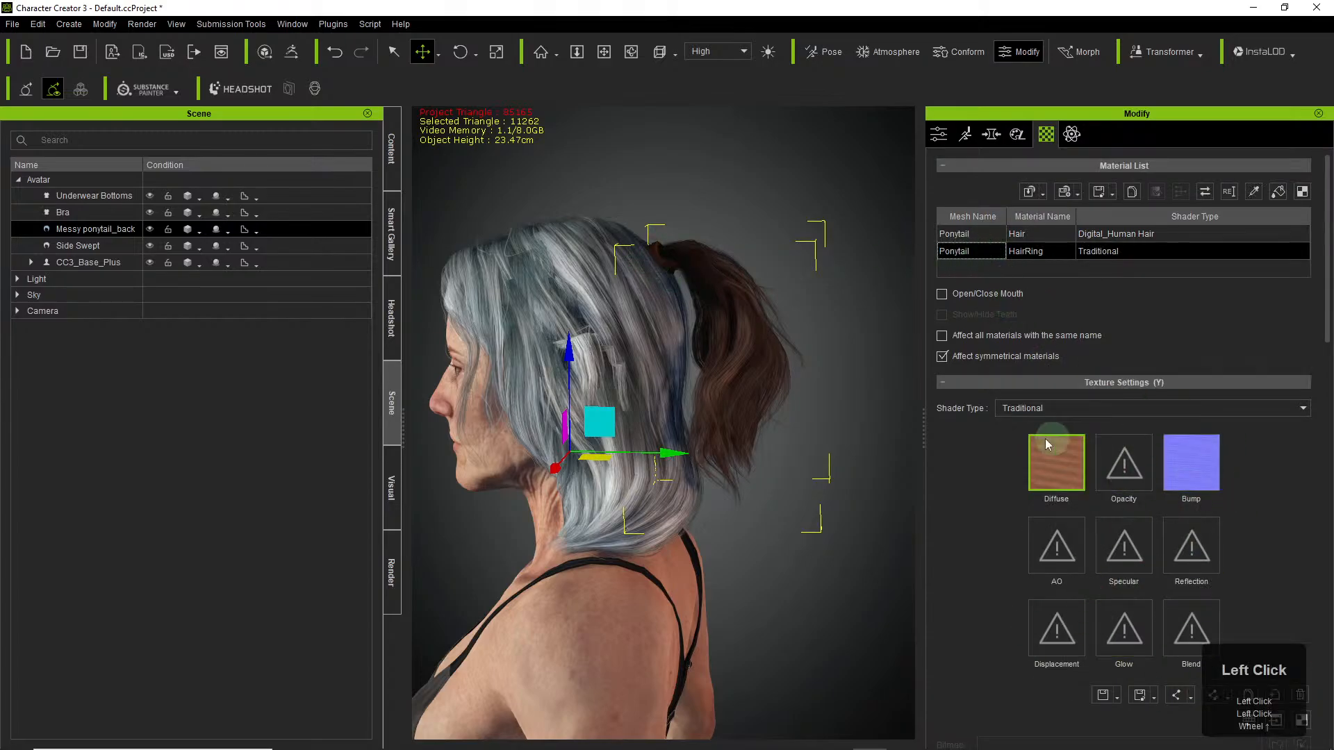
# Select the ponytail's Hair material and set its Base Color (Uses Vertex Color) Strength to 0.708.
pyautogui.click(991, 236)
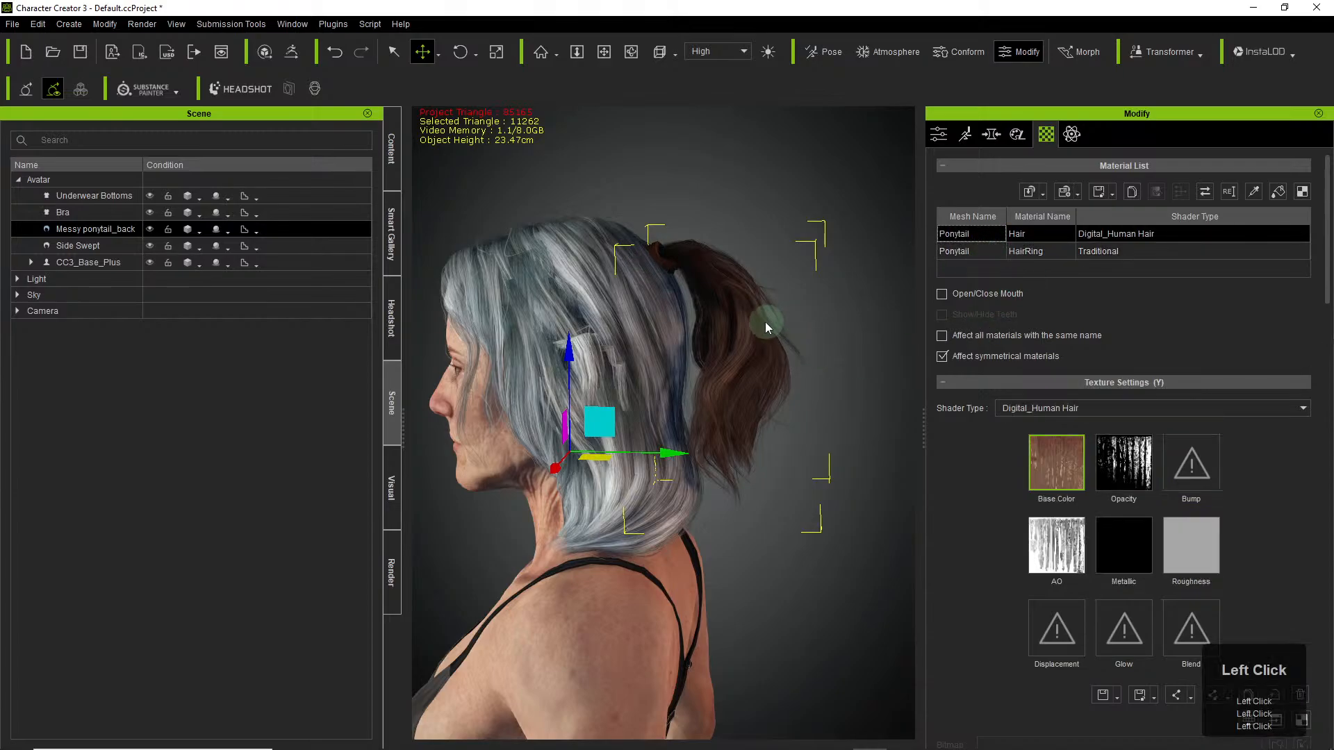
pyautogui.scroll(-3, 1214, 432)
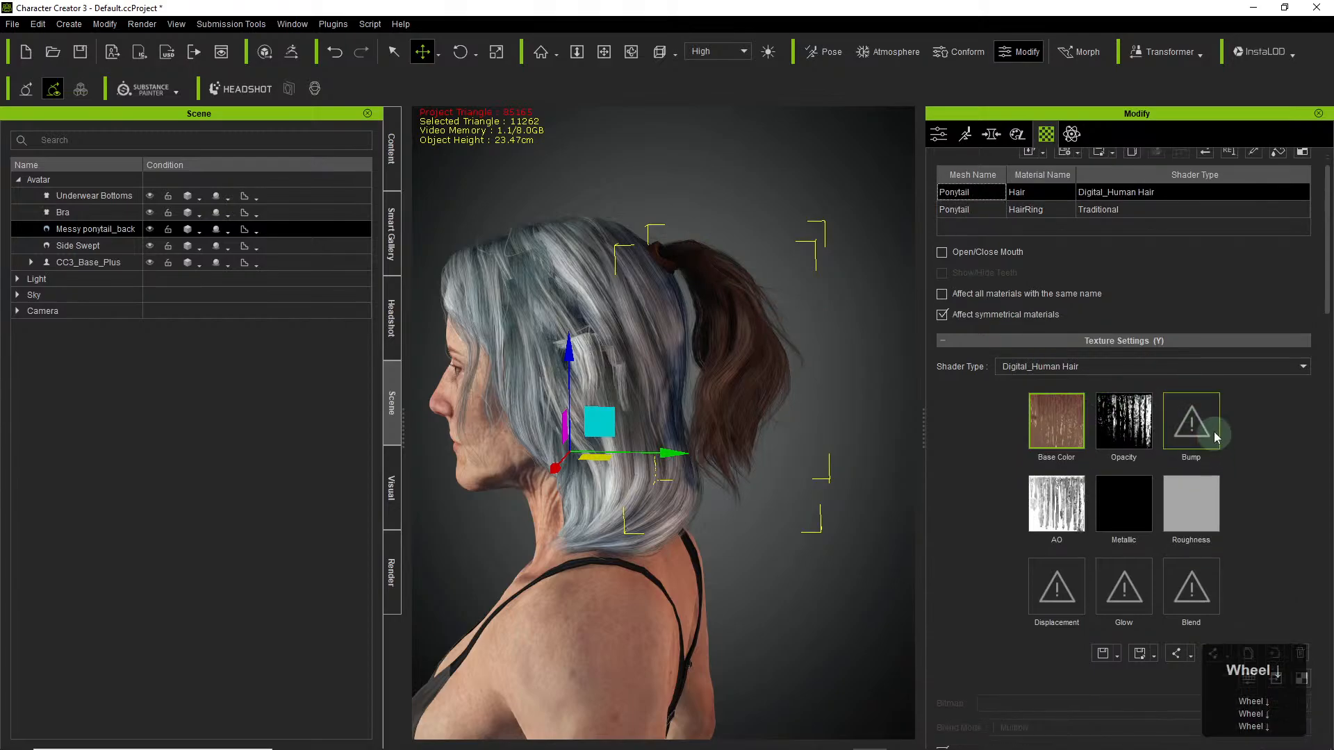
pyautogui.scroll(-9, 1235, 480)
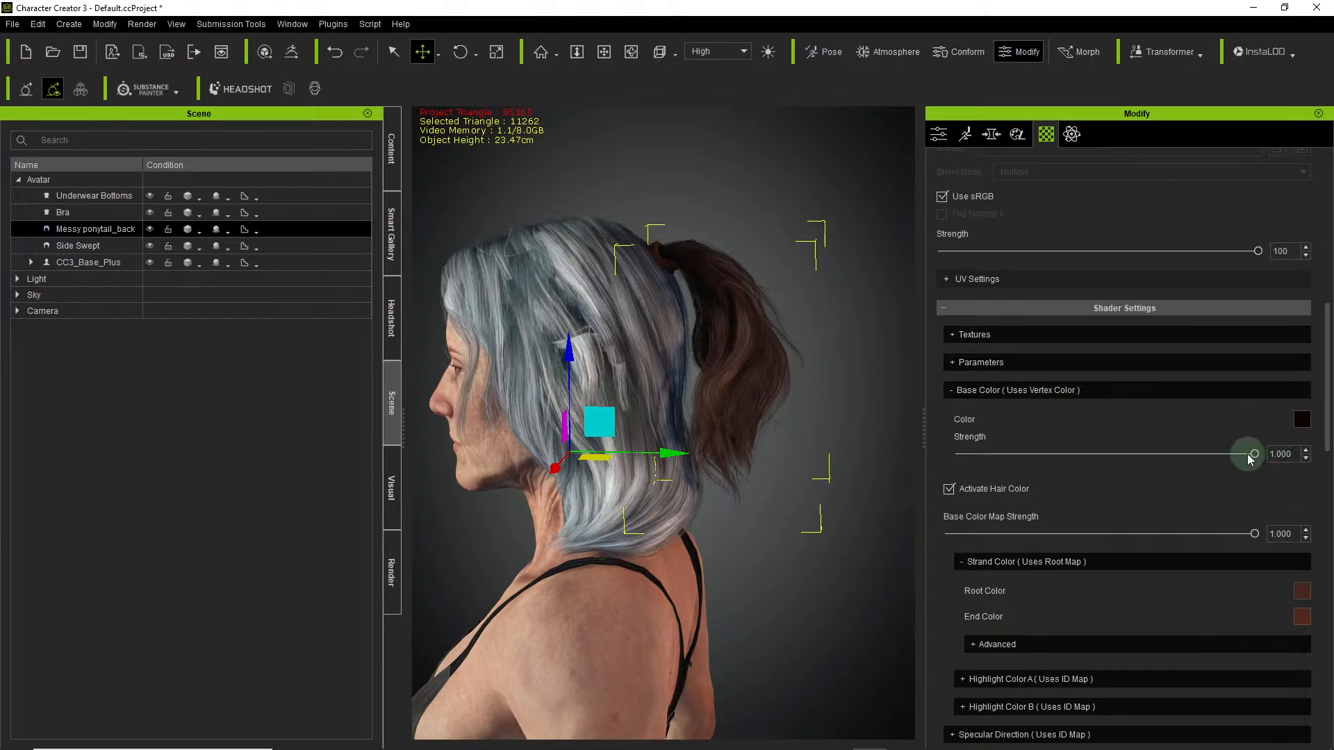
pyautogui.moveTo(1248, 458); pyautogui.dragTo(1169, 454)
pyautogui.scroll(-3, 1073, 437)
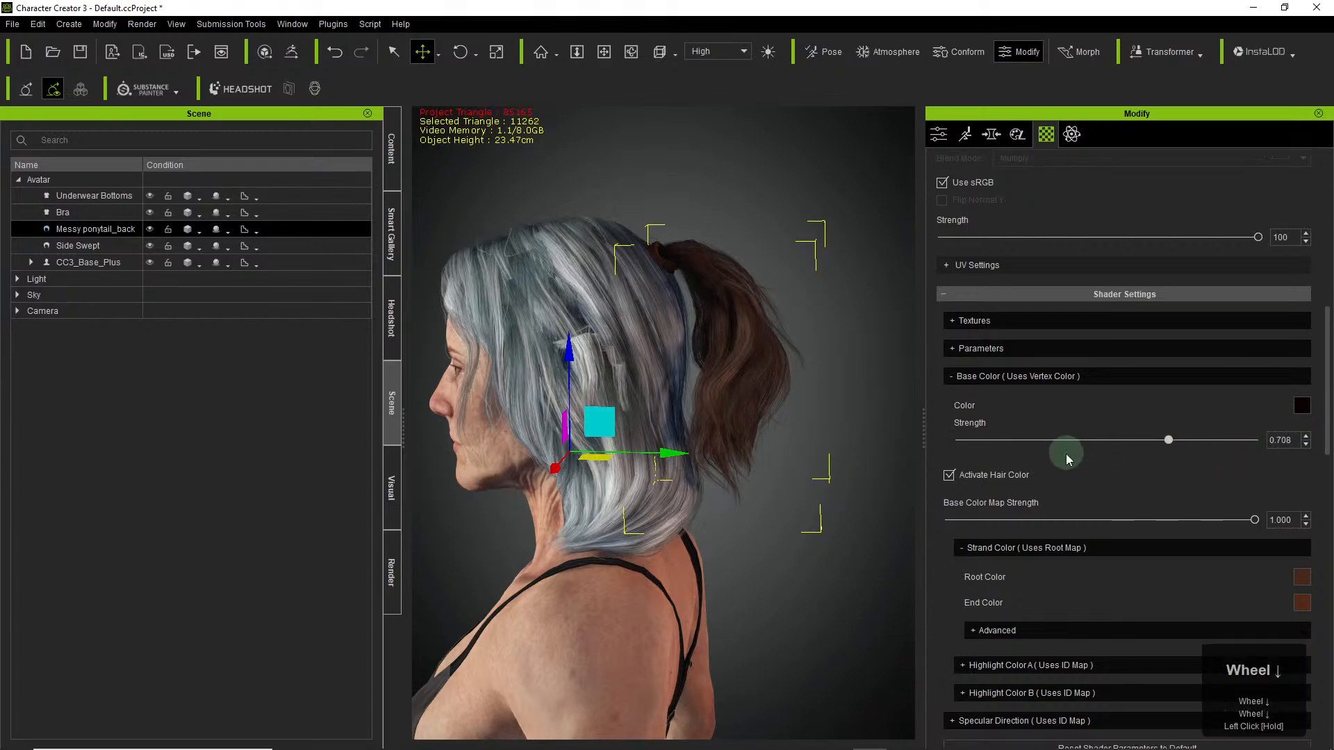
# Set the base color of the Messy ponytail_back hair to white (#ffffff).
pyautogui.click(1301, 393)
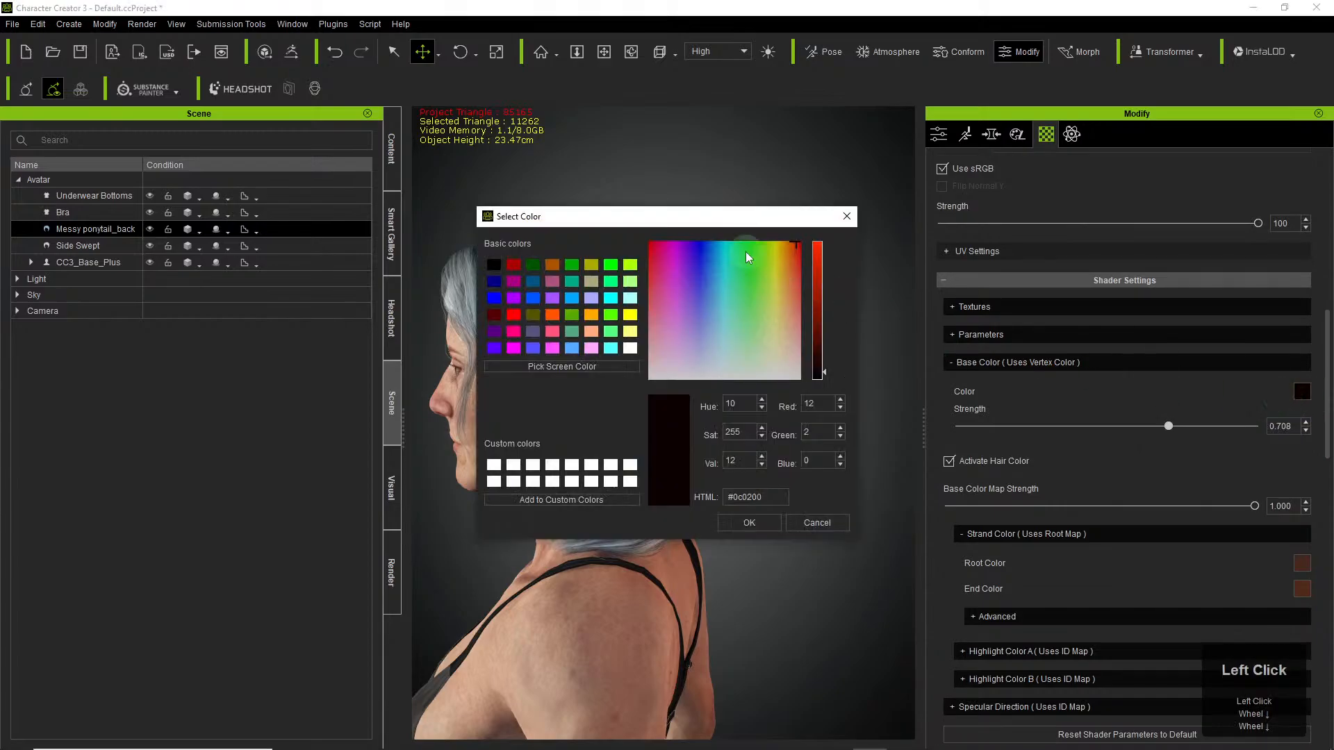
pyautogui.moveTo(727, 229); pyautogui.dragTo(1163, 144)
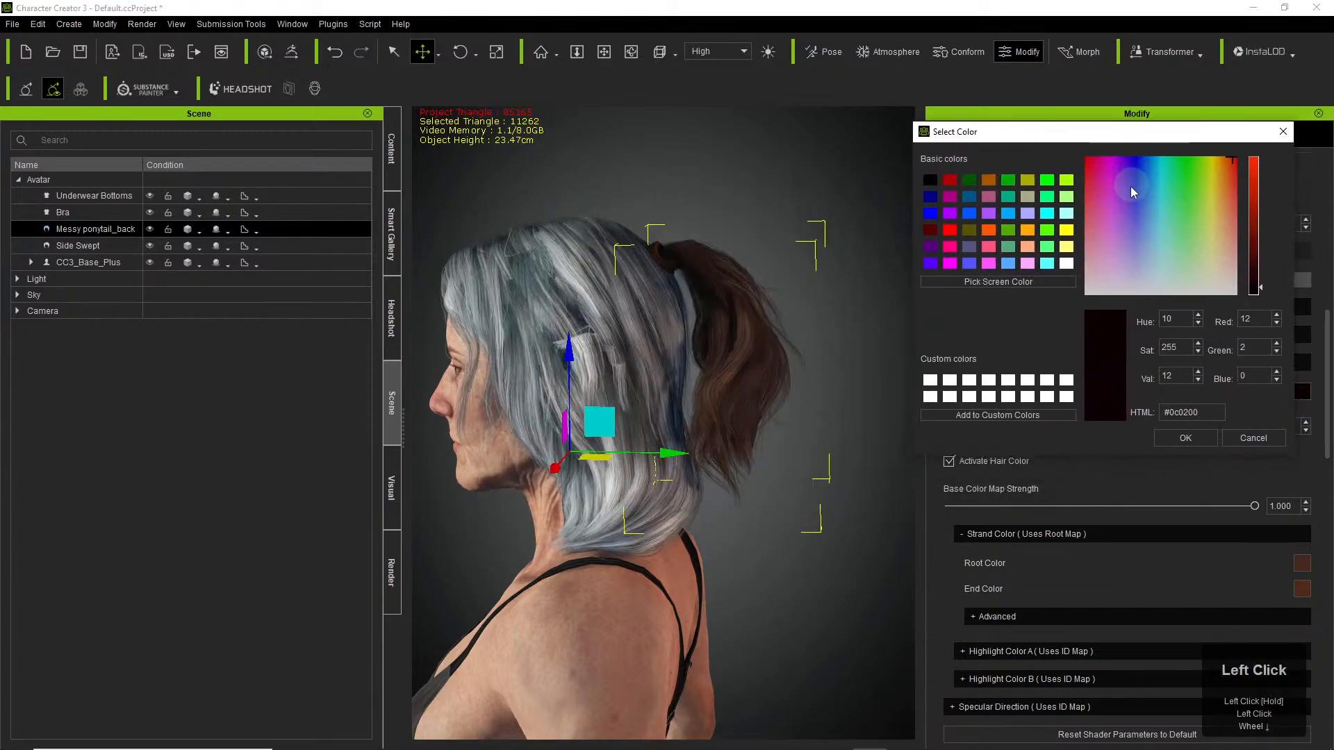
pyautogui.click(1045, 214)
pyautogui.click(1067, 214)
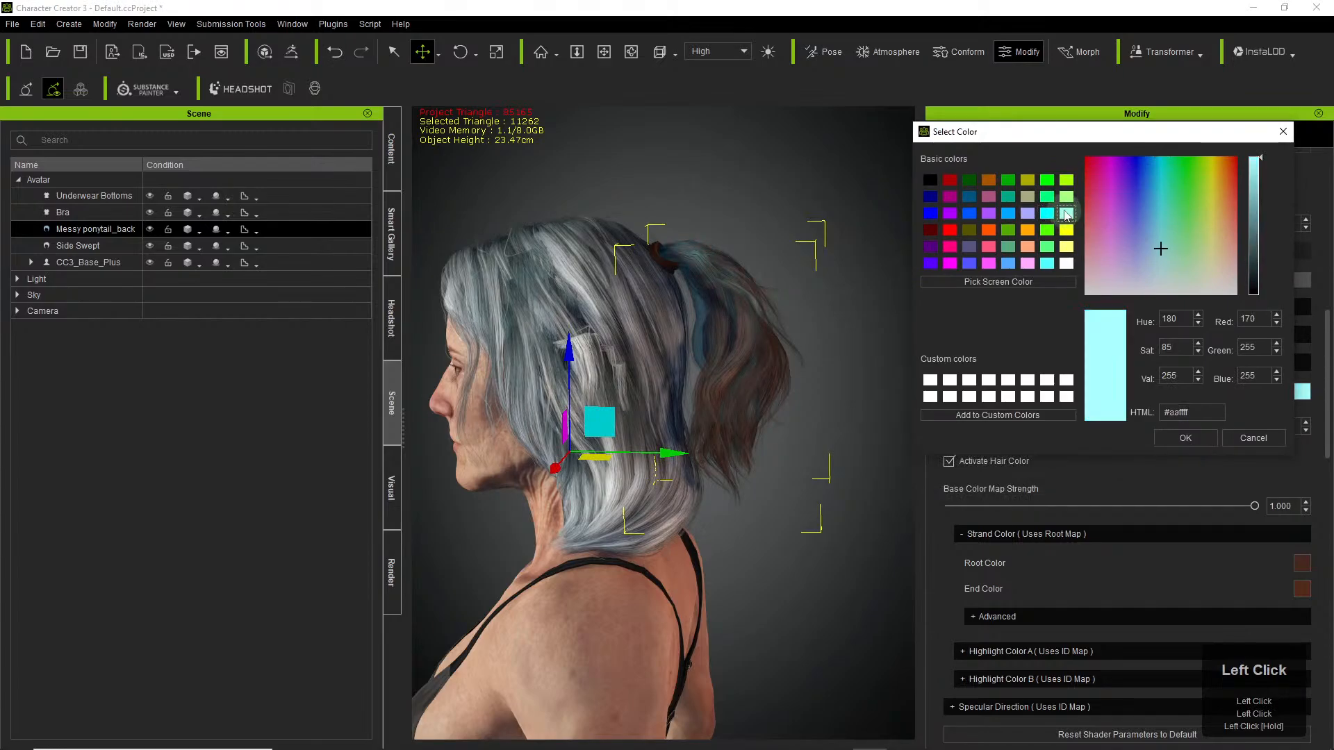
pyautogui.click(1066, 264)
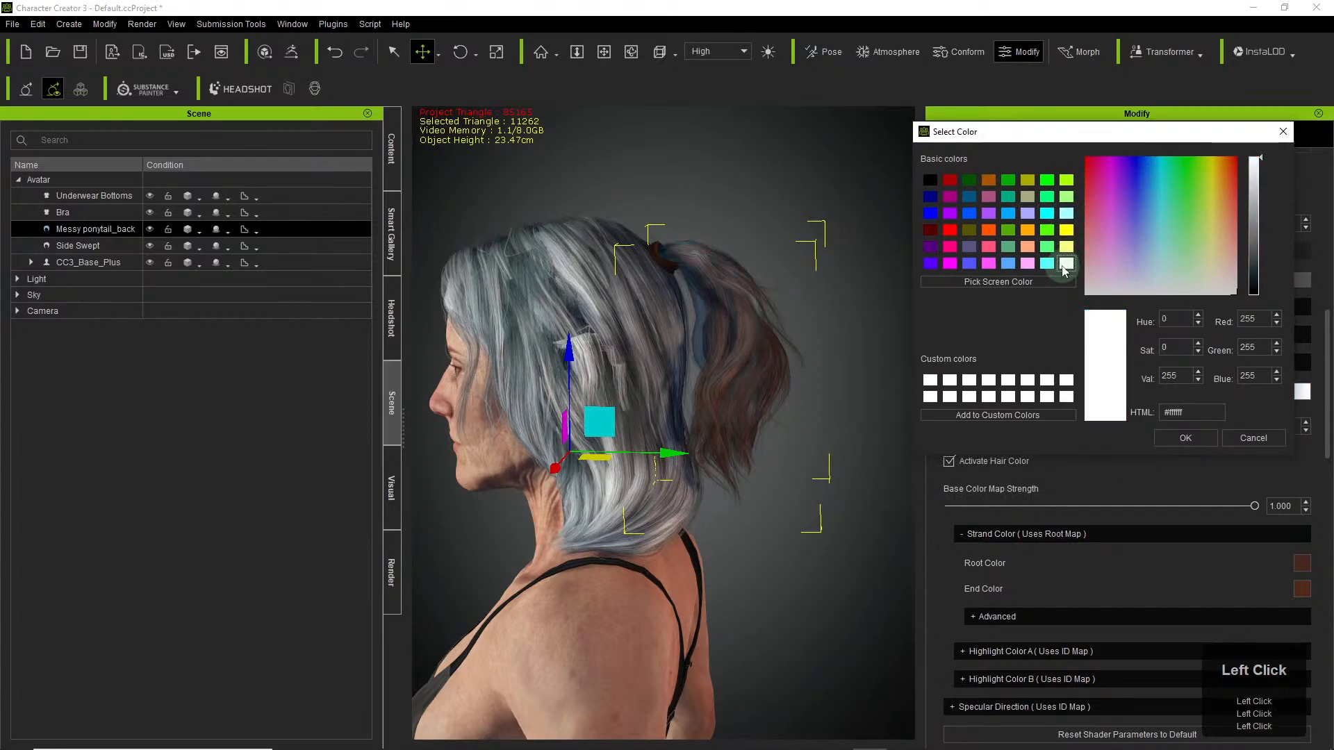
pyautogui.click(1067, 214)
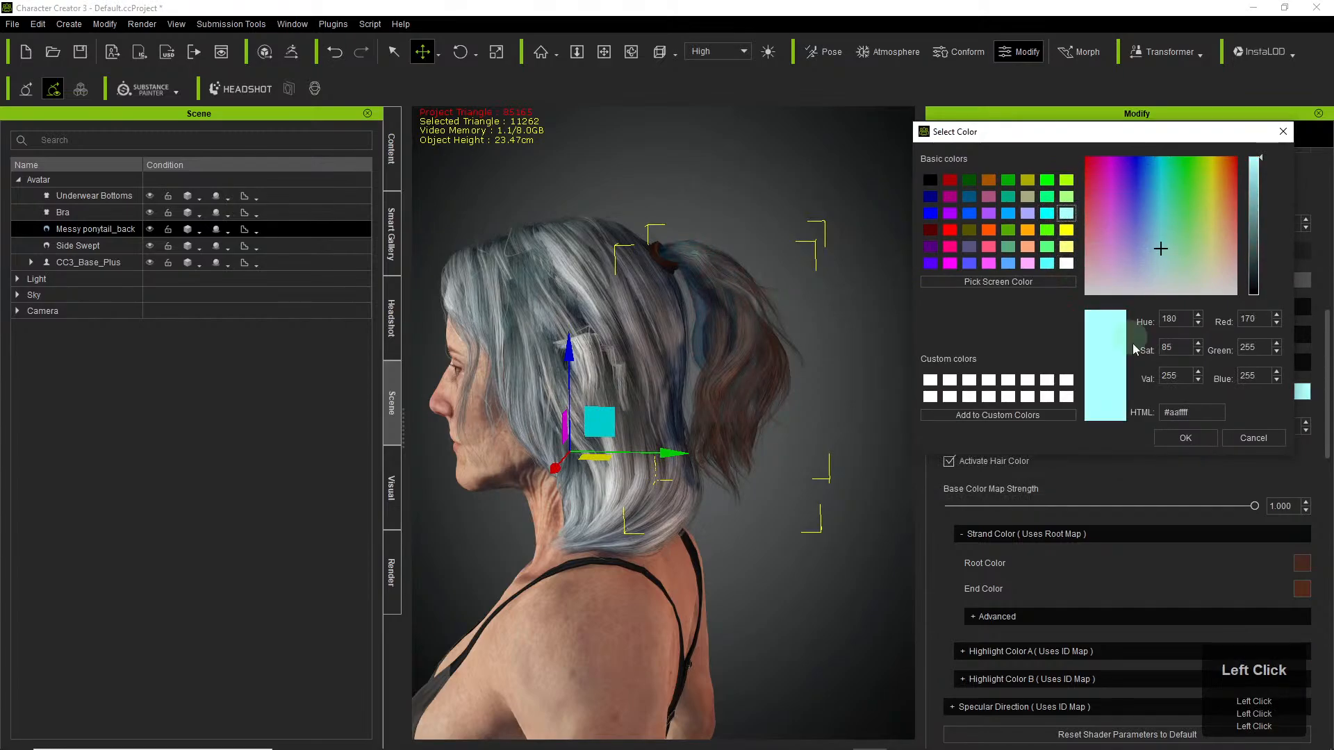
pyautogui.click(1066, 264)
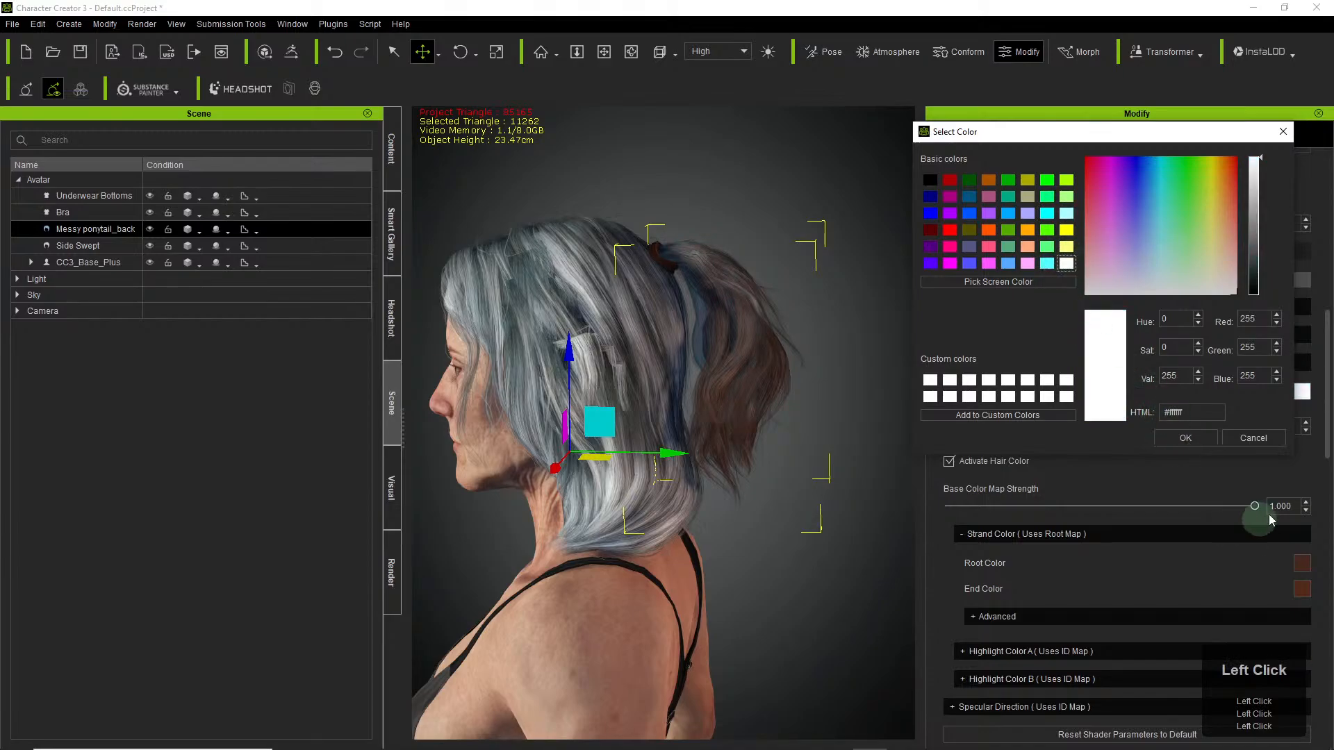
pyautogui.click(1185, 437)
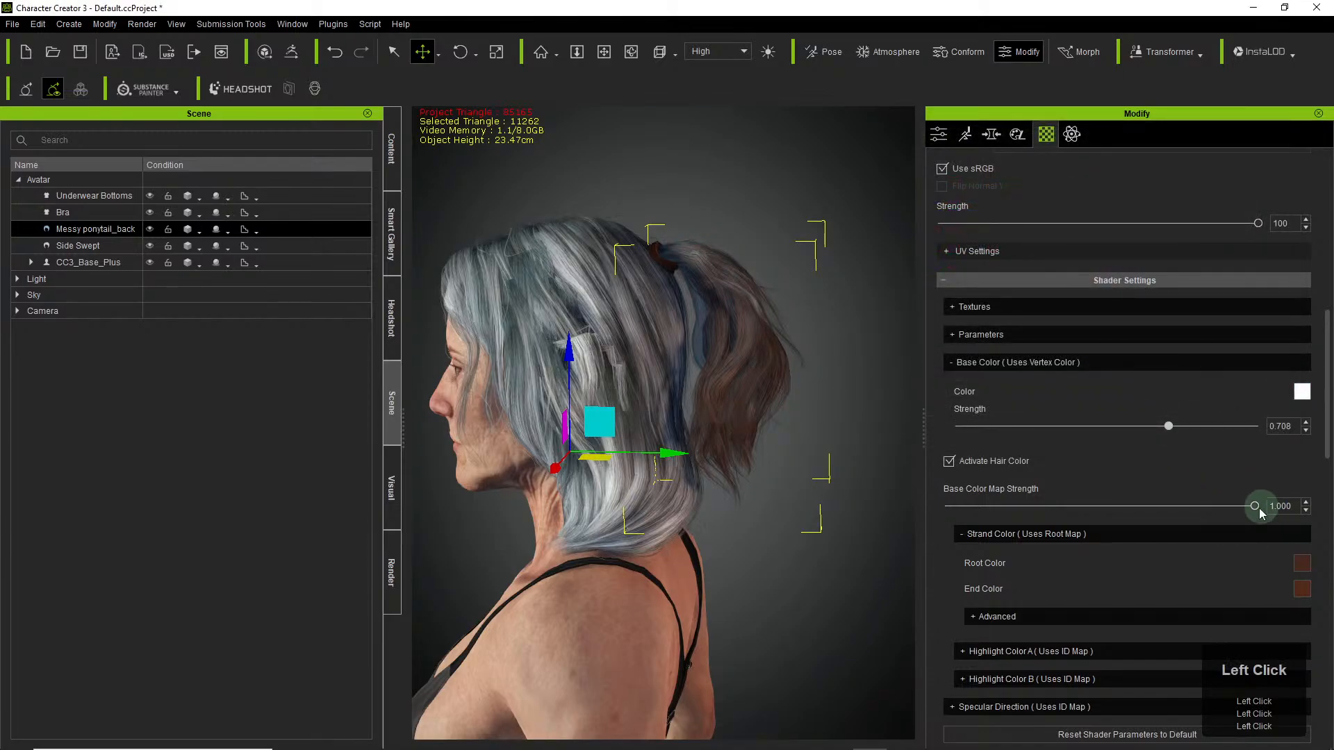
# Raise the ponytail's base color strength to 0.931.
pyautogui.click(1174, 427)
pyautogui.moveTo(1174, 426); pyautogui.dragTo(1234, 427)
pyautogui.click(1285, 506)
# Set the ponytail's strand root color to light cyan (#aaffff).
pyautogui.click(1302, 564)
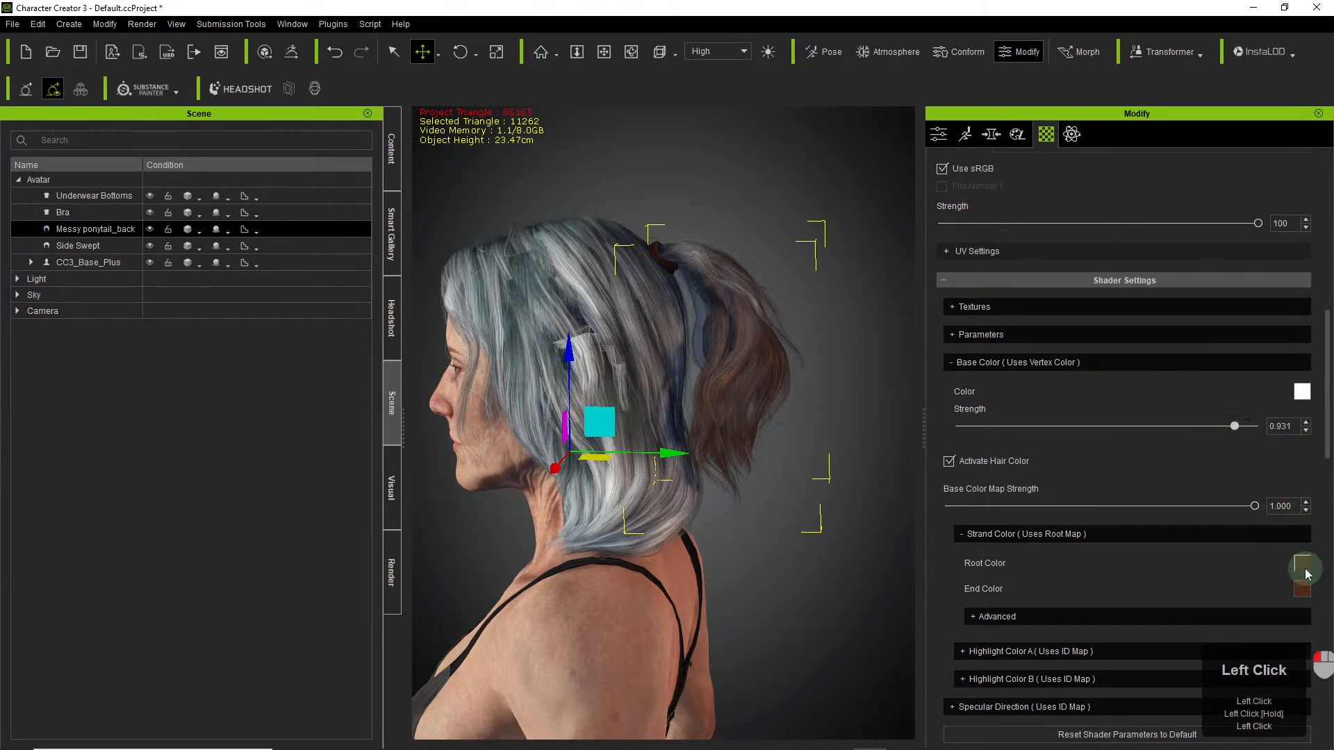
pyautogui.moveTo(744, 221); pyautogui.dragTo(1172, 138)
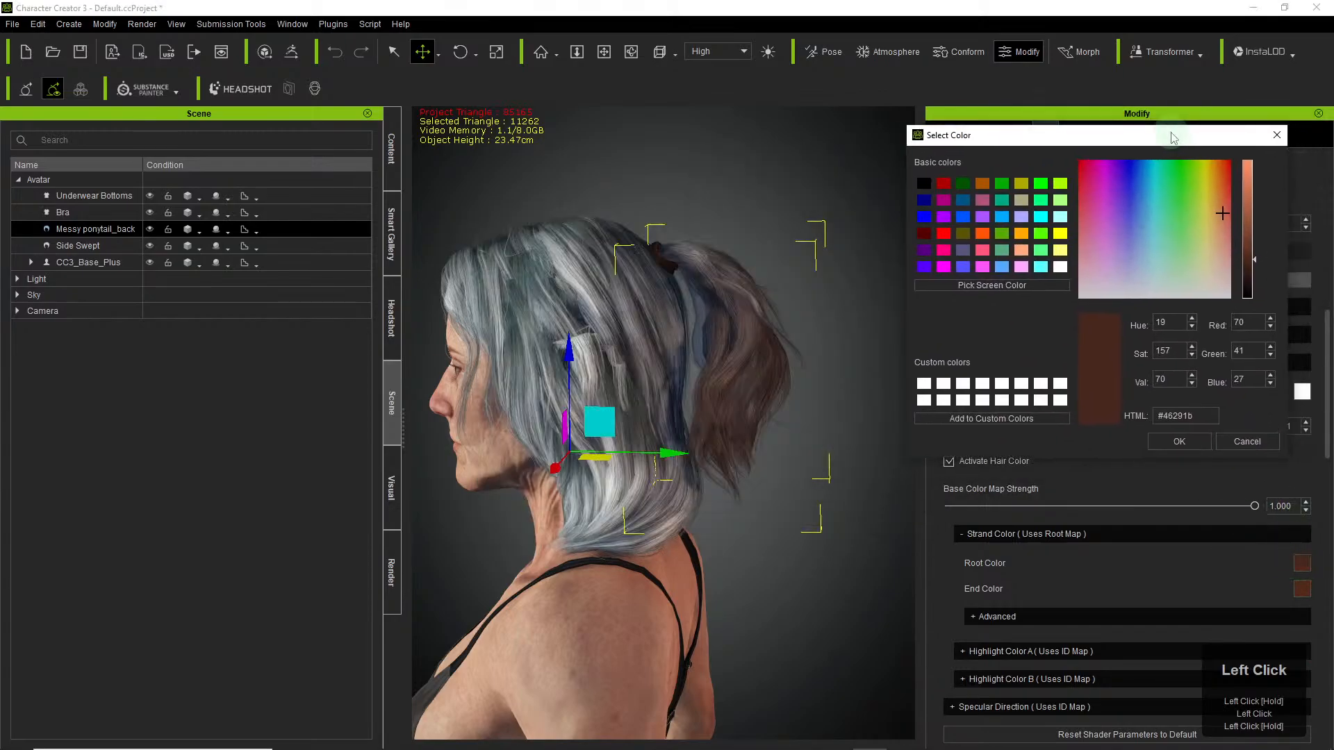
pyautogui.click(1158, 220)
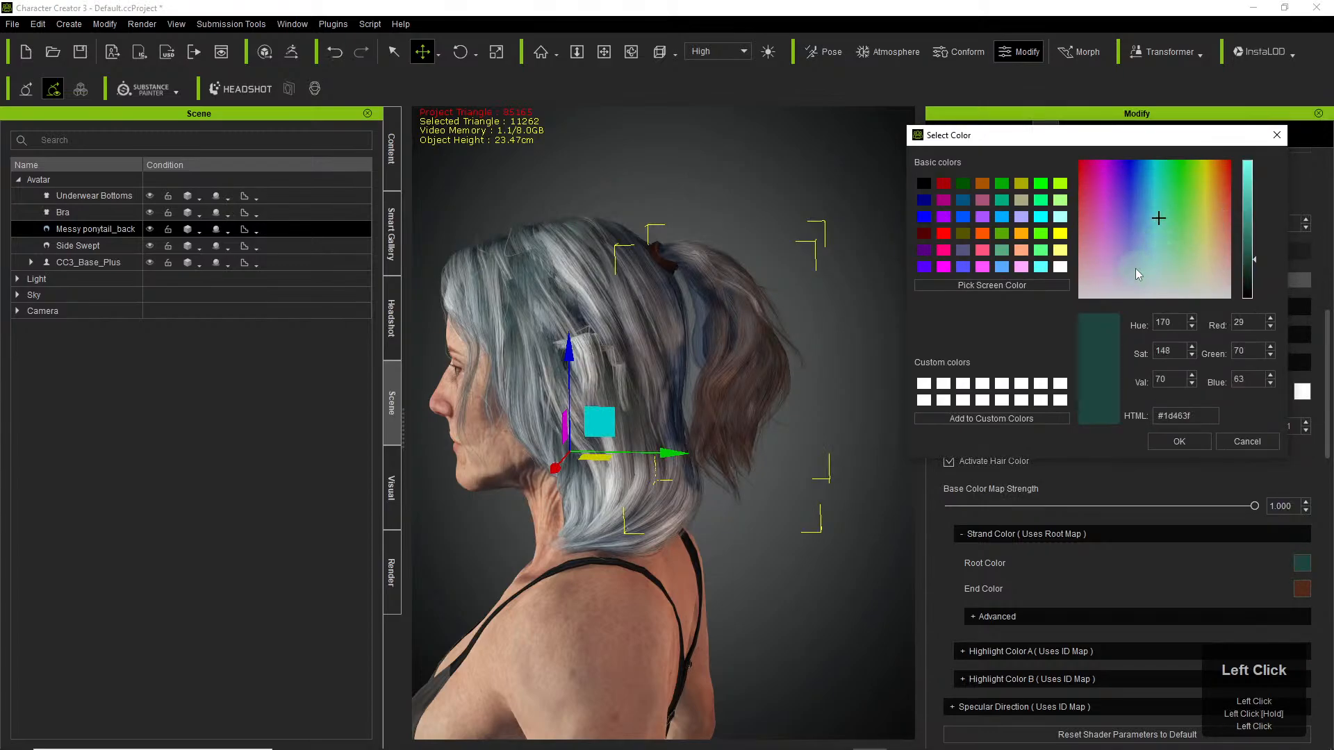
pyautogui.moveTo(1248, 192); pyautogui.dragTo(1246, 187)
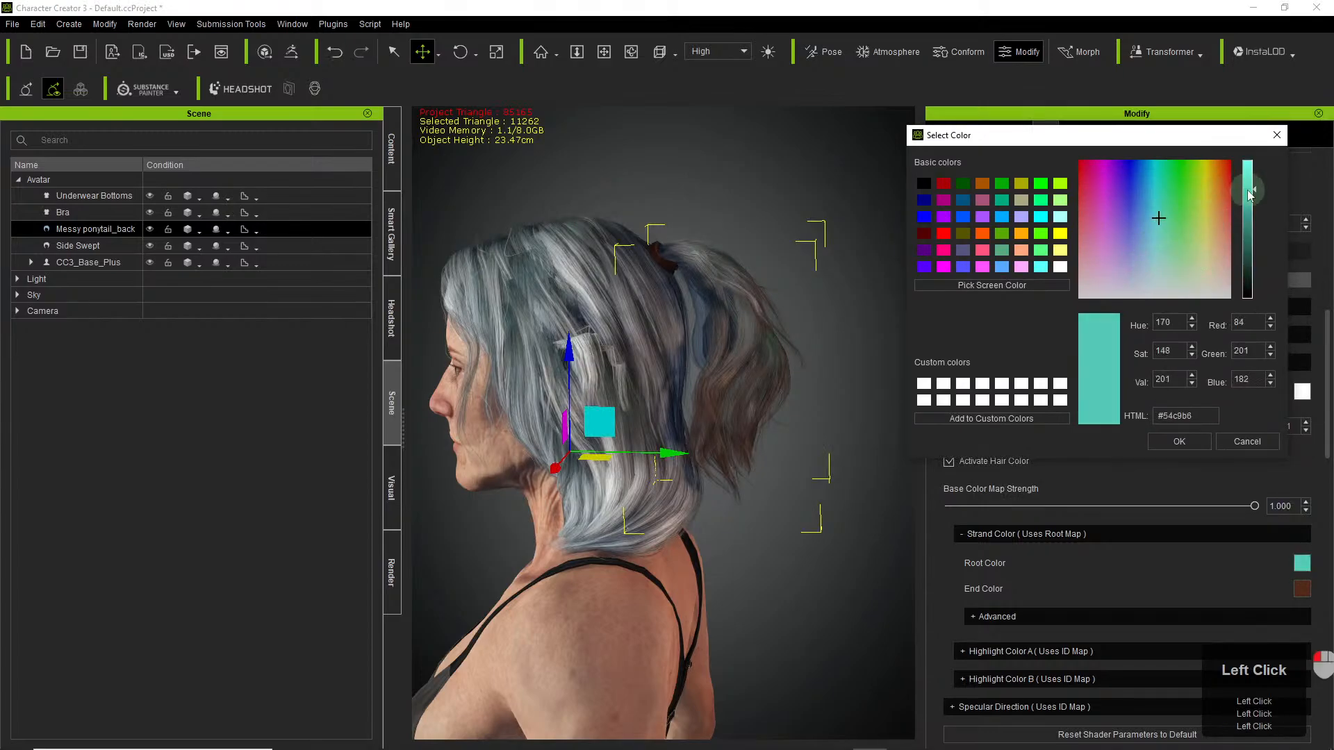
pyautogui.click(1060, 217)
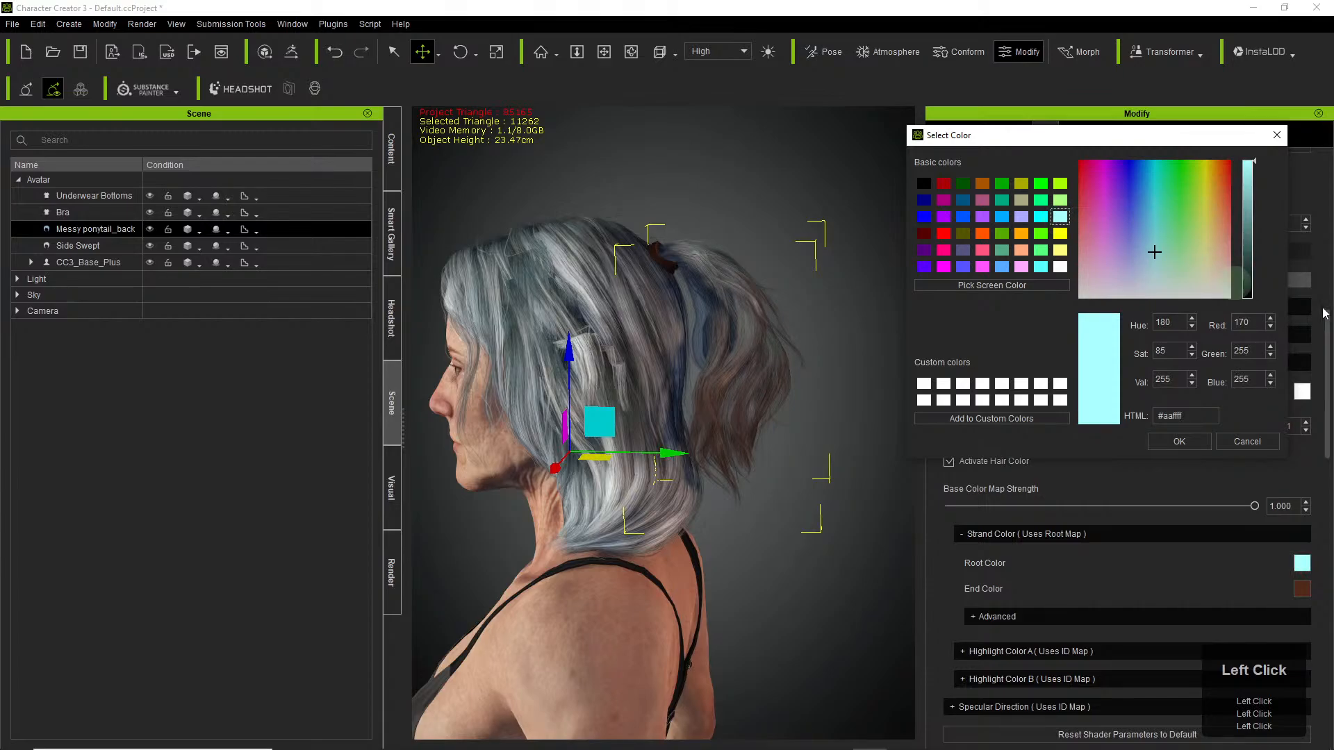
pyautogui.click(1184, 441)
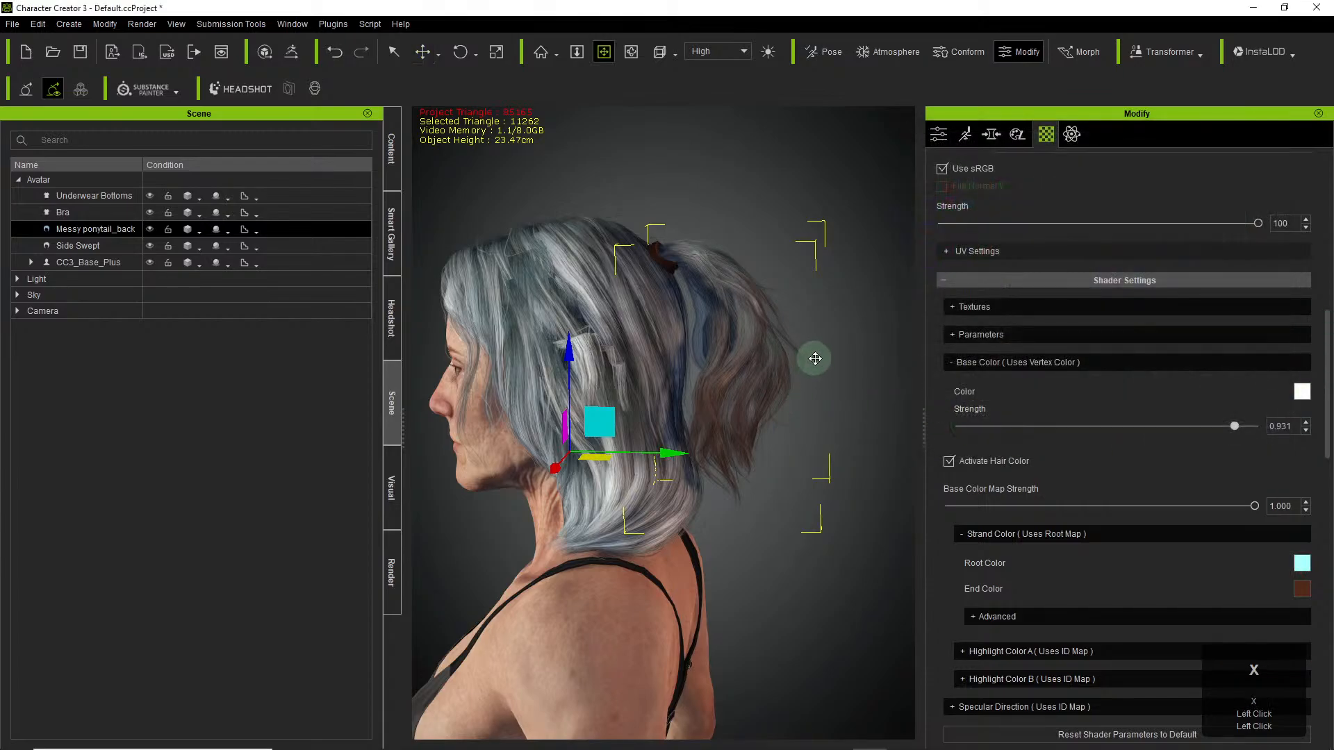
# Set the ponytail's strand end color to white (#ffffff), trying light cyan and orange first.
pyautogui.moveTo(813, 357); pyautogui.dragTo(602, 496, button='right')
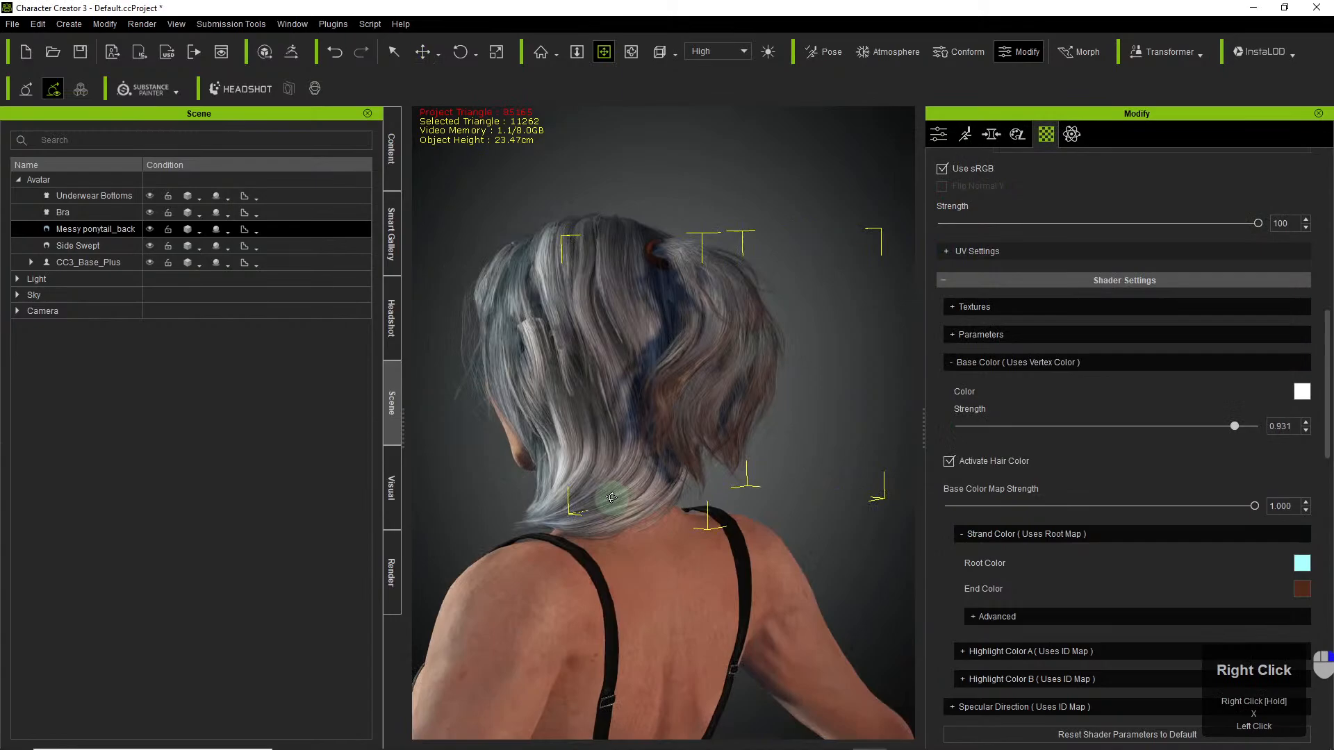
pyautogui.click(1301, 589)
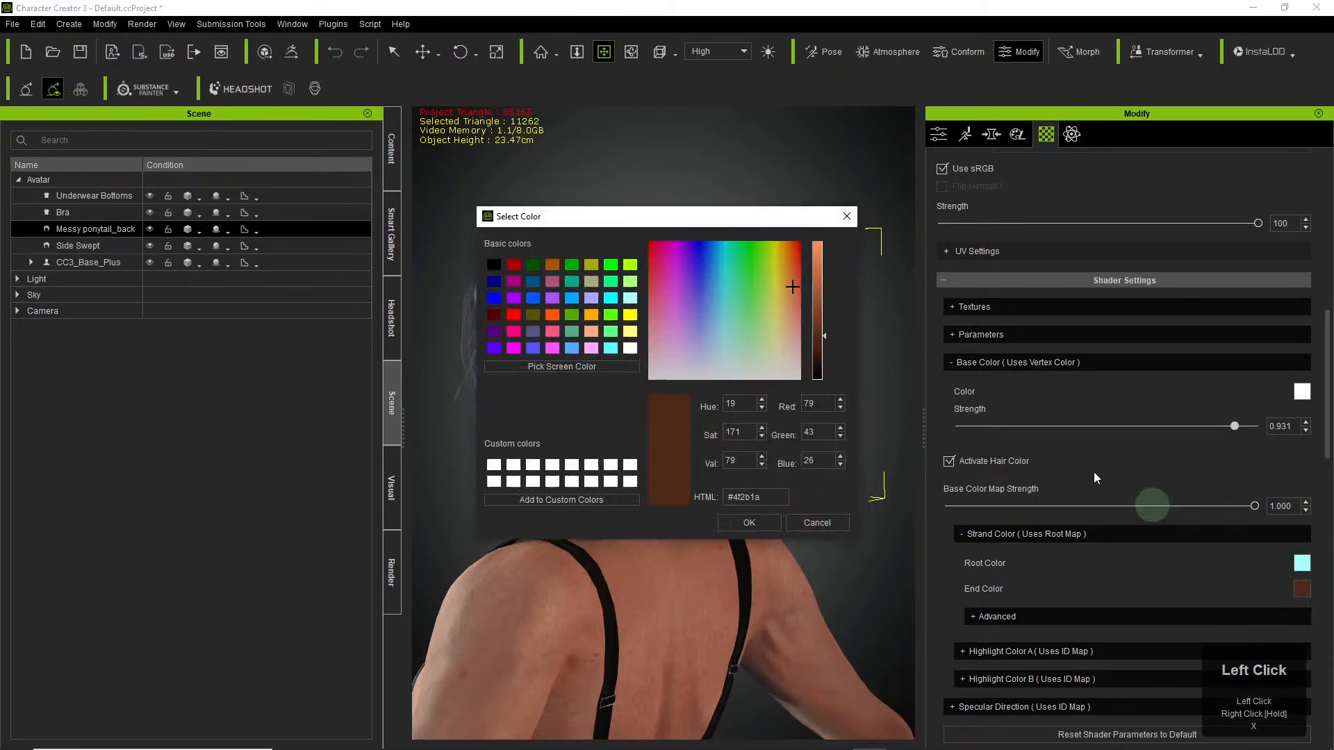
pyautogui.click(724, 339)
pyautogui.moveTo(815, 277); pyautogui.dragTo(1191, 114)
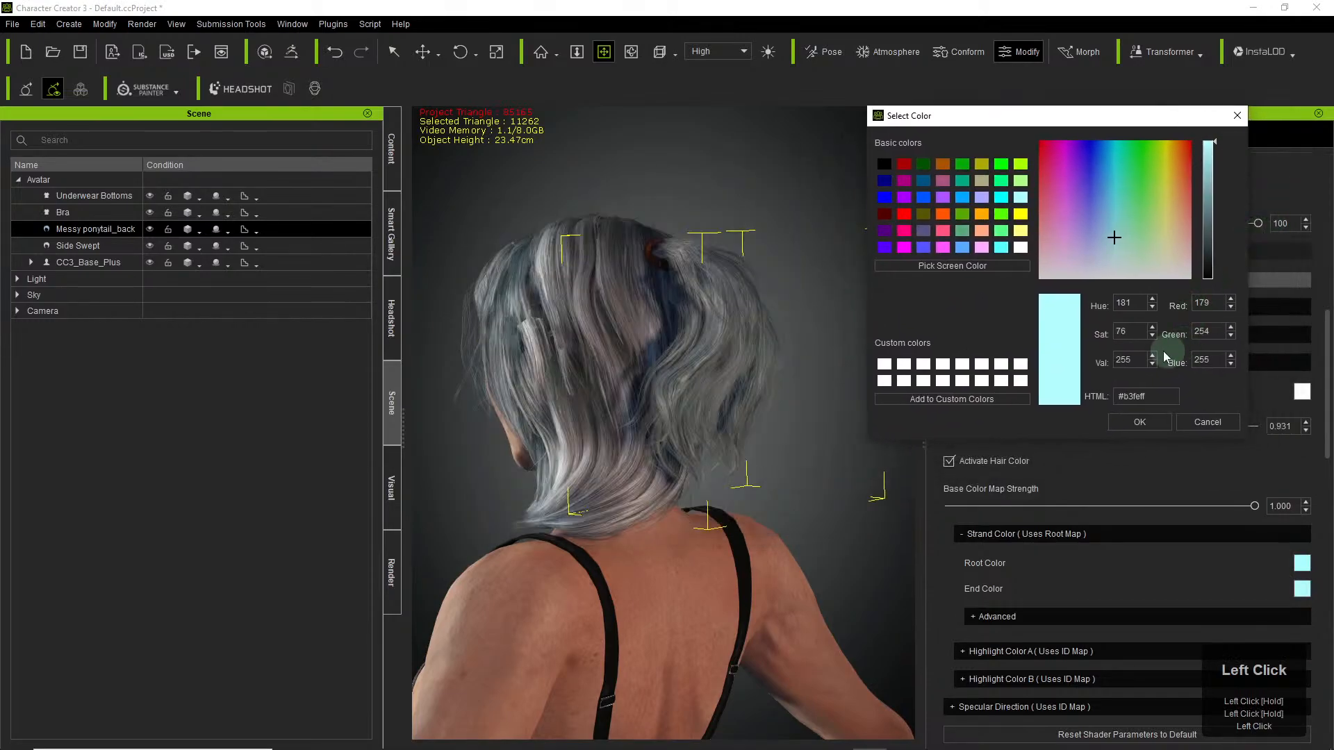
pyautogui.click(939, 218)
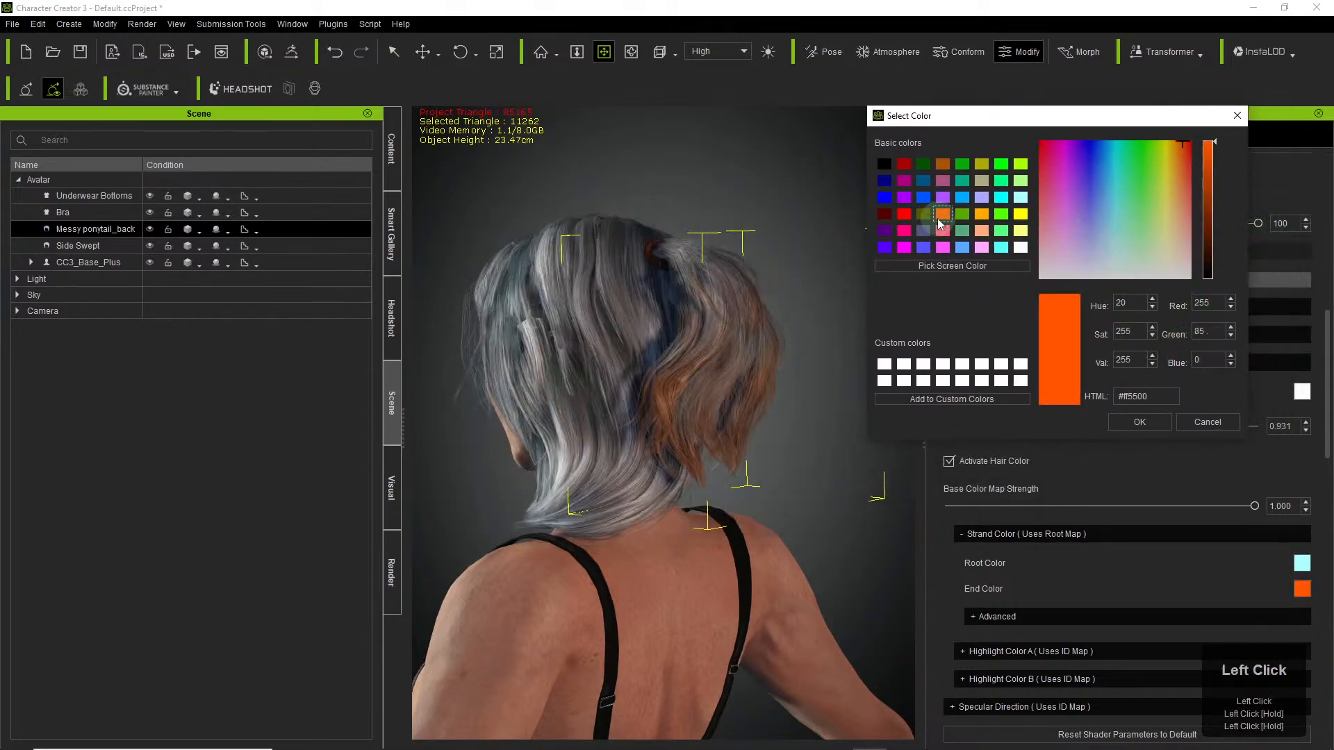
pyautogui.click(1019, 249)
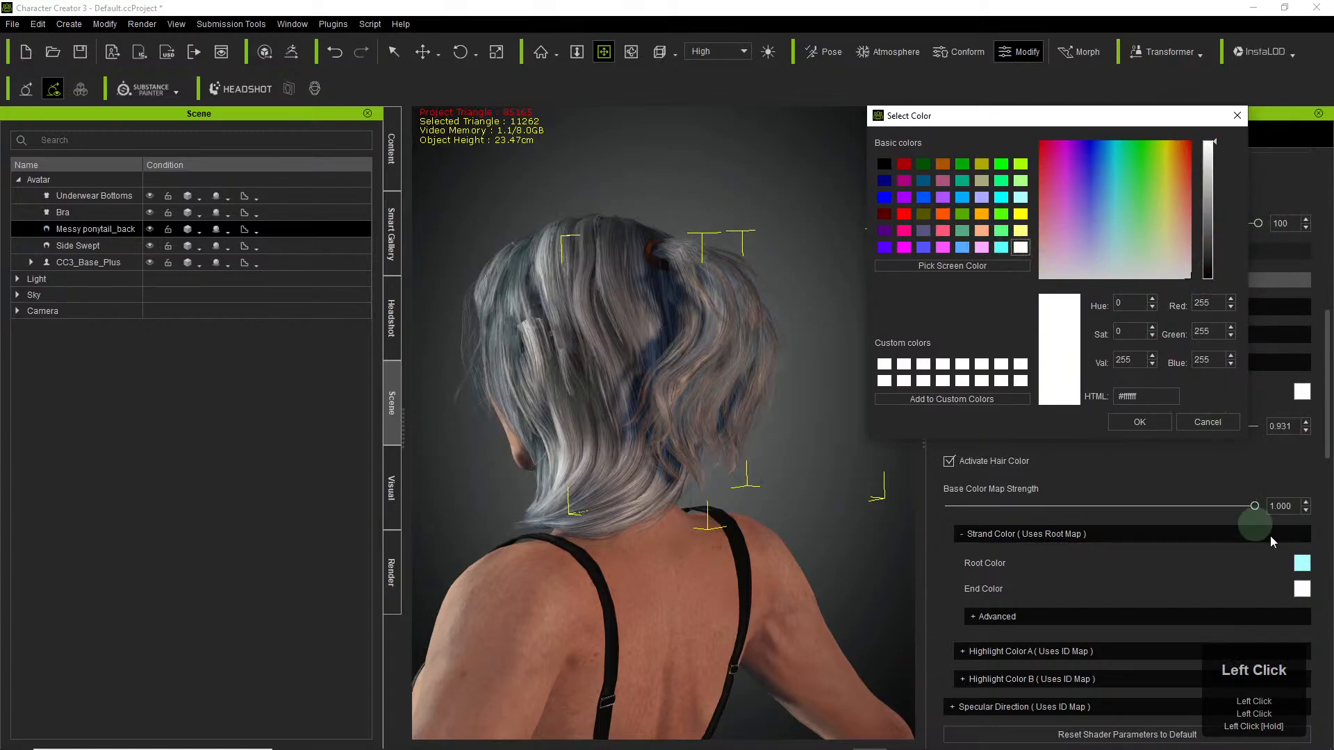
pyautogui.click(1156, 414)
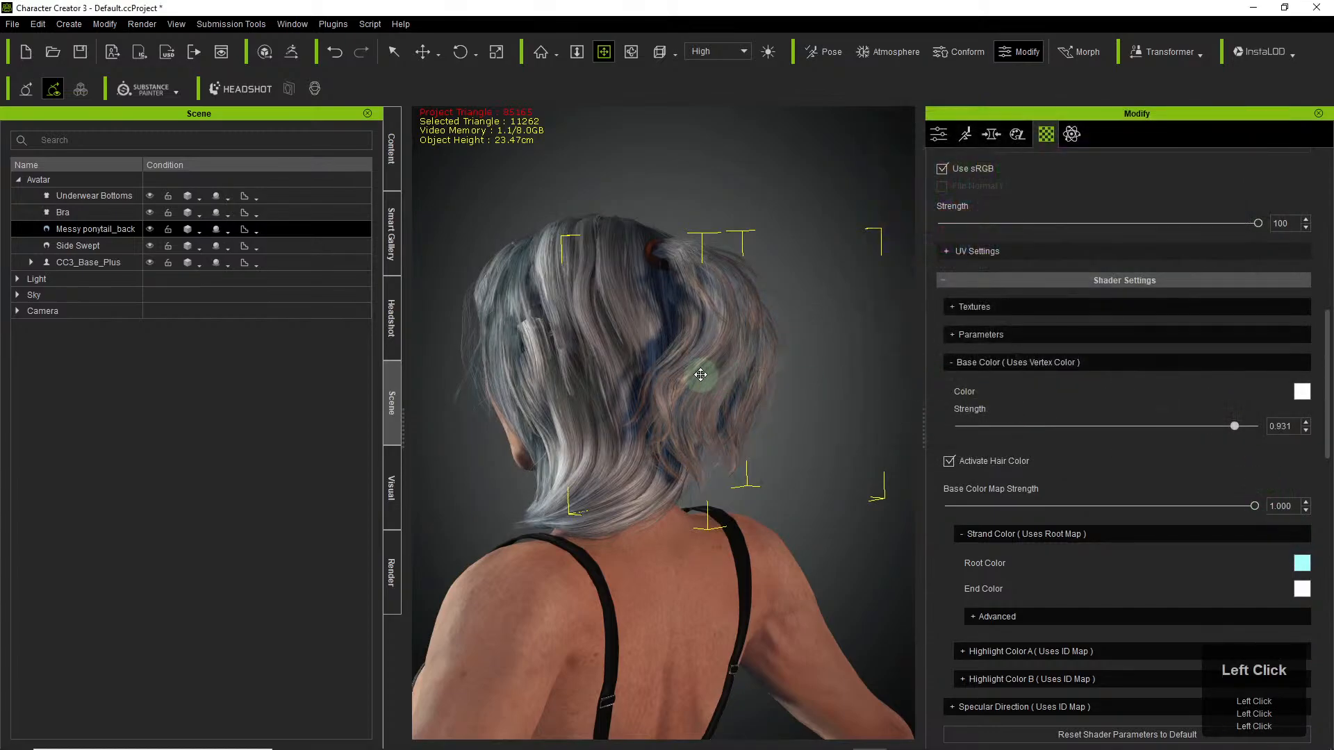
# Examine how the recolored ponytail blends with the Side Swept hair from the side, three-quarter and front views.
pyautogui.moveTo(702, 376); pyautogui.dragTo(629, 427, button='right')
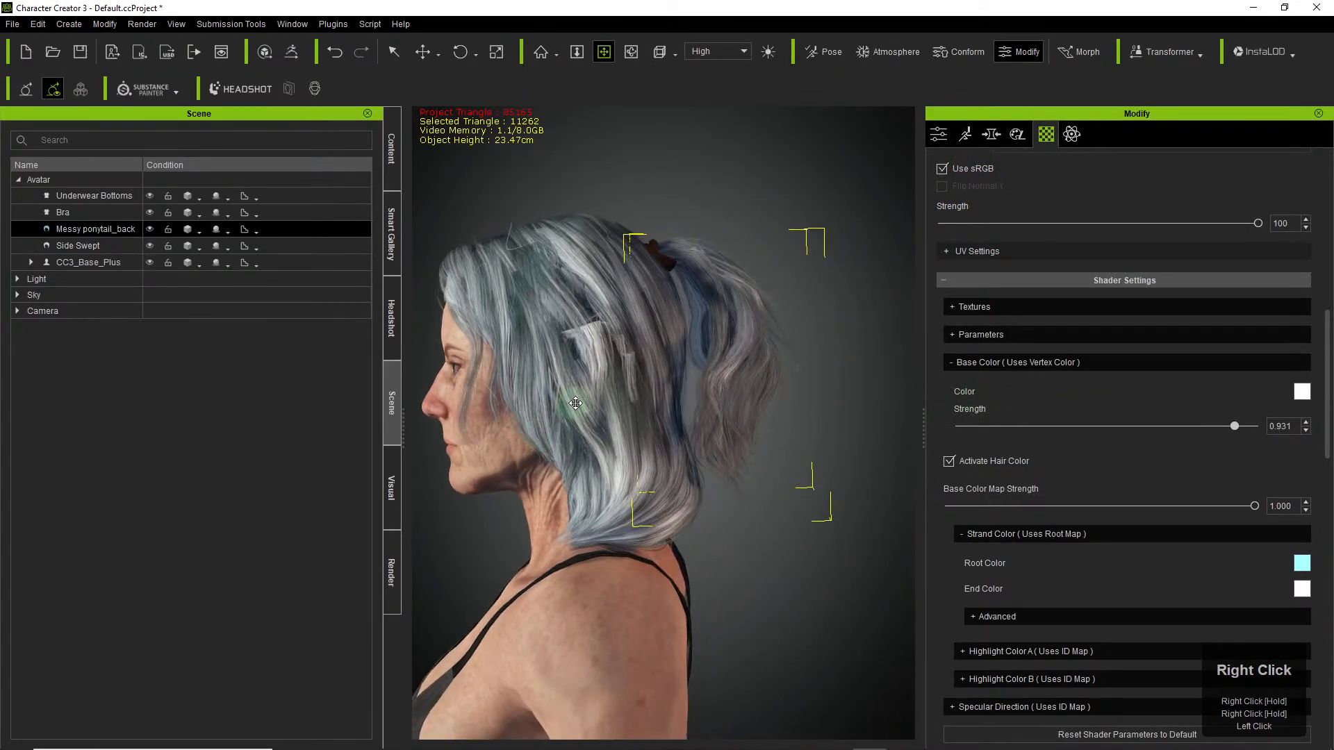
pyautogui.scroll(3, 569, 414)
pyautogui.scroll(-3, 570, 414)
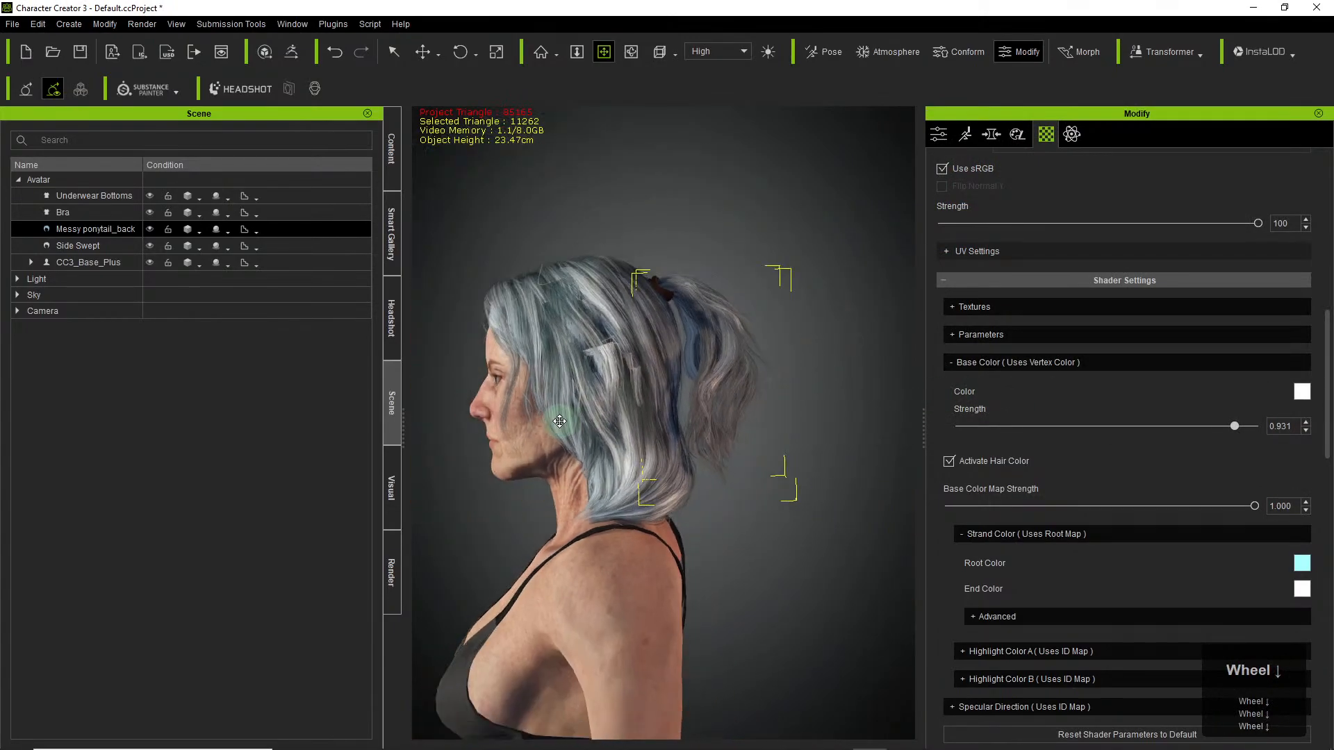
pyautogui.moveTo(556, 416); pyautogui.dragTo(747, 348, button='right')
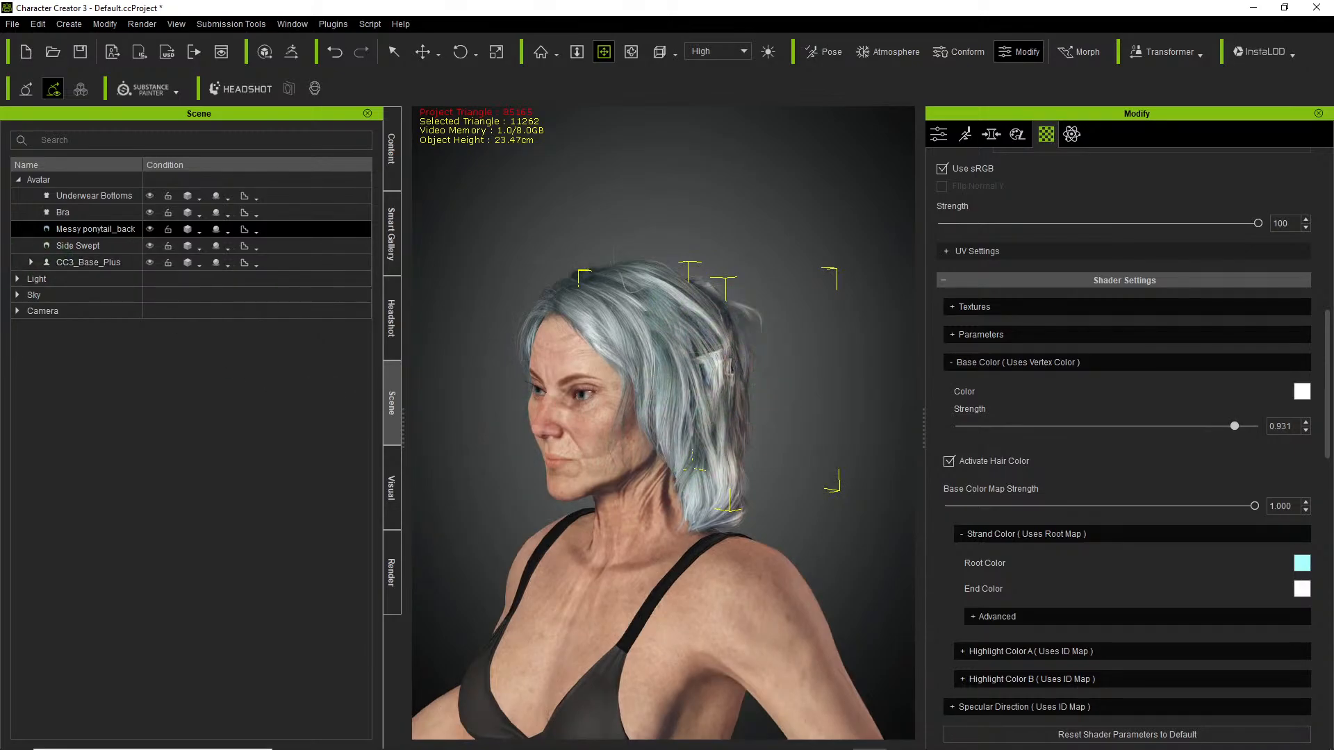
pyautogui.click(1332, 664)
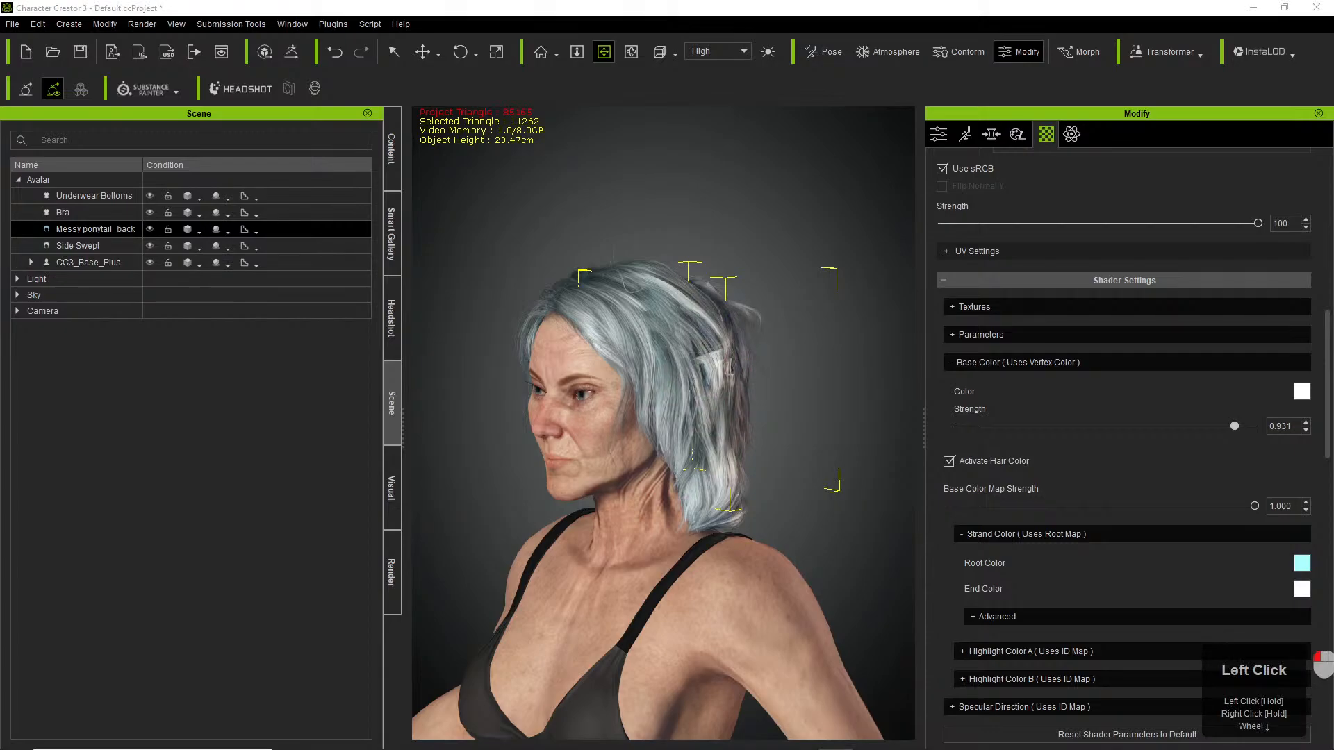
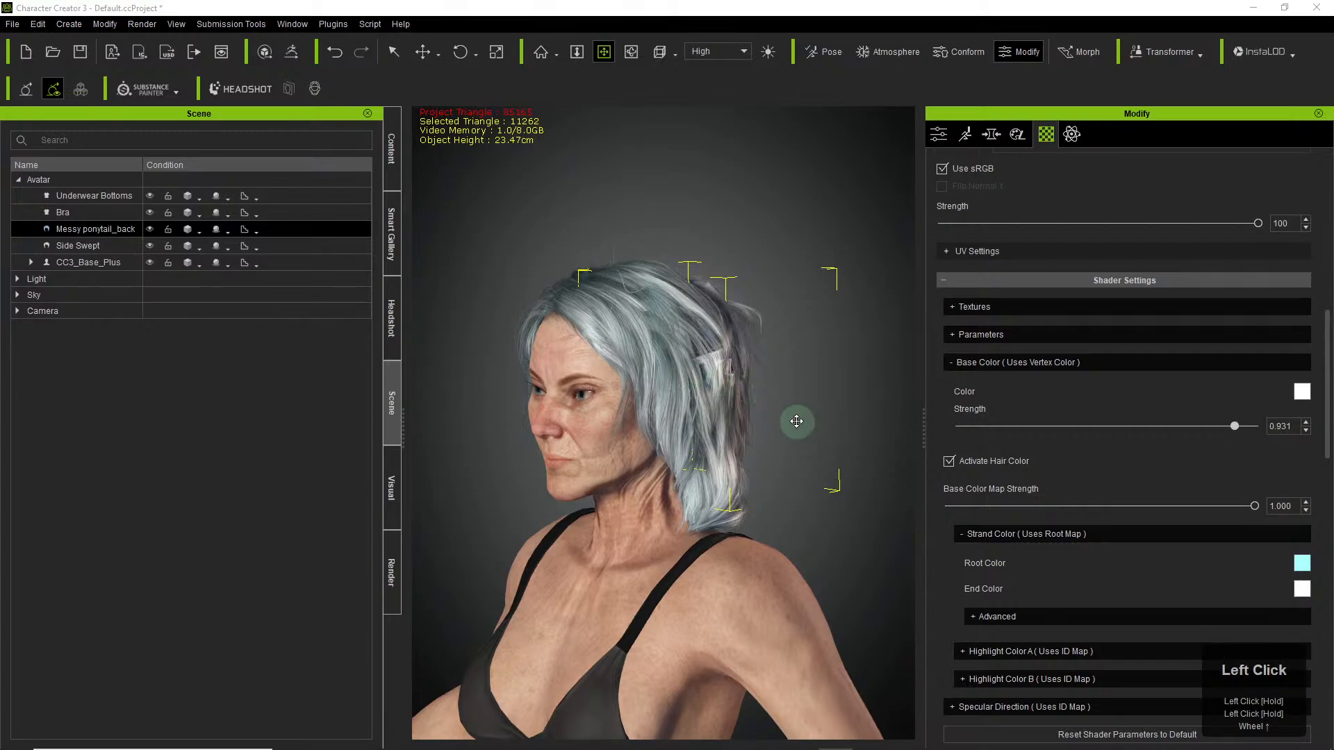
pyautogui.moveTo(715, 432); pyautogui.dragTo(891, 381, button='right')
pyautogui.moveTo(799, 525); pyautogui.dragTo(748, 555)
pyautogui.moveTo(837, 610); pyautogui.dragTo(802, 573, button='right')
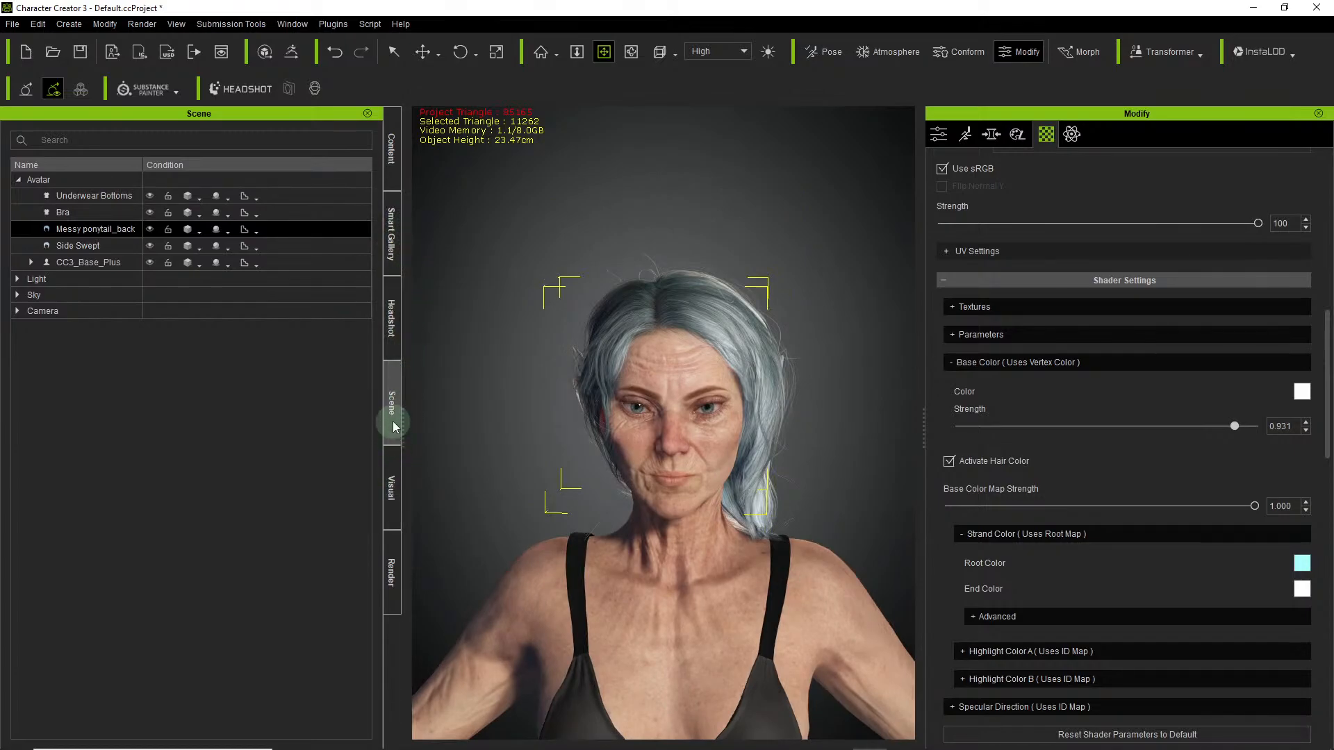
# Browse the avatar head presets in the content library and display the Human Anatomy set.
pyautogui.click(394, 166)
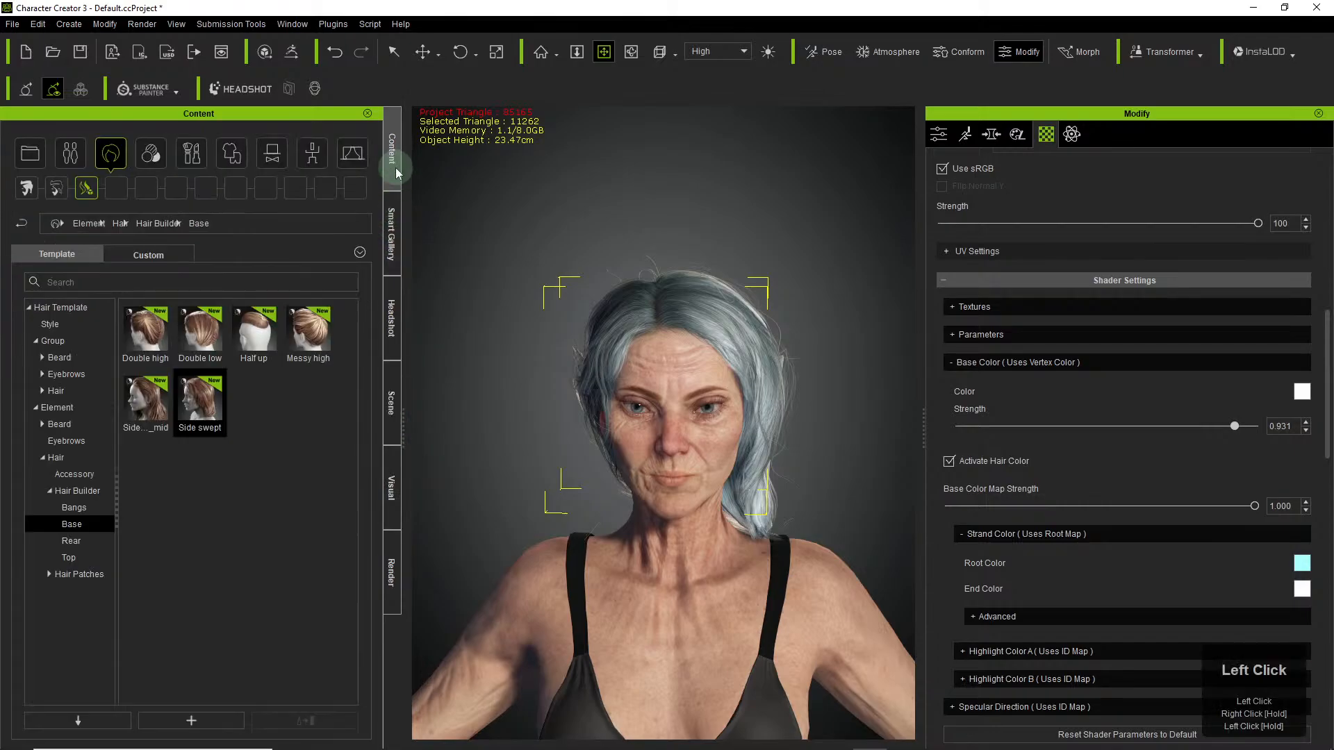
pyautogui.click(78, 162)
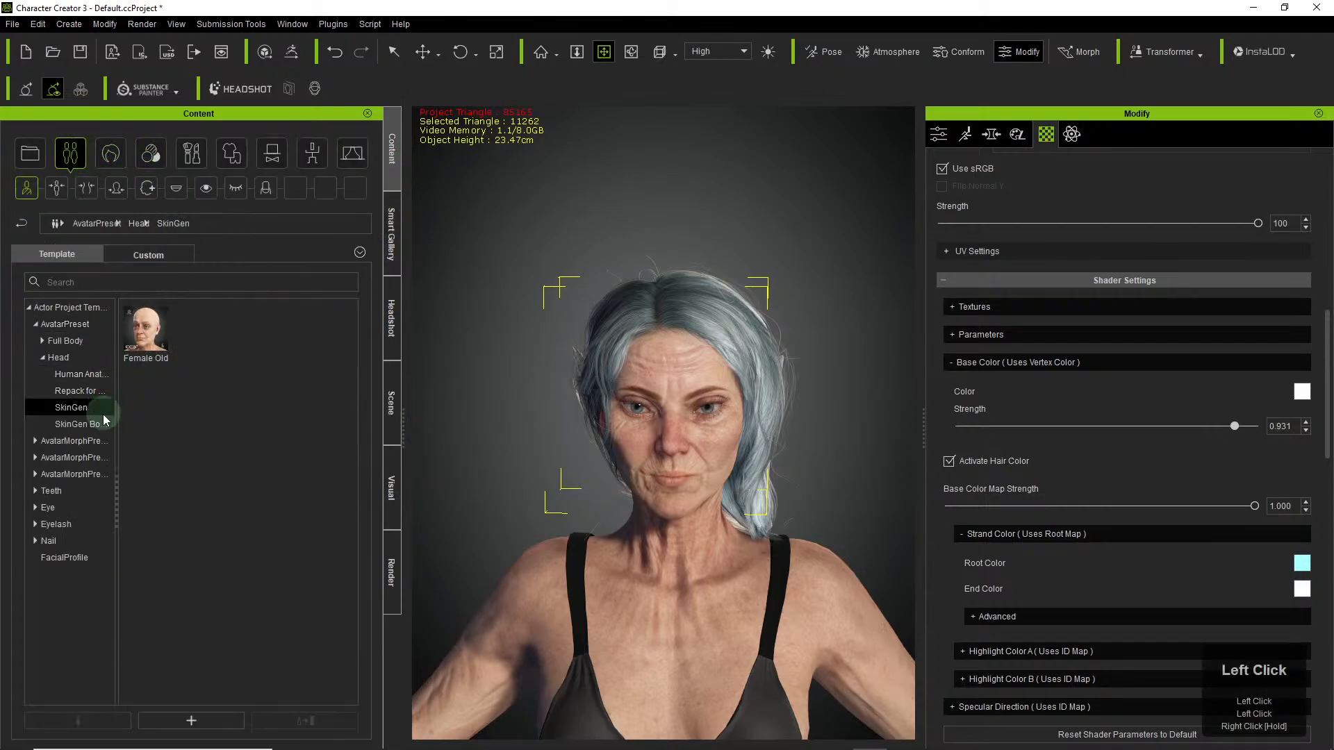
pyautogui.click(64, 341)
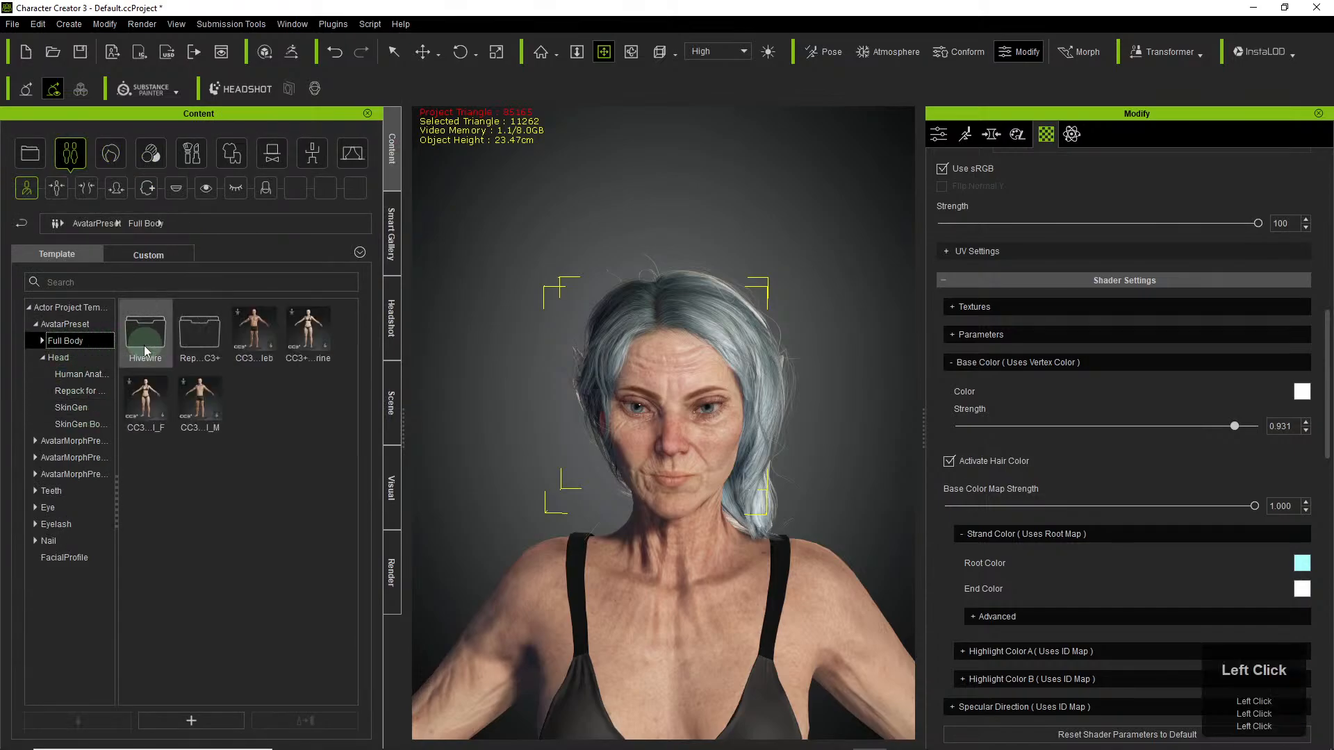
pyautogui.click(72, 408)
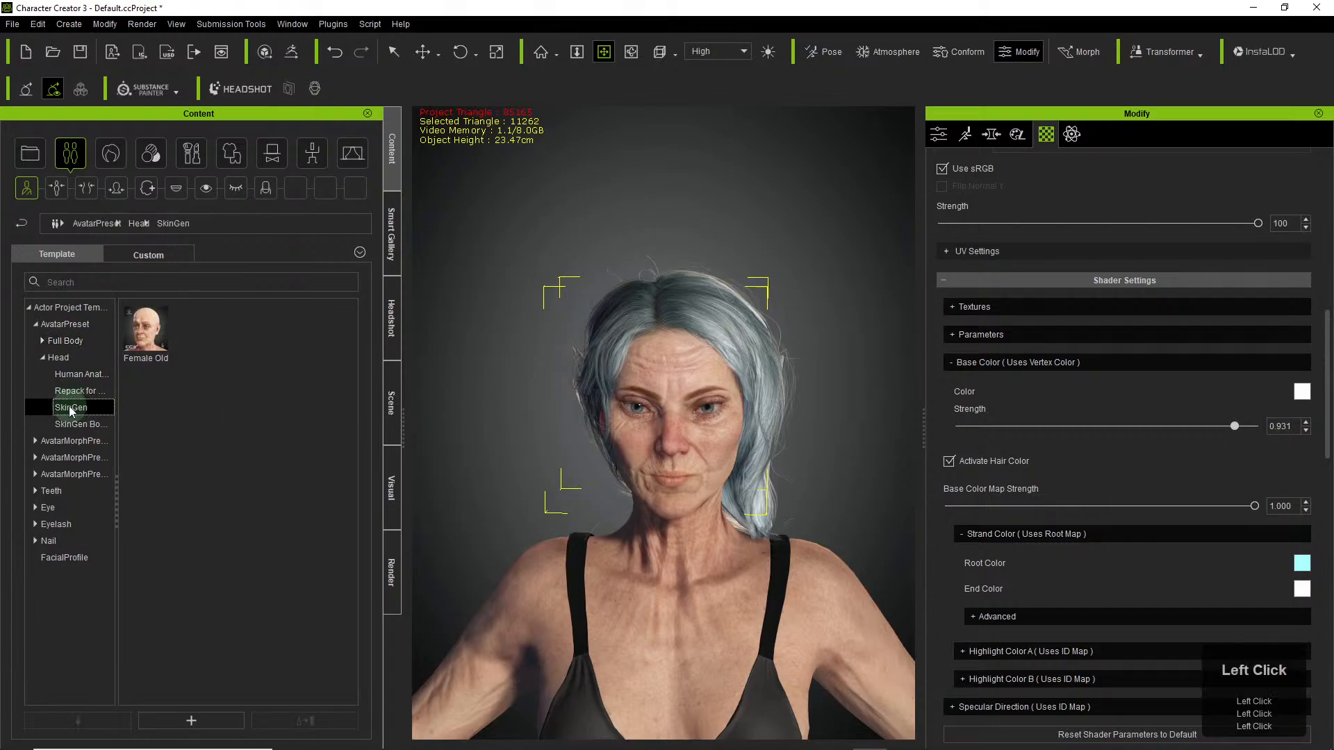
pyautogui.click(84, 424)
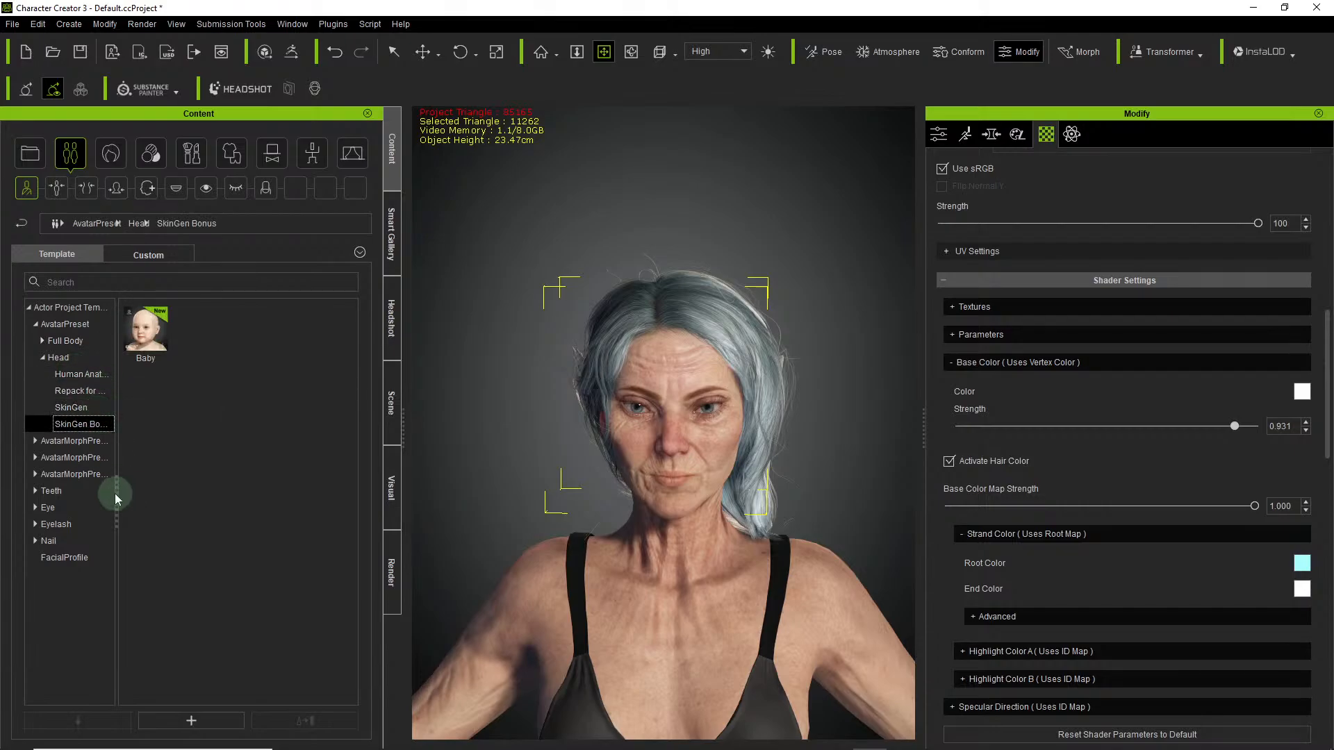
pyautogui.moveTo(117, 494); pyautogui.dragTo(164, 508)
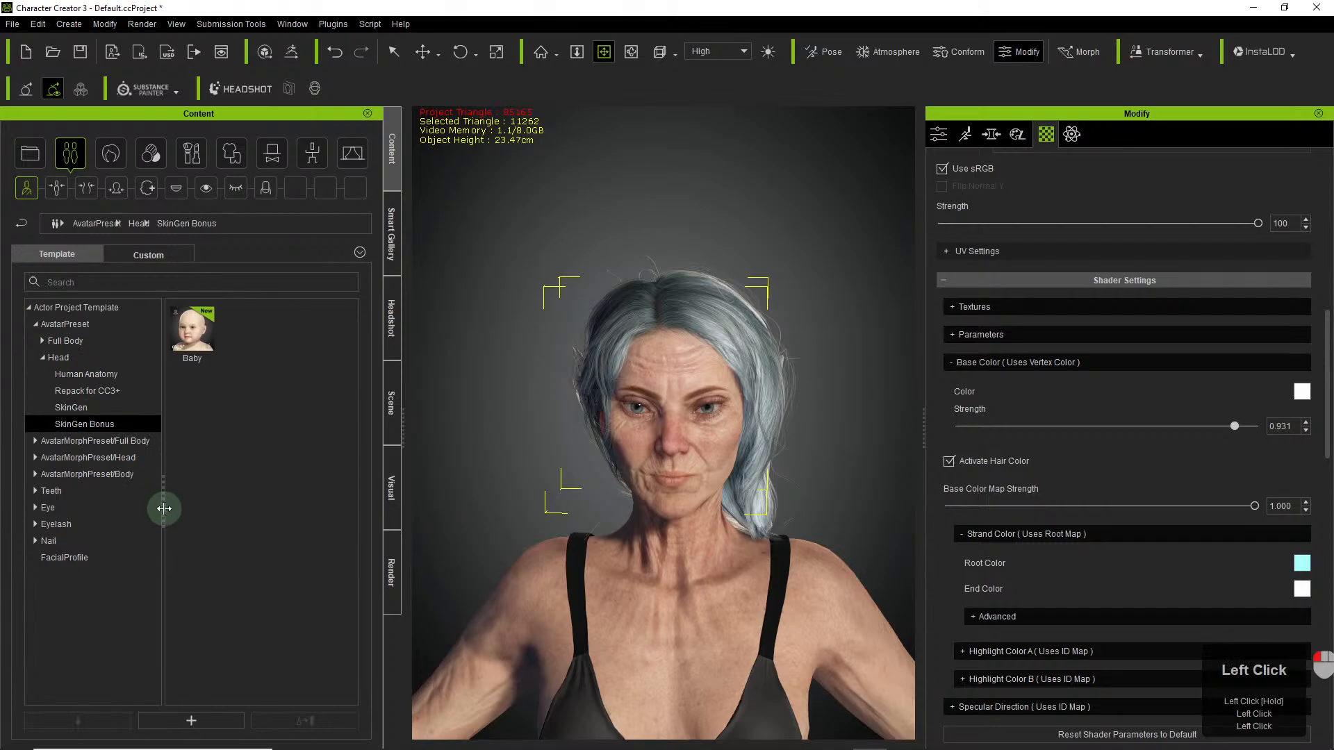
pyautogui.click(111, 375)
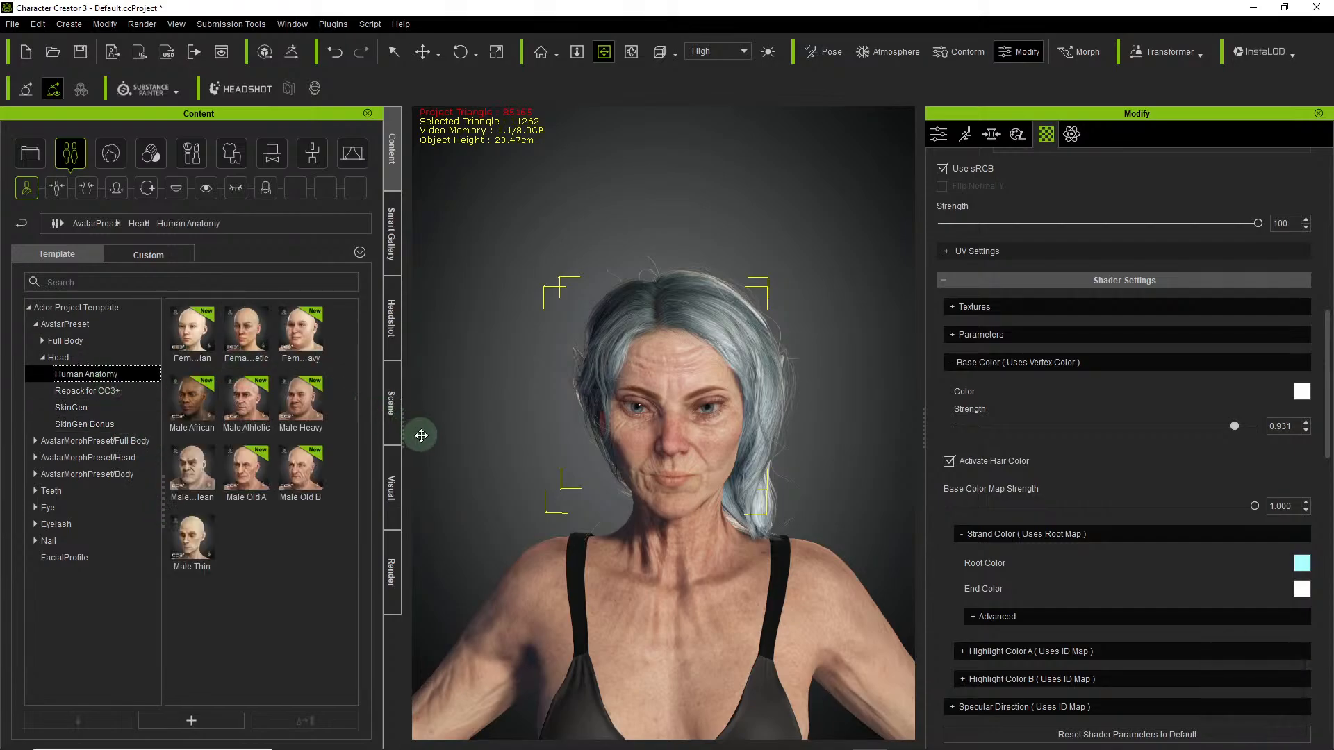
# Apply the Female Athletic head preset with morphs, eye elements, teeth, materials and textures, and the head color applied to the body.
pyautogui.click(300, 403)
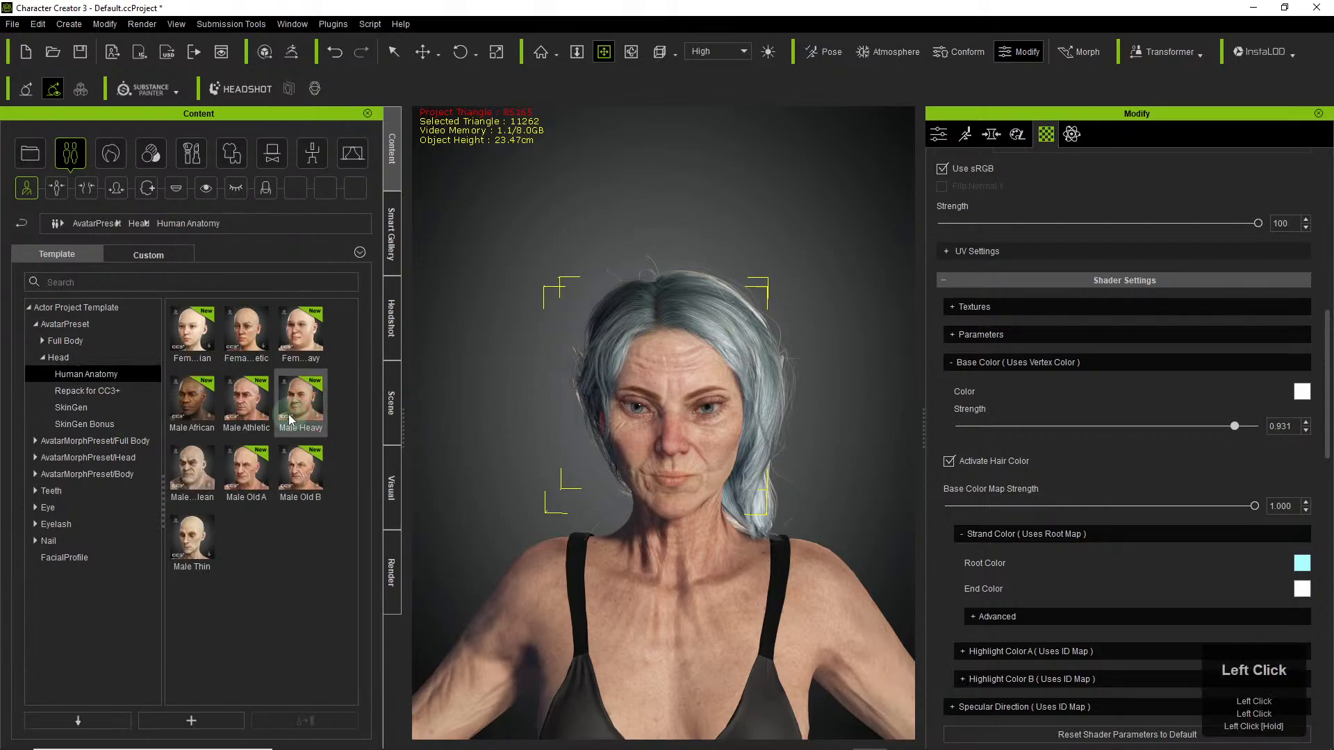
pyautogui.click(264, 336)
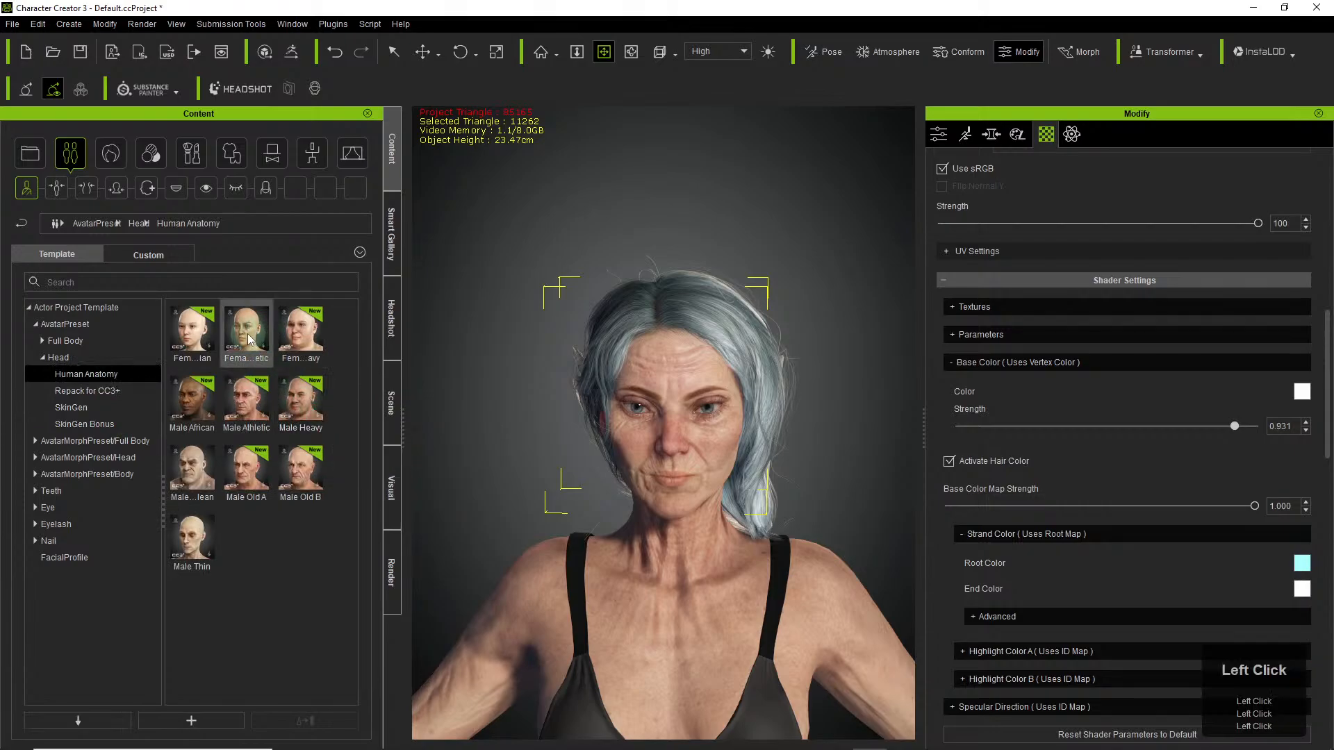
pyautogui.doubleClick(248, 340)
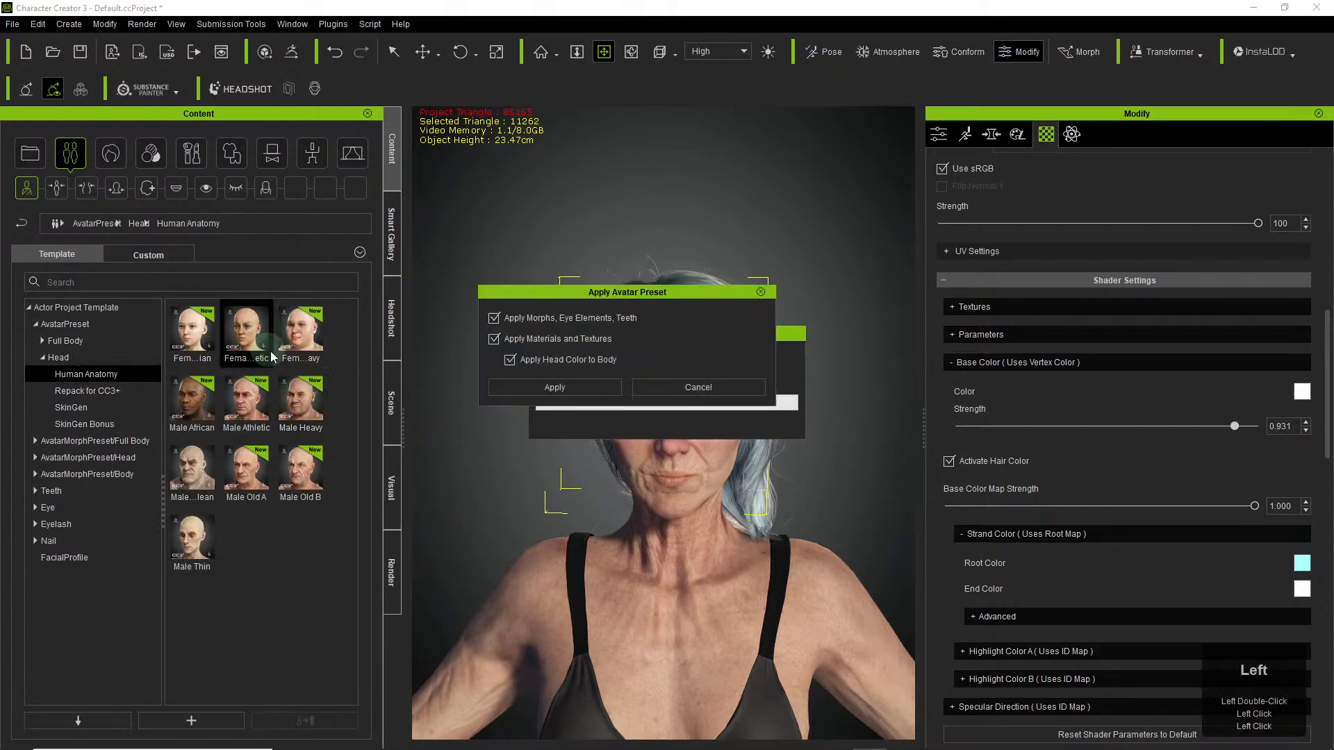
pyautogui.click(559, 386)
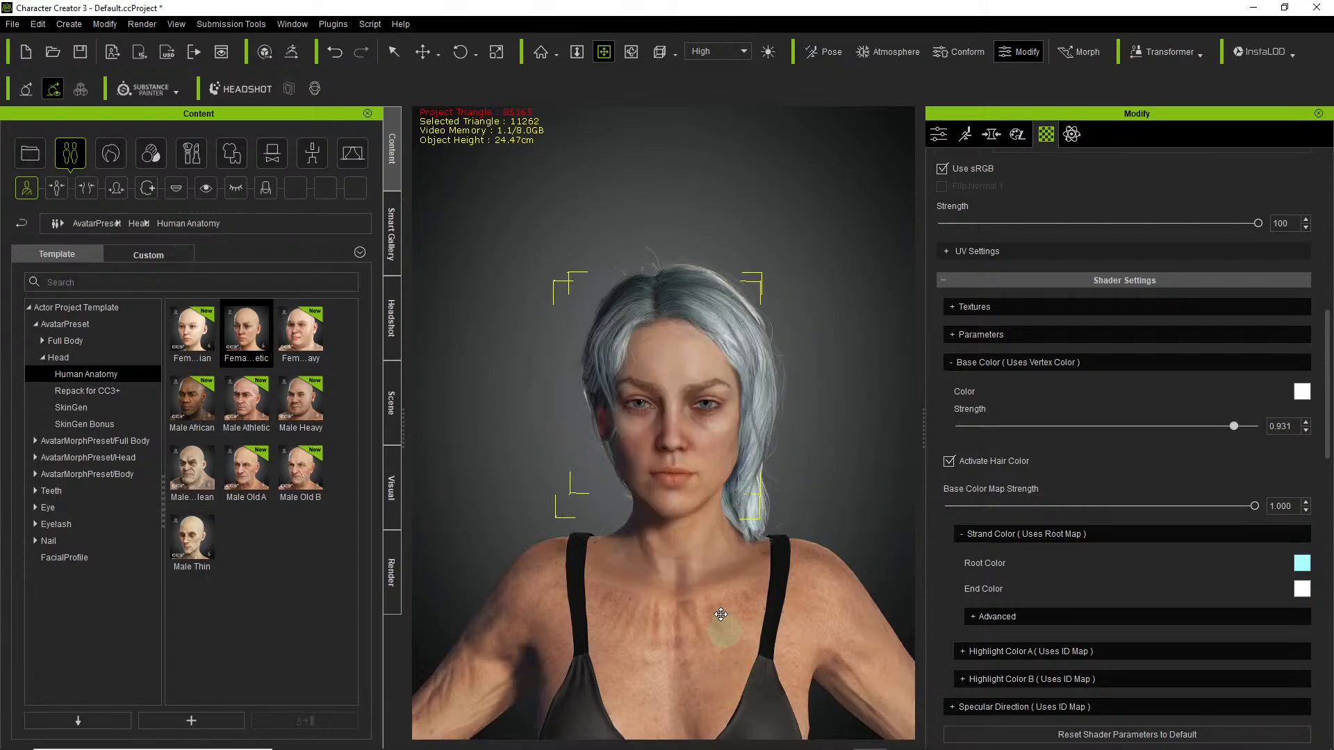
pyautogui.moveTo(736, 587); pyautogui.dragTo(685, 512, button='right')
pyautogui.scroll(3, 704, 569)
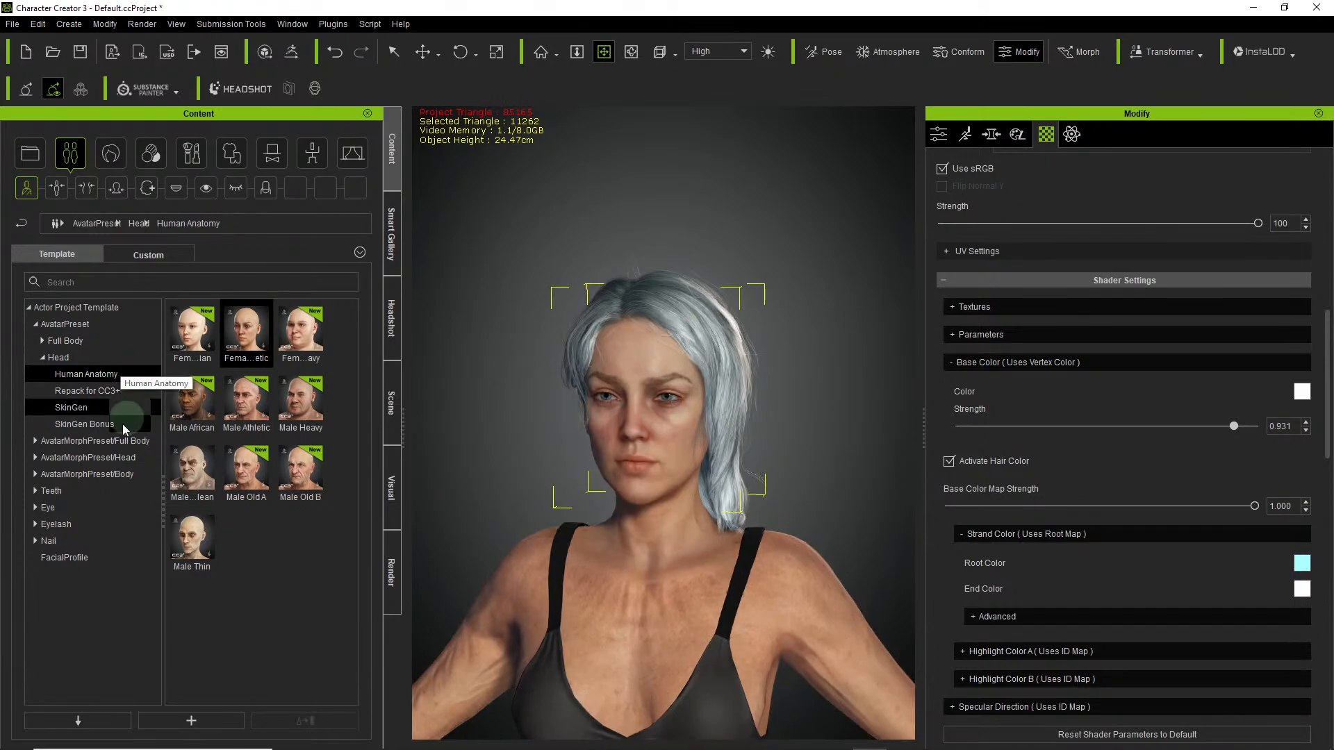
# Browse the full-body, head and body morph presets in the content library, including the Repack for CC3+ body set.
pyautogui.click(99, 443)
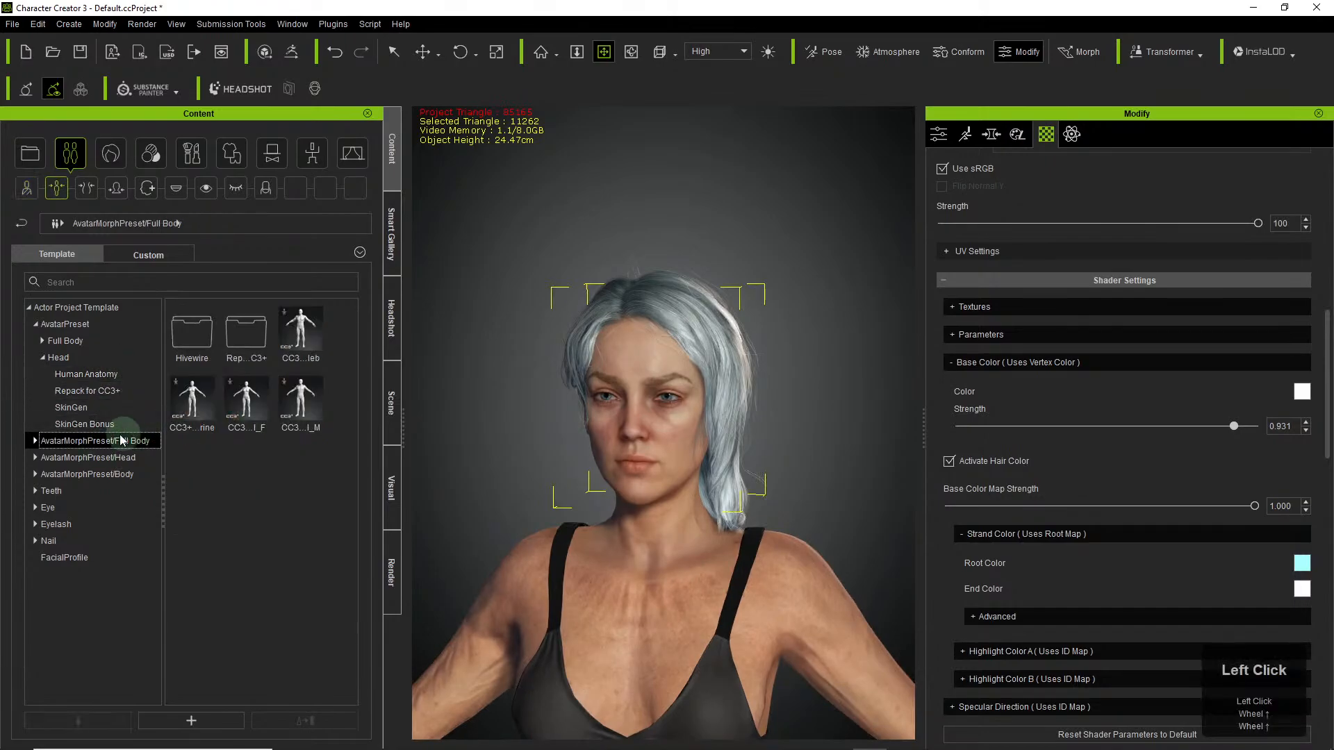
pyautogui.click(35, 440)
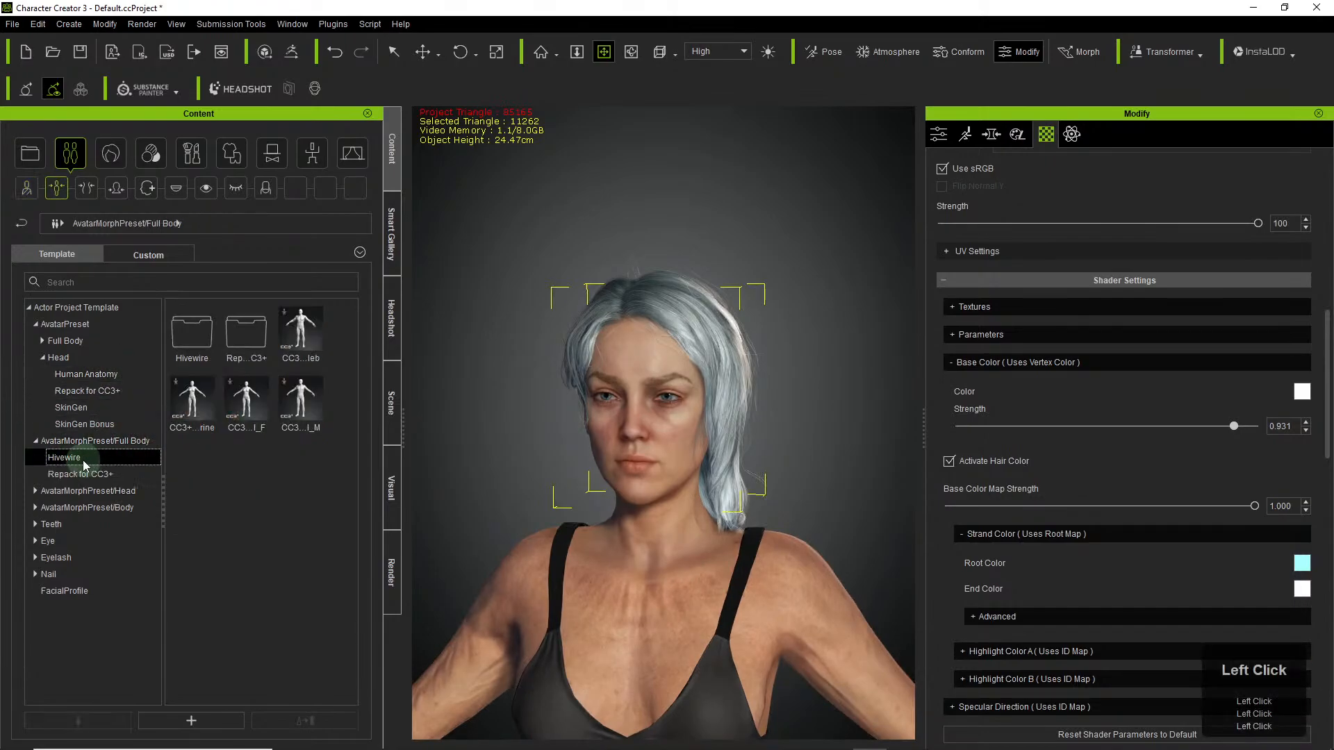
pyautogui.click(89, 474)
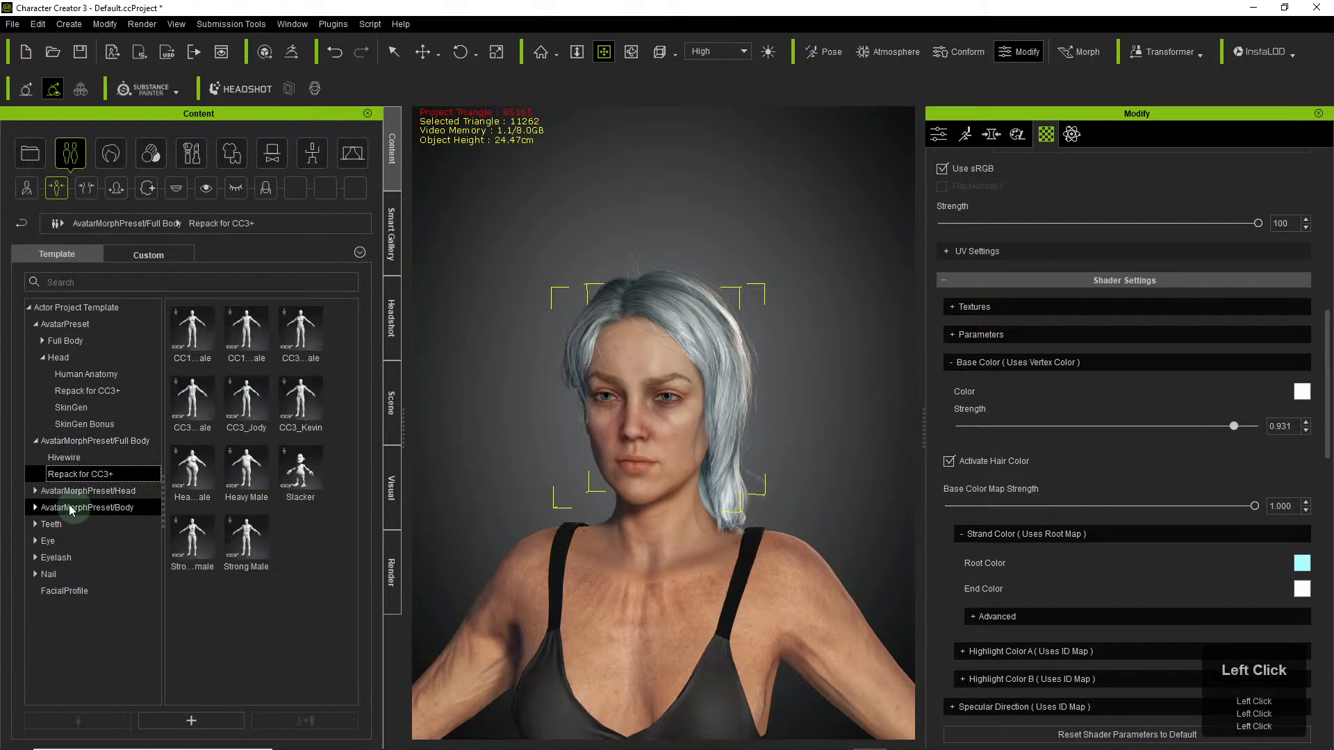
pyautogui.click(78, 493)
pyautogui.click(52, 508)
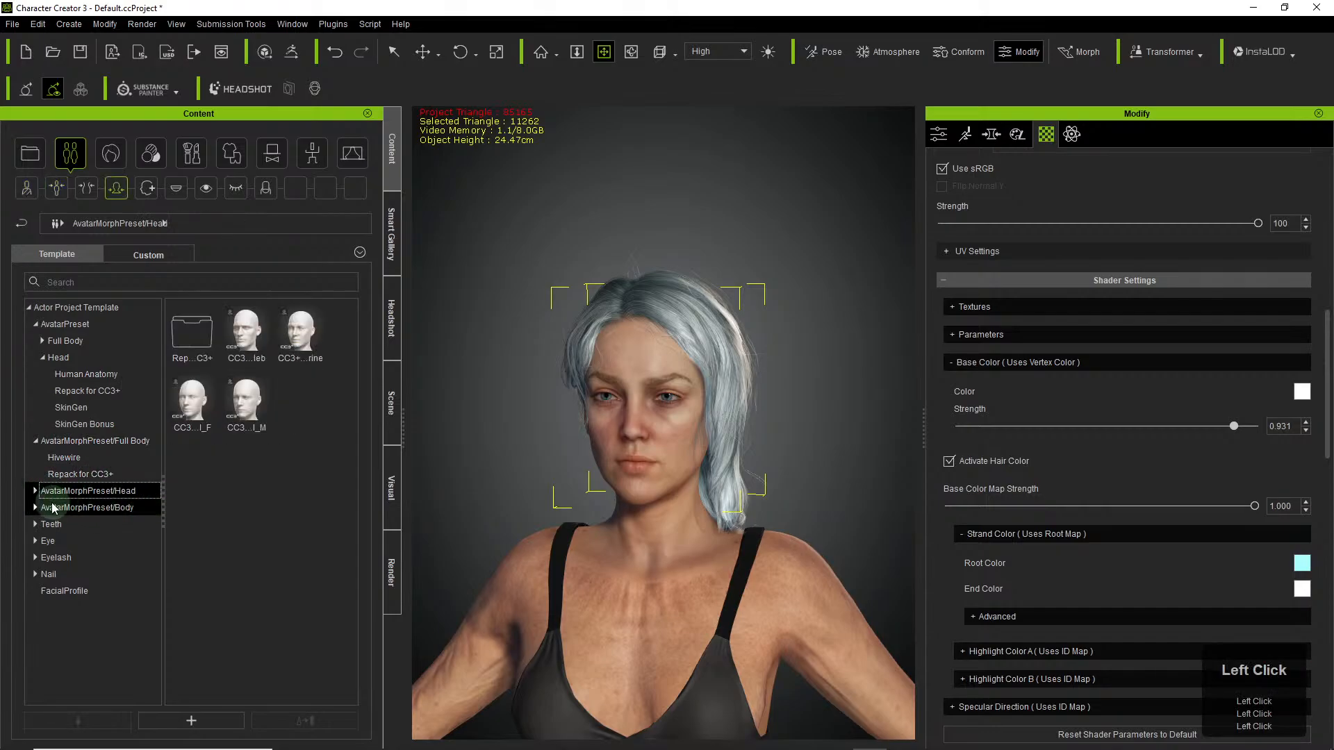
pyautogui.click(36, 508)
pyautogui.click(85, 526)
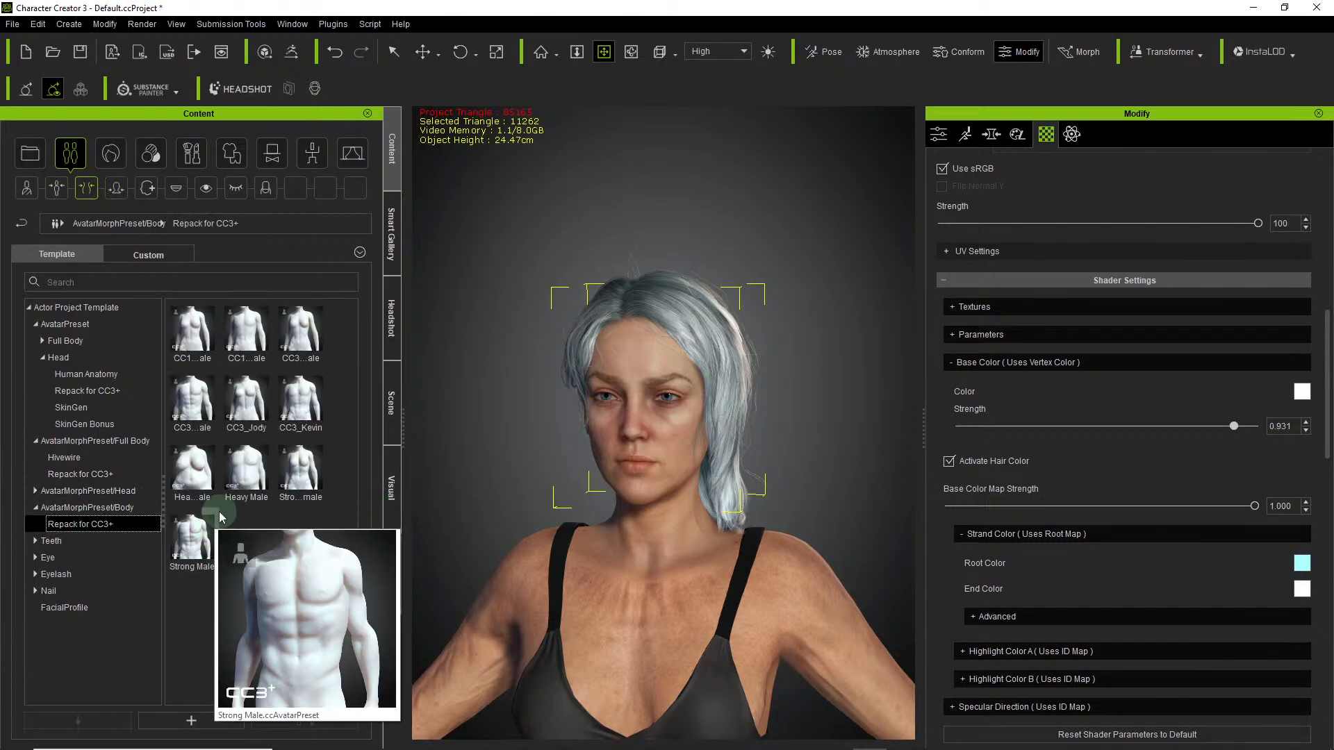
pyautogui.moveTo(245, 416)
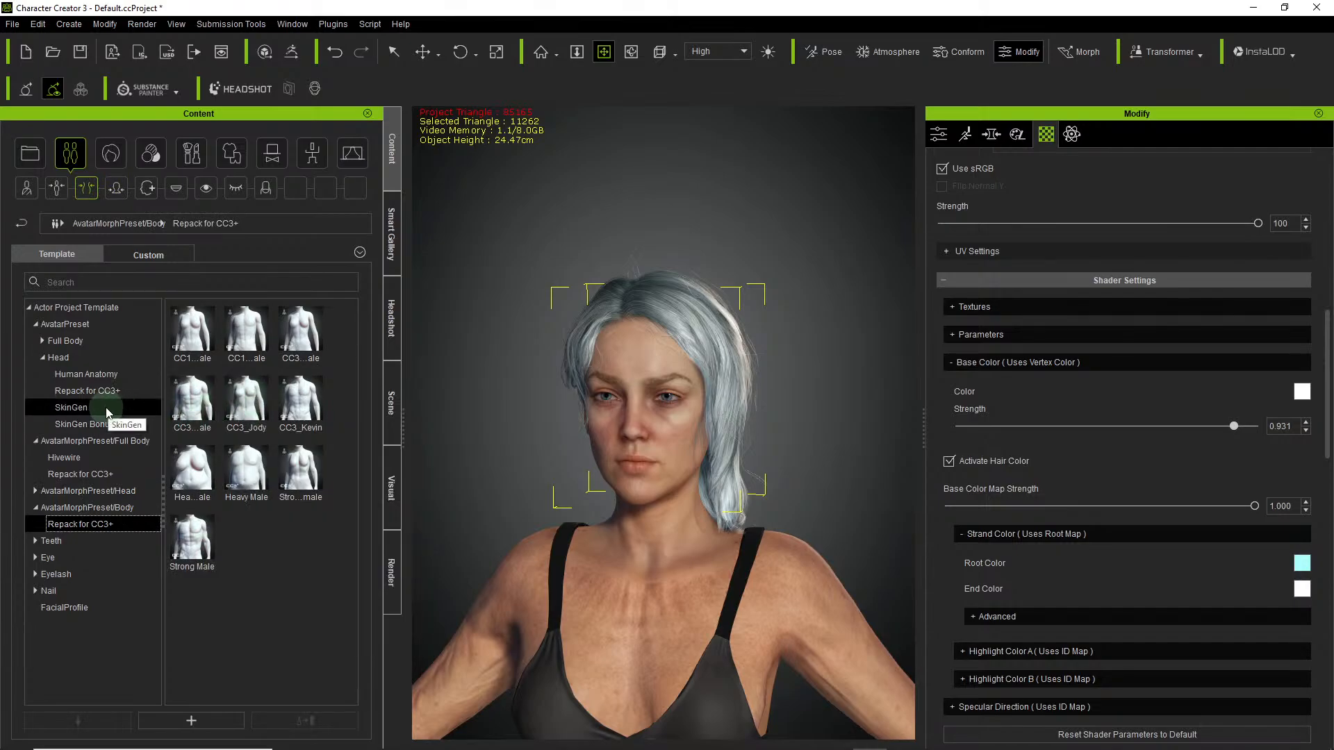
# Compare the full-body avatar presets in Hivewire and Repack for CC3+ with the full-body morph presets in Repack for CC3+.
pyautogui.click(42, 341)
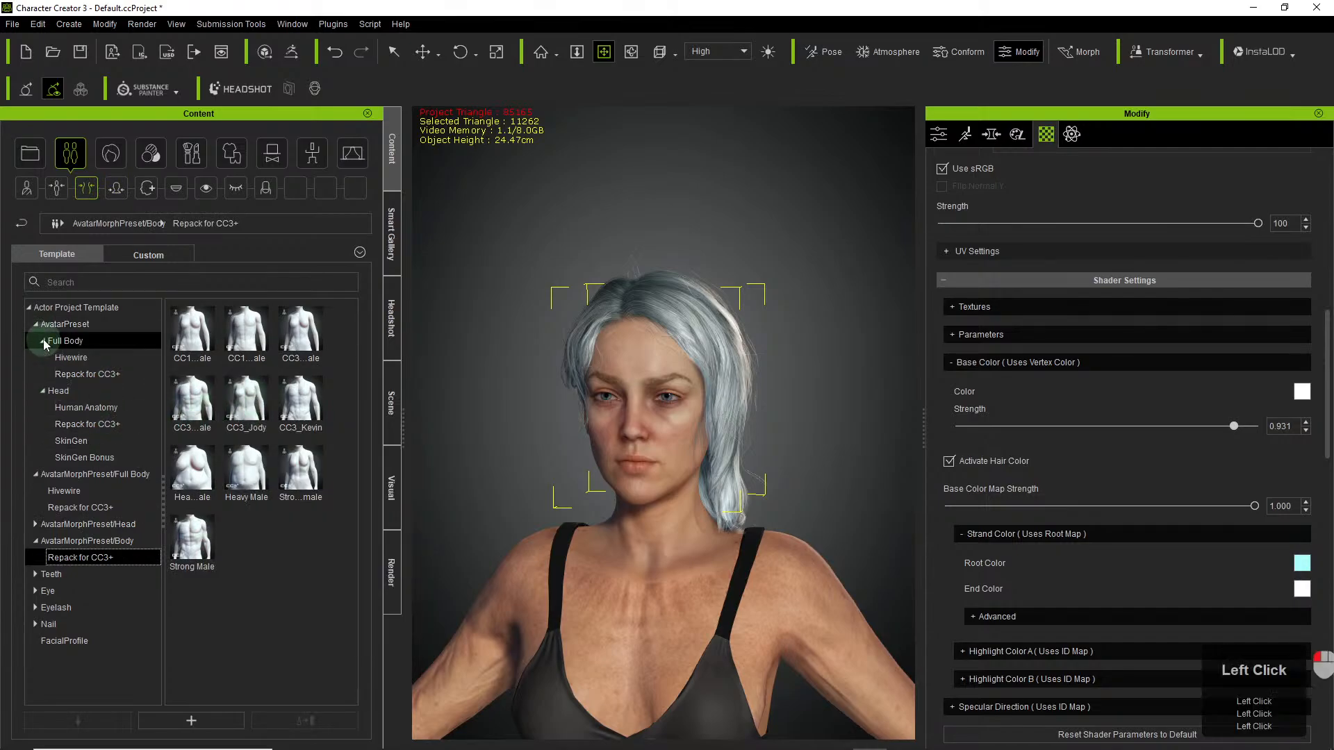
pyautogui.click(82, 357)
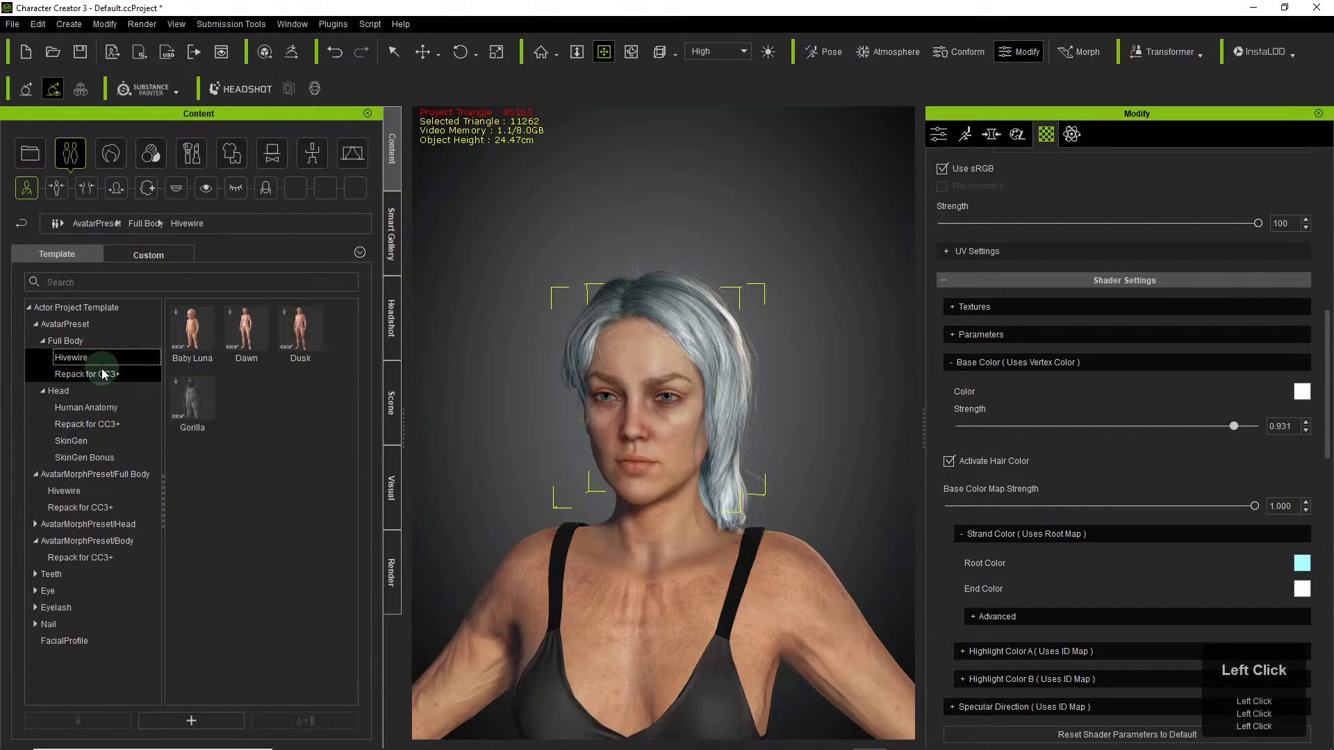
pyautogui.click(103, 375)
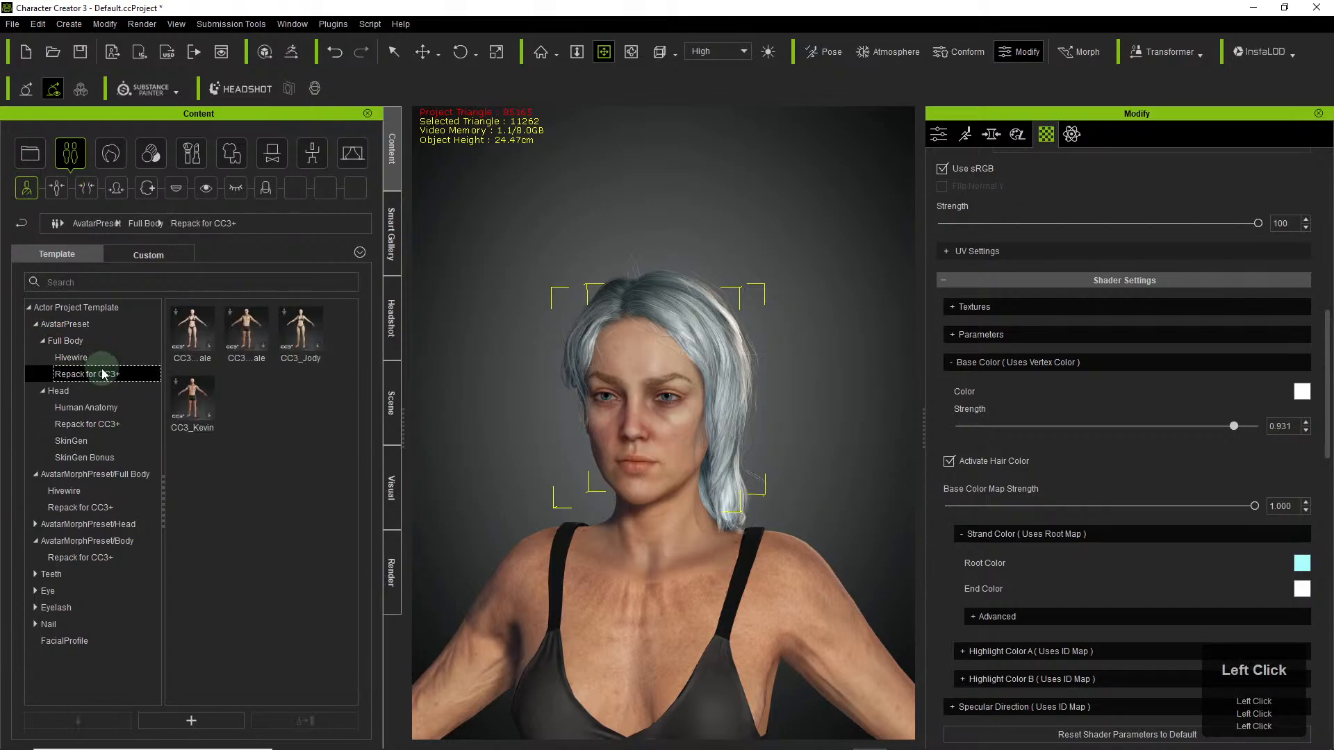
pyautogui.click(234, 362)
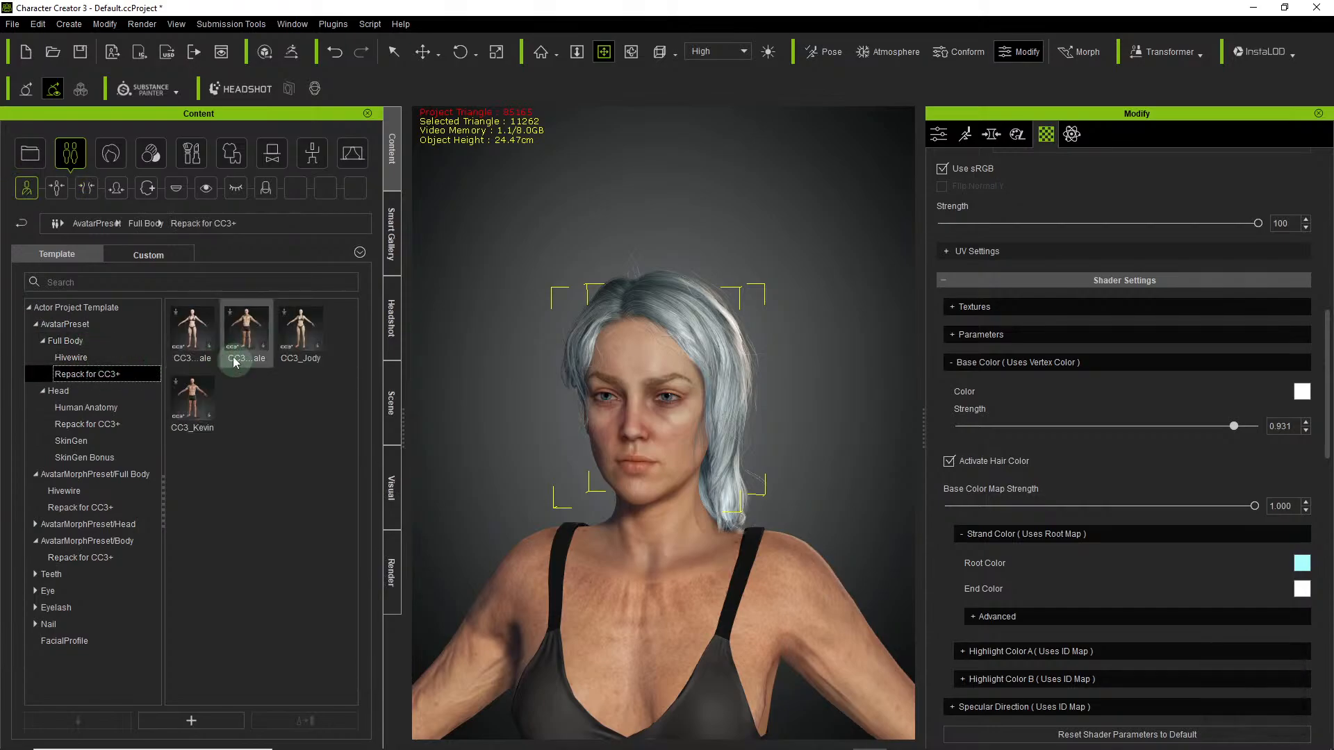
pyautogui.click(192, 332)
pyautogui.moveTo(194, 335)
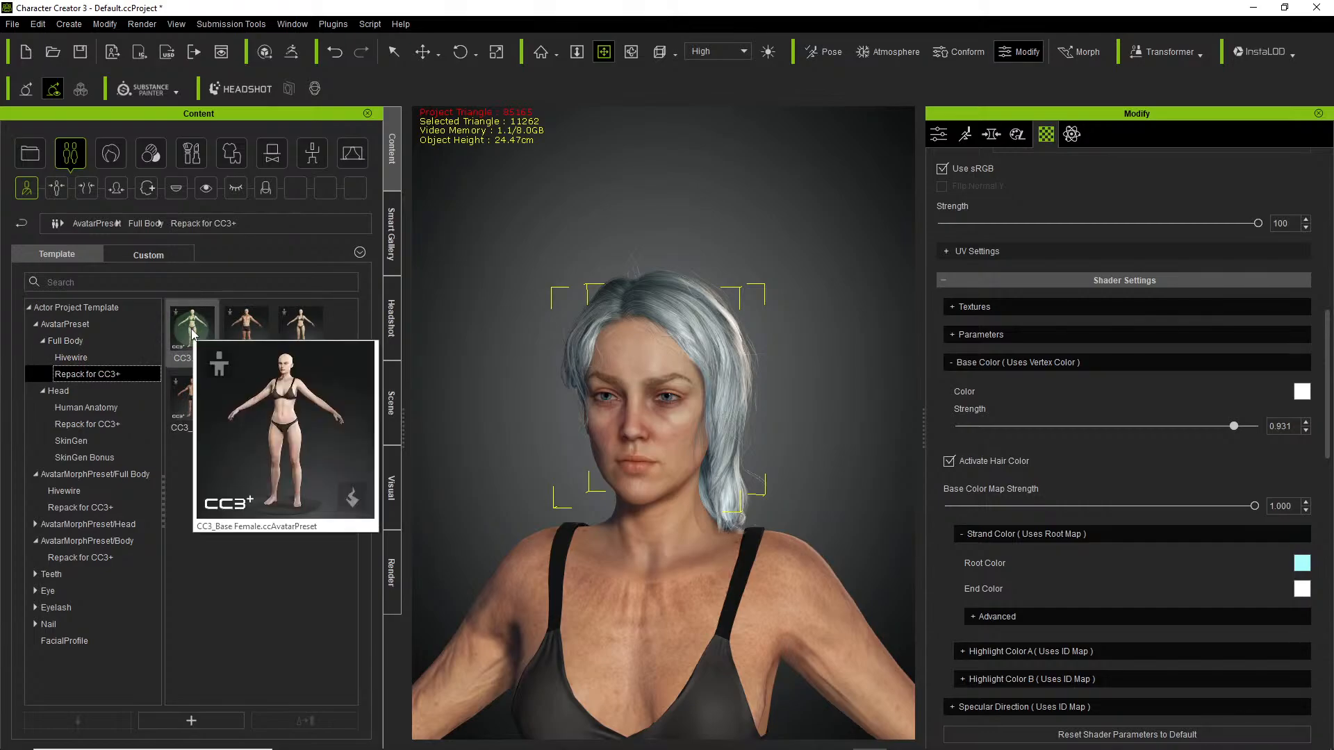
pyautogui.click(94, 508)
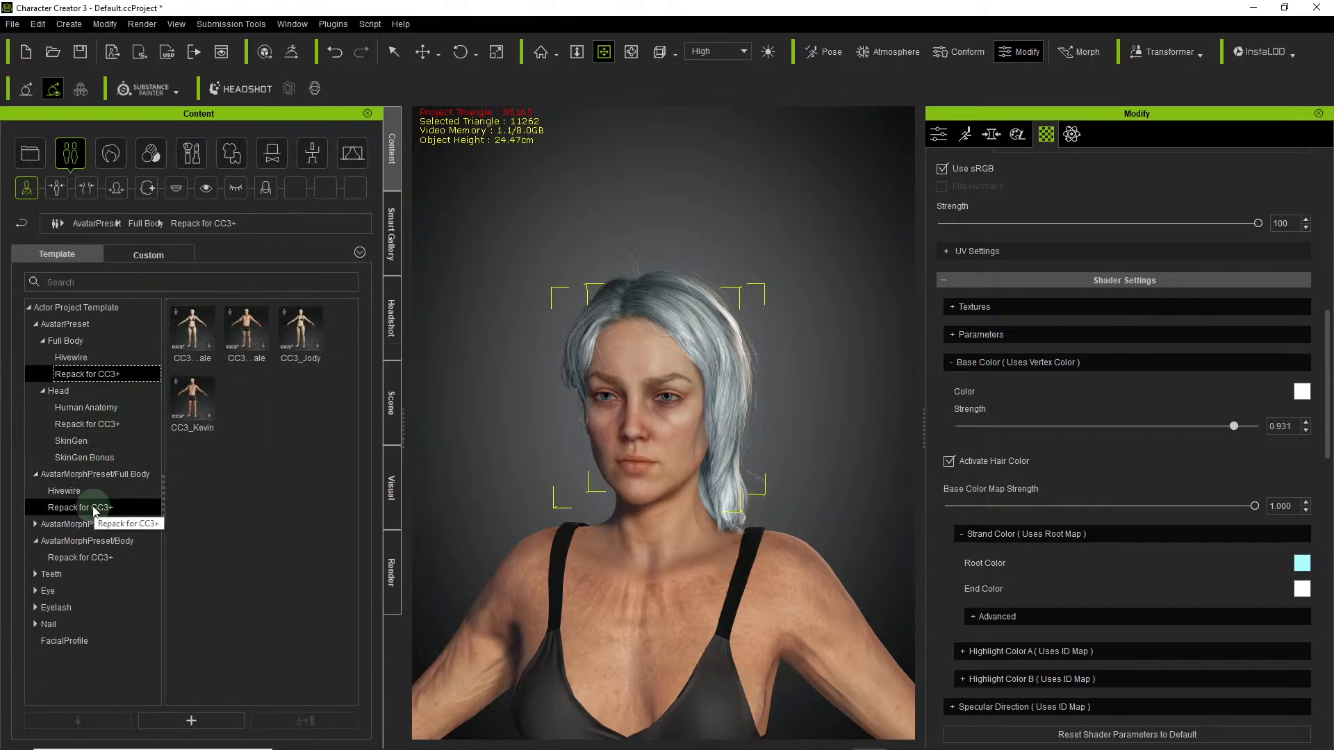
pyautogui.click(79, 413)
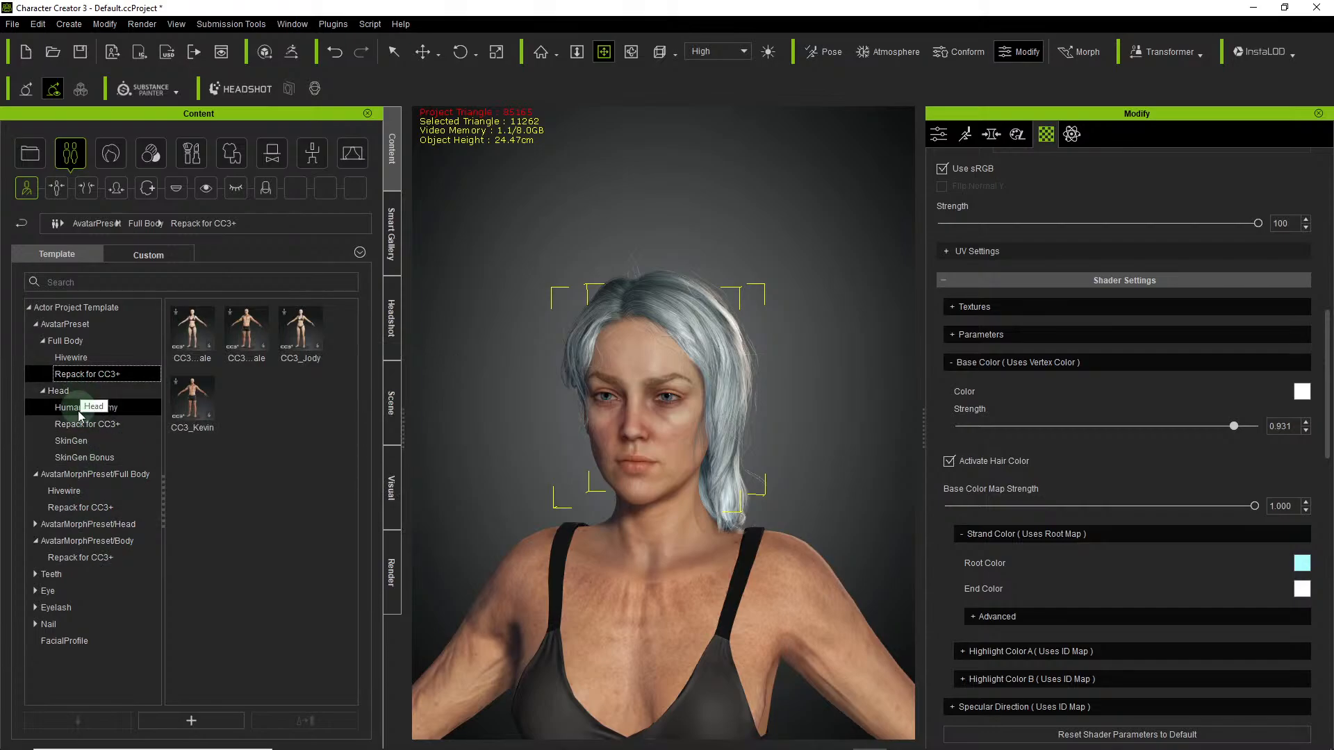
pyautogui.click(76, 474)
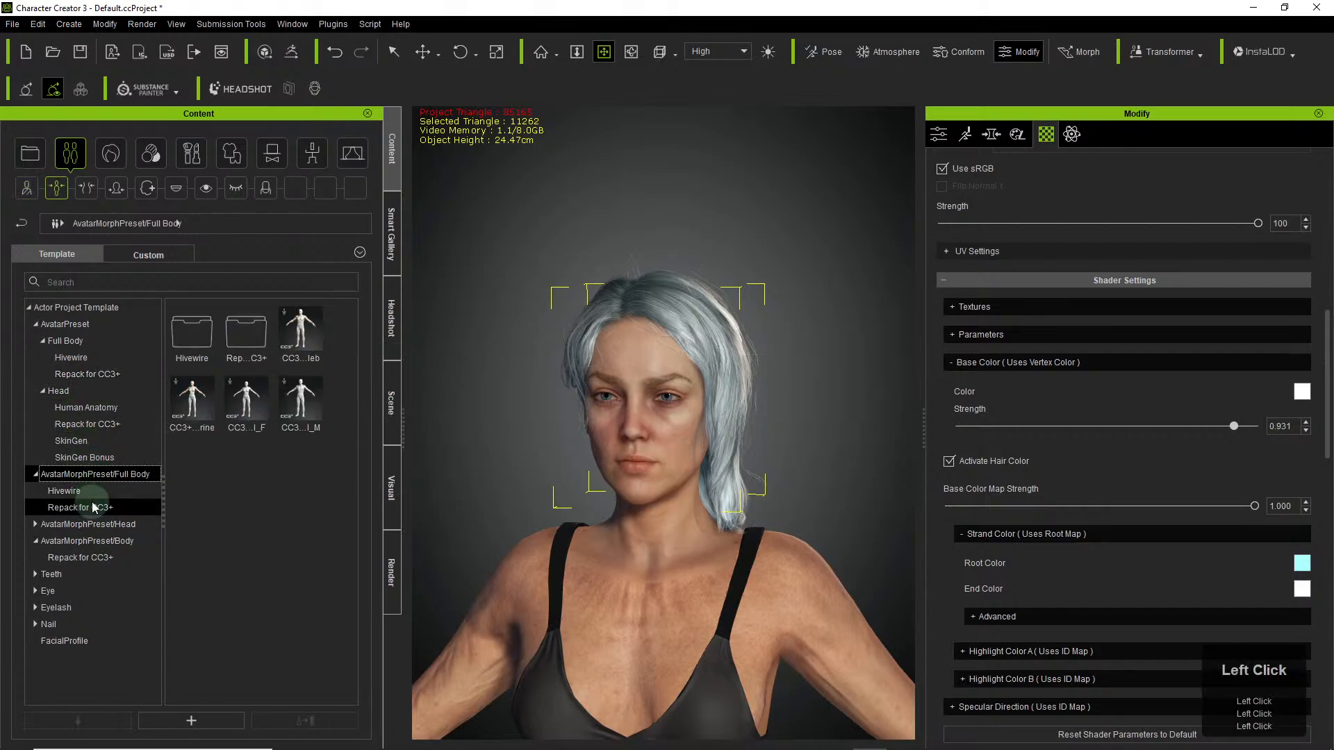
pyautogui.click(89, 507)
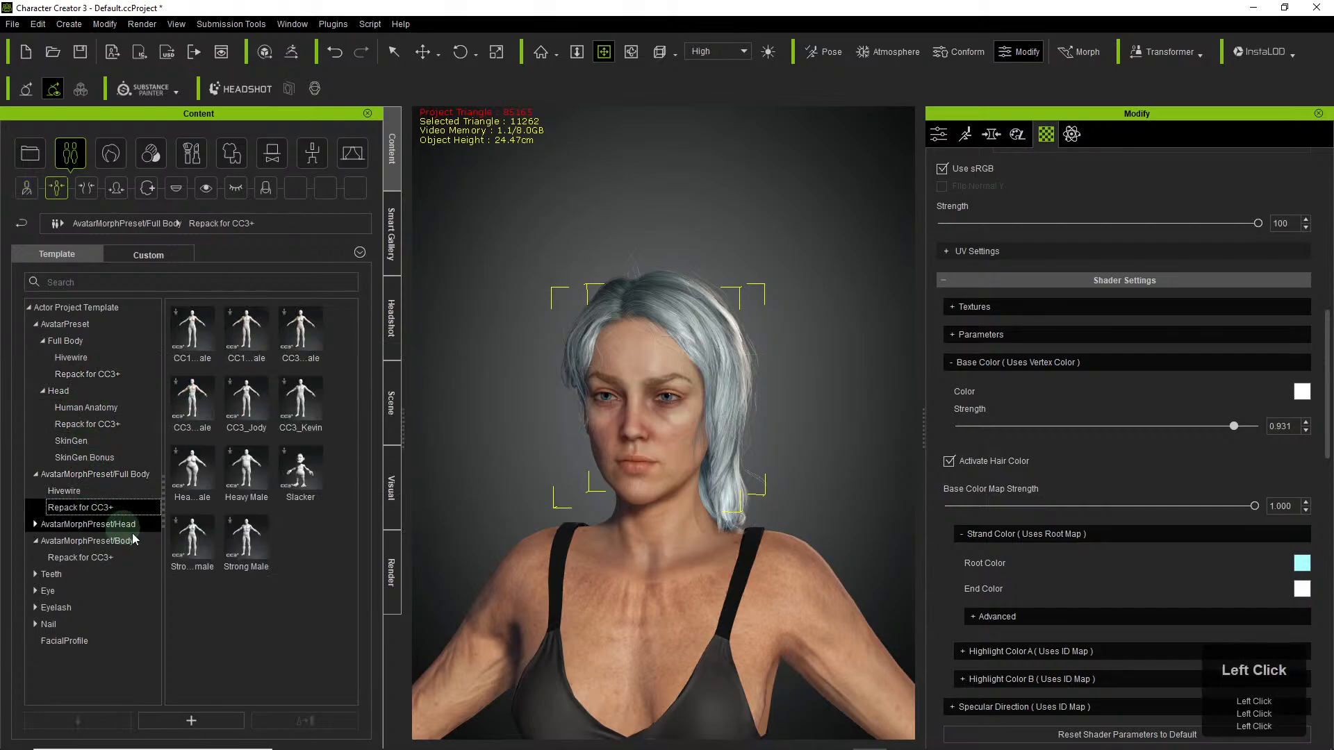
pyautogui.click(254, 395)
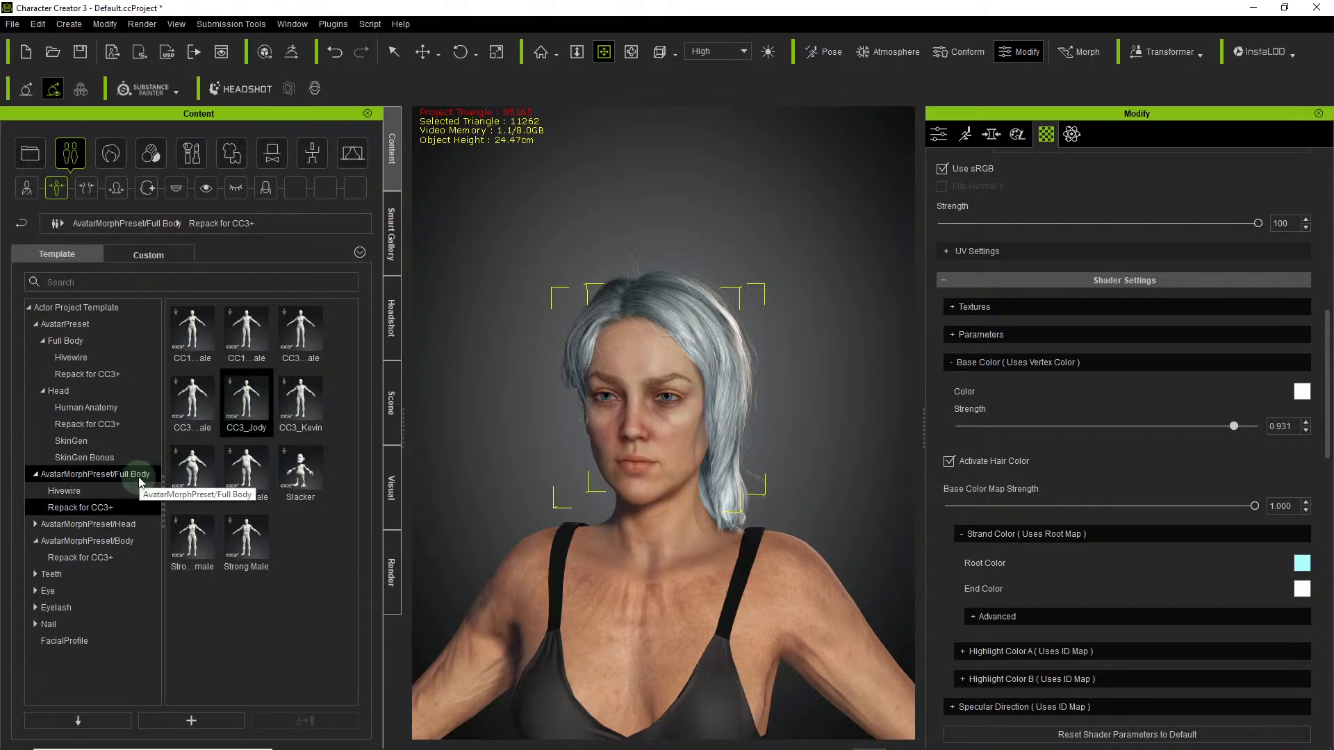
# Apply the CC3_Base Female body morph from the Repack for CC3+ body presets to the character.
pyautogui.click(98, 562)
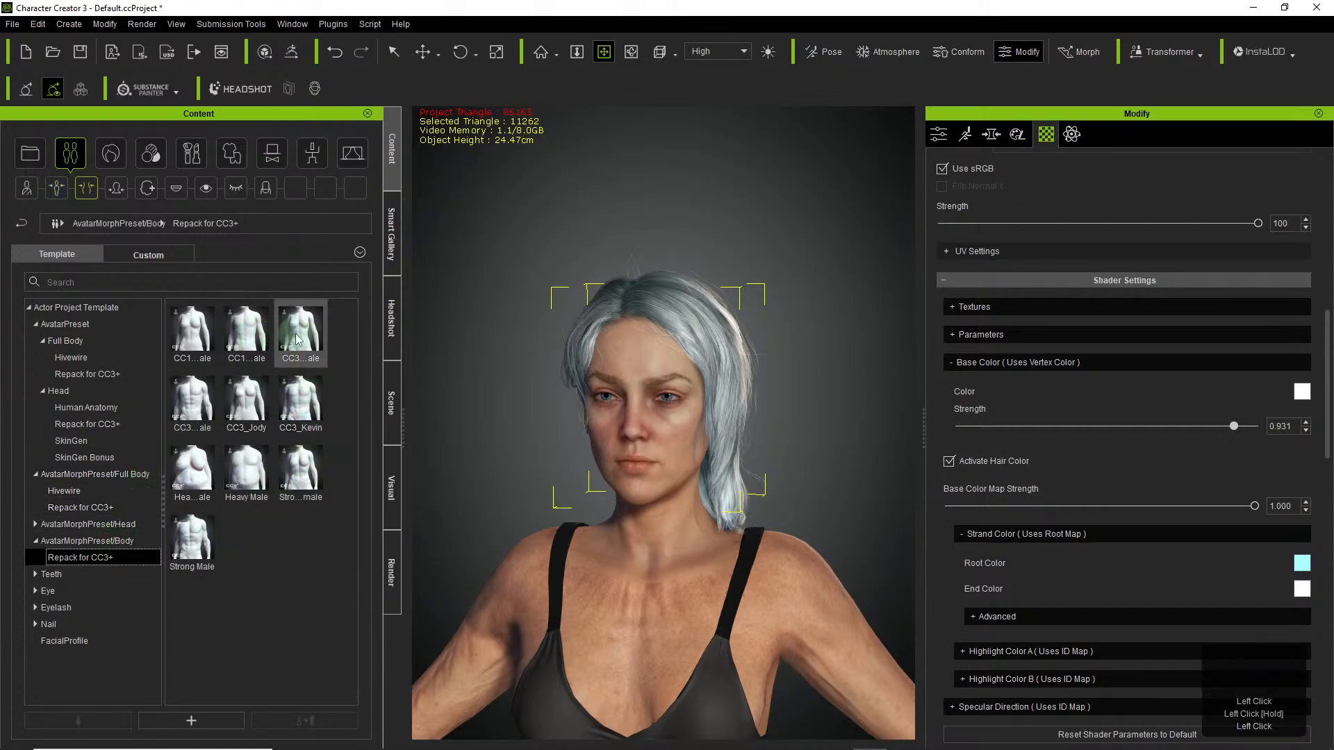
pyautogui.moveTo(301, 339)
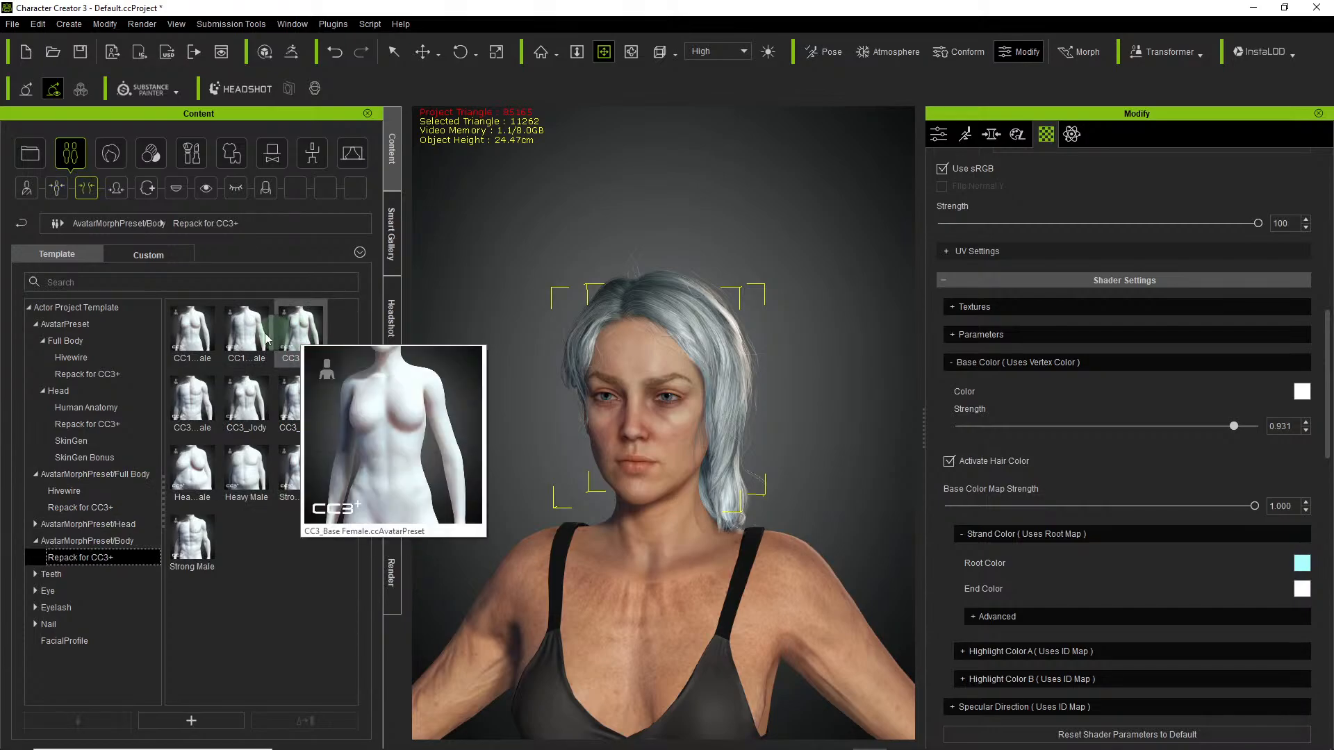
pyautogui.moveTo(208, 340)
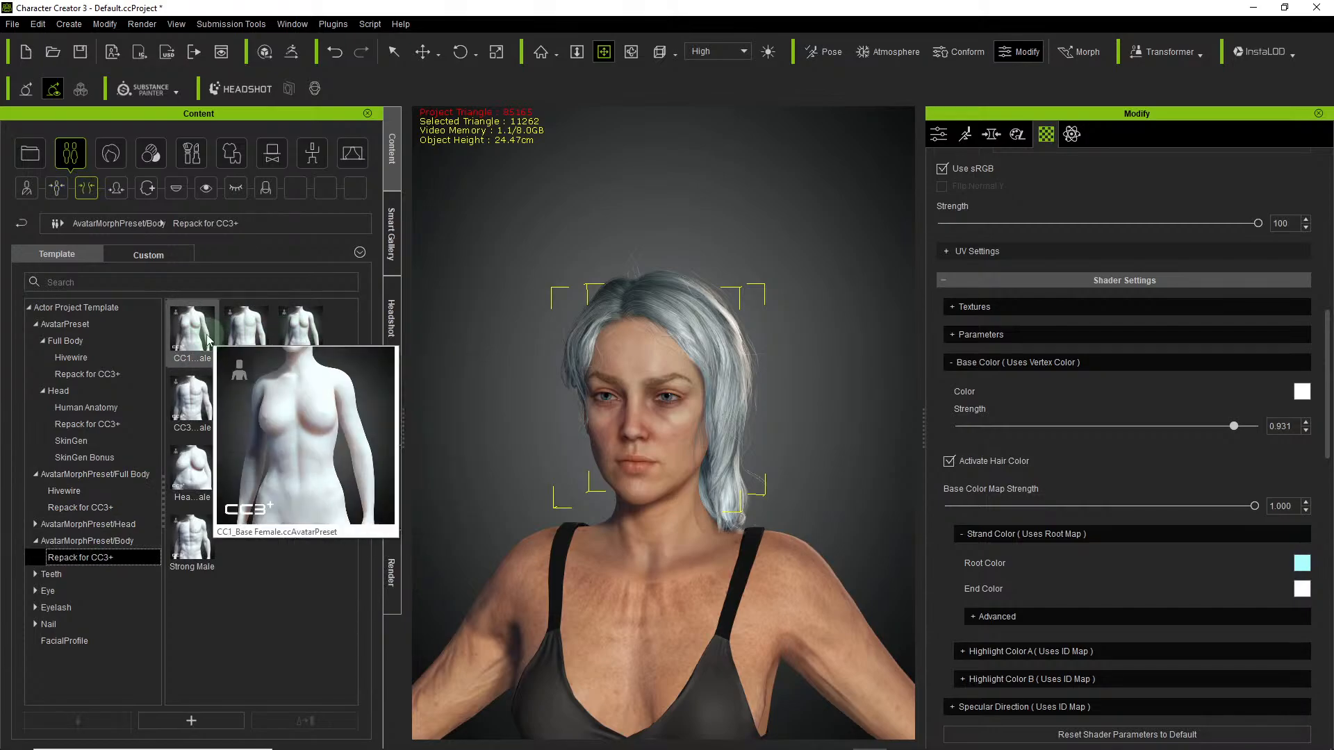
pyautogui.doubleClick(307, 339)
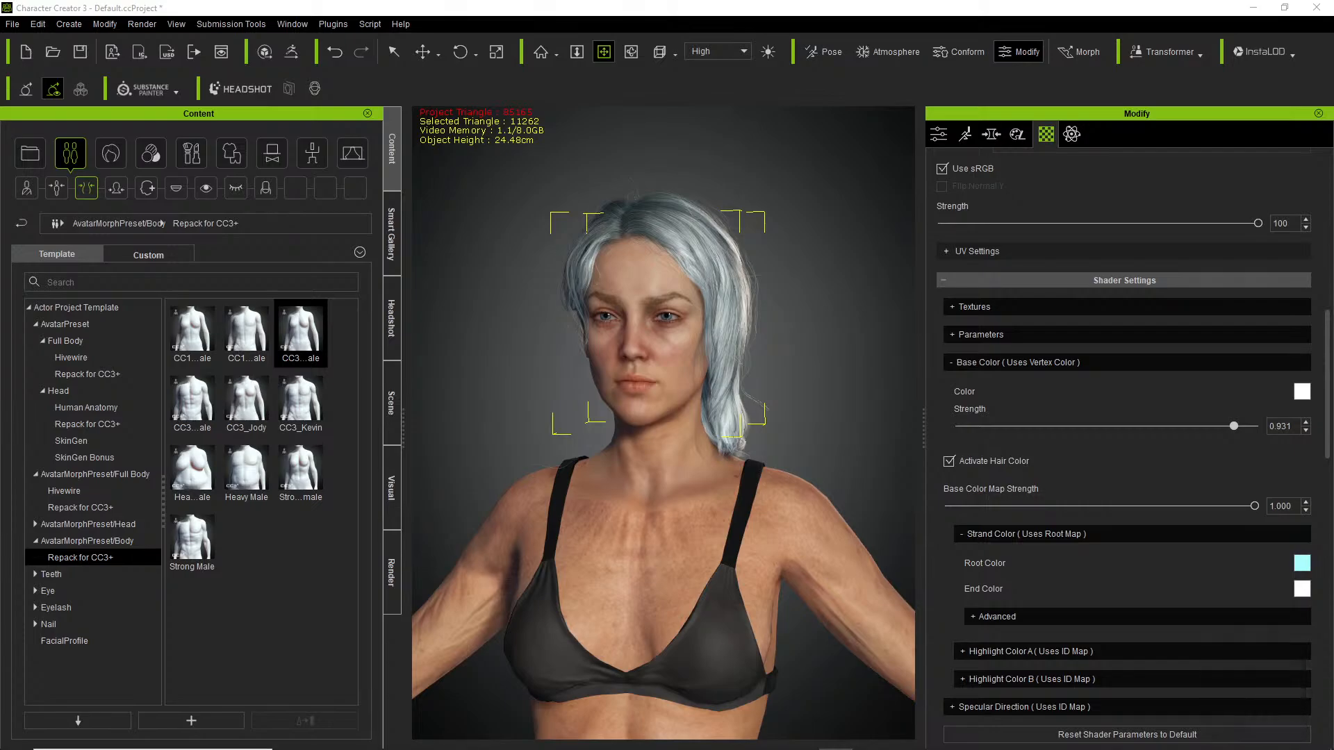
pyautogui.click(1234, 425)
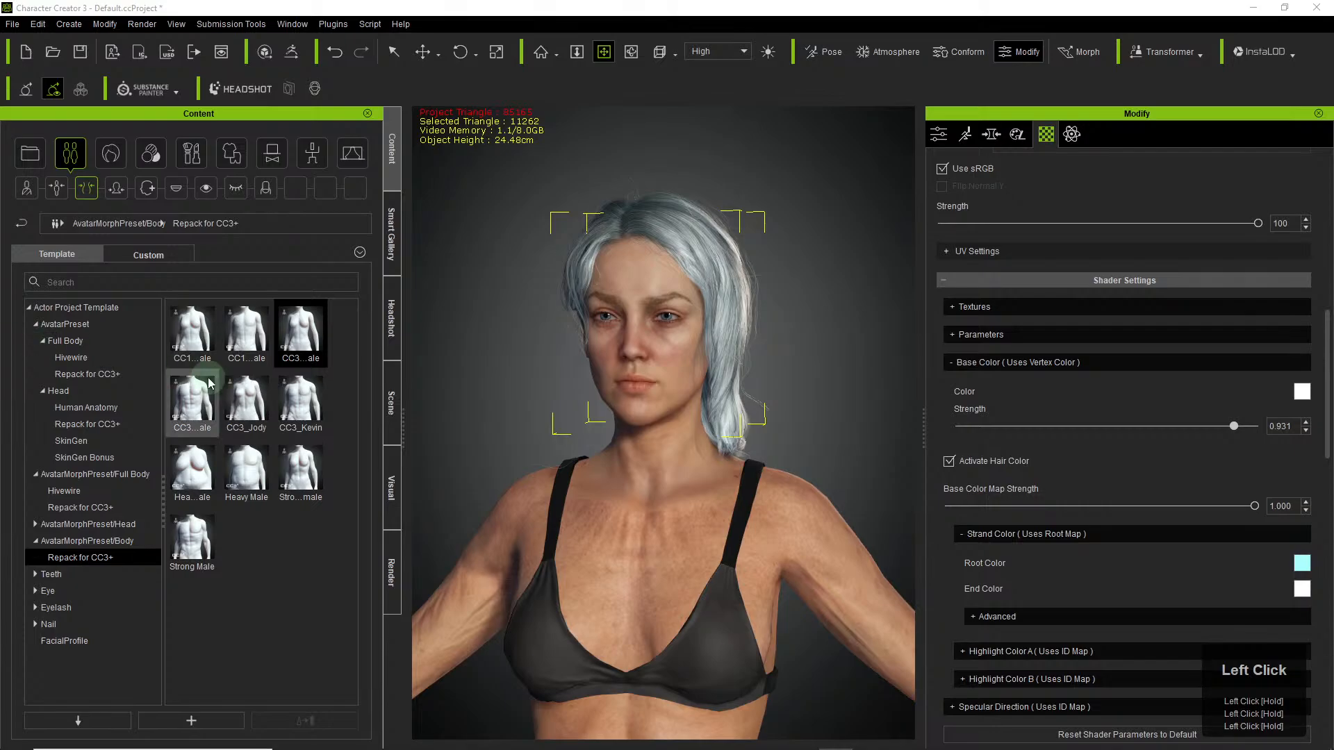
pyautogui.click(671, 548)
pyautogui.click(655, 587)
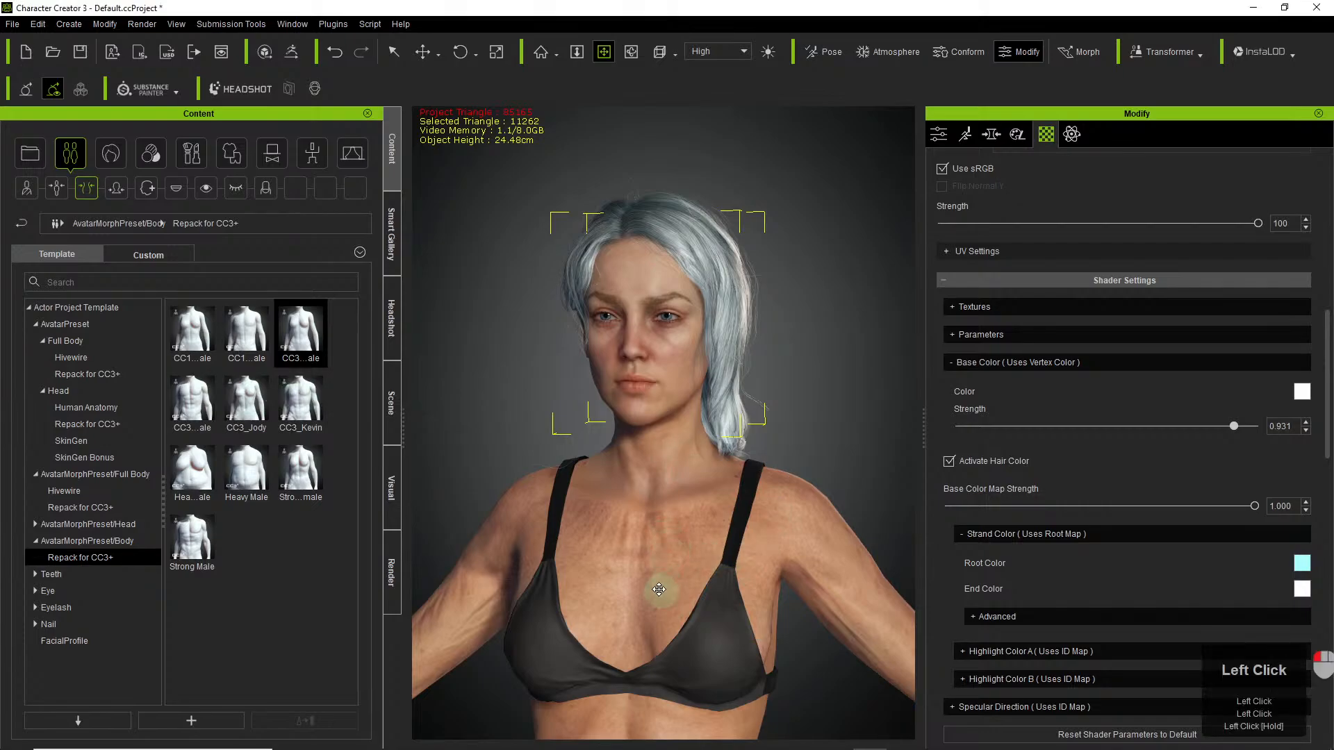
# Select CC3_Base_Plus in the scene's avatar hierarchy and review its sub-meshes, its material list and the character's upper body.
pyautogui.click(389, 410)
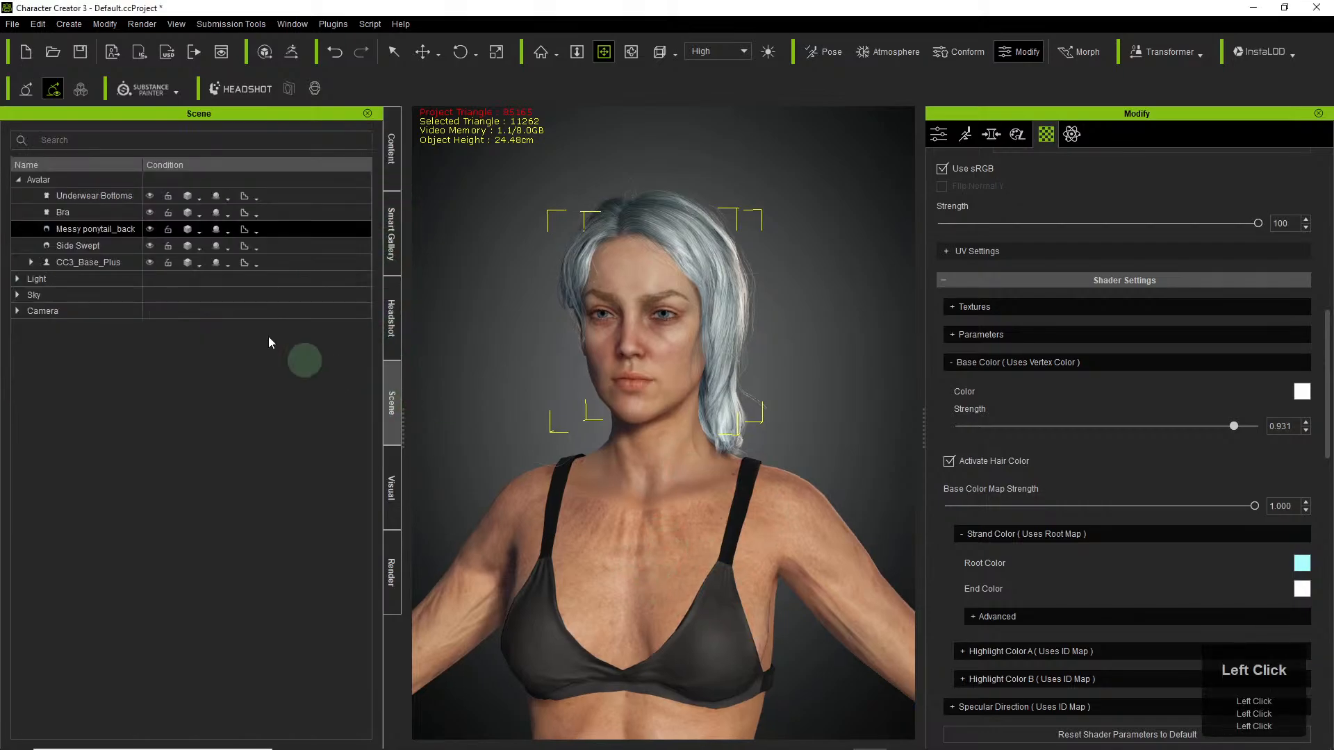
pyautogui.click(31, 262)
pyautogui.click(113, 280)
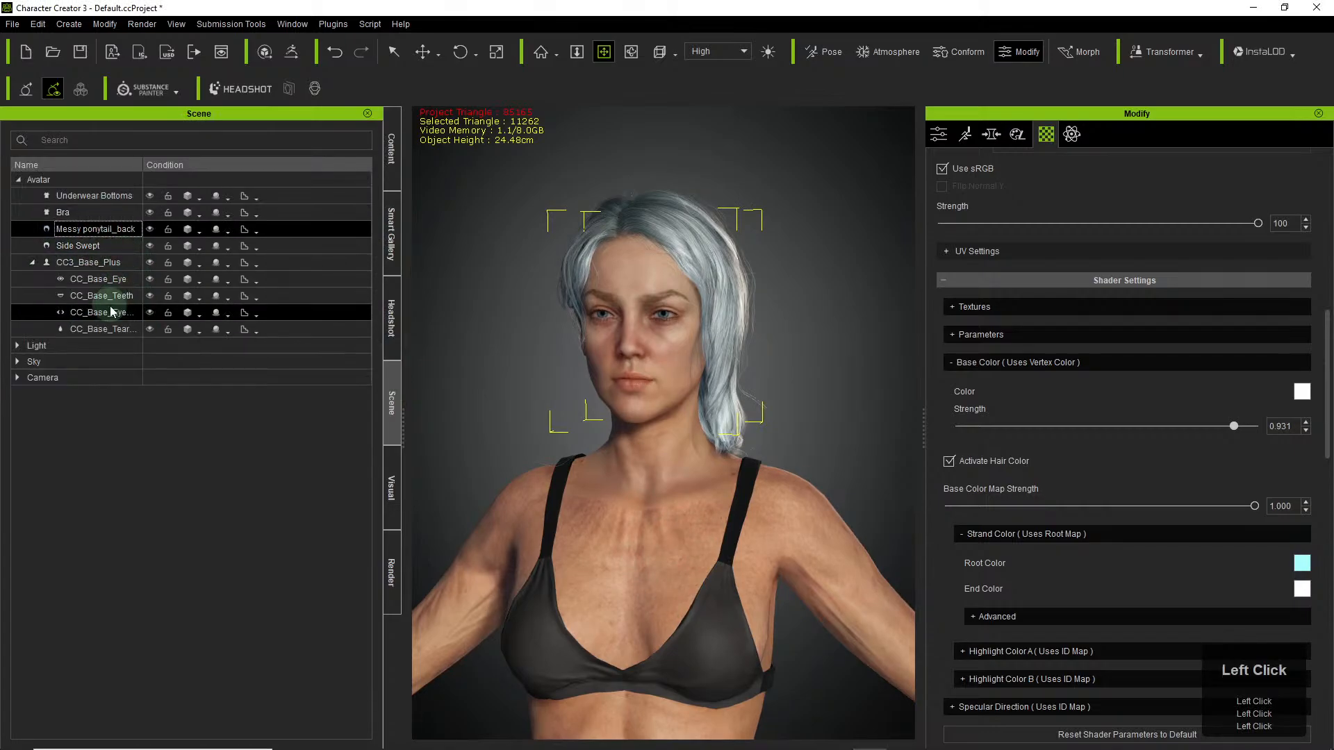
pyautogui.click(97, 265)
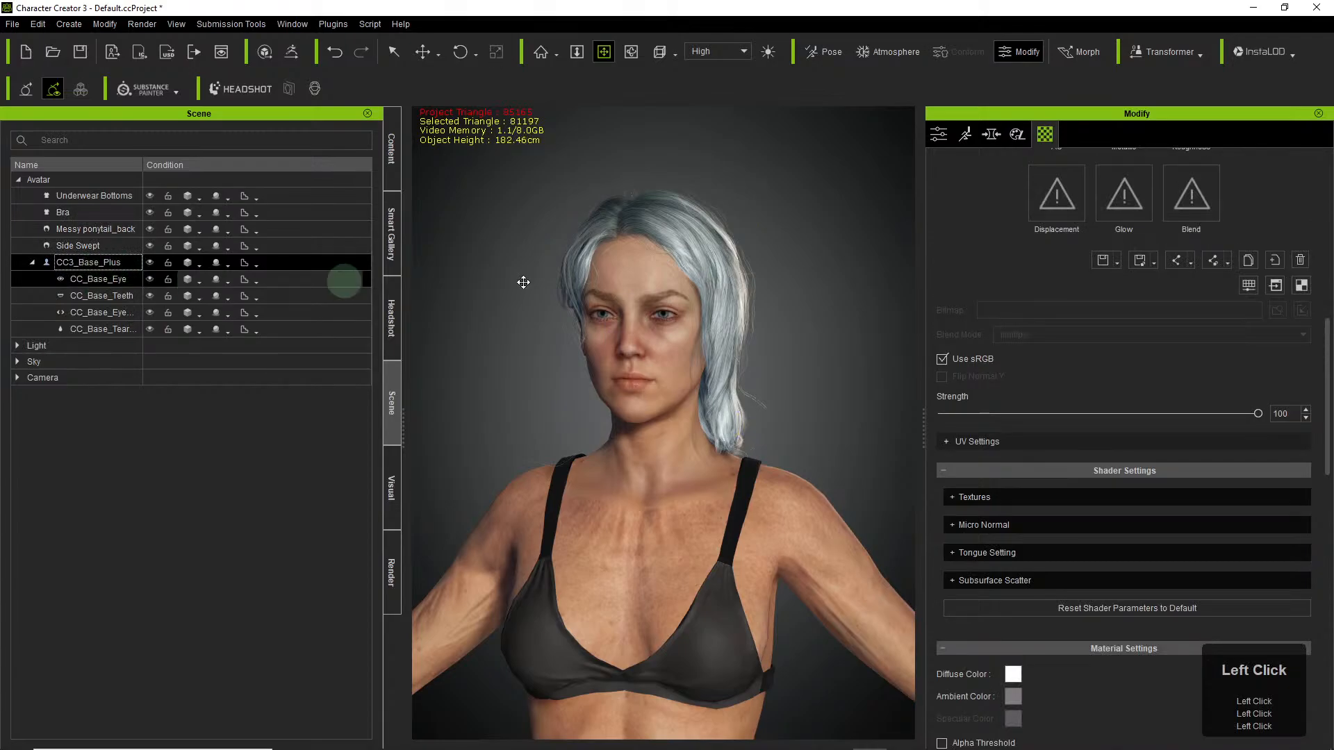
pyautogui.scroll(5, 1244, 250)
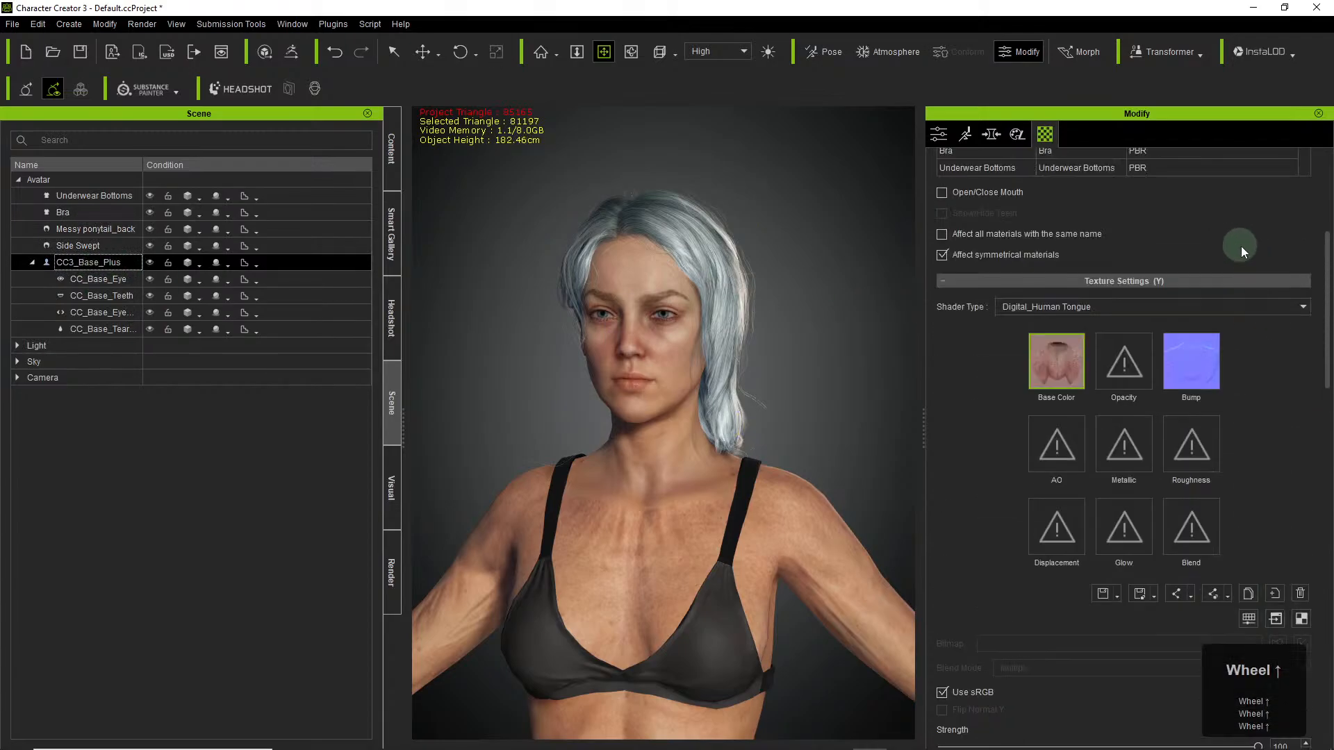
pyautogui.scroll(5, 1230, 250)
pyautogui.scroll(-3, 714, 449)
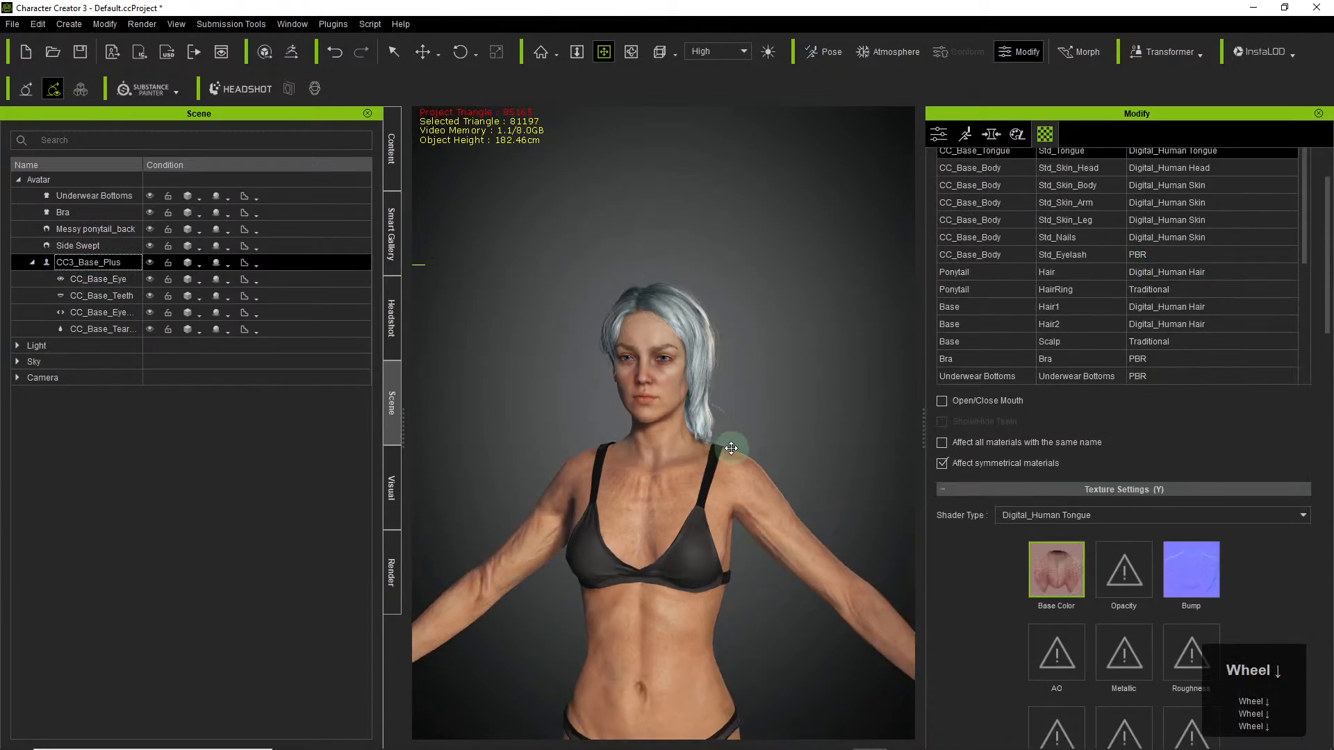
pyautogui.scroll(3, 723, 445)
pyautogui.scroll(5, 773, 526)
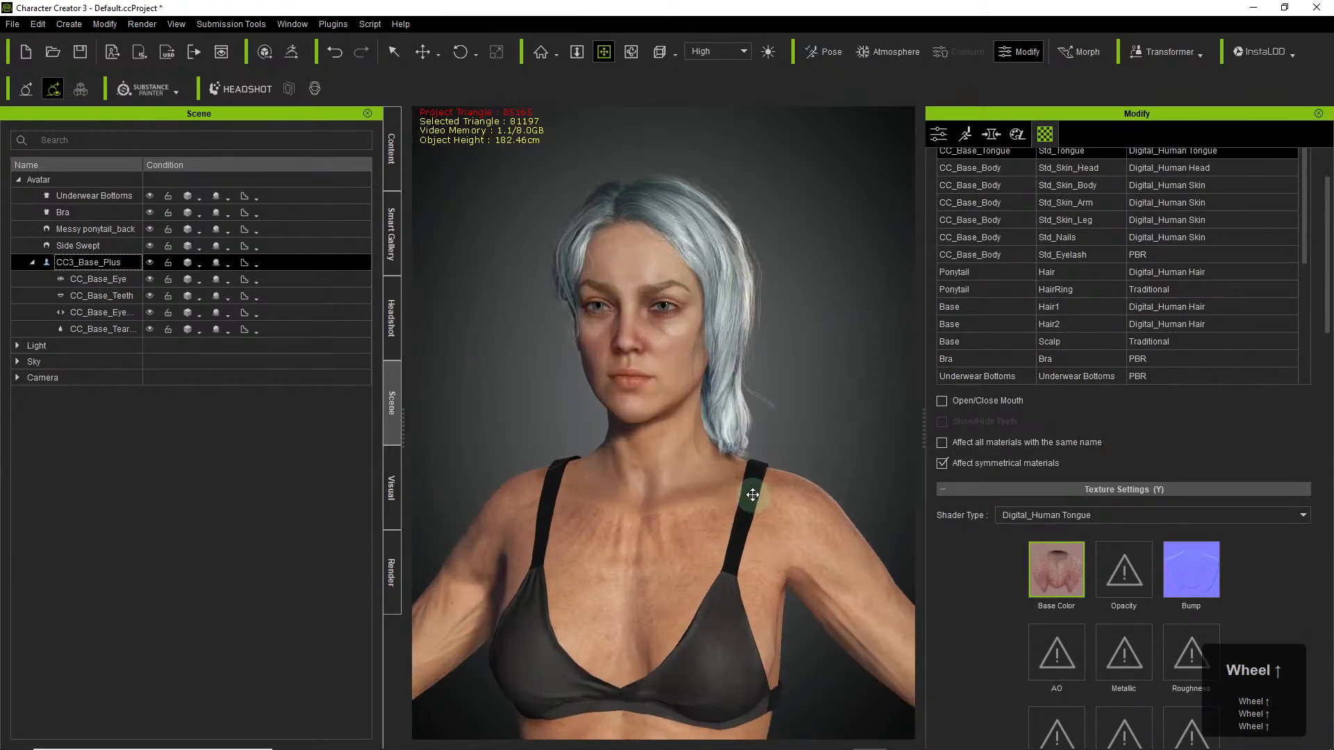
pyautogui.moveTo(673, 548); pyautogui.dragTo(668, 545)
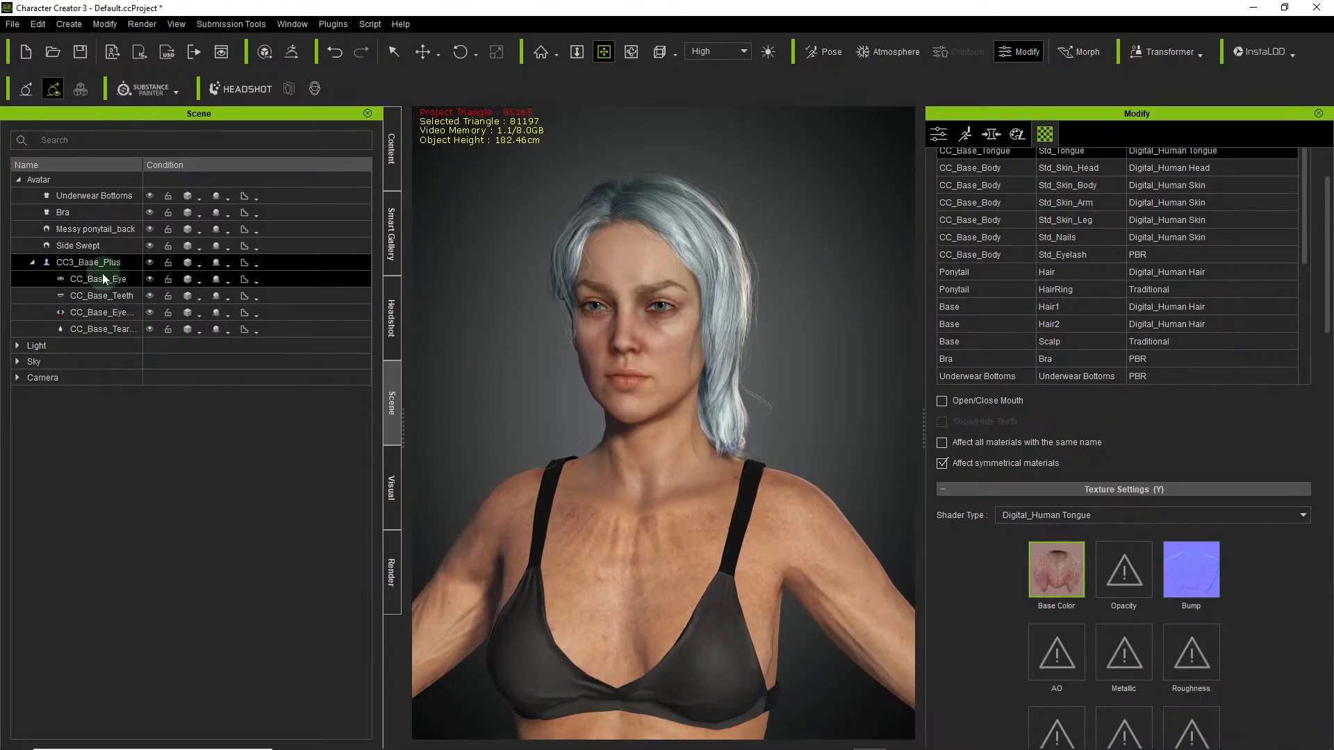
pyautogui.click(105, 292)
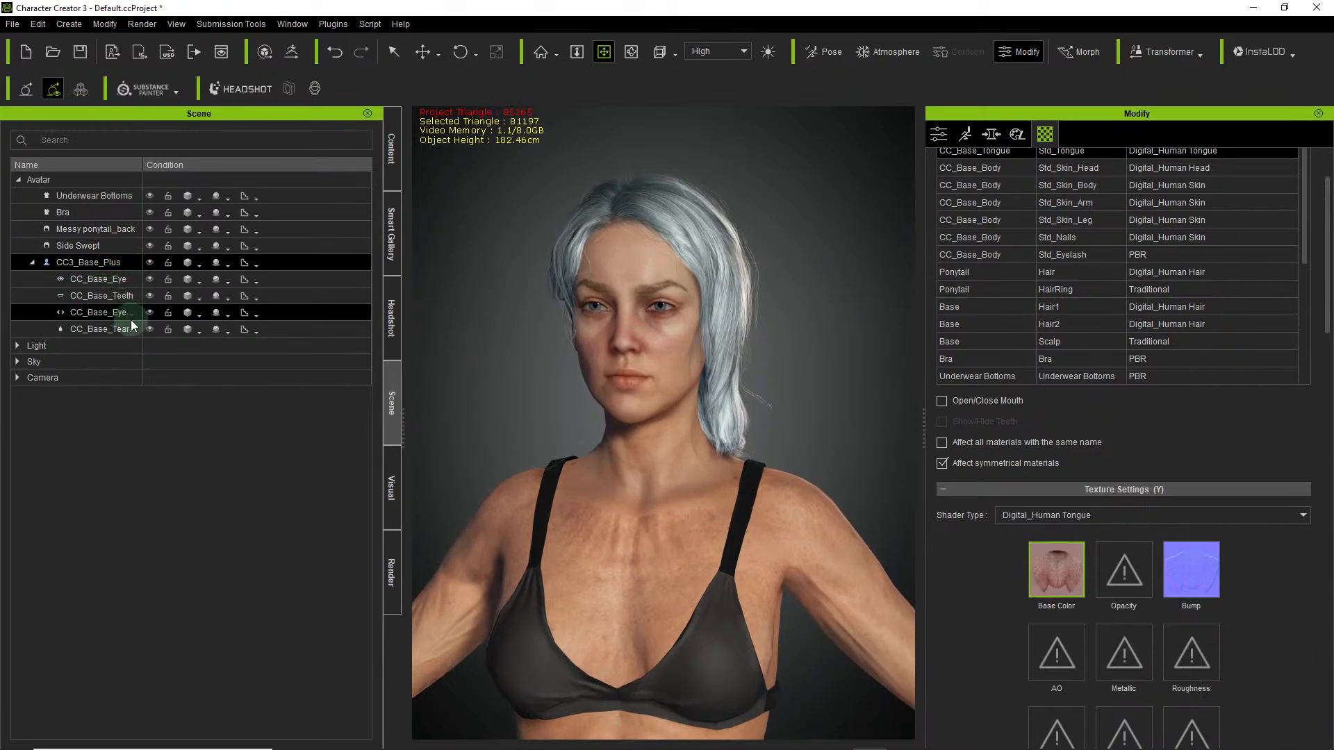
# Apply the CC3+_Katherine body morph preset to CC3_Base_Plus.
pyautogui.click(74, 265)
pyautogui.click(75, 268)
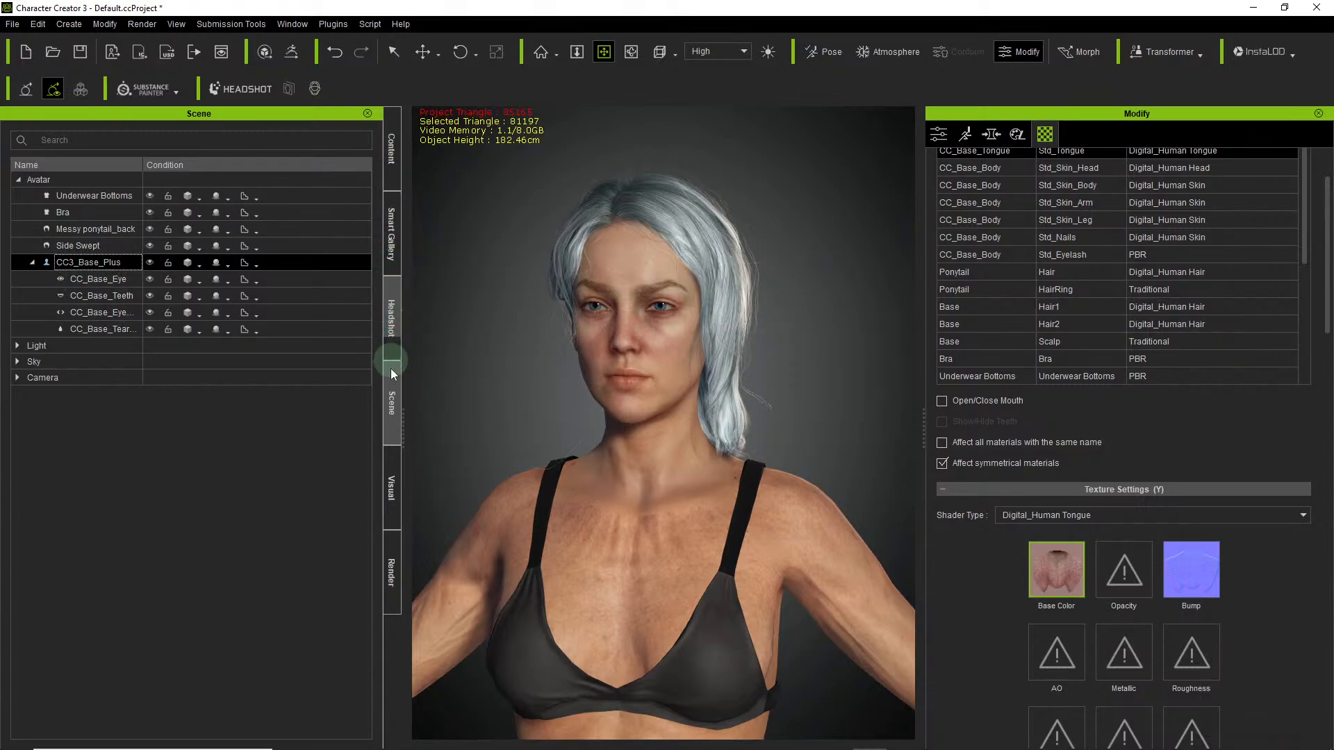
pyautogui.click(391, 258)
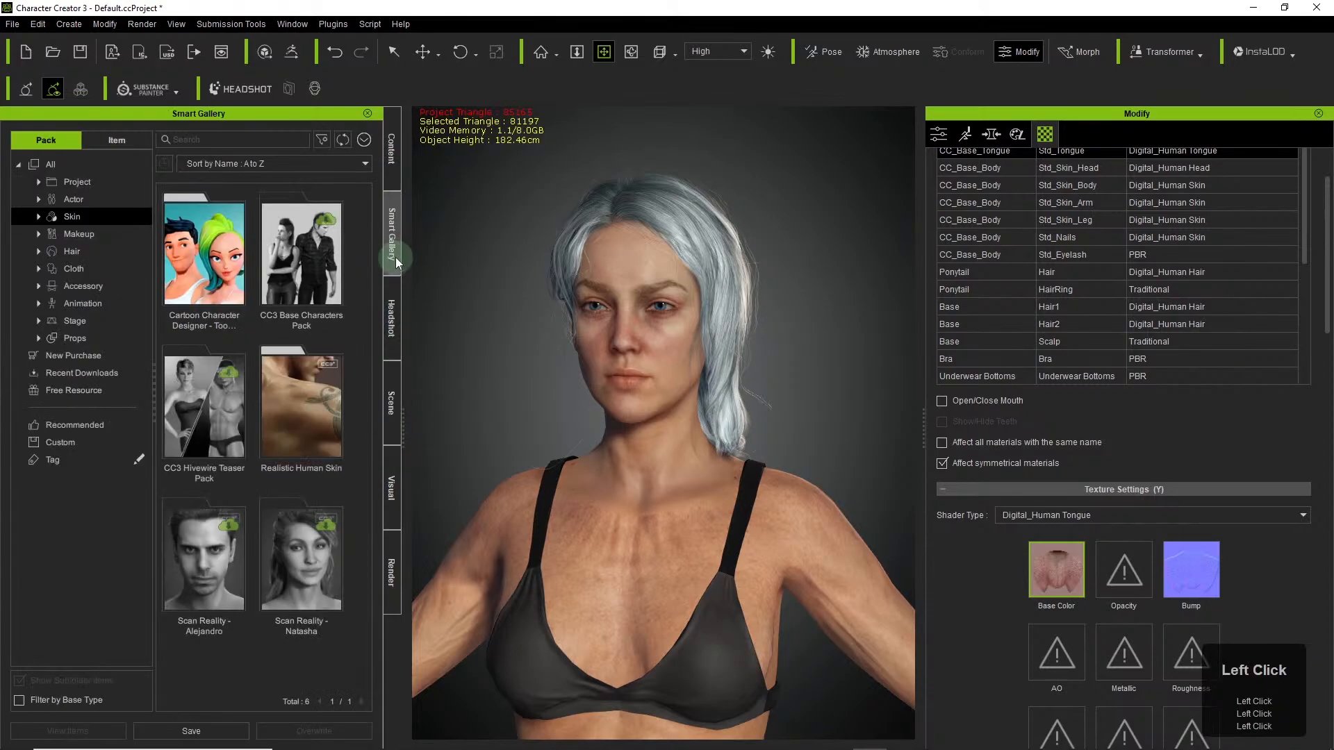
pyautogui.click(391, 149)
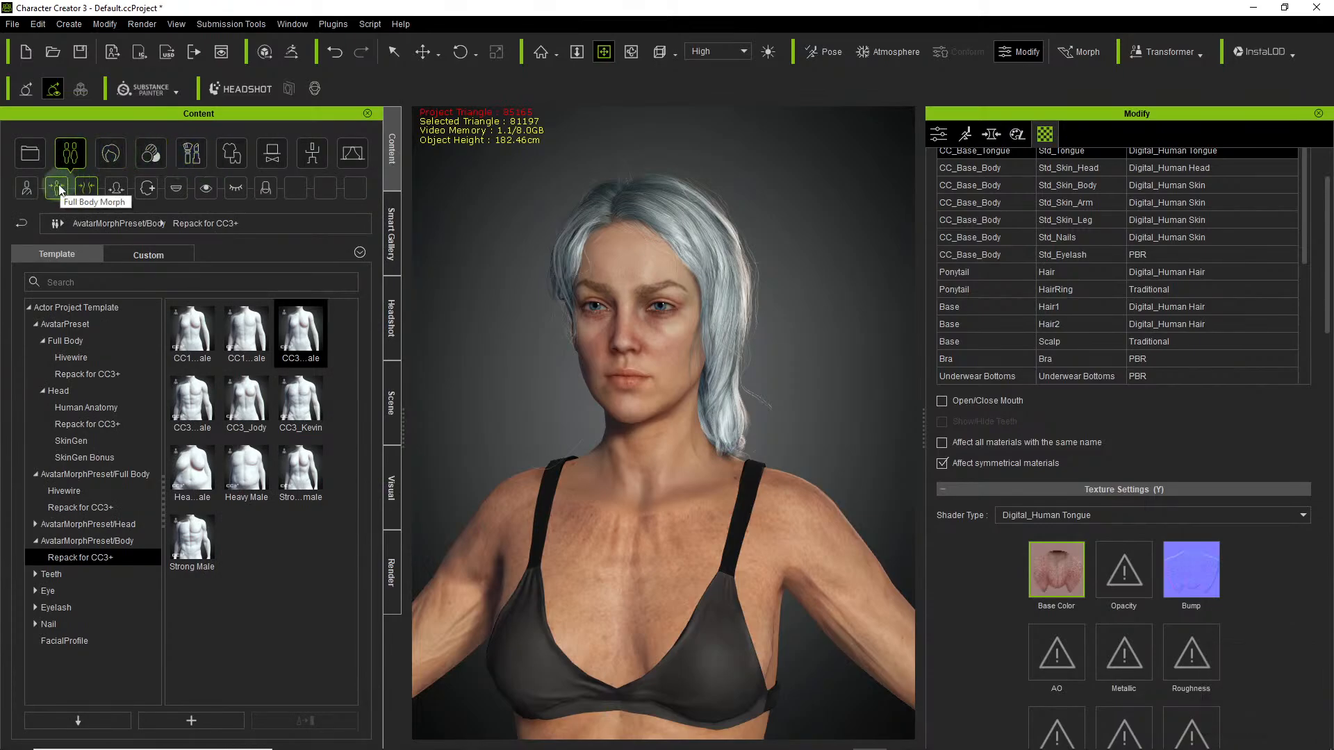
pyautogui.click(83, 198)
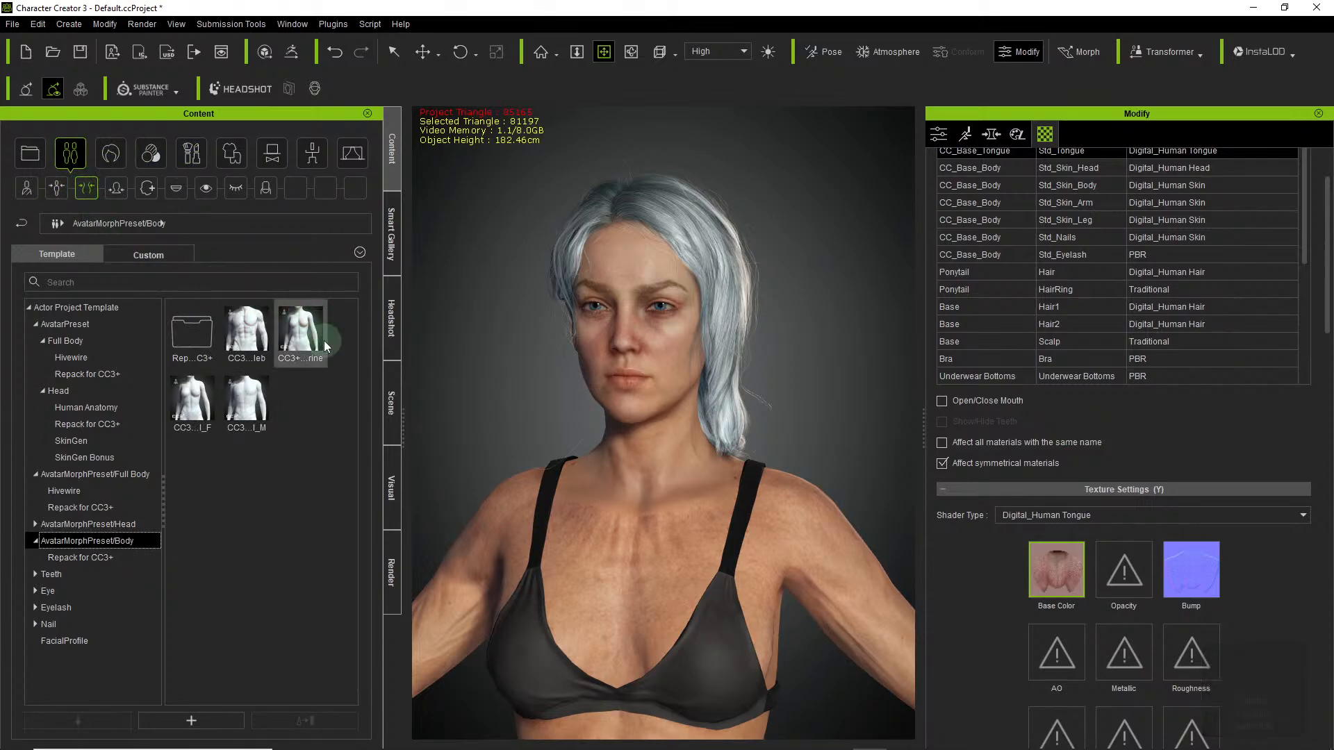
pyautogui.moveTo(325, 346)
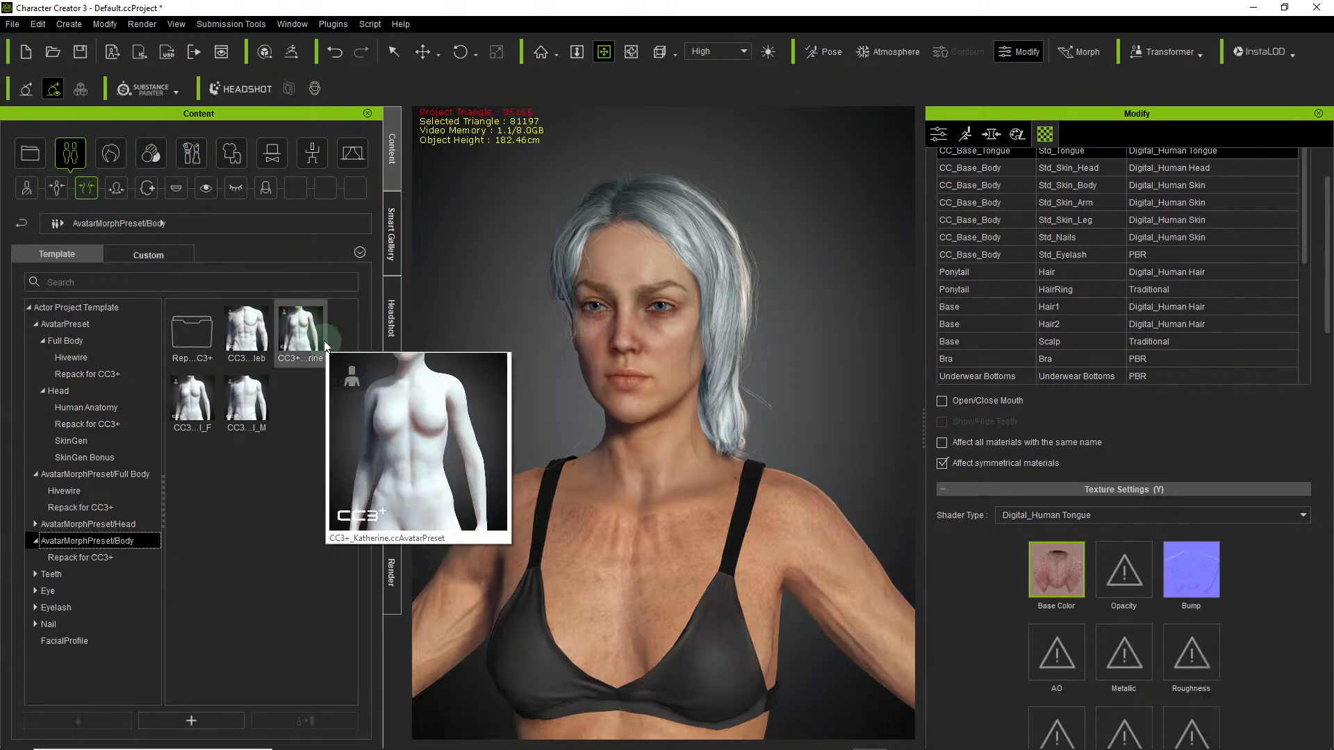
pyautogui.doubleClick(304, 339)
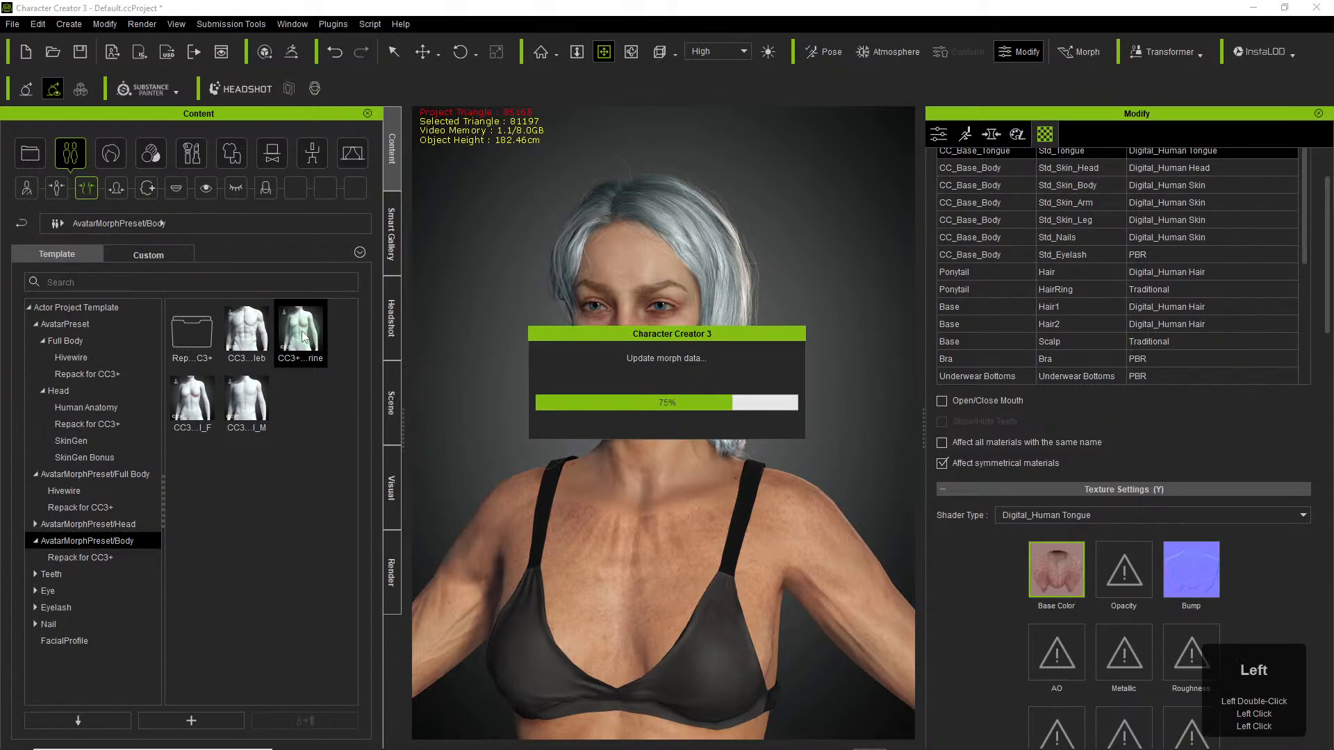
pyautogui.click(303, 339)
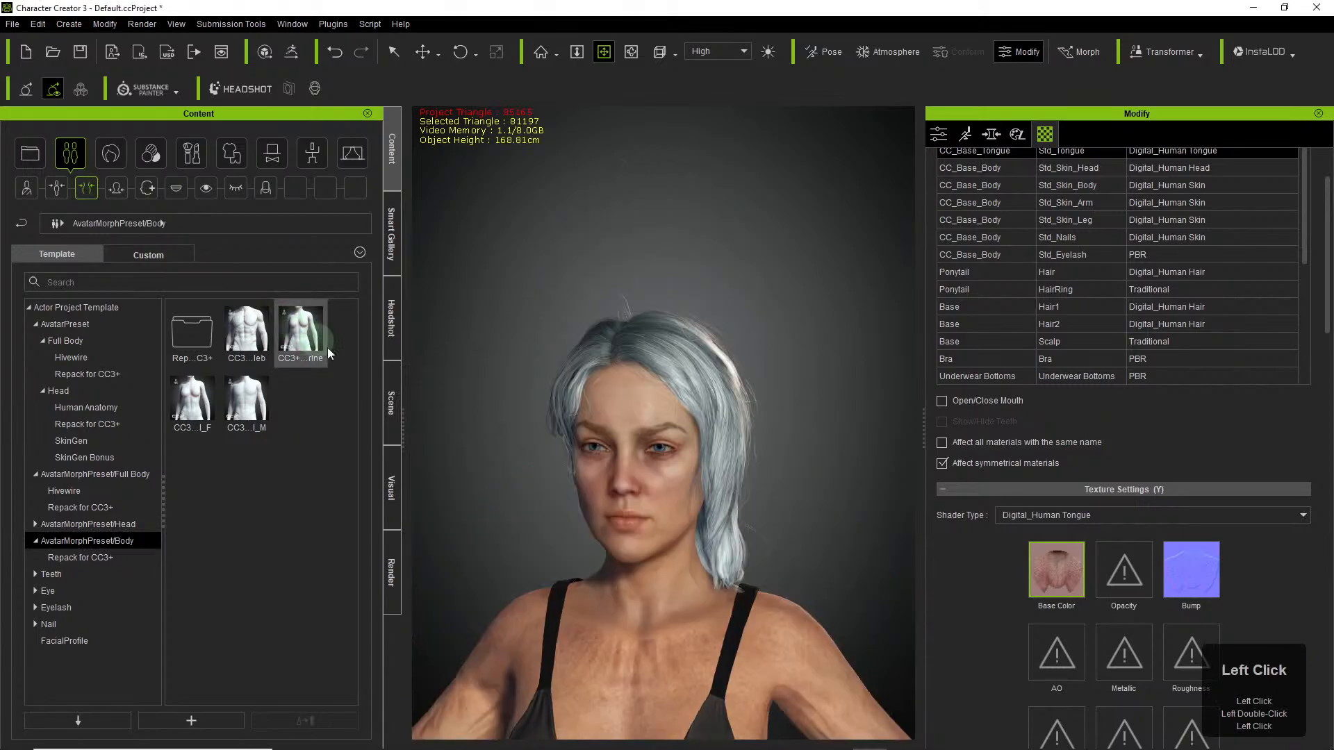
pyautogui.scroll(-3, 643, 500)
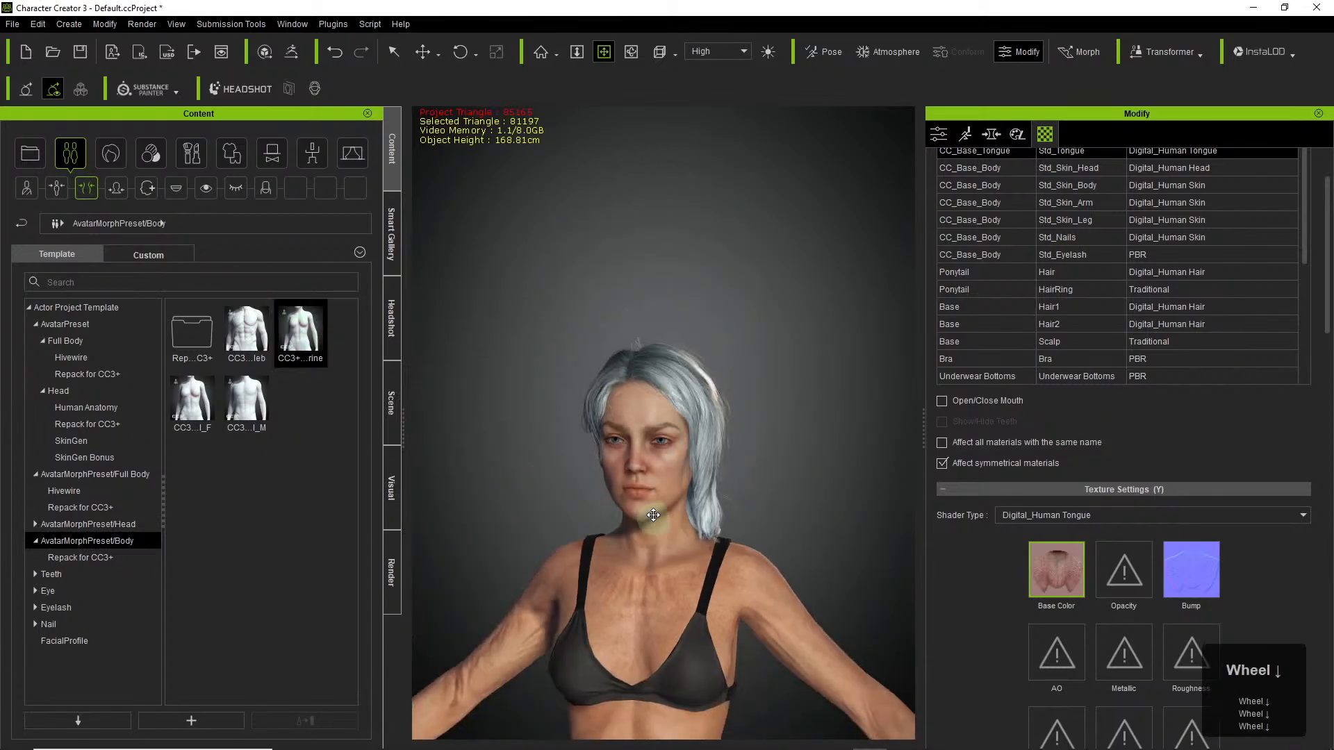
# Inspect the textures of the Std_Skin_Head and Std_Skin_Arm materials and review the rest of the material list.
pyautogui.click(1011, 167)
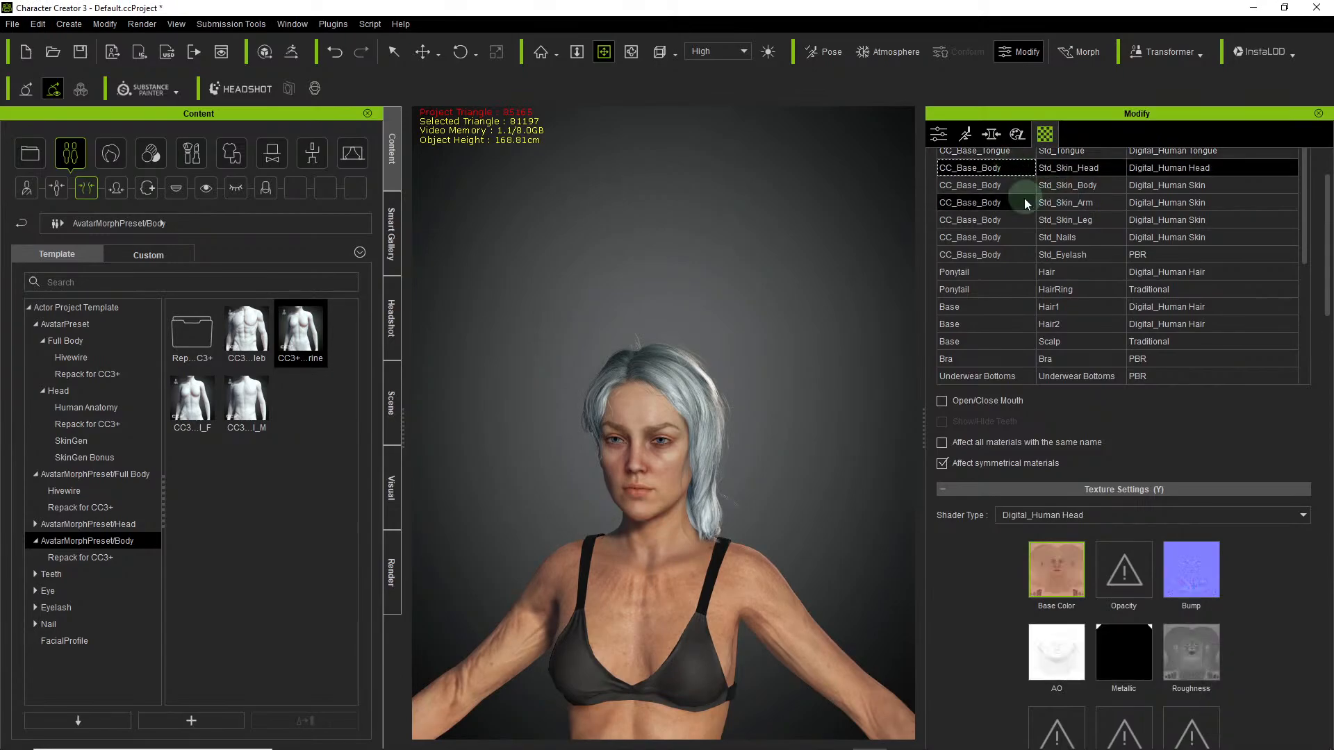
pyautogui.click(1004, 203)
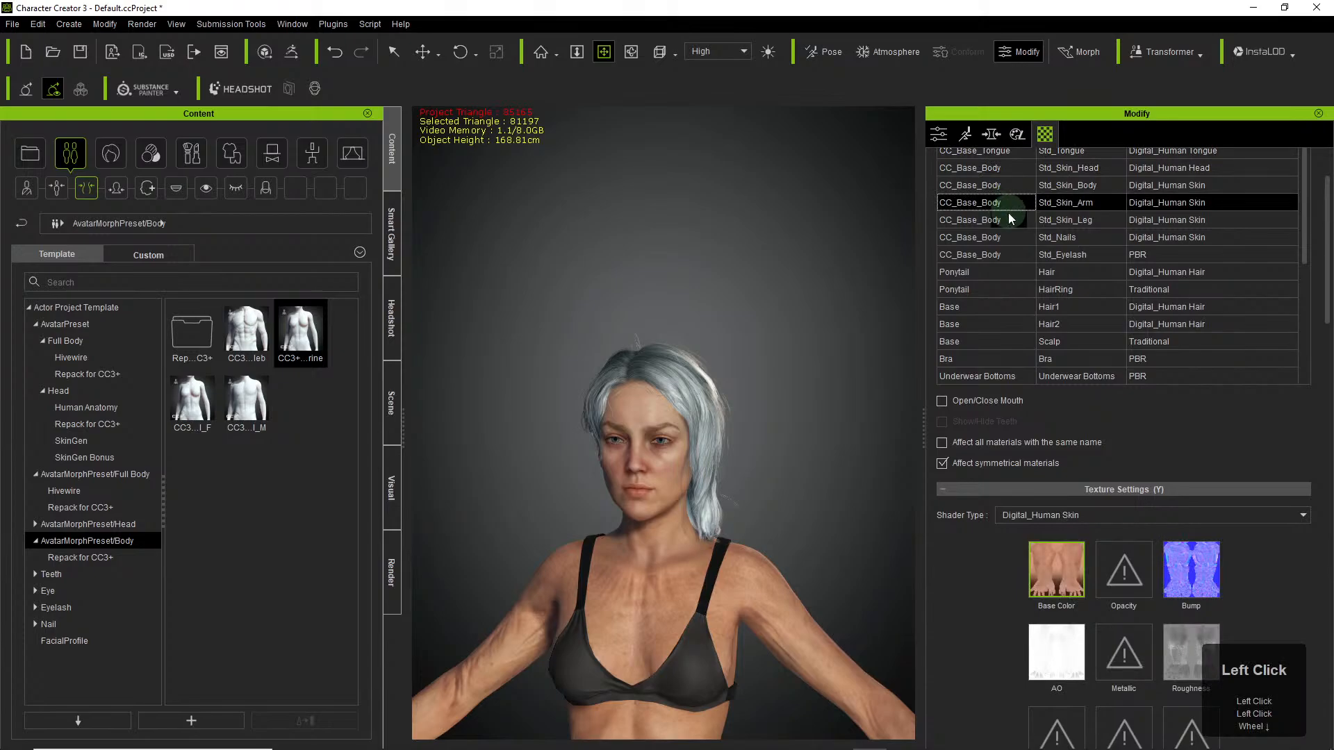
pyautogui.scroll(-2, 1007, 231)
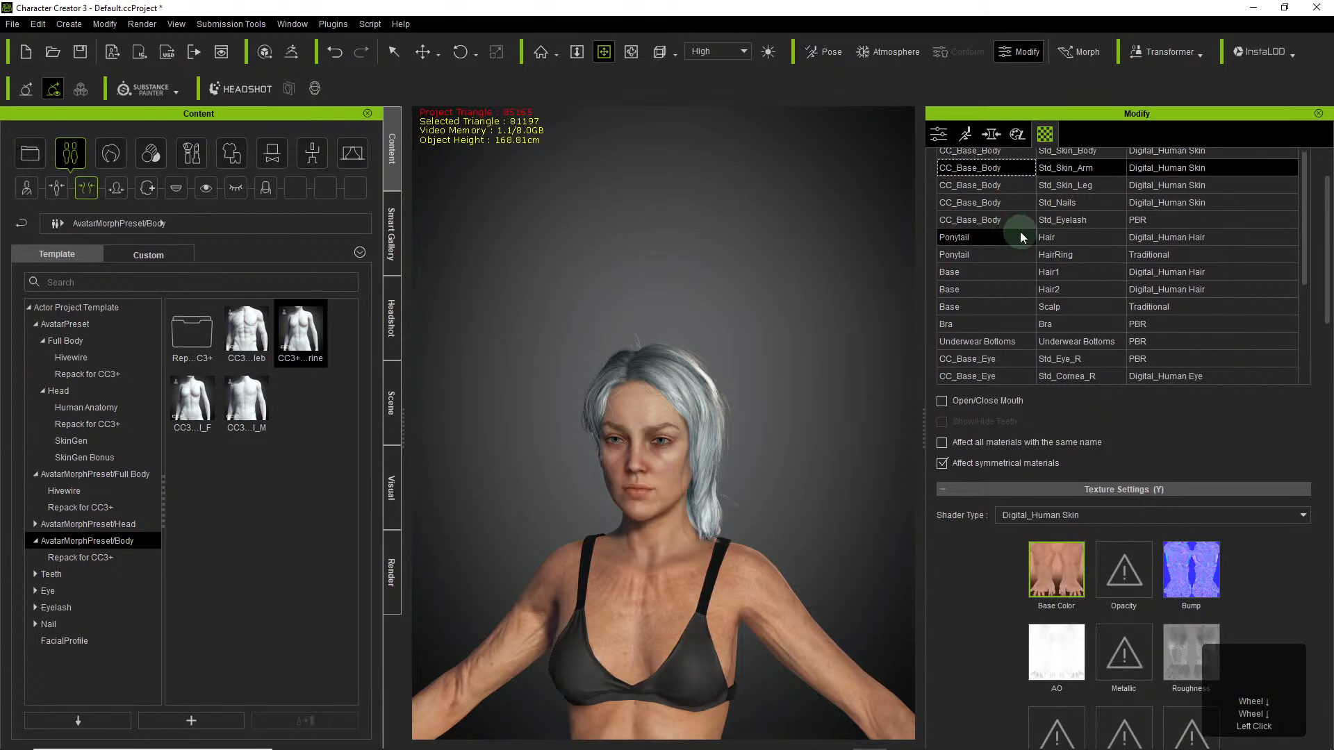
pyautogui.scroll(-2, 1020, 237)
pyautogui.scroll(-3, 1022, 243)
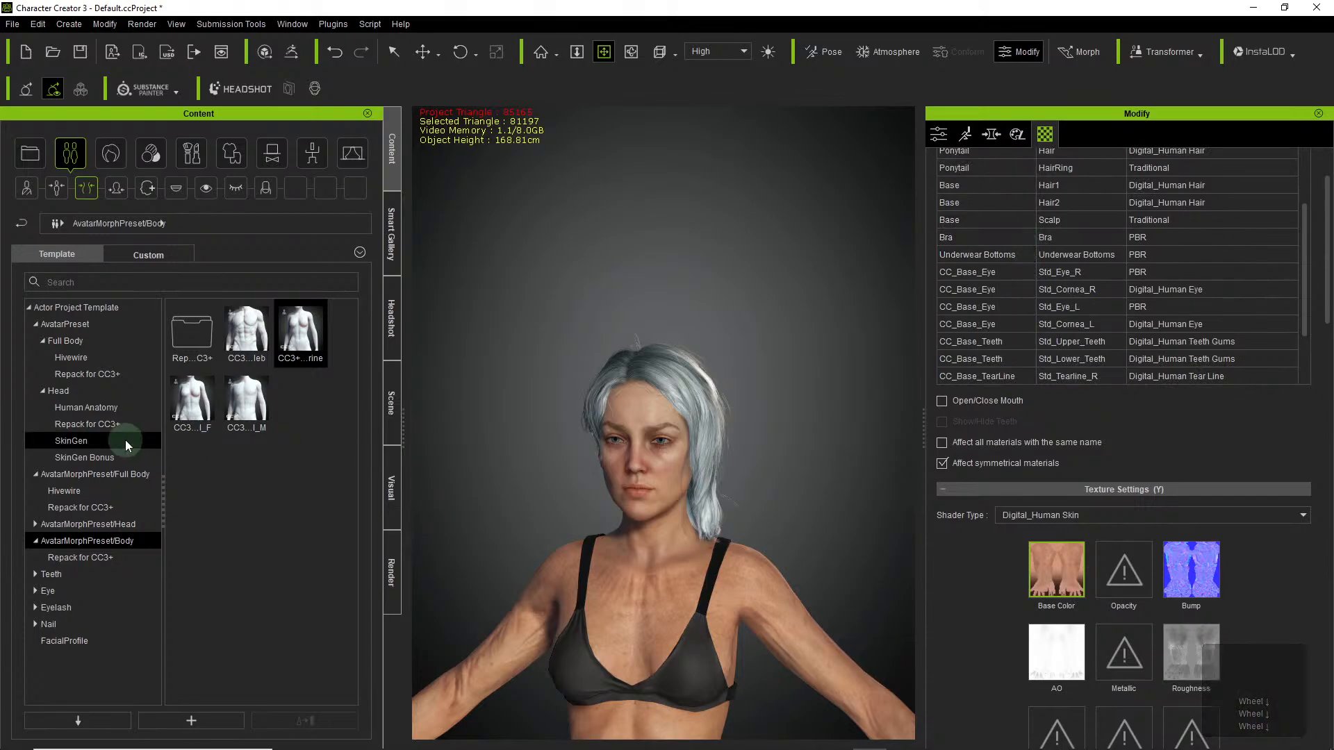
# Apply the CC3+_Neutral_F full-body avatar preset to the character.
pyautogui.click(81, 326)
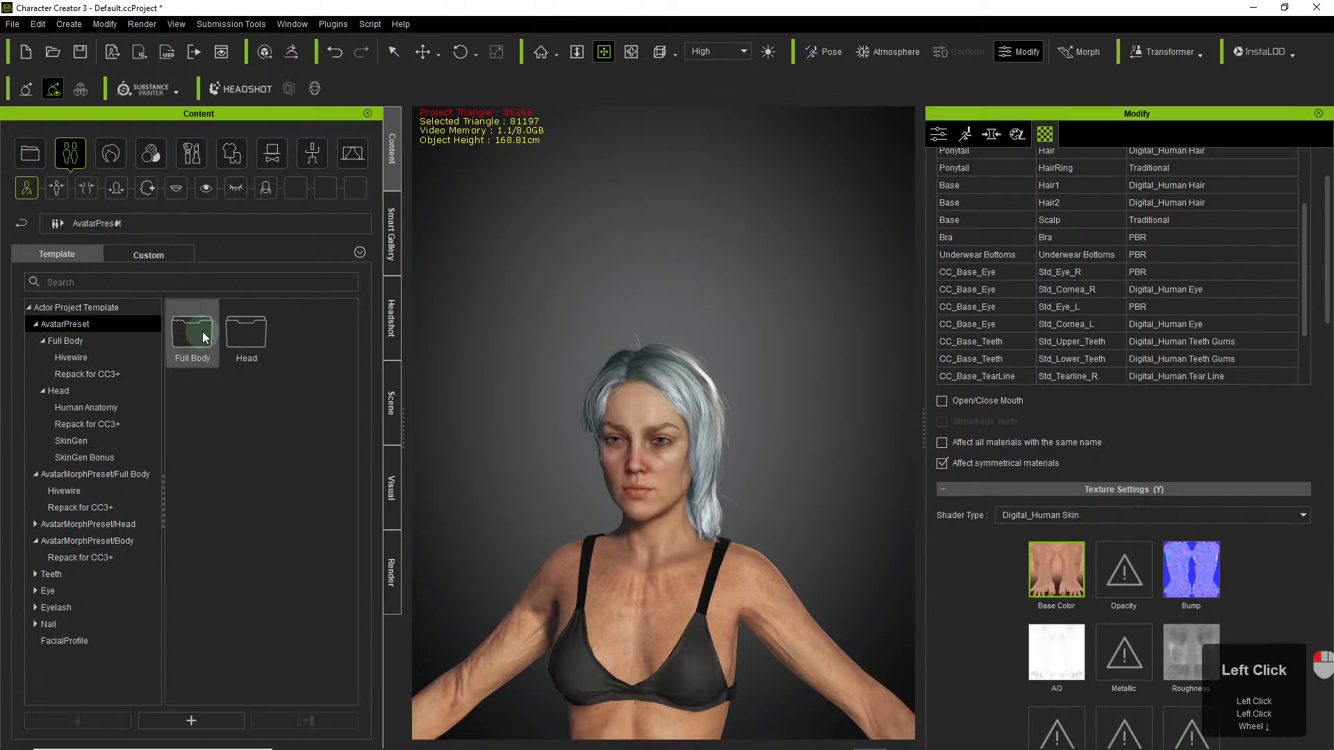
pyautogui.doubleClick(192, 332)
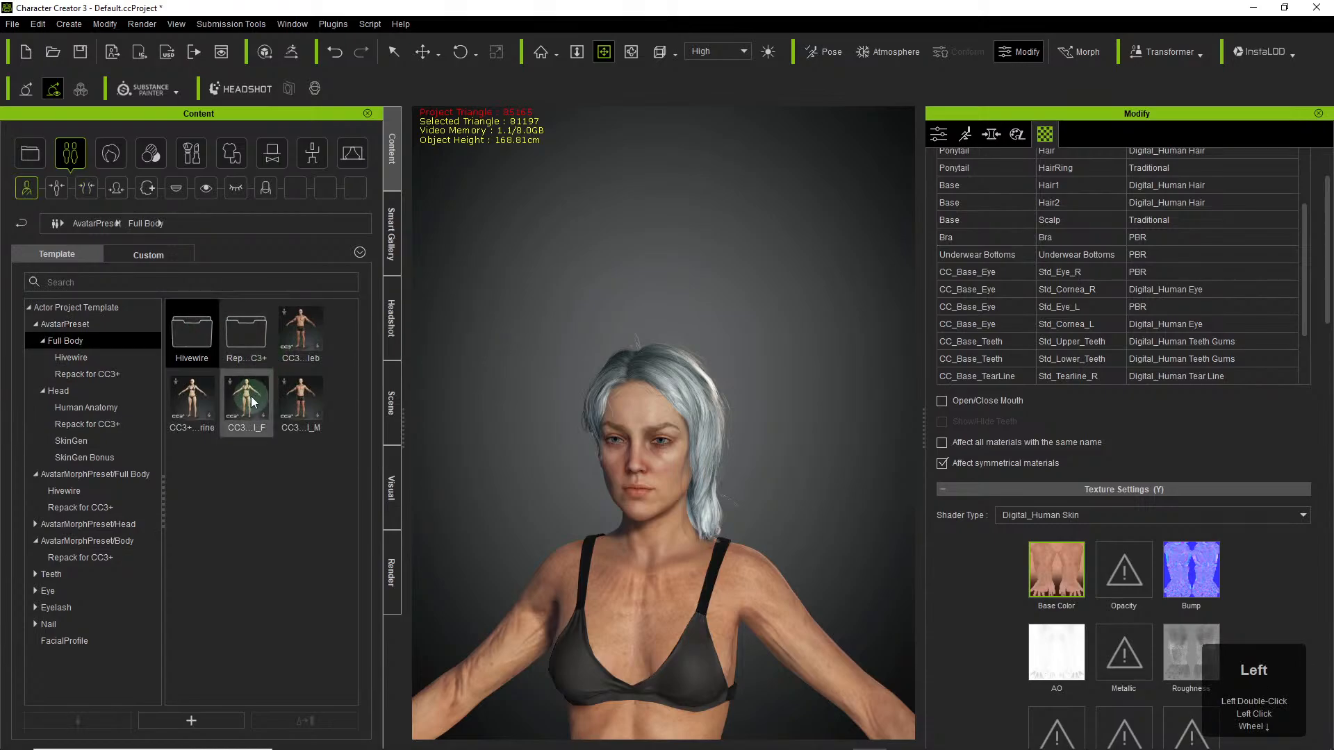
pyautogui.moveTo(253, 403)
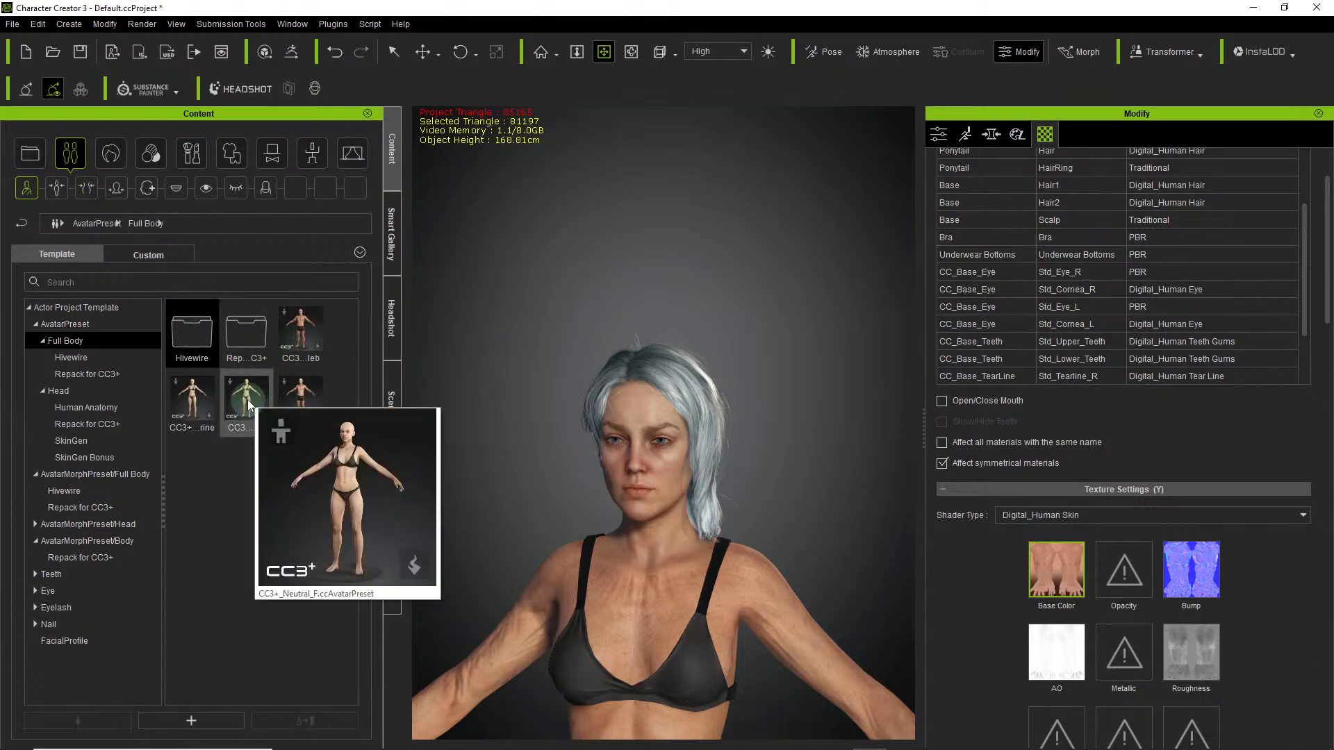
pyautogui.doubleClick(248, 403)
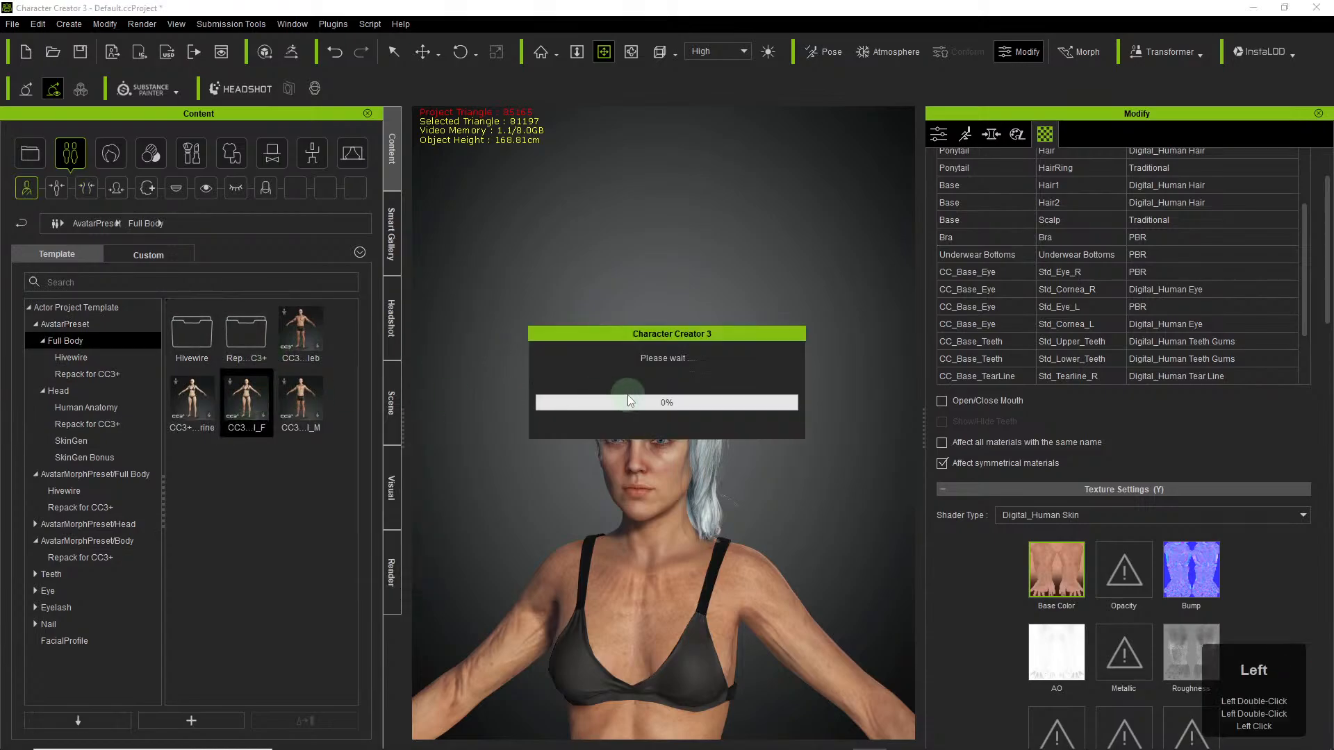
pyautogui.click(556, 389)
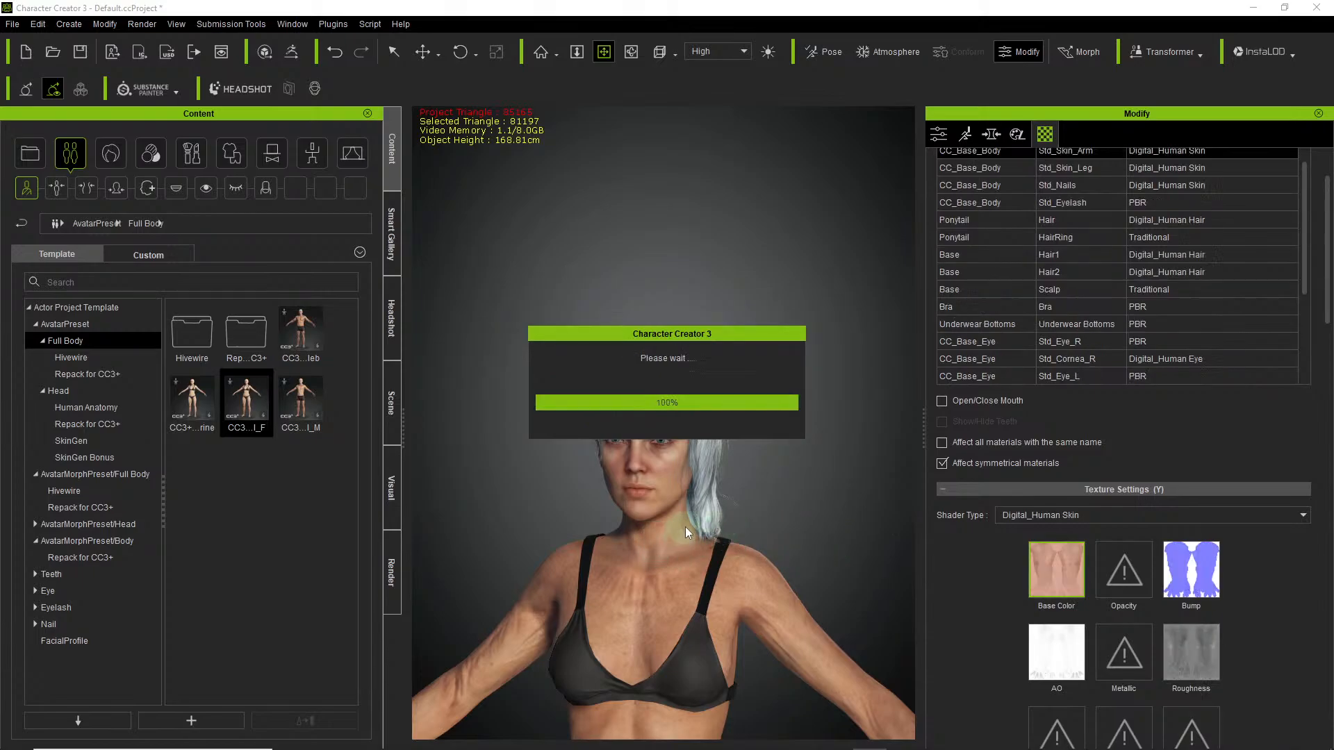
# Examine the character's head and ponytail in side profile, up close and from farther away.
pyautogui.moveTo(679, 522); pyautogui.dragTo(688, 465)
pyautogui.moveTo(683, 421); pyautogui.dragTo(1152, 416, button='right')
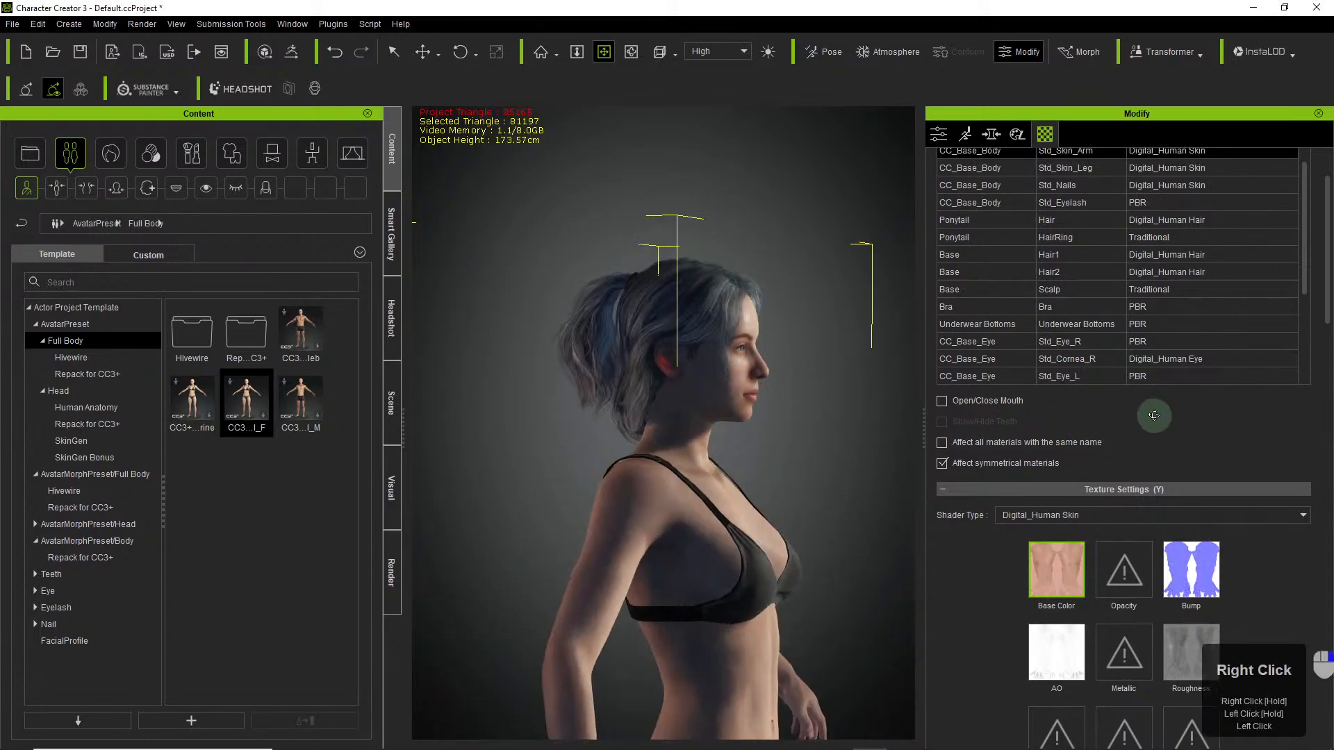
pyautogui.scroll(5, 747, 354)
pyautogui.scroll(-5, 779, 326)
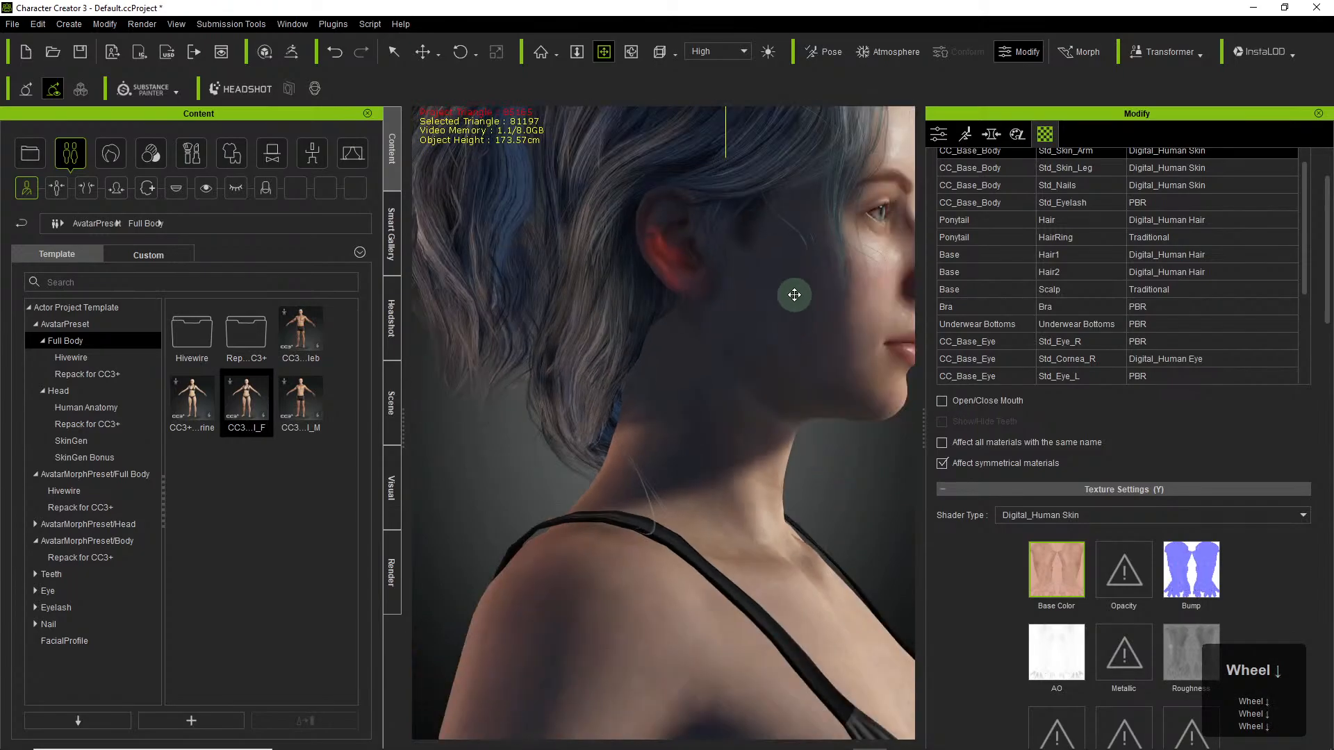
pyautogui.moveTo(792, 292); pyautogui.dragTo(708, 446)
pyautogui.scroll(-3, 711, 443)
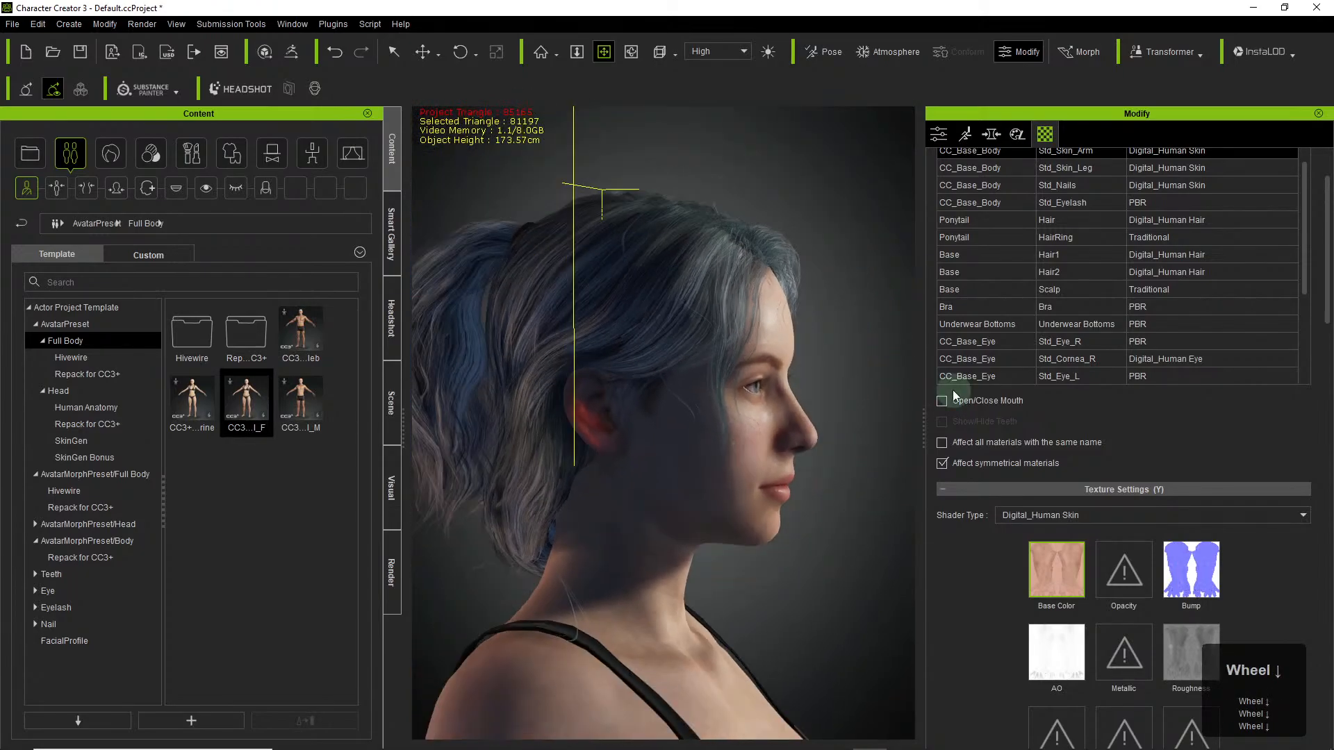
pyautogui.moveTo(1309, 214); pyautogui.dragTo(1308, 196)
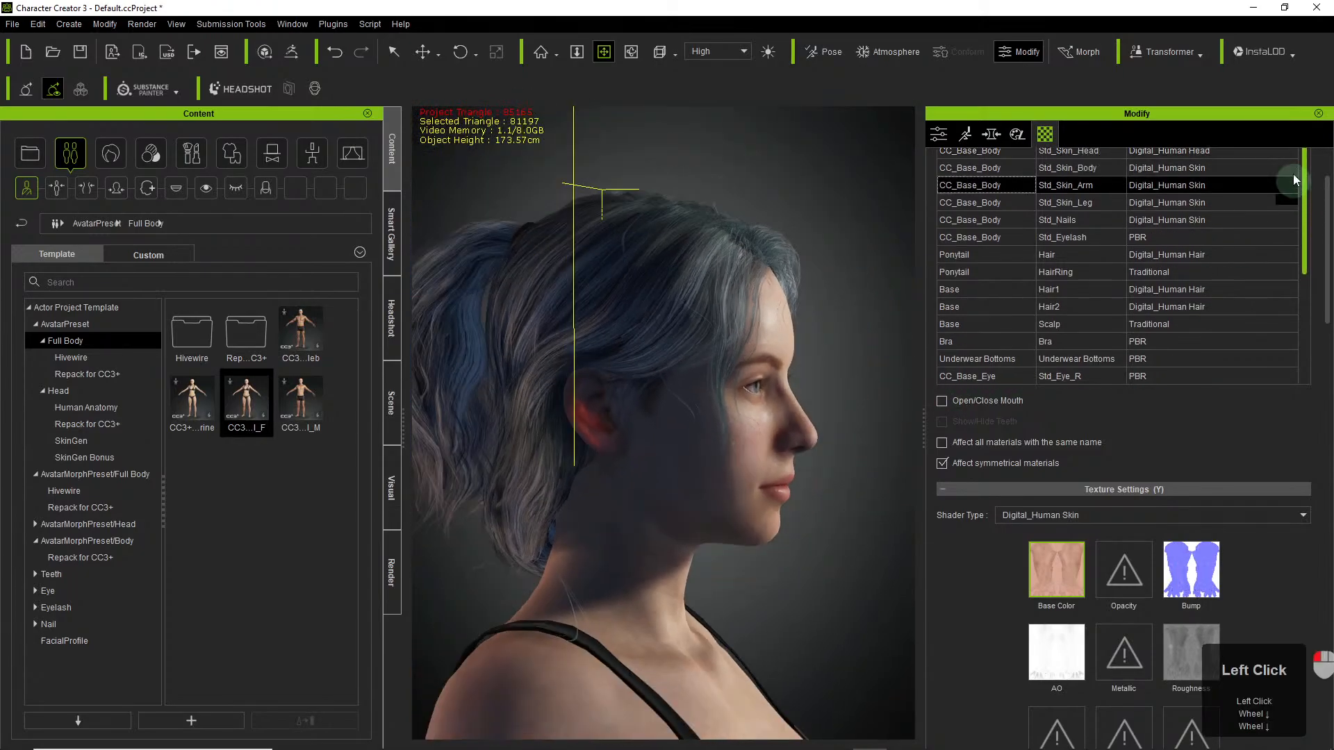
# Set the Upturned Eyes morph to 45 and the Eyes Outer Width morph to -100.
pyautogui.click(991, 134)
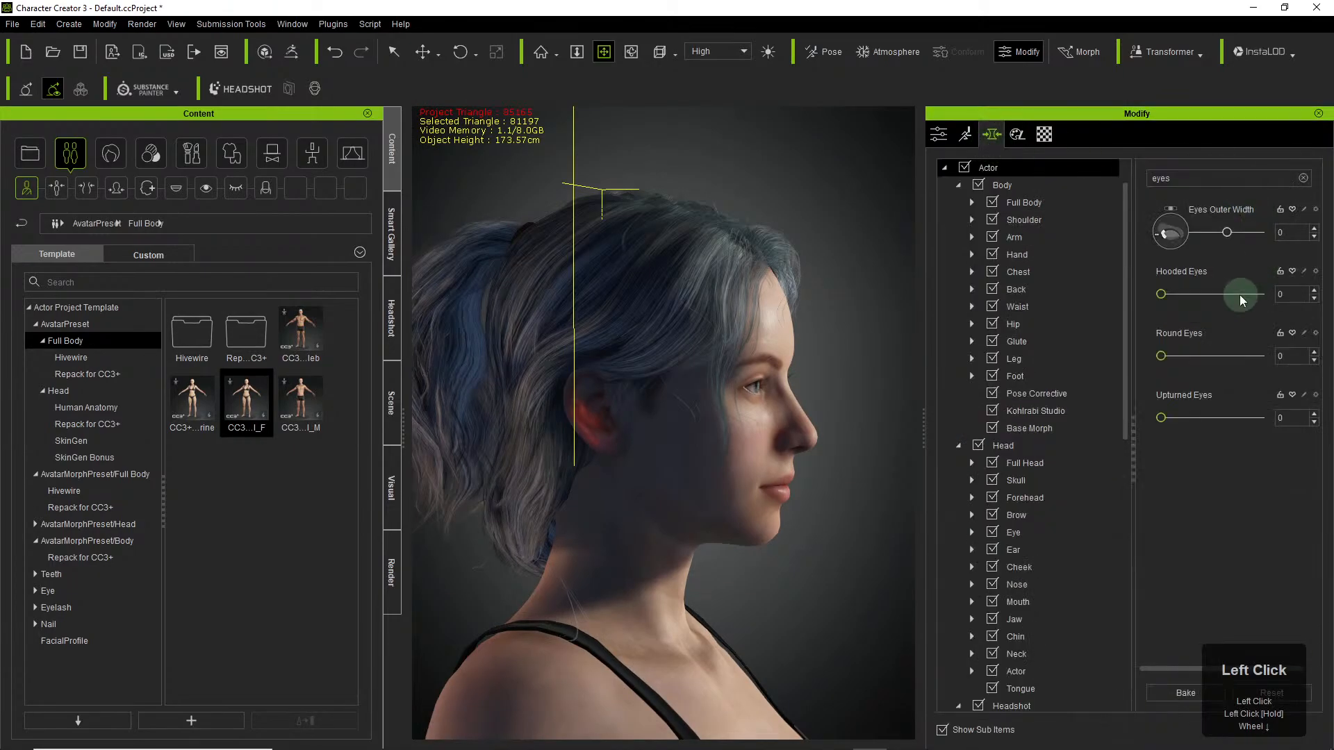
pyautogui.scroll(3, 1228, 450)
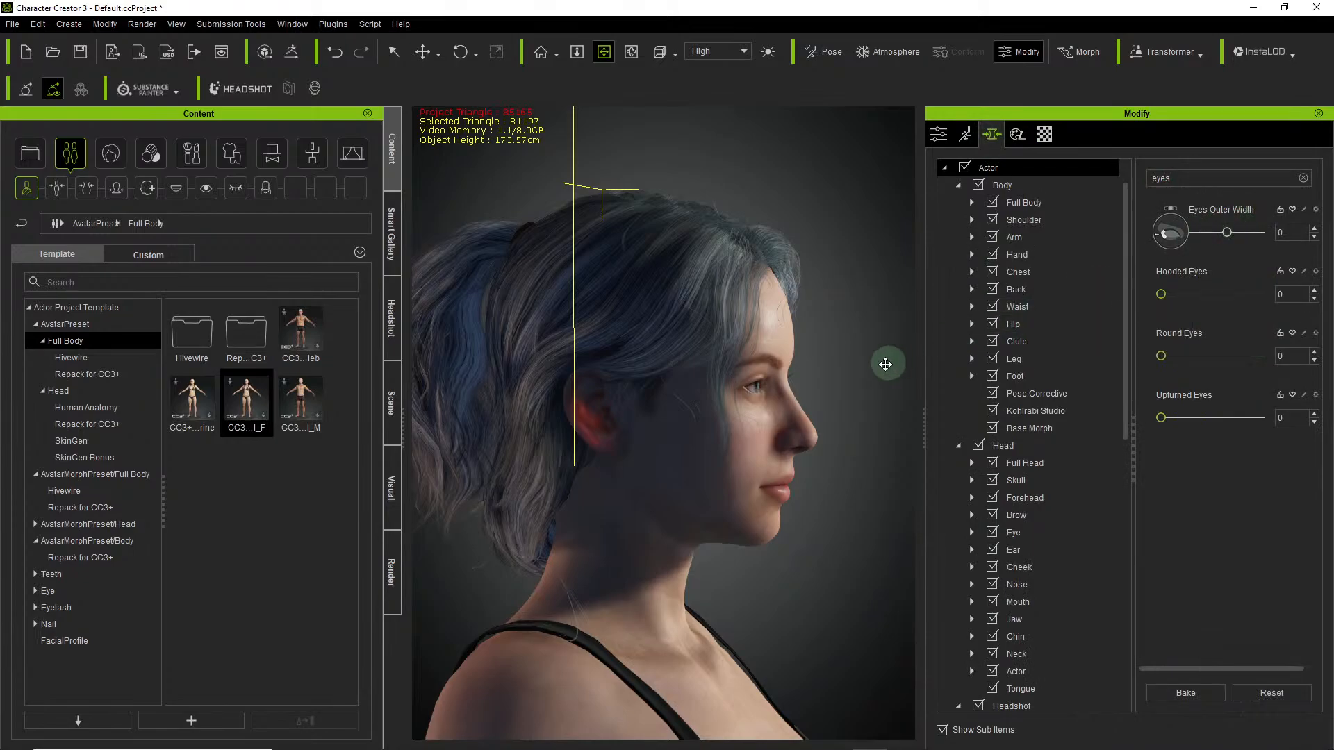
pyautogui.moveTo(885, 360); pyautogui.dragTo(419, 448, button='right')
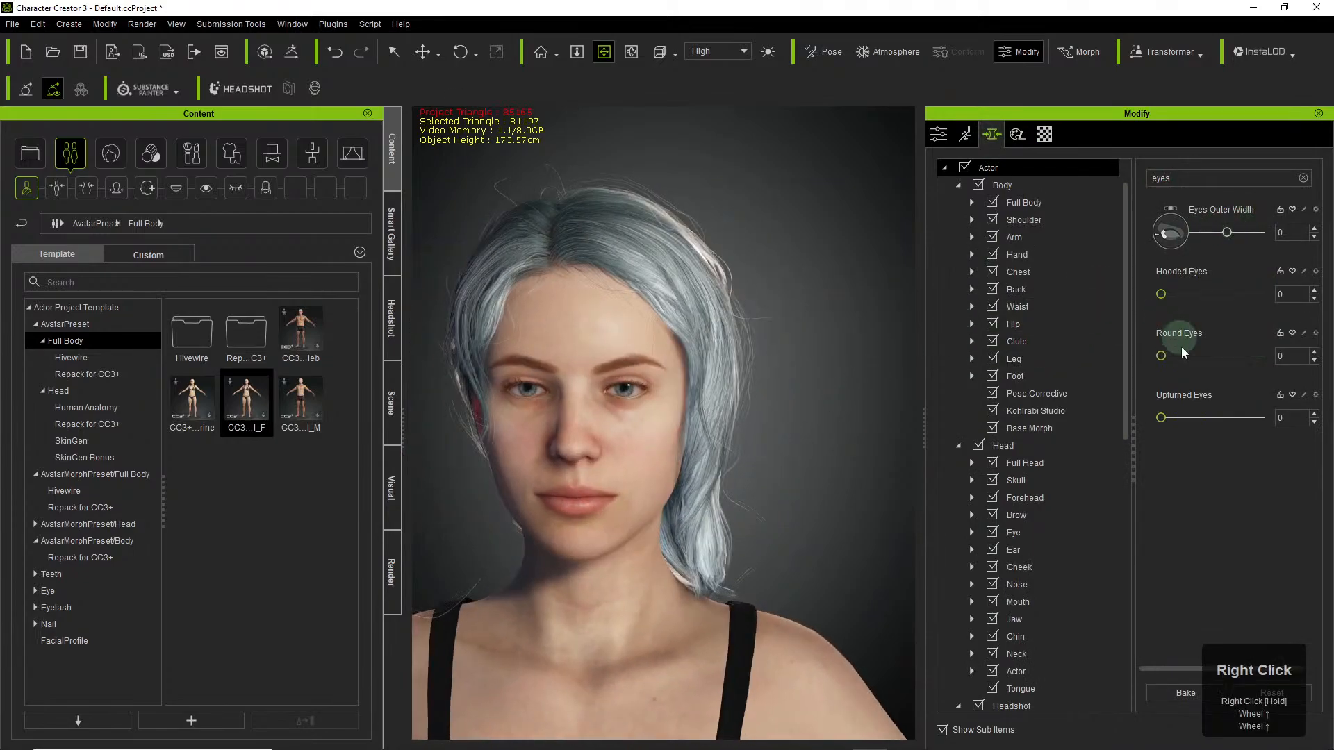
pyautogui.moveTo(1166, 420); pyautogui.dragTo(1203, 438)
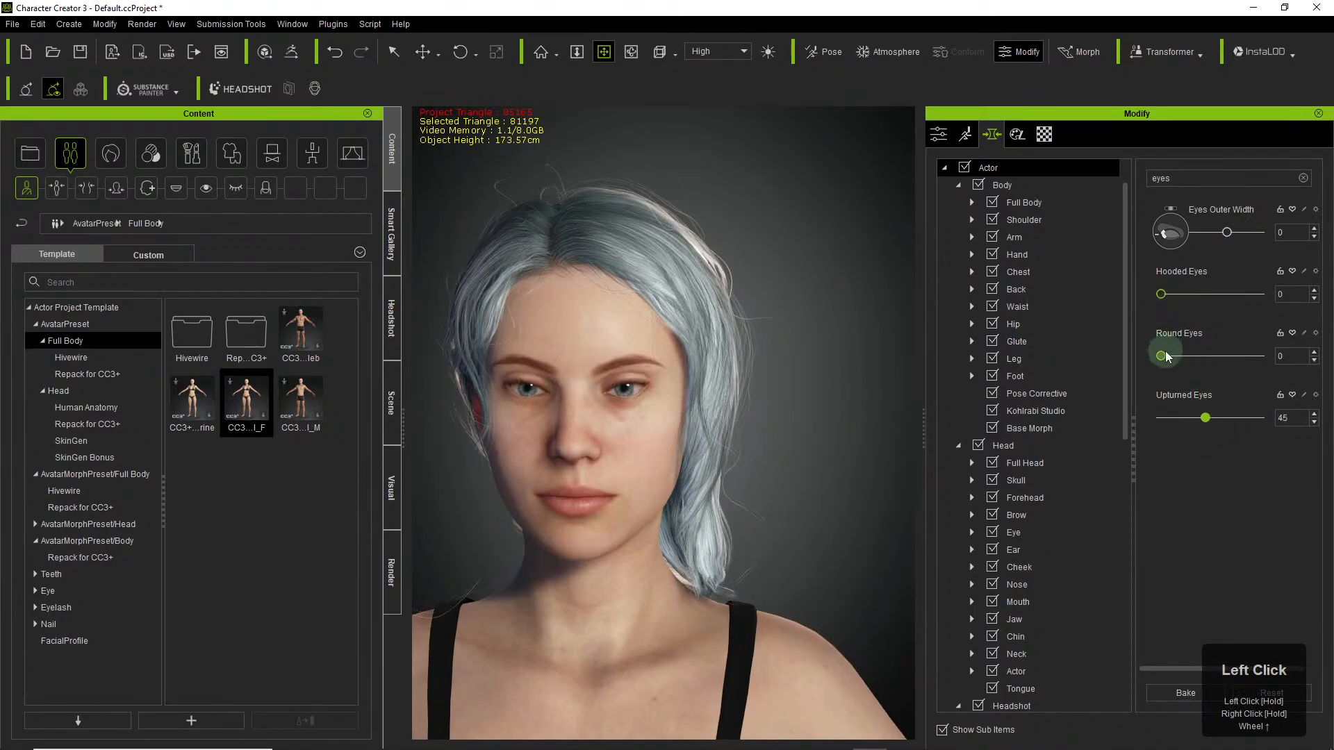
pyautogui.click(1243, 235)
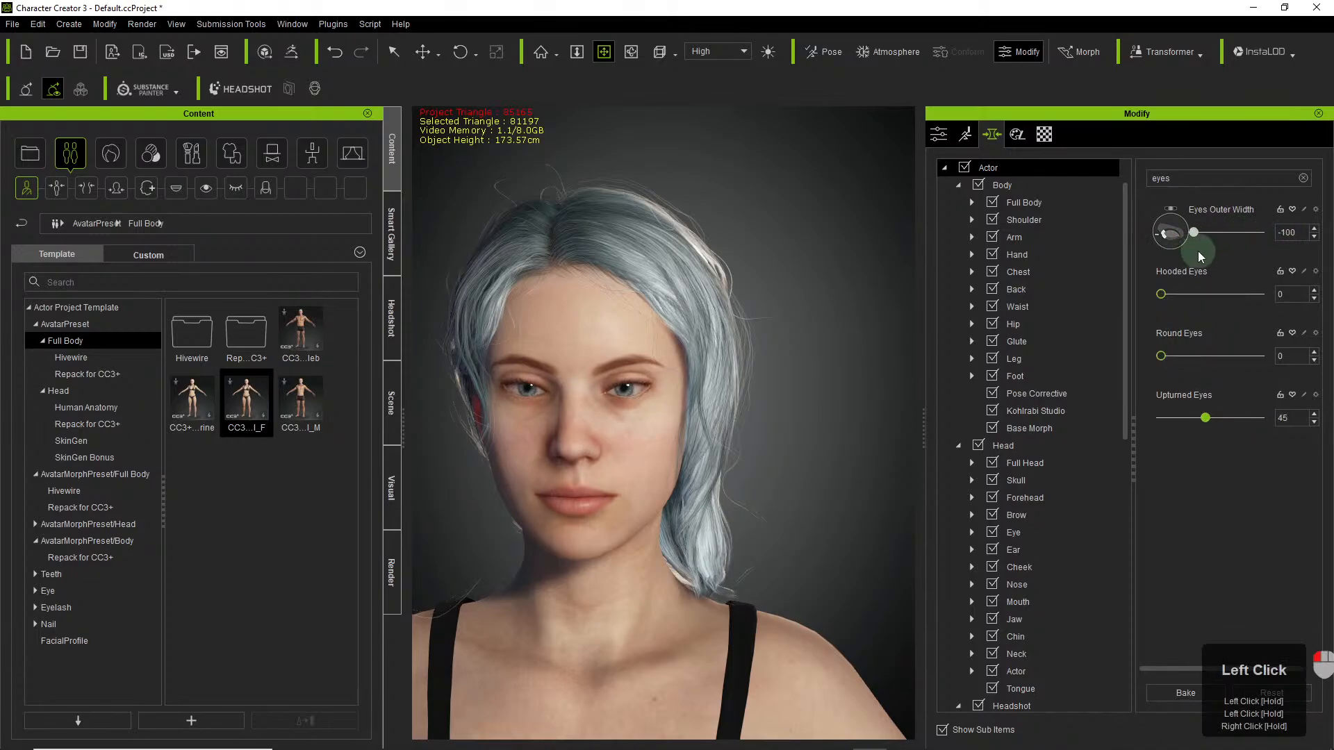
# Enlarge the character's eyes by reshaping the eye area directly on the face with the Morph tool.
pyautogui.click(1076, 55)
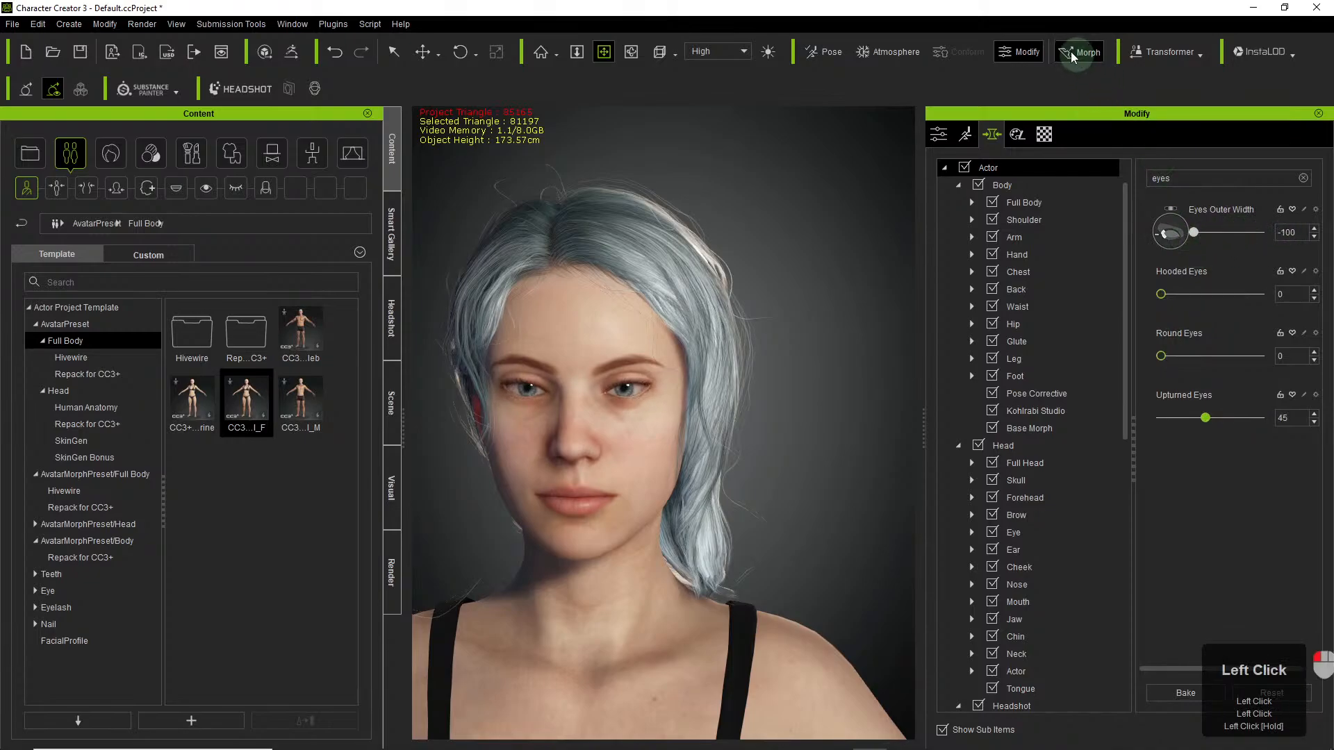
pyautogui.moveTo(622, 389)
pyautogui.mouseDown()
pyautogui.moveTo(673, 384)
pyautogui.moveTo(685, 343)
pyautogui.moveTo(663, 440)
pyautogui.mouseUp()
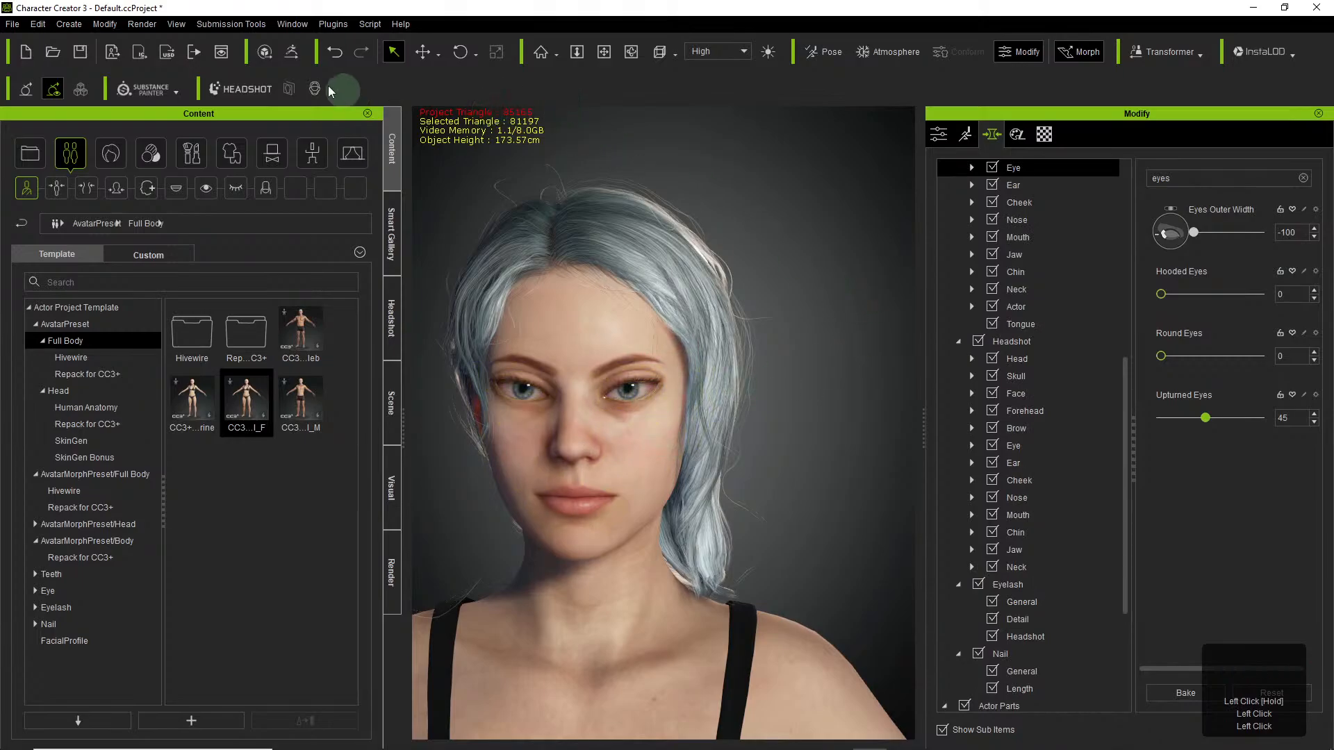
# Close the character's eyes and apply Correct Eyeblink to fix the eyelid closure.
pyautogui.click(104, 24)
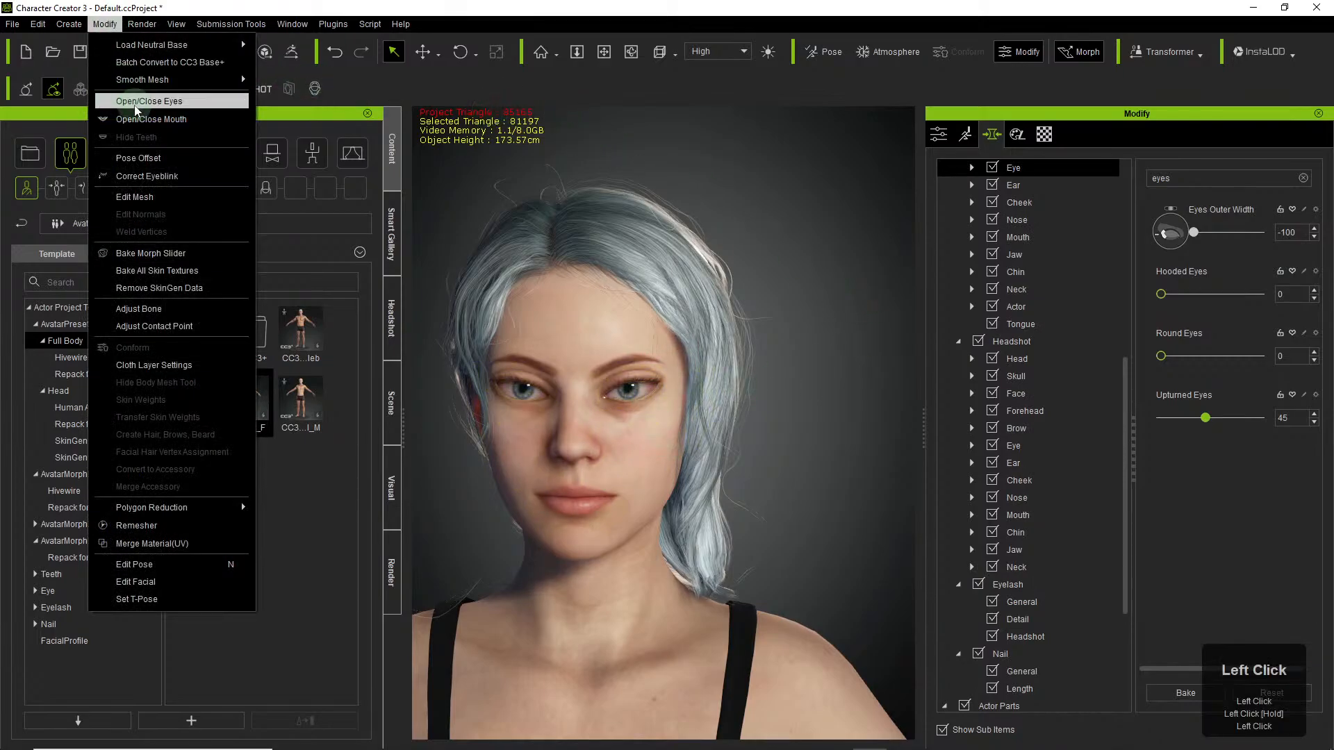
pyautogui.click(131, 101)
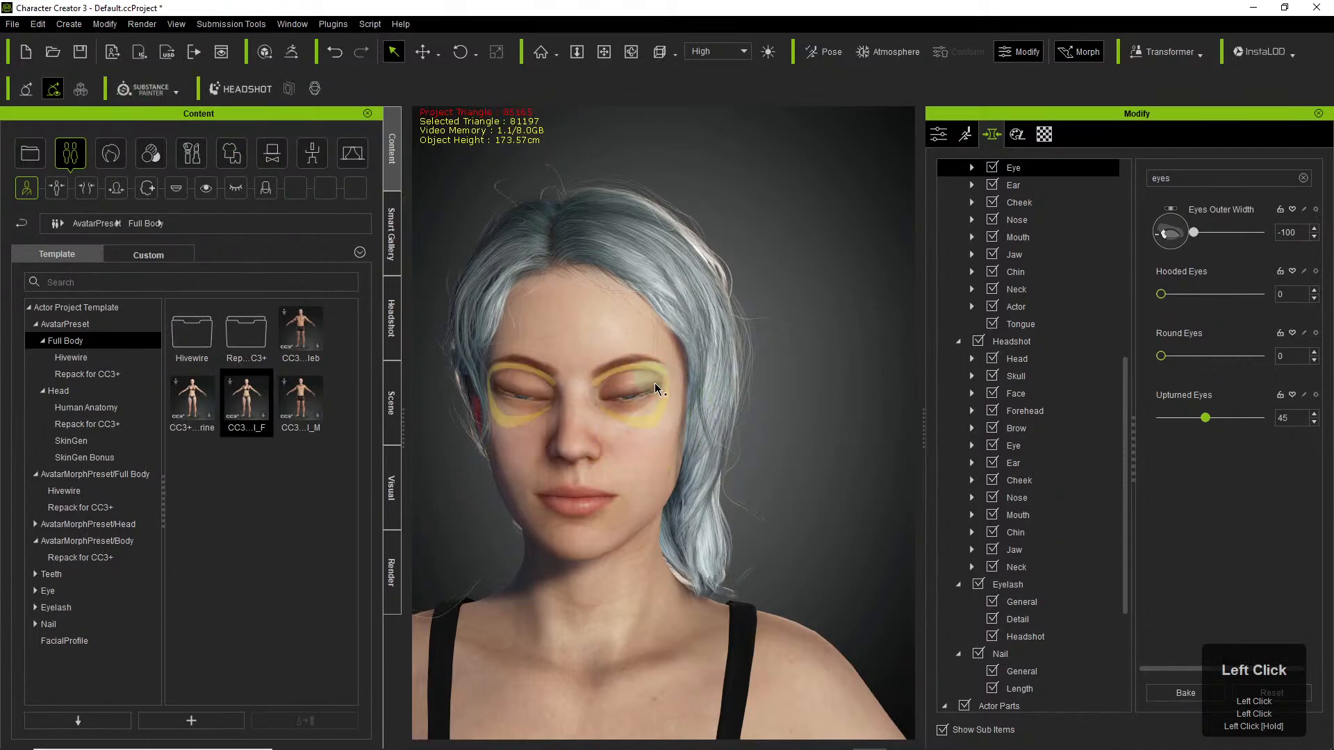
pyautogui.click(118, 25)
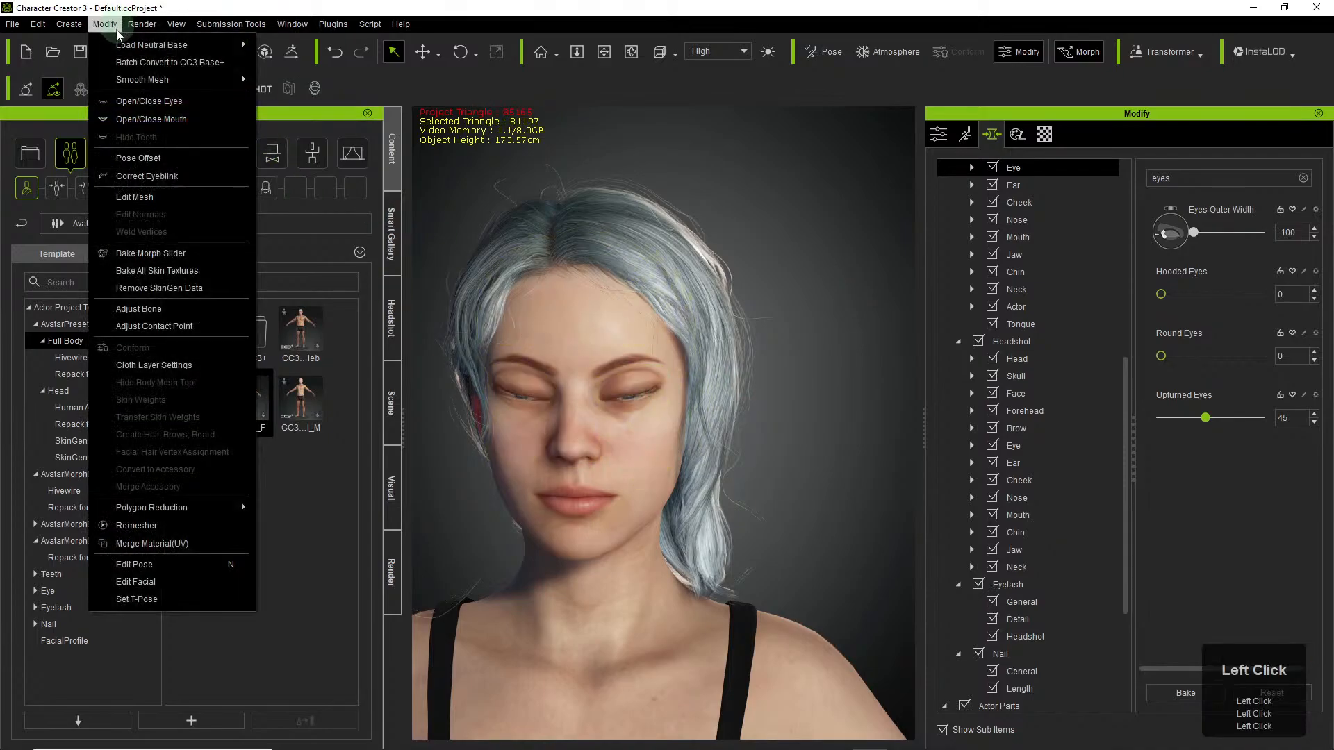
pyautogui.click(154, 176)
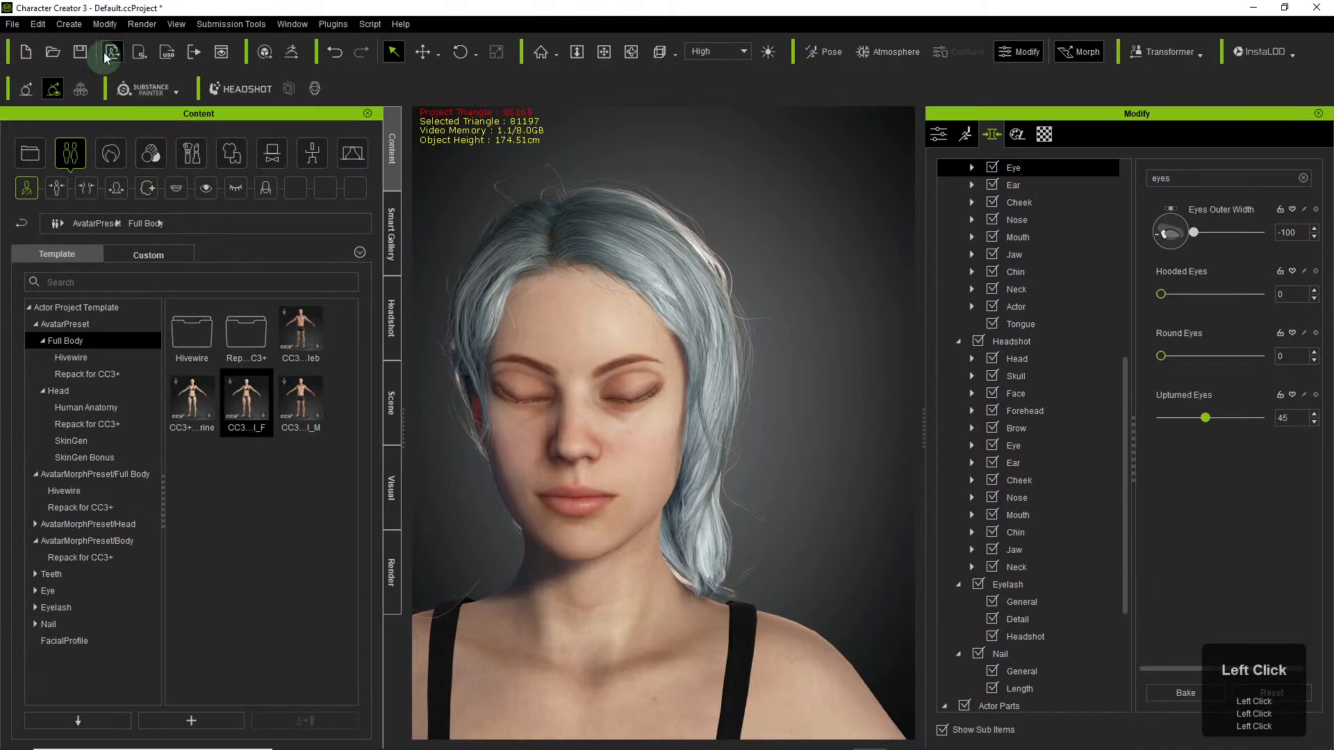
# Toggle the character's eyes open and closed to check the corrected eyeblink, leaving the eyes open.
pyautogui.click(105, 26)
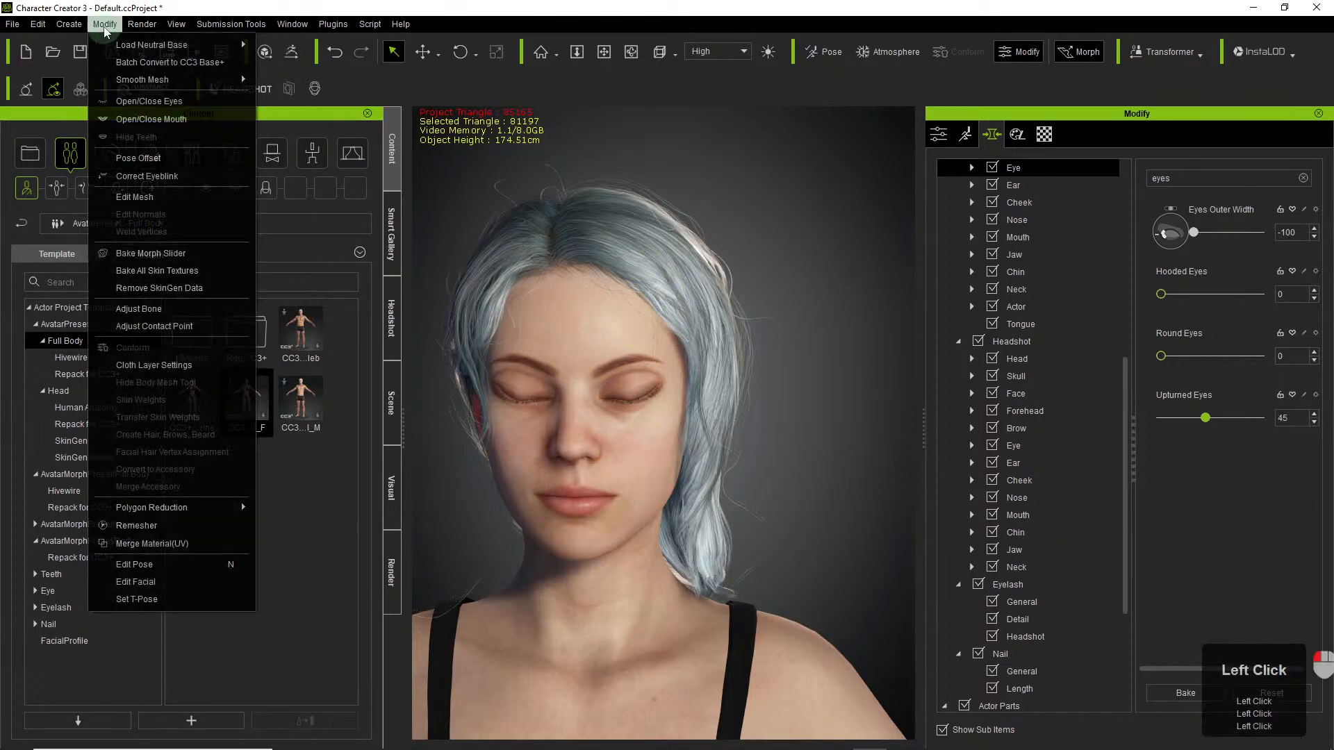
pyautogui.click(149, 101)
pyautogui.click(108, 24)
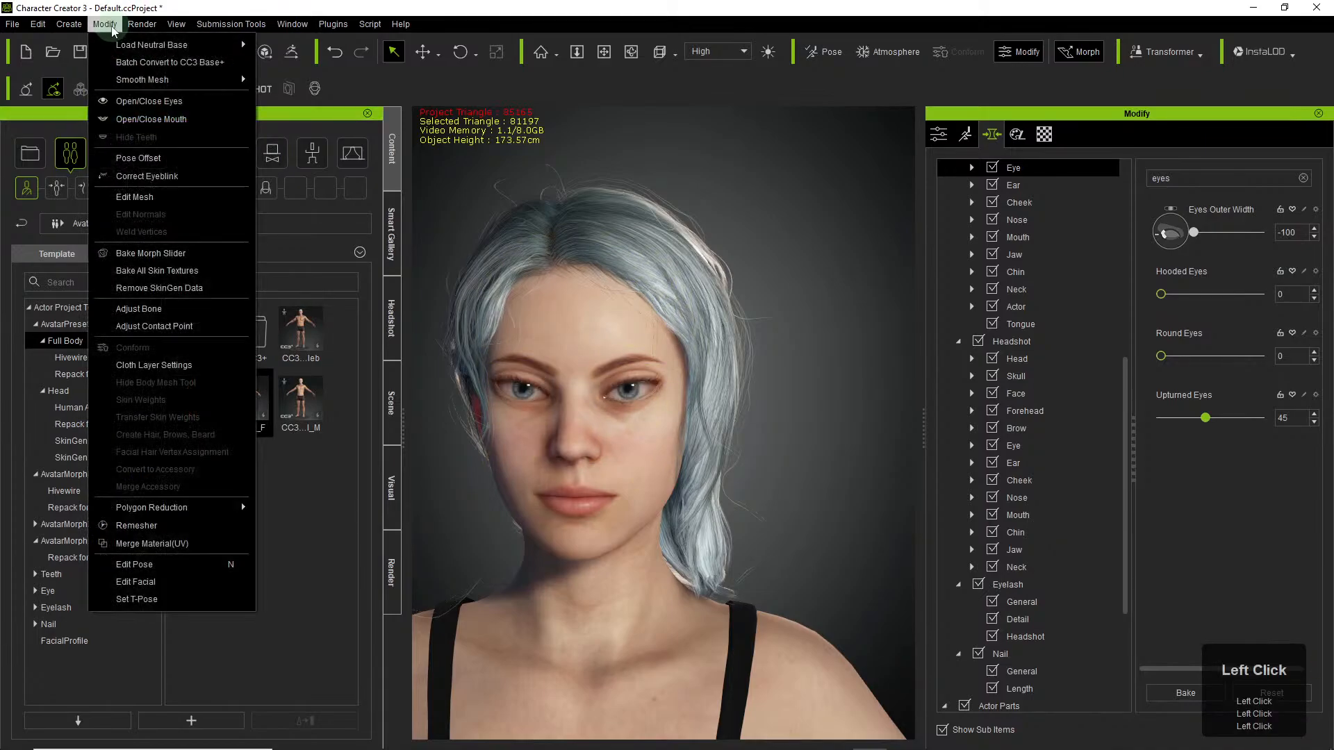
pyautogui.click(149, 101)
pyautogui.click(105, 23)
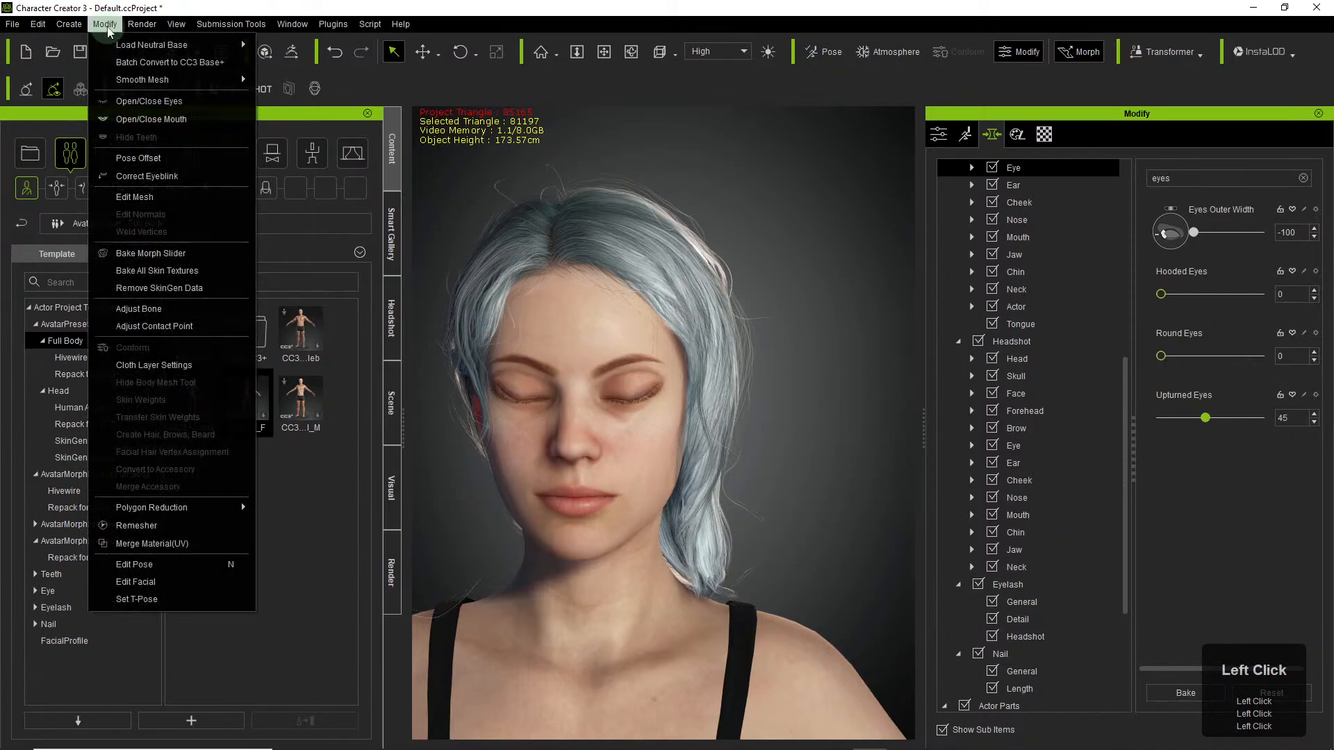
pyautogui.click(149, 102)
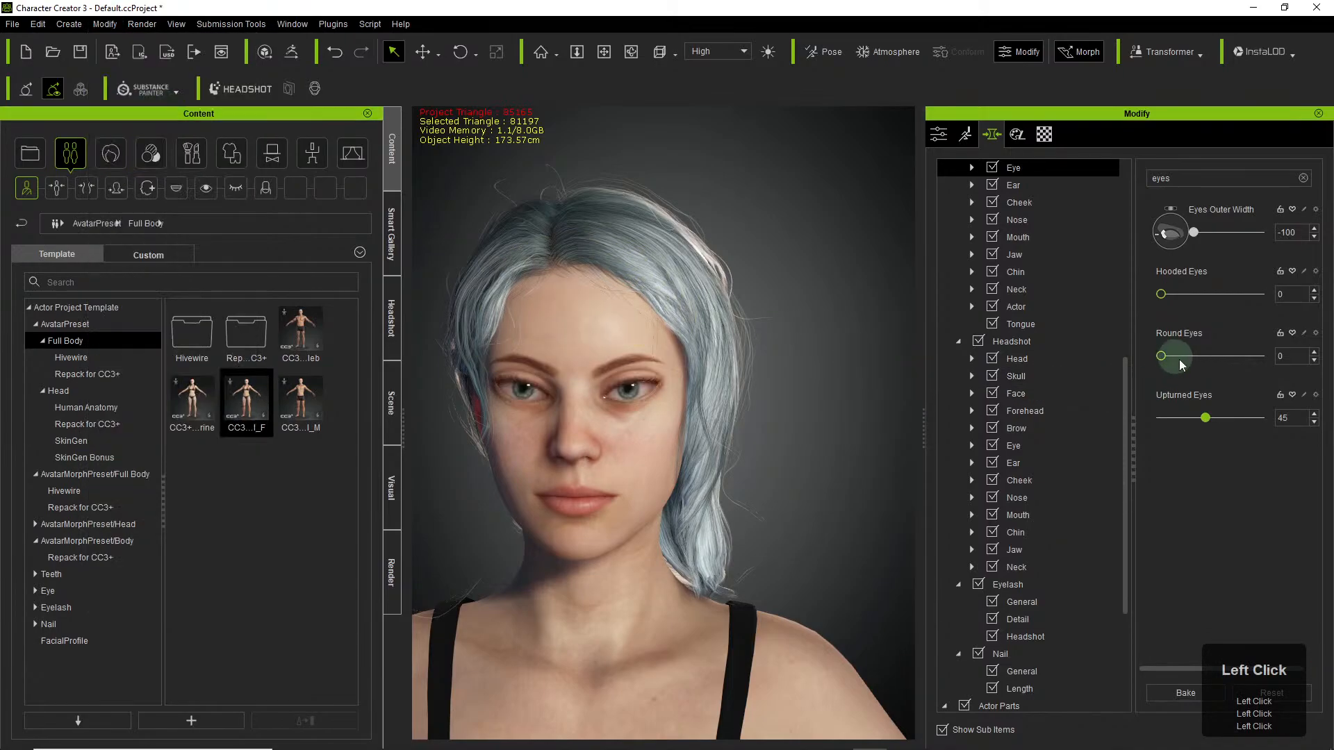
# Search all Actor morphs for "elf" and set Ear Elf to 96 and Ear Elf Long to 100.
pyautogui.moveTo(1179, 178); pyautogui.dragTo(1139, 179)
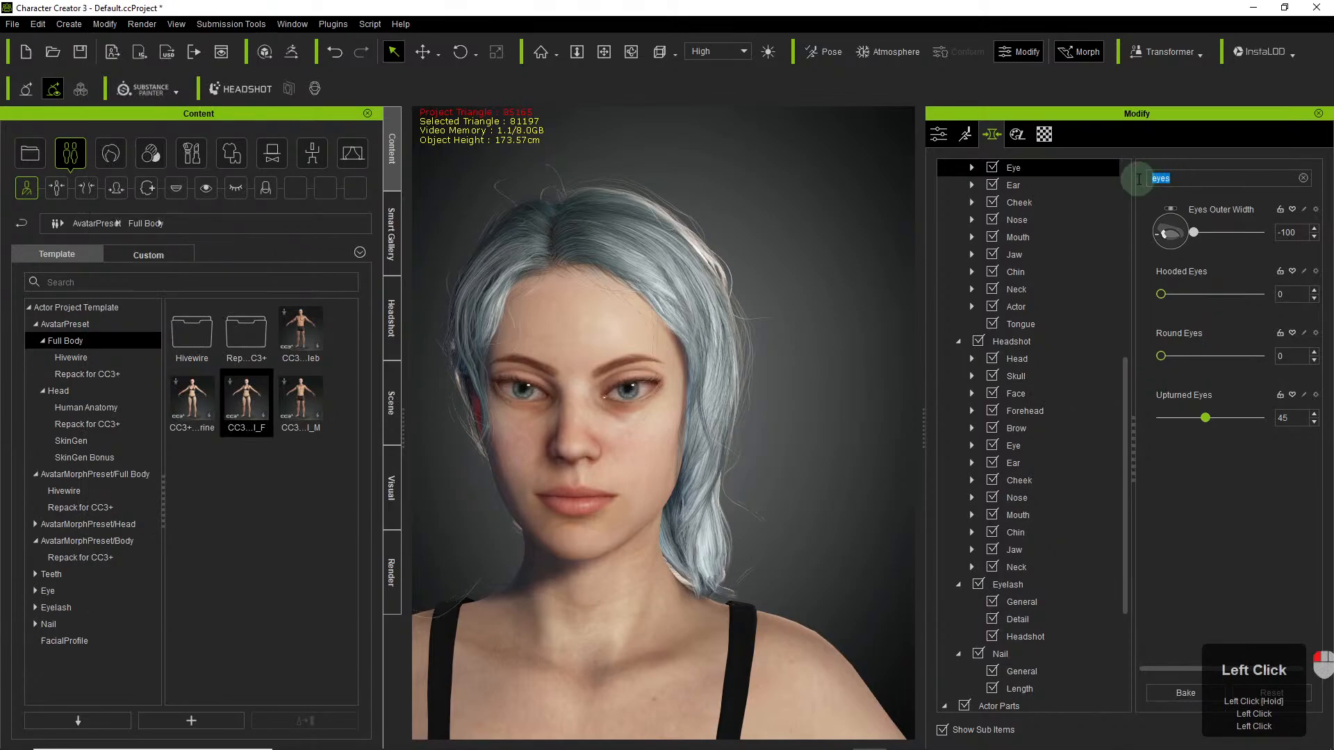
pyautogui.write('elf')
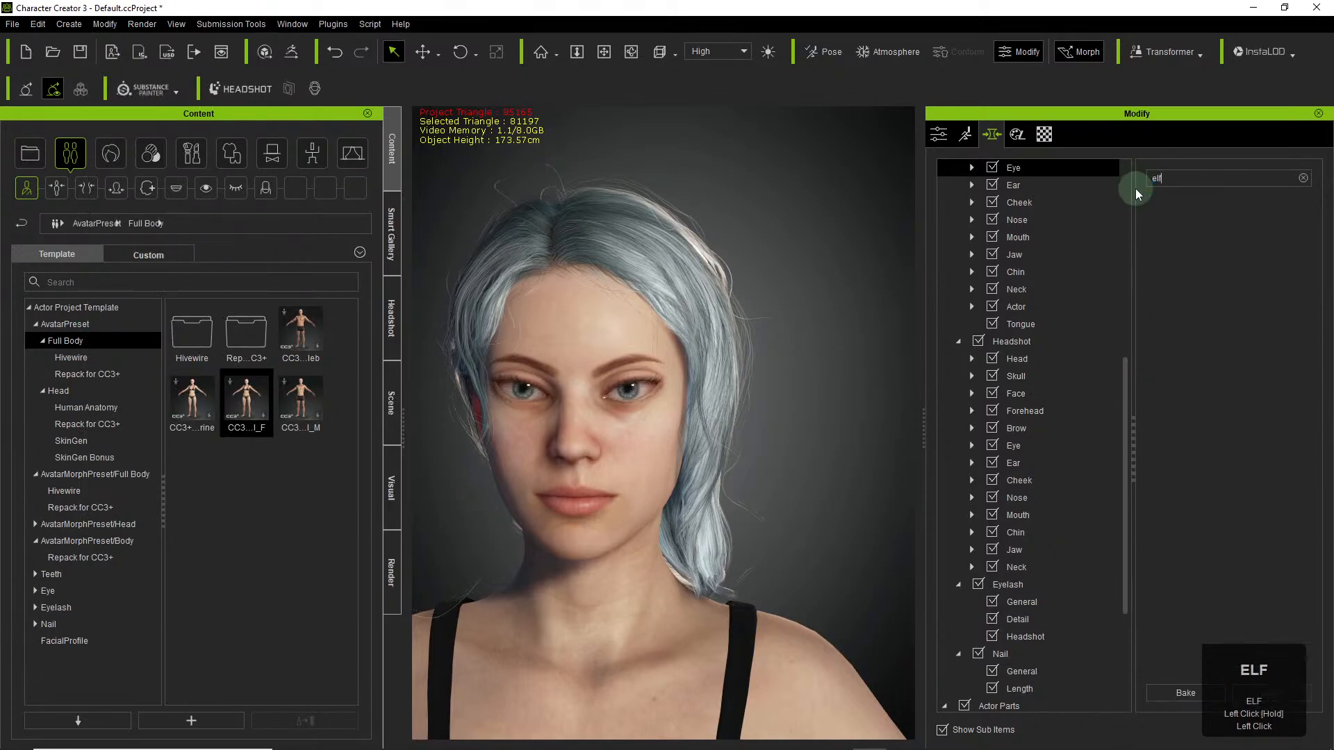
pyautogui.scroll(3, 1042, 326)
pyautogui.scroll(5, 1054, 306)
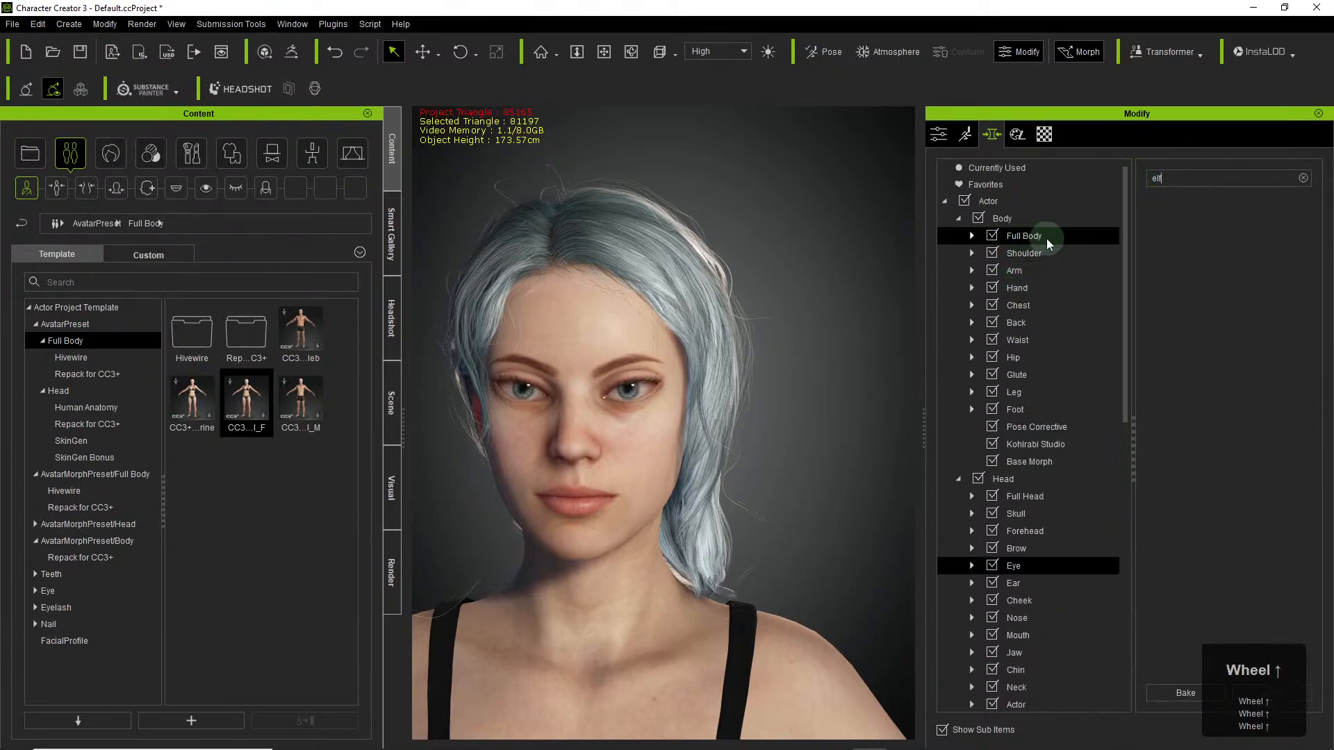
pyautogui.click(1023, 202)
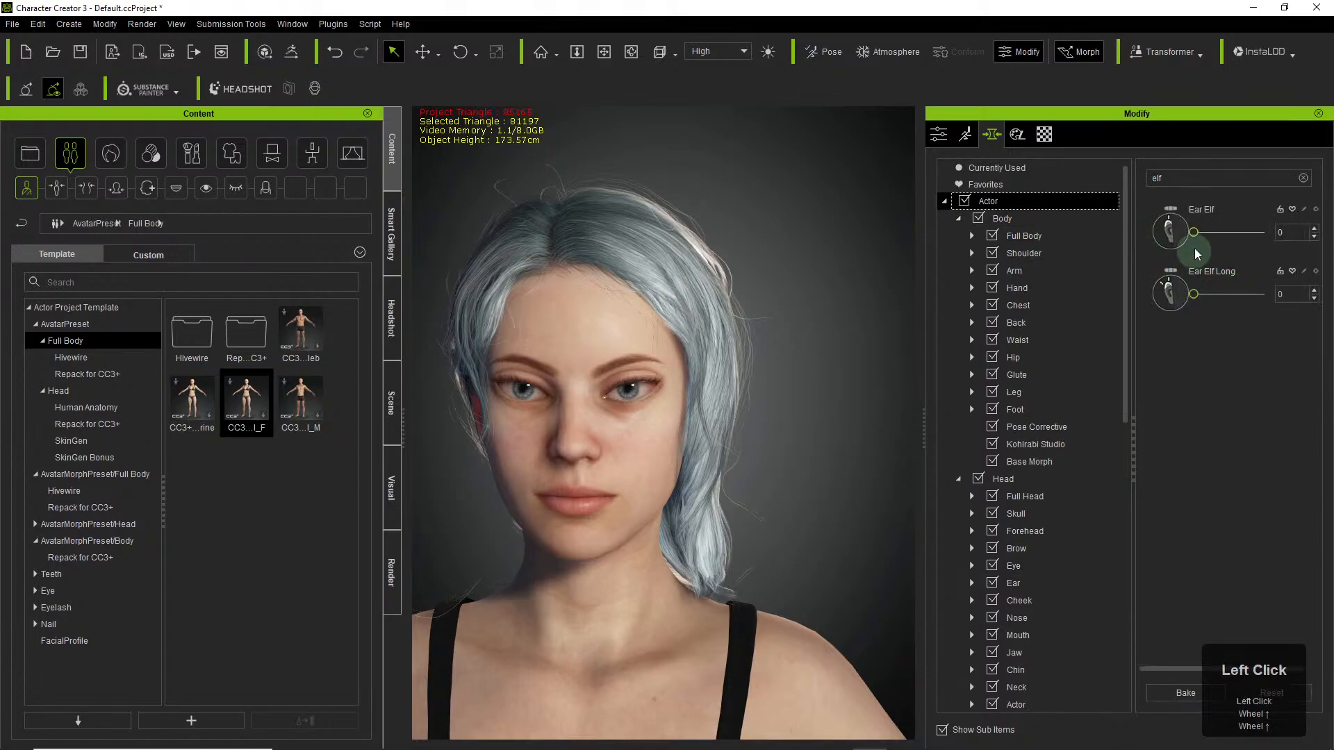
pyautogui.moveTo(1198, 240); pyautogui.dragTo(1257, 239)
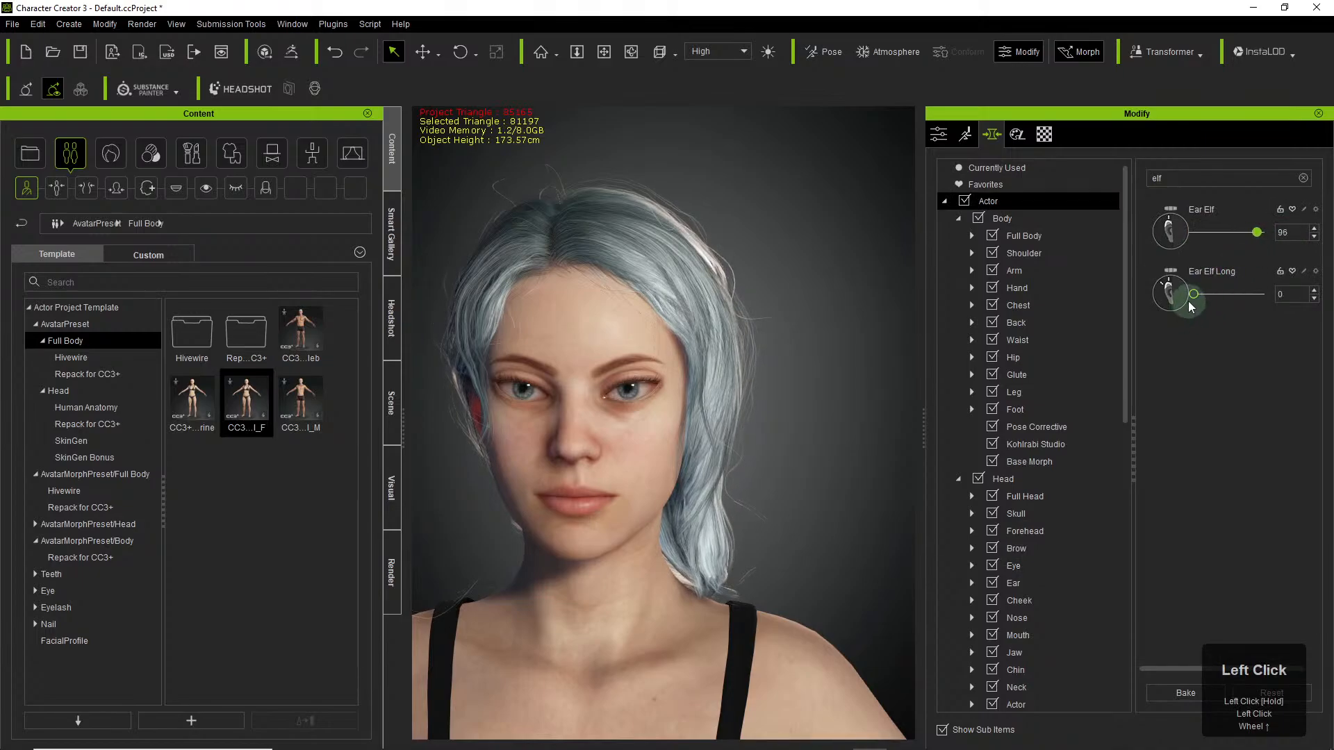
pyautogui.moveTo(1192, 299); pyautogui.dragTo(1324, 316)
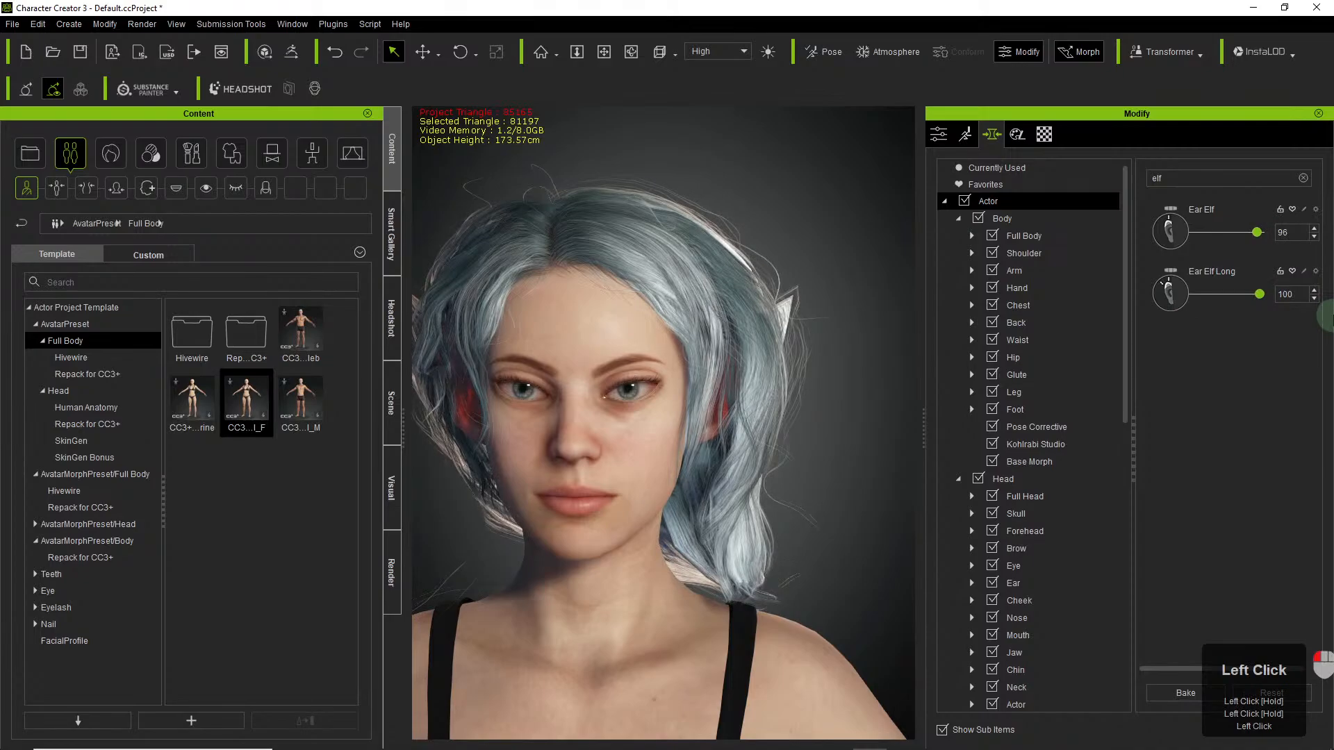
# Examine the character's pointed ears and hair from the front, both up close and from farther away.
pyautogui.moveTo(745, 398); pyautogui.dragTo(794, 403, button='right')
pyautogui.scroll(-4, 666, 352)
pyautogui.press('x')
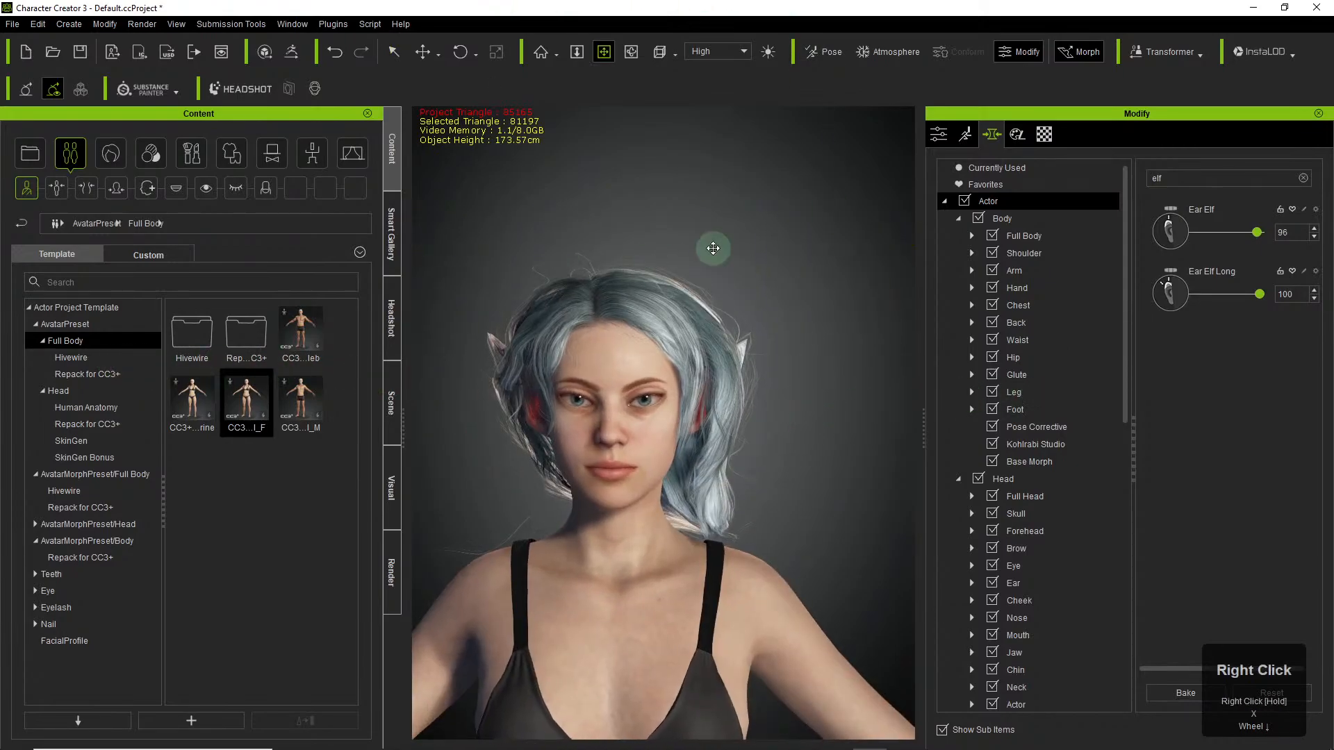
pyautogui.scroll(-3, 665, 464)
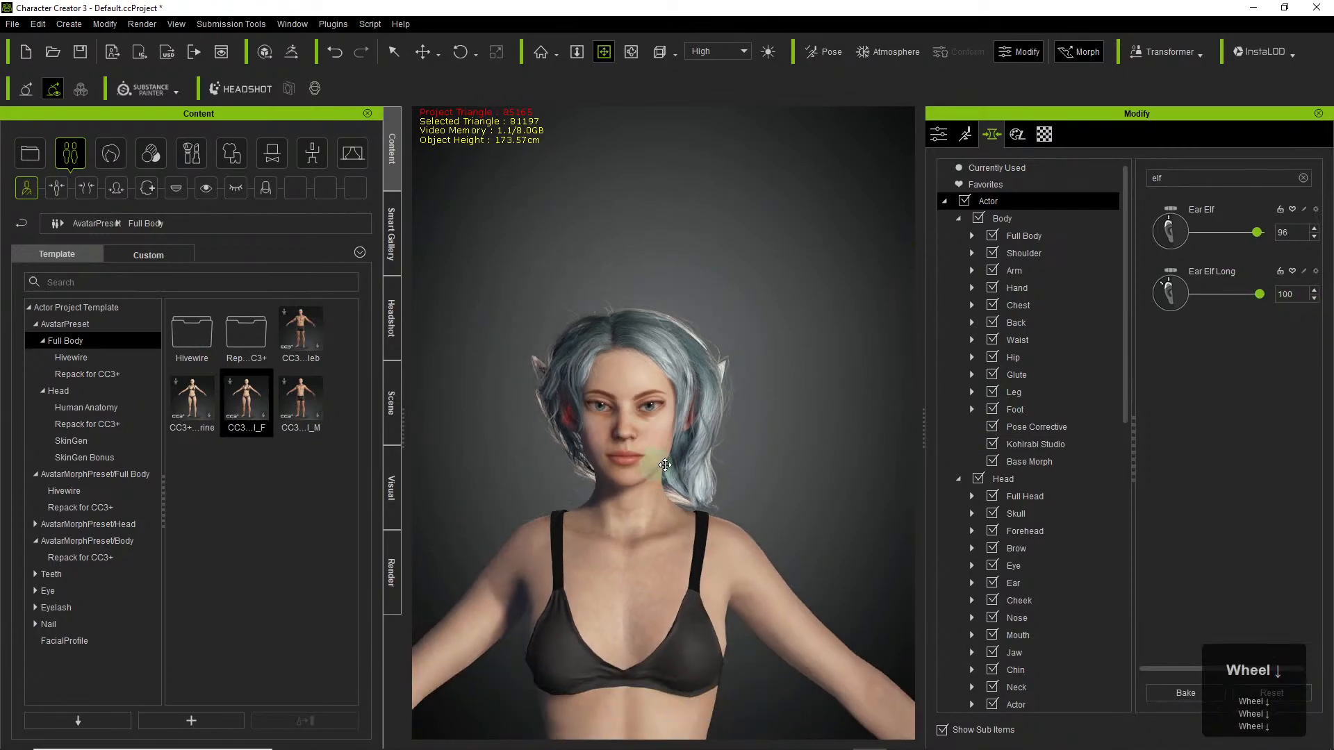
pyautogui.scroll(3, 832, 359)
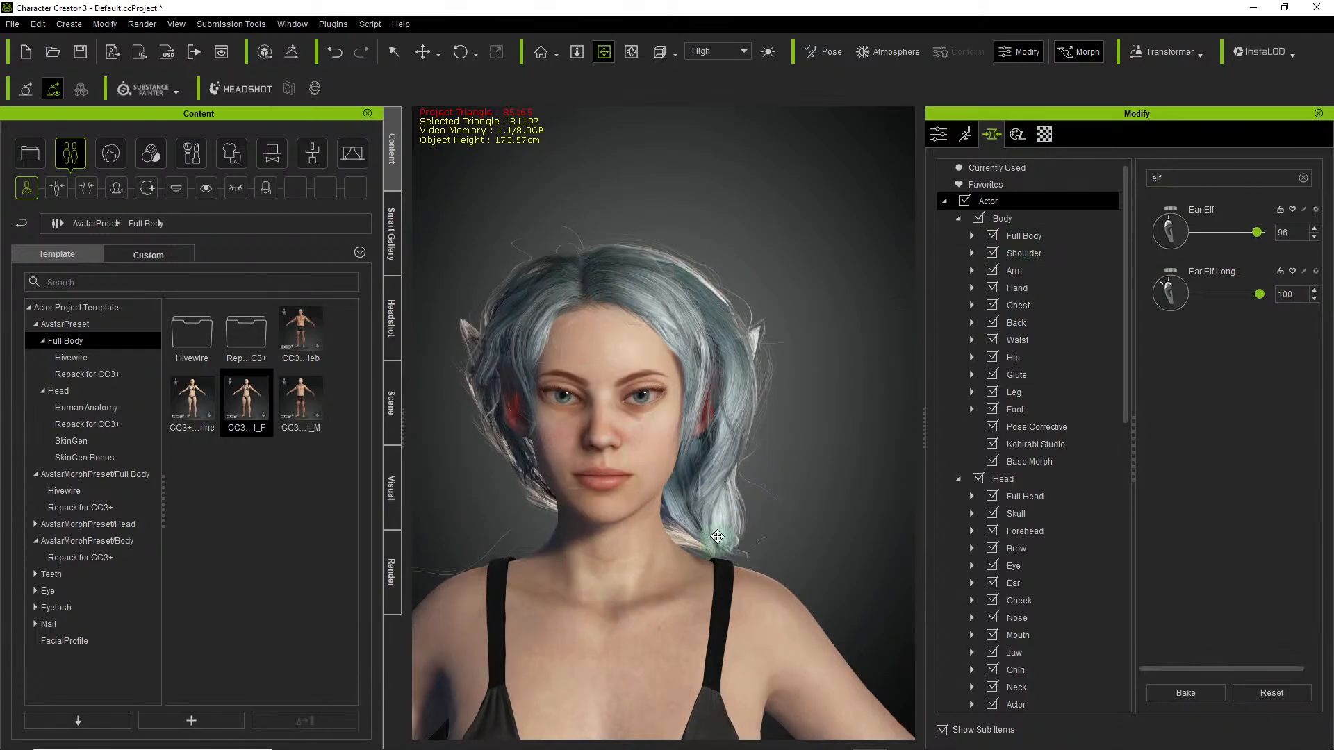
pyautogui.moveTo(549, 370); pyautogui.dragTo(584, 408, button='right')
pyautogui.scroll(-4, 603, 401)
pyautogui.scroll(-3, 607, 406)
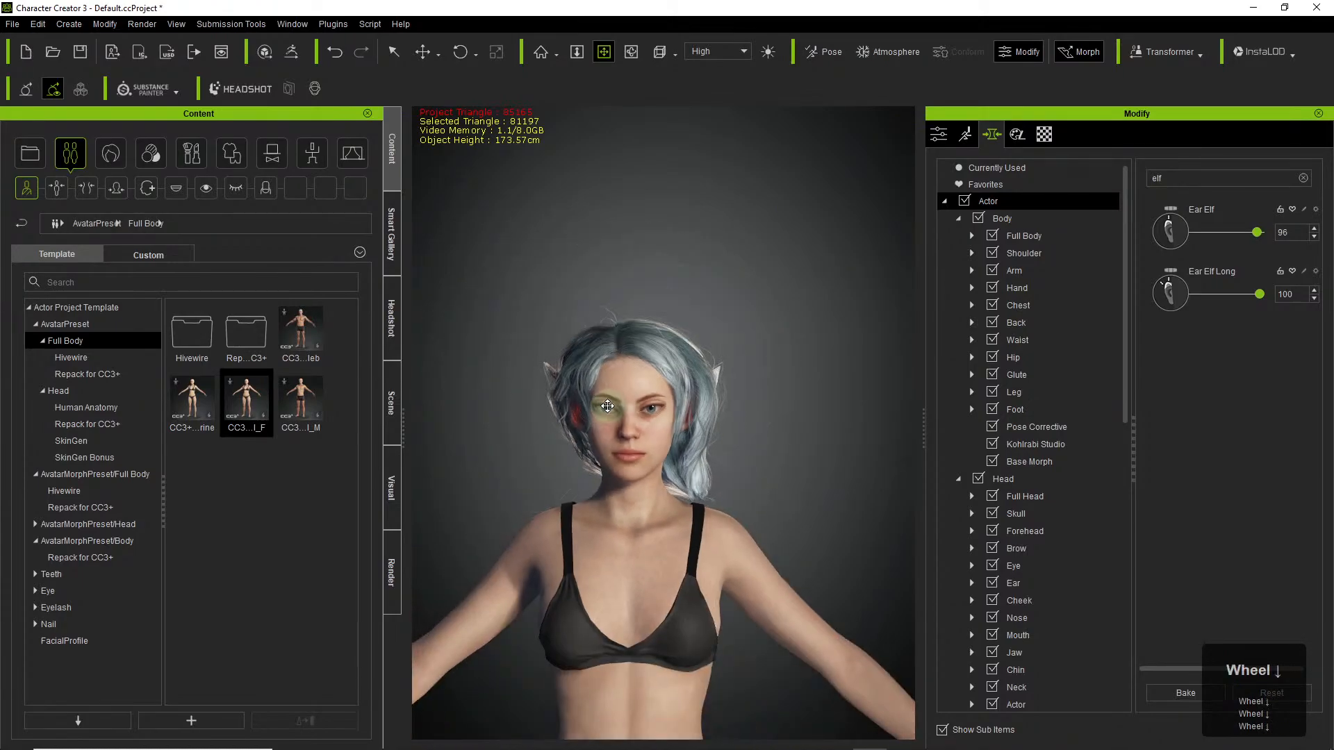
pyautogui.scroll(7, 631, 403)
pyautogui.scroll(-4, 626, 388)
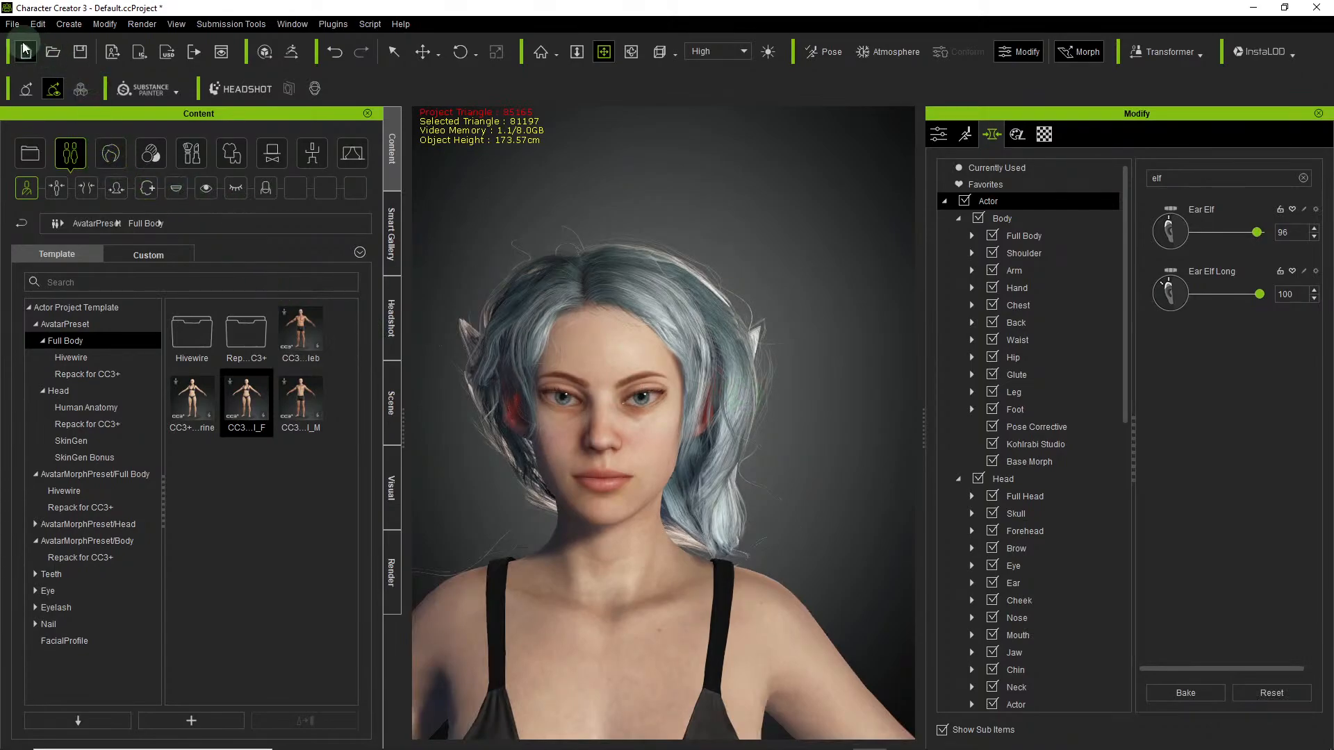
# Export the elf-eared character by sending it directly to iClone.
pyautogui.click(12, 25)
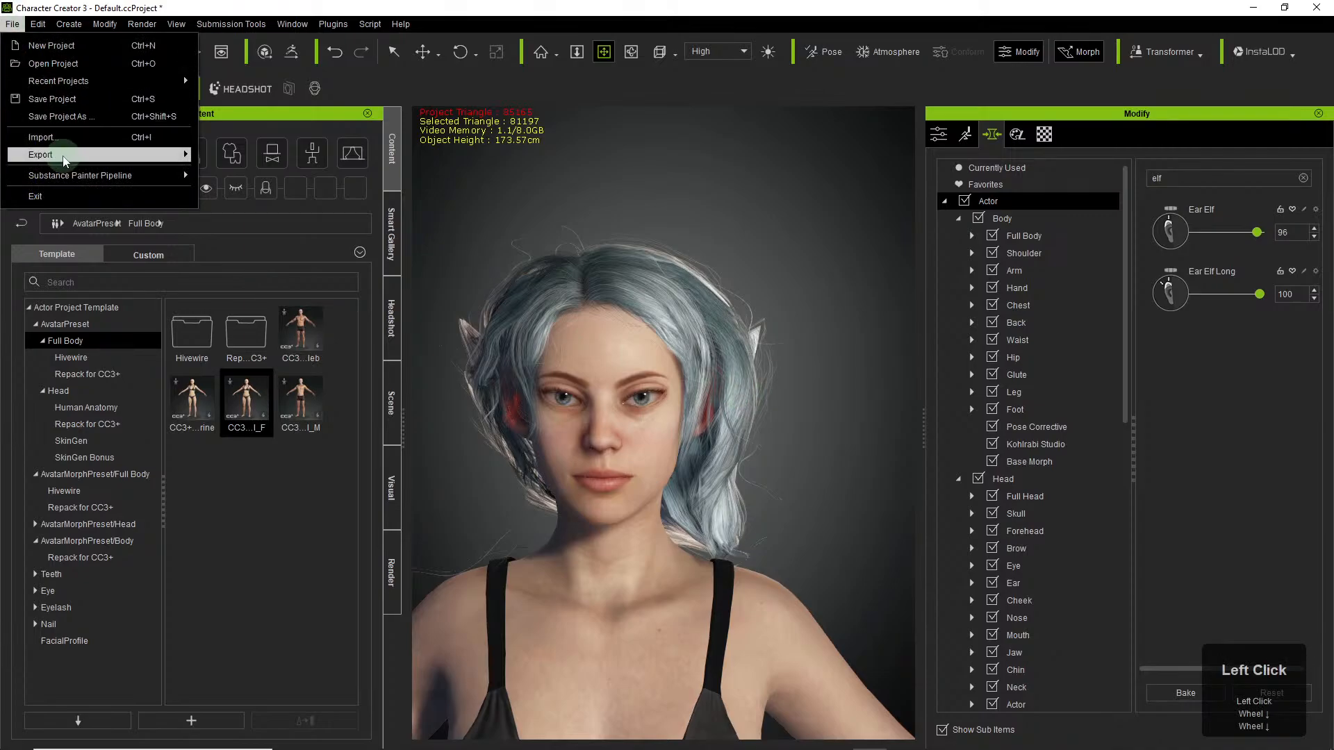
pyautogui.moveTo(65, 160)
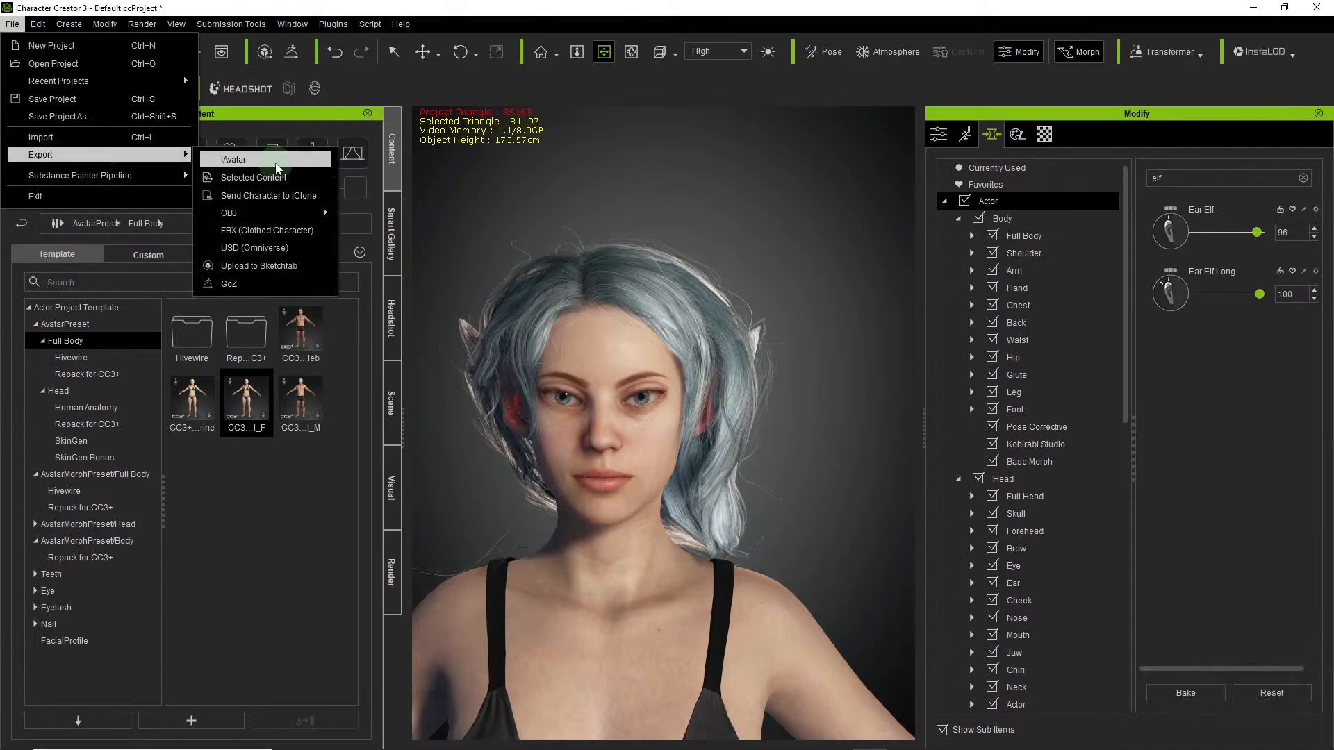
pyautogui.click(306, 197)
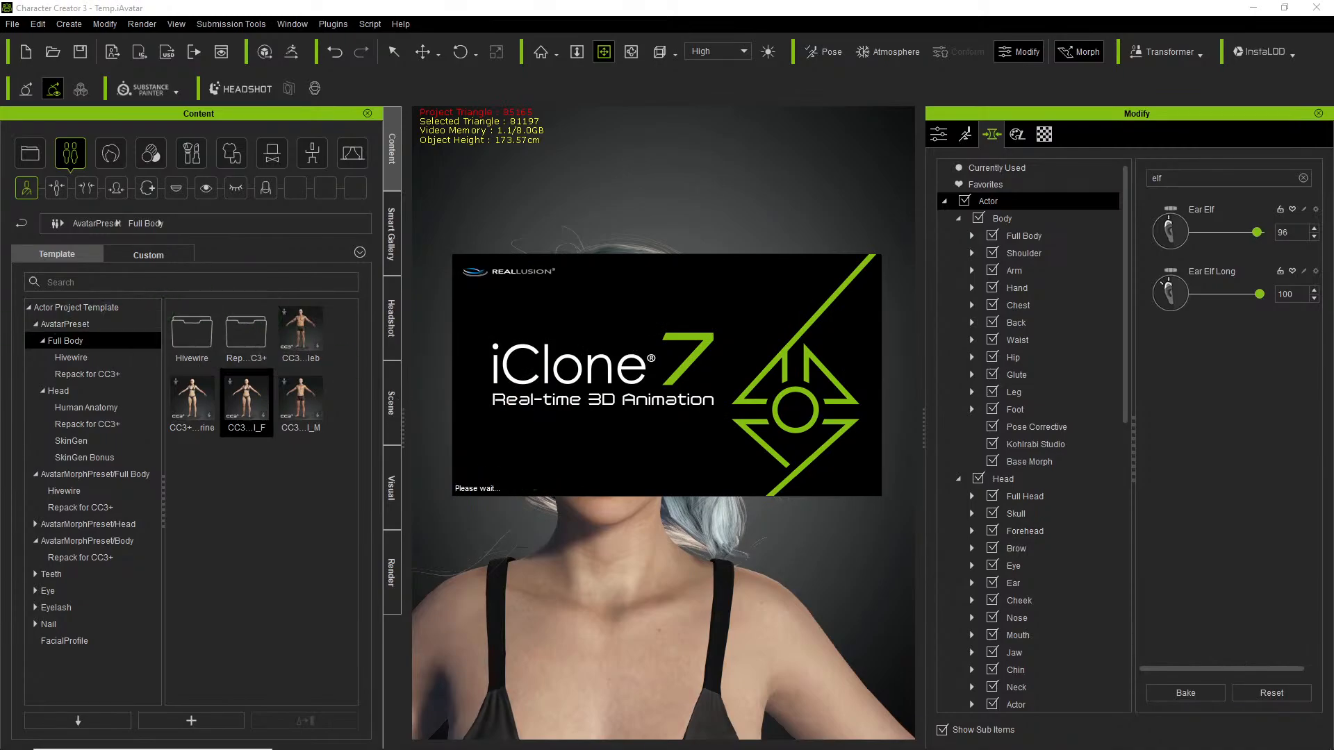
pyautogui.click(1314, 653)
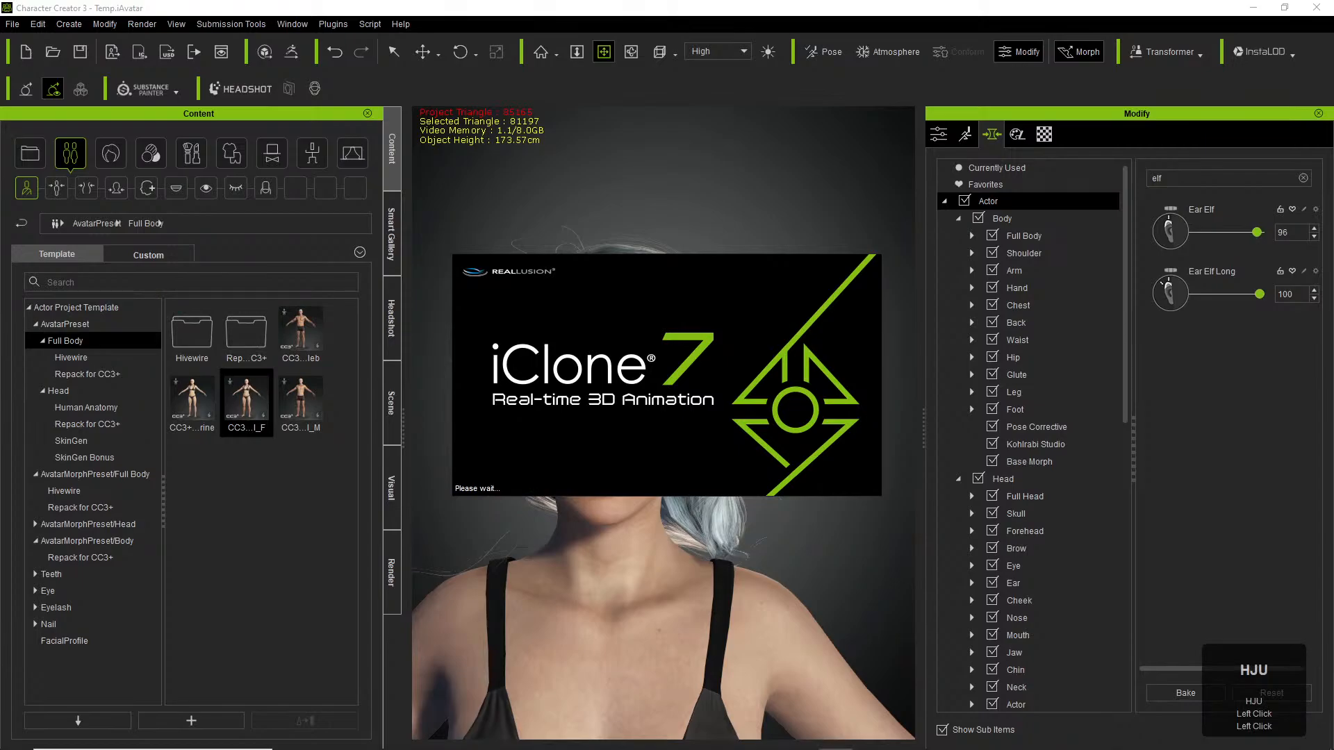
pyautogui.press('u')
pyautogui.press('s')
pyautogui.press('t')
pyautogui.press('space')
pyautogui.press('c')
pyautogui.press('h')
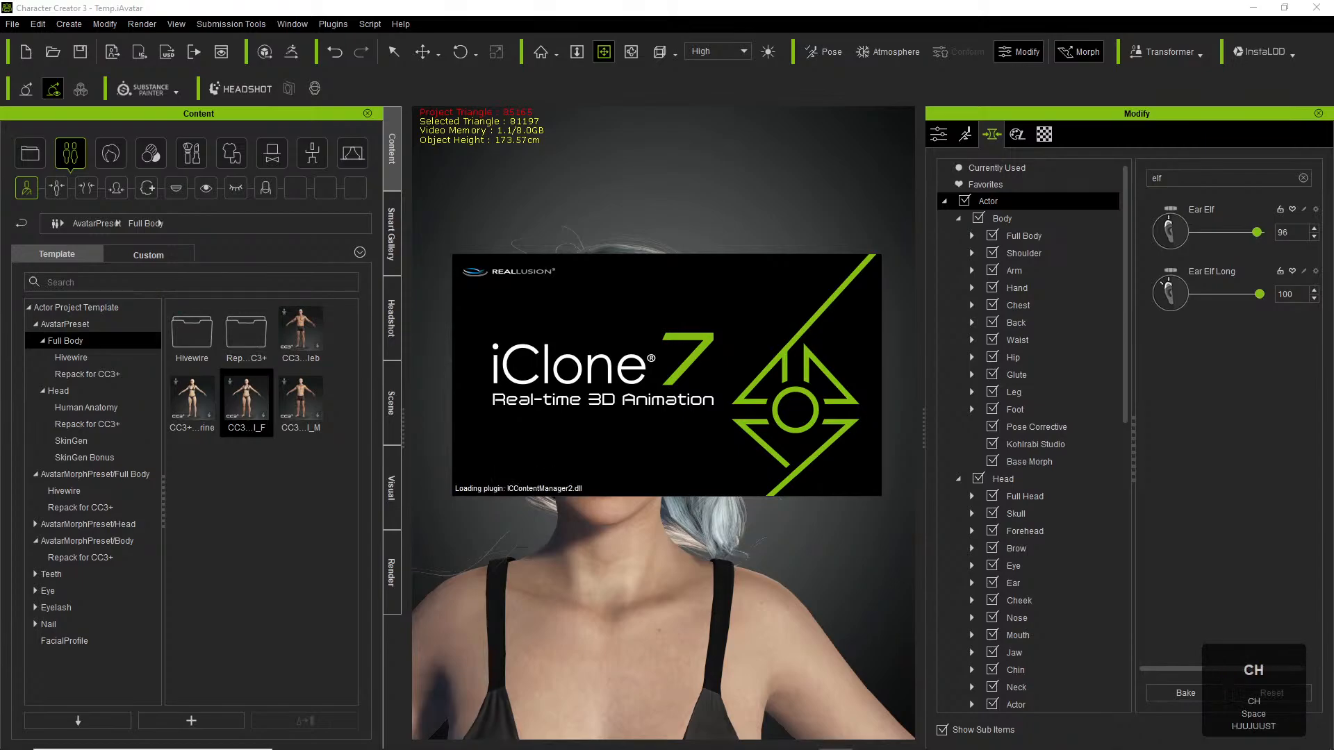
pyautogui.press('s')
pyautogui.press('t')
pyautogui.press('space')
pyautogui.press('c')
pyautogui.press('c')
pyautogui.press('k')
pyautogui.press('i')
pyautogui.press('n')
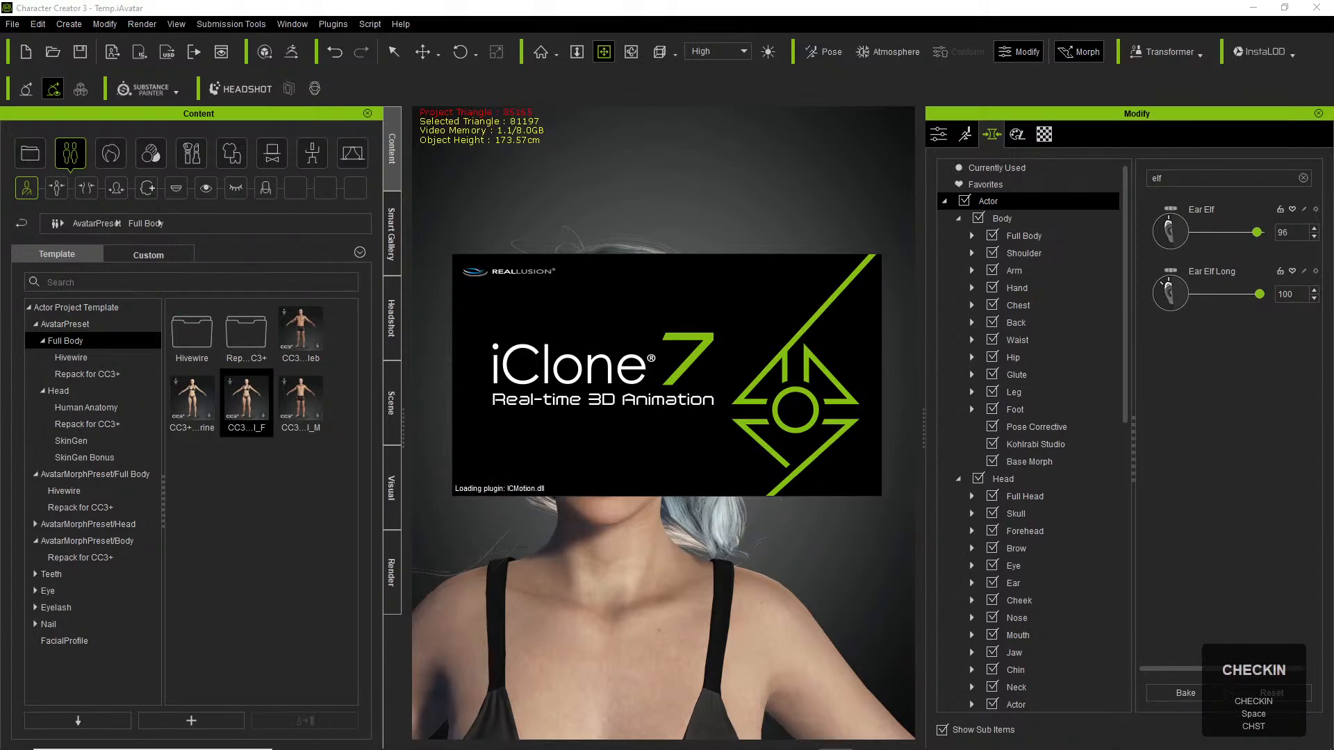
pyautogui.press('g')
pyautogui.press('space')
pyautogui.press('space')
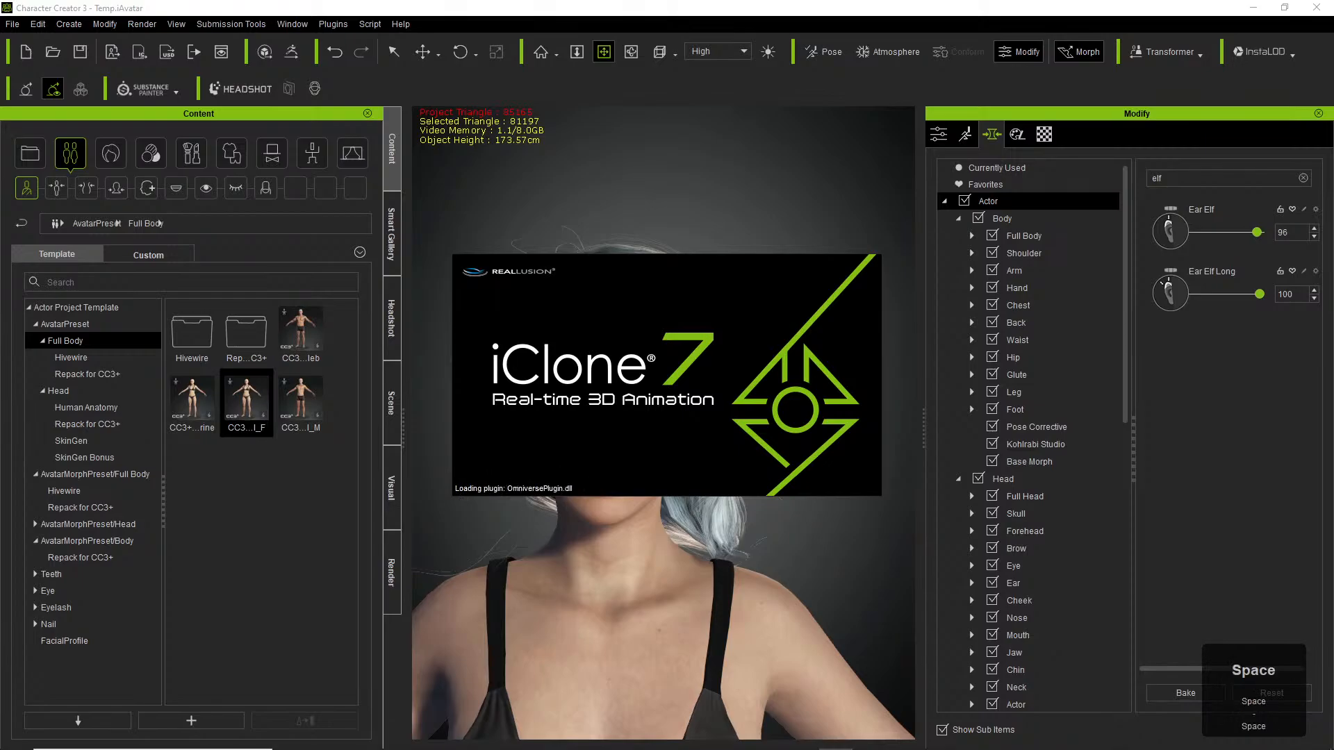
pyautogui.press('y')
pyautogui.press('t')
pyautogui.press('i')
pyautogui.press('n')
pyautogui.press('g')
pyautogui.press('space')
pyautogui.press('a')
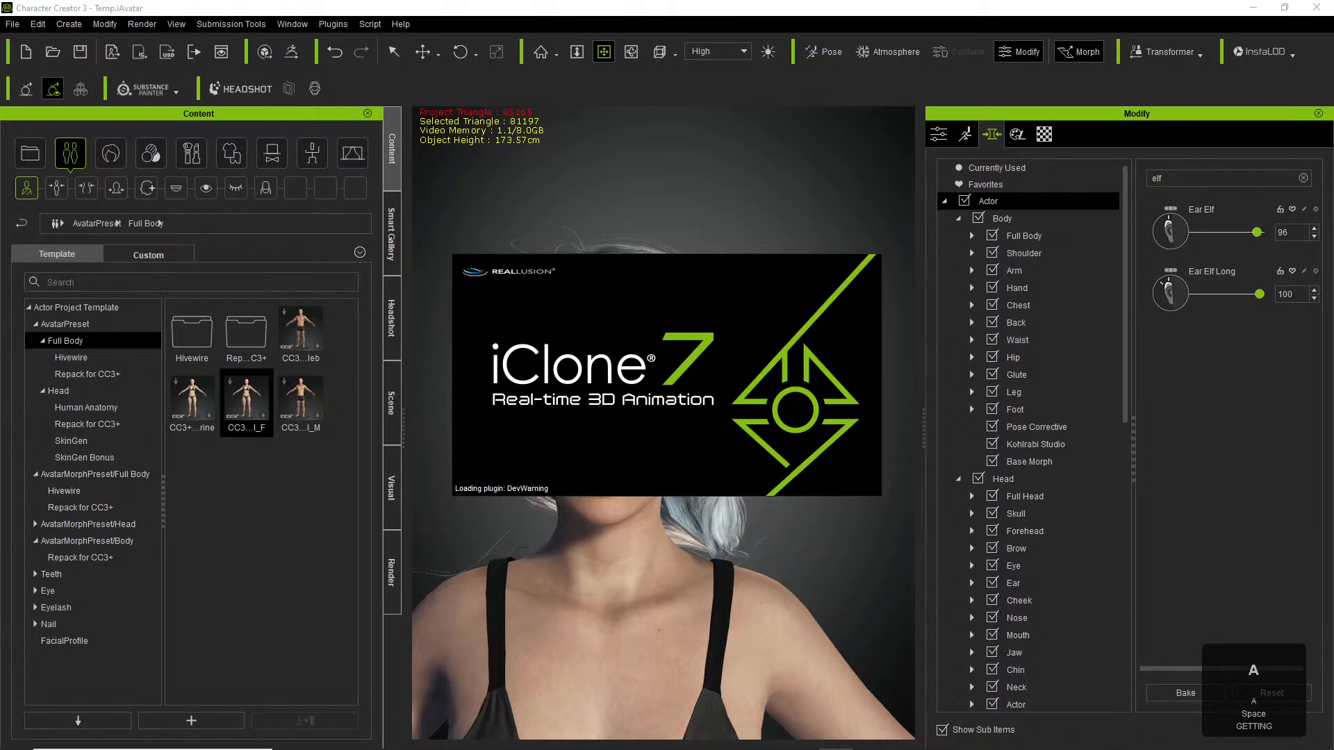
pyautogui.hotkey('shift', '/')
pyautogui.press('Return')
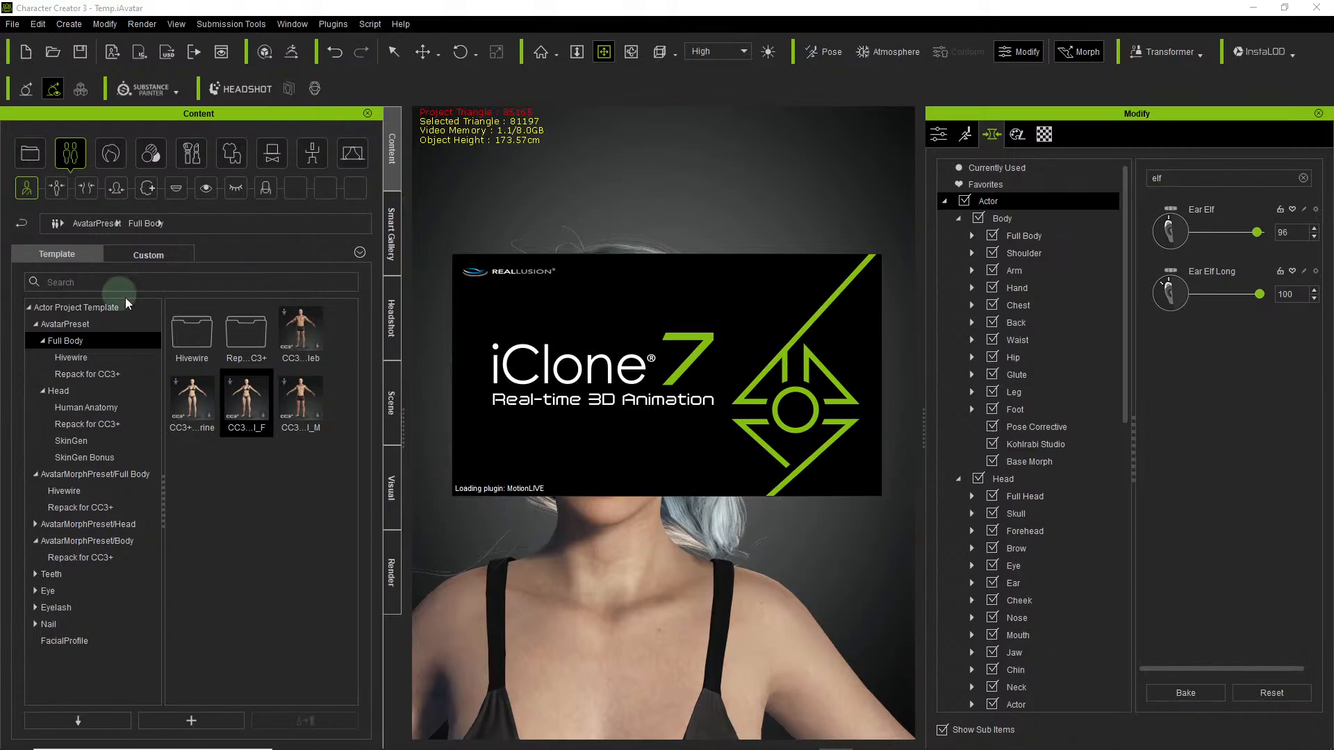
pyautogui.scroll(-4, 119, 293)
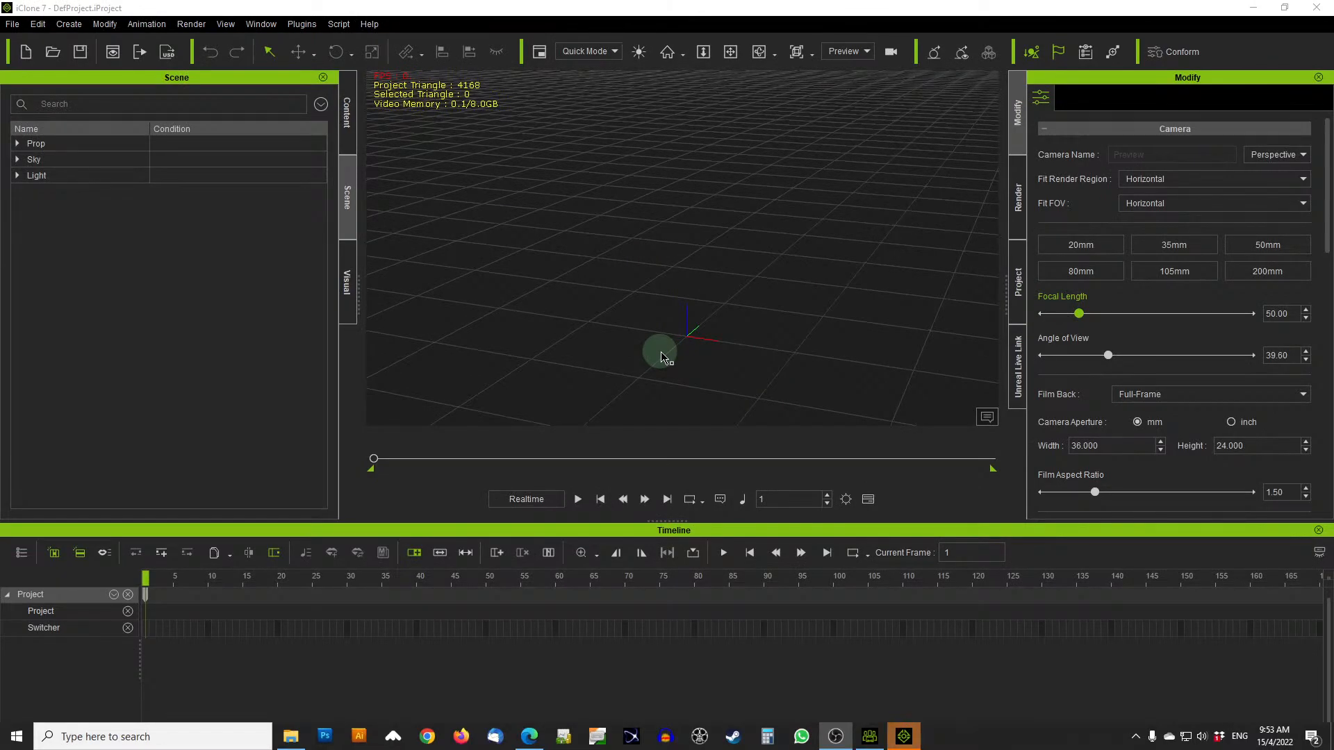
pyautogui.scroll(-2, 880, 695)
pyautogui.press('super')
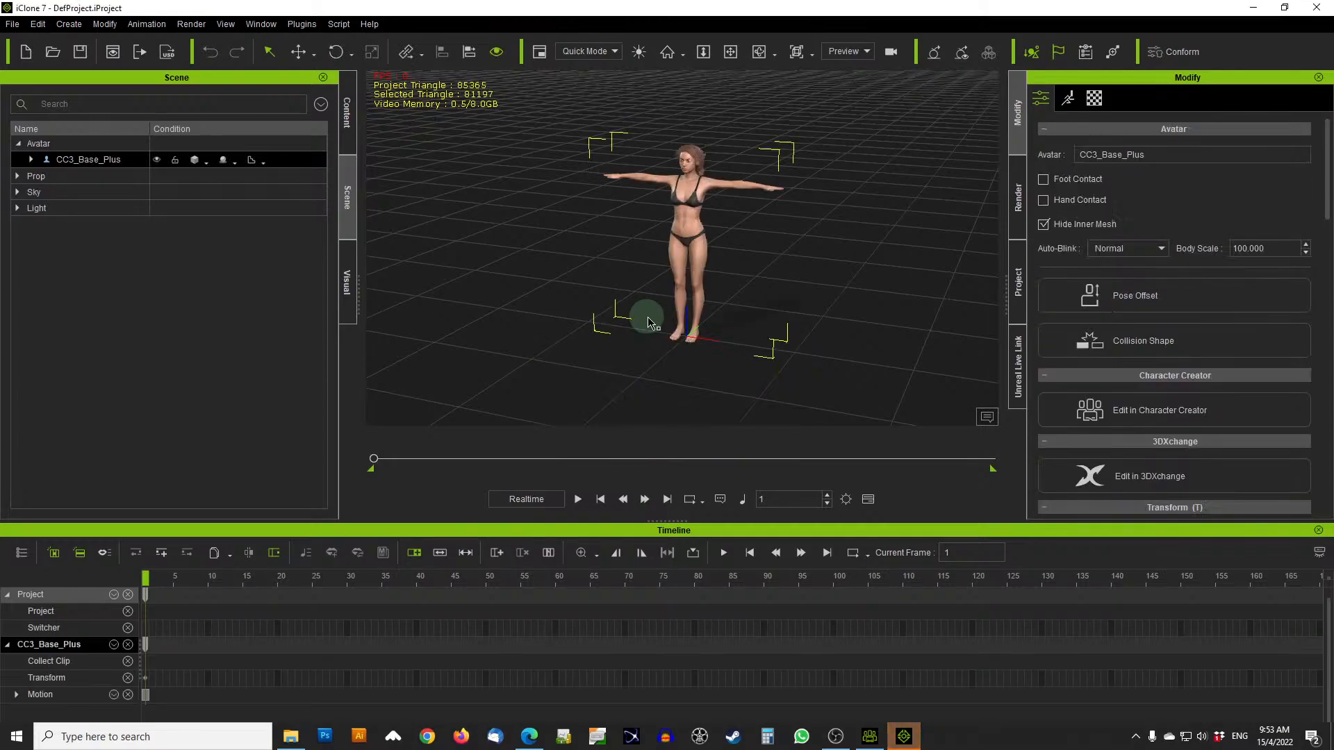
pyautogui.click(835, 748)
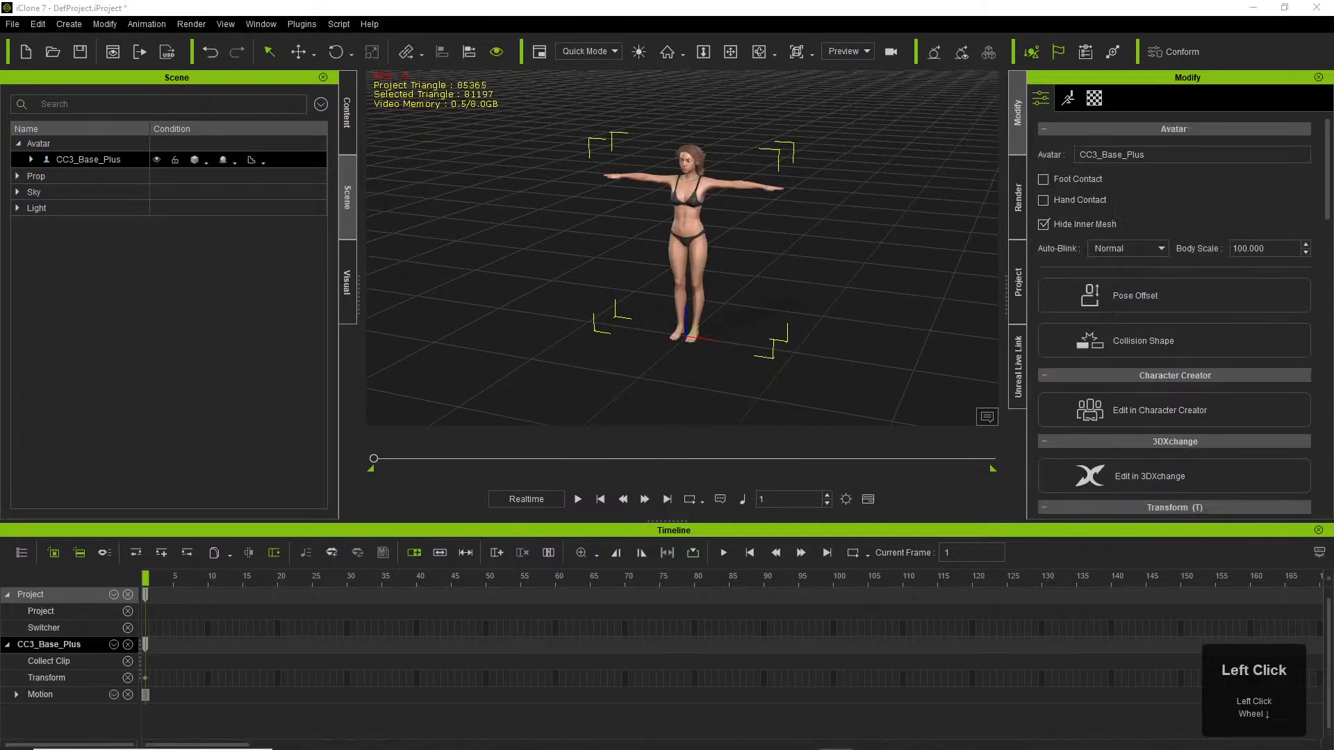
pyautogui.press('o')
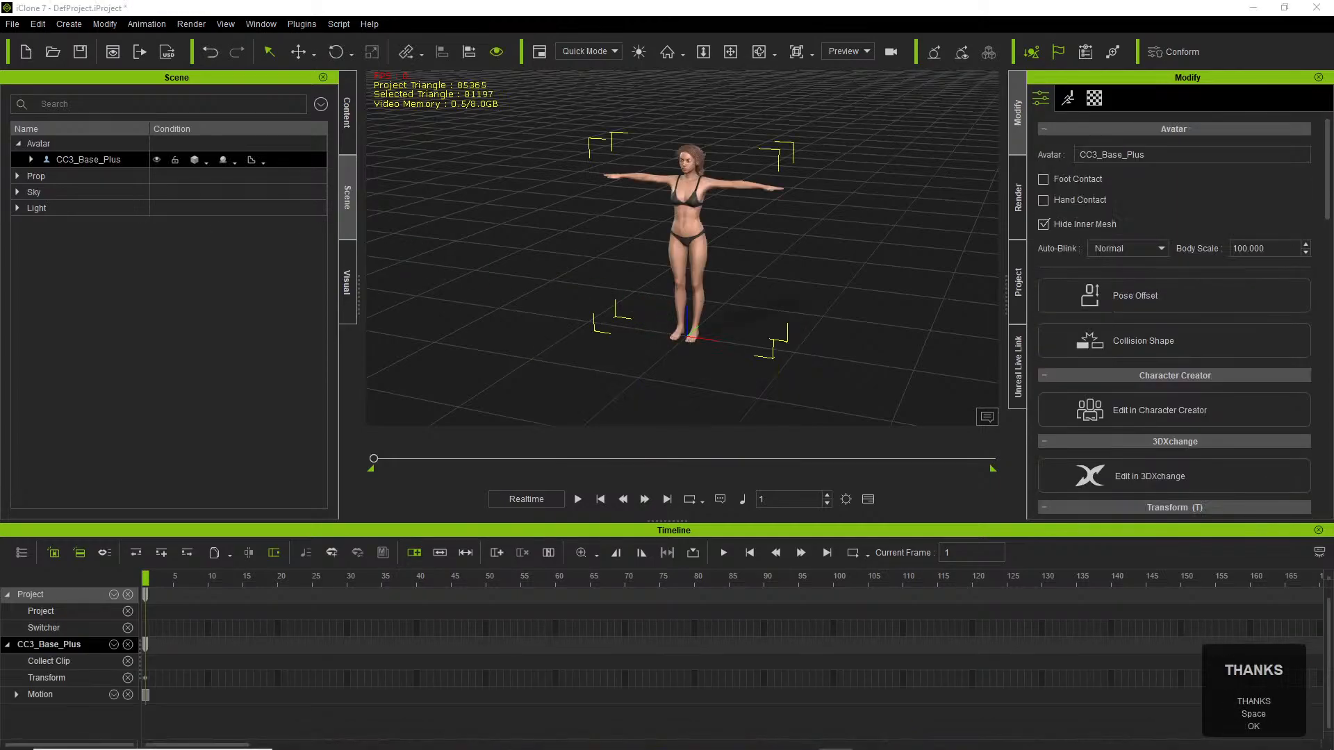
pyautogui.press('Return')
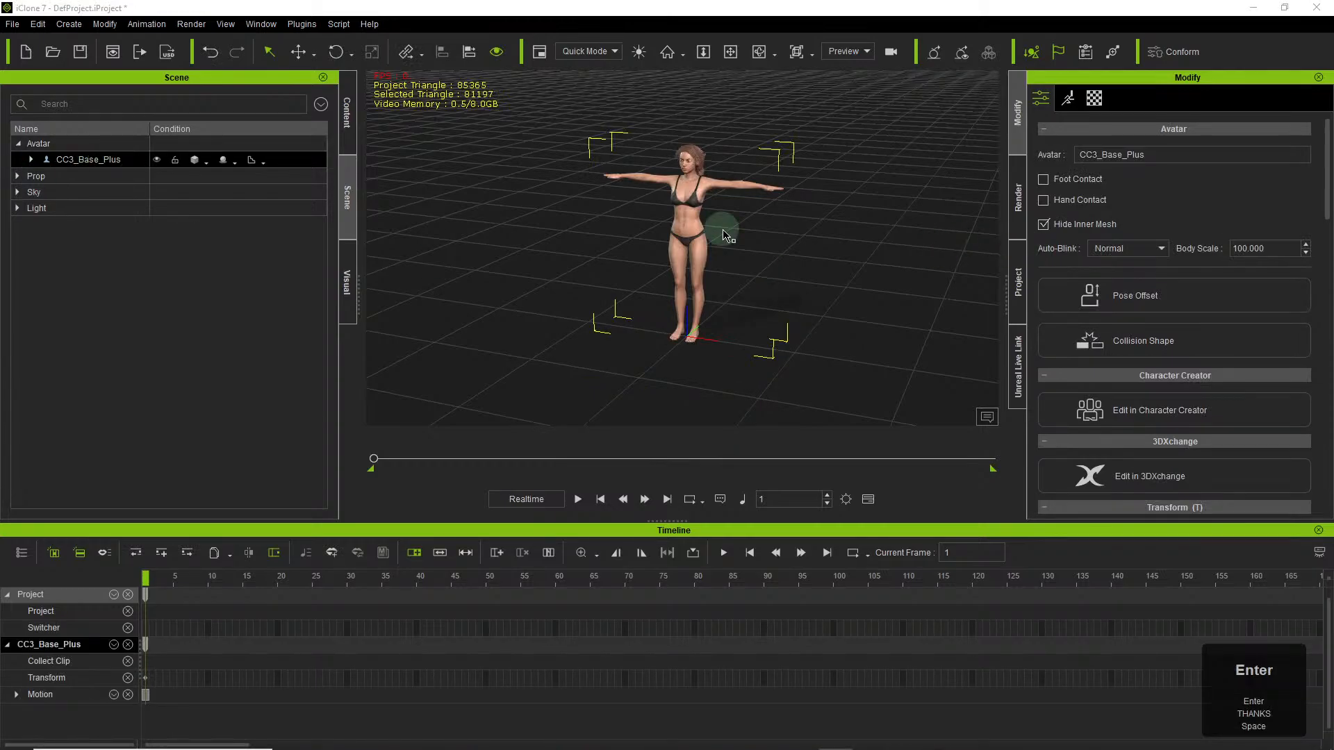
# Examine the transferred avatar's head and ears up close in iClone, and frame its whole body from the front.
pyautogui.scroll(3, 715, 173)
pyautogui.scroll(2, 726, 171)
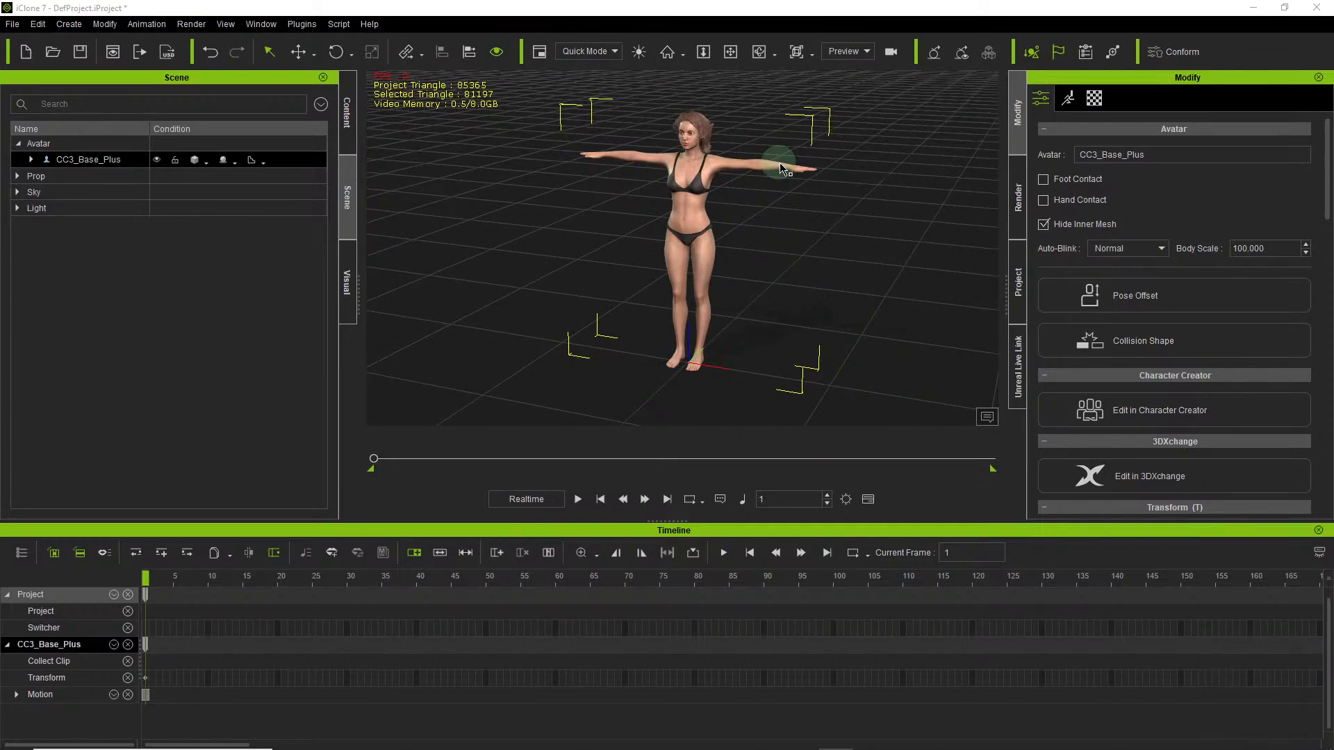
pyautogui.click(742, 189)
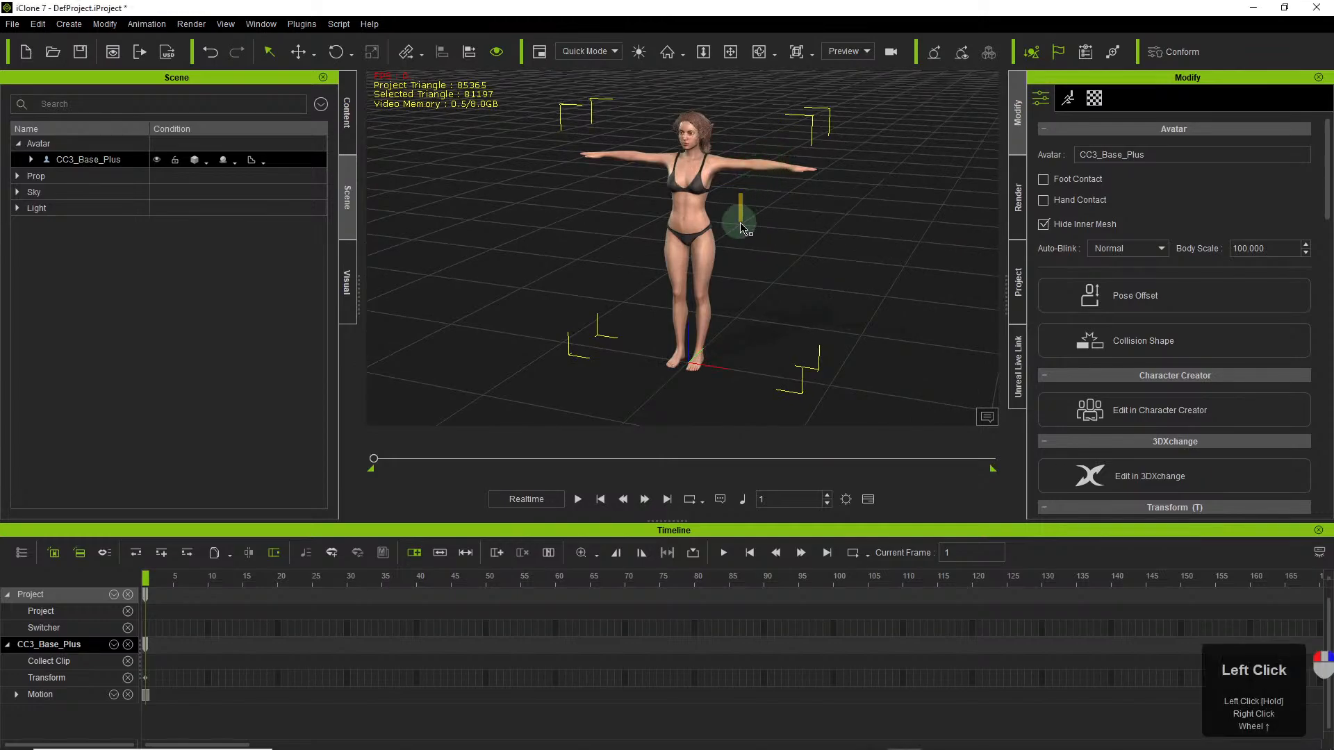
pyautogui.scroll(3, 736, 174)
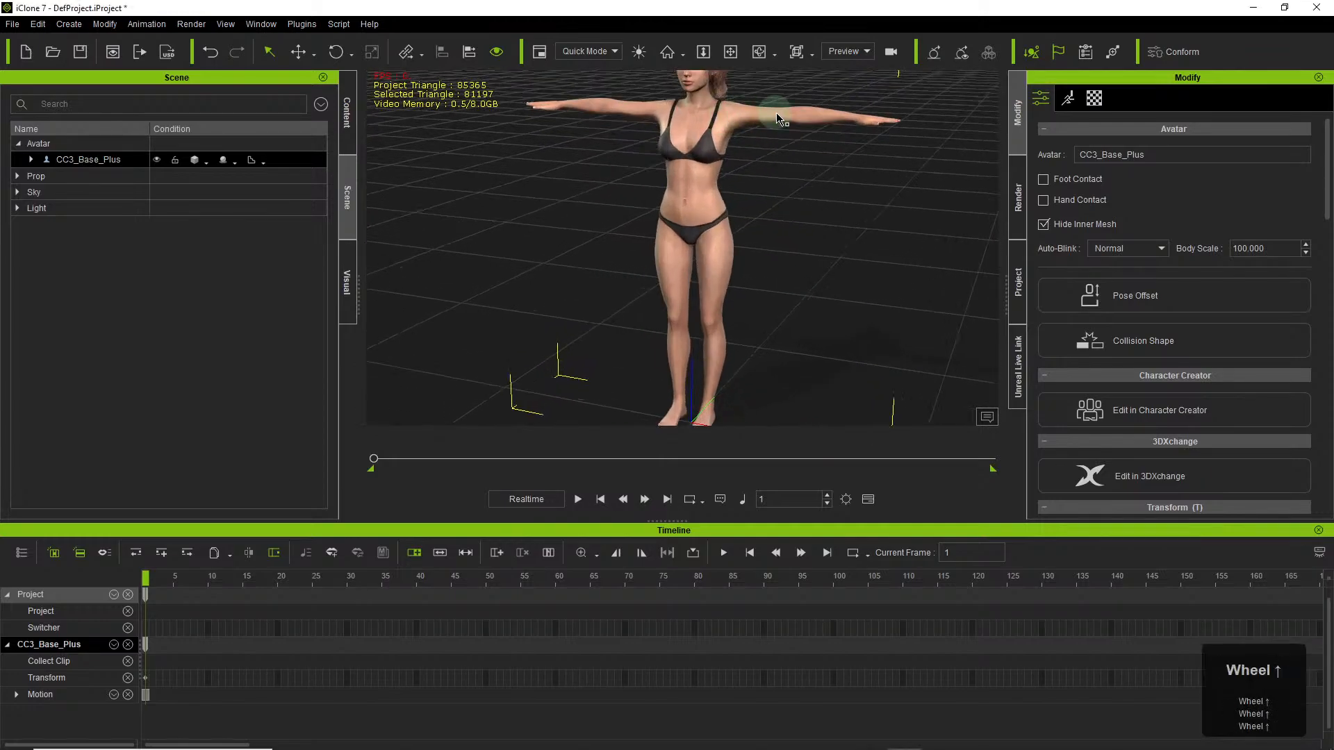
pyautogui.moveTo(799, 143); pyautogui.dragTo(799, 286)
pyautogui.scroll(3, 781, 298)
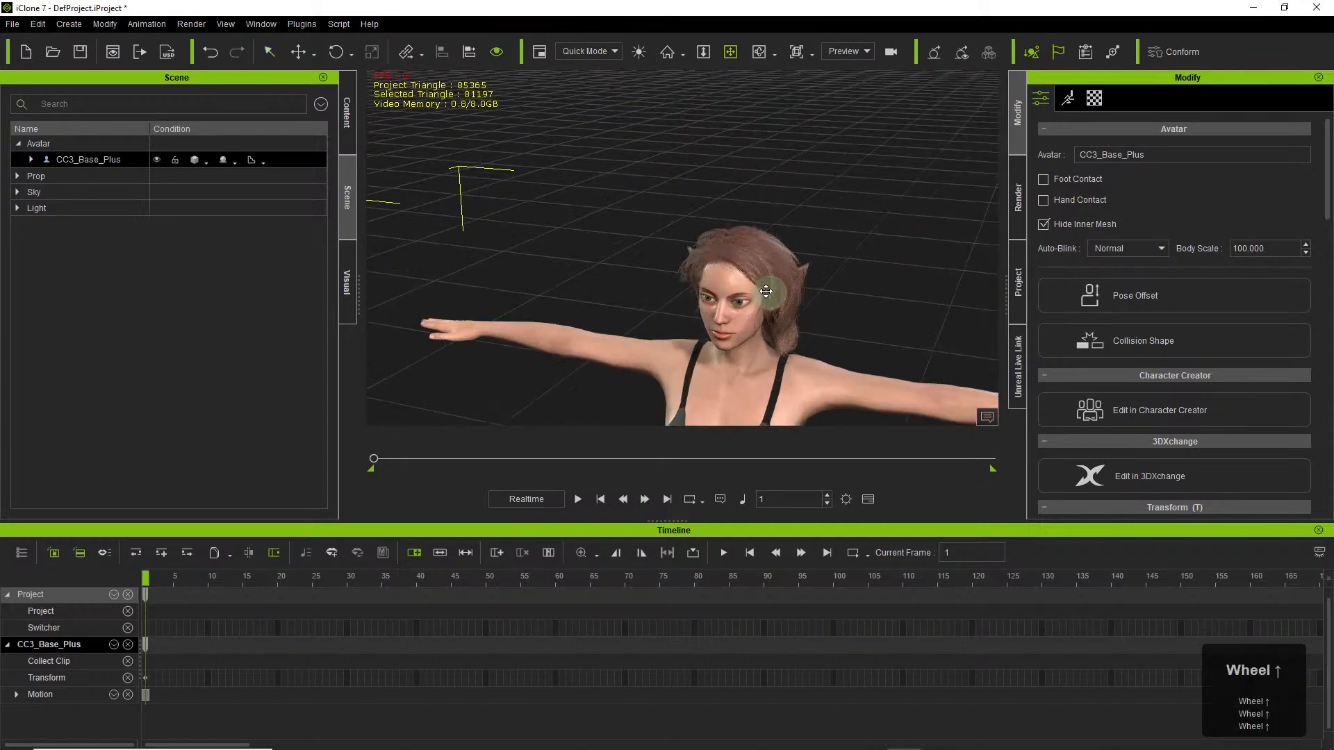
pyautogui.moveTo(791, 334); pyautogui.dragTo(837, 262, button='right')
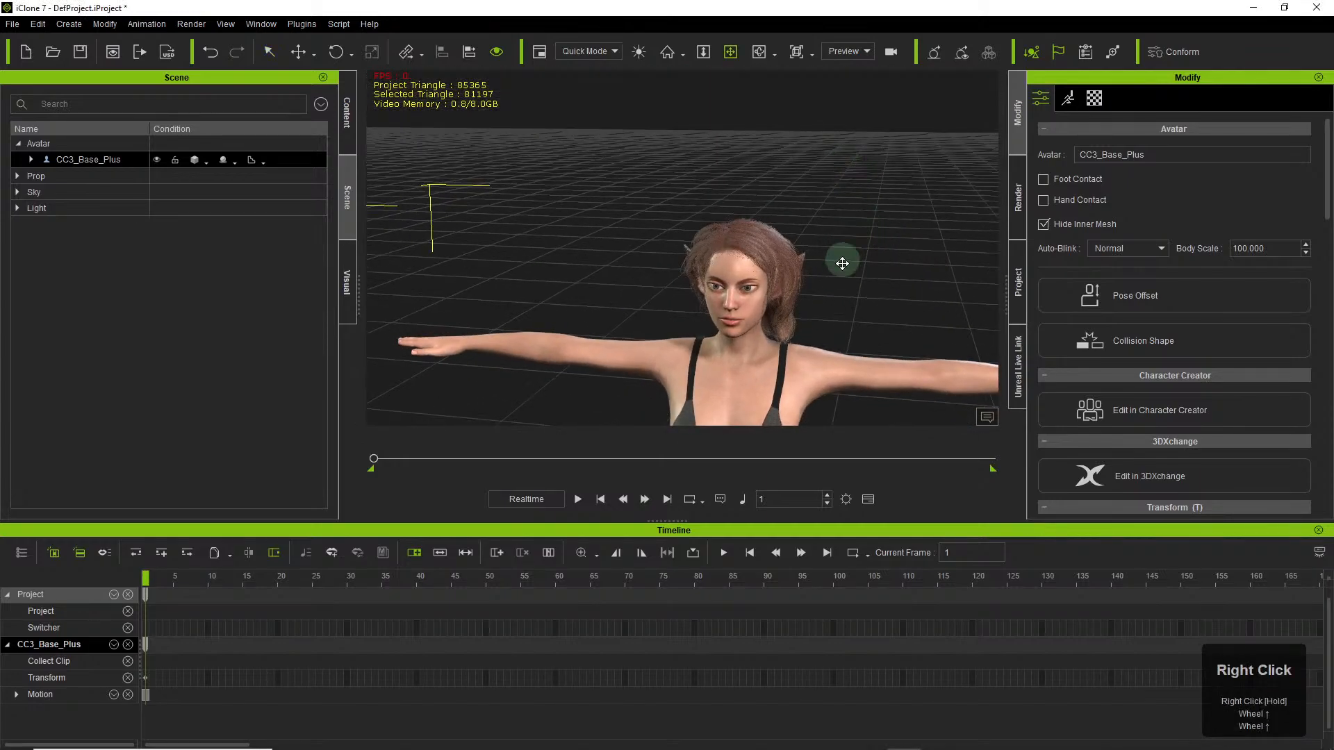
pyautogui.press('f')
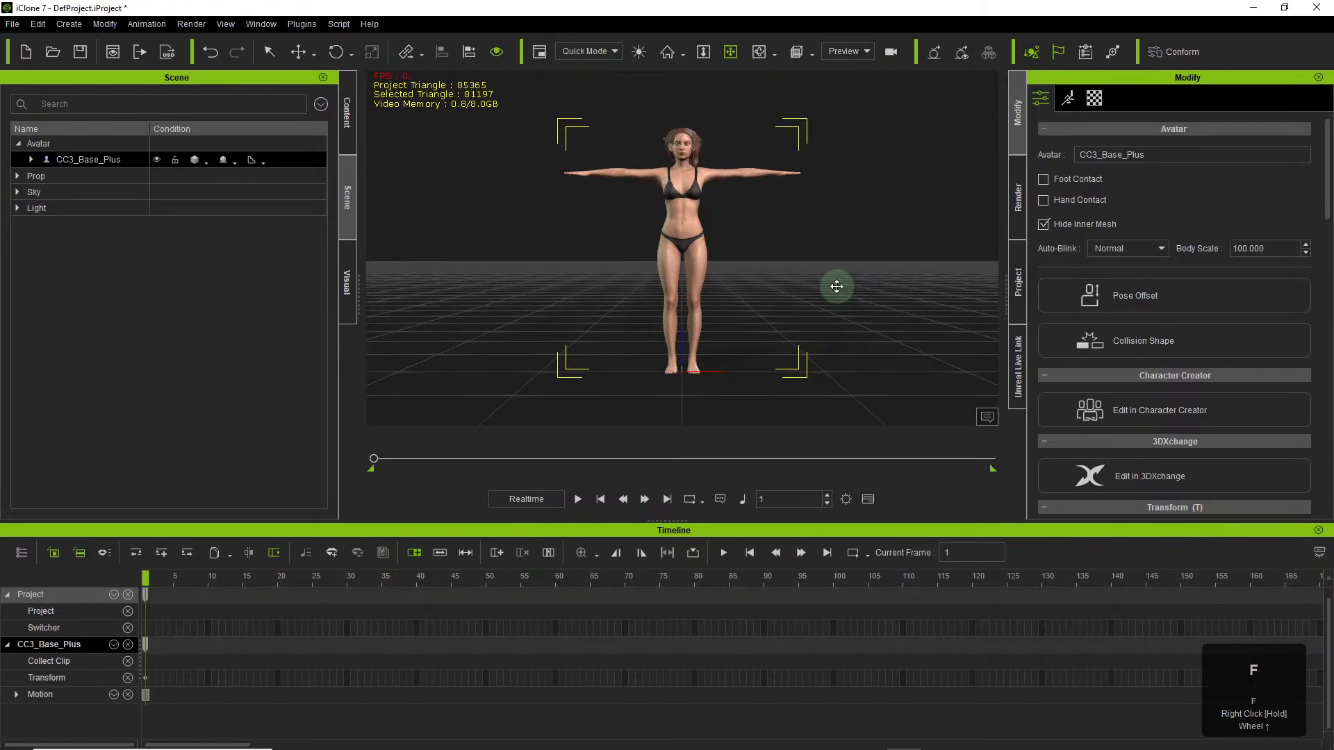
# Frame the avatar's face up close and set the viewport render quality to High.
pyautogui.press('j')
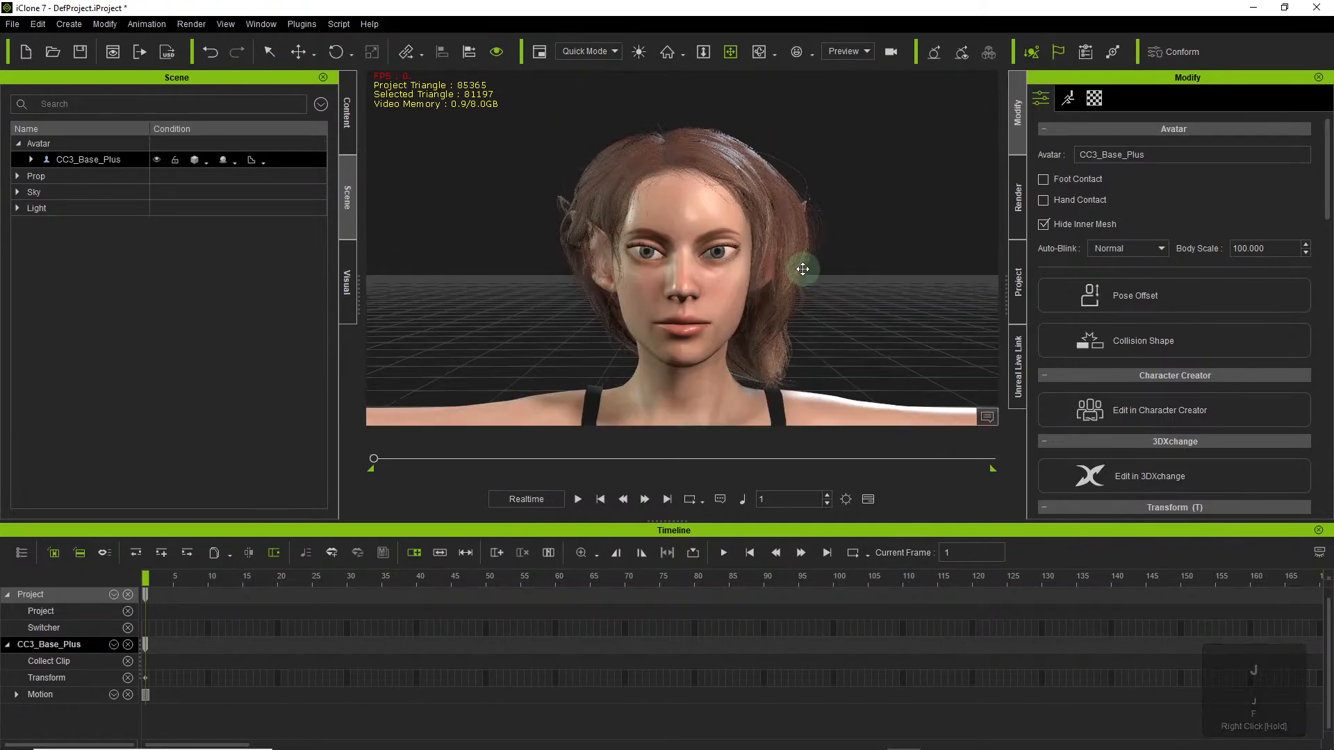
pyautogui.press('f')
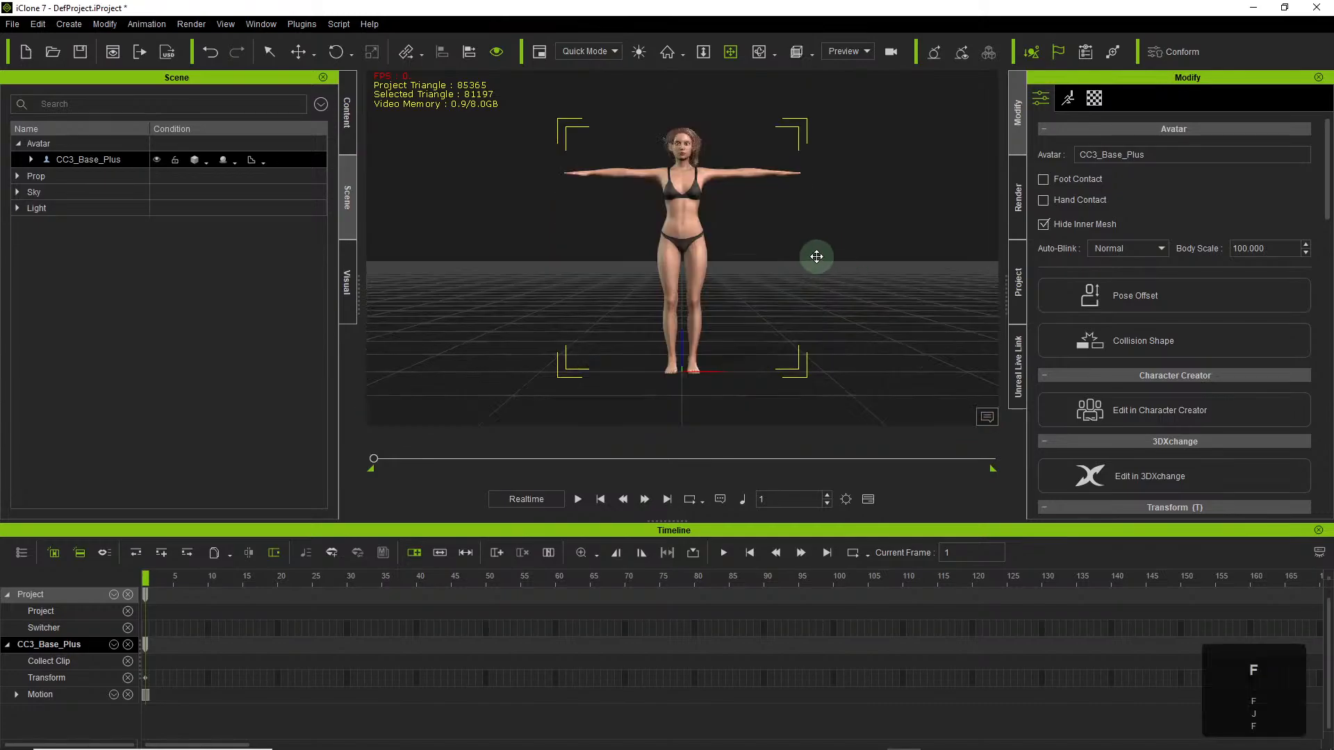
pyautogui.press('s')
pyautogui.press('j')
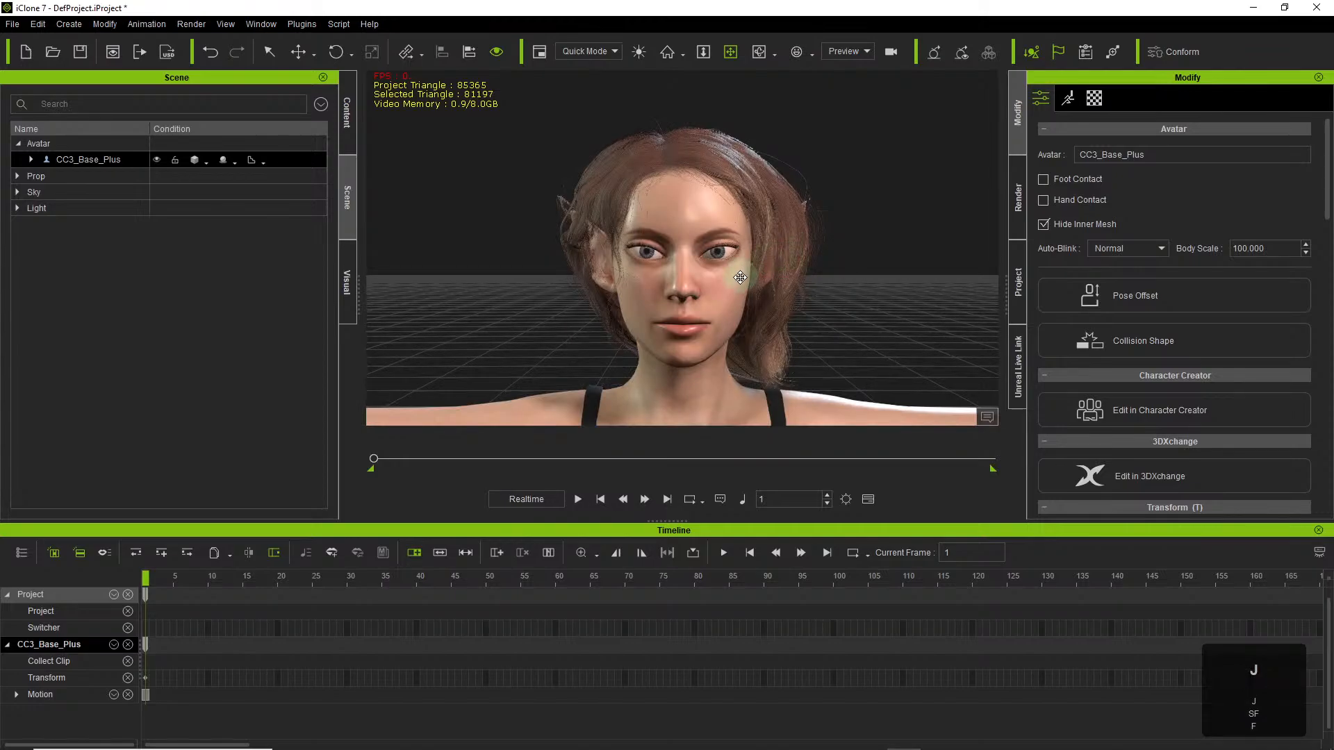
pyautogui.moveTo(747, 301); pyautogui.dragTo(790, 313, button='right')
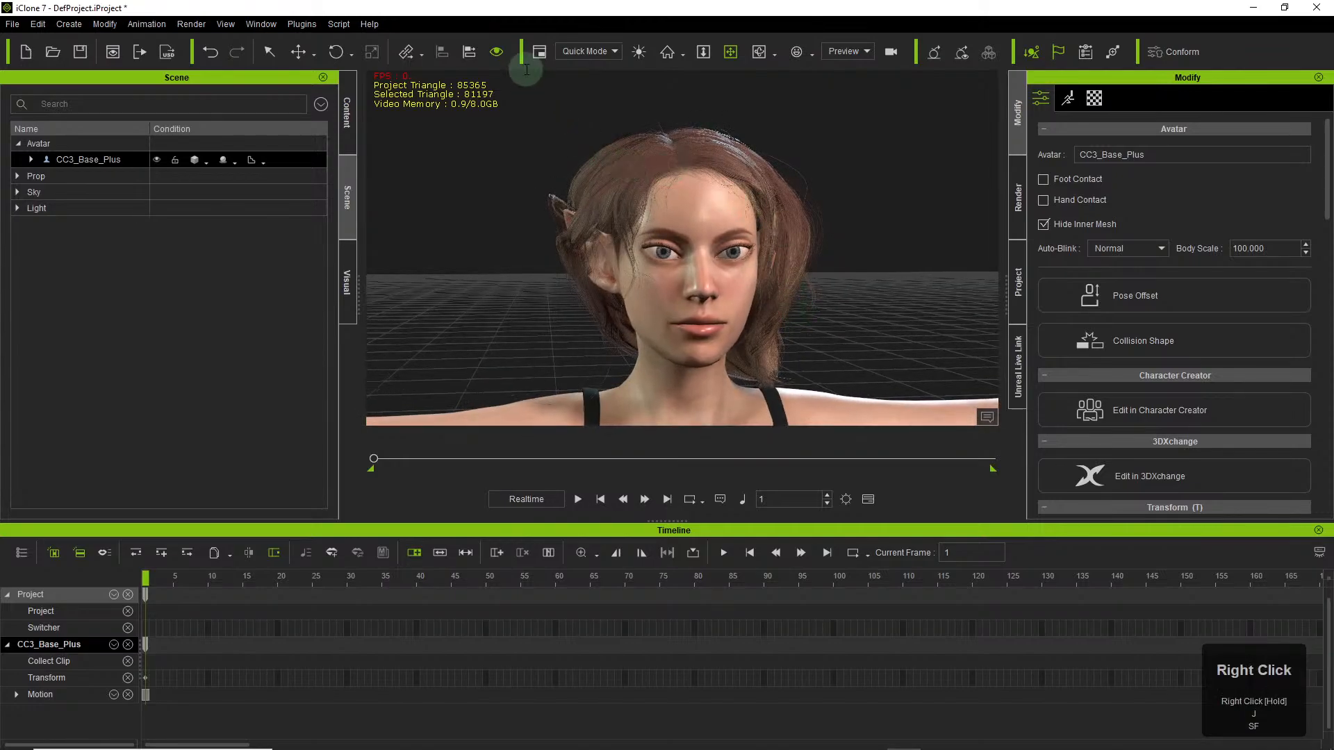
pyautogui.click(614, 52)
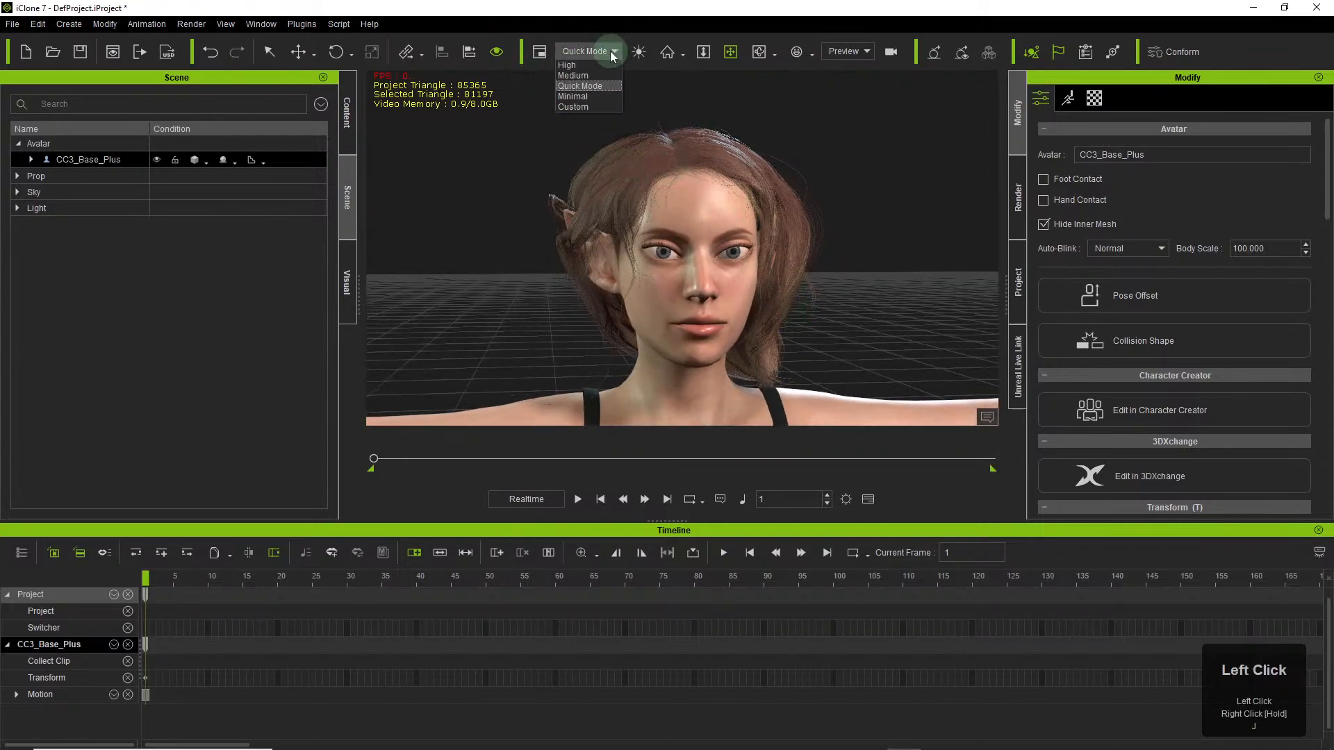
pyautogui.click(615, 51)
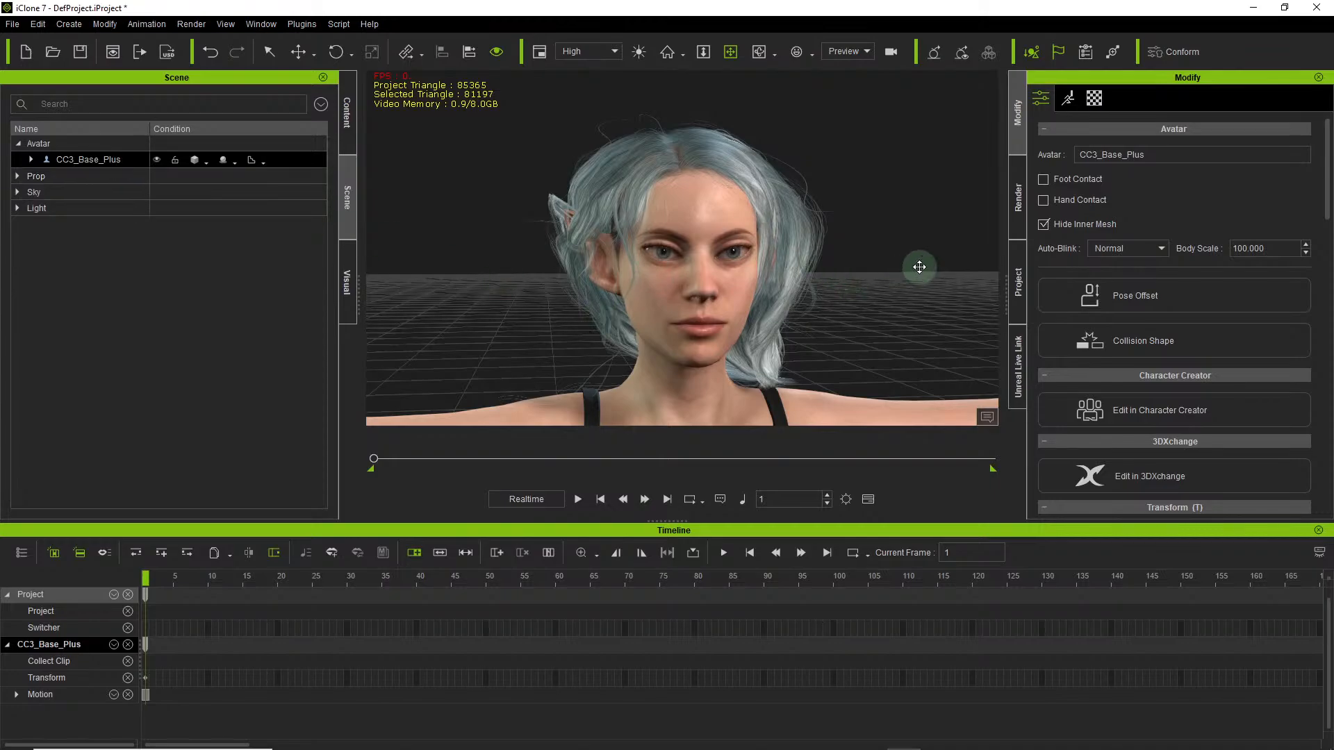
# Compare the avatar's face, hair and lighting in iClone 7 with the original in Character Creator 3, returning to iClone 7.
pyautogui.hotkey('alt', 'Tab')
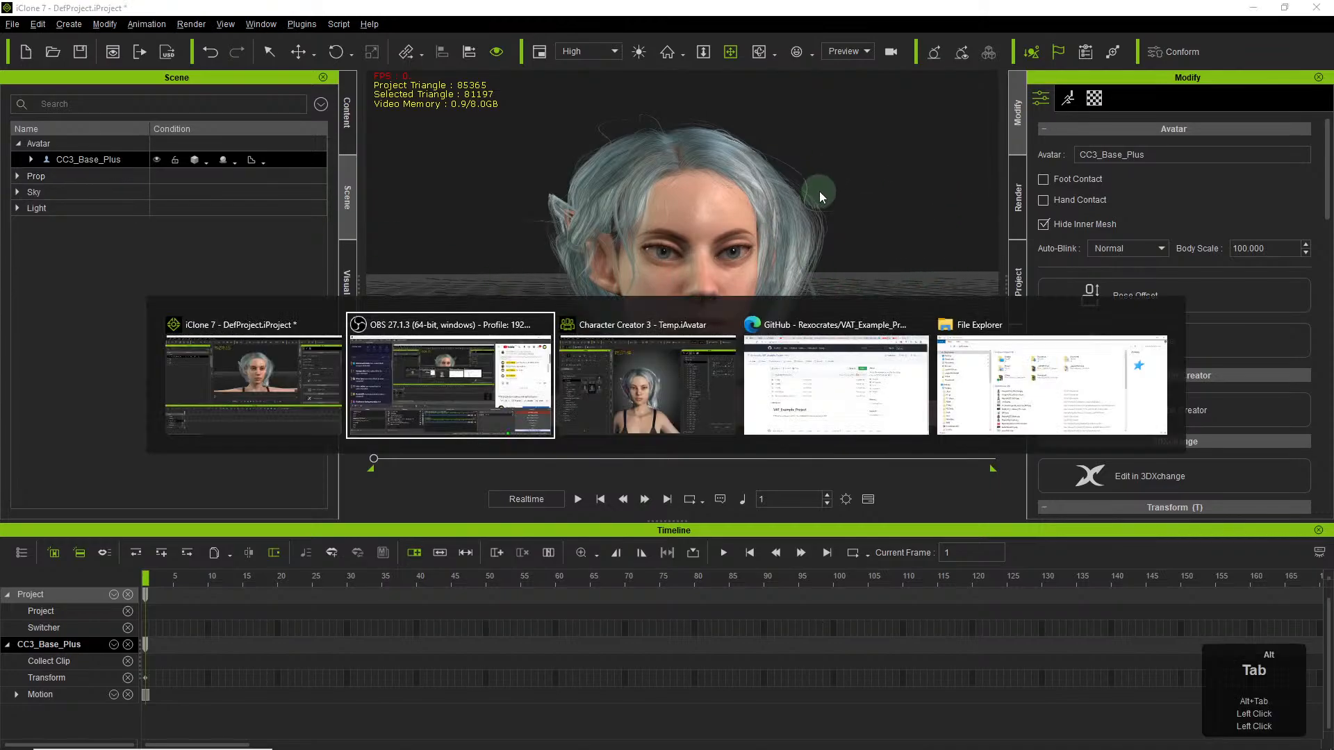
pyautogui.hotkey('alt', 'Tab')
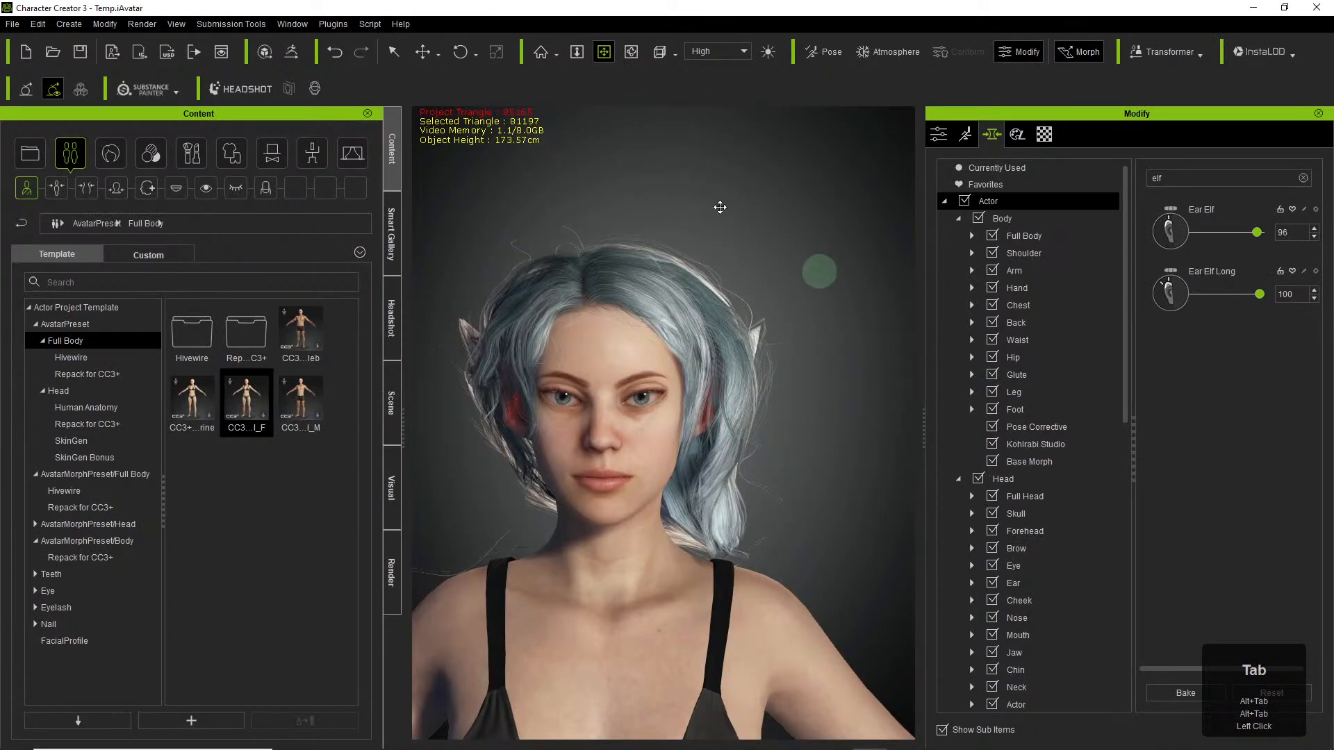
pyautogui.hotkey('alt', 'Tab')
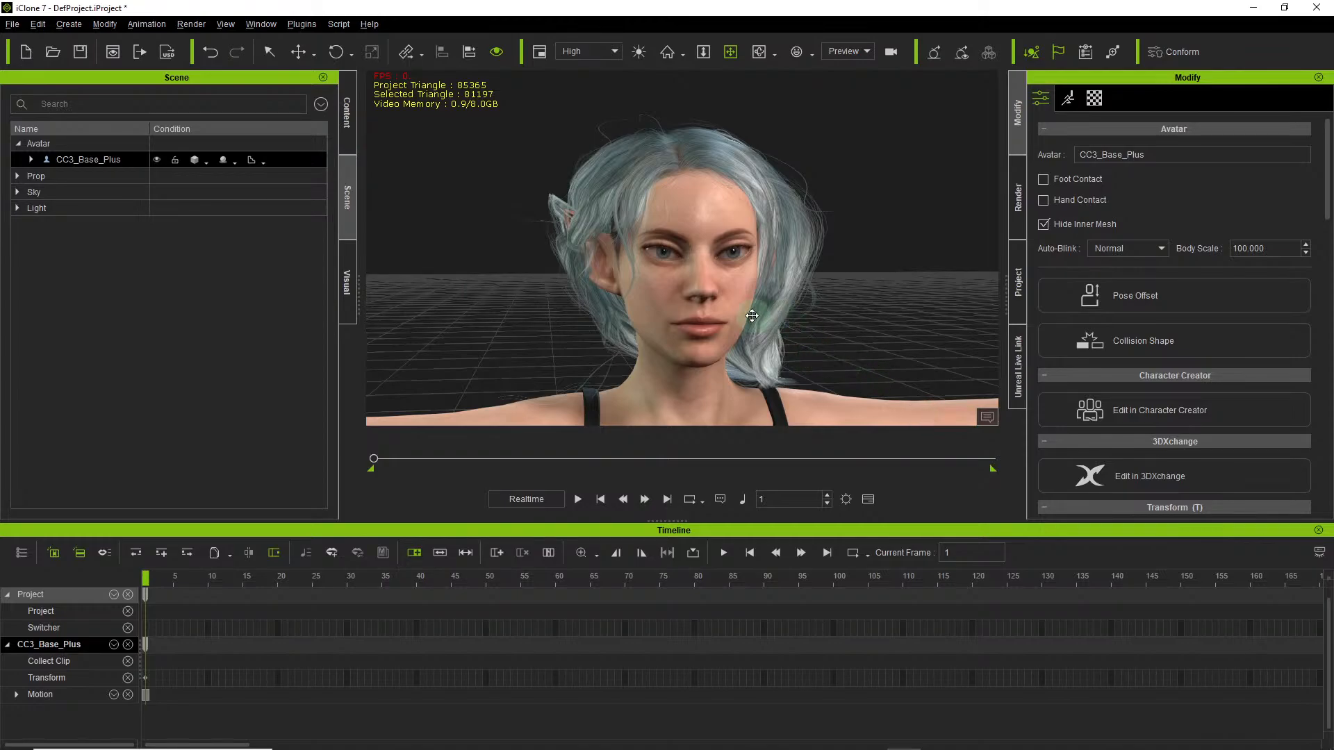
pyautogui.hotkey('alt', 'Tab')
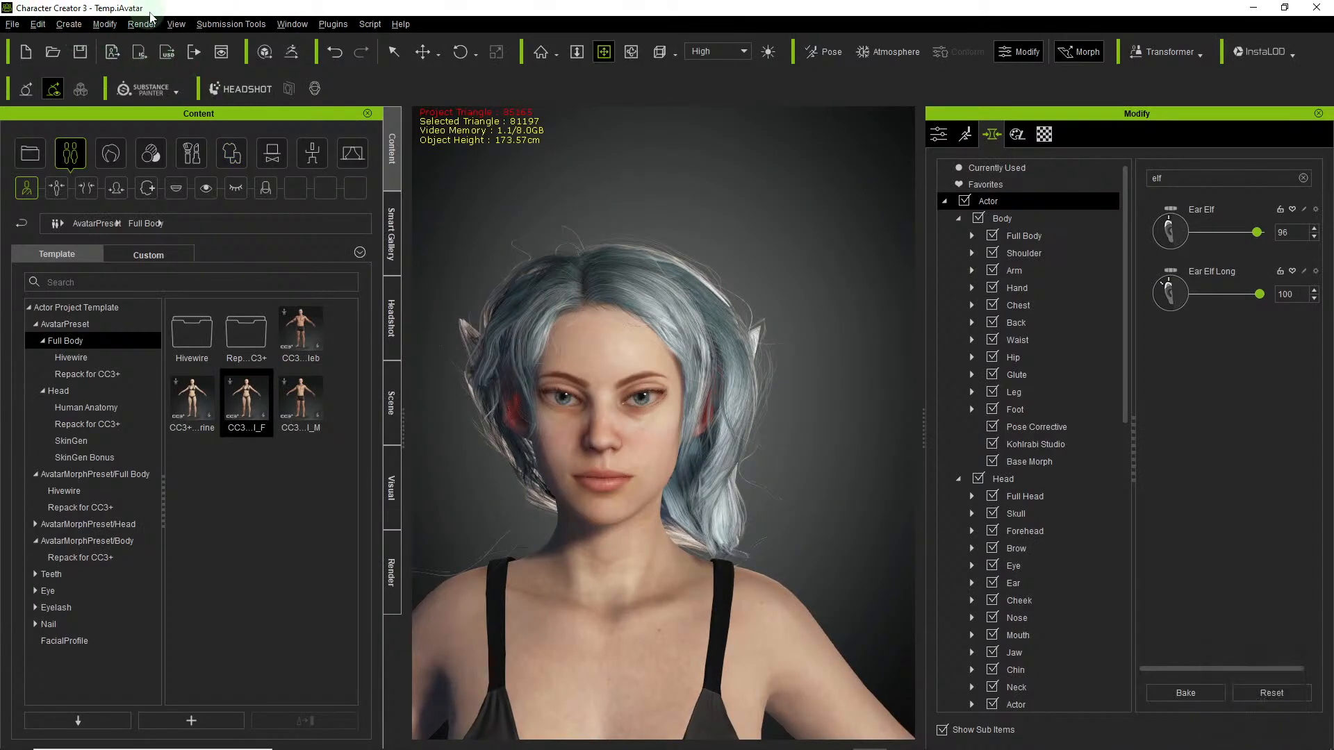
pyautogui.hotkey('alt', 'Tab')
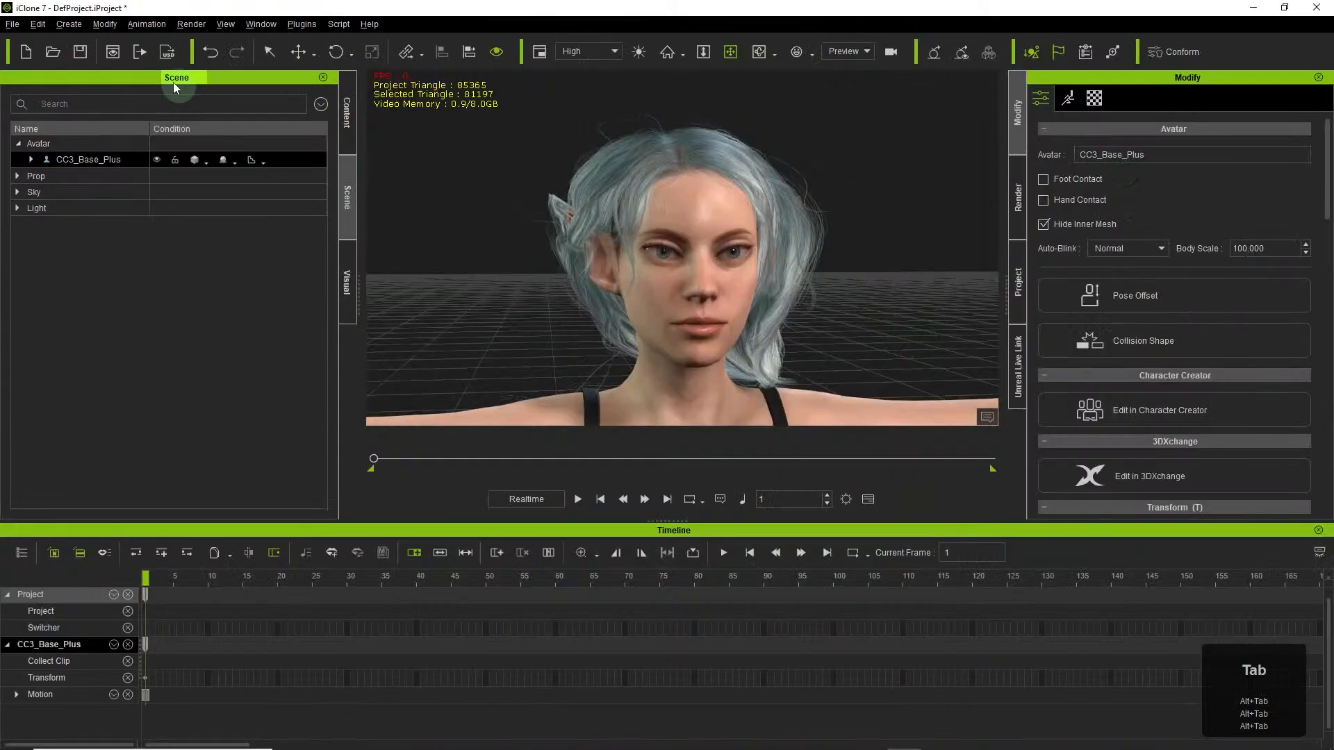
pyautogui.hotkey('alt', 'Tab')
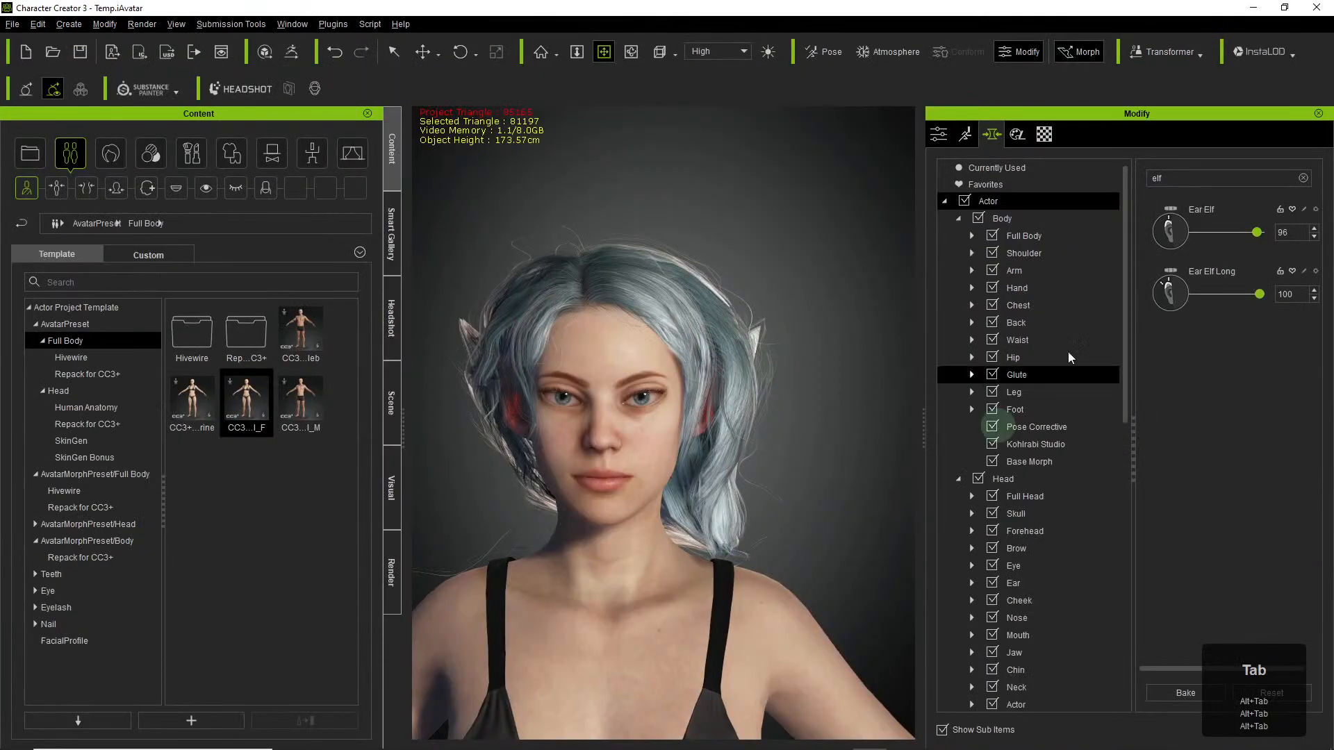
pyautogui.hotkey('alt', 'Tab')
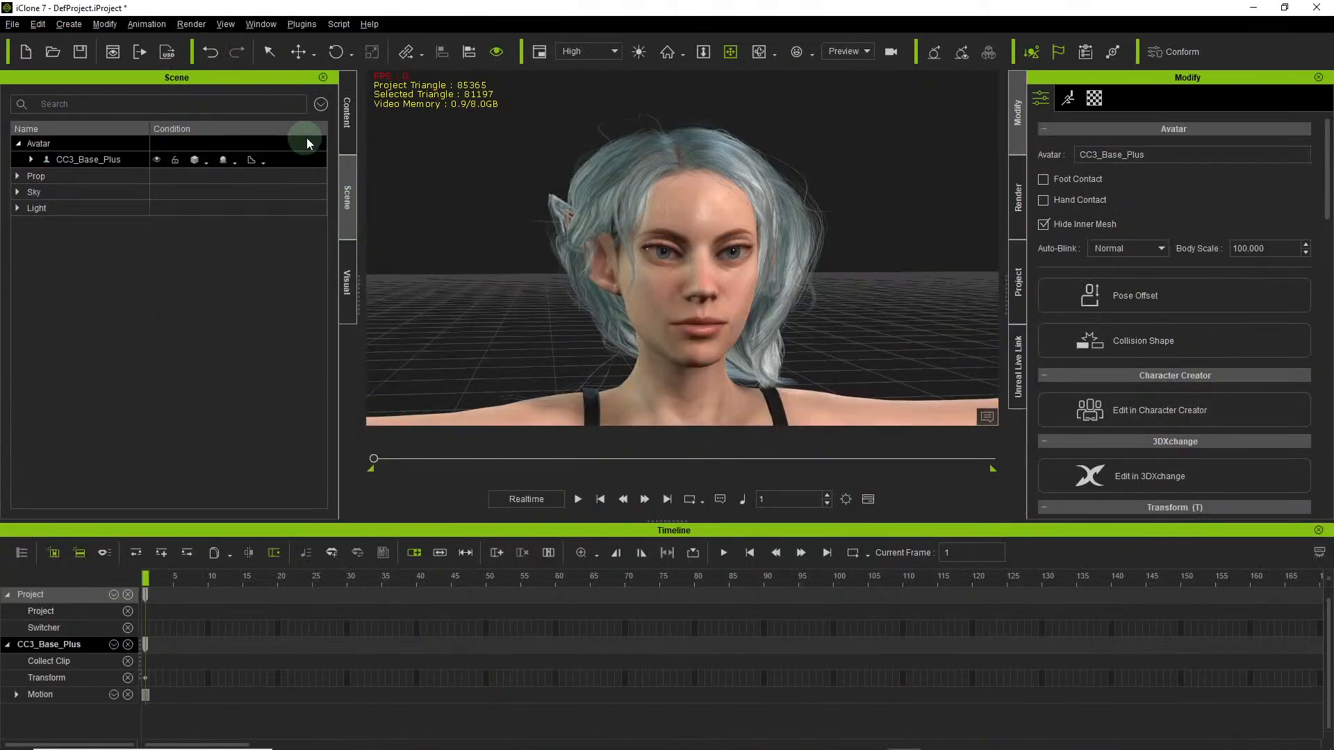
# Show the Light Room presets from the Light category of the stage content and enlarge the content browser to fit more thumbnails.
pyautogui.click(347, 125)
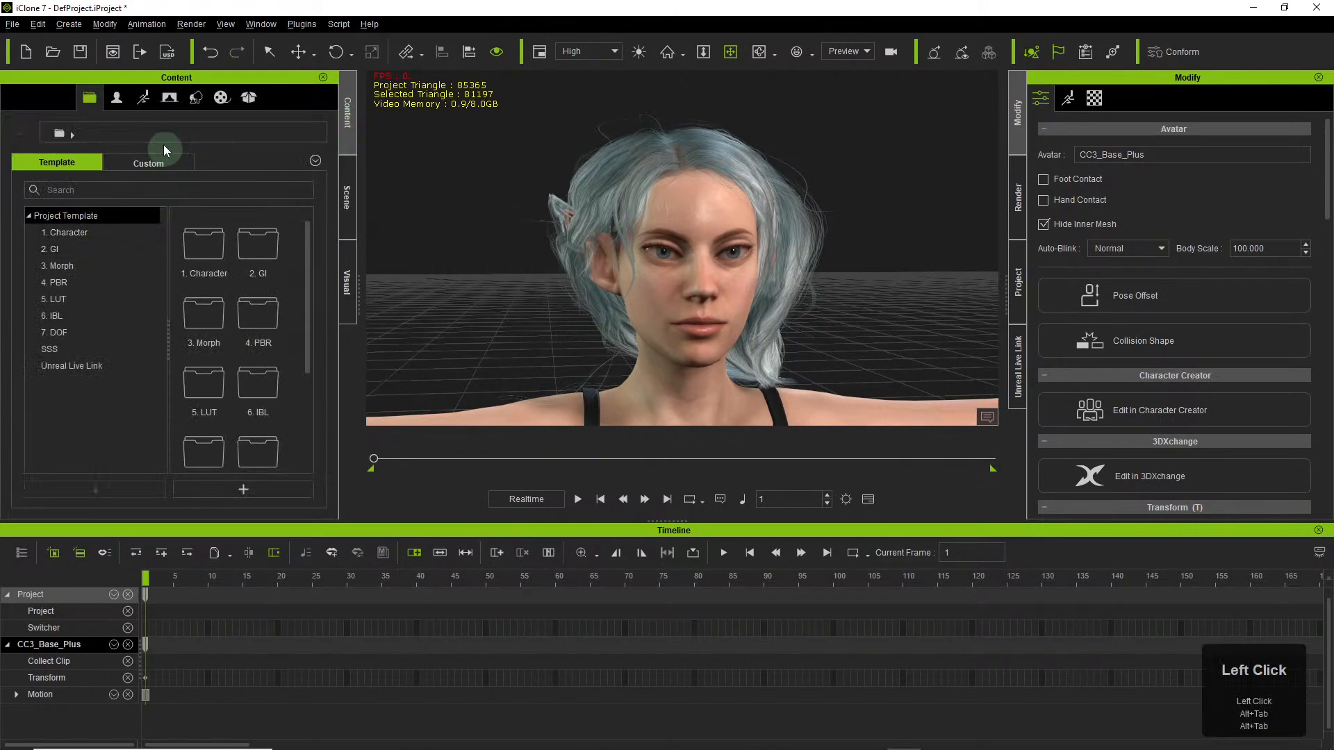
pyautogui.click(224, 97)
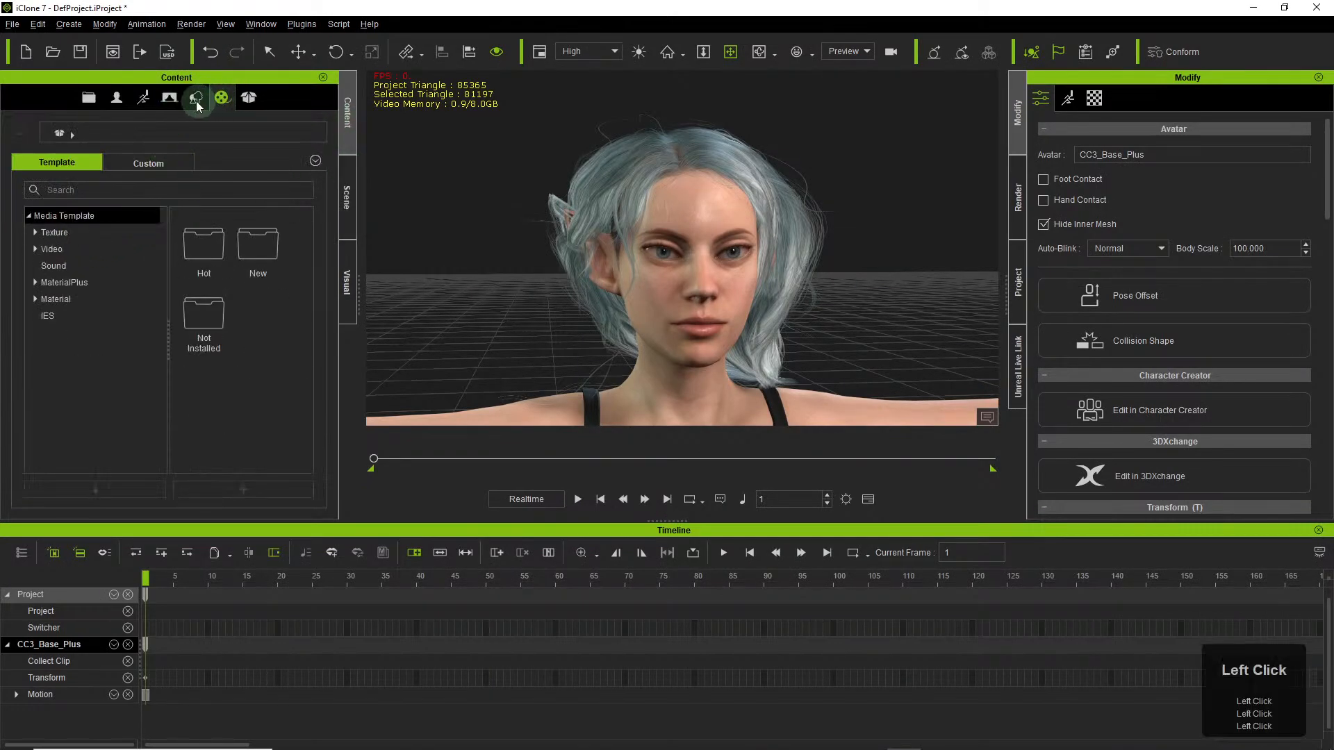
pyautogui.click(195, 103)
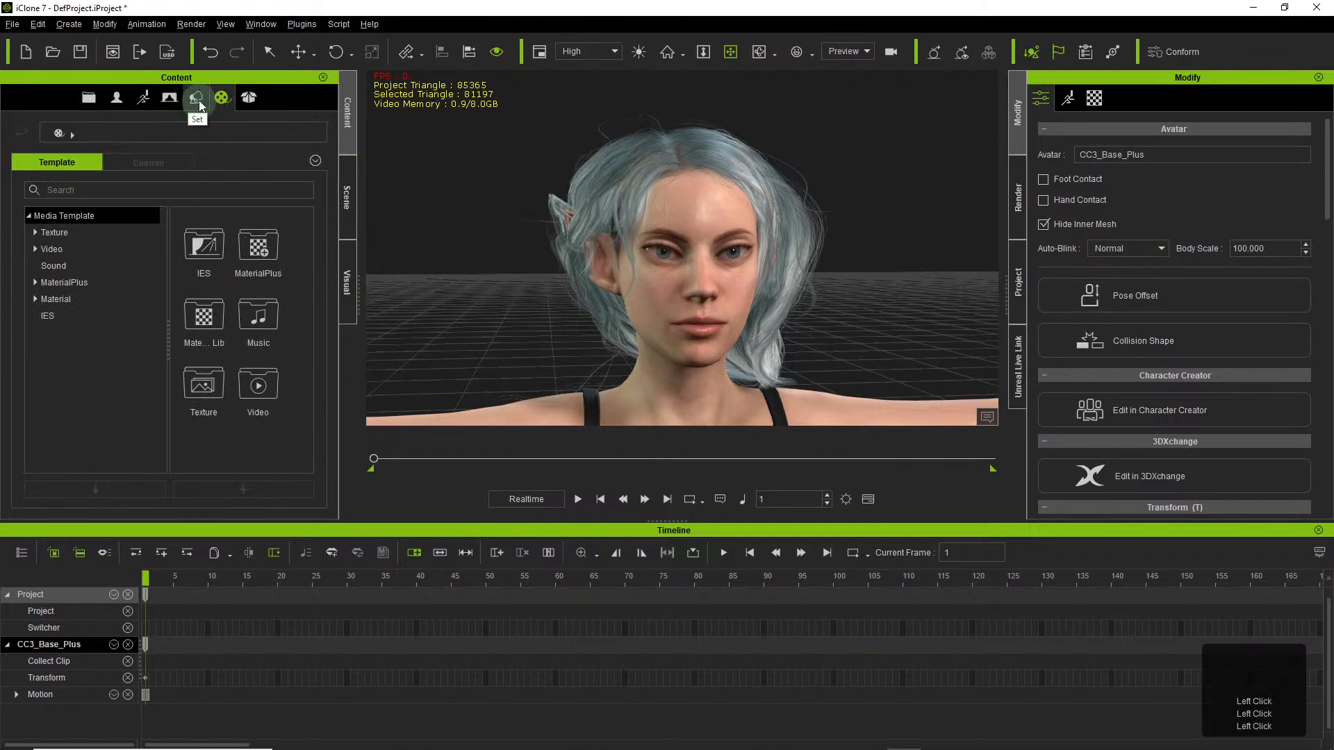
pyautogui.click(169, 98)
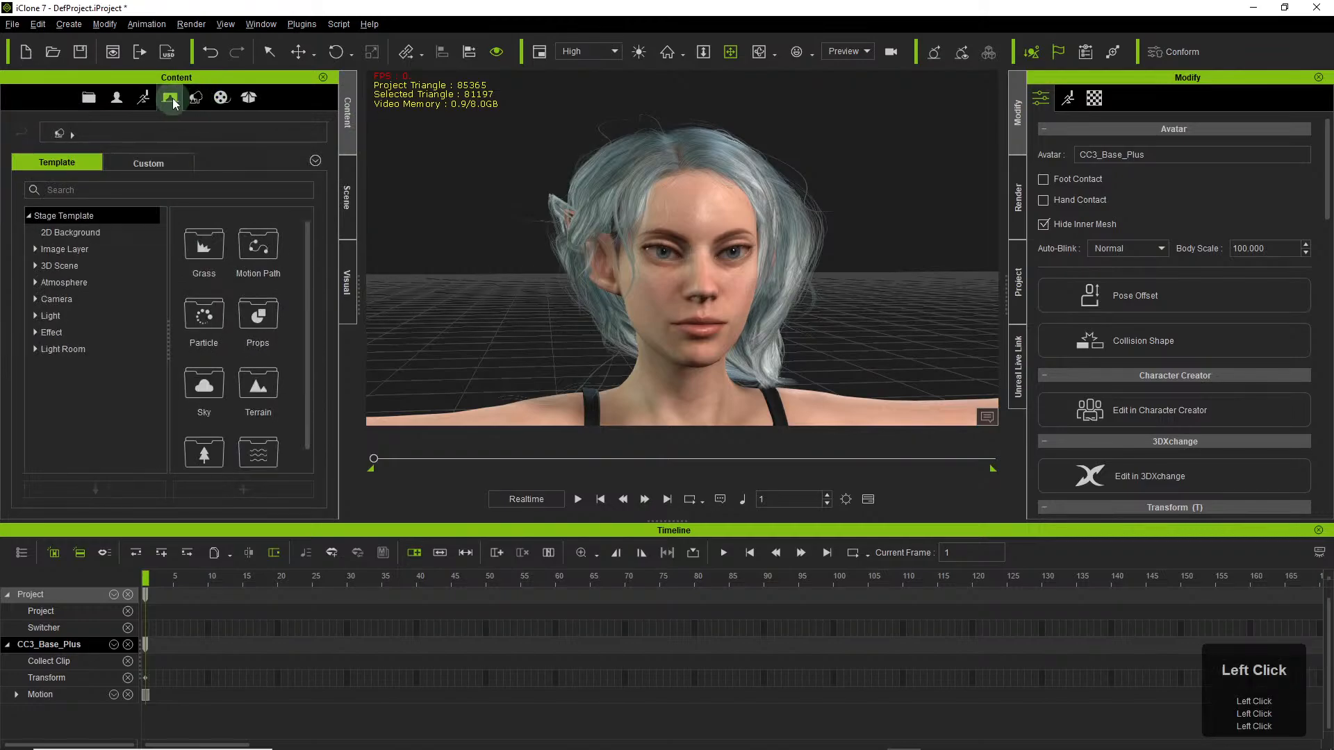
pyautogui.click(37, 316)
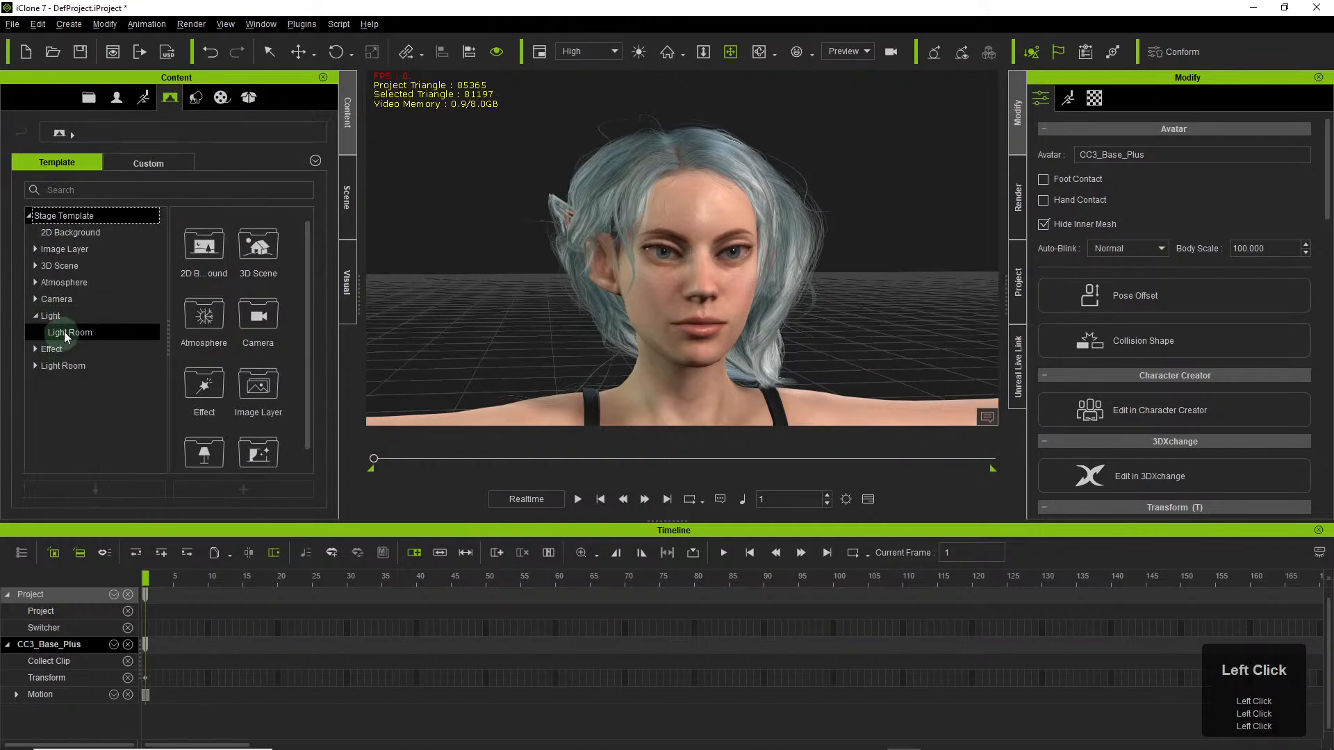
pyautogui.click(69, 332)
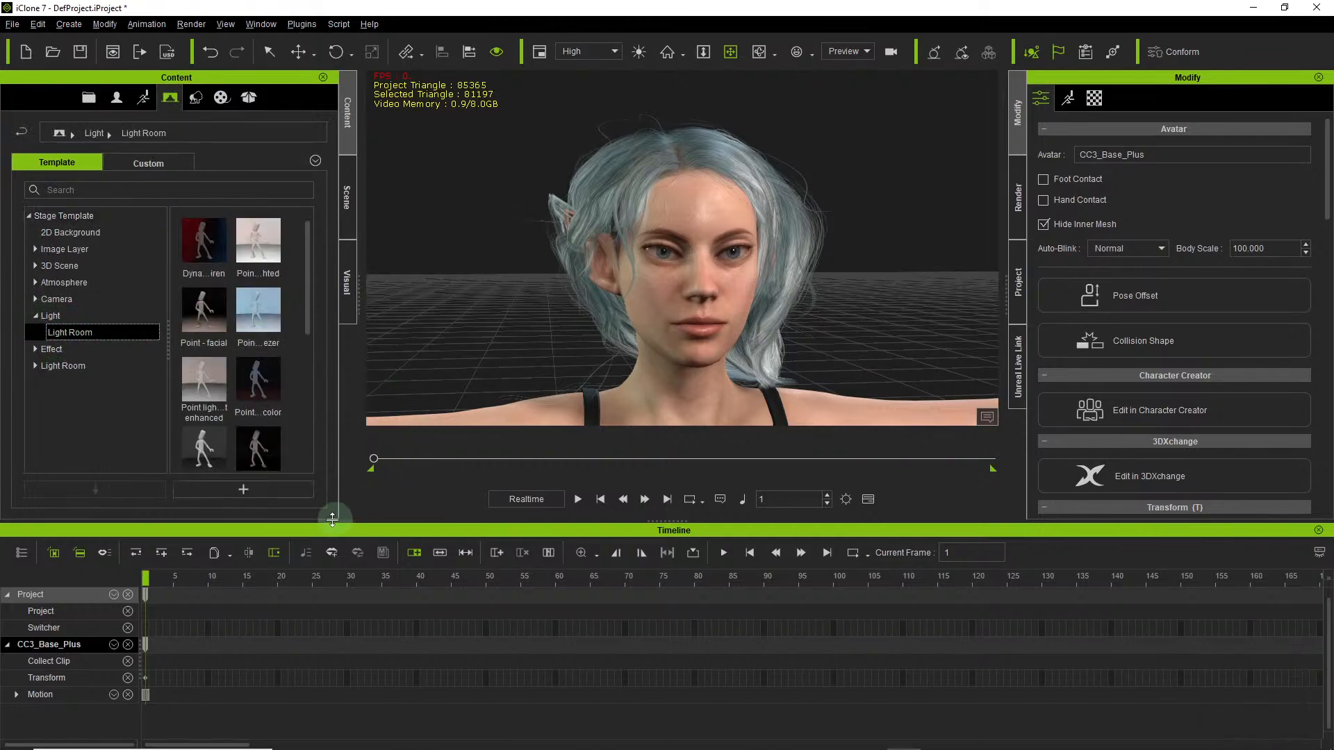
pyautogui.moveTo(334, 521); pyautogui.dragTo(335, 628)
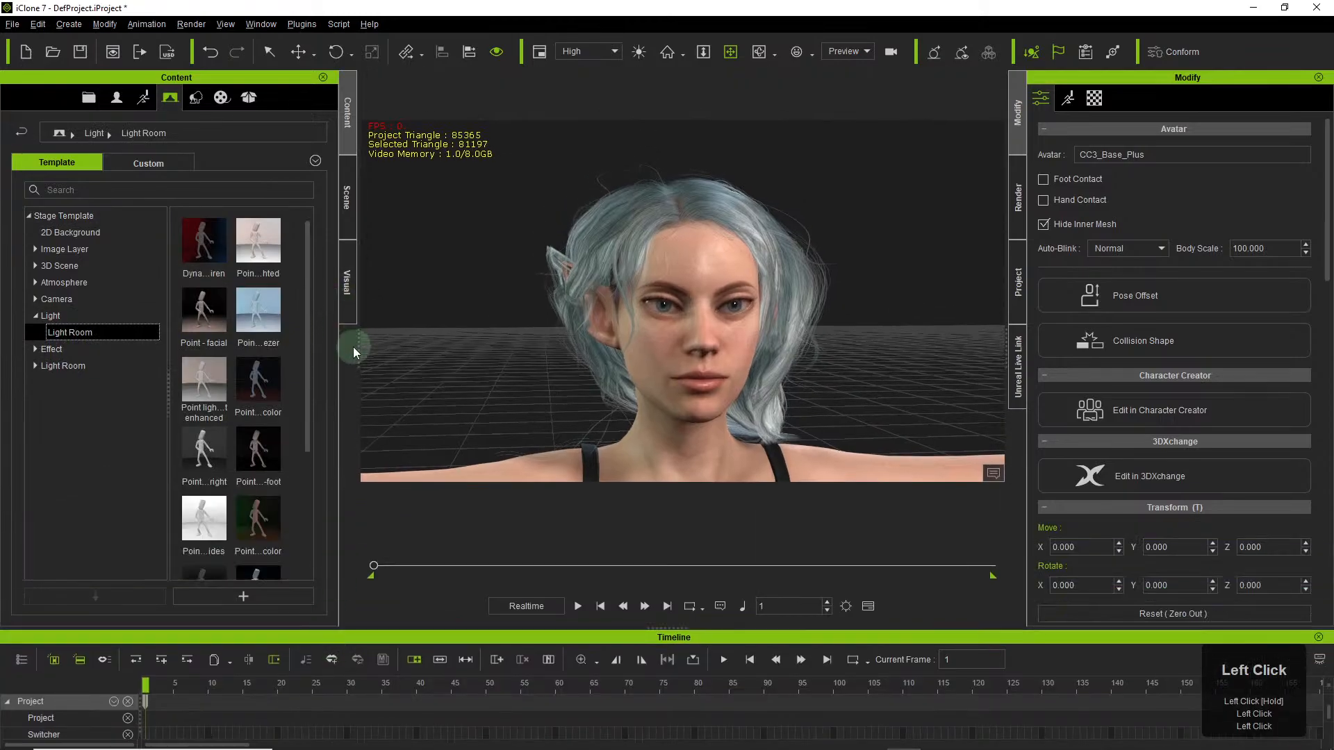
pyautogui.moveTo(360, 353); pyautogui.dragTo(476, 367)
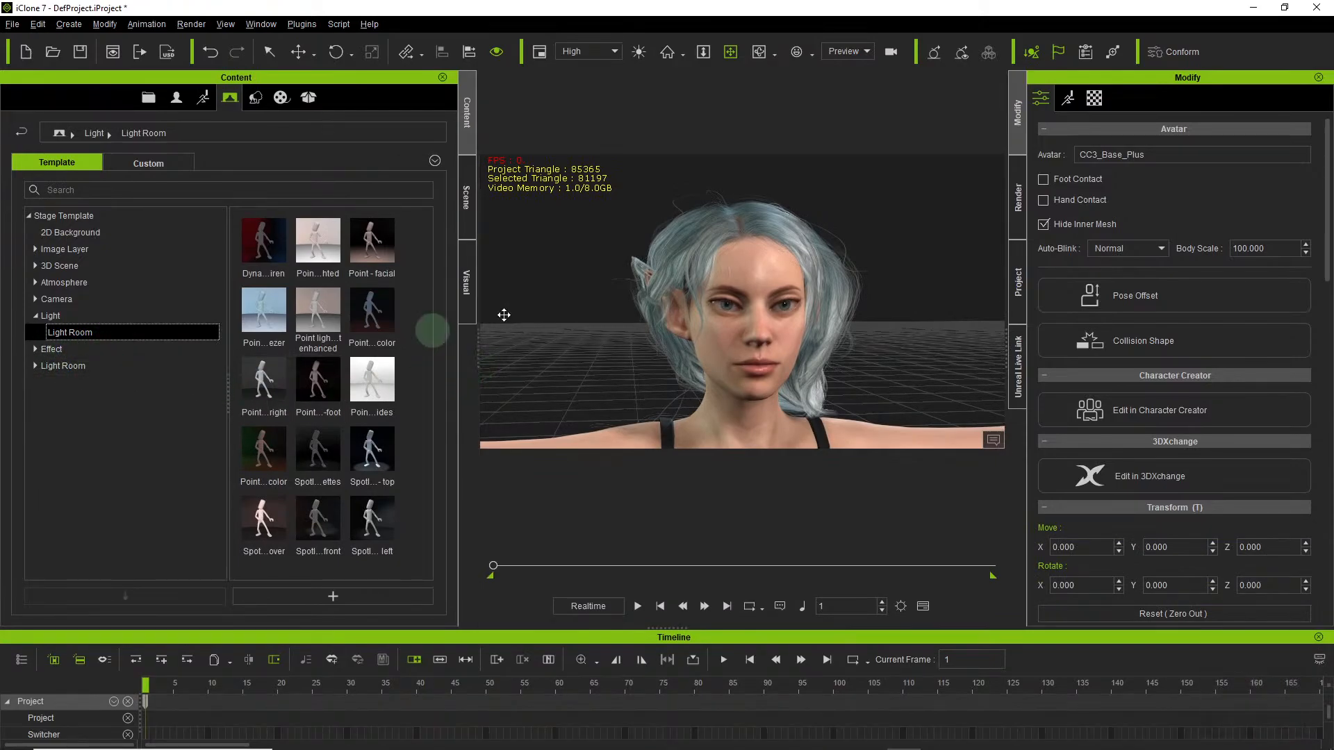
# Apply the CC3 Default preset from the main Light Room category to the scene.
pyautogui.click(50, 367)
pyautogui.click(35, 367)
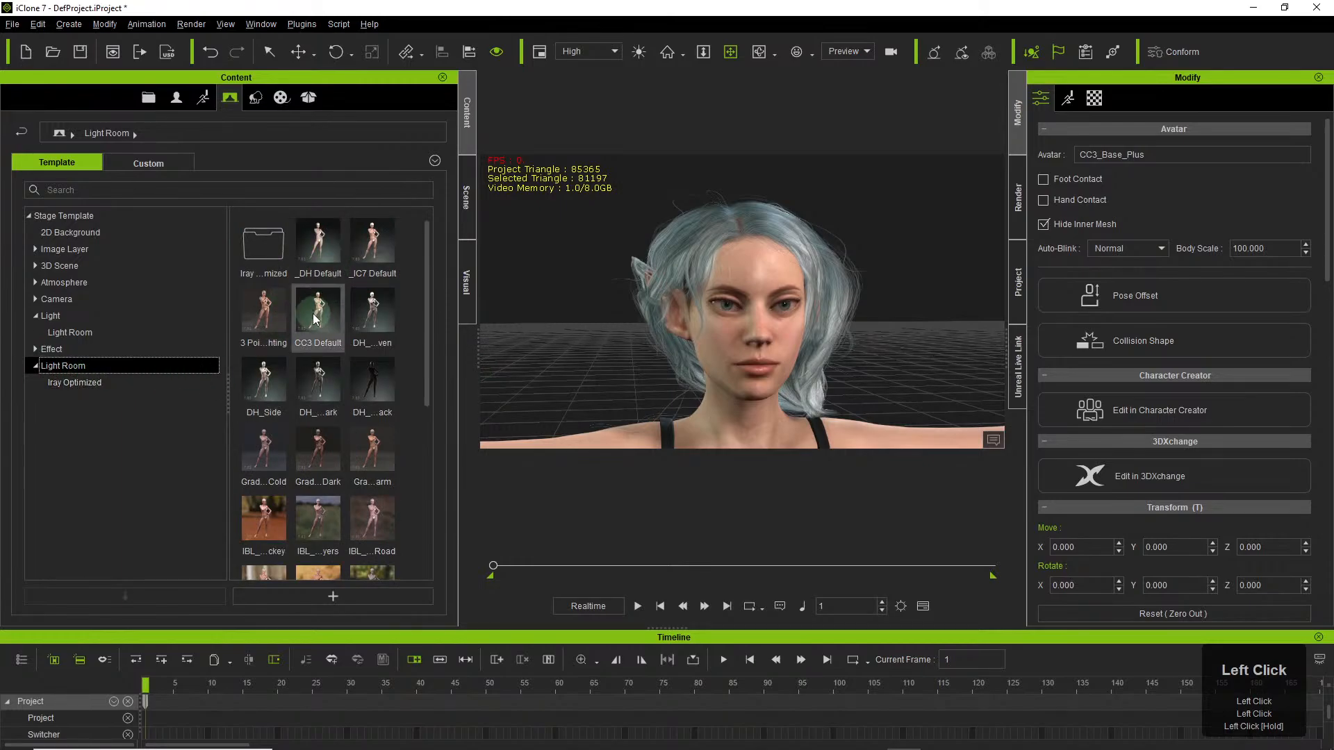
pyautogui.moveTo(314, 318)
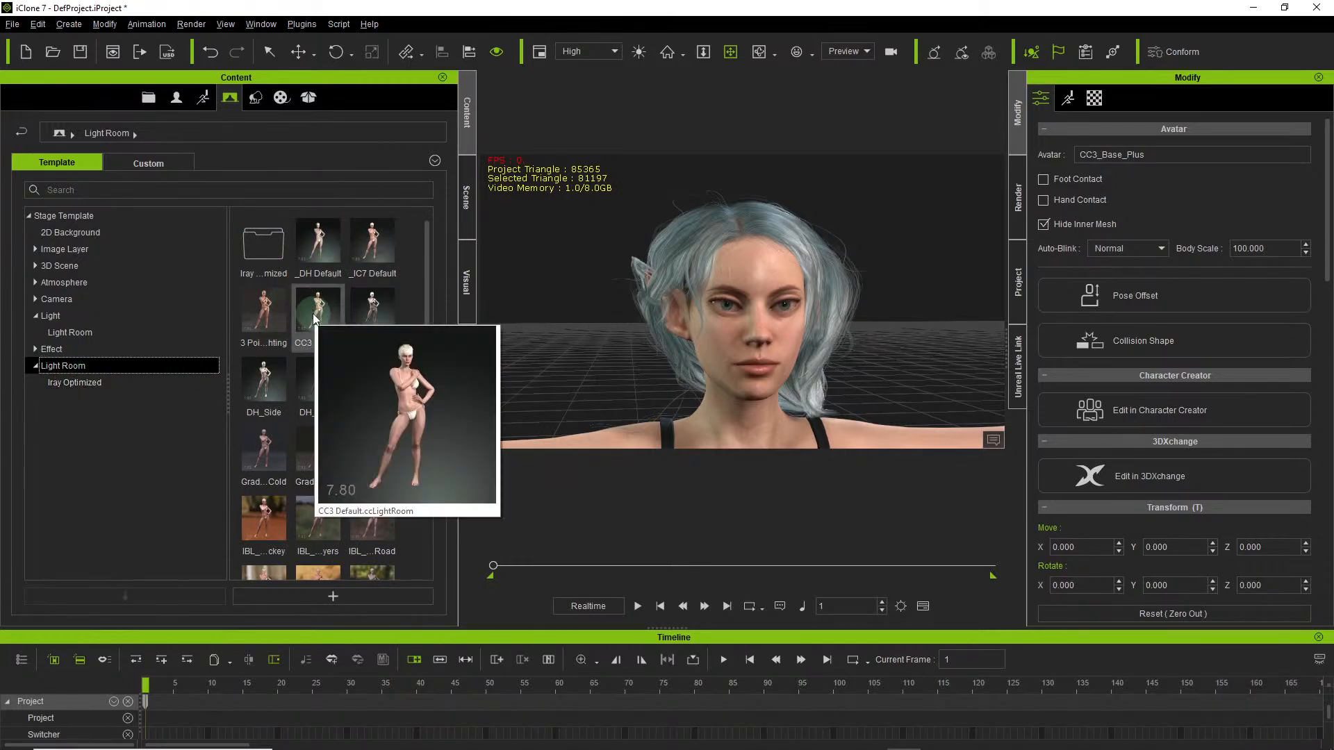
pyautogui.moveTo(361, 313)
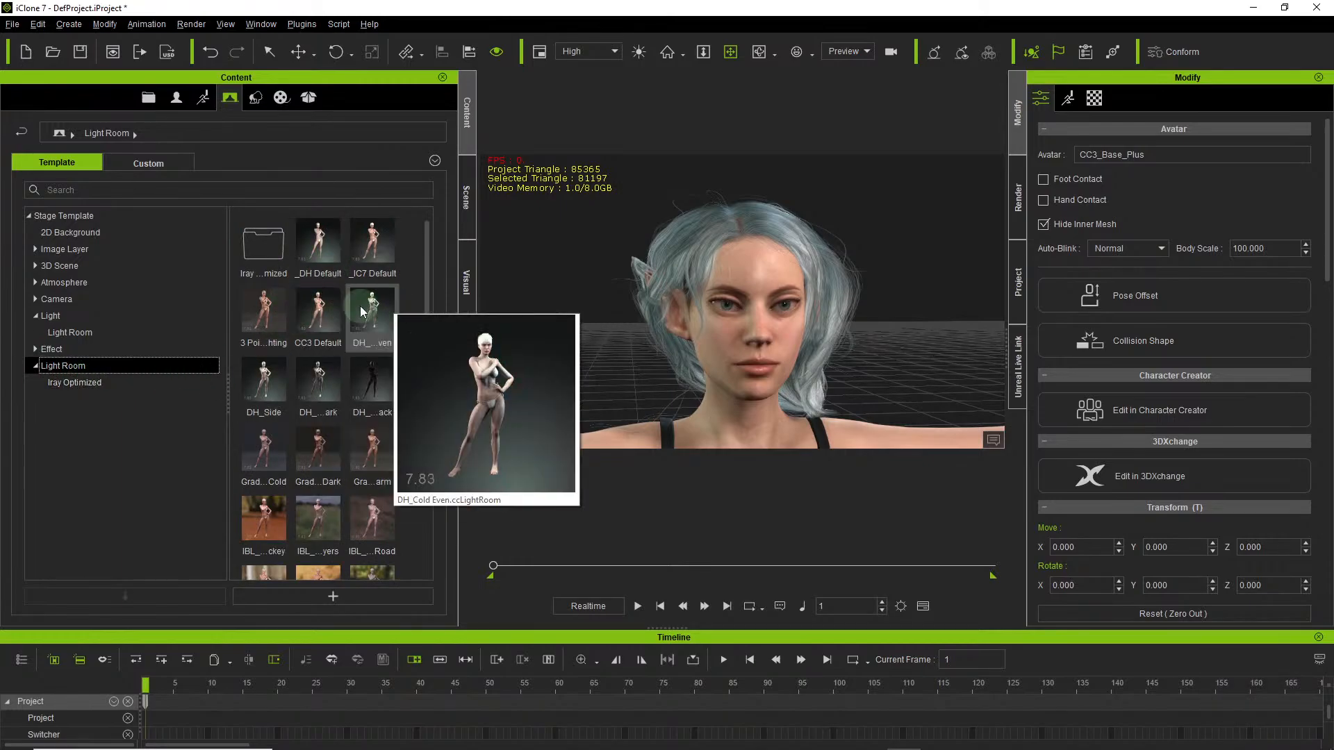
pyautogui.doubleClick(324, 308)
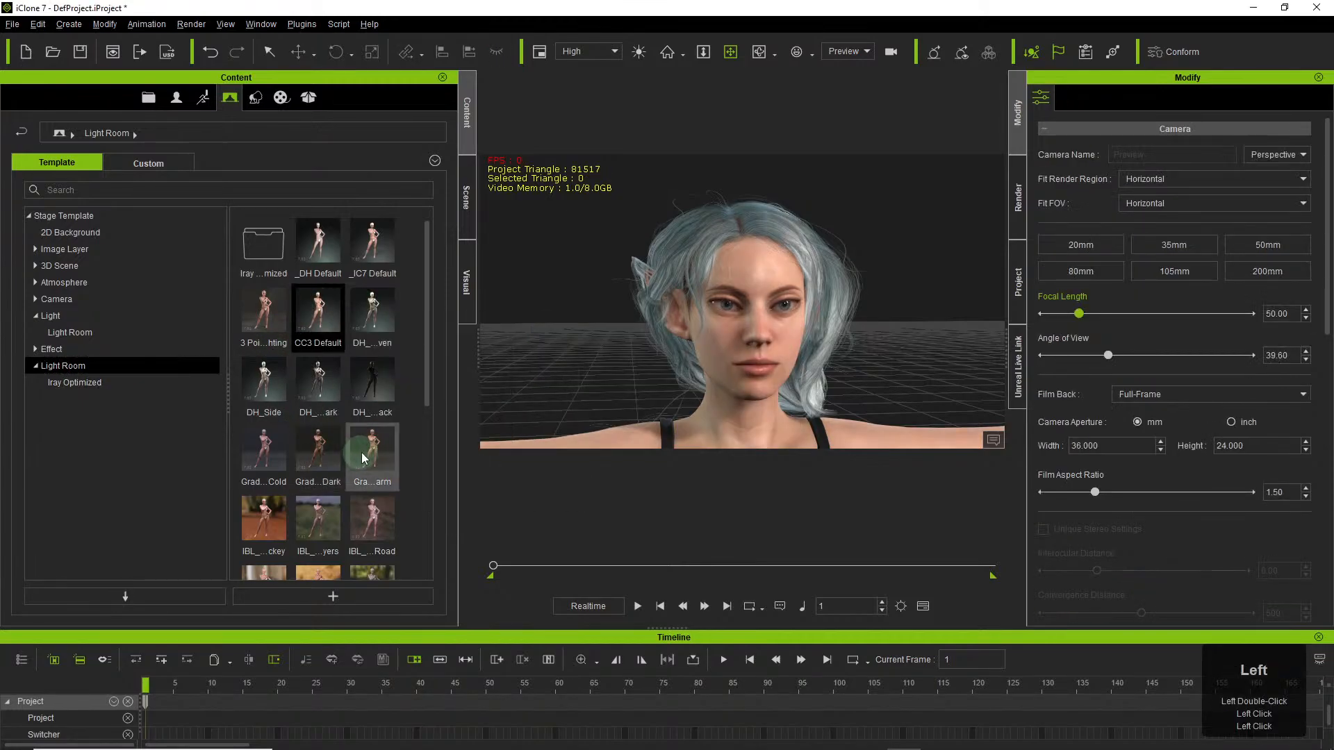
# Compare the relit avatar's face from the front with the original in Character Creator 3, returning to iClone 7.
pyautogui.moveTo(872, 347); pyautogui.dragTo(799, 358, button='right')
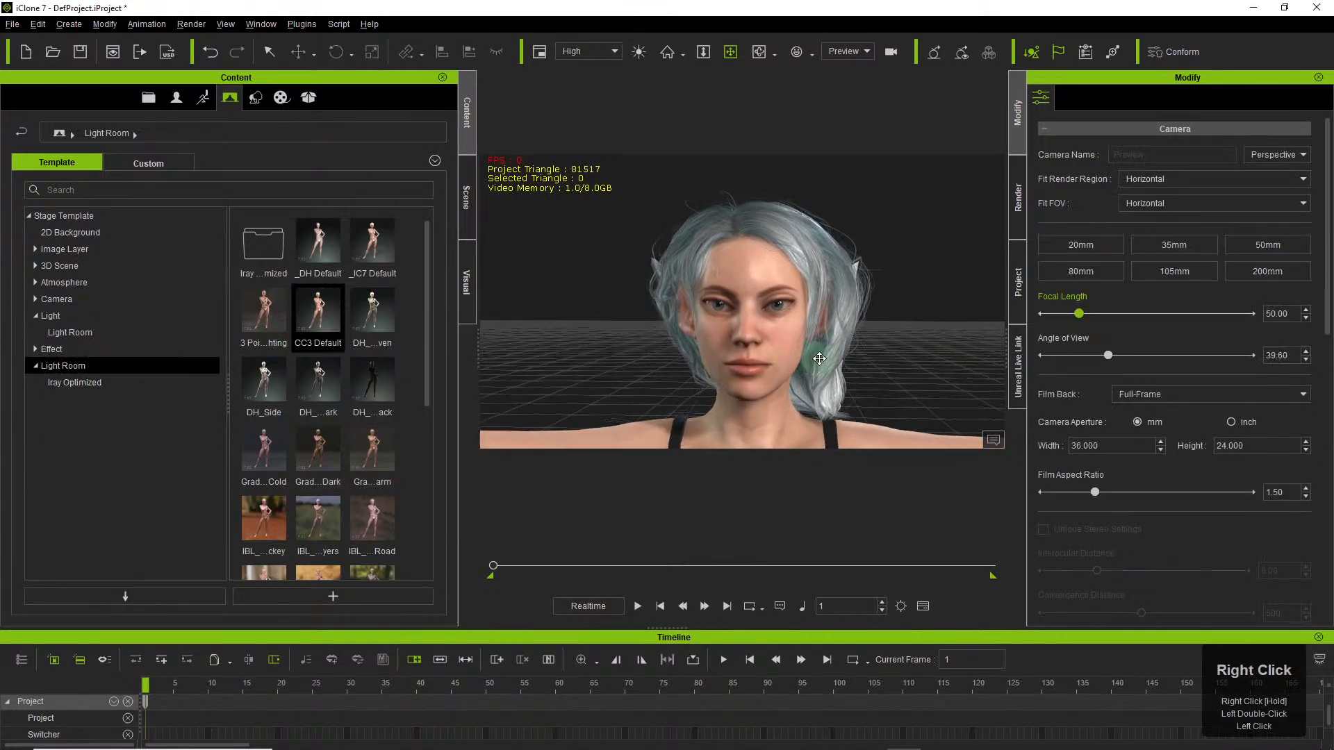
pyautogui.hotkey('alt', 'Tab')
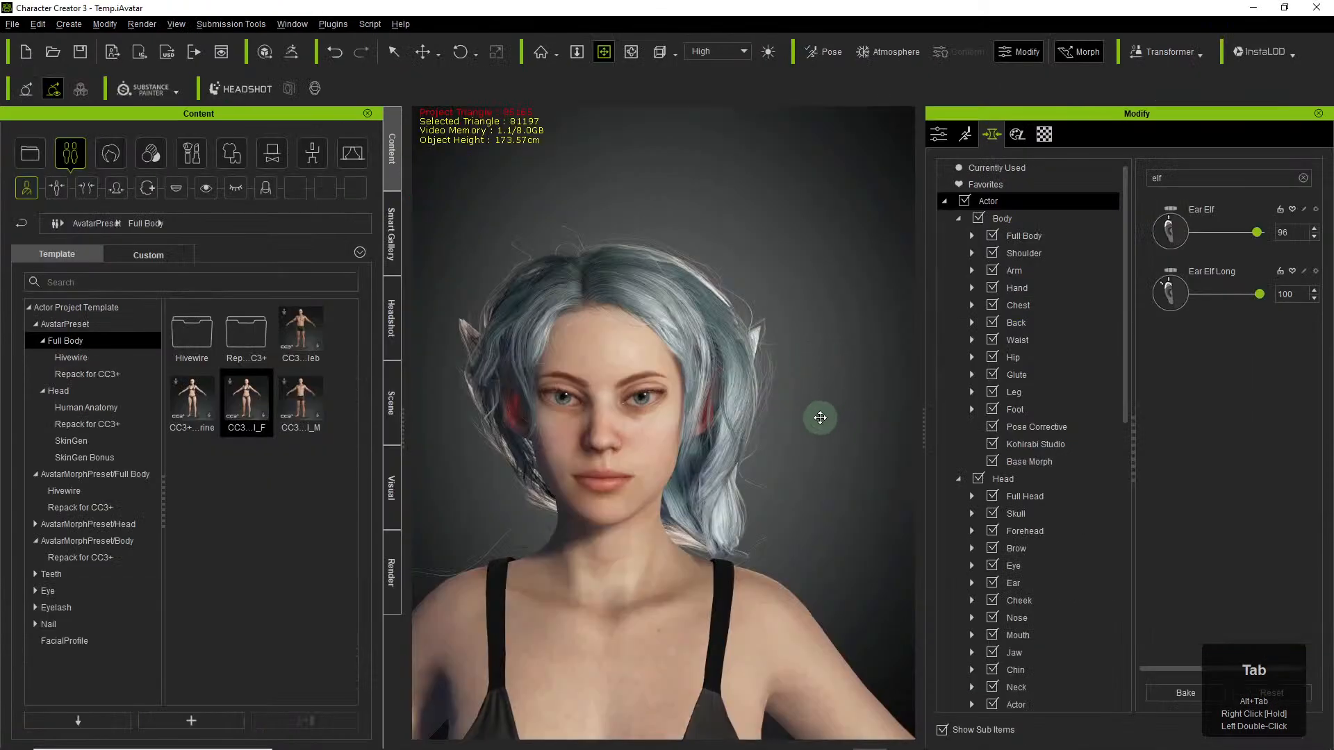
pyautogui.hotkey('alt', 'Tab')
pyautogui.scroll(1, 789, 387)
pyautogui.scroll(-1, 789, 387)
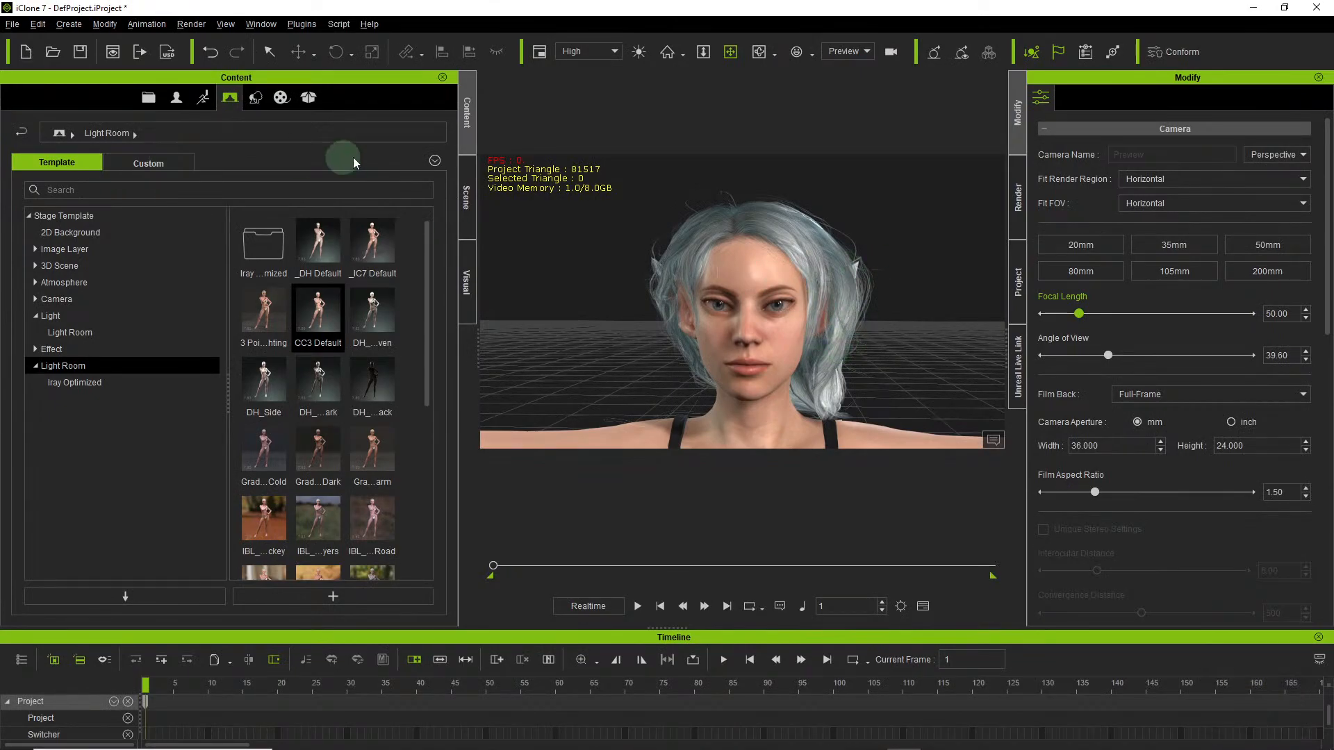
# Expand the CC3_Base_Plus avatar in the scene list and select its Side Swept hair.
pyautogui.click(466, 198)
pyautogui.click(115, 197)
pyautogui.click(50, 156)
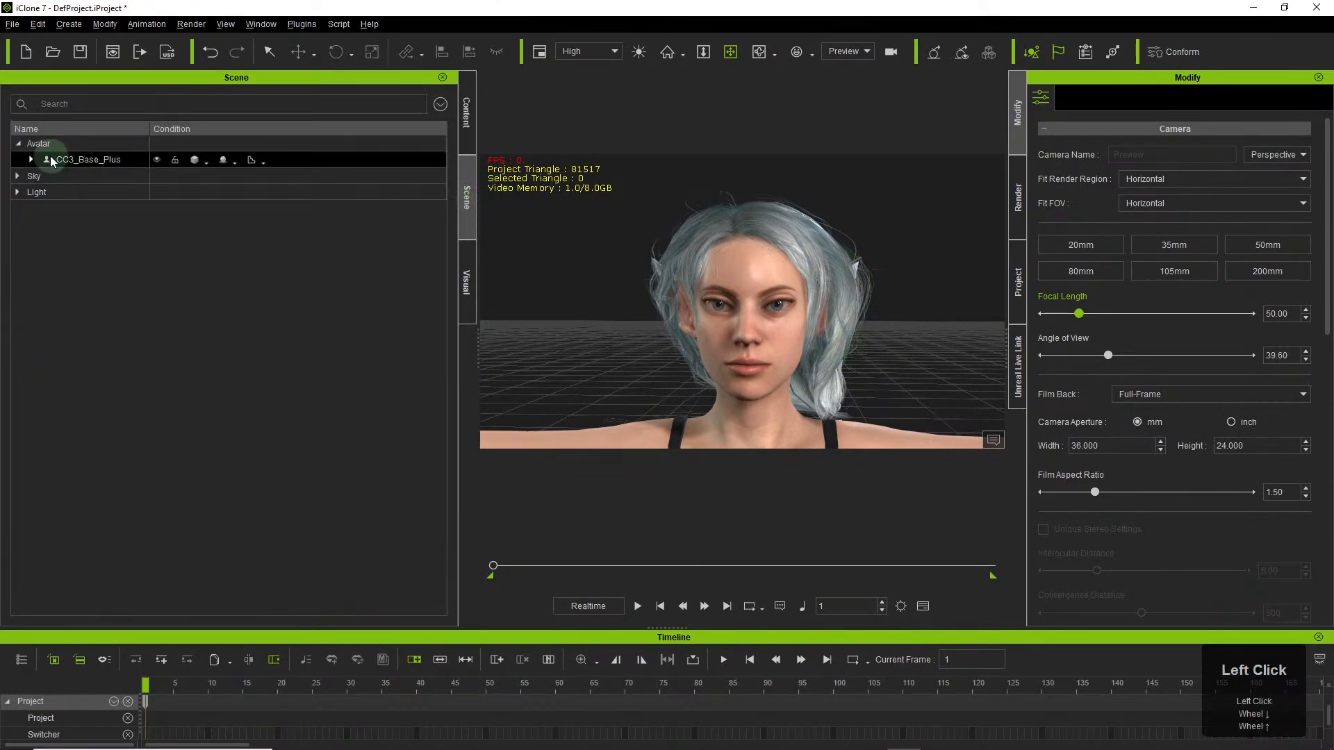
pyautogui.click(21, 143)
pyautogui.click(41, 159)
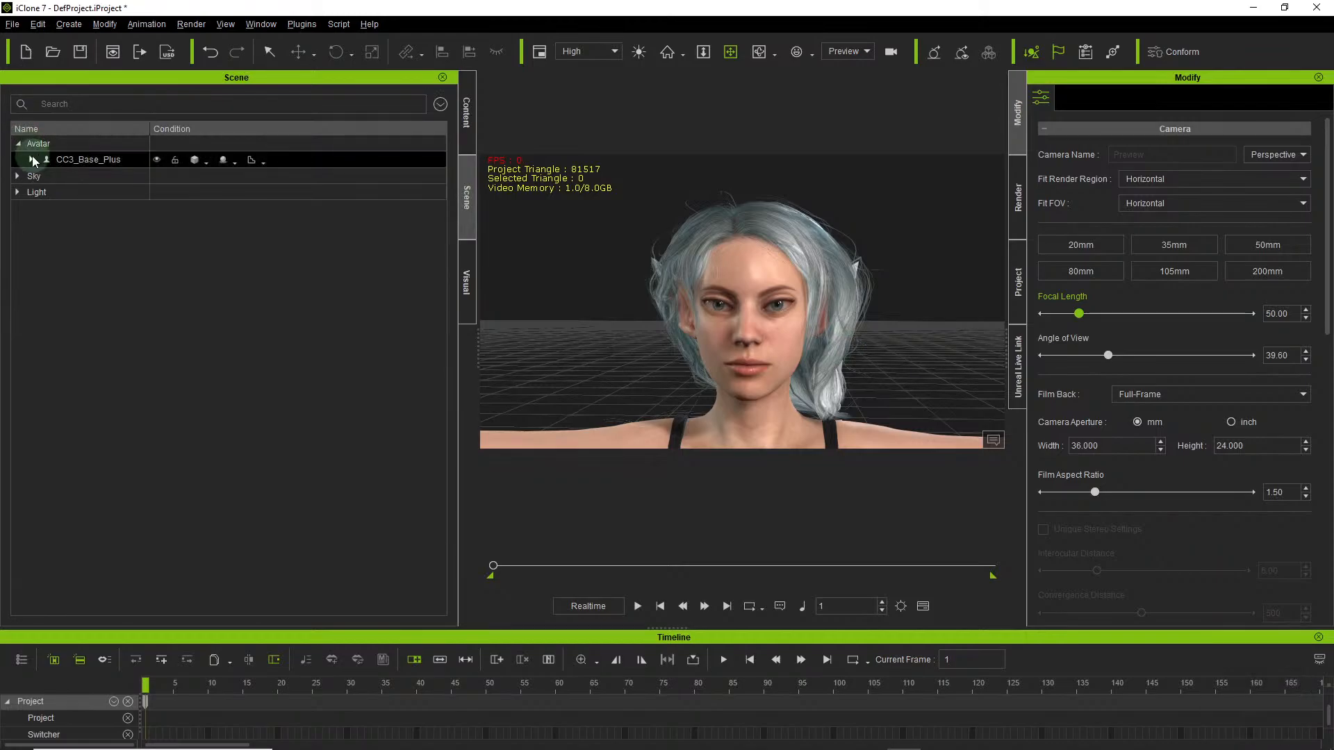
pyautogui.click(31, 159)
pyautogui.click(101, 176)
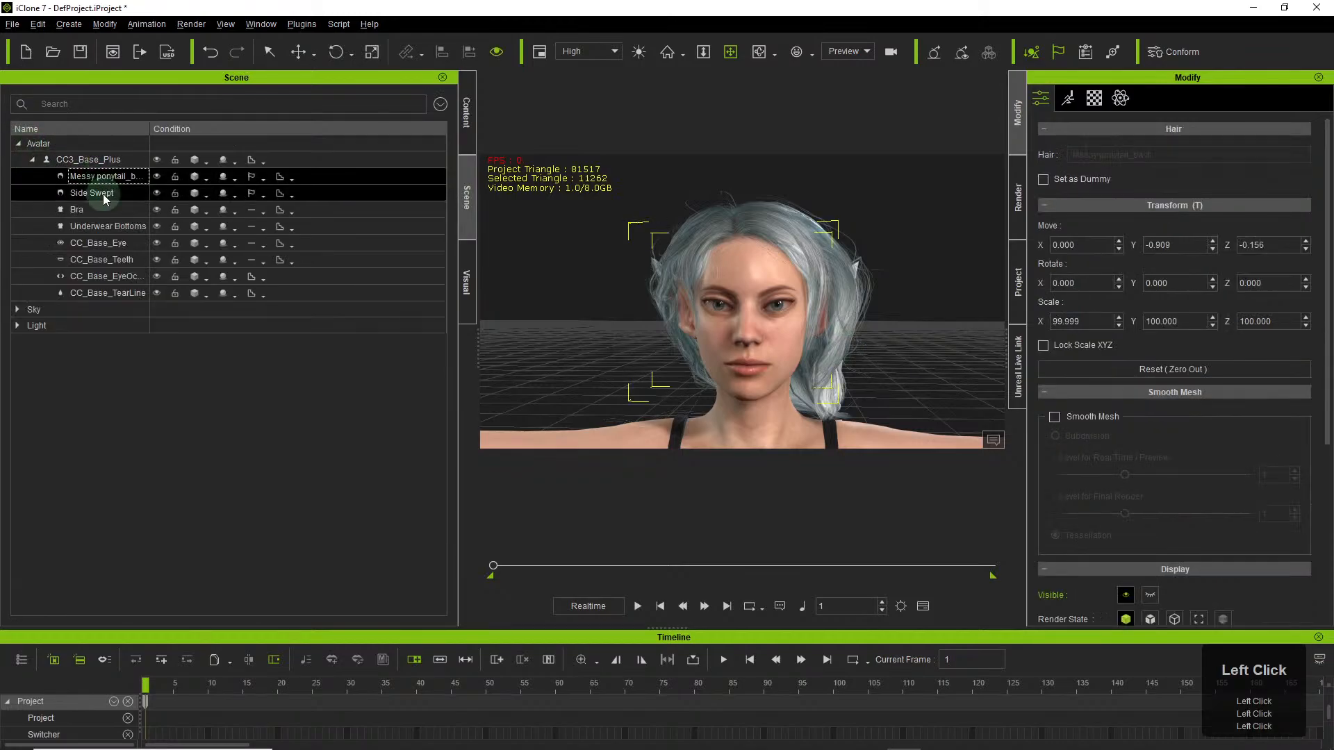
pyautogui.click(105, 196)
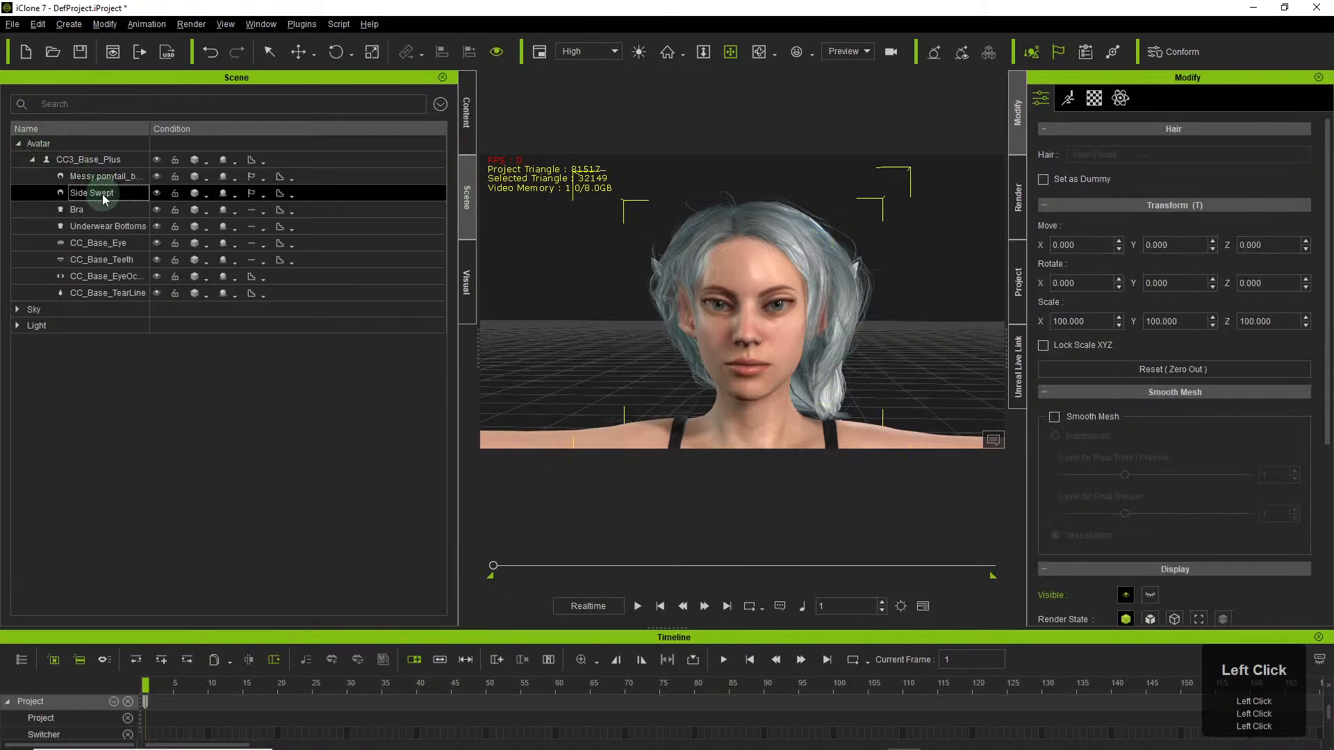
# Toggle the Side Swept hair's visibility off and back on to check it, and examine the head from a slight angle.
pyautogui.click(157, 193)
pyautogui.click(157, 193)
pyautogui.click(156, 194)
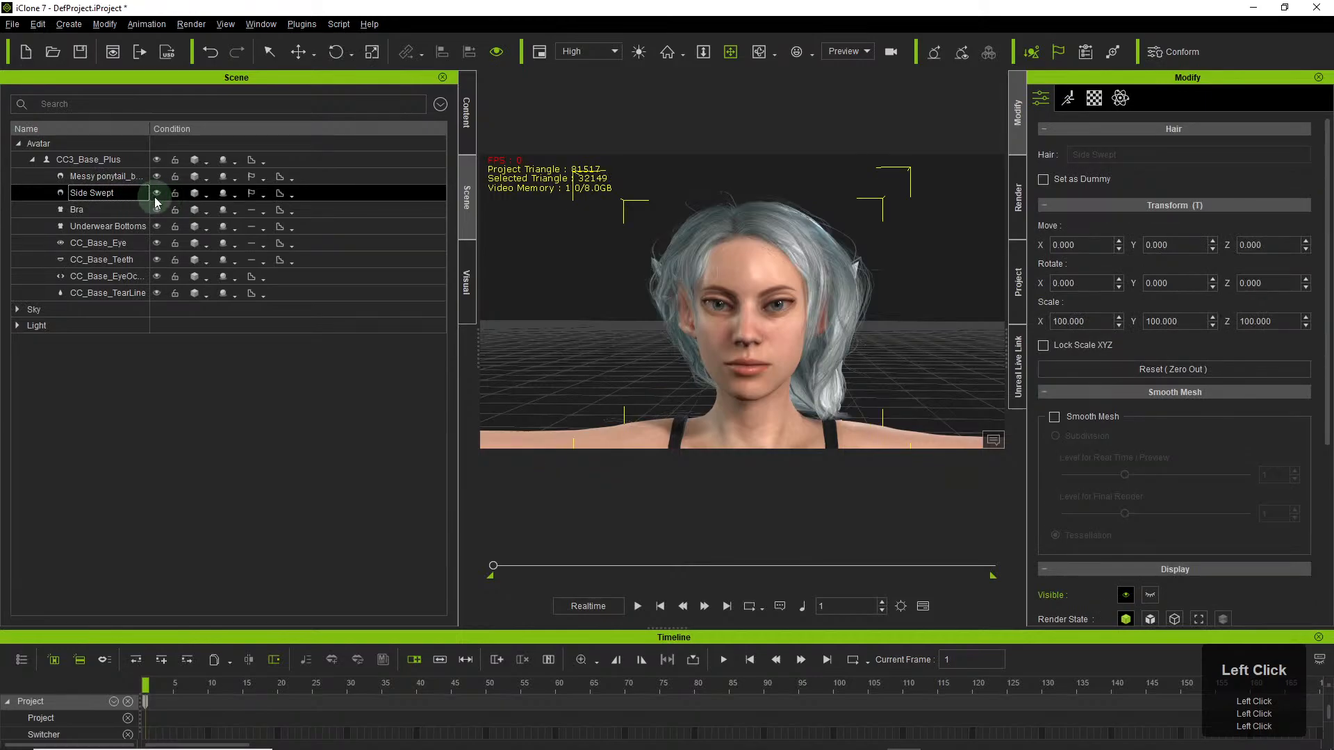
pyautogui.click(156, 196)
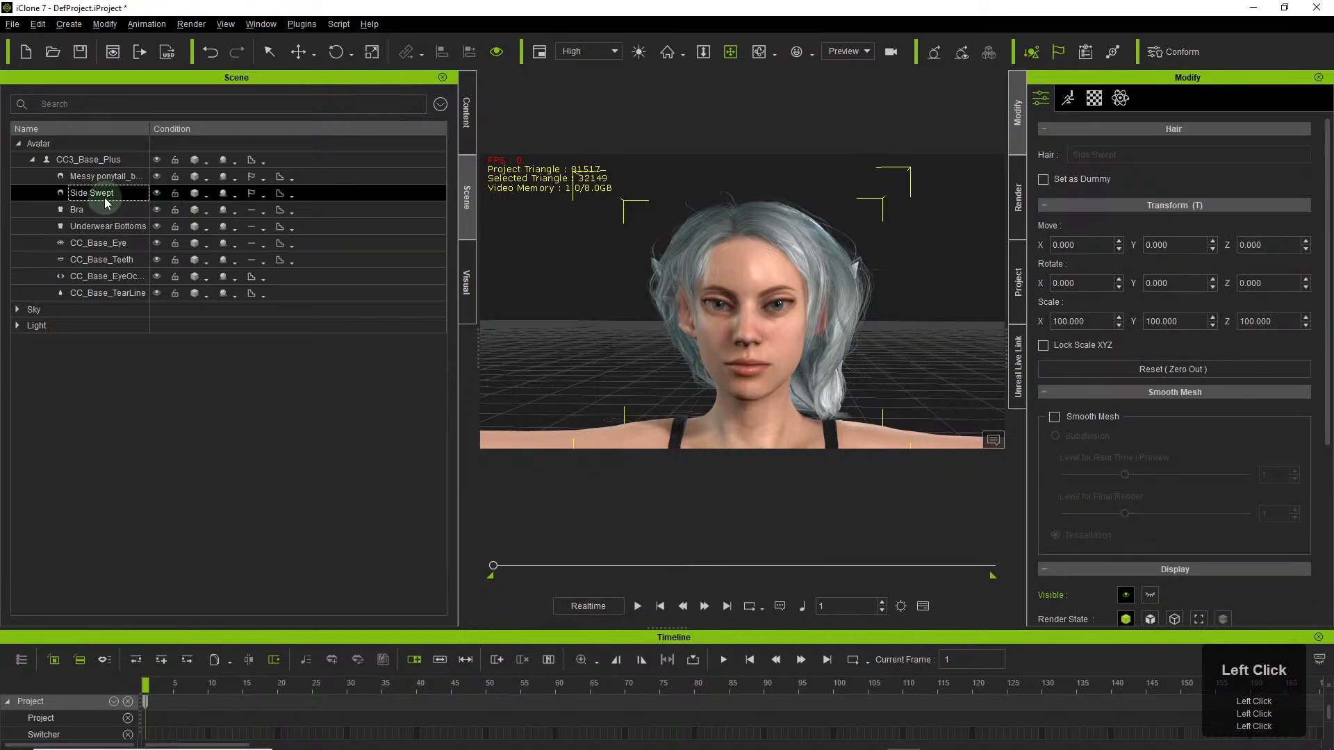
pyautogui.moveTo(738, 242); pyautogui.dragTo(790, 303, button='right')
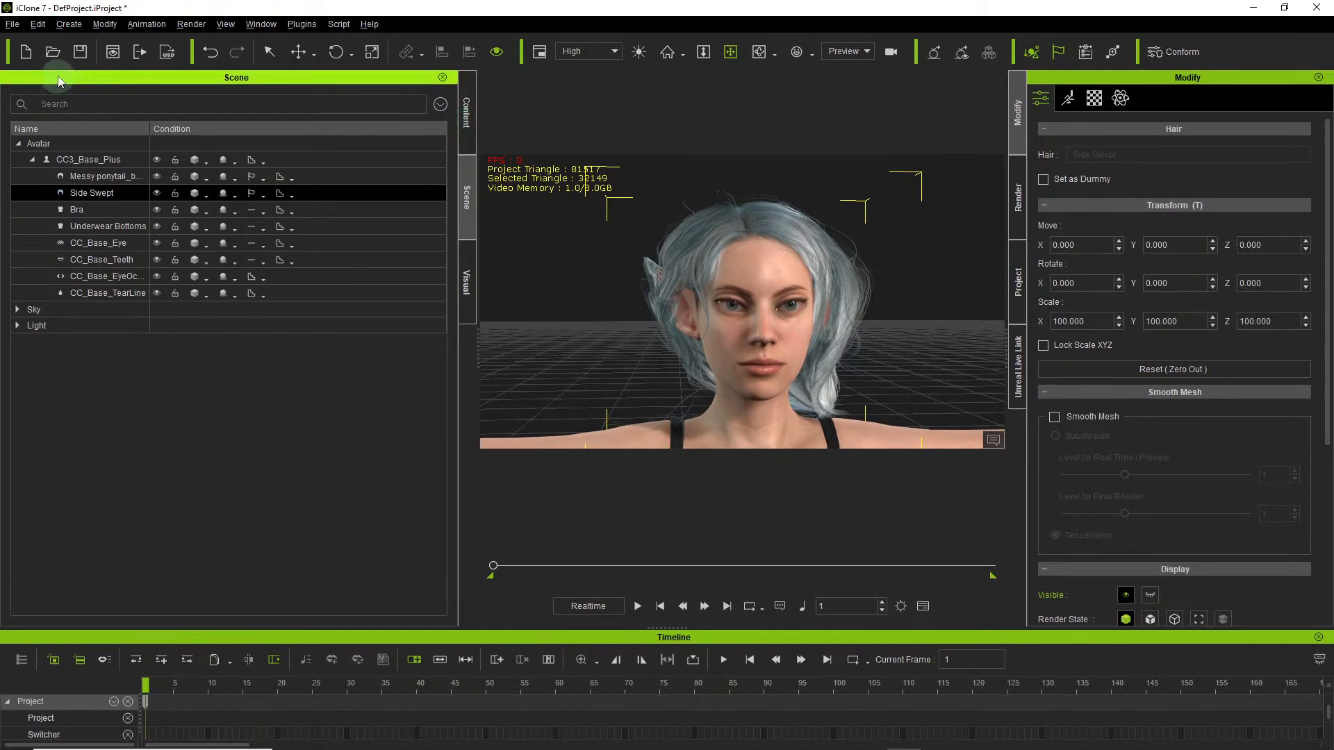
# Open the 00_Pose folder within the Motion animation templates and expand its subfolders.
pyautogui.click(467, 125)
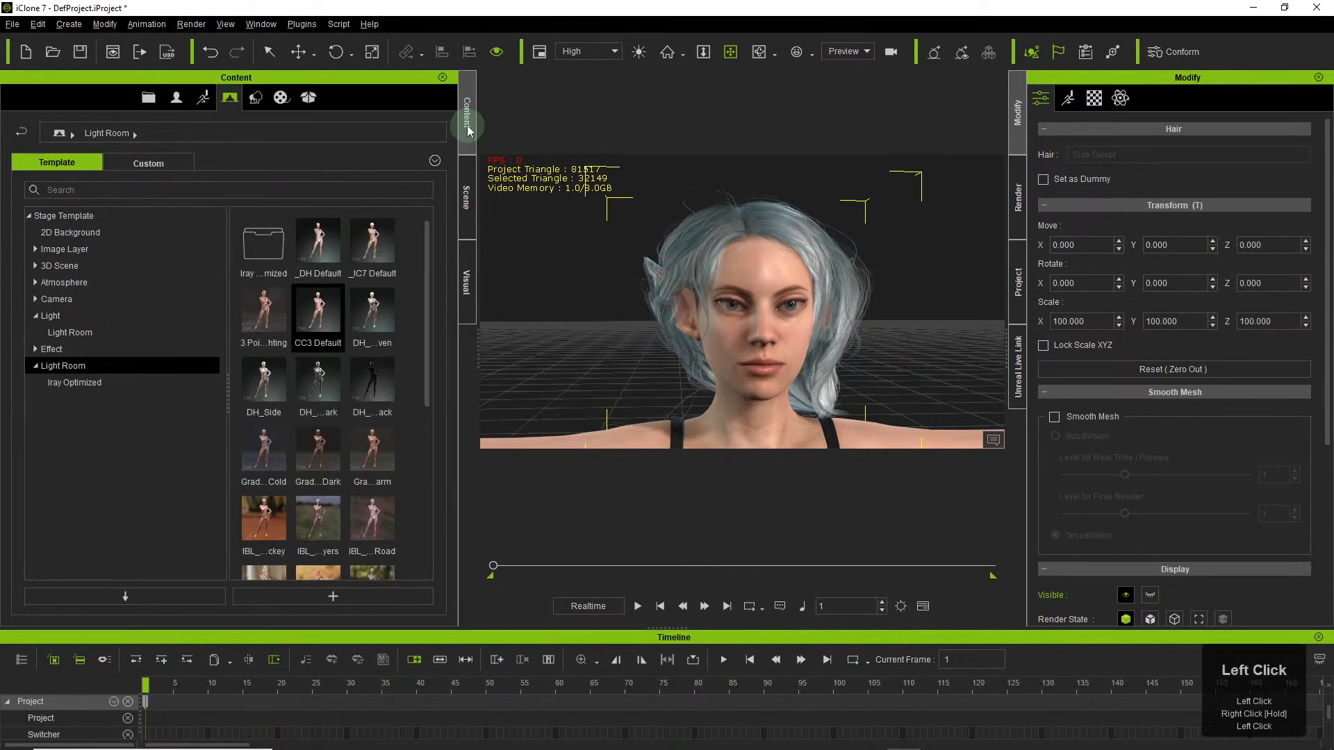
pyautogui.click(203, 99)
pyautogui.click(98, 305)
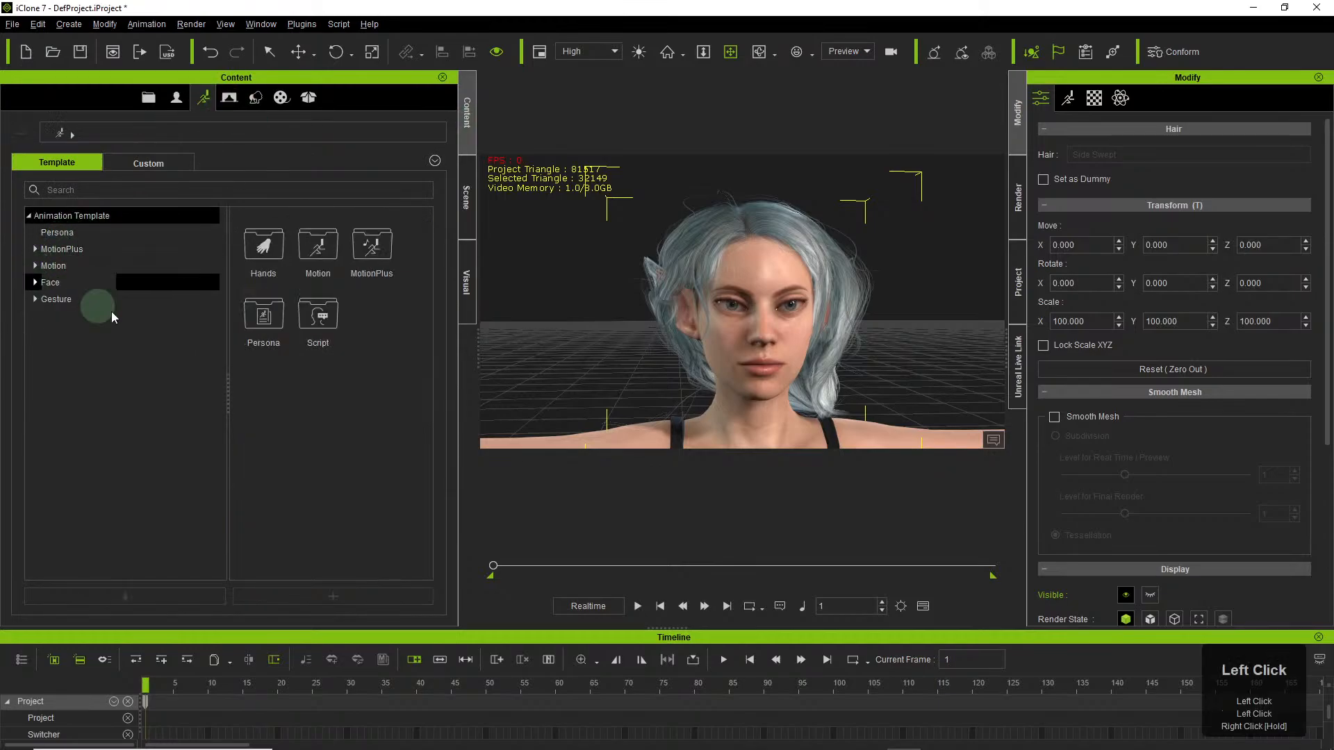
pyautogui.click(36, 268)
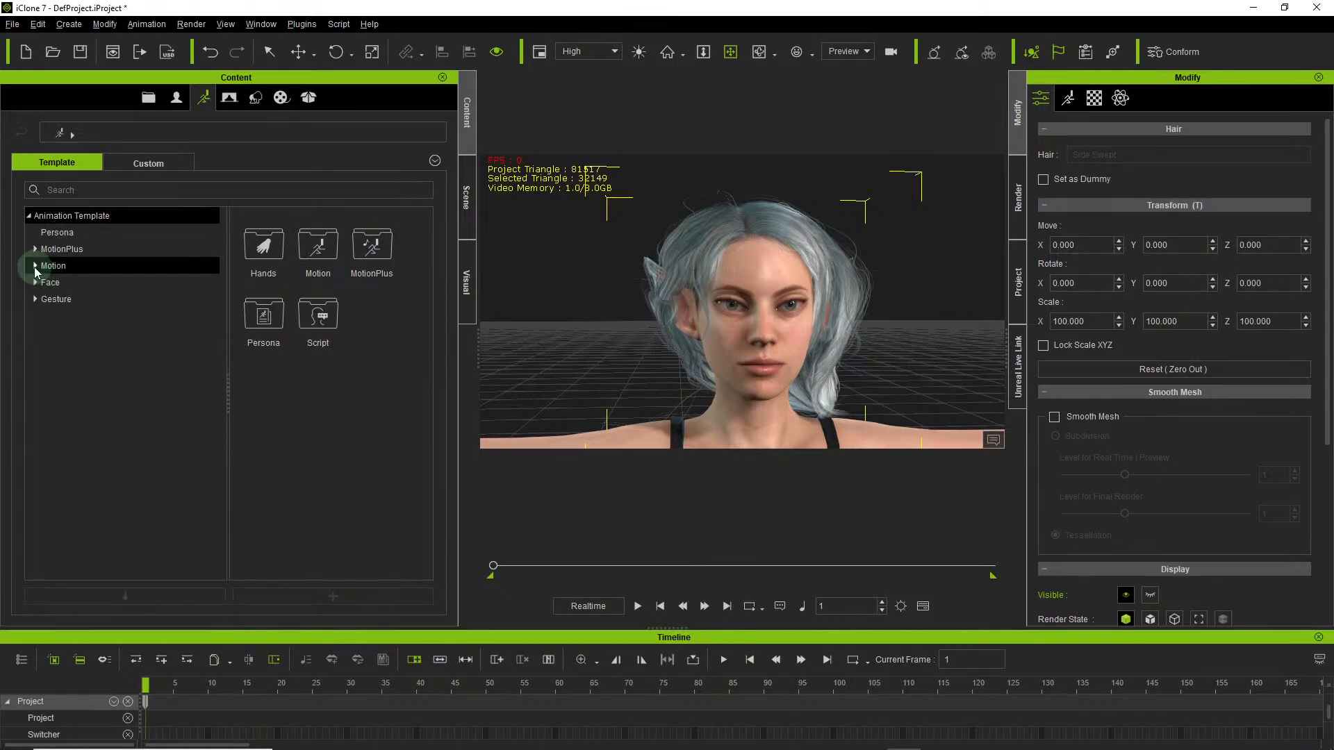
pyautogui.click(36, 267)
pyautogui.click(45, 283)
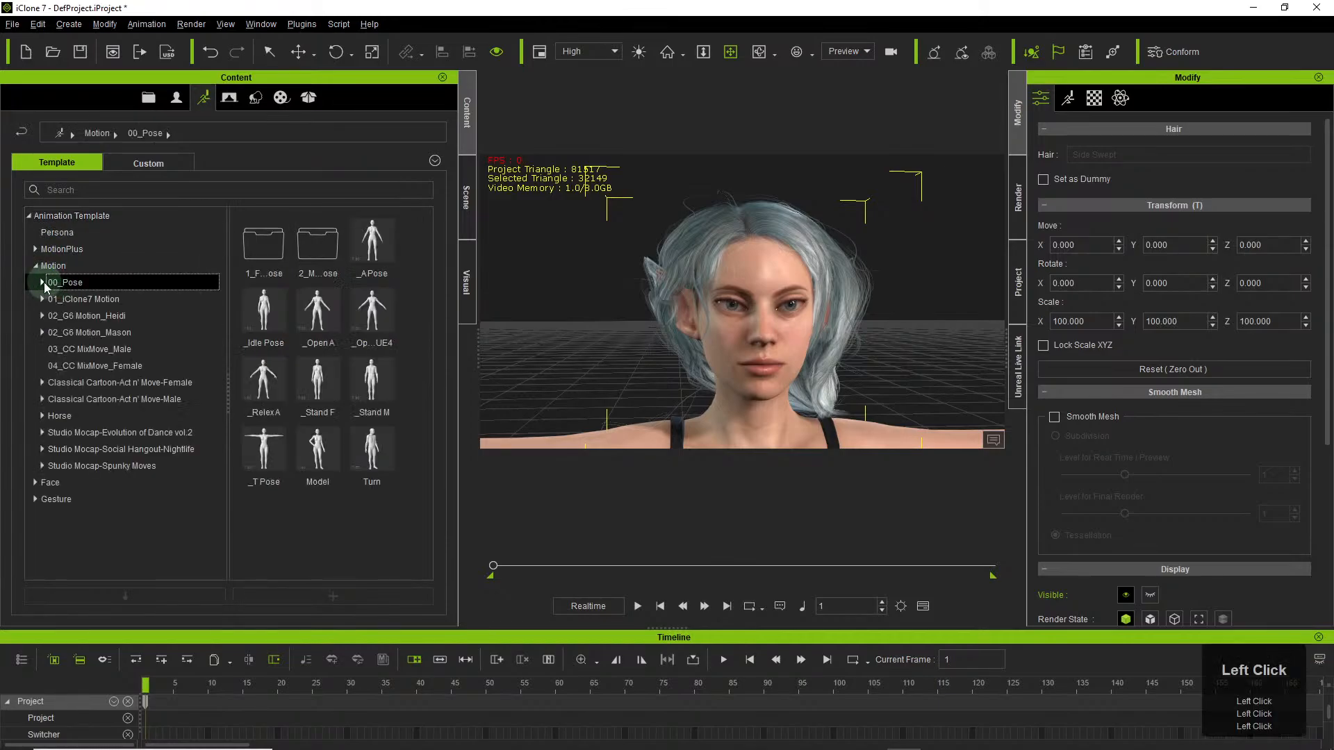
pyautogui.click(42, 283)
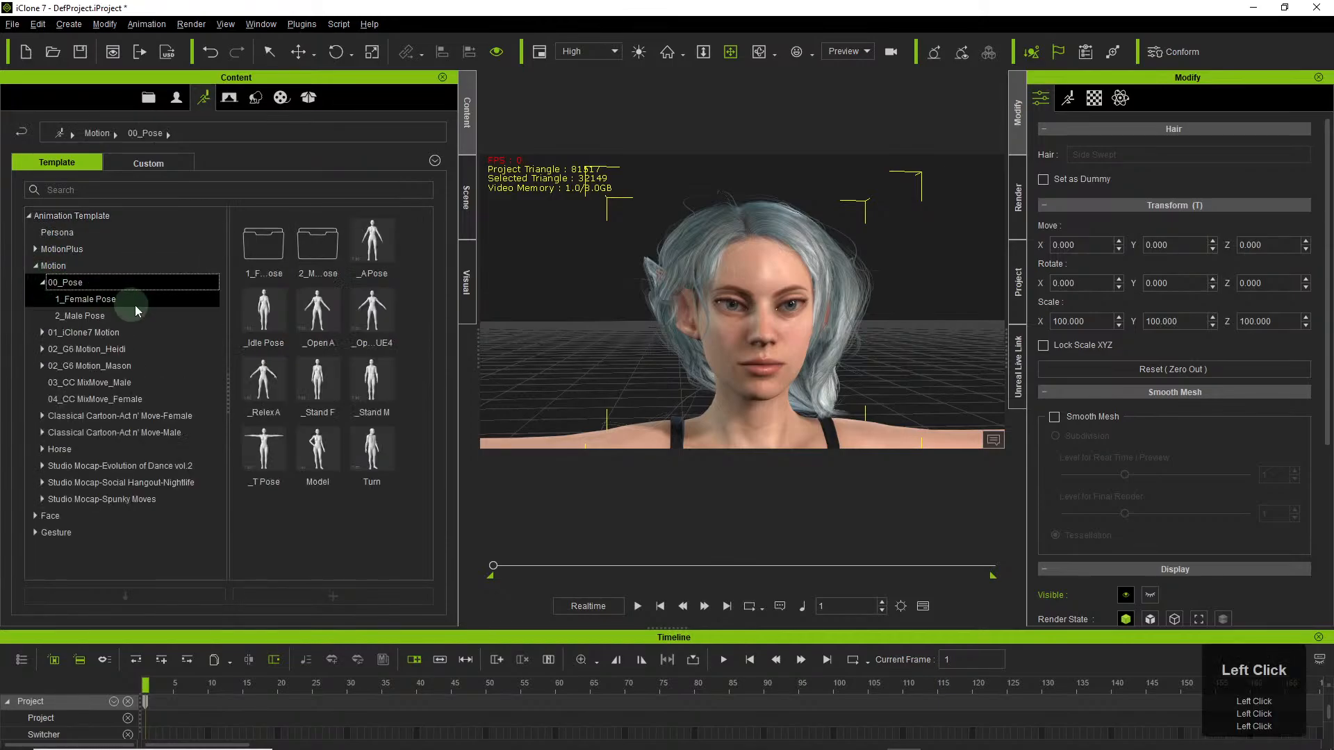
# Apply the _Stand F pose to the CC3_Base_Plus avatar, check the full body, and return to the face view.
pyautogui.doubleClick(325, 389)
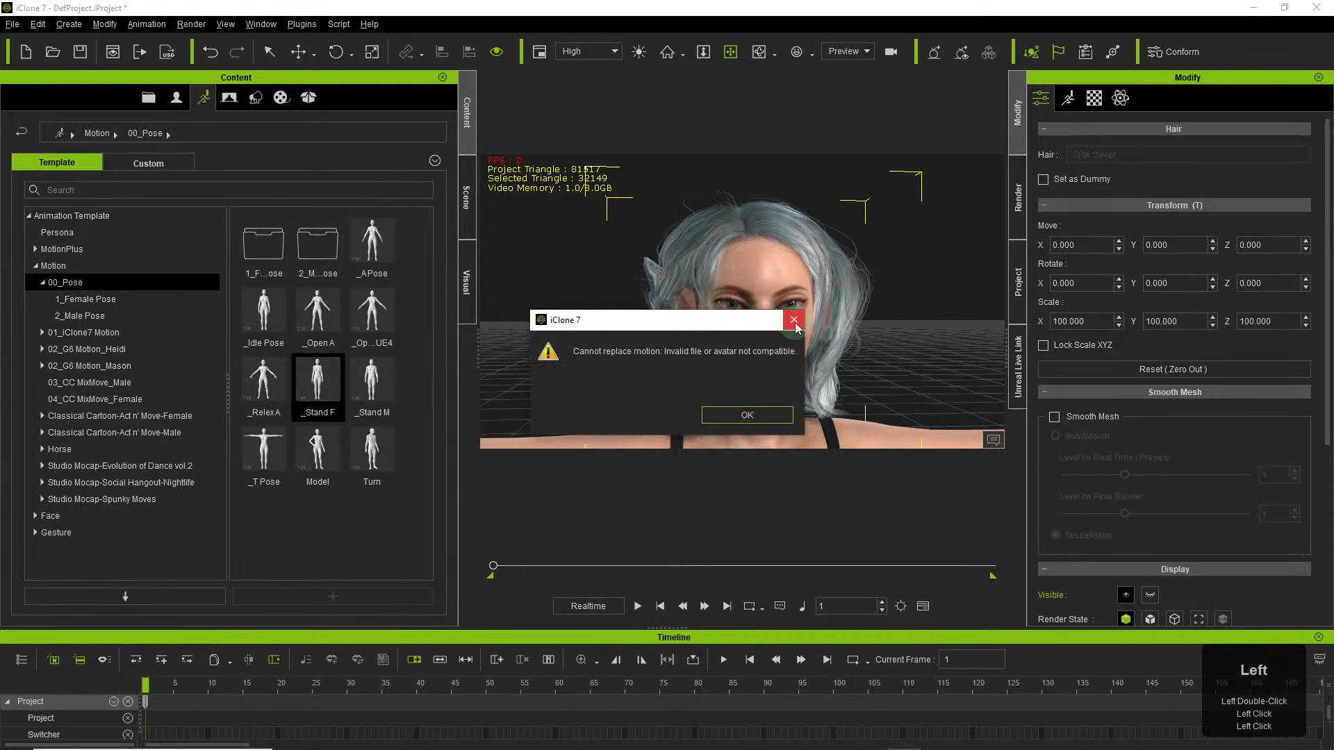
pyautogui.click(747, 415)
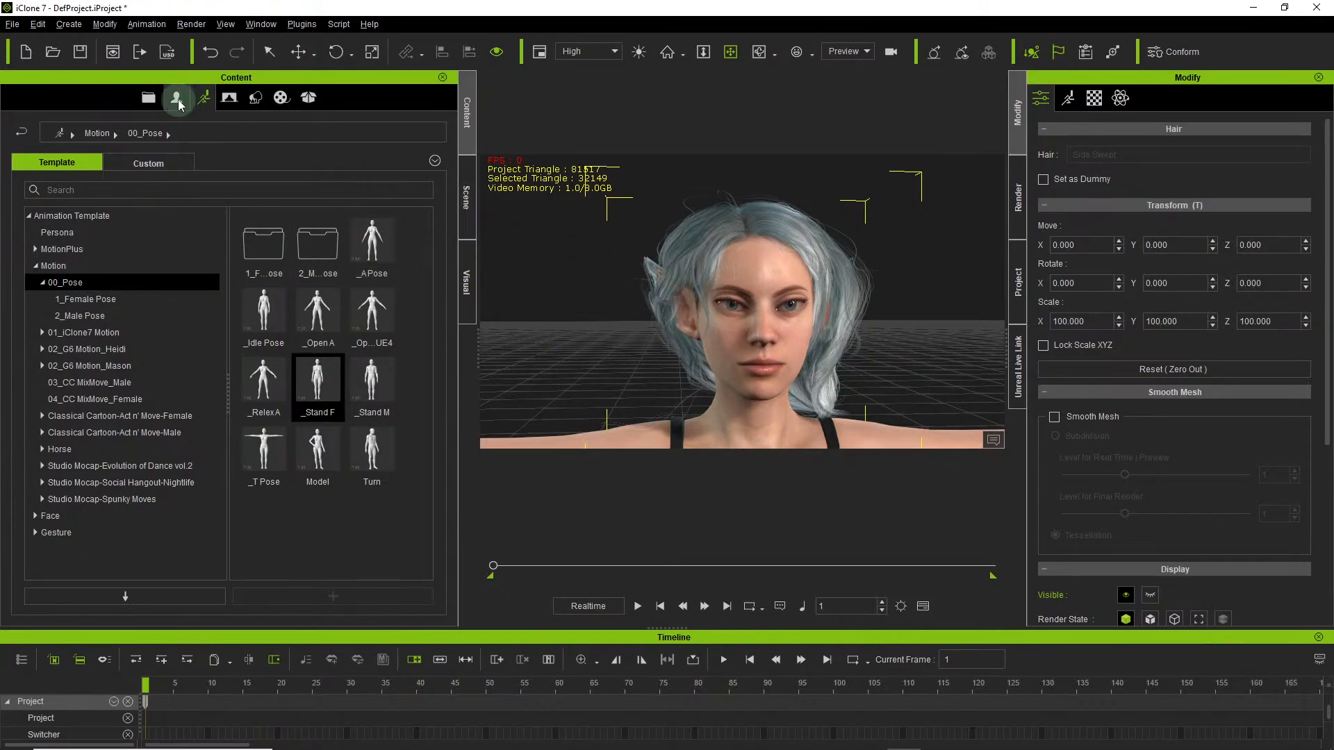
pyautogui.click(465, 198)
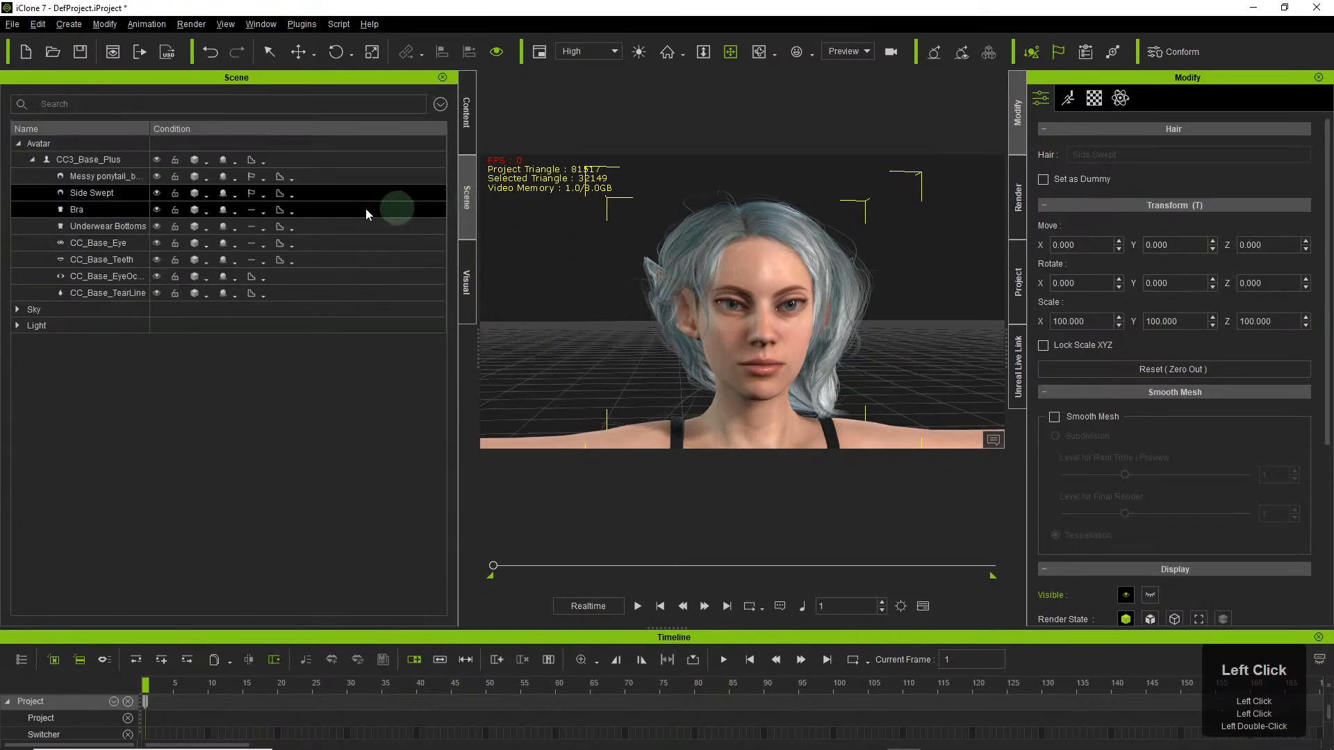
pyautogui.click(83, 159)
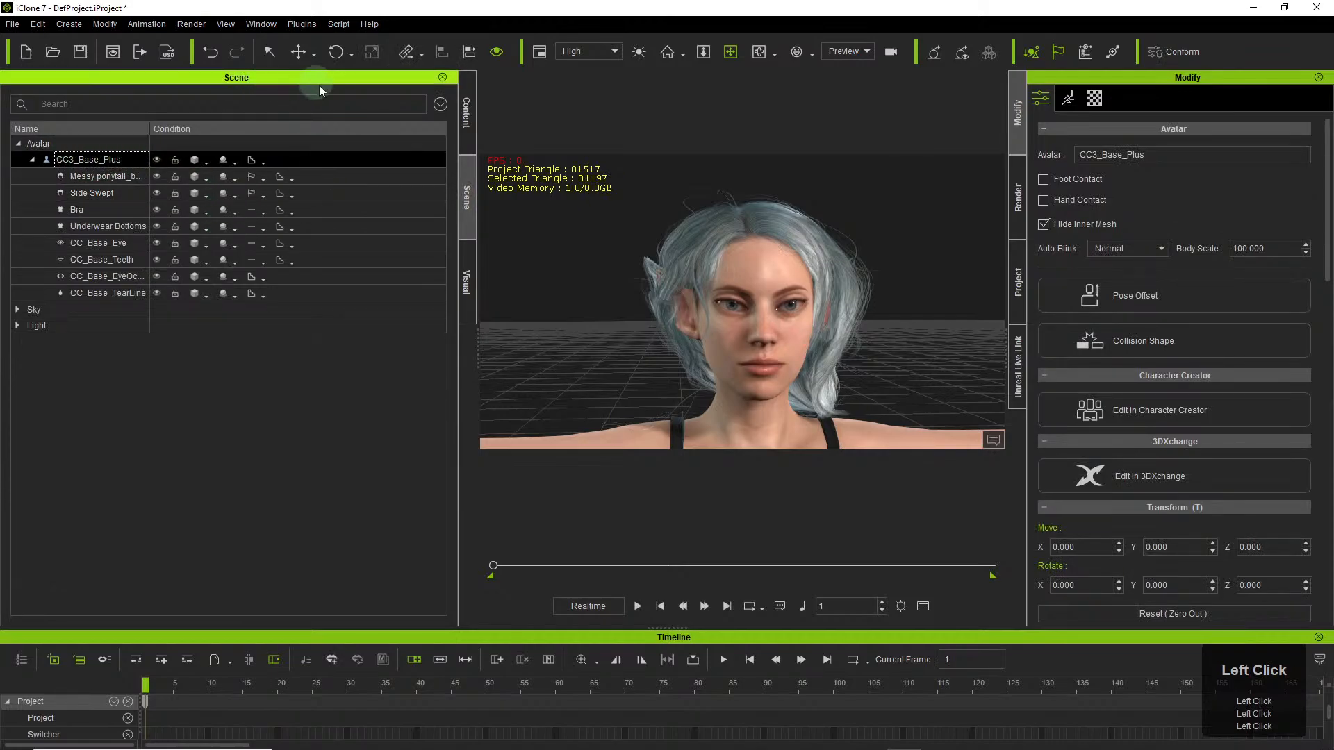
pyautogui.click(469, 119)
pyautogui.doubleClick(320, 379)
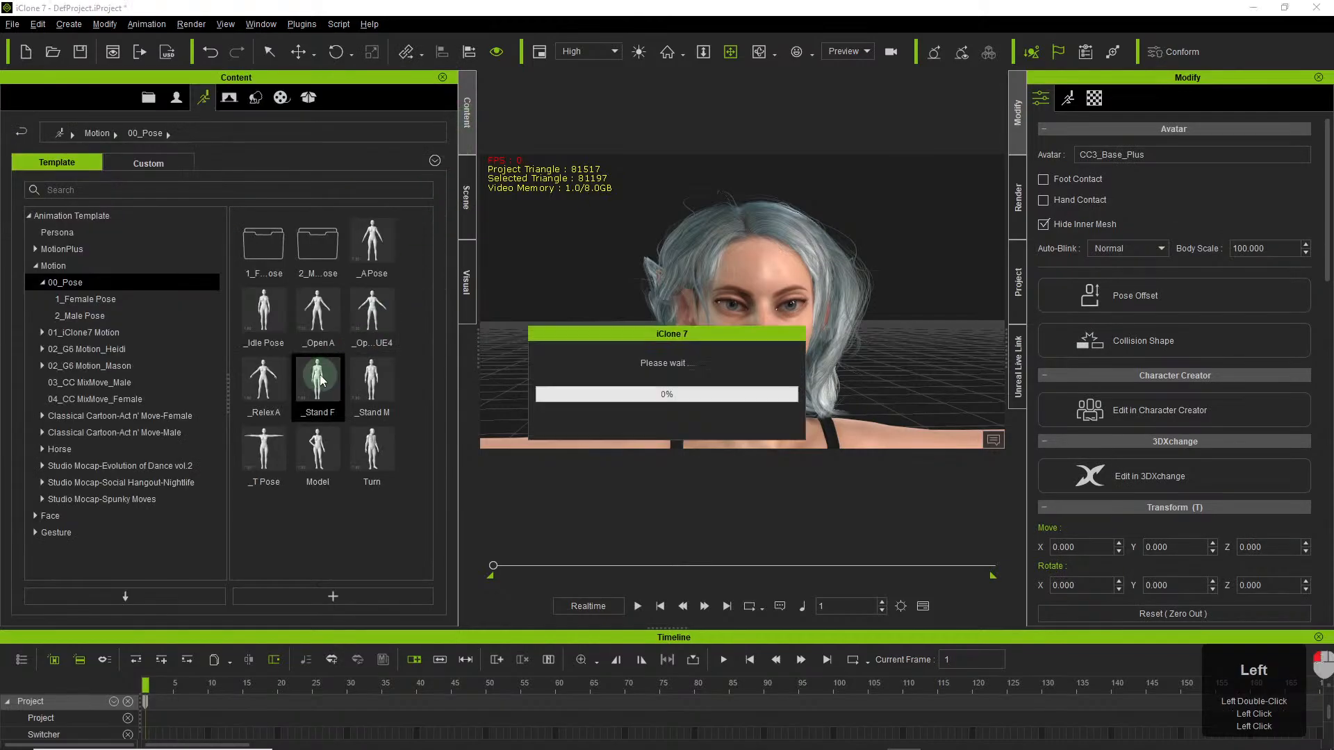
pyautogui.scroll(-2, 771, 347)
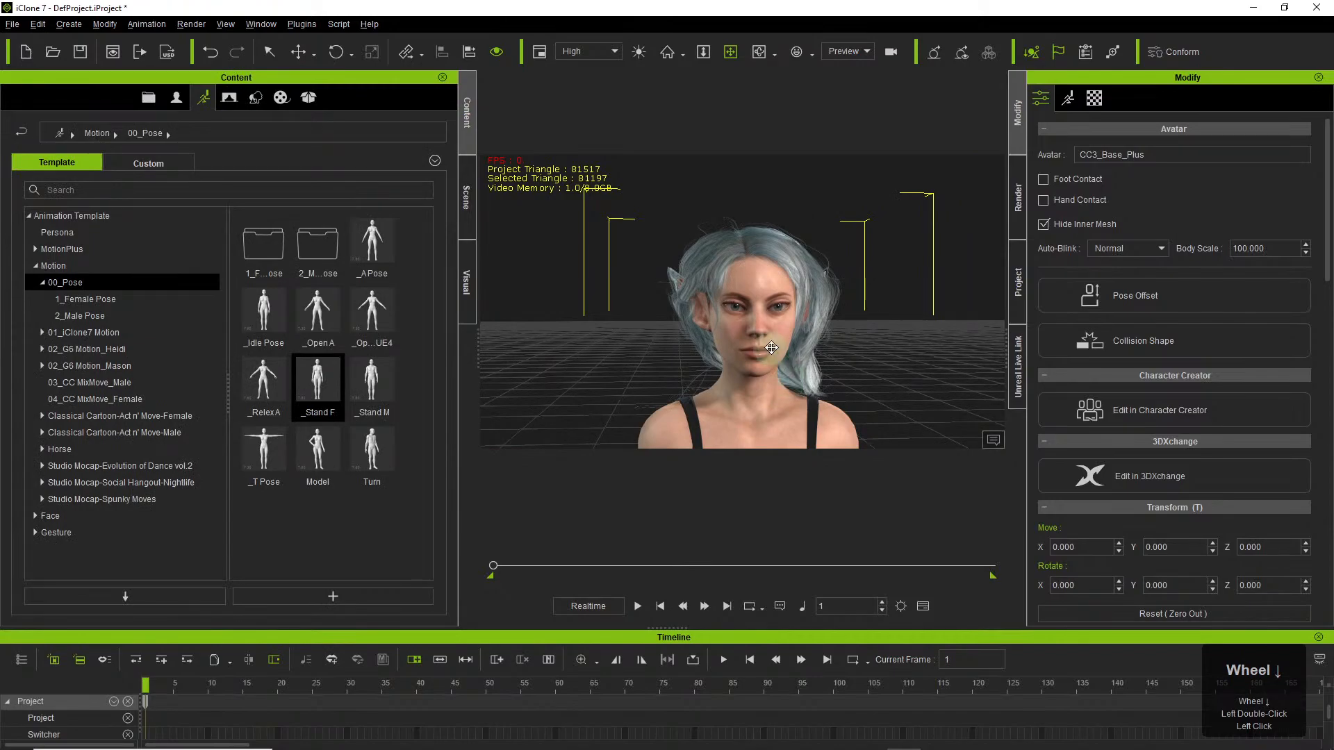
pyautogui.press('f')
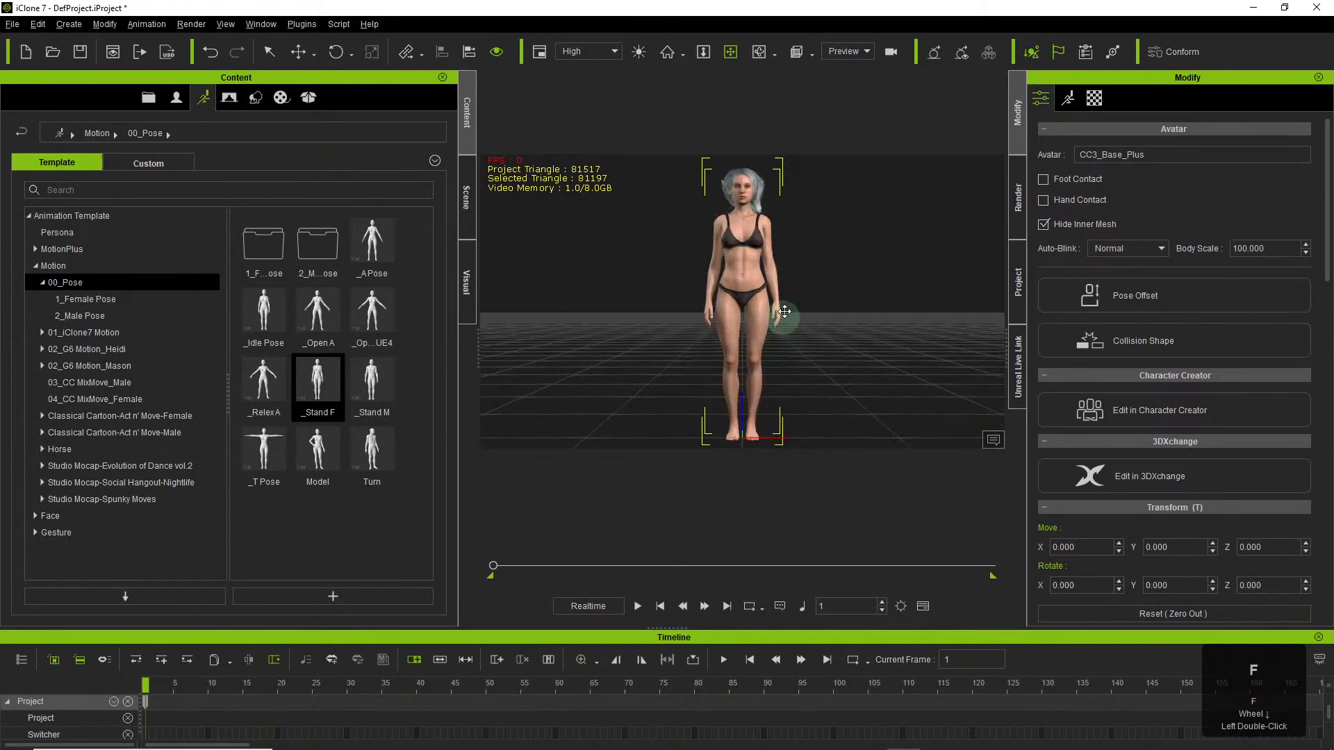
pyautogui.press('j')
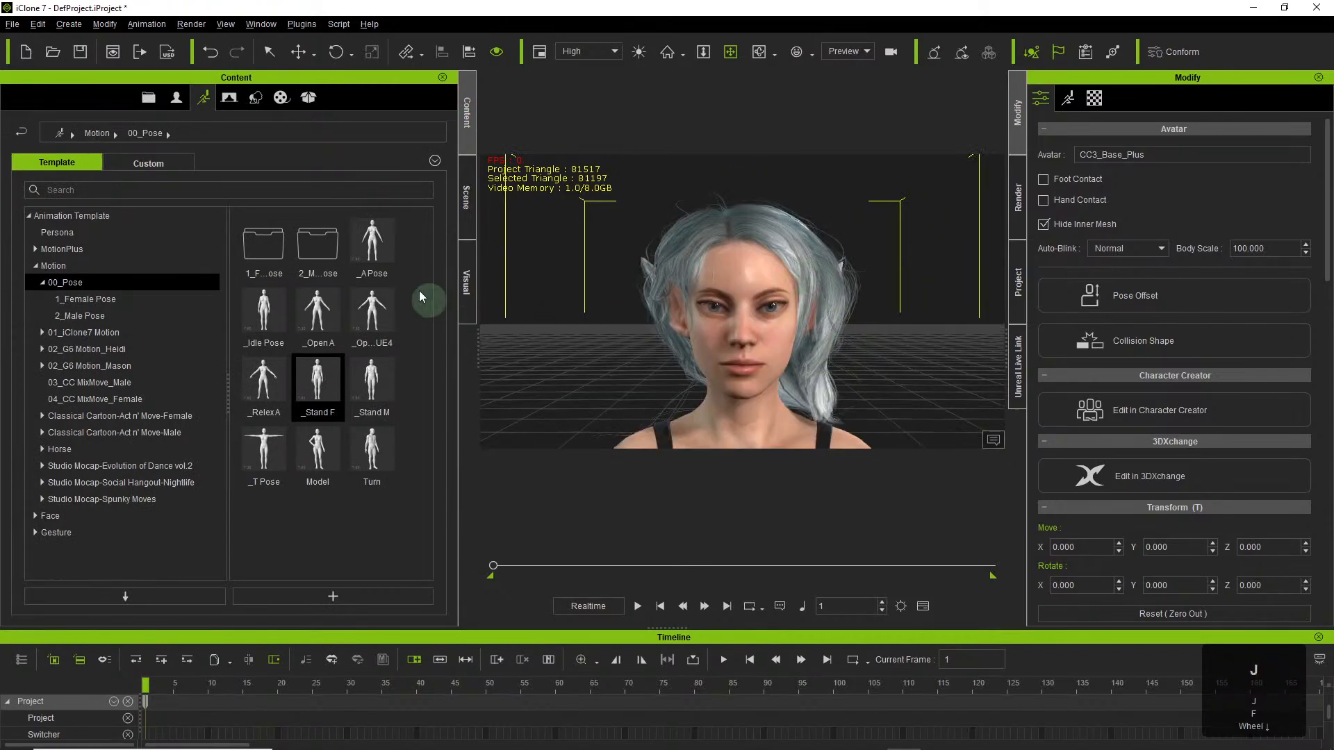
# Check the Messy ponytail hair in the scene list, leaving the Side Swept hair selected.
pyautogui.click(464, 203)
pyautogui.click(115, 179)
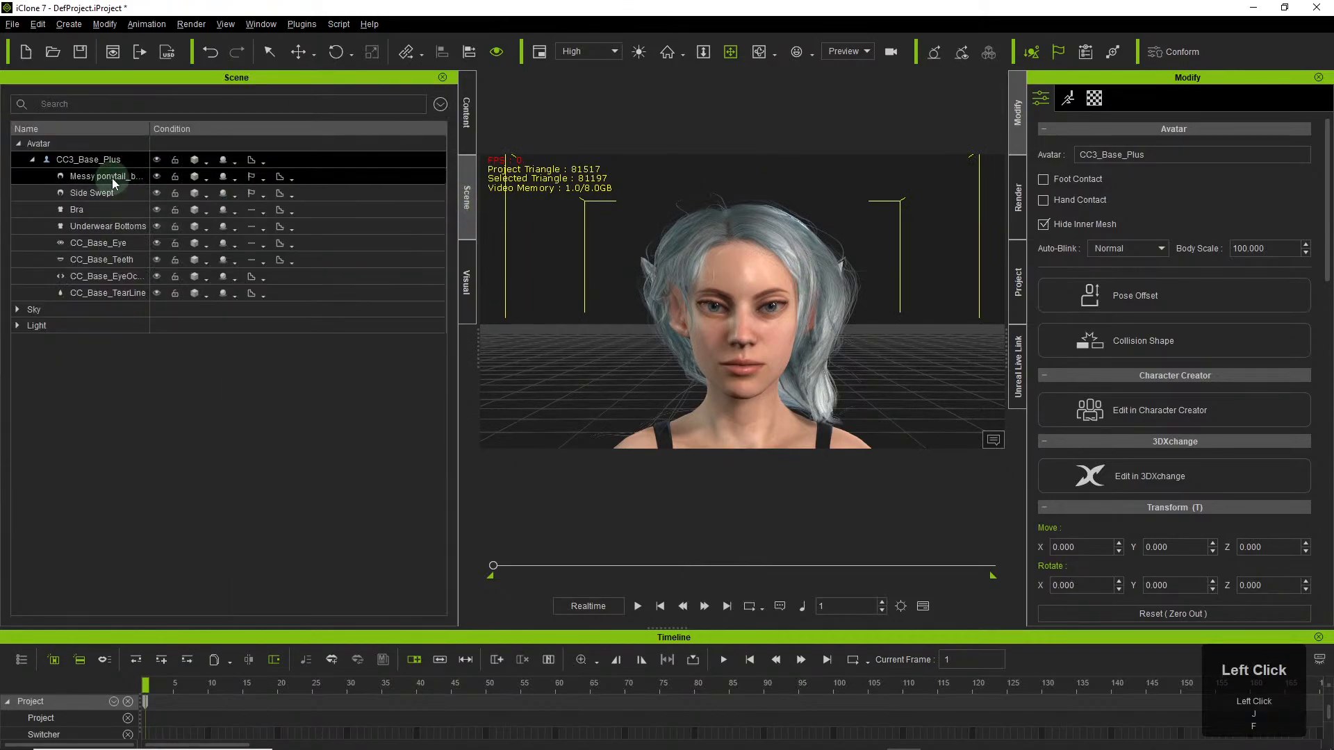
pyautogui.click(101, 194)
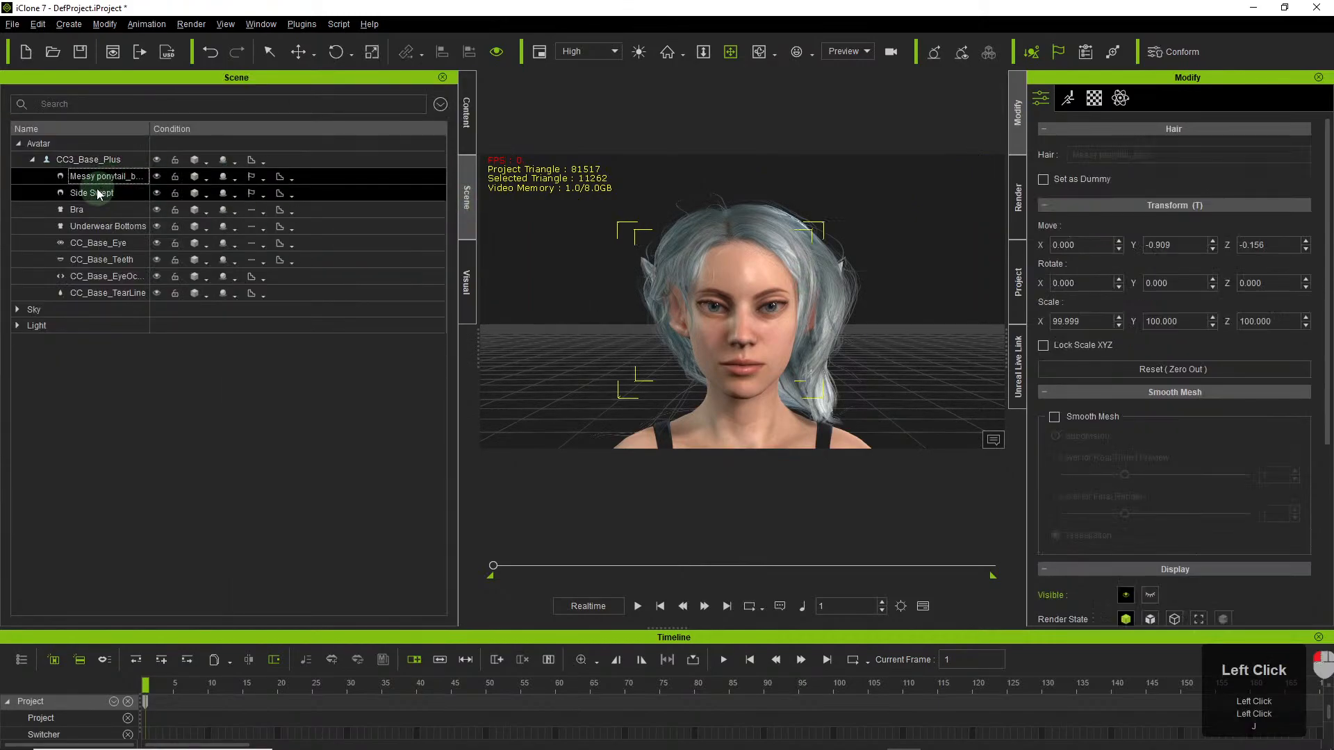
pyautogui.click(99, 194)
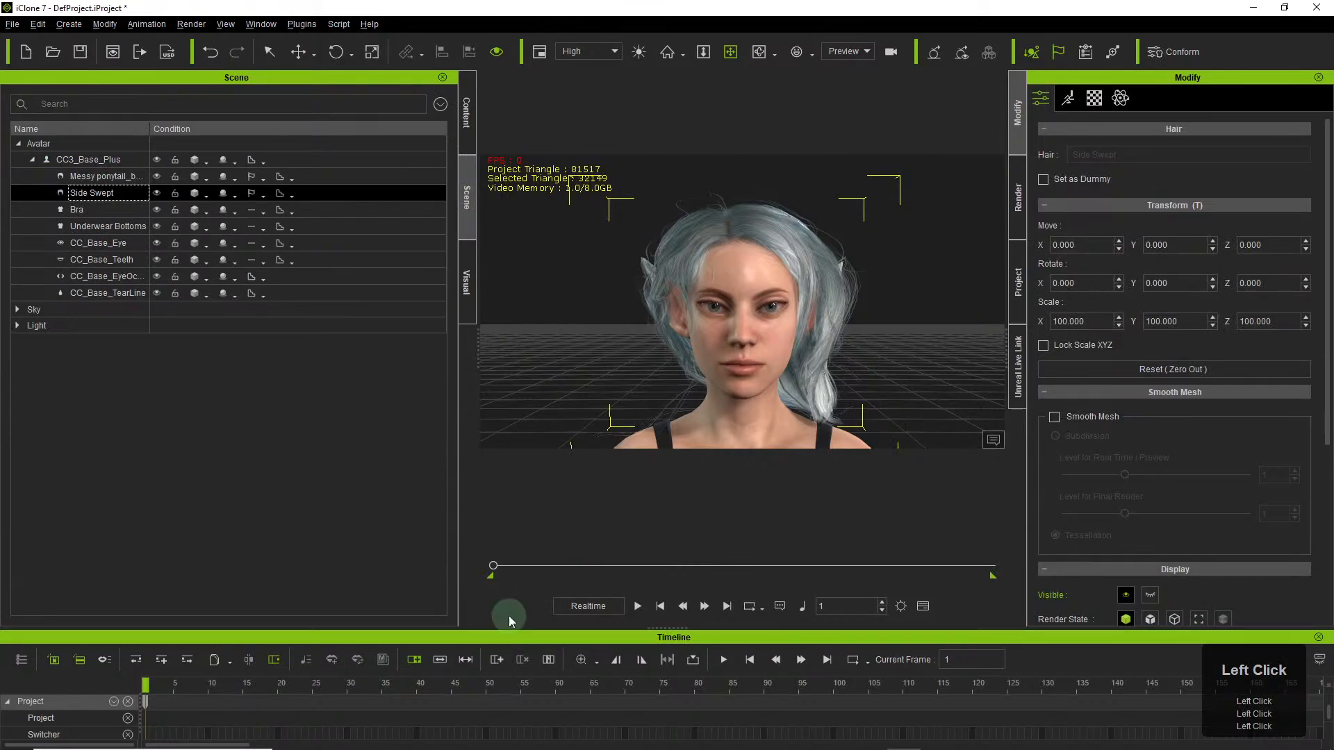
# Scrub and briefly play the timeline to check the hair's movement, returning to frame 1.
pyautogui.click(498, 566)
pyautogui.moveTo(499, 565); pyautogui.dragTo(528, 568)
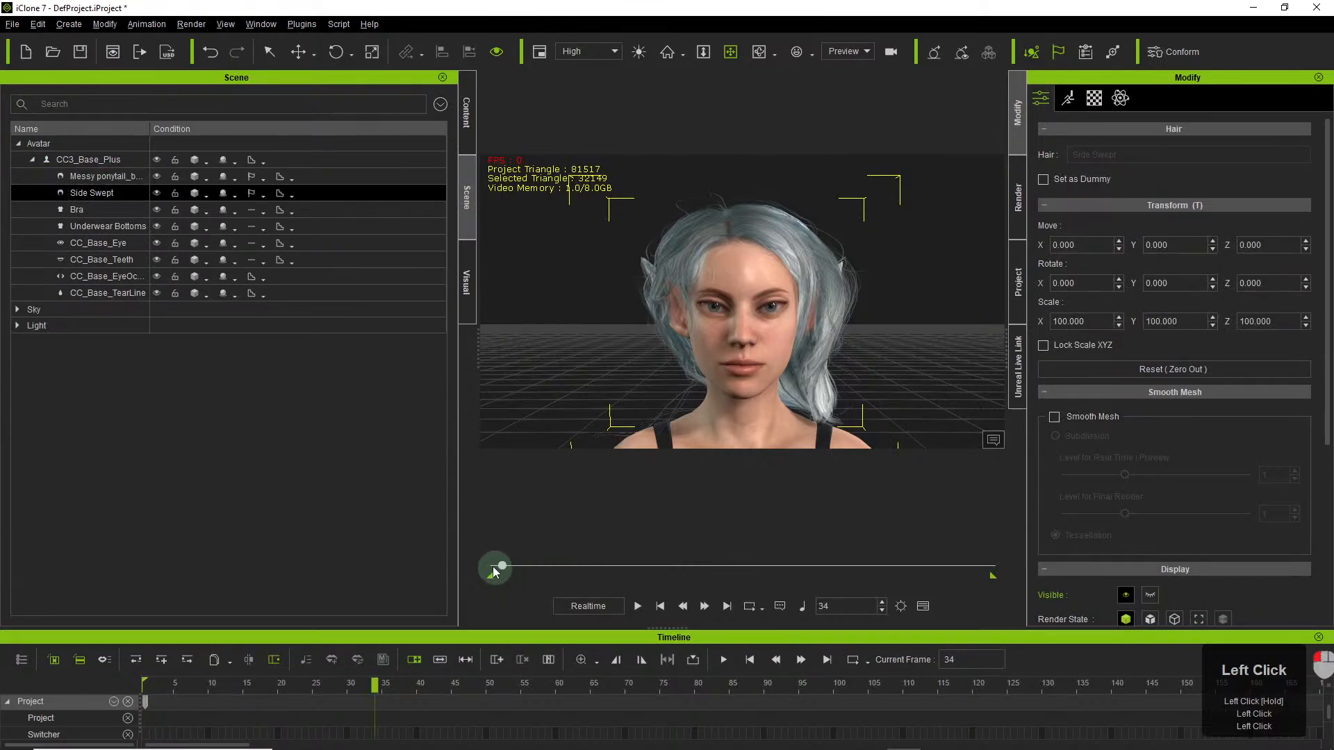
pyautogui.press('space')
pyautogui.press('space')
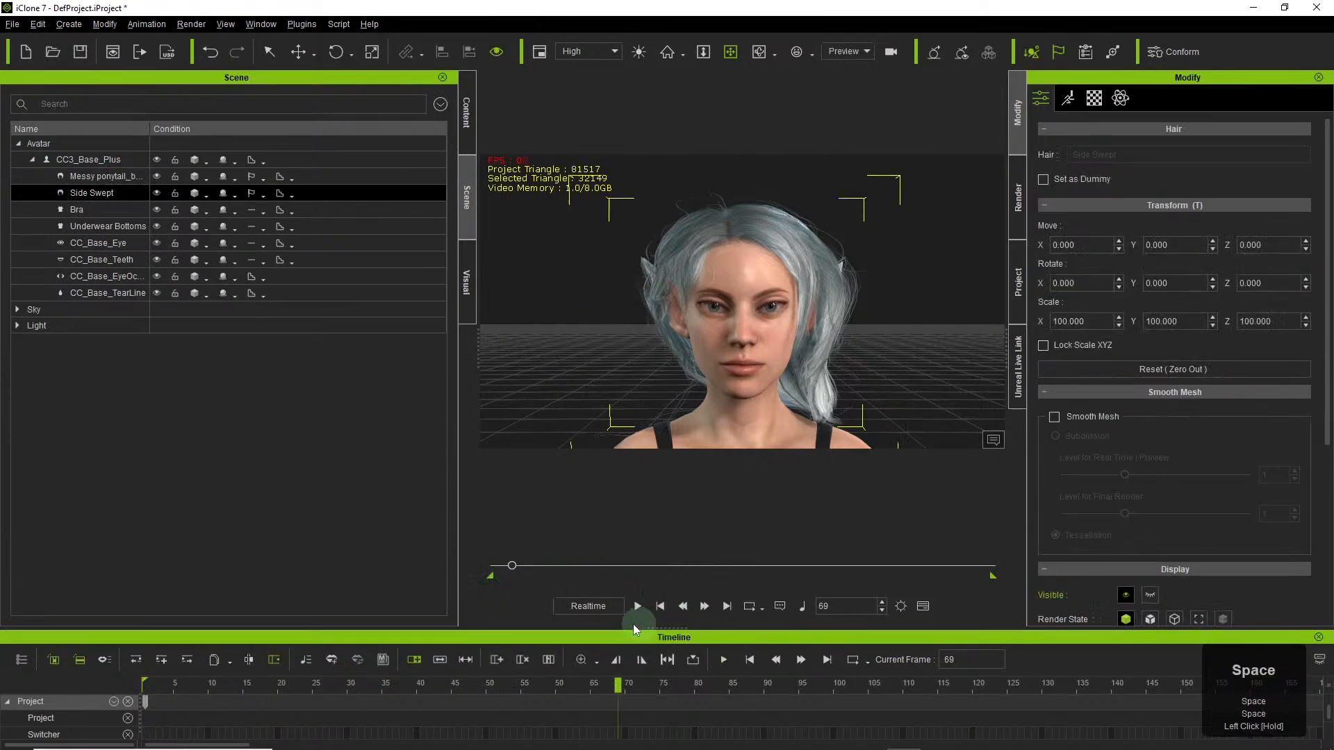
pyautogui.moveTo(522, 556); pyautogui.dragTo(480, 564)
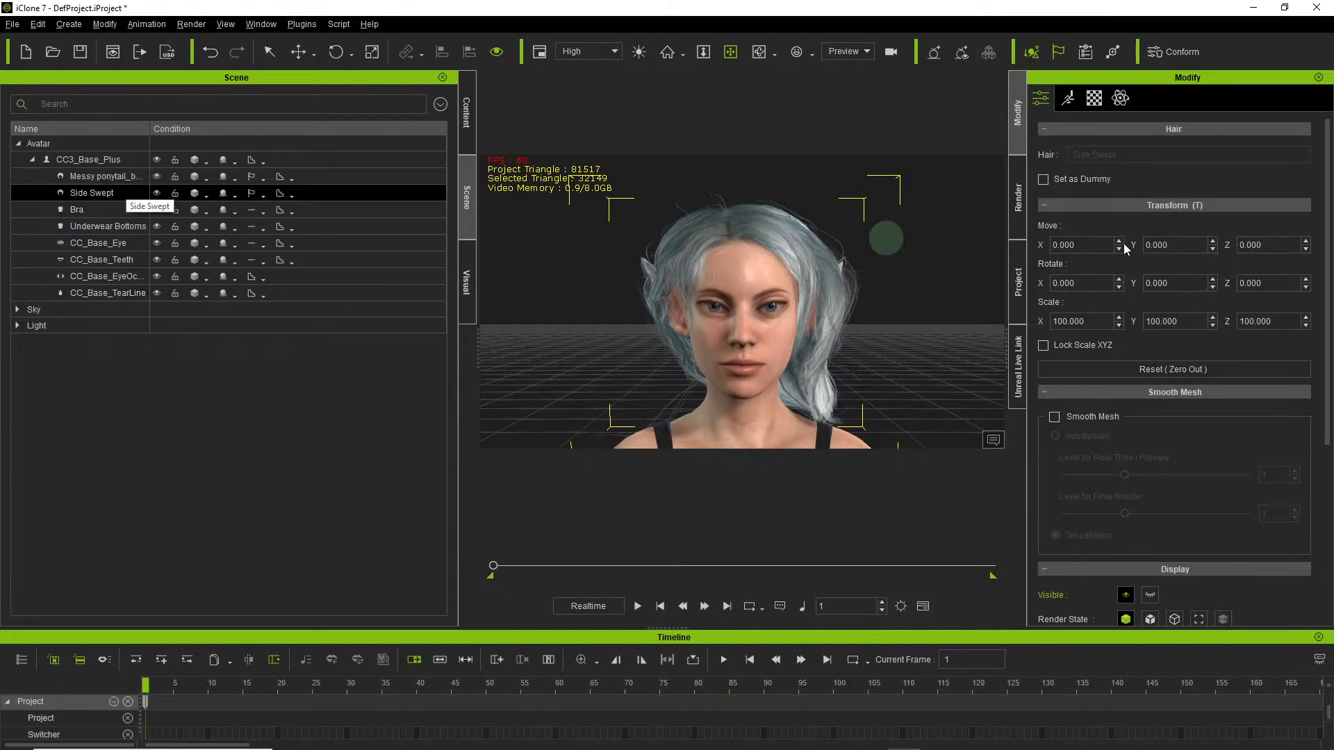
# Apply the 3_Wavy hair physics preset to the Side Swept hair and review its physics properties.
pyautogui.click(1120, 98)
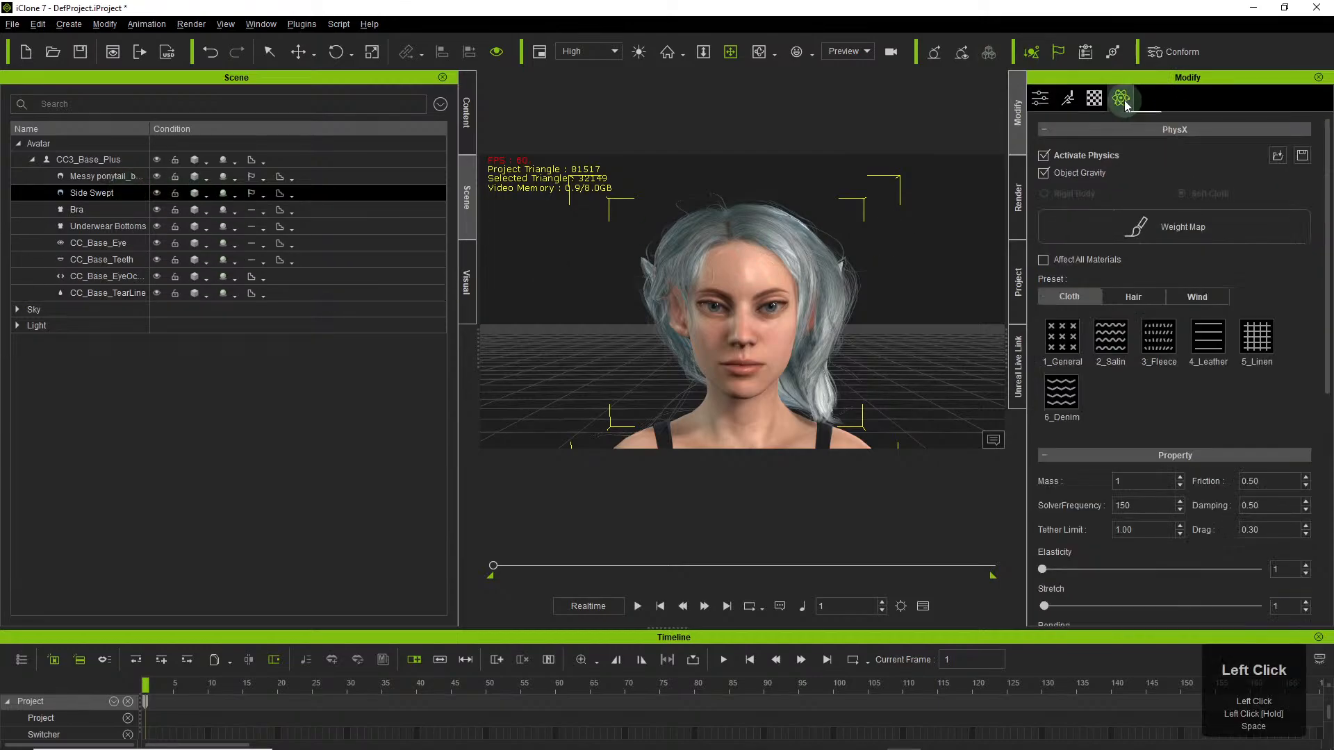
pyautogui.click(1150, 297)
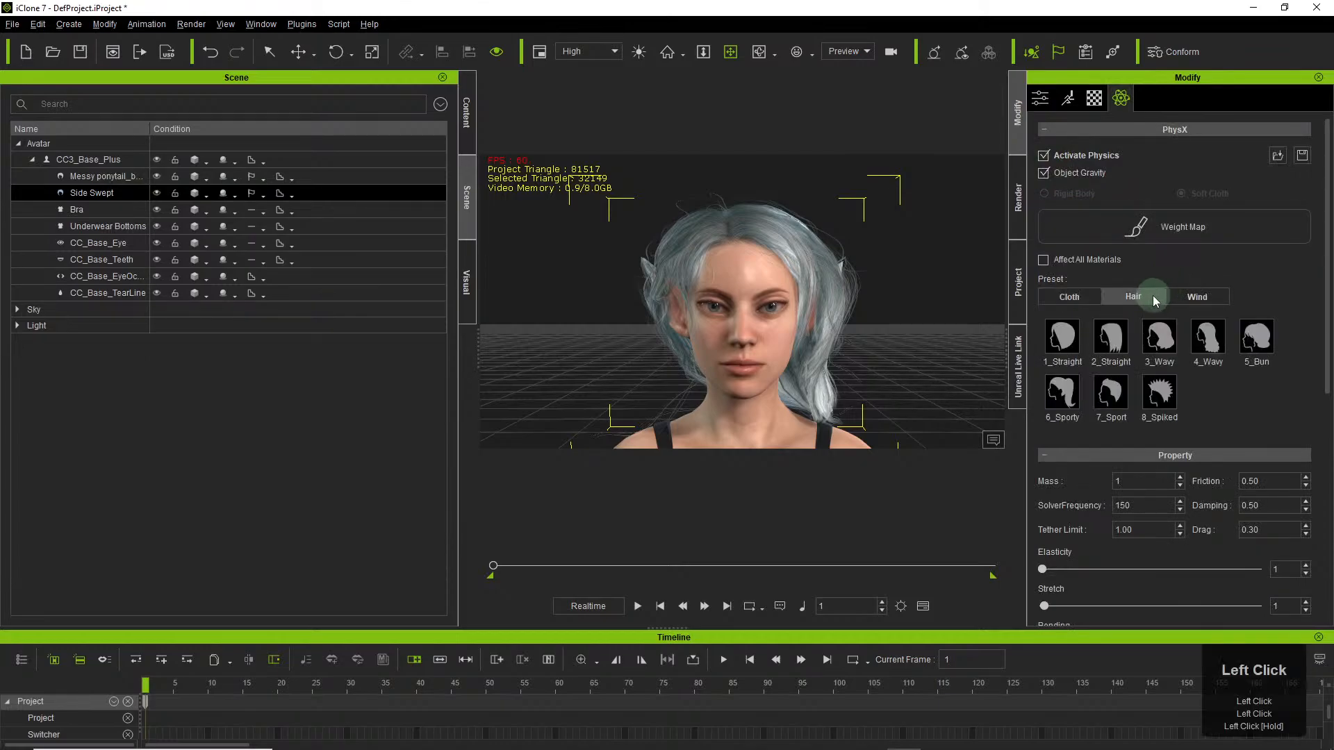
pyautogui.click(1158, 339)
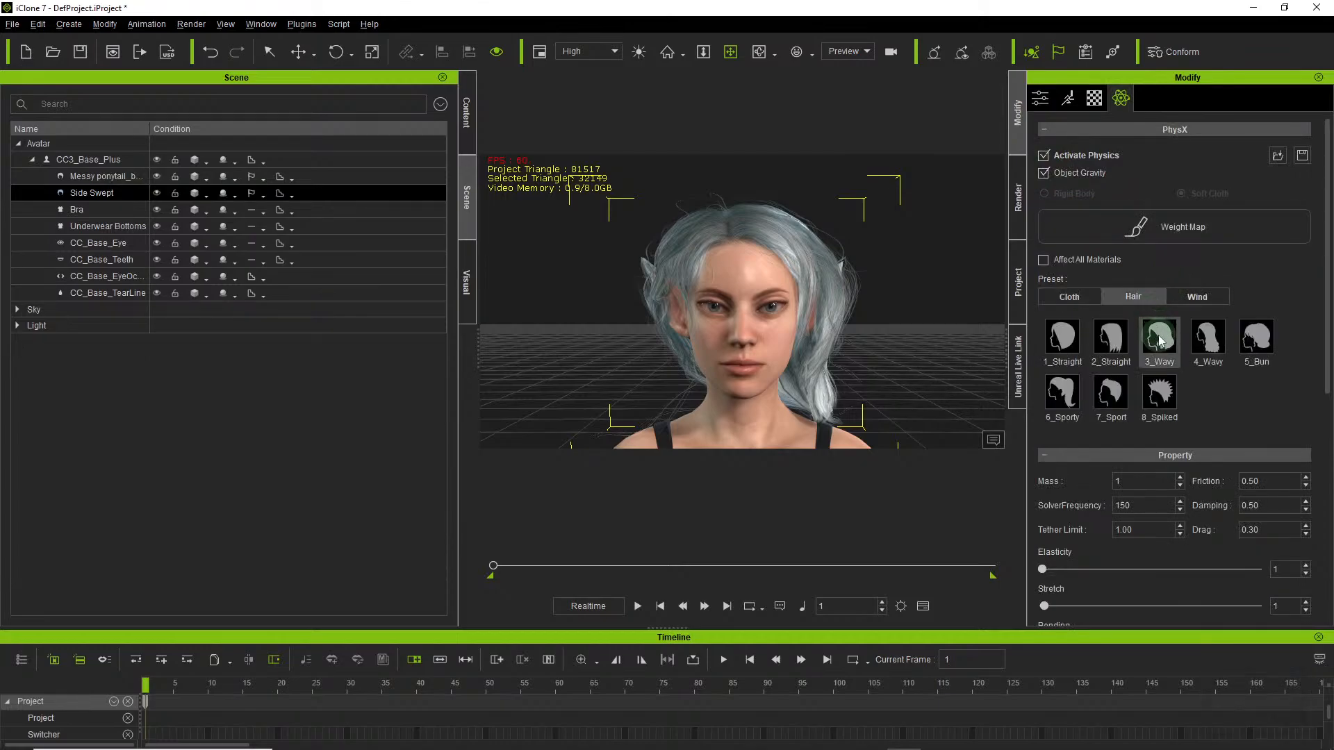
pyautogui.scroll(-2, 1291, 378)
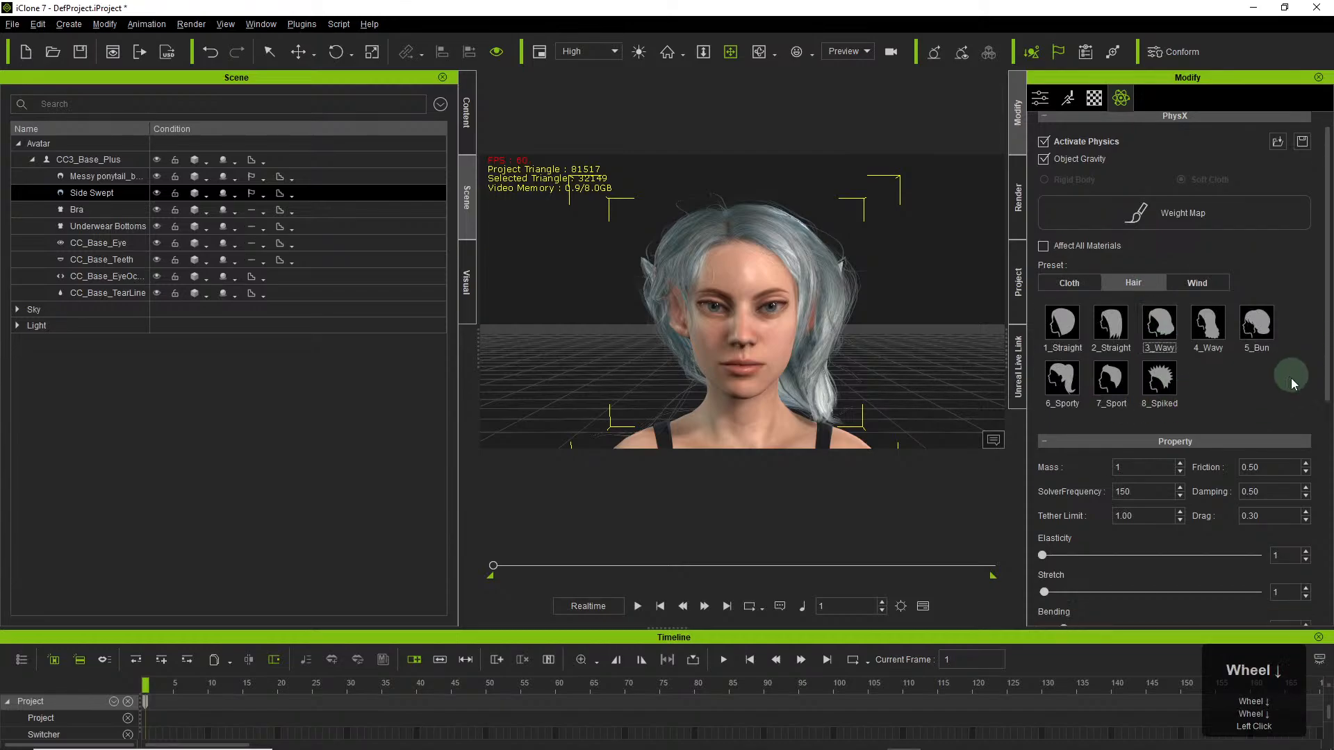
pyautogui.scroll(-3, 1291, 375)
pyautogui.scroll(4, 1292, 333)
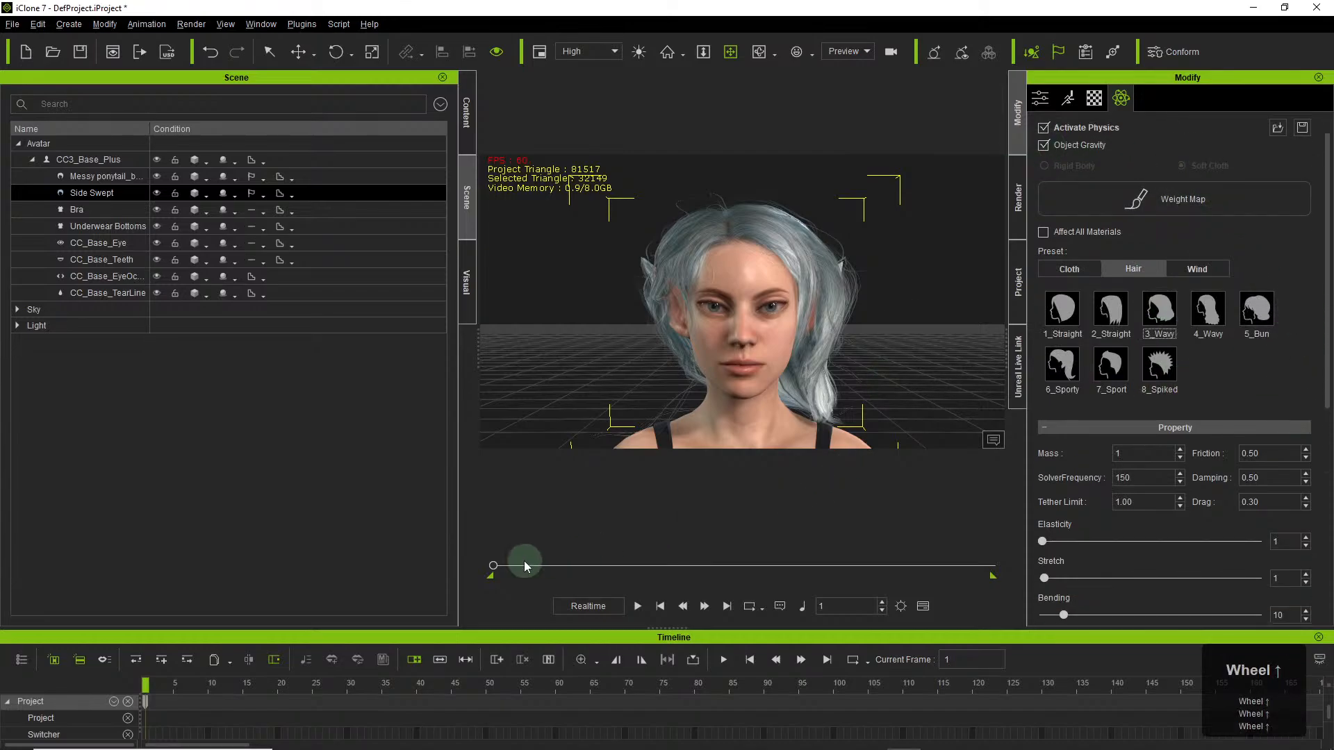
# Play the scene briefly with the 3_Wavy hair preset and examine the hair from the side and front.
pyautogui.moveTo(493, 566)
pyautogui.mouseDown()
pyautogui.moveTo(523, 572)
pyautogui.moveTo(493, 569)
pyautogui.mouseUp()
pyautogui.press('space')
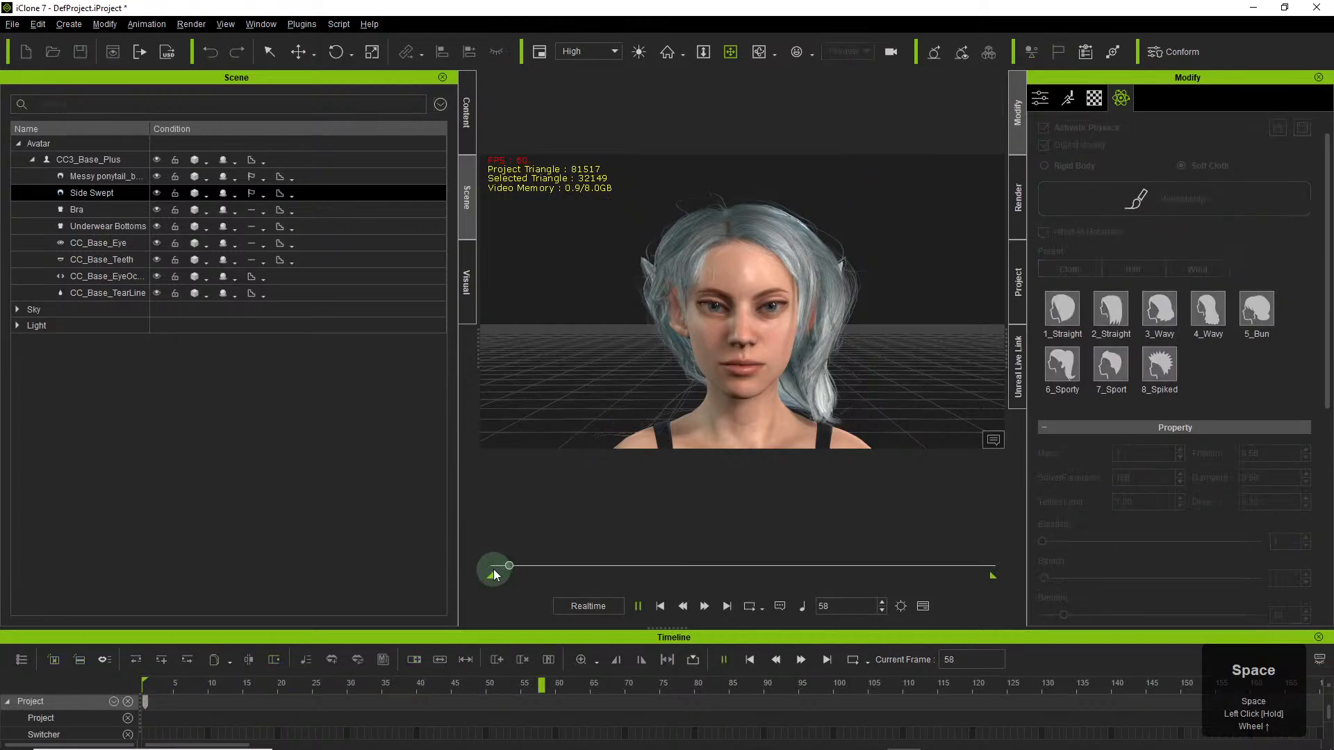
pyautogui.press('space')
pyautogui.moveTo(672, 357); pyautogui.dragTo(816, 314, button='right')
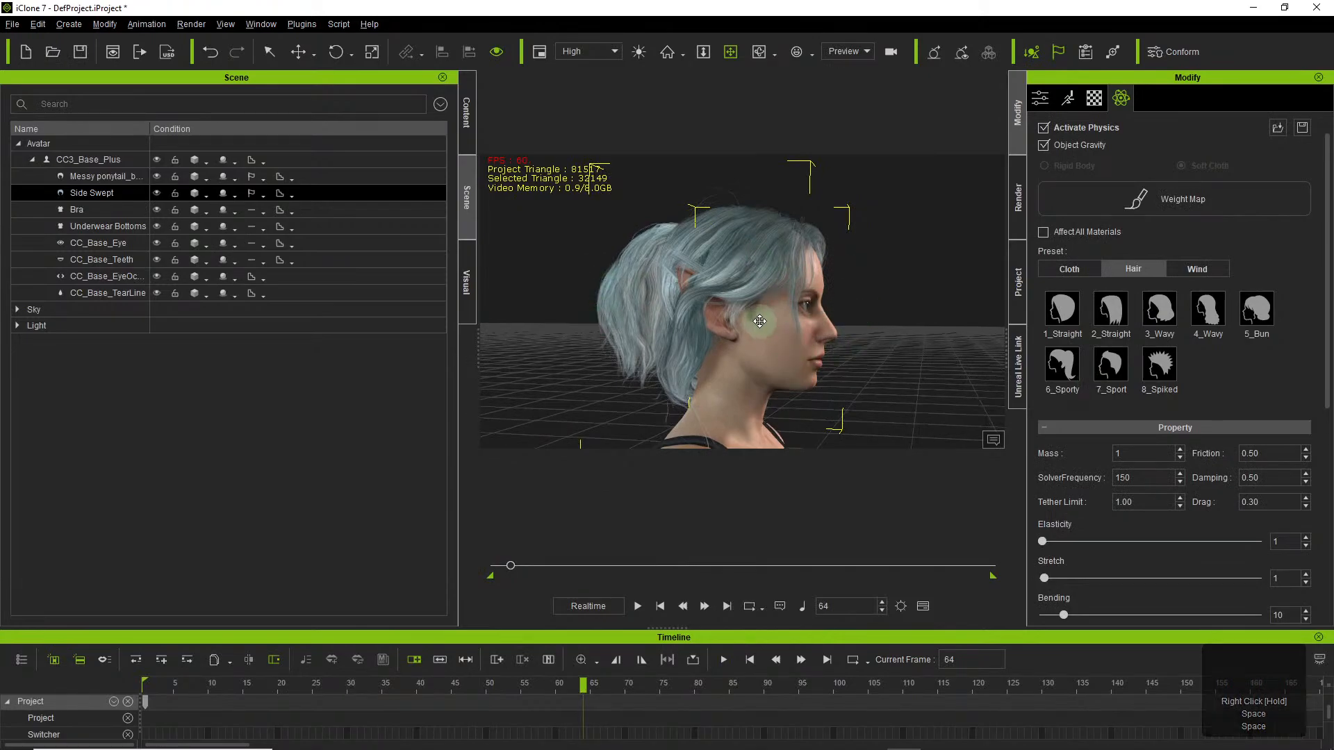
pyautogui.moveTo(767, 306); pyautogui.dragTo(601, 376, button='right')
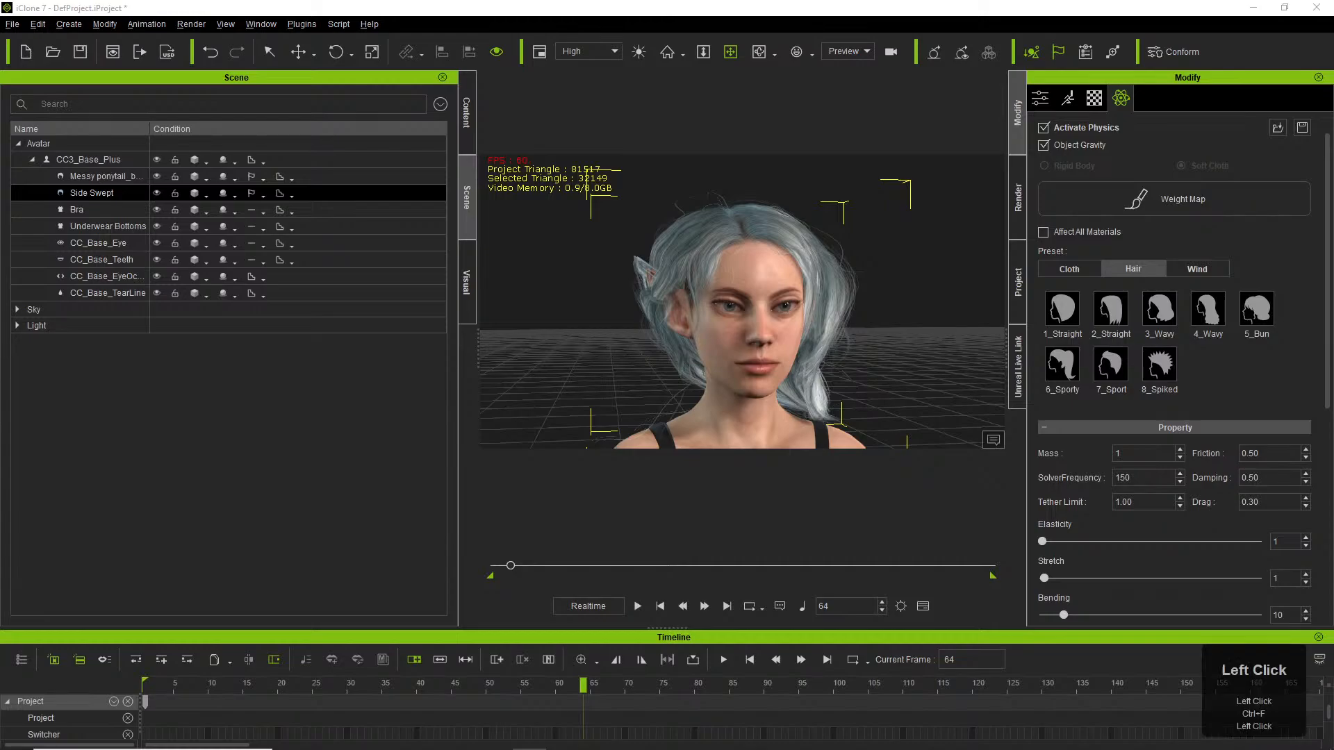
pyautogui.write('ha')
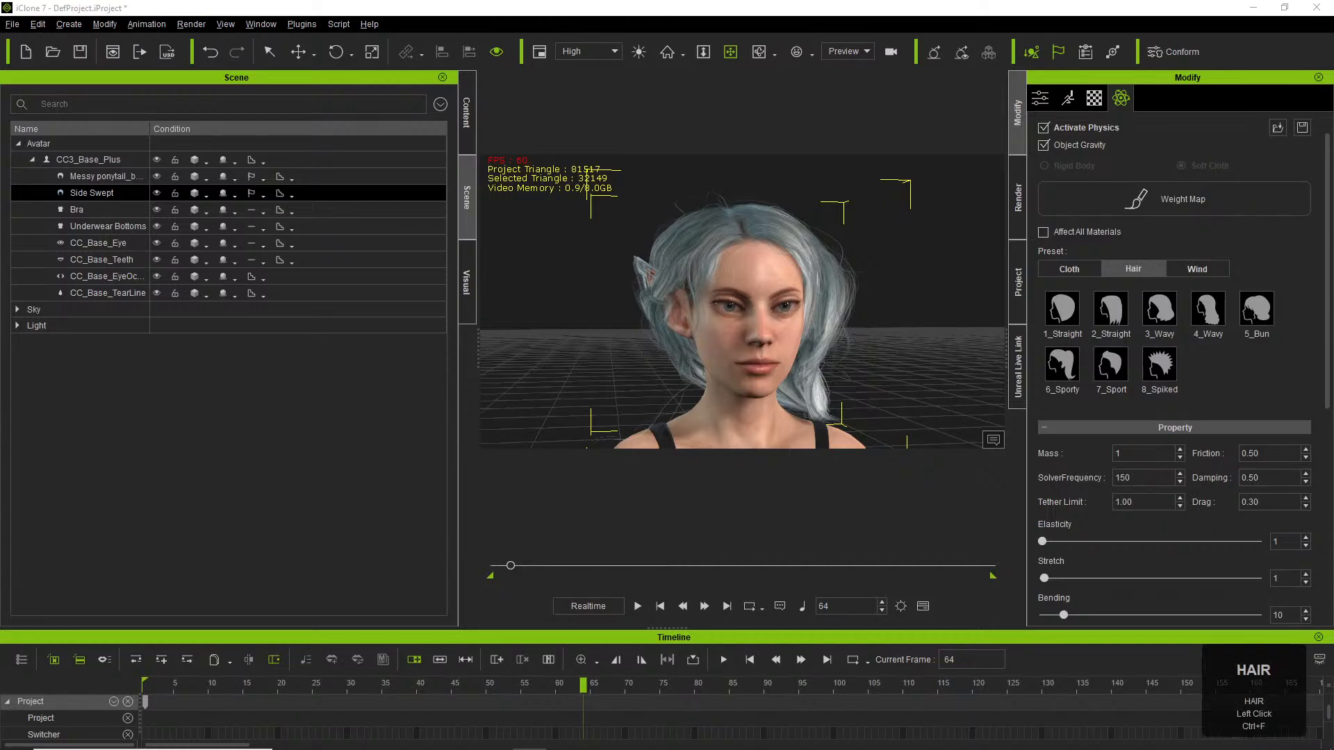
pyautogui.scroll(-1, 667, 375)
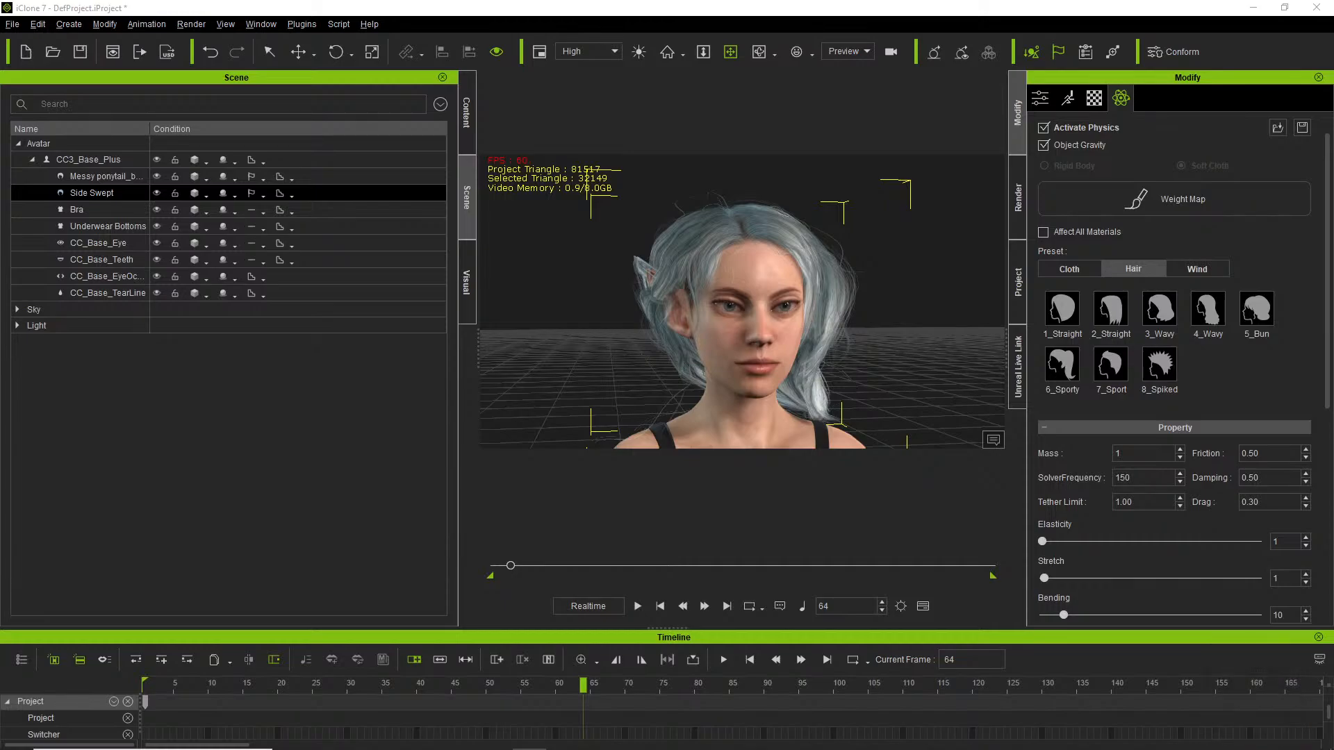
pyautogui.click(667, 375)
pyautogui.click(667, 375)
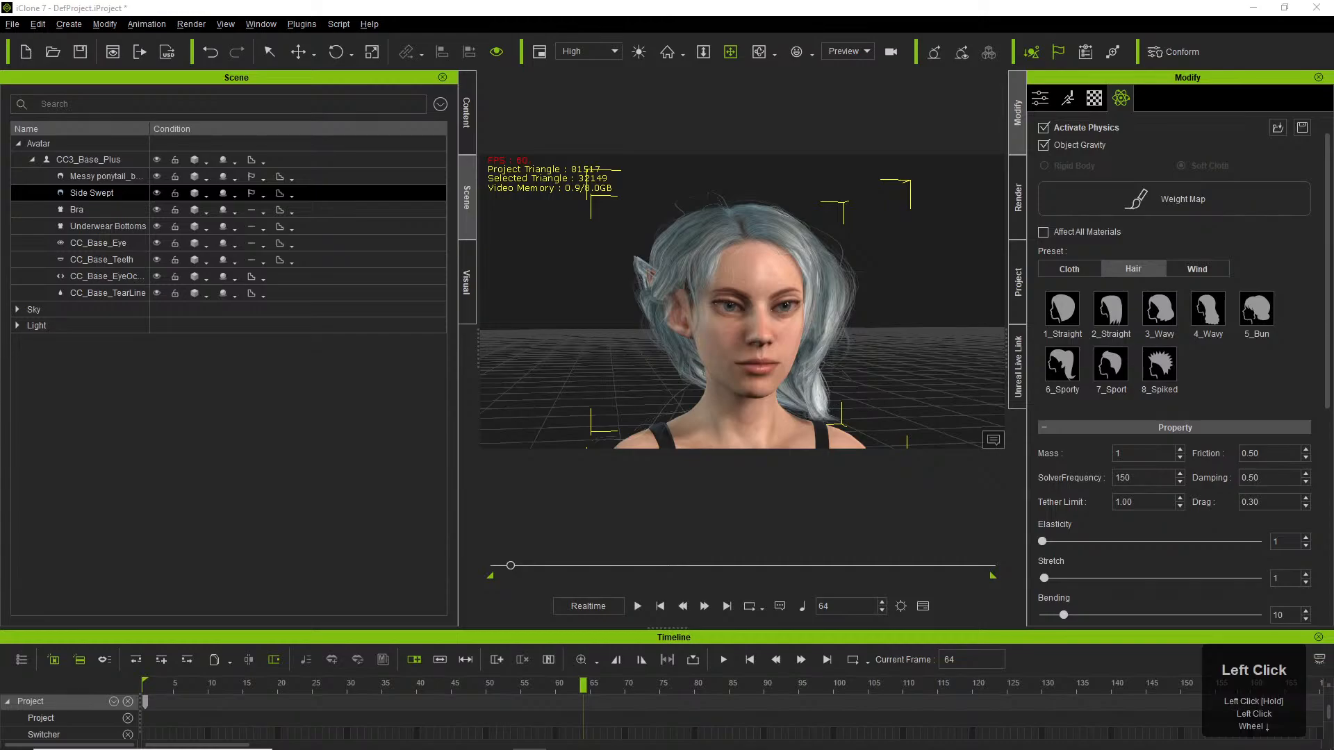
pyautogui.scroll(-3, 667, 375)
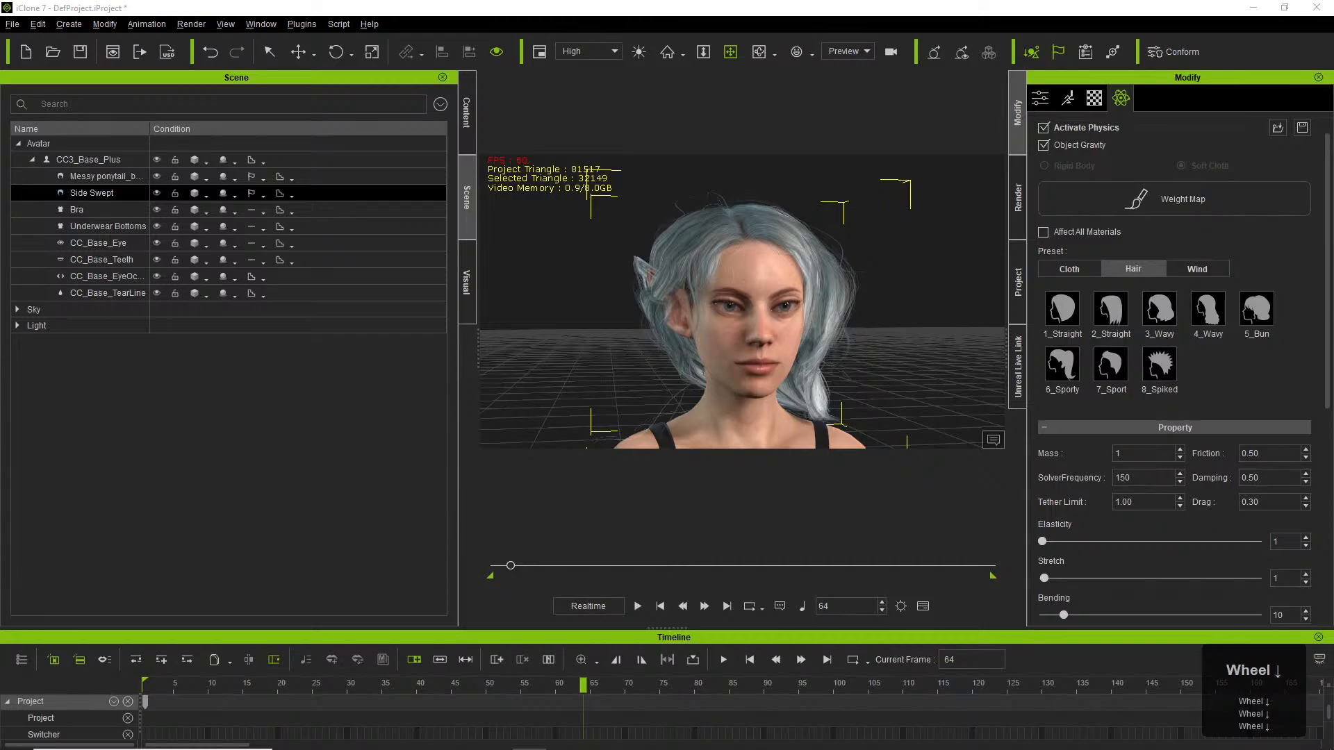
pyautogui.click(667, 375)
pyautogui.click(1320, 660)
pyautogui.click(1320, 660)
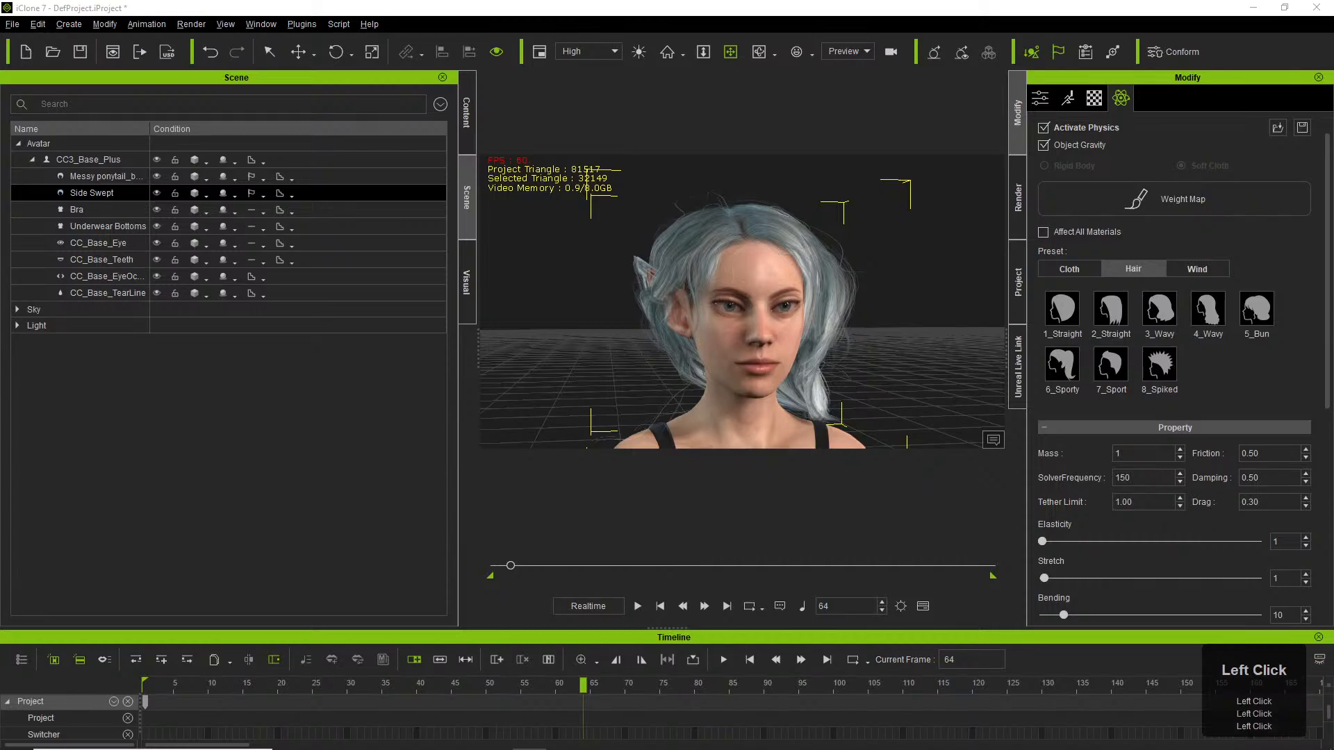
pyautogui.doubleClick(1320, 660)
pyautogui.write('edit hari')
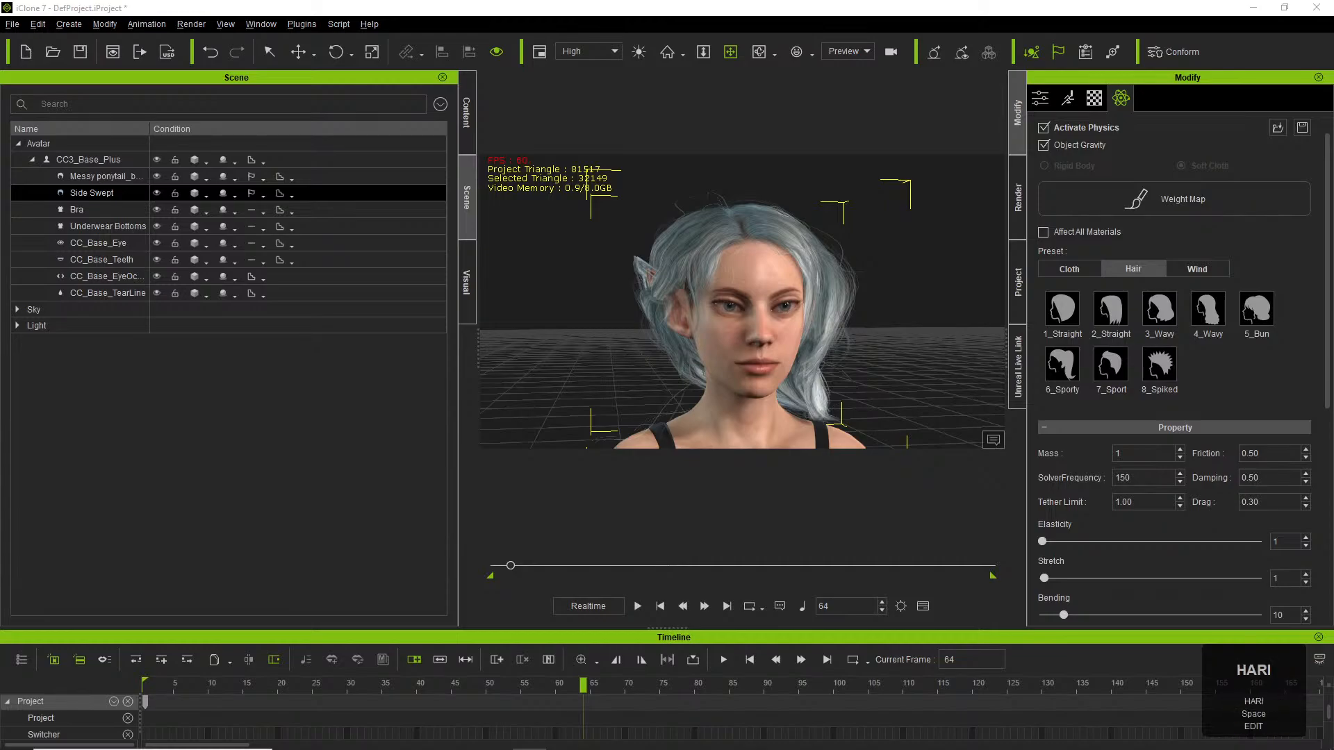
pyautogui.write('ir')
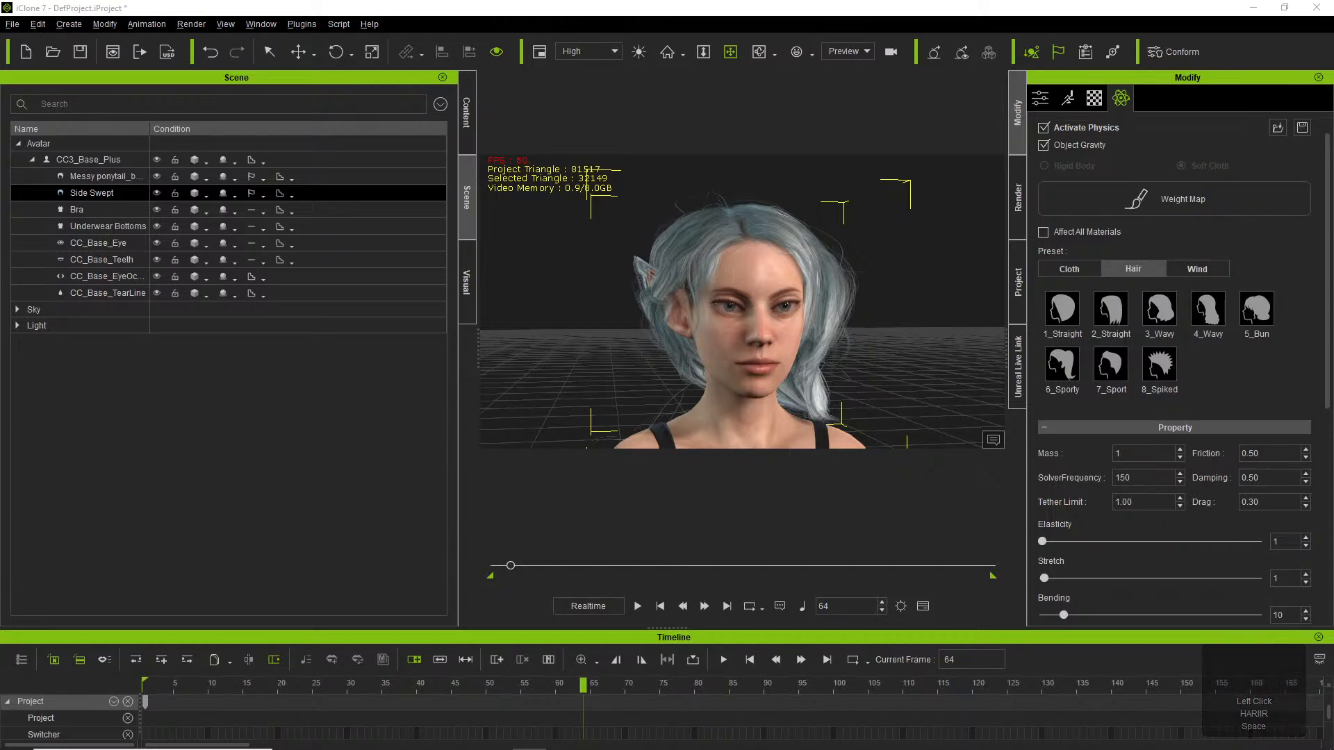
pyautogui.write('edit cc3 in blende')
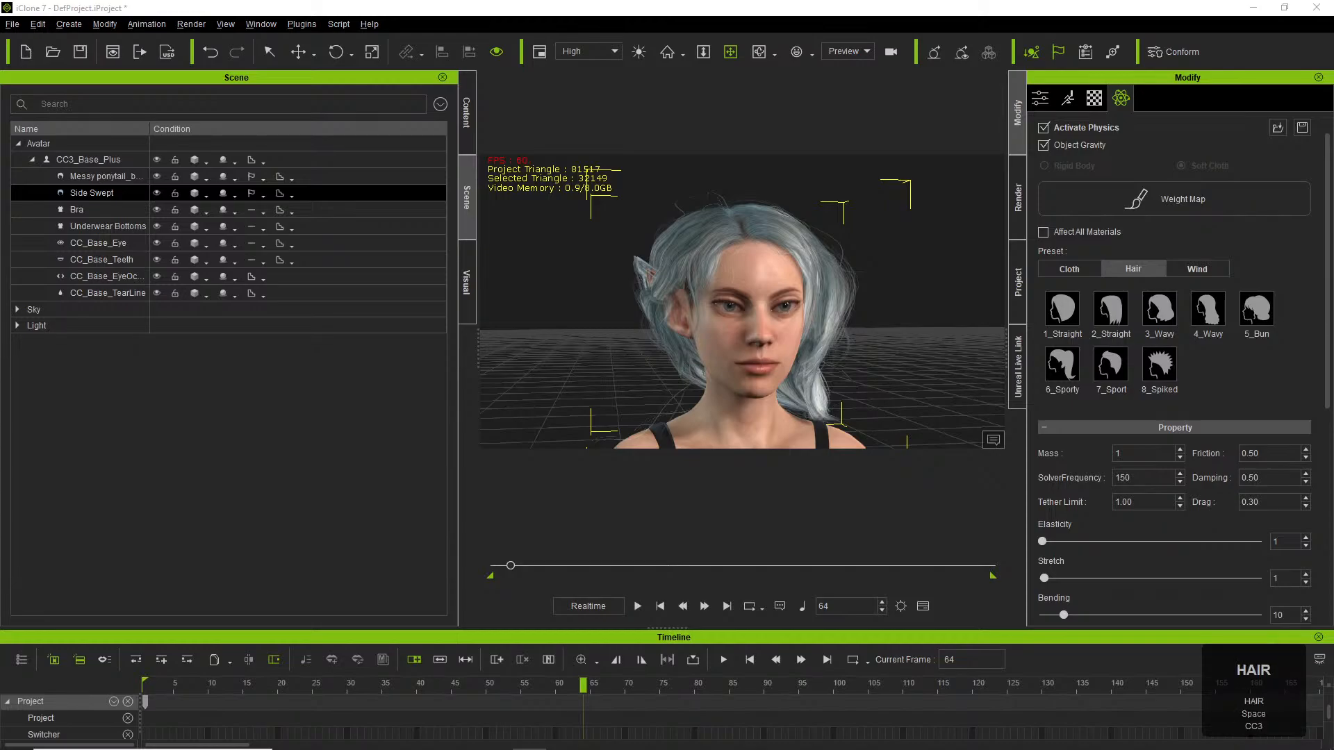
pyautogui.write('r')
pyautogui.press('Return')
pyautogui.scroll(-2, 667, 376)
pyautogui.scroll(4, 667, 376)
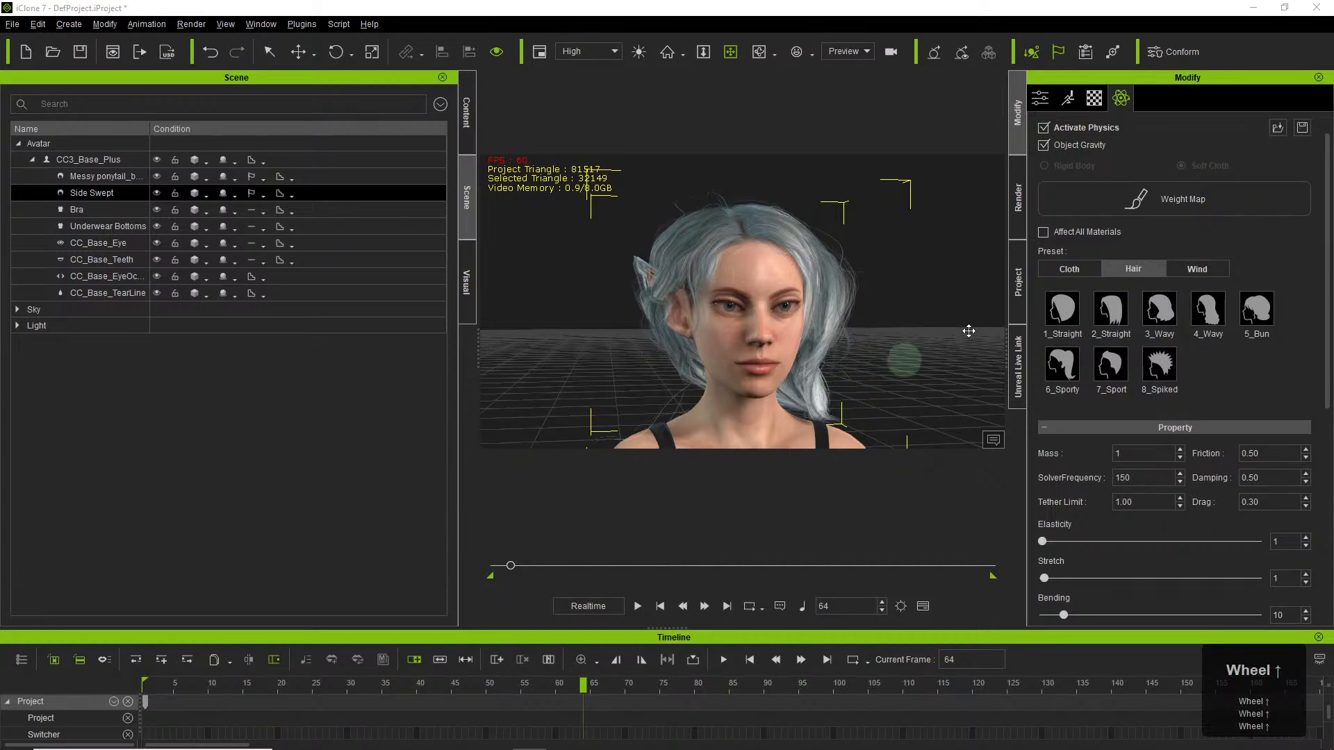
pyautogui.moveTo(821, 285); pyautogui.dragTo(635, 244, button='right')
pyautogui.hotkey('alt', 'Tab')
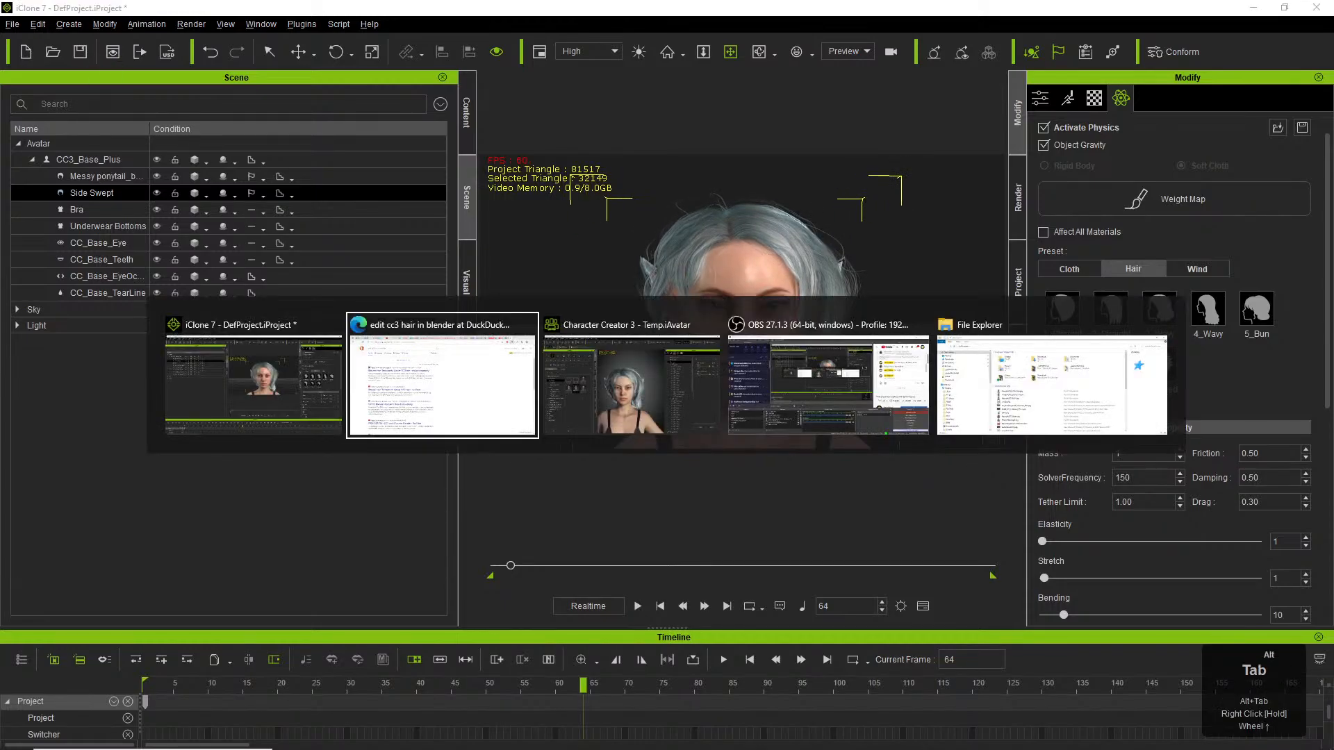
pyautogui.hotkey('alt', 'Tab')
pyautogui.hotkey('alt', 'Tab')
pyautogui.hotkey('alt', 'Tab')
pyautogui.hotkey('alt', 'Tab')
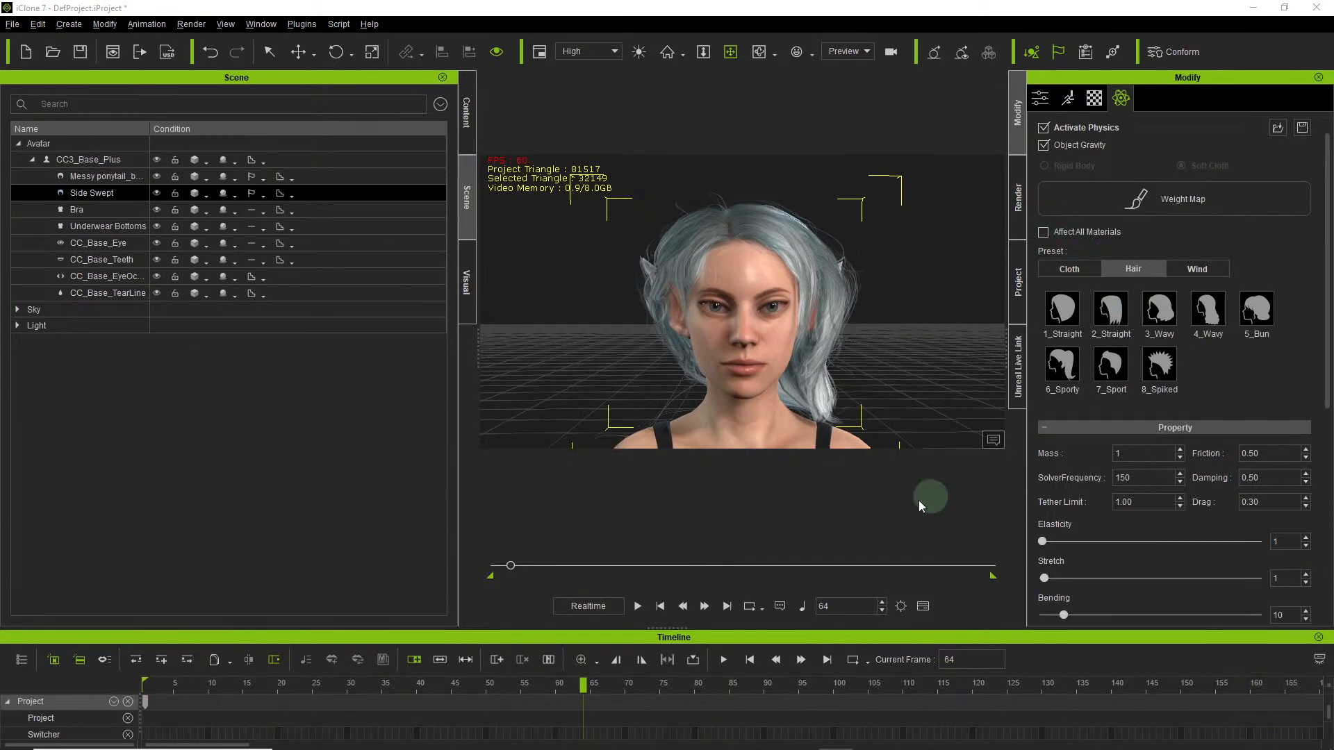
pyautogui.rightClick(835, 509)
pyautogui.moveTo(963, 457); pyautogui.dragTo(778, 344, button='right')
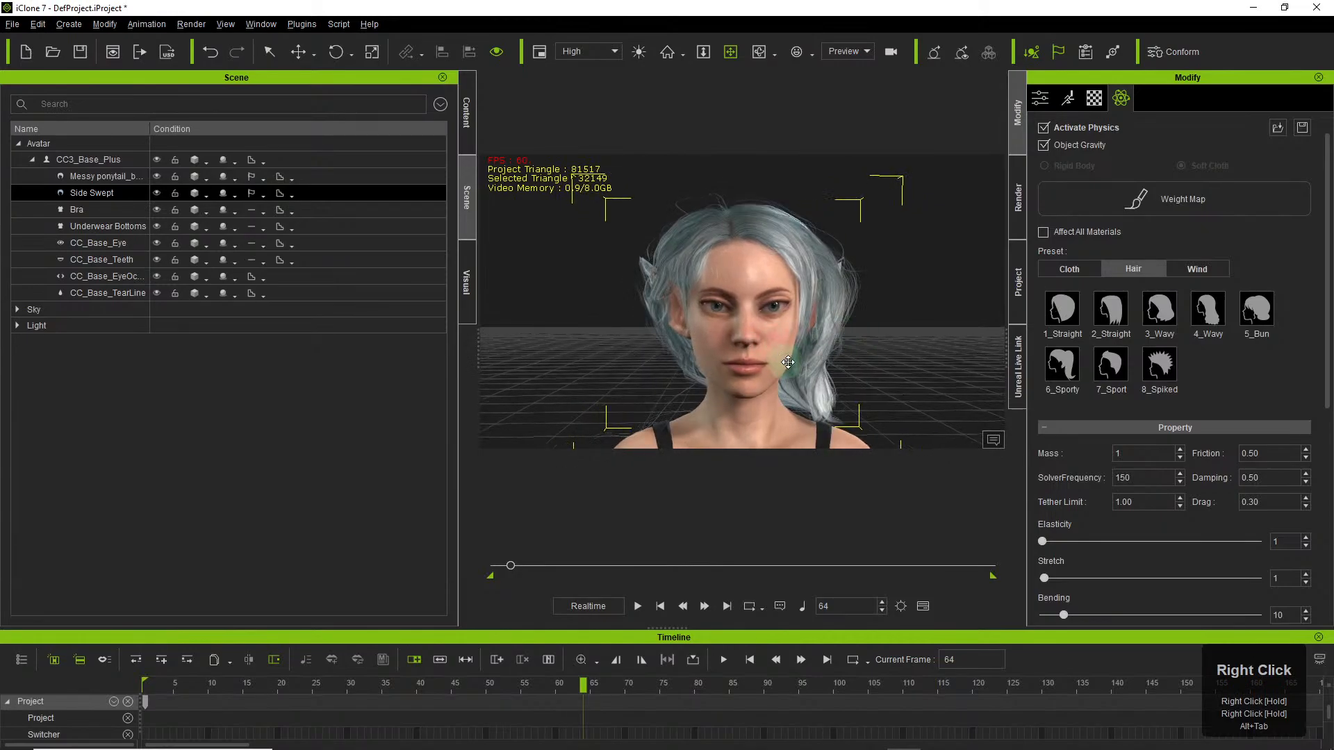
# Switch to Character Creator 3 and open the Shirts category of the clothing library.
pyautogui.hotkey('alt', 'Tab')
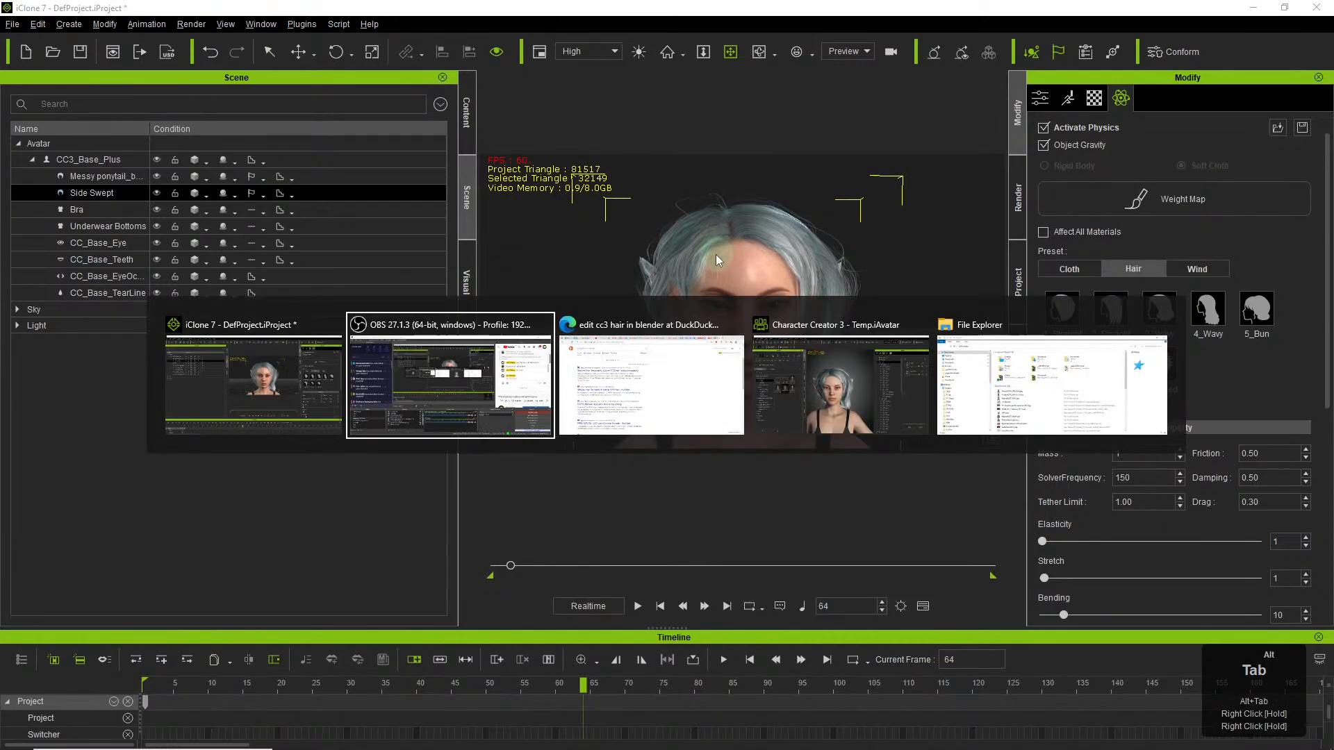
pyautogui.hotkey('alt', 'Tab')
pyautogui.hotkey('alt', 'Tab')
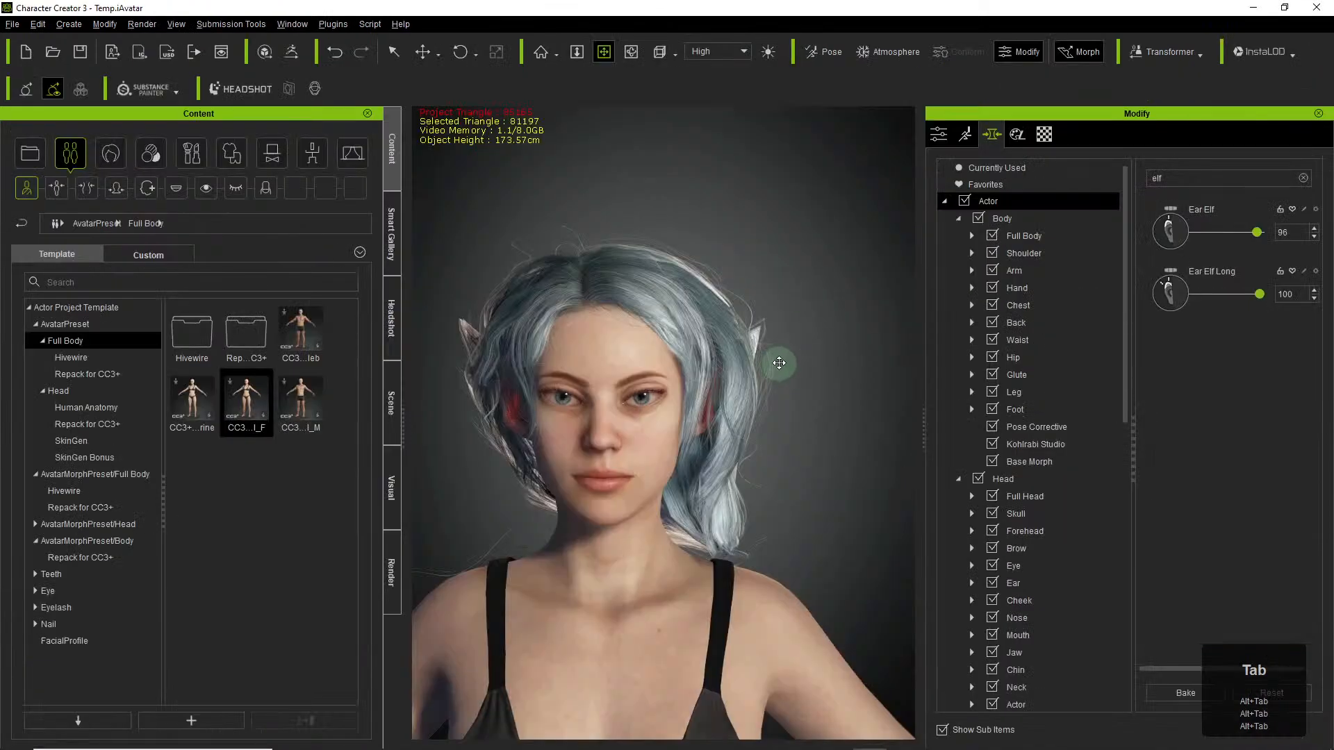
pyautogui.scroll(-4, 779, 363)
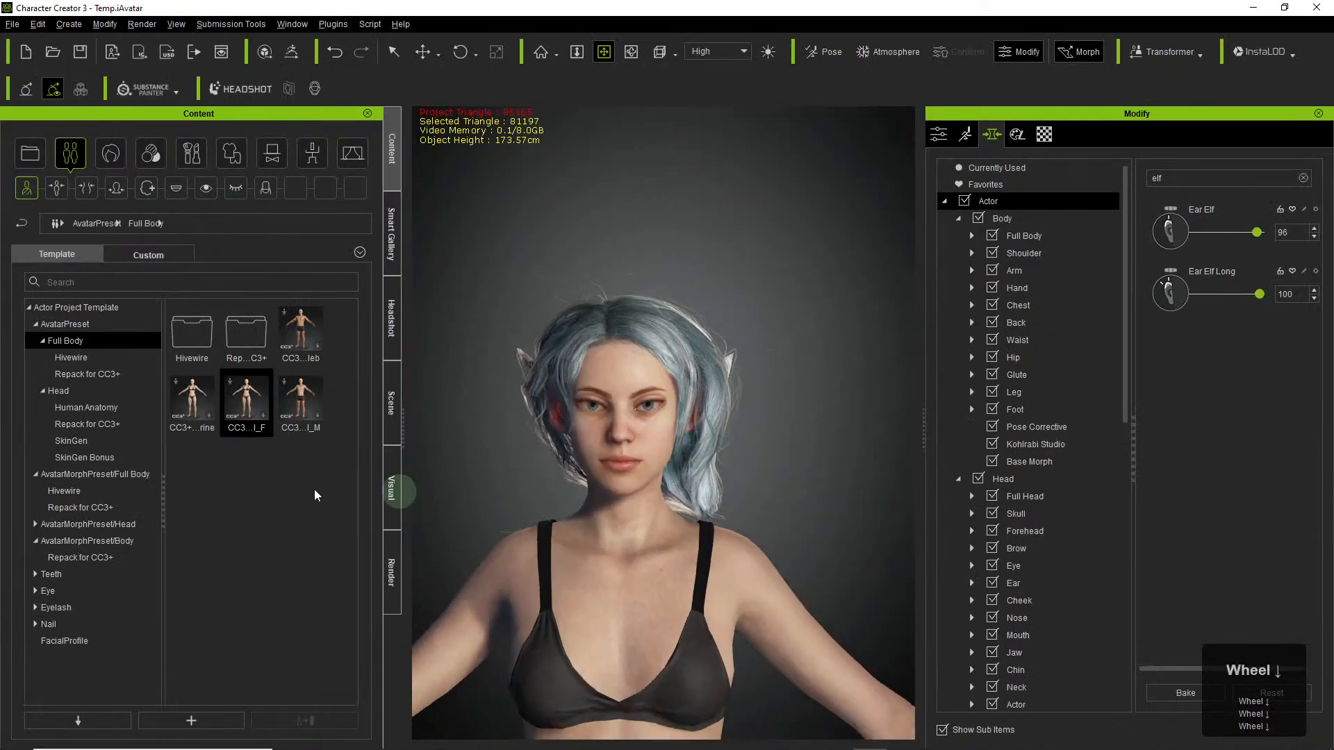
pyautogui.click(231, 153)
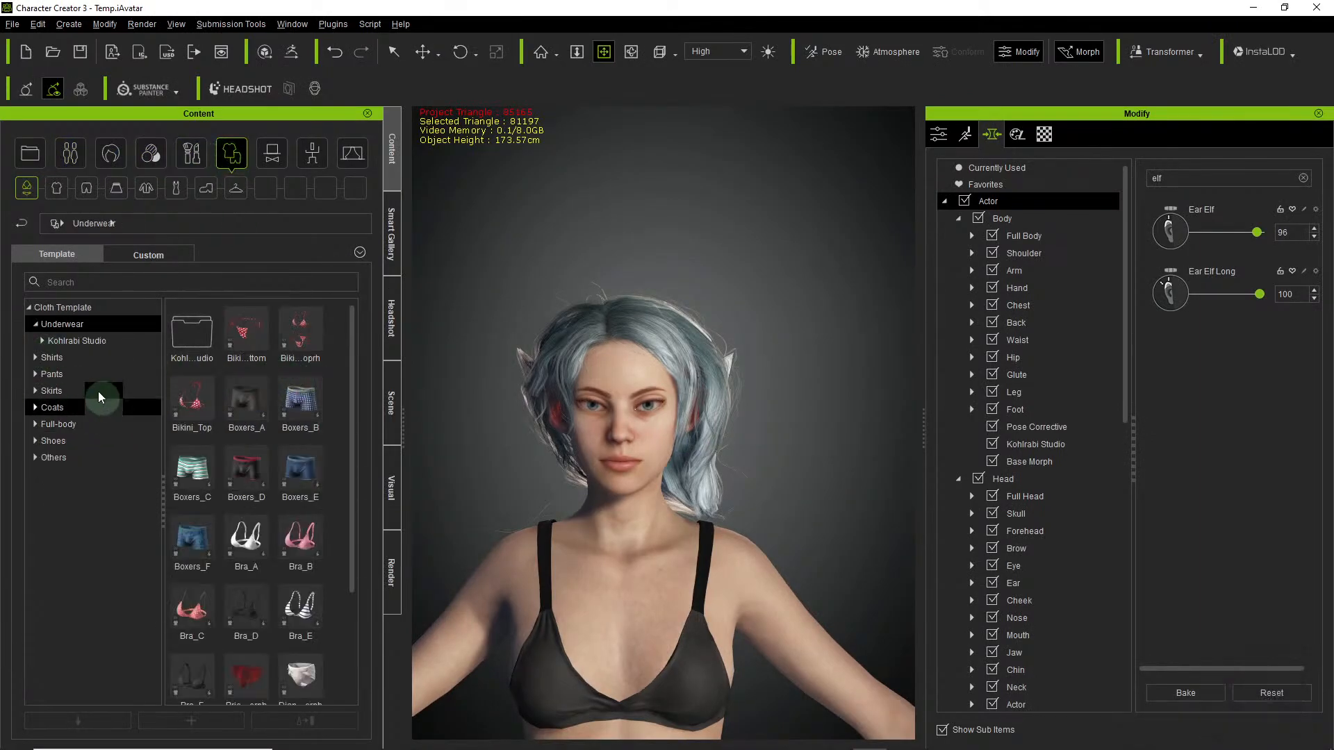
pyautogui.click(63, 357)
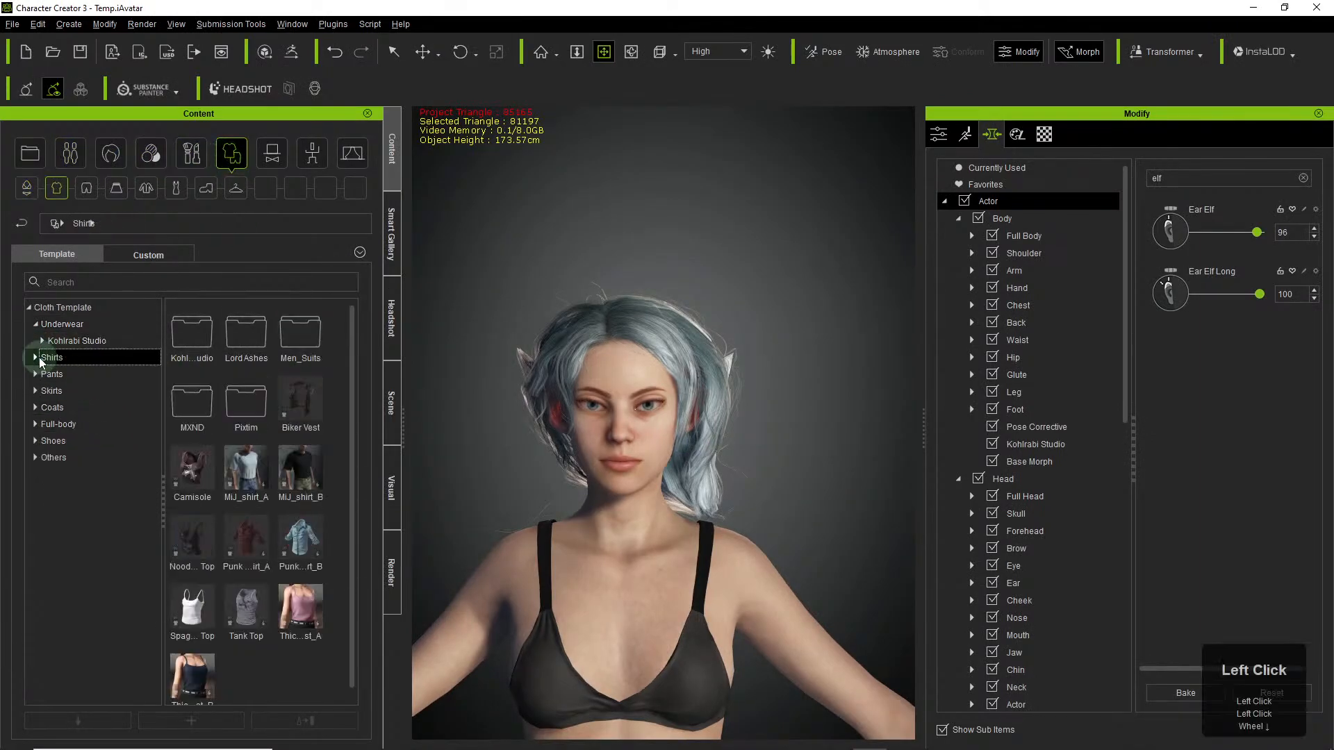
# Put the Tank Top from the Shirts library on the character and view it on her torso.
pyautogui.moveTo(310, 619)
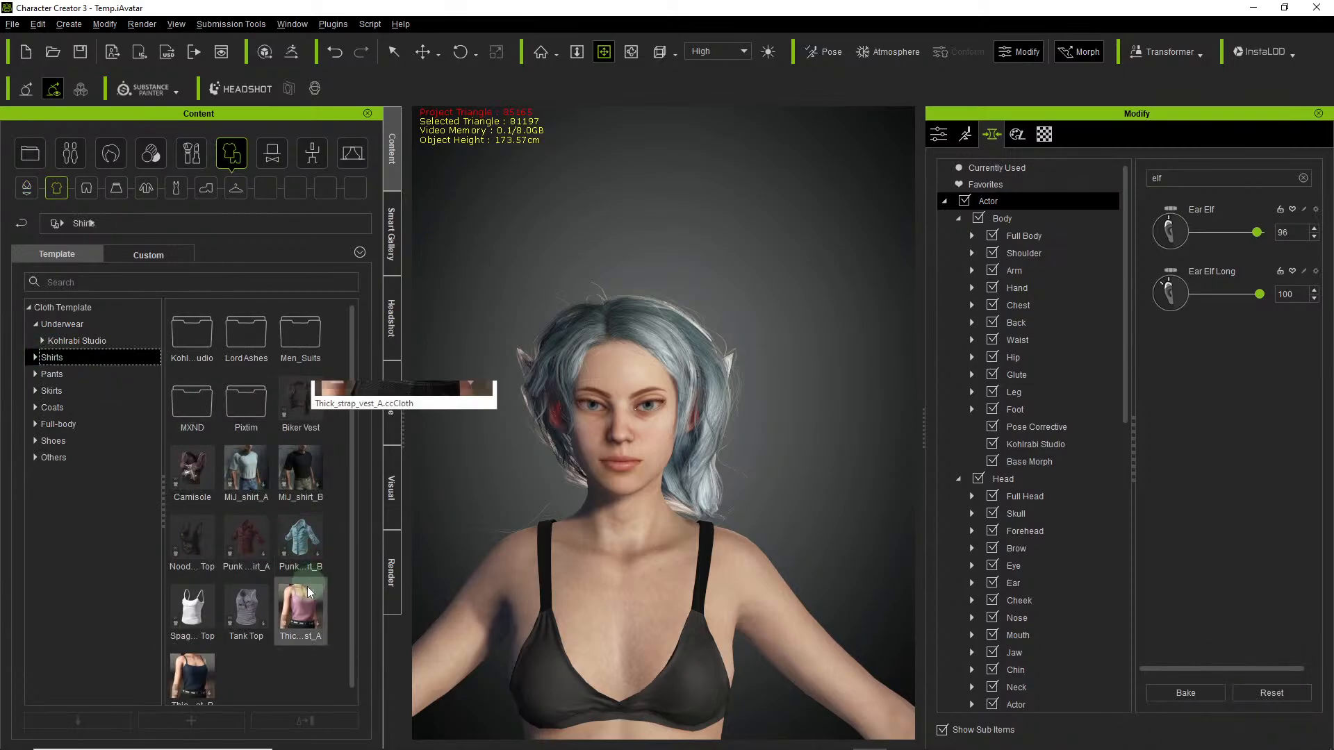
pyautogui.moveTo(254, 620)
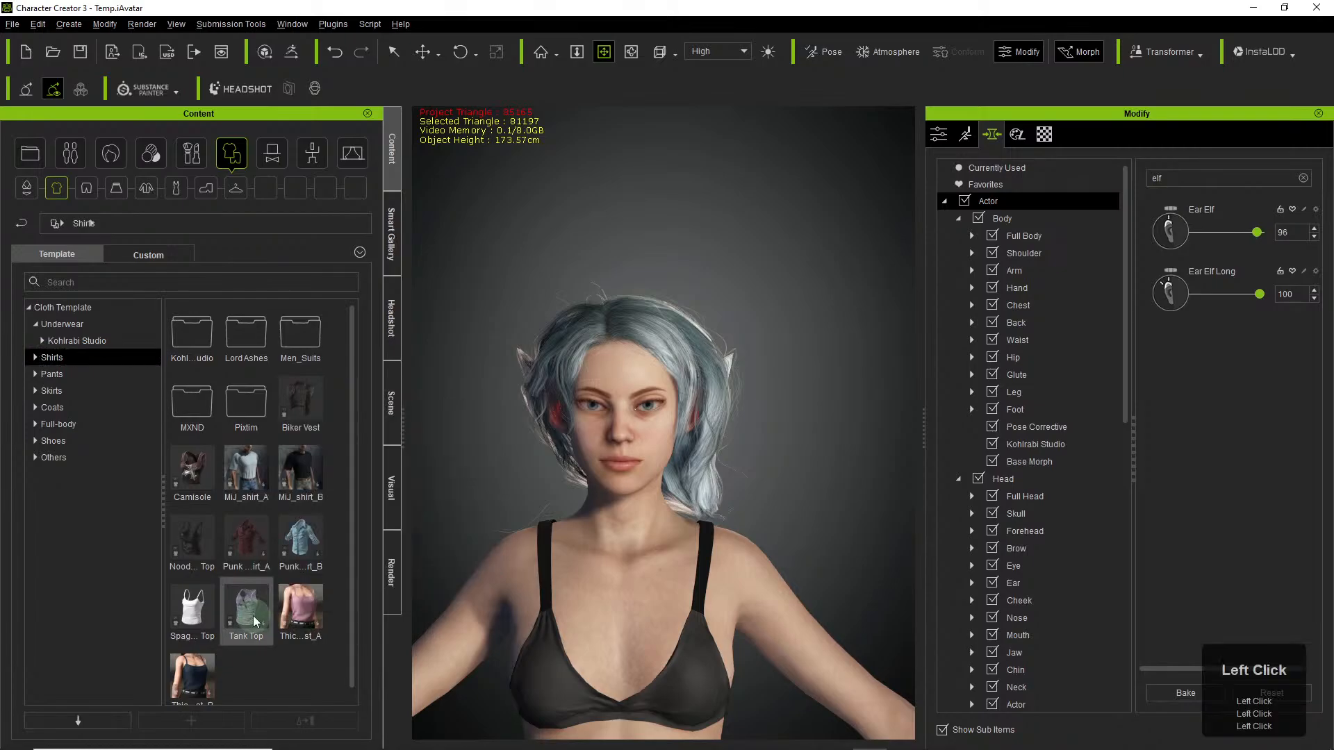
pyautogui.doubleClick(254, 620)
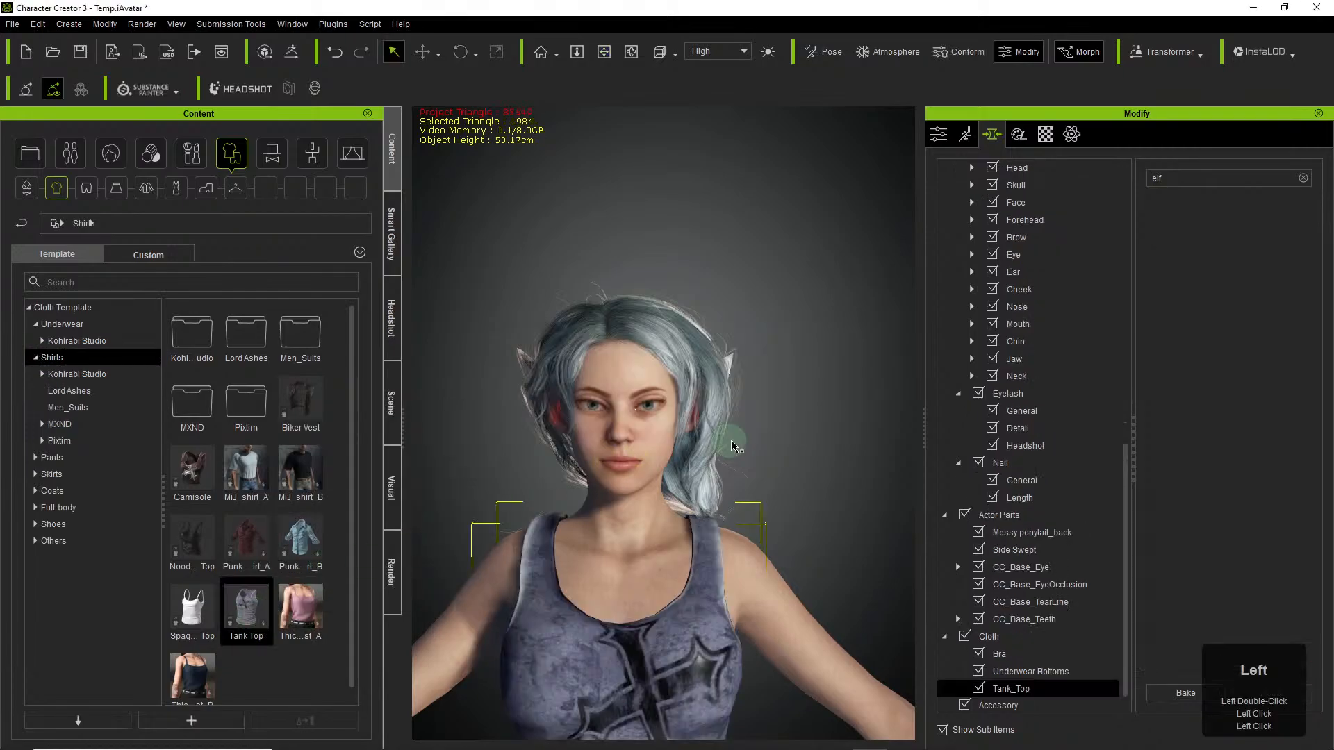
pyautogui.scroll(-4, 766, 437)
pyautogui.rightClick(548, 635)
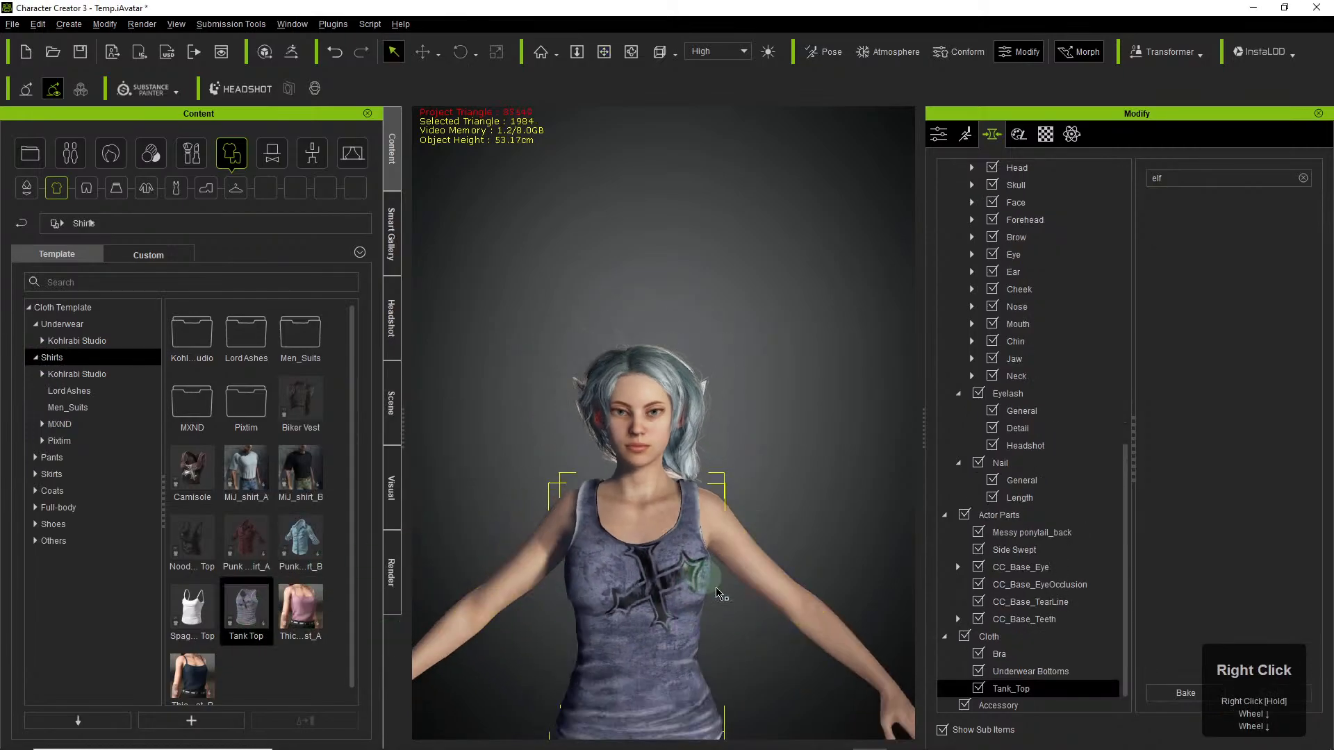
pyautogui.moveTo(712, 598); pyautogui.dragTo(689, 709, button='right')
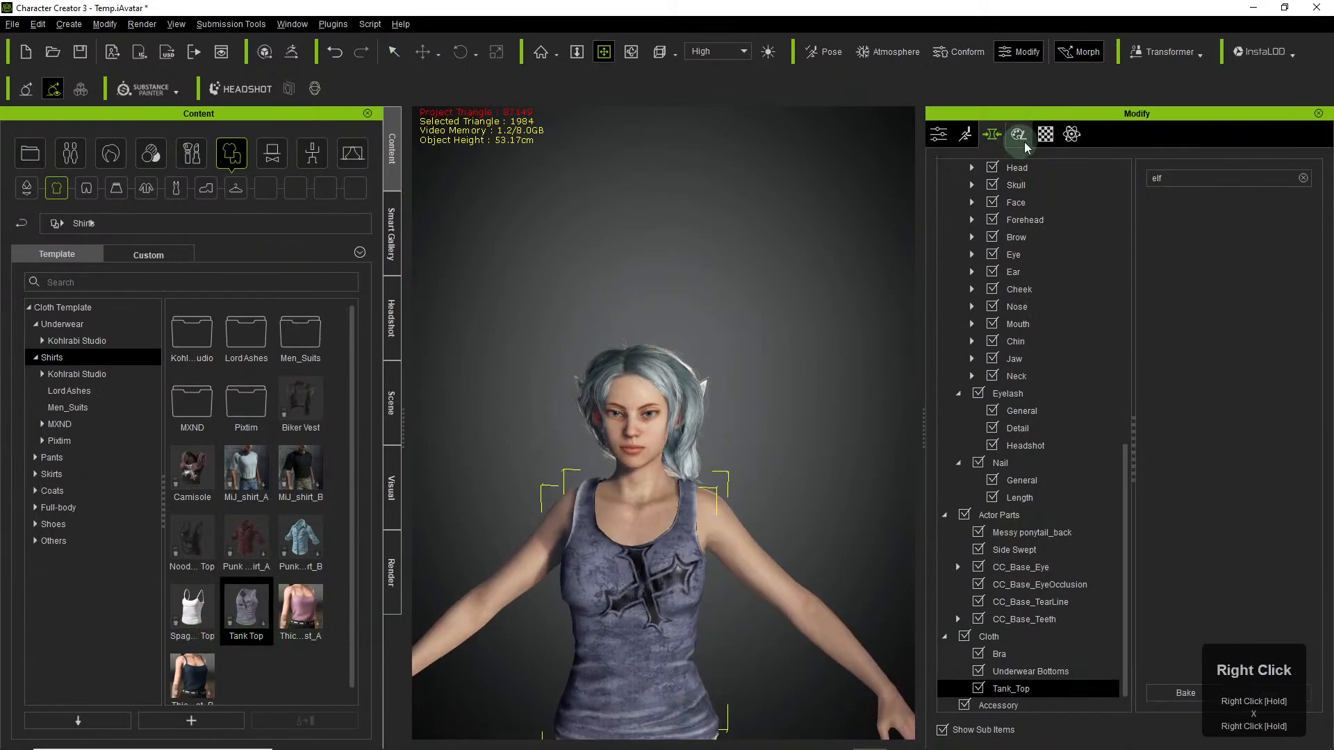
# Transfer skin weights to the Tank Top using the Default template preset and close the Transfer Skin Weights dialog.
pyautogui.click(1072, 135)
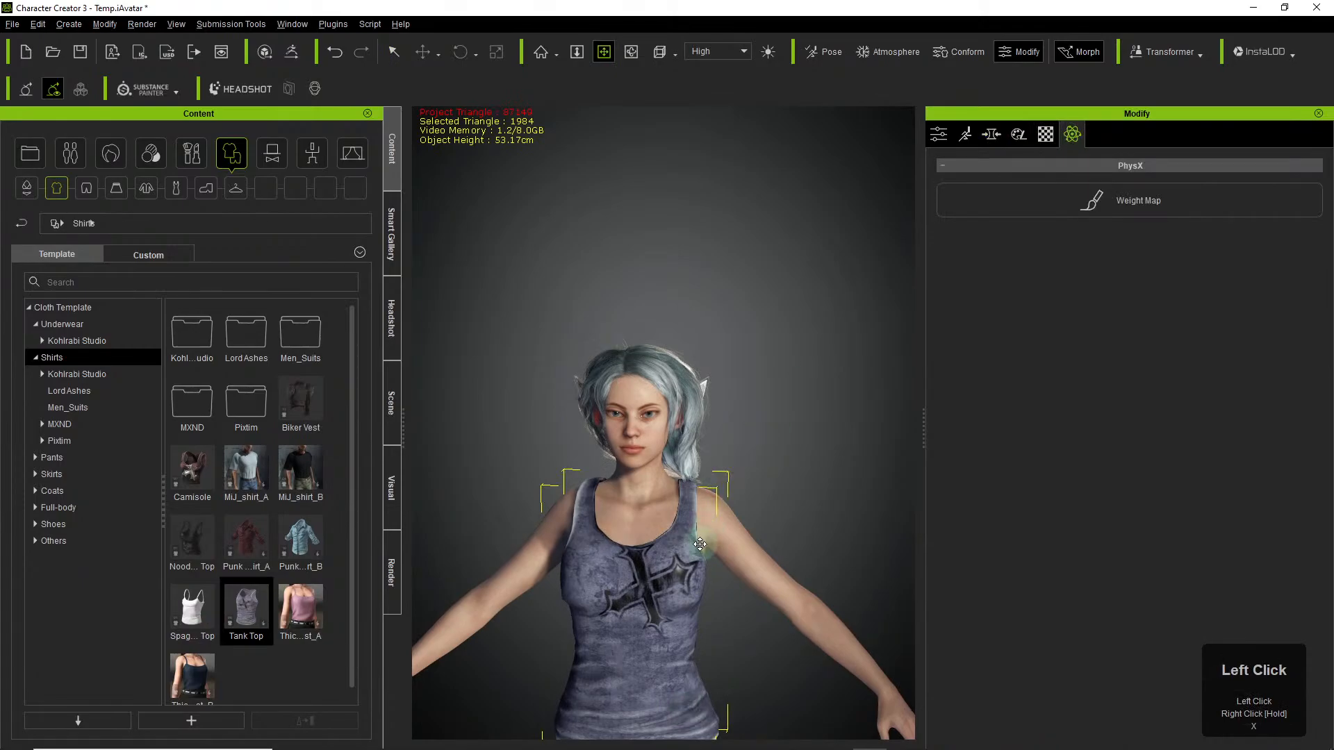
pyautogui.click(939, 135)
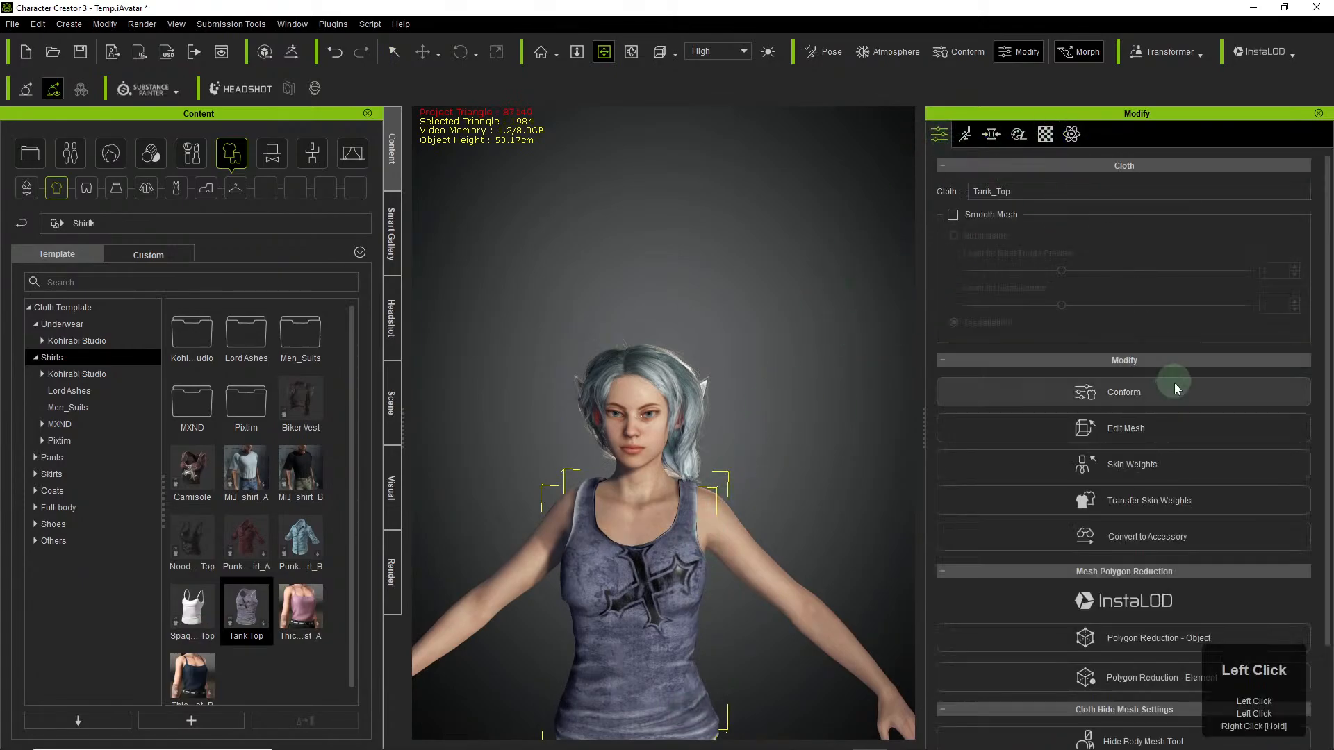
pyautogui.click(1185, 502)
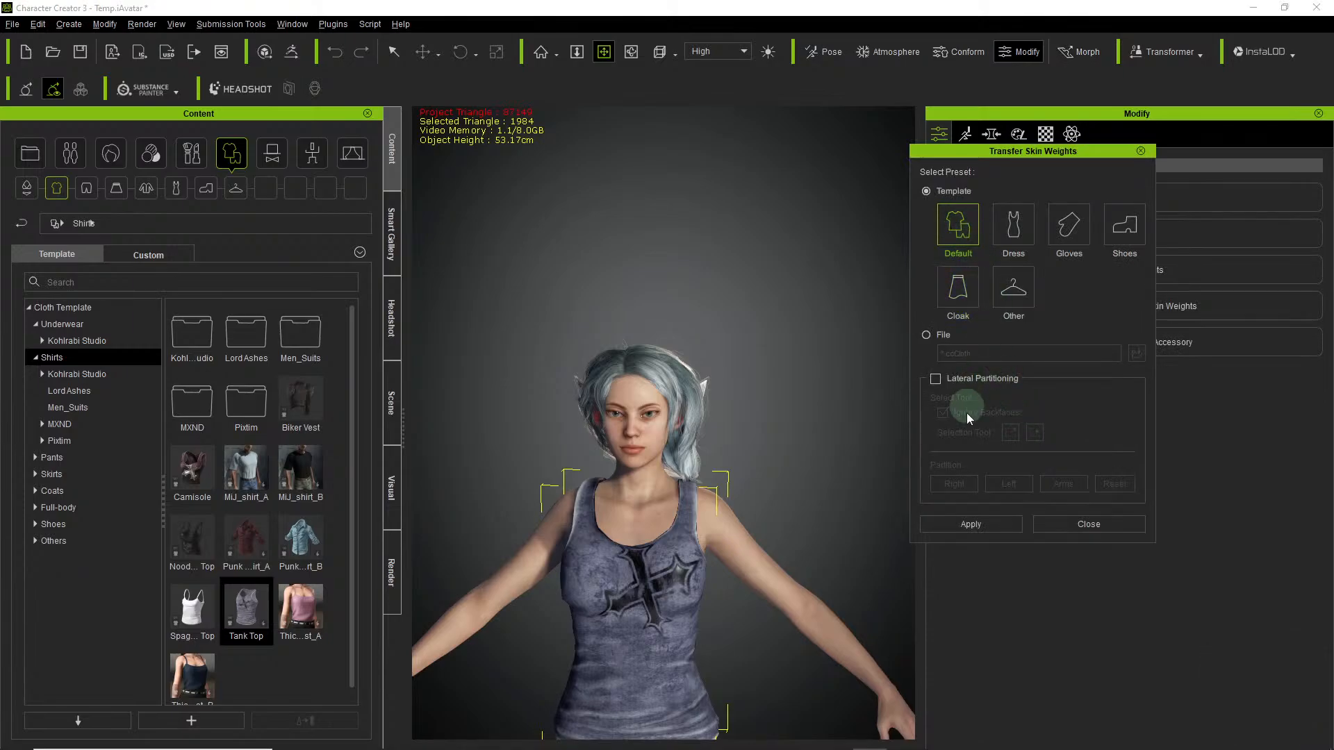
pyautogui.click(970, 524)
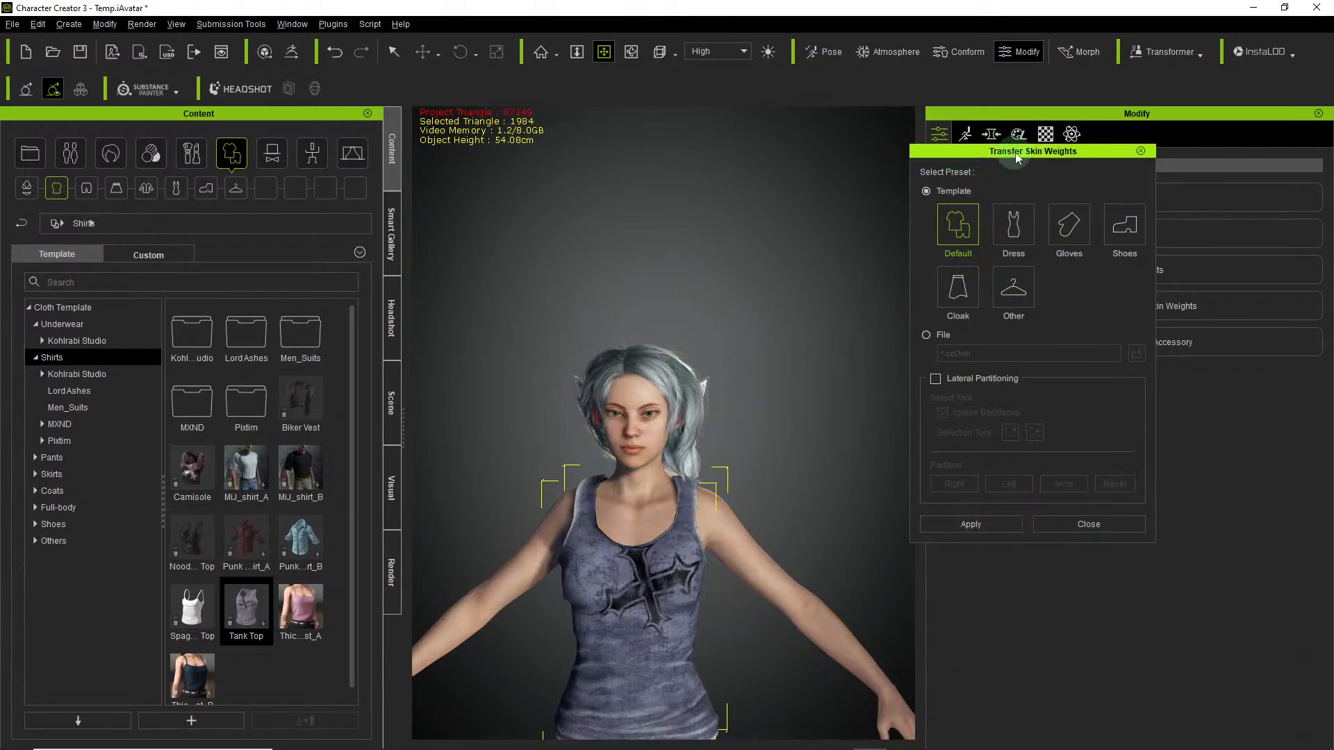
pyautogui.moveTo(1015, 157); pyautogui.dragTo(918, 154)
pyautogui.click(1051, 424)
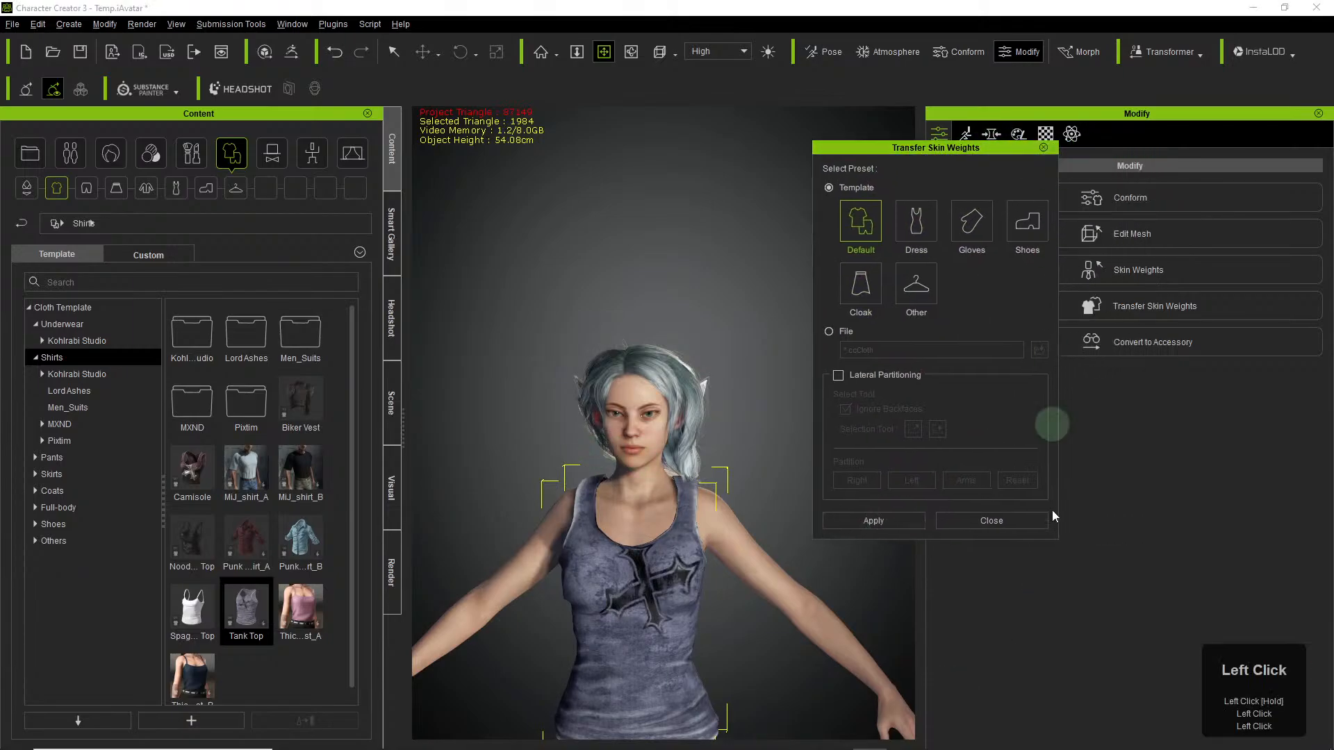
pyautogui.click(972, 517)
pyautogui.moveTo(799, 577); pyautogui.dragTo(491, 620, button='right')
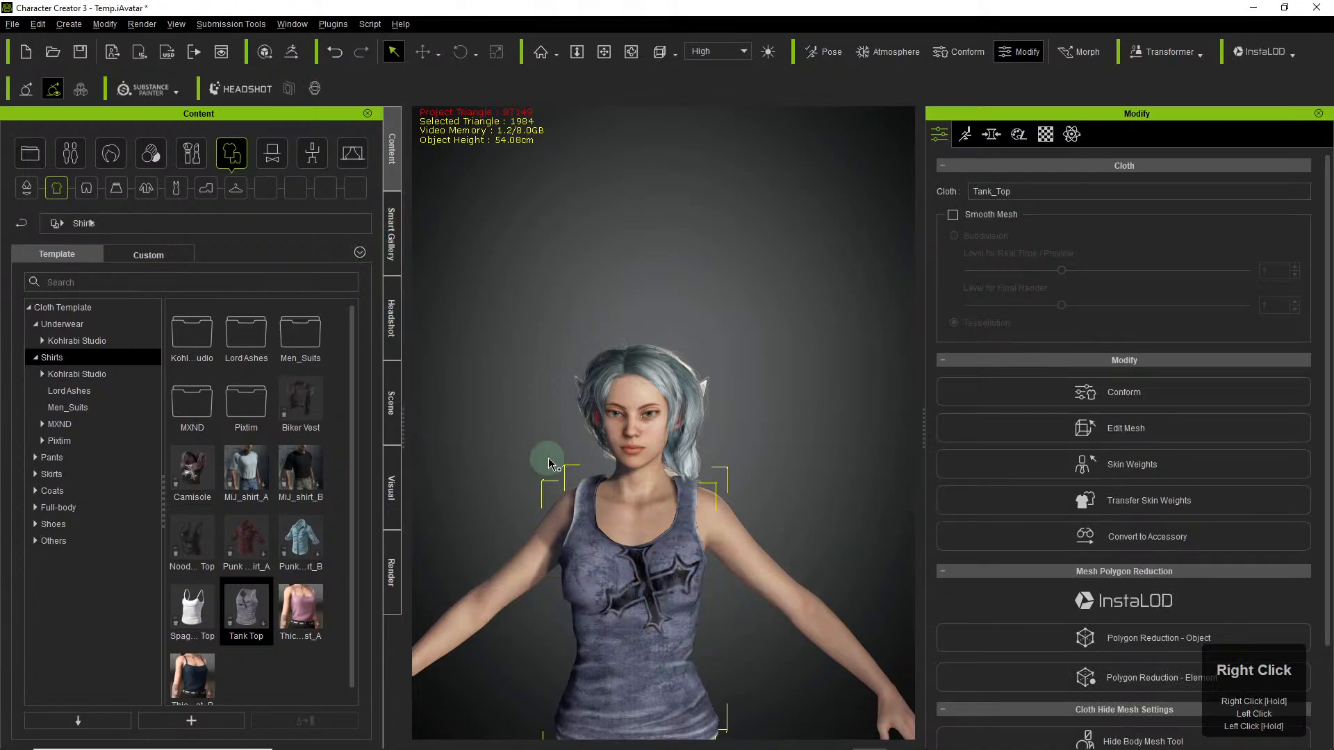
# Put the Vans_Tshirt from the MXND female t-shirts folder of the Shirts library on the character.
pyautogui.scroll(-3, 605, 564)
pyautogui.scroll(3, 605, 563)
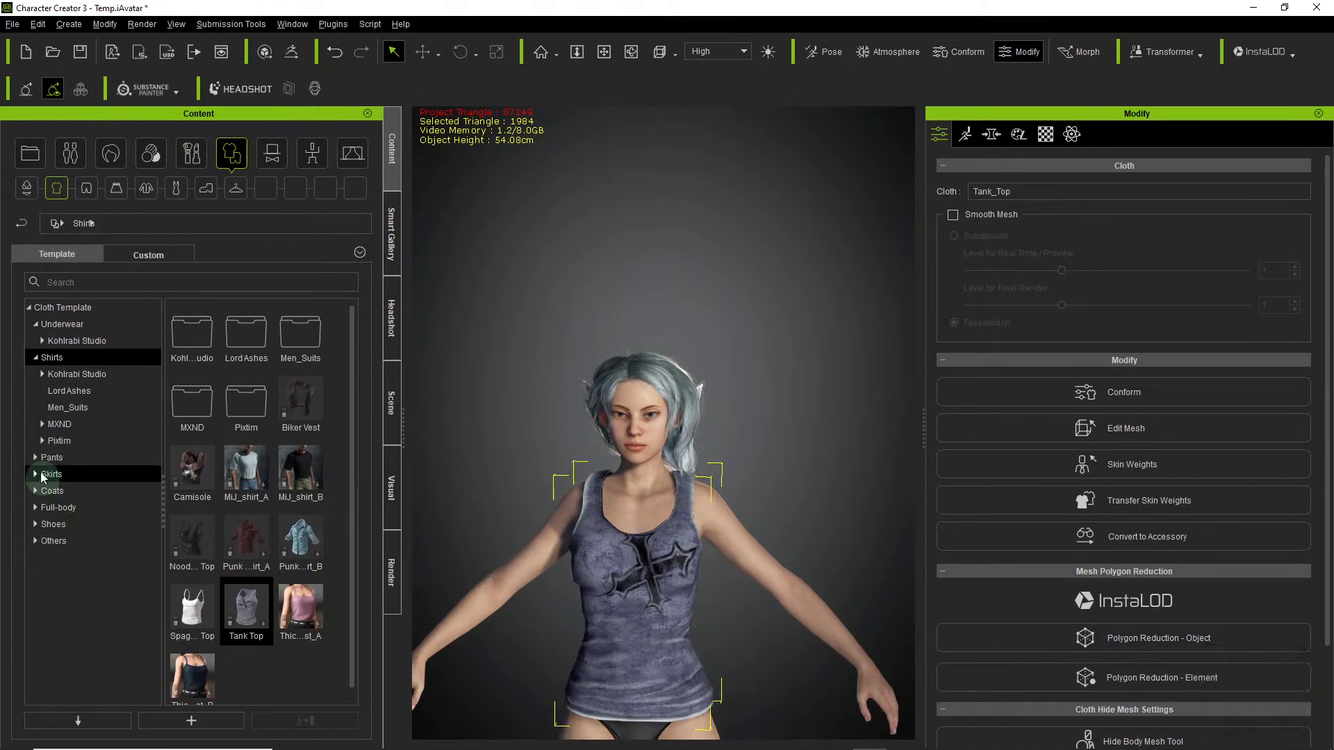
pyautogui.click(93, 441)
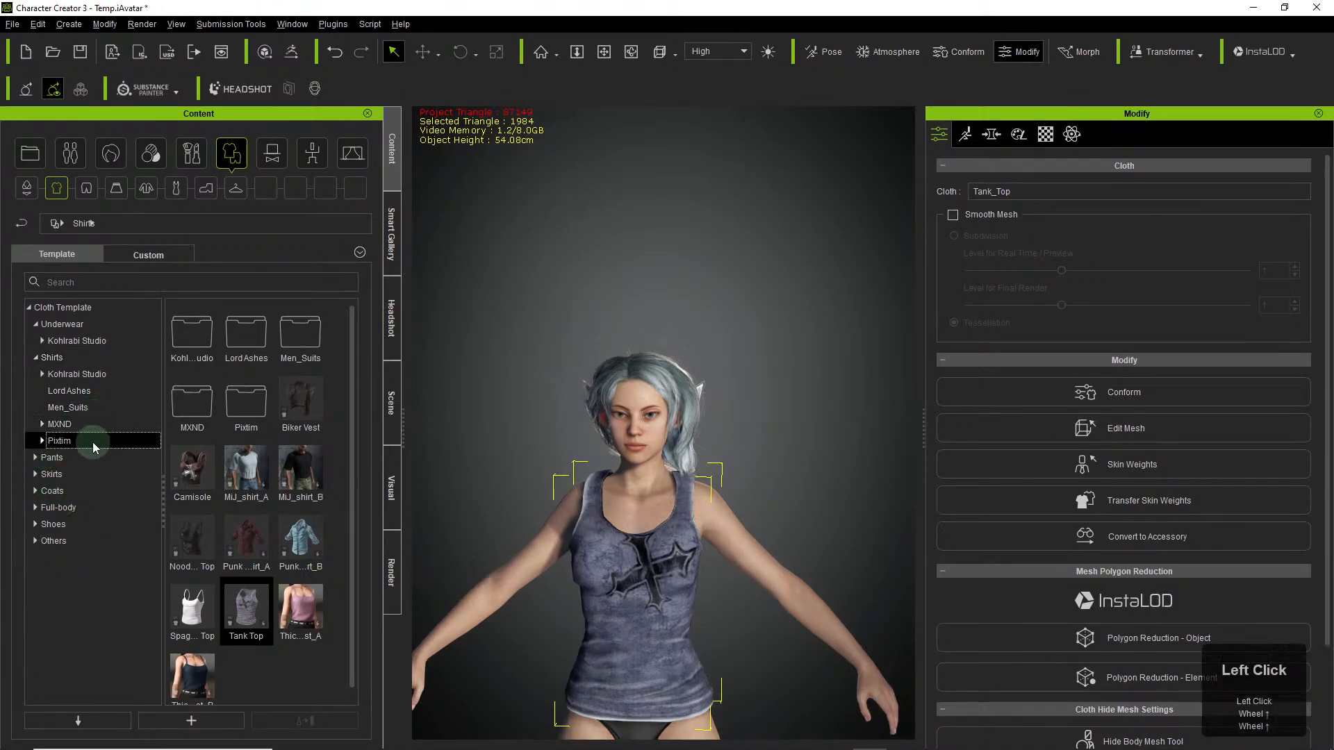
pyautogui.click(66, 426)
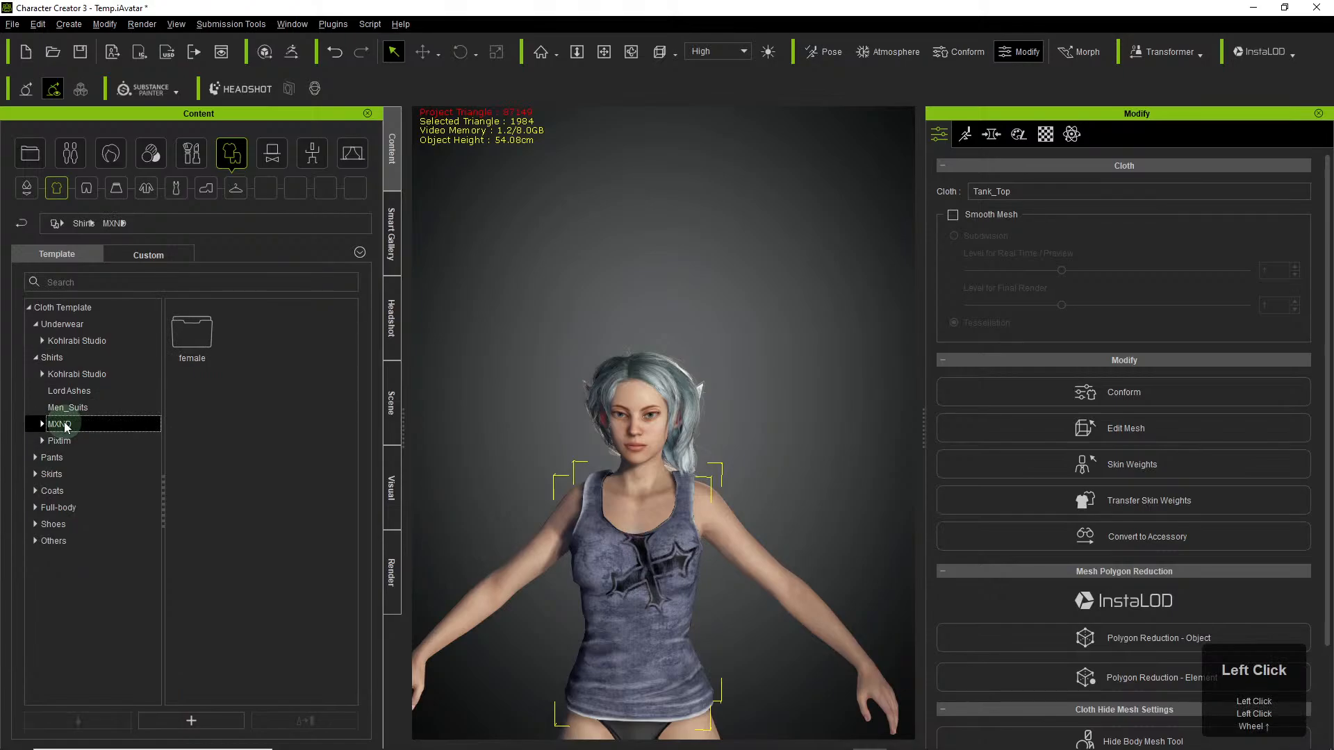
pyautogui.click(43, 424)
pyautogui.click(66, 441)
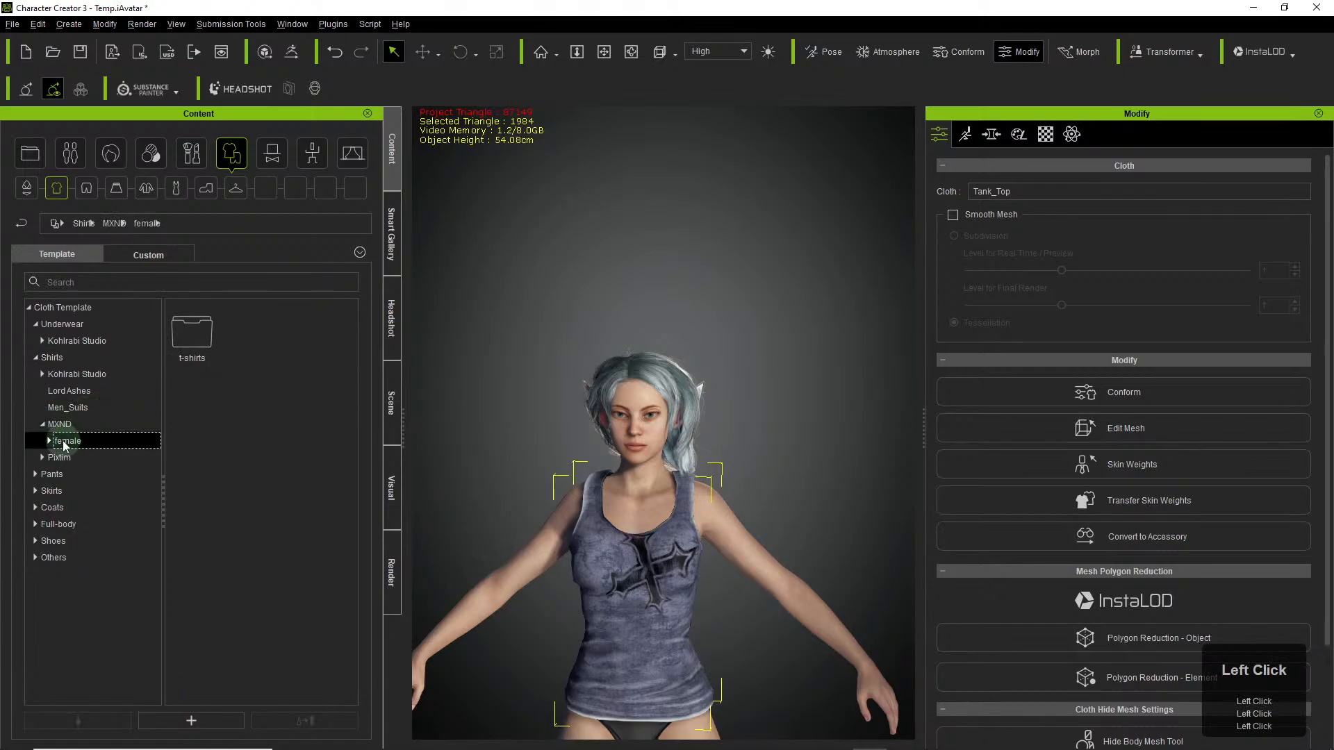
pyautogui.click(50, 440)
pyautogui.click(76, 458)
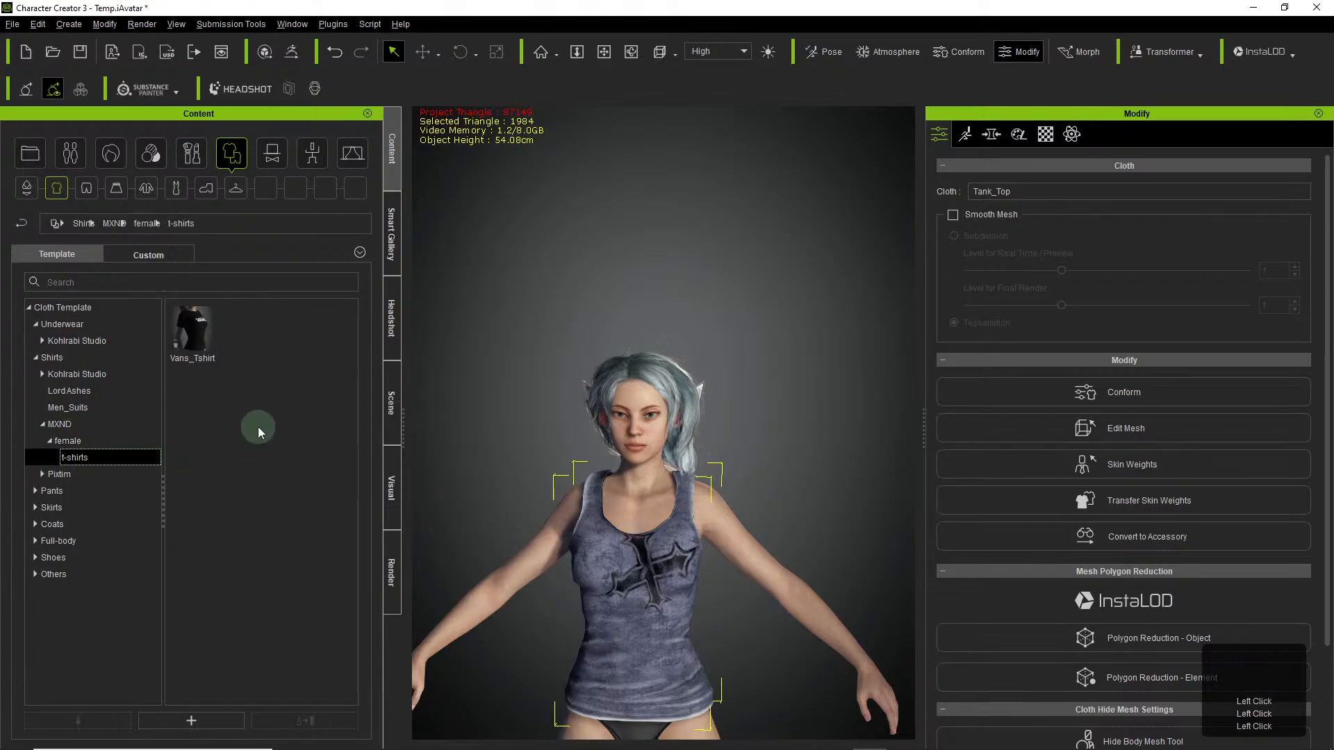
pyautogui.doubleClick(189, 335)
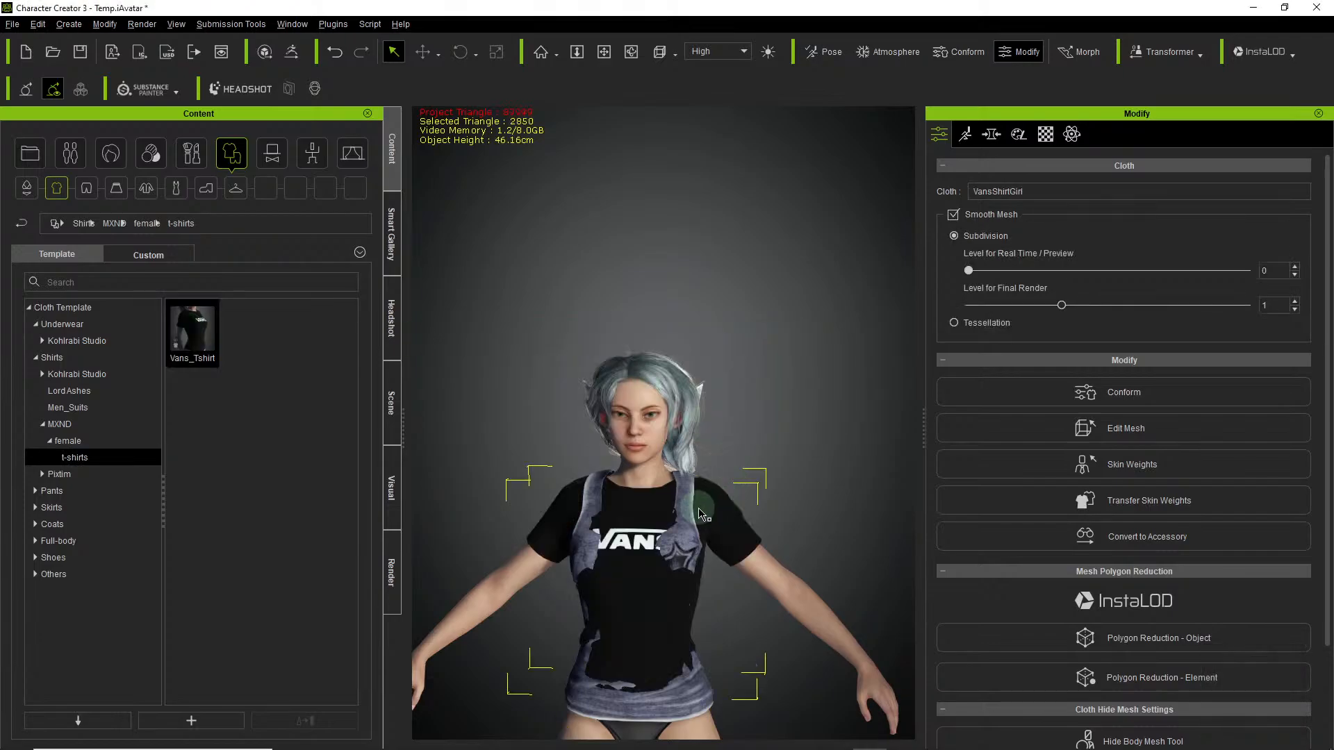
# Hide the Tank_Top in the scene and delete it from the character, keeping the Vans T-shirt.
pyautogui.click(390, 403)
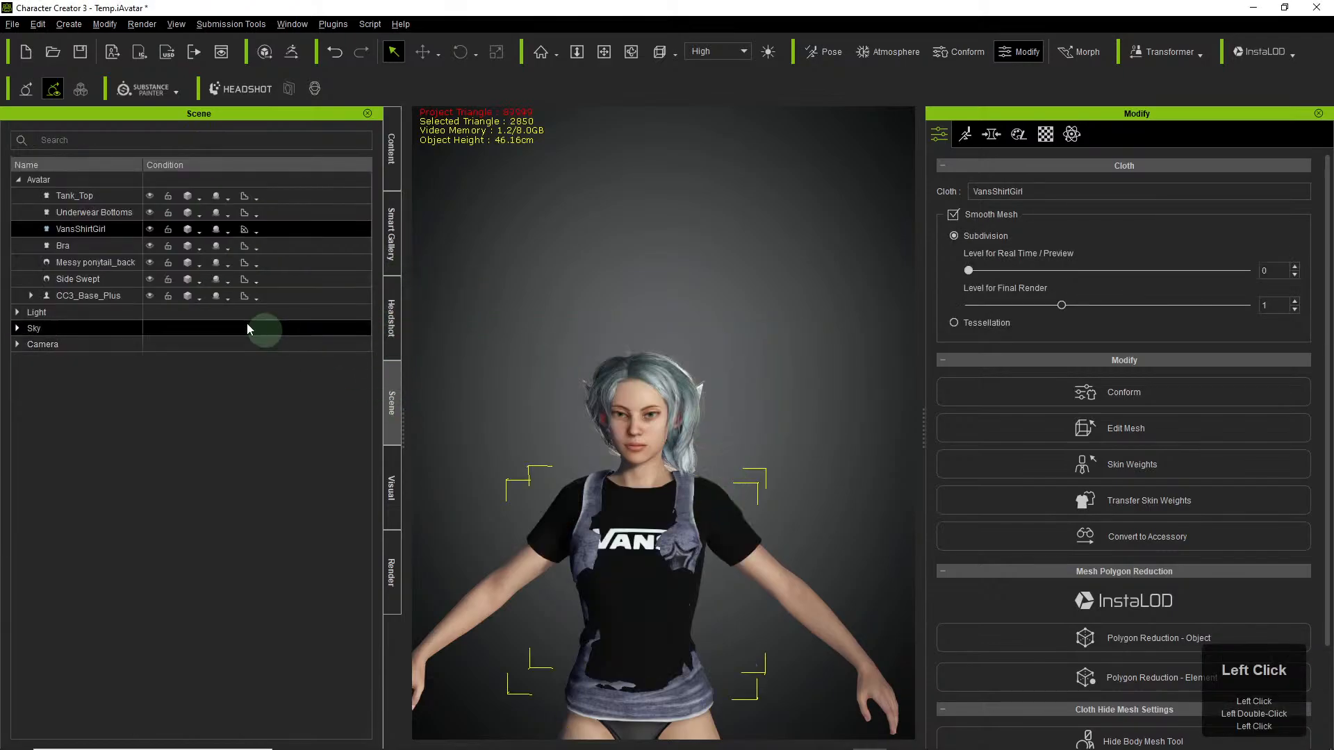
pyautogui.click(95, 242)
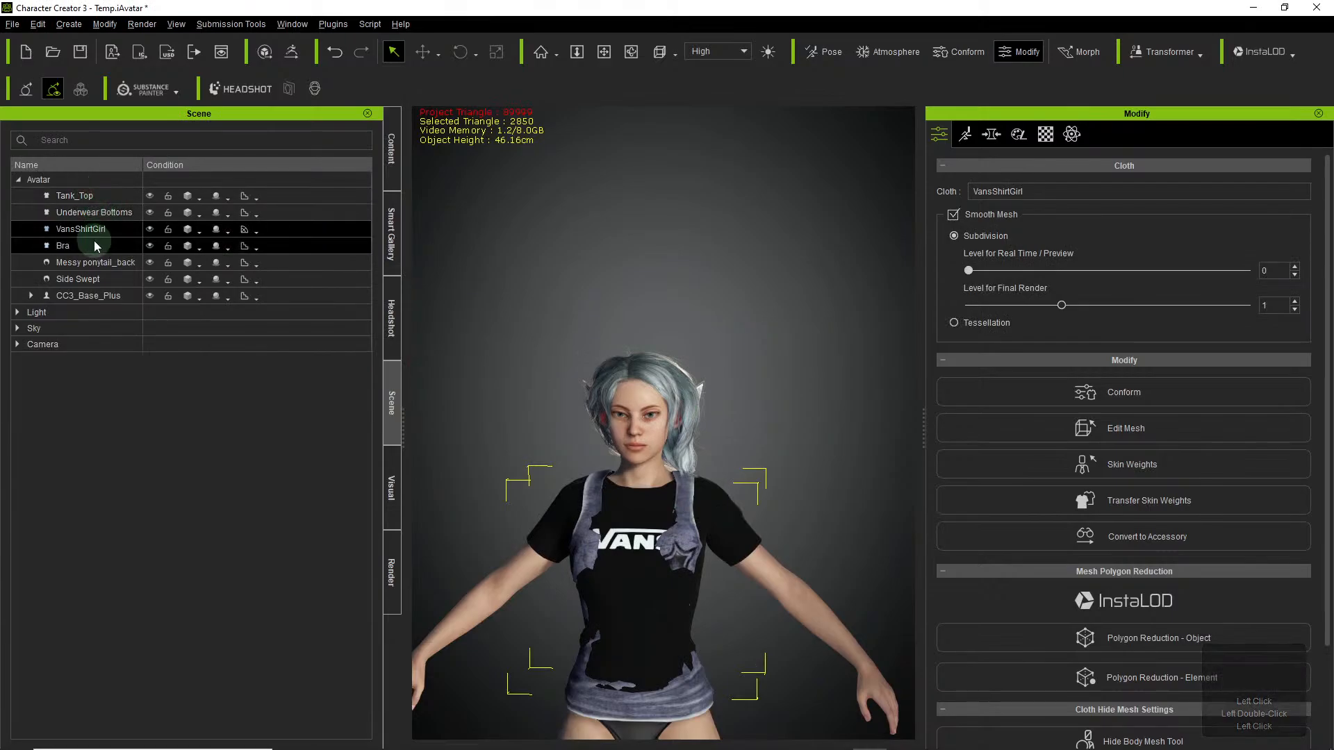
pyautogui.click(109, 211)
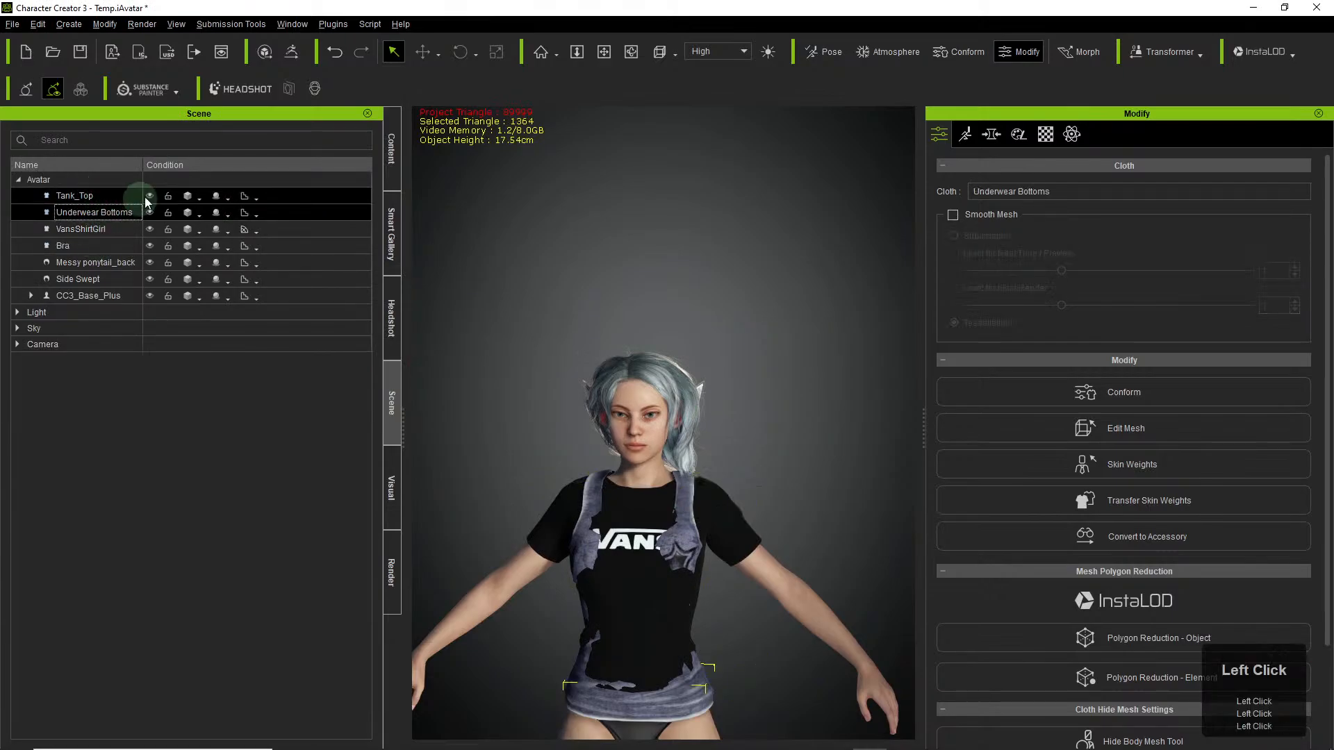
pyautogui.click(139, 196)
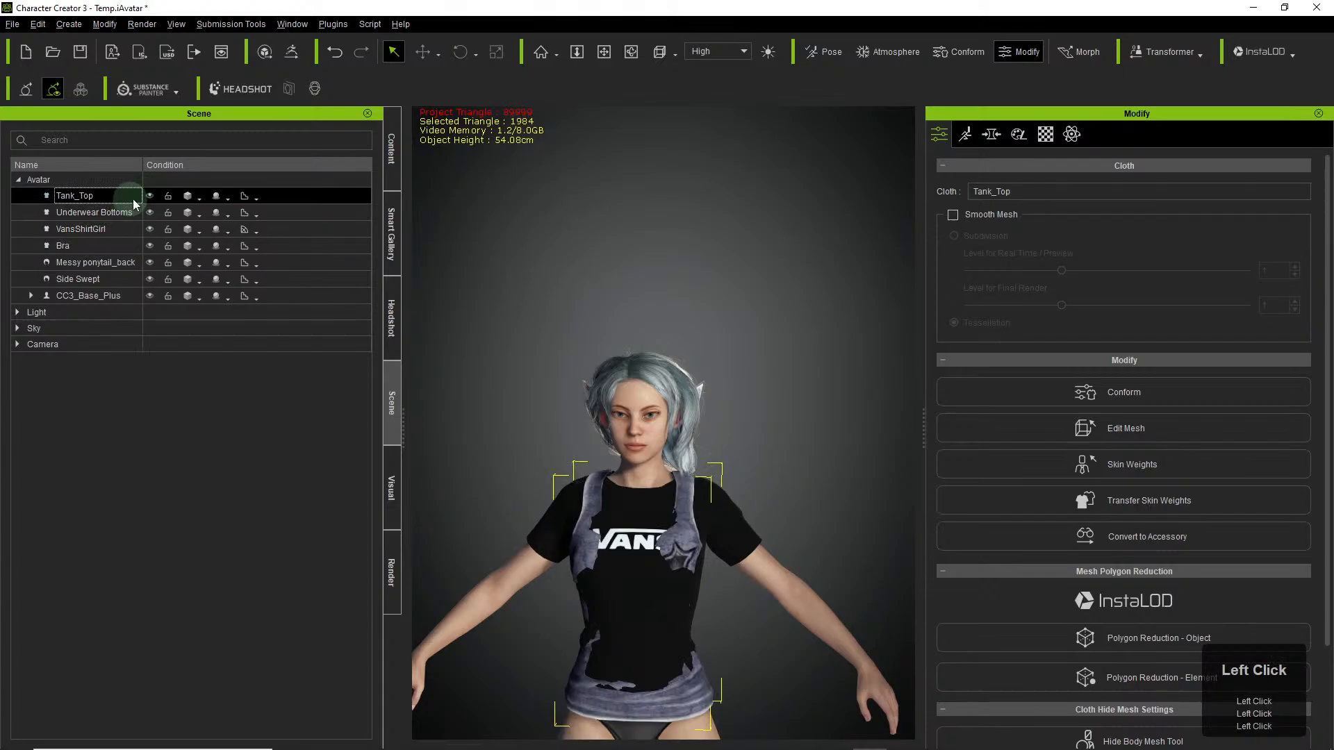
pyautogui.click(151, 197)
pyautogui.click(104, 213)
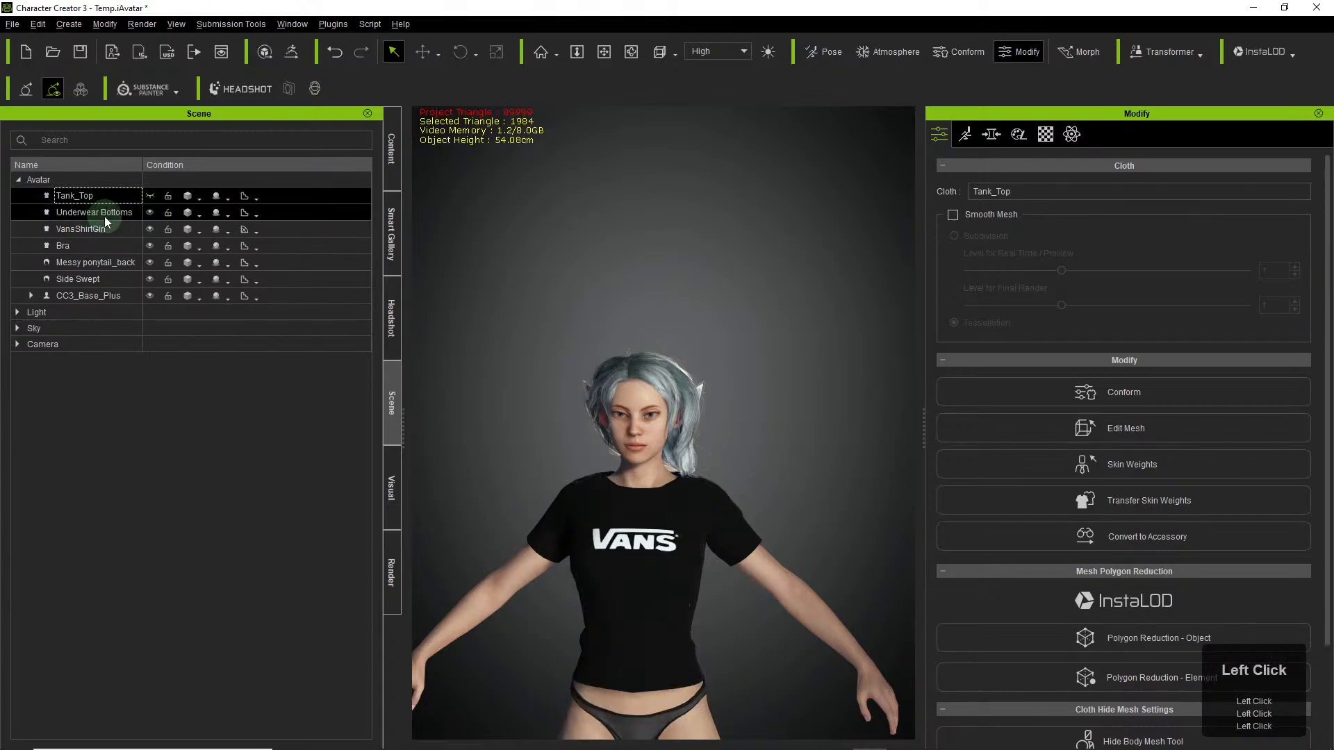
pyautogui.press('Delete')
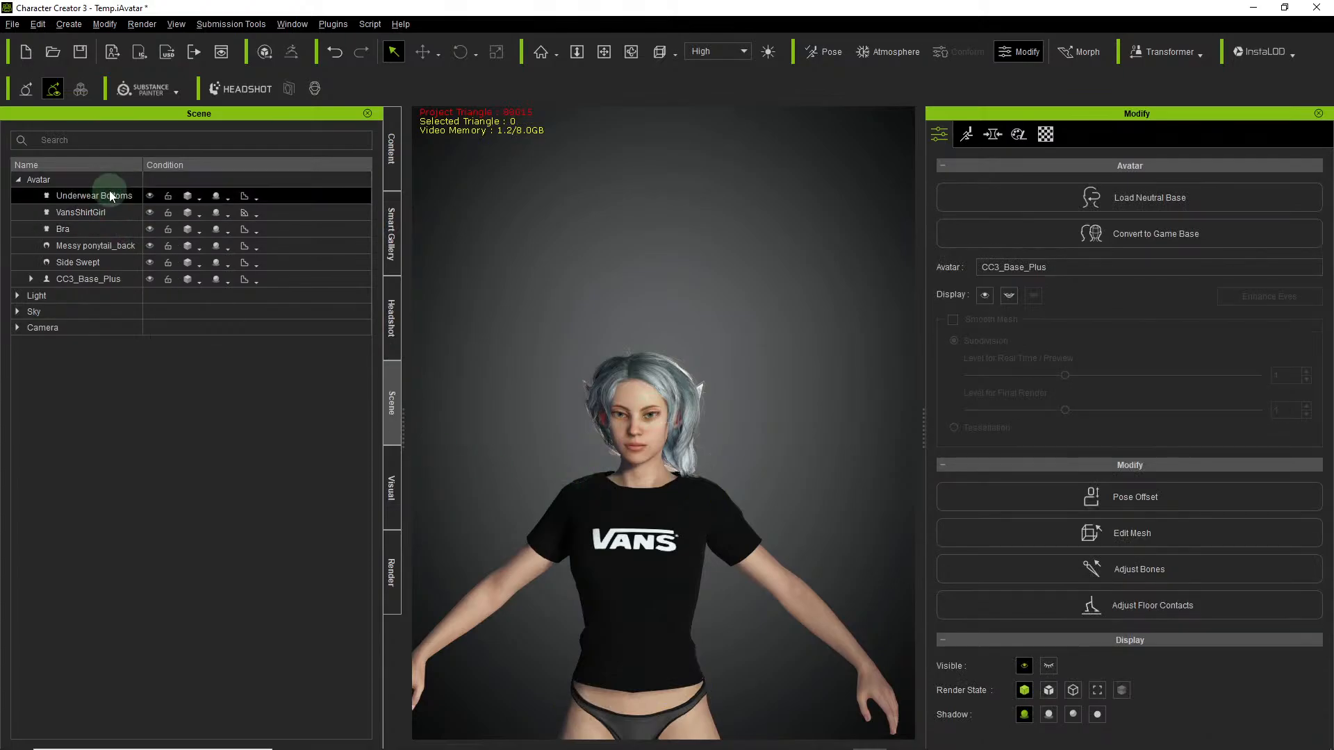
# Transfer skin weights to the VansShirtGirl T-shirt using the Default template preset.
pyautogui.click(107, 219)
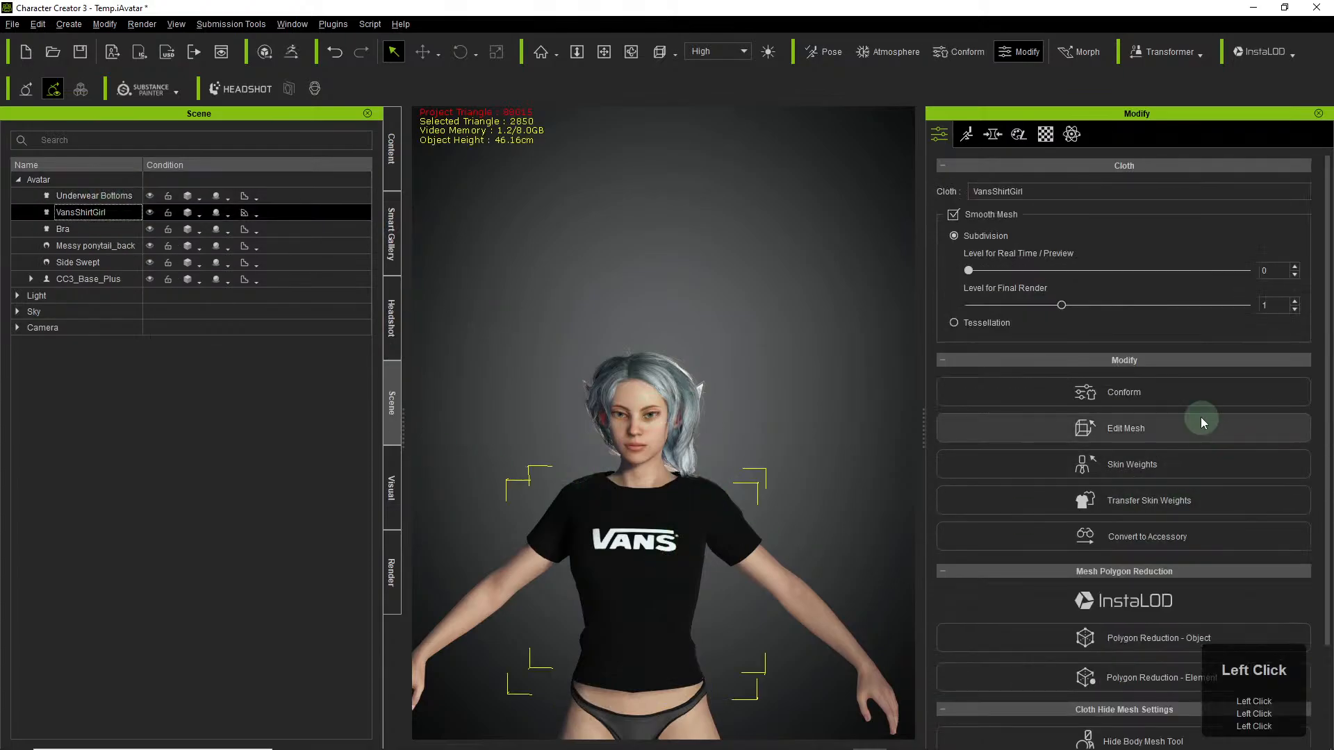
pyautogui.click(1178, 507)
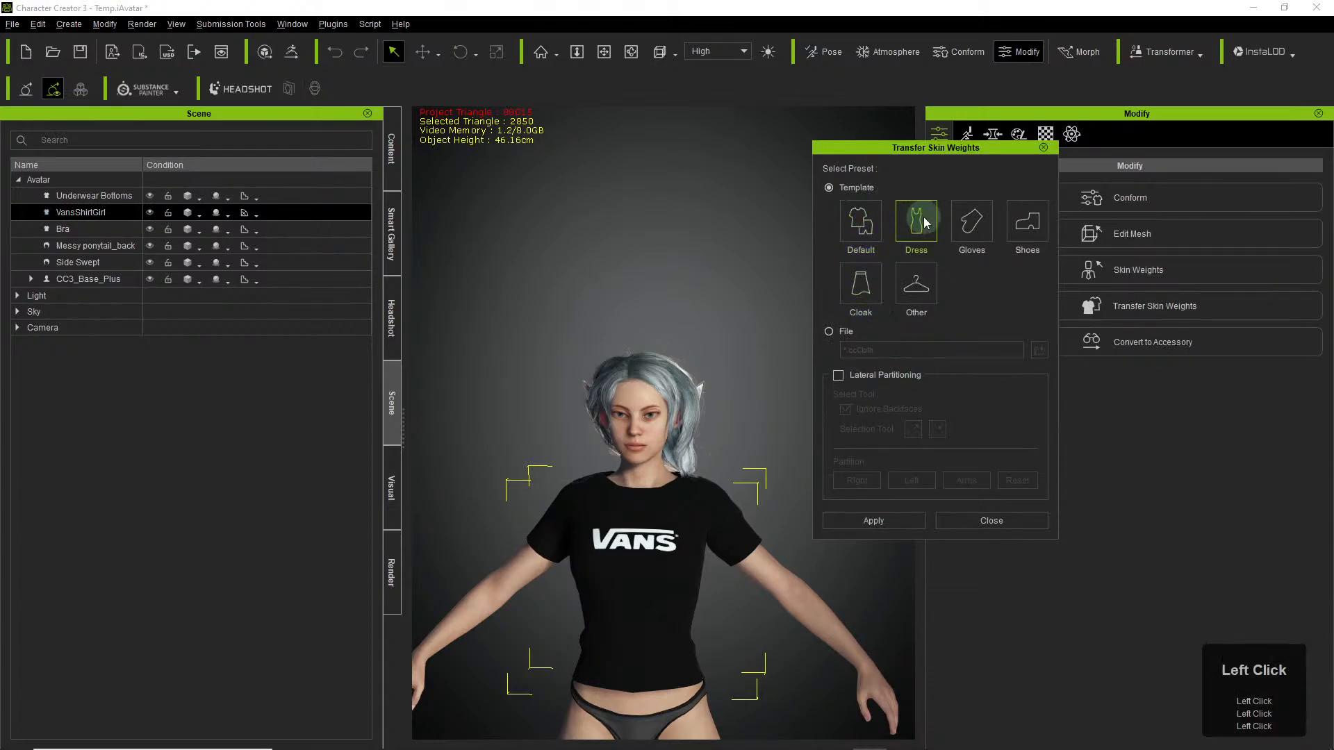
pyautogui.click(884, 520)
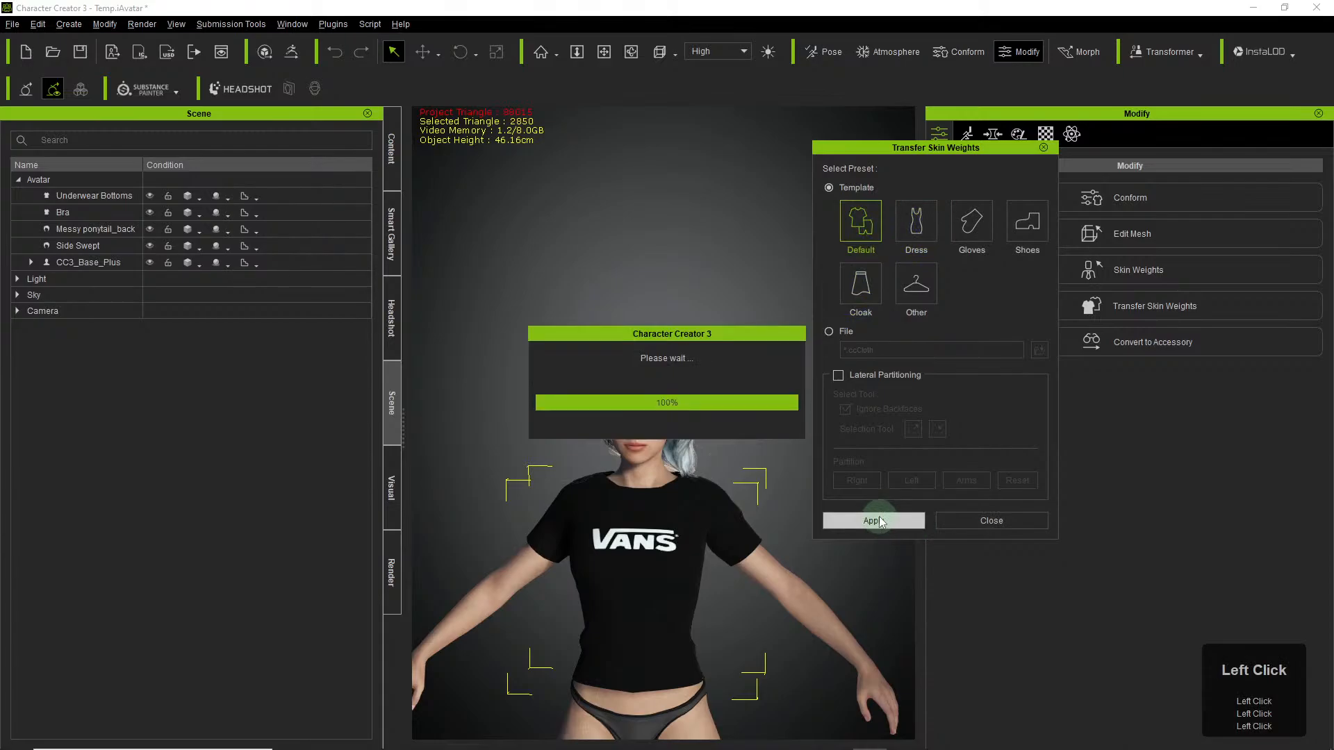
# Apply the skin weight transfer to the Vans T-shirt and close the Transfer Skin Weights dialog.
pyautogui.click(876, 520)
pyautogui.click(1011, 526)
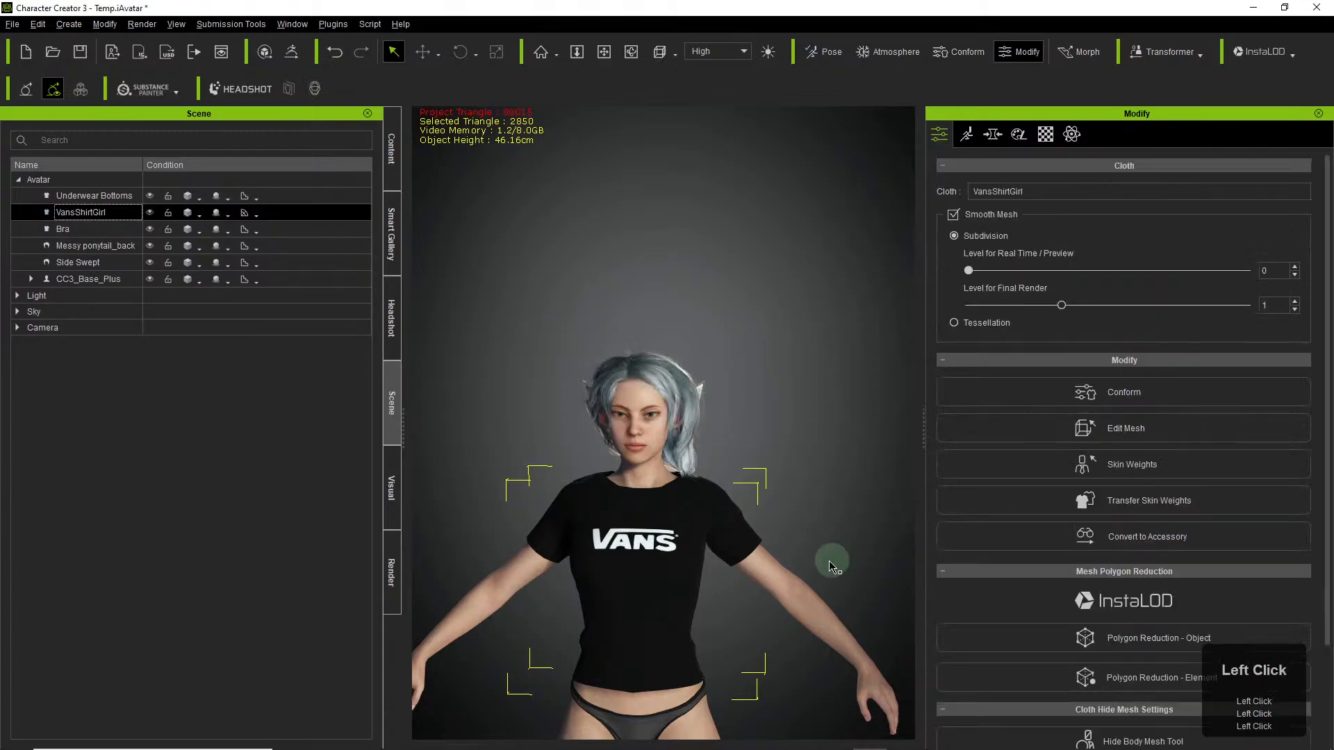
pyautogui.rightClick(677, 571)
pyautogui.moveTo(715, 539); pyautogui.dragTo(754, 560, button='right')
pyautogui.scroll(3, 751, 560)
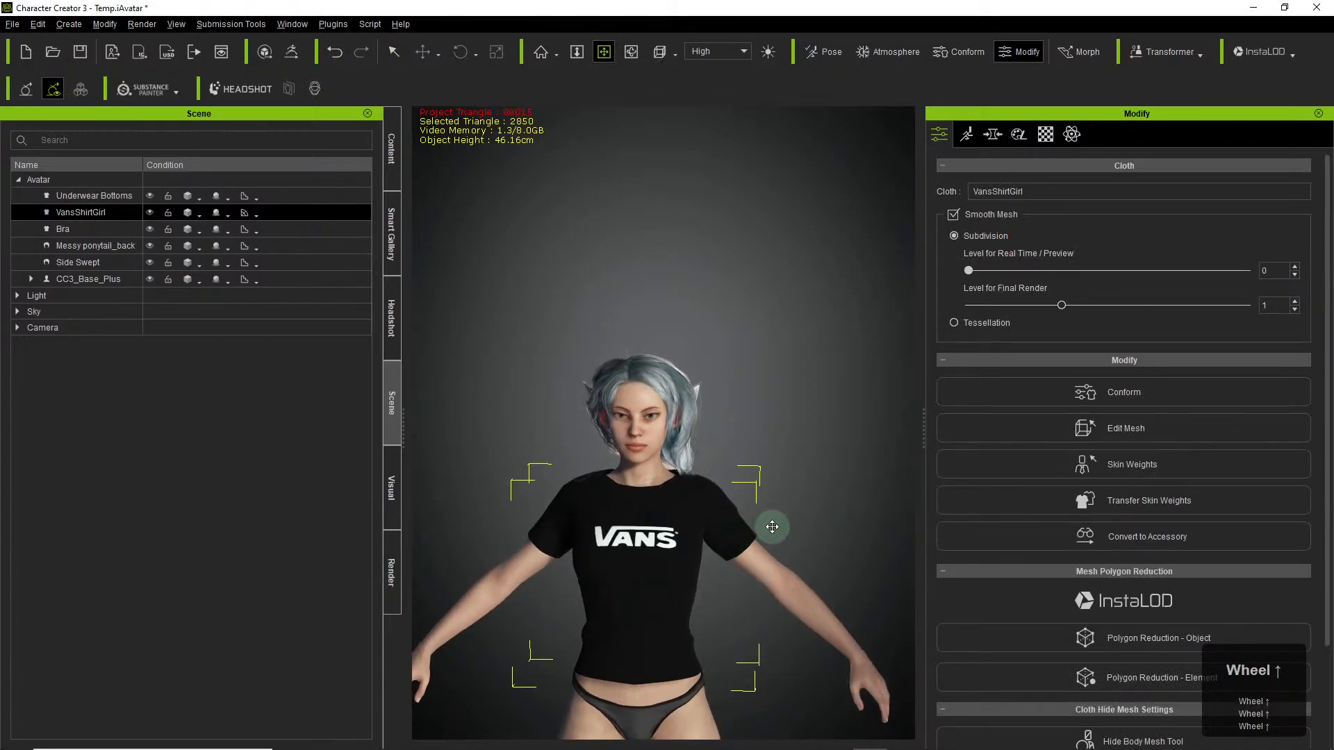
# Add the medium face freckle preset from the Realistic Human Skin folder under Blemish, 1_Freckle, to the character's skin.
pyautogui.click(392, 170)
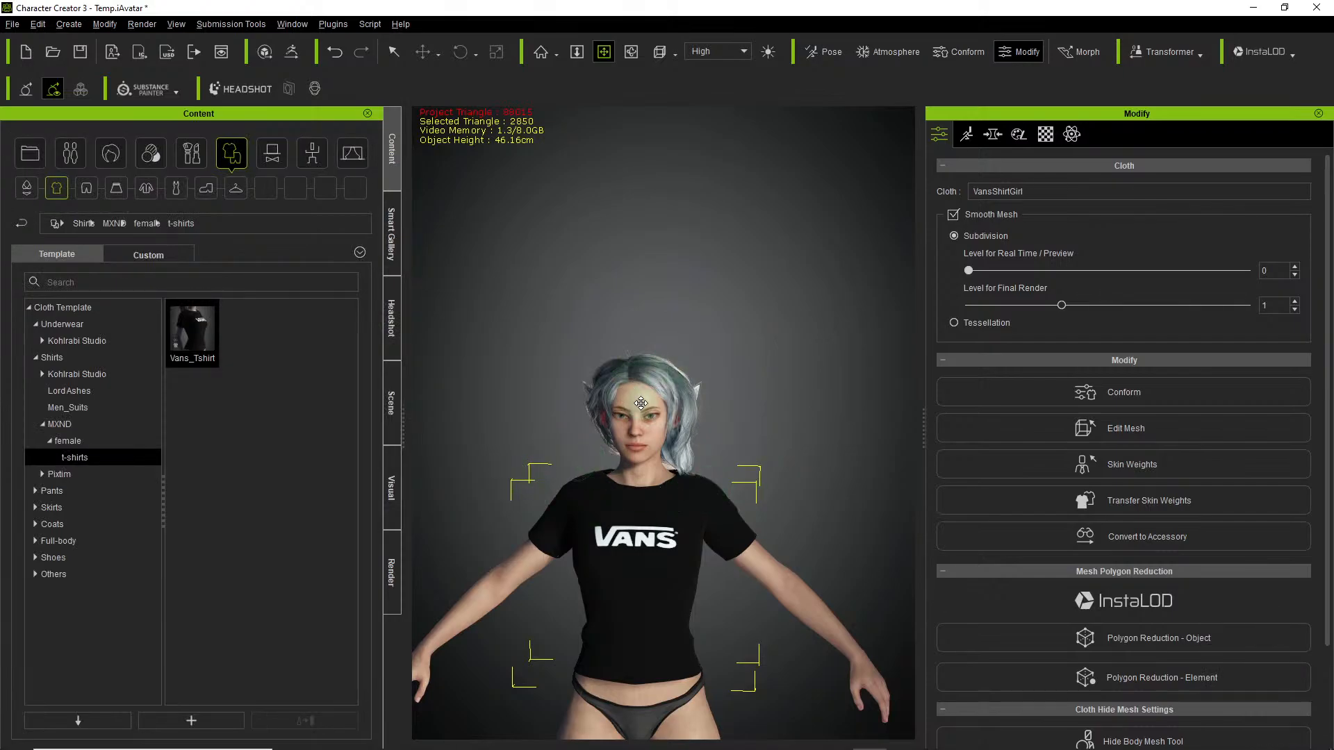
pyautogui.click(279, 266)
pyautogui.click(151, 154)
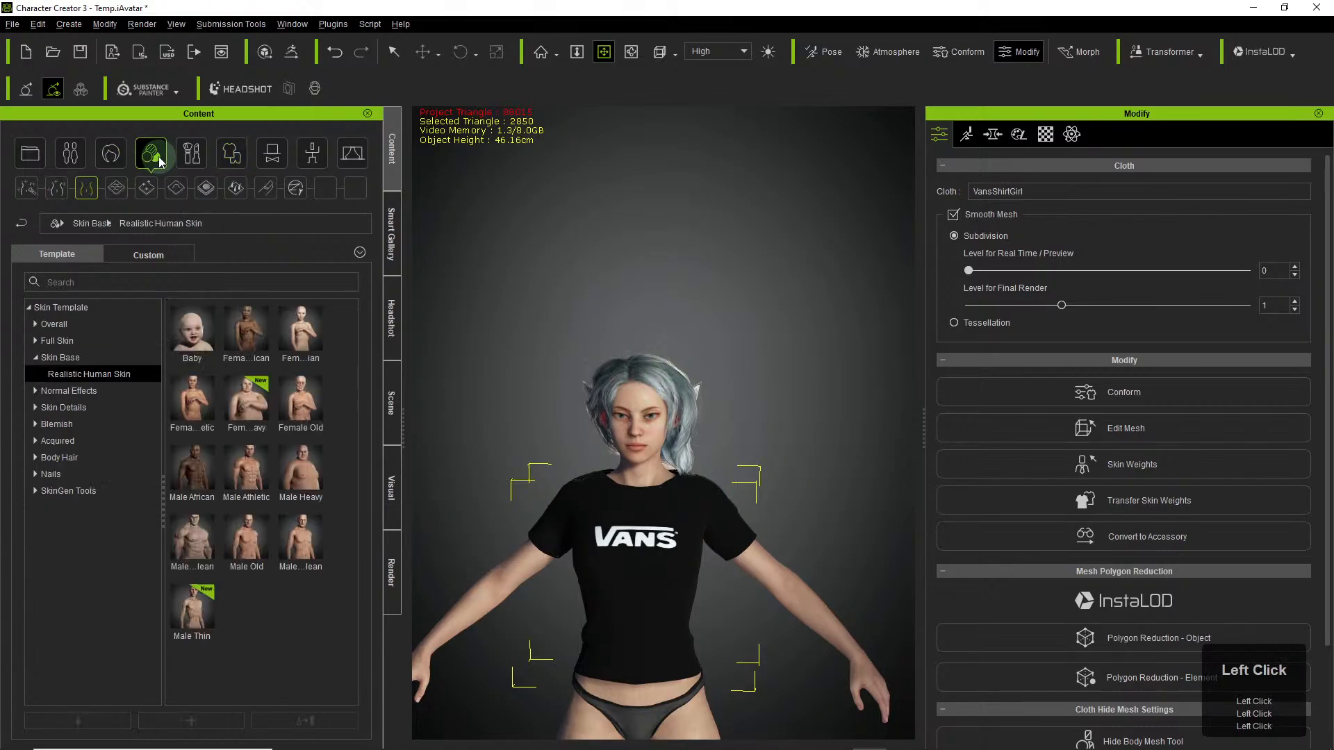
pyautogui.click(72, 410)
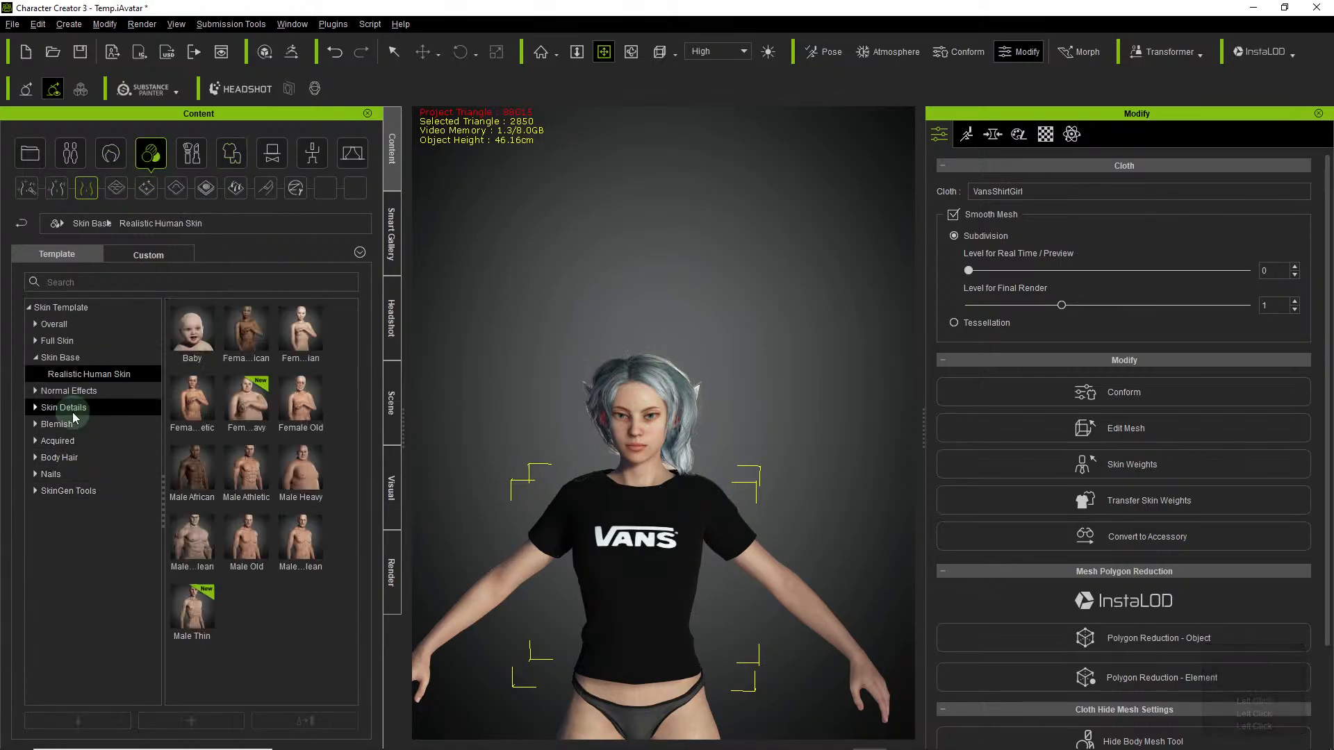
pyautogui.click(68, 425)
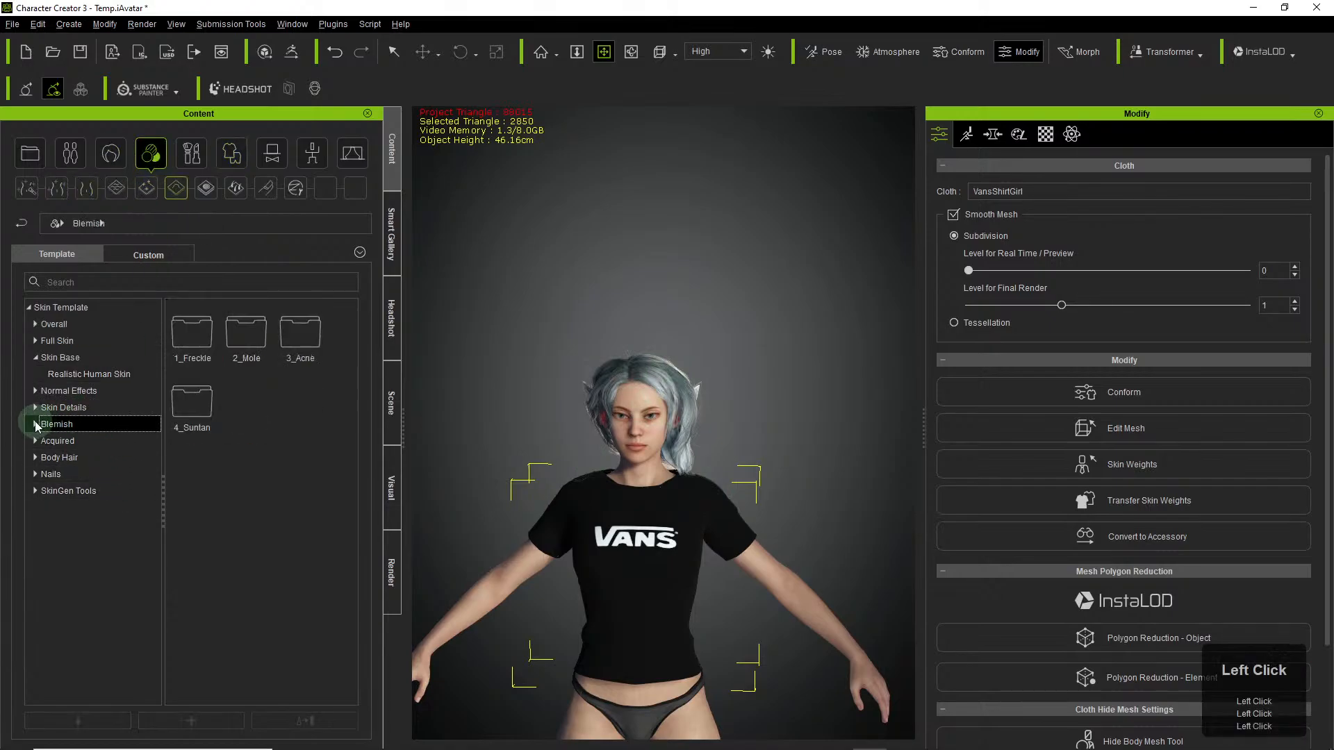
pyautogui.click(35, 423)
pyautogui.click(66, 442)
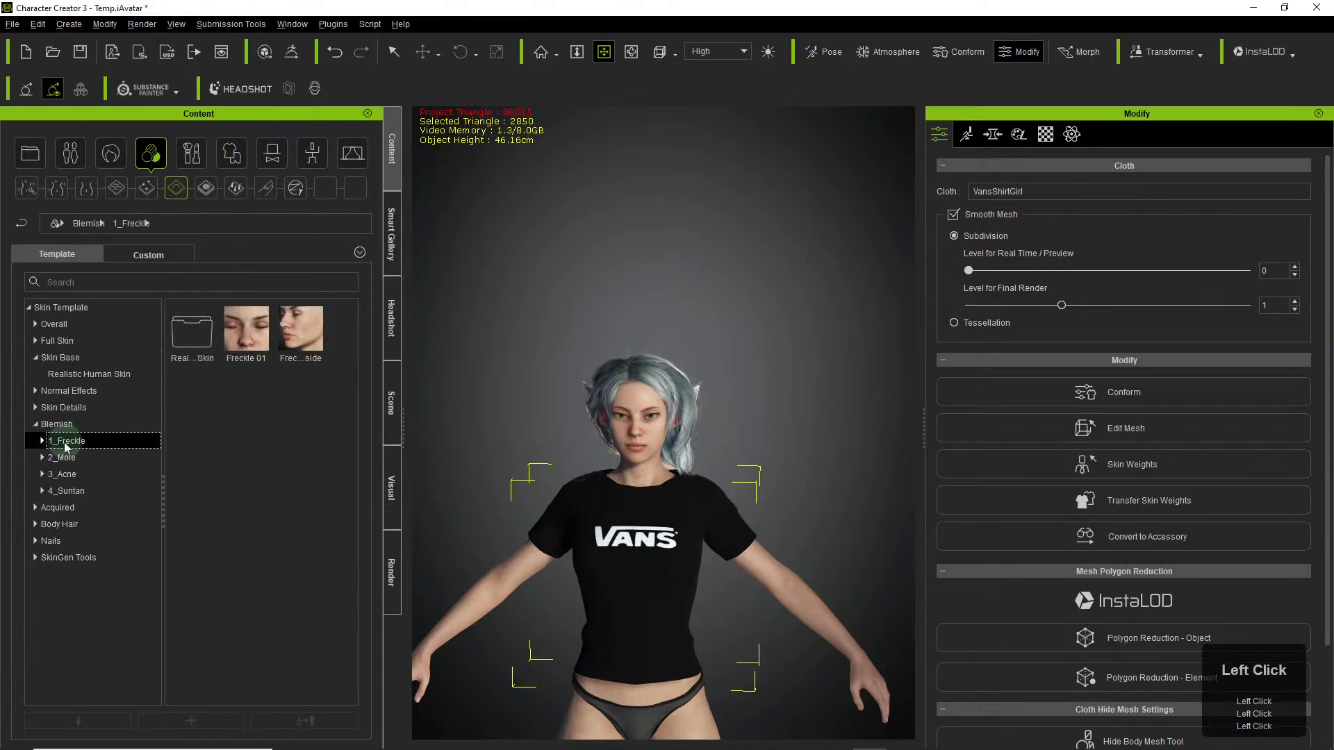
pyautogui.click(46, 456)
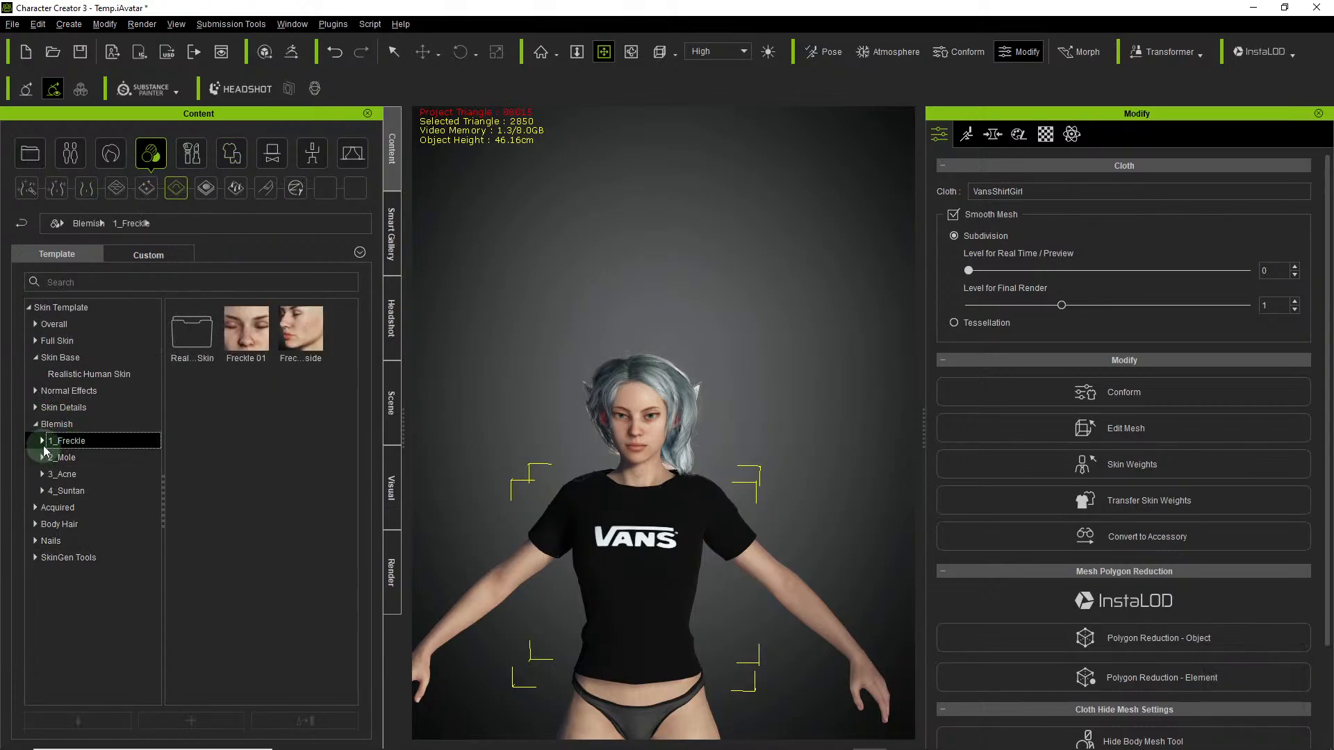
pyautogui.click(42, 440)
pyautogui.click(100, 457)
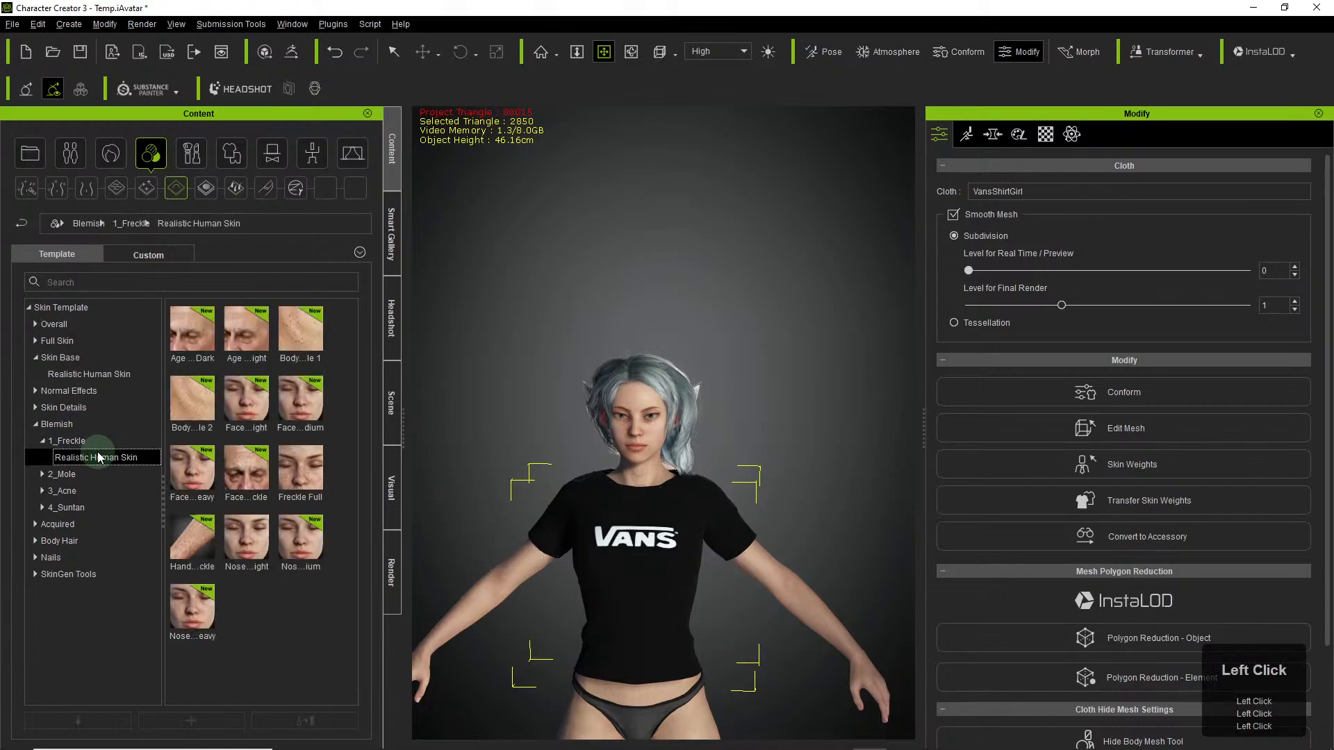
pyautogui.doubleClick(308, 403)
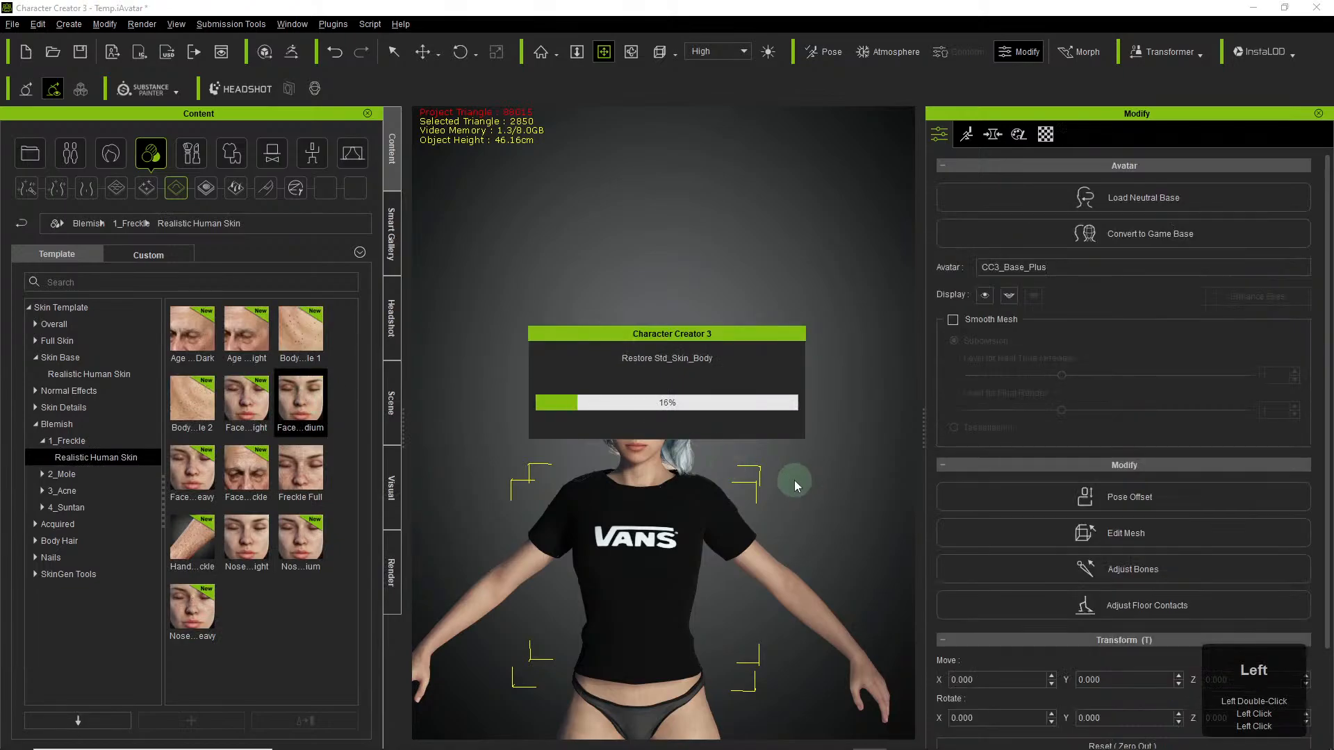
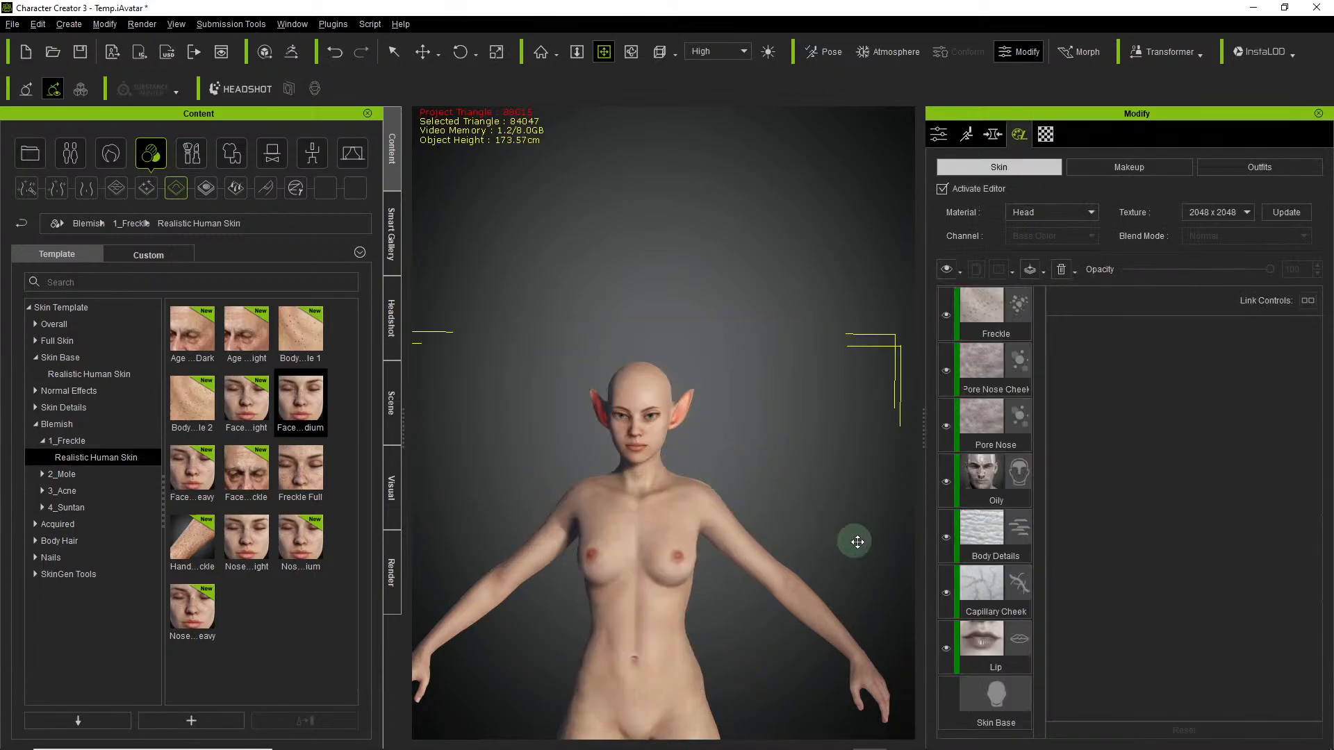
# Compare the face up close with the Freckle skin layer hidden and shown again.
pyautogui.scroll(3, 636, 505)
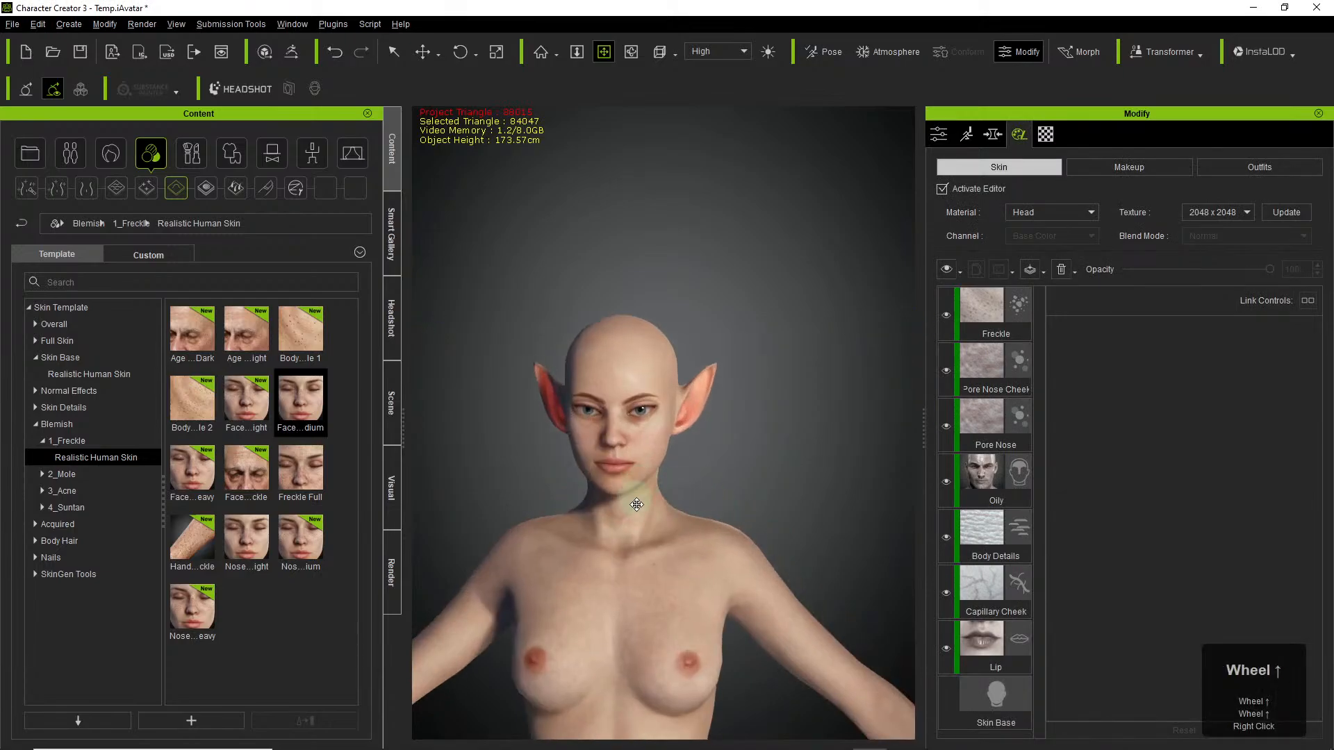
pyautogui.scroll(-3, 636, 505)
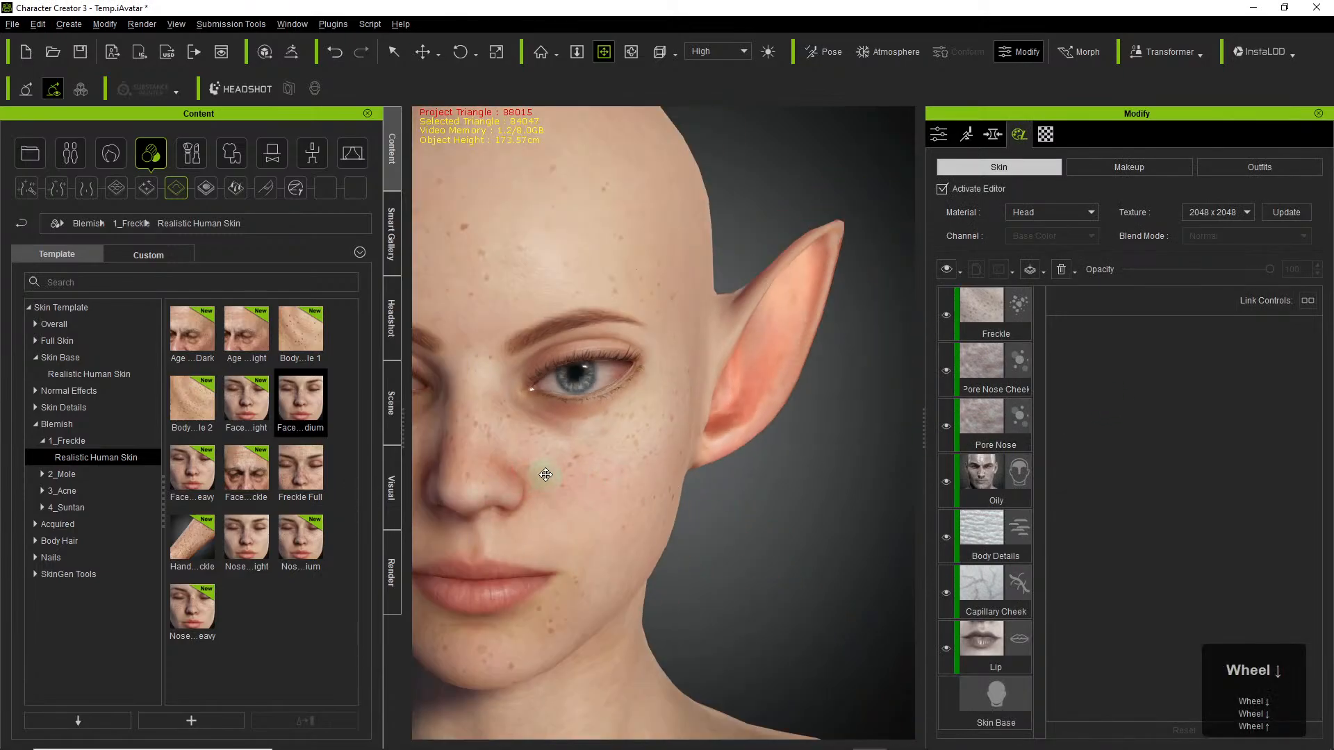
pyautogui.moveTo(546, 474); pyautogui.dragTo(630, 471)
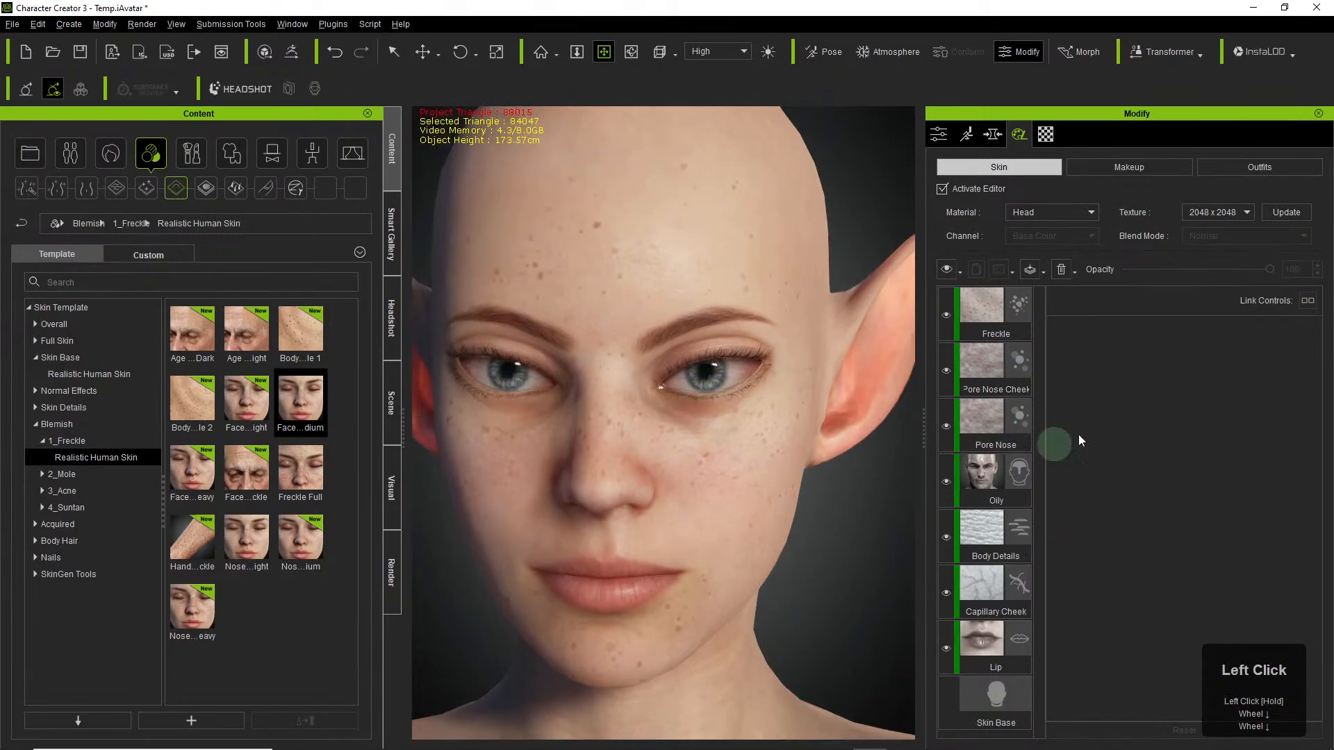
pyautogui.click(946, 319)
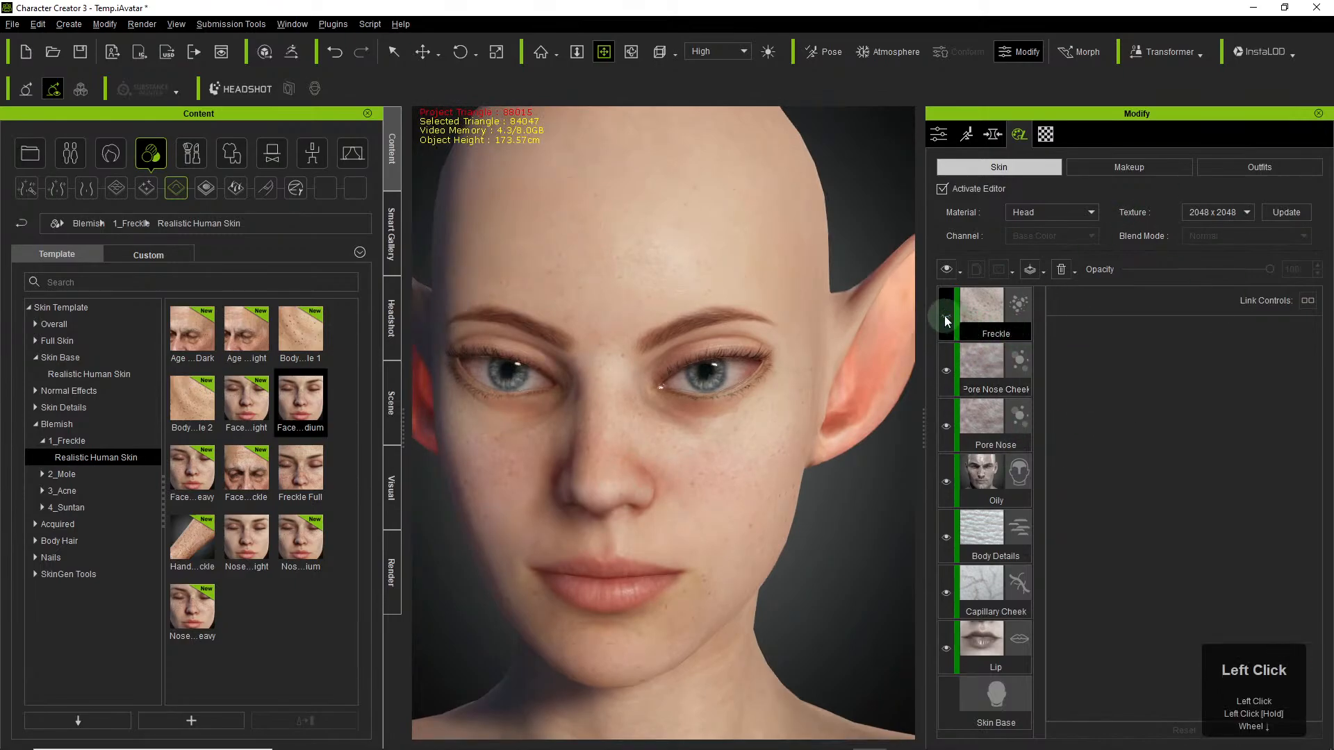
pyautogui.click(945, 373)
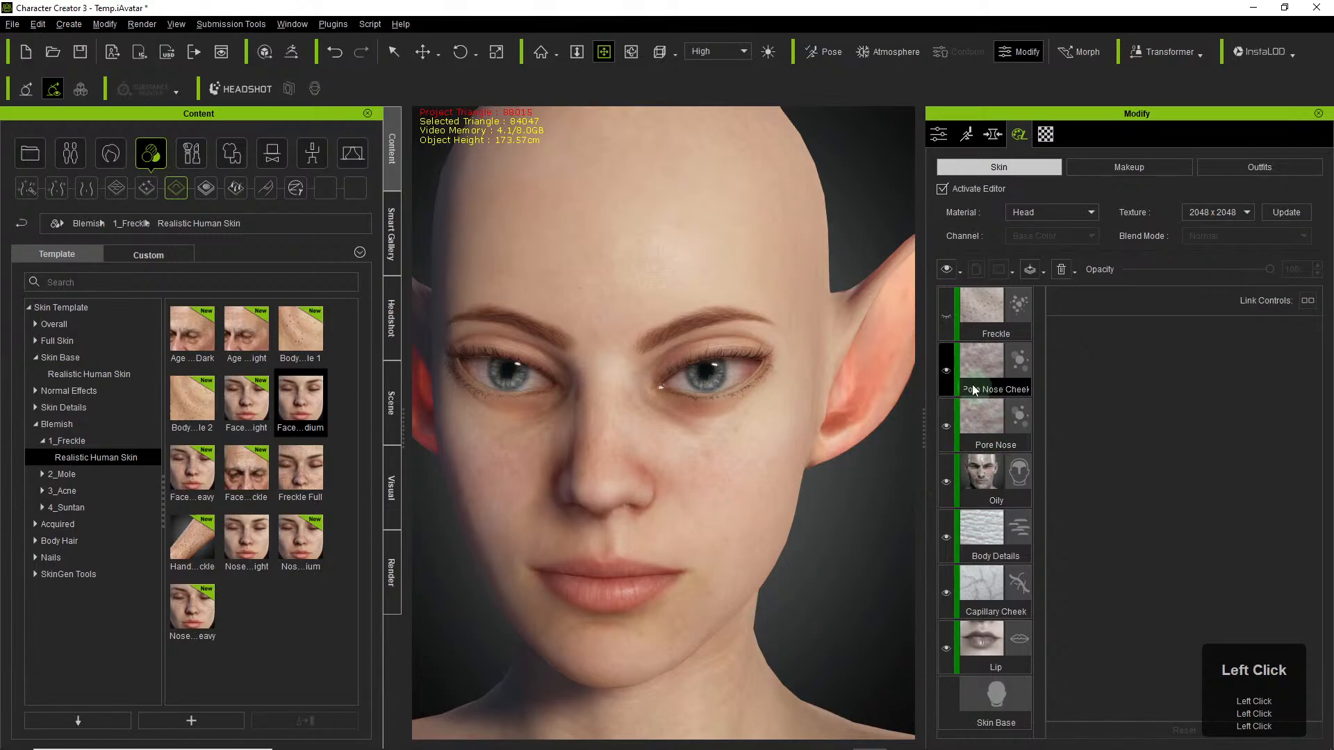
pyautogui.click(946, 317)
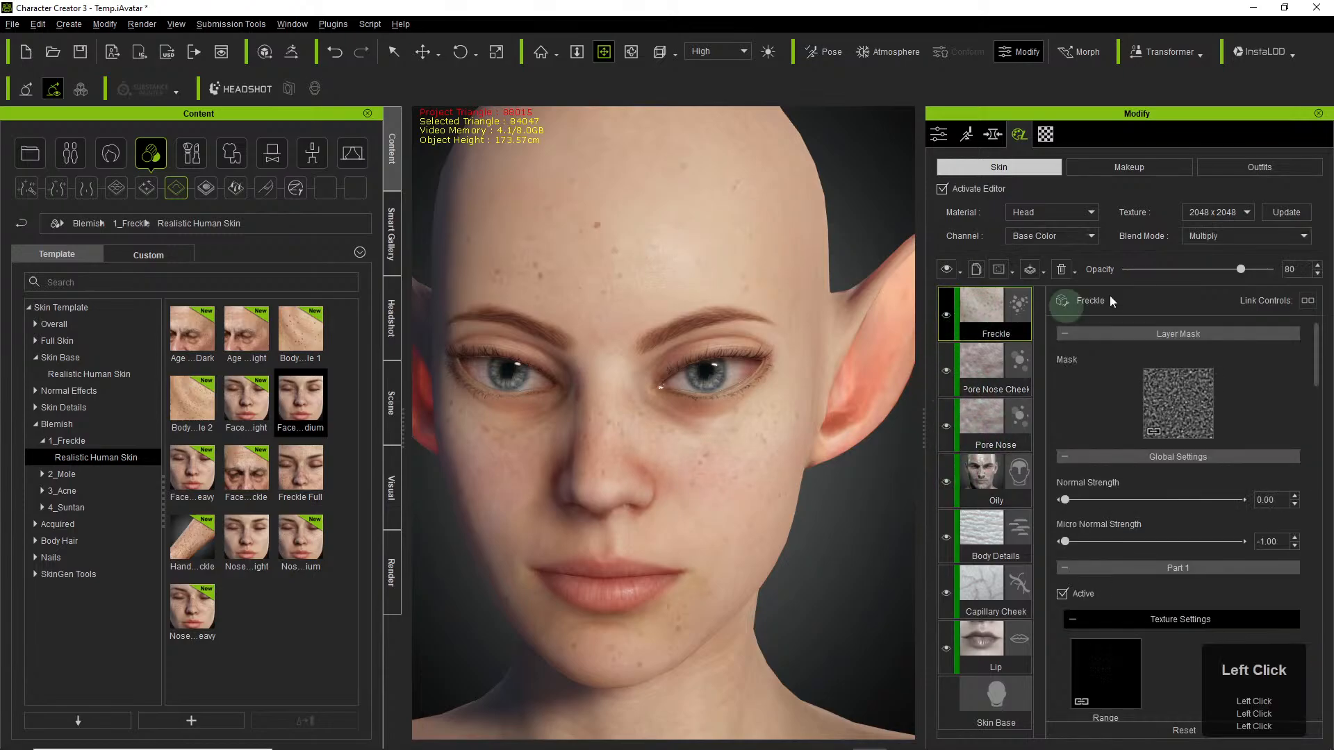
# Set the opacity of the Freckle layer on the head skin to 88.
pyautogui.moveTo(1269, 269); pyautogui.dragTo(1241, 268)
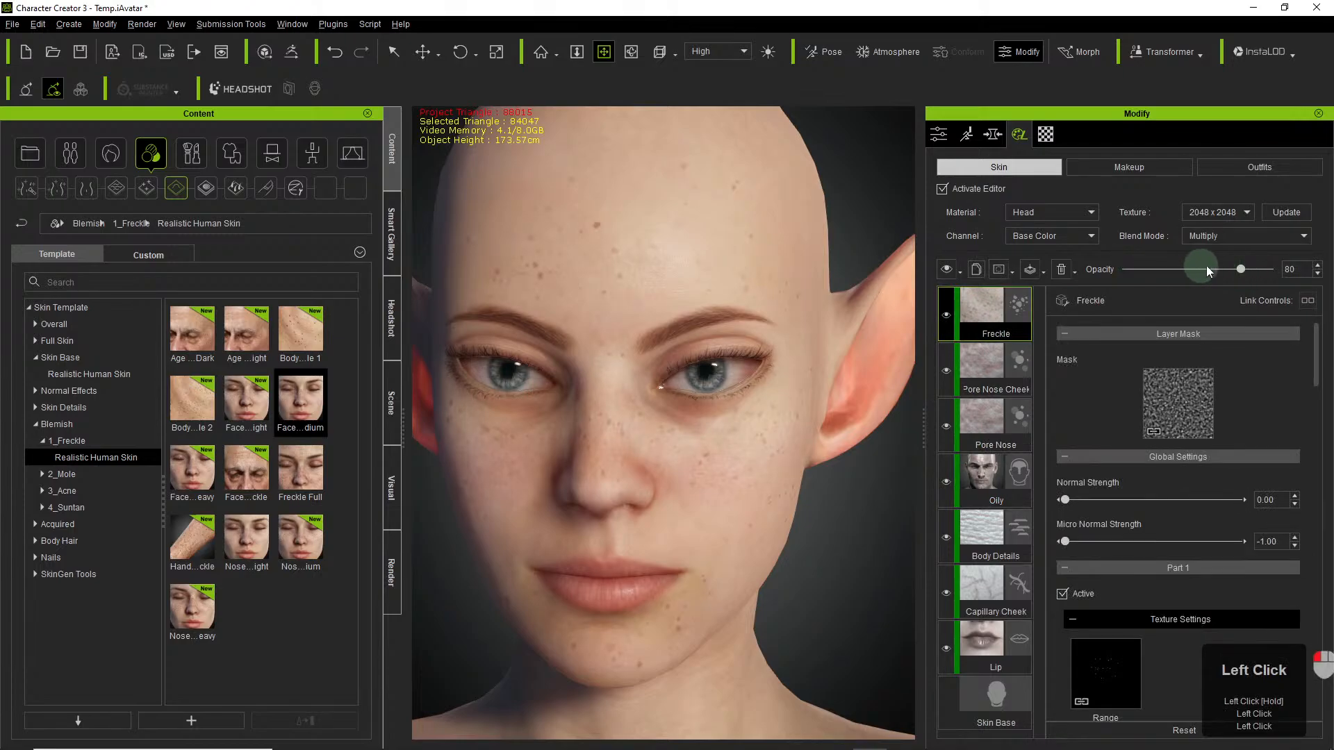
pyautogui.click(1240, 269)
pyautogui.moveTo(1241, 269)
pyautogui.mouseDown()
pyautogui.moveTo(1101, 269)
pyautogui.moveTo(1286, 270)
pyautogui.moveTo(1247, 270)
pyautogui.mouseUp()
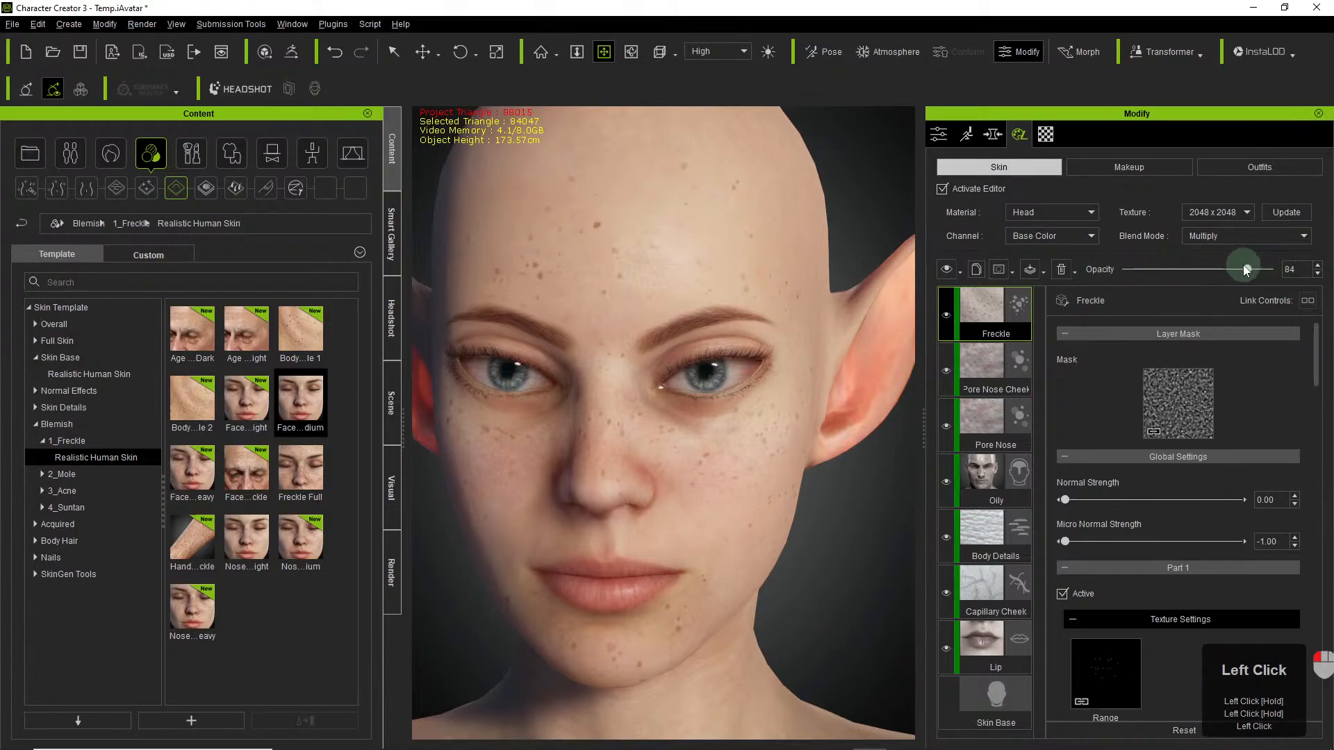
pyautogui.scroll(-4, 1256, 272)
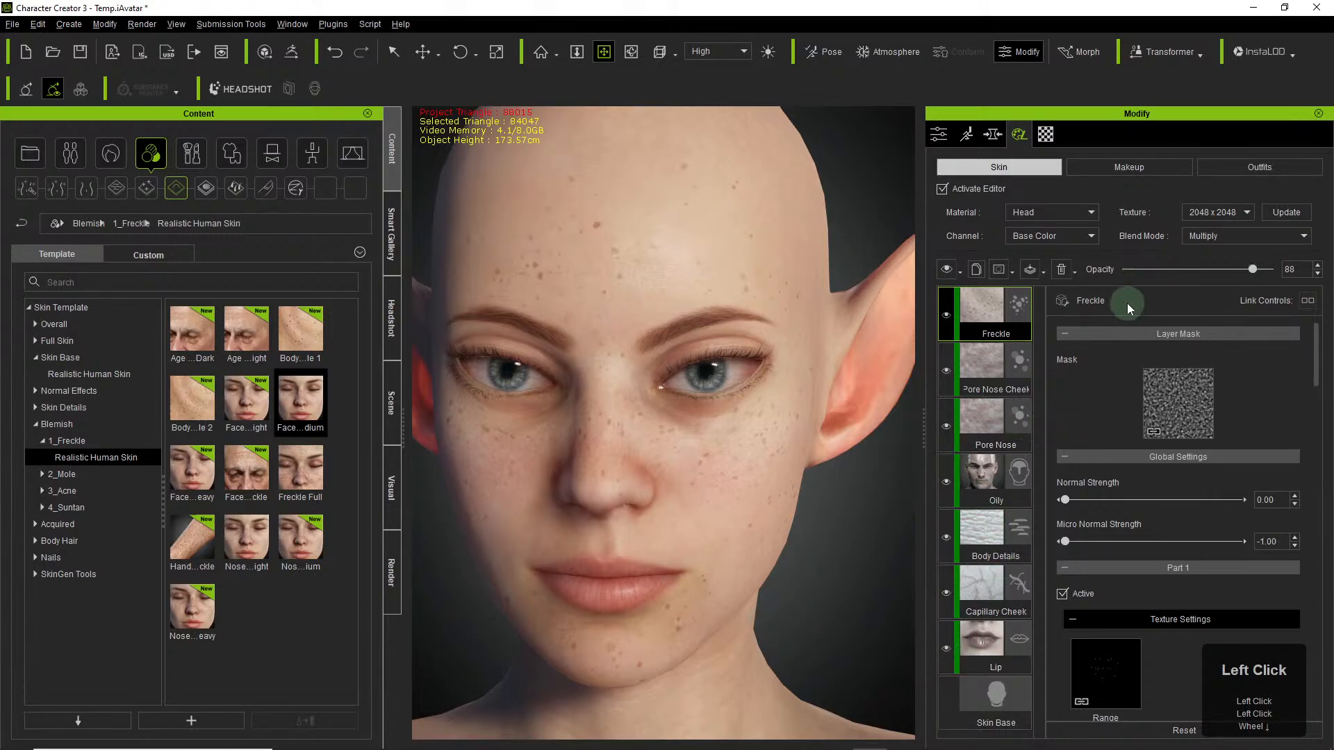
# Deactivate the skin editor and check the freckled face on the dressed character.
pyautogui.click(942, 189)
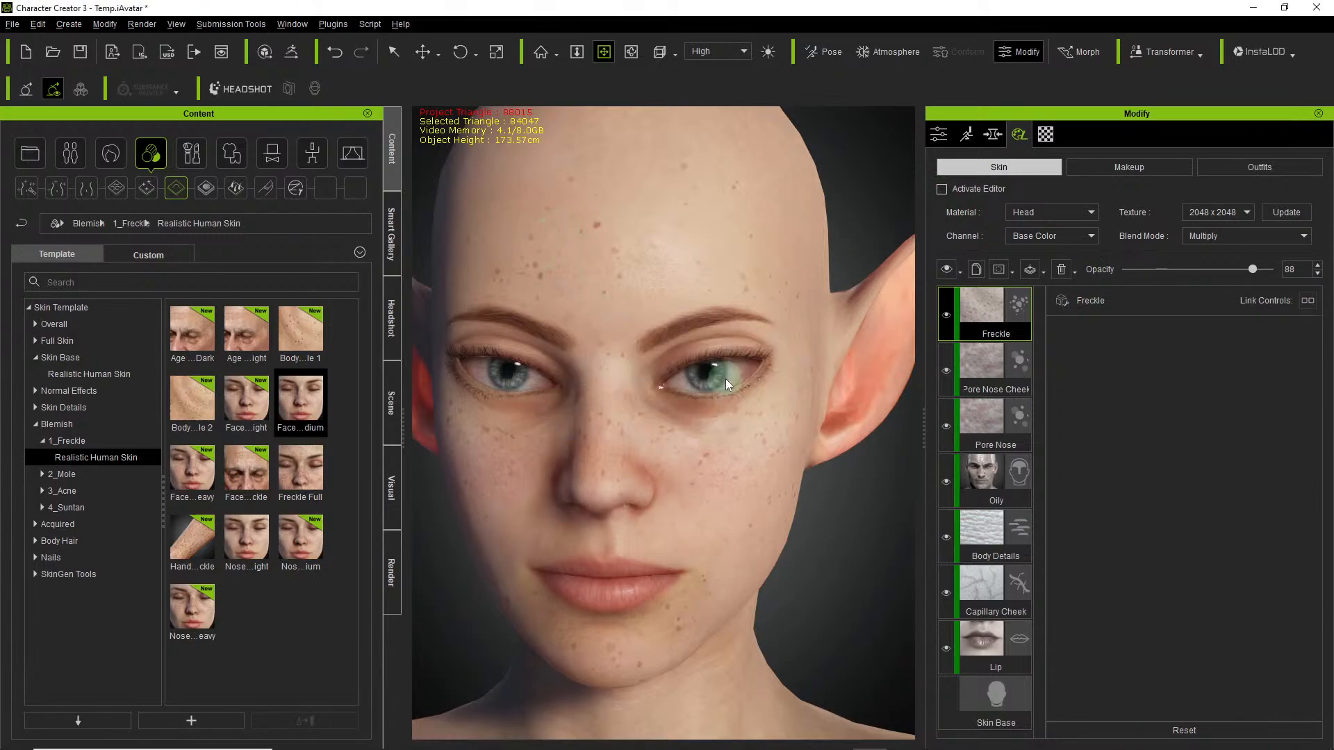
pyautogui.scroll(-4, 678, 388)
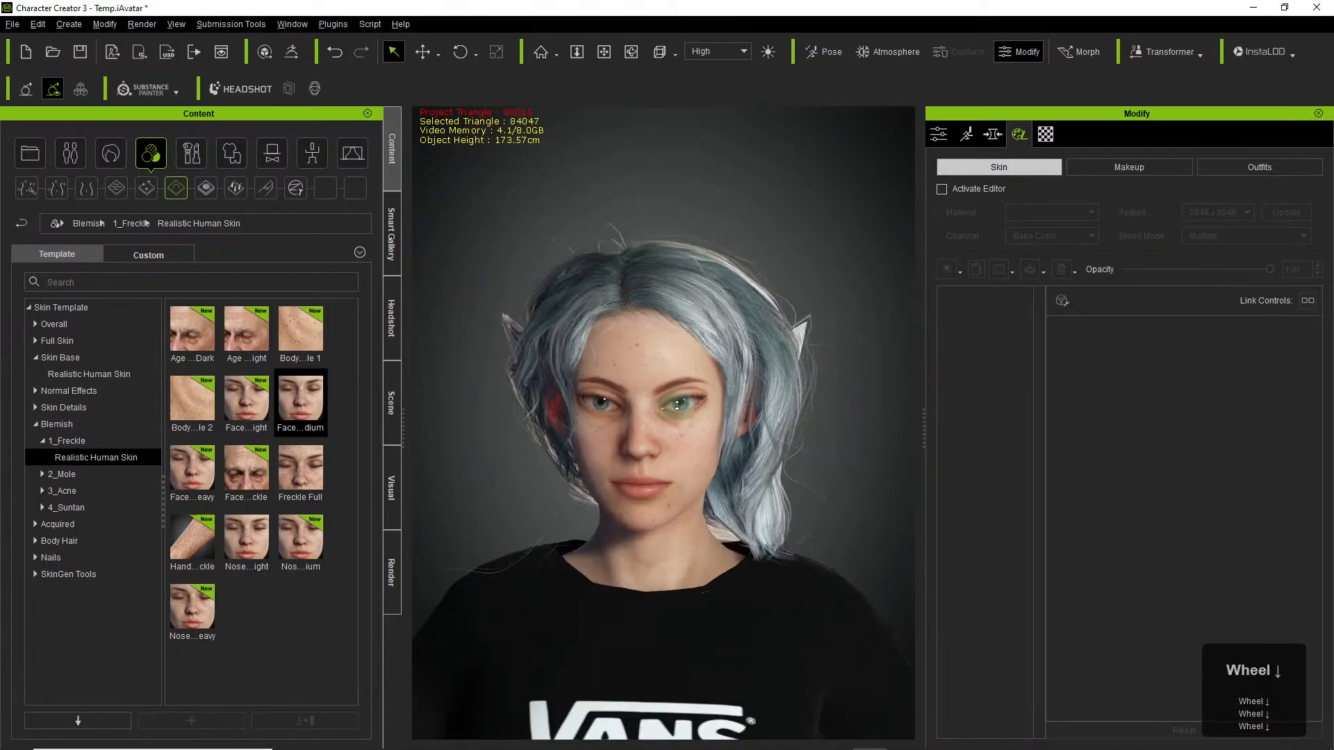
pyautogui.scroll(-4, 677, 410)
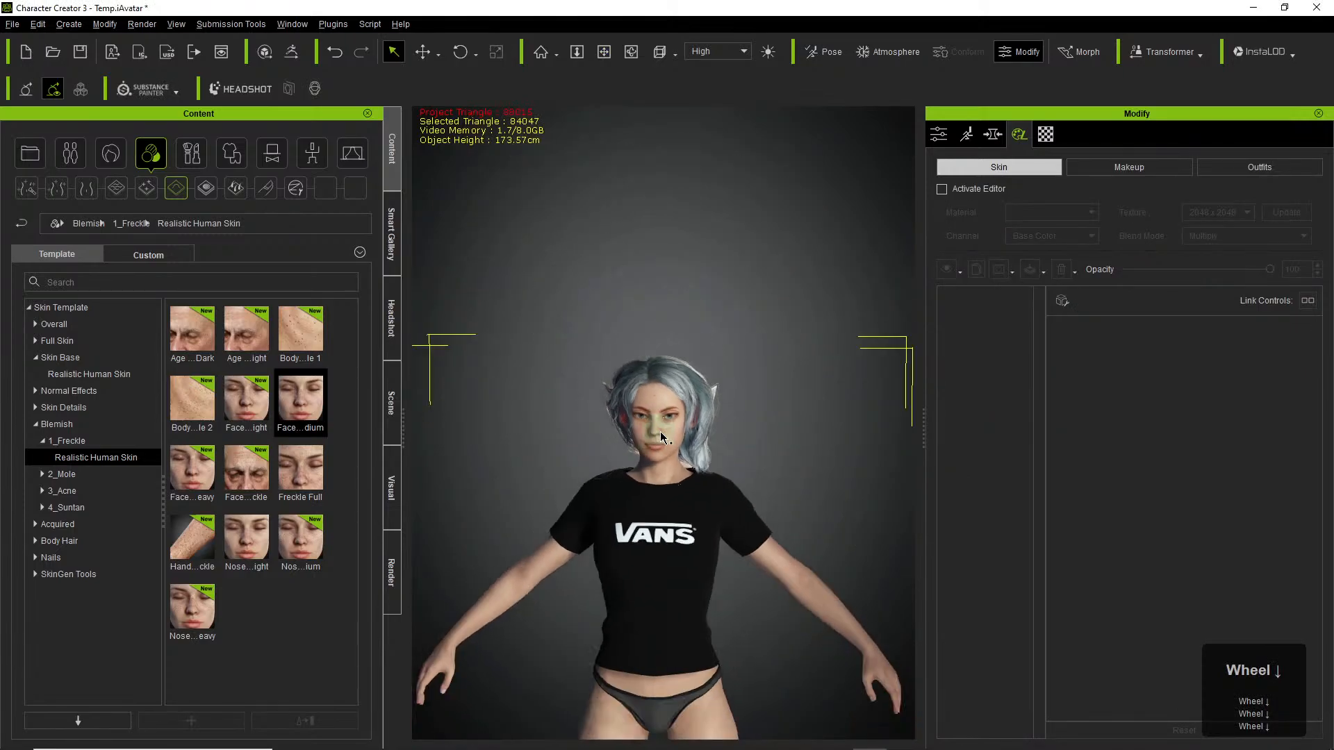
pyautogui.scroll(6, 698, 500)
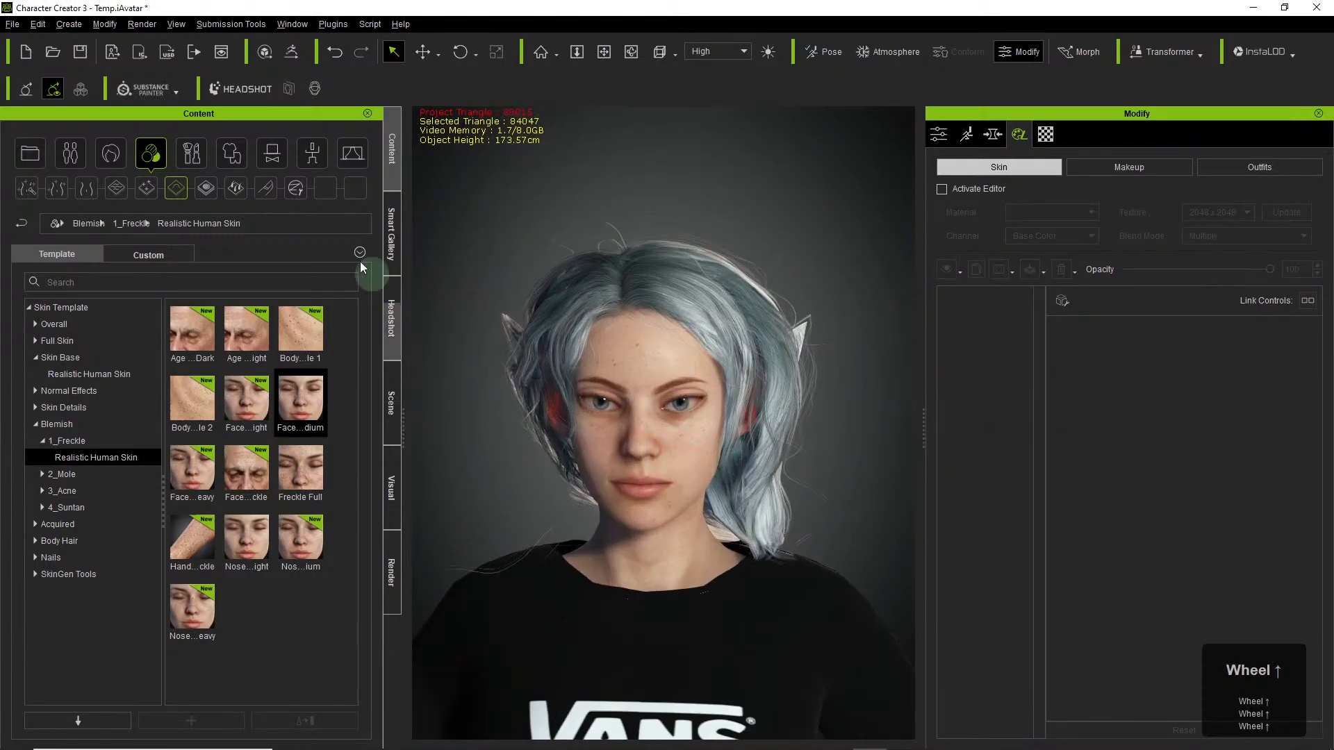
pyautogui.click(55, 87)
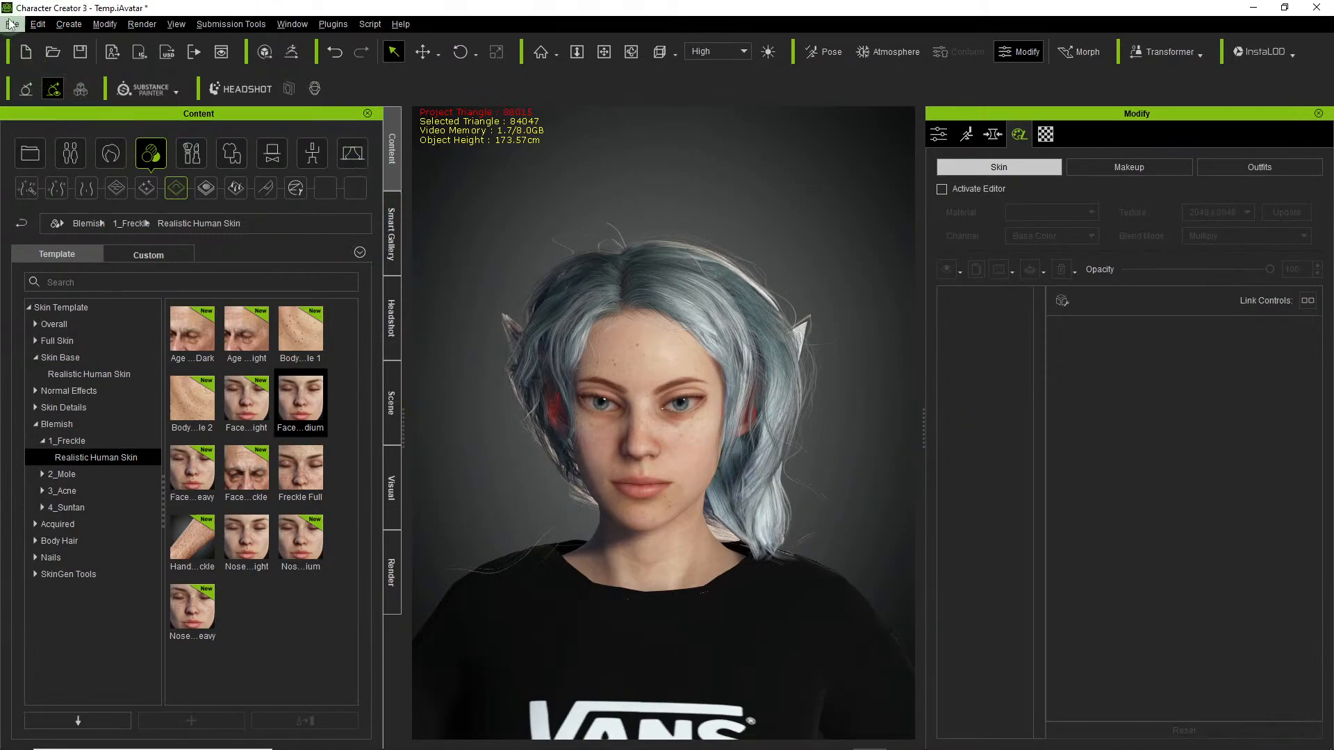
pyautogui.click(12, 24)
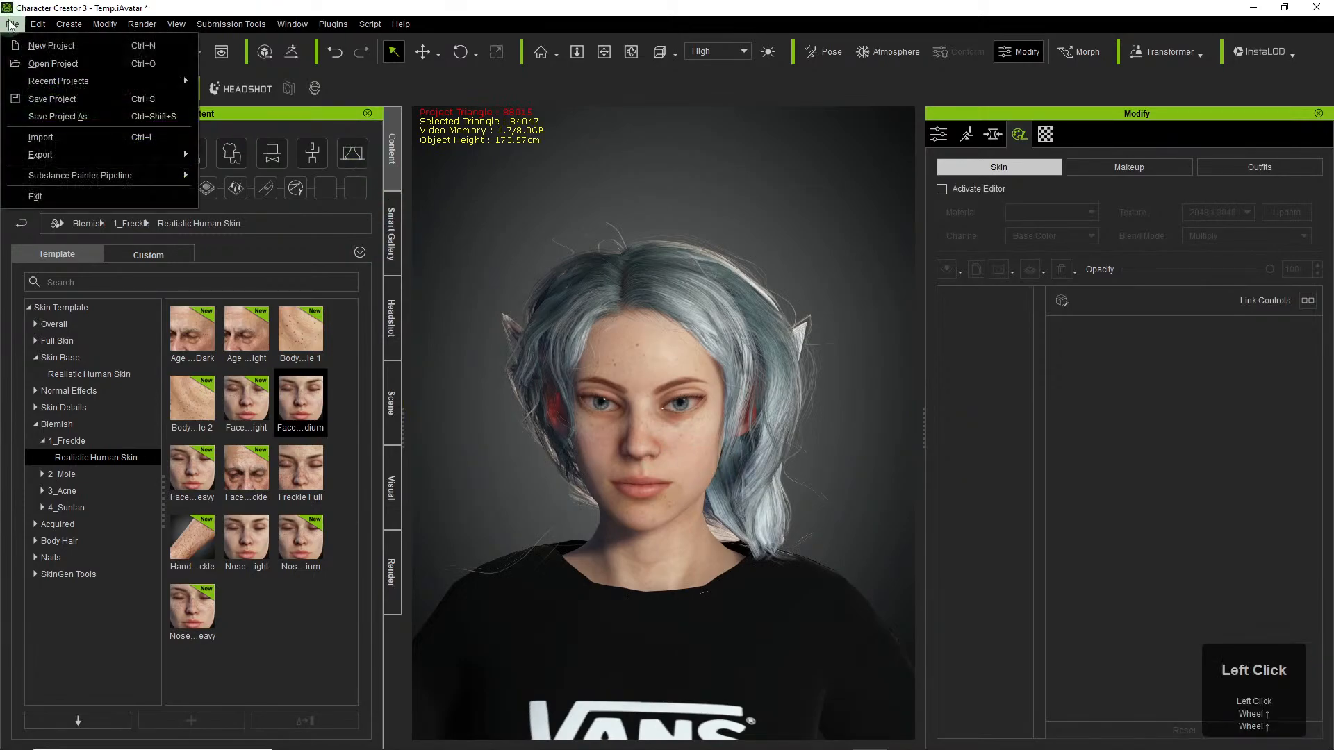
pyautogui.click(60, 164)
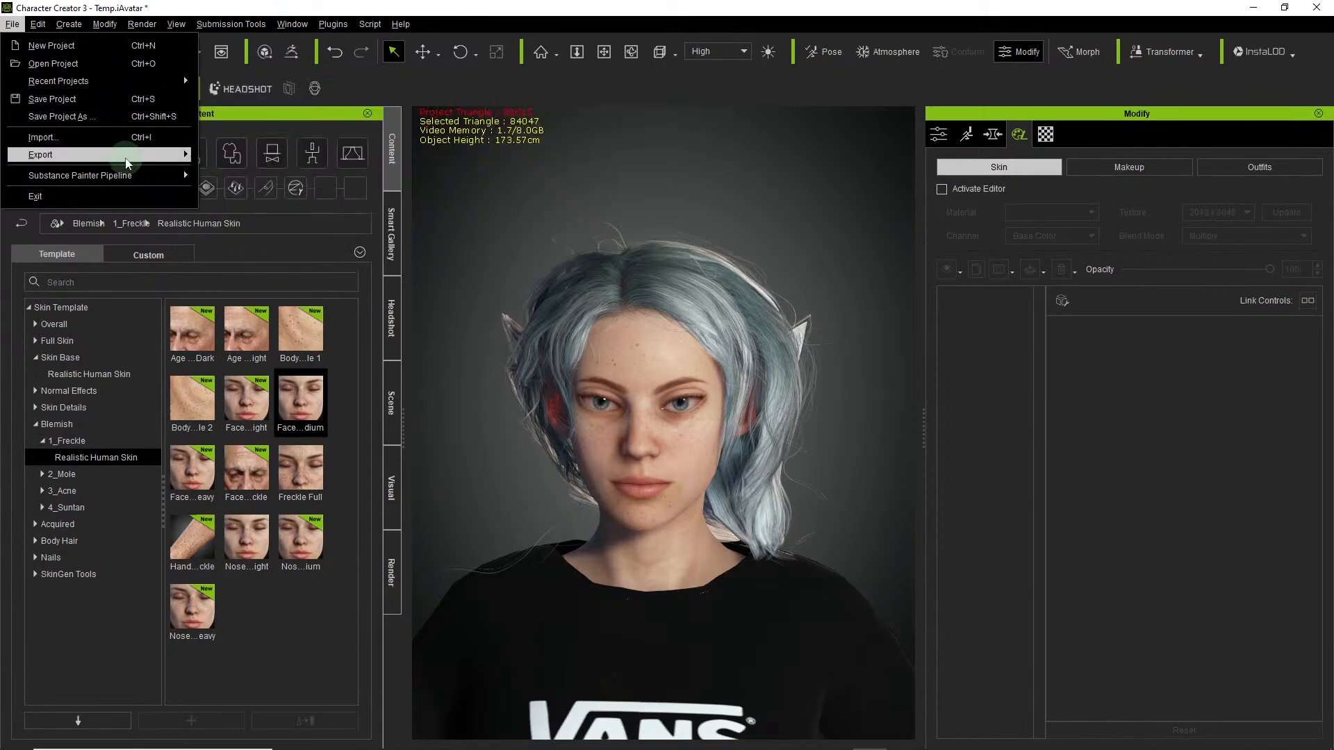
pyautogui.click(127, 164)
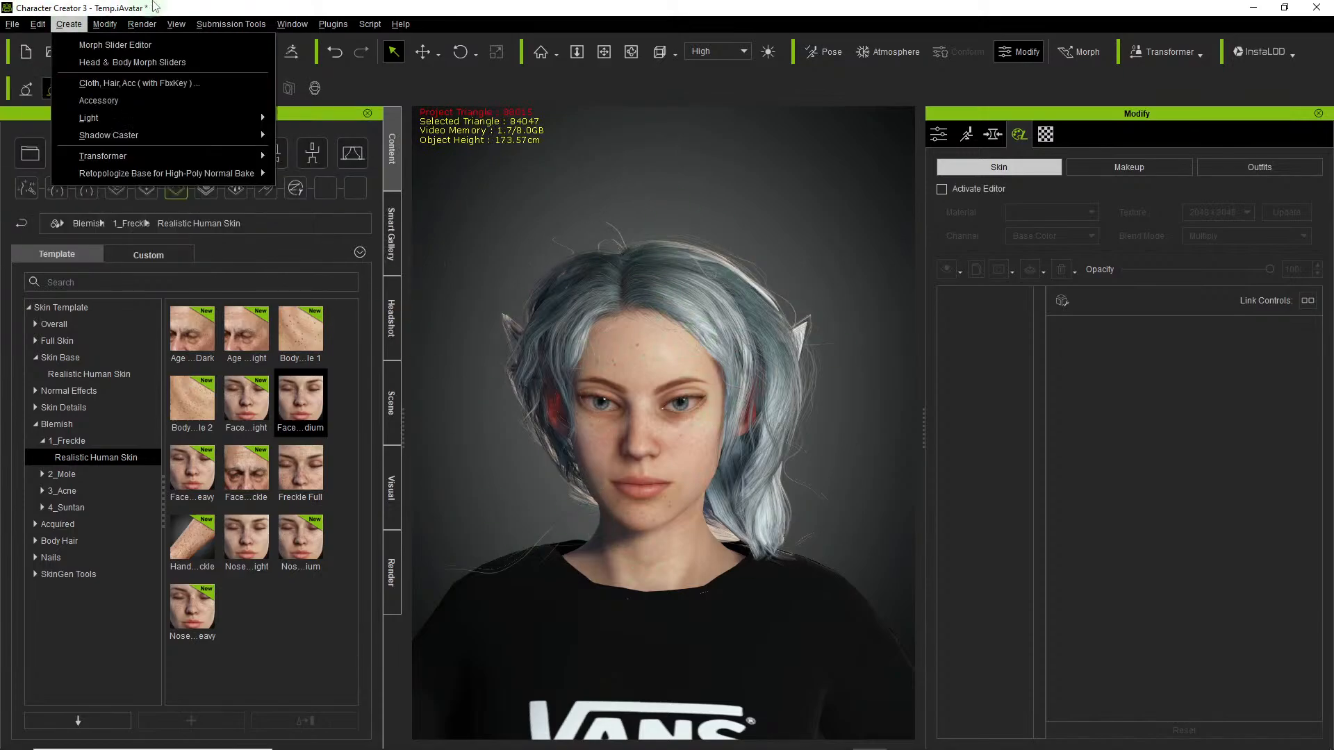
pyautogui.click(175, 14)
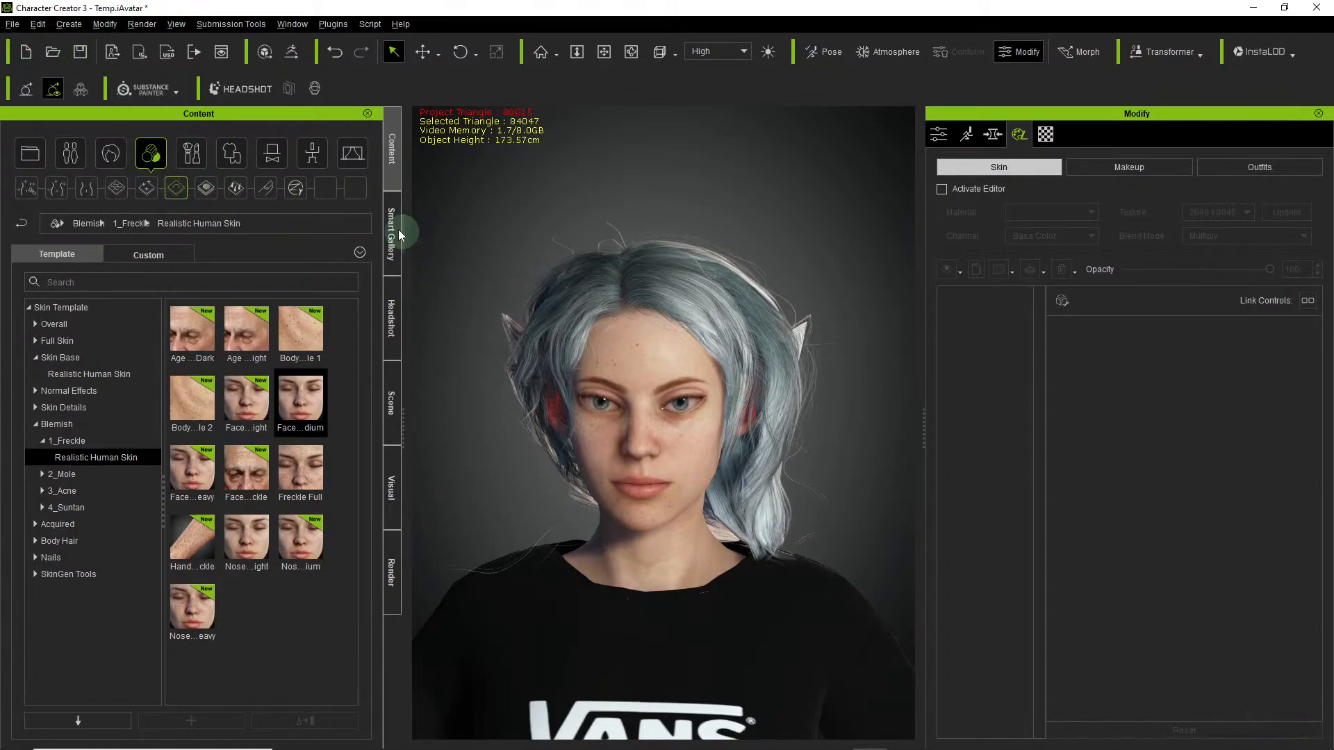
# Select the whole Avatar group in the scene, including its clothing and hair.
pyautogui.click(395, 173)
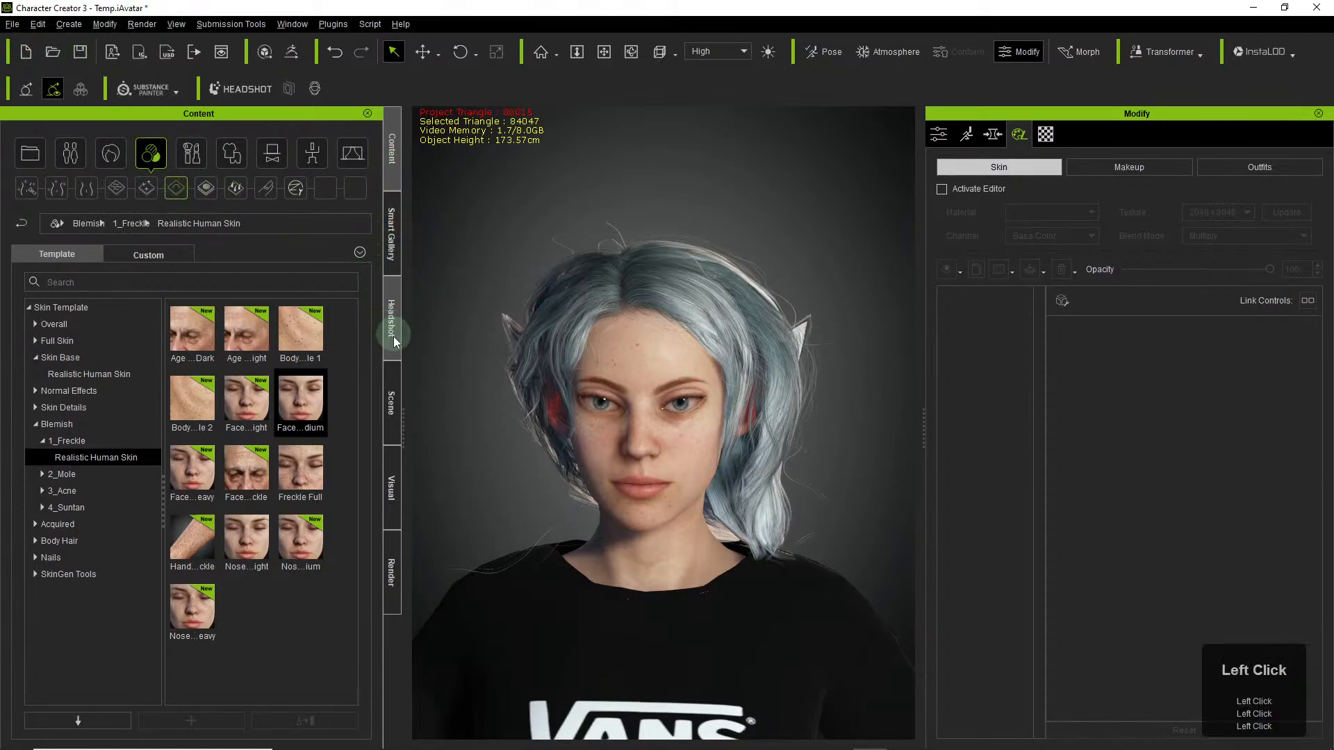
pyautogui.click(389, 399)
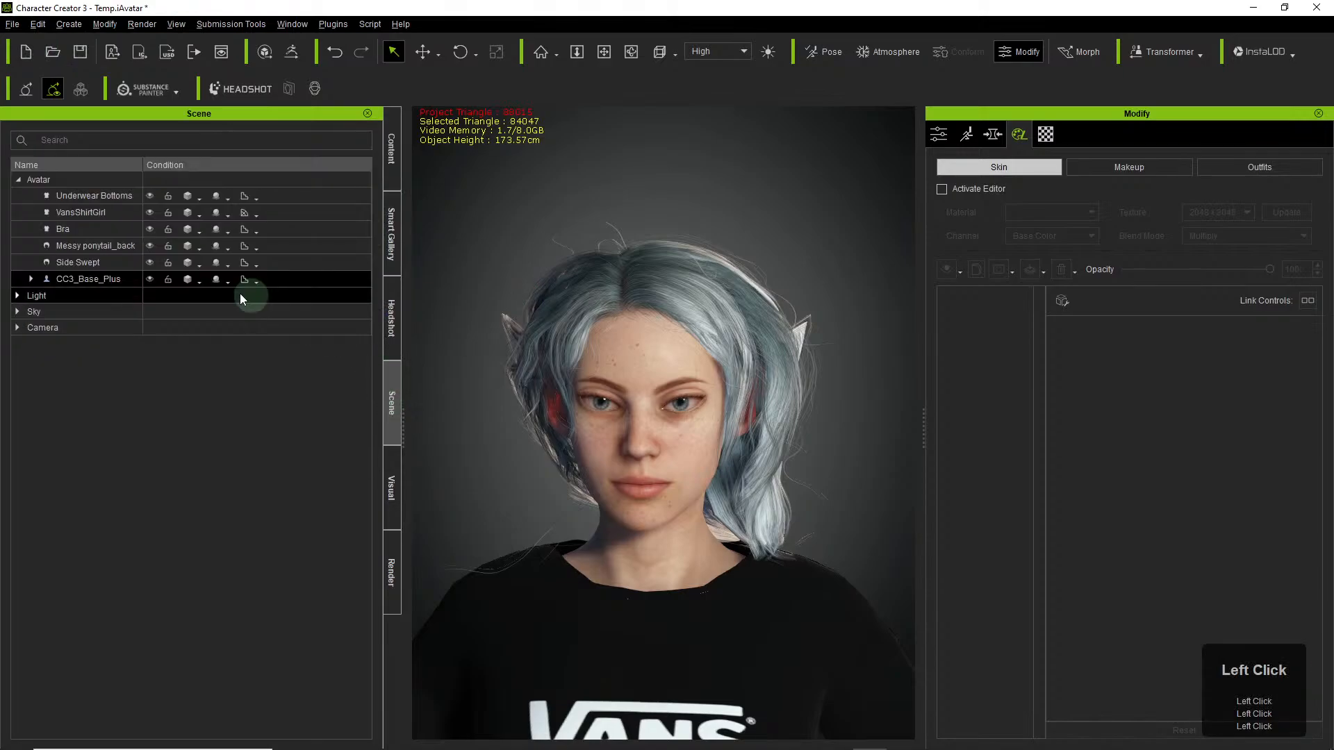
pyautogui.click(60, 178)
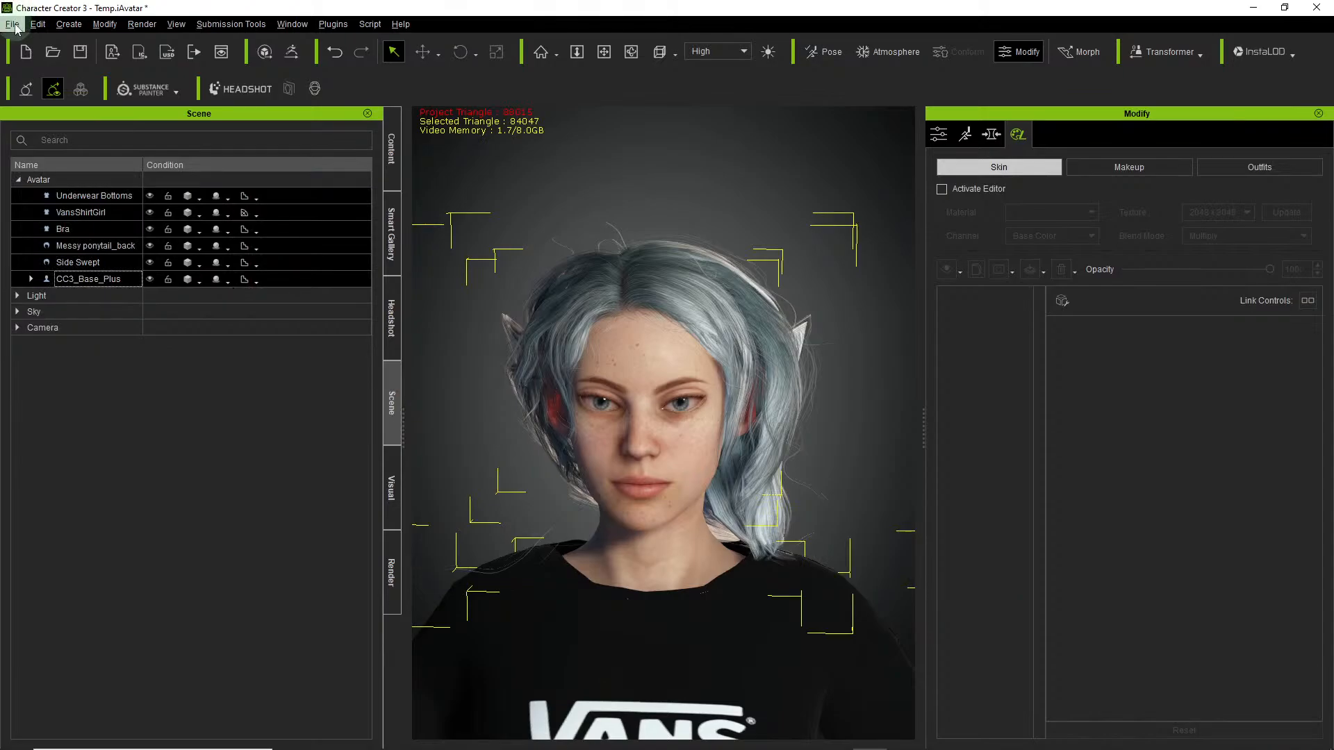
# Switch to iClone 7 and select the existing CC3_Base_Plus avatar in the scene.
pyautogui.hotkey('alt', 'Tab')
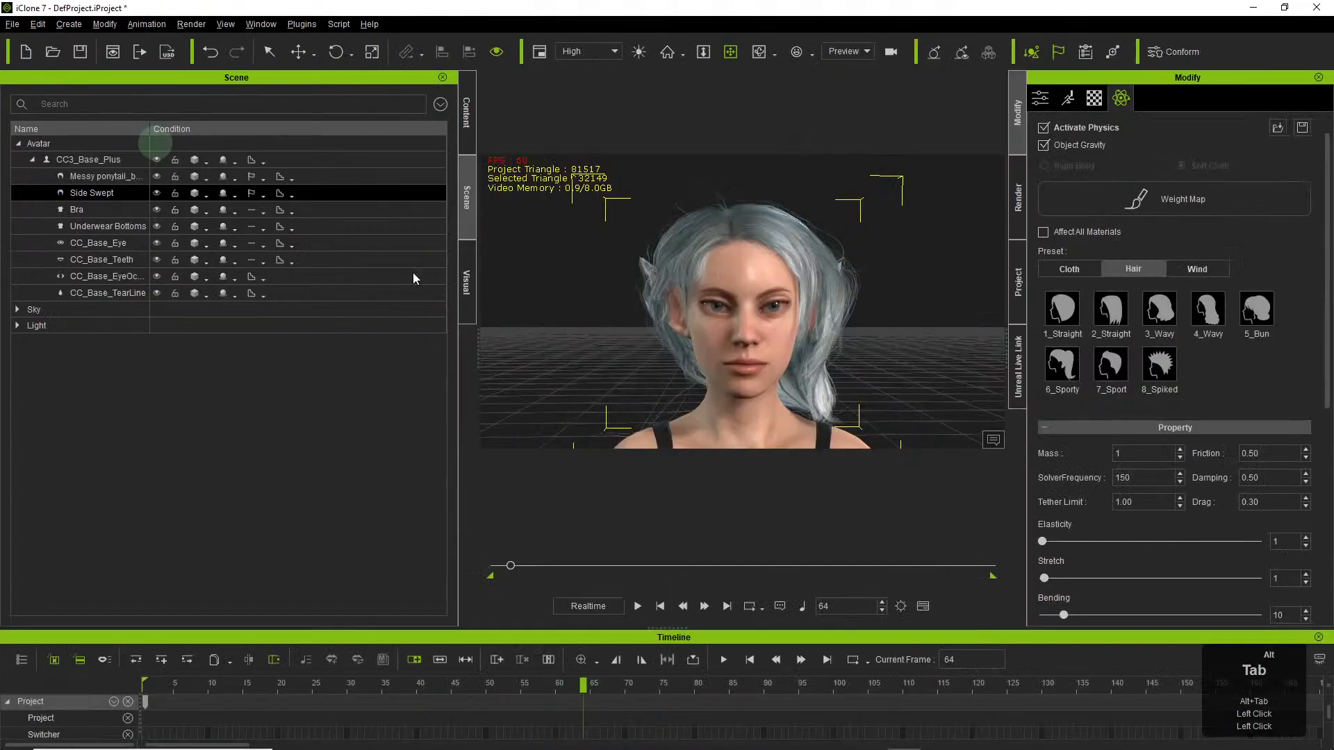
pyautogui.click(93, 160)
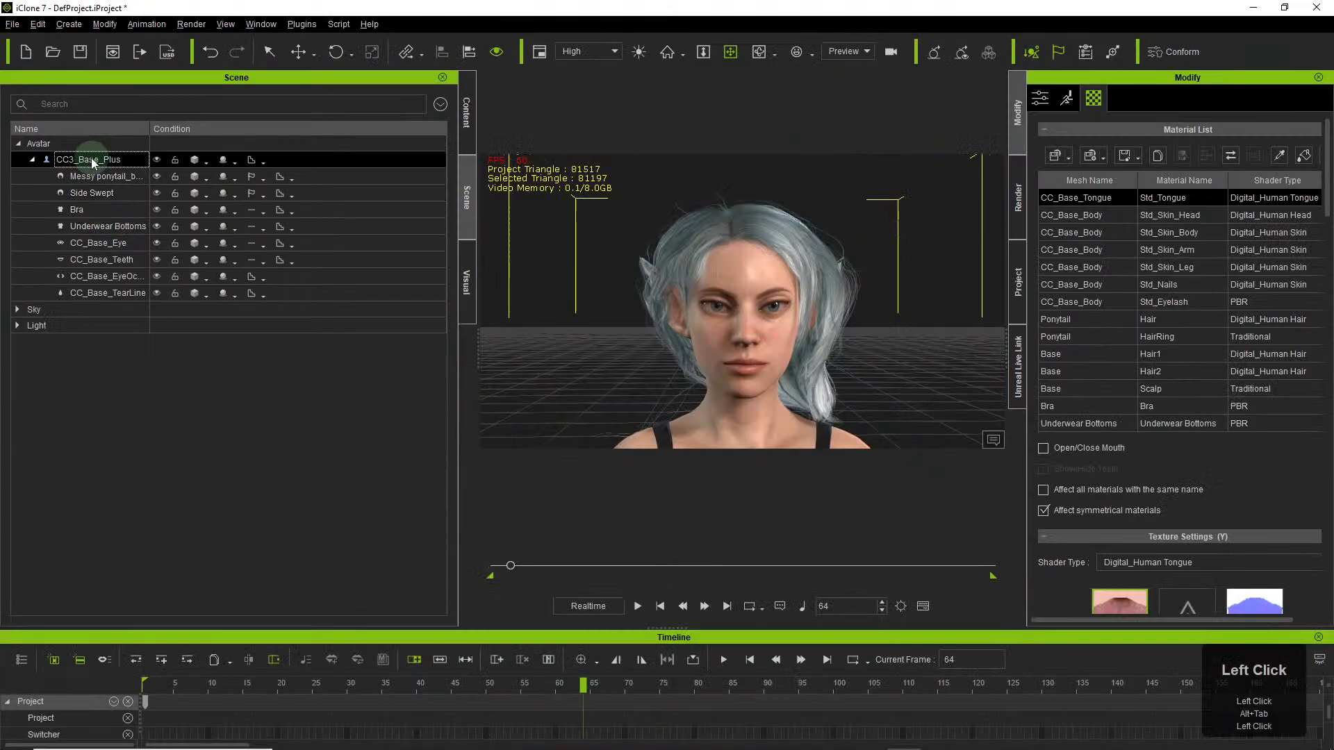
# Switch to Character Creator 3 and export the CC3_Base_Plus avatar wearing the Vans T-shirt to iClone.
pyautogui.scroll(-2, 821, 389)
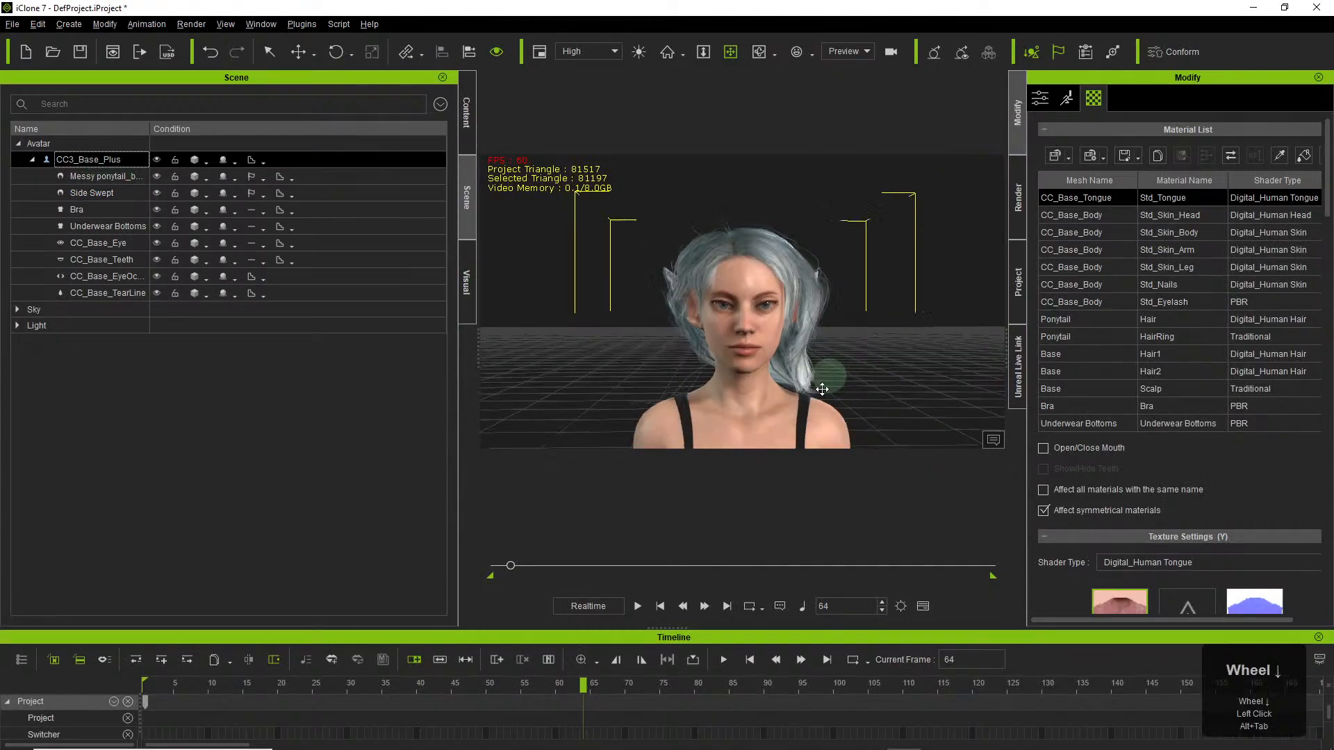
pyautogui.scroll(-2, 822, 388)
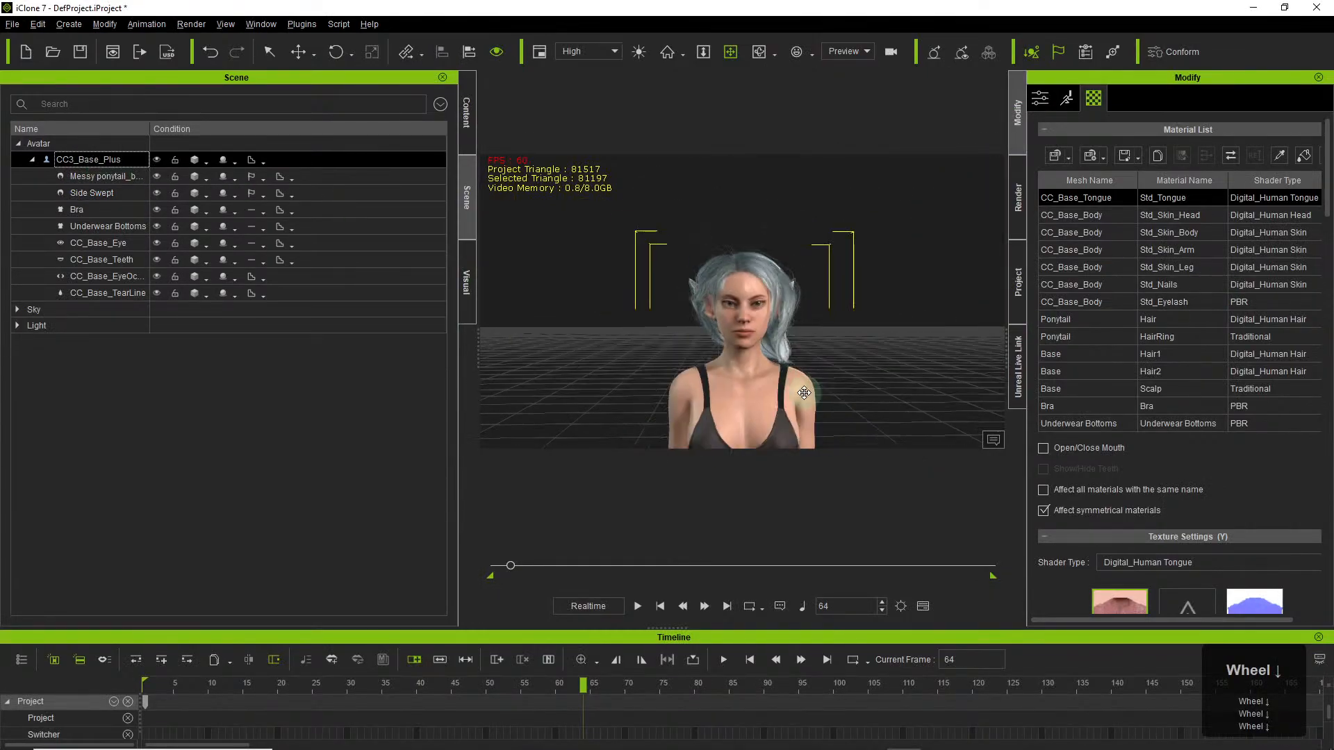
pyautogui.hotkey('alt', 'Tab')
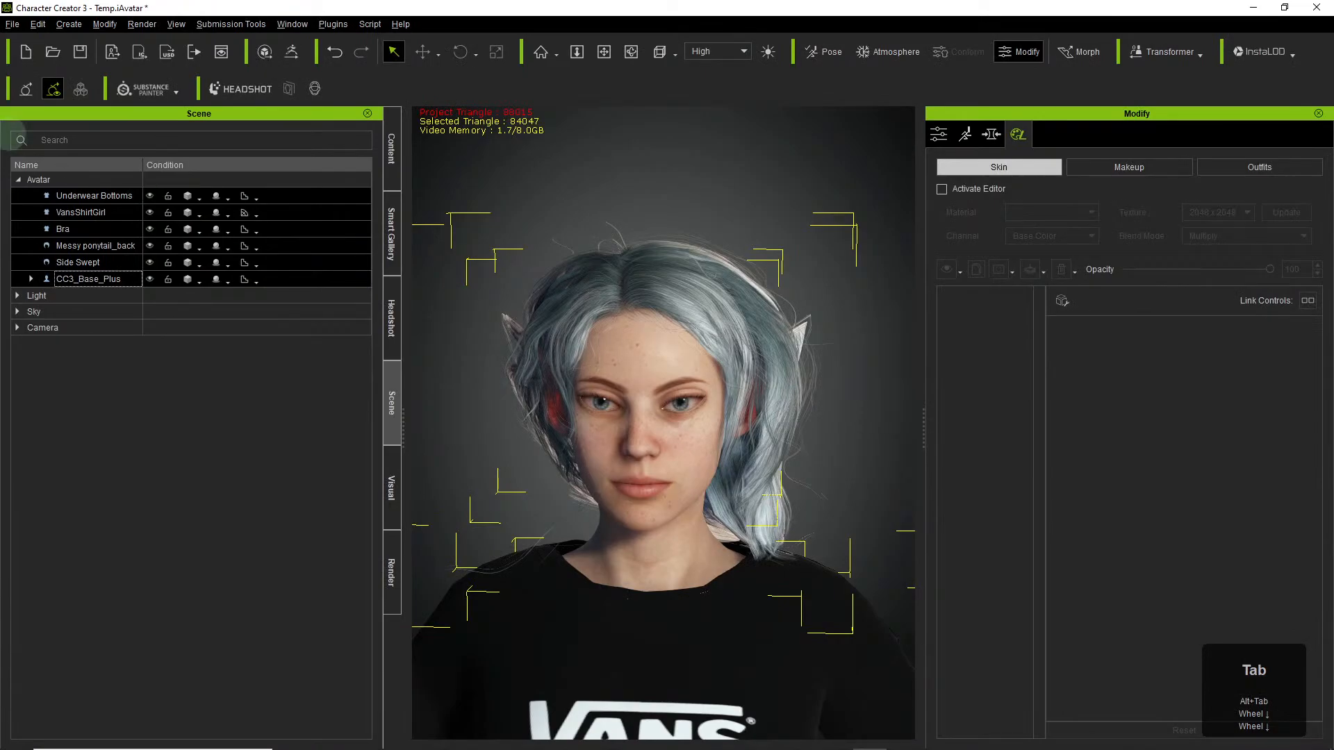
pyautogui.click(13, 23)
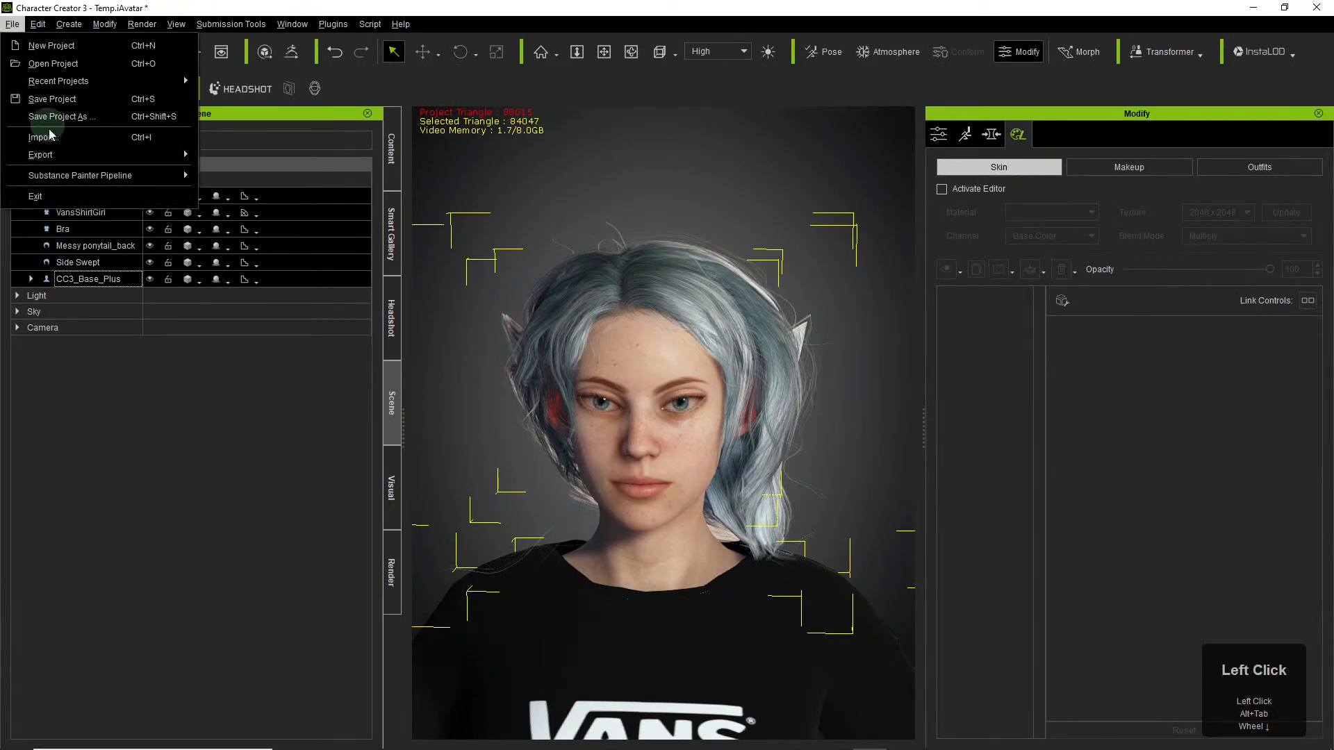
pyautogui.moveTo(139, 155)
pyautogui.click(299, 191)
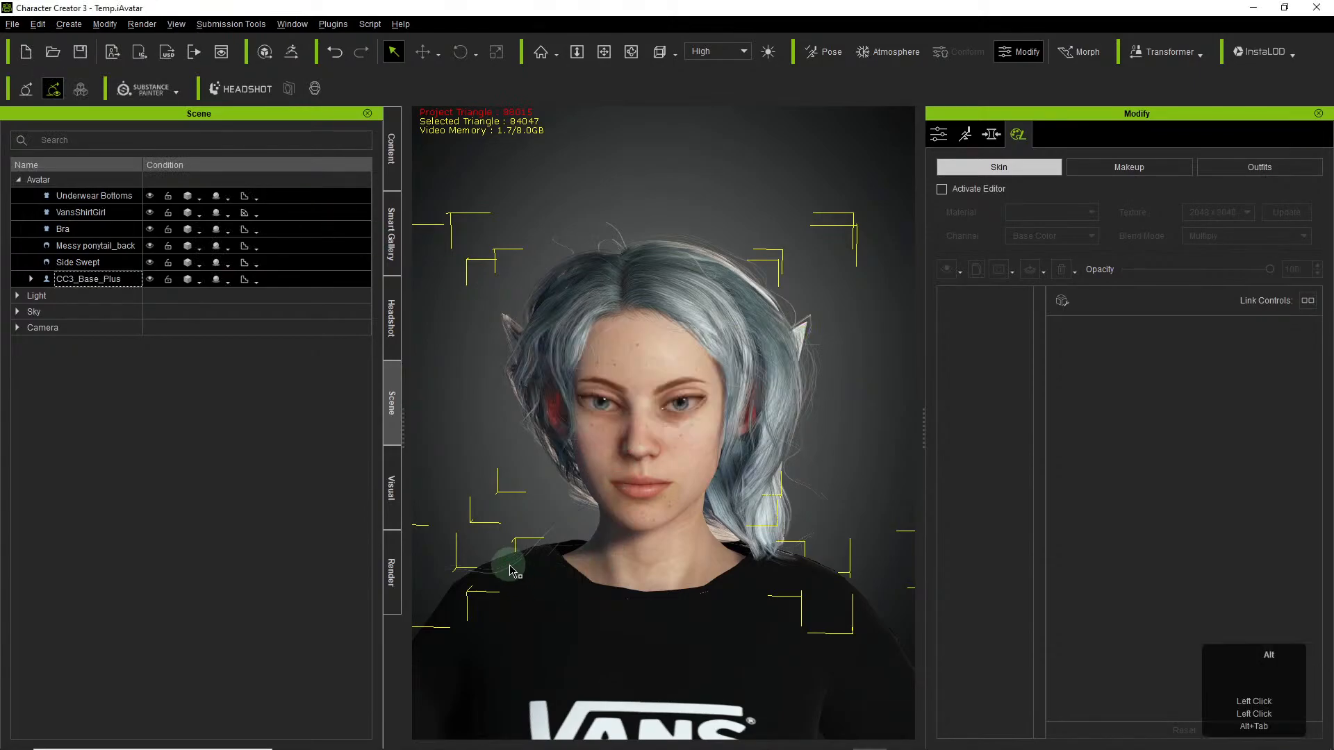
# Switch to iClone and examine the updated avatar's face, hair and T-shirt, comparing it with the Character Creator version.
pyautogui.hotkey('alt', 'Tab')
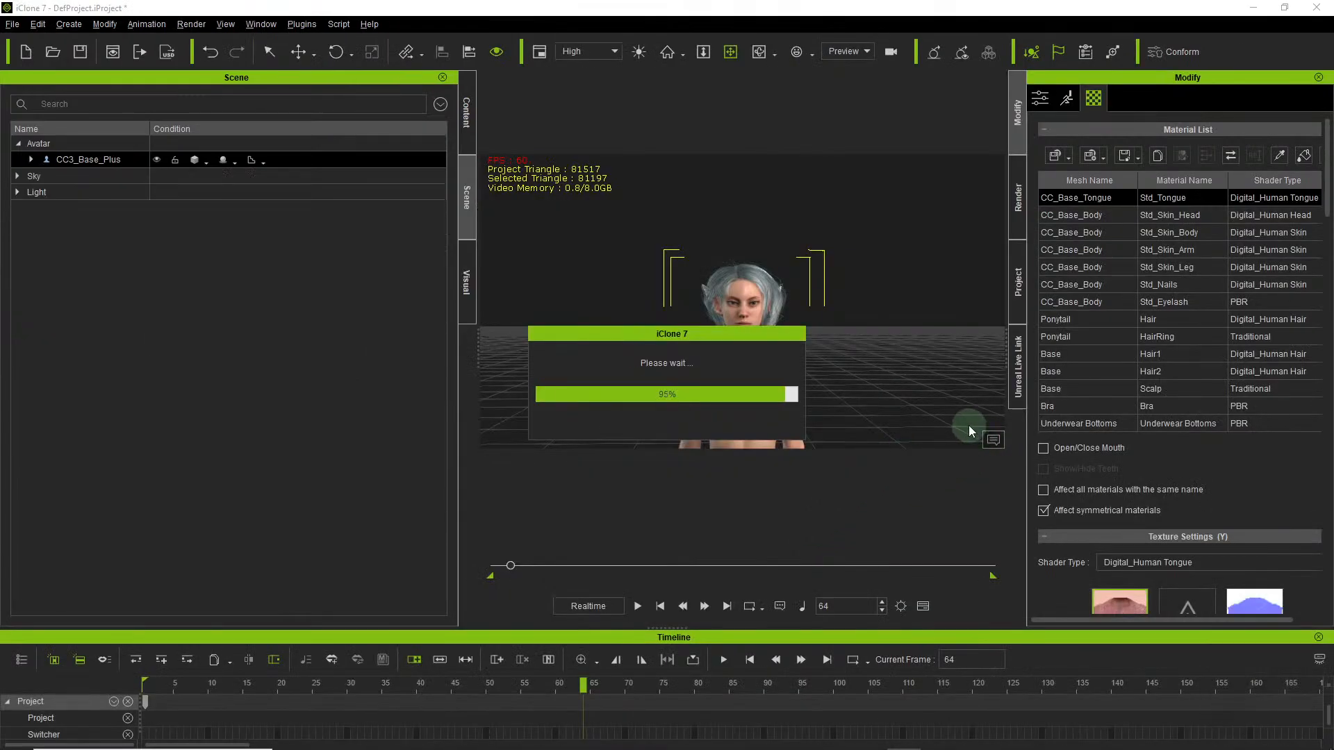
pyautogui.scroll(4, 808, 328)
pyautogui.scroll(4, 807, 328)
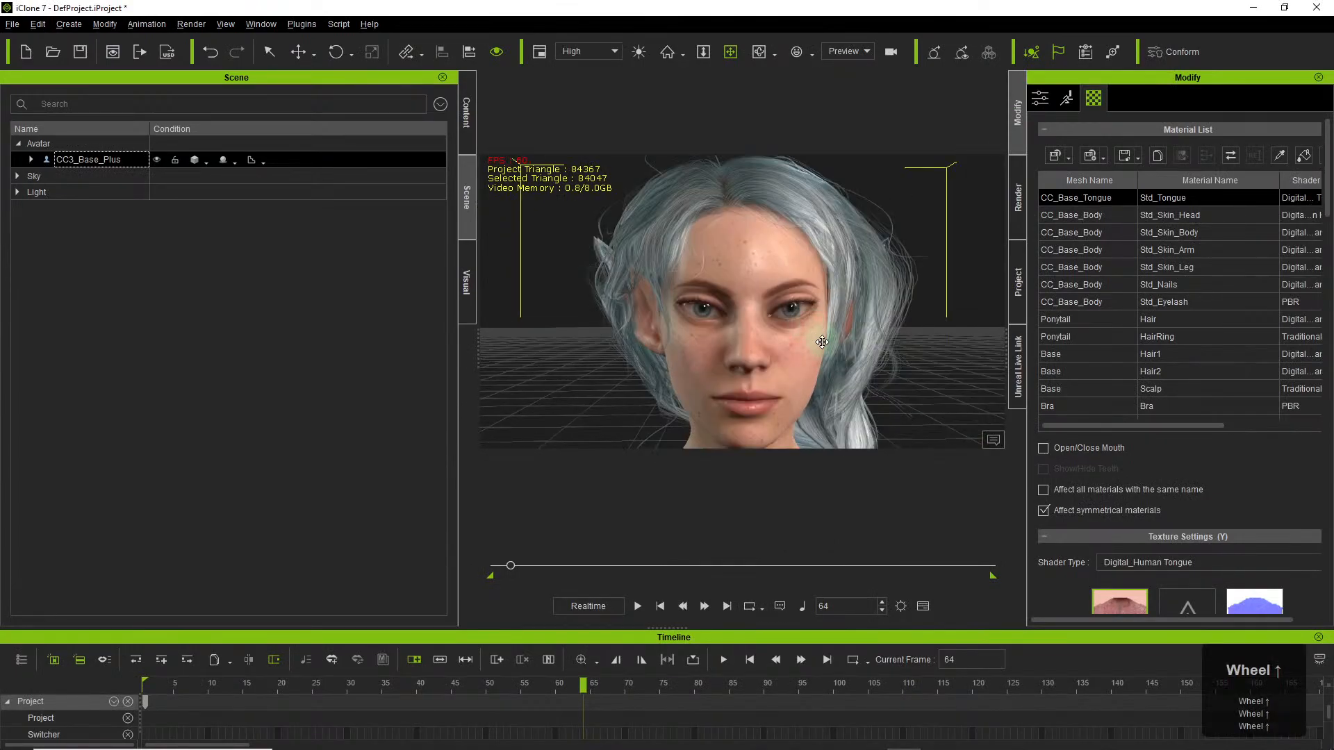
pyautogui.scroll(-6, 817, 344)
pyautogui.scroll(-4, 837, 378)
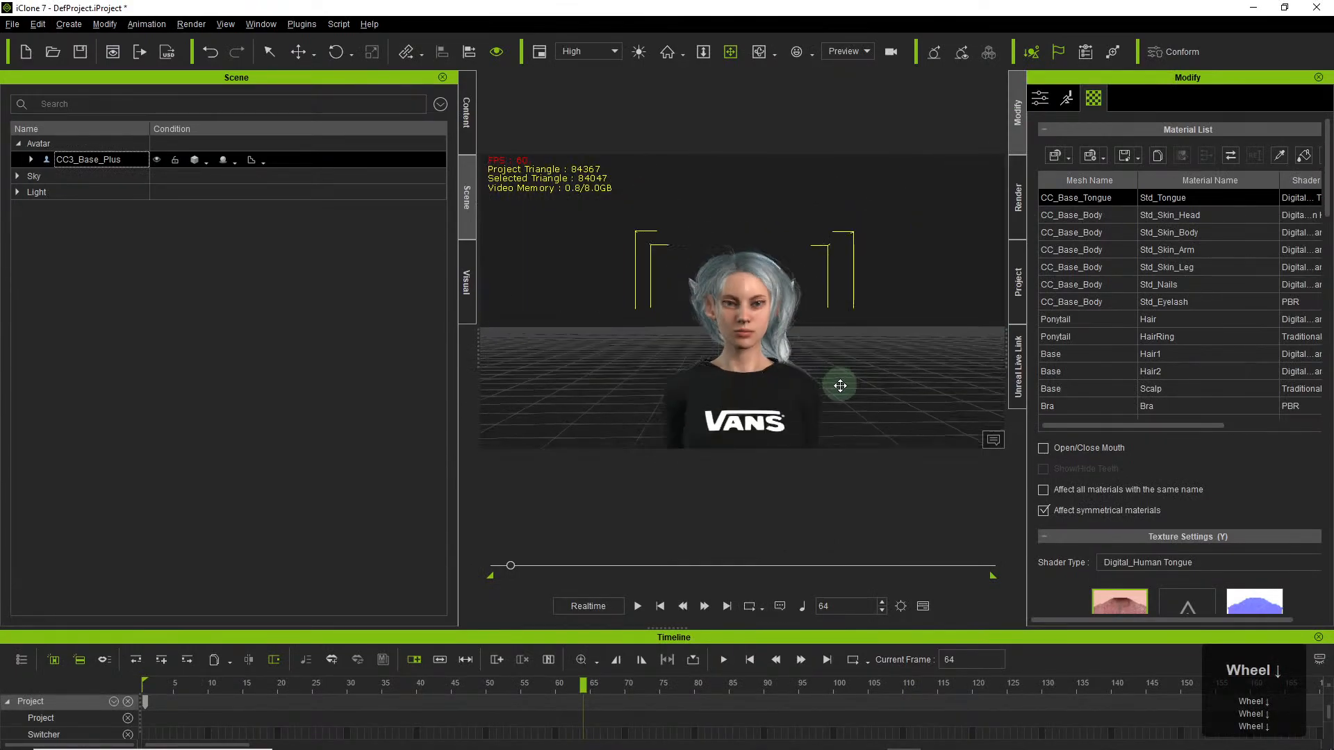
pyautogui.scroll(2, 844, 391)
pyautogui.click(616, 54)
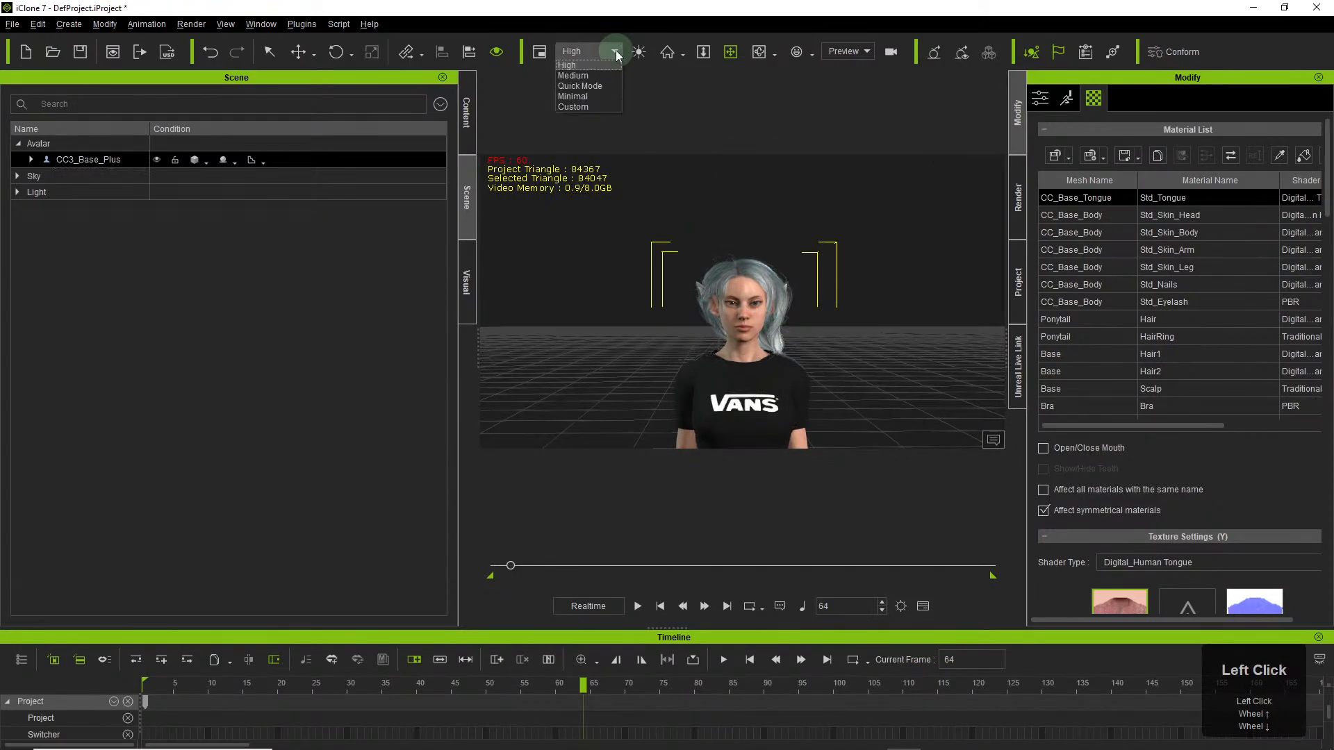
pyautogui.click(610, 44)
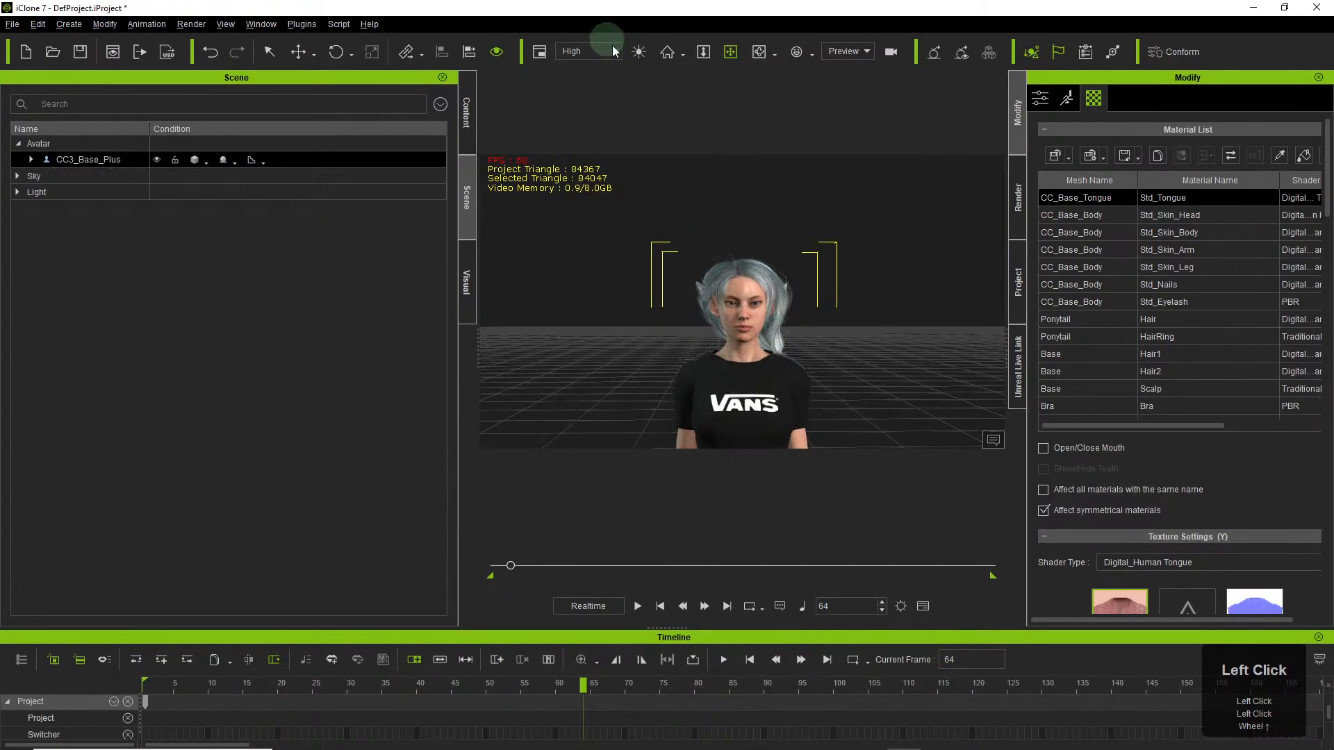
pyautogui.scroll(2, 767, 349)
pyautogui.scroll(-2, 767, 349)
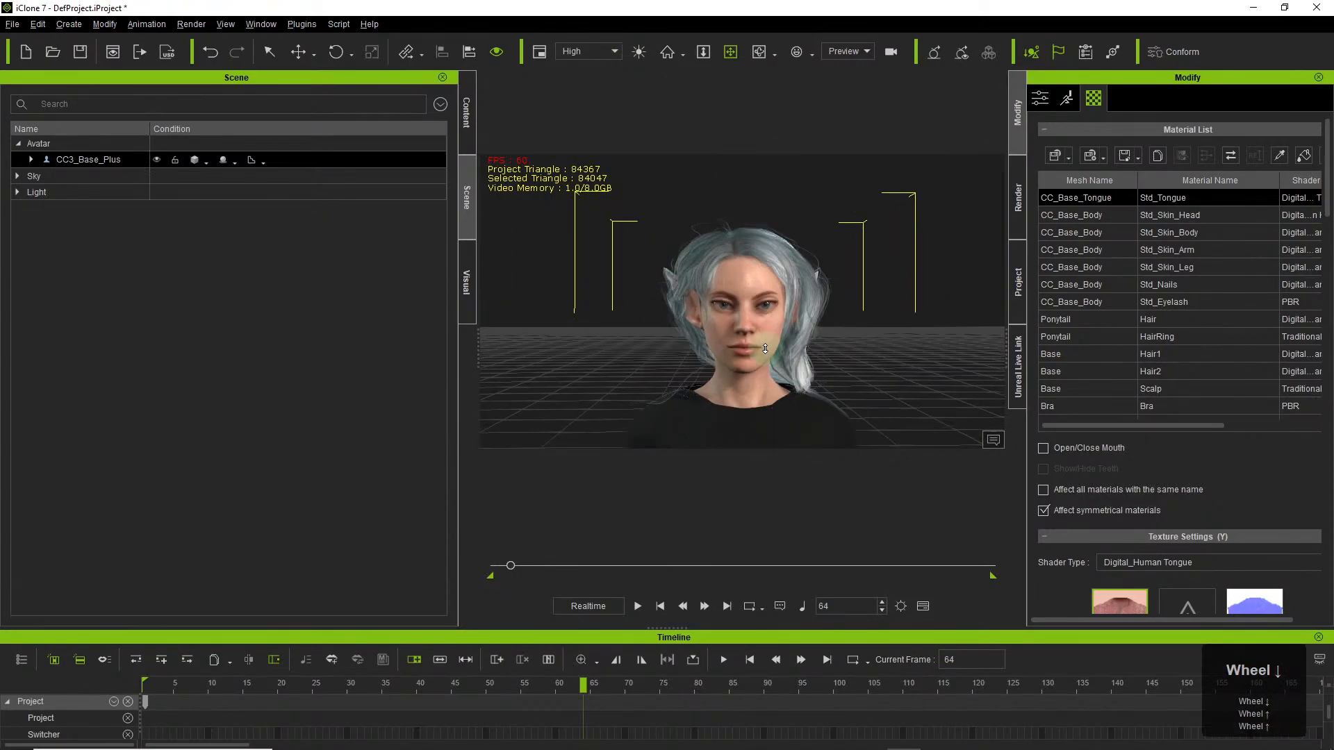
pyautogui.hotkey('alt', 'Tab')
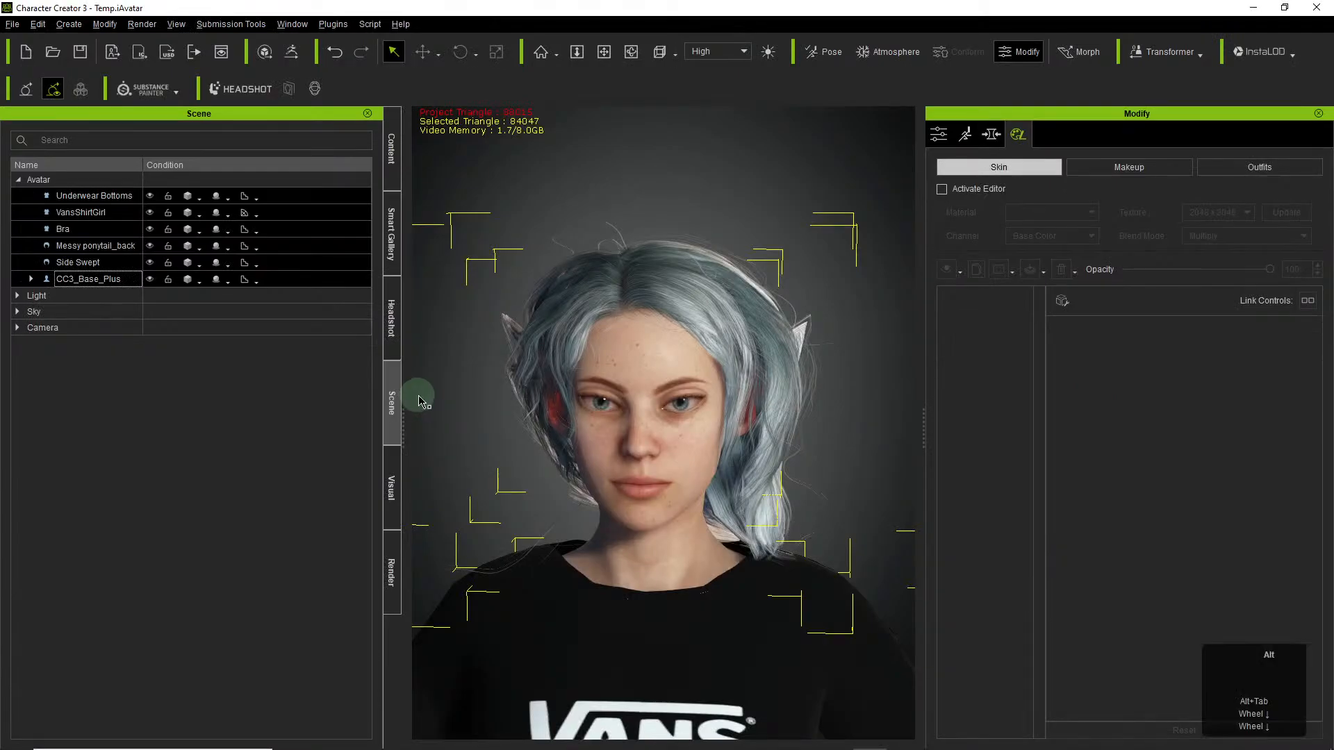
pyautogui.hotkey('alt', 'Tab')
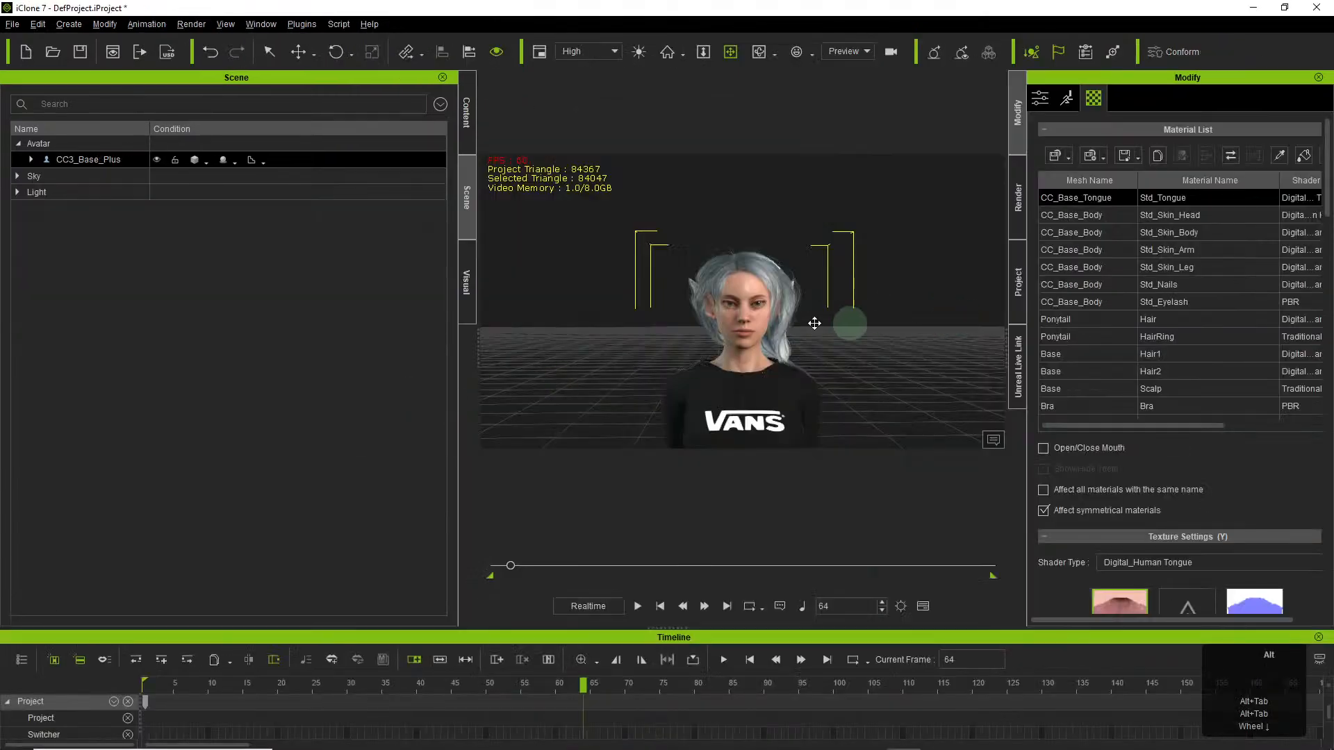
# Switch to Character Creator 3 and show the Checking Pose folder of the Motion content templates.
pyautogui.hotkey('alt', 'Tab')
pyautogui.scroll(-4, 691, 411)
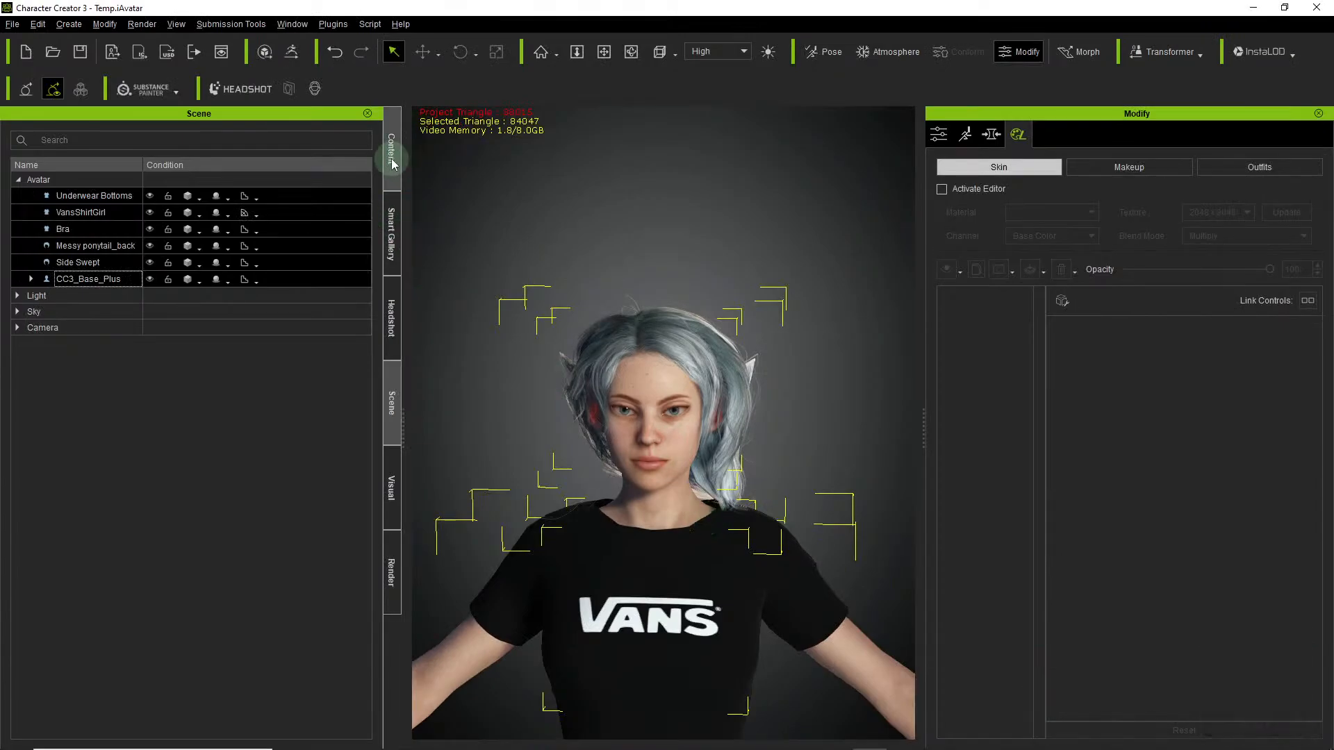
pyautogui.click(392, 160)
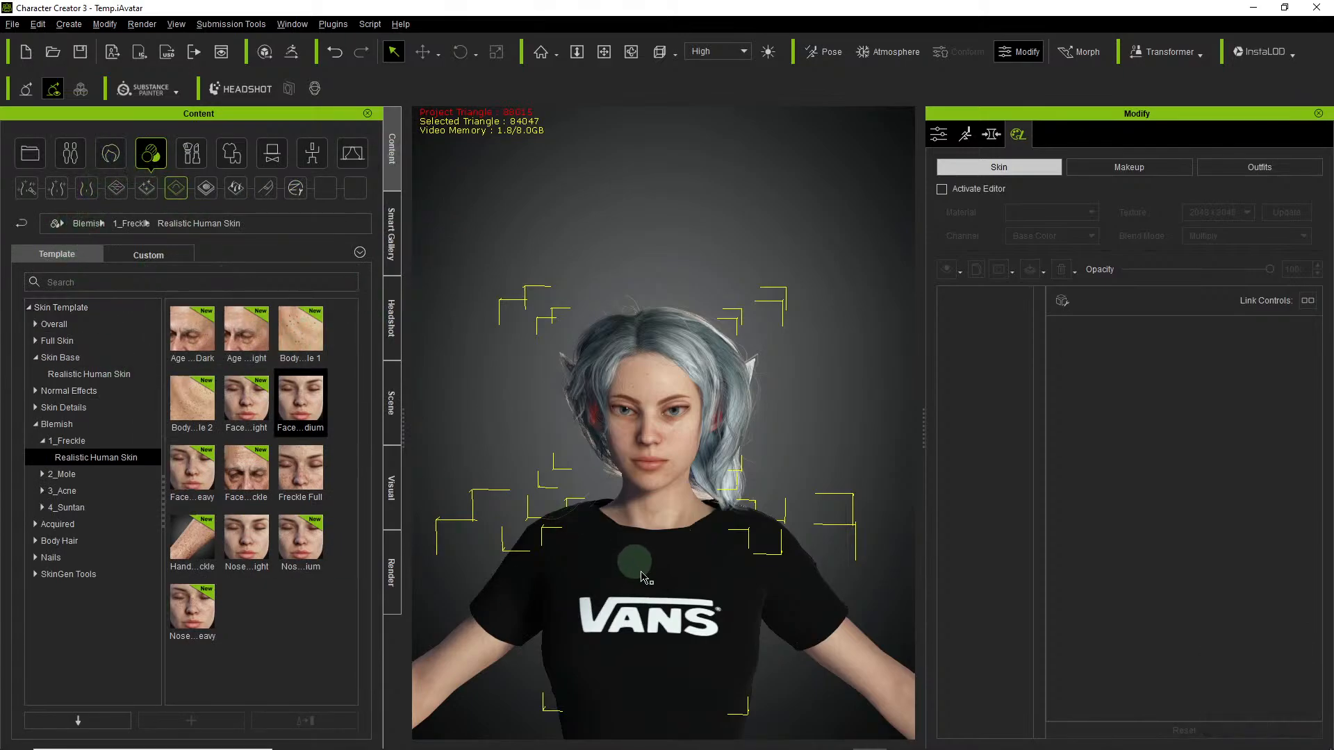
pyautogui.scroll(-4, 640, 577)
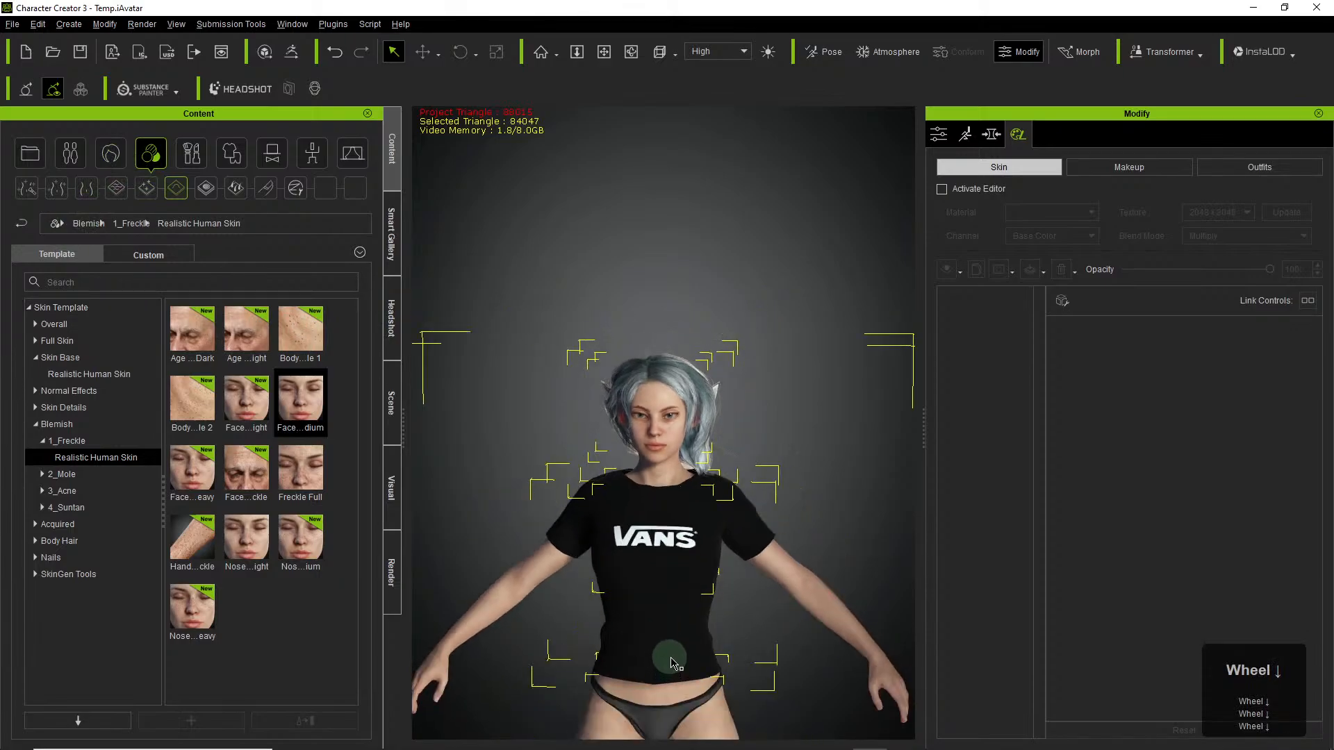
pyautogui.scroll(4, 670, 662)
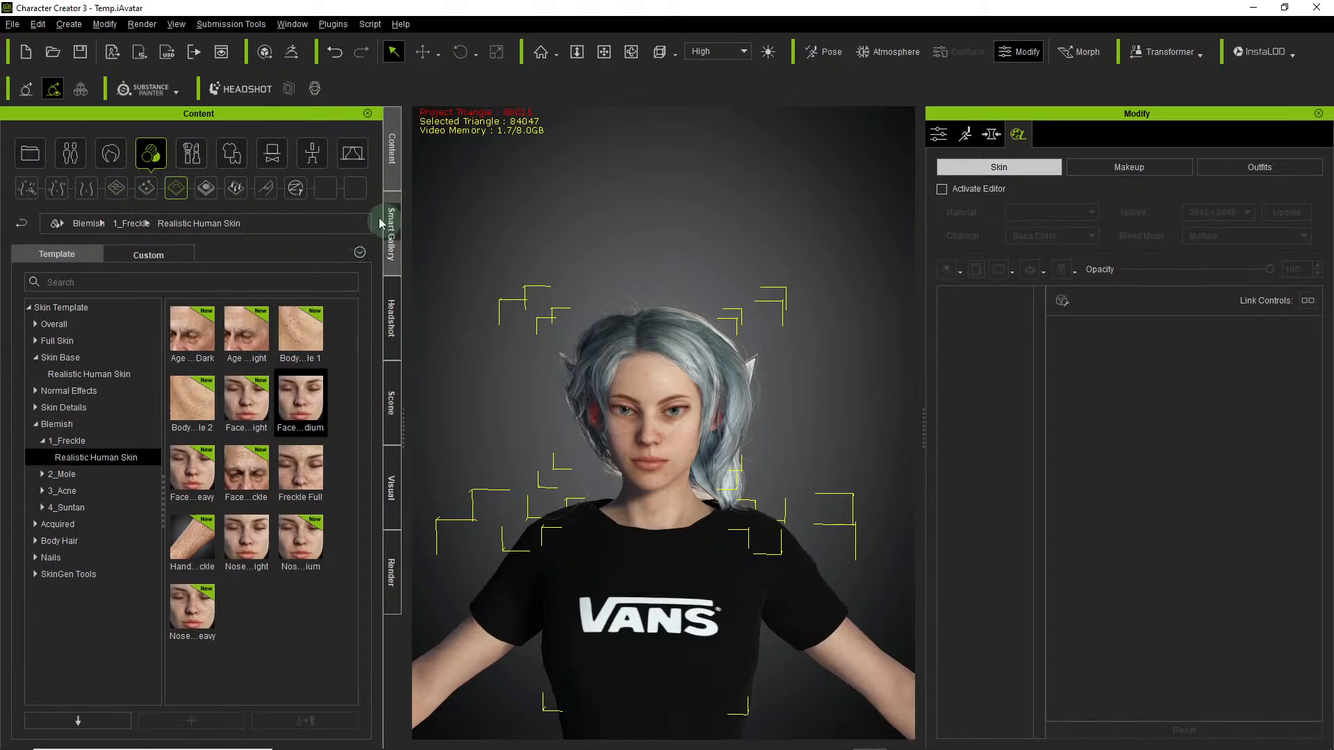
pyautogui.click(312, 153)
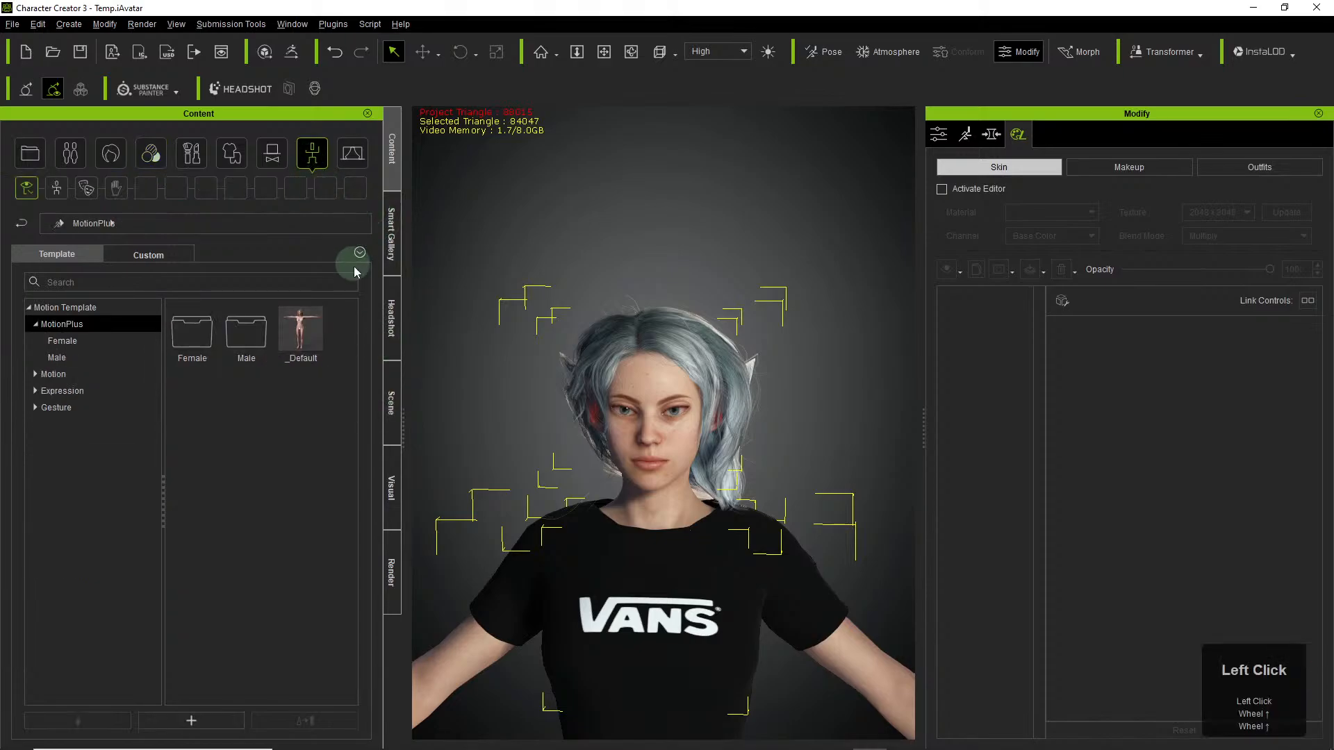
pyautogui.click(43, 374)
pyautogui.click(36, 374)
pyautogui.click(58, 391)
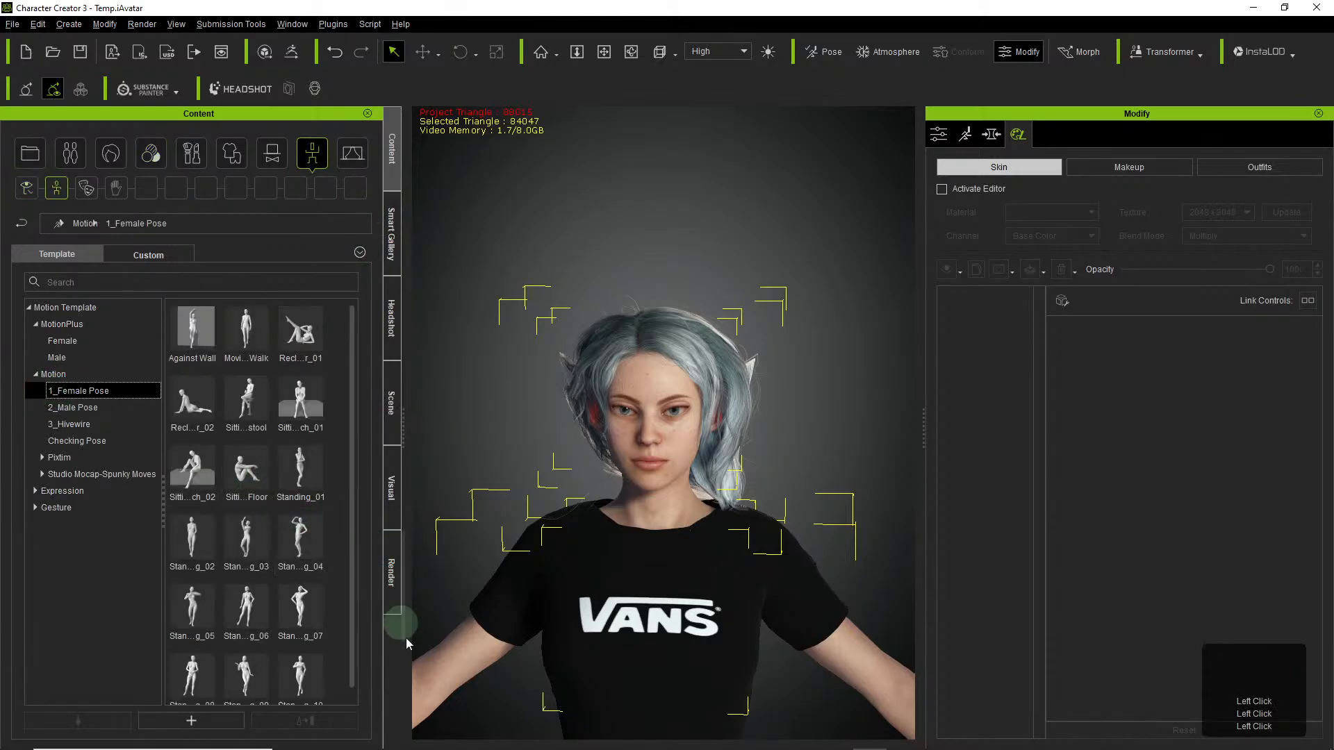
pyautogui.scroll(-3, 271, 621)
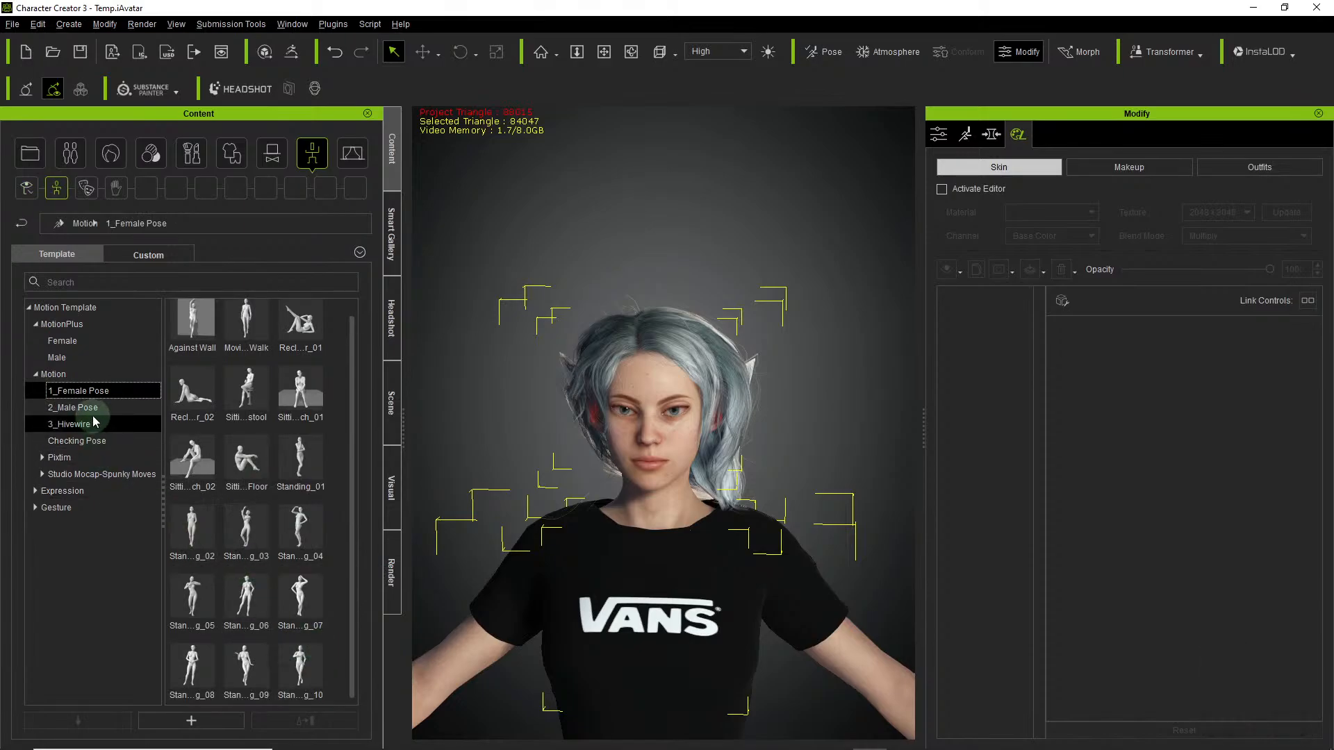
pyautogui.click(103, 439)
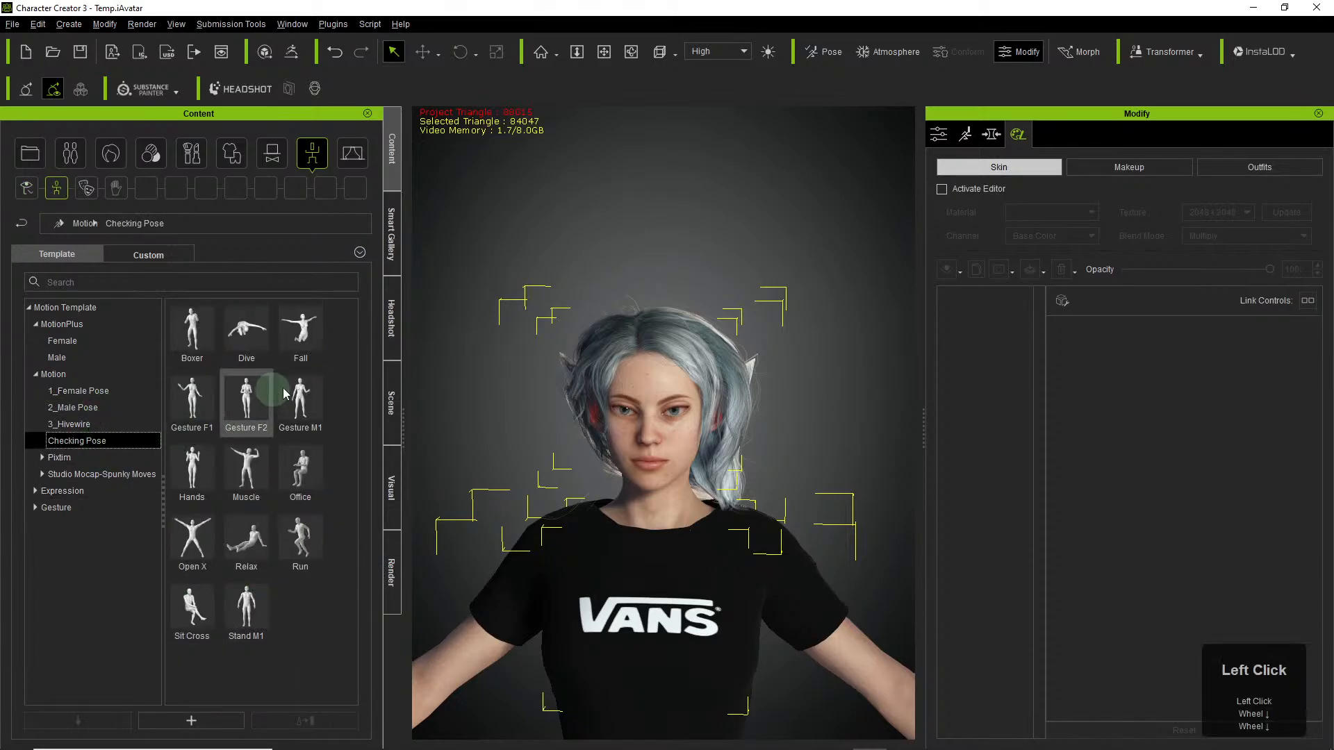
# Apply the Fall pose to the avatar and view the T-shirt's fit on the torso.
pyautogui.doubleClick(303, 333)
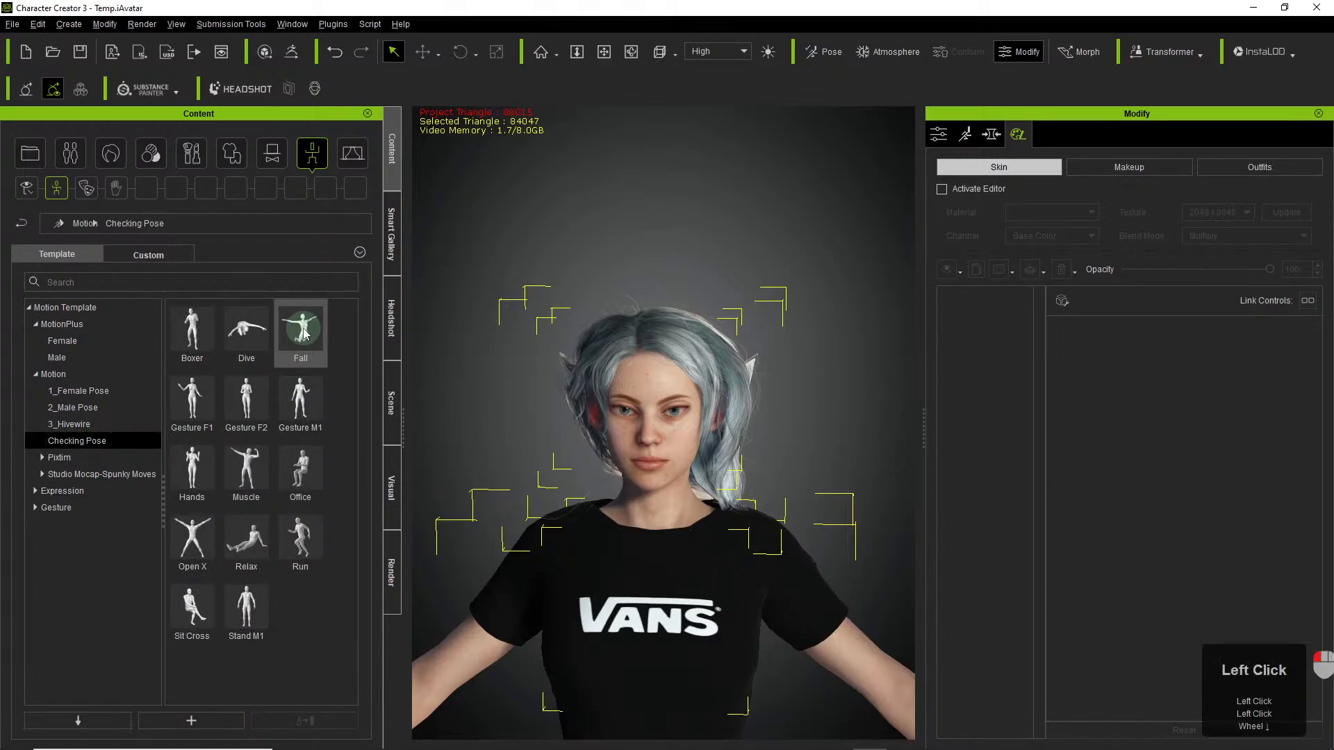
pyautogui.scroll(-3, 719, 515)
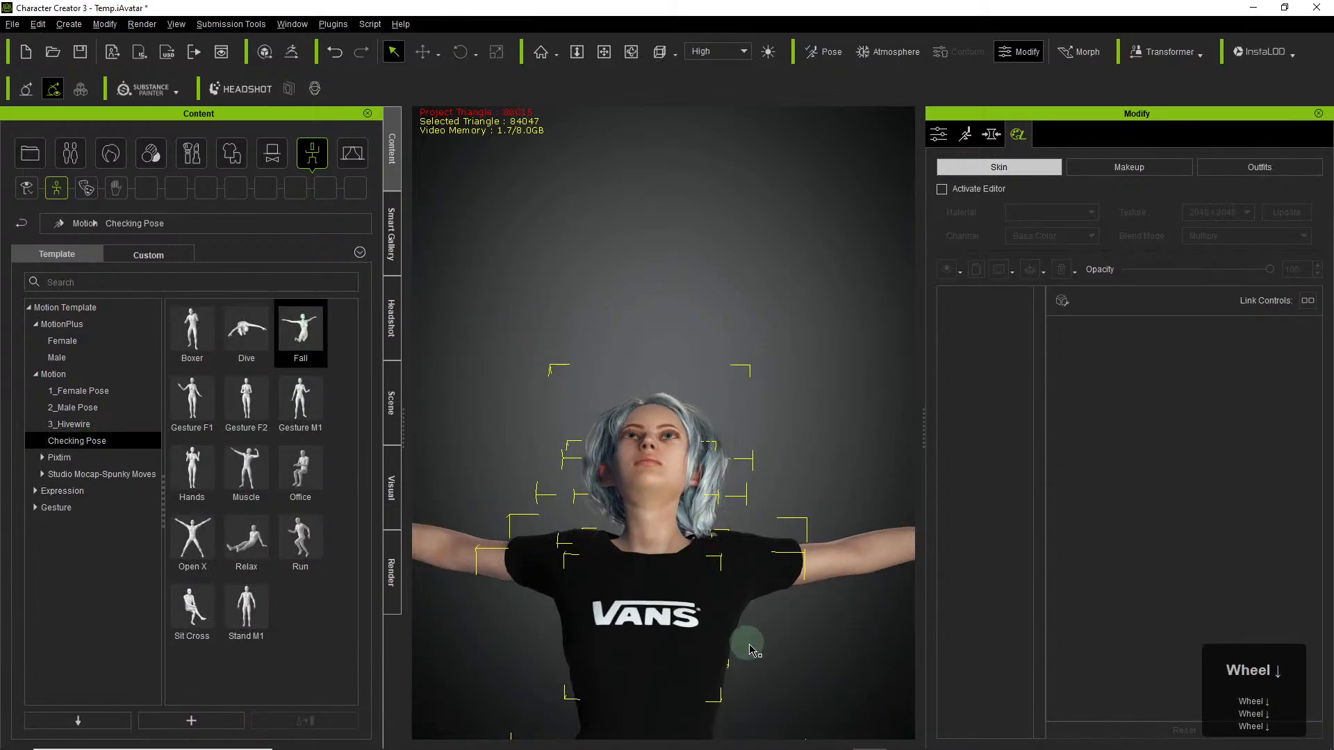
pyautogui.press('x')
pyautogui.moveTo(689, 613); pyautogui.dragTo(646, 455)
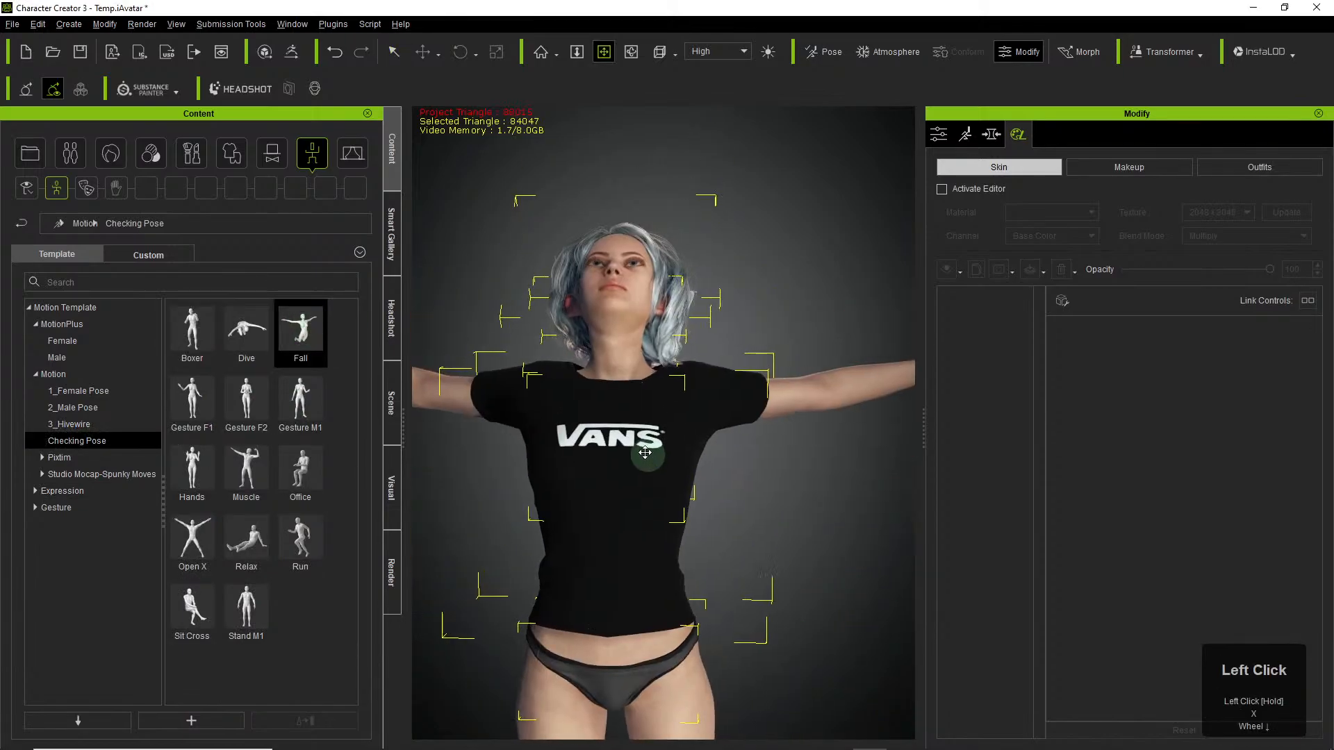
pyautogui.moveTo(646, 456); pyautogui.dragTo(549, 501, button='right')
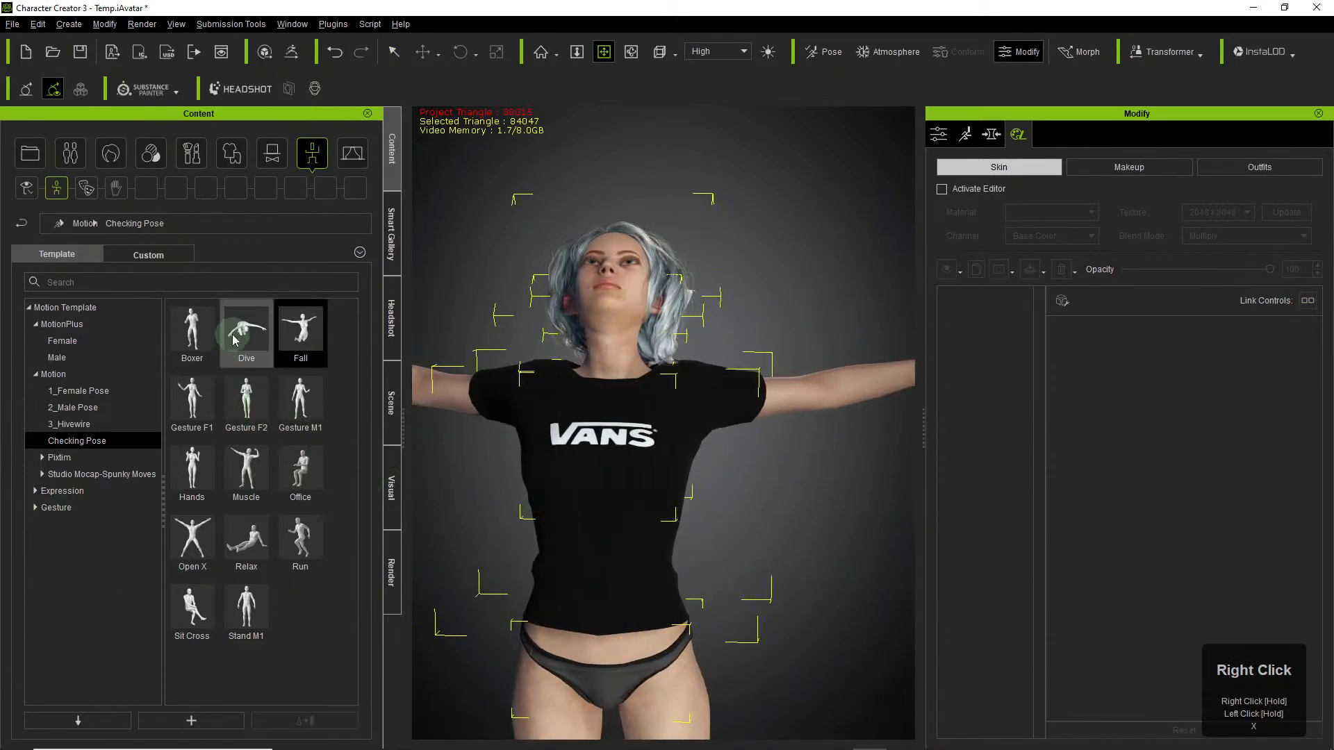
# Apply the Boxer pose to the avatar and check the T-shirt around the neckline and shoulders.
pyautogui.doubleClick(196, 325)
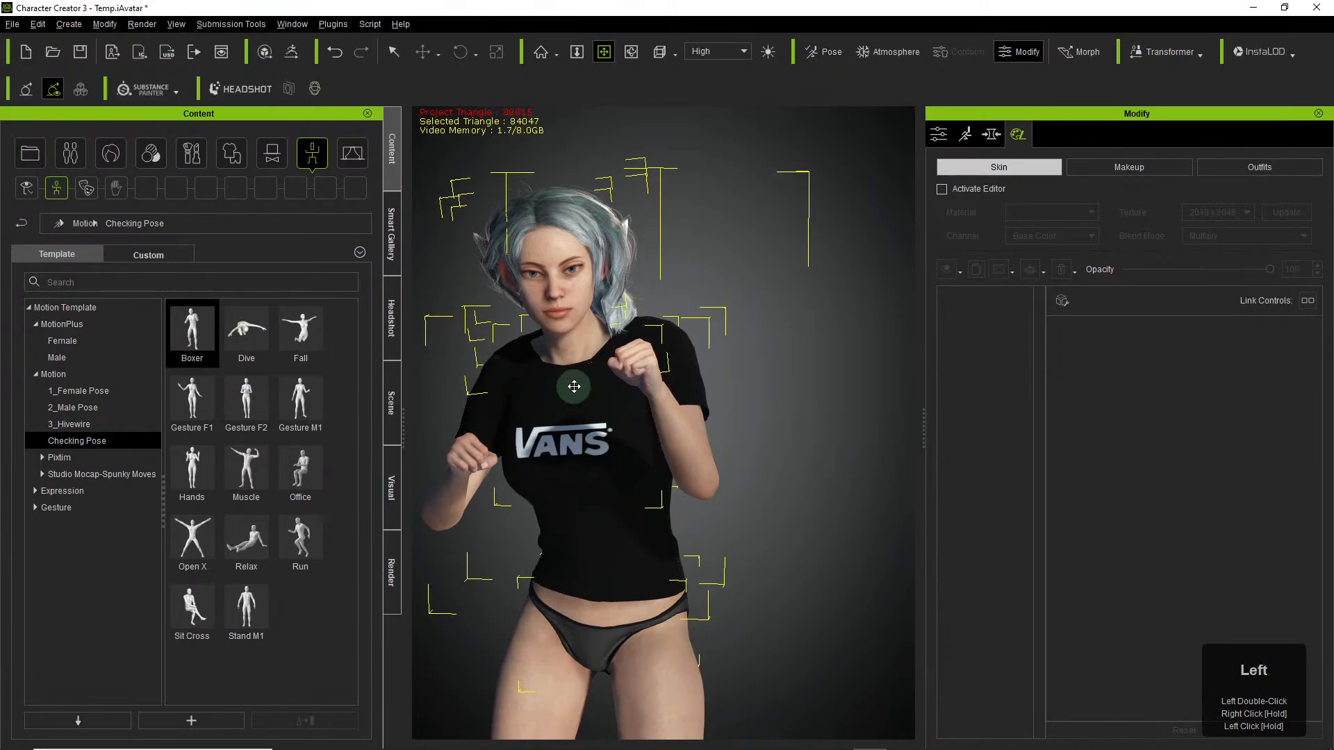
pyautogui.scroll(2, 608, 382)
pyautogui.scroll(4, 584, 381)
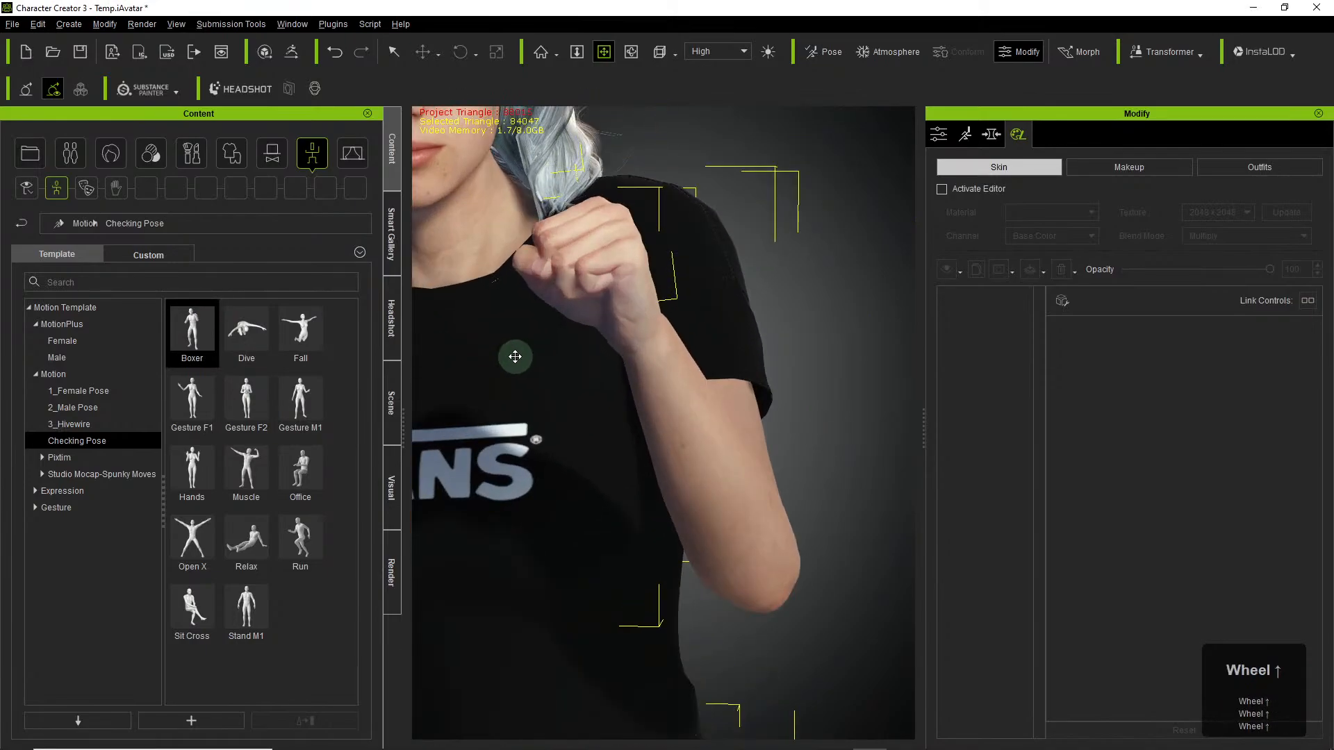
pyautogui.moveTo(521, 357); pyautogui.dragTo(705, 530)
pyautogui.scroll(4, 709, 517)
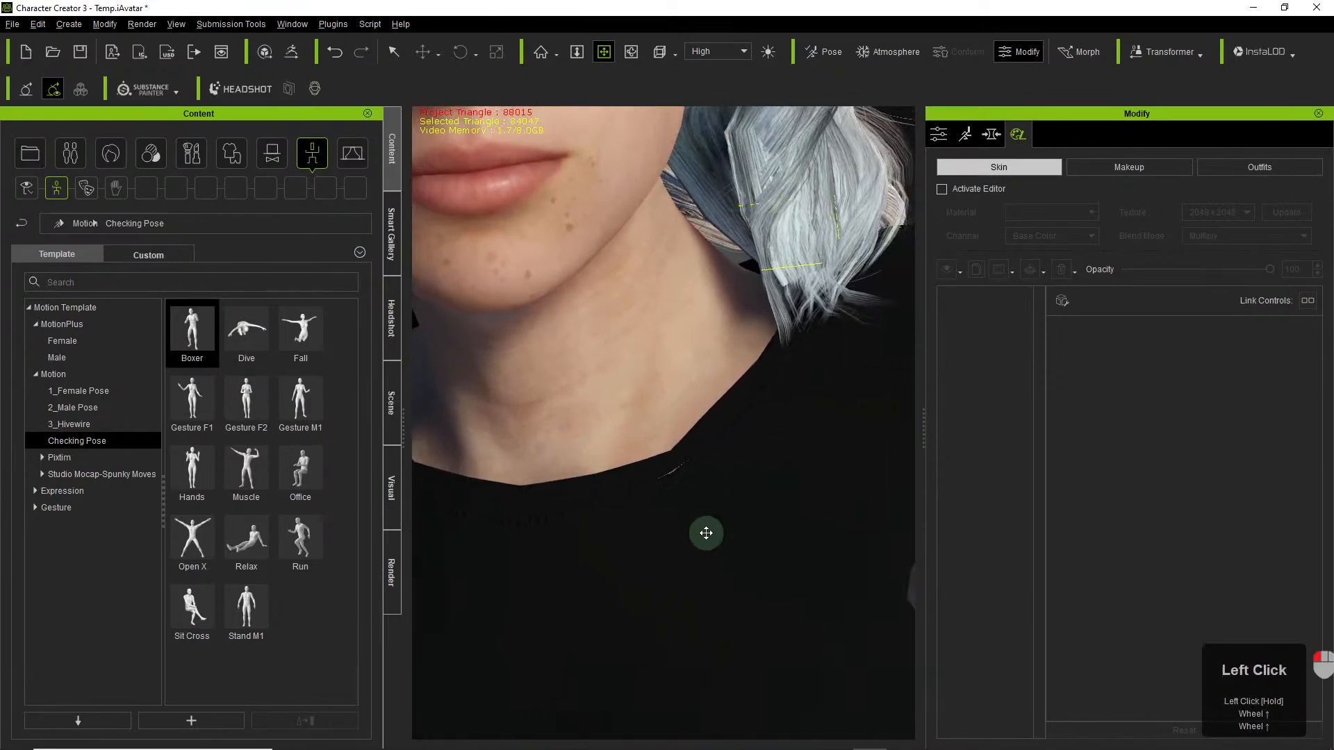
pyautogui.scroll(3, 692, 527)
pyautogui.scroll(-3, 715, 594)
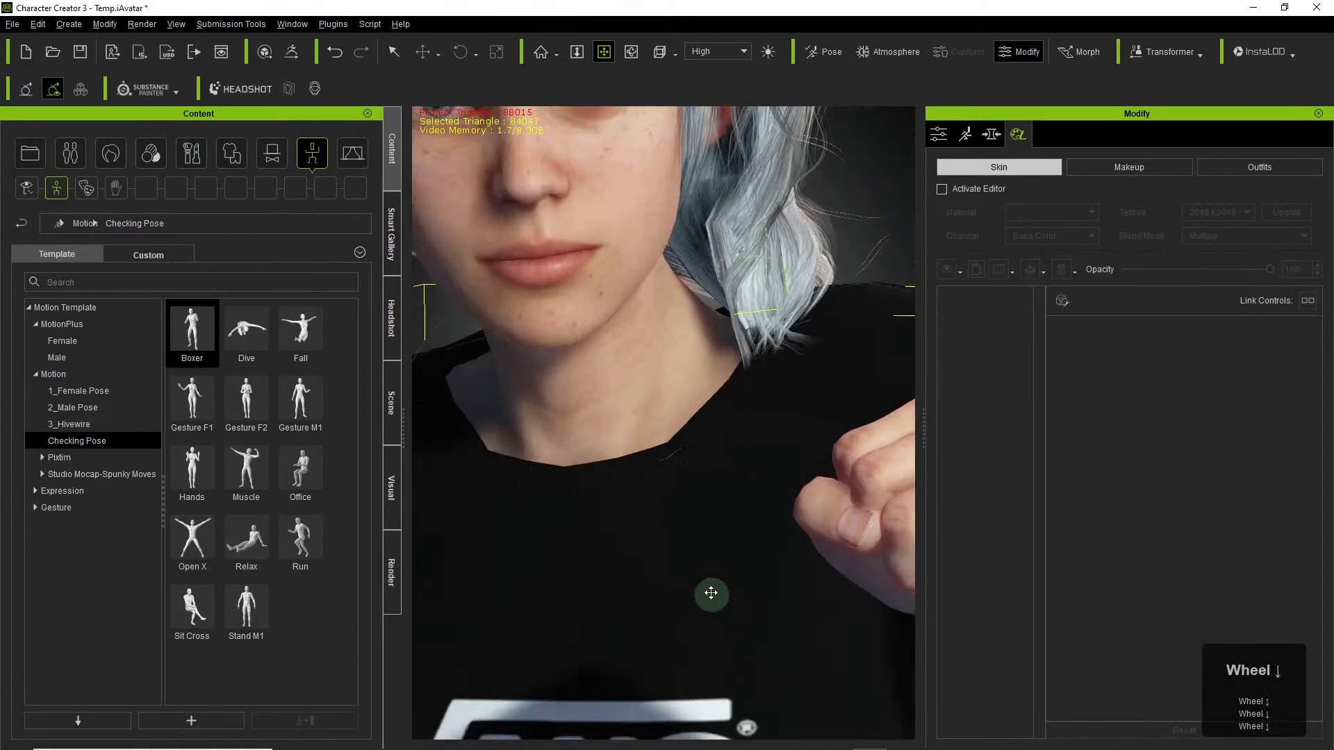
pyautogui.moveTo(711, 593); pyautogui.dragTo(753, 530)
pyautogui.scroll(-4, 764, 417)
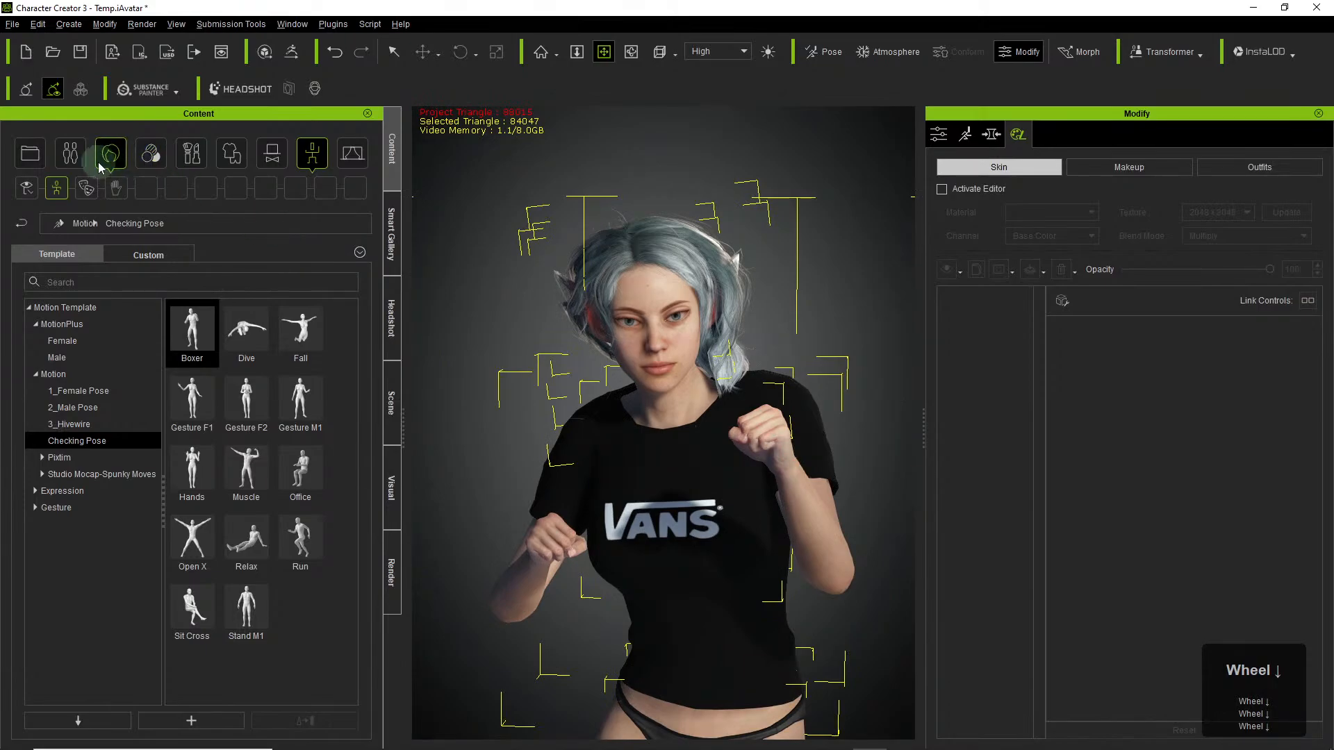
# Select the VansShirtGirl cloth among the avatar's items in the Scene list.
pyautogui.click(403, 409)
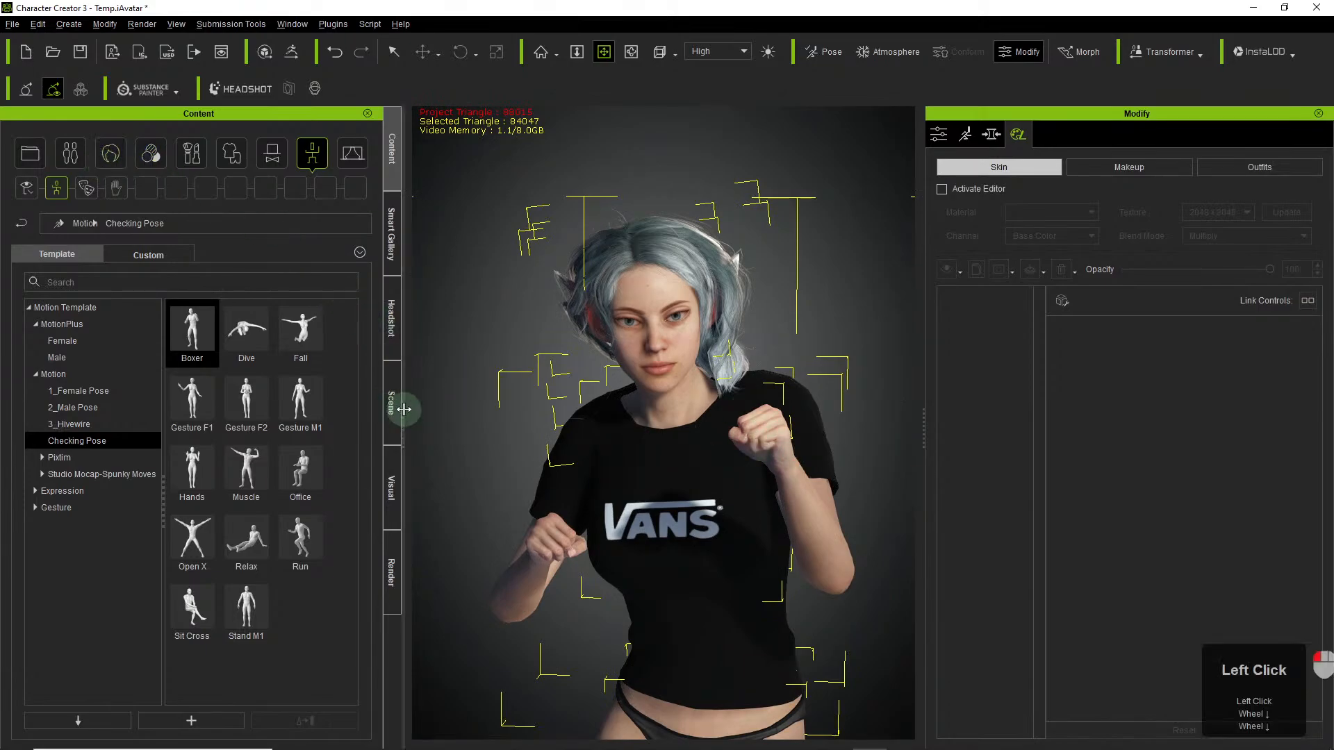
pyautogui.click(668, 519)
pyautogui.press('q')
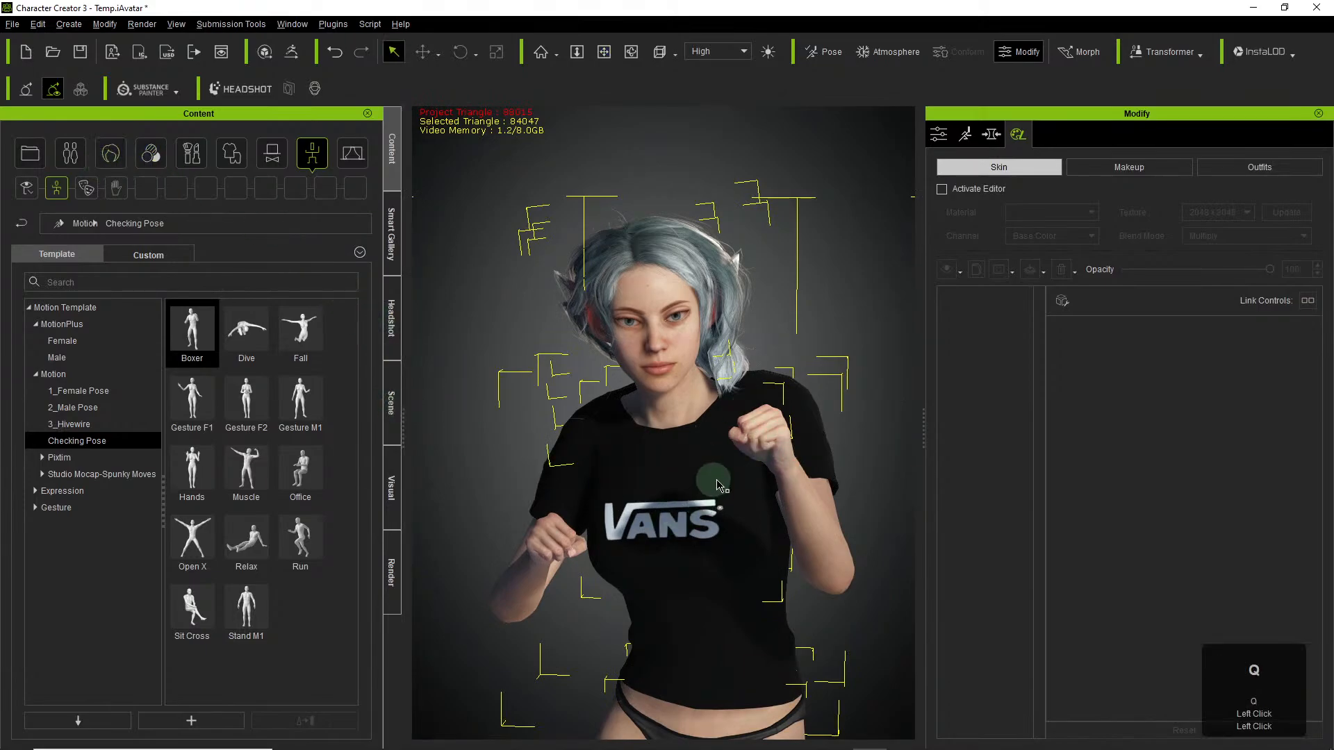
pyautogui.click(720, 485)
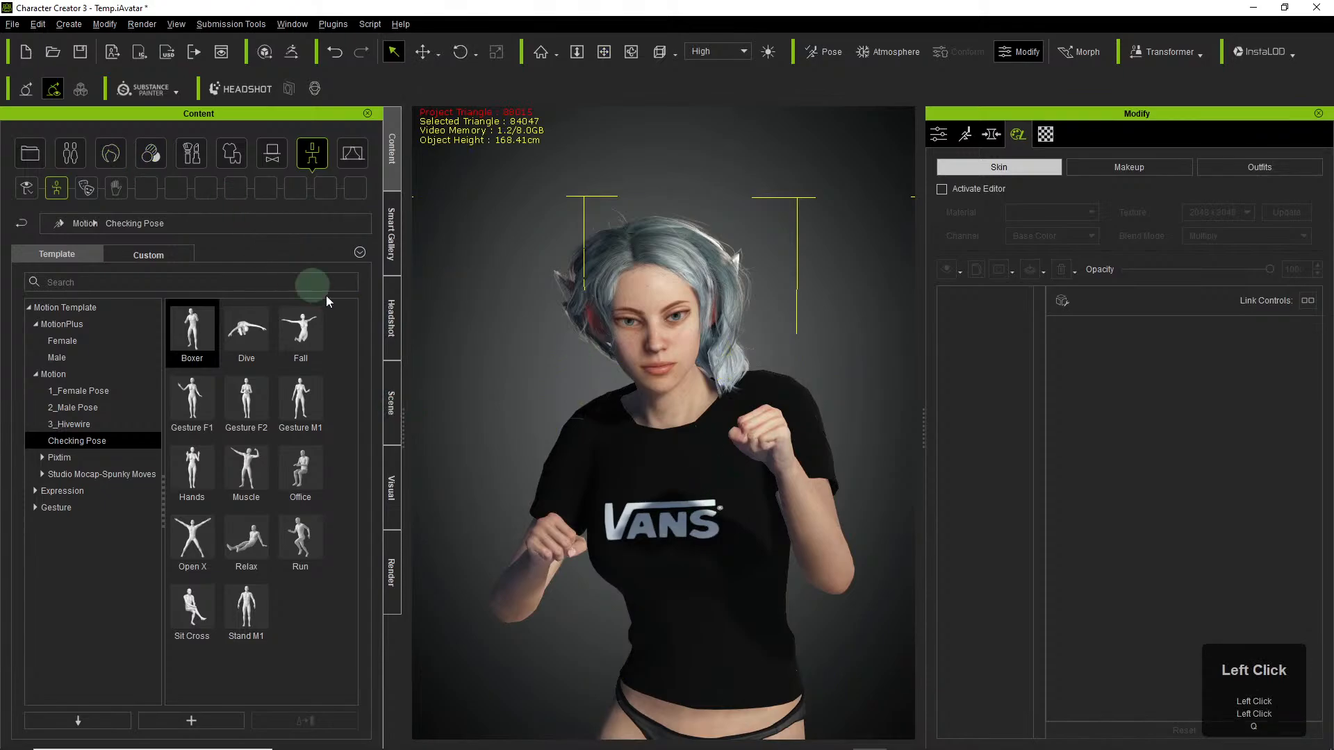
pyautogui.click(392, 403)
pyautogui.click(127, 231)
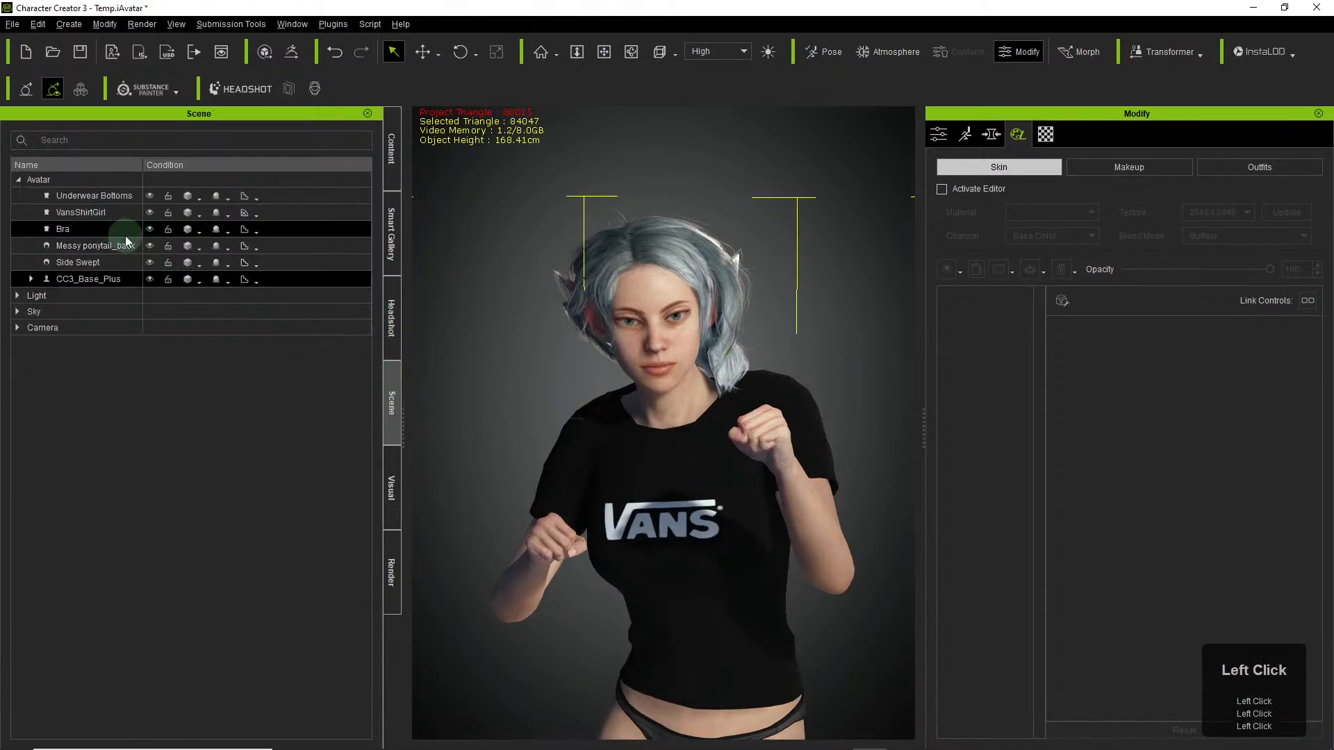
pyautogui.click(123, 215)
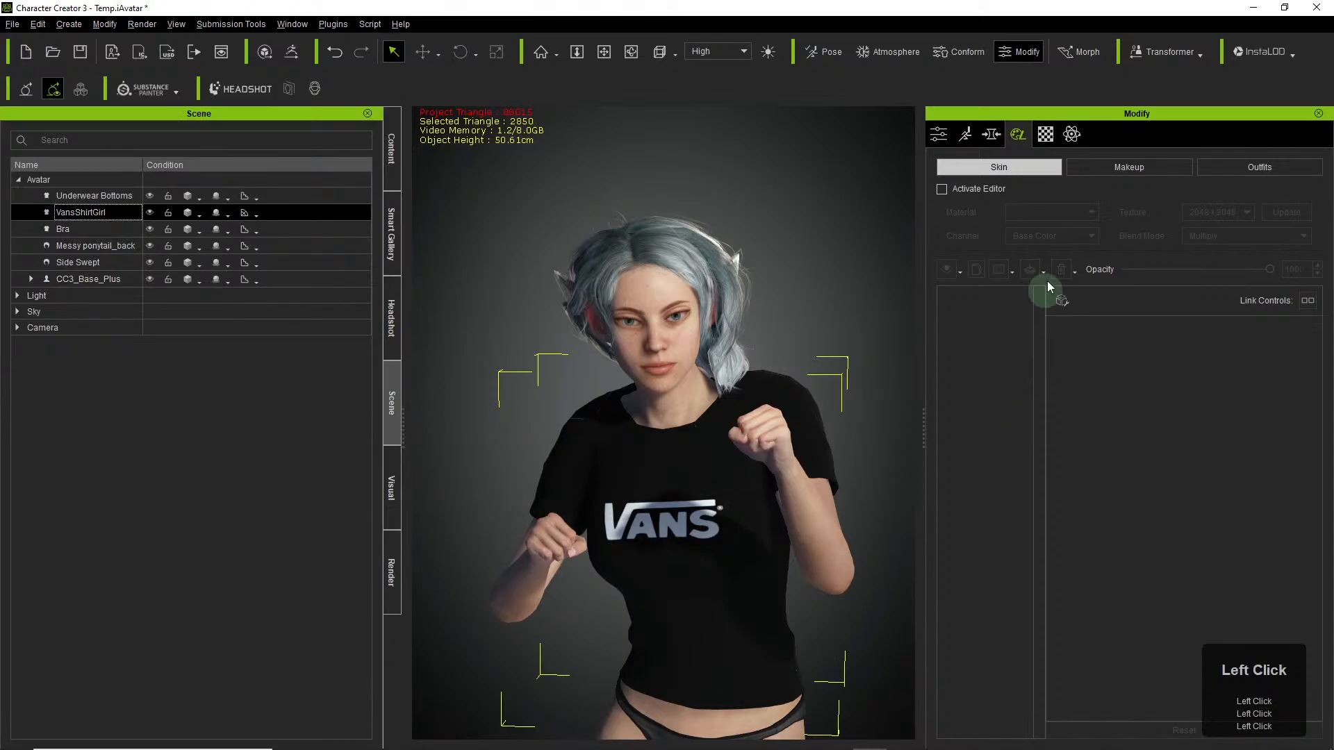
# Open the Conform settings for the T-shirt.
pyautogui.click(938, 134)
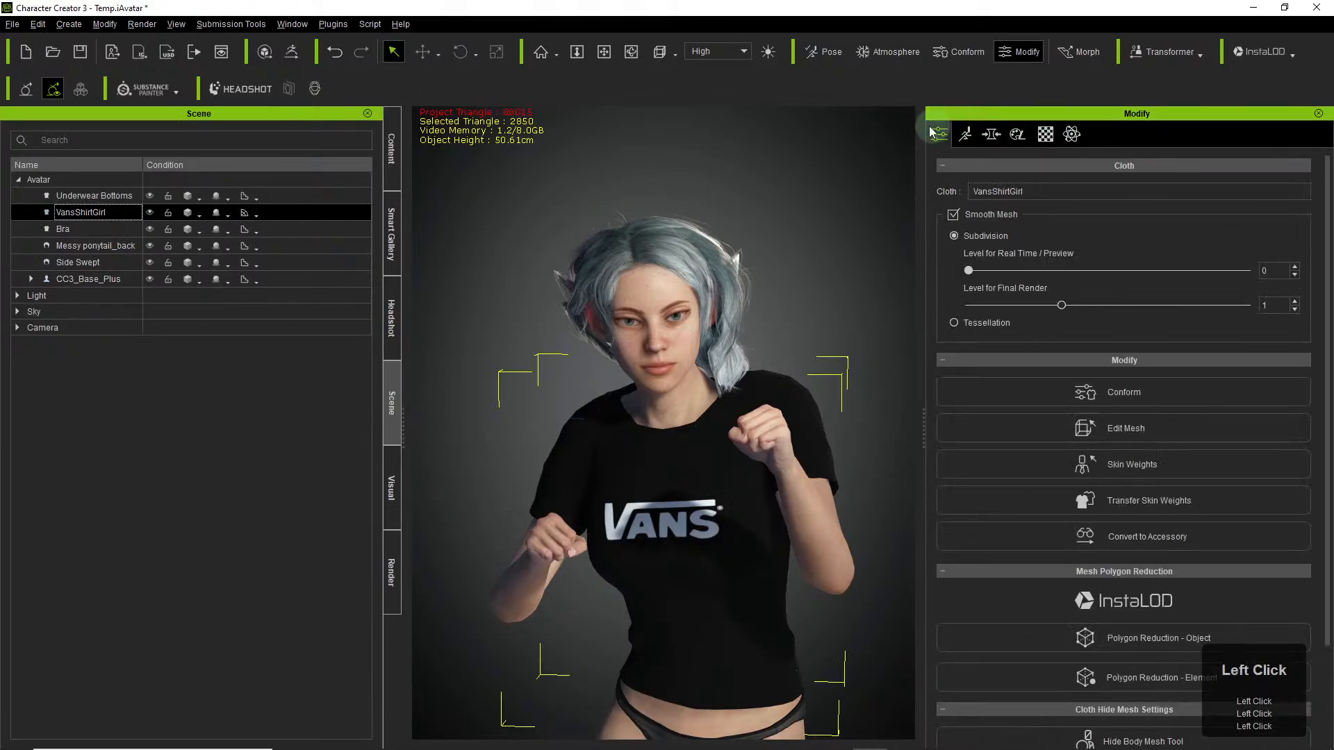
pyautogui.click(1124, 429)
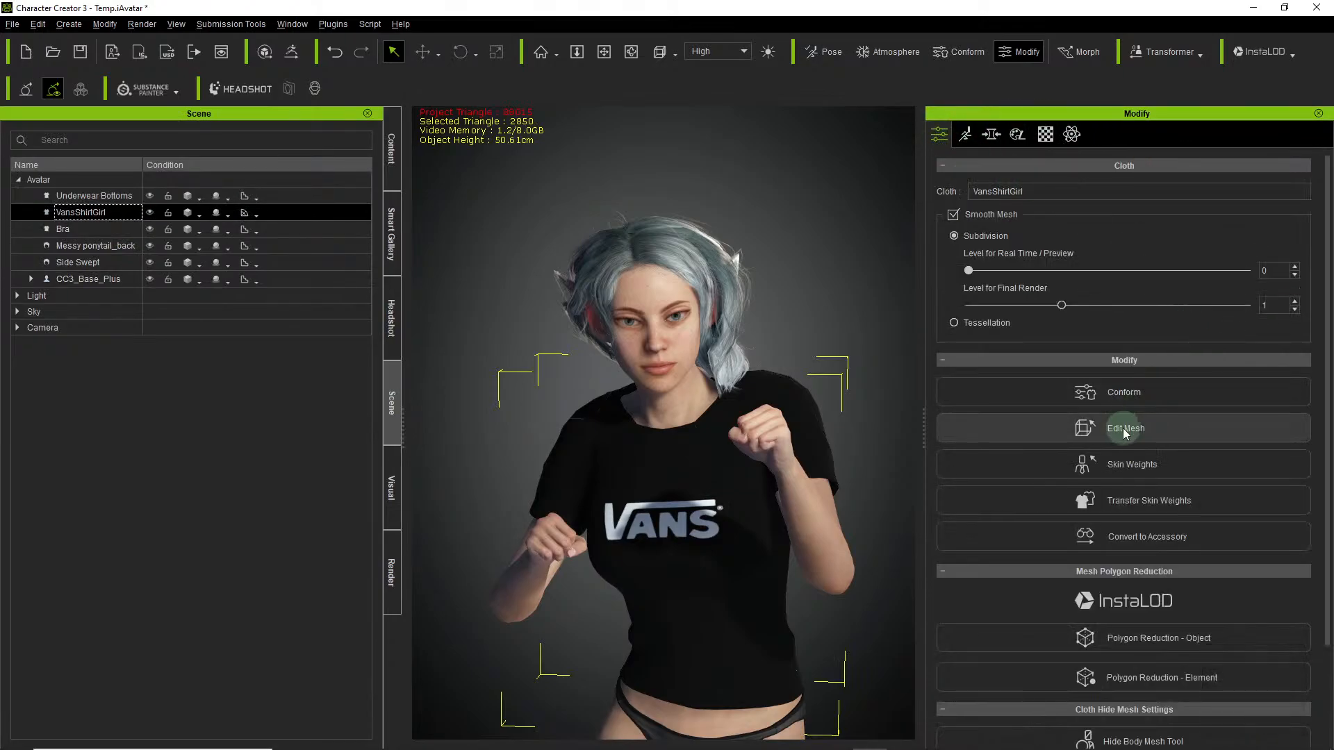
pyautogui.click(1118, 393)
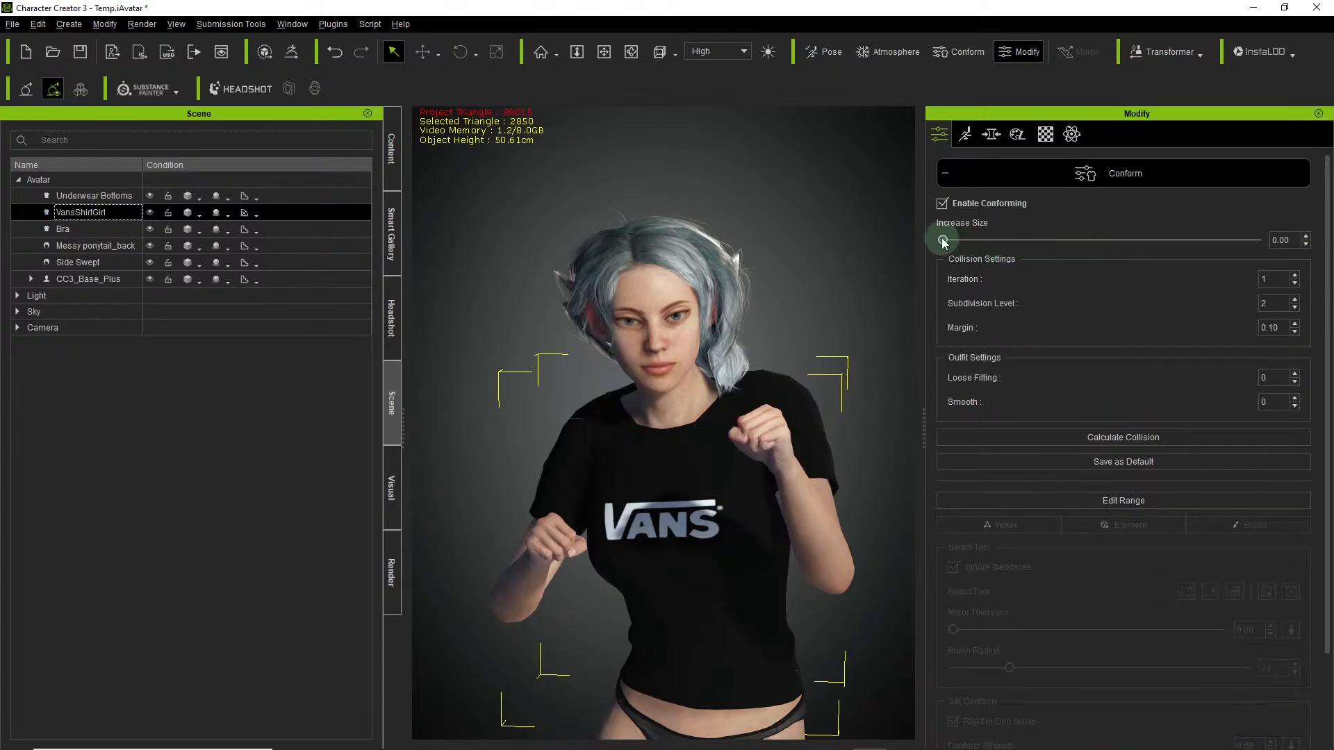
# Try enlarging the T-shirt with Conform Increase Size values of 0.52 and 0.30, checking the fit around the neckline.
pyautogui.moveTo(943, 240)
pyautogui.mouseDown()
pyautogui.moveTo(1117, 271)
pyautogui.moveTo(1126, 244)
pyautogui.moveTo(906, 236)
pyautogui.moveTo(953, 245)
pyautogui.mouseUp()
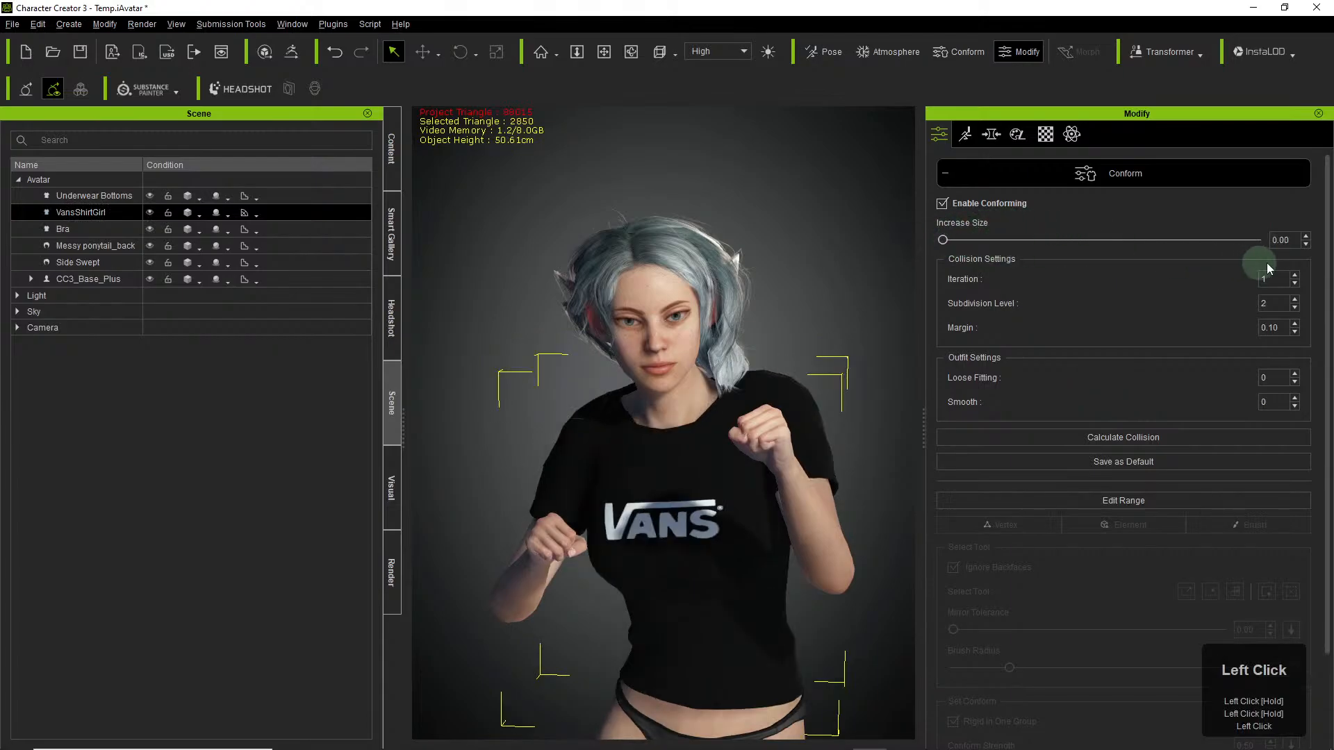
pyautogui.click(1282, 240)
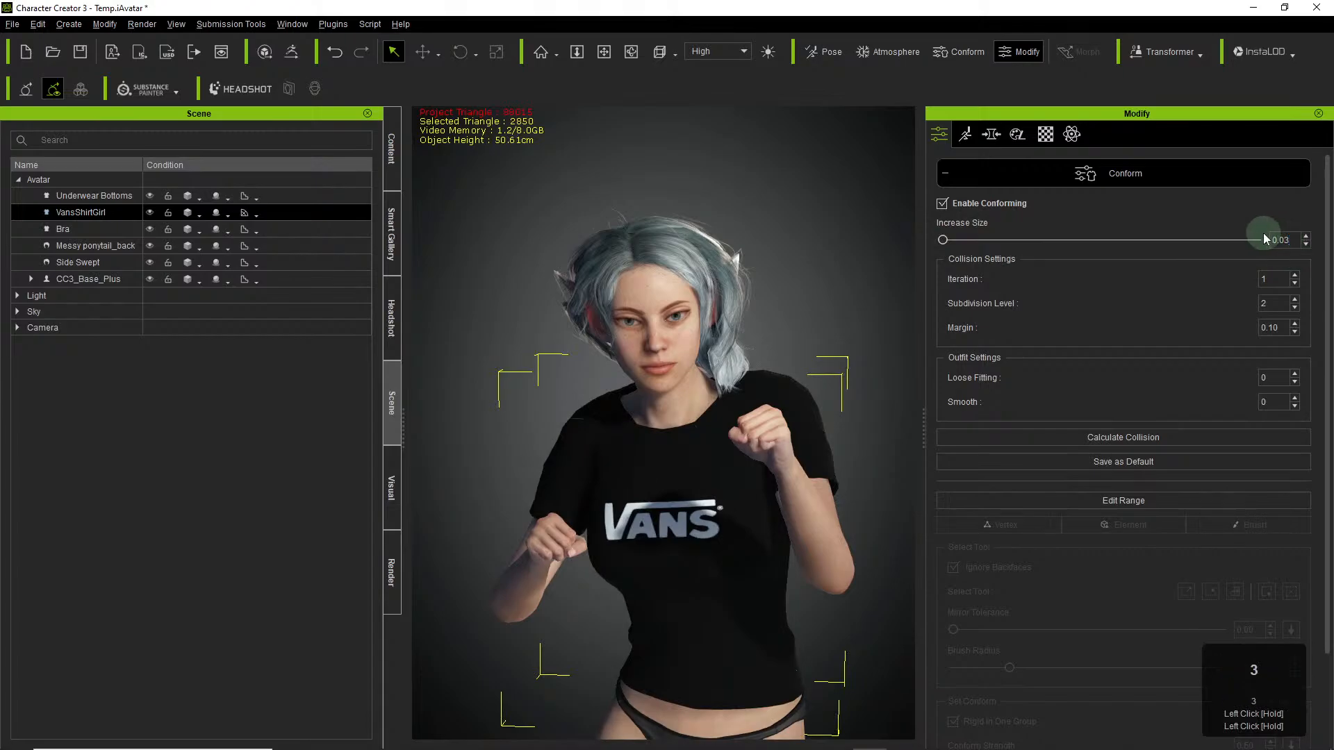
pyautogui.click(1122, 289)
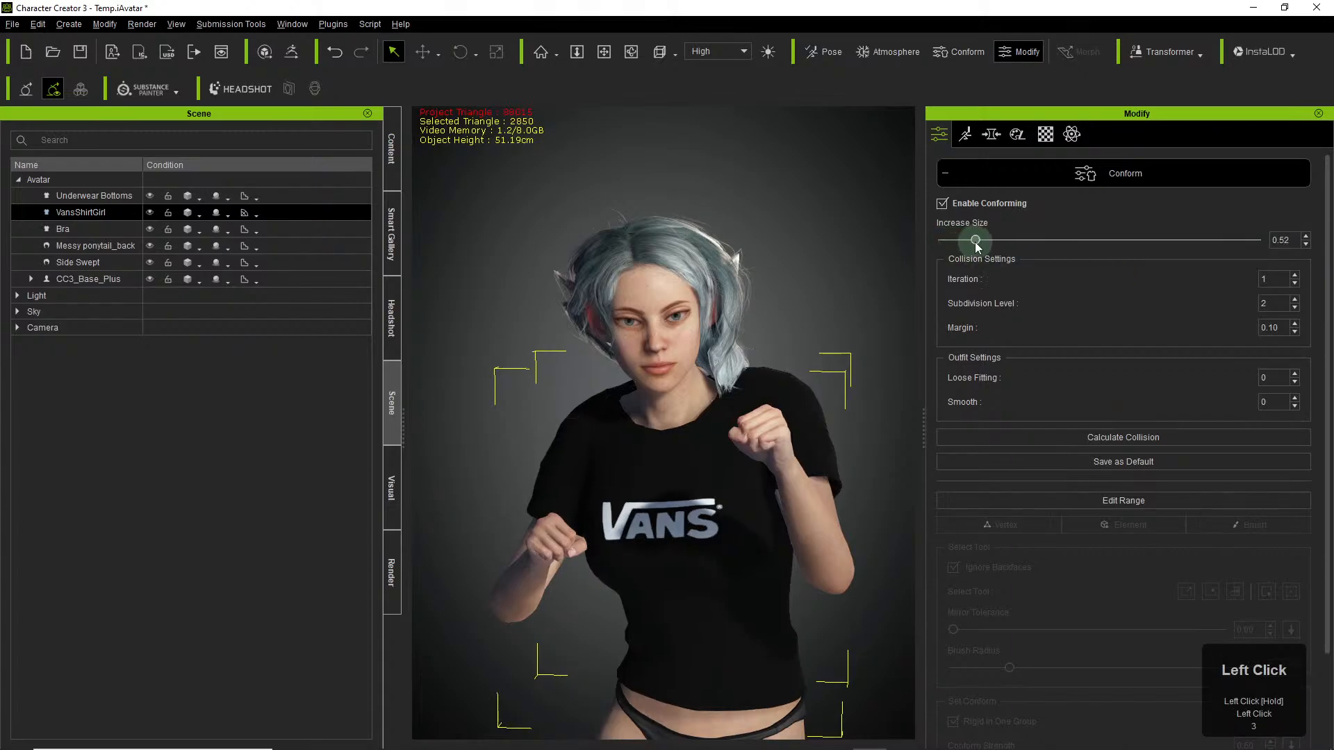
pyautogui.moveTo(976, 246); pyautogui.dragTo(964, 249)
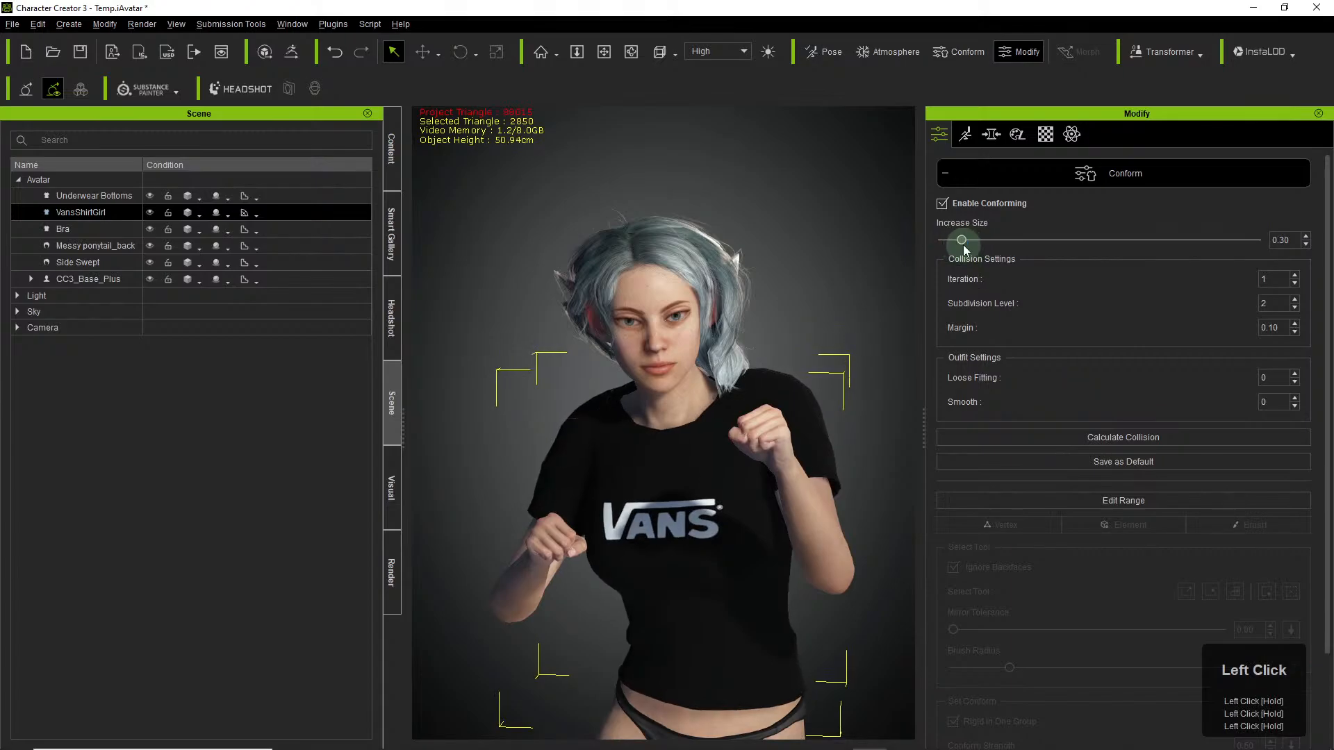
pyautogui.scroll(-5, 716, 501)
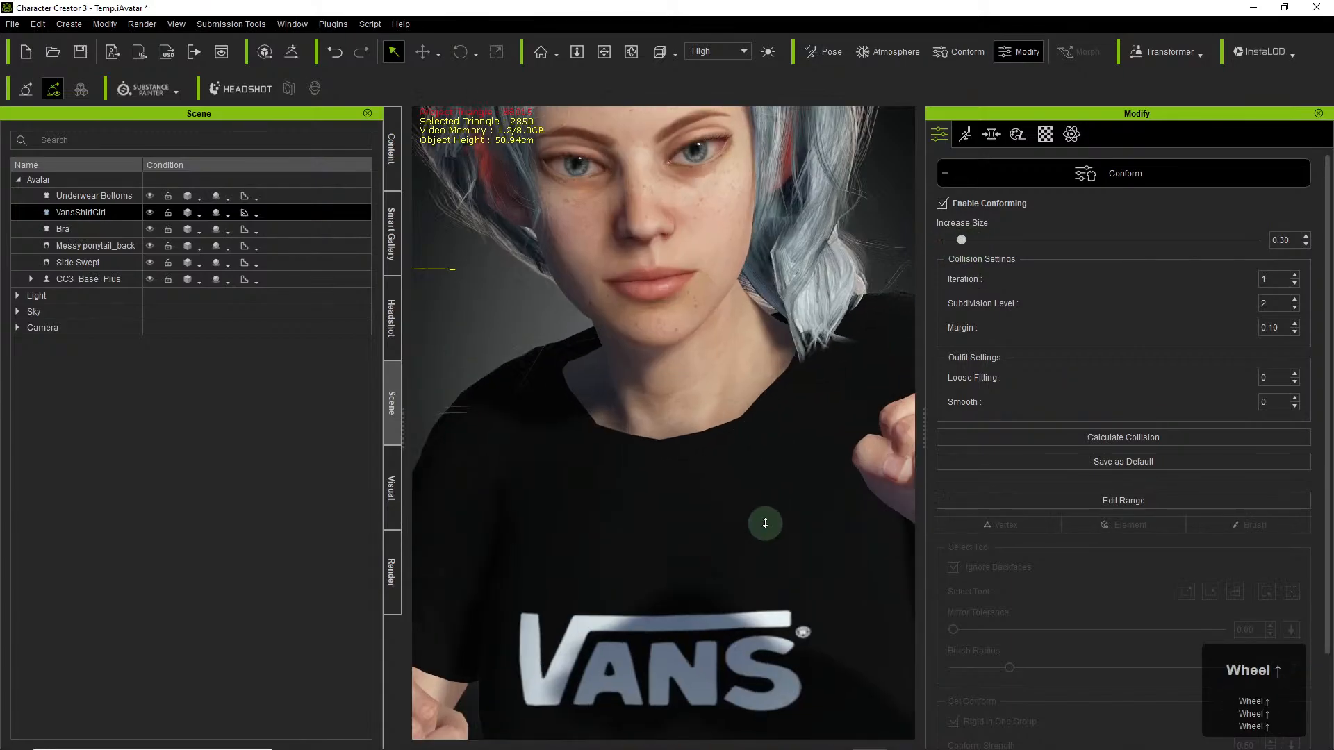
# Reset the T-shirt's Increase Size to 0.00, calculate the collision and leave the Conform settings.
pyautogui.click(956, 237)
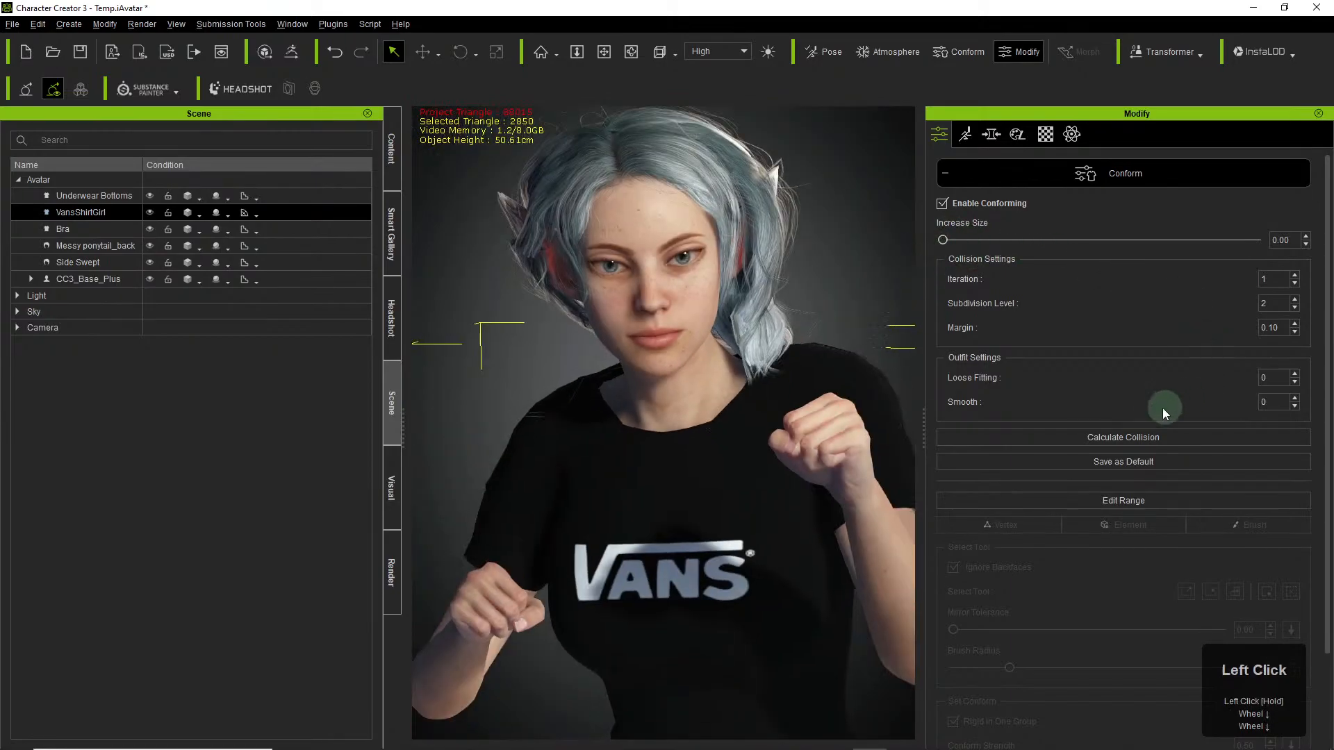
pyautogui.click(1146, 437)
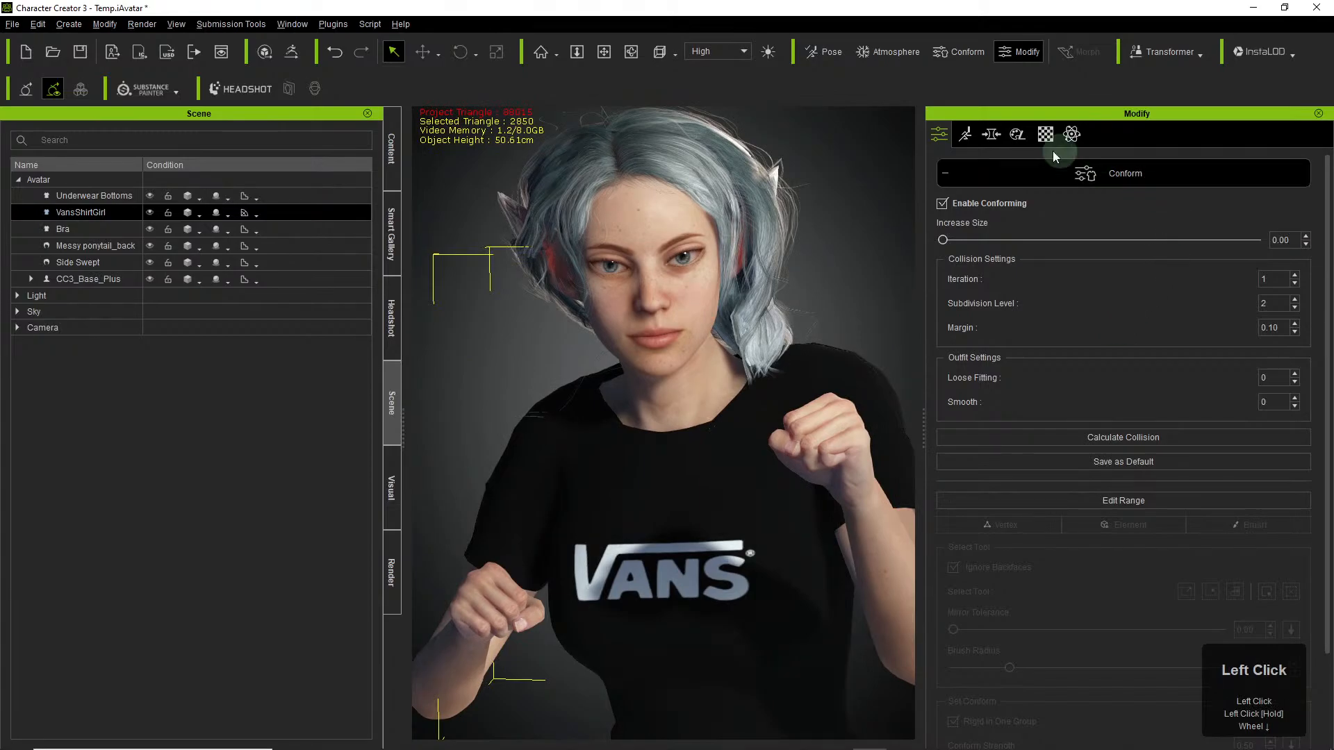
pyautogui.click(1044, 173)
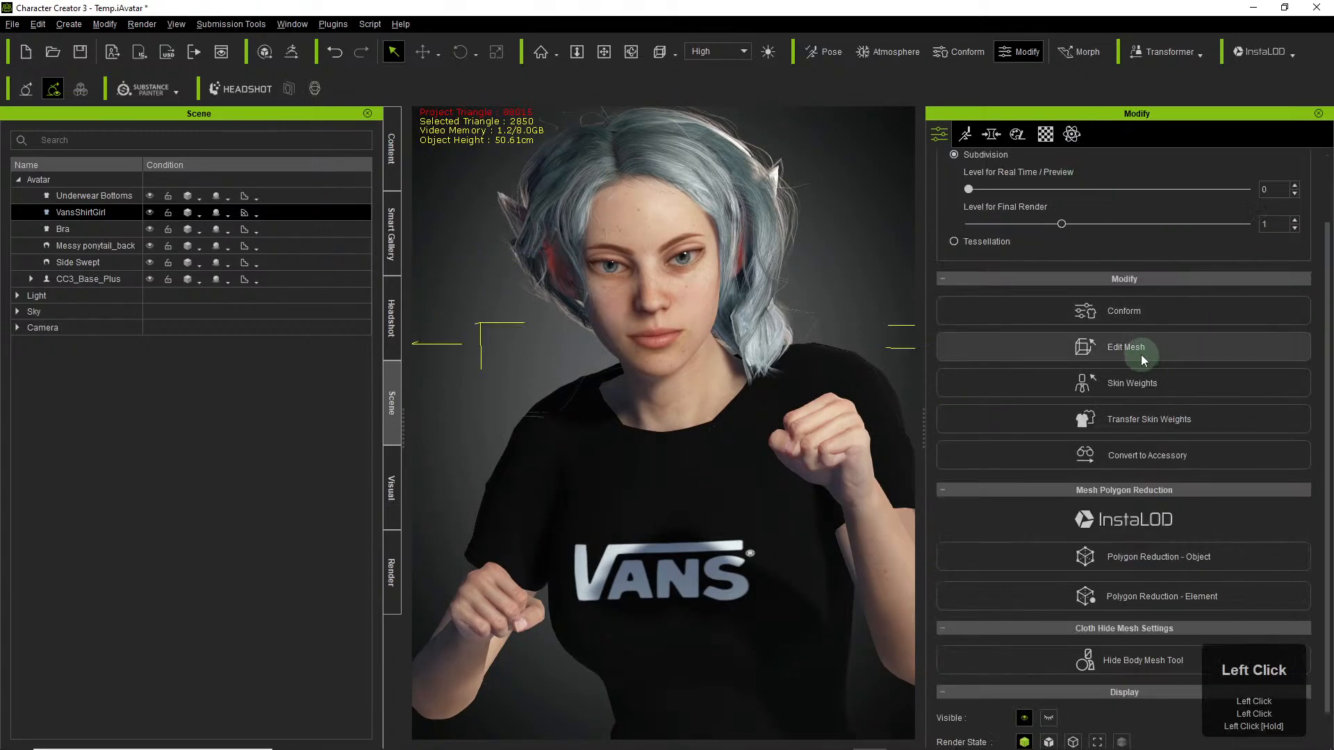
# Open the T-shirt in Edit Mesh and examine the vertices around the neckline up close.
pyautogui.click(1141, 355)
pyautogui.scroll(2, 690, 430)
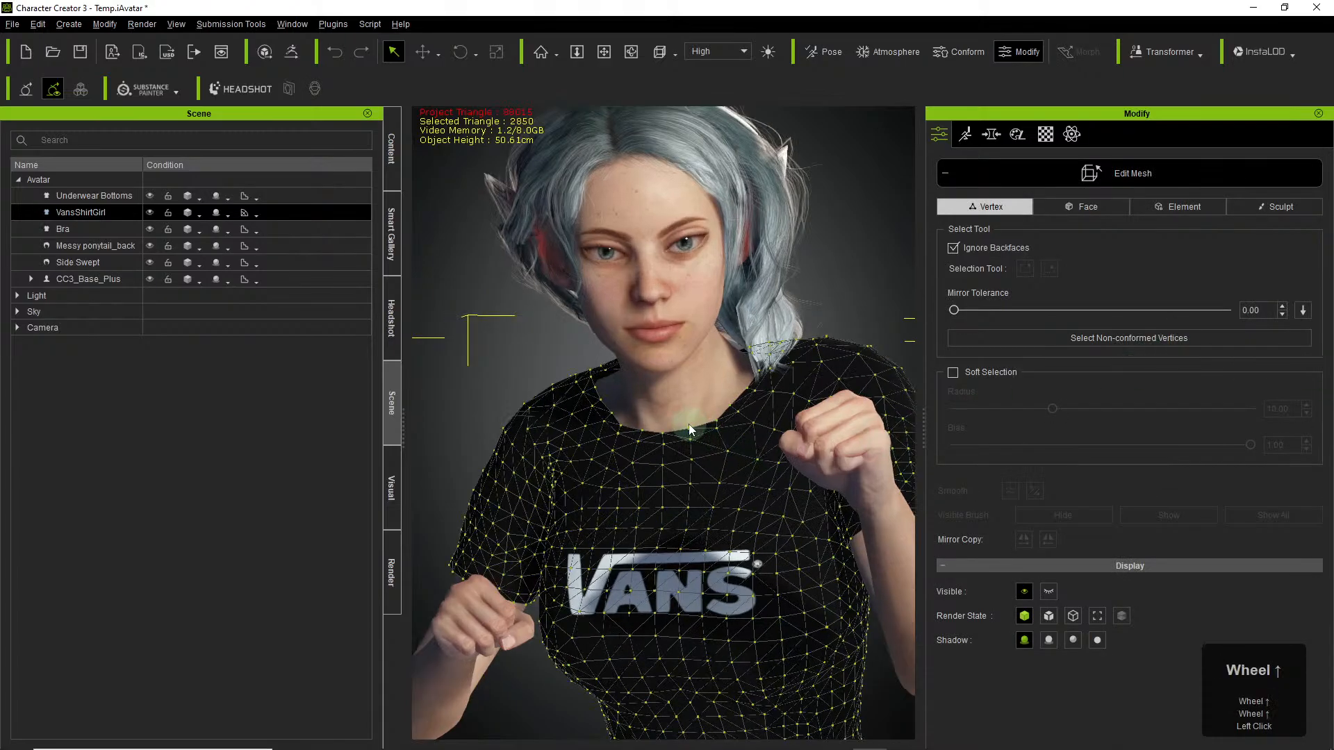
pyautogui.scroll(-4, 839, 451)
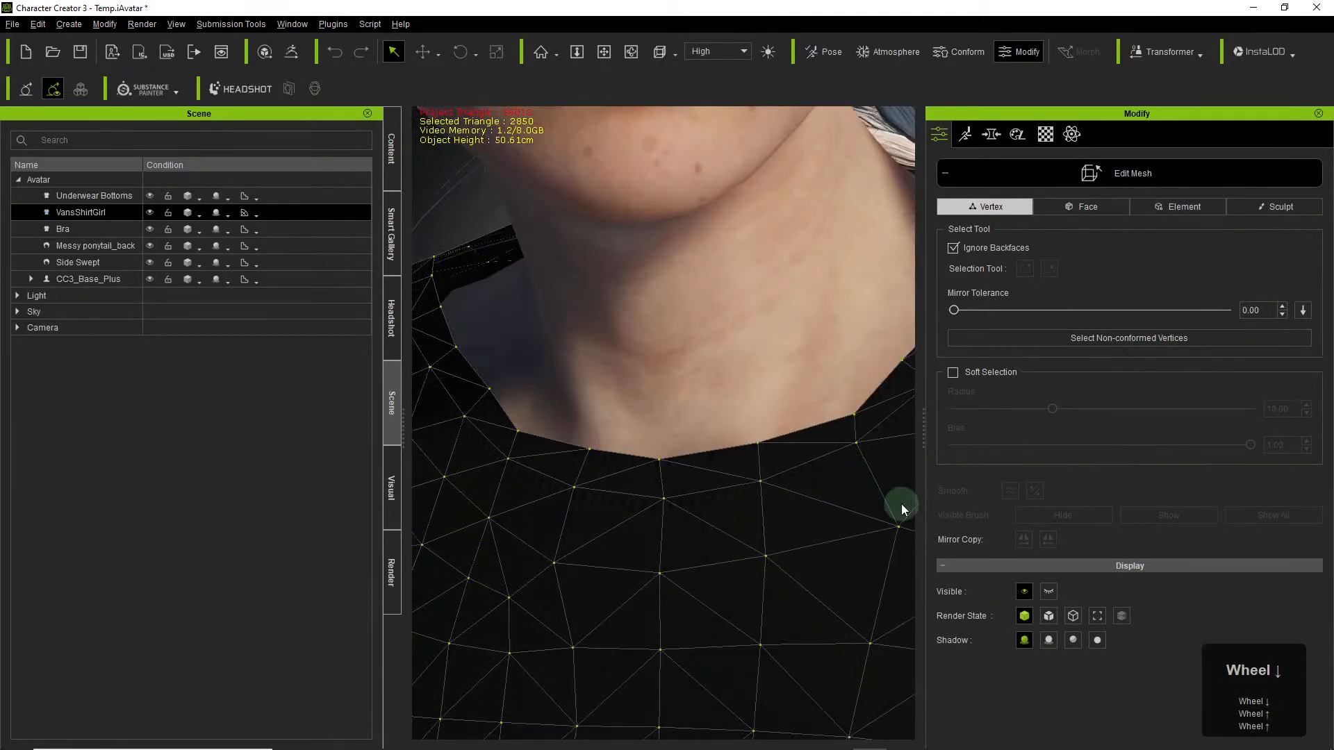
pyautogui.scroll(-2, 893, 505)
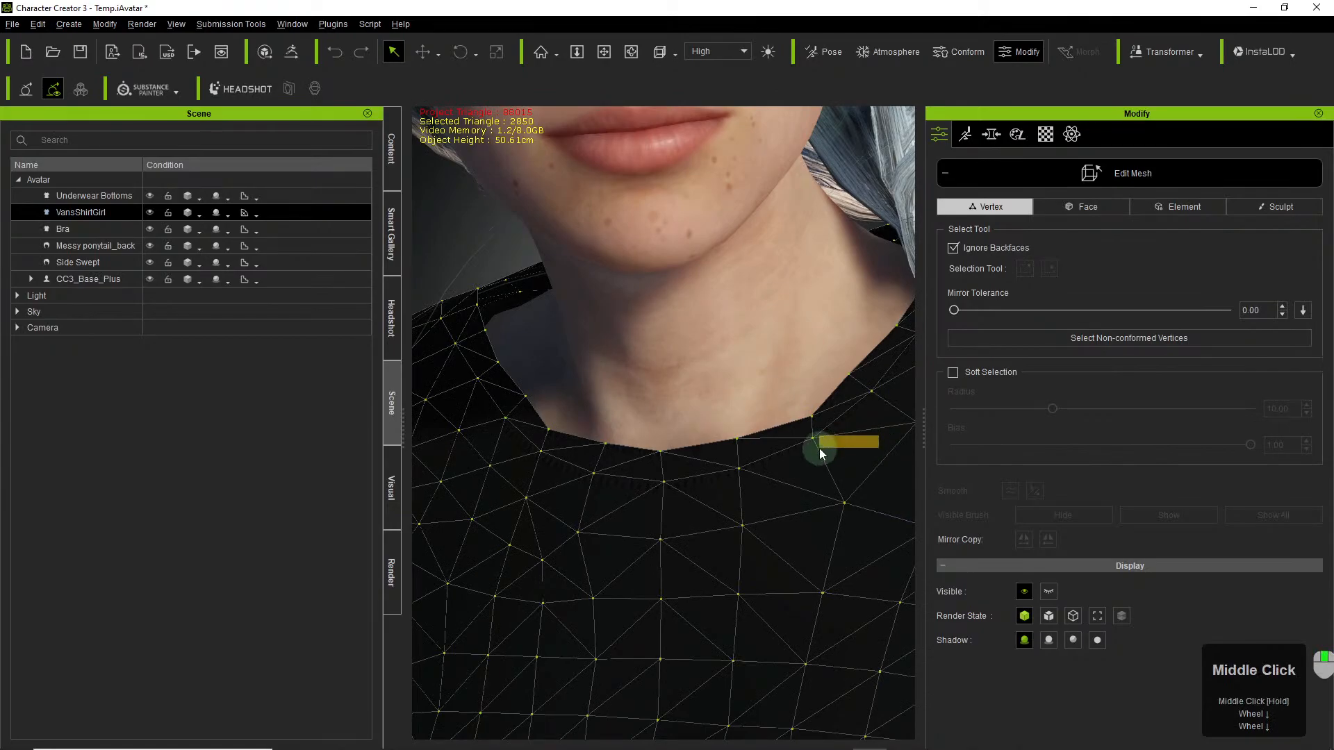
pyautogui.scroll(-5, 844, 468)
pyautogui.scroll(5, 827, 475)
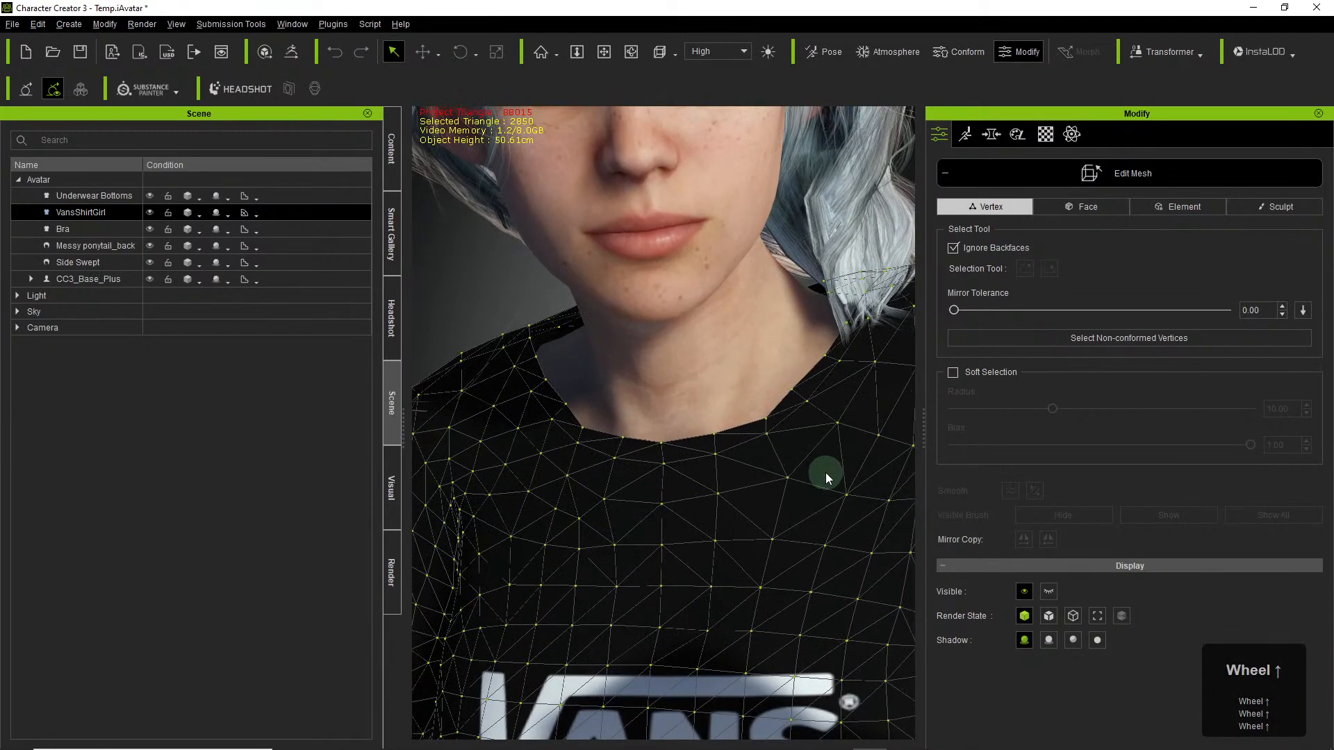
pyautogui.scroll(-5, 826, 475)
pyautogui.scroll(5, 844, 481)
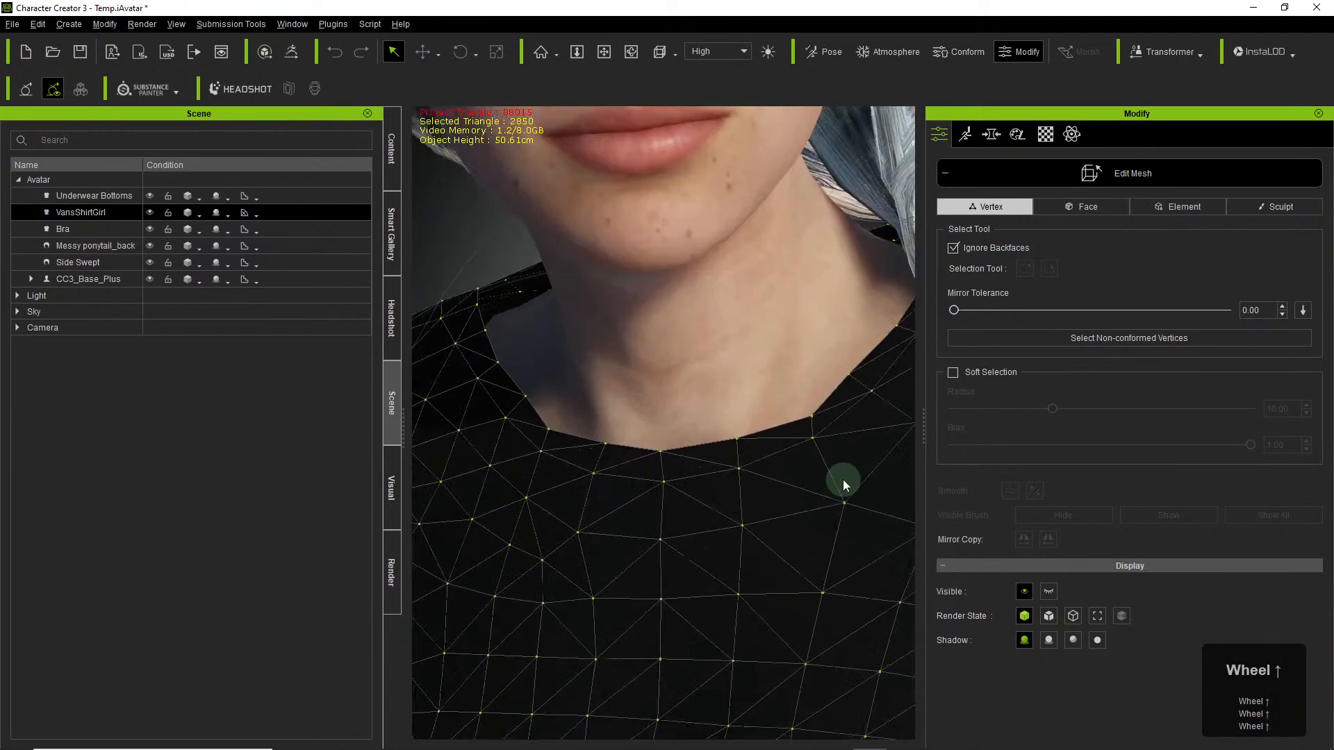
pyautogui.scroll(-5, 843, 479)
# Set the sculpt brush to radius 9 and intensity 0.26 with Mirror X enabled, and brush along the T-shirt's neckline.
pyautogui.click(1277, 216)
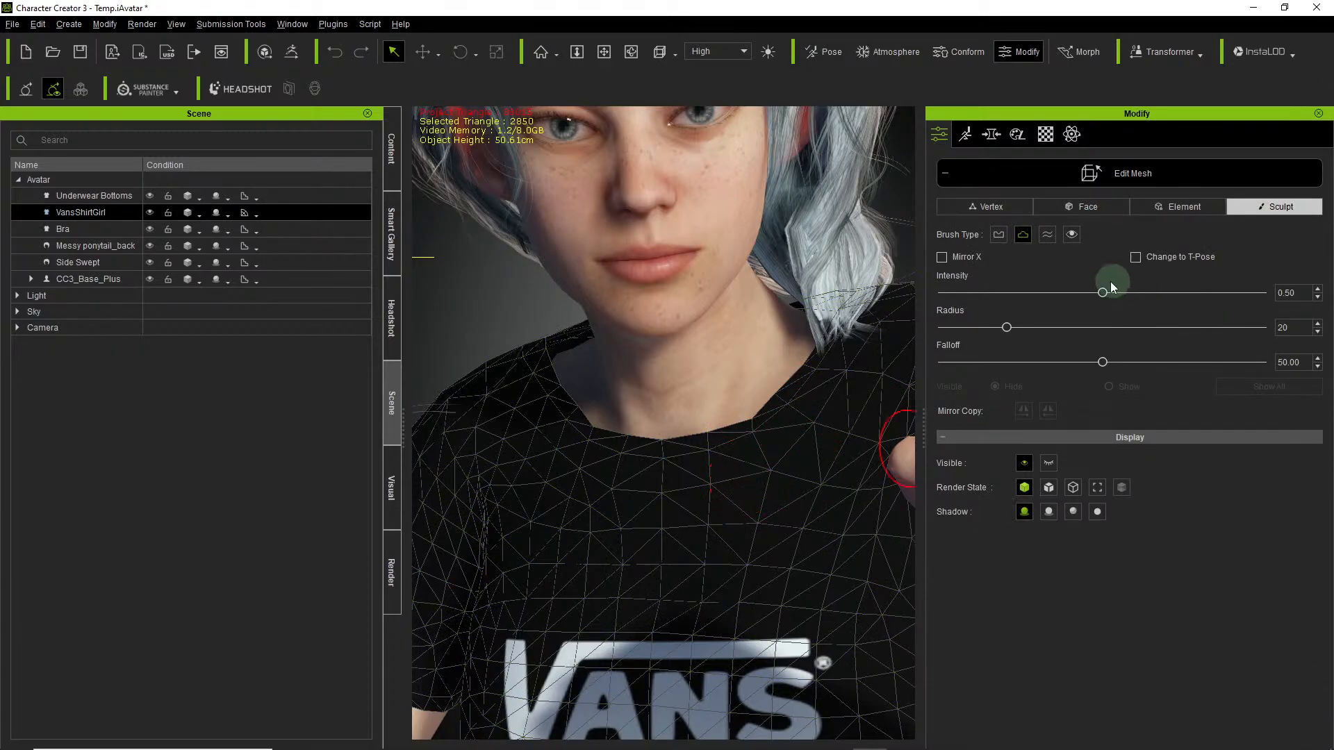
pyautogui.moveTo(1006, 328); pyautogui.dragTo(968, 331)
pyautogui.moveTo(1103, 295); pyautogui.dragTo(1022, 292)
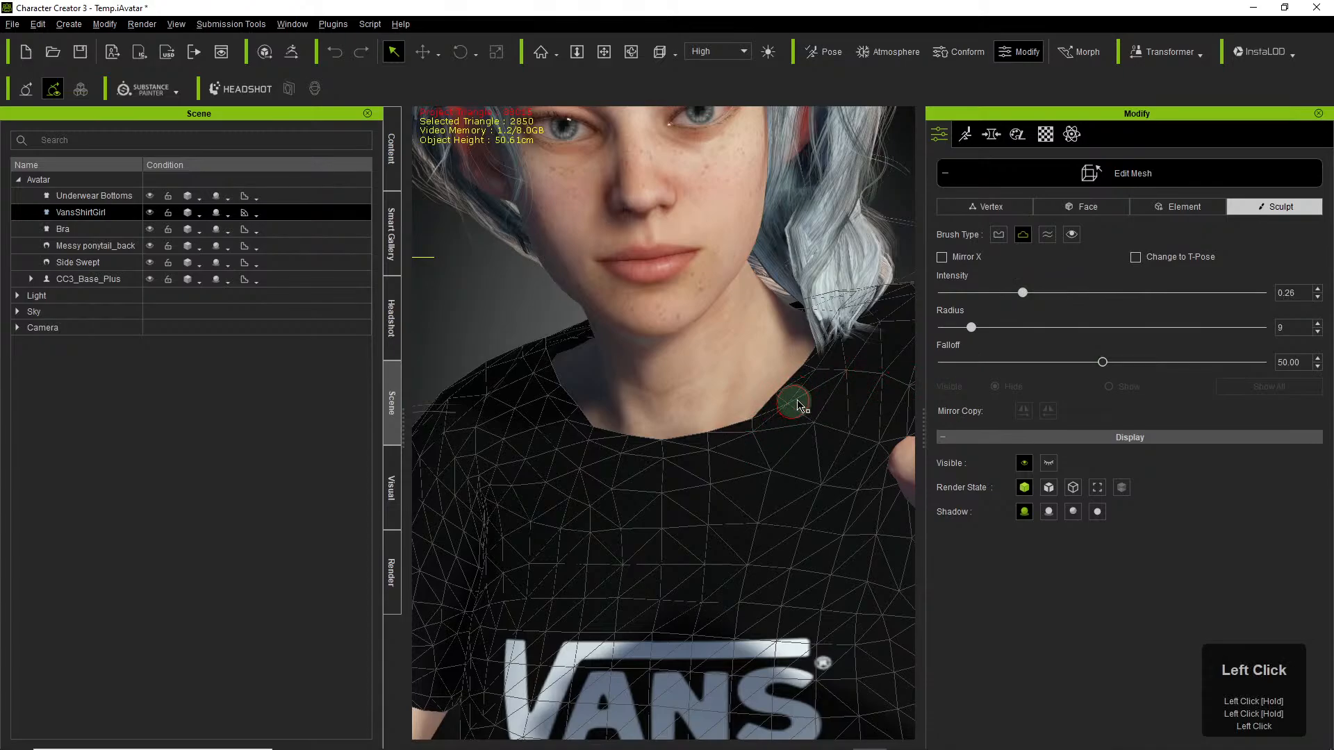
pyautogui.moveTo(810, 384); pyautogui.dragTo(724, 443)
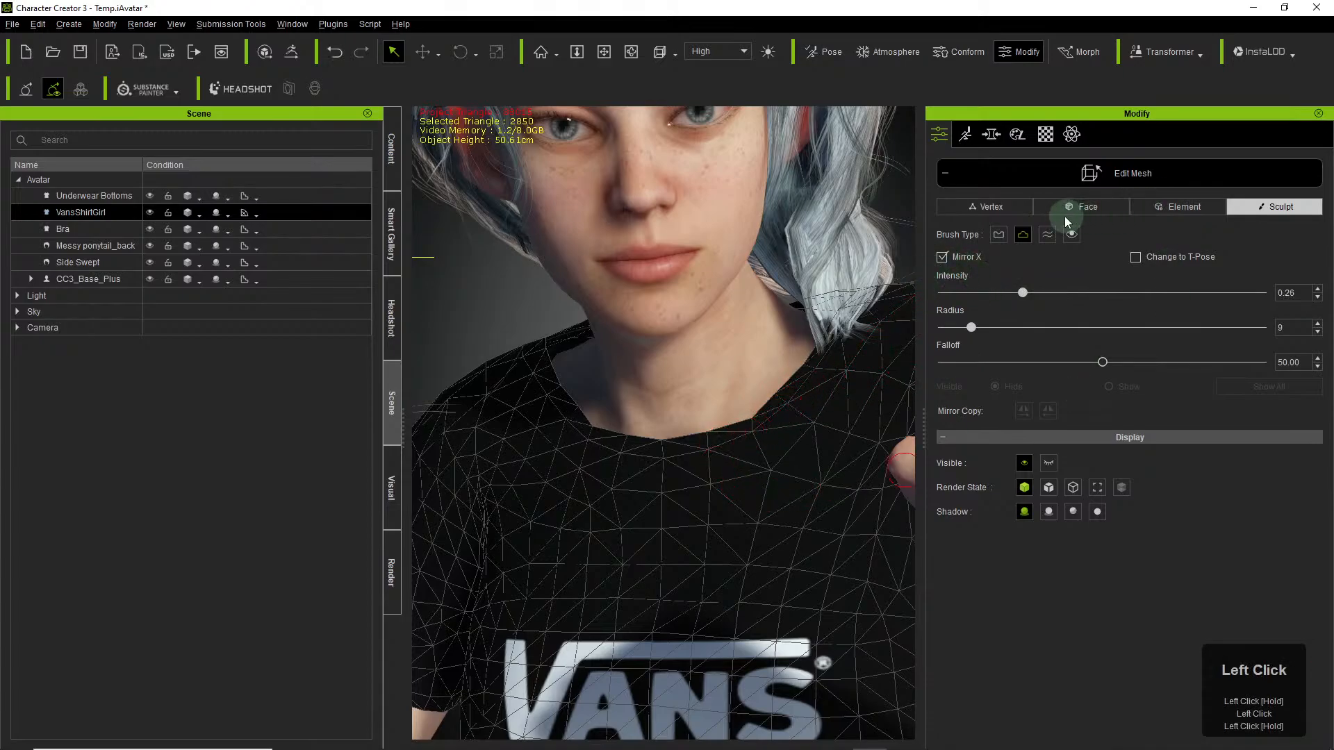
pyautogui.click(1126, 180)
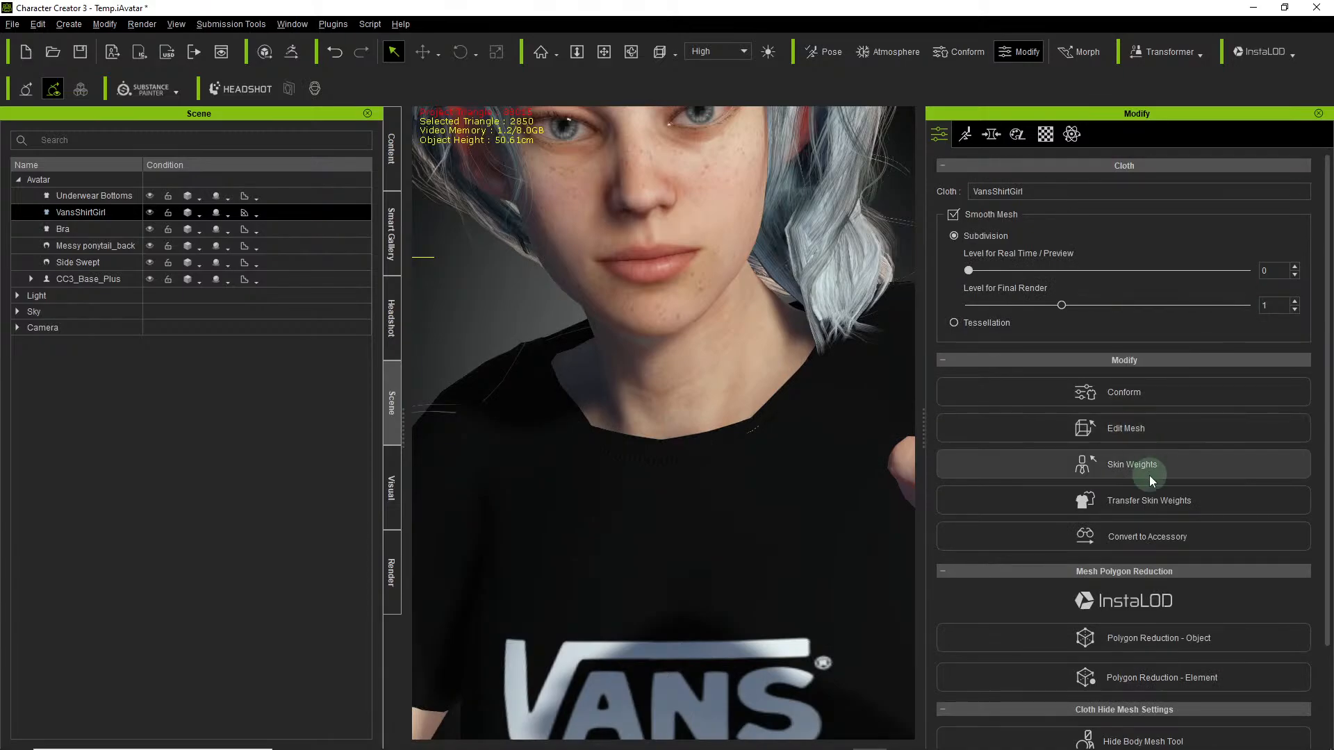
# Transfer skin weights to the T-shirt using the Default template.
pyautogui.click(1148, 502)
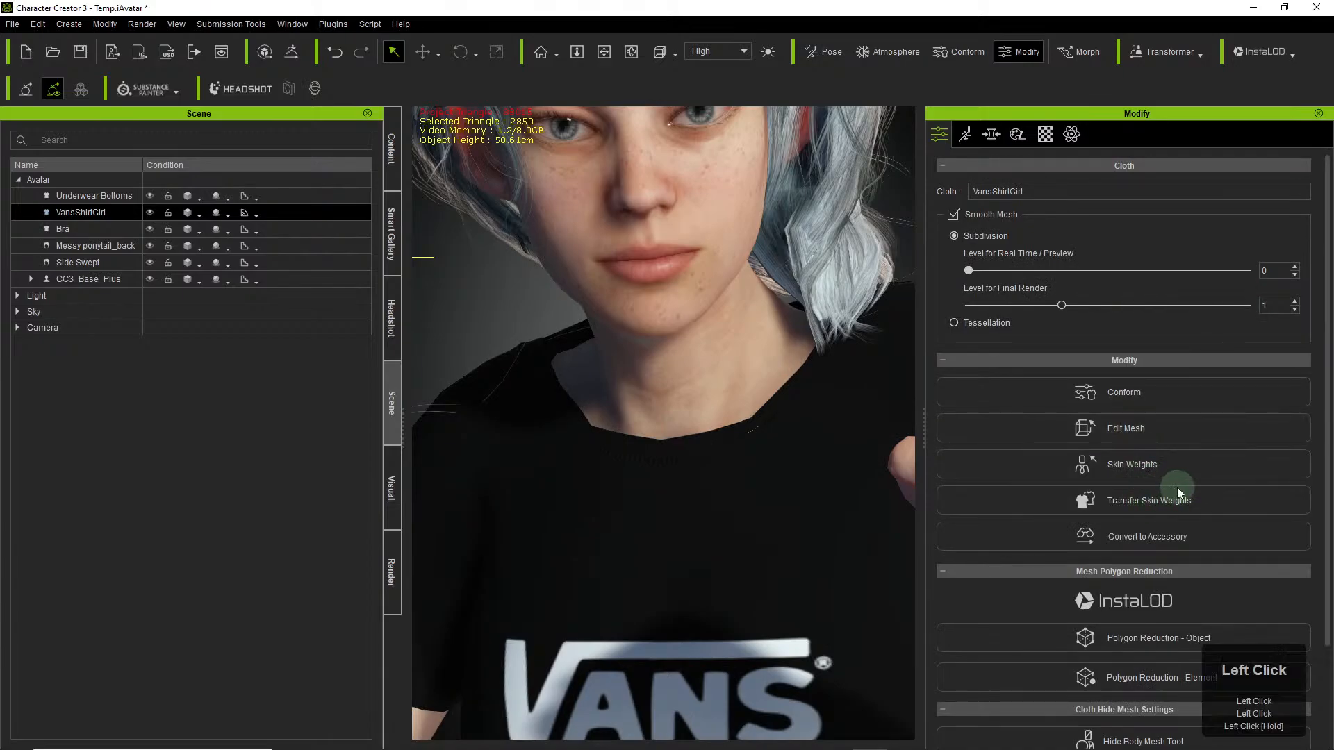
pyautogui.click(868, 235)
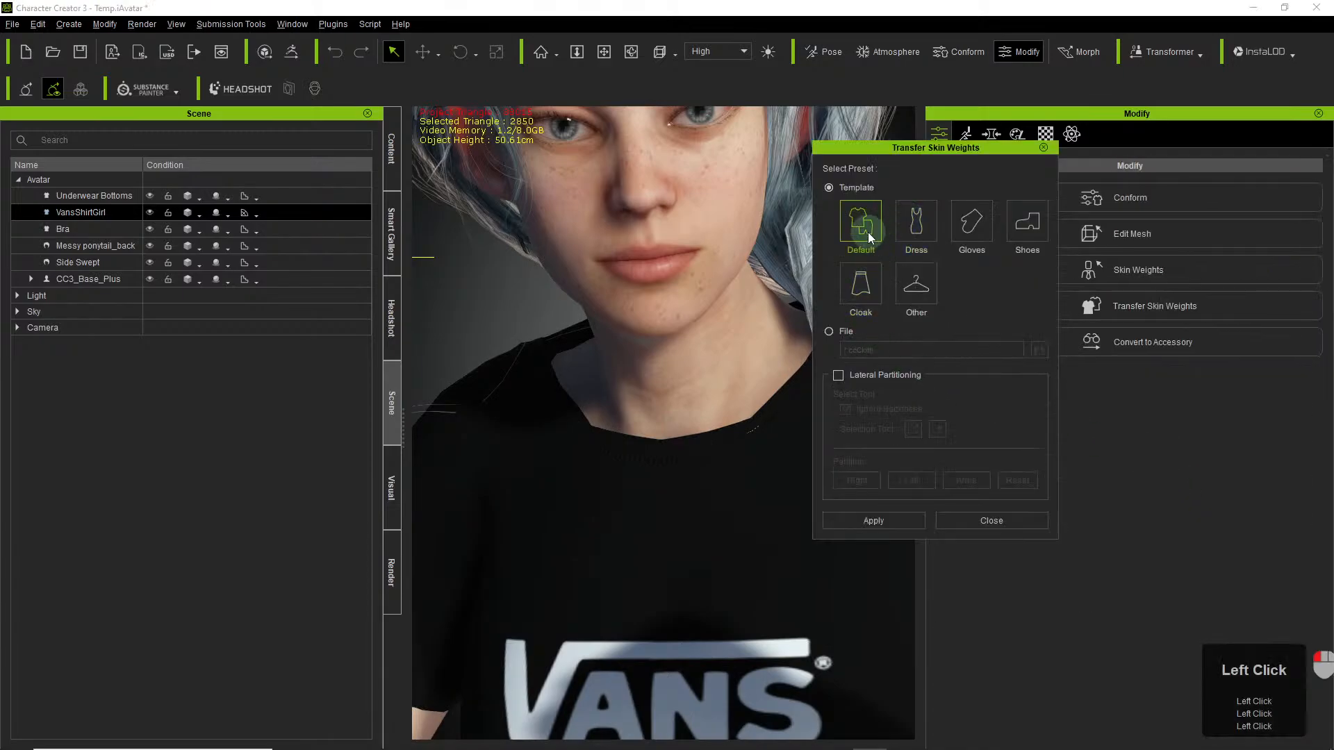
pyautogui.click(881, 527)
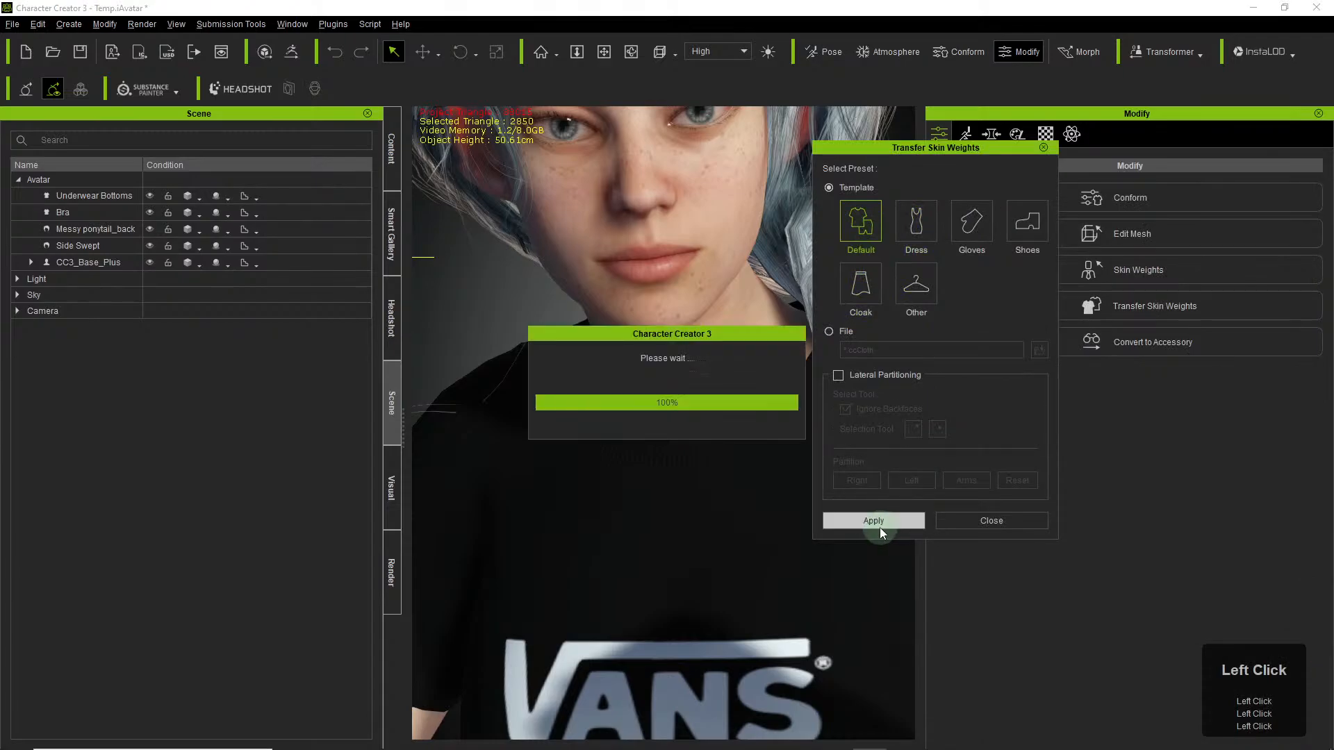
pyautogui.click(995, 521)
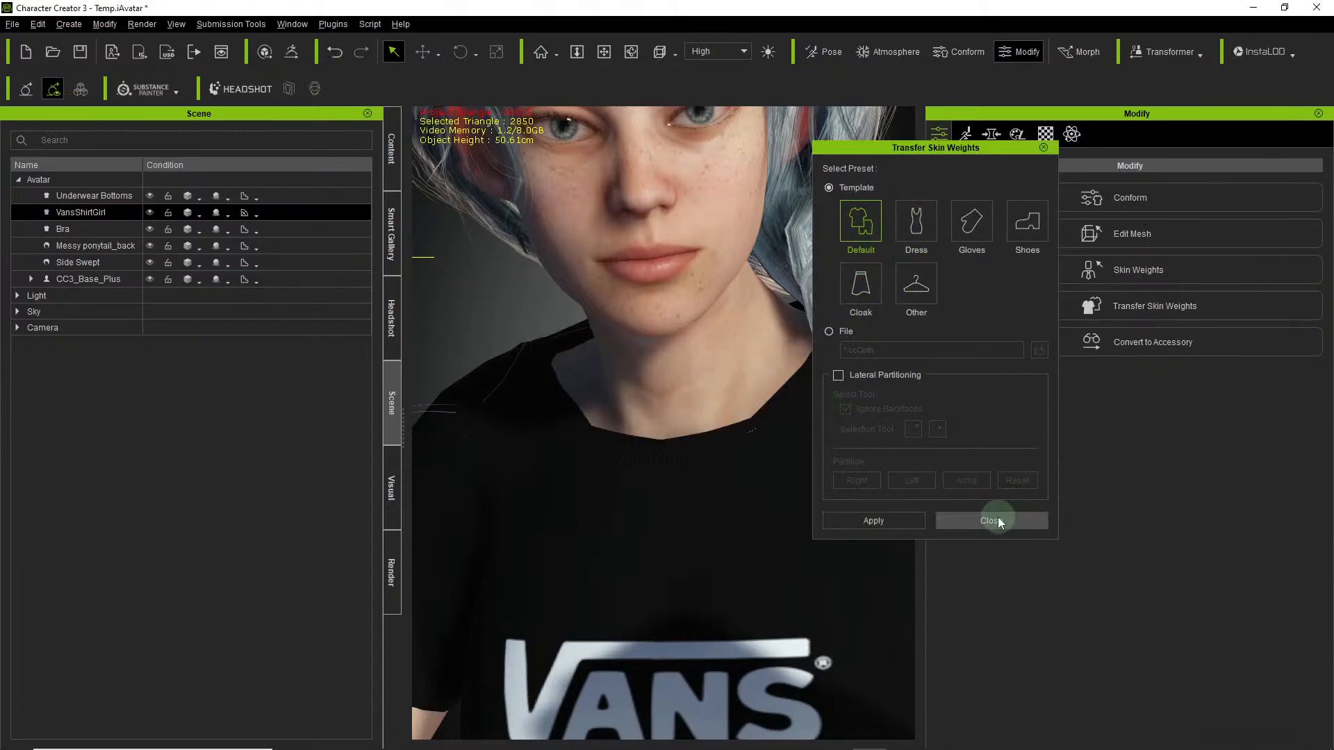
# Reopen the T-shirt's mesh in Sculpt mode and brush the neckline edge with the mirrored brush.
pyautogui.click(1094, 432)
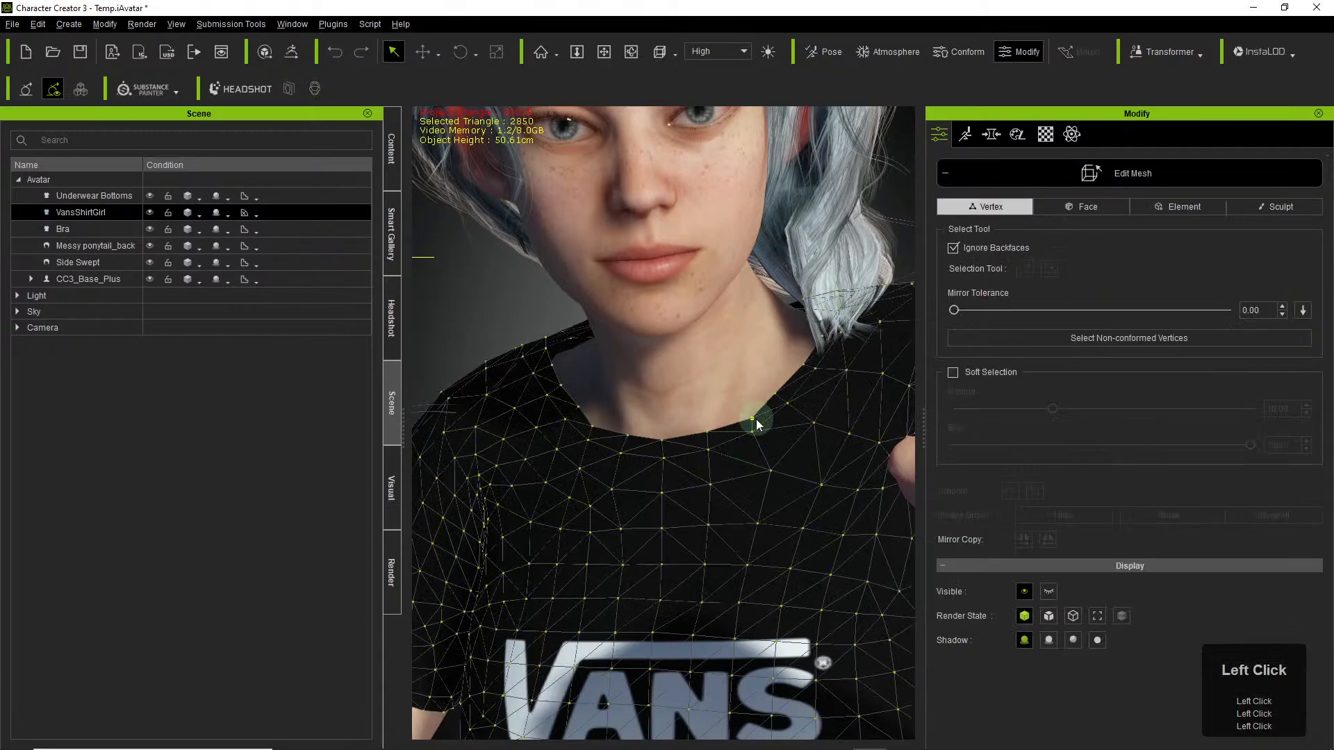
pyautogui.click(1273, 209)
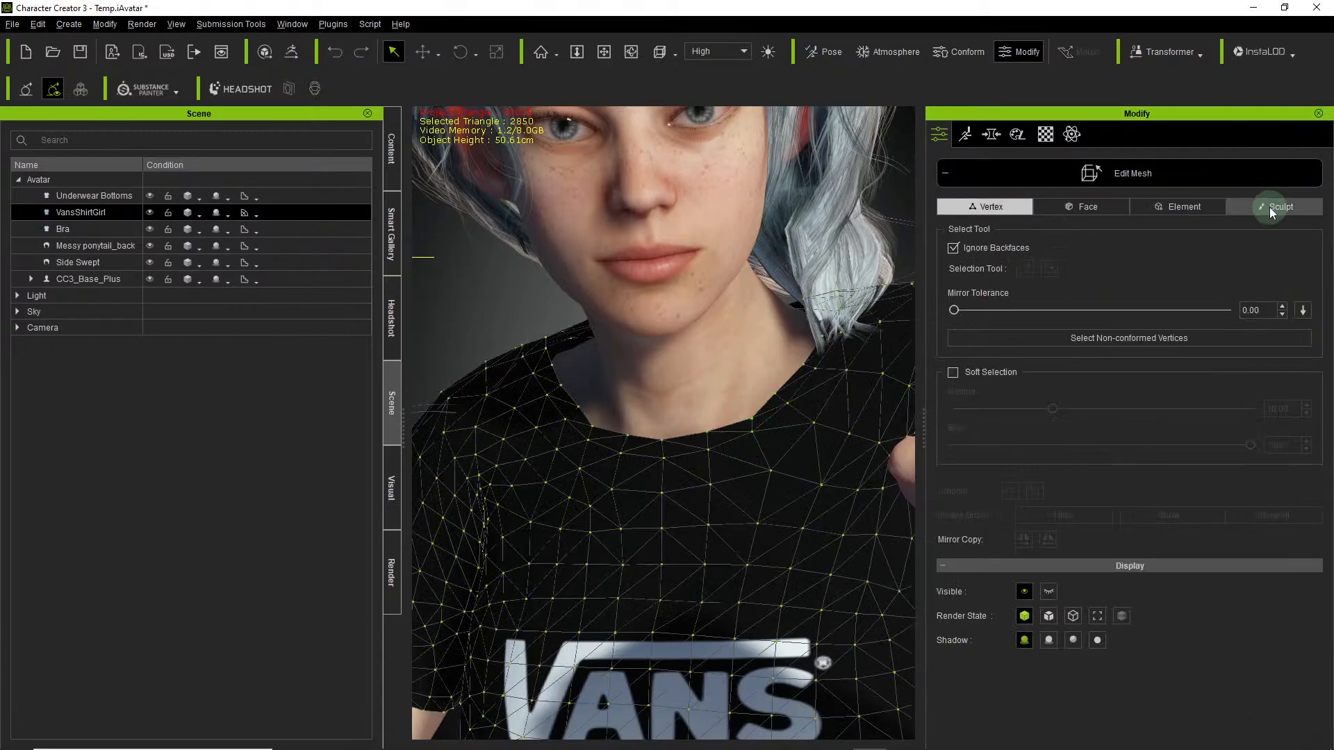
pyautogui.click(1269, 210)
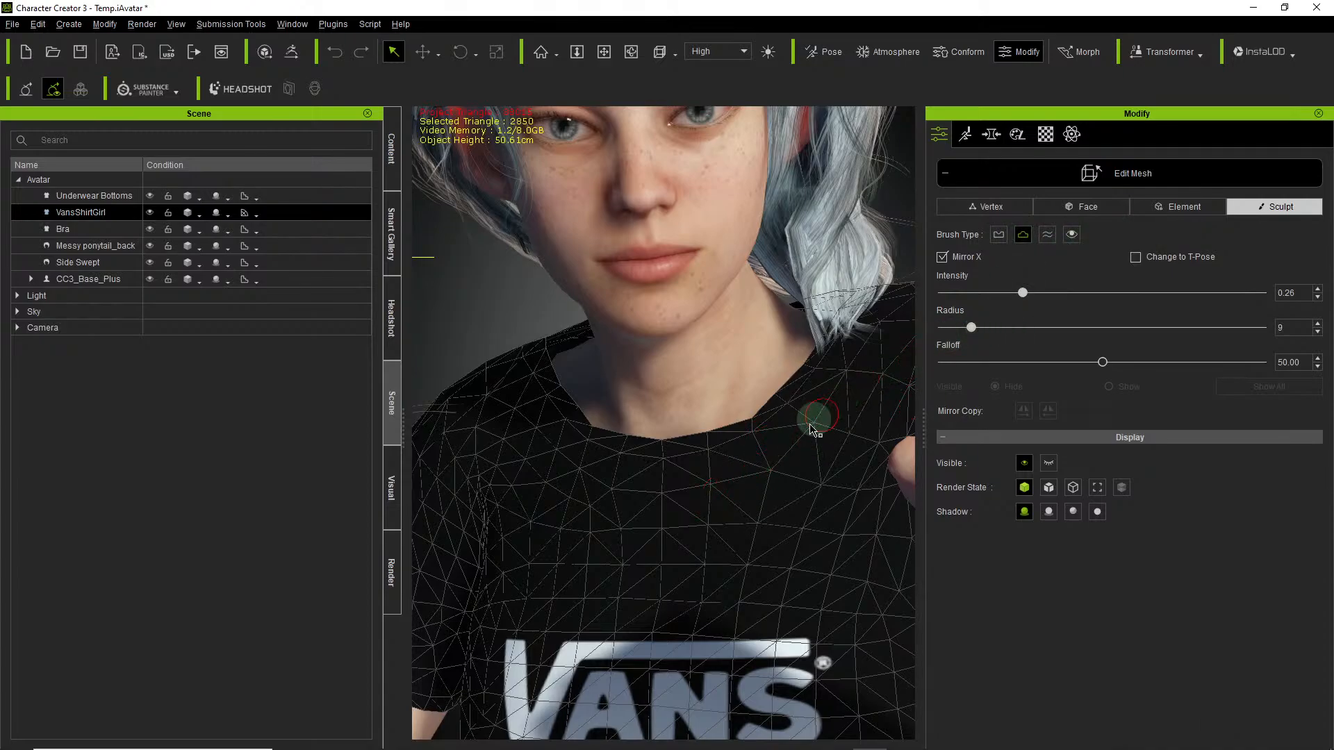
pyautogui.click(765, 436)
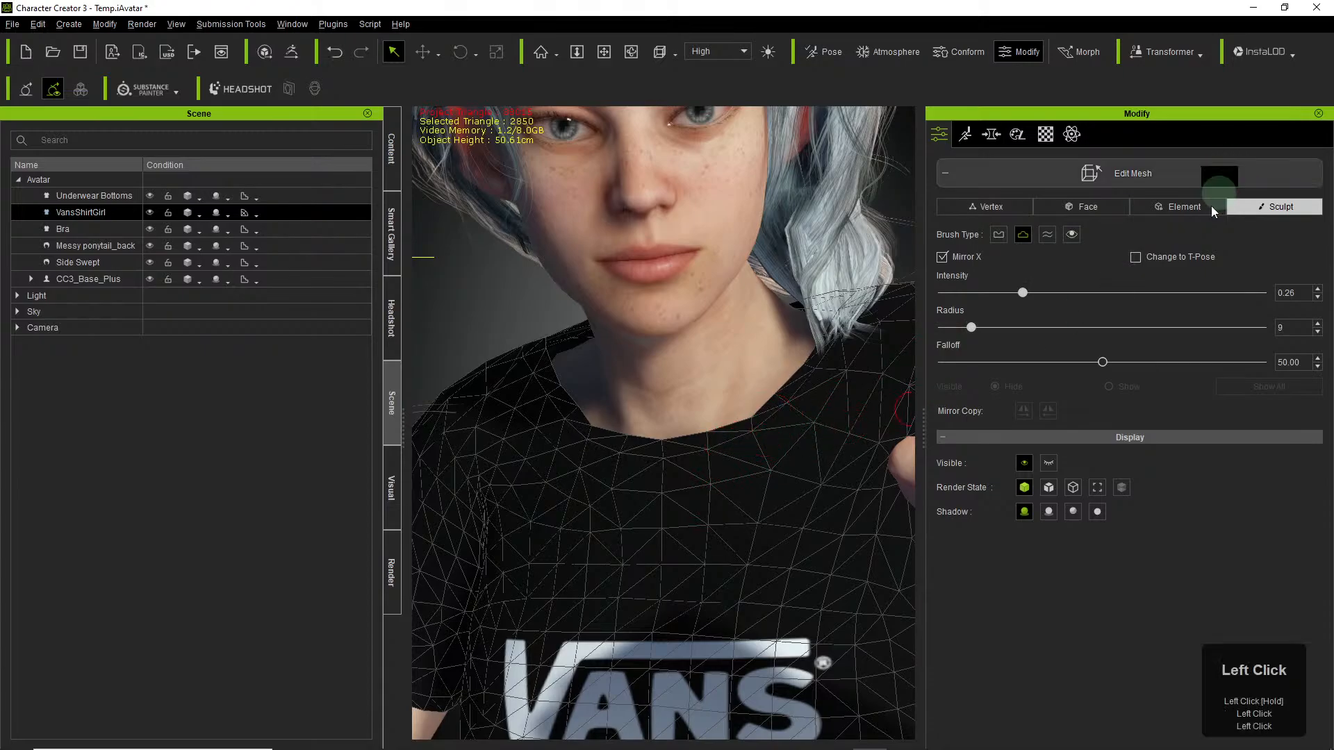
# Brush the spot on the T-shirt's neckline where skin shows through with the mirrored Sculpt brush, and check the collar up close.
pyautogui.click(1128, 165)
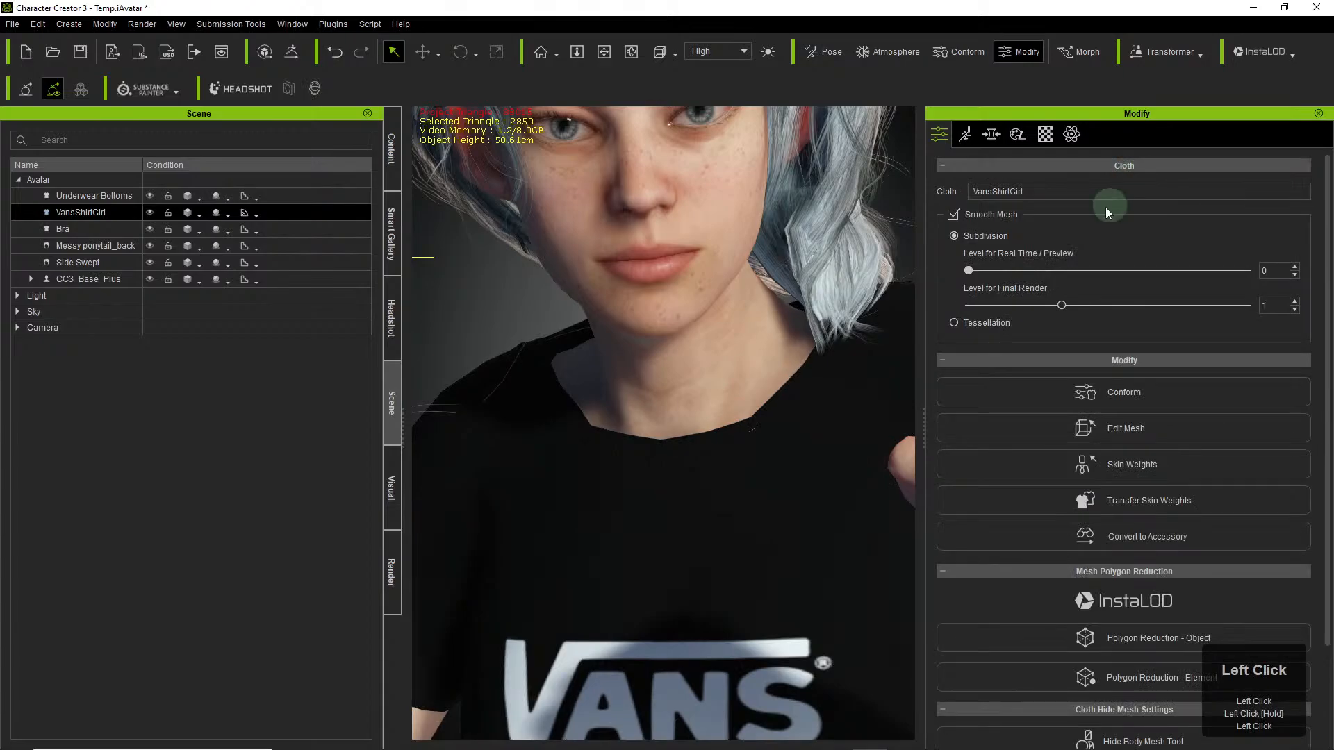
pyautogui.click(1126, 428)
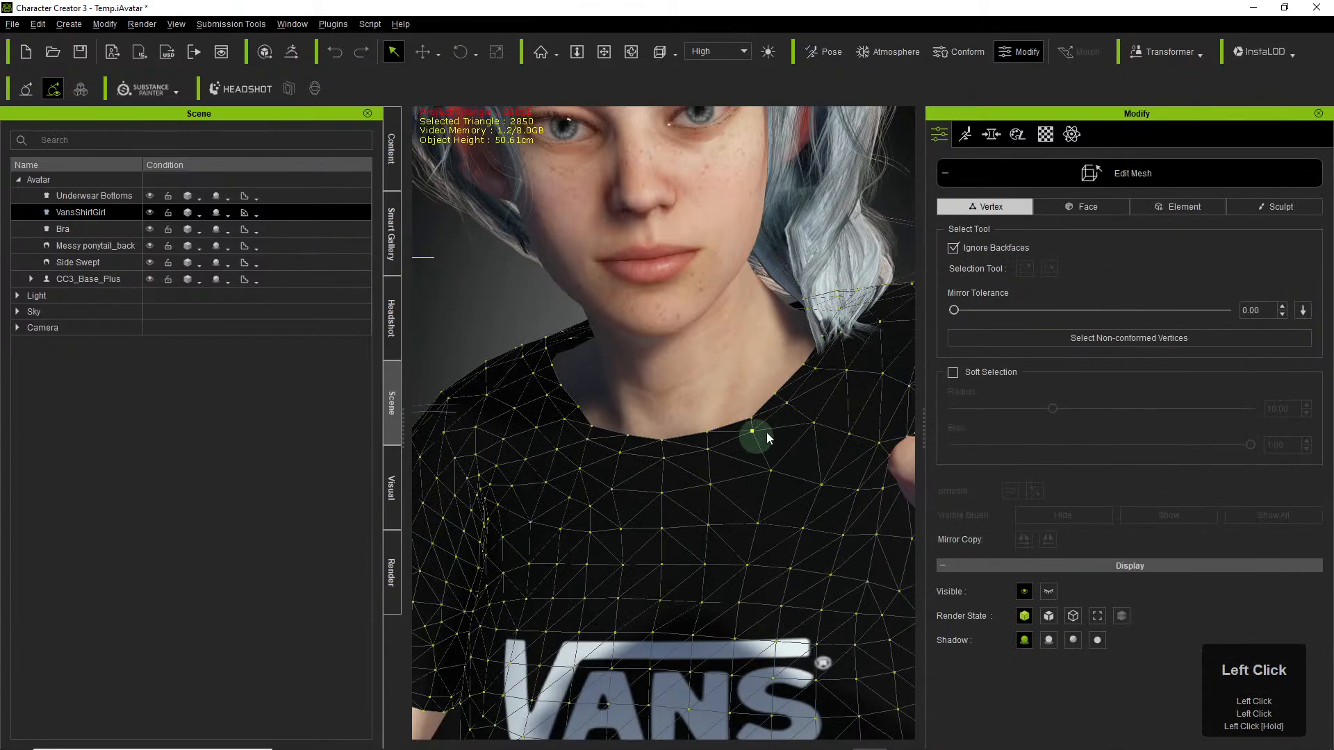
pyautogui.click(1279, 207)
pyautogui.moveTo(765, 432); pyautogui.dragTo(764, 439)
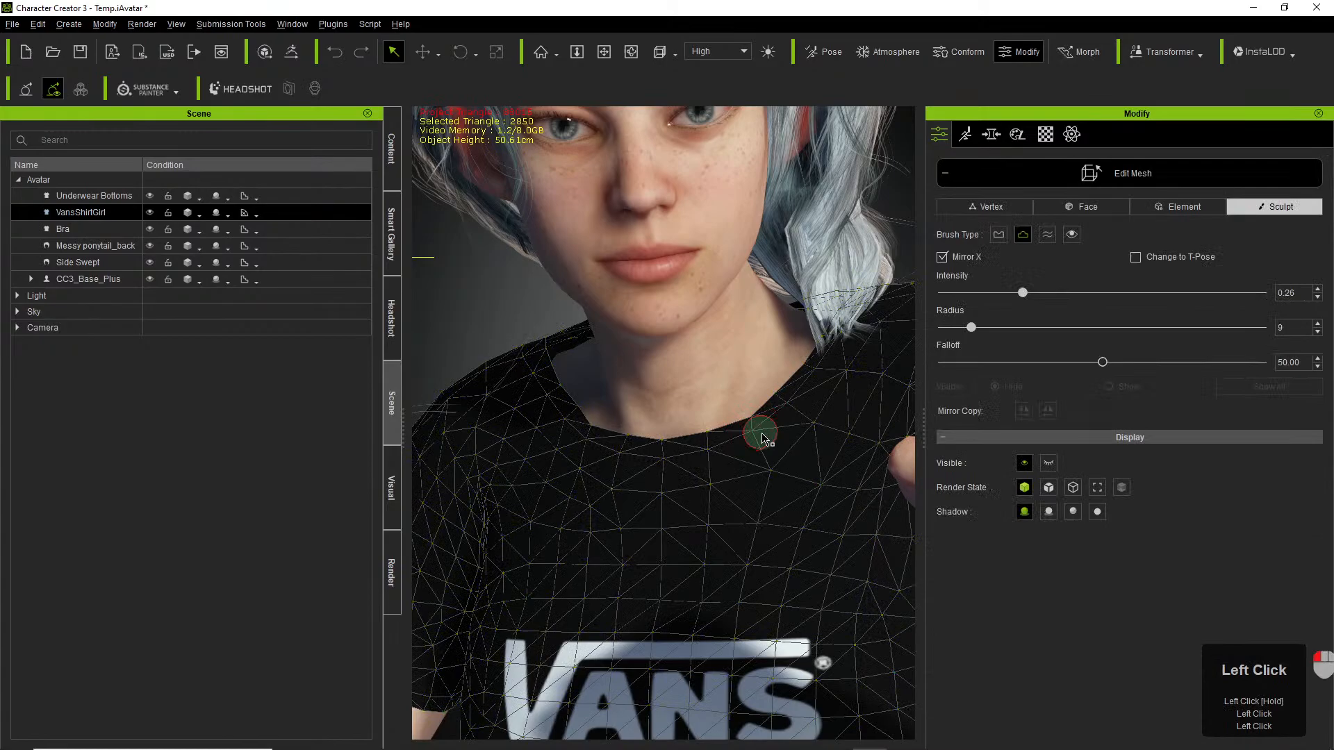
pyautogui.click(1043, 181)
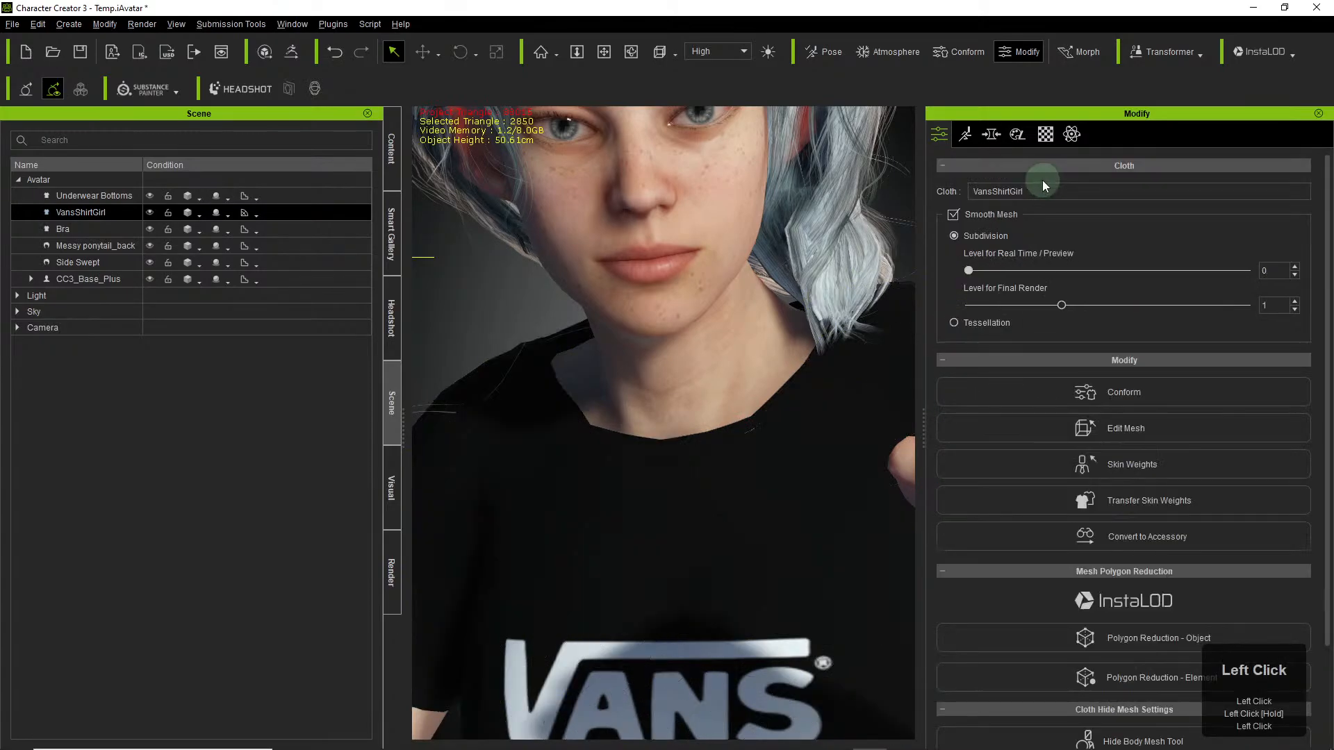
pyautogui.scroll(3, 753, 500)
pyautogui.scroll(-1, 753, 486)
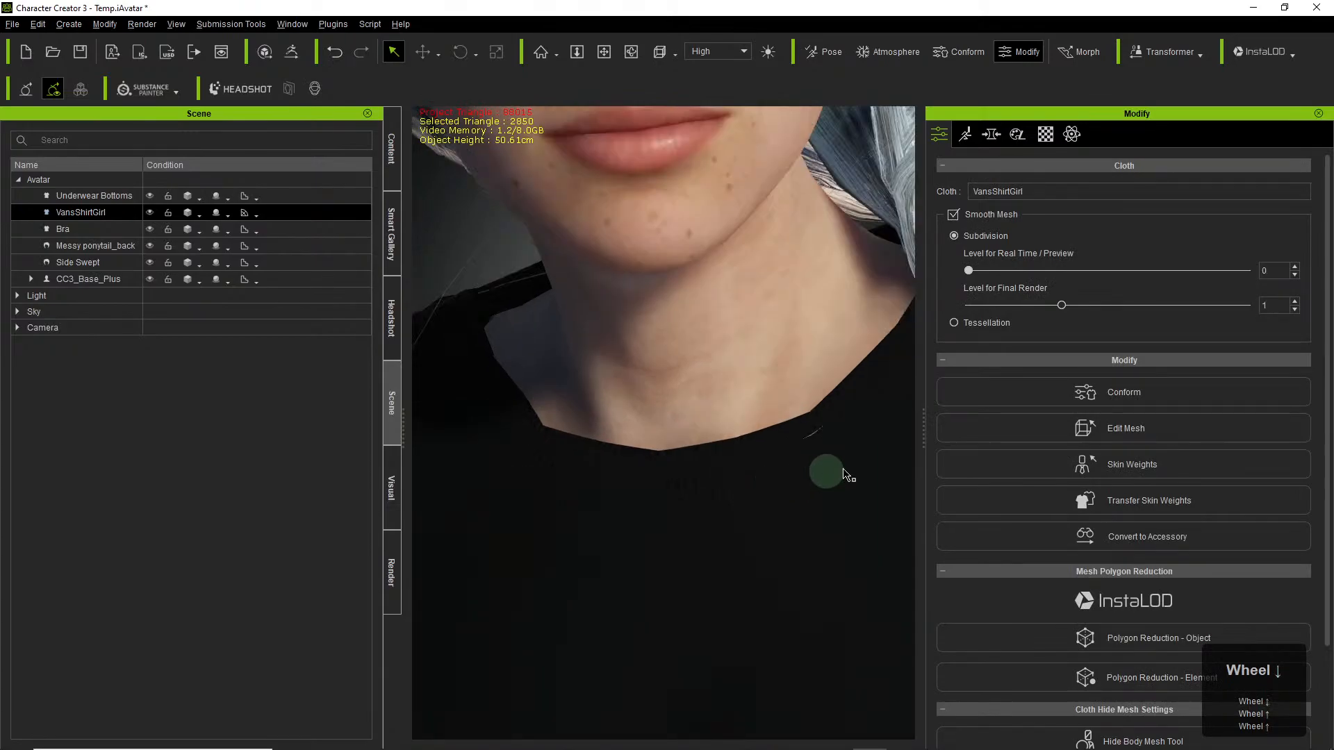
pyautogui.scroll(1, 844, 469)
pyautogui.scroll(-2, 861, 472)
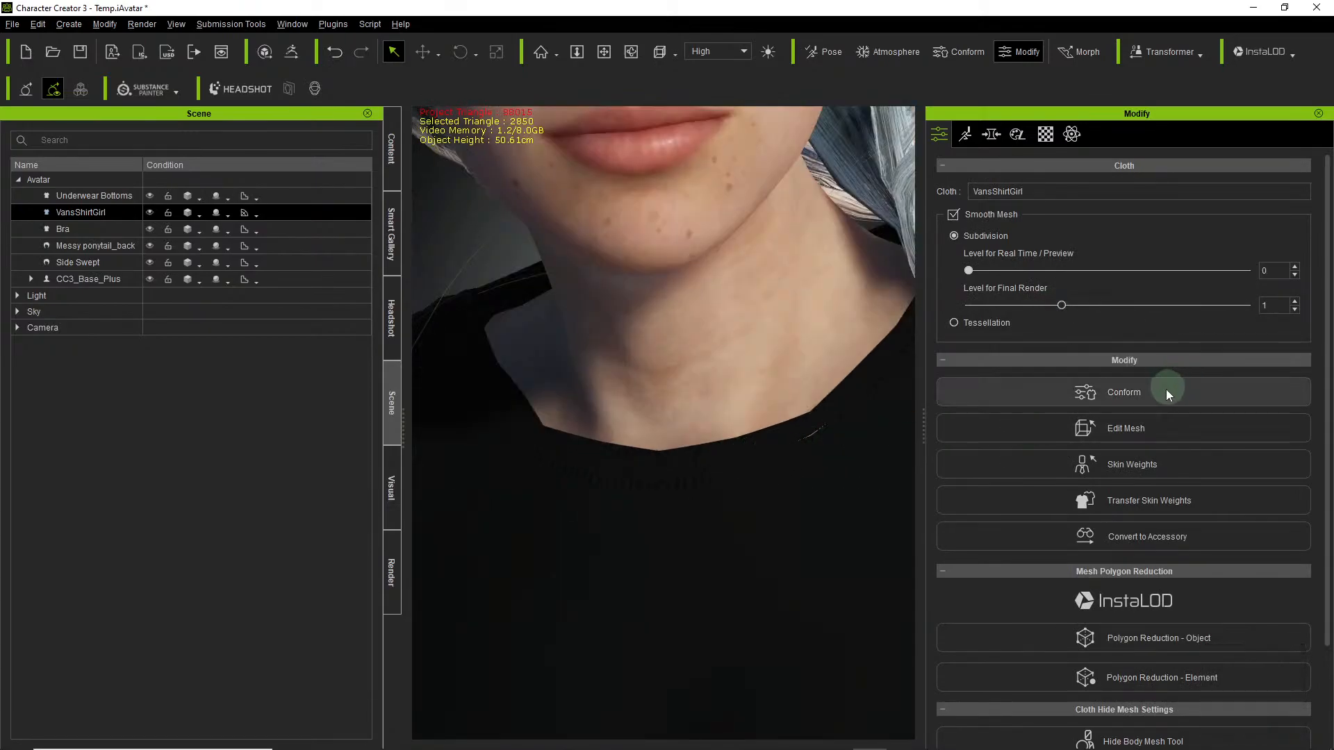
pyautogui.click(1149, 471)
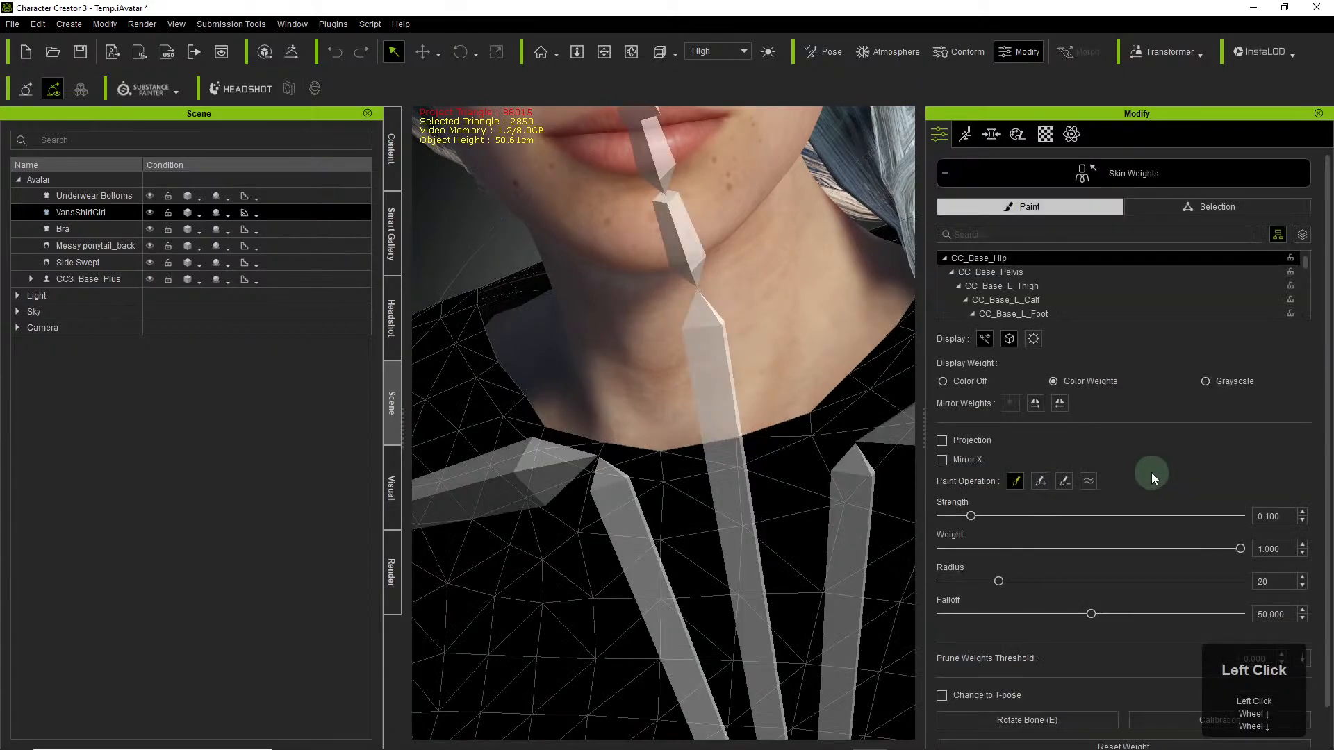
pyautogui.click(1102, 172)
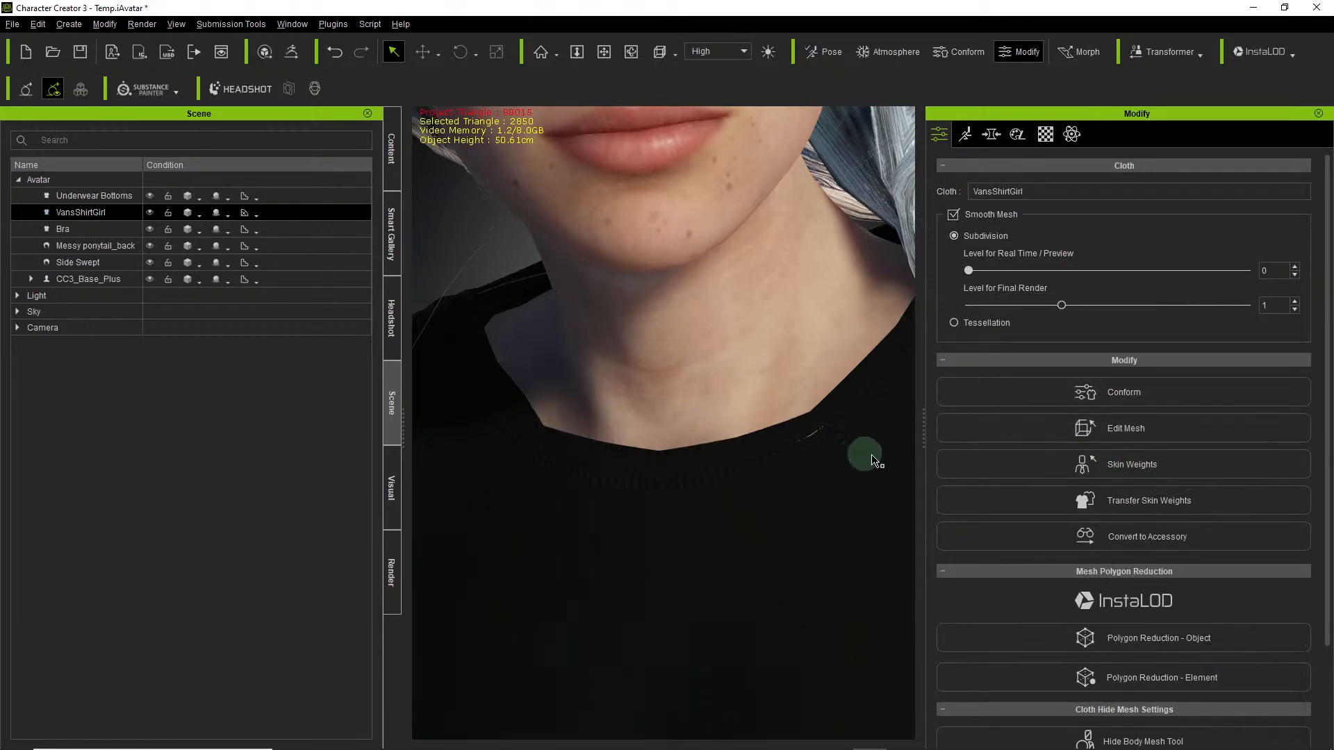
pyautogui.scroll(-3, 882, 465)
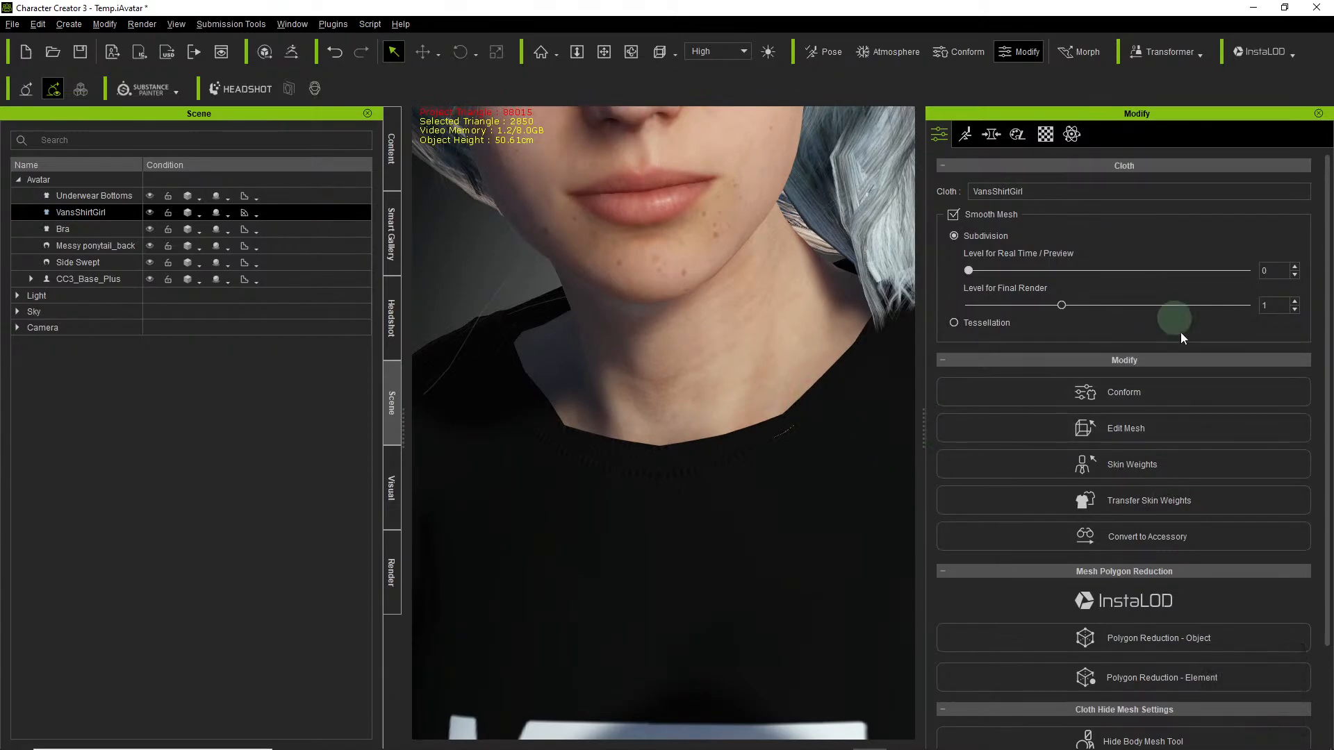
# Try the Conform Increase Size setting on the T-shirt, return it to 0.00, and examine the skin showing through the collar seam.
pyautogui.click(1132, 402)
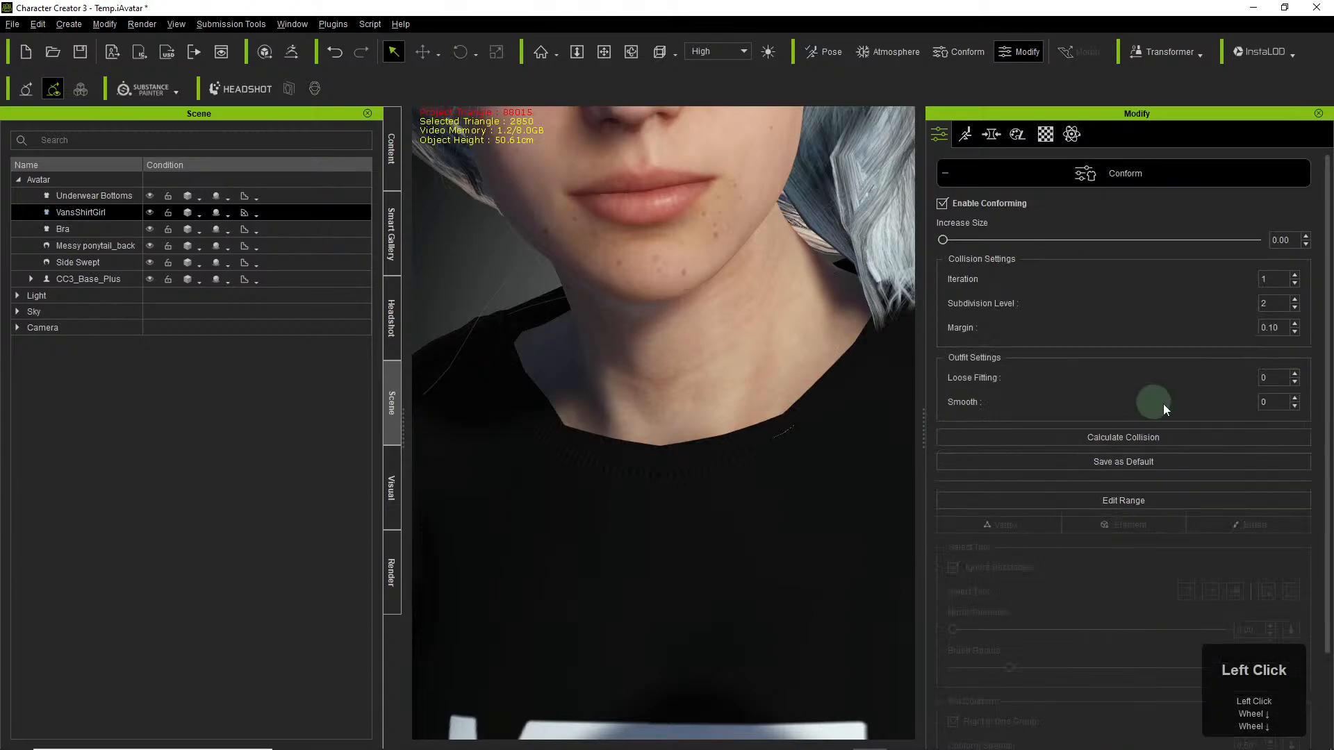
pyautogui.moveTo(956, 242)
pyautogui.mouseDown()
pyautogui.moveTo(1004, 242)
pyautogui.moveTo(935, 249)
pyautogui.mouseUp()
pyautogui.click(943, 245)
pyautogui.scroll(3, 852, 474)
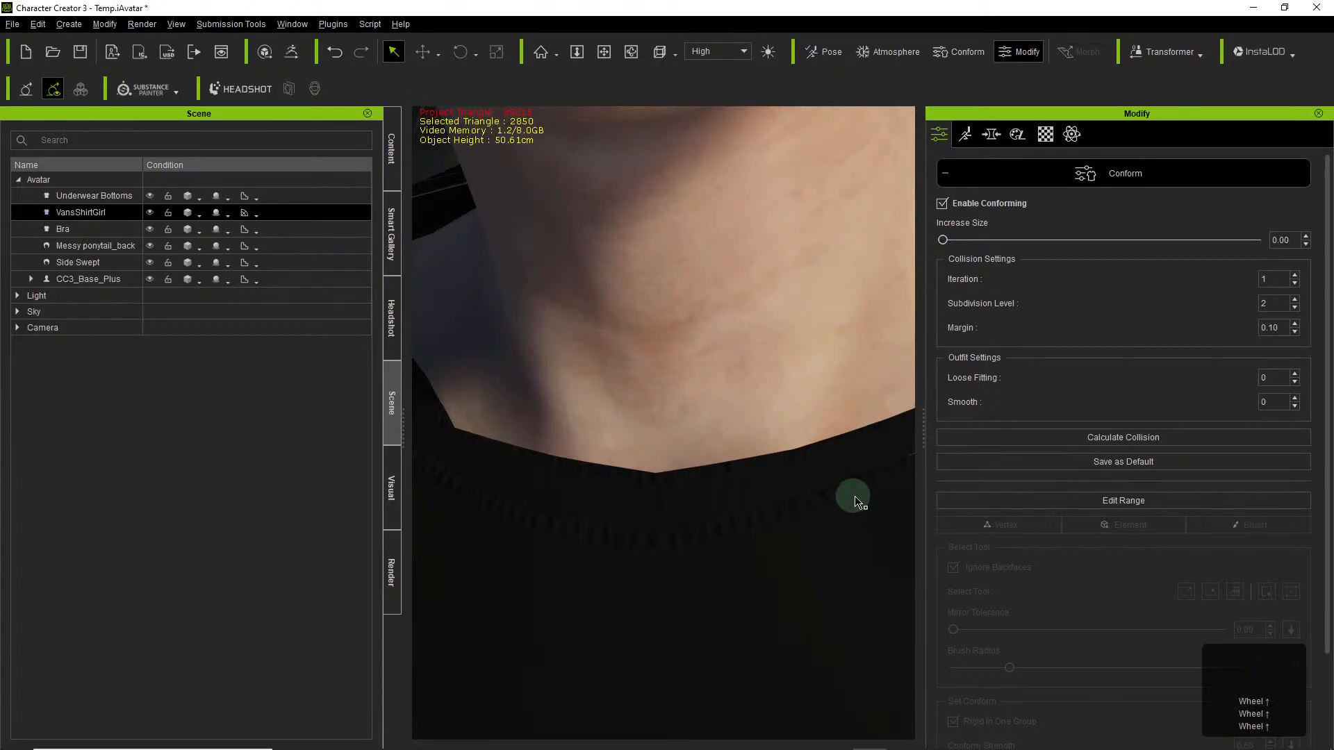
pyautogui.middleClick(753, 439)
pyautogui.moveTo(754, 438); pyautogui.dragTo(719, 500)
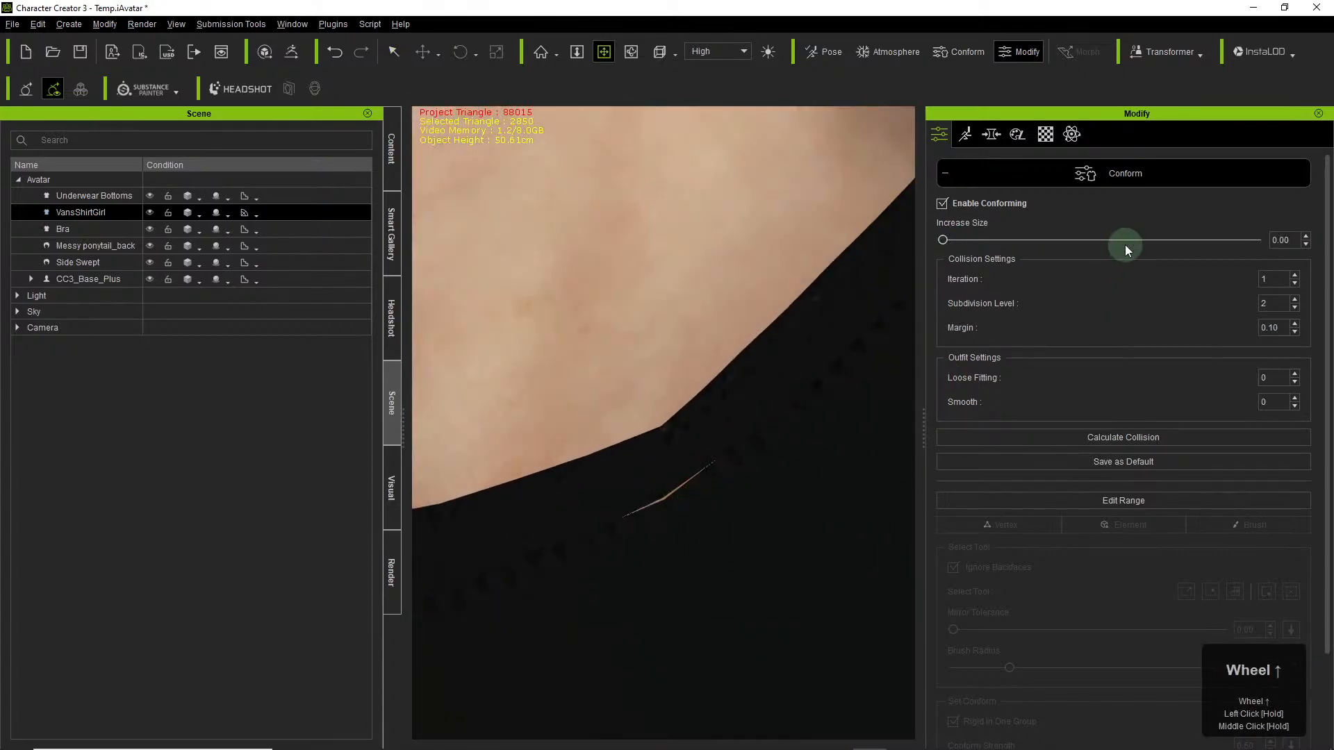
pyautogui.click(1098, 173)
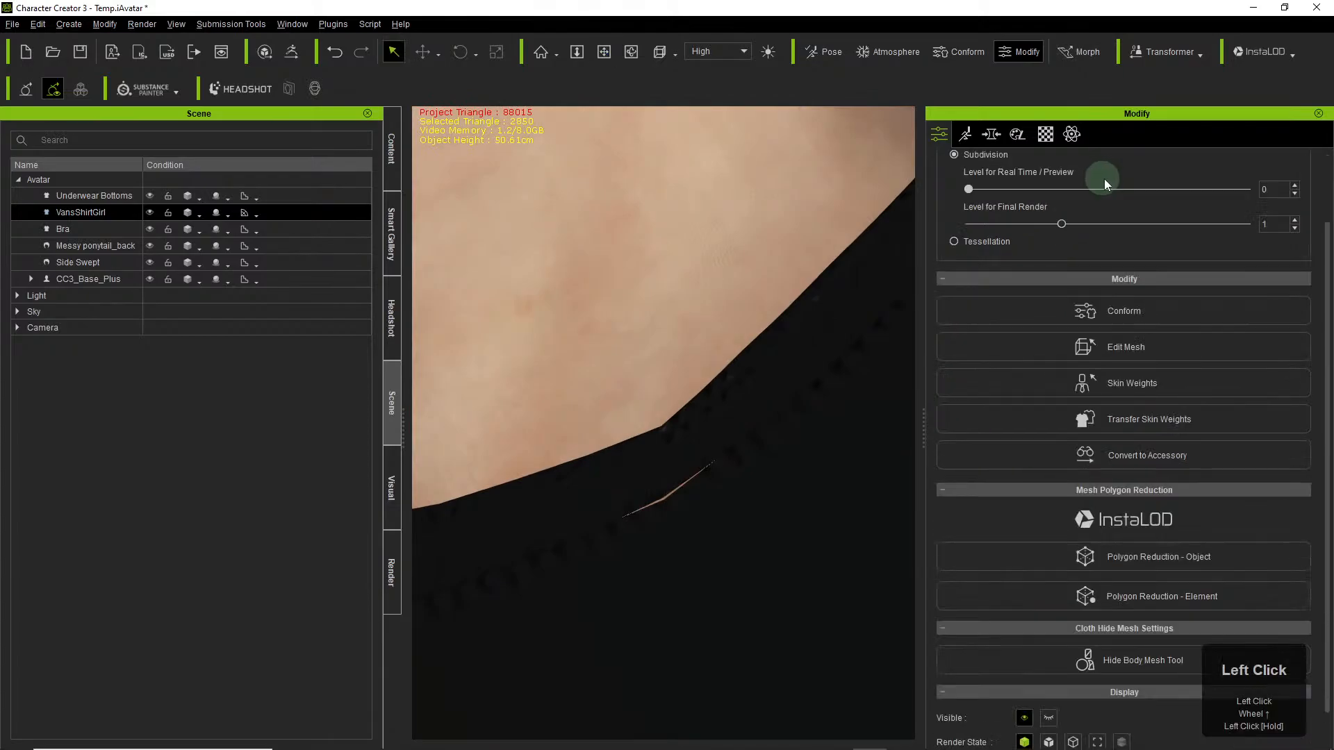
# Select the collar seam vertex beside the visible skin in Edit Mesh and try to nudge it slightly along the Y axis.
pyautogui.click(1142, 351)
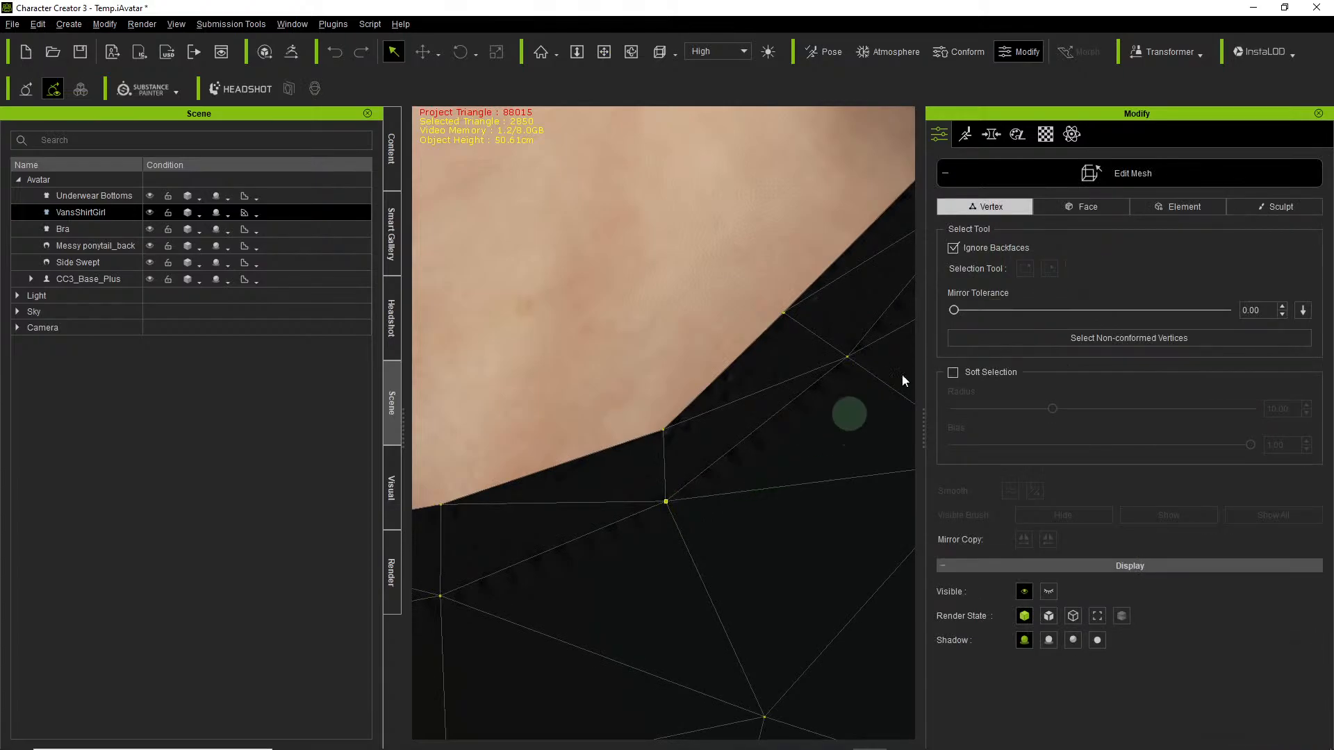
pyautogui.click(666, 503)
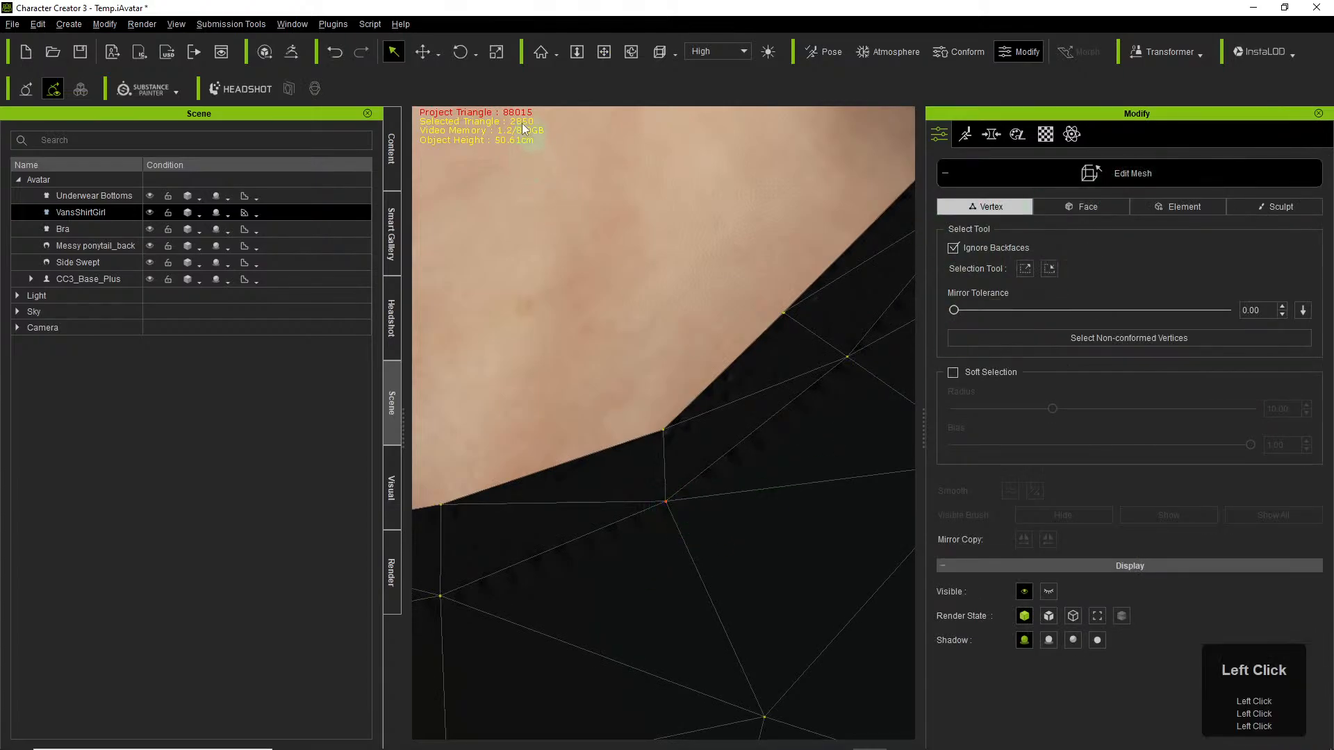
pyautogui.click(423, 52)
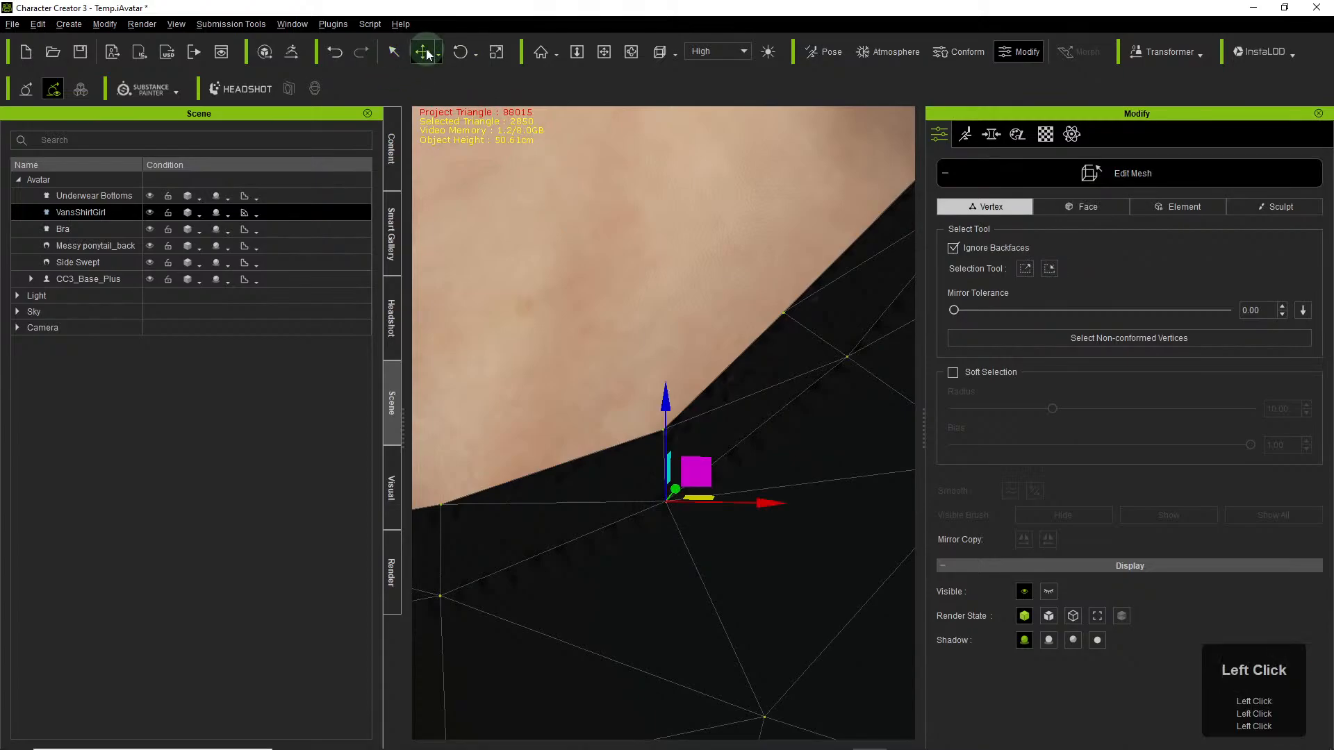
pyautogui.press('x')
pyautogui.moveTo(708, 551); pyautogui.dragTo(1167, 401, button='right')
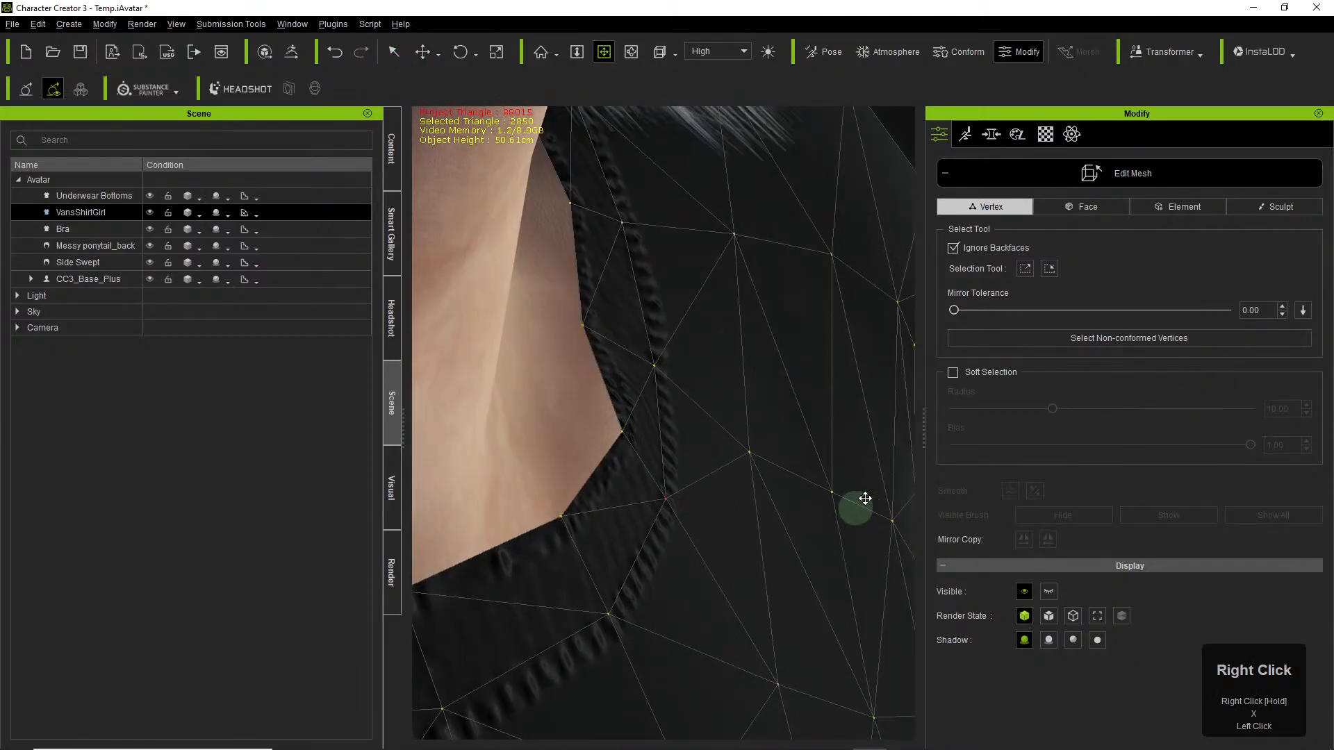
pyautogui.press('w')
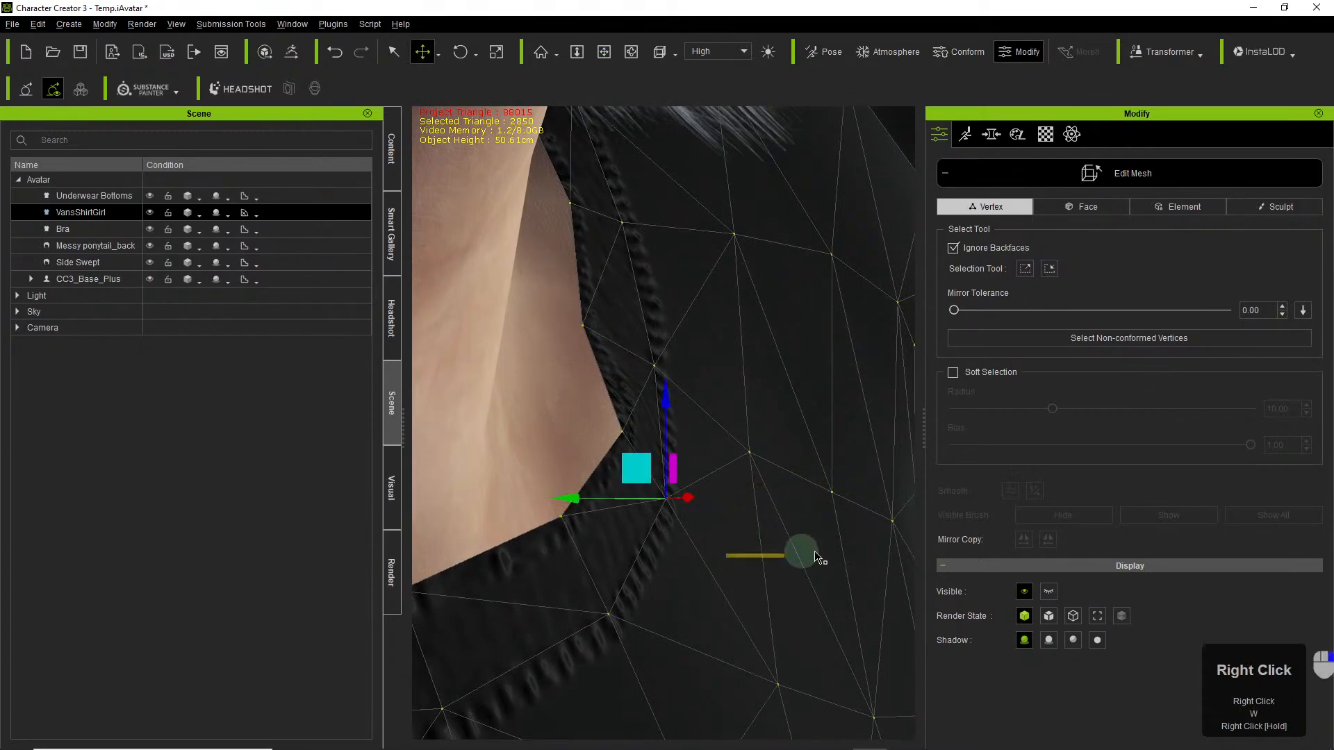
pyautogui.press('x')
pyautogui.moveTo(724, 467); pyautogui.dragTo(807, 480, button='right')
pyautogui.click(423, 52)
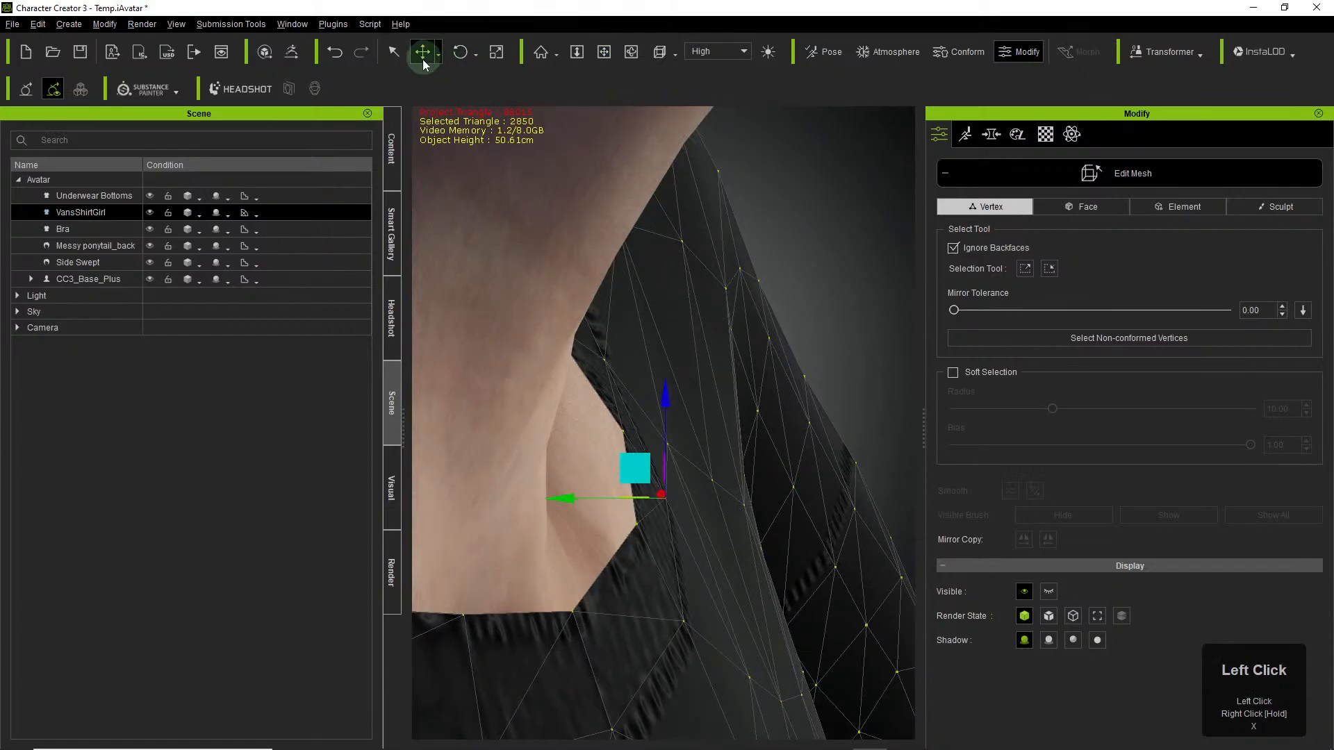
pyautogui.moveTo(565, 501); pyautogui.dragTo(569, 502)
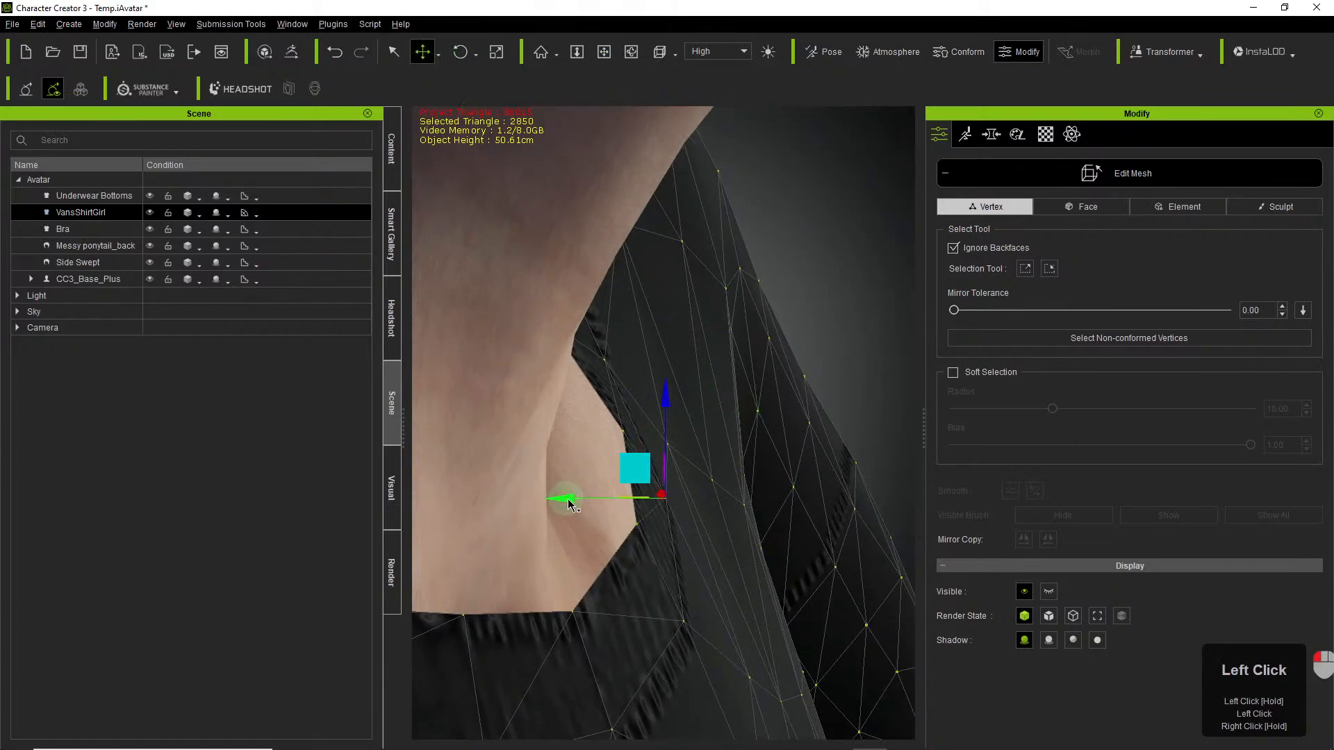
pyautogui.click(571, 496)
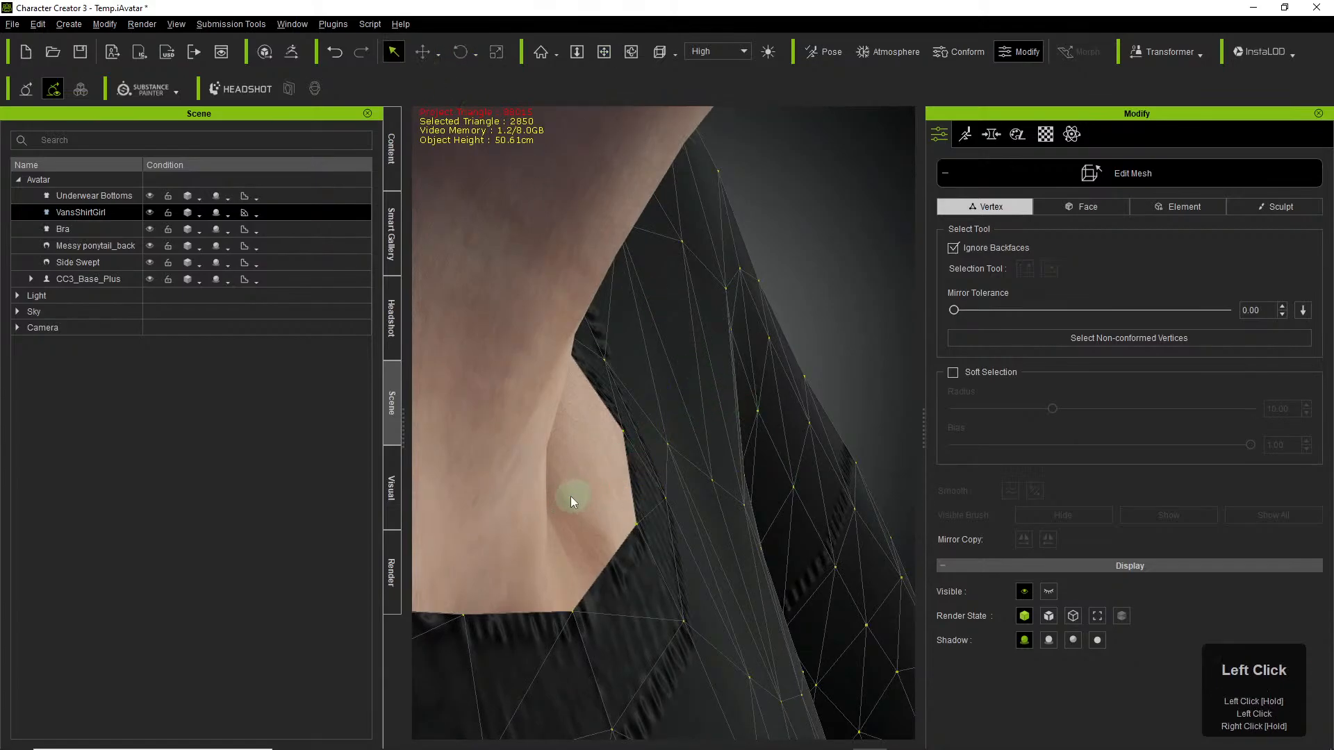
# Reselect the collar seam vertex, move it slightly outward along the X axis, and check the T-shirt from a distance outside Edit Mesh.
pyautogui.click(665, 498)
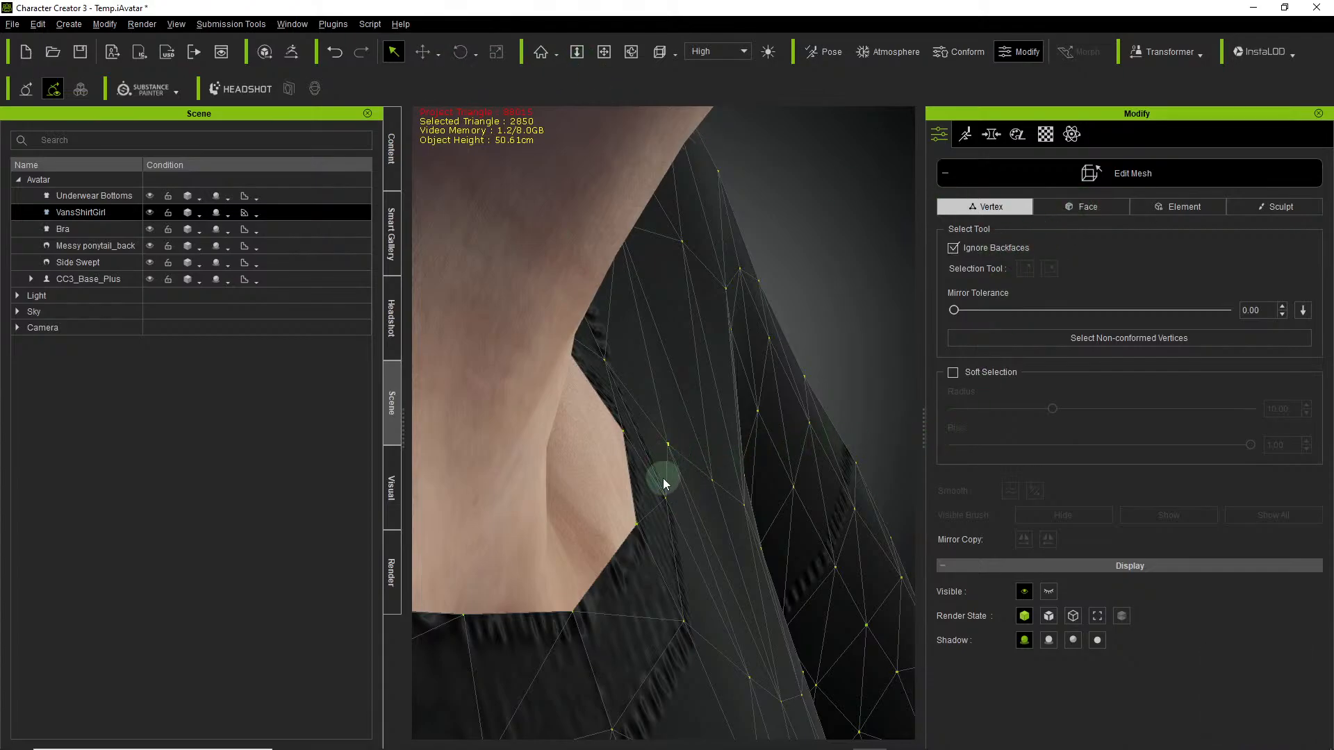
pyautogui.click(665, 496)
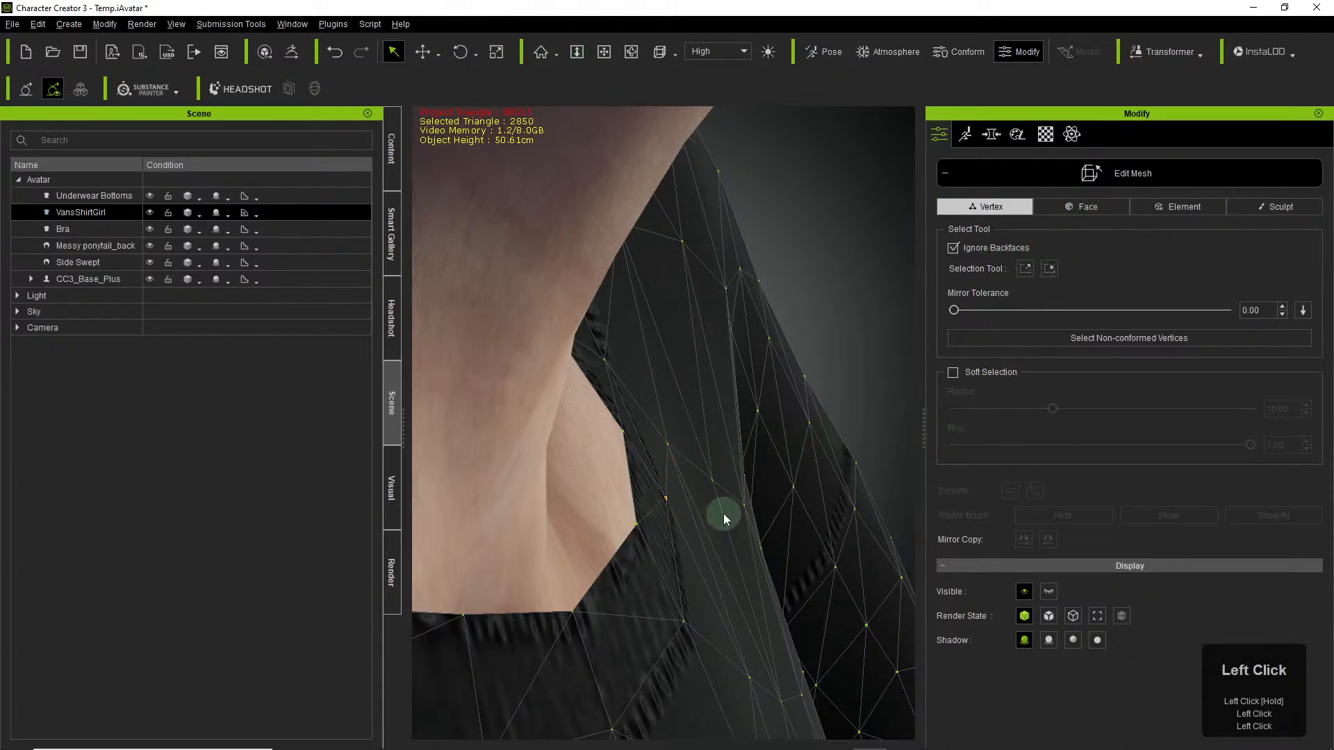
pyautogui.press('q')
pyautogui.press('x')
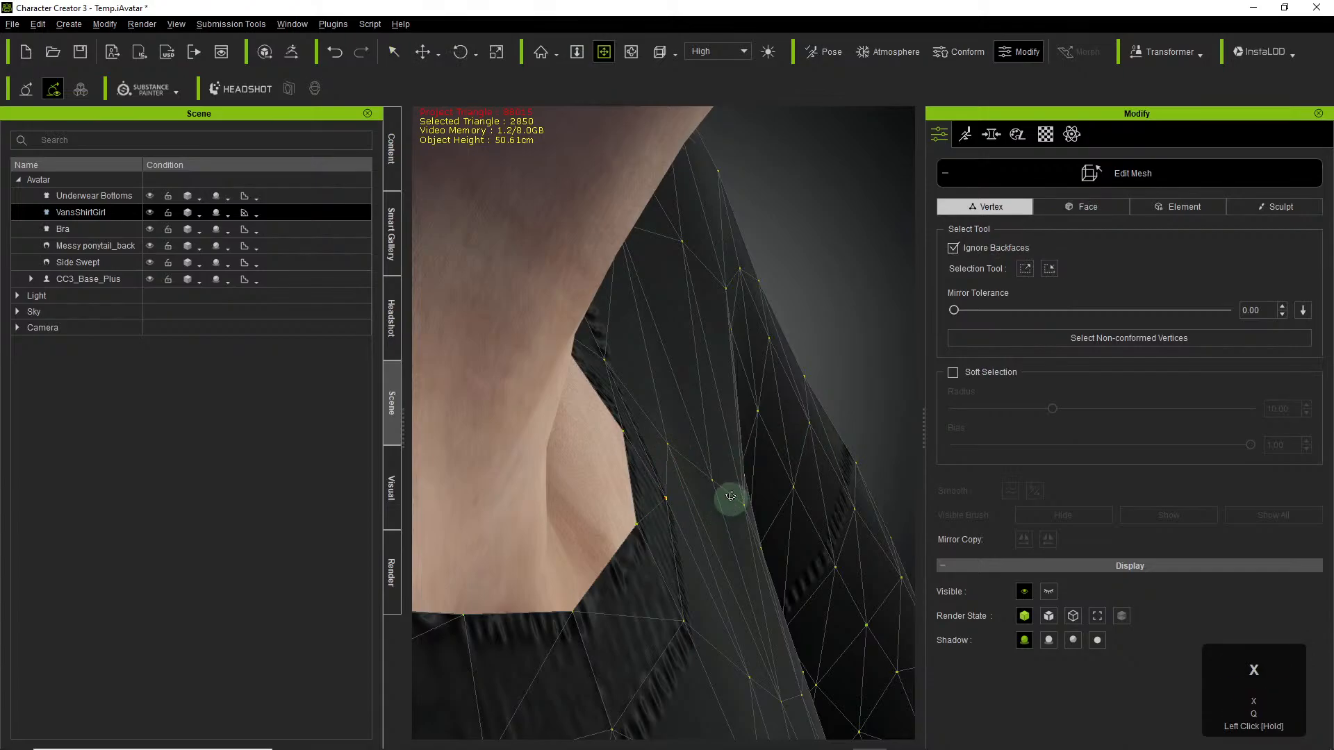
pyautogui.moveTo(730, 497); pyautogui.dragTo(349, 486, button='right')
pyautogui.click(421, 52)
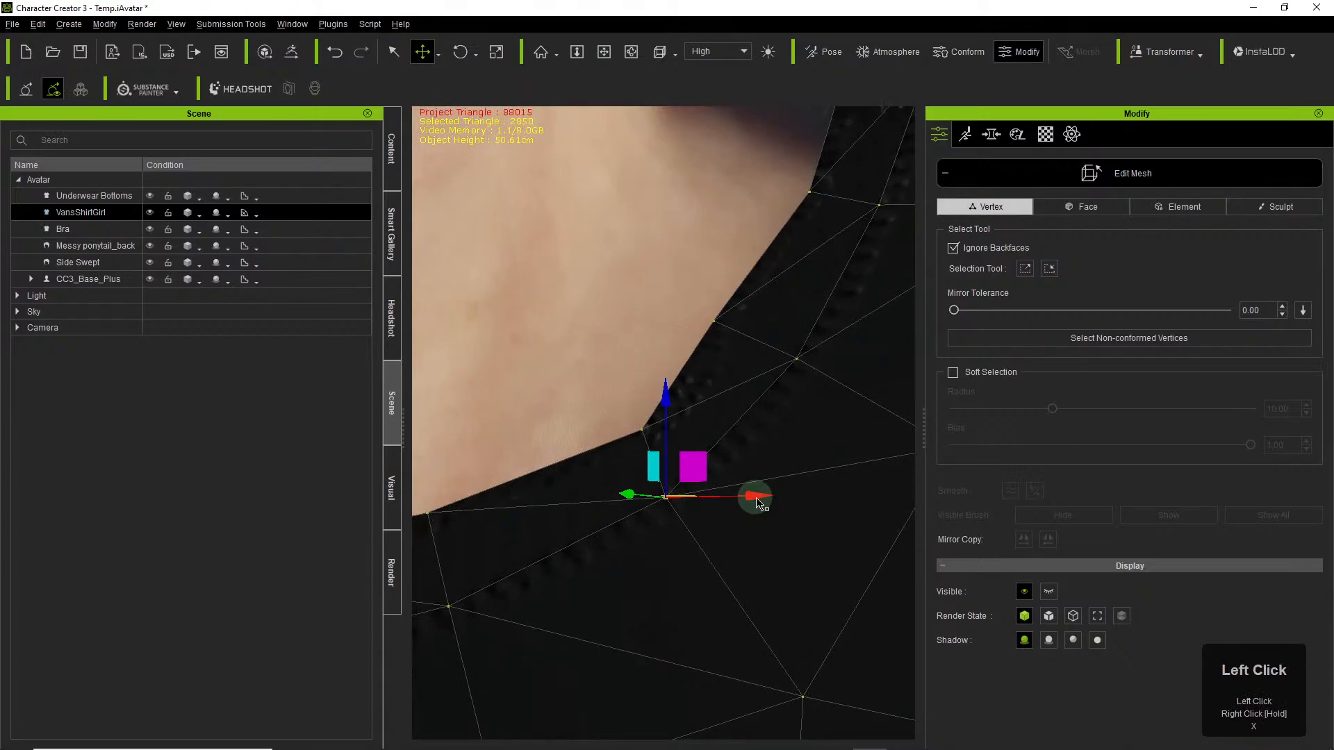
pyautogui.moveTo(758, 499); pyautogui.dragTo(768, 500)
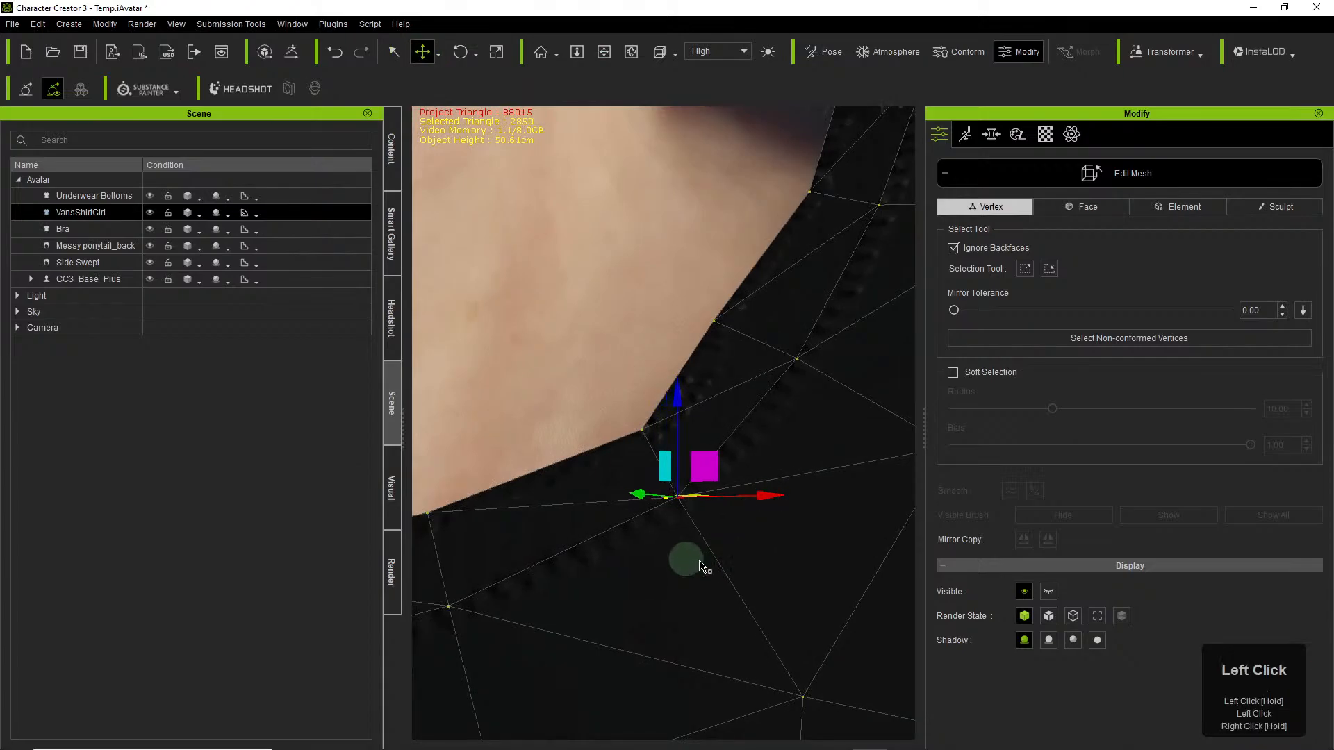
pyautogui.click(1108, 180)
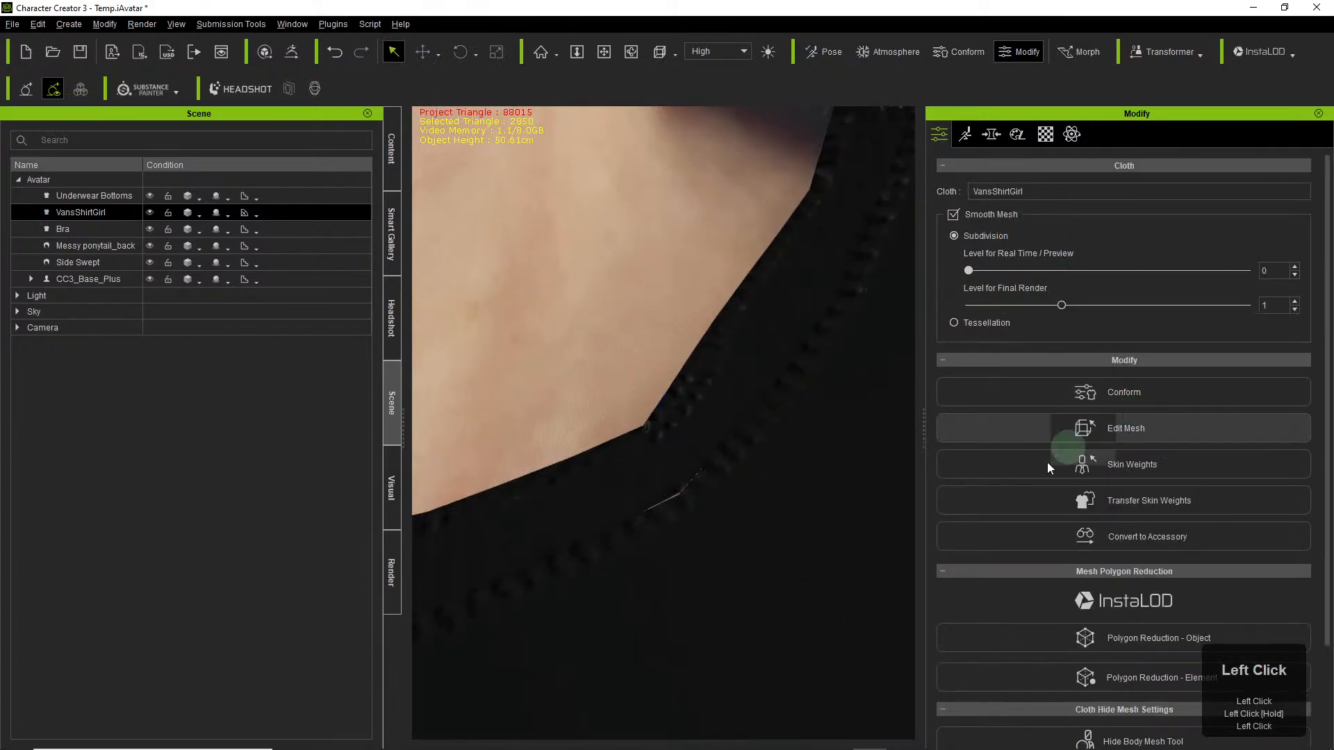
pyautogui.scroll(-3, 806, 484)
pyautogui.scroll(4, 805, 484)
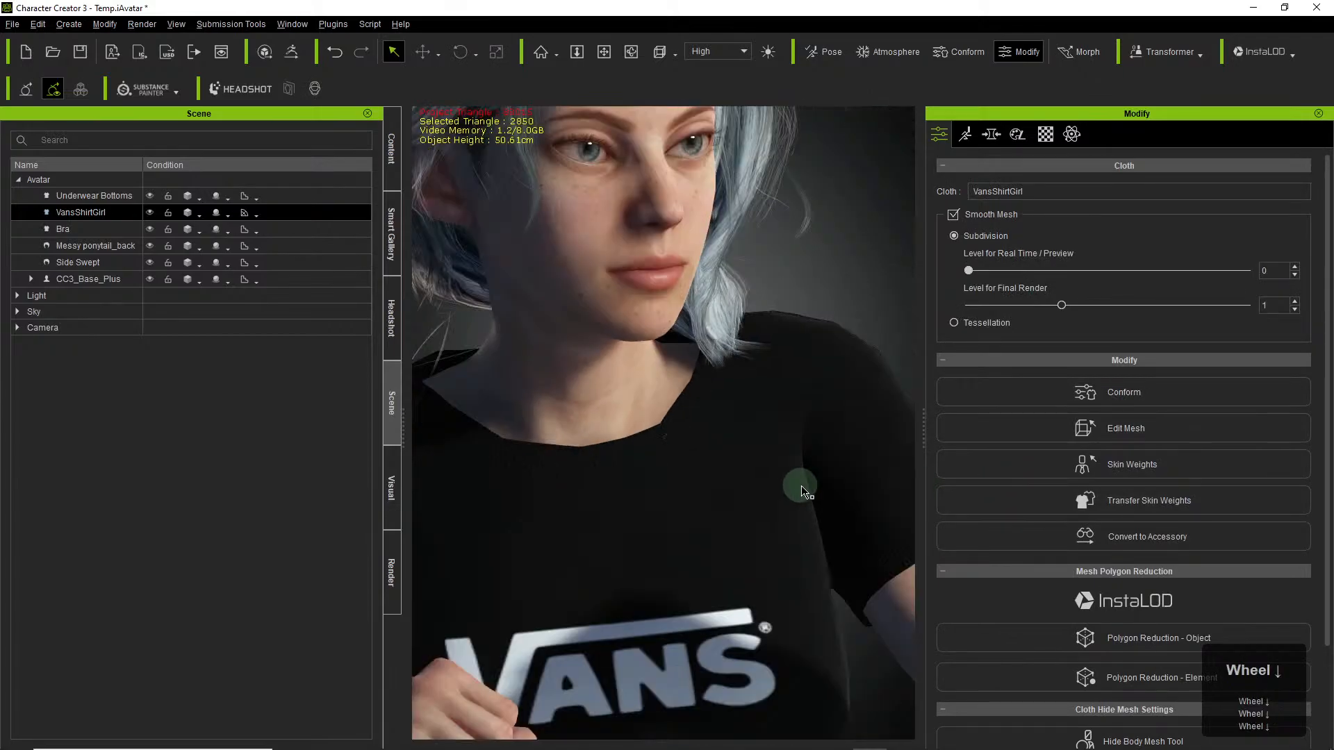
pyautogui.scroll(-4, 759, 500)
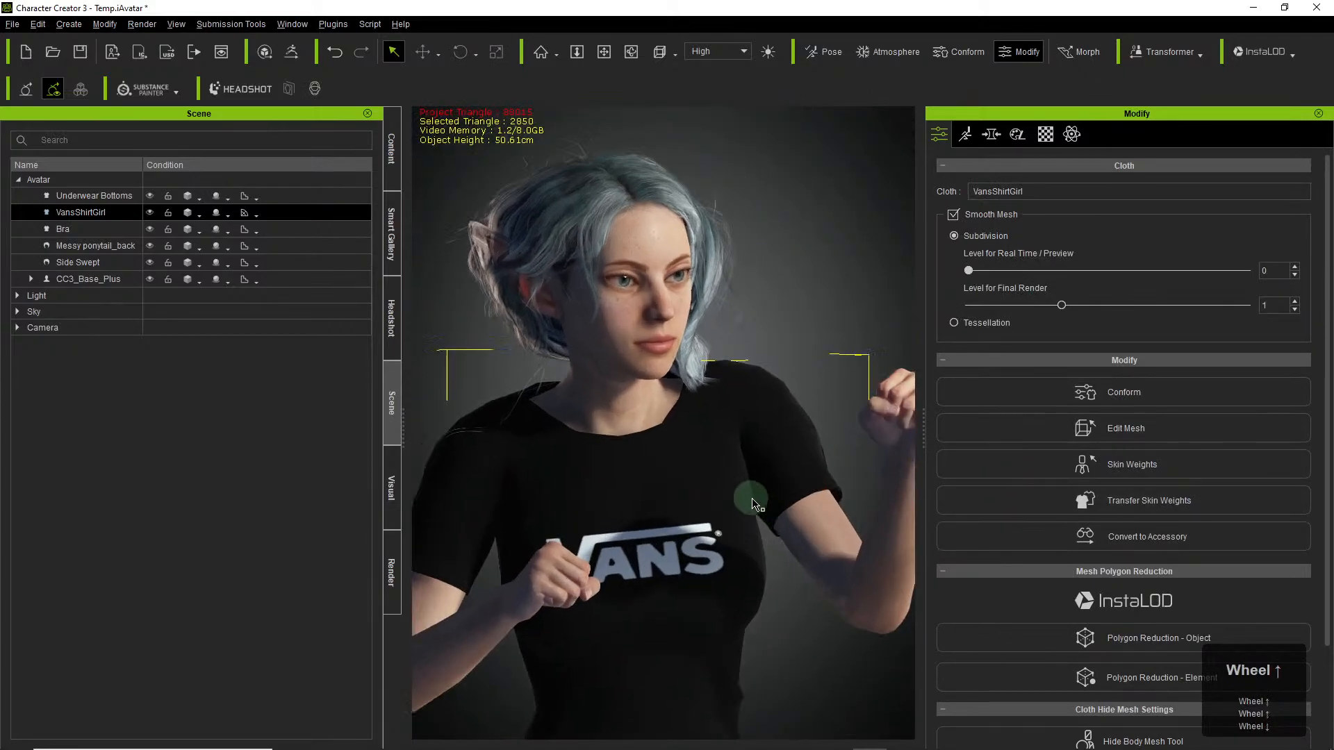
pyautogui.scroll(3, 710, 520)
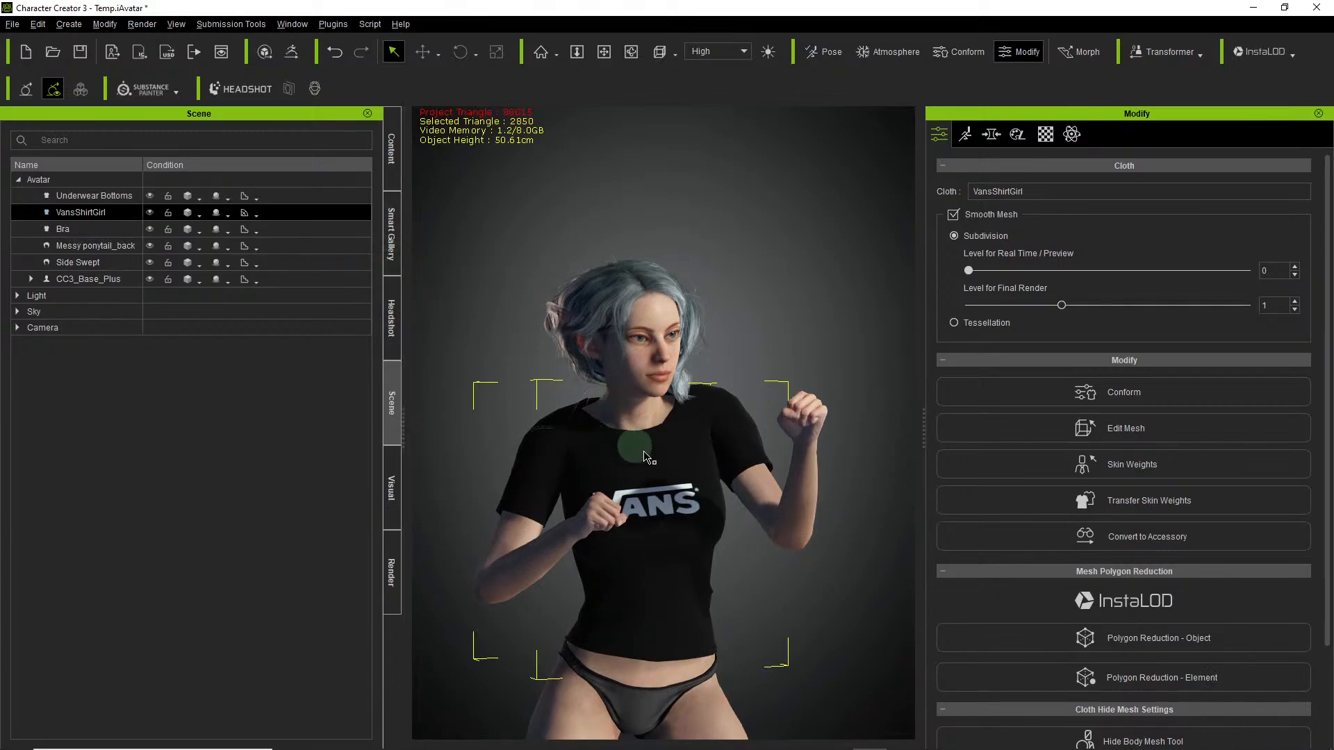
# Apply the Open X checking pose to the avatar and inspect the T-shirt's fit from the front and side.
pyautogui.click(385, 182)
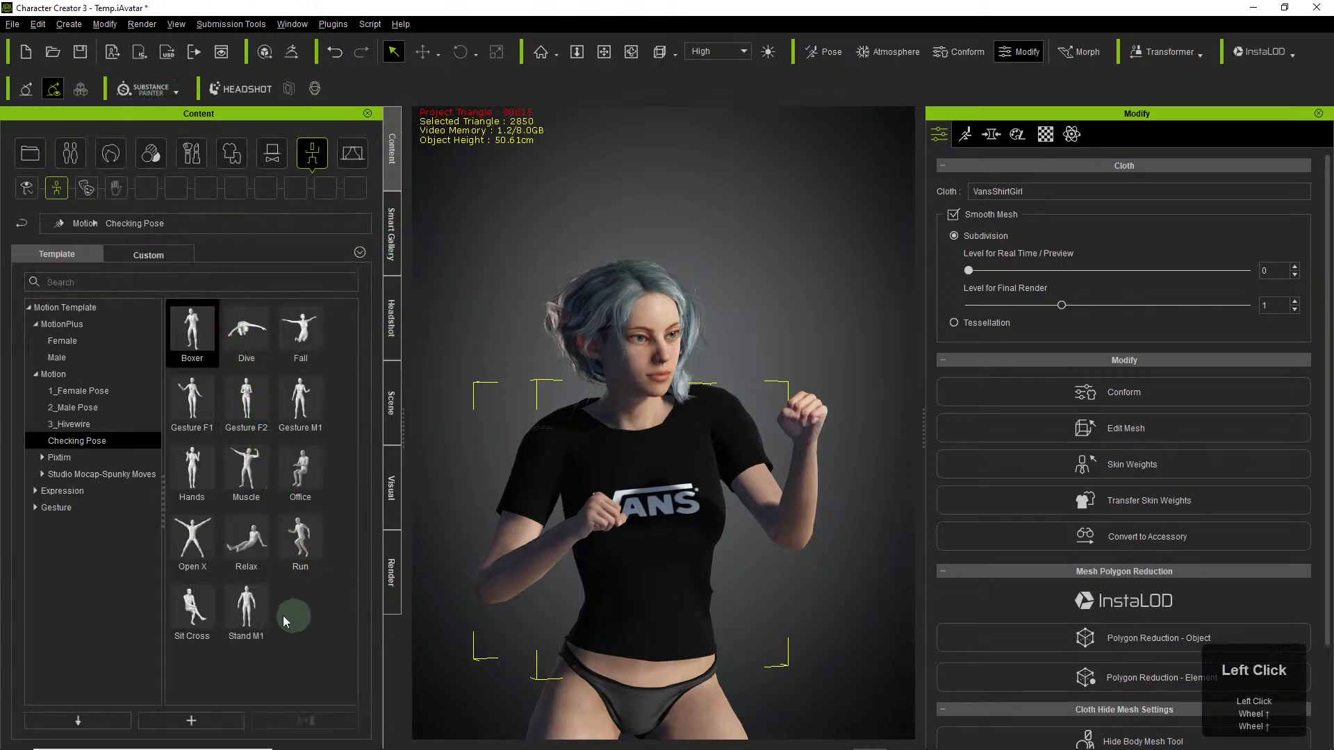
pyautogui.doubleClick(182, 549)
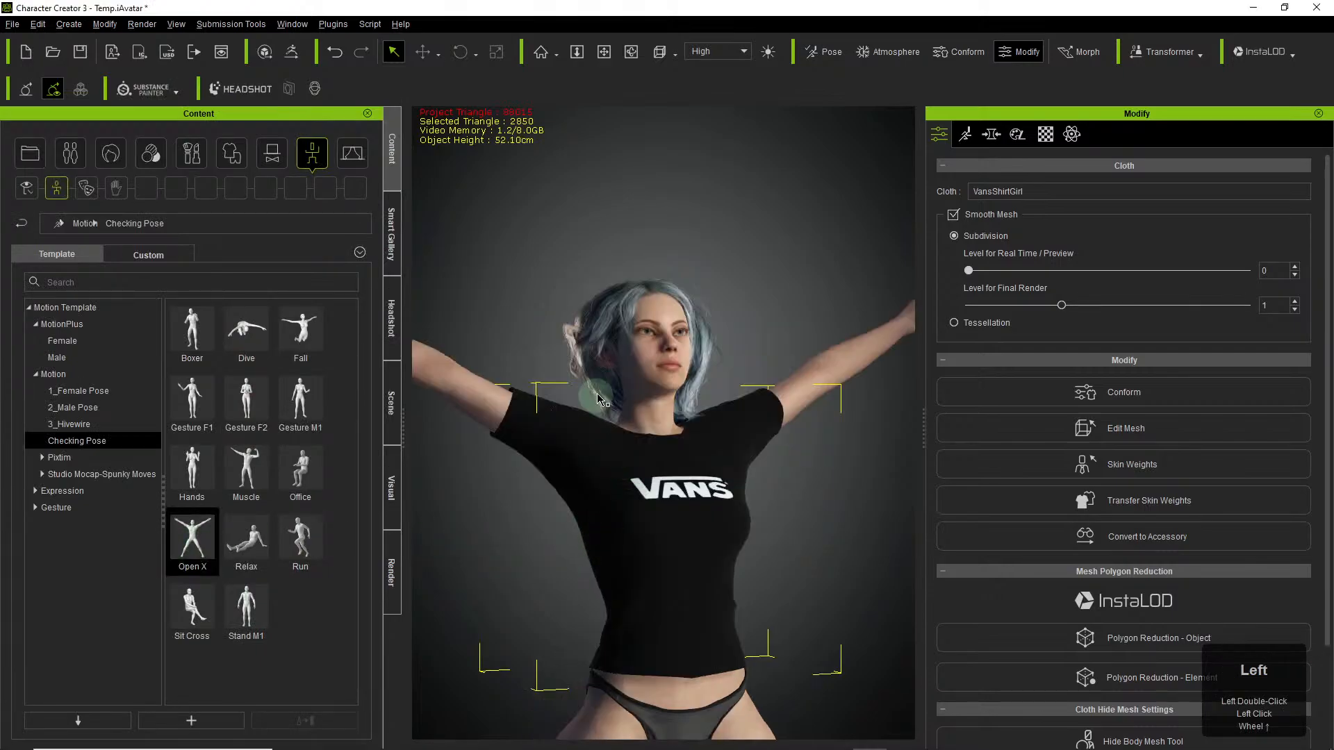
pyautogui.scroll(4, 560, 444)
pyautogui.moveTo(688, 495); pyautogui.dragTo(509, 553, button='right')
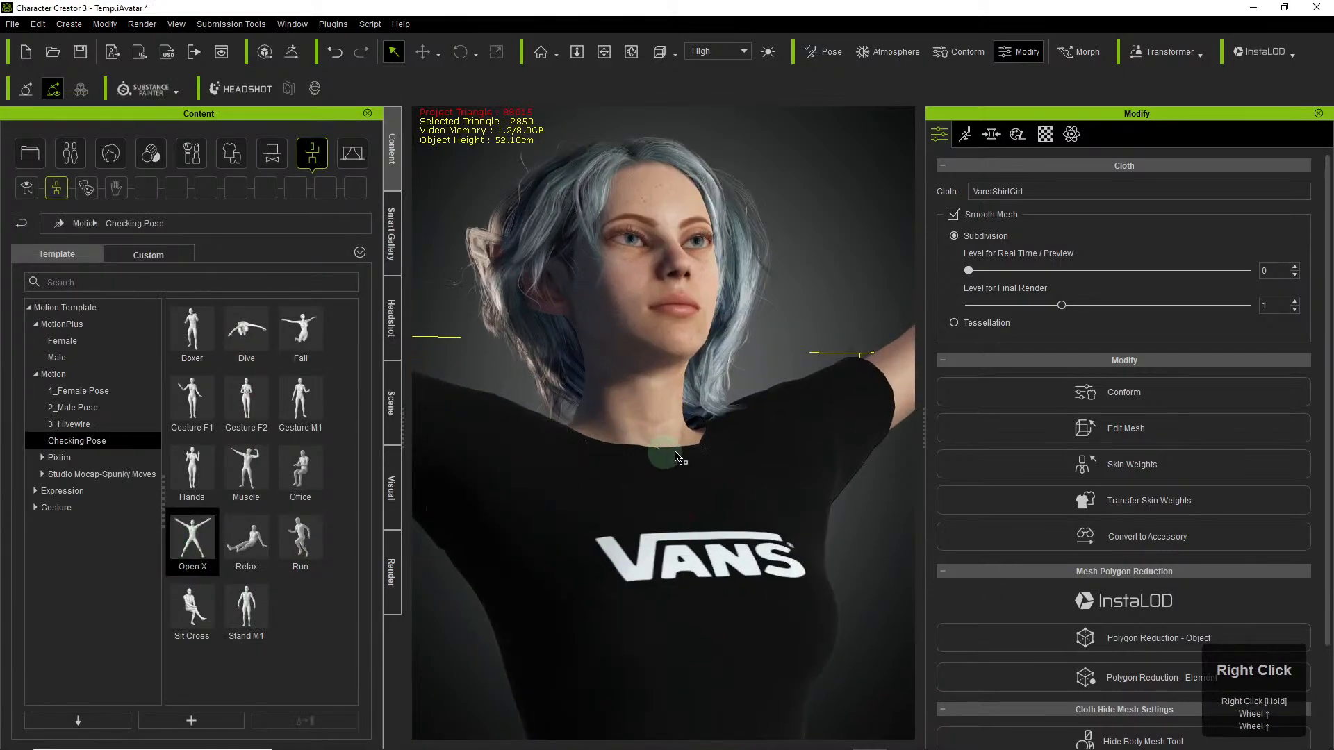
pyautogui.press('x')
pyautogui.moveTo(701, 446); pyautogui.dragTo(858, 426, button='right')
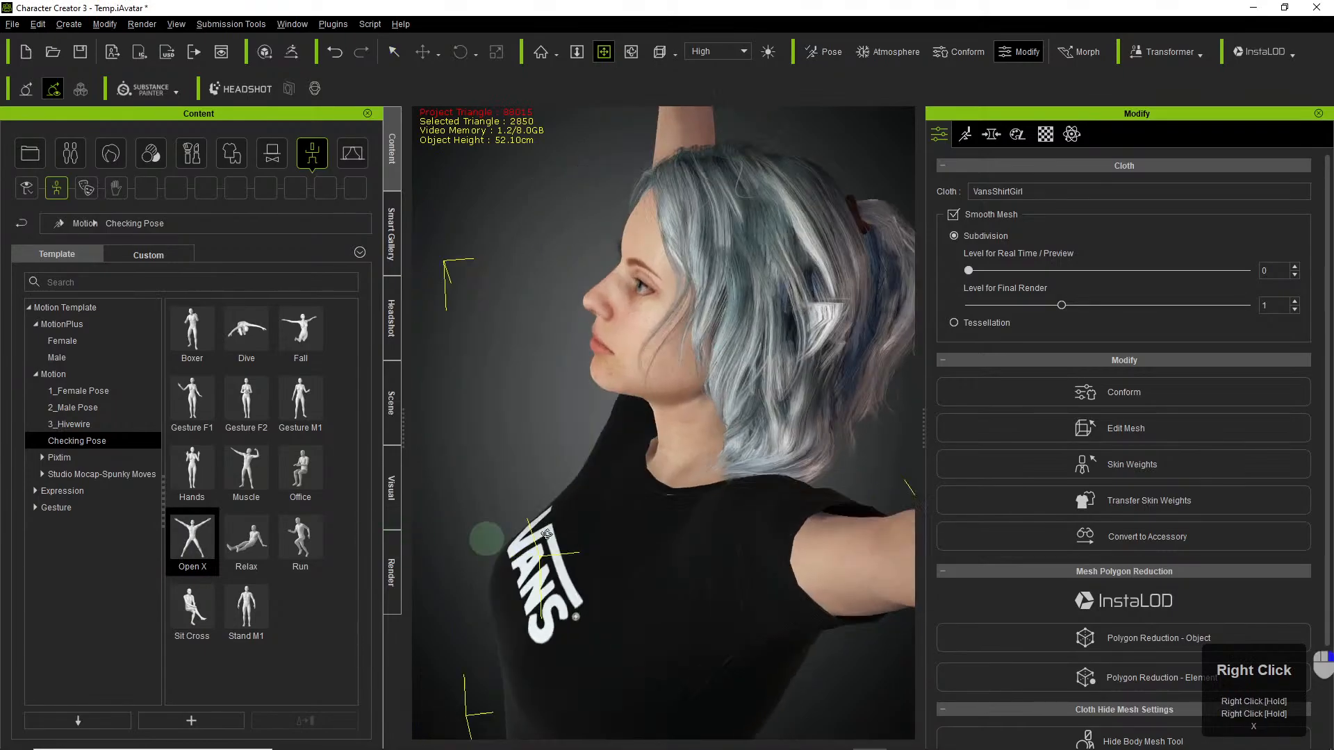
pyautogui.scroll(-3, 804, 512)
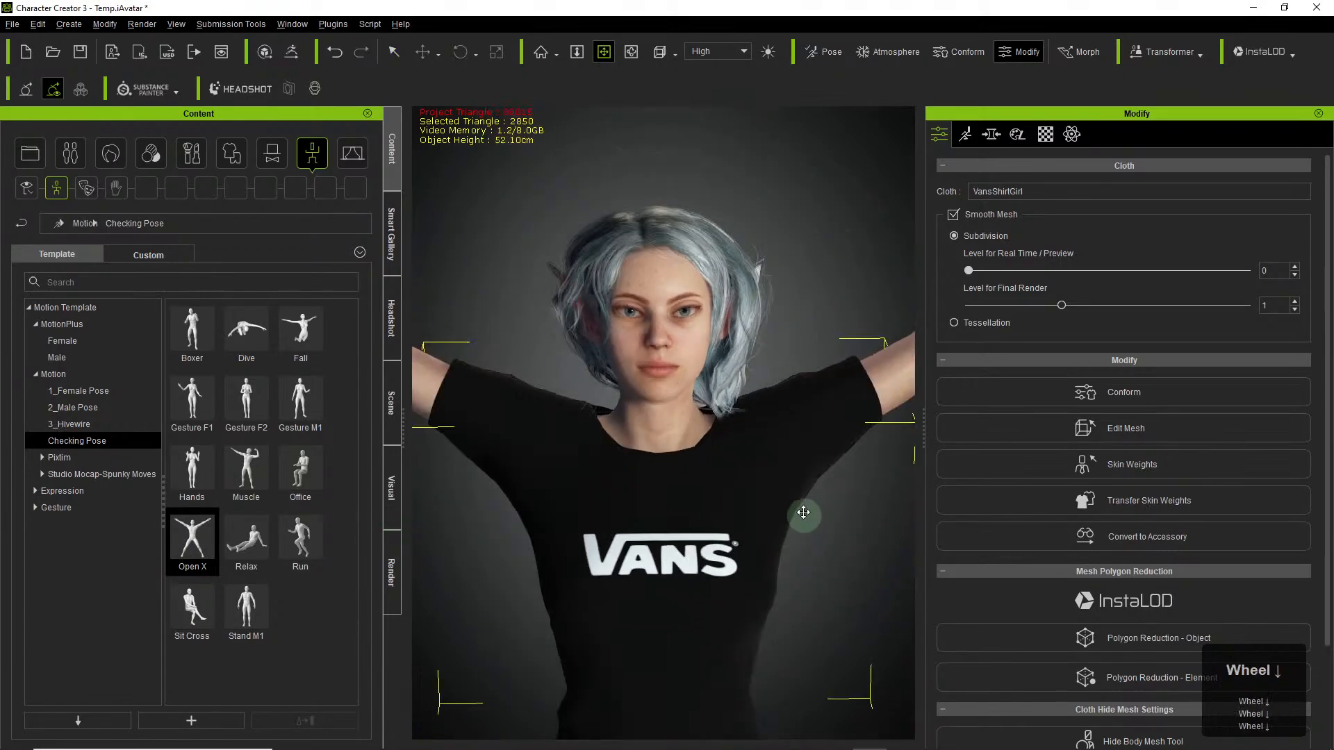
# Apply the Office checking pose to the avatar and inspect how the T-shirt fits while seated.
pyautogui.moveTo(746, 528); pyautogui.dragTo(645, 479, button='right')
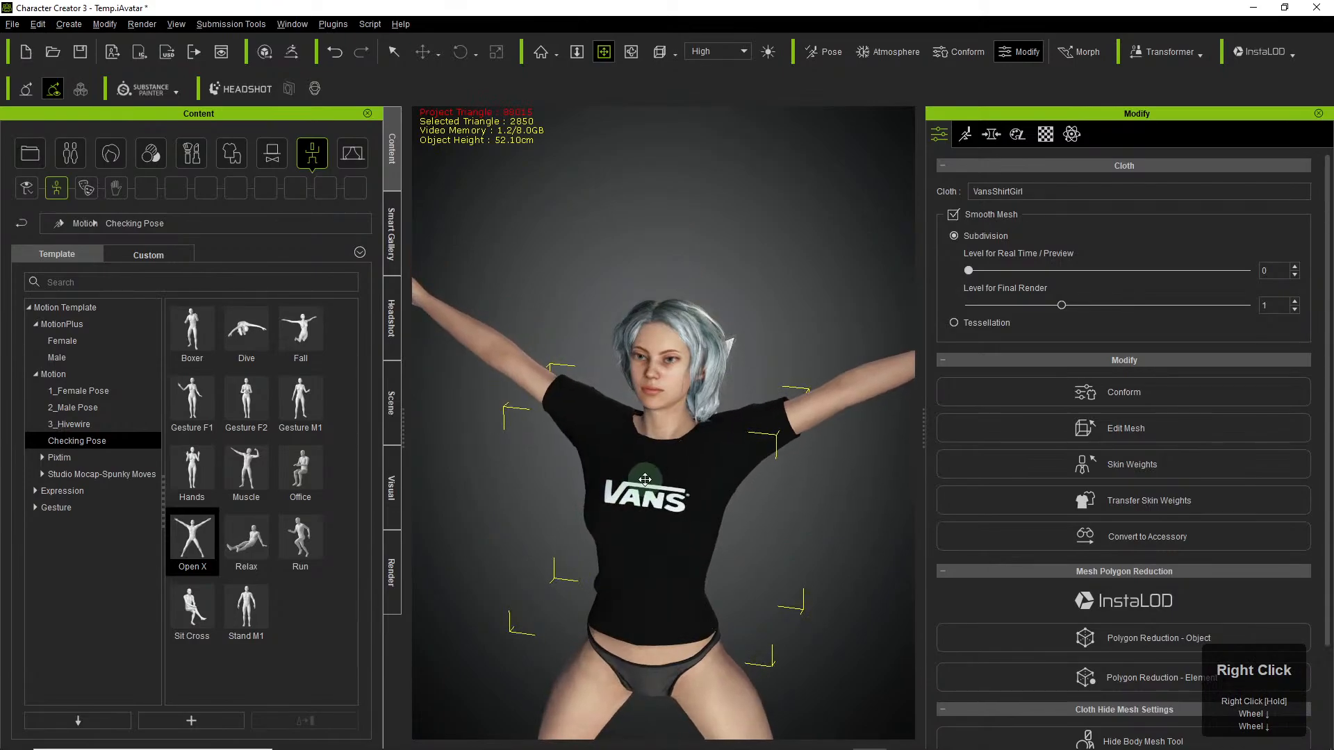
pyautogui.doubleClick(300, 473)
pyautogui.moveTo(869, 576); pyautogui.dragTo(812, 490, button='right')
pyautogui.moveTo(760, 499); pyautogui.dragTo(740, 420)
pyautogui.moveTo(741, 420); pyautogui.dragTo(324, 300, button='right')
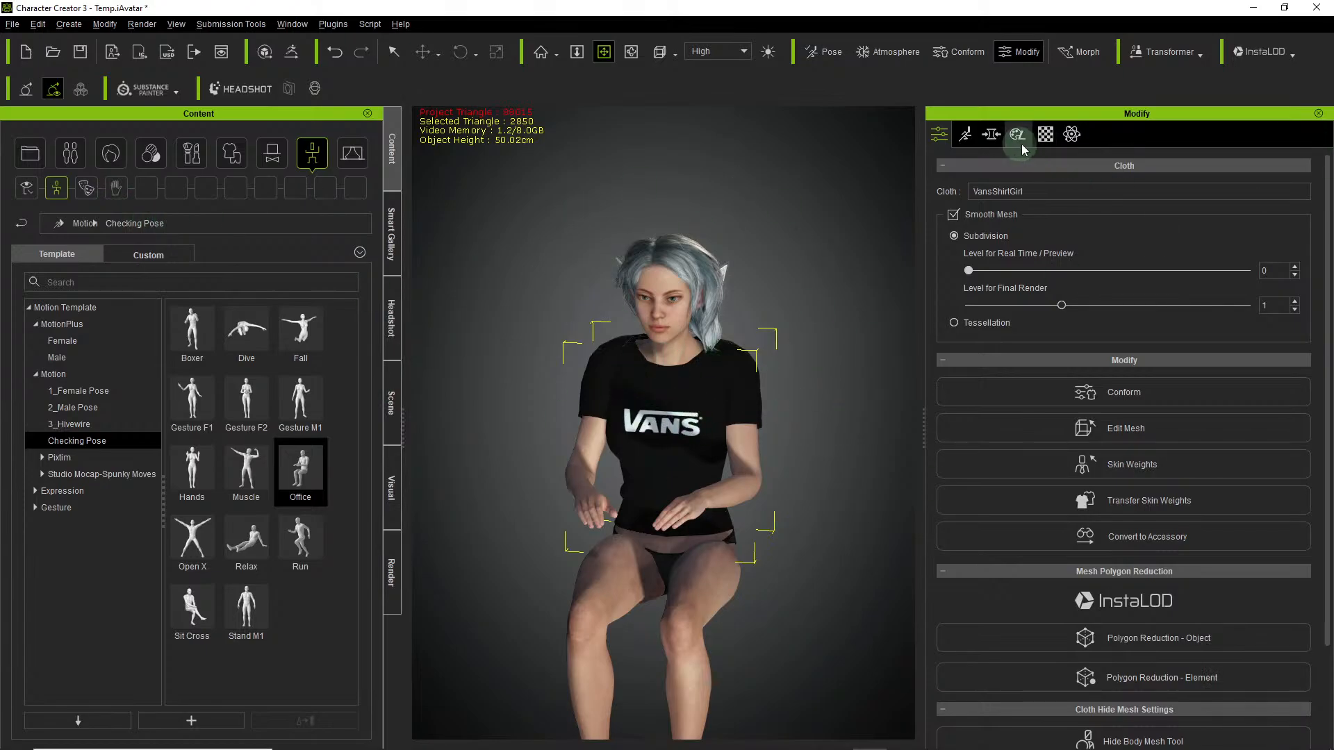
pyautogui.scroll(4, 1007, 278)
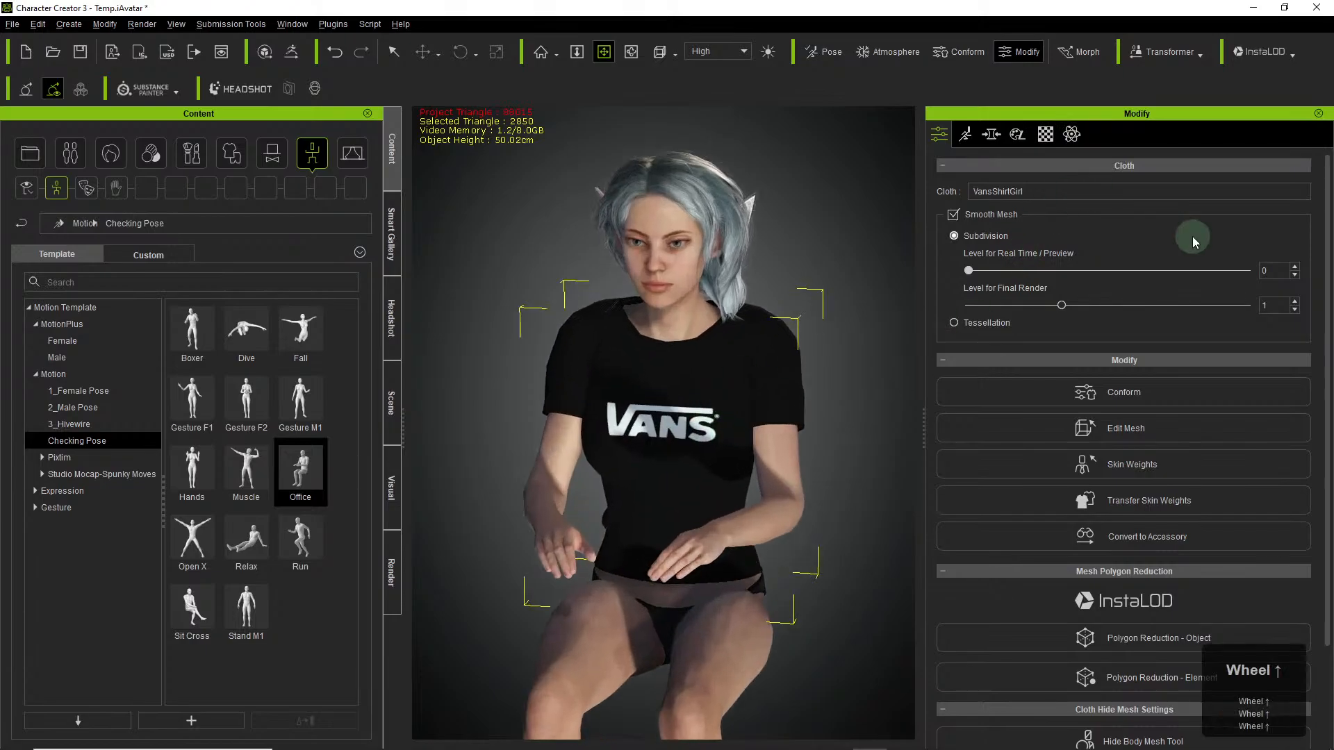
# Open the T-shirt's PhysX weight map editor, look over its fabric materials, and close the editor.
pyautogui.click(1072, 134)
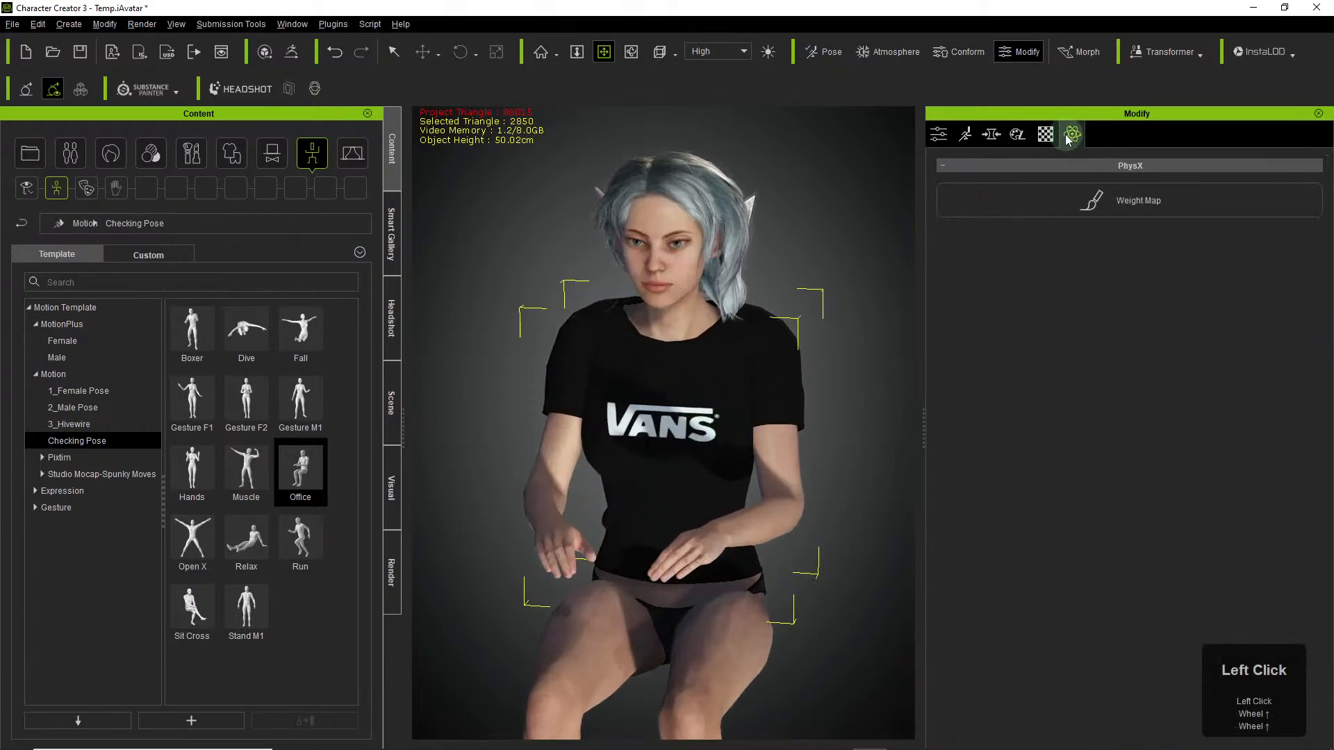
pyautogui.click(1121, 203)
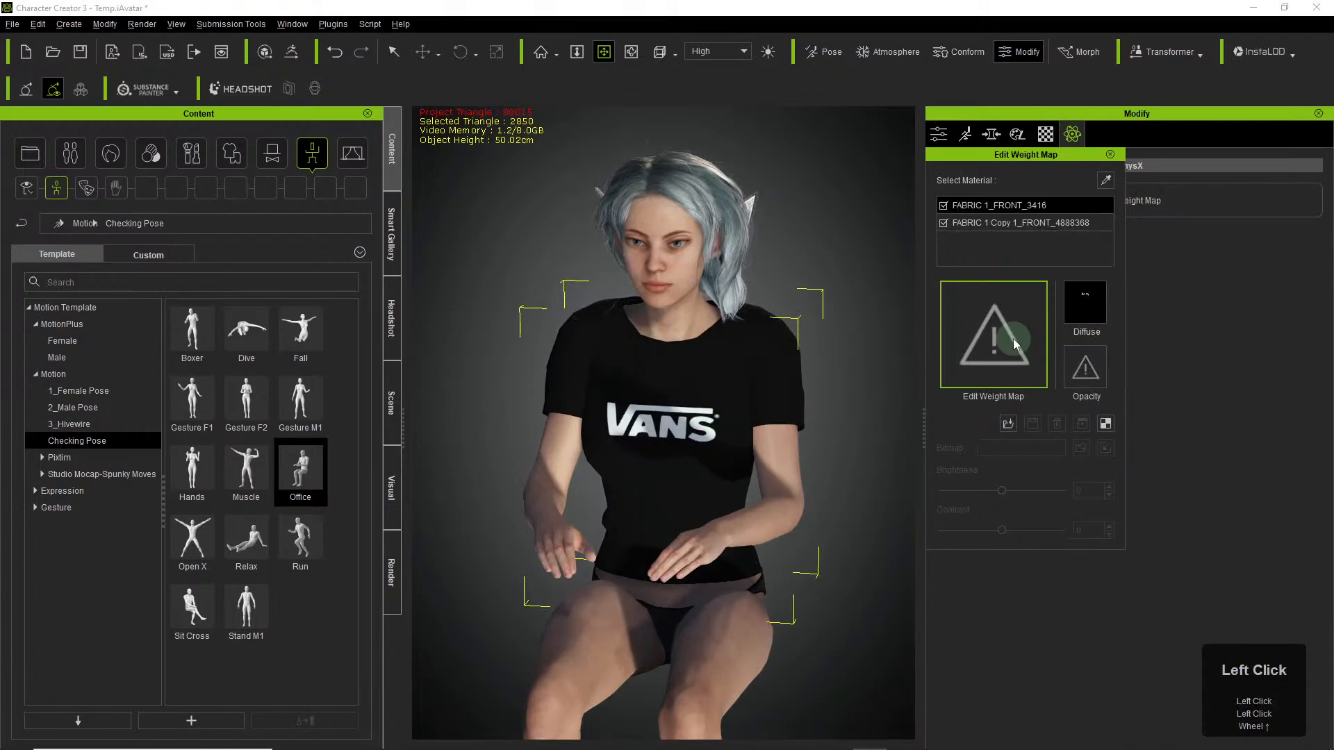
pyautogui.click(1110, 154)
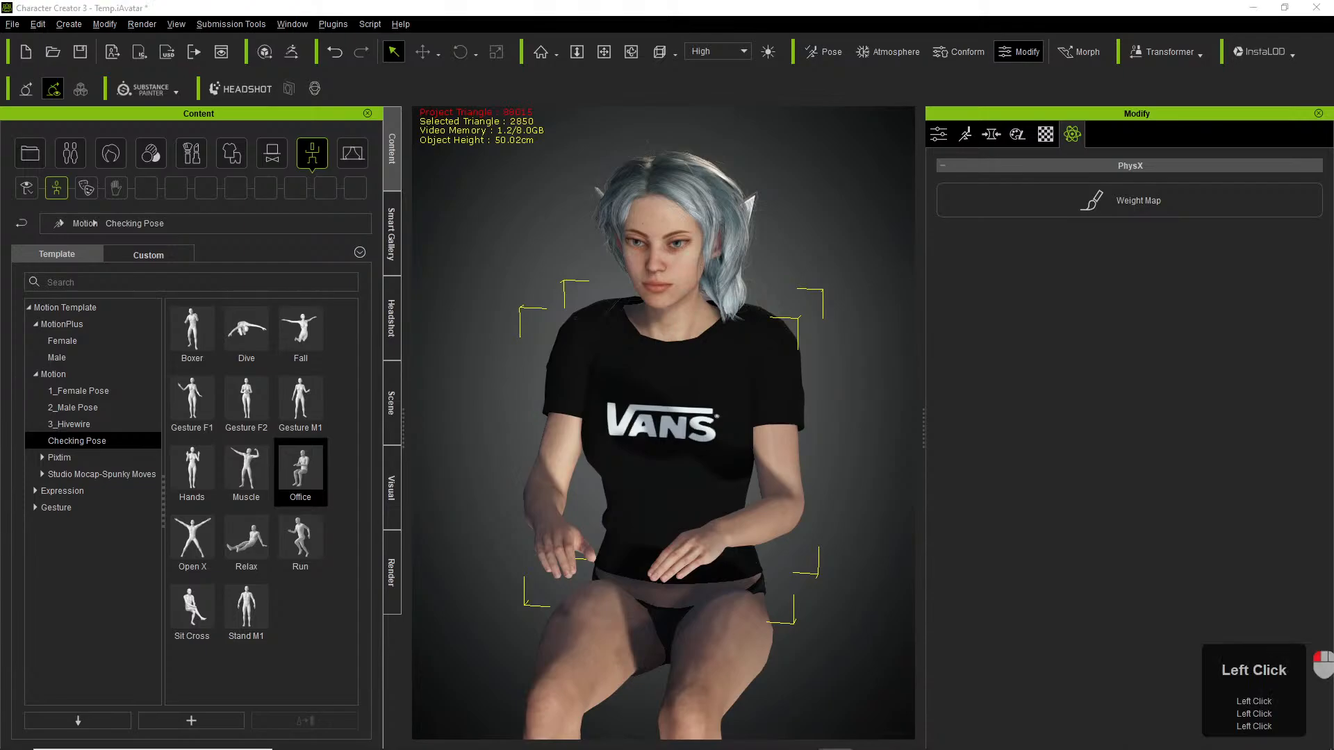
pyautogui.hotkey('shift', 'h')
pyautogui.press('space')
pyautogui.hotkey('shift', 'b')
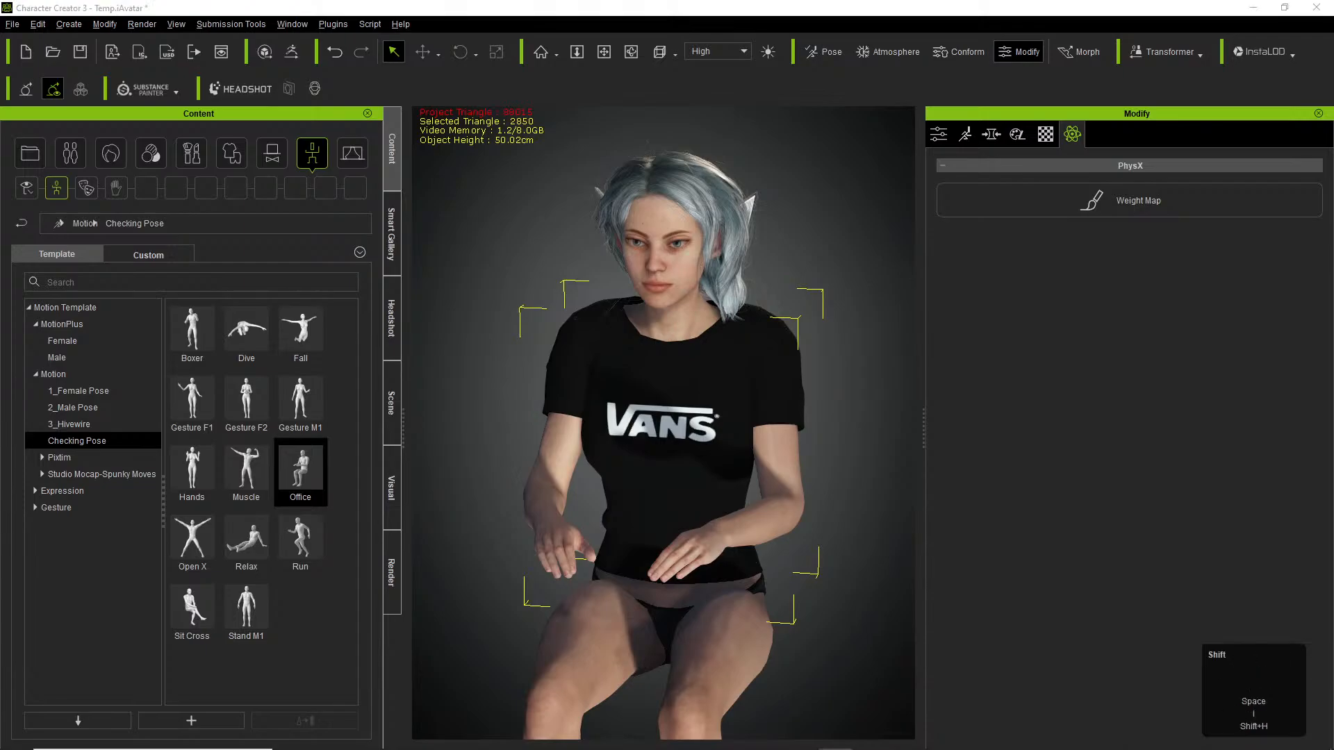
pyautogui.press('u')
pyautogui.press('n')
pyautogui.press('g')
pyautogui.press('j')
pyautogui.press('o')
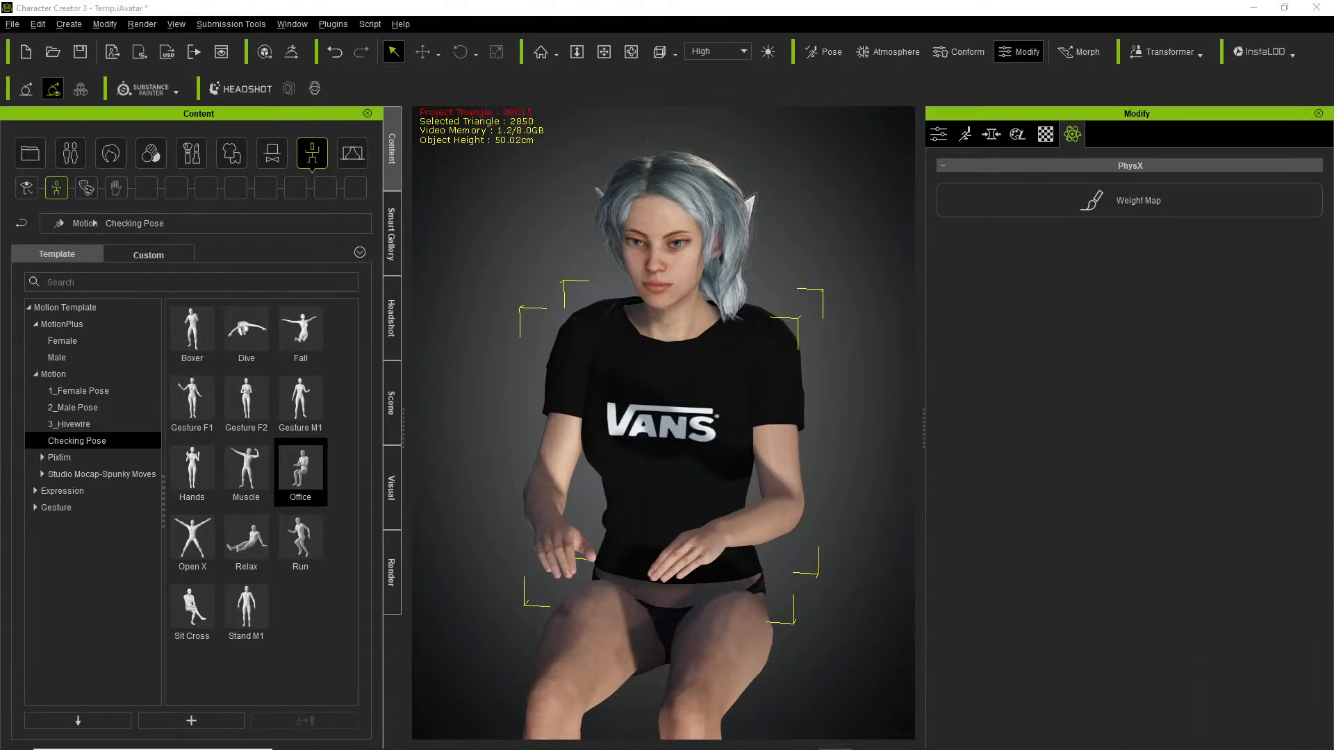
pyautogui.press('Return')
pyautogui.write('yeah')
pyautogui.press('space')
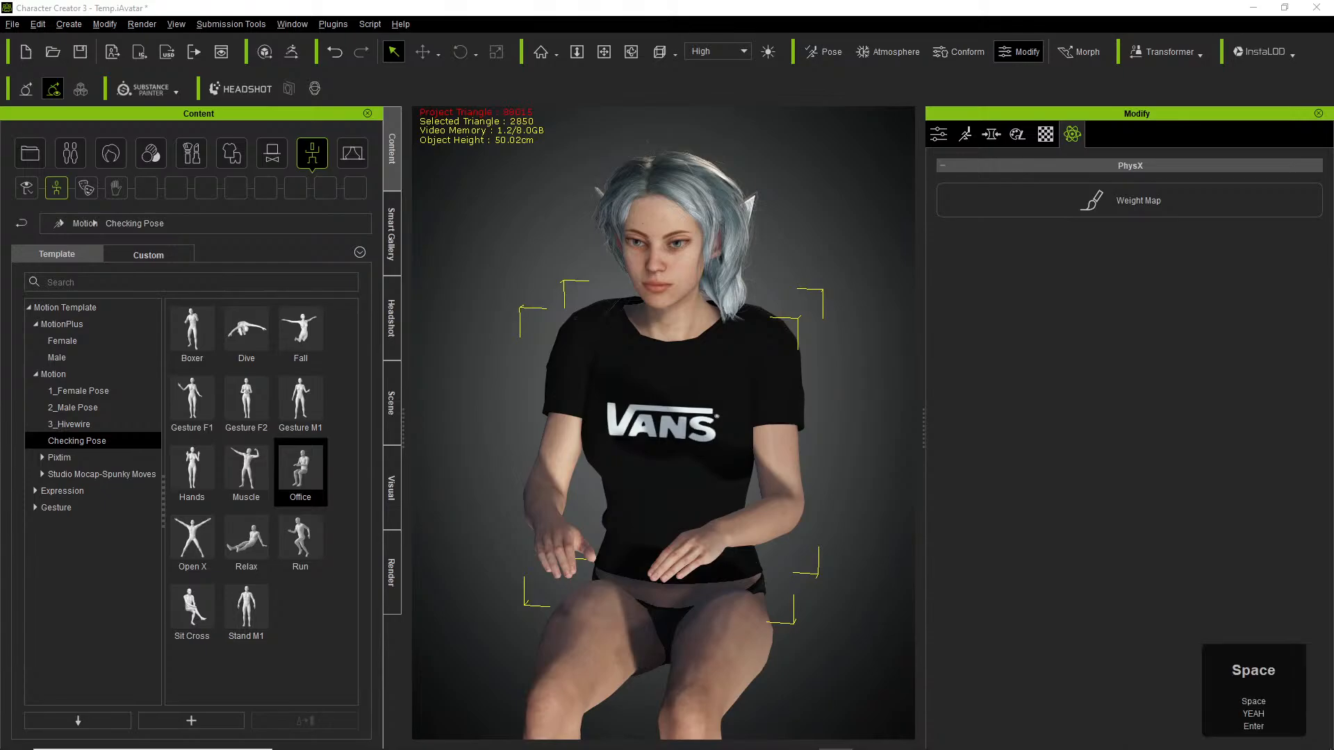
pyautogui.write("then your're right")
pyautogui.press('Return')
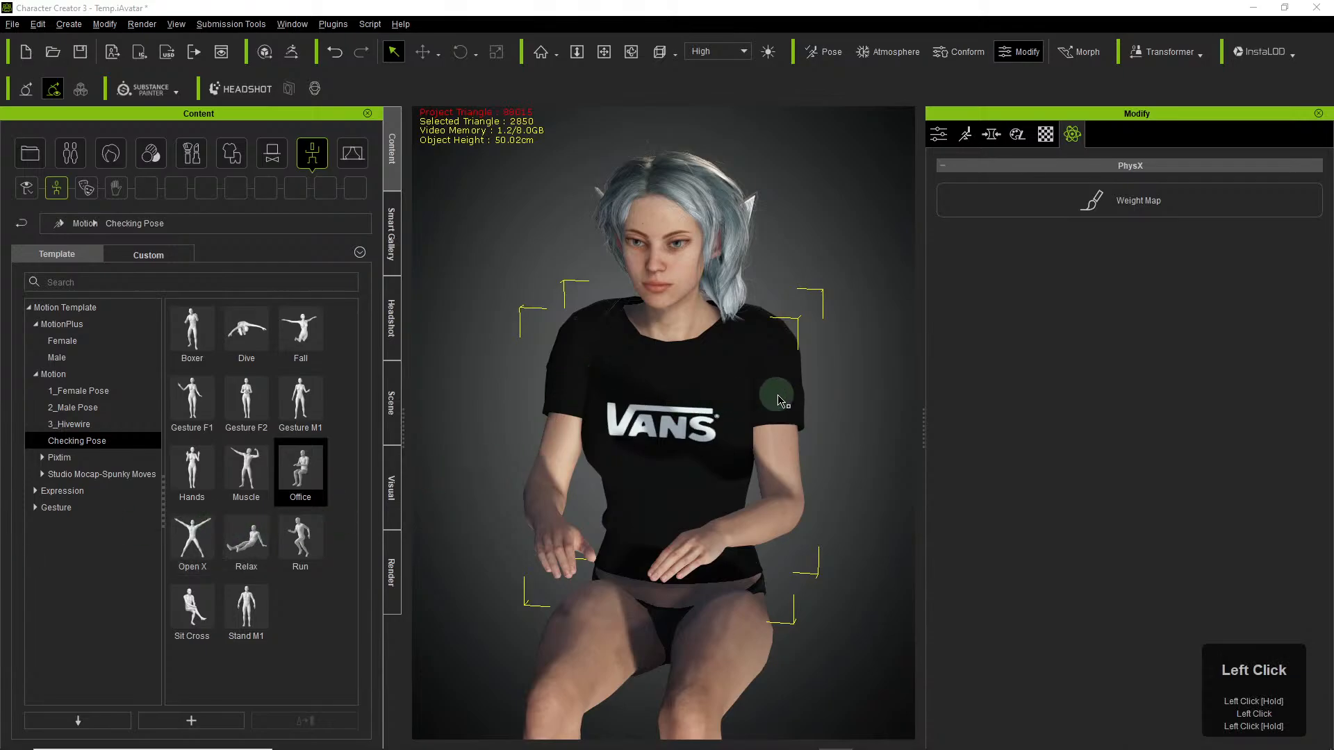
# Switch to iClone 7, frame the whole avatar, and view the T-shirt from an angle.
pyautogui.hotkey('alt', 'Tab')
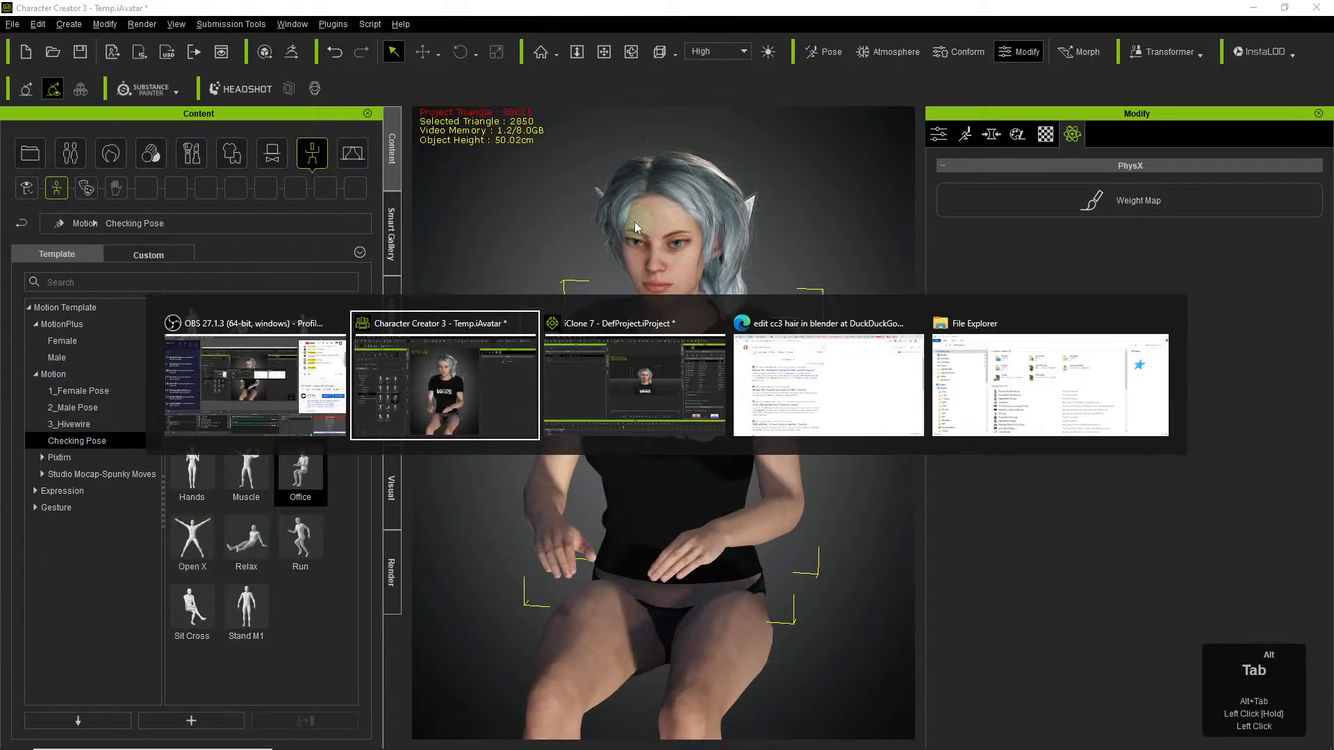
pyautogui.hotkey('alt', 'Tab')
pyautogui.hotkey('alt', 'Tab')
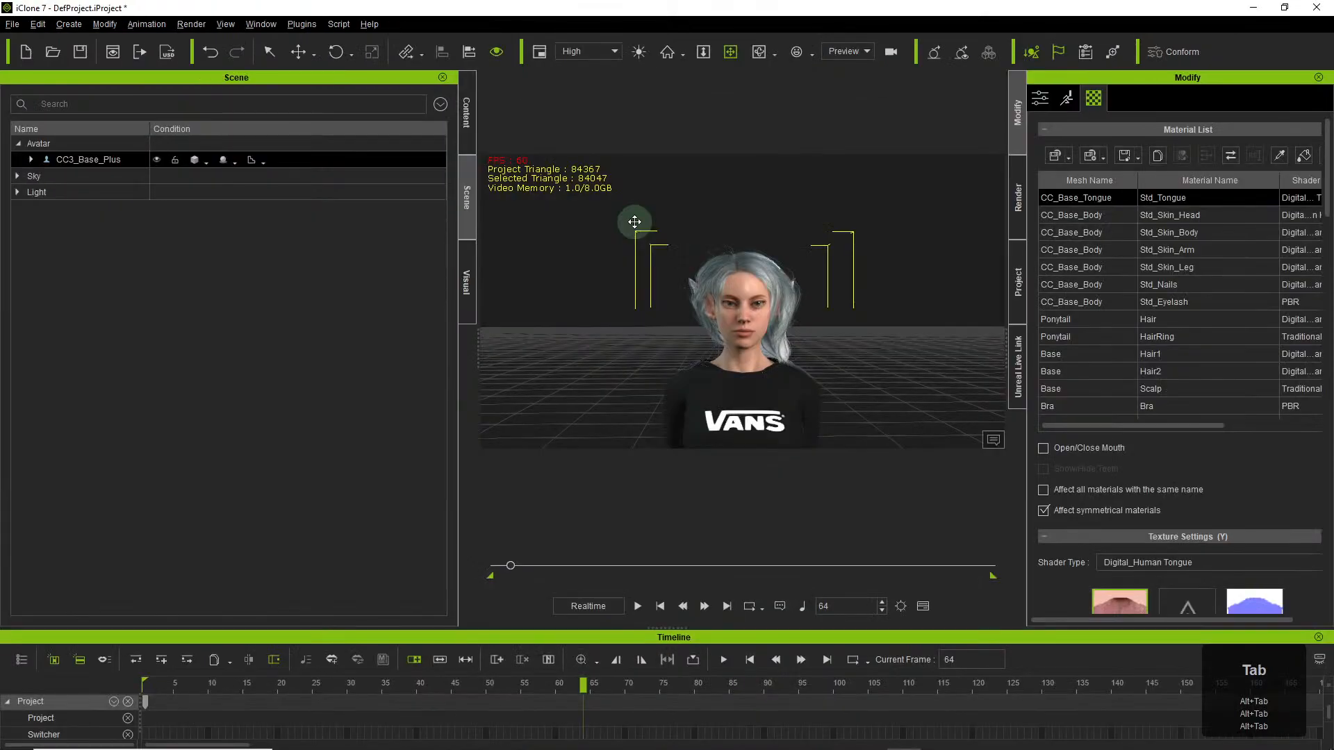
pyautogui.scroll(-3, 766, 352)
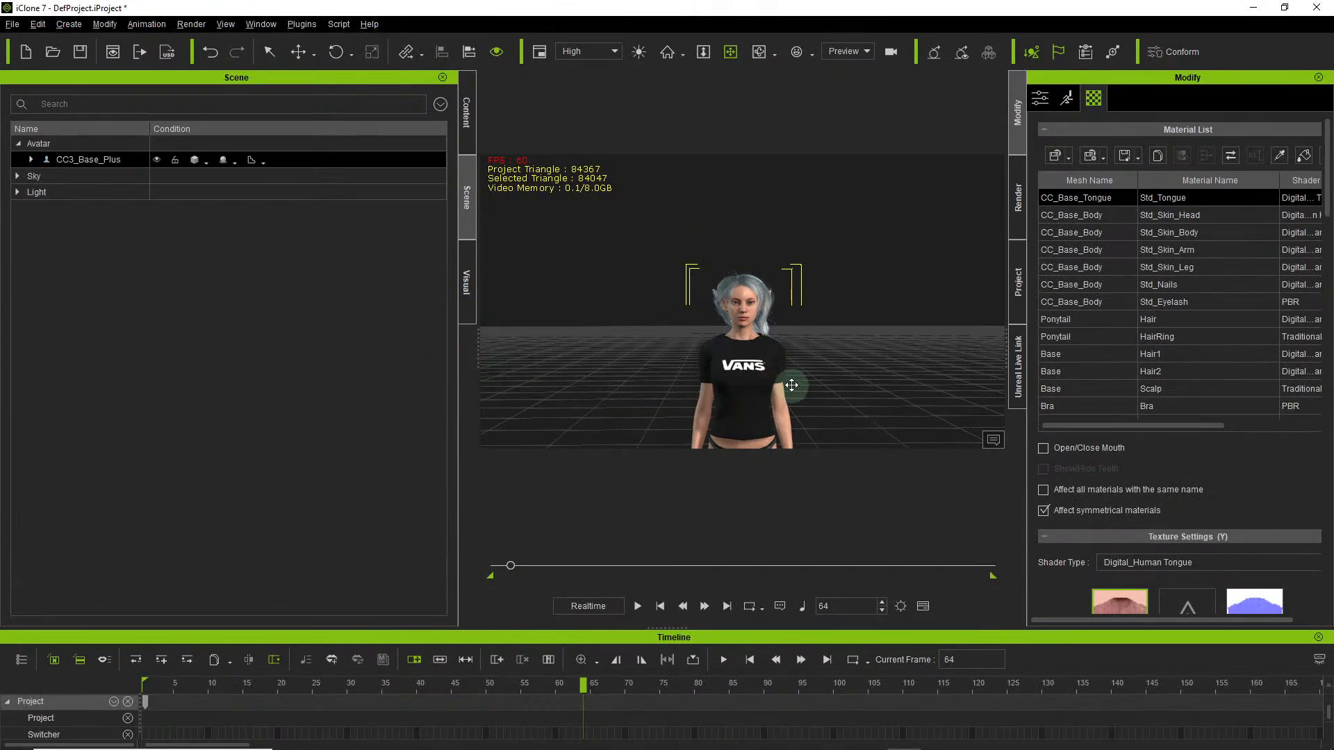
pyautogui.scroll(3, 799, 365)
pyautogui.scroll(2, 799, 361)
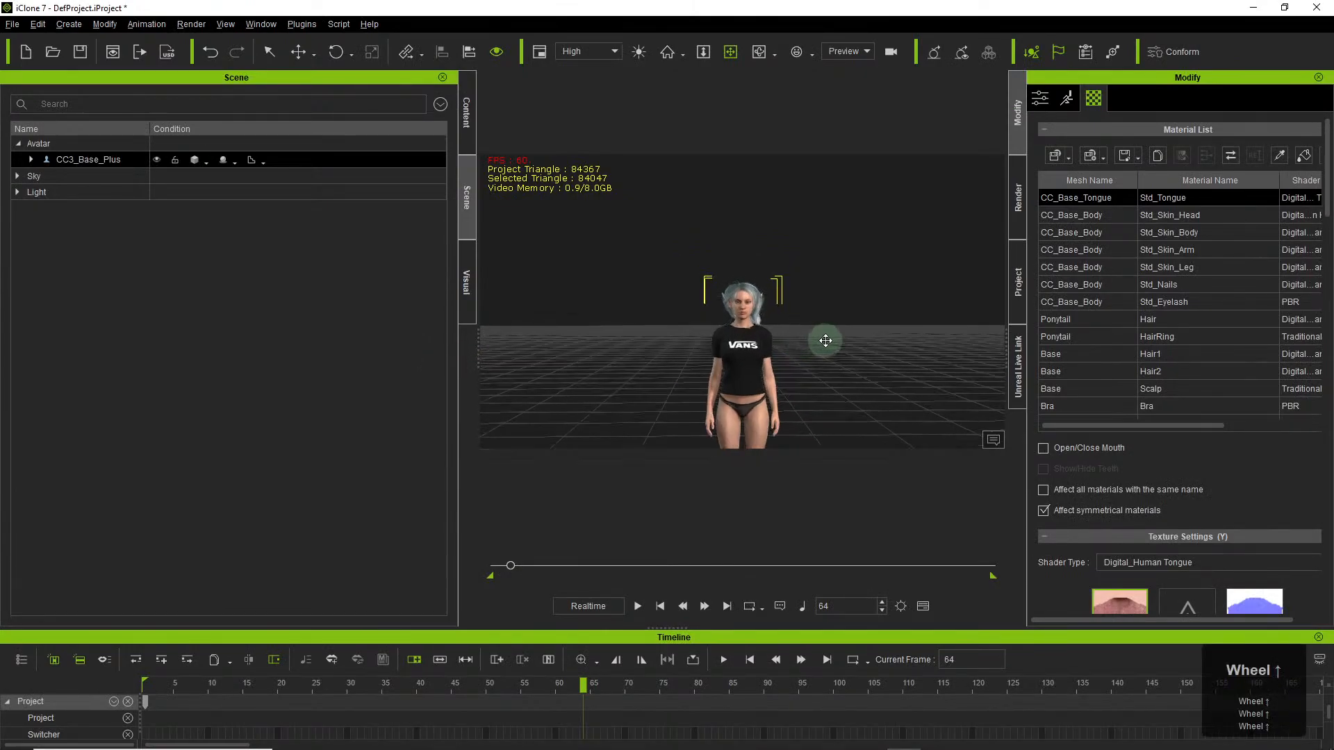
pyautogui.press('f')
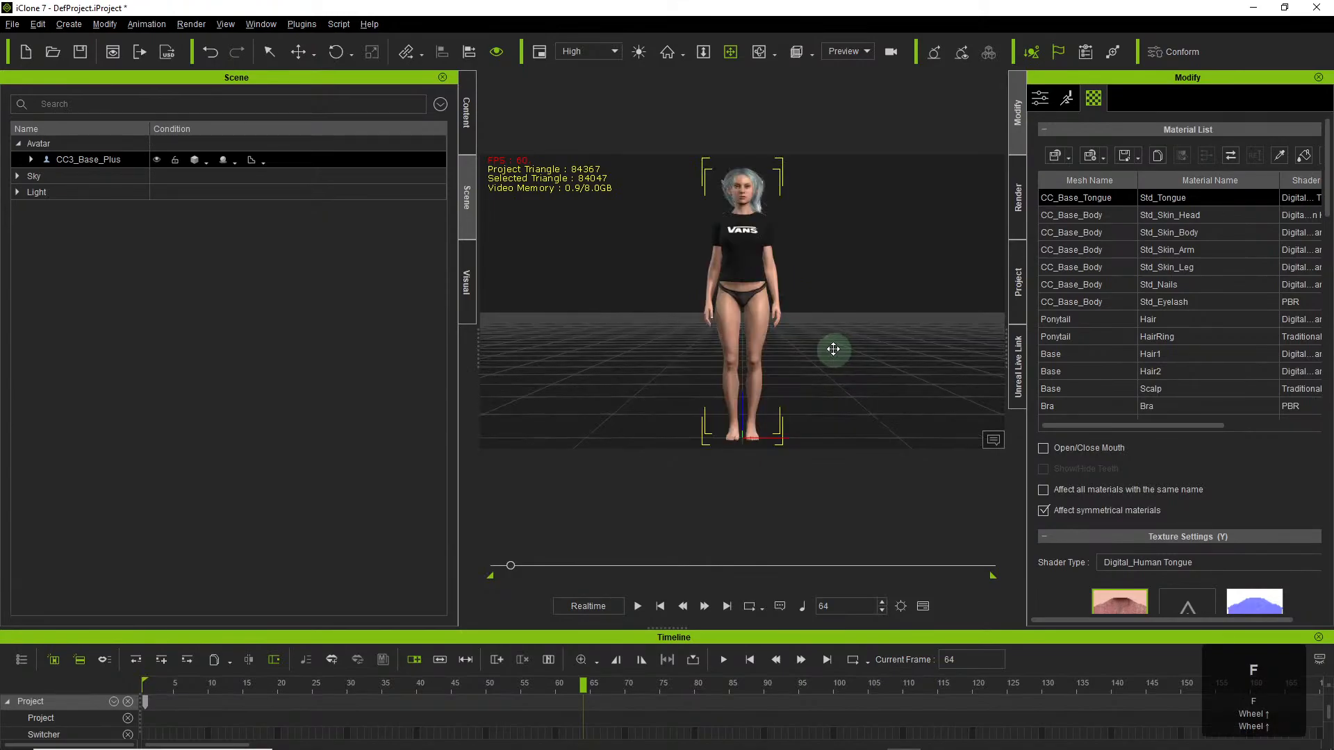
pyautogui.scroll(-2, 819, 320)
pyautogui.moveTo(825, 316); pyautogui.dragTo(884, 297, button='right')
pyautogui.moveTo(881, 296); pyautogui.dragTo(834, 294)
pyautogui.moveTo(813, 304); pyautogui.dragTo(905, 346, button='right')
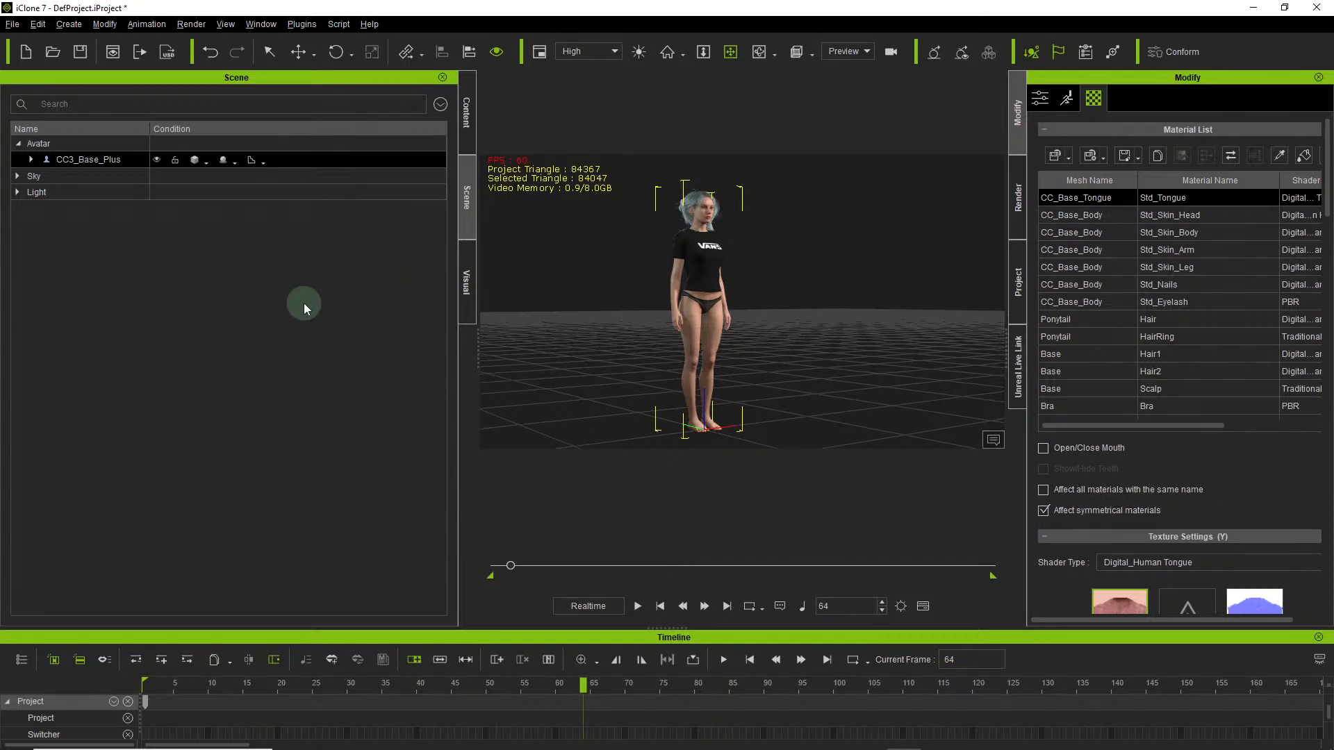
# Switch to File Explorer and look through the iMotion files in the mixamo I-P folder.
pyautogui.press('super')
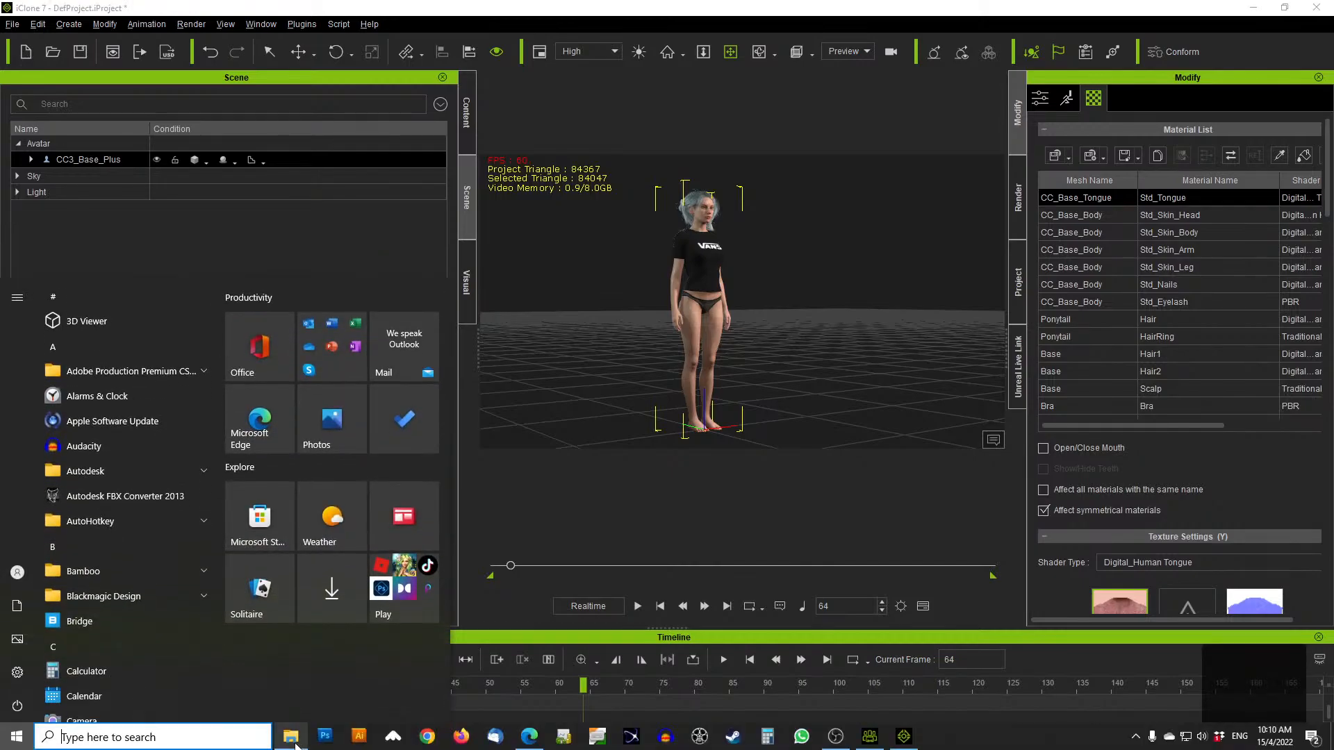
pyautogui.click(295, 746)
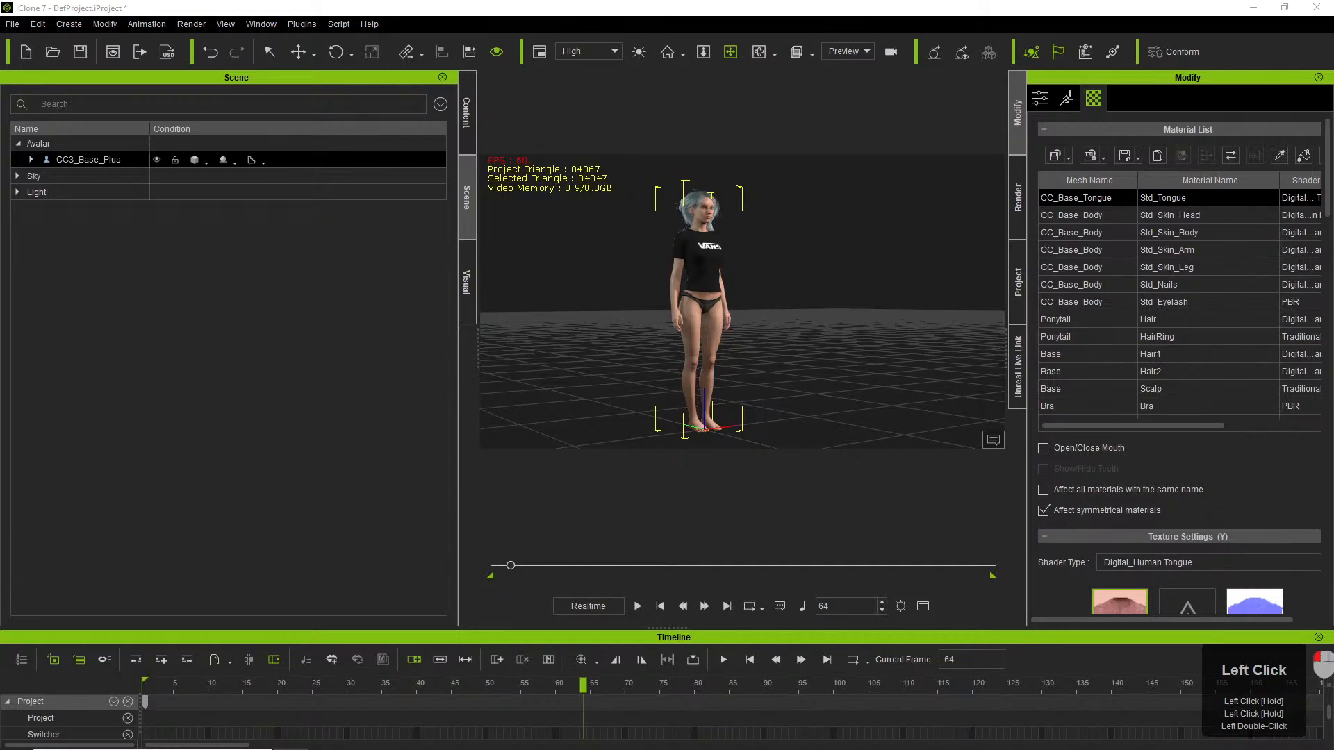
pyautogui.moveTo(0, 215); pyautogui.dragTo(242, 100)
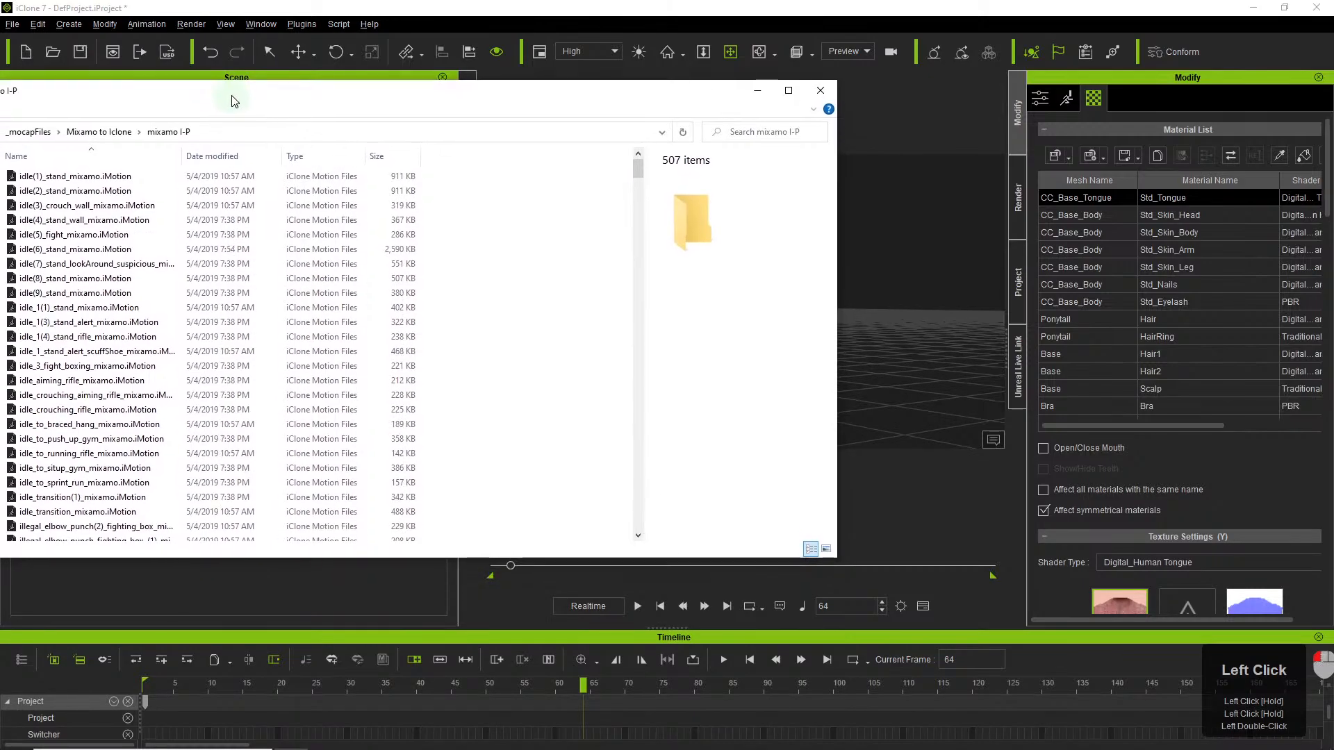
pyautogui.scroll(-8, 139, 348)
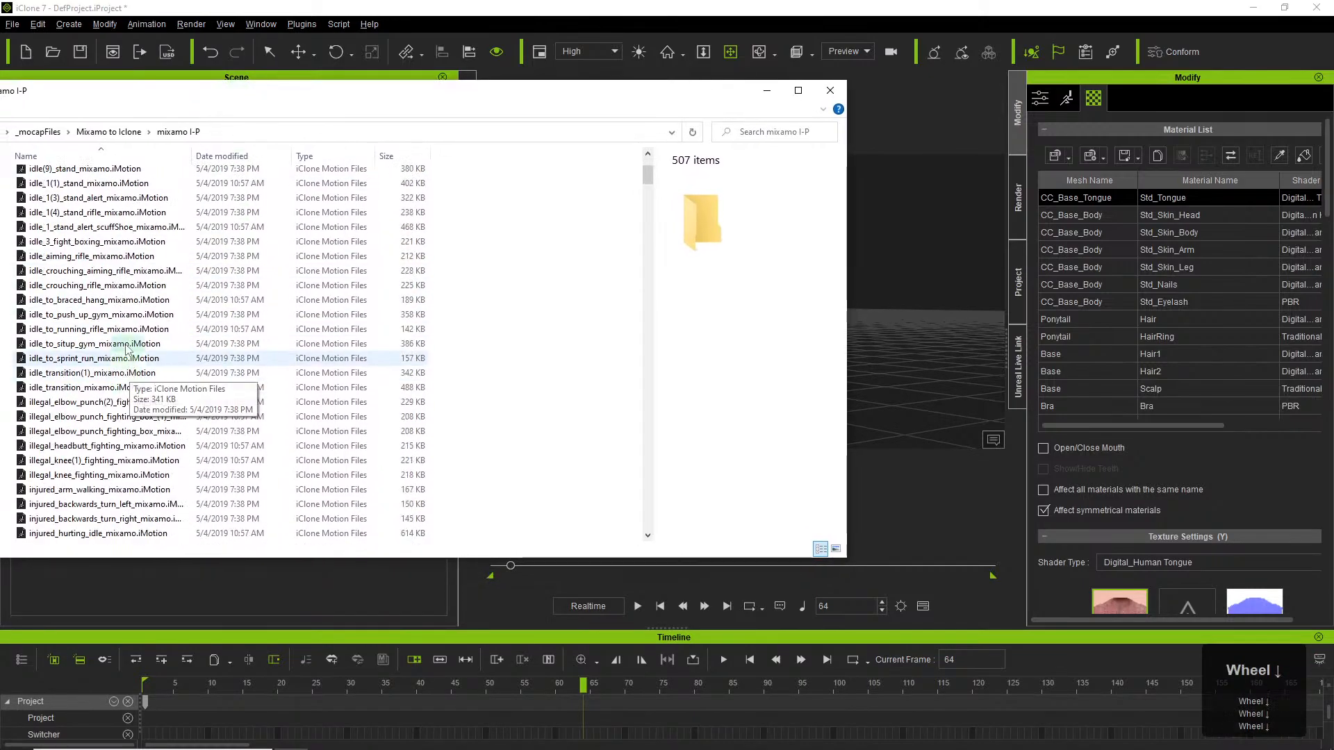
pyautogui.scroll(-7, 139, 358)
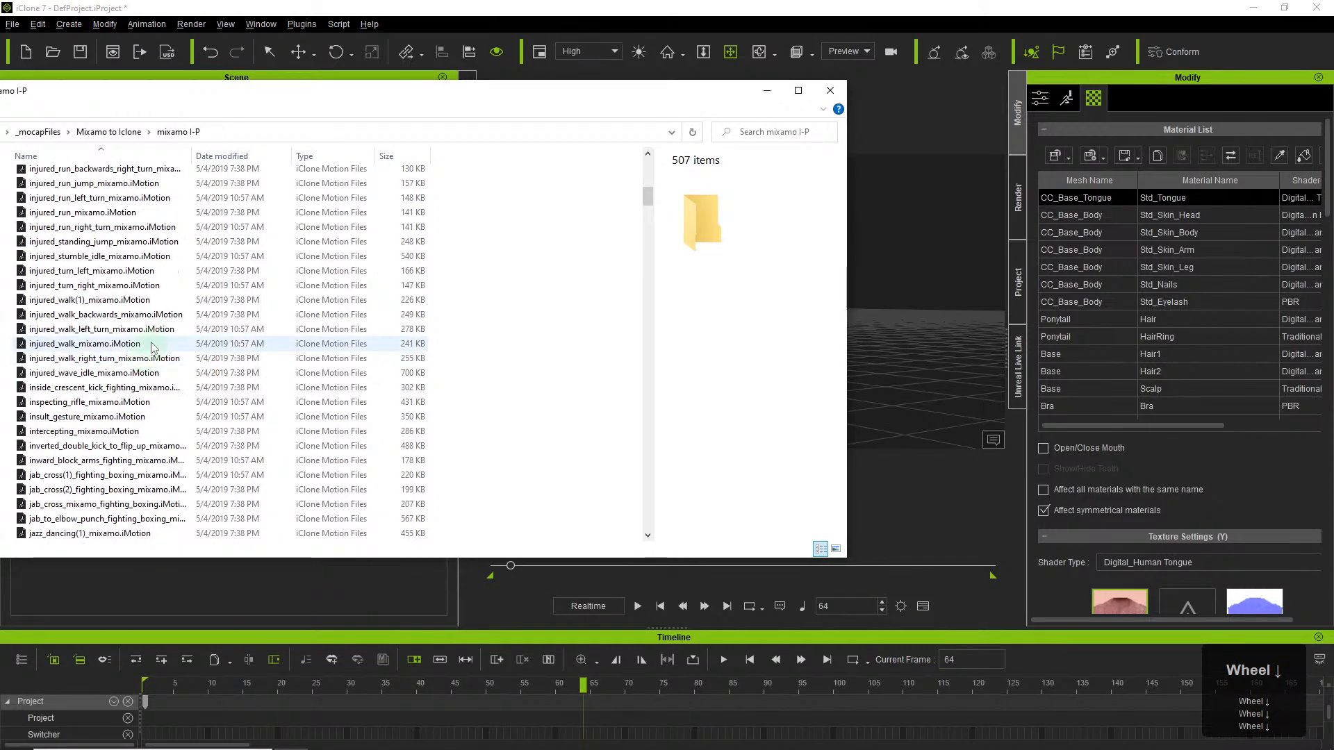
pyautogui.scroll(1, 161, 351)
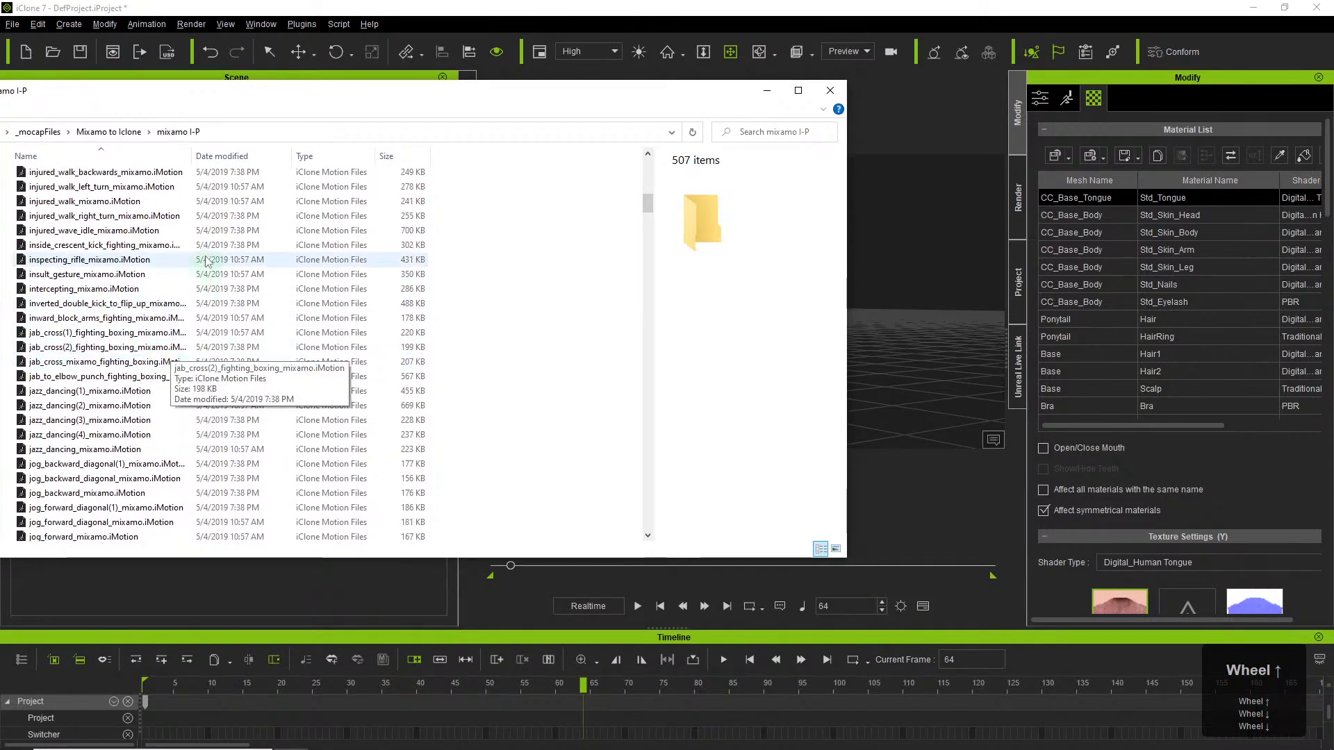
# Search the Mixamo to Iclone folder for "fall" and look through the matching motion files.
pyautogui.click(119, 133)
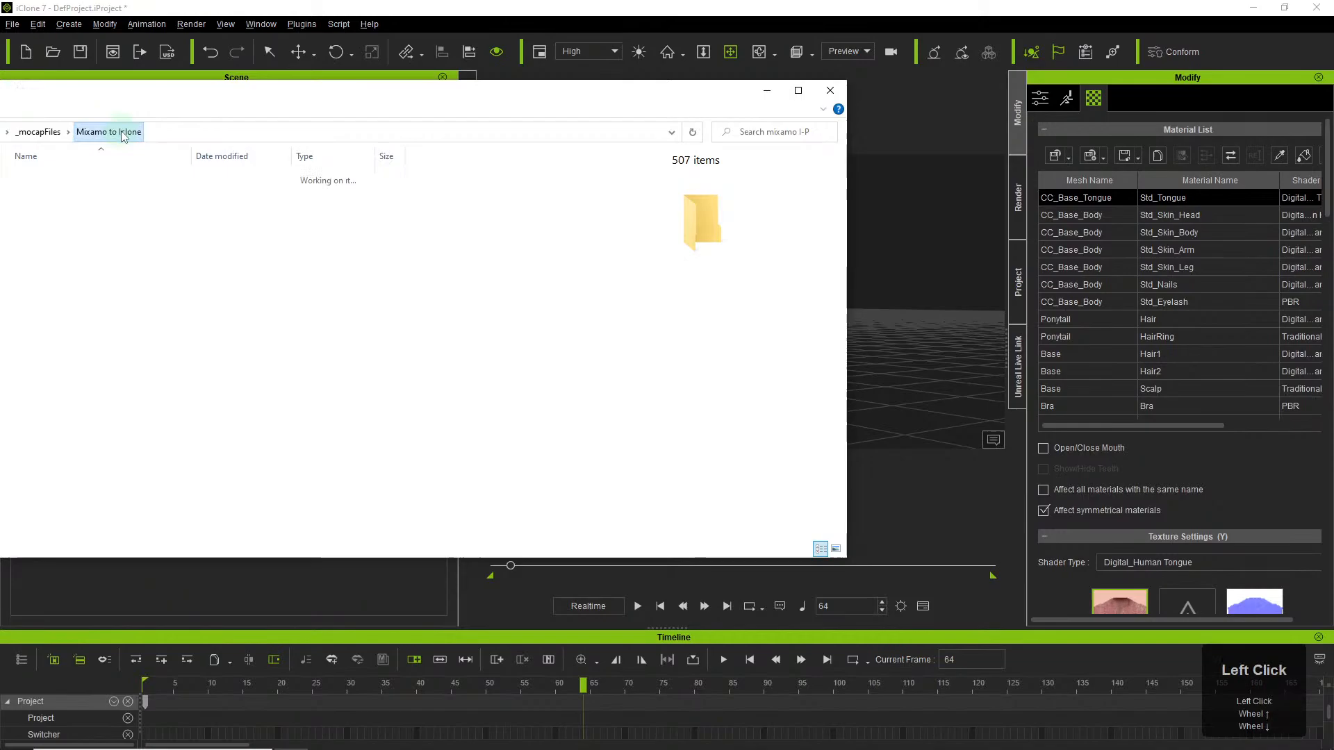
pyautogui.click(771, 132)
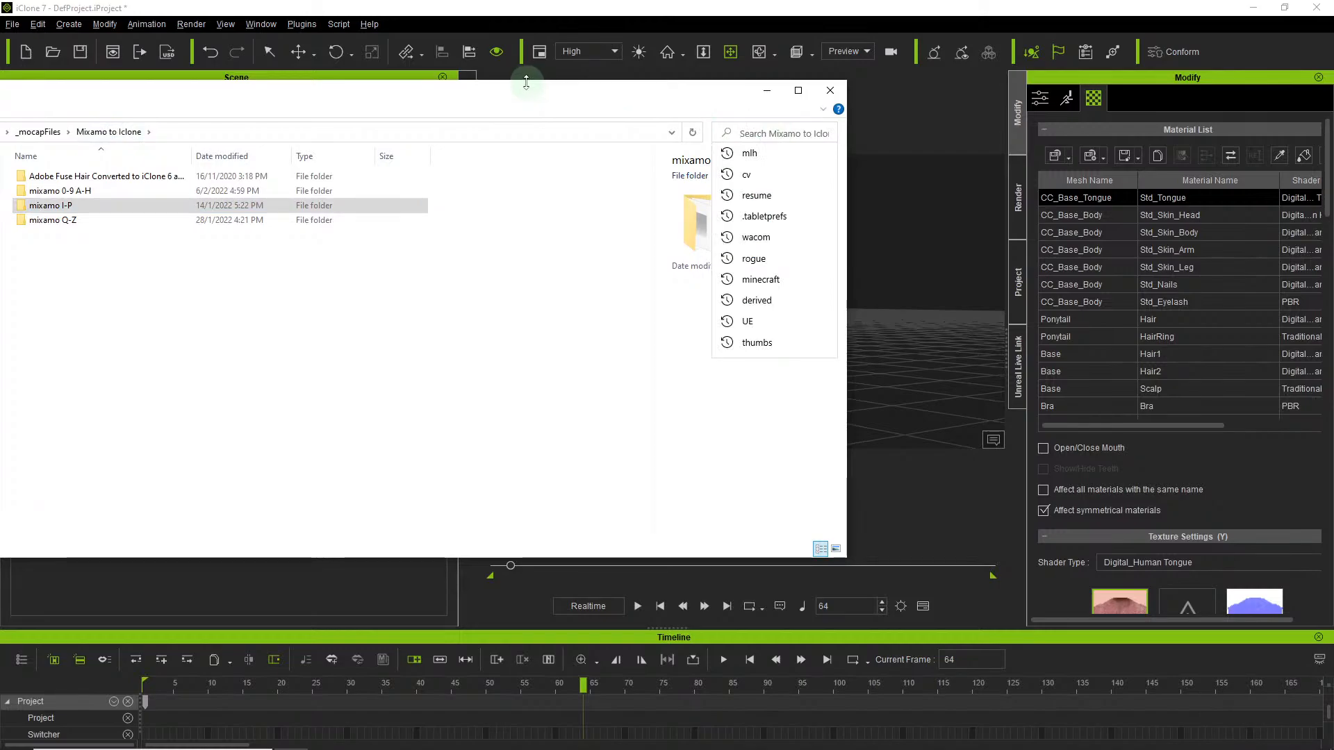
pyautogui.write('fall')
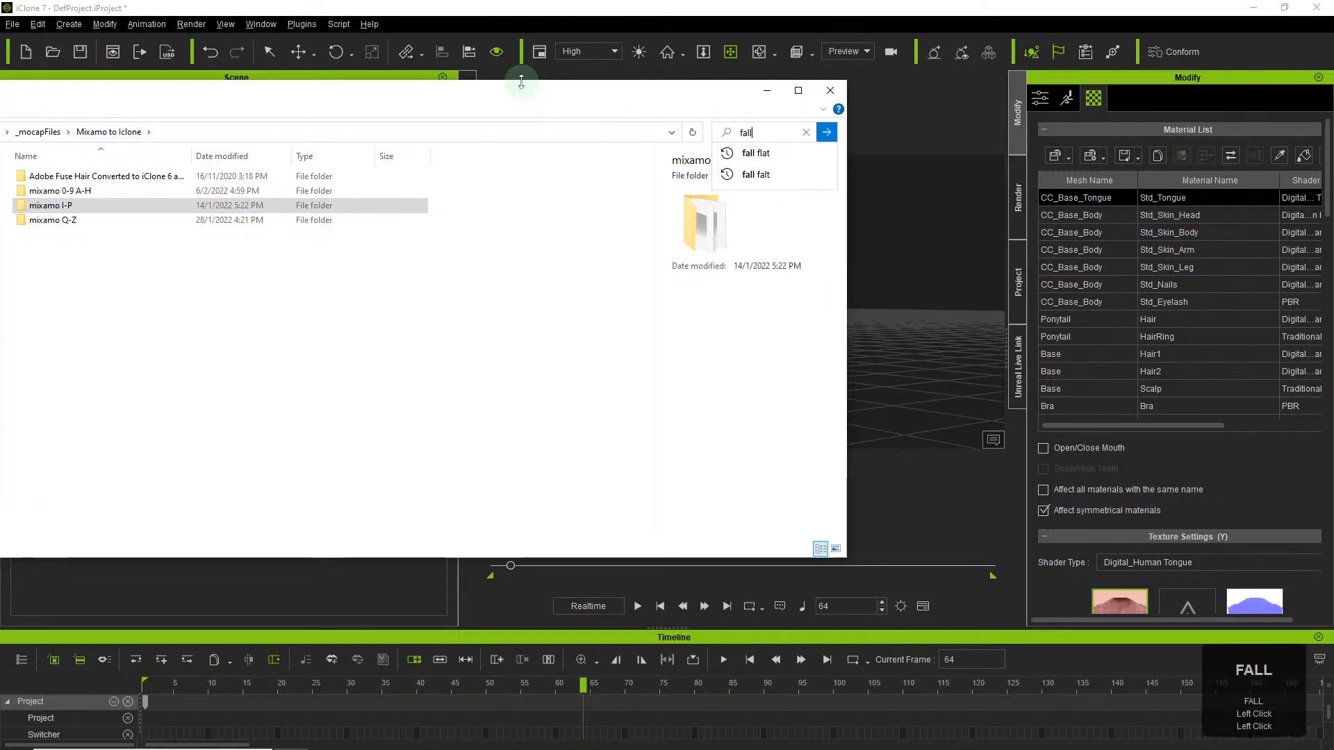
pyautogui.press('Return')
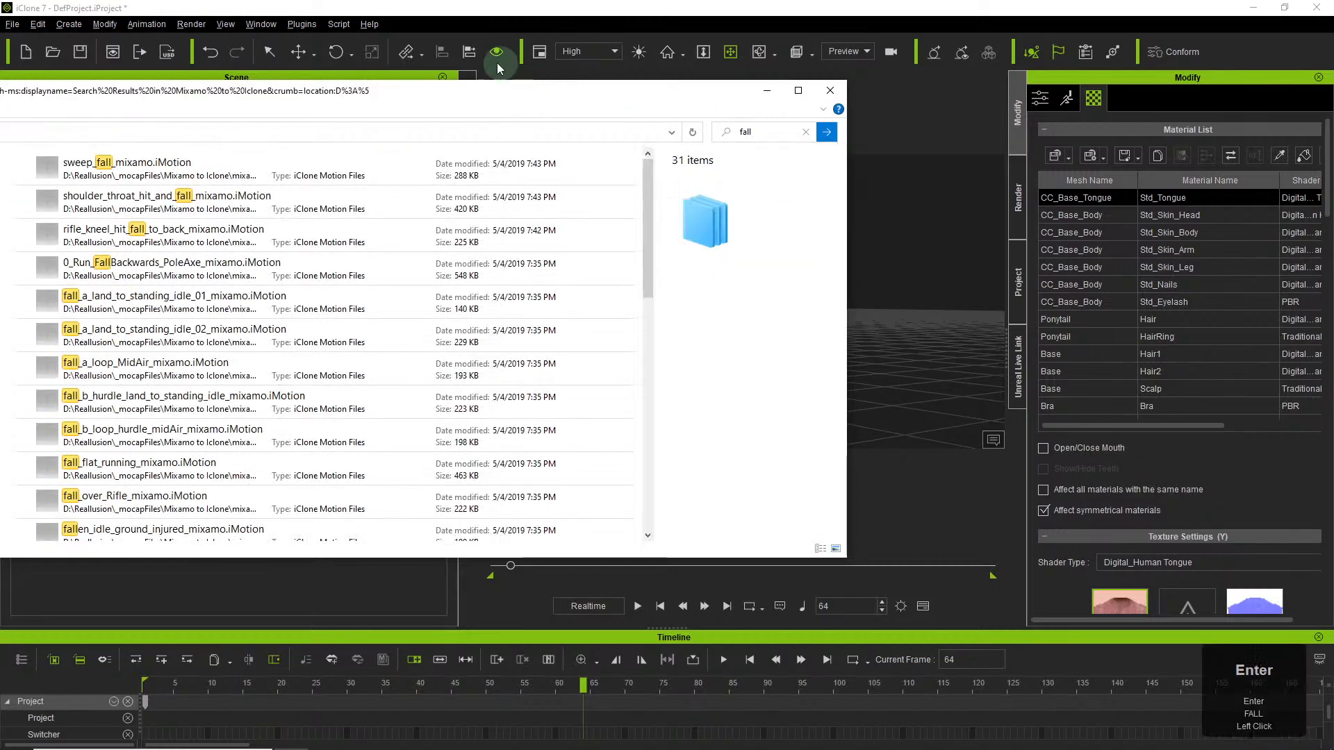
pyautogui.rightClick(178, 326)
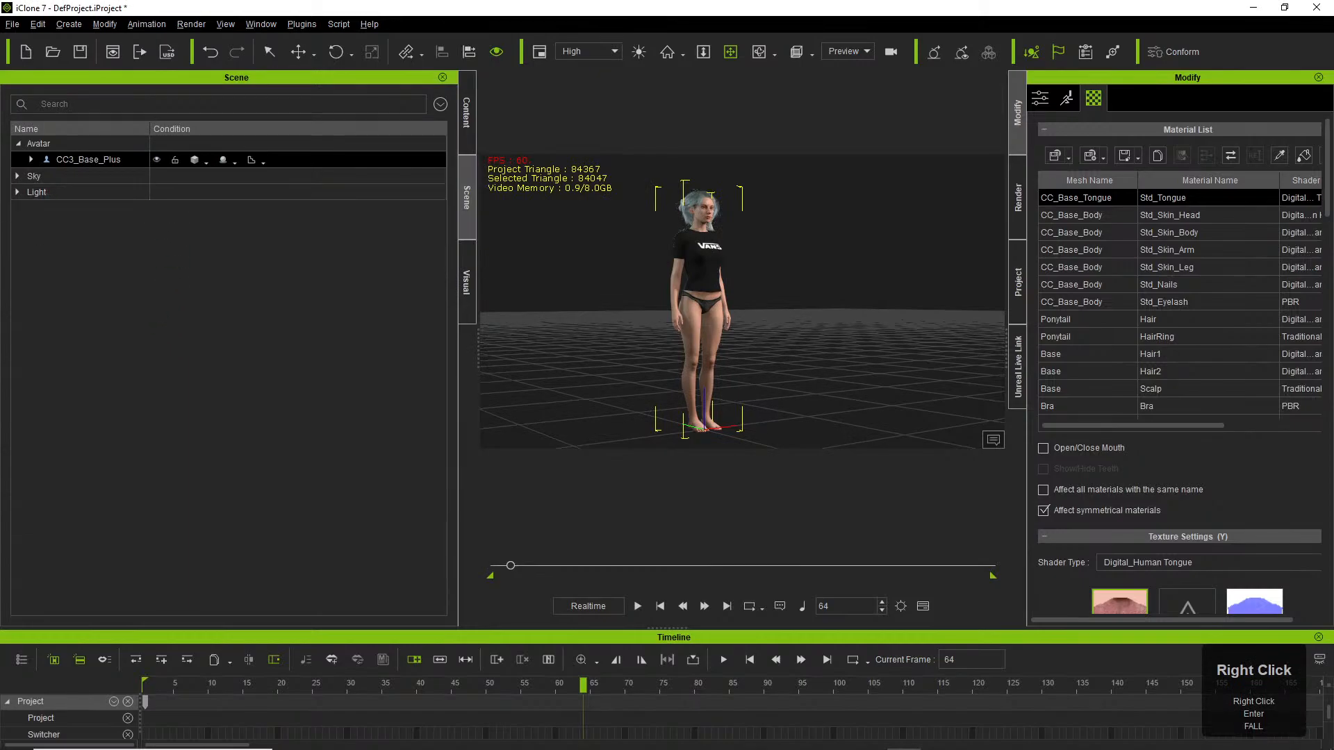
pyautogui.click(2, 90)
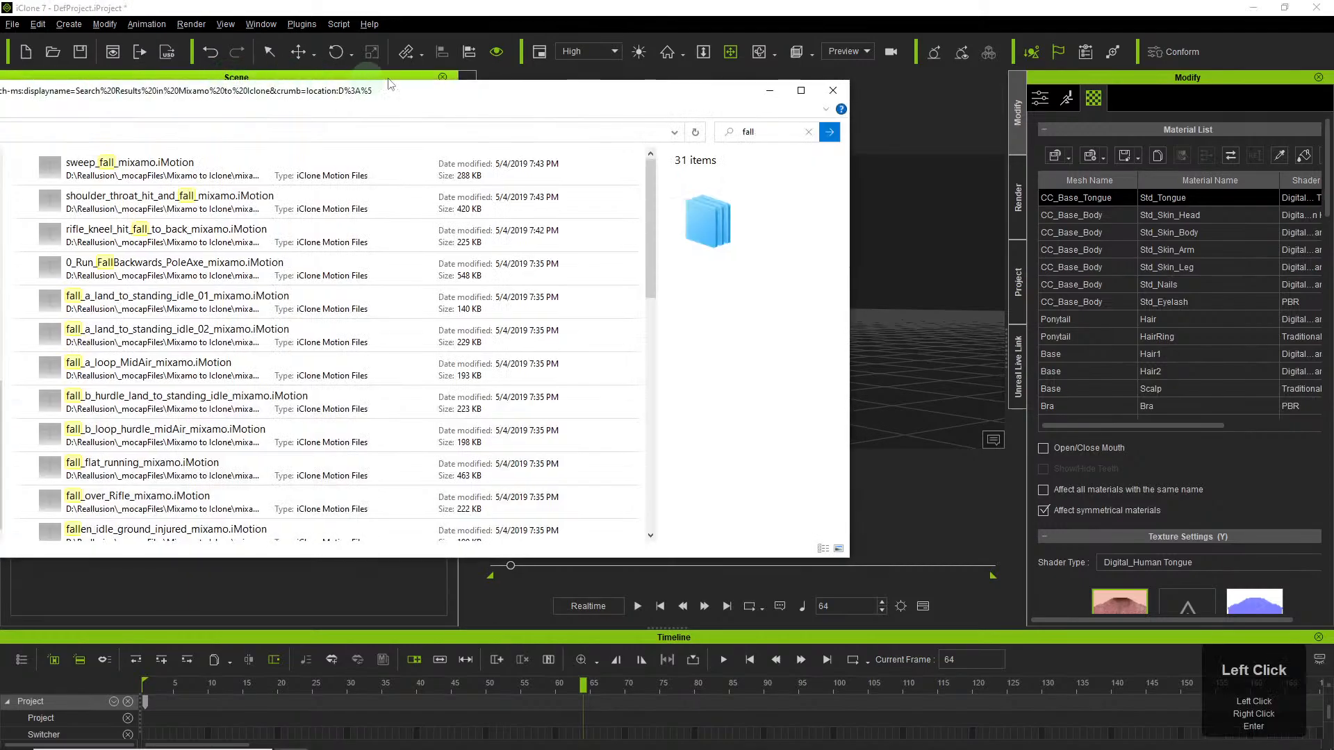
pyautogui.moveTo(485, 93); pyautogui.dragTo(471, 93)
pyautogui.moveTo(467, 93); pyautogui.dragTo(476, 100)
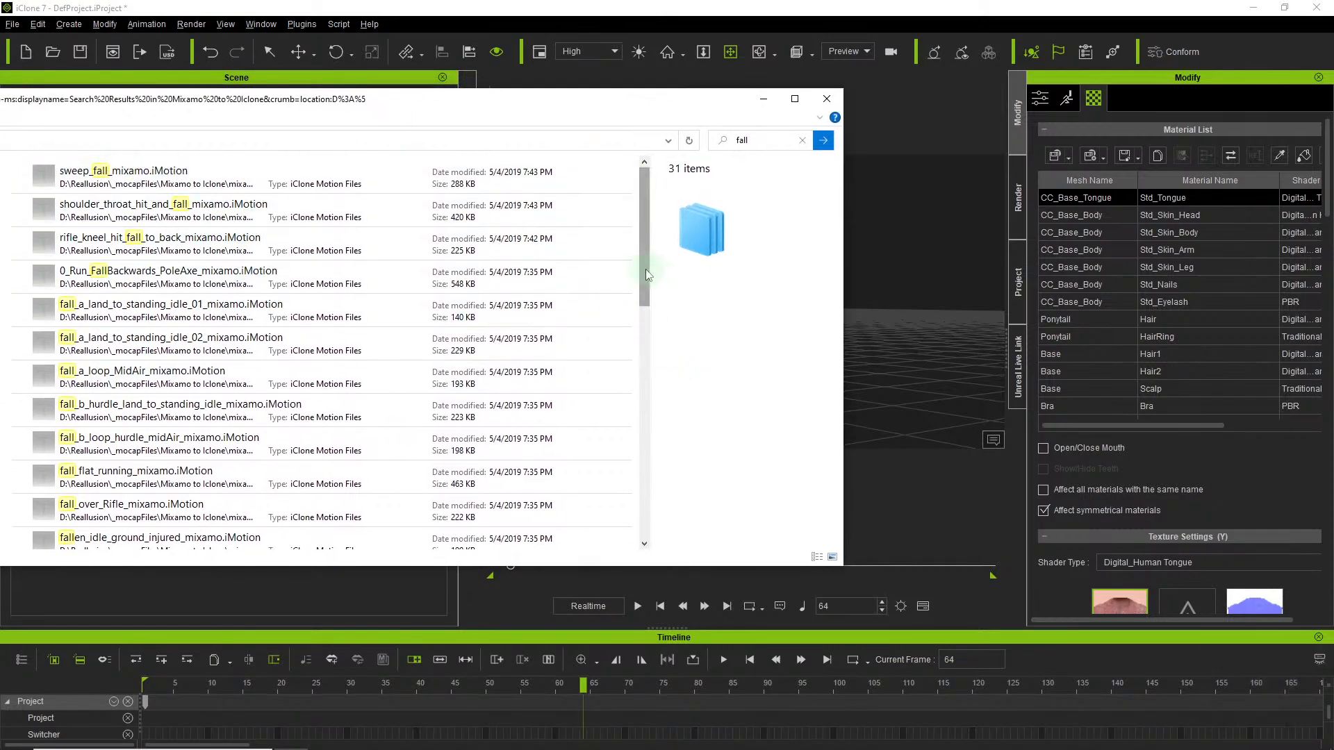
pyautogui.scroll(-4, 232, 301)
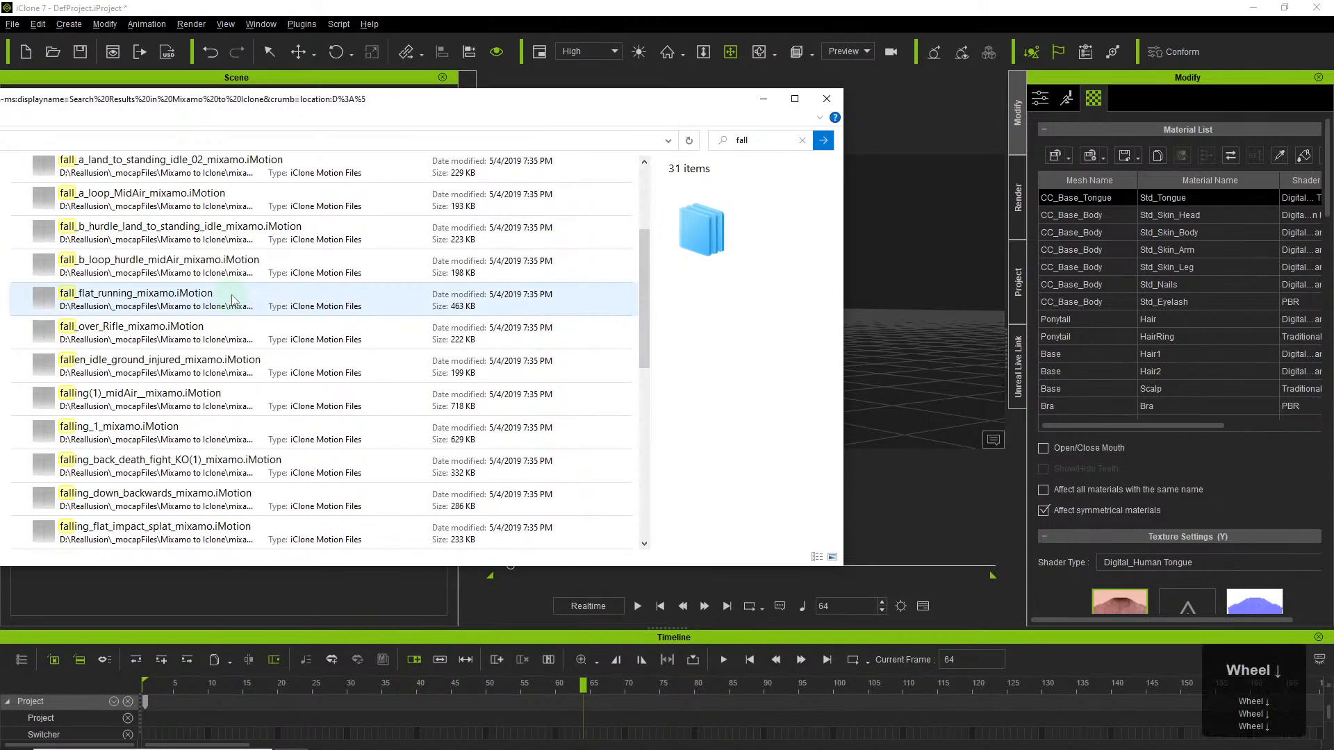
pyautogui.scroll(-7, 231, 301)
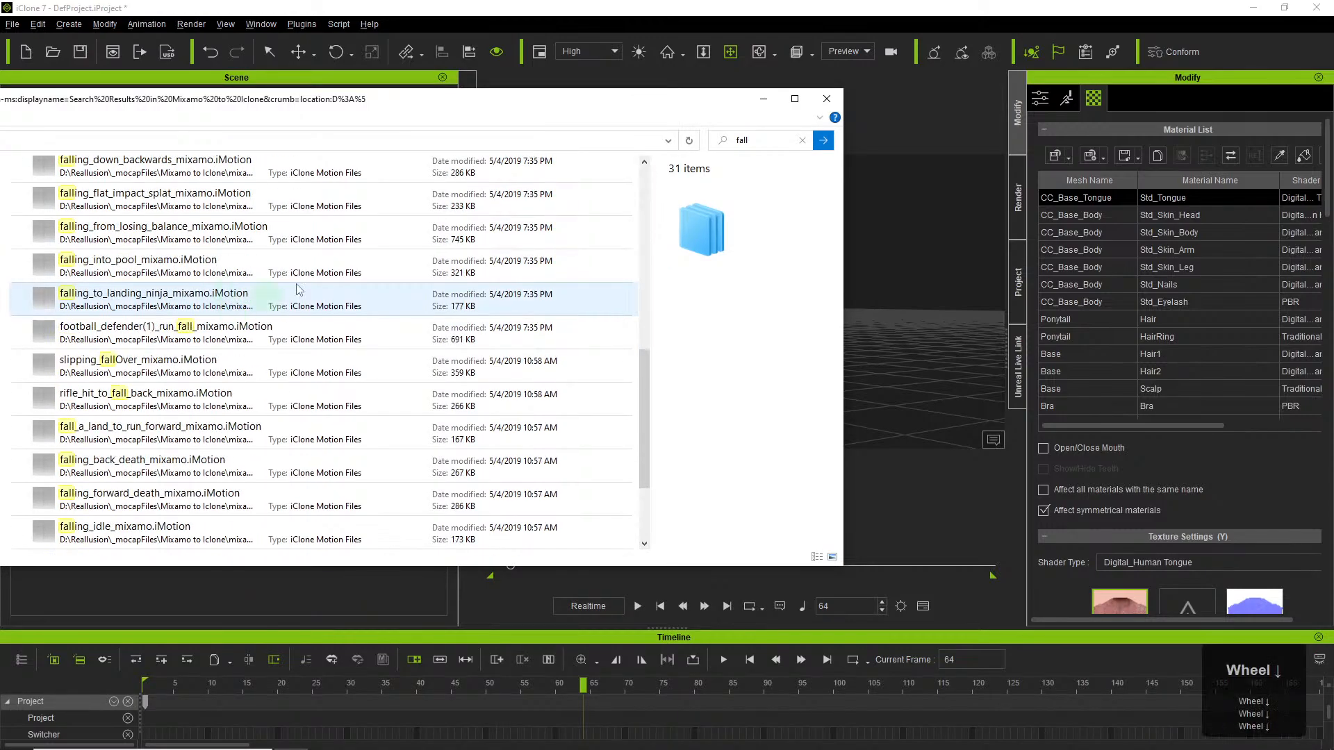
# Search the Mixamo to Iclone folder for "walk" and look through the matching motion files.
pyautogui.click(738, 143)
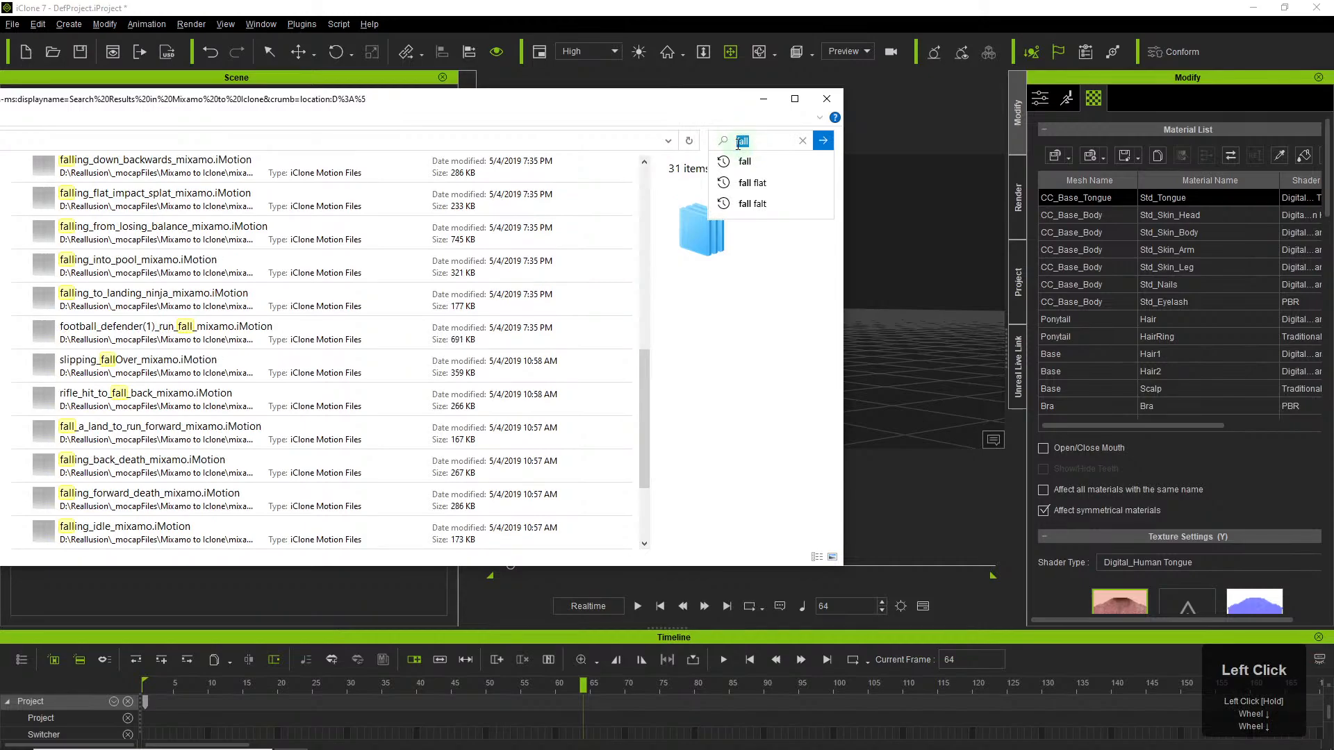
pyautogui.write('walk')
pyautogui.press('Return')
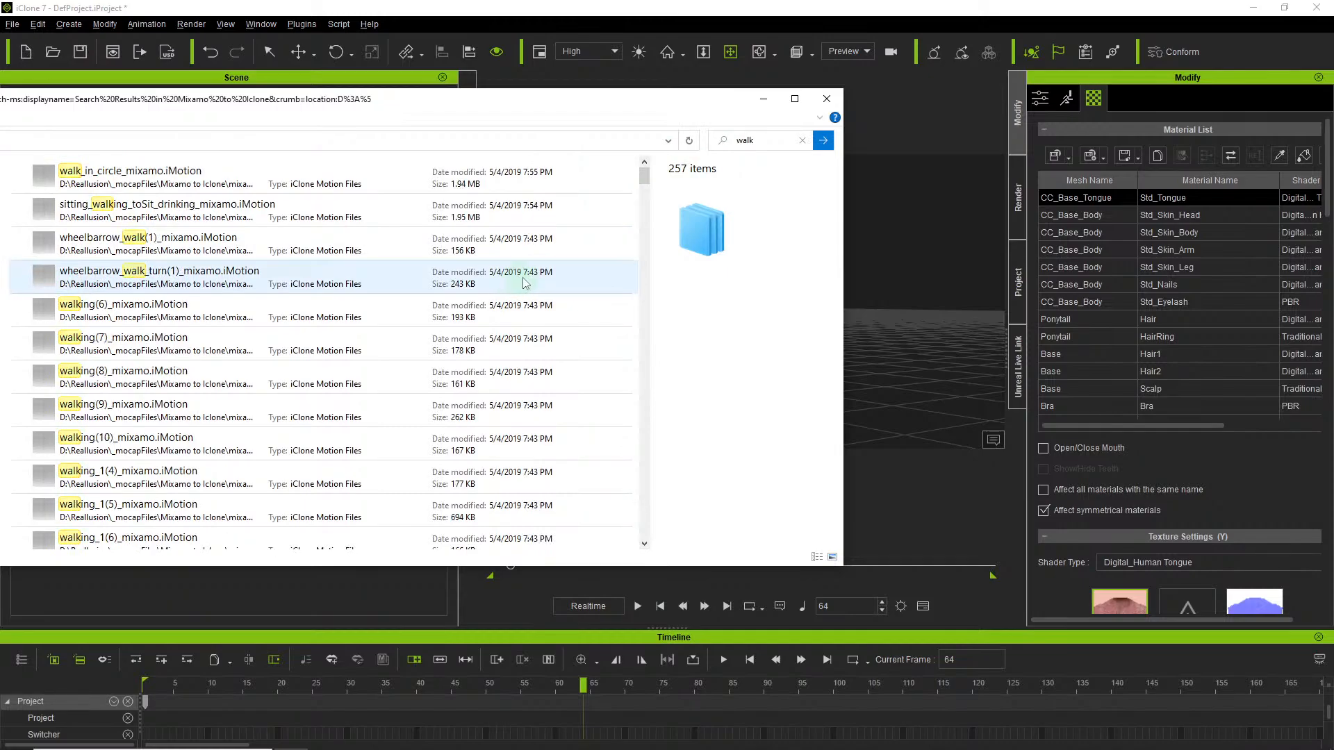
pyautogui.scroll(-4, 452, 330)
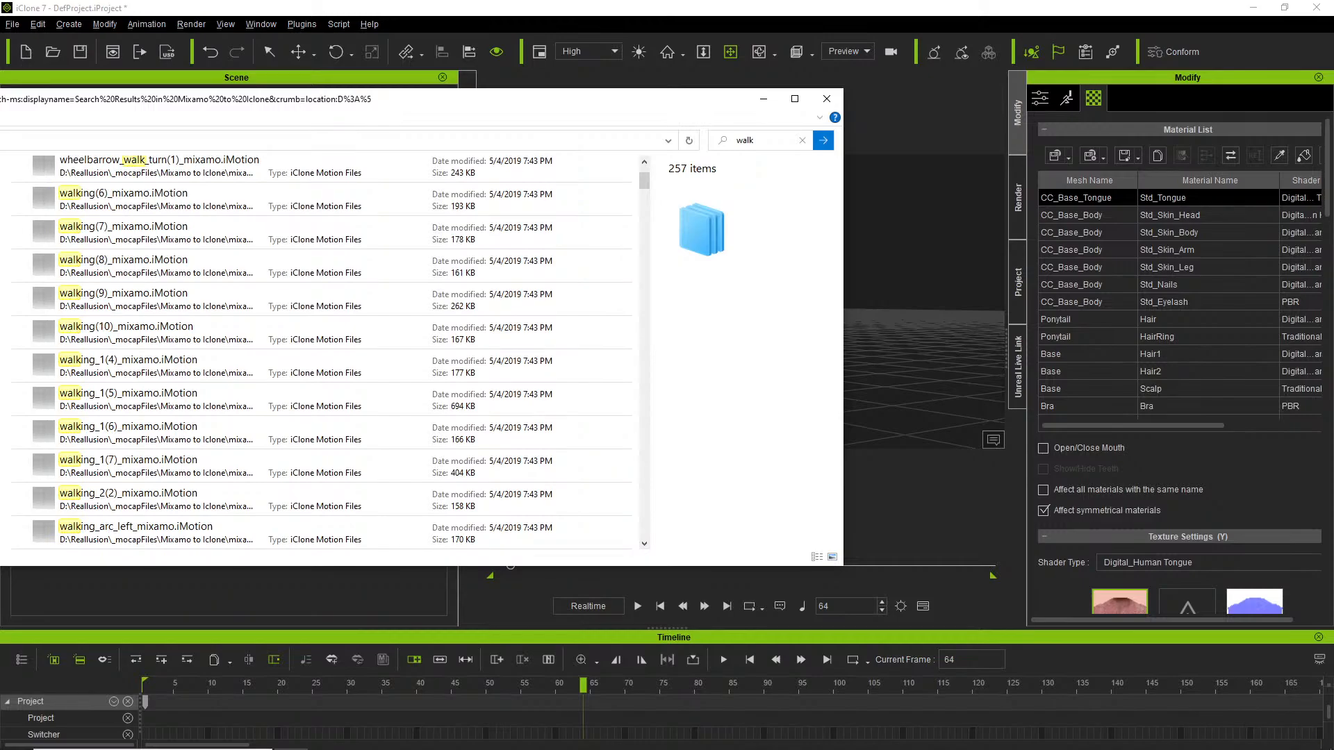
pyautogui.scroll(-4, 243, 313)
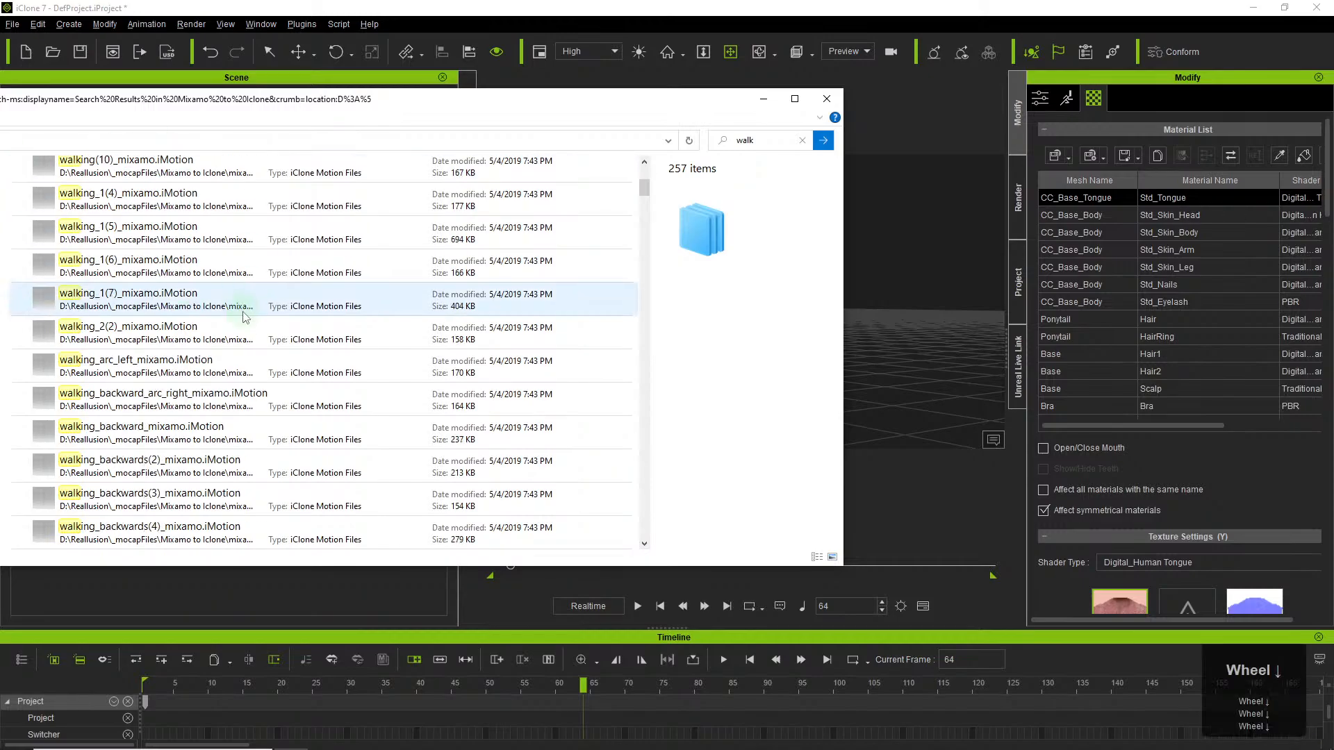
pyautogui.scroll(-3, 244, 317)
pyautogui.scroll(-3, 248, 313)
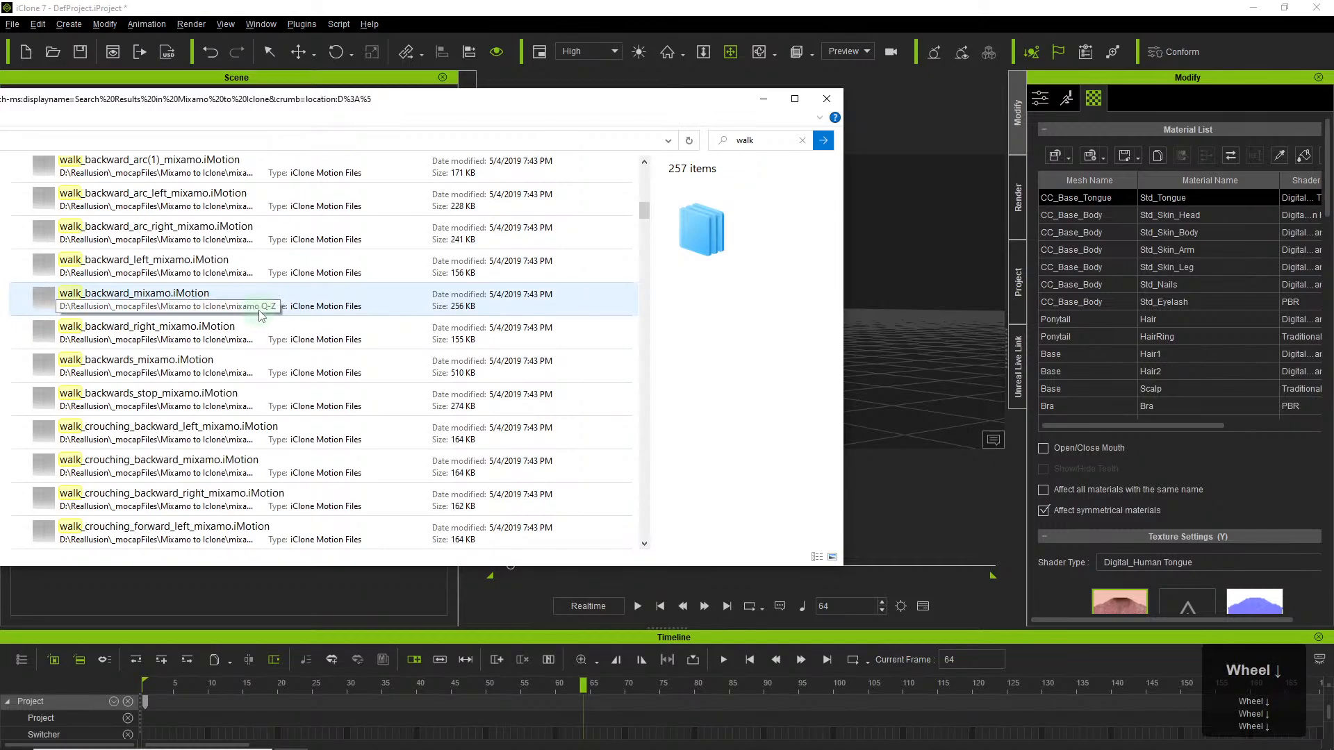
pyautogui.scroll(-3, 261, 314)
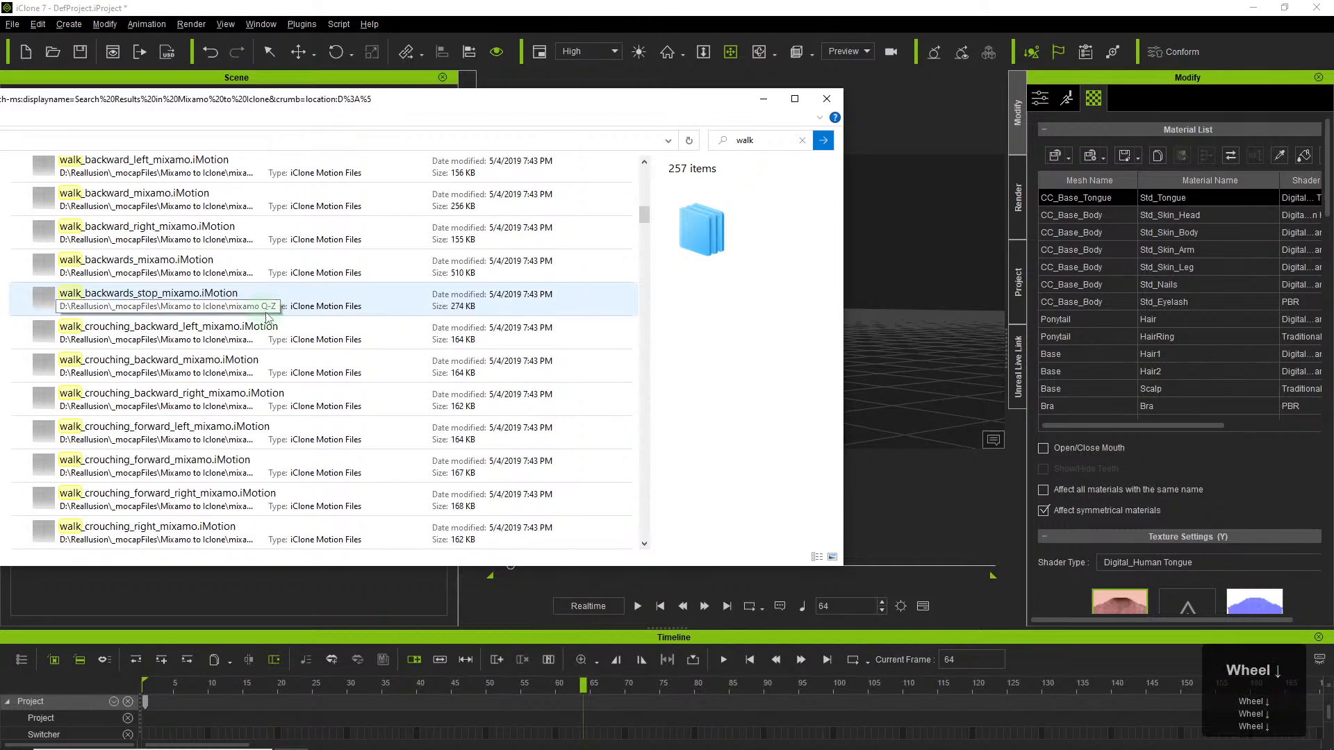
# Search the motion folder for "hit" and look through the matching iMotion files.
pyautogui.click(762, 140)
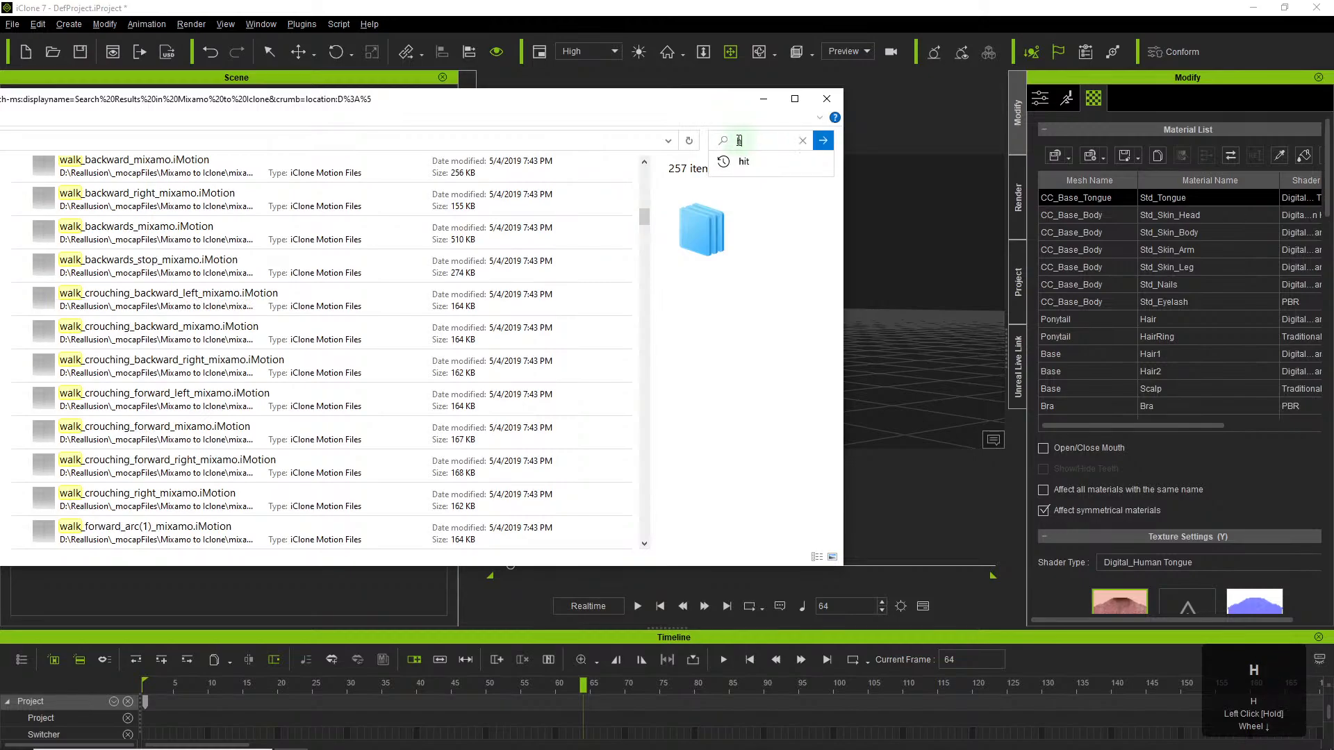
pyautogui.write('hit')
pyautogui.press('Return')
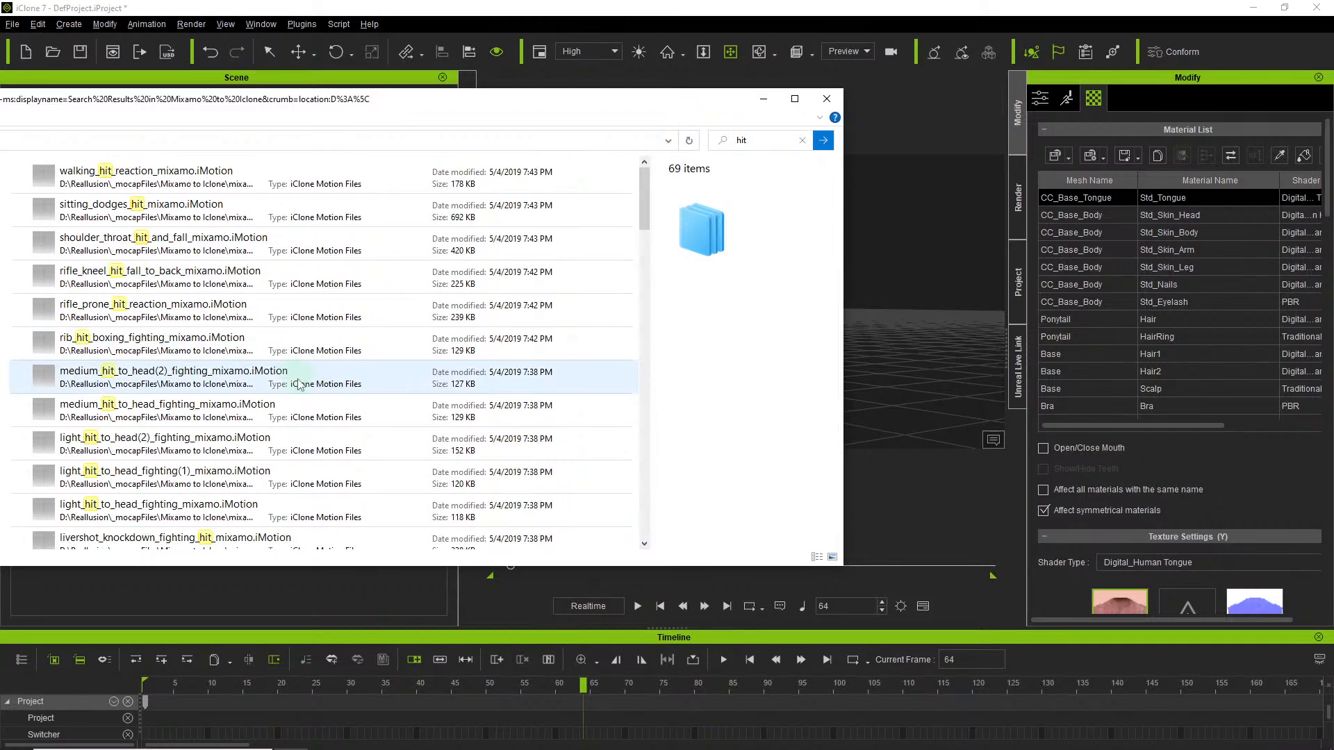
pyautogui.scroll(-3, 283, 419)
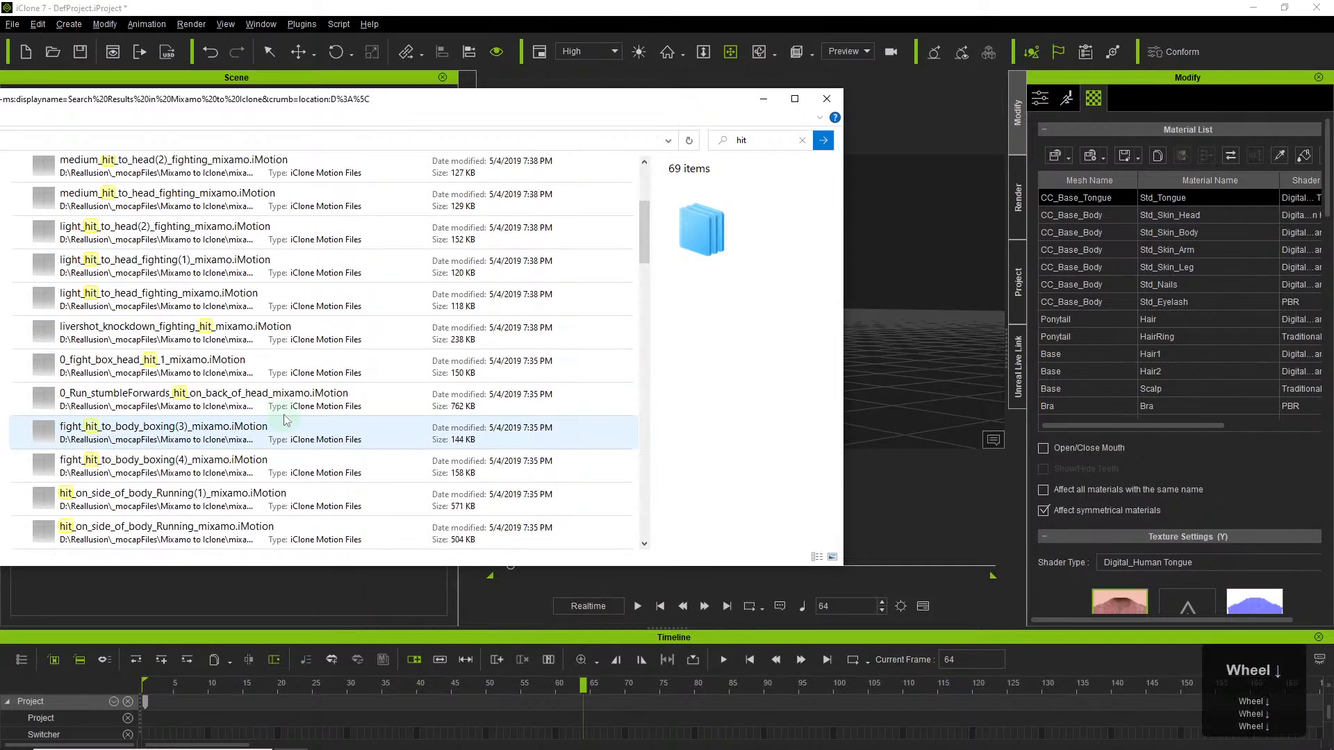
pyautogui.scroll(3, 283, 419)
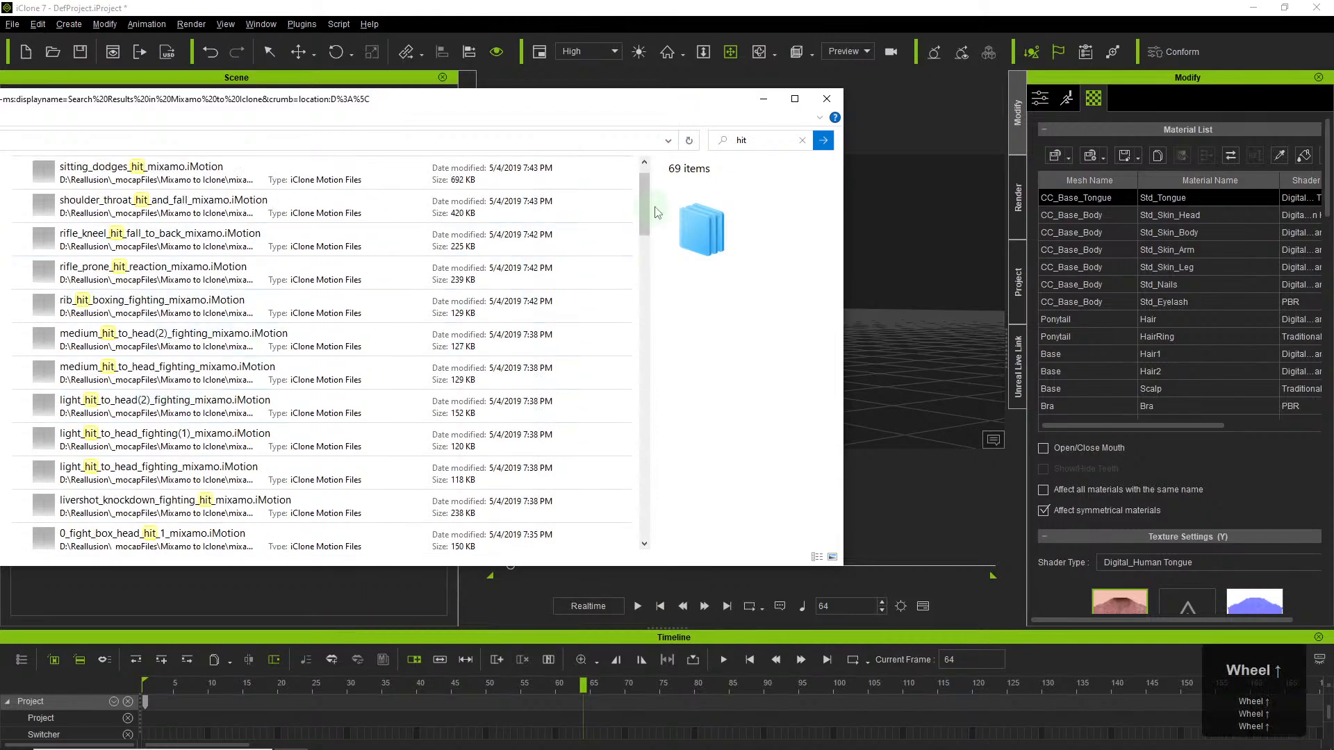
# Search the motion folder for "walk" again and reposition the File Explorer window to reach the motion files.
pyautogui.click(764, 144)
pyautogui.write('walk')
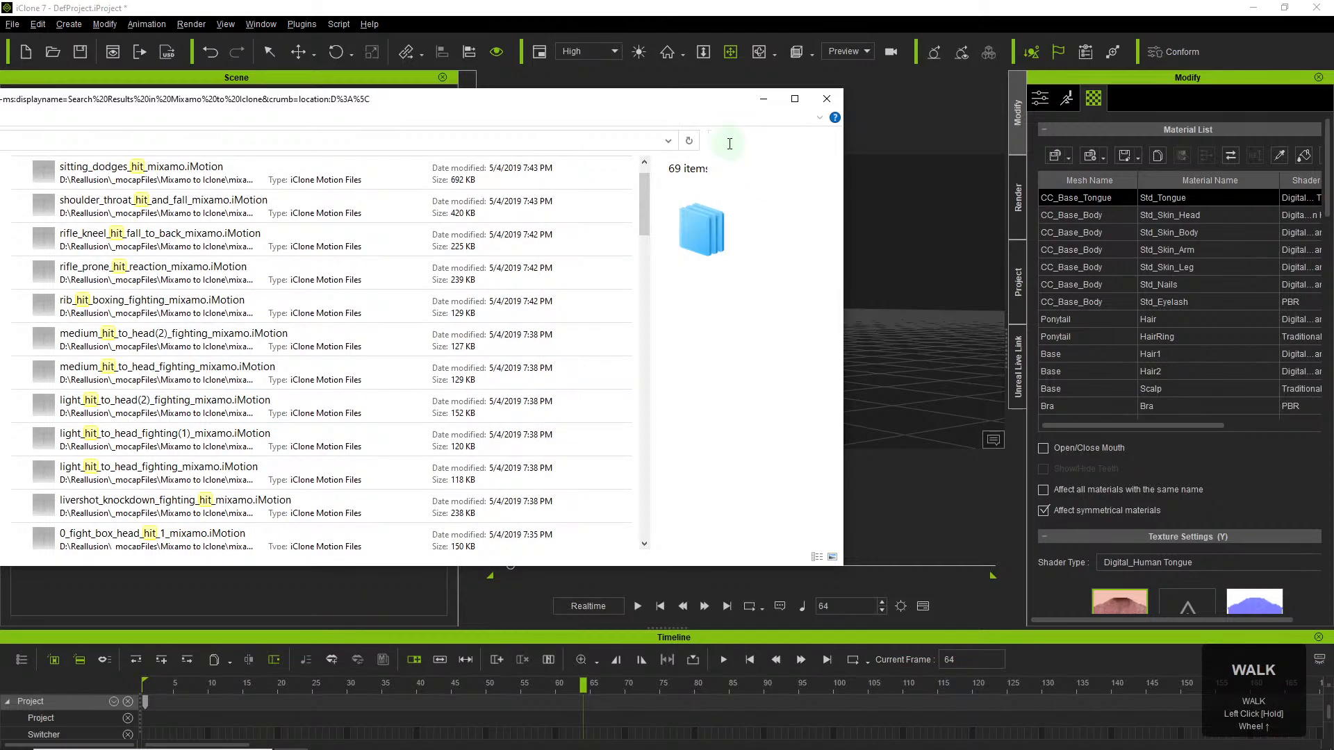
pyautogui.press('Return')
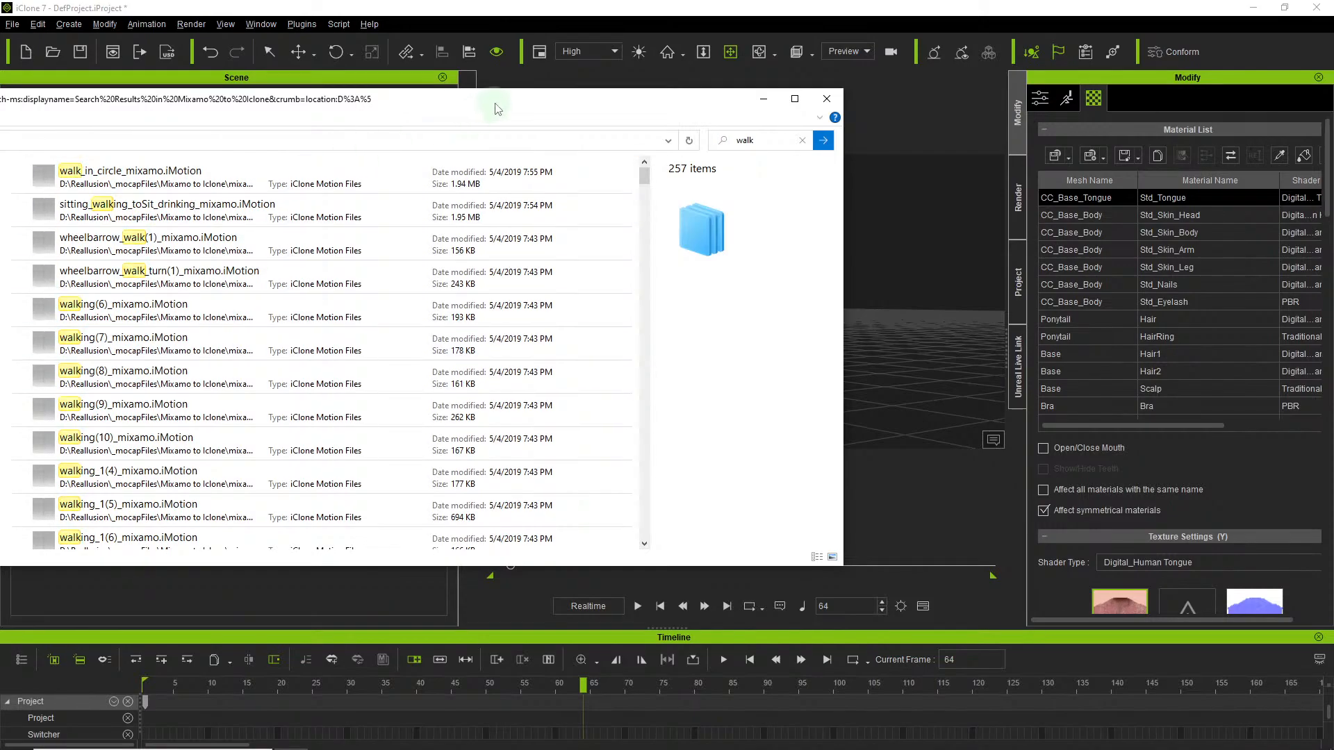
pyautogui.moveTo(495, 108); pyautogui.dragTo(522, 119)
pyautogui.click(152, 288)
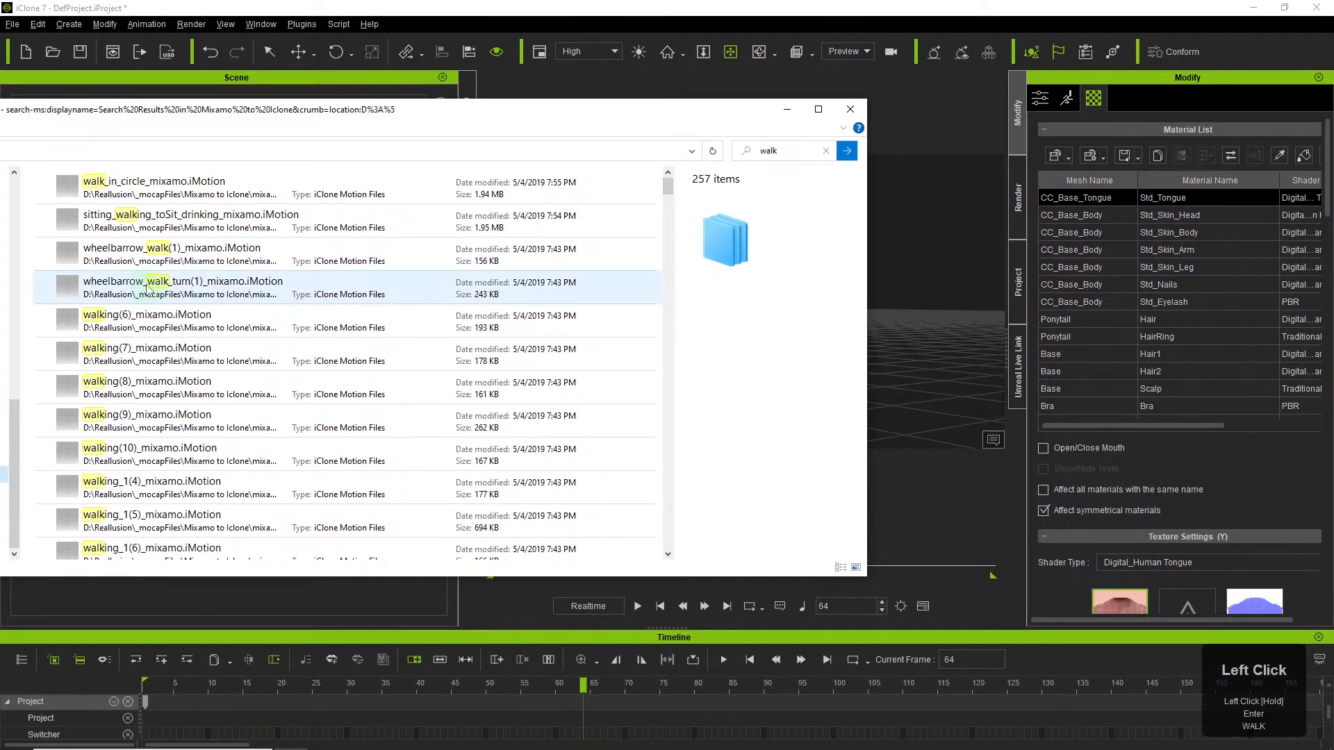
pyautogui.moveTo(150, 286)
pyautogui.mouseDown()
pyautogui.moveTo(820, 265)
pyautogui.moveTo(907, 292)
pyautogui.moveTo(159, 317)
pyautogui.moveTo(145, 297)
pyautogui.mouseUp()
# Apply one of the walk motion files to the avatar in iClone 7 and play the animation from the start.
pyautogui.moveTo(438, 116); pyautogui.dragTo(0, 117)
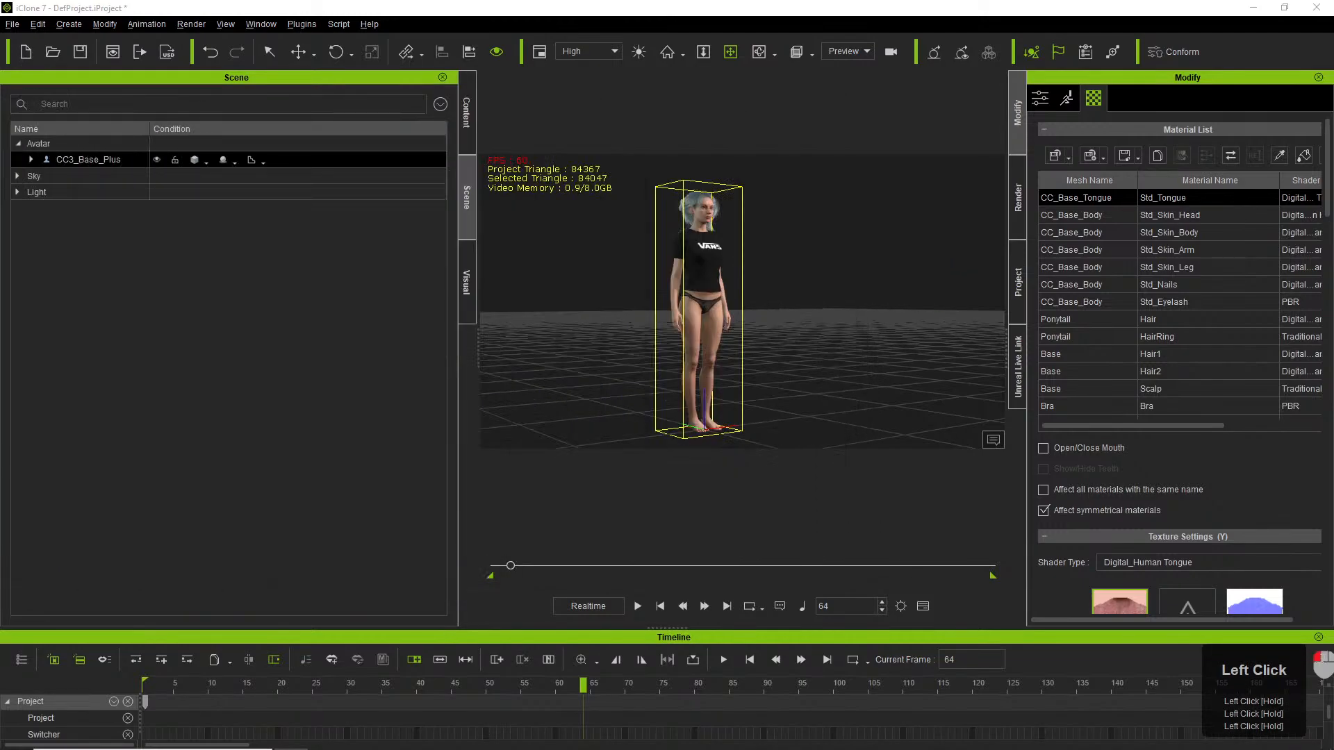
pyautogui.scroll(-3, 0, 116)
pyautogui.moveTo(510, 243); pyautogui.dragTo(711, 273)
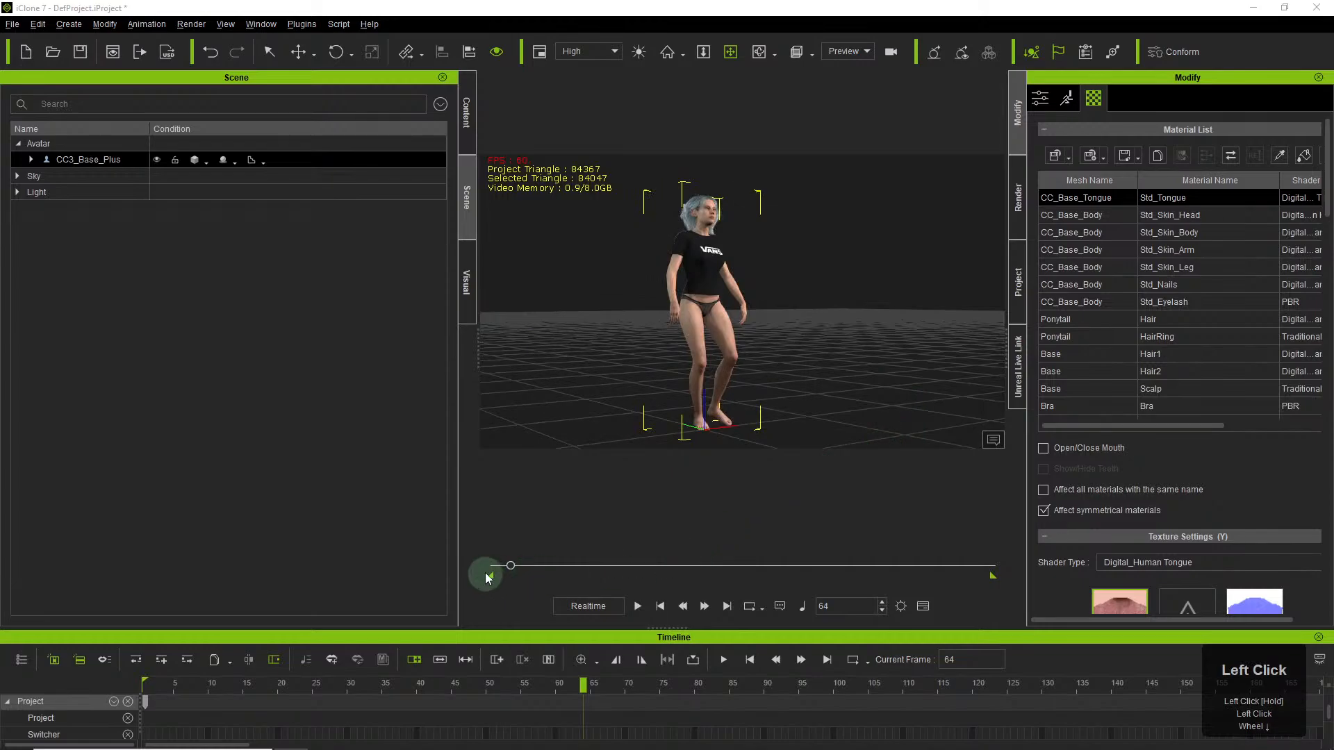
pyautogui.moveTo(509, 562)
pyautogui.mouseDown()
pyautogui.moveTo(582, 574)
pyautogui.moveTo(489, 563)
pyautogui.mouseUp()
pyautogui.press('space')
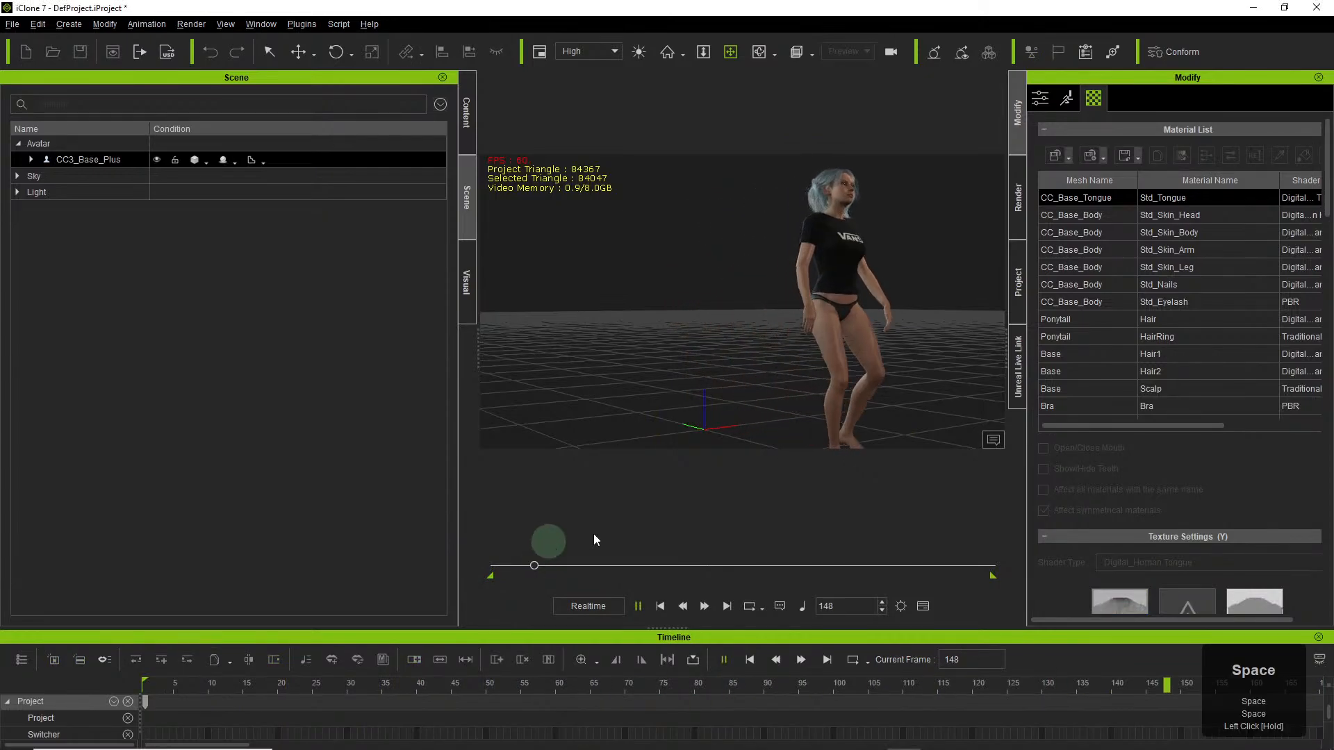
pyautogui.press('space')
# Examine the Vans T-shirt on the paused avatar from behind, from the front and from the side.
pyautogui.scroll(-4, 830, 340)
pyautogui.moveTo(837, 341); pyautogui.dragTo(874, 318, button='right')
pyautogui.press('d')
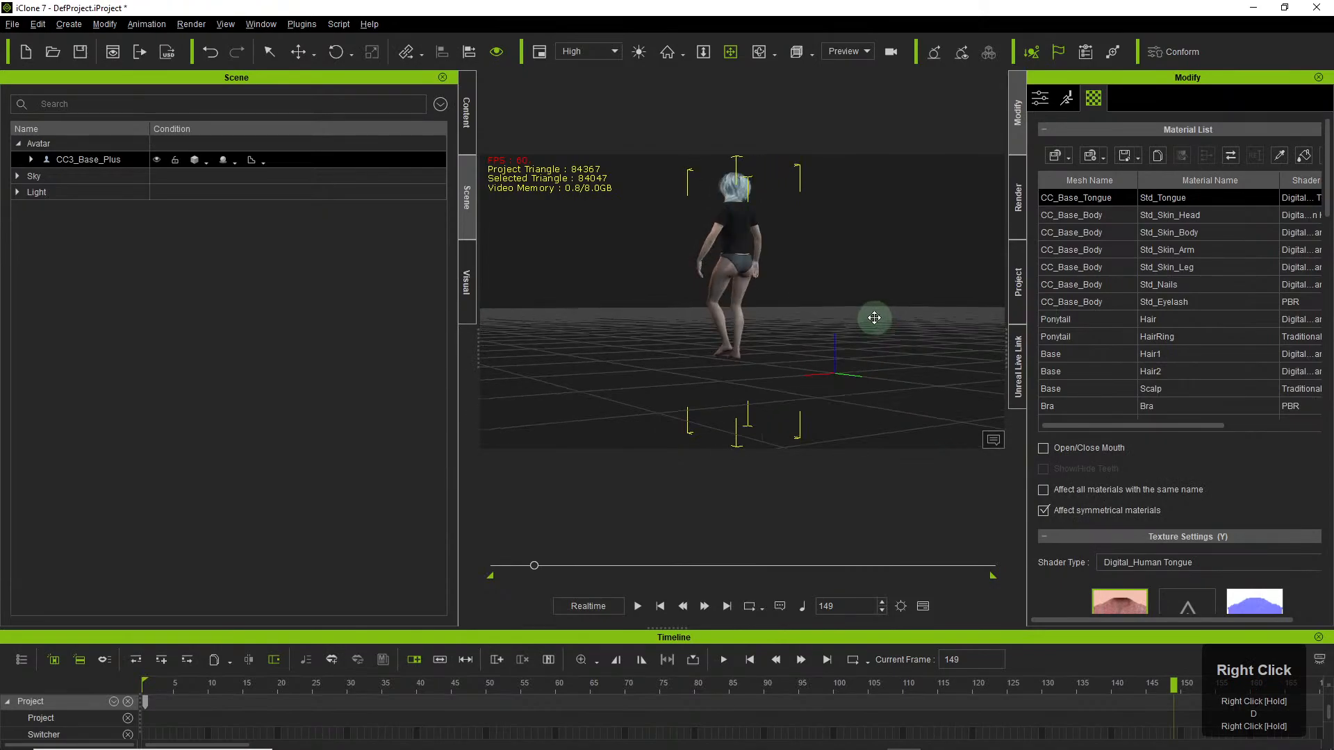
pyautogui.moveTo(874, 318); pyautogui.dragTo(917, 369)
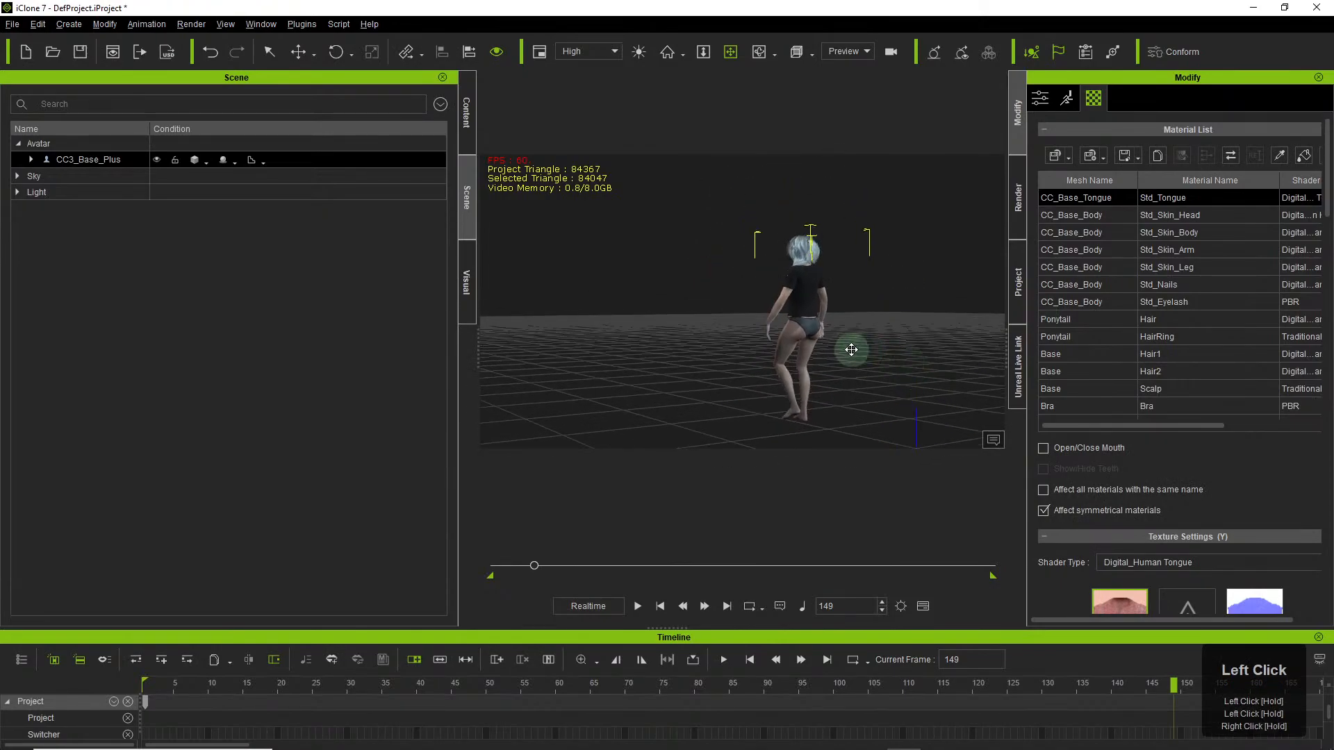
pyautogui.press('f')
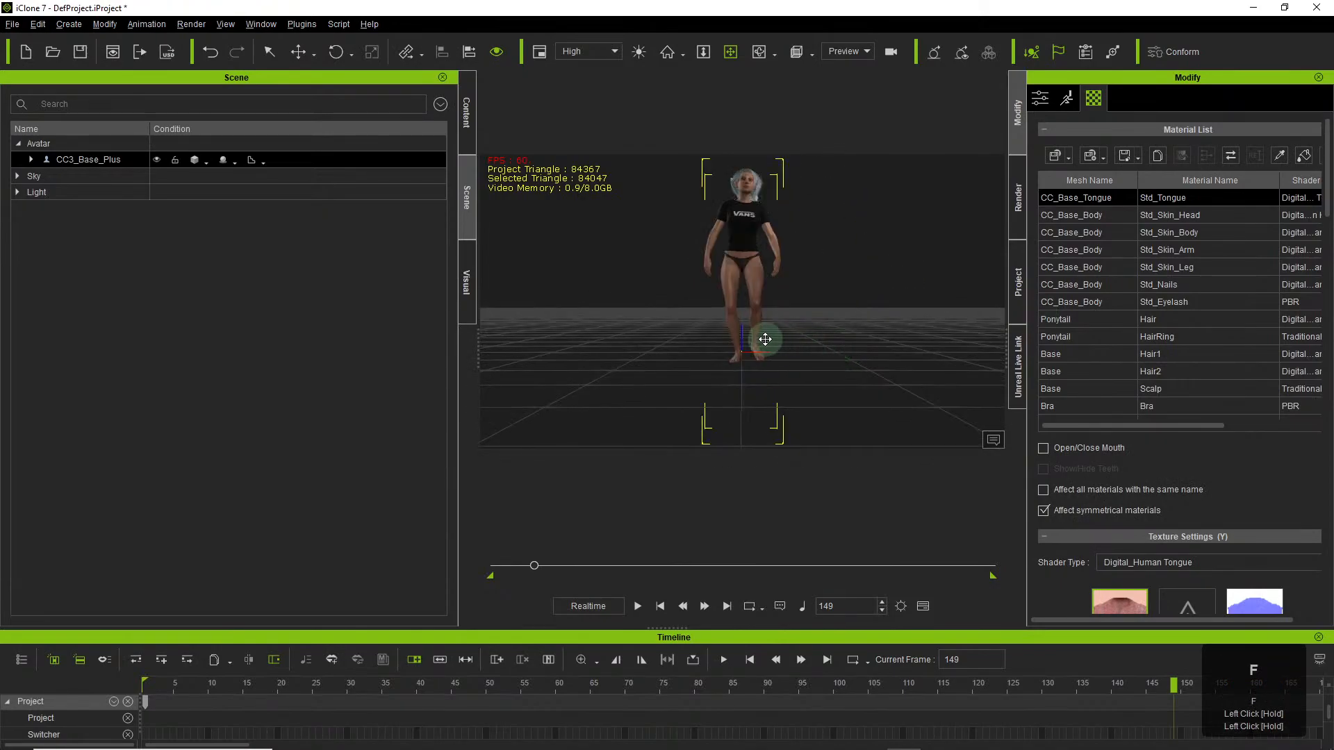
pyautogui.press('j')
pyautogui.scroll(-2, 764, 339)
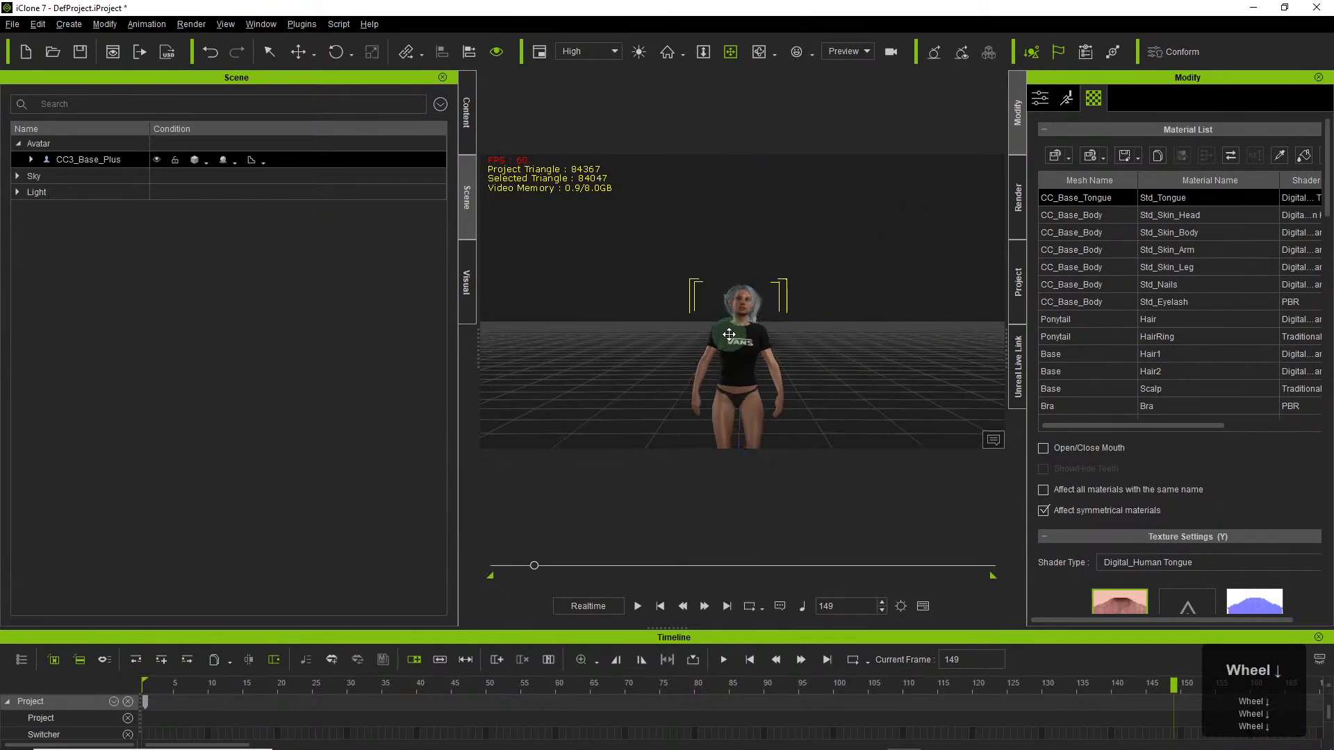
pyautogui.moveTo(827, 367); pyautogui.dragTo(869, 384, button='right')
pyautogui.moveTo(798, 354); pyautogui.dragTo(764, 295)
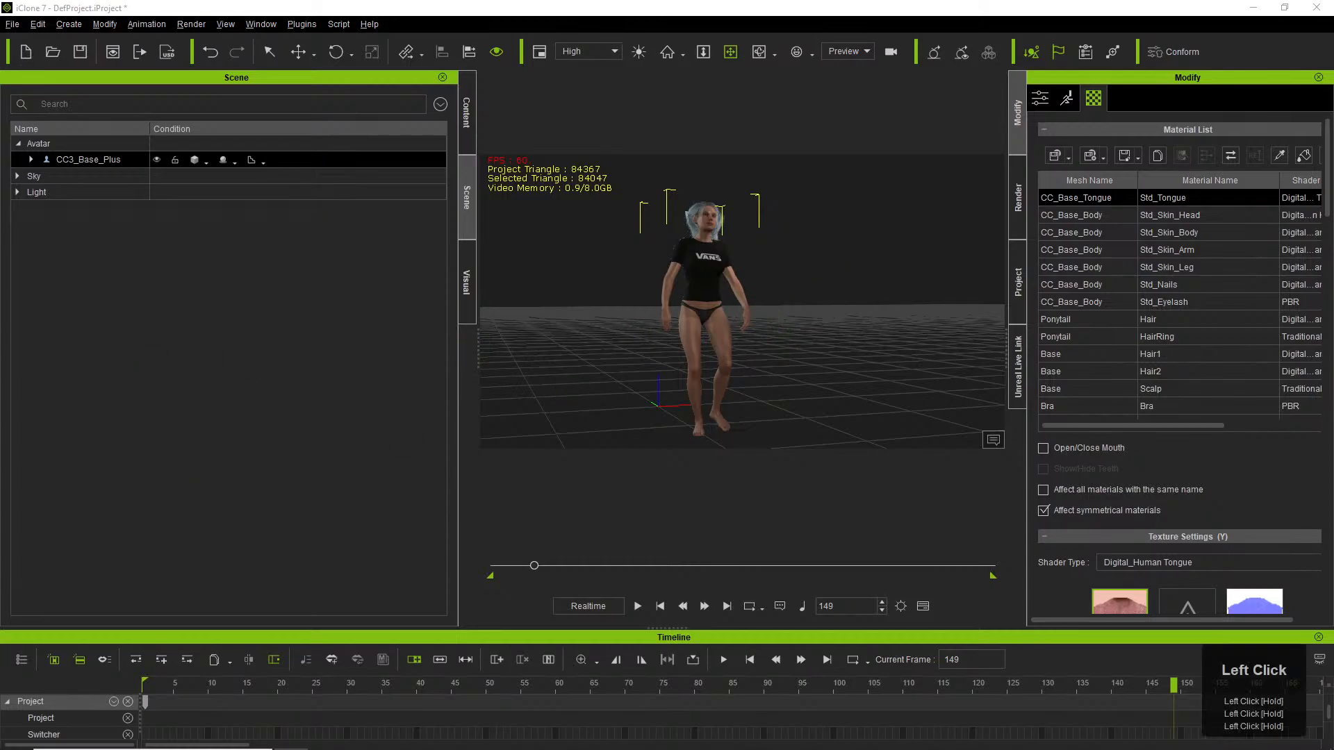
pyautogui.moveTo(639, 336); pyautogui.dragTo(926, 419, button='right')
pyautogui.moveTo(826, 343); pyautogui.dragTo(798, 310)
pyautogui.scroll(-4, 771, 326)
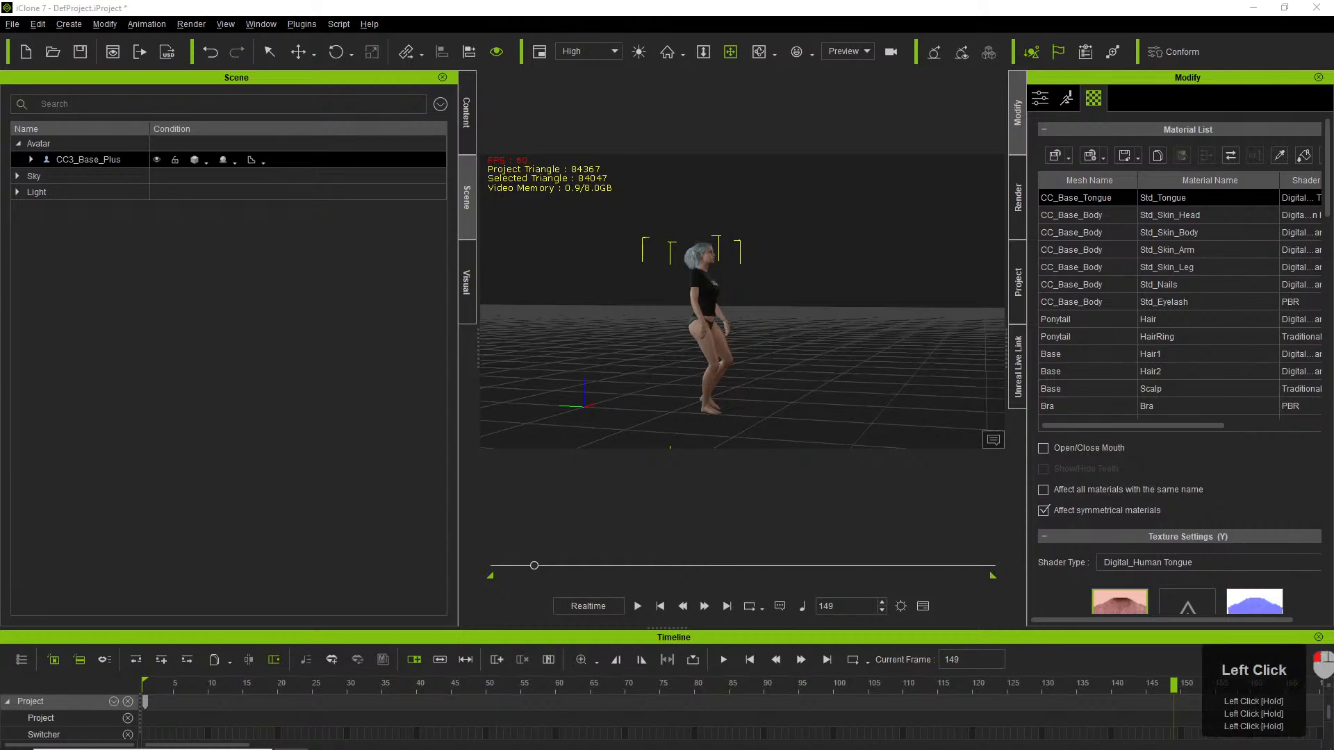
# Undo the motion applied to the avatar and return the timeline to frame 1.
pyautogui.click(708, 288)
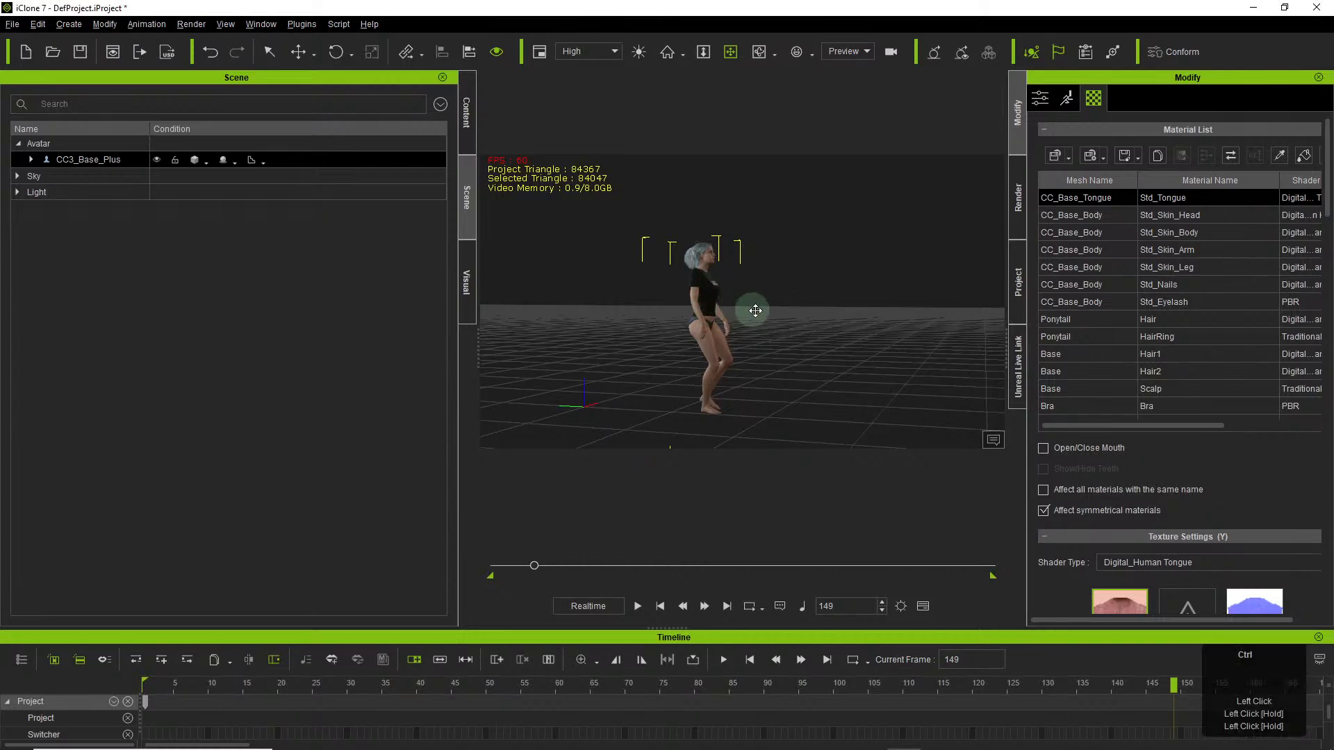
pyautogui.hotkey('ctrl', 'z')
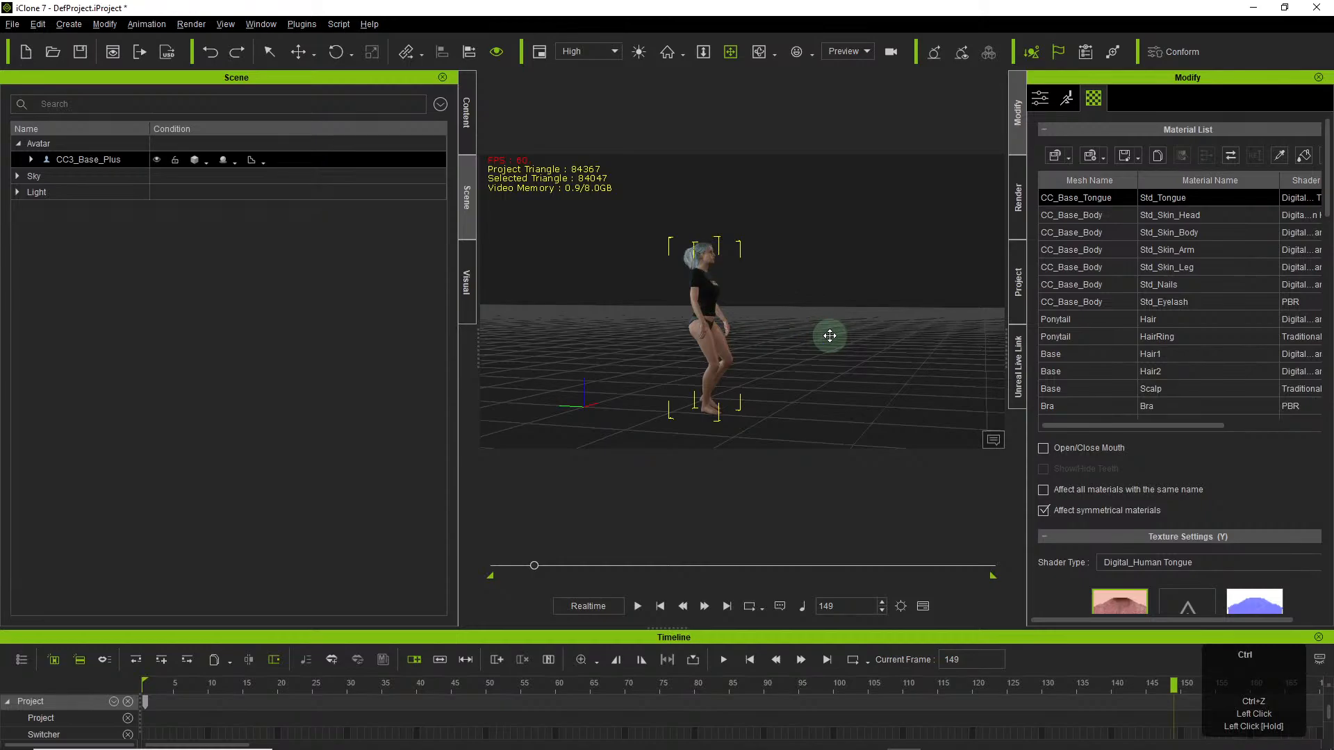
pyautogui.hotkey('ctrl', 'z')
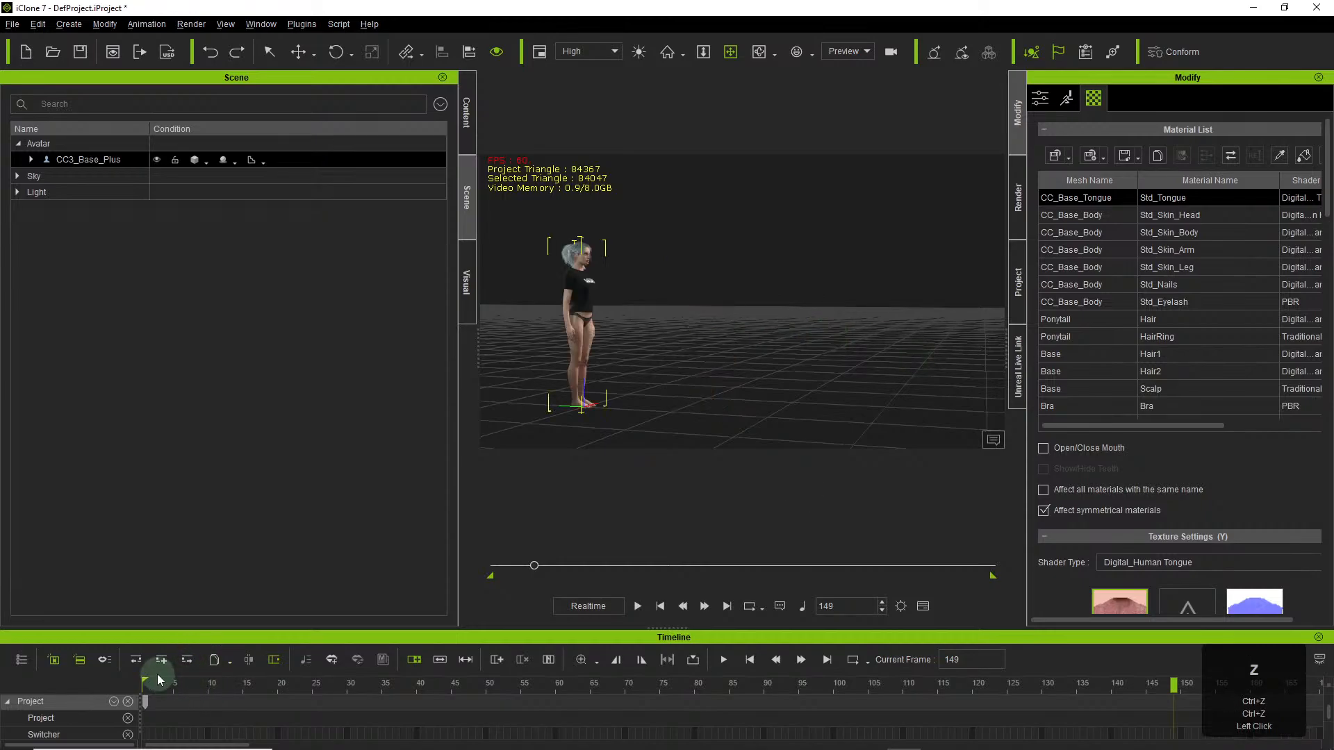
pyautogui.moveTo(159, 684); pyautogui.dragTo(26, 694)
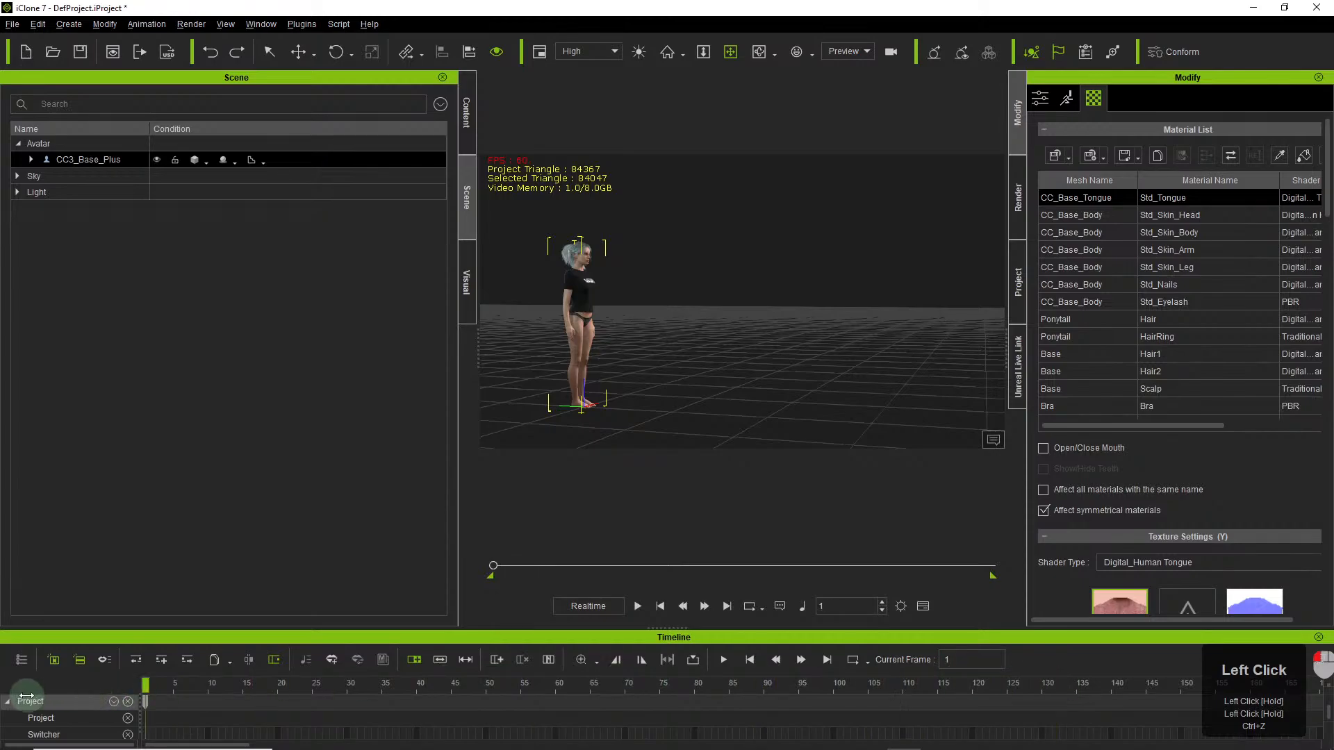
# Try another motion file from the folder on the avatar, scrub through its animation, and undo it.
pyautogui.scroll(-1, 26, 694)
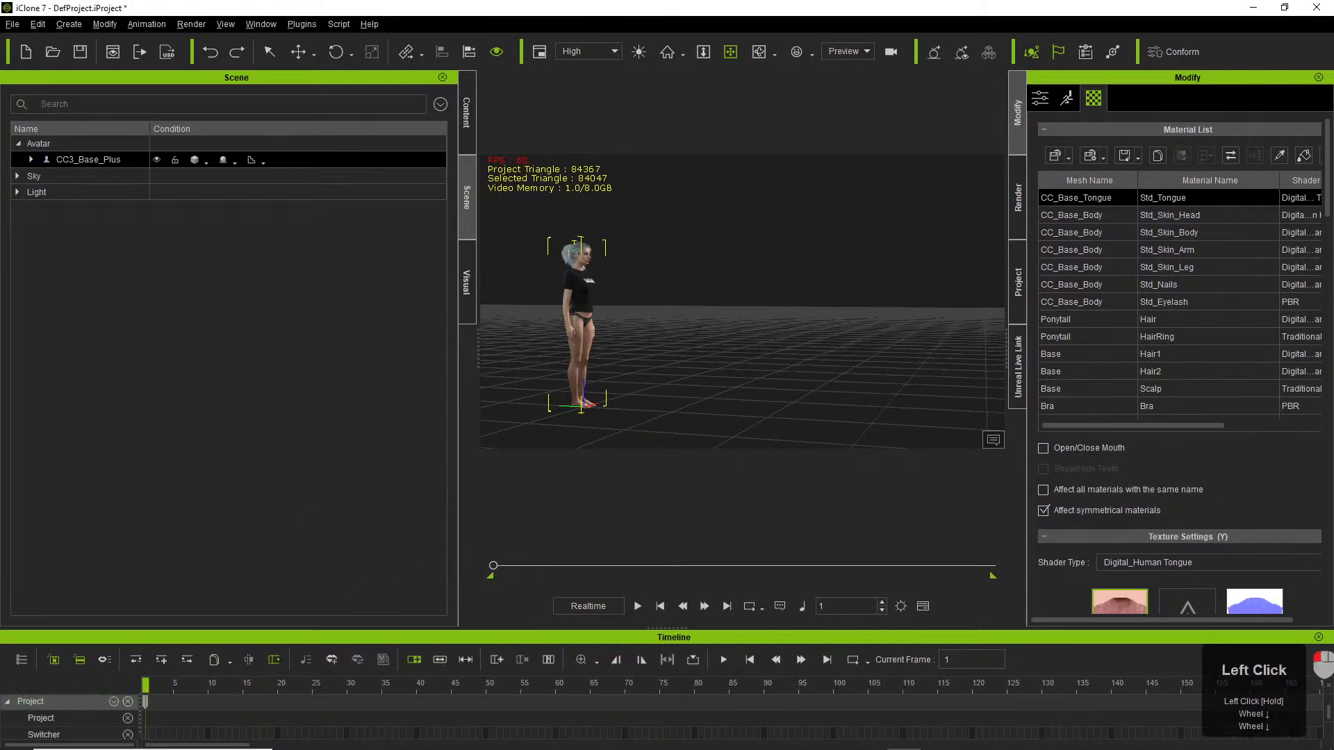
pyautogui.moveTo(0, 326); pyautogui.dragTo(451, 298)
pyautogui.moveTo(0, 326); pyautogui.dragTo(577, 282)
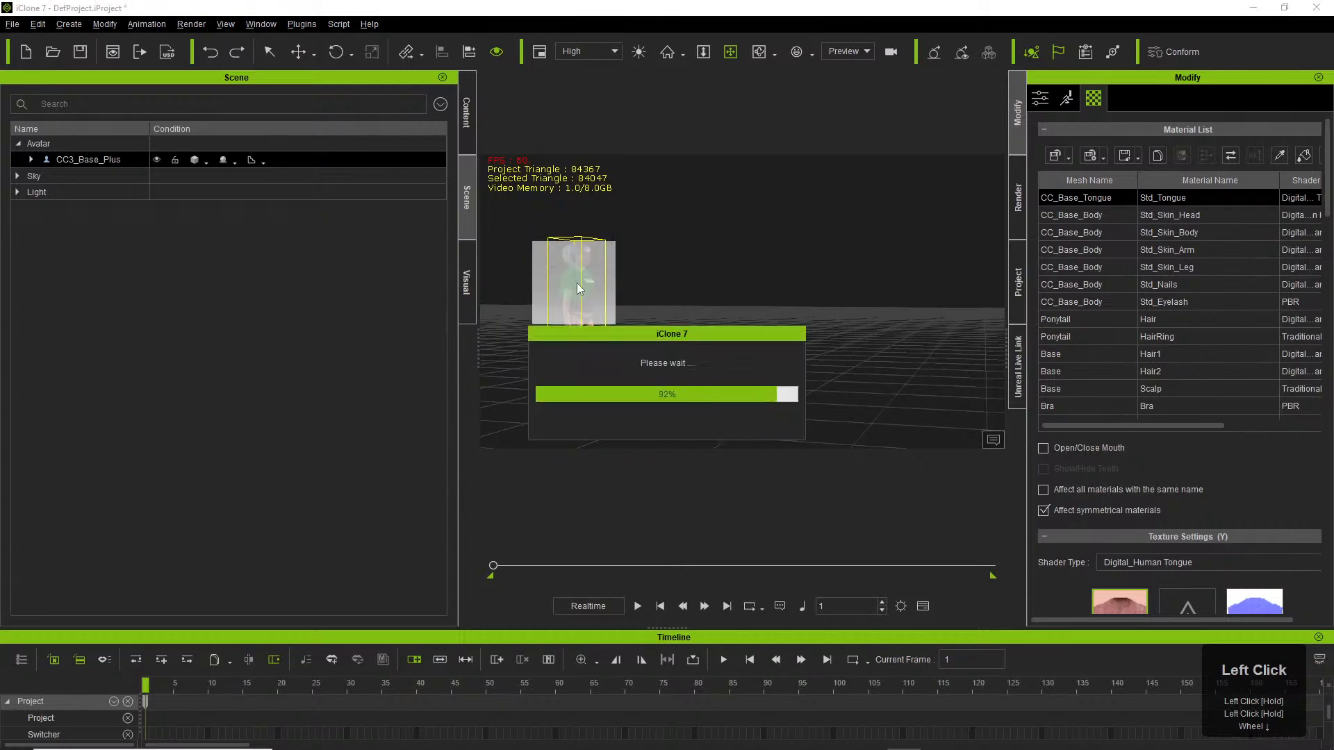
pyautogui.moveTo(495, 564)
pyautogui.mouseDown()
pyautogui.moveTo(522, 568)
pyautogui.moveTo(482, 567)
pyautogui.moveTo(529, 569)
pyautogui.moveTo(490, 569)
pyautogui.moveTo(517, 565)
pyautogui.mouseUp()
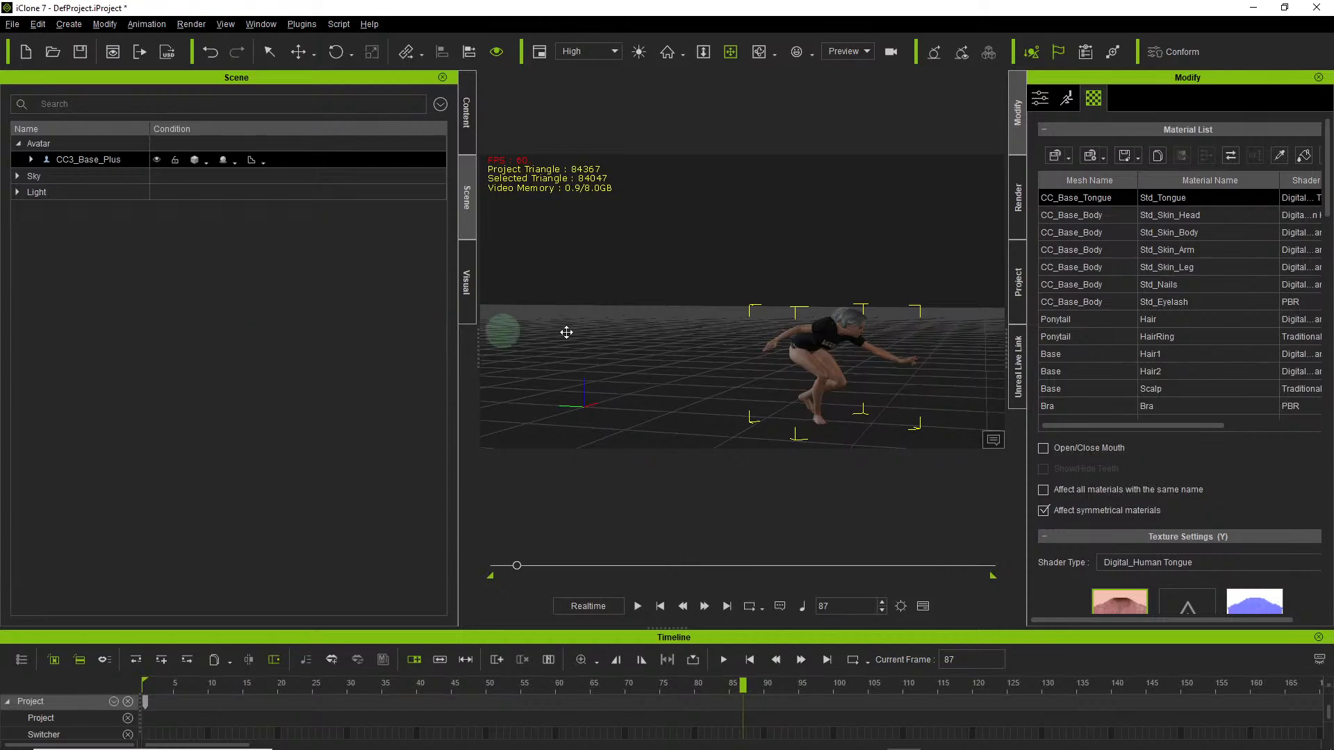
pyautogui.moveTo(517, 567); pyautogui.dragTo(494, 567)
pyautogui.moveTo(506, 569)
pyautogui.mouseDown()
pyautogui.moveTo(491, 568)
pyautogui.moveTo(539, 567)
pyautogui.moveTo(494, 566)
pyautogui.mouseUp()
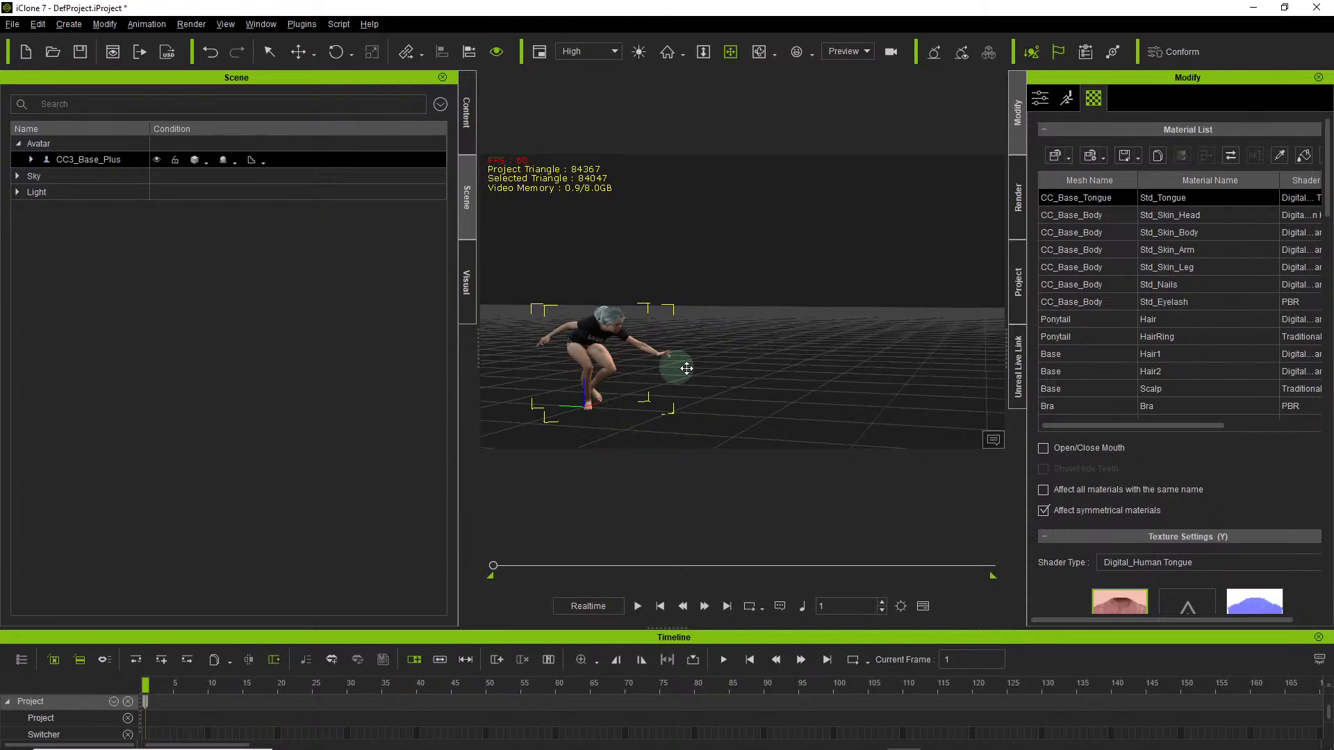
pyautogui.press('ctrl')
pyautogui.hotkey('ctrl', 'z')
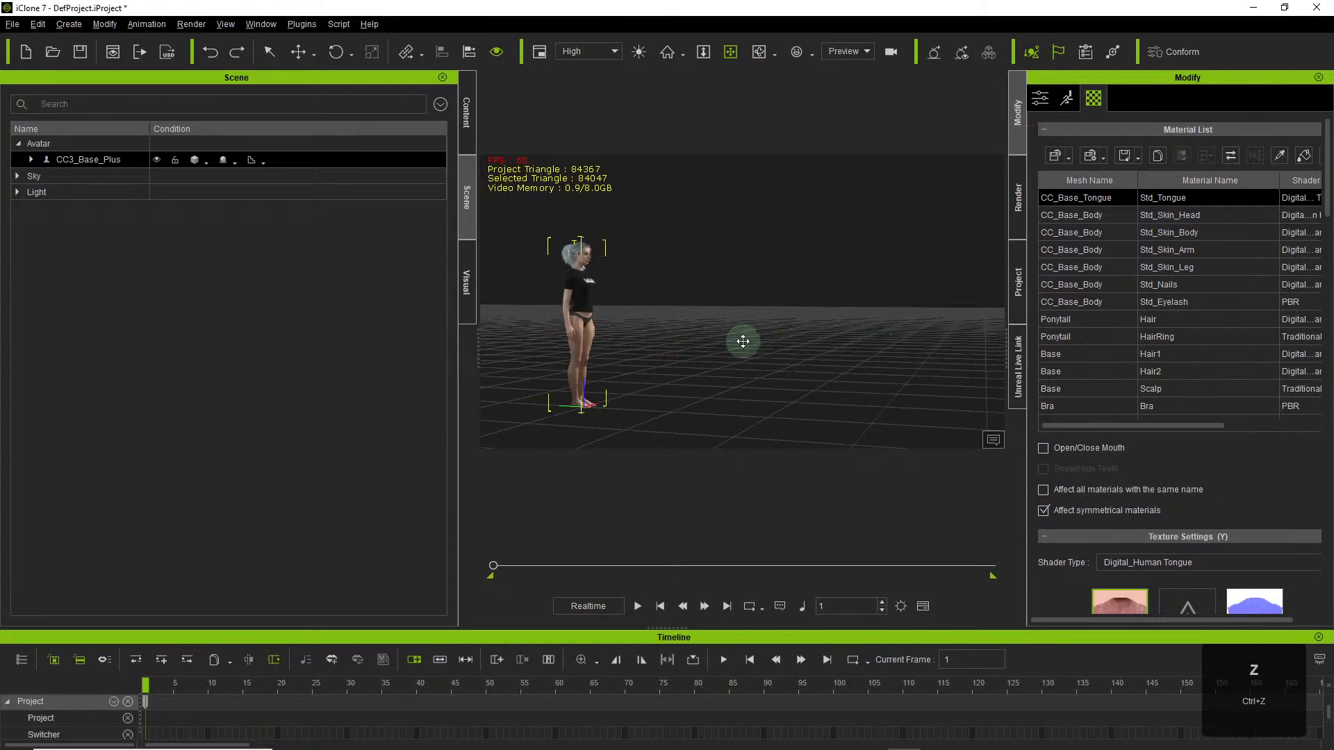
# Open the Motion Puppet for the CC3_Base_Plus avatar.
pyautogui.click(1038, 98)
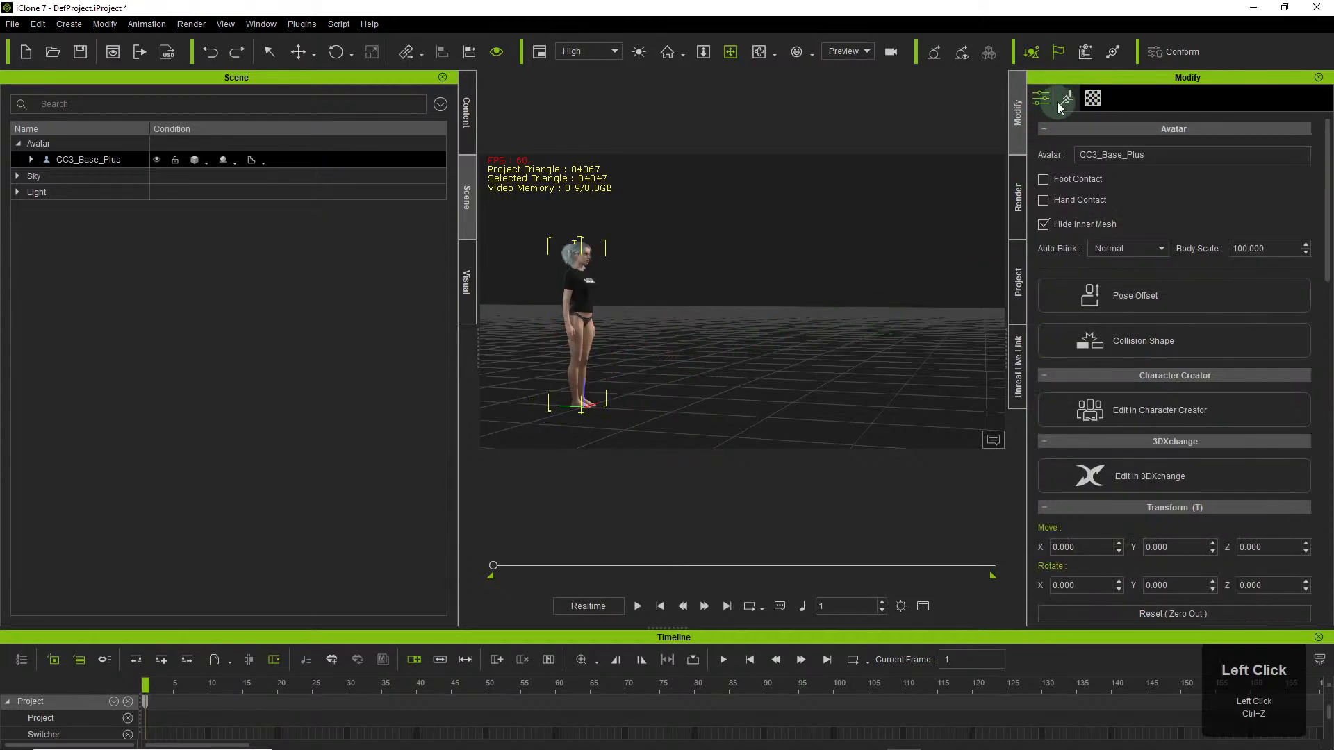
pyautogui.click(1065, 104)
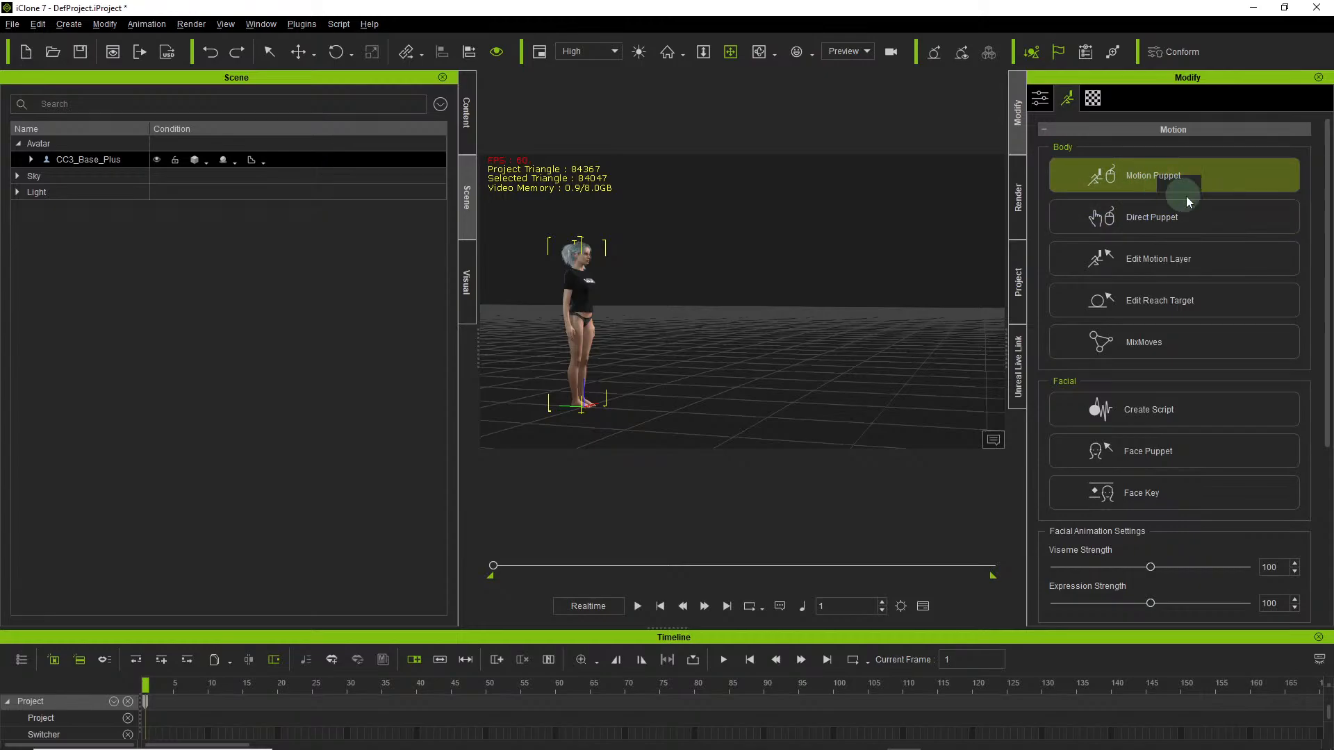
pyautogui.click(1166, 177)
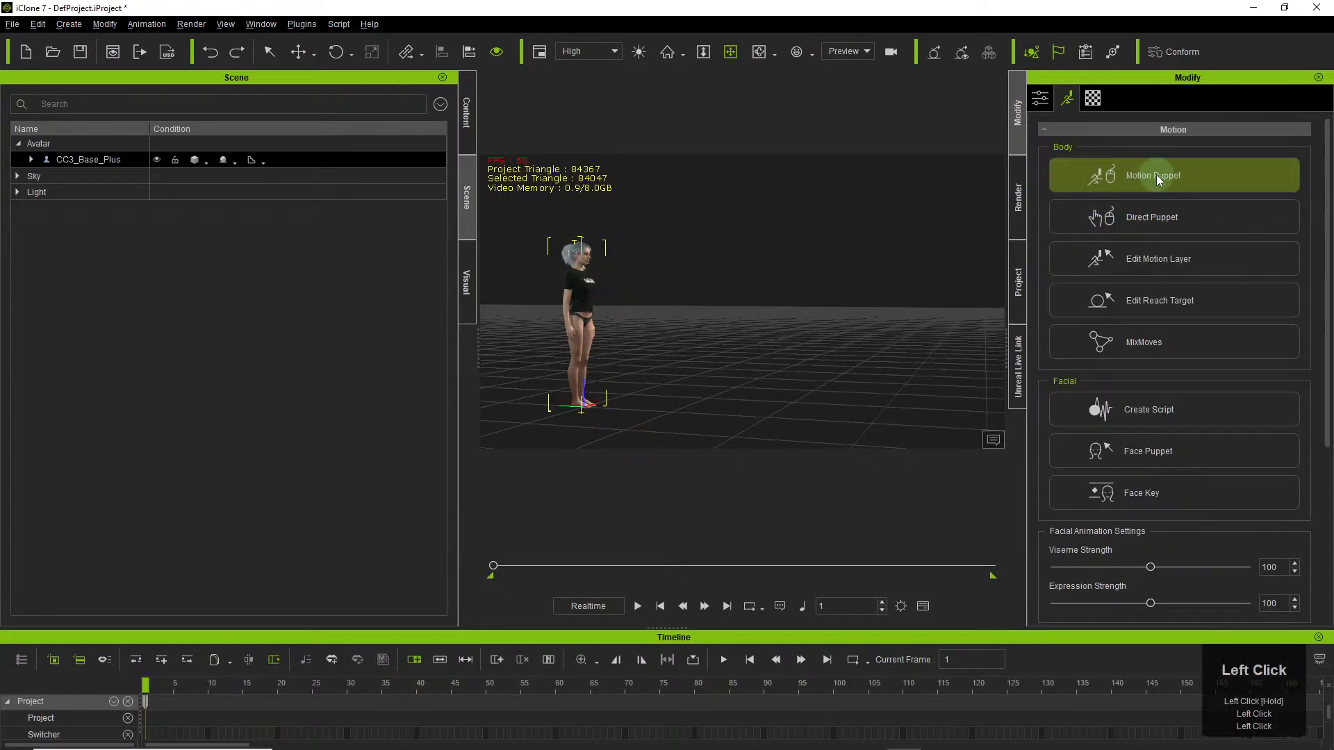
pyautogui.click(1156, 175)
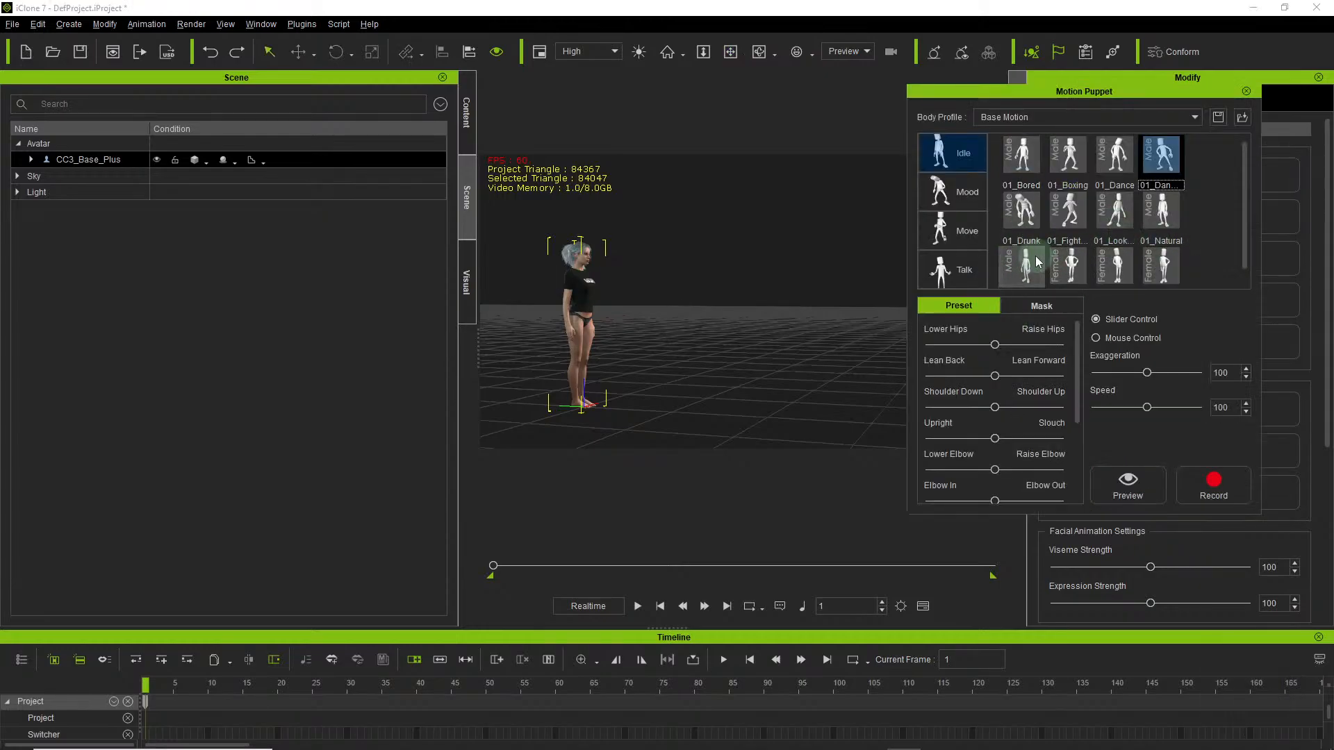
# Preview the second female basic motion (02_Basi...) from the Move category on the avatar and view it from the front.
pyautogui.click(966, 205)
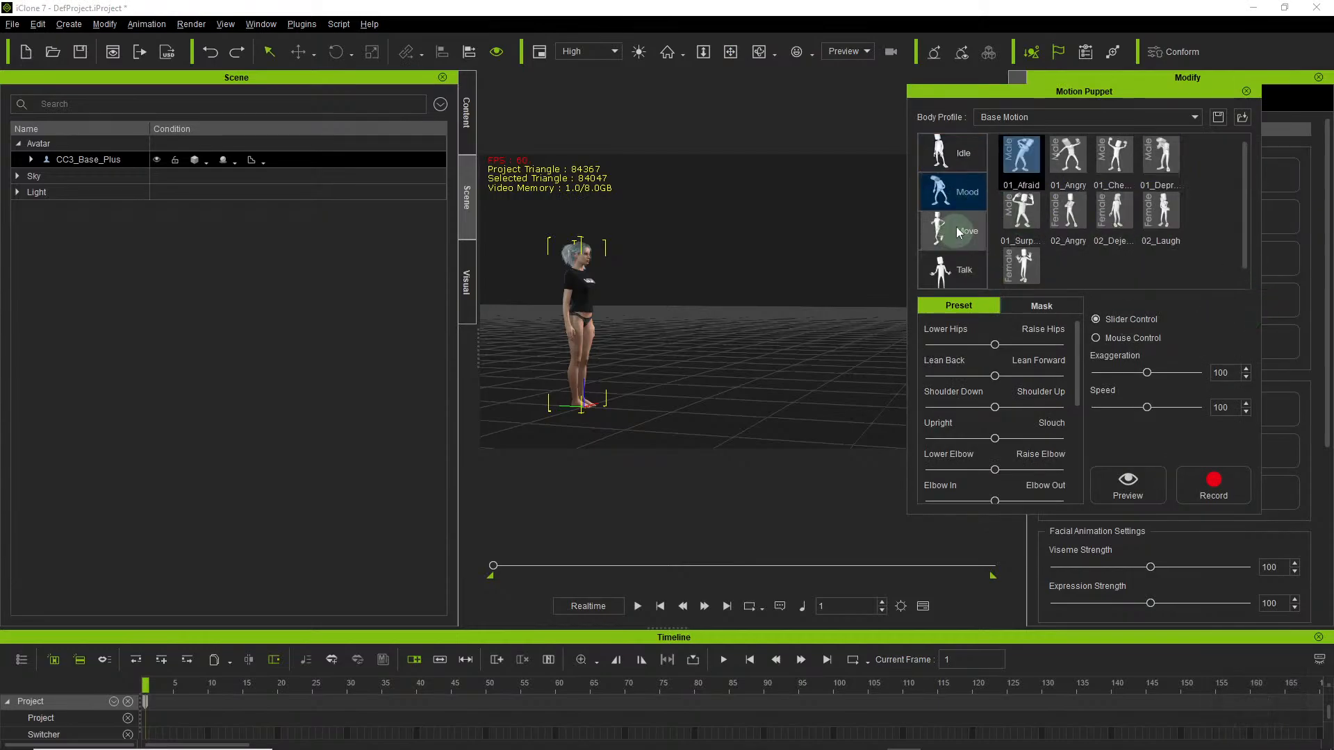
pyautogui.click(966, 229)
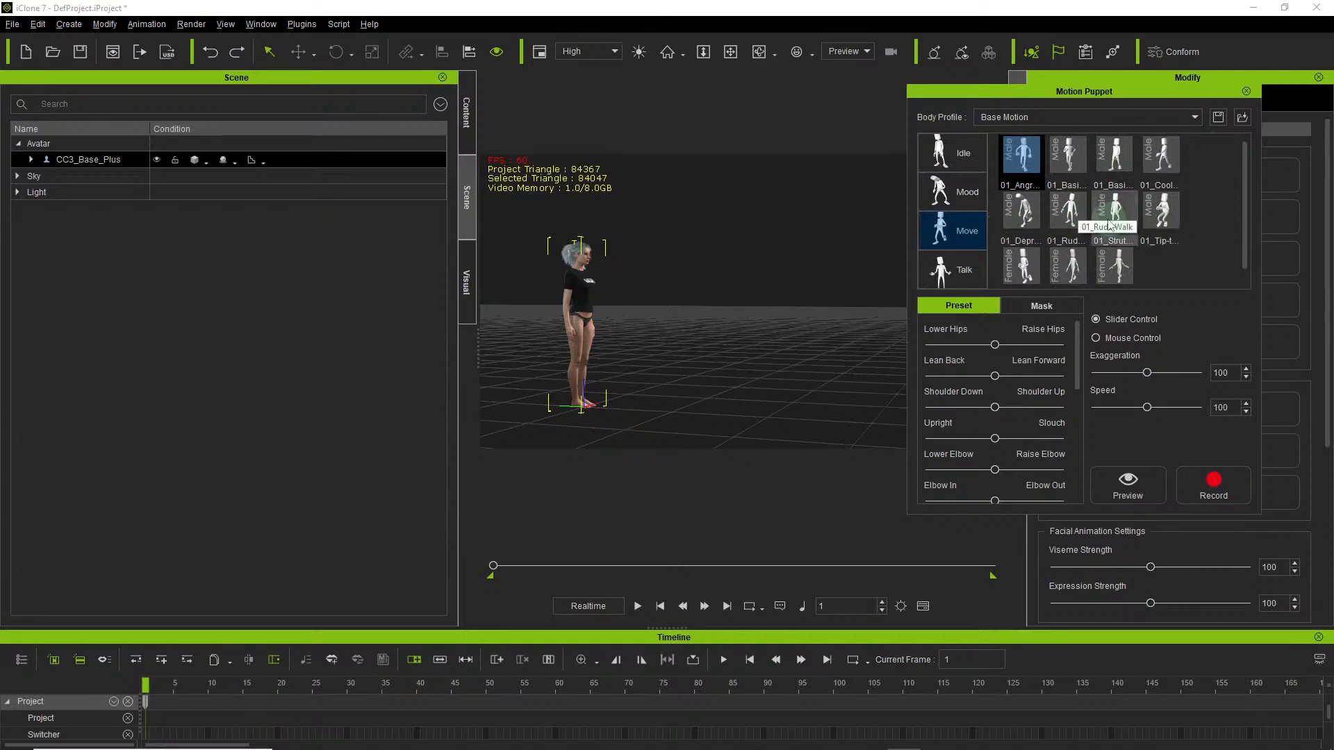
pyautogui.click(1068, 270)
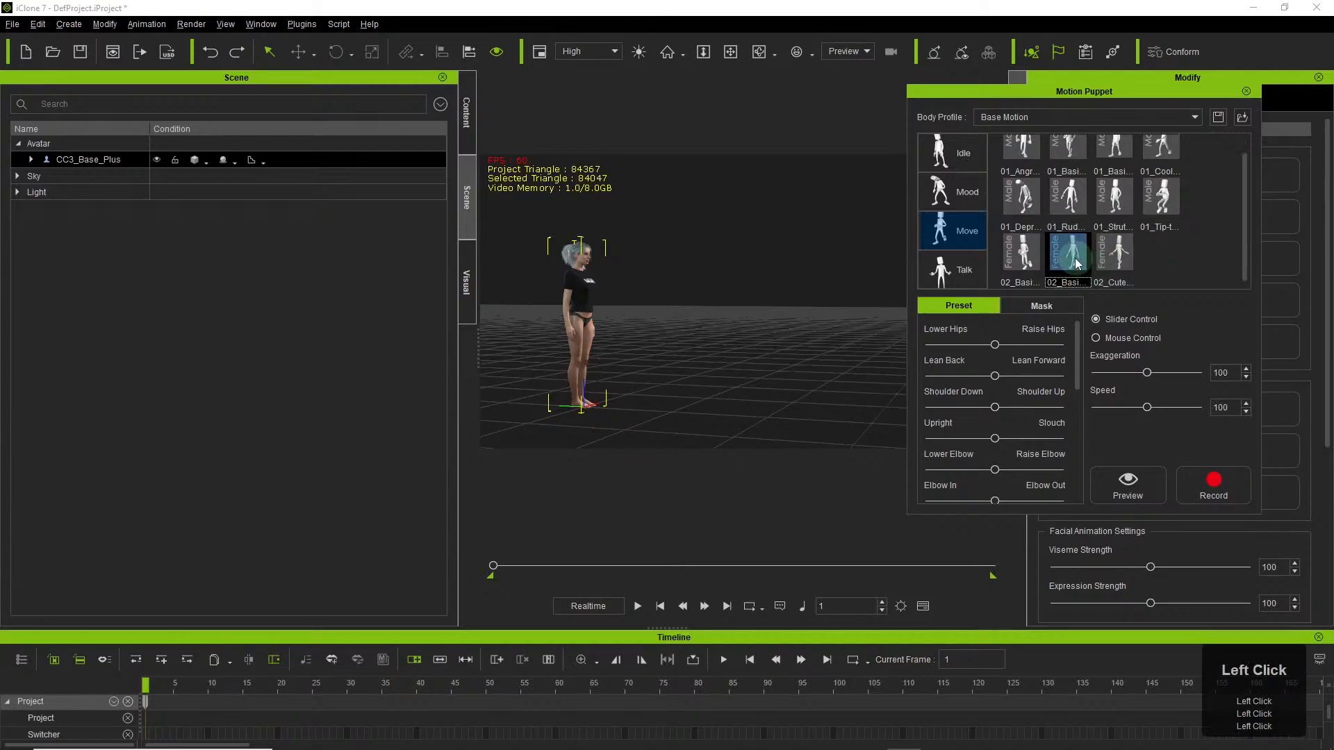
pyautogui.click(1128, 485)
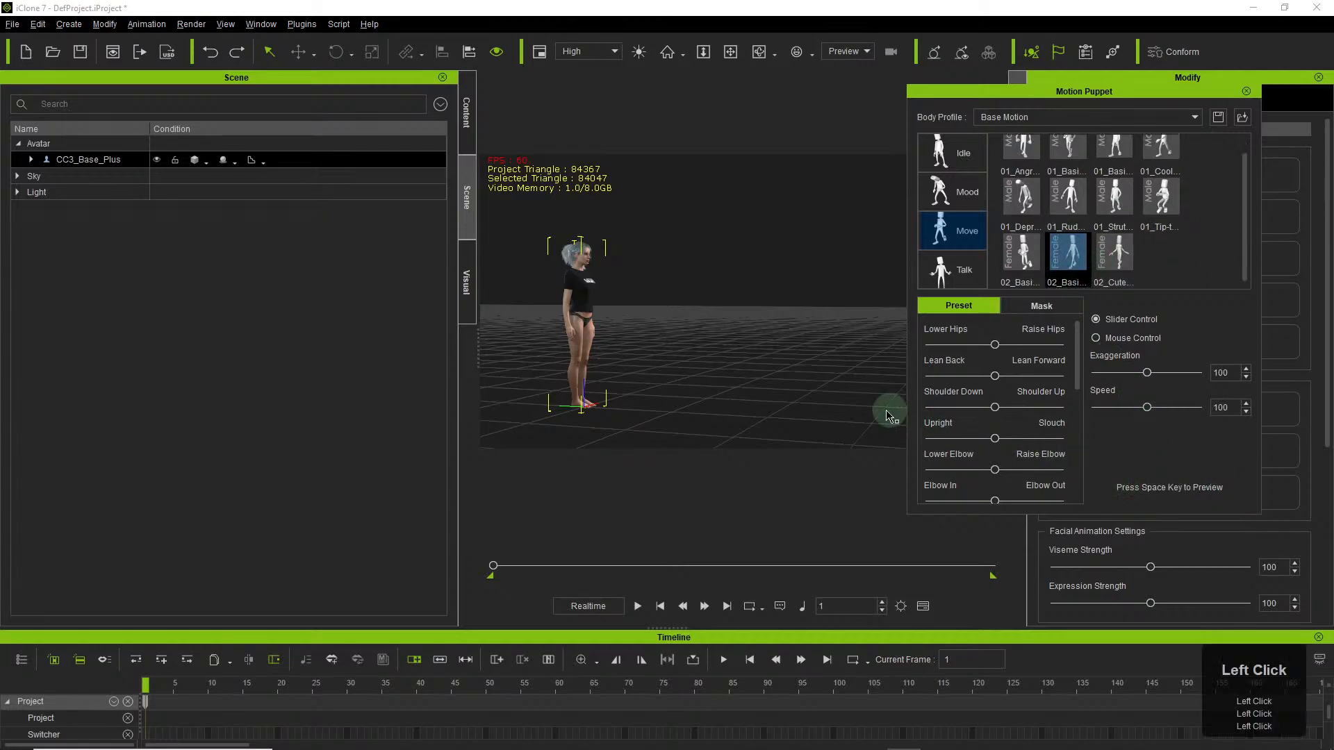
pyautogui.press('space')
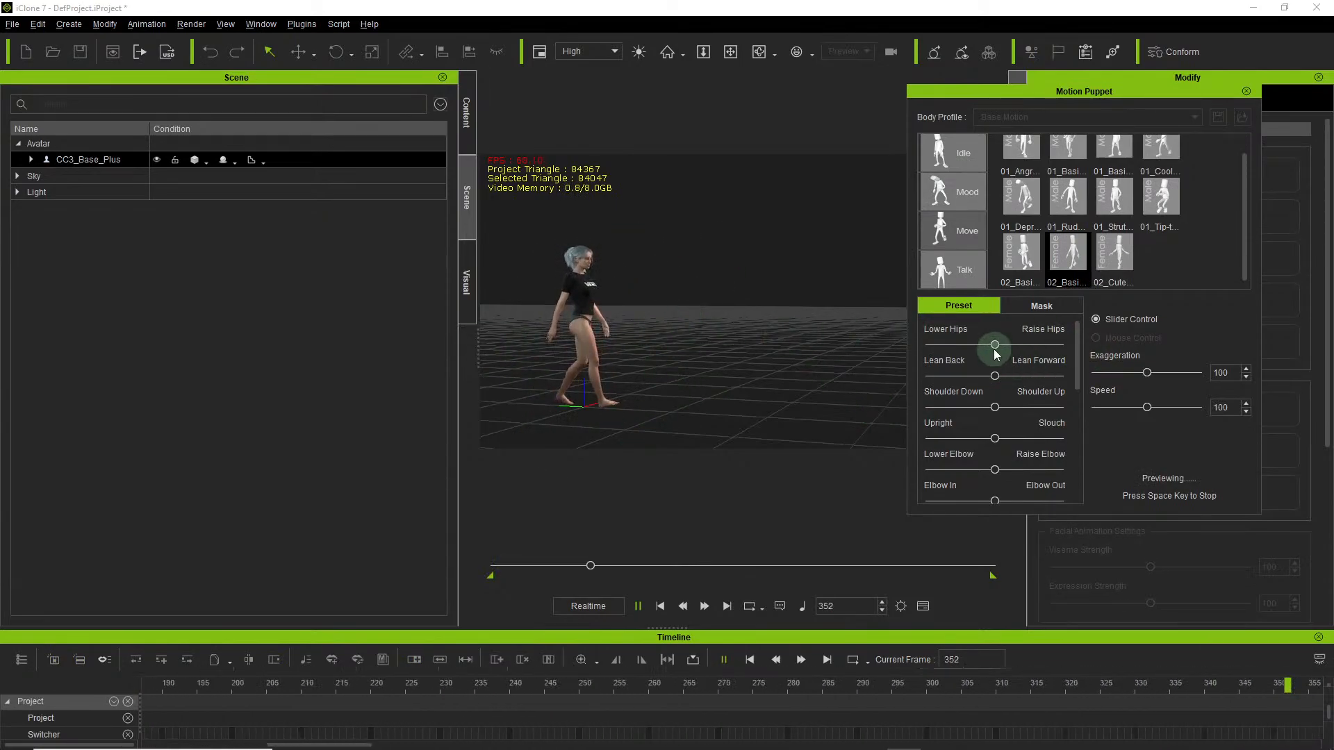
pyautogui.press('x')
pyautogui.moveTo(715, 323); pyautogui.dragTo(606, 327, button='right')
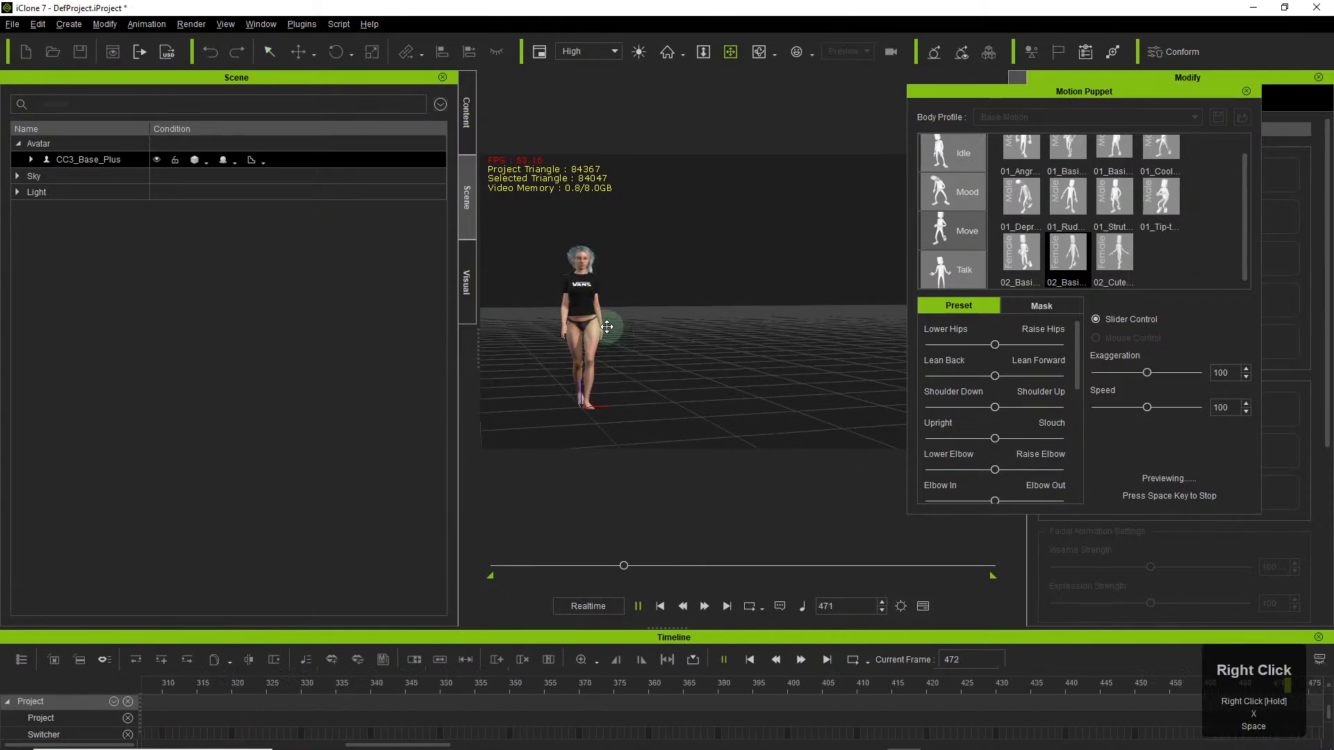
pyautogui.scroll(2, 607, 327)
pyautogui.moveTo(595, 310); pyautogui.dragTo(736, 299)
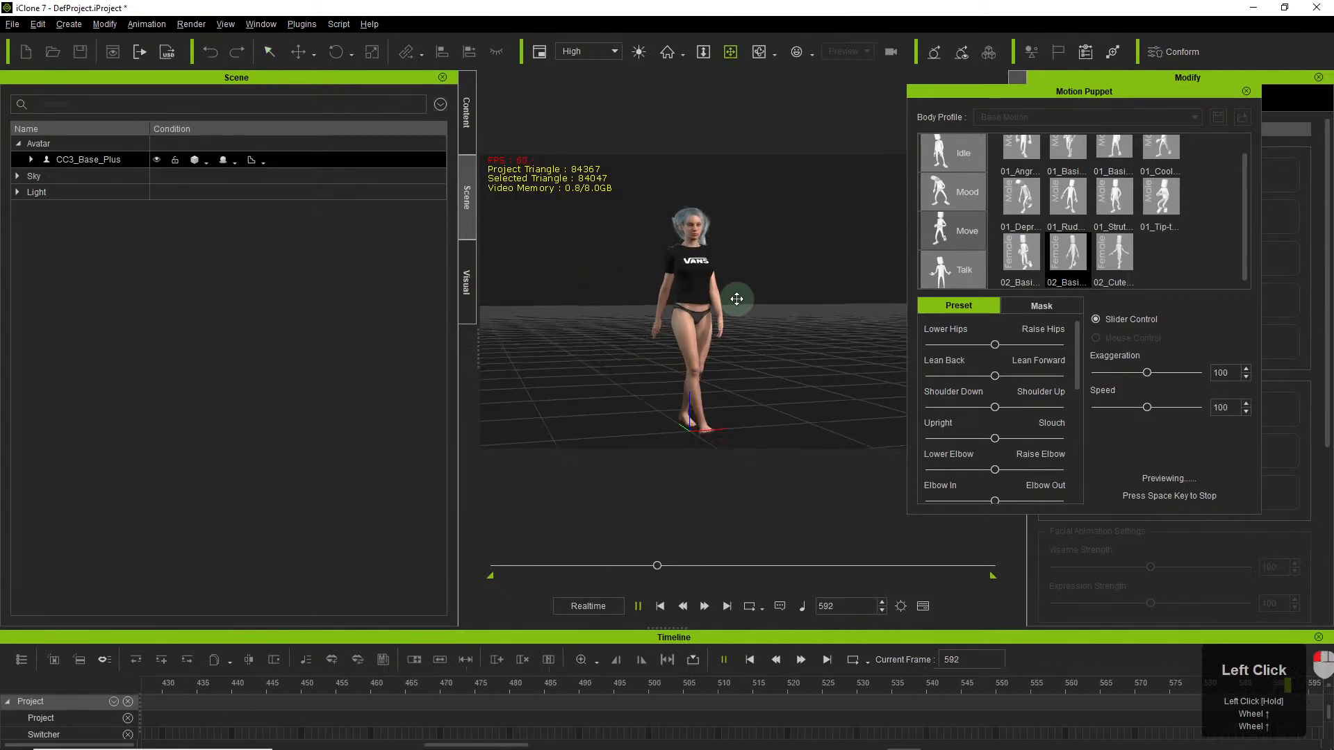
# Try different shoulder heights on the previewed walk, set the posture almost fully to Slouch, and view it from the side.
pyautogui.moveTo(771, 362); pyautogui.dragTo(959, 410, button='right')
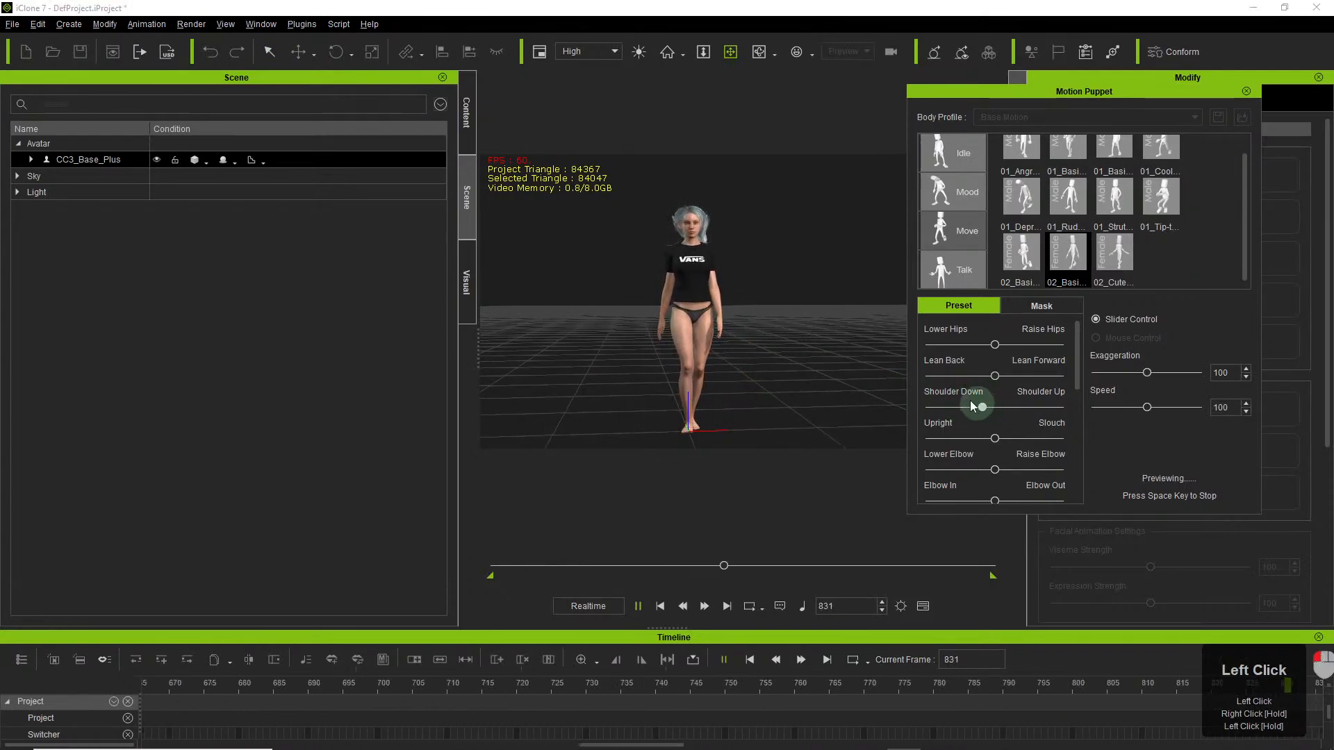
pyautogui.moveTo(944, 405); pyautogui.dragTo(990, 391)
pyautogui.moveTo(995, 439); pyautogui.dragTo(1061, 438)
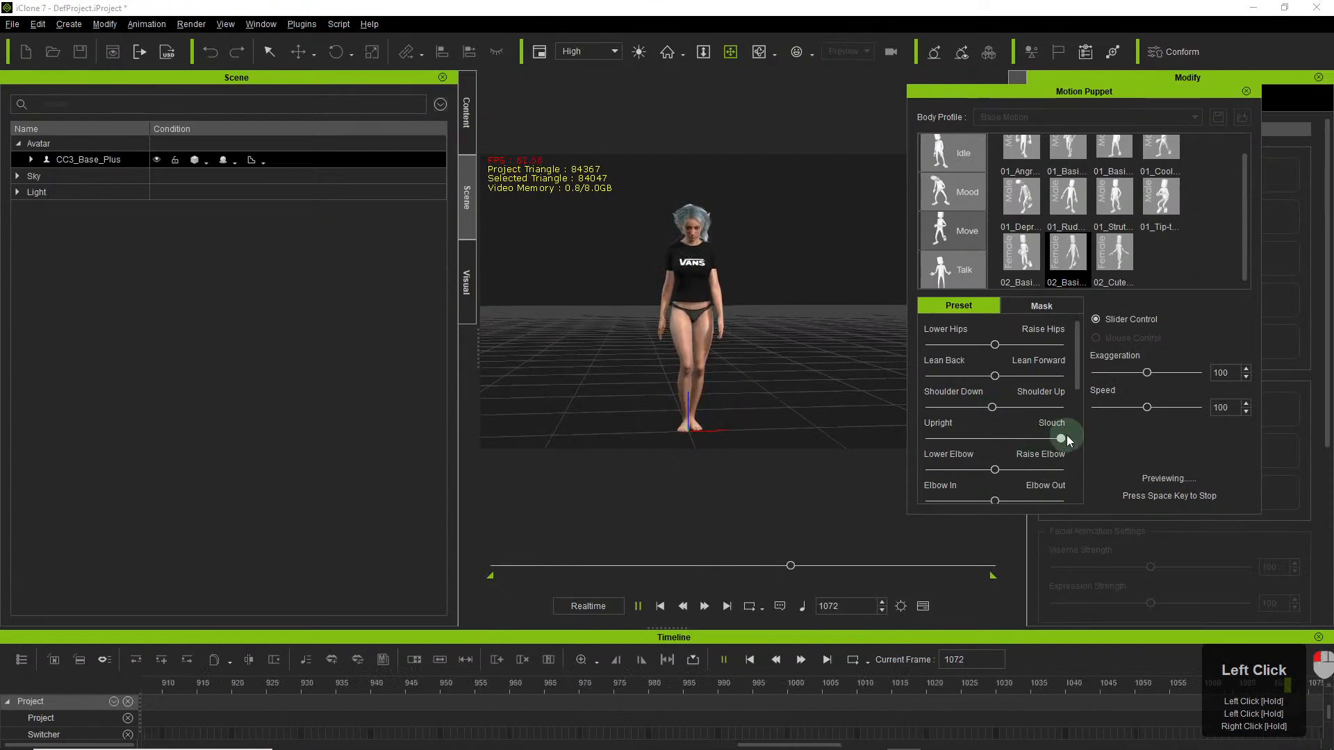
pyautogui.moveTo(779, 355); pyautogui.dragTo(862, 351, button='right')
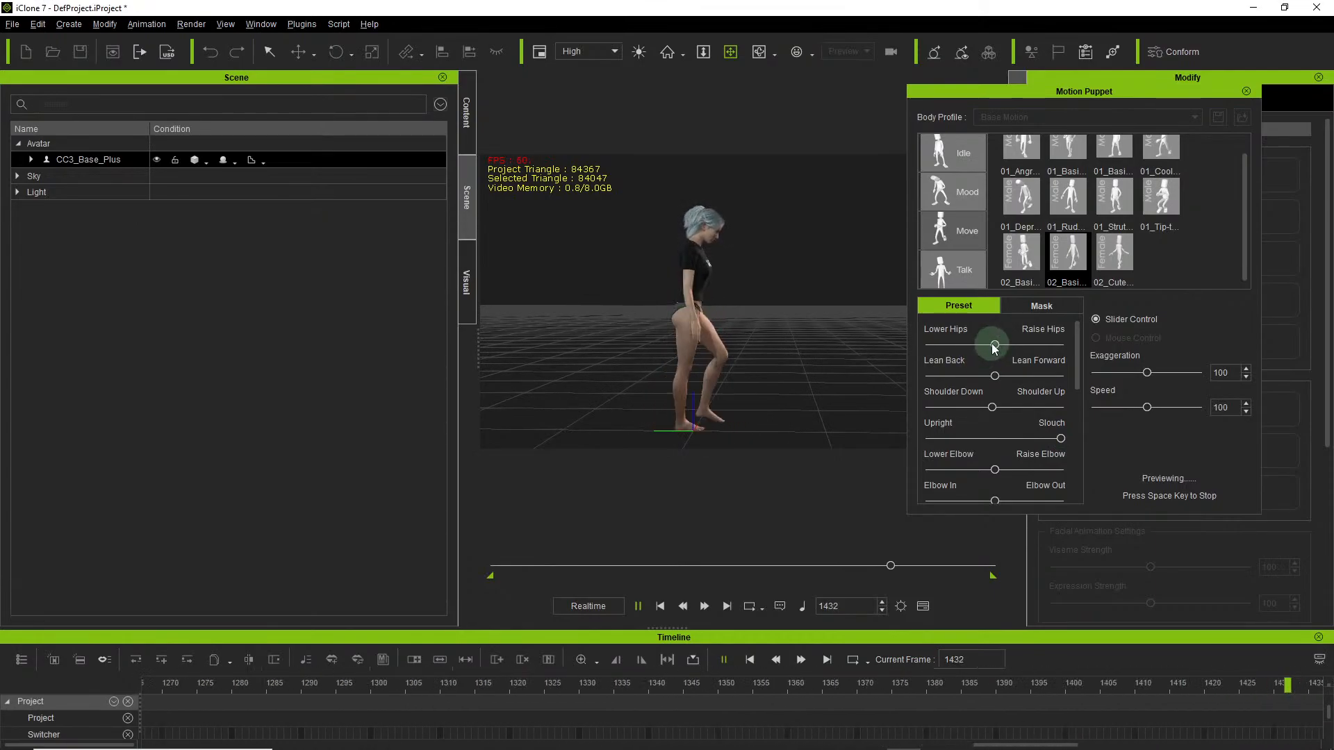
# Try raised and lowered hips on the walk, slow its speed to 54, and lower the elbows slightly.
pyautogui.moveTo(995, 348); pyautogui.dragTo(1045, 349)
pyautogui.moveTo(954, 358); pyautogui.dragTo(996, 347)
pyautogui.moveTo(1146, 407)
pyautogui.mouseDown()
pyautogui.moveTo(1192, 407)
pyautogui.moveTo(1181, 432)
pyautogui.moveTo(1199, 417)
pyautogui.moveTo(1120, 408)
pyautogui.moveTo(1132, 409)
pyautogui.mouseUp()
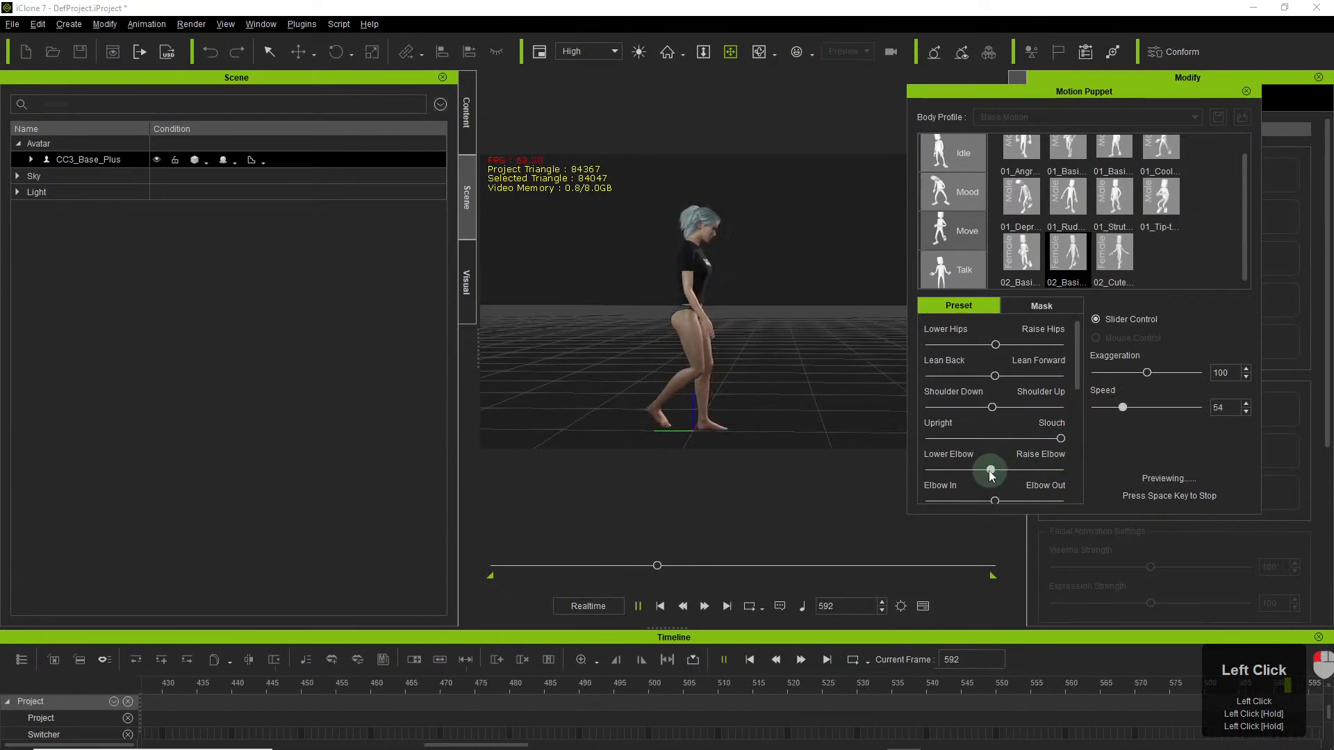
pyautogui.moveTo(990, 471)
pyautogui.mouseDown()
pyautogui.moveTo(960, 470)
pyautogui.moveTo(987, 467)
pyautogui.mouseUp()
pyautogui.scroll(-1, 1011, 403)
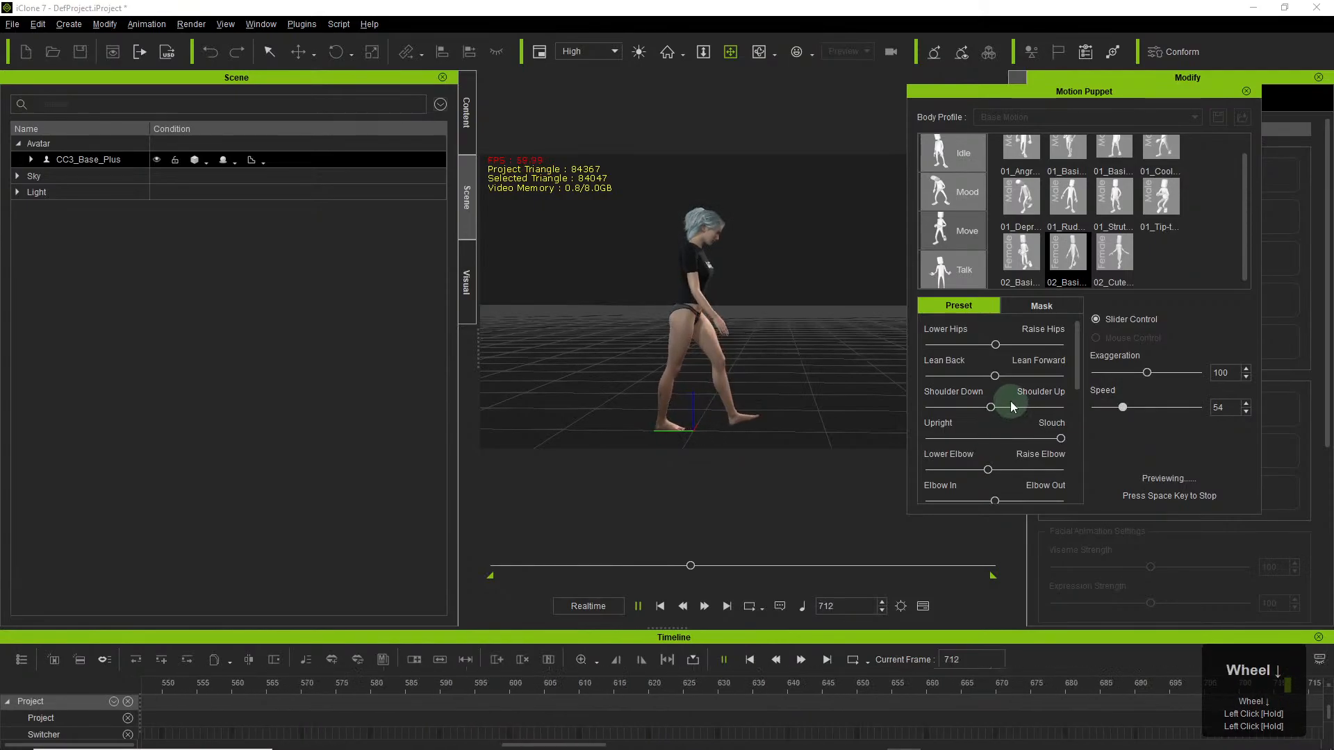
# Set the walk's speed to 90, raise the hips slightly, and check the T-shirt from the front.
pyautogui.moveTo(832, 339); pyautogui.dragTo(756, 339, button='right')
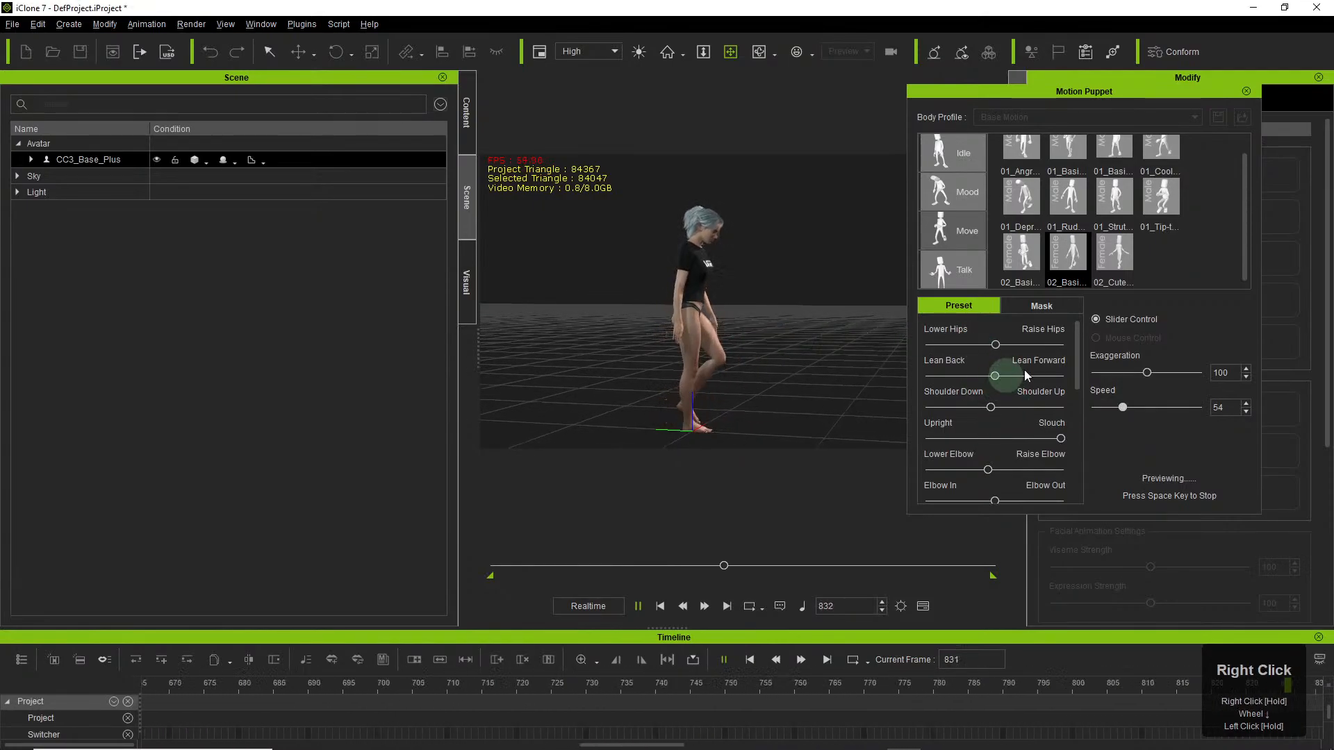
pyautogui.moveTo(1119, 410); pyautogui.dragTo(1139, 414)
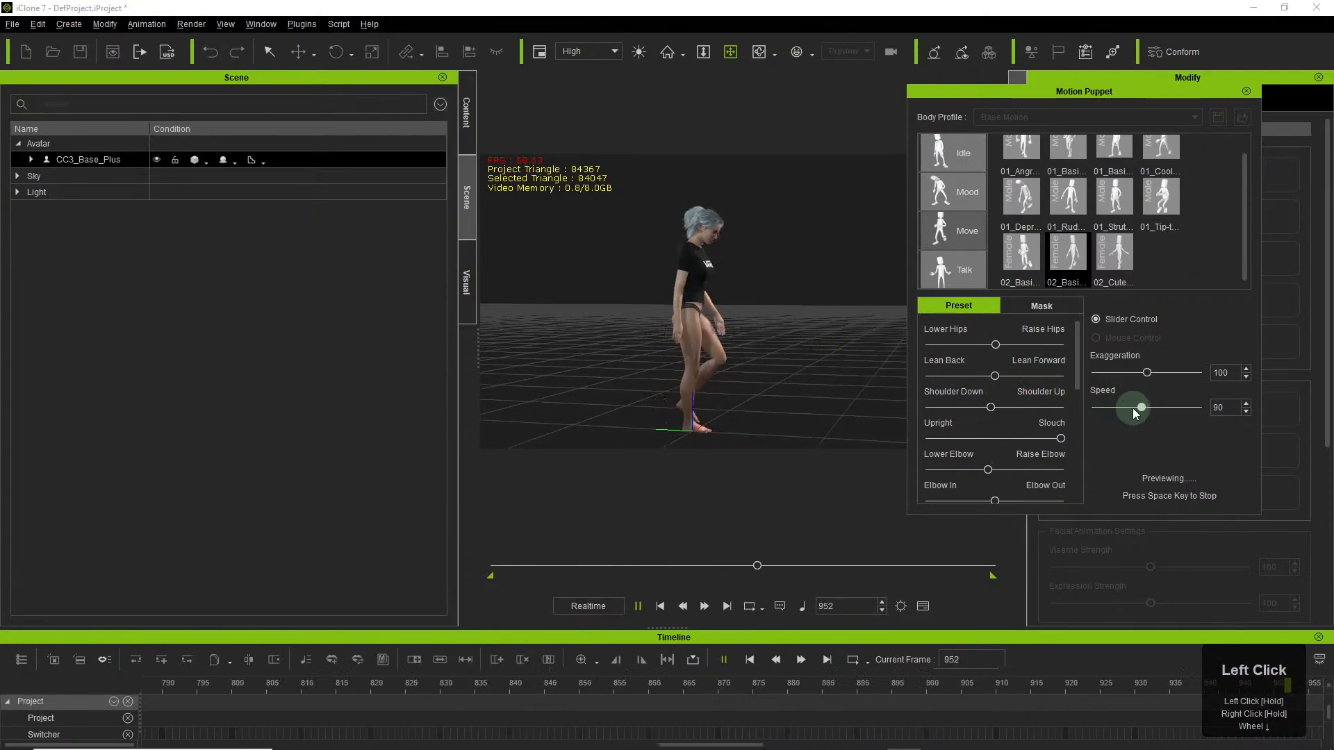
pyautogui.click(996, 346)
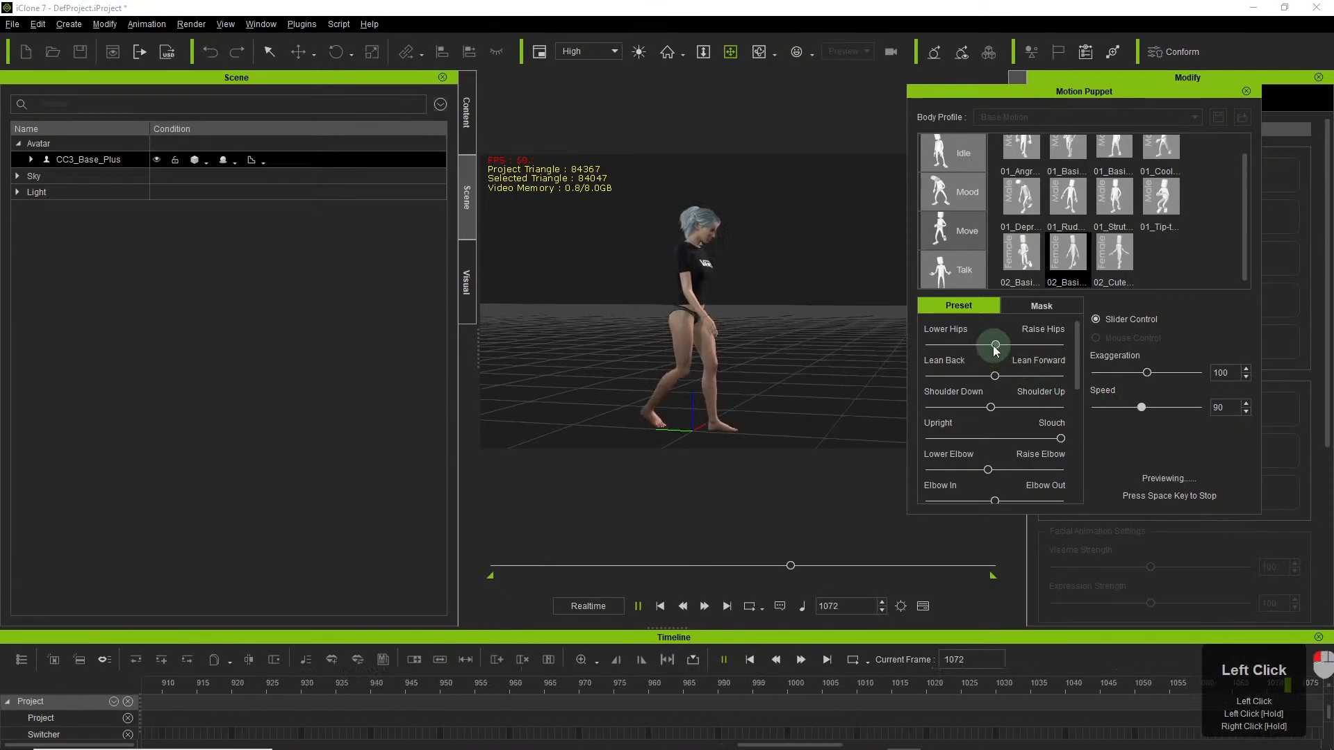
pyautogui.moveTo(994, 346)
pyautogui.mouseDown()
pyautogui.moveTo(1049, 345)
pyautogui.moveTo(942, 345)
pyautogui.moveTo(999, 349)
pyautogui.mouseUp()
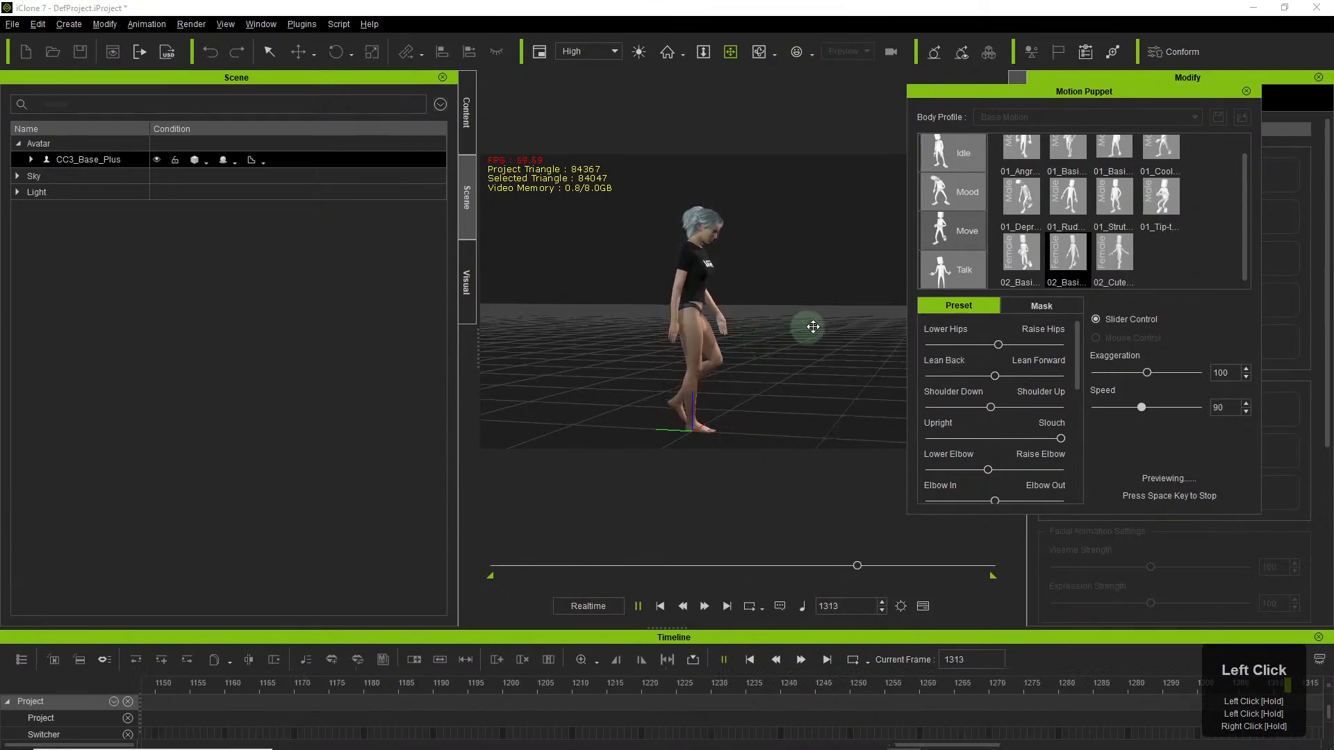
pyautogui.moveTo(804, 322); pyautogui.dragTo(507, 340, button='right')
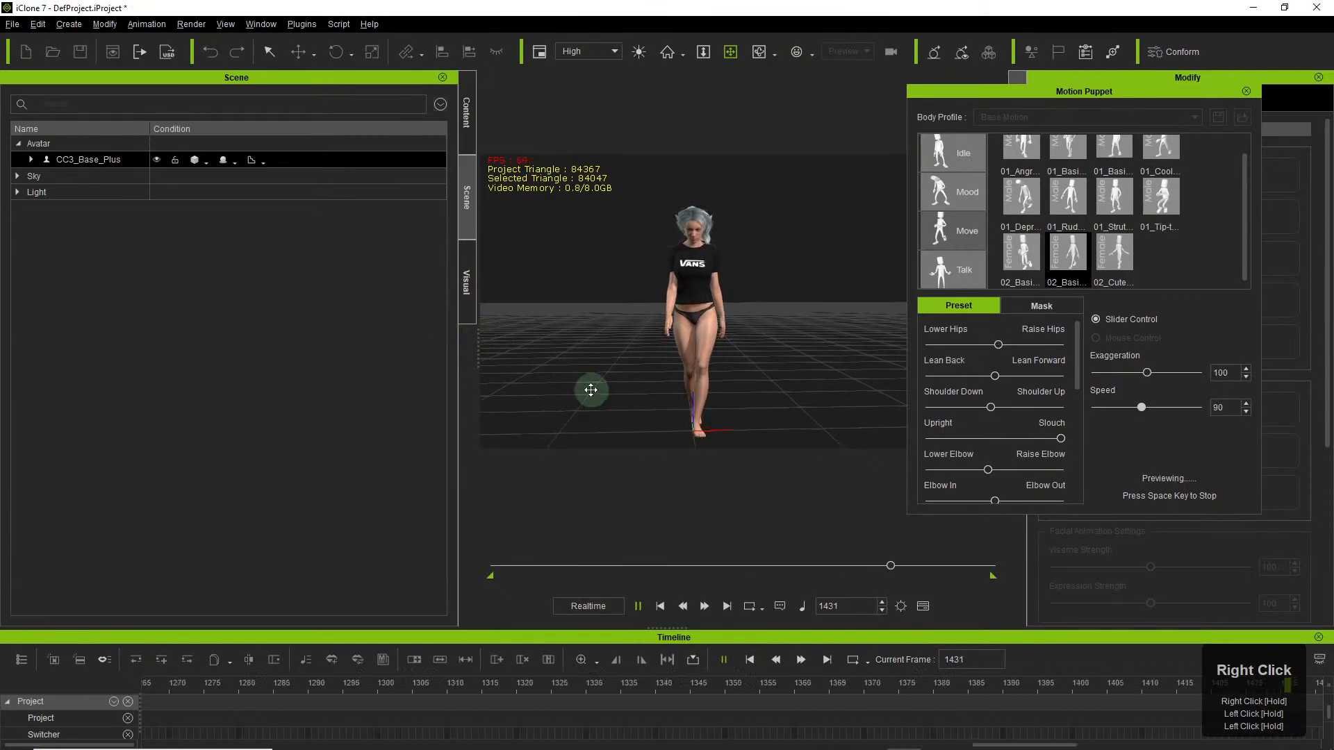
# Move the elbows outward and lengthen the stride of the previewed walk, checking it from the side.
pyautogui.scroll(-2, 990, 444)
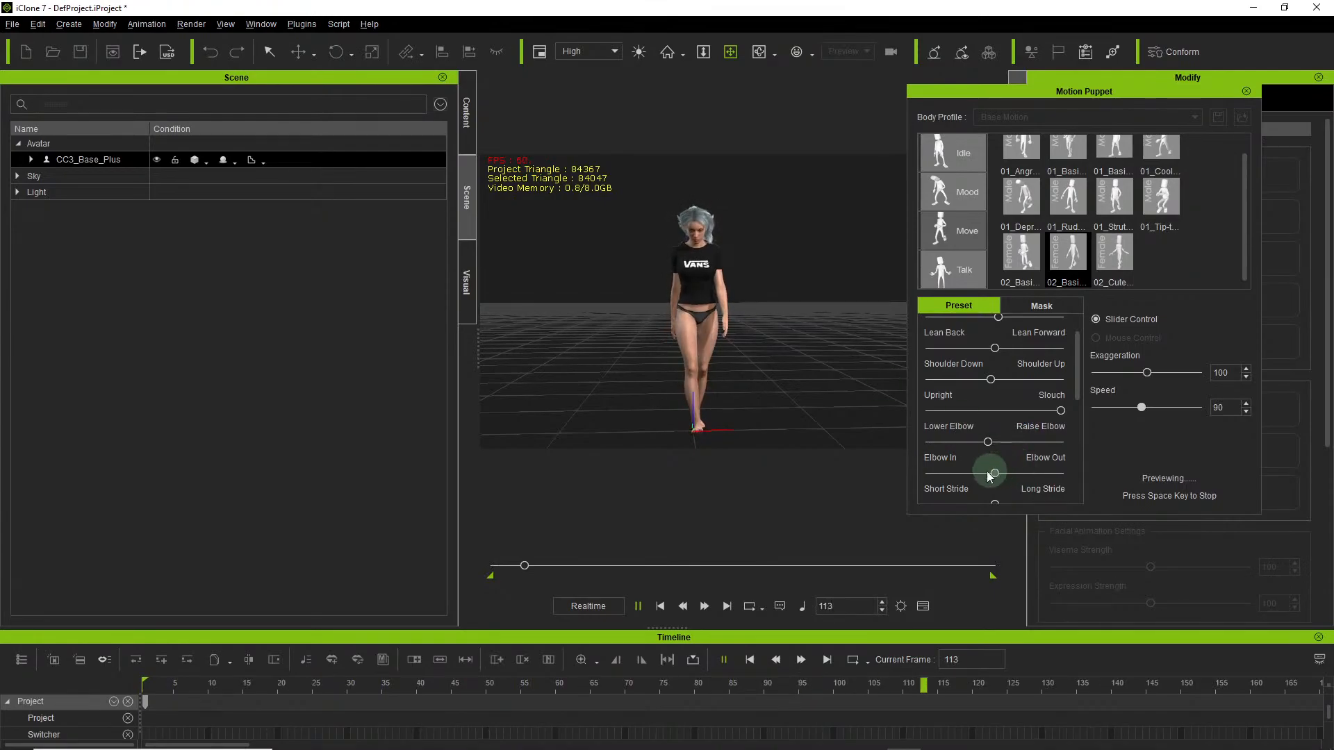
pyautogui.moveTo(993, 477); pyautogui.dragTo(1023, 477)
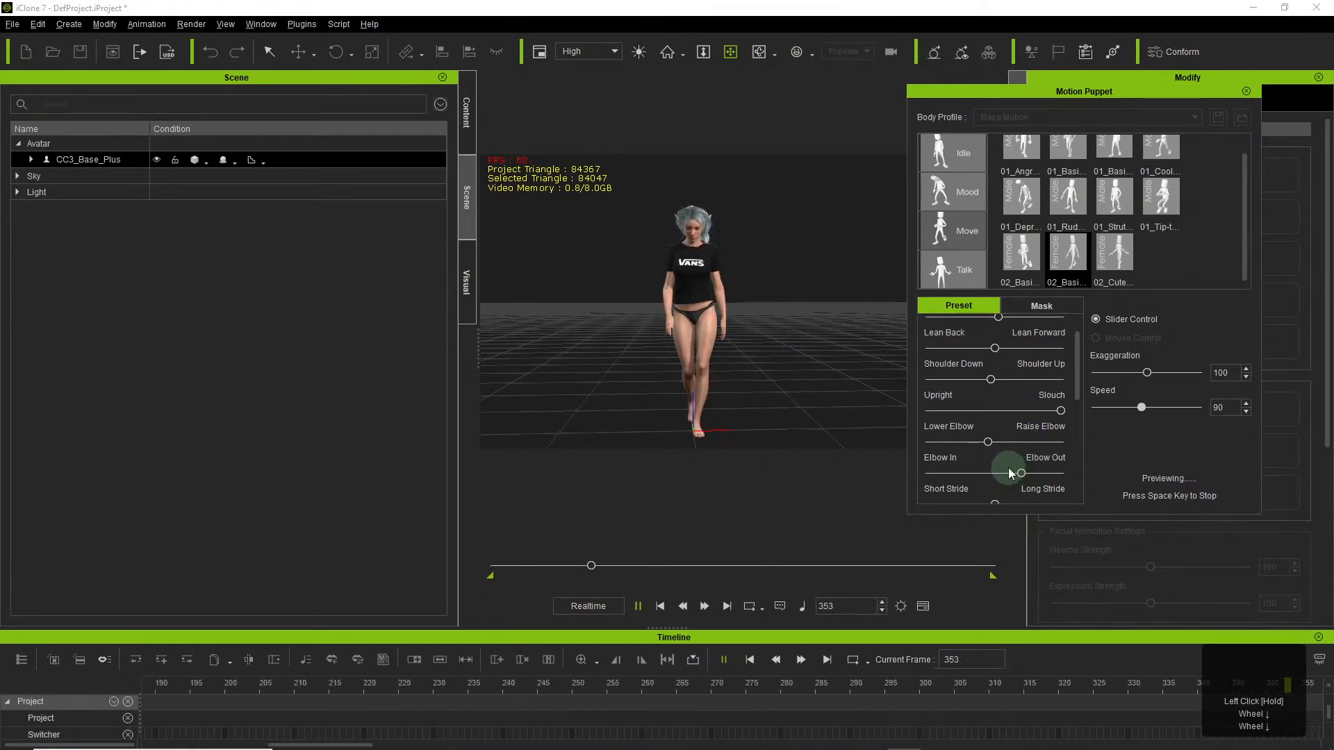
pyautogui.moveTo(1010, 469); pyautogui.dragTo(1031, 492)
pyautogui.scroll(-2, 973, 455)
pyautogui.moveTo(790, 334); pyautogui.dragTo(1216, 304, button='right')
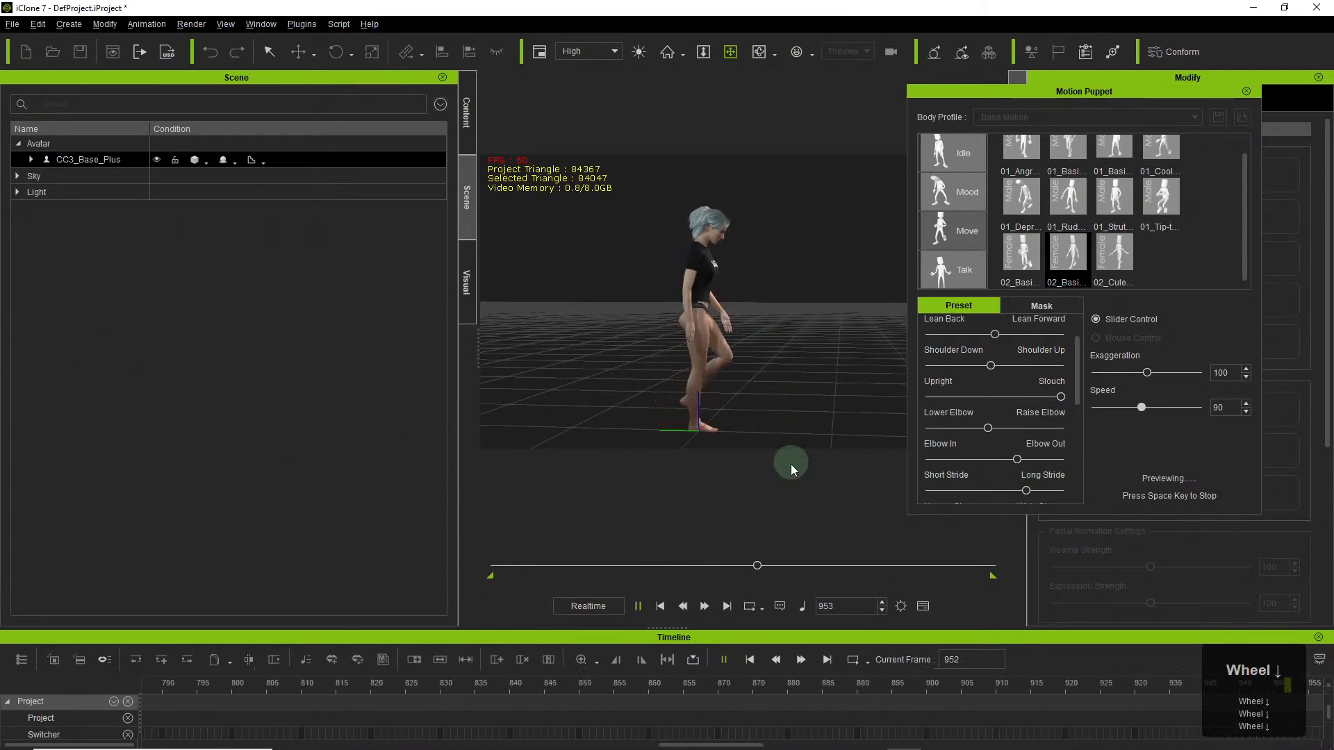
# Turn the toes slightly outward and increase the bouncing hips, checking the walk from the front and side.
pyautogui.scroll(-2, 1043, 427)
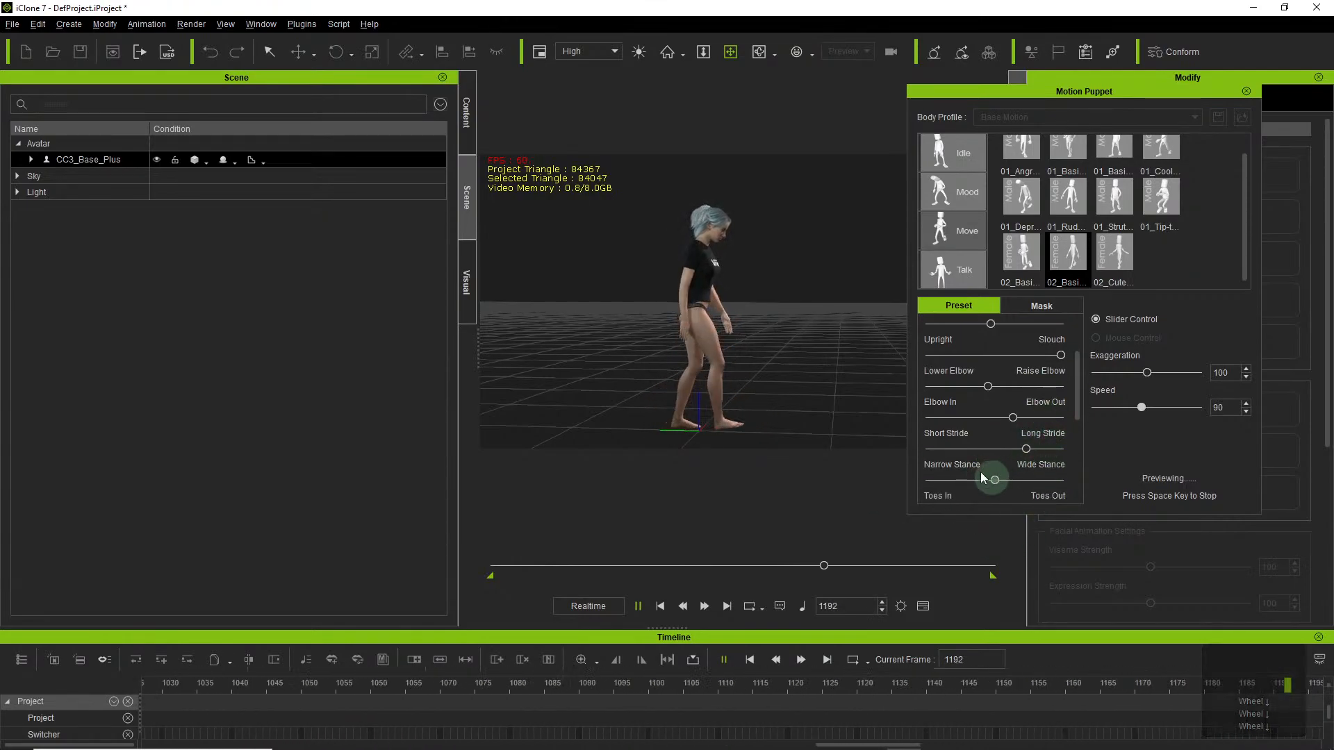
pyautogui.rightClick(830, 375)
pyautogui.scroll(-2, 985, 401)
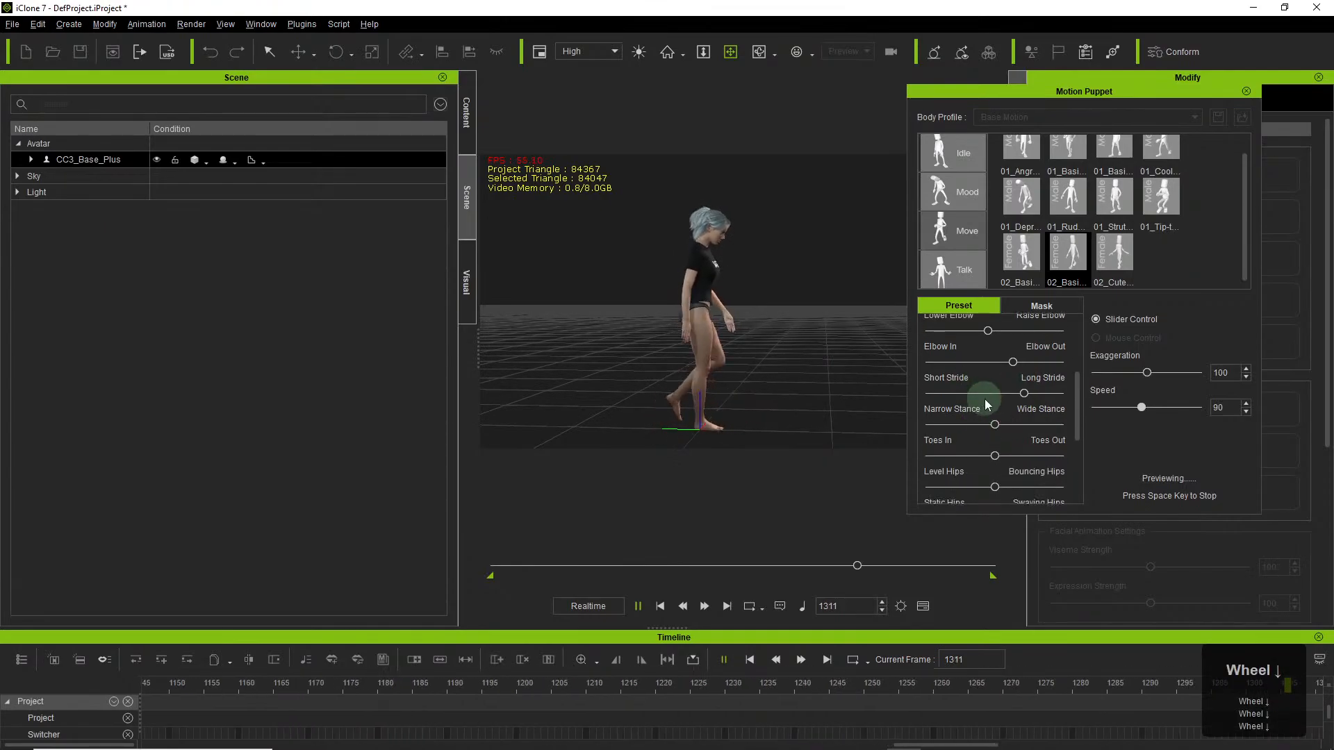
pyautogui.scroll(-3, 990, 417)
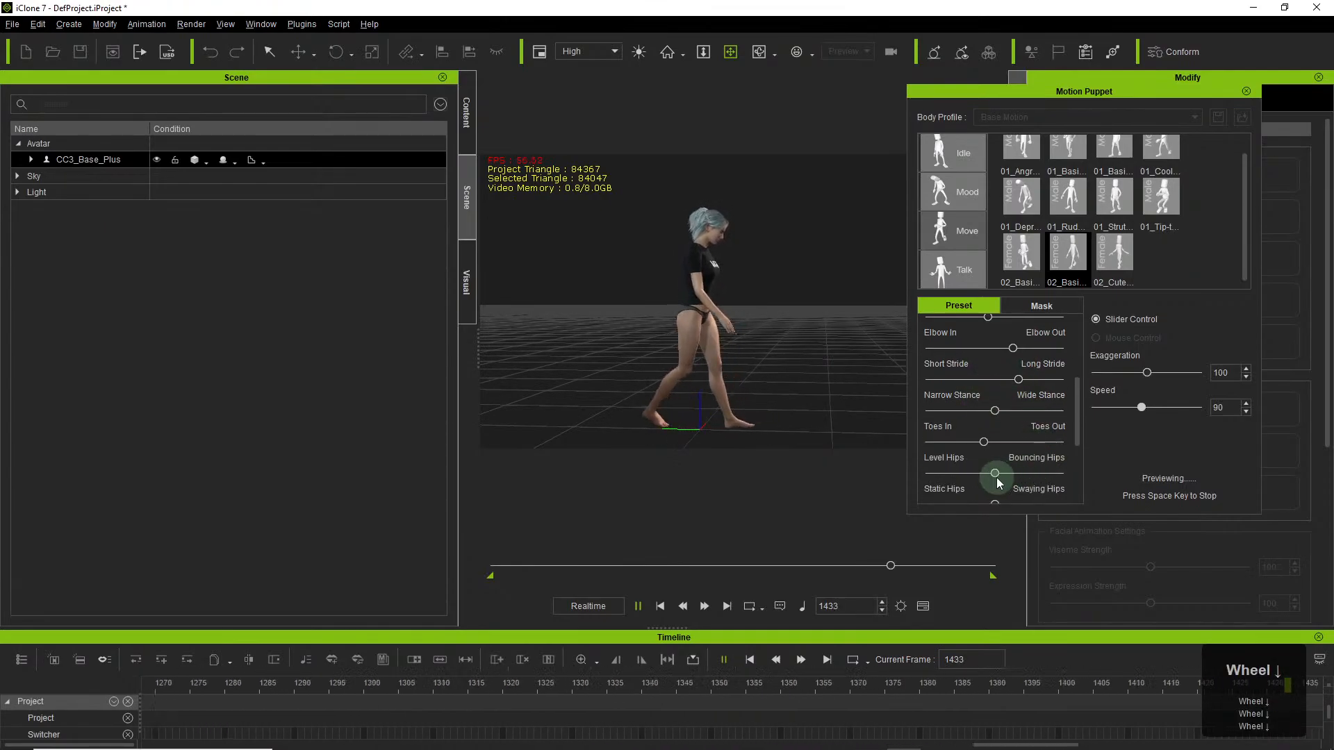
pyautogui.moveTo(824, 410); pyautogui.dragTo(369, 356, button='right')
pyautogui.moveTo(797, 352); pyautogui.dragTo(730, 353, button='right')
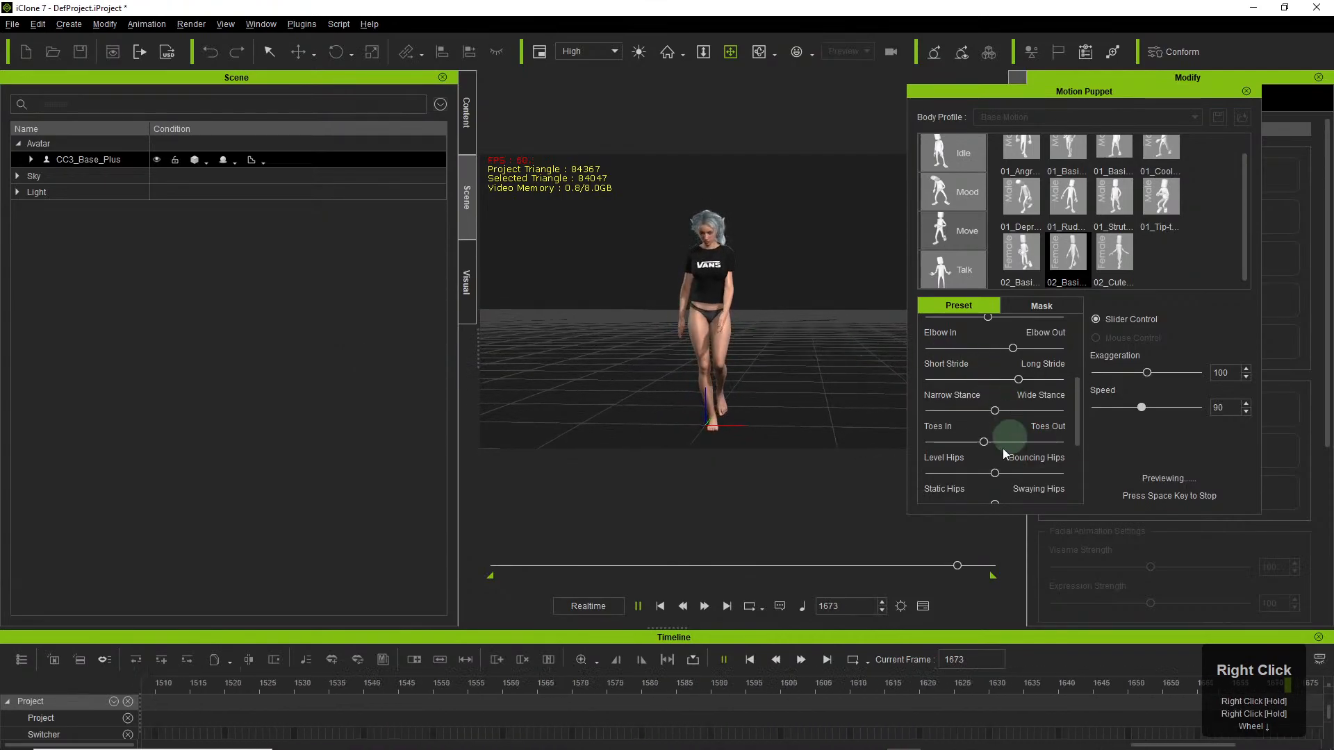
pyautogui.moveTo(985, 452); pyautogui.dragTo(1002, 448)
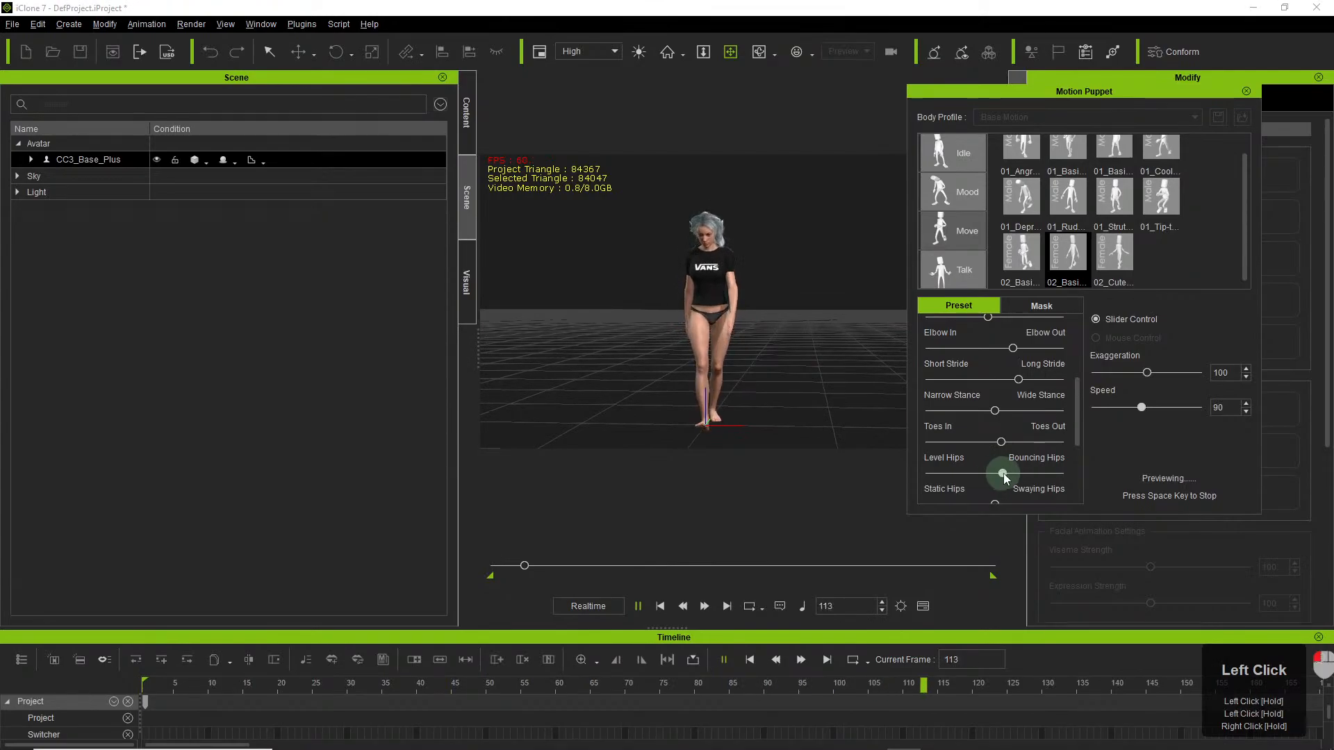
pyautogui.moveTo(1003, 478); pyautogui.dragTo(1033, 479)
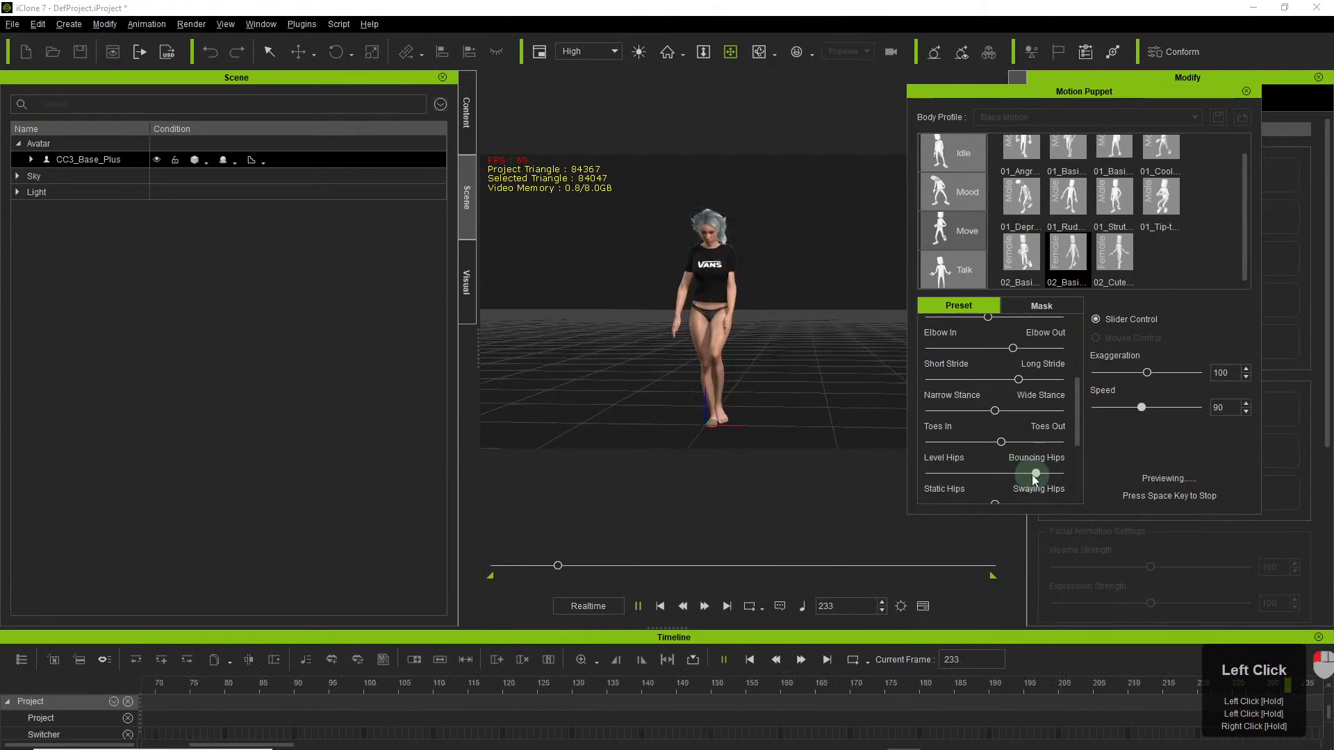
pyautogui.moveTo(661, 334); pyautogui.dragTo(1330, 339, button='right')
pyautogui.moveTo(808, 338); pyautogui.dragTo(759, 381, button='right')
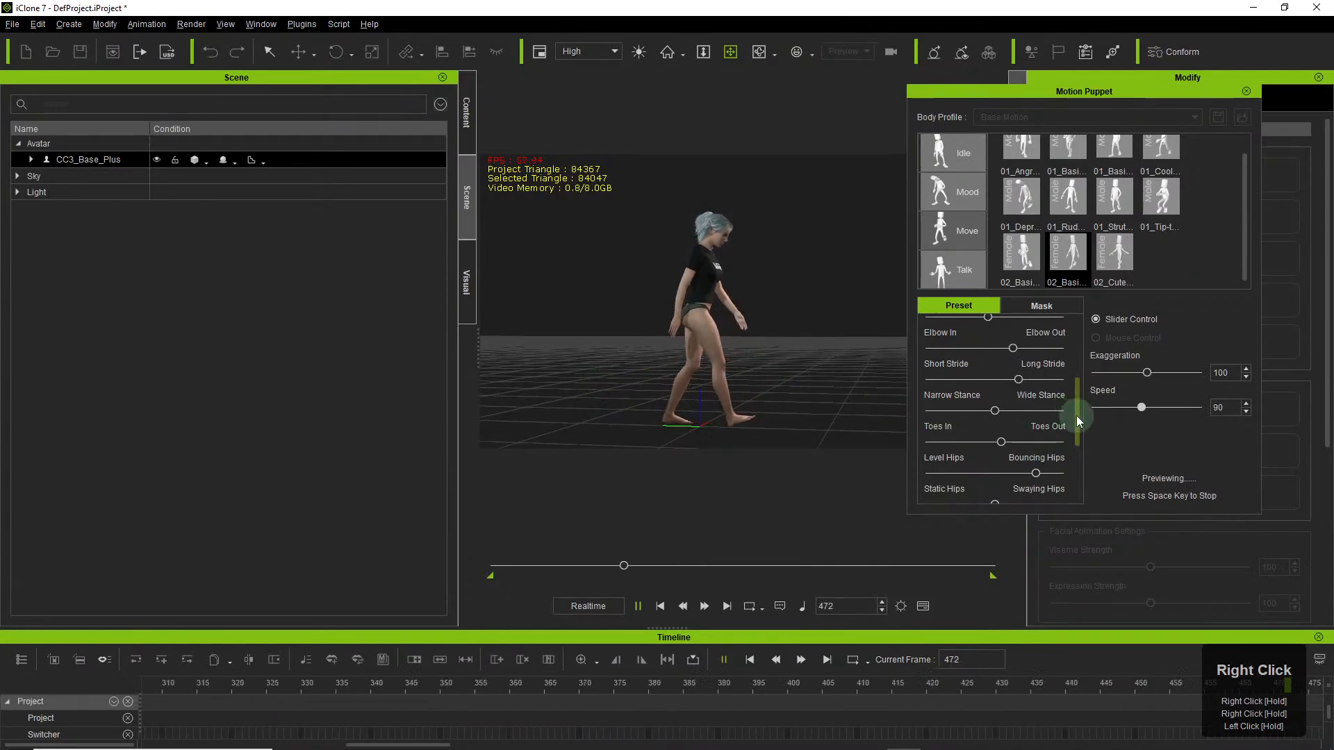
# Try a strong Sway More setting on the walk, return it to about the middle, and stop the preview.
pyautogui.moveTo(1077, 415); pyautogui.dragTo(1076, 447)
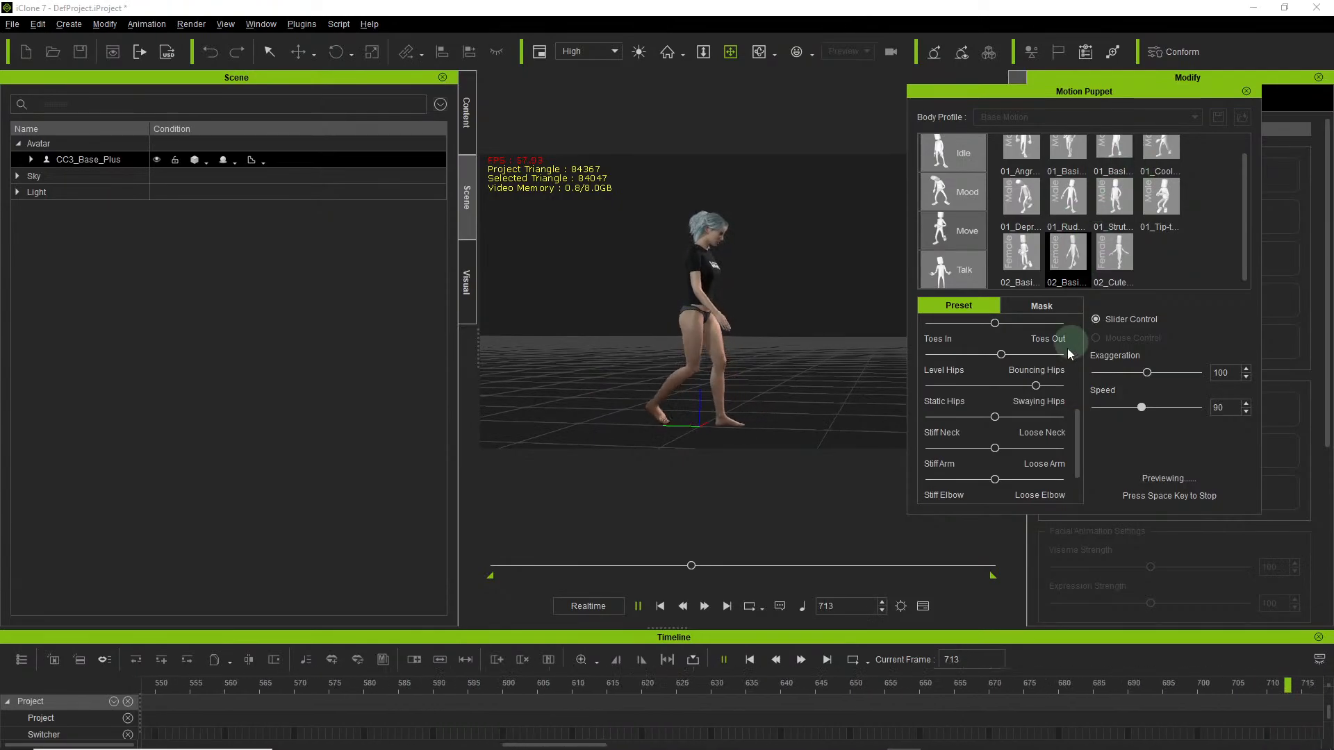
pyautogui.scroll(-3, 1034, 396)
pyautogui.moveTo(1077, 459); pyautogui.dragTo(1077, 485)
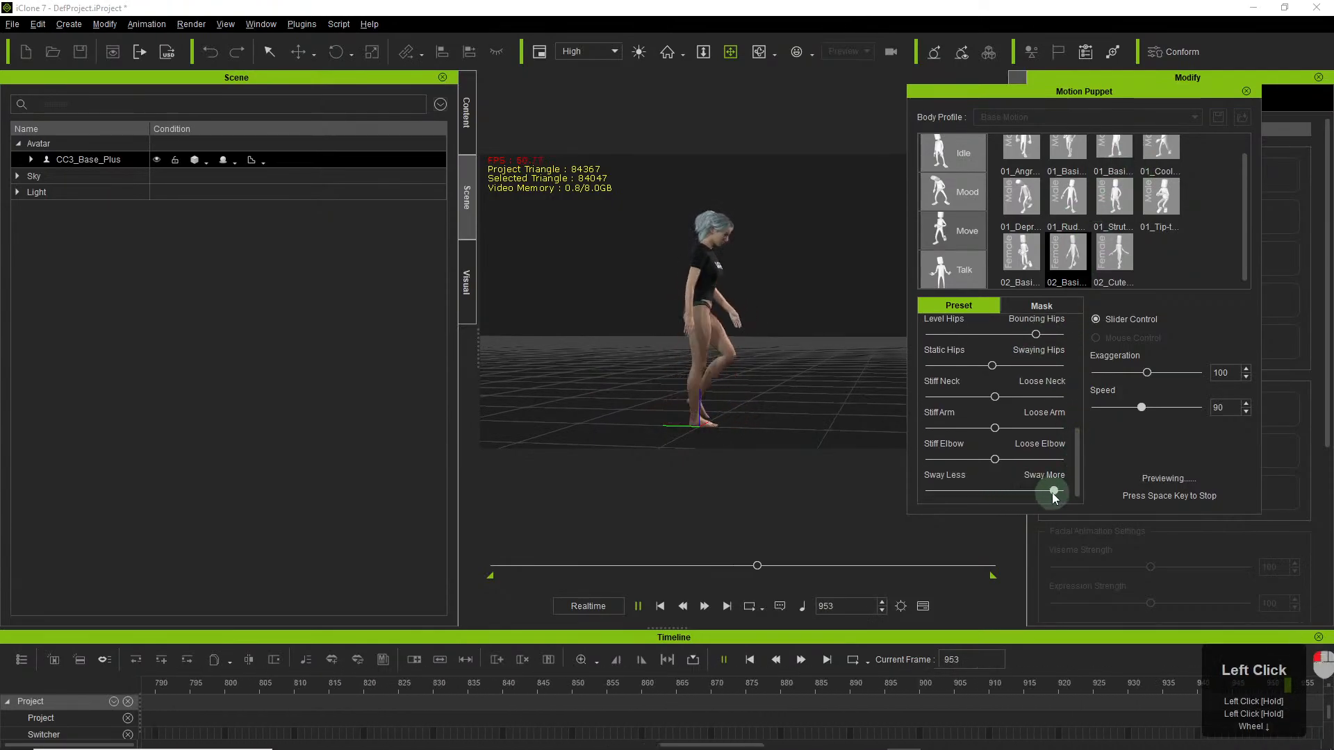
pyautogui.moveTo(790, 372); pyautogui.dragTo(491, 357, button='right')
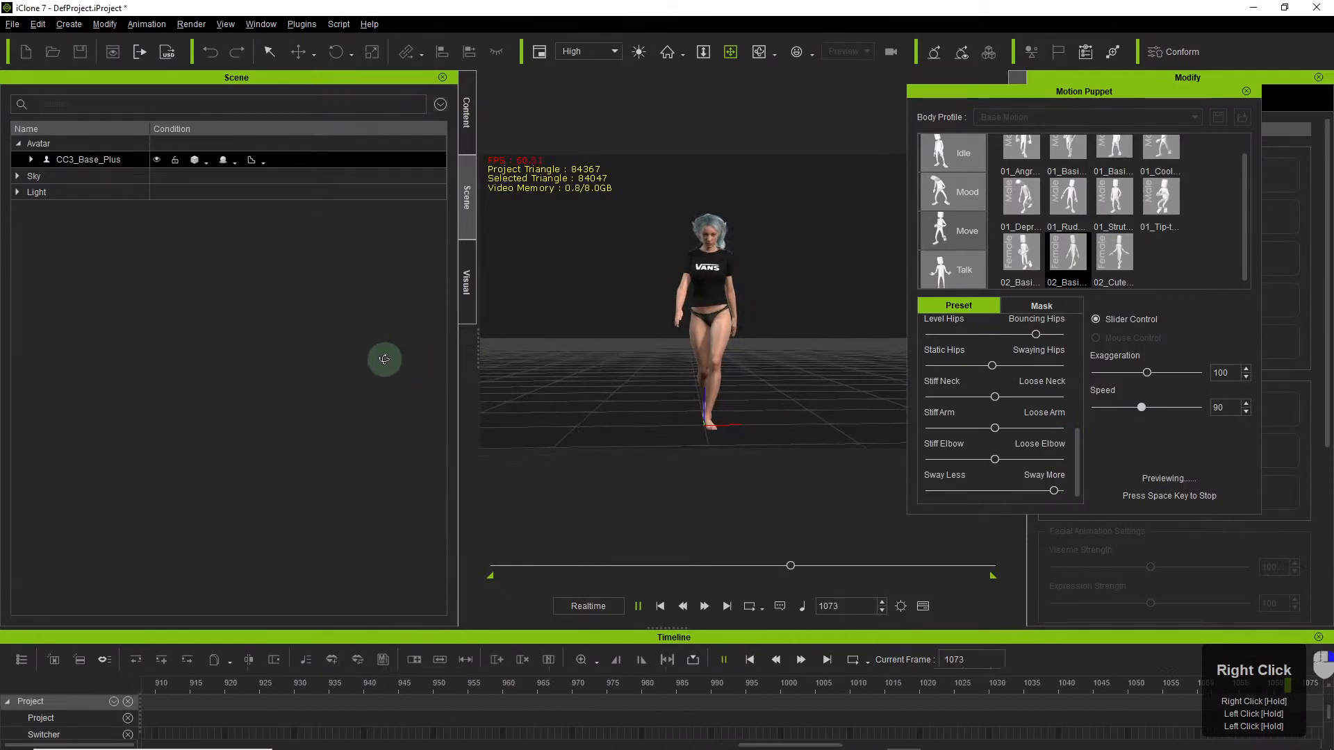
pyautogui.moveTo(1054, 492); pyautogui.dragTo(996, 492)
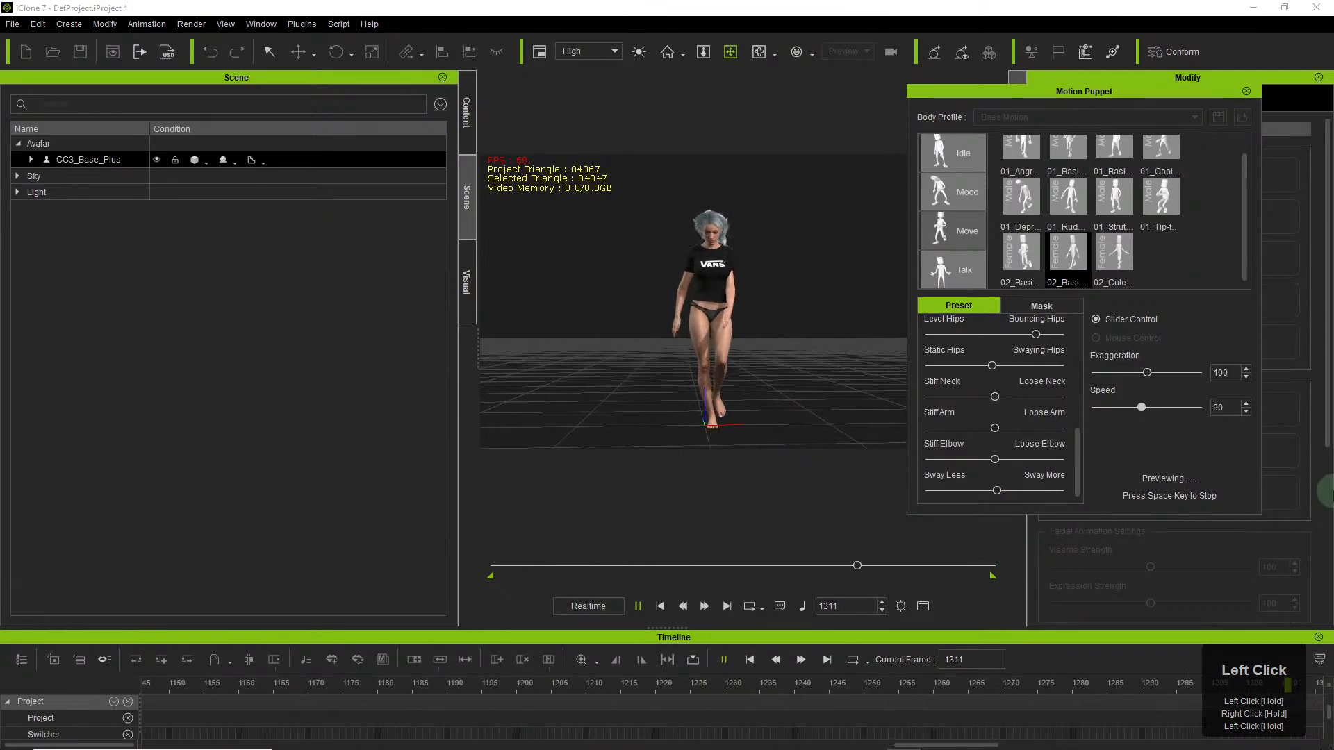
pyautogui.press('space')
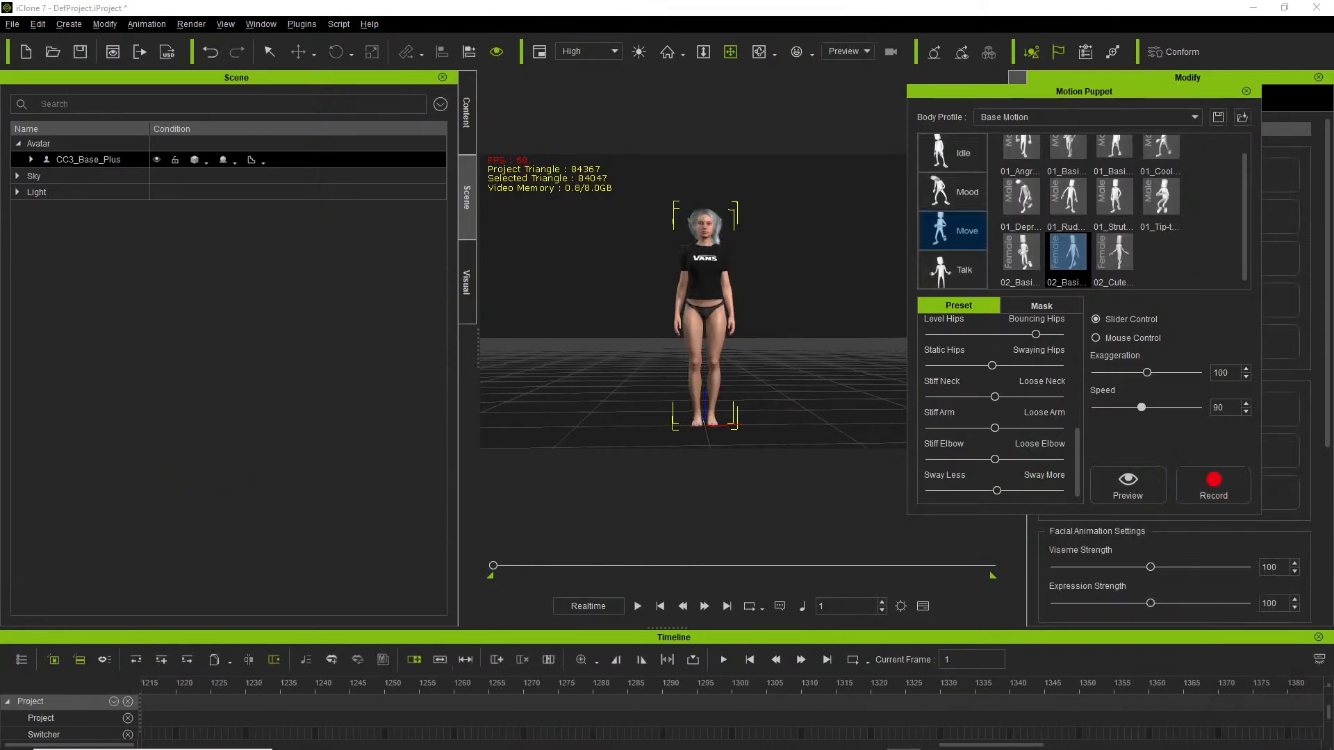
# Apply another motion file from the folder to the CC3_Base_Plus avatar at frame 1.
pyautogui.scroll(4, 139, 212)
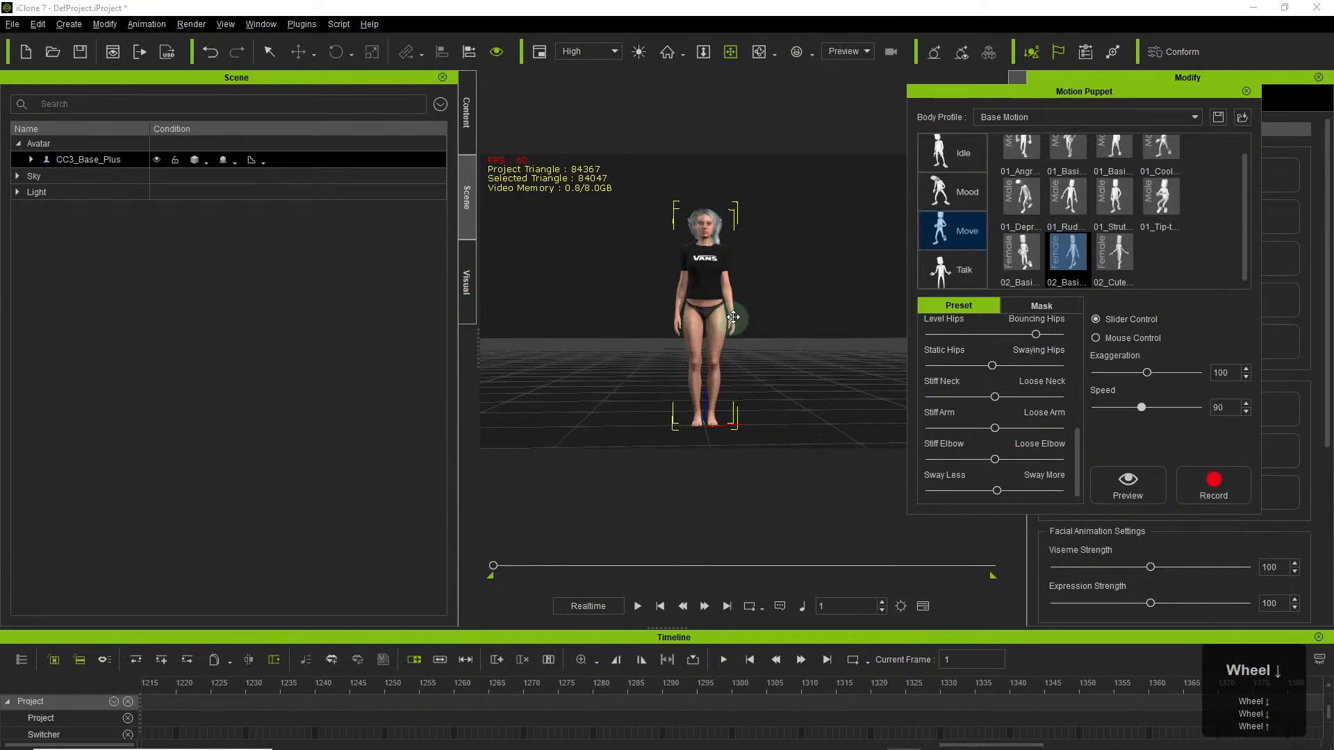
pyautogui.moveTo(773, 317); pyautogui.dragTo(981, 369, button='right')
pyautogui.moveTo(785, 319); pyautogui.dragTo(830, 385, button='right')
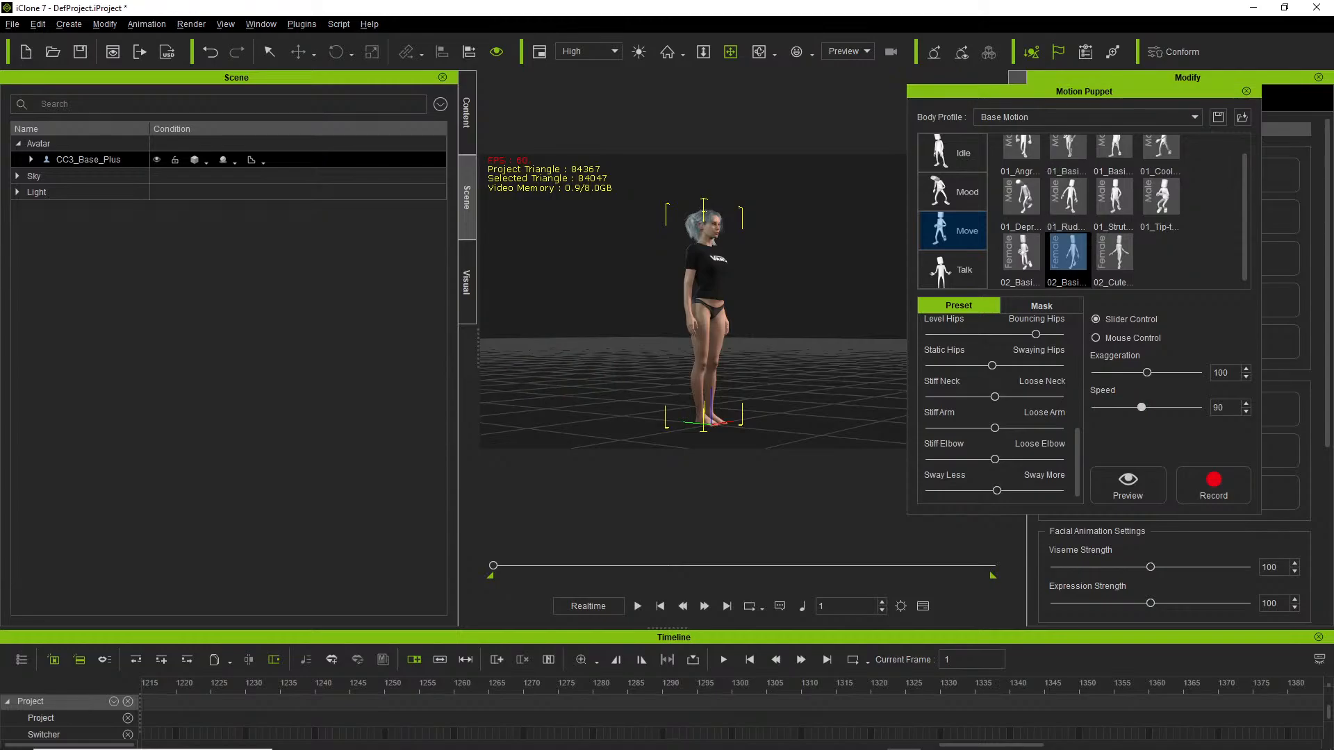
pyautogui.moveTo(2, 299); pyautogui.dragTo(710, 285)
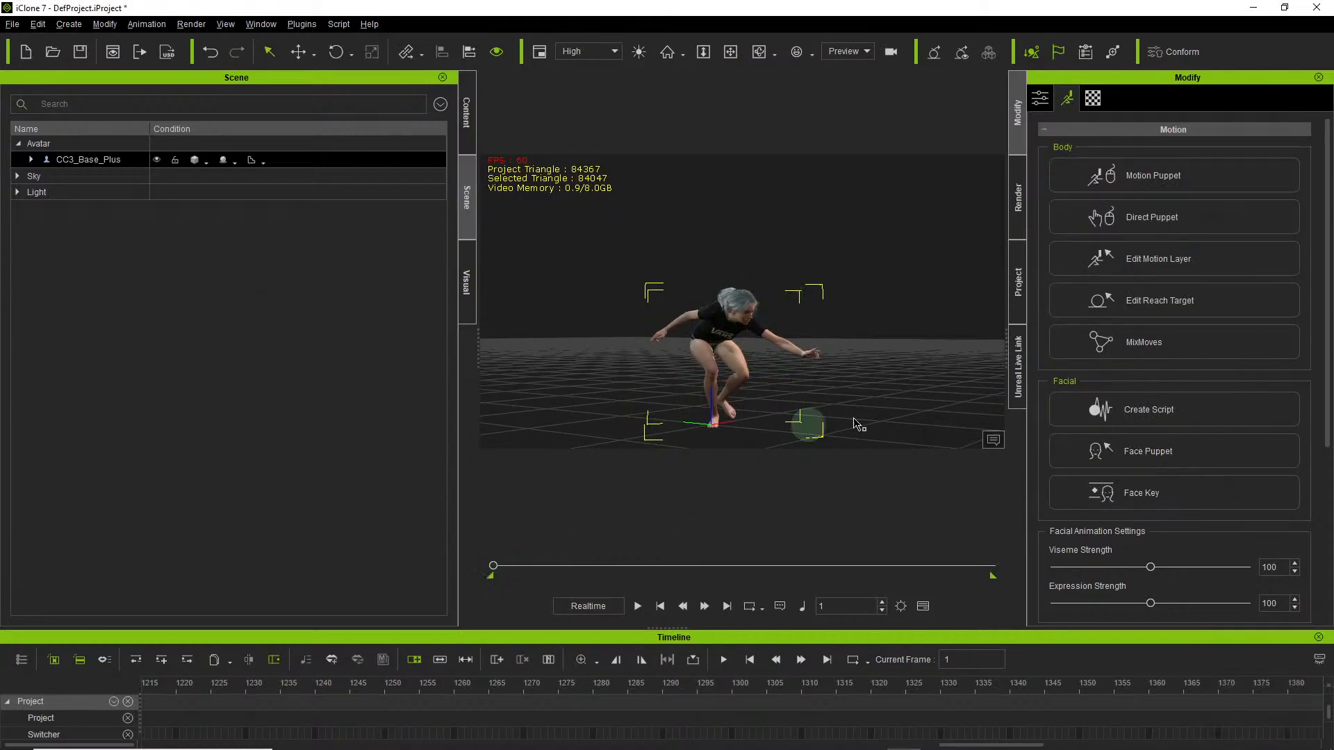
# Undo the last applied motion file and review the Motion Setting Options for animations.
pyautogui.hotkey('ctrl', 'z')
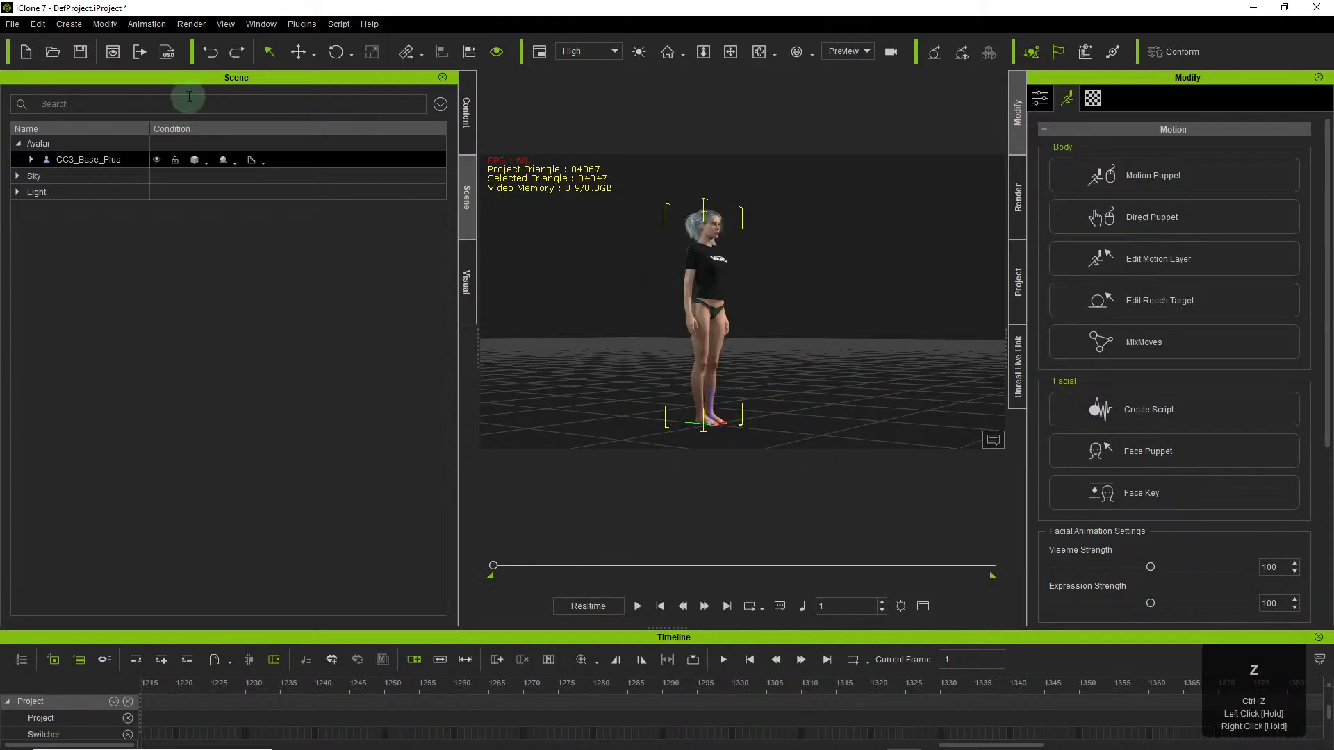
pyautogui.click(151, 25)
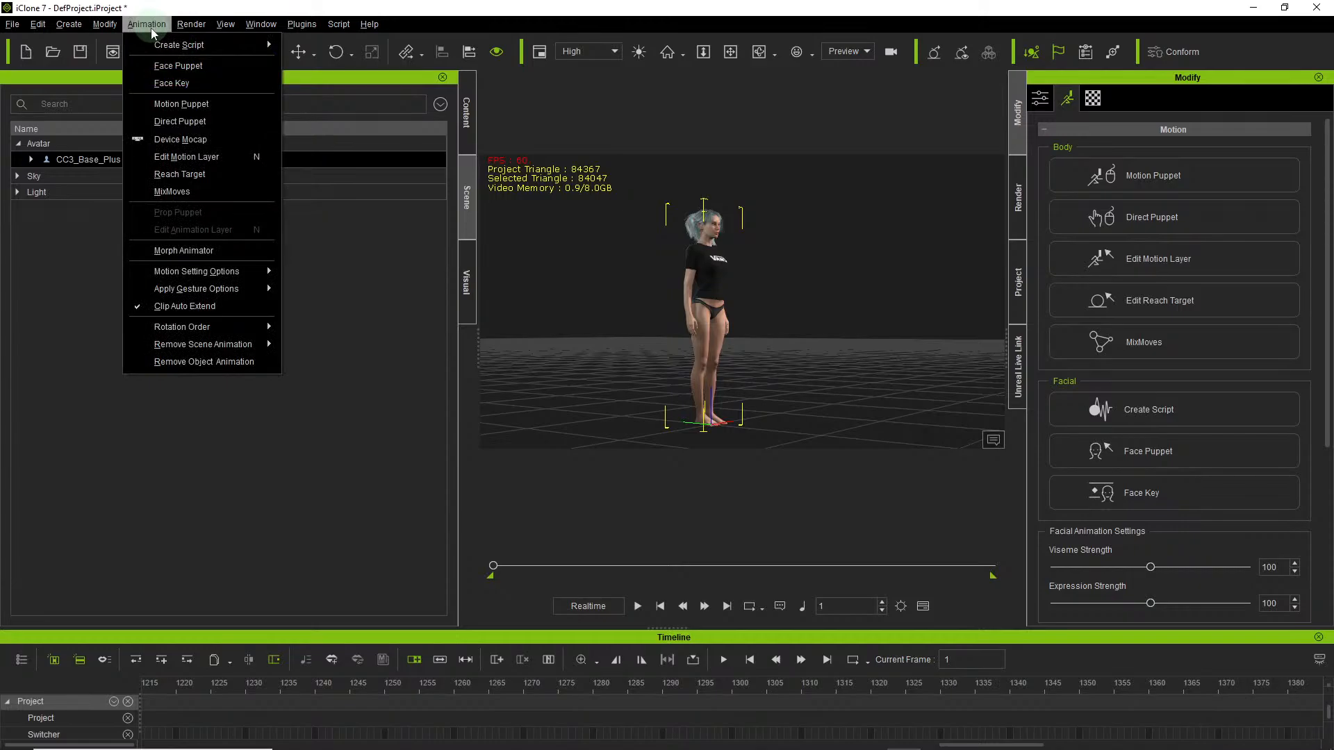
pyautogui.moveTo(206, 278)
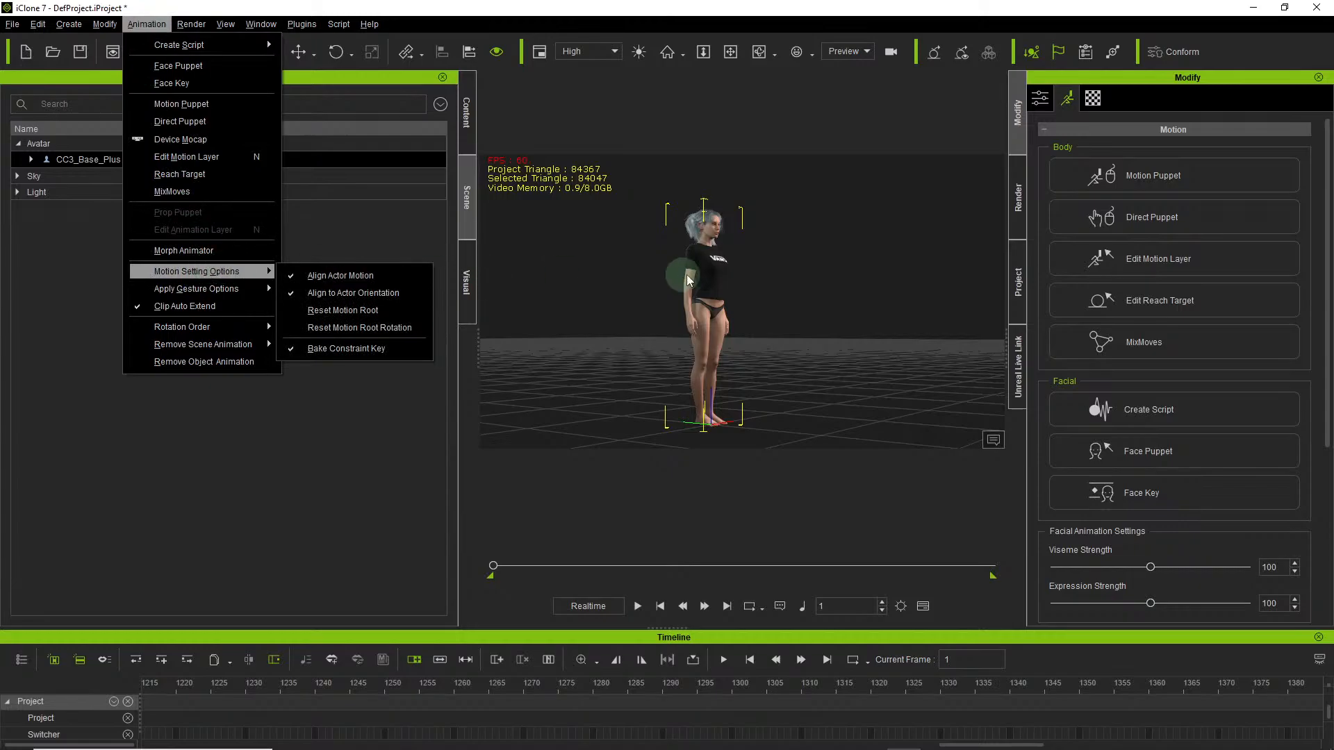
pyautogui.moveTo(258, 274)
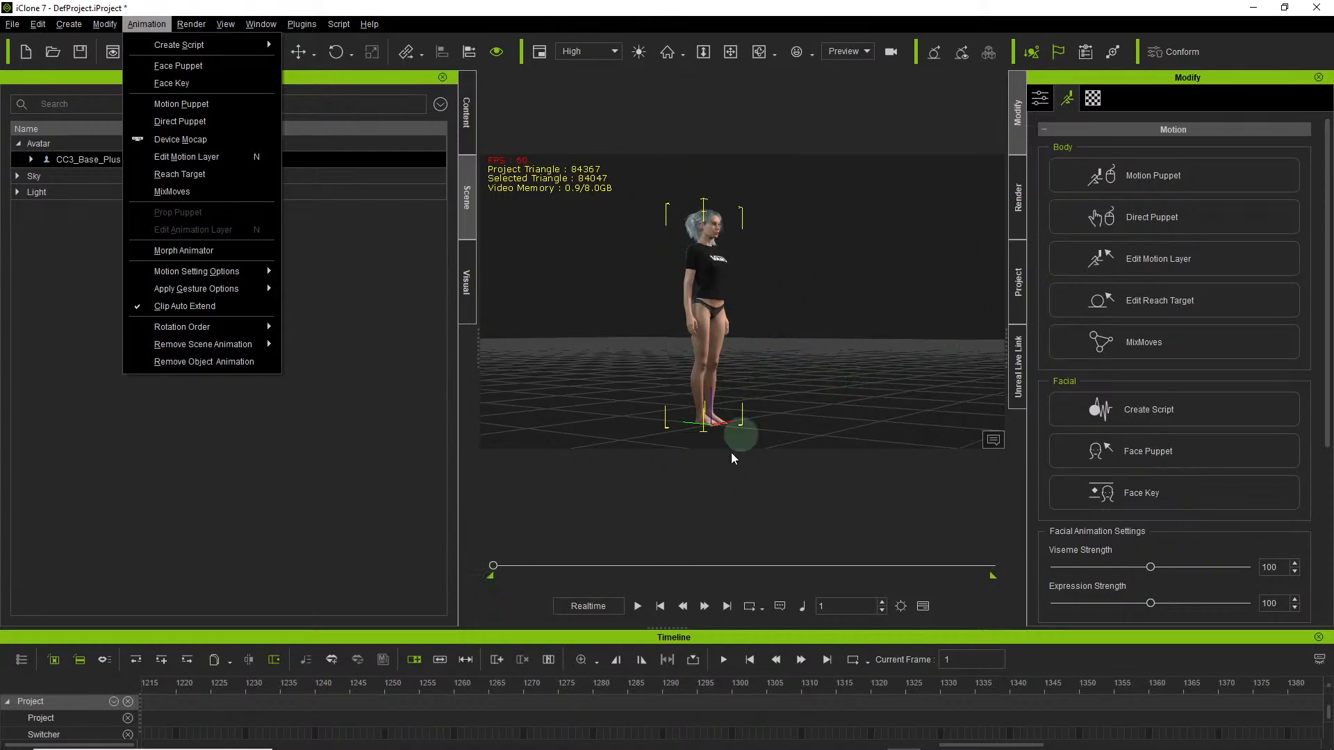
pyautogui.click(494, 568)
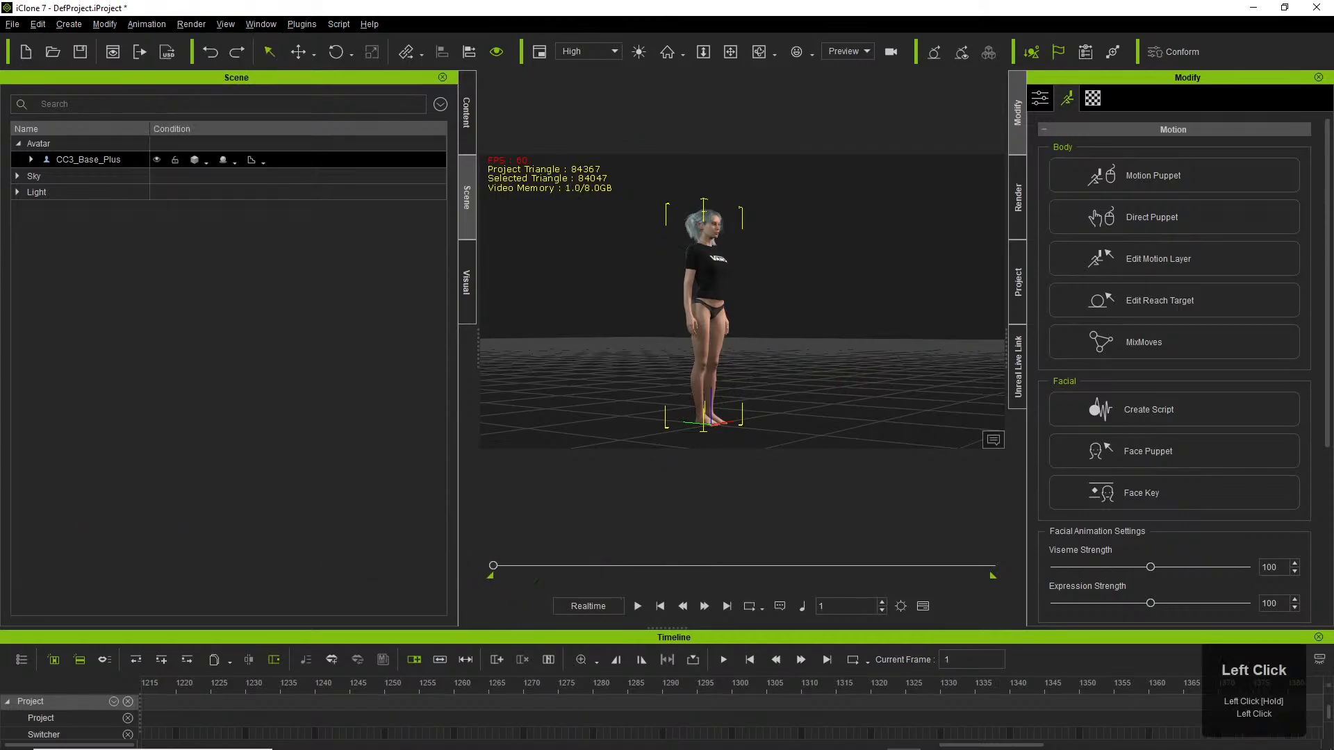
# Apply the standard_walk_mixamo motion file to the CC3_Base_Plus avatar at frame 1 and view the avatar from the side.
pyautogui.click(511, 595)
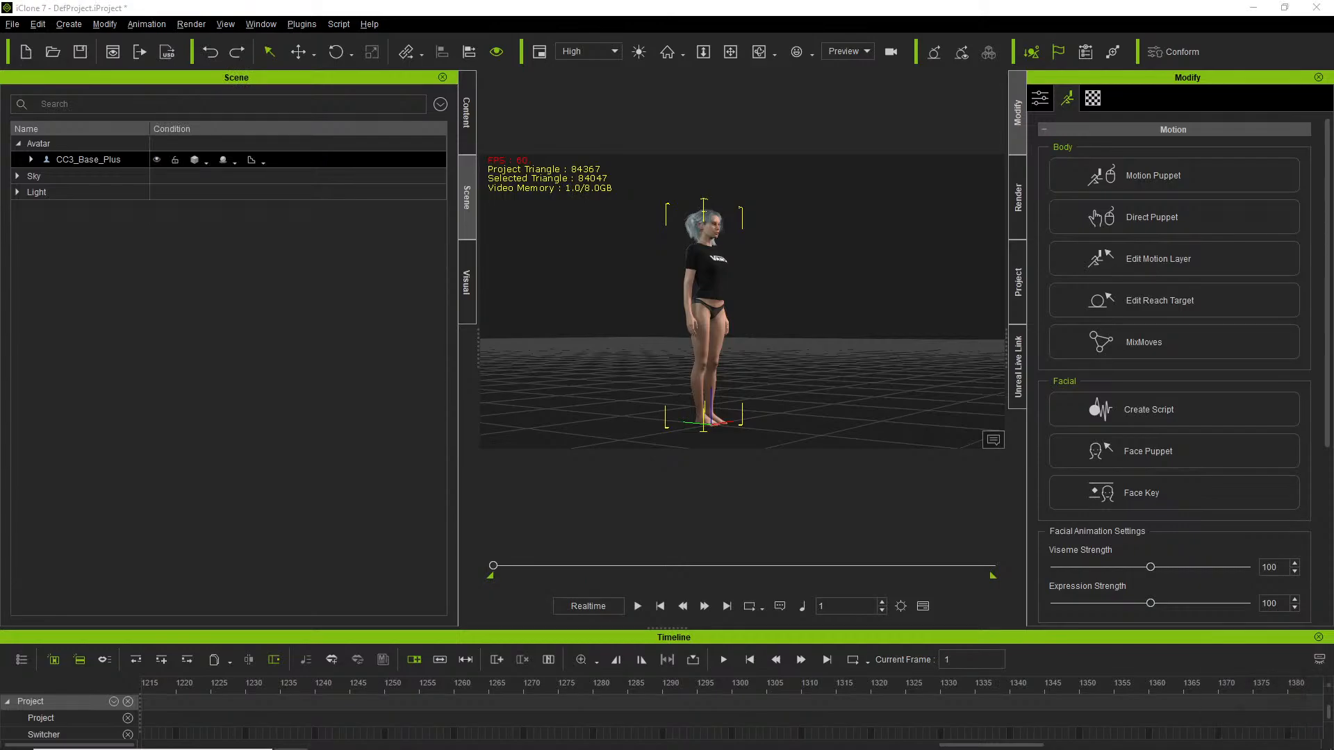
pyautogui.scroll(2, 511, 595)
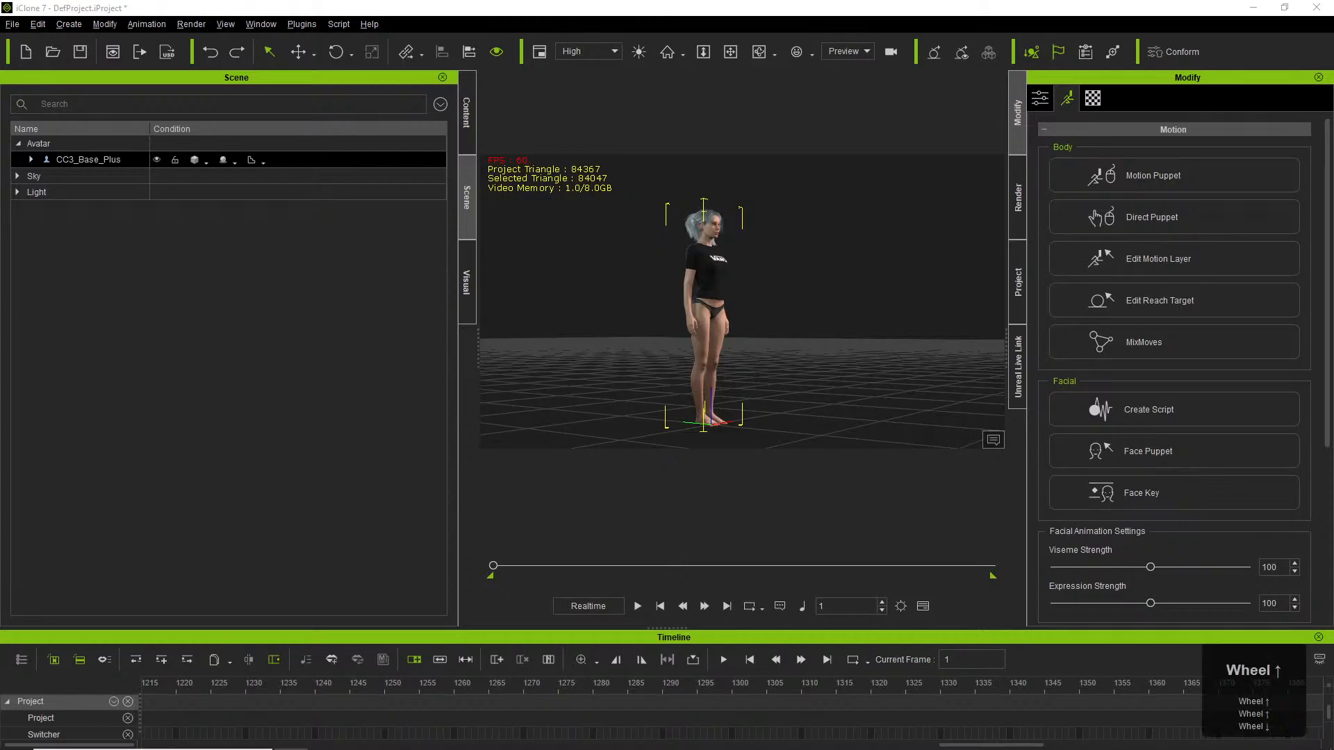
pyautogui.click(512, 595)
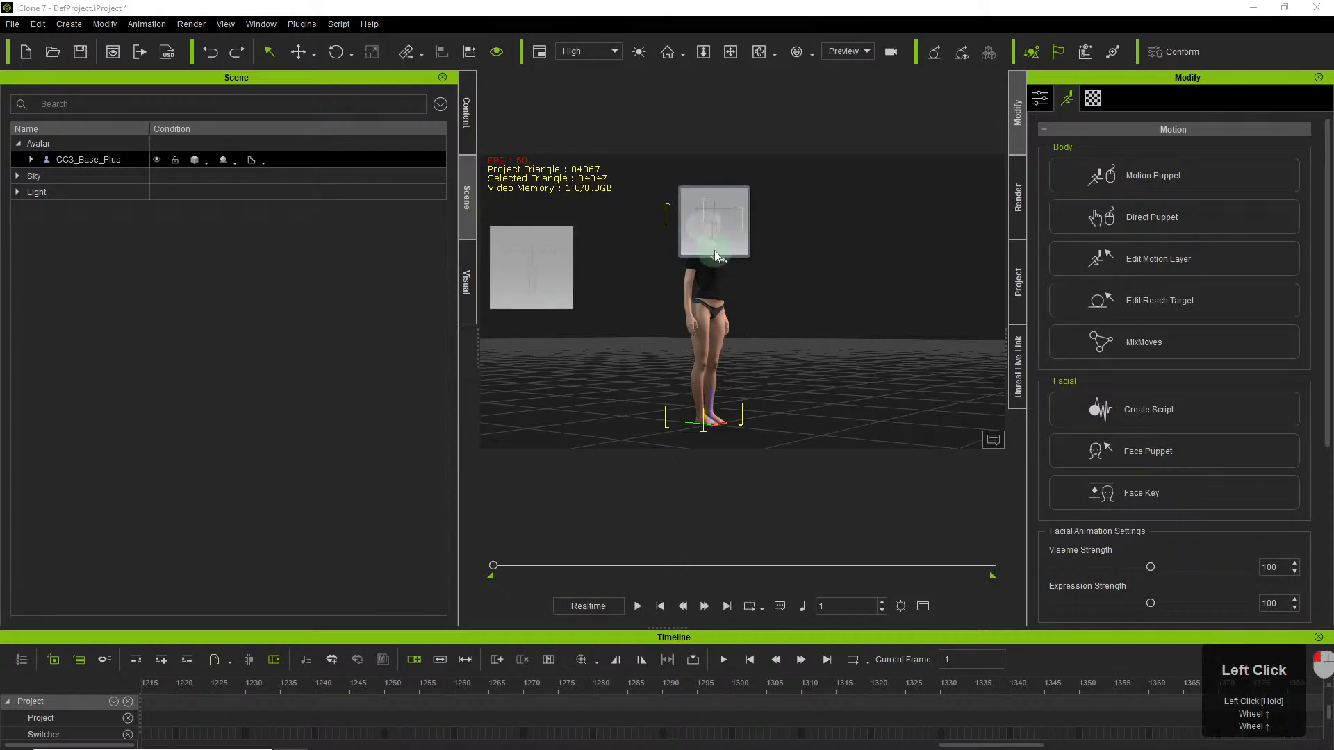
pyautogui.moveTo(707, 295); pyautogui.dragTo(749, 331)
pyautogui.click(515, 577)
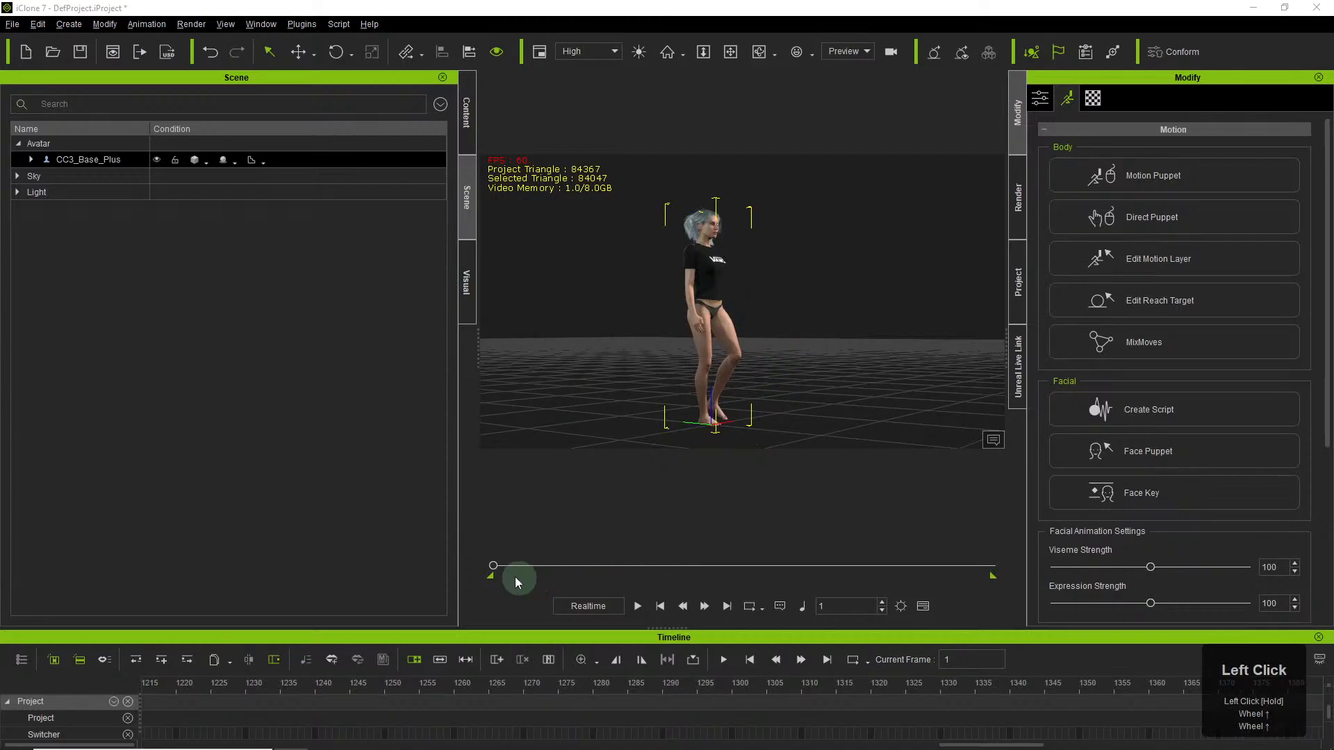
pyautogui.moveTo(496, 569); pyautogui.dragTo(449, 572)
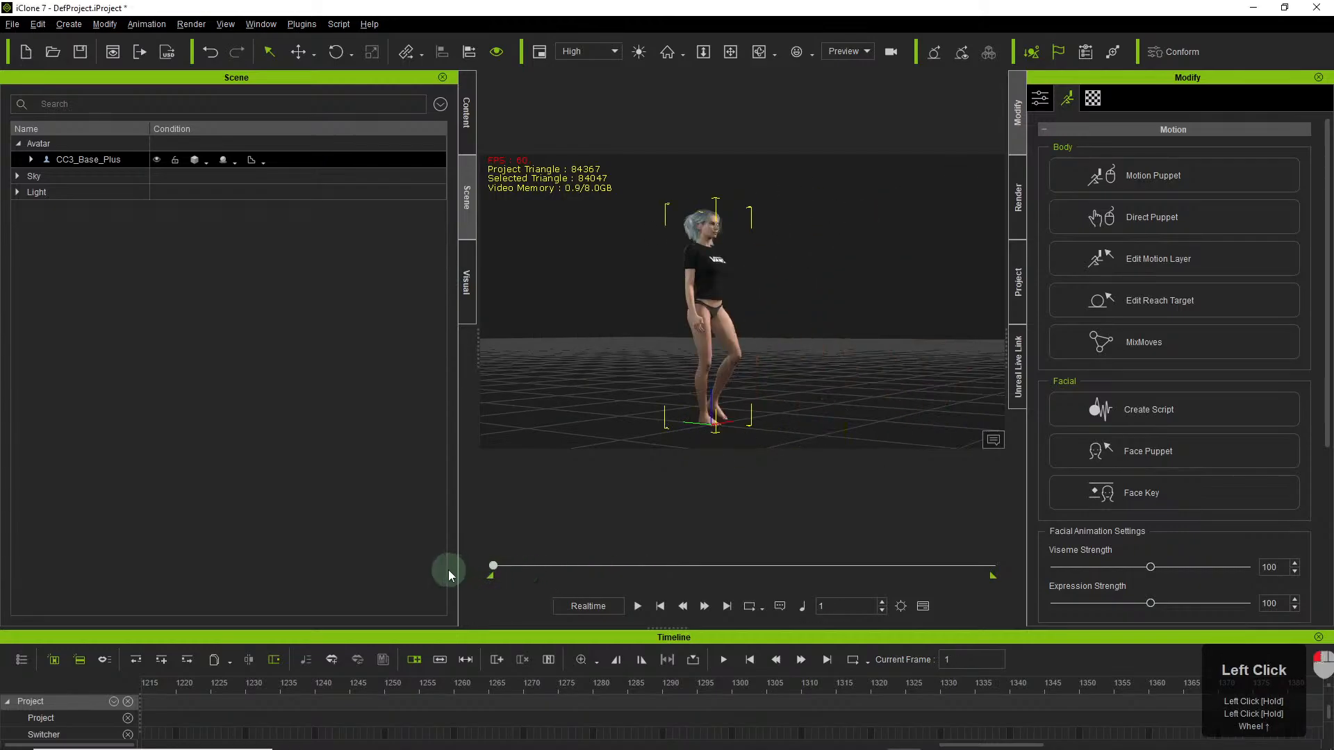
pyautogui.scroll(-5, 814, 320)
pyautogui.moveTo(792, 304); pyautogui.dragTo(912, 324, button='right')
pyautogui.moveTo(813, 323); pyautogui.dragTo(863, 342, button='right')
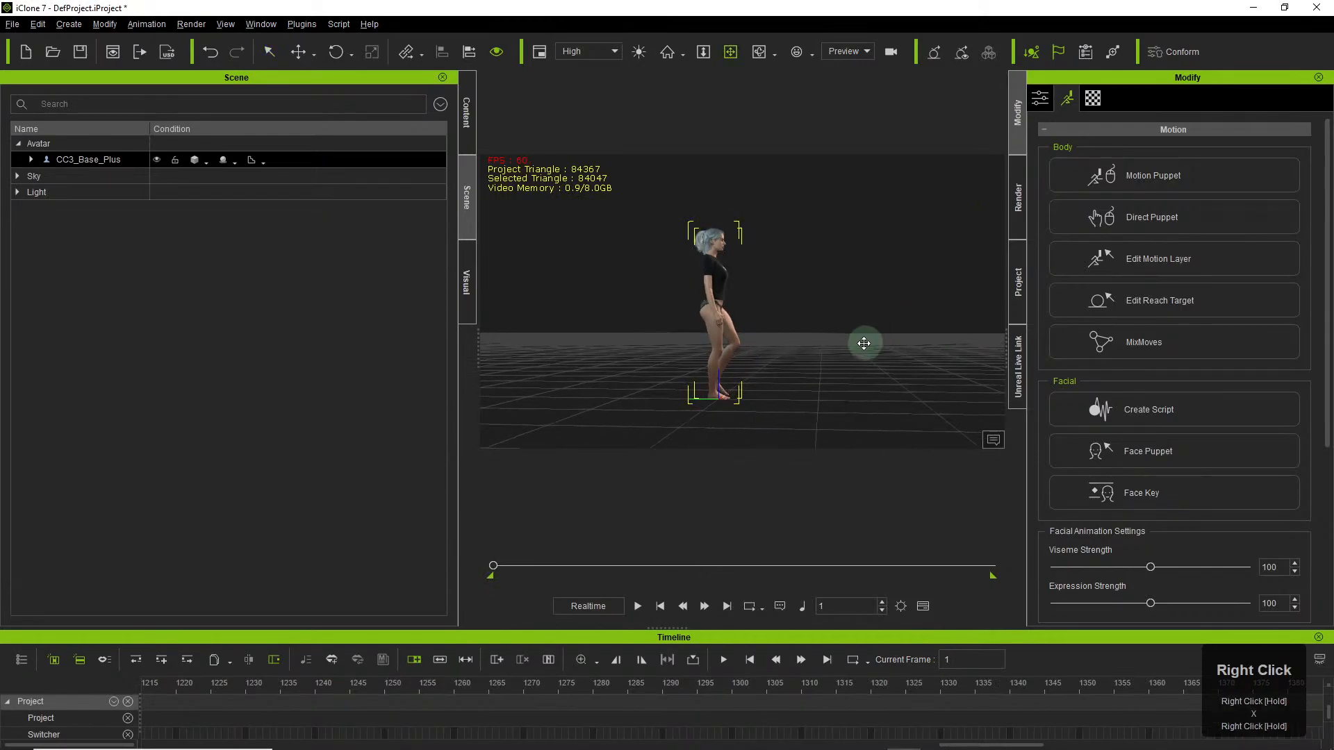
# Enlarge the Timeline and keep the tracks of the CC3_Base_Plus avatar displayed in it.
pyautogui.scroll(-1, 174, 706)
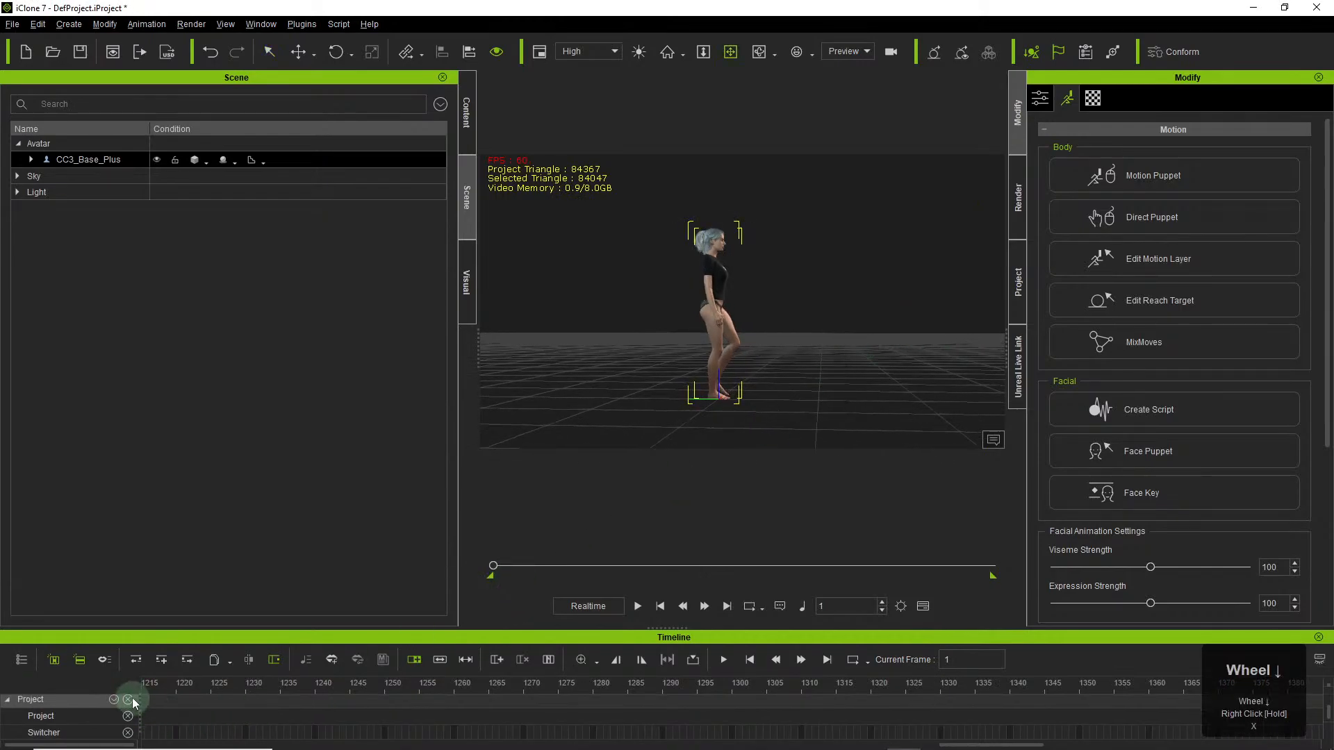
pyautogui.click(718, 282)
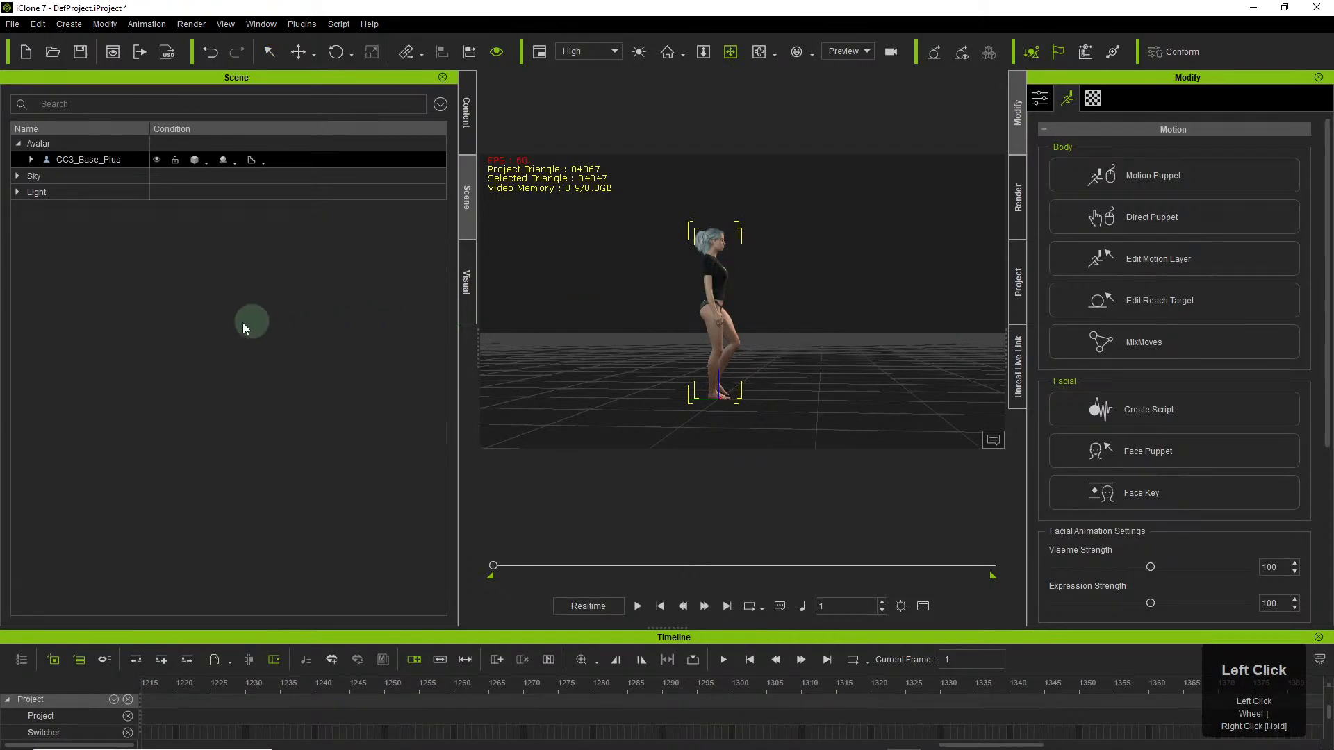
pyautogui.scroll(-2, 240, 325)
pyautogui.click(101, 159)
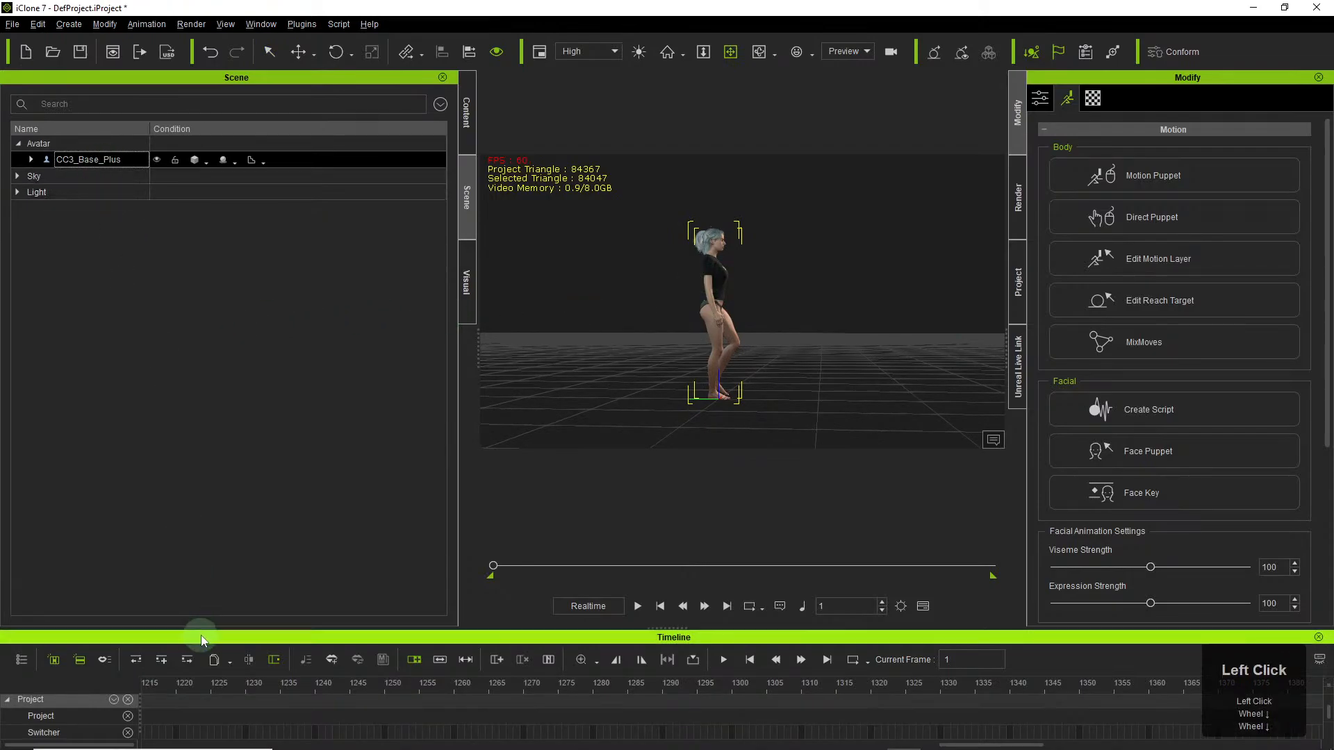
pyautogui.moveTo(206, 627); pyautogui.dragTo(229, 399)
pyautogui.click(21, 465)
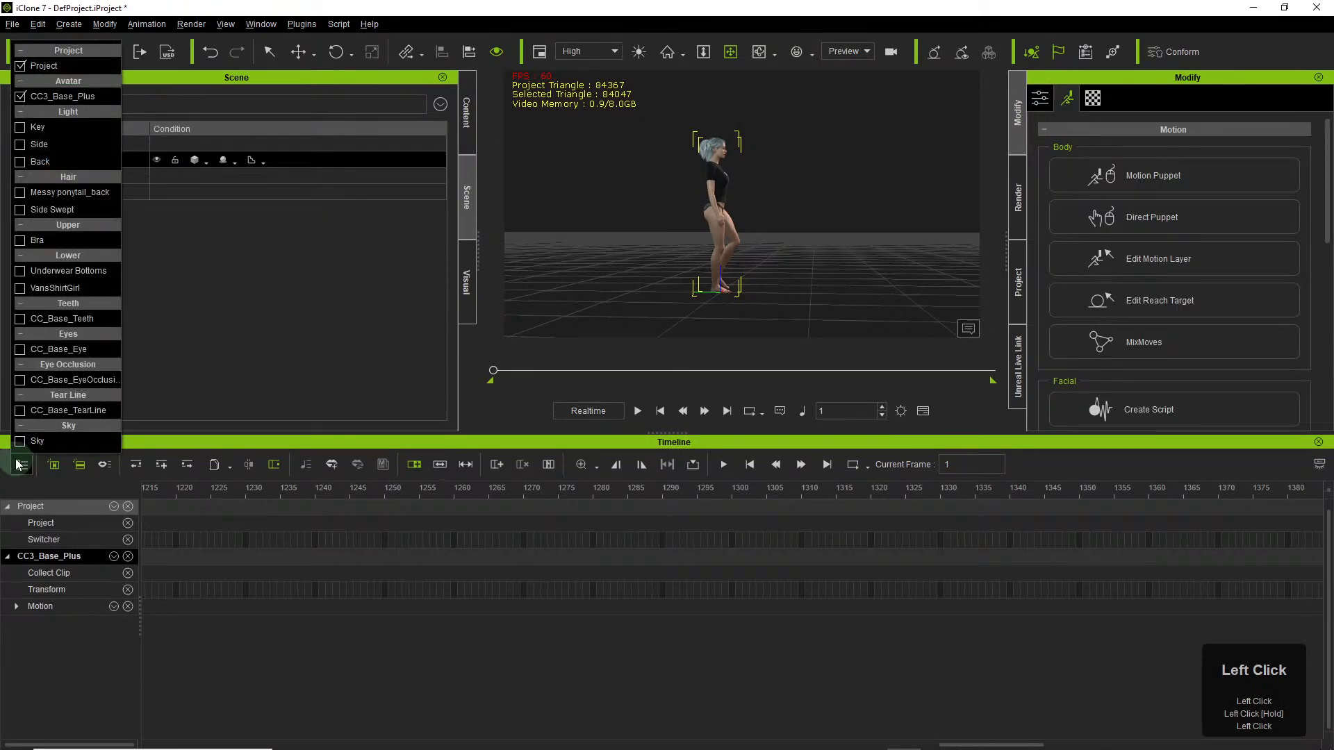
pyautogui.click(64, 95)
pyautogui.click(64, 96)
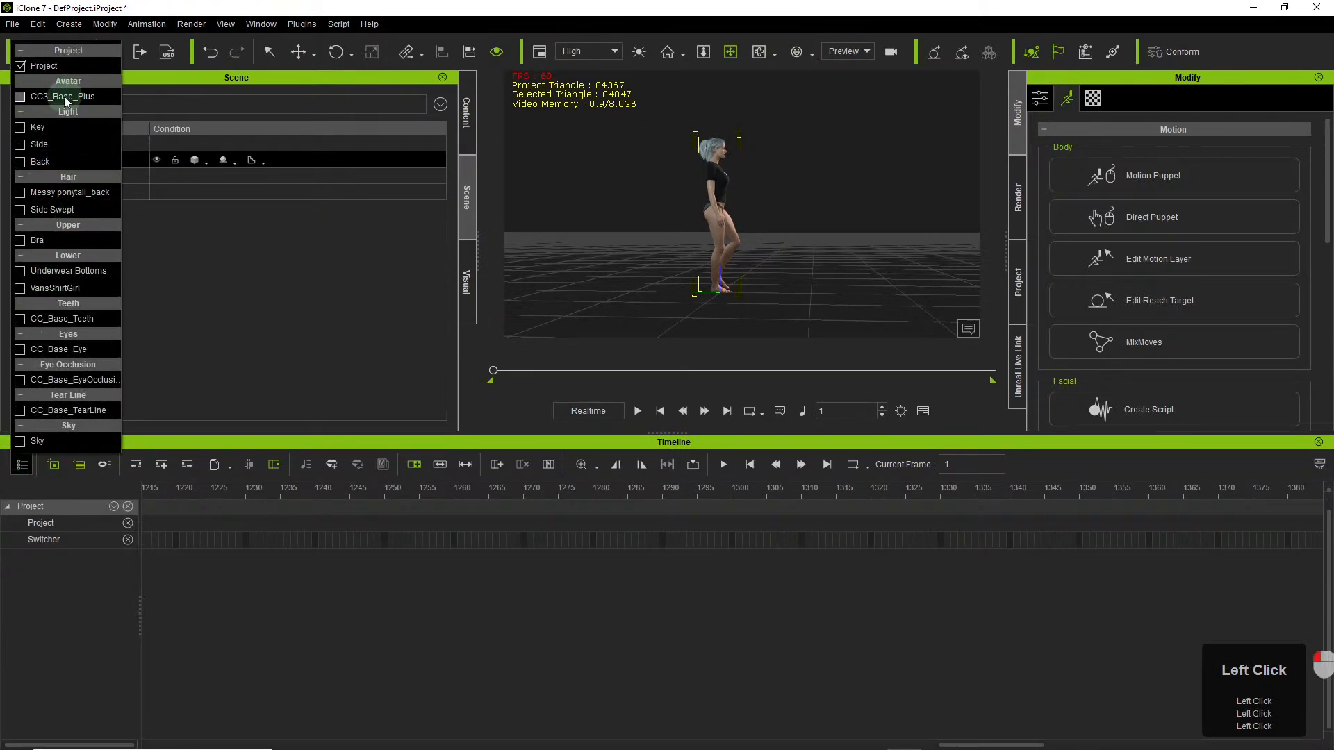
pyautogui.click(68, 668)
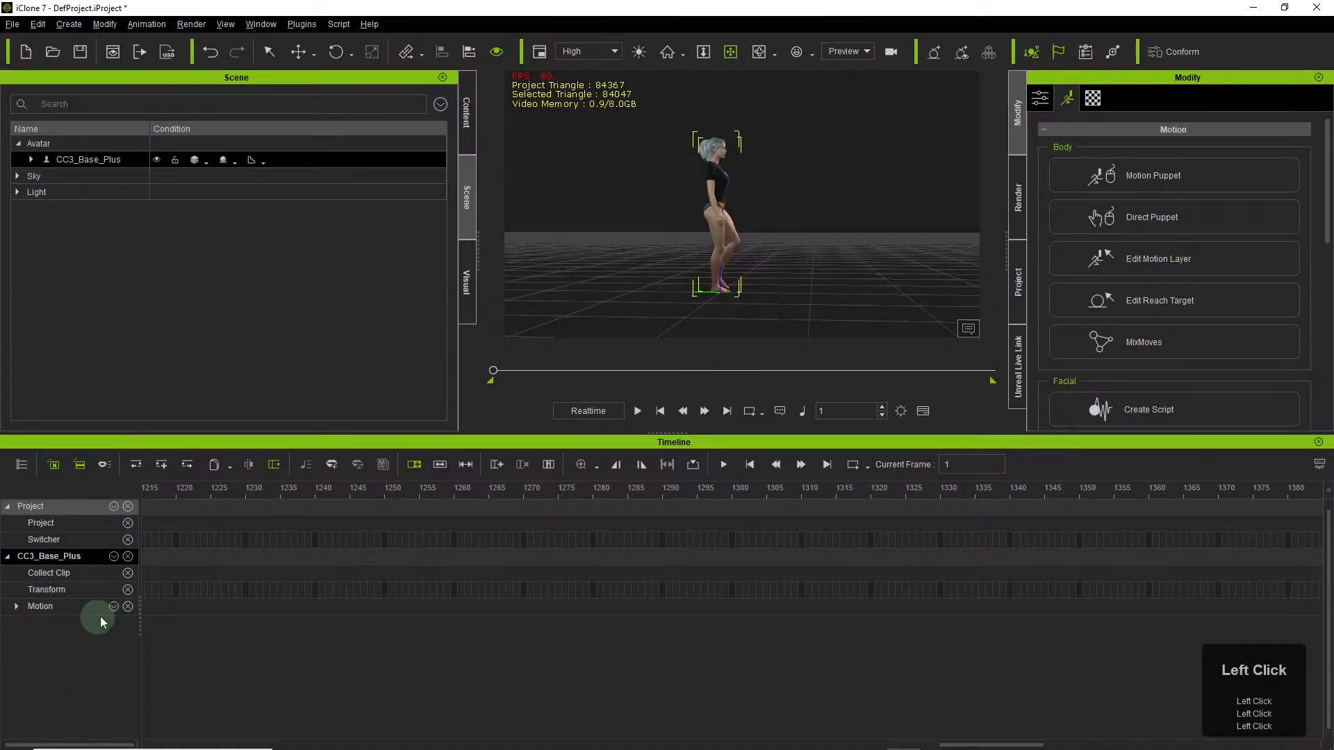
# Expand the avatar's Motion track and bring the standard_walk_mixamo clip into view in the Timeline.
pyautogui.click(113, 557)
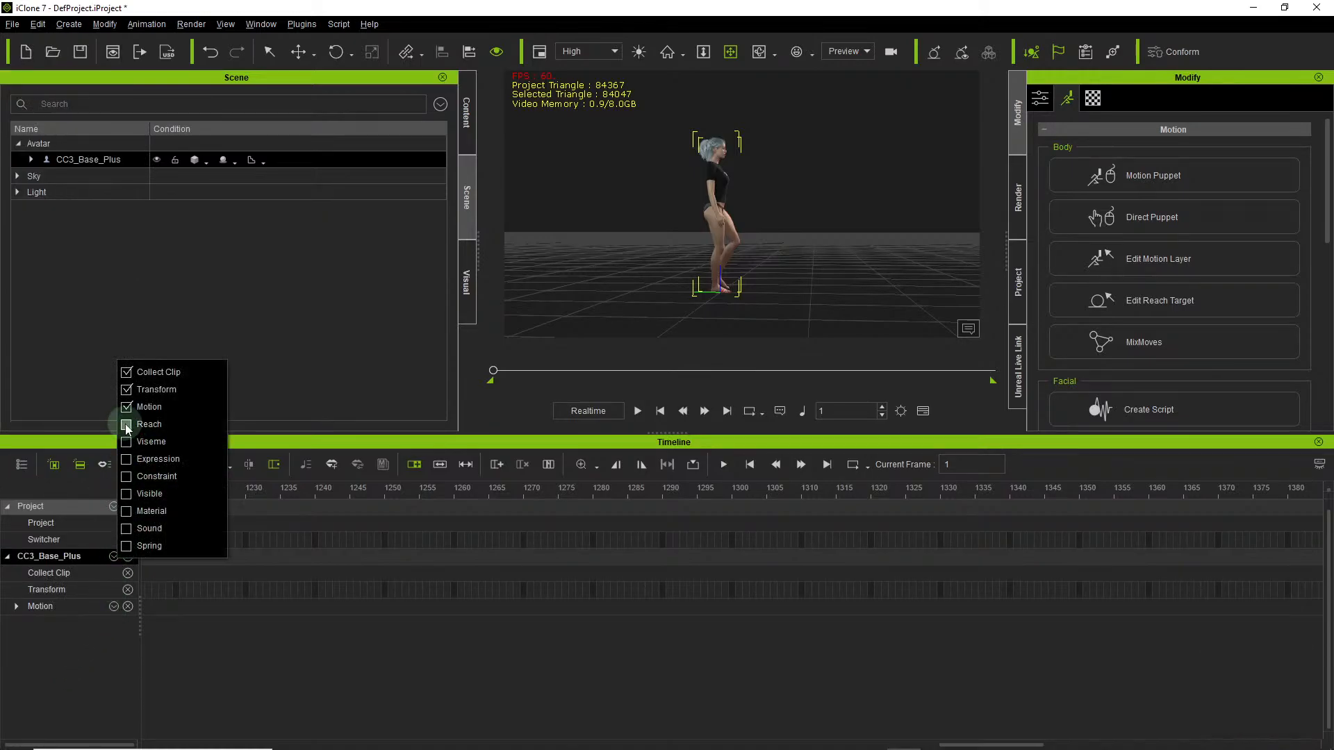
pyautogui.click(18, 607)
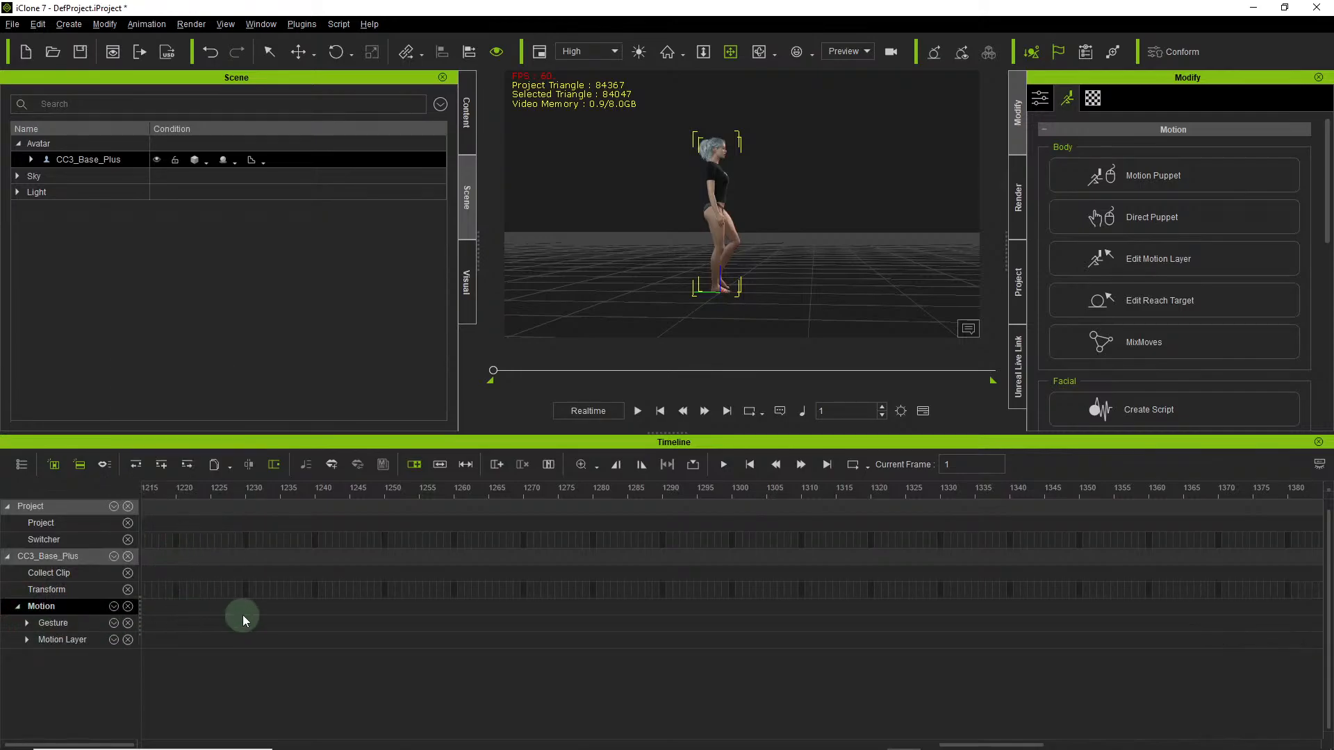
pyautogui.keyDown('ctrl'); pyautogui.scroll(4, 321, 625); pyautogui.keyUp('ctrl')
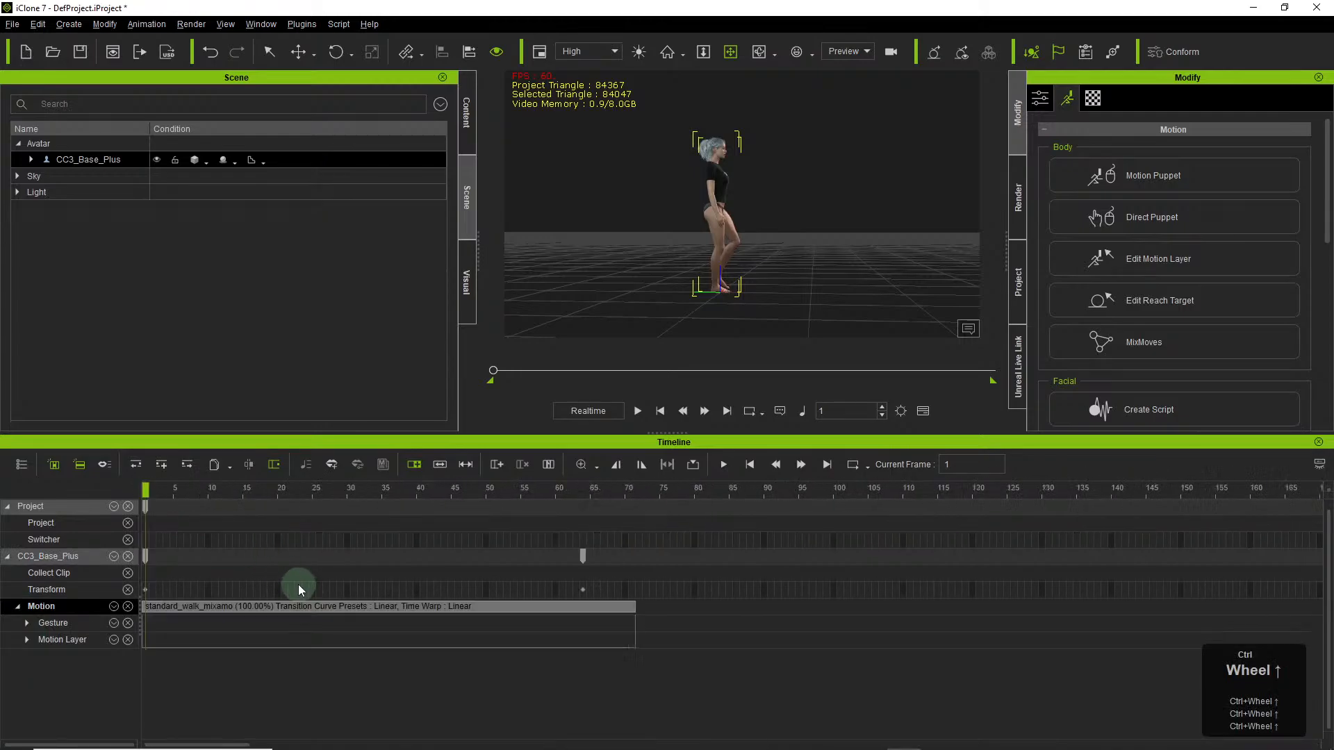
# Apply the sneak_walk(1)_mixamo motion to the avatar at frame 73, behind the standard walk clip.
pyautogui.click(253, 609)
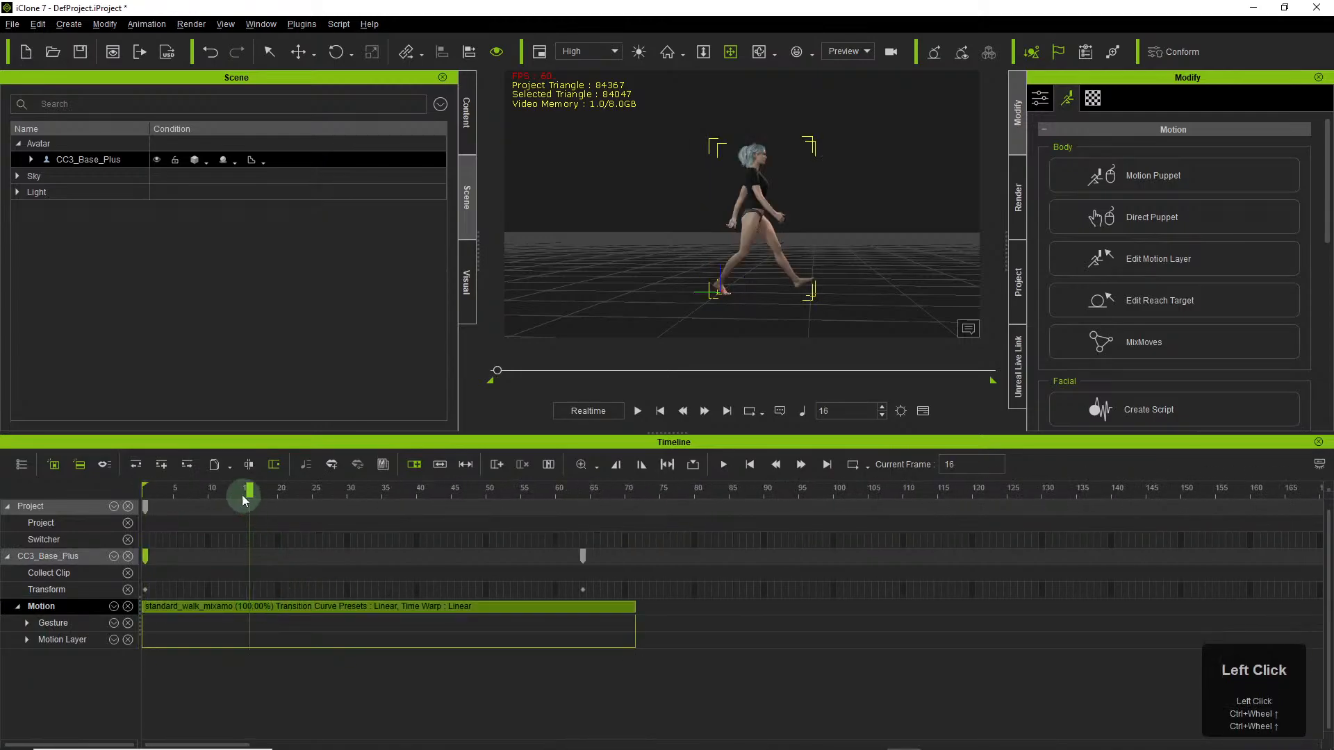
pyautogui.moveTo(251, 495); pyautogui.dragTo(645, 499)
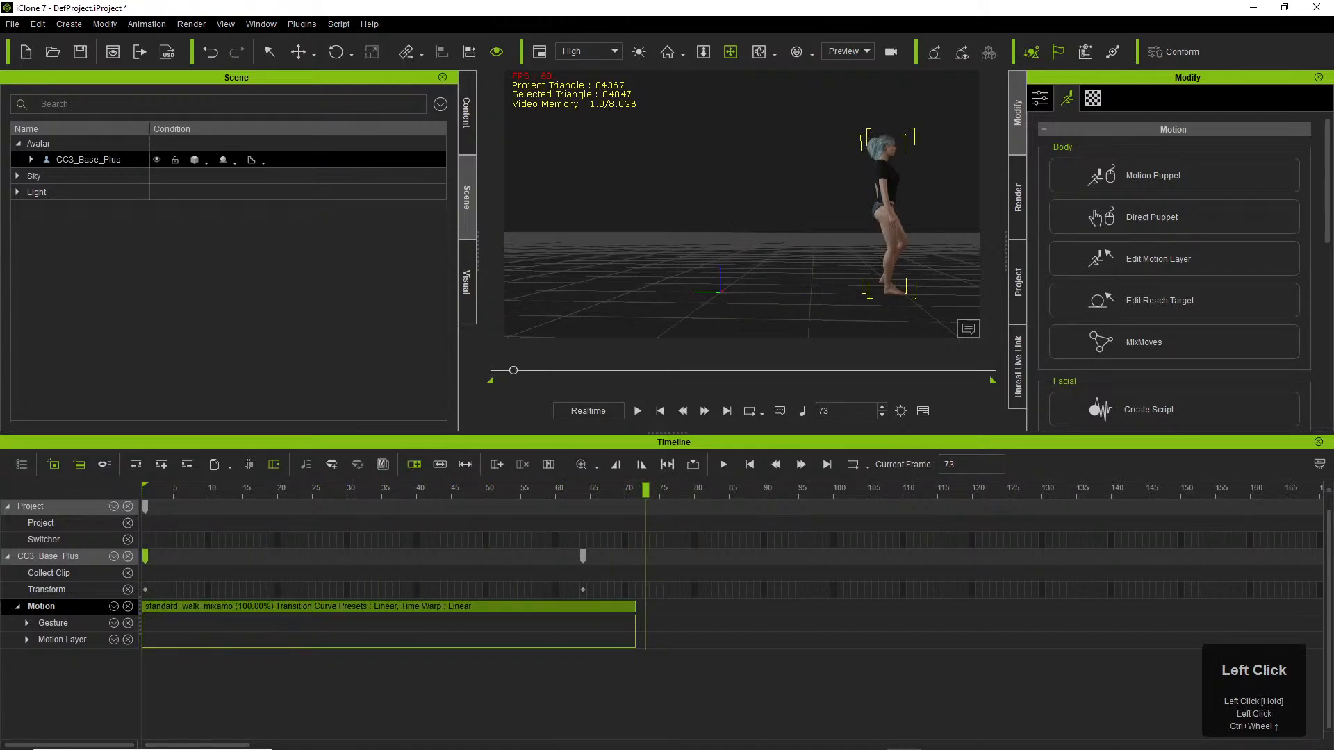
pyautogui.moveTo(0, 299); pyautogui.dragTo(882, 210)
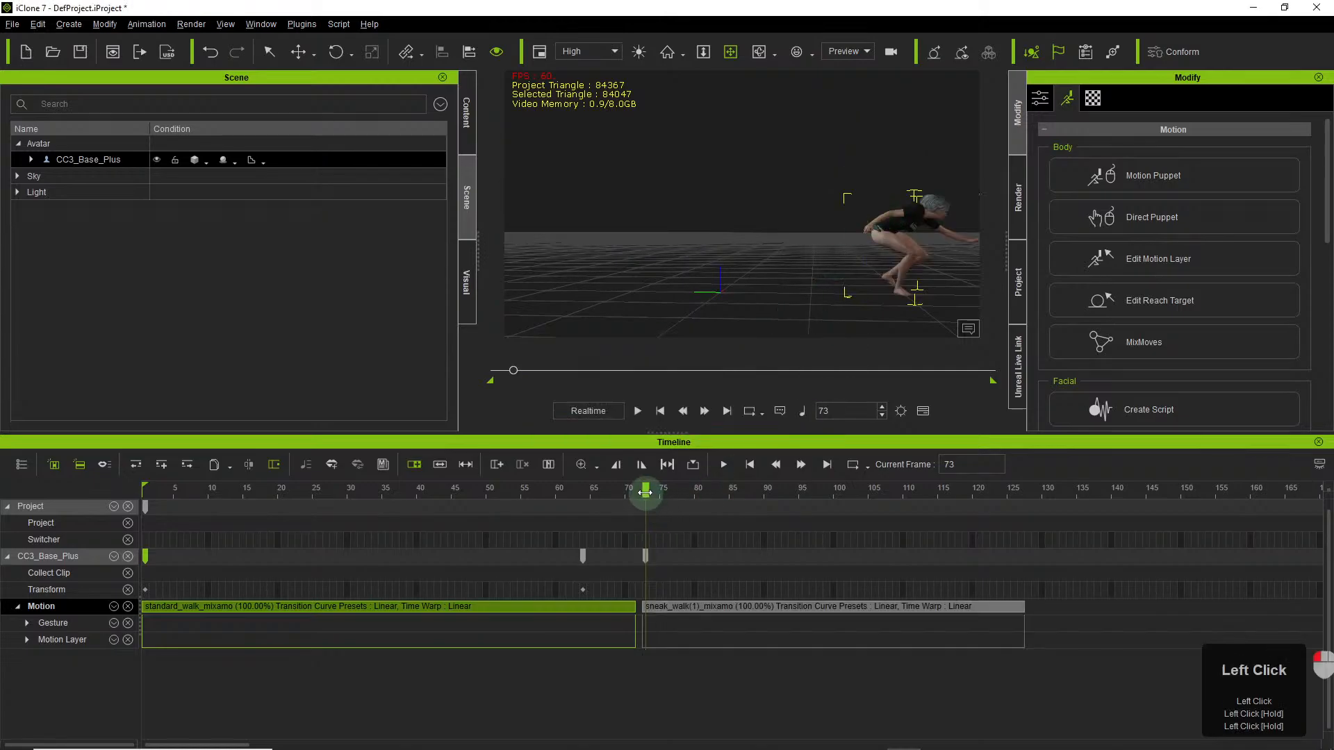
# Scrub through the change from the standard walk to the sneak walk clip, ending at frame 64, and examine the avatar's position.
pyautogui.moveTo(646, 492); pyautogui.dragTo(580, 494)
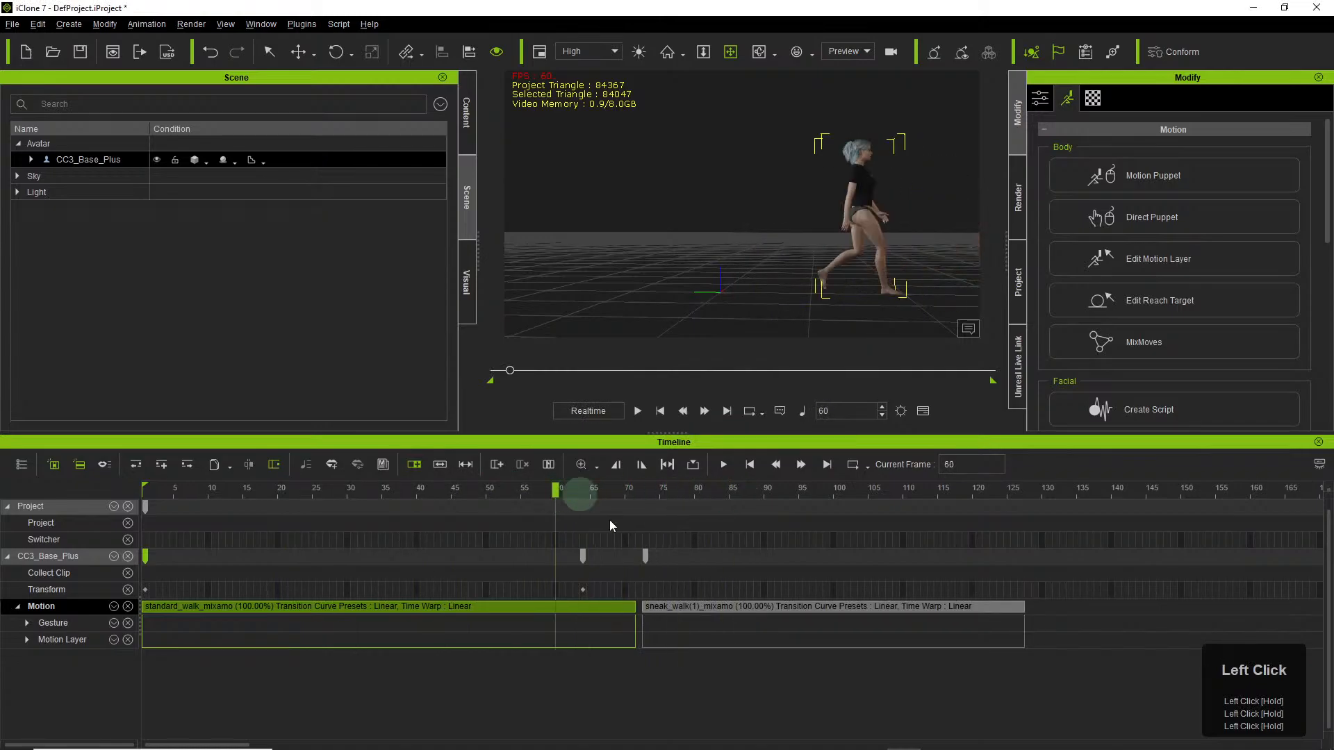
pyautogui.click(721, 606)
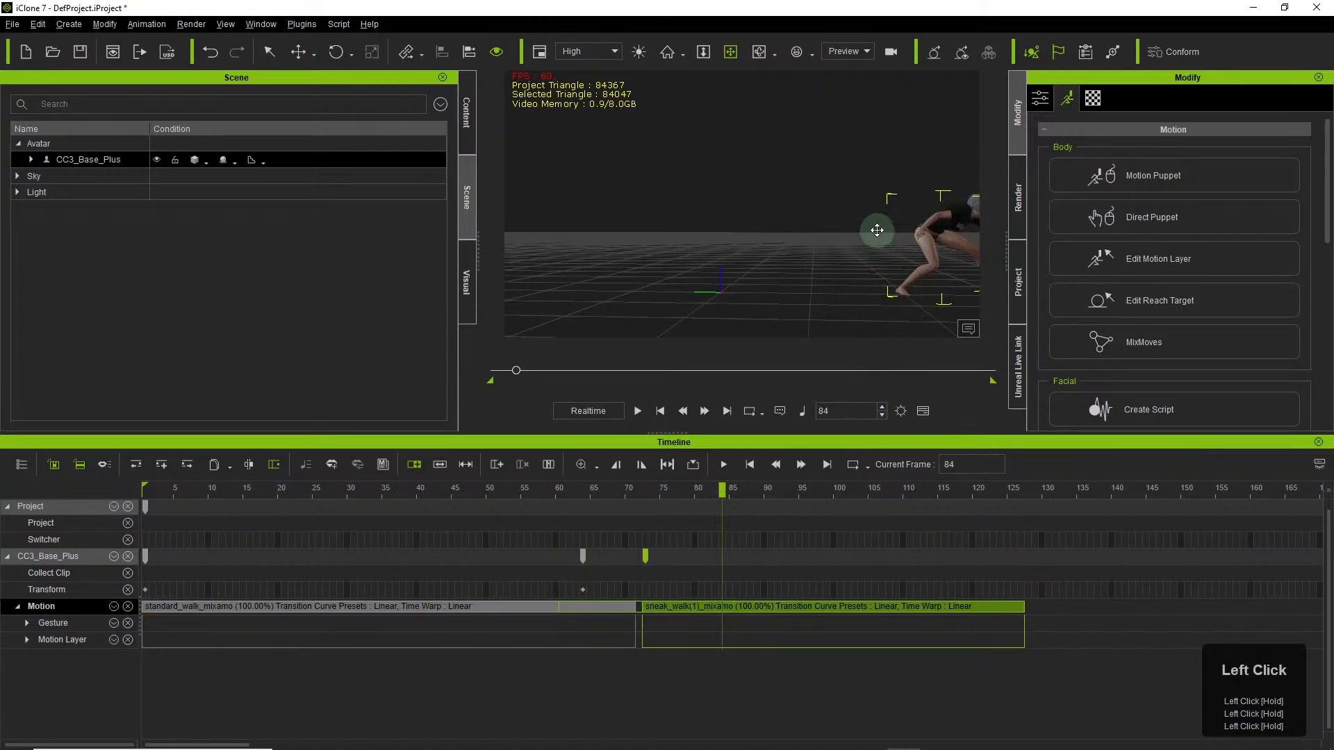
pyautogui.moveTo(878, 229); pyautogui.dragTo(665, 200)
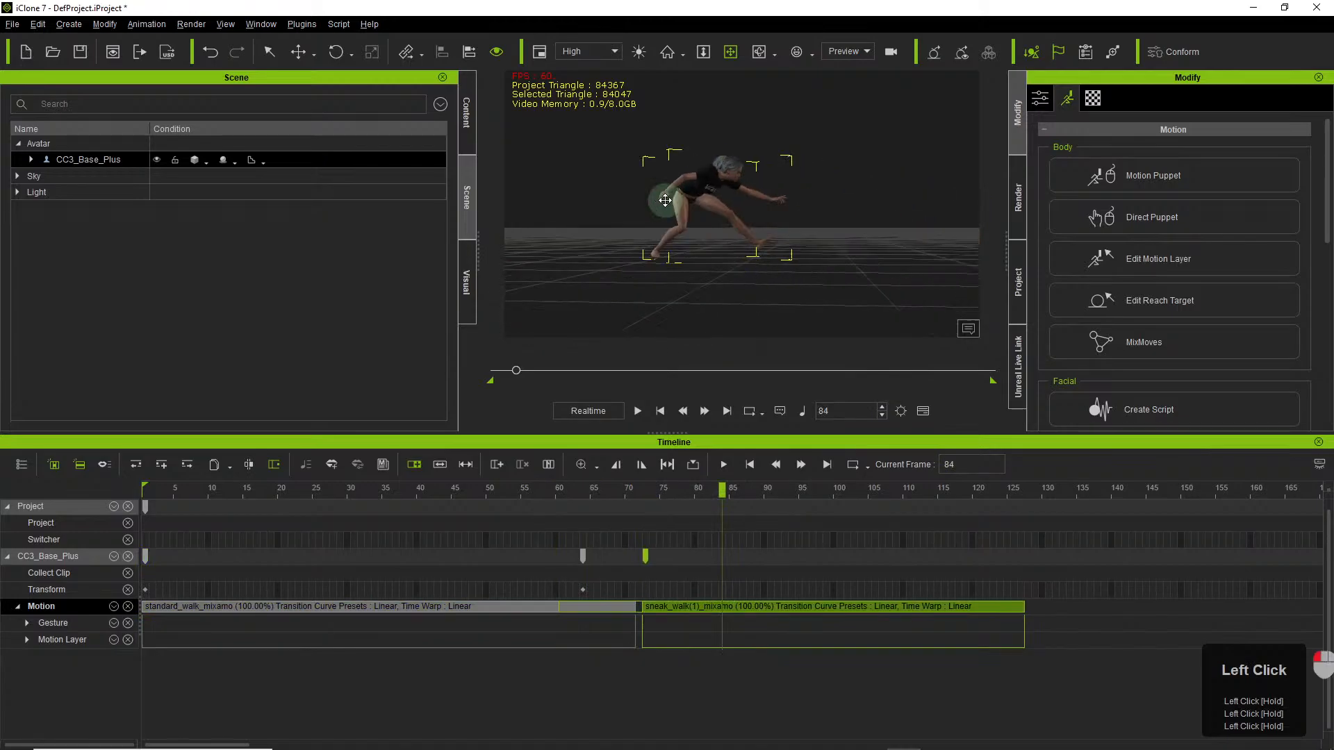
pyautogui.moveTo(875, 214); pyautogui.dragTo(783, 292, button='right')
pyautogui.scroll(3, 734, 243)
pyautogui.moveTo(735, 243); pyautogui.dragTo(765, 222)
pyautogui.click(722, 465)
pyautogui.moveTo(717, 486); pyautogui.dragTo(584, 522)
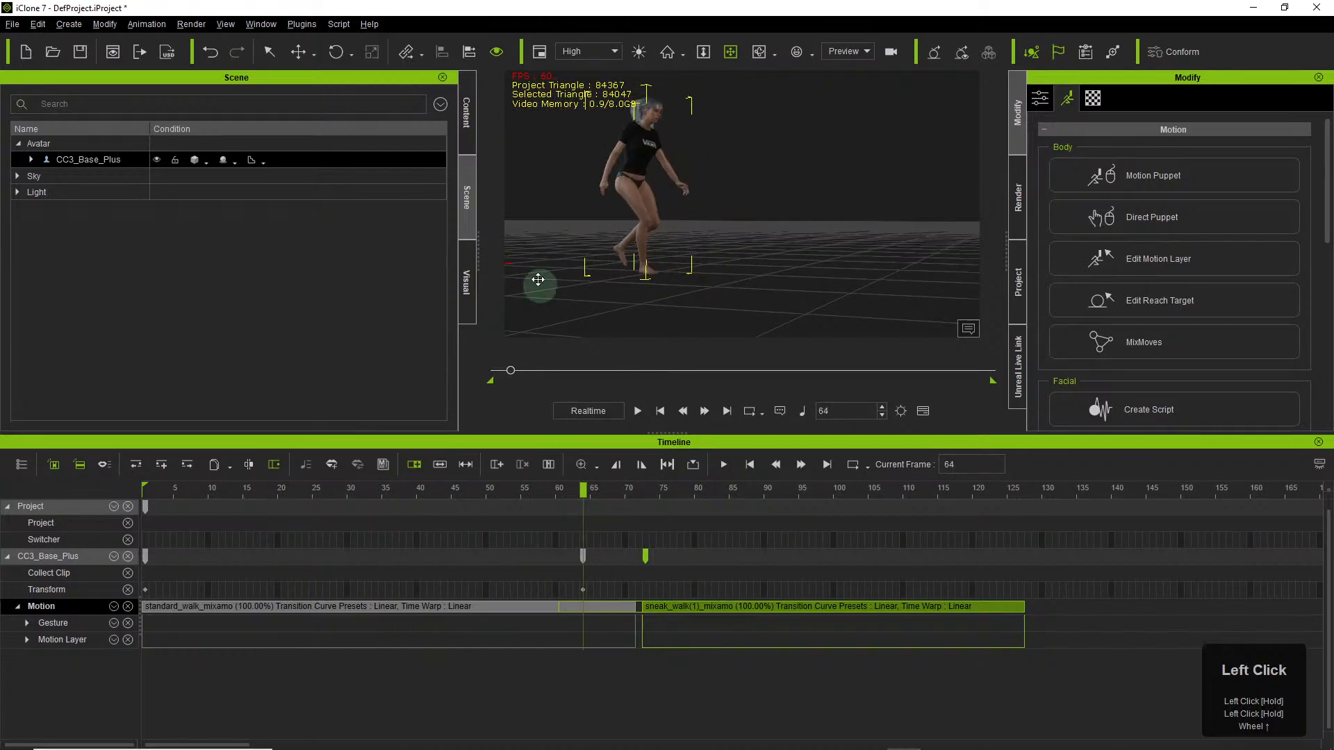
# Examine the avatar from the front at frame 64 and review the Motion Setting Options again.
pyautogui.moveTo(760, 275); pyautogui.dragTo(756, 227, button='right')
pyautogui.moveTo(757, 226)
pyautogui.mouseDown()
pyautogui.moveTo(709, 322)
pyautogui.moveTo(736, 230)
pyautogui.mouseUp()
pyautogui.moveTo(736, 229); pyautogui.dragTo(656, 198, button='right')
pyautogui.moveTo(657, 198); pyautogui.dragTo(742, 233)
pyautogui.scroll(-3, 739, 272)
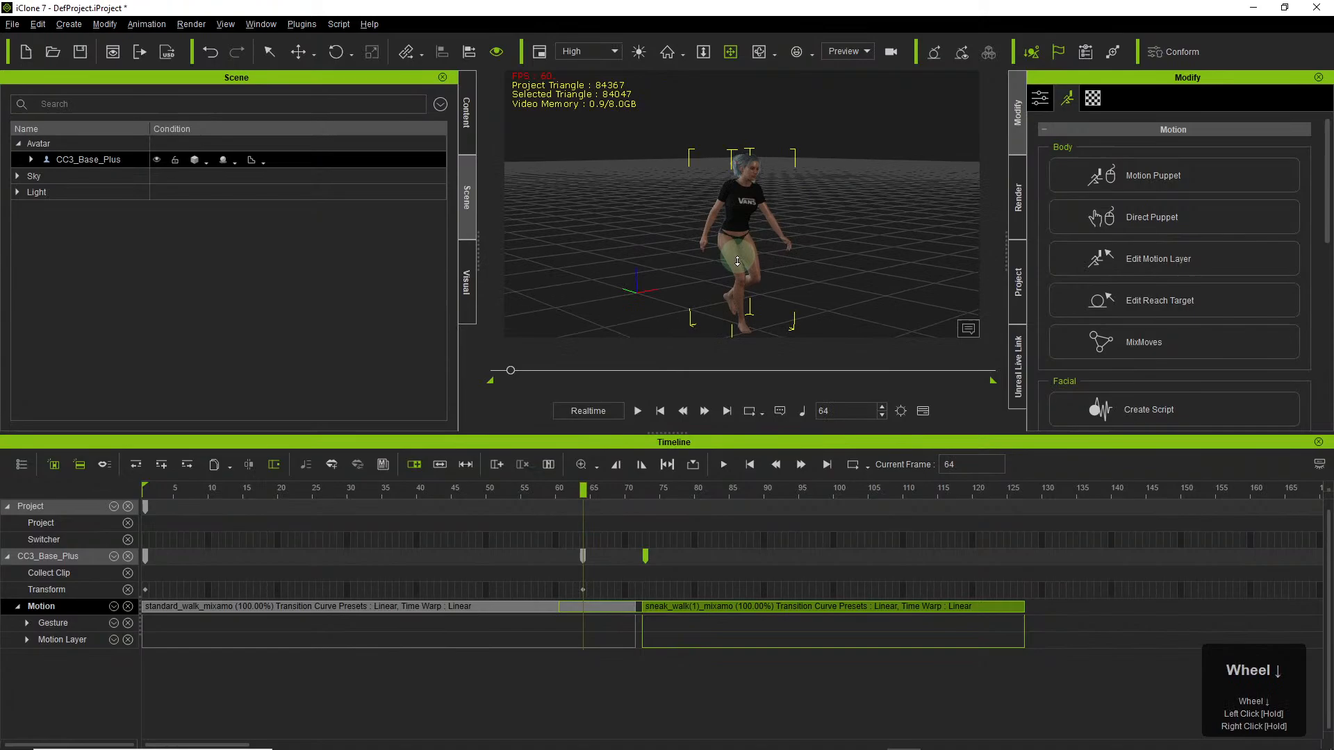
pyautogui.click(132, 25)
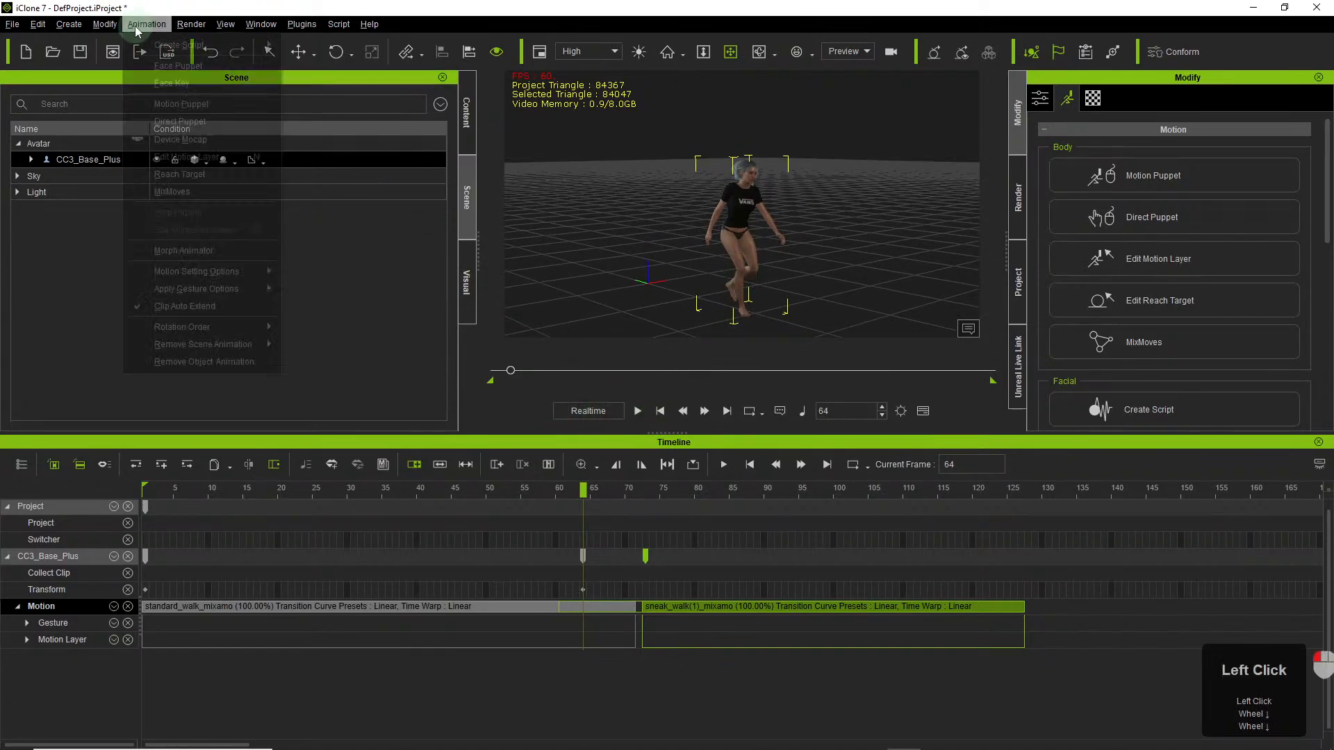
pyautogui.click(235, 278)
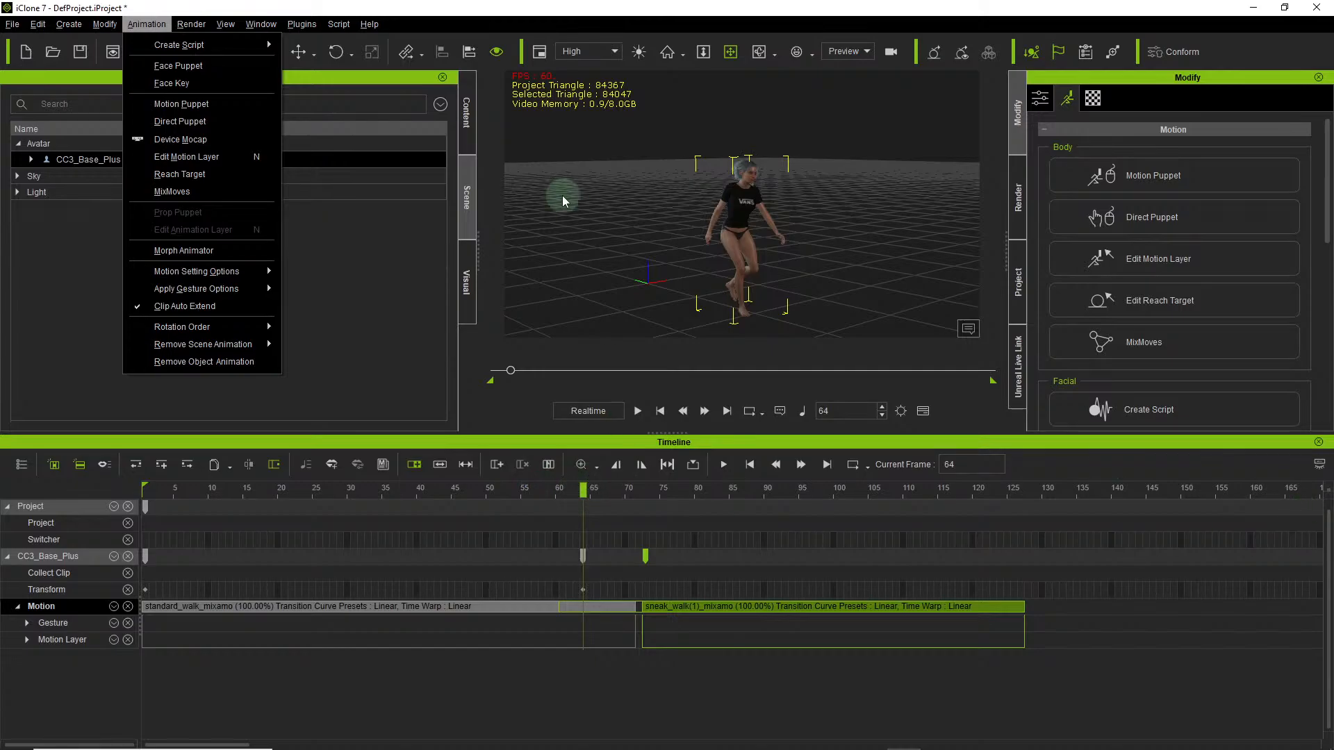
pyautogui.click(588, 491)
# Move the sneak_walk(1)_mixamo clip to start at frame 78 and check the pose at frame 79.
pyautogui.moveTo(588, 491)
pyautogui.mouseDown()
pyautogui.moveTo(566, 489)
pyautogui.moveTo(683, 488)
pyautogui.moveTo(577, 490)
pyautogui.mouseUp()
pyautogui.moveTo(678, 603); pyautogui.dragTo(718, 609)
pyautogui.moveTo(714, 493); pyautogui.dragTo(686, 487)
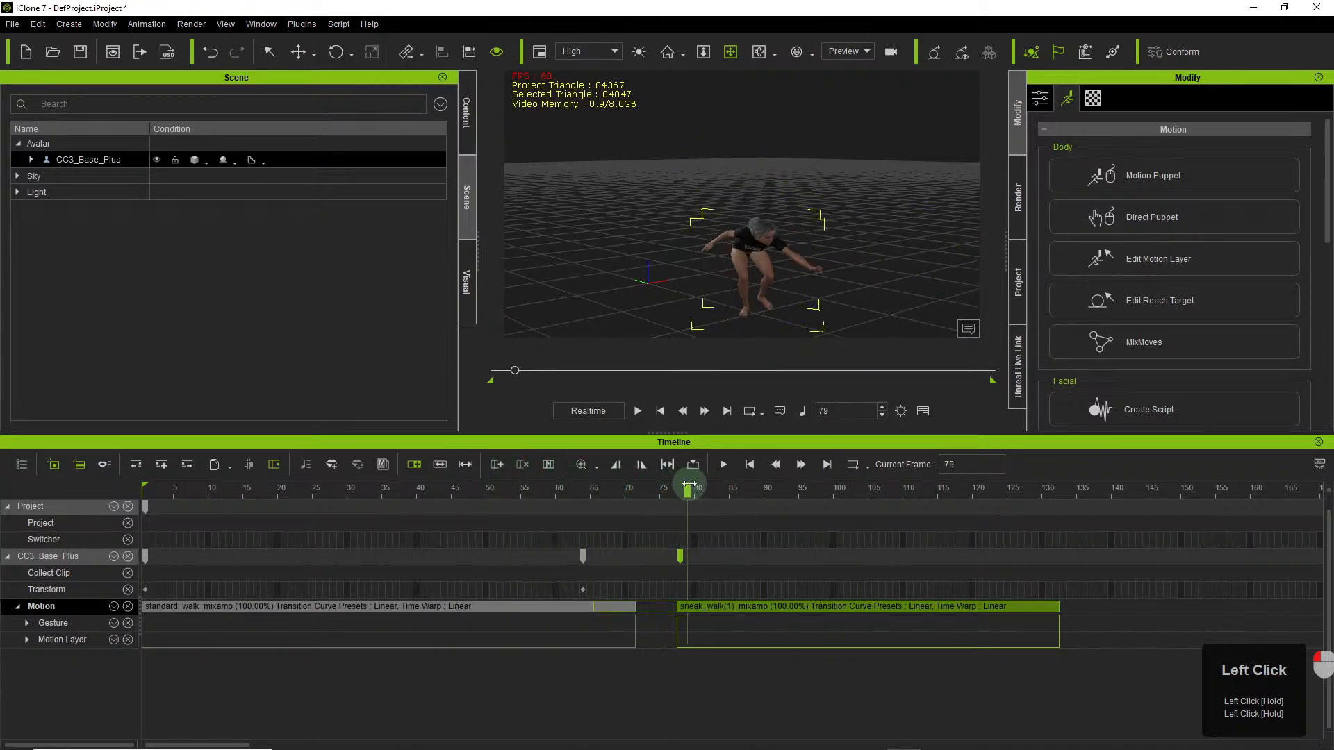
# Remove the transition range in front of the sneak_walk(1)_mixamo clip and check the feet close up between the two clips.
pyautogui.scroll(2, 772, 252)
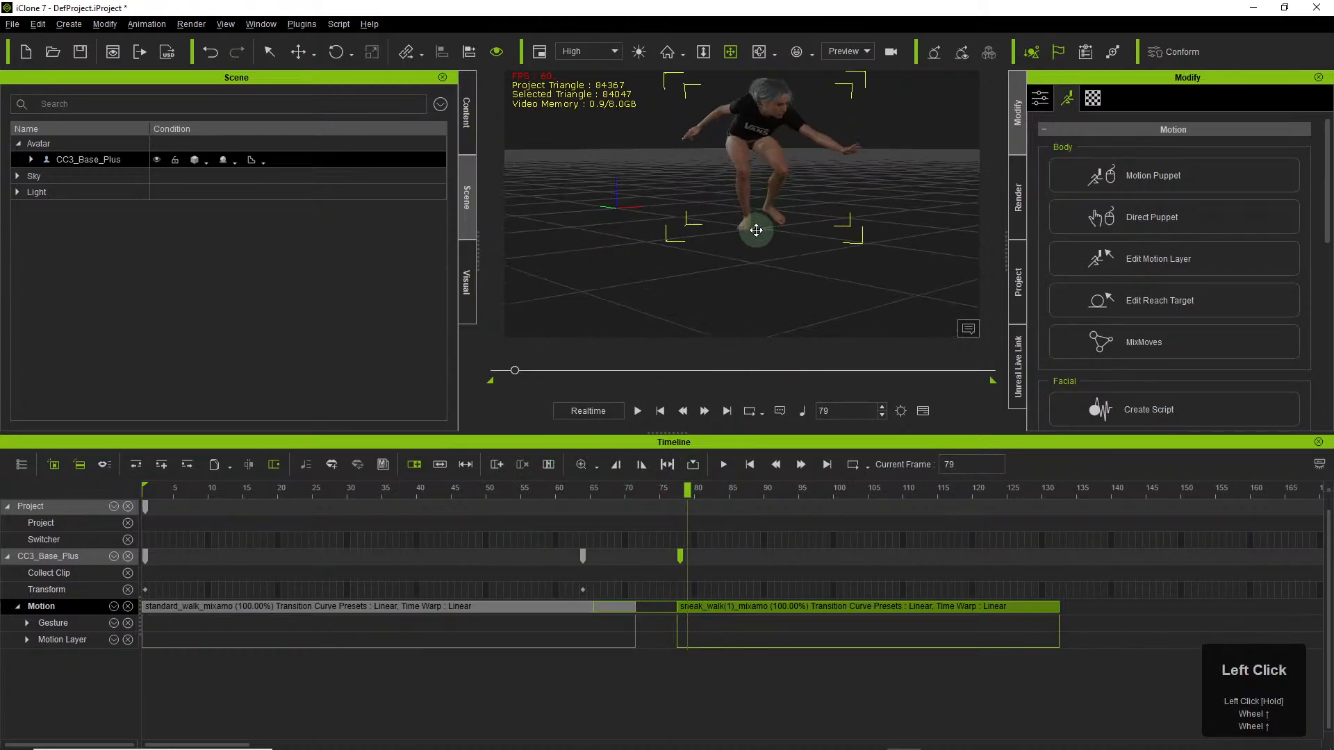
pyautogui.scroll(3, 778, 259)
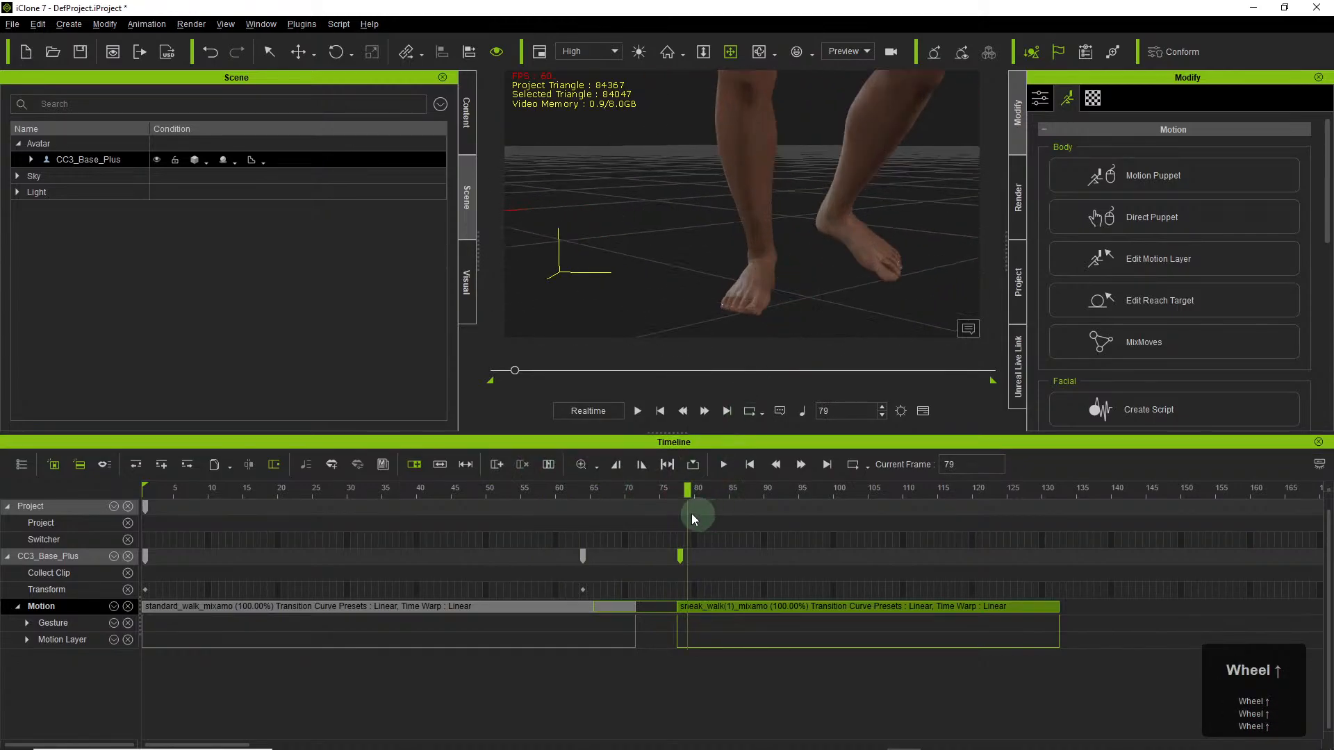
pyautogui.click(594, 605)
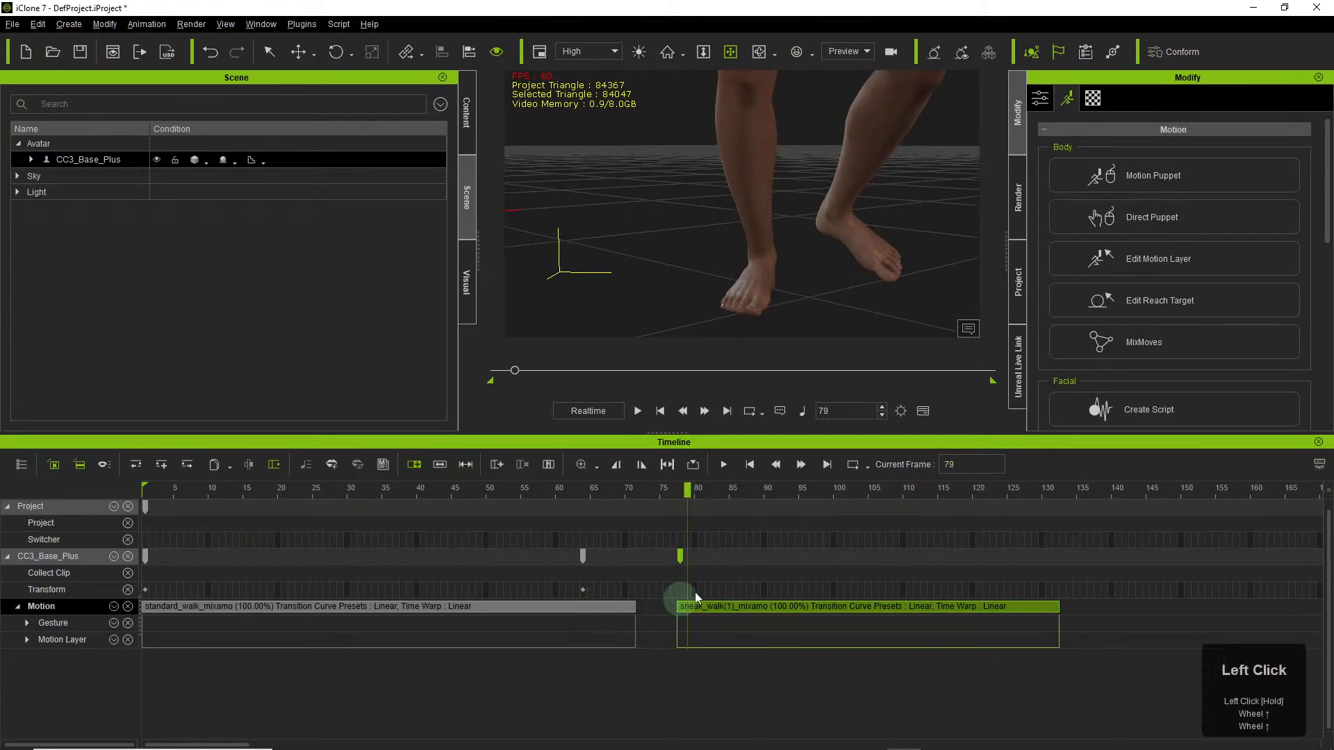
pyautogui.moveTo(686, 490); pyautogui.dragTo(604, 489)
pyautogui.click(686, 607)
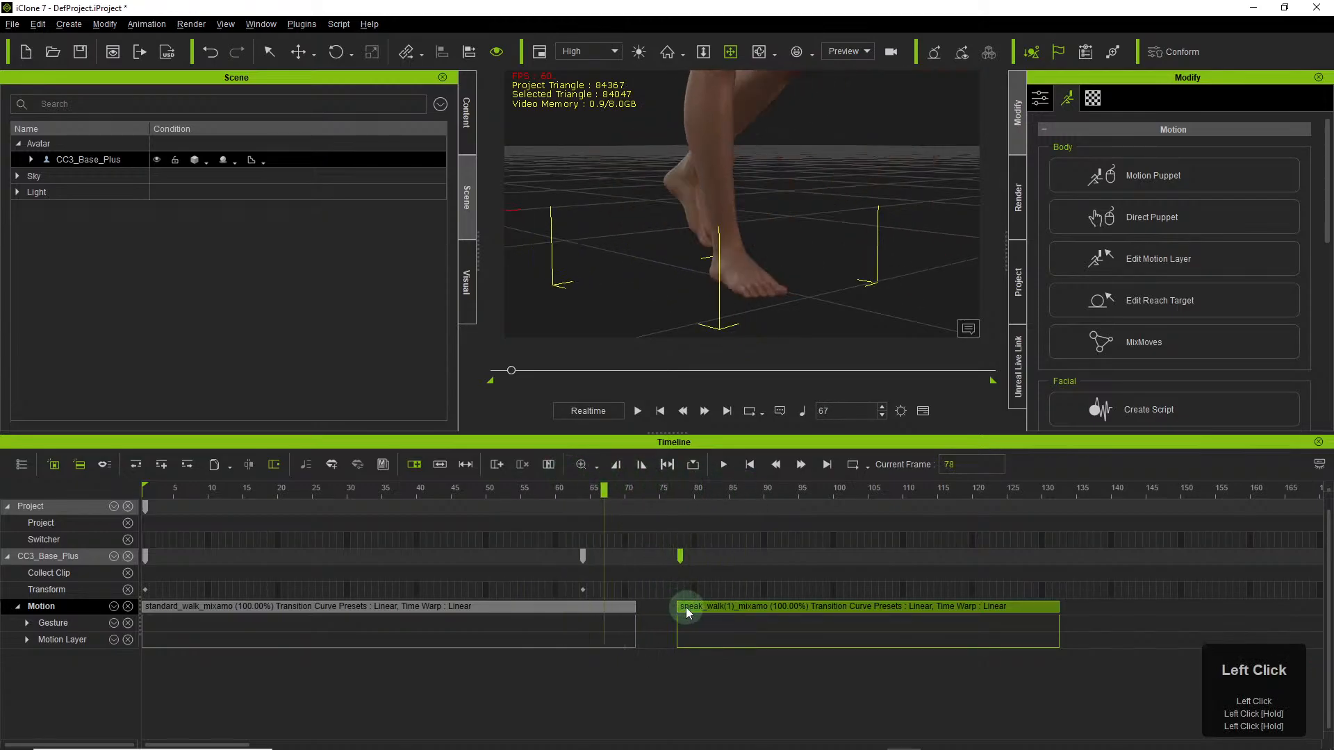
# Undo the recent edits to the sneak_walk(1)_mixamo clip until it starts directly behind the standard_walk_mixamo clip, and select it.
pyautogui.moveTo(672, 606); pyautogui.dragTo(574, 602)
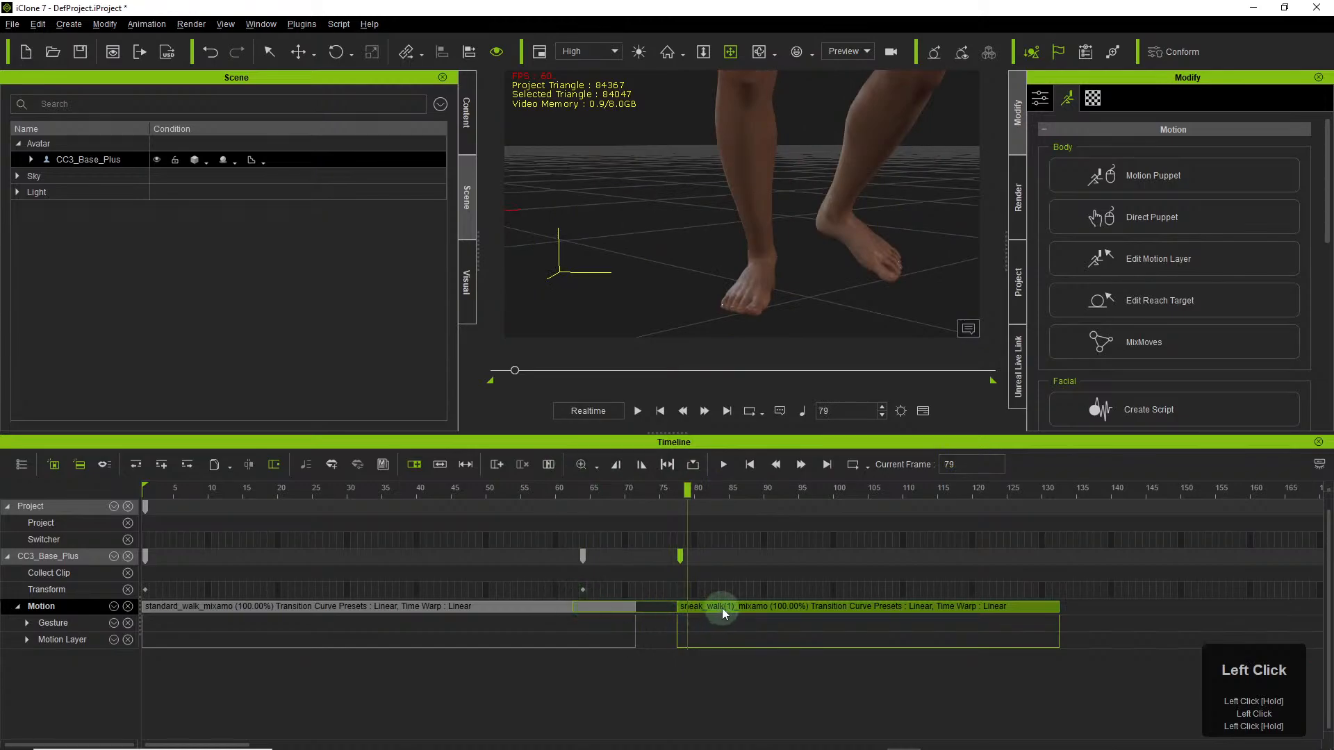
pyautogui.hotkey('ctrl', 'z')
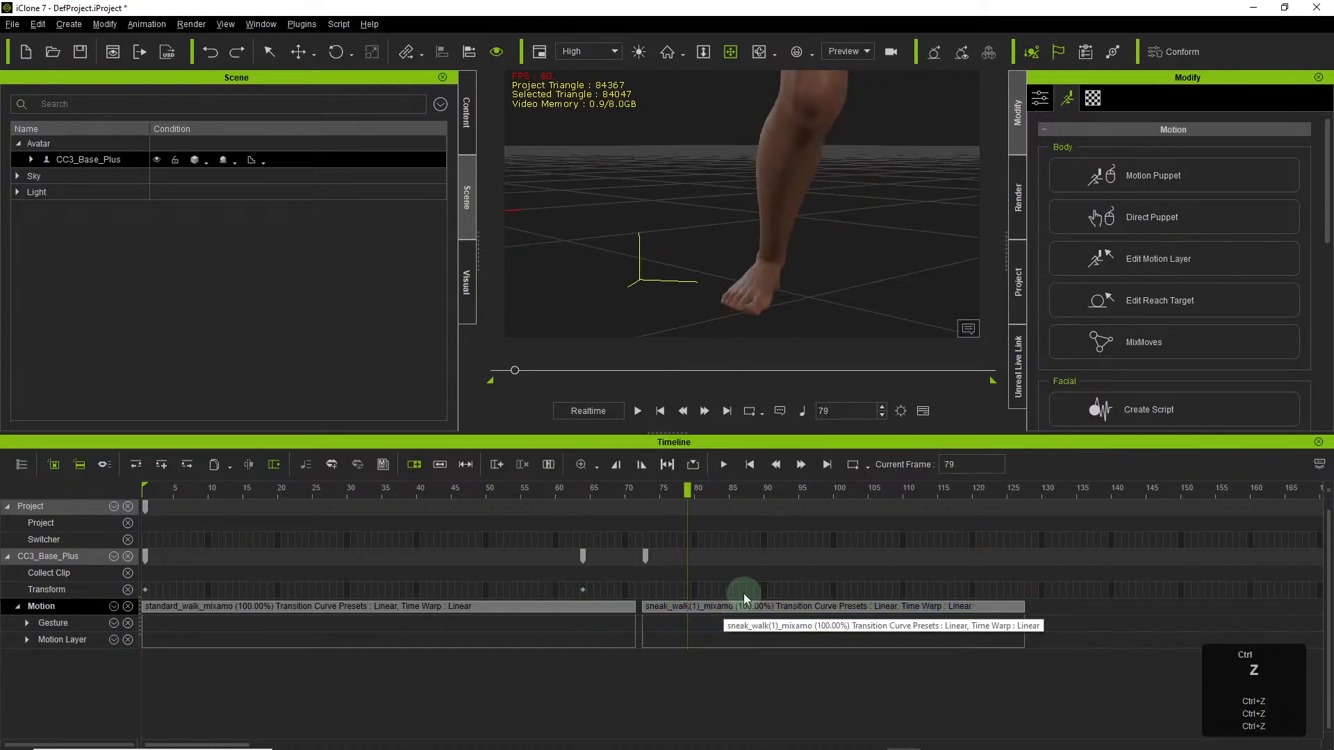
pyautogui.hotkey('ctrl', 'z')
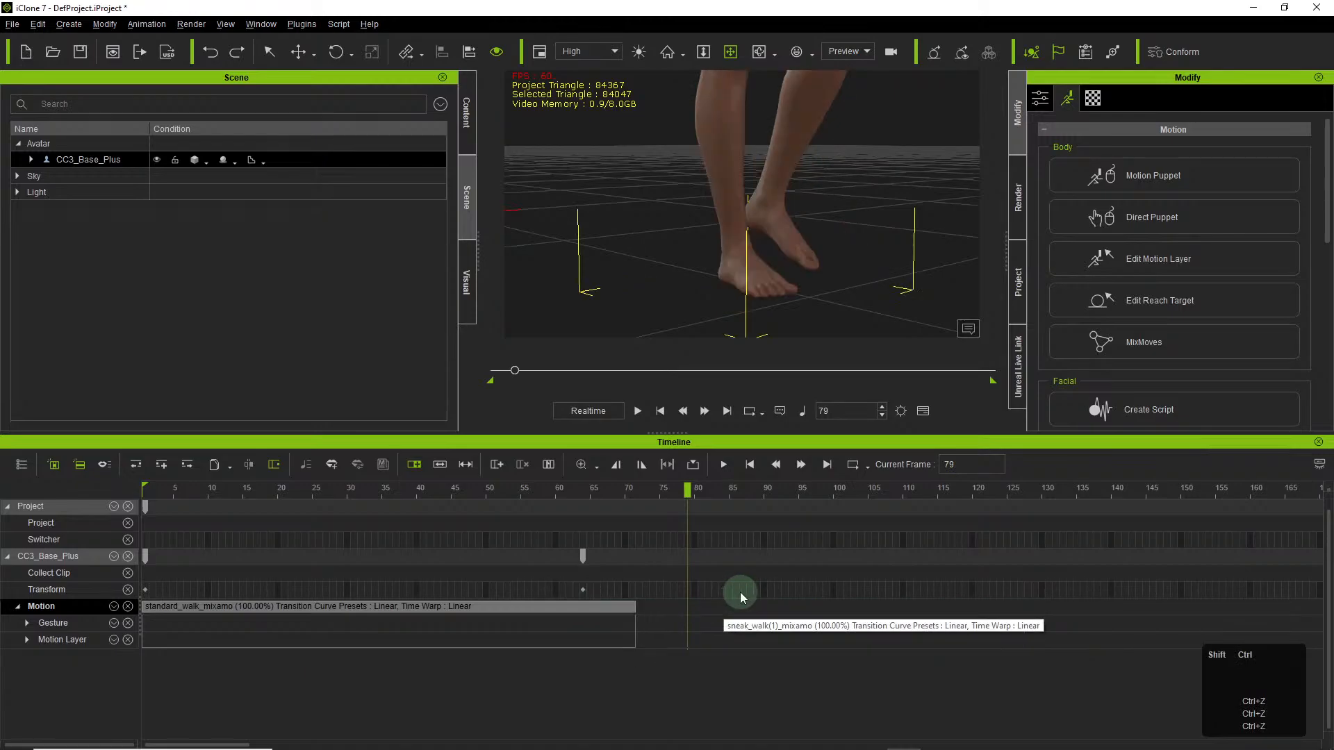
pyautogui.hotkey('ctrl', 'y')
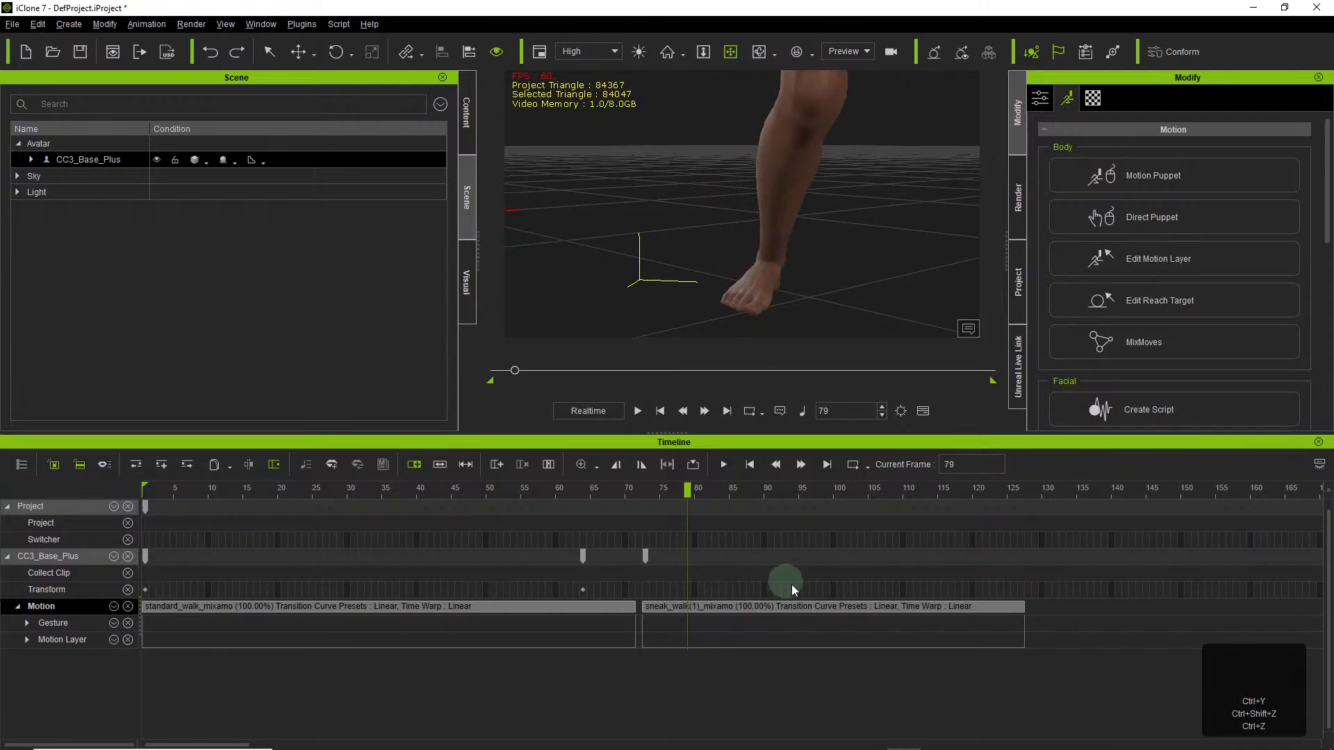
pyautogui.click(841, 605)
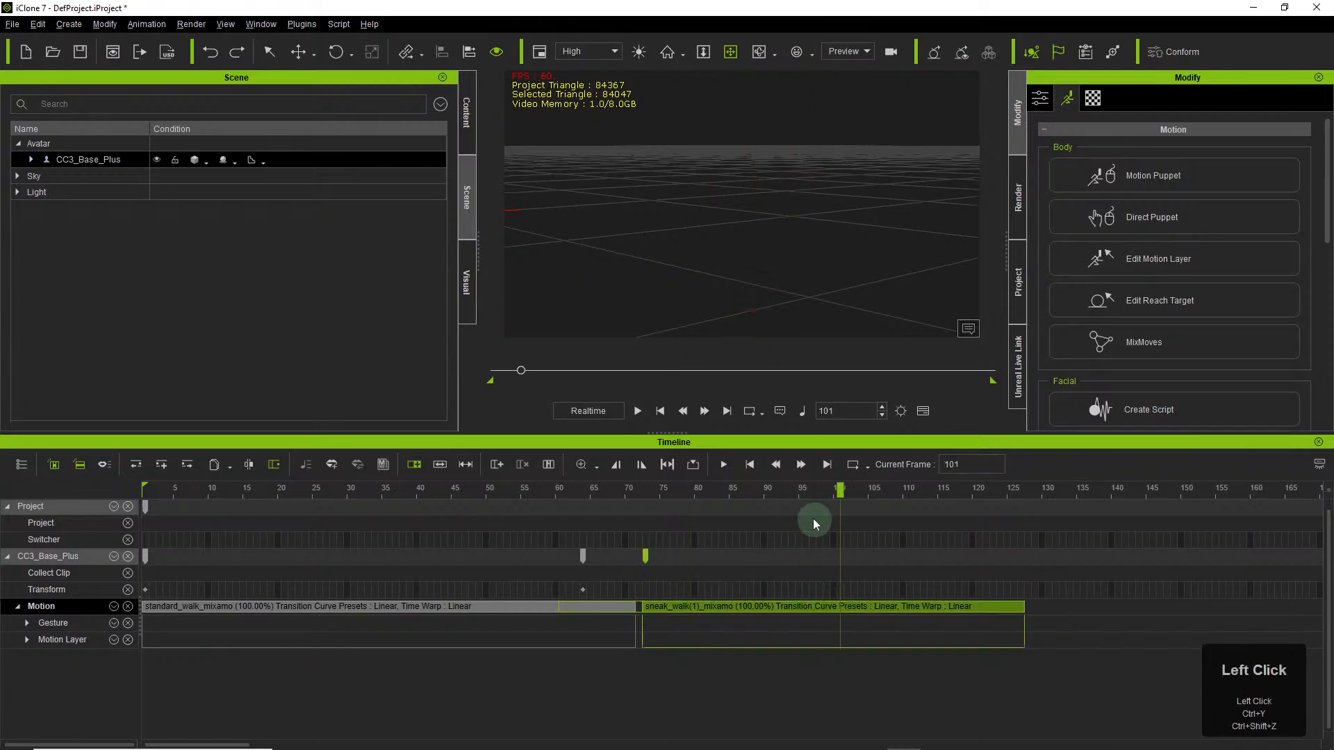
# Scrub back to frame 71, examine the avatar and T-shirt from the front, and scrub forward to frame 92.
pyautogui.keyDown('alt'); pyautogui.scroll(3, 763, 288); pyautogui.keyUp('alt')
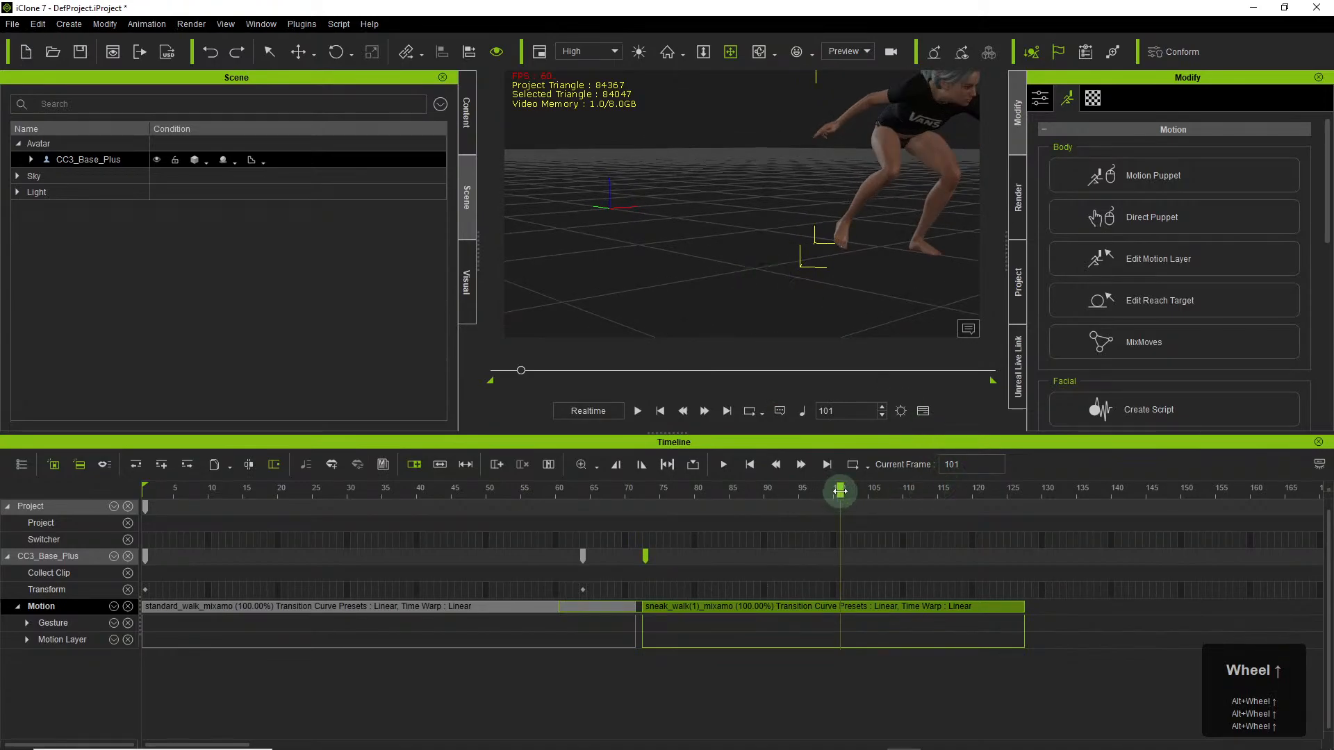
pyautogui.moveTo(839, 491); pyautogui.dragTo(632, 500)
pyautogui.moveTo(759, 194); pyautogui.dragTo(825, 250)
pyautogui.scroll(-4, 765, 232)
pyautogui.scroll(4, 773, 220)
pyautogui.click(778, 209)
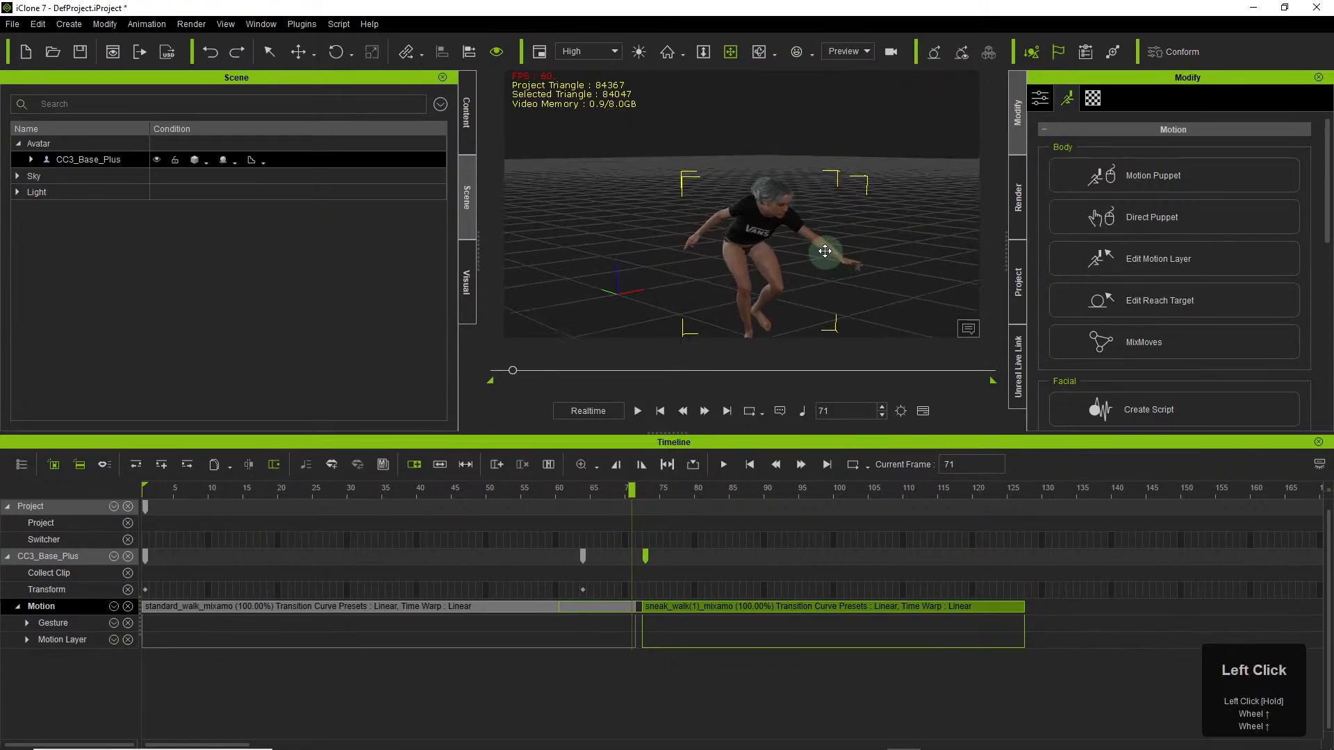
pyautogui.scroll(5, 778, 220)
pyautogui.moveTo(831, 250); pyautogui.dragTo(828, 162, button='right')
pyautogui.moveTo(837, 215); pyautogui.dragTo(857, 202)
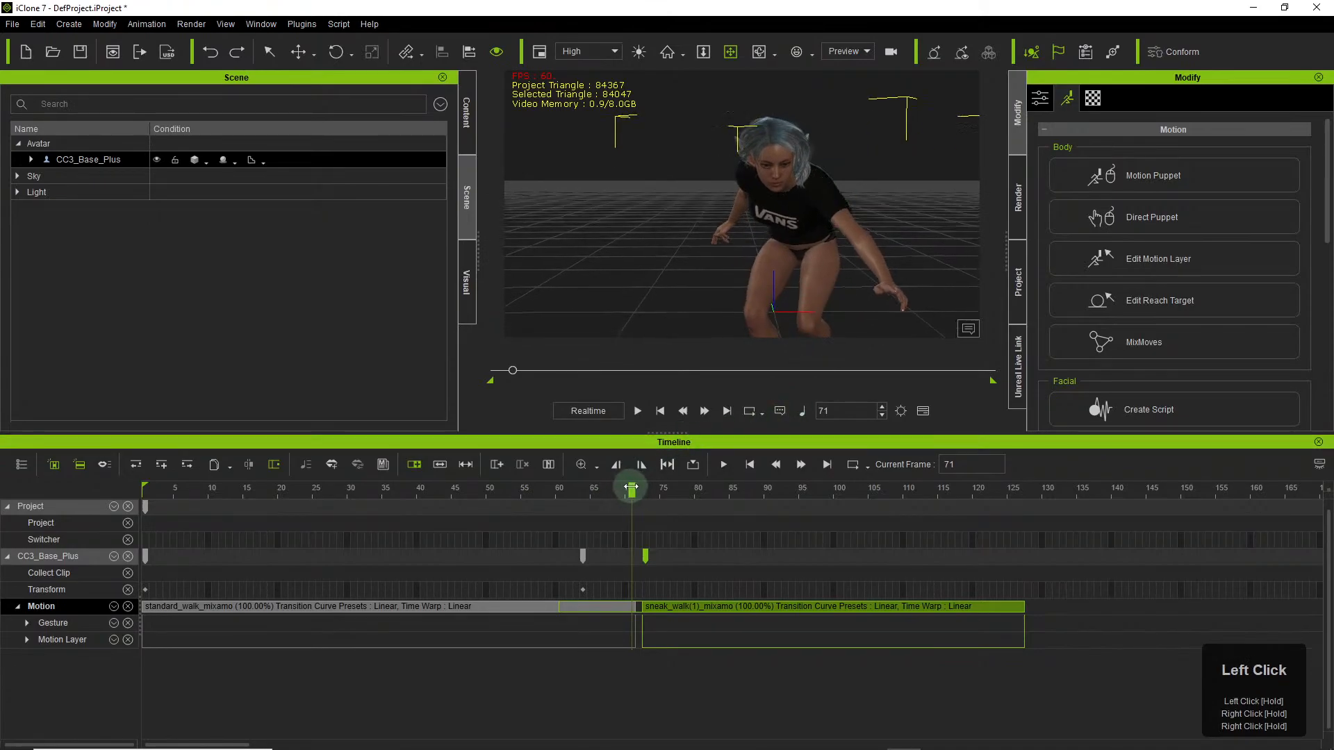
pyautogui.moveTo(632, 489); pyautogui.dragTo(791, 490)
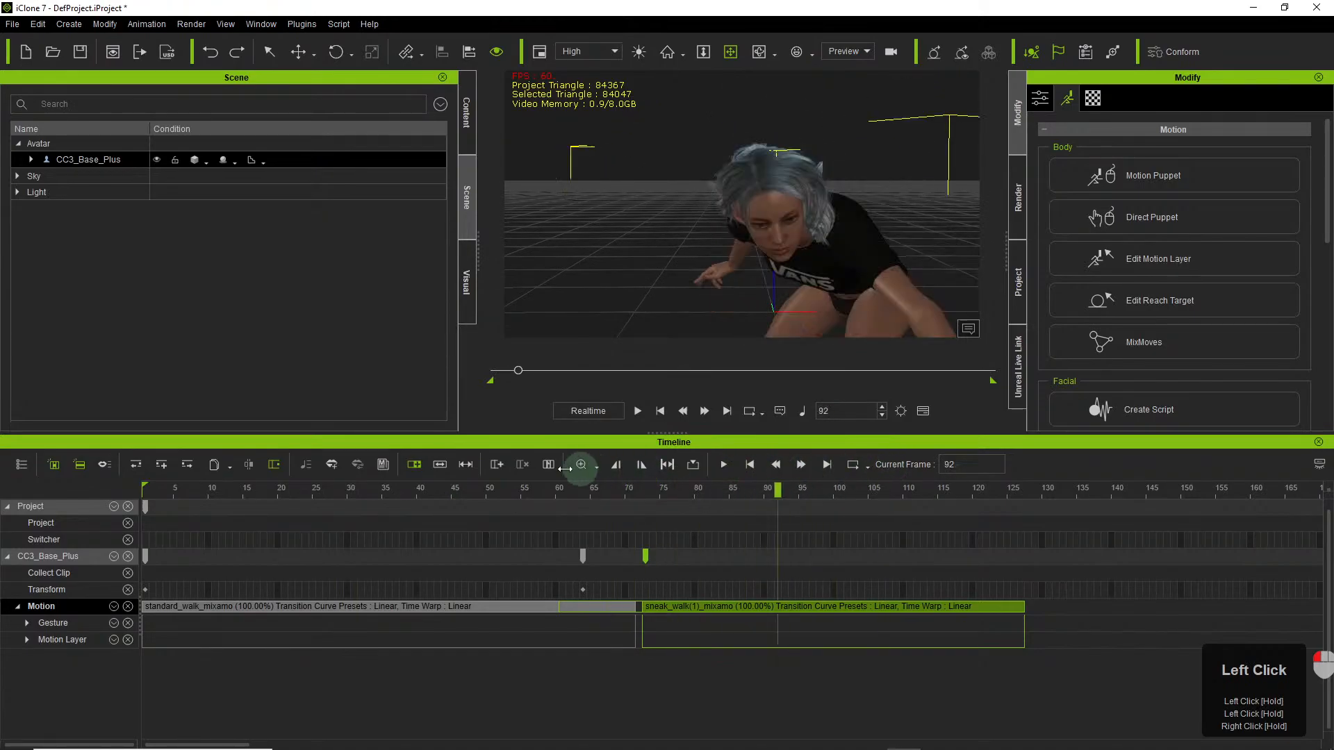
# Return to frame 66, check the avatar's legs, and examine the pose at frame 65 from the side.
pyautogui.click(597, 486)
pyautogui.moveTo(785, 249); pyautogui.dragTo(806, 142)
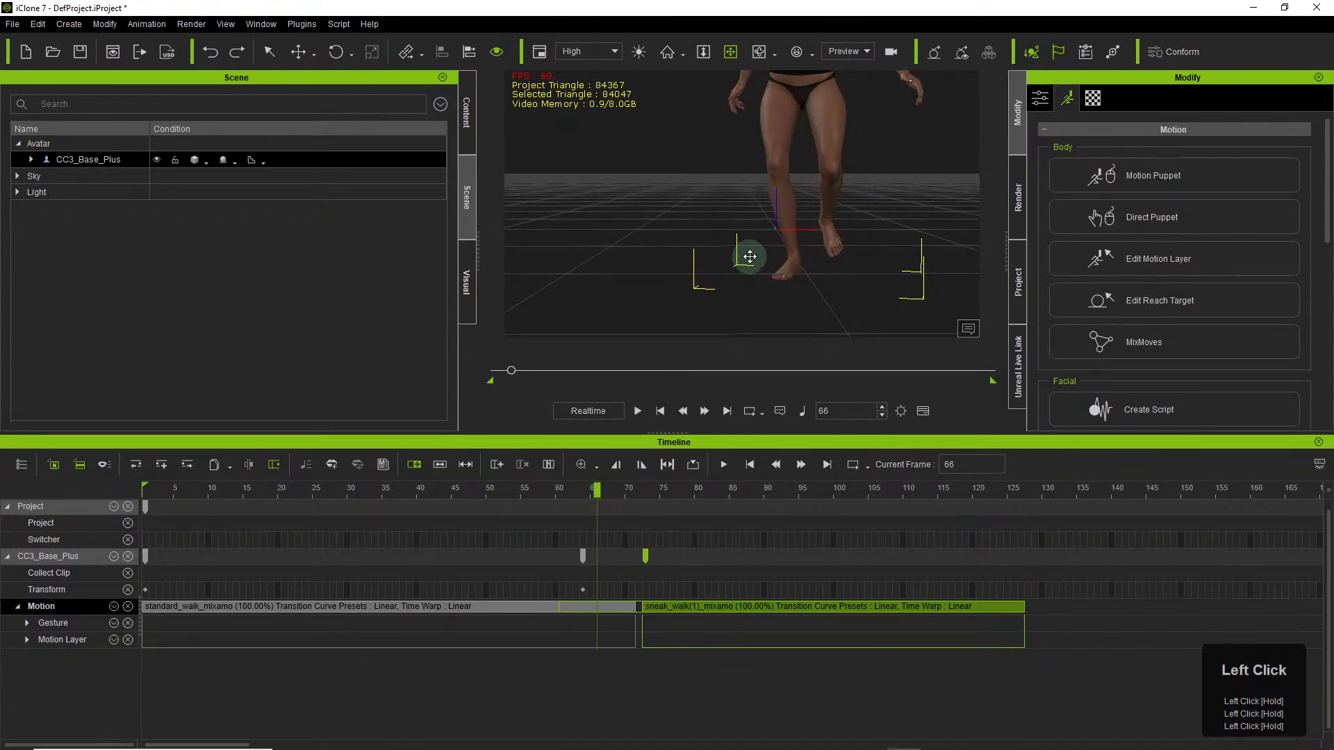
pyautogui.scroll(-3, 804, 202)
pyautogui.moveTo(759, 165); pyautogui.dragTo(1004, 283, button='right')
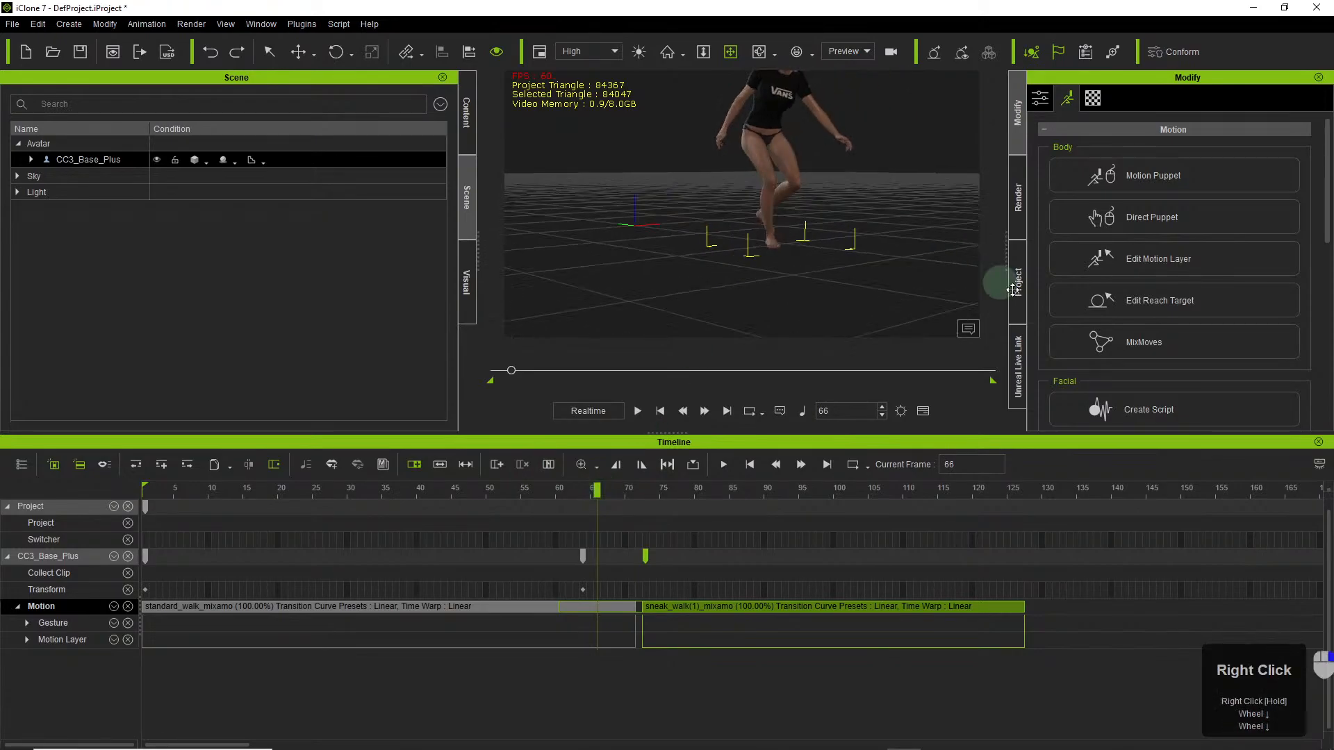
pyautogui.moveTo(598, 492)
pyautogui.mouseDown()
pyautogui.moveTo(555, 493)
pyautogui.moveTo(792, 494)
pyautogui.moveTo(554, 492)
pyautogui.moveTo(591, 503)
pyautogui.mouseUp()
pyautogui.moveTo(822, 191); pyautogui.dragTo(803, 223)
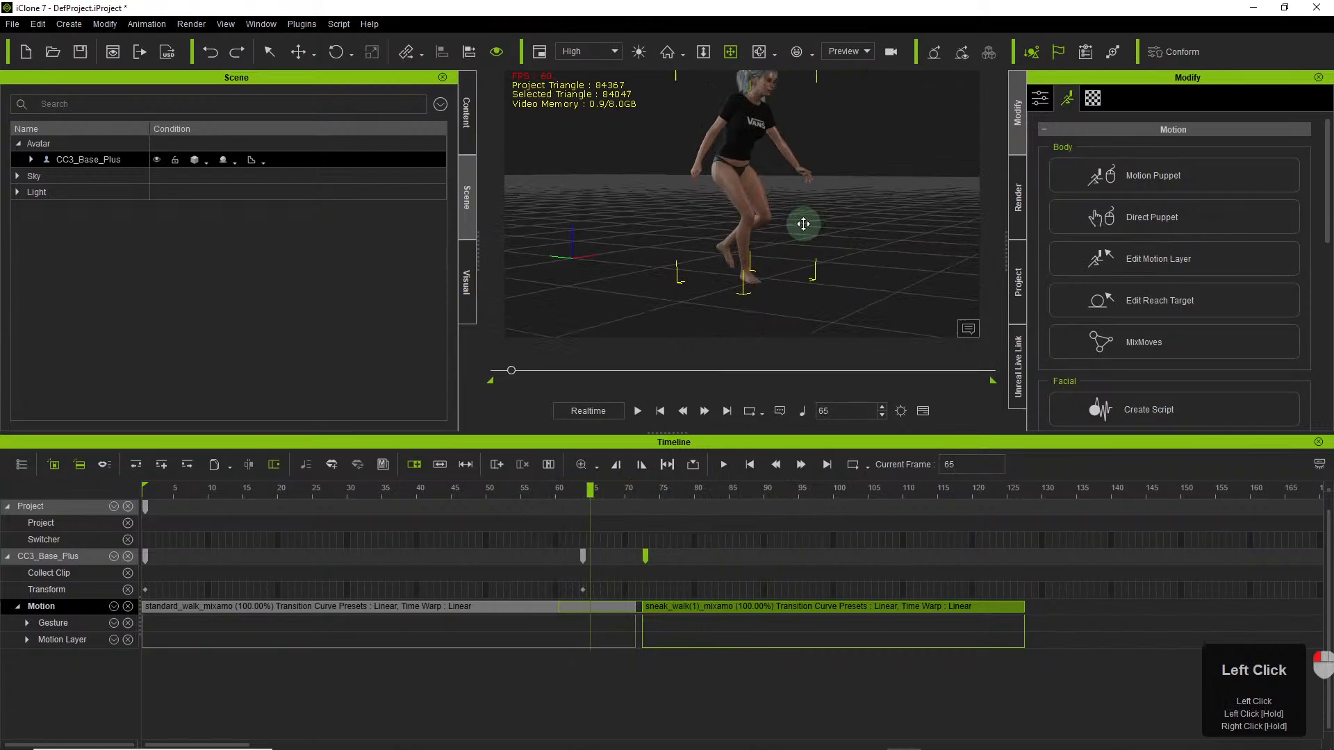
pyautogui.scroll(-2, 780, 208)
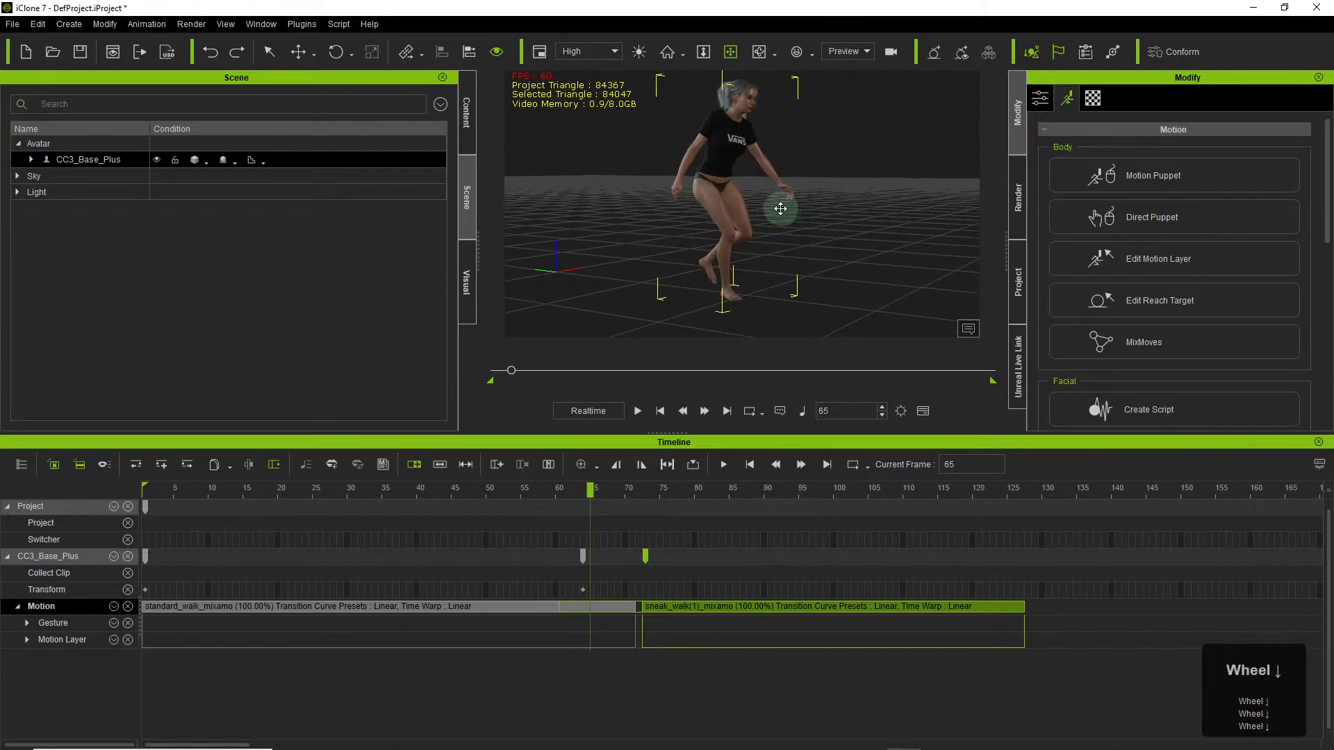
# Examine the avatar at frame 65 from the front and from both sides, close up and from farther away.
pyautogui.moveTo(780, 202); pyautogui.dragTo(517, 200, button='right')
pyautogui.scroll(5, 723, 189)
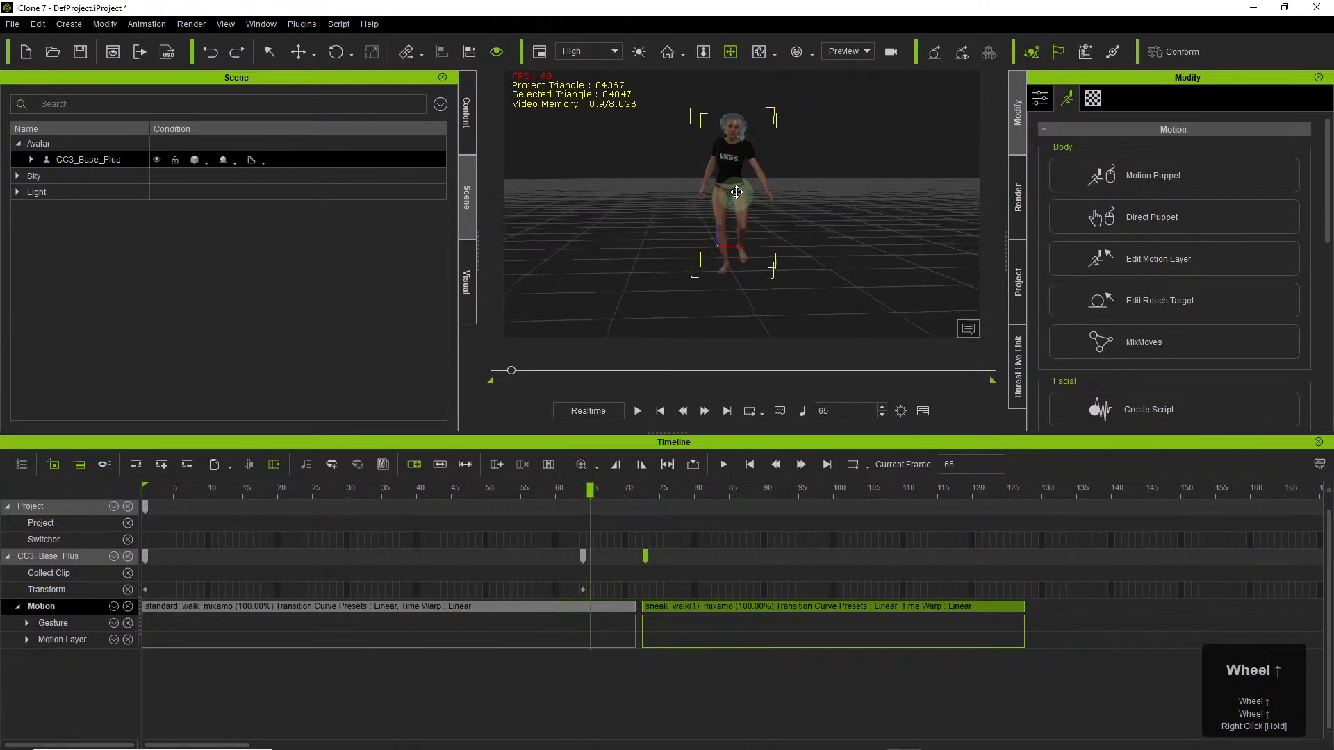
pyautogui.moveTo(723, 186); pyautogui.dragTo(882, 219)
pyautogui.scroll(-4, 807, 156)
pyautogui.moveTo(807, 156); pyautogui.dragTo(795, 200)
pyautogui.moveTo(794, 199)
pyautogui.mouseDown(button='right')
pyautogui.moveTo(926, 229)
pyautogui.moveTo(786, 175)
pyautogui.mouseUp(button='right')
pyautogui.moveTo(786, 175); pyautogui.dragTo(795, 194)
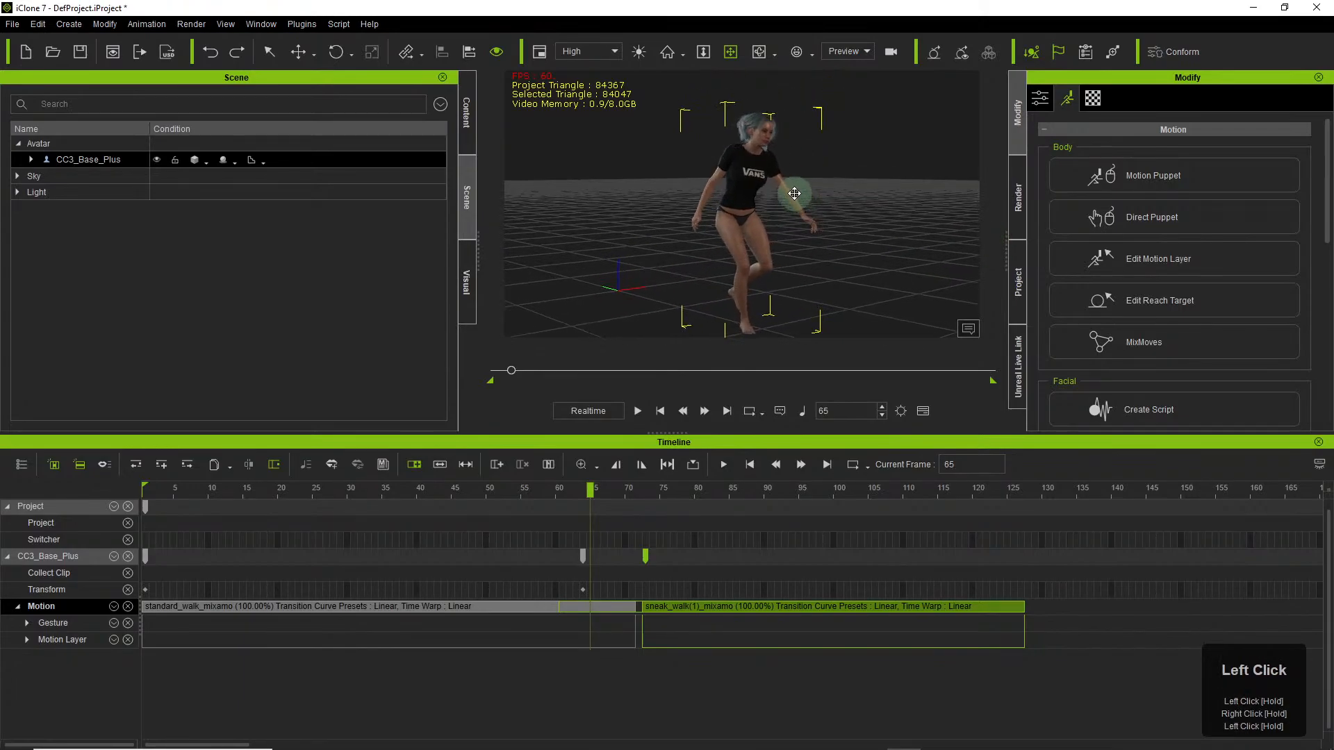
pyautogui.moveTo(794, 193); pyautogui.dragTo(941, 206, button='right')
pyautogui.moveTo(886, 223); pyautogui.dragTo(839, 207)
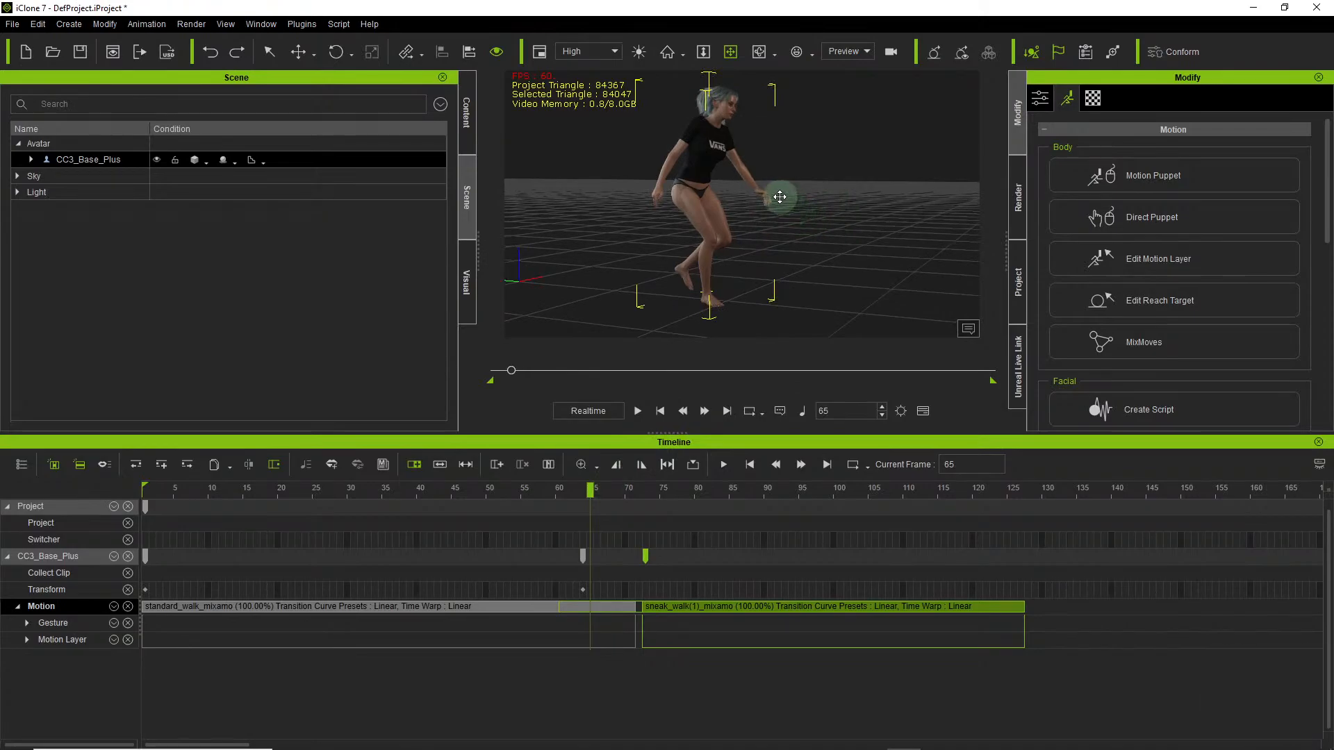
pyautogui.scroll(-3, 799, 186)
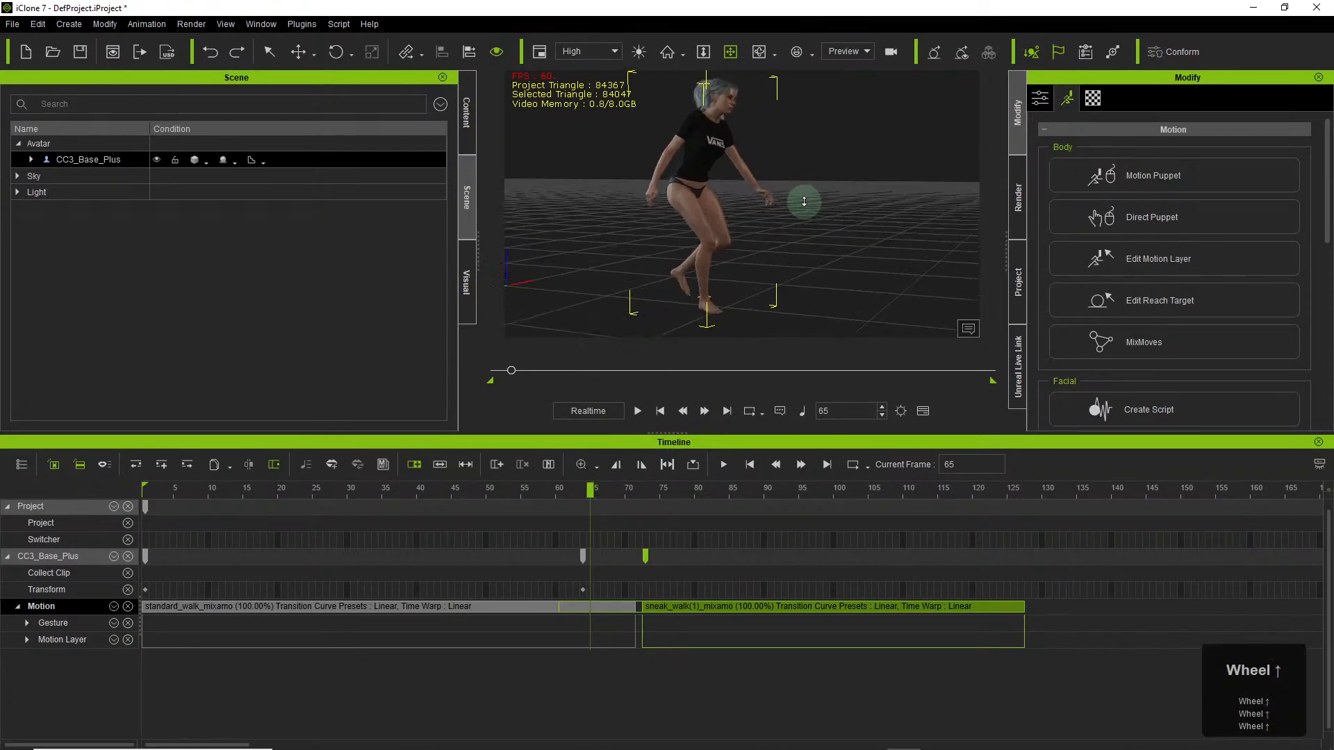
pyautogui.moveTo(834, 188); pyautogui.dragTo(804, 202)
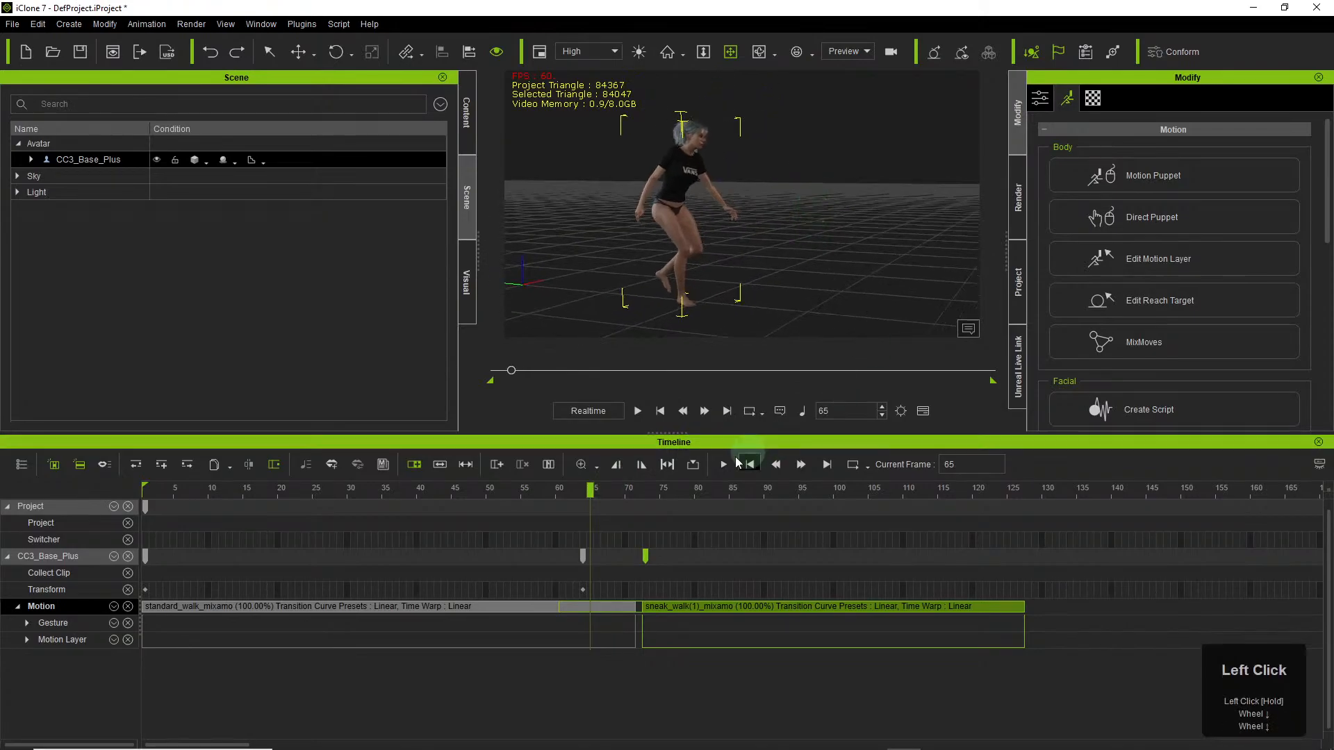
# Scrub across the change between the clips and align the sneak_walk(1)_mixamo clip by the Right Leg at frame 82.
pyautogui.click(589, 494)
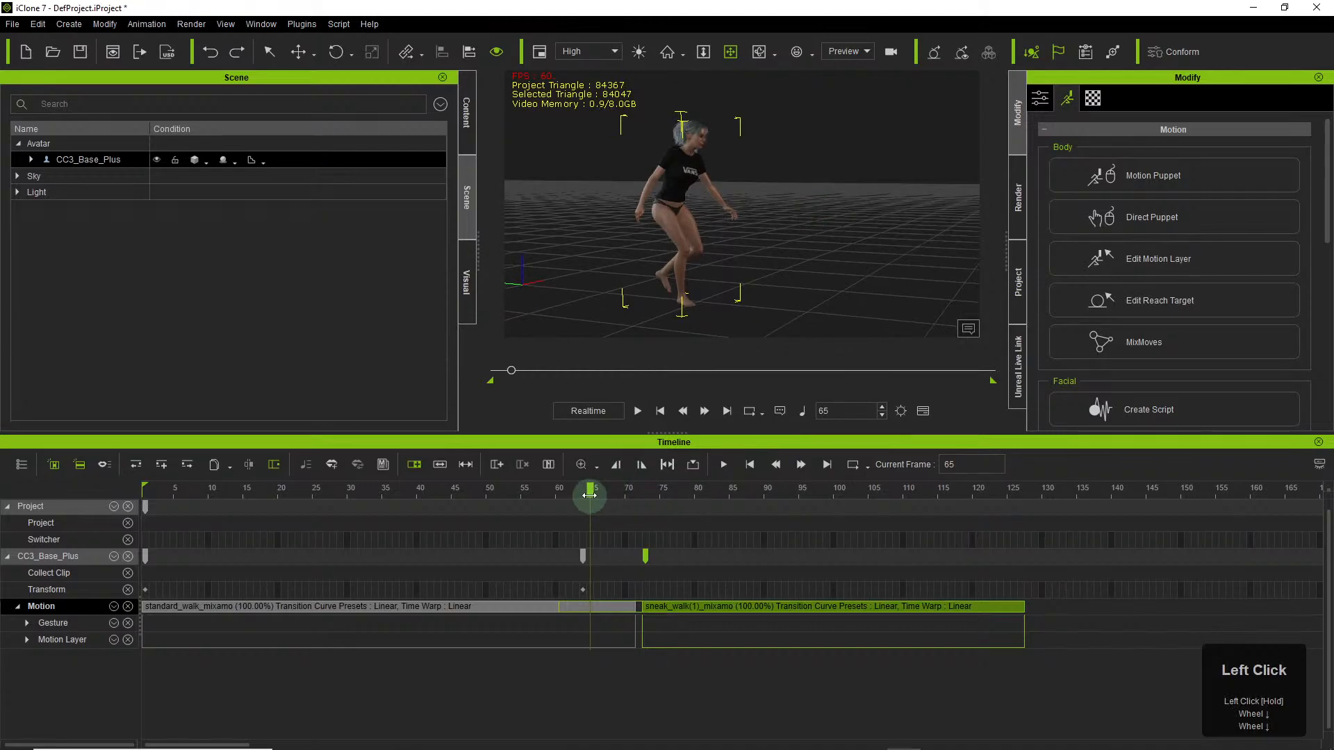
pyautogui.moveTo(589, 495); pyautogui.dragTo(666, 490)
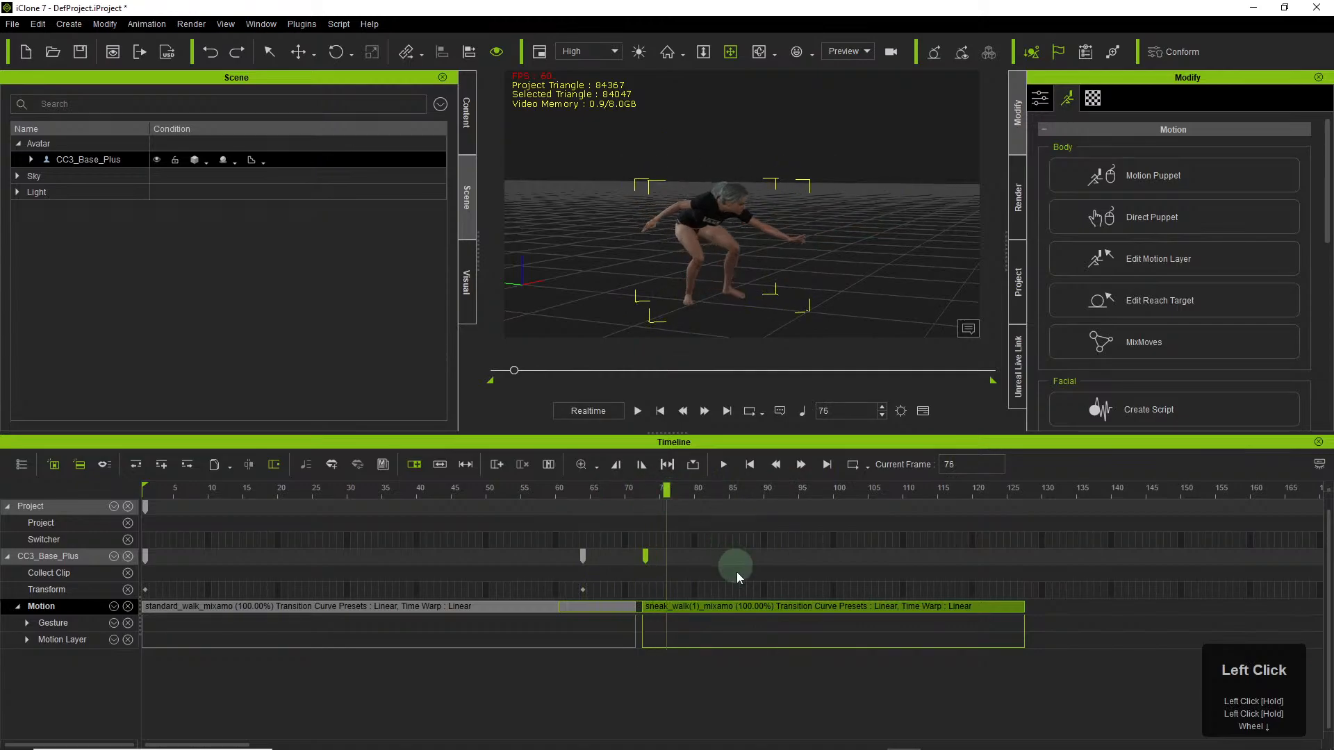
pyautogui.rightClick(710, 604)
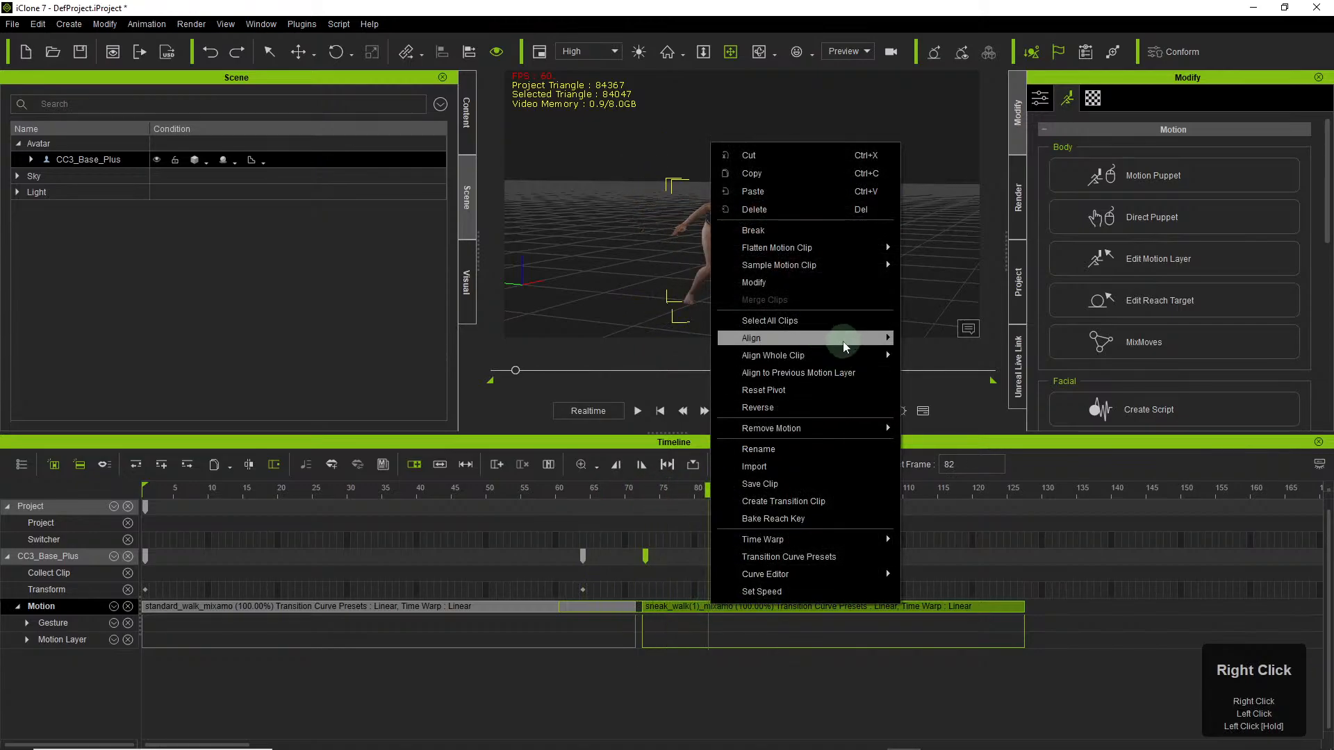
pyautogui.moveTo(844, 340)
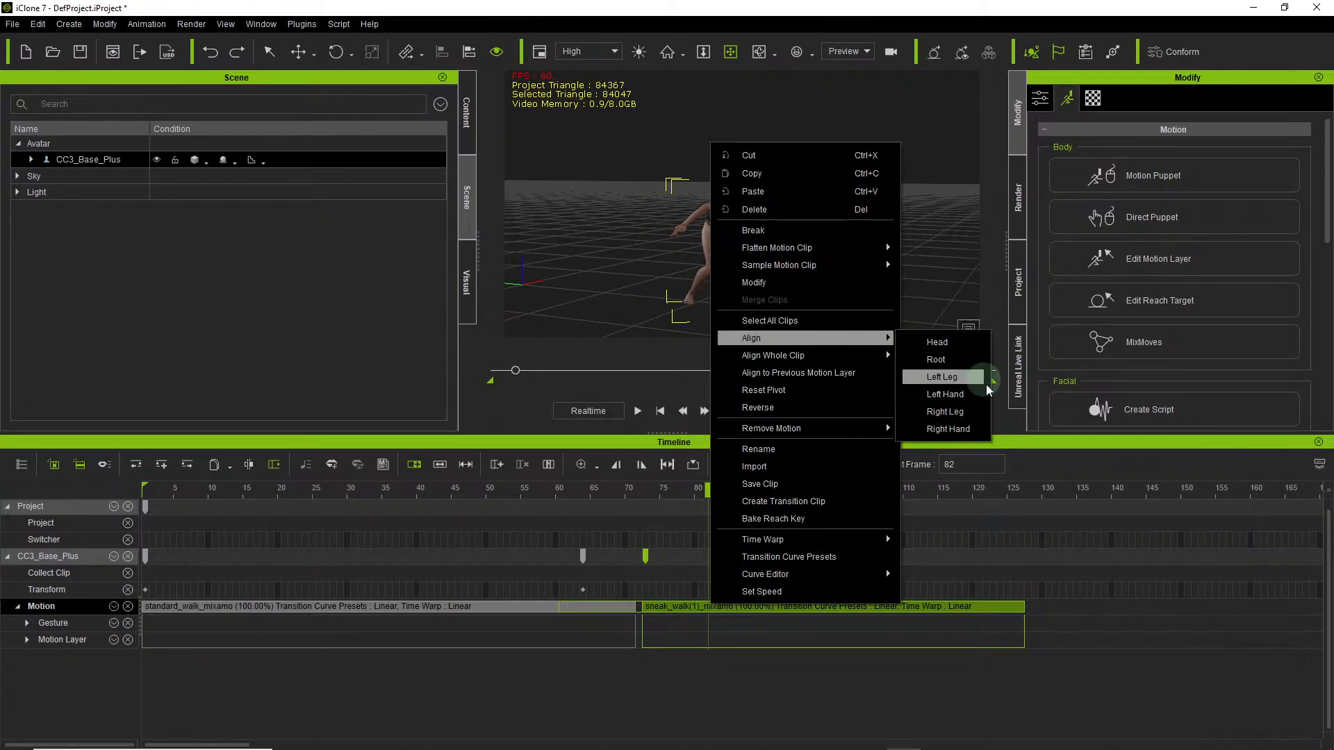
pyautogui.click(980, 417)
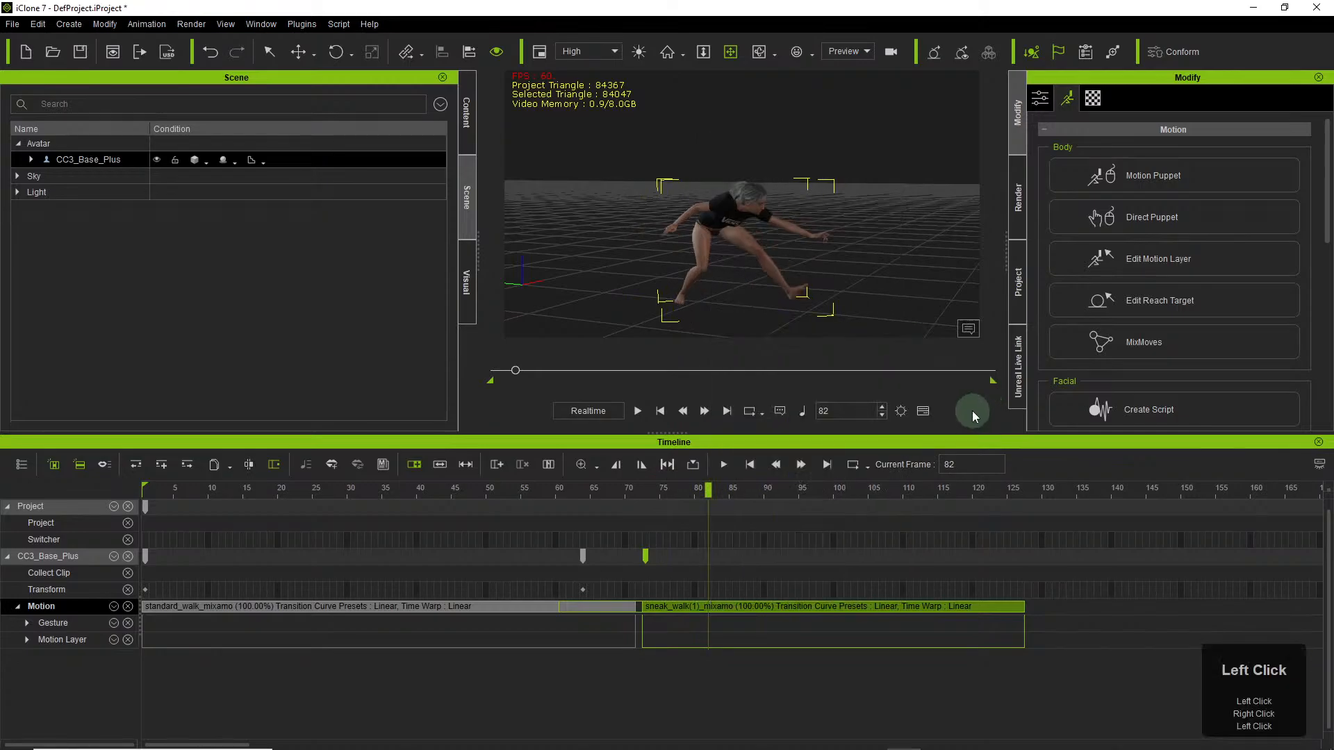
# Play the motion from frame 50 across the two clips to check the right leg alignment.
pyautogui.moveTo(708, 490); pyautogui.dragTo(485, 491)
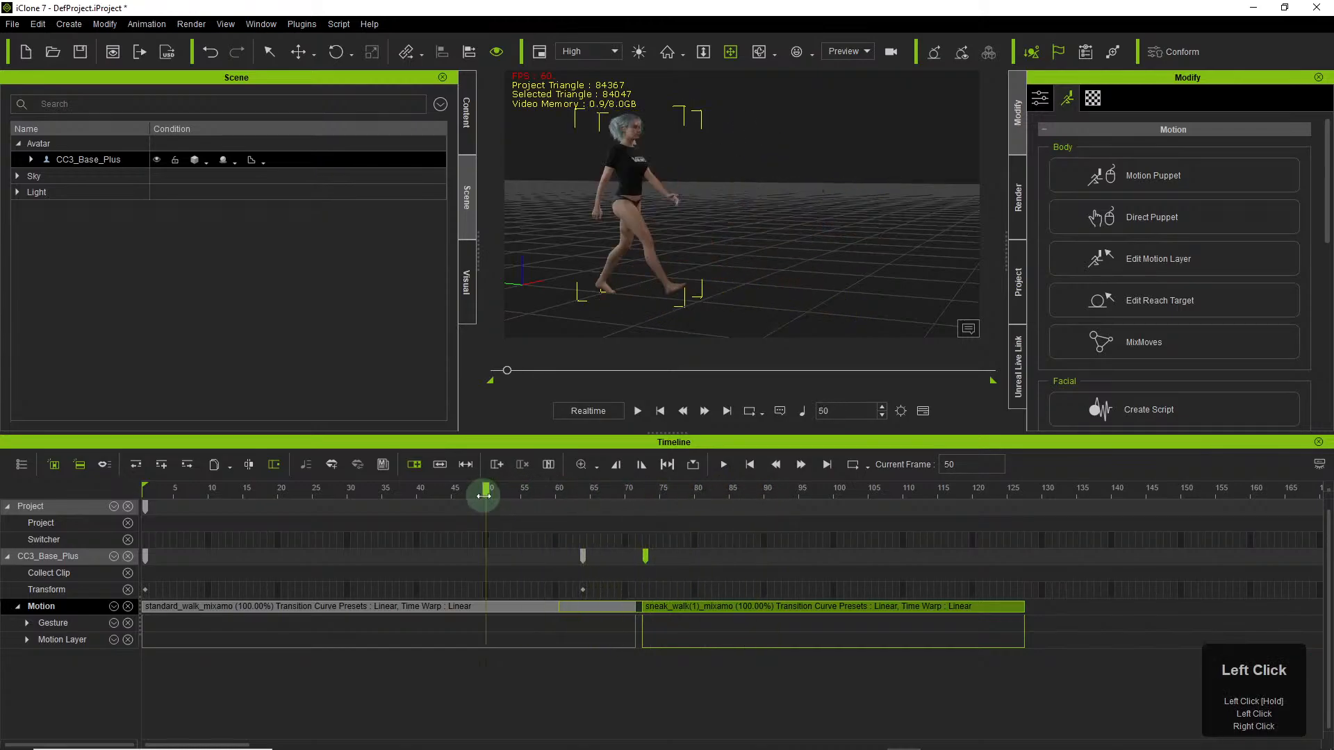
pyautogui.press('space')
pyautogui.press('space')
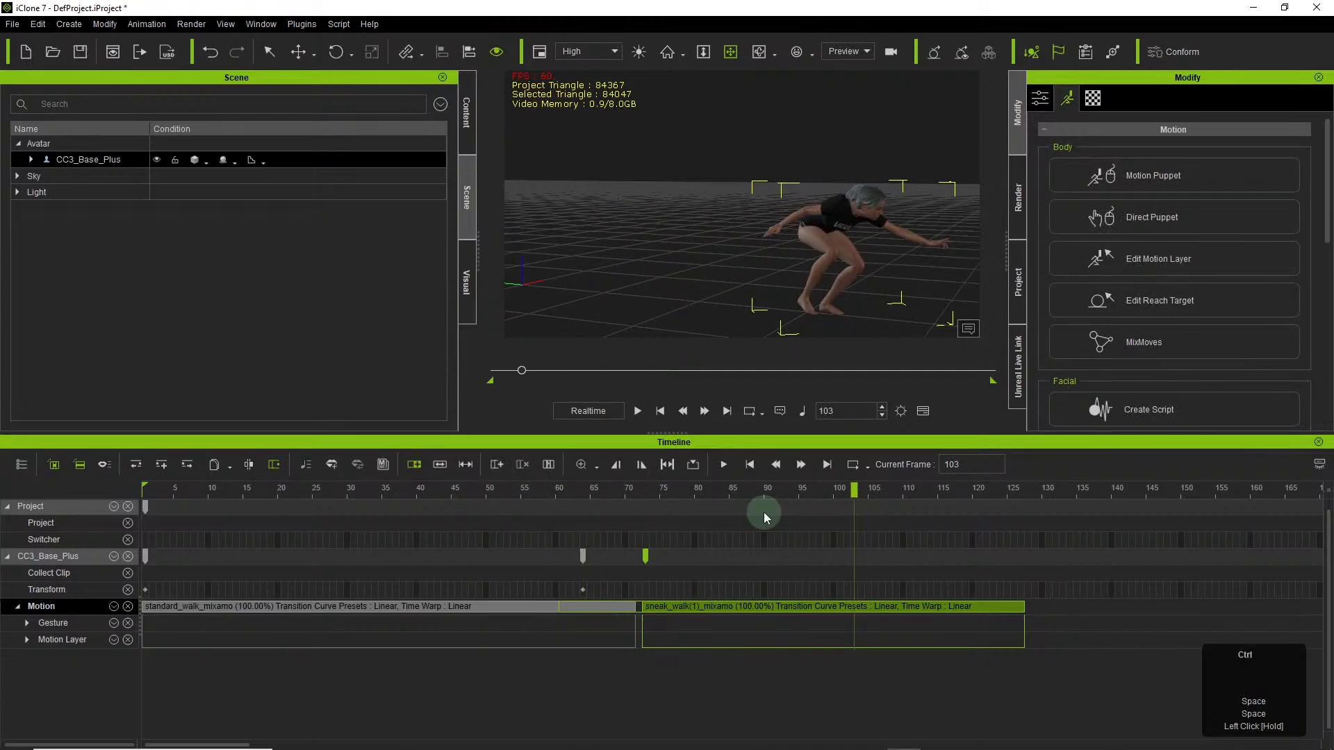
# Undo the right leg alignment and replay the change from the standard walk to the sneak walk.
pyautogui.hotkey('ctrl', 'z')
pyautogui.moveTo(837, 495); pyautogui.dragTo(564, 505)
pyautogui.press('space')
pyautogui.press('space')
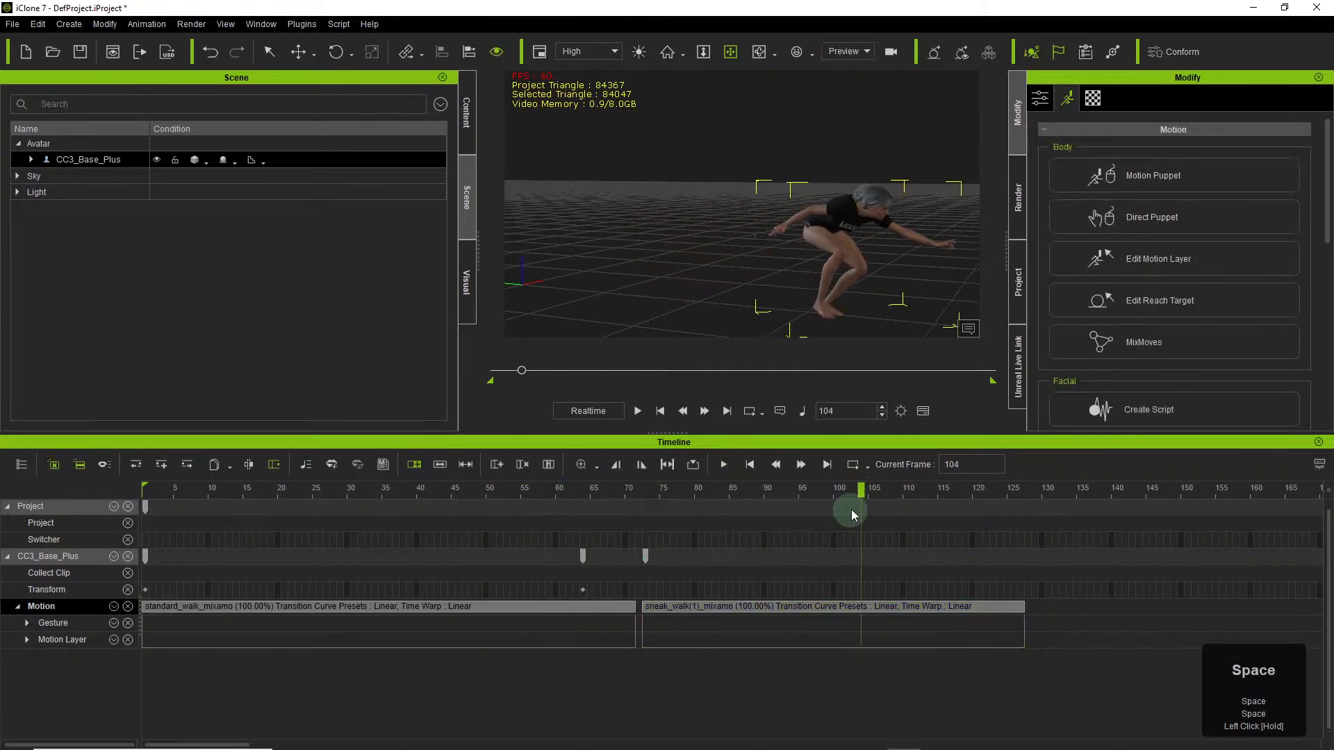
# Scrub the sneak walk to its end at frame 128, examine the avatar from the front at frame 101, and return to frame 51.
pyautogui.moveTo(860, 492); pyautogui.dragTo(1025, 514)
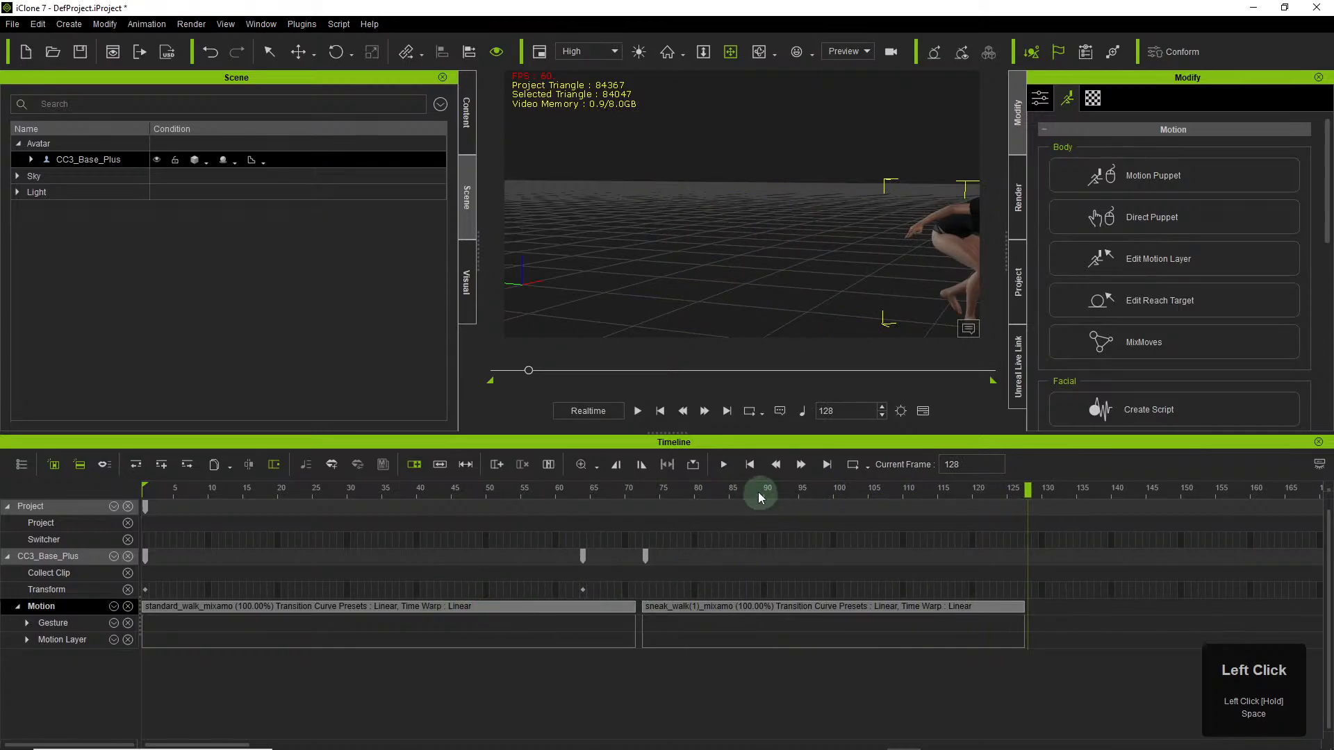
pyautogui.moveTo(760, 494); pyautogui.dragTo(840, 523)
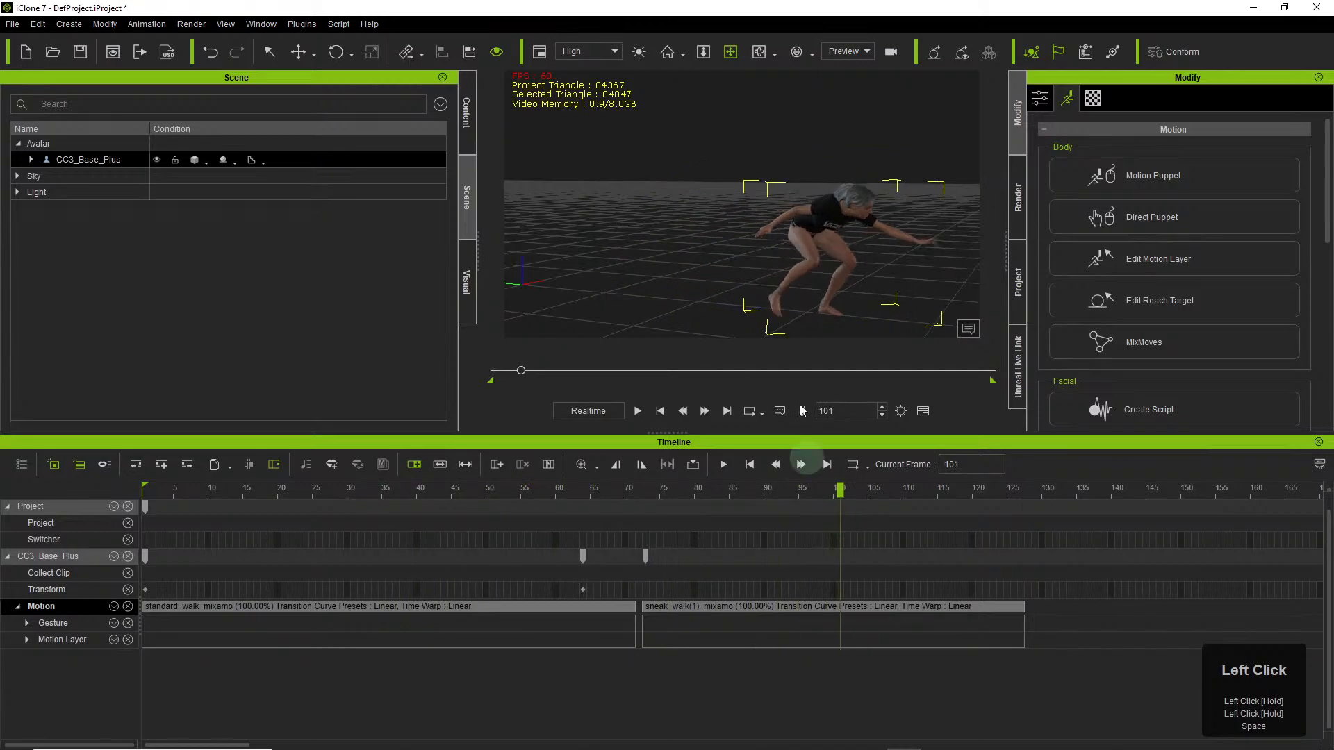
pyautogui.scroll(-2, 833, 264)
pyautogui.rightClick(800, 214)
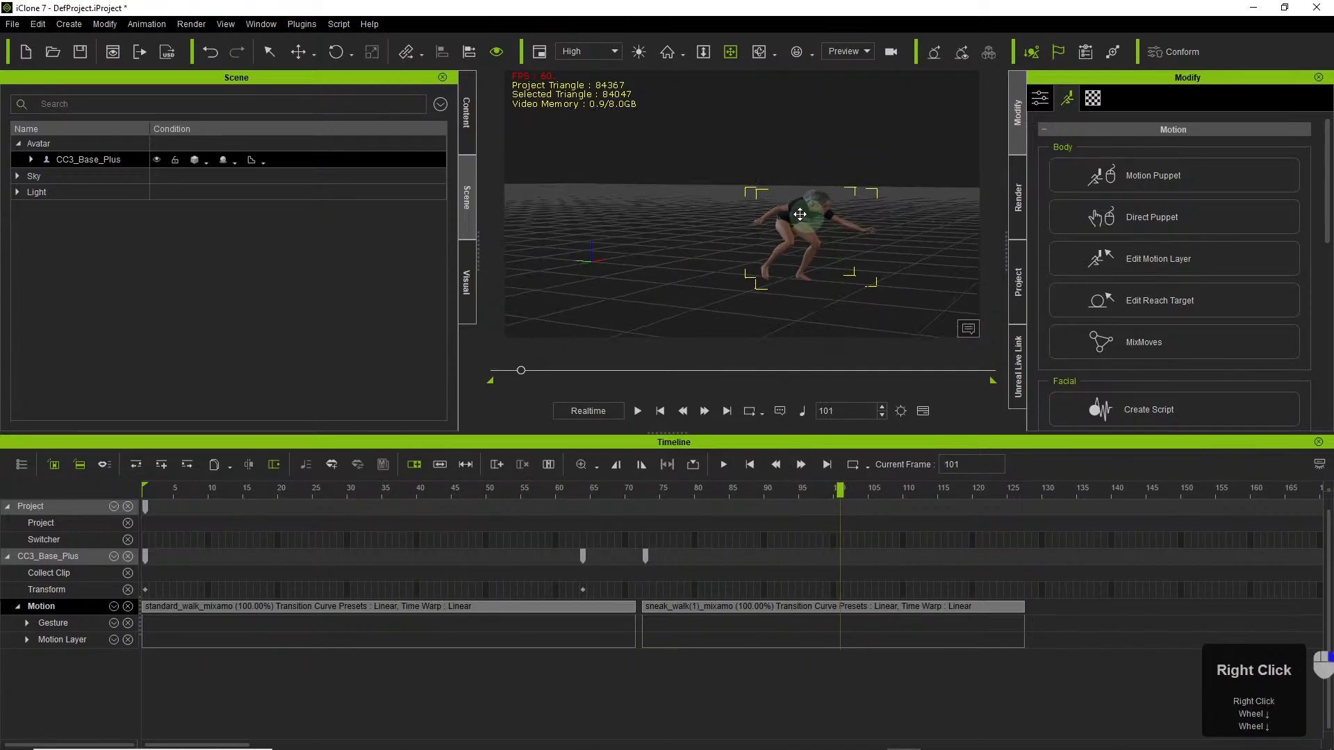
pyautogui.moveTo(800, 214); pyautogui.dragTo(612, 210, button='right')
pyautogui.moveTo(751, 220); pyautogui.dragTo(665, 214)
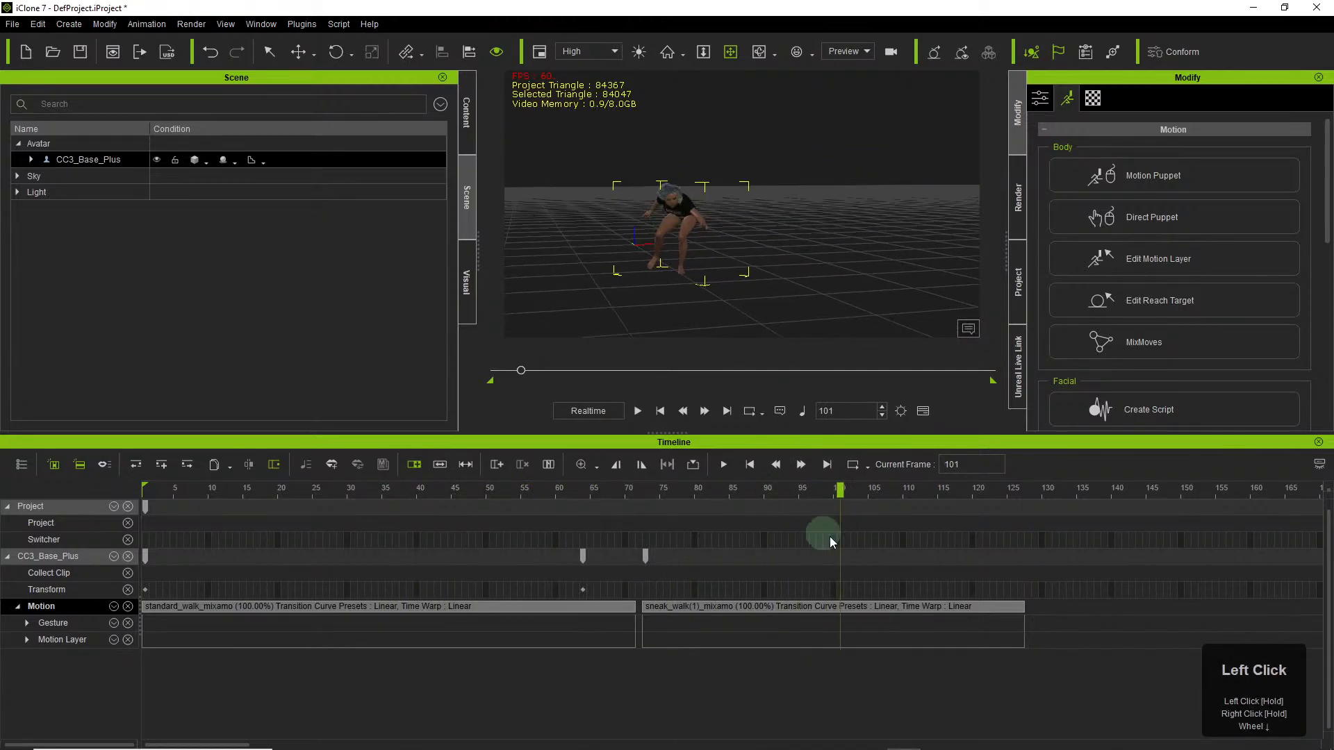
pyautogui.click(737, 607)
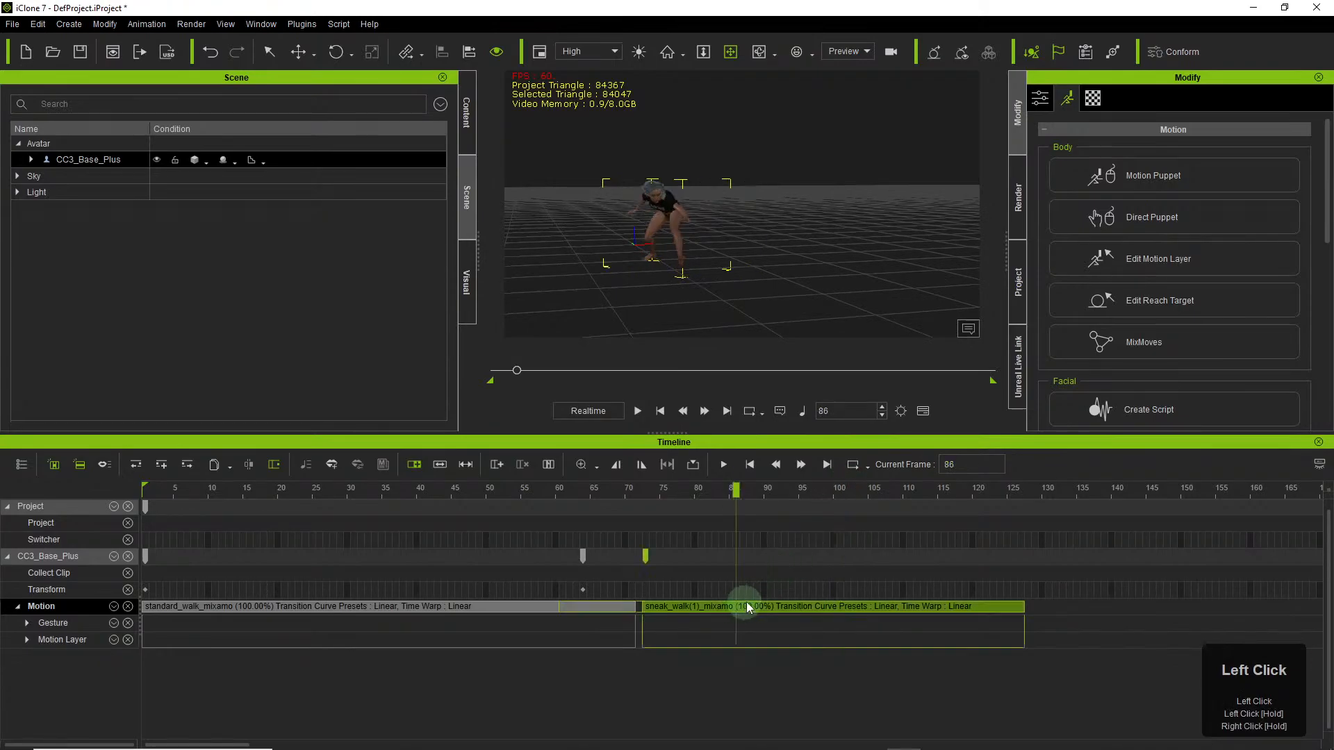
pyautogui.moveTo(736, 490); pyautogui.dragTo(498, 510)
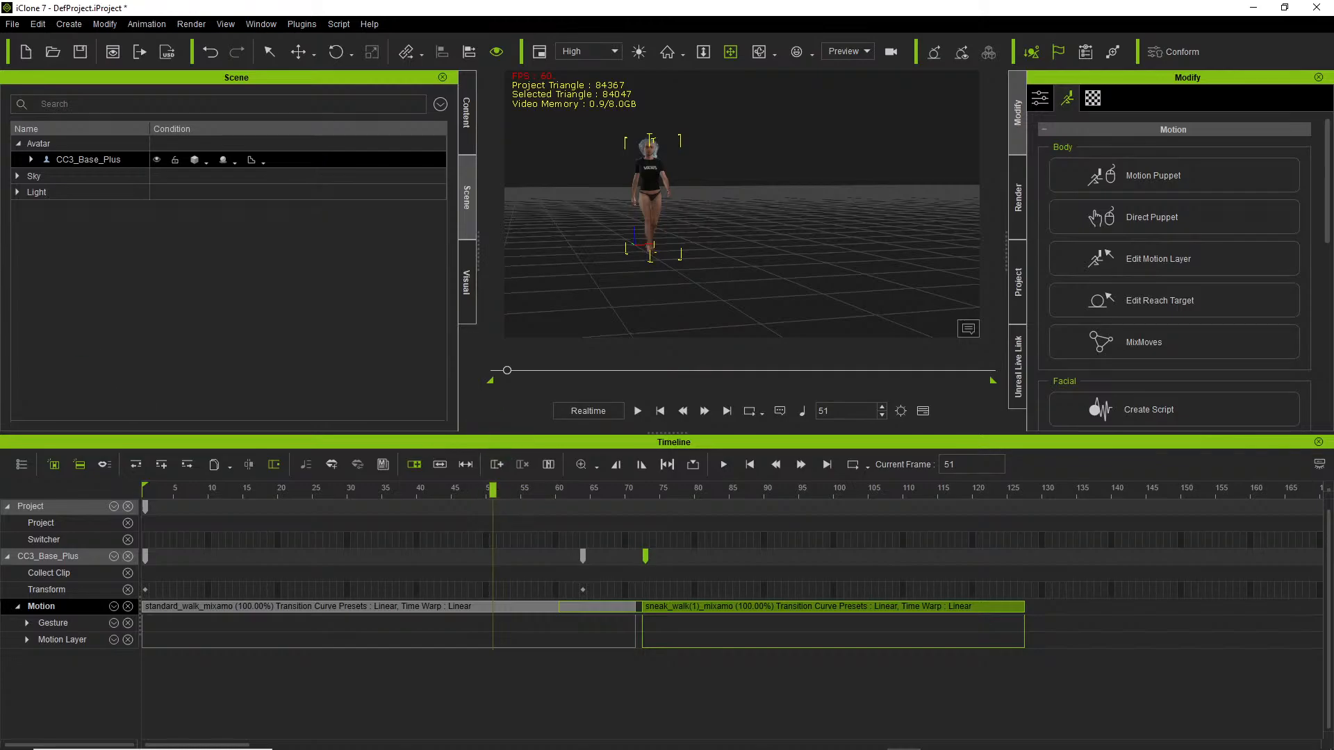
# Check the motion files found for "walk" in the file window, put it aside, and go to frame 64.
pyautogui.moveTo(0, 130); pyautogui.dragTo(403, 152)
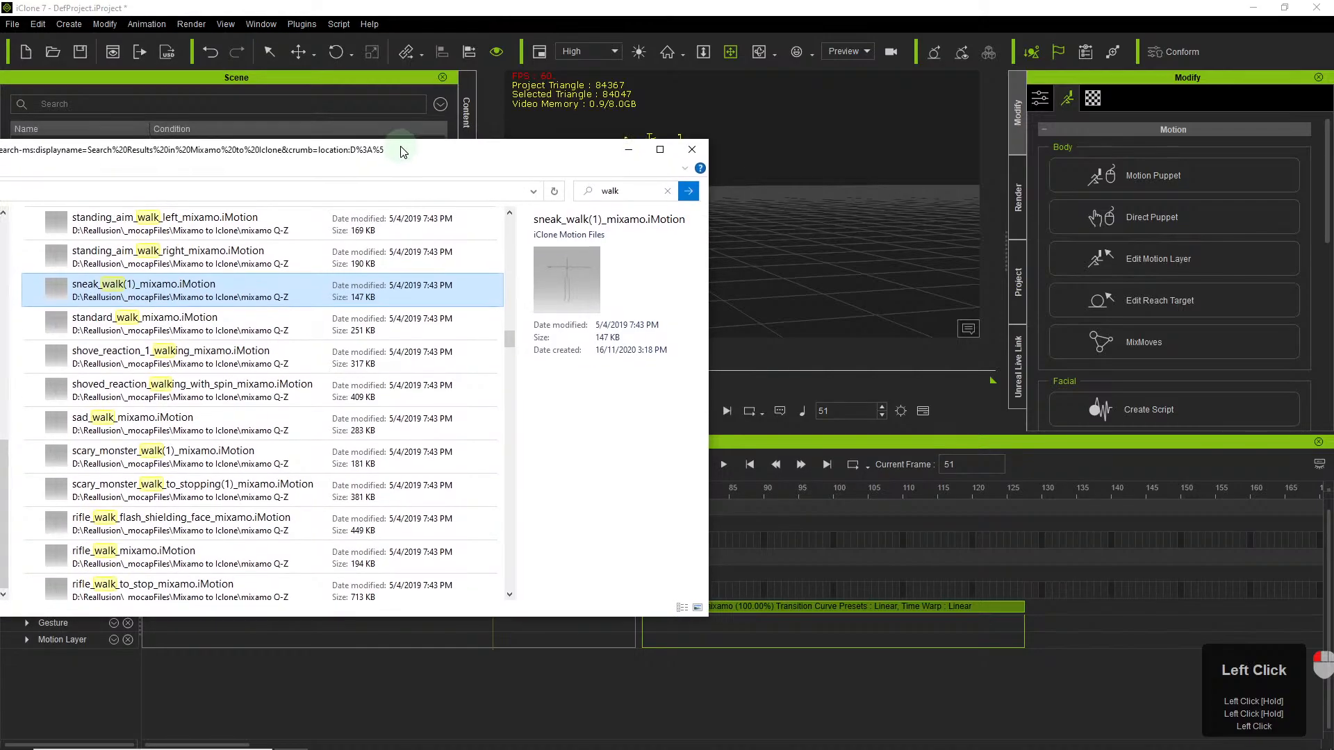
pyautogui.moveTo(403, 151); pyautogui.dragTo(0, 139)
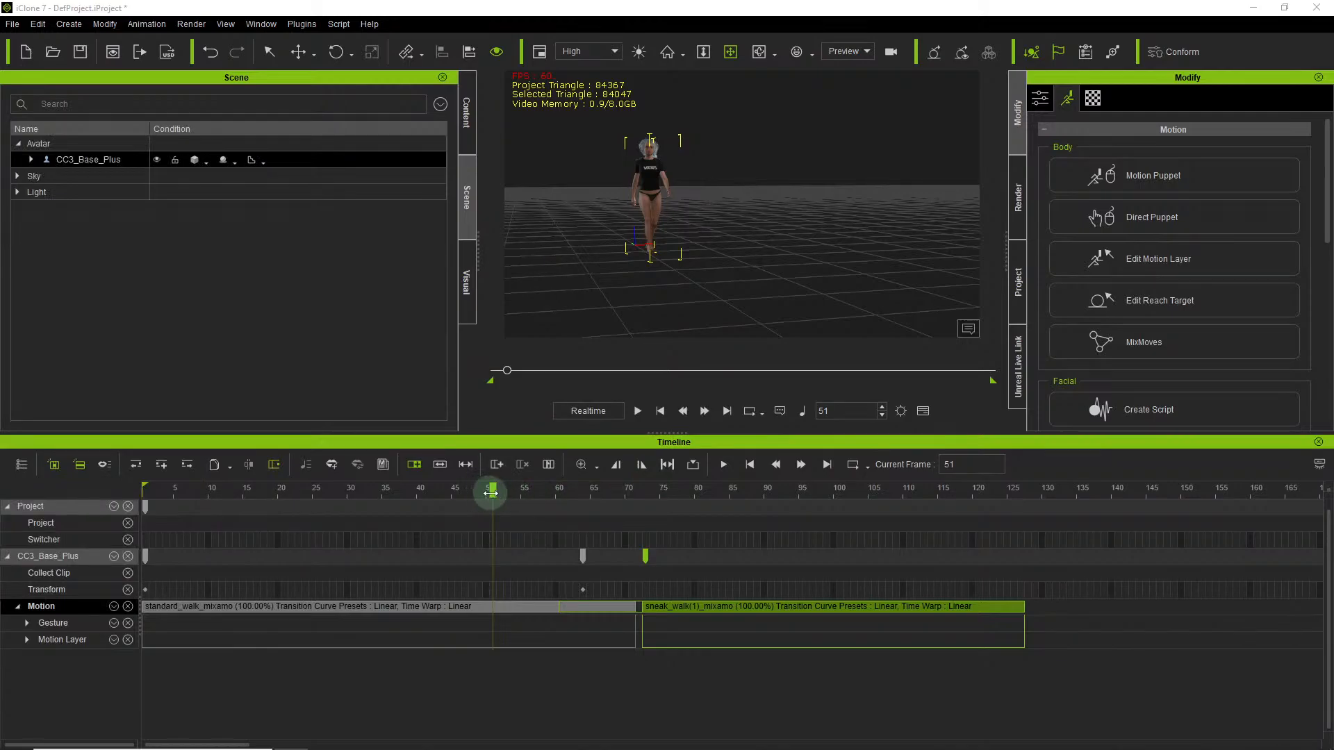
pyautogui.moveTo(493, 492); pyautogui.dragTo(581, 522)
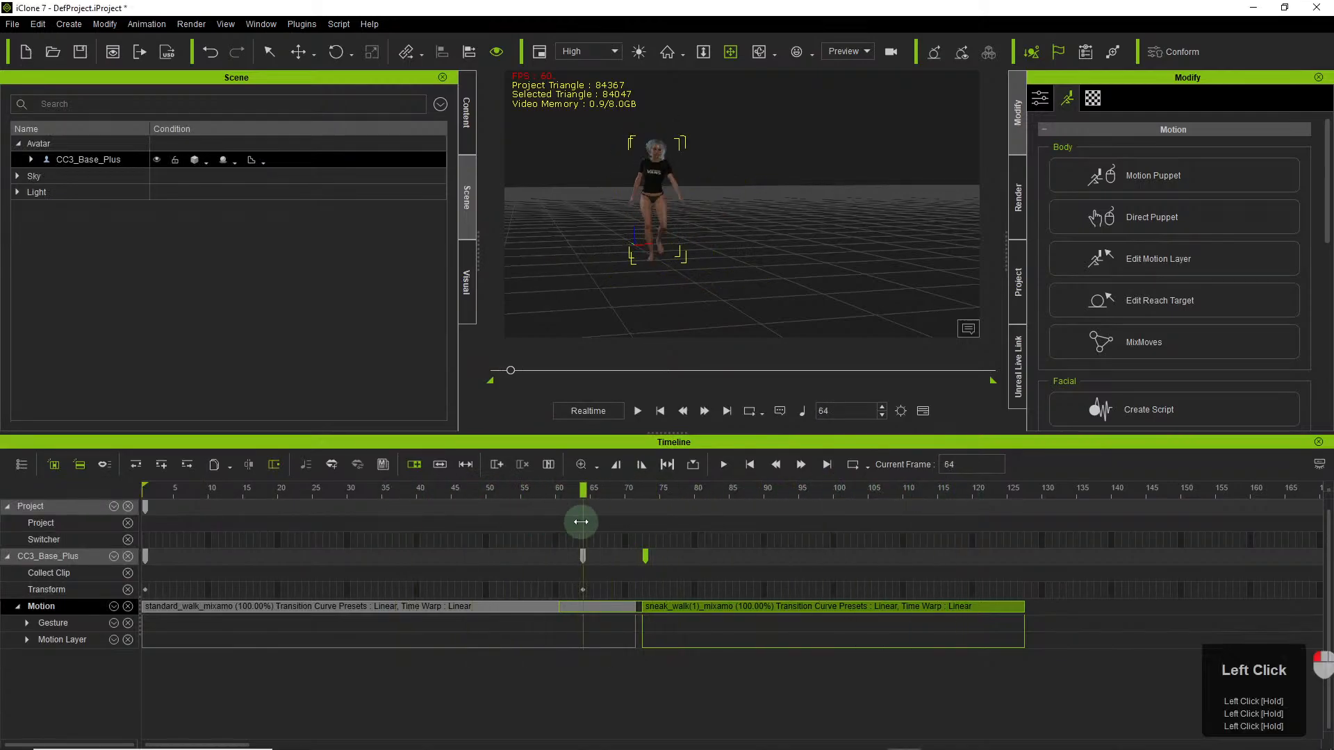
pyautogui.click(1331, 660)
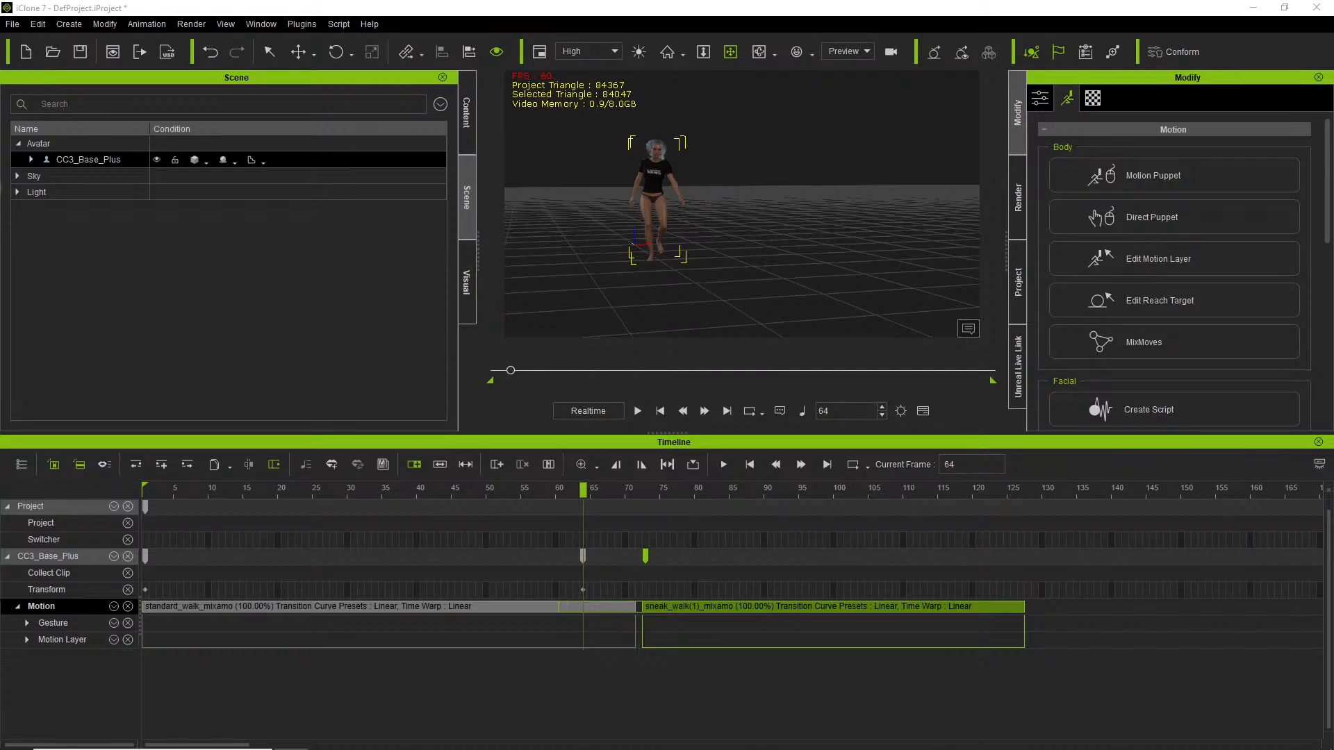
pyautogui.moveTo(0, 186); pyautogui.dragTo(2, 175)
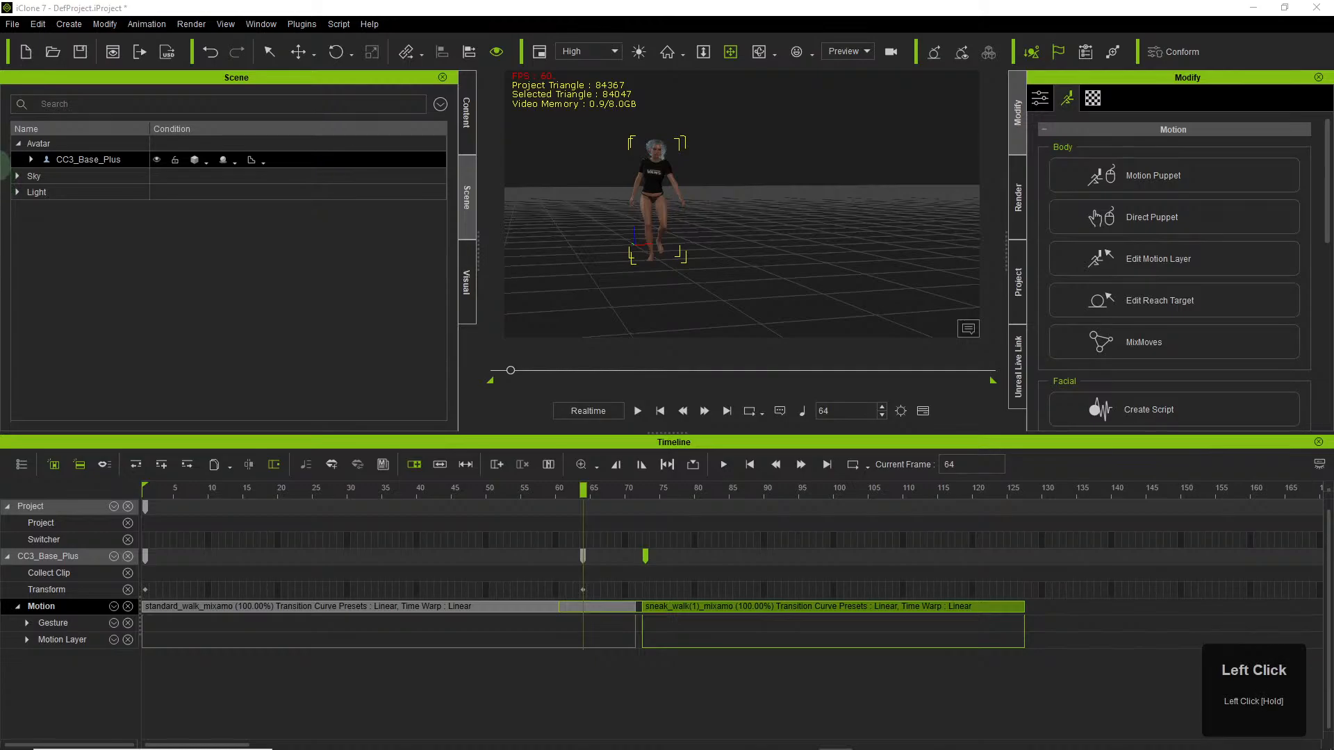
pyautogui.moveTo(0, 170); pyautogui.dragTo(1, 147)
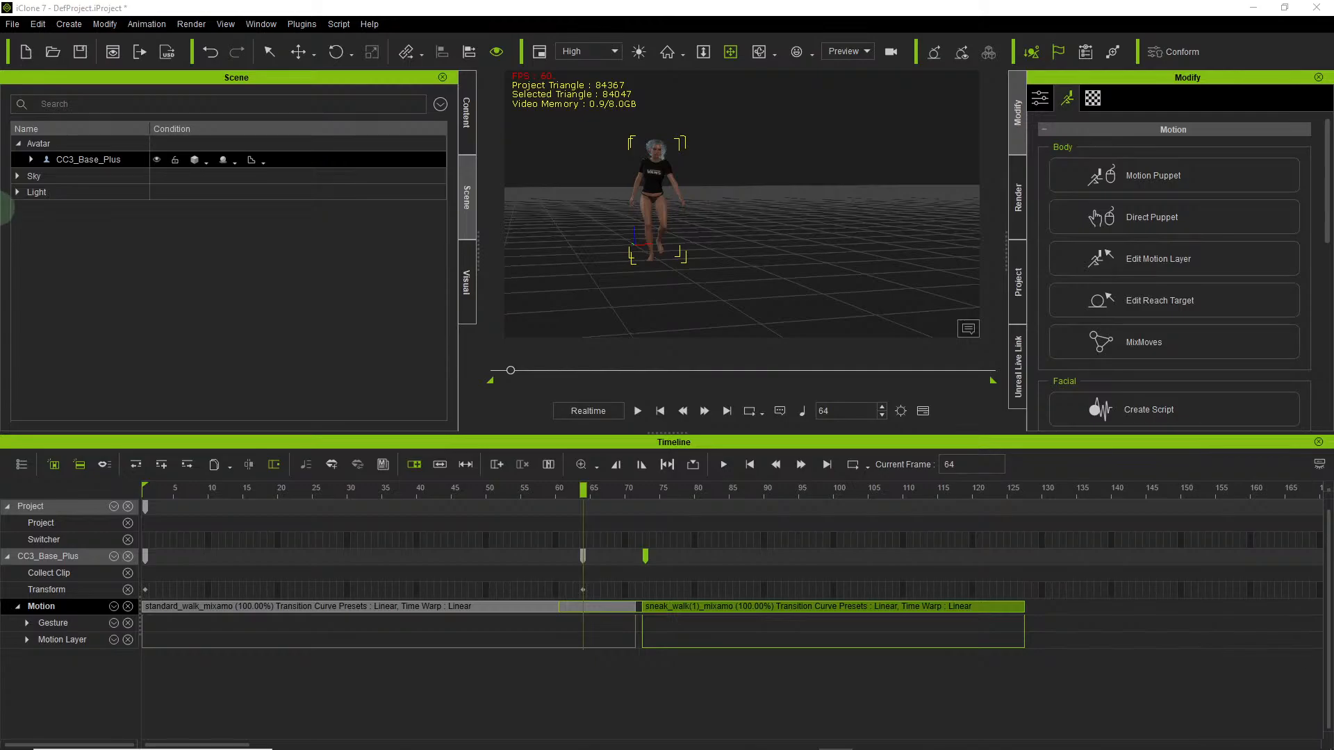
pyautogui.click(0, 206)
pyautogui.click(0, 498)
pyautogui.scroll(-4, 147, 309)
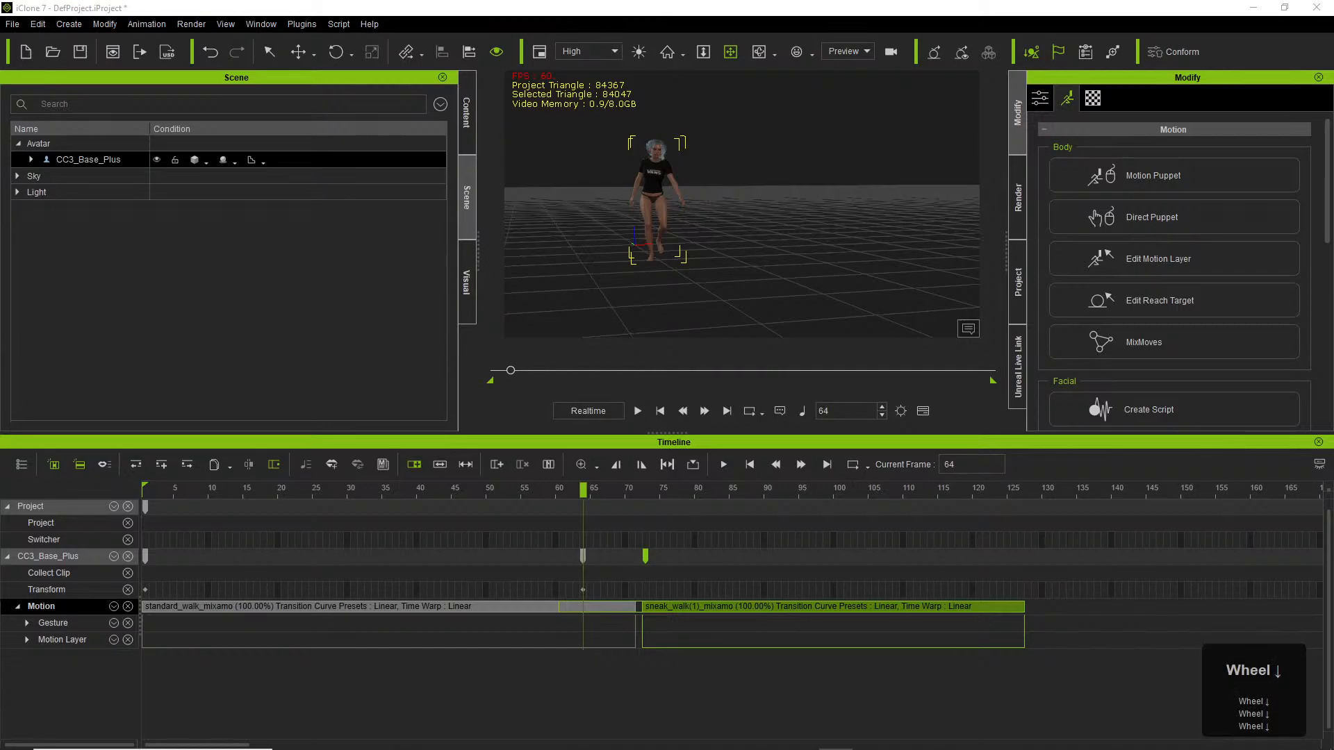
pyautogui.moveTo(9, 141); pyautogui.dragTo(15, 189)
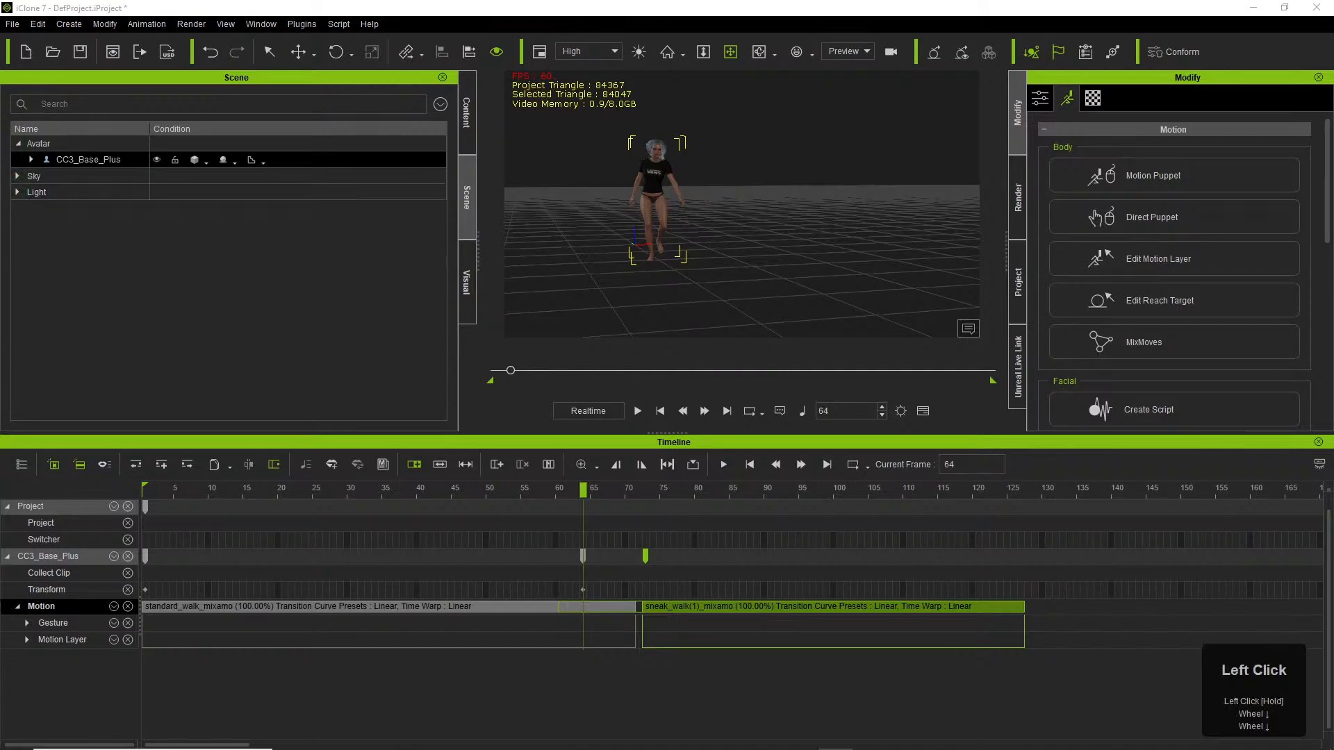